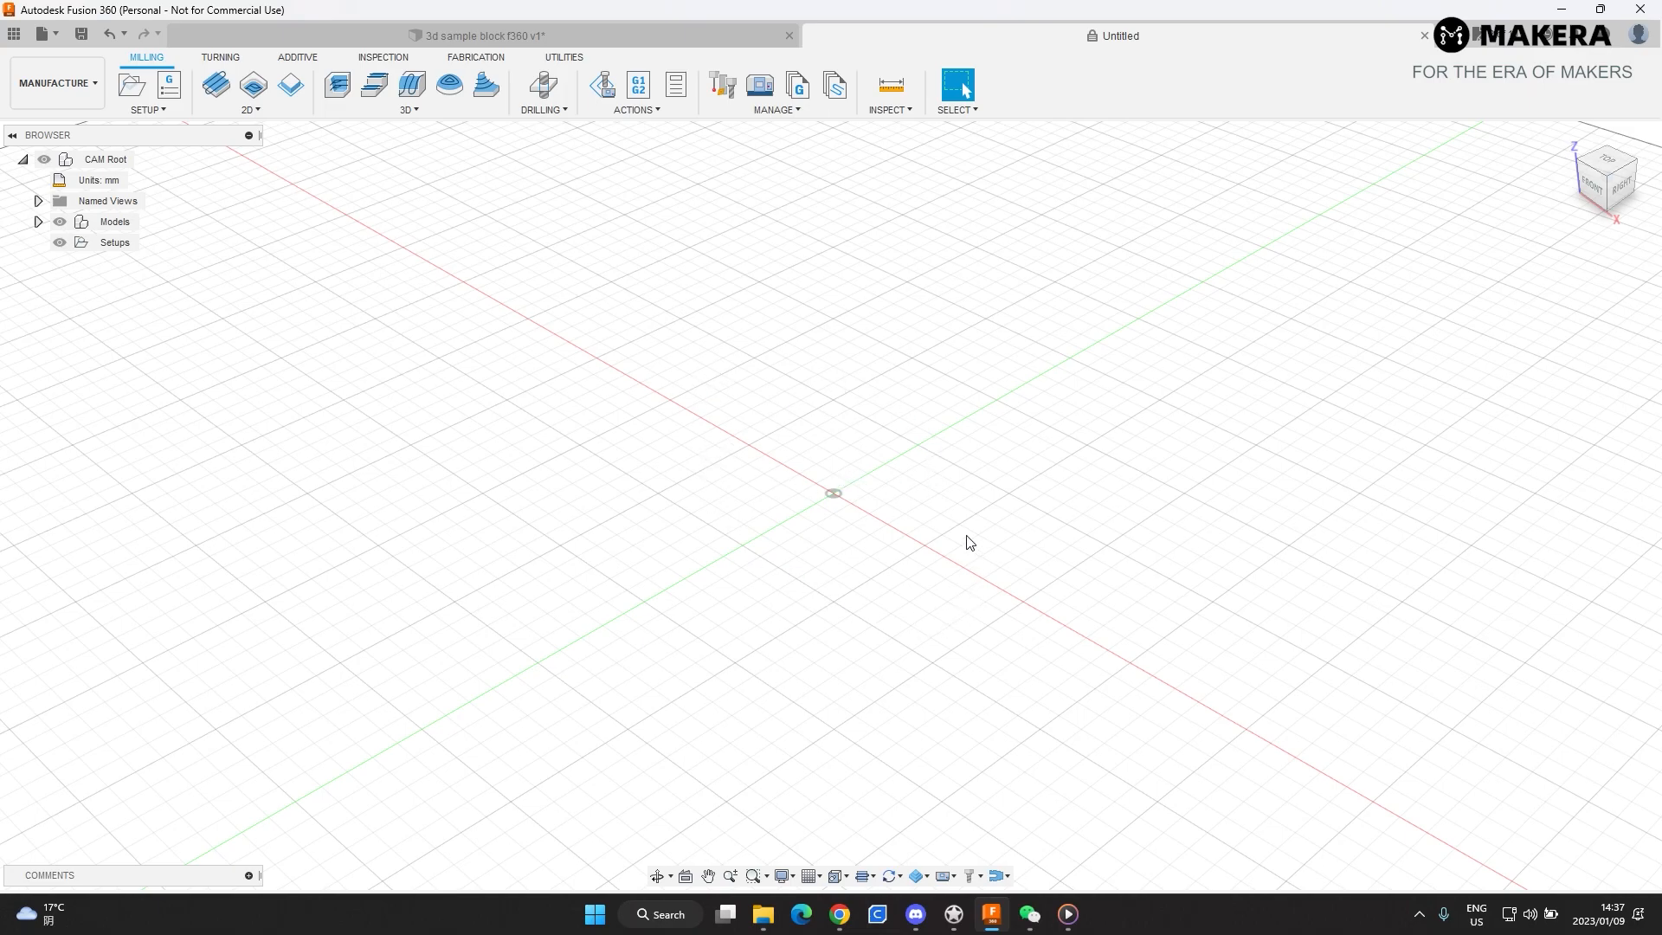
# - Choose the Manufacture workspace for the untitled document
pyautogui.click(56, 82)
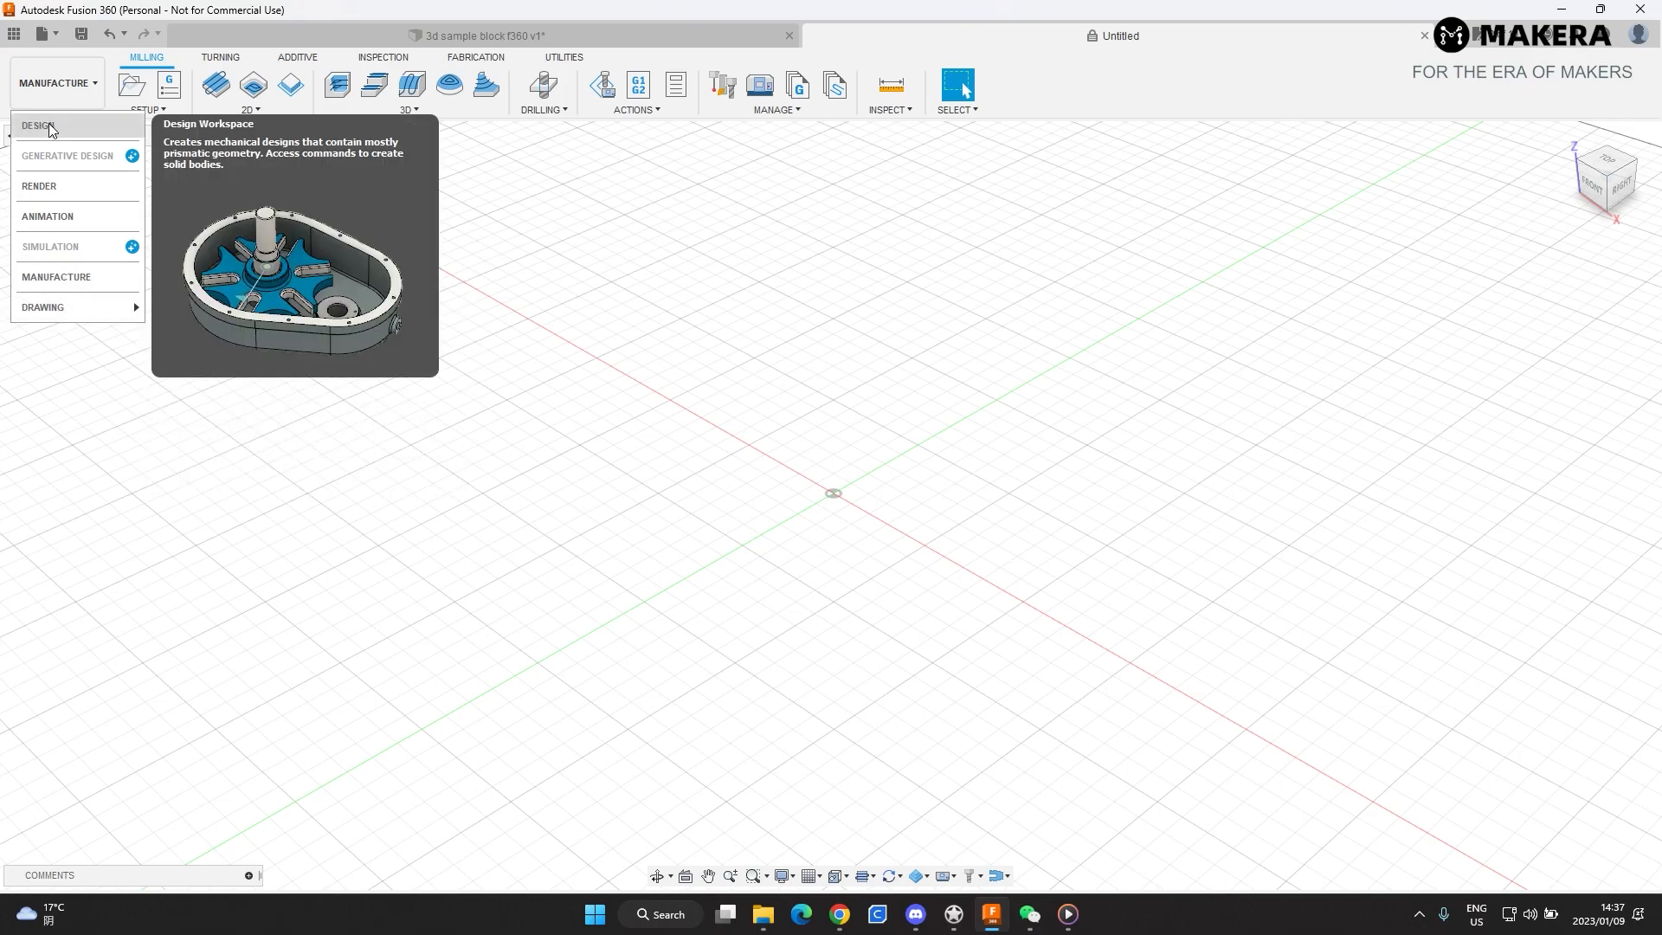
pyautogui.click(76, 280)
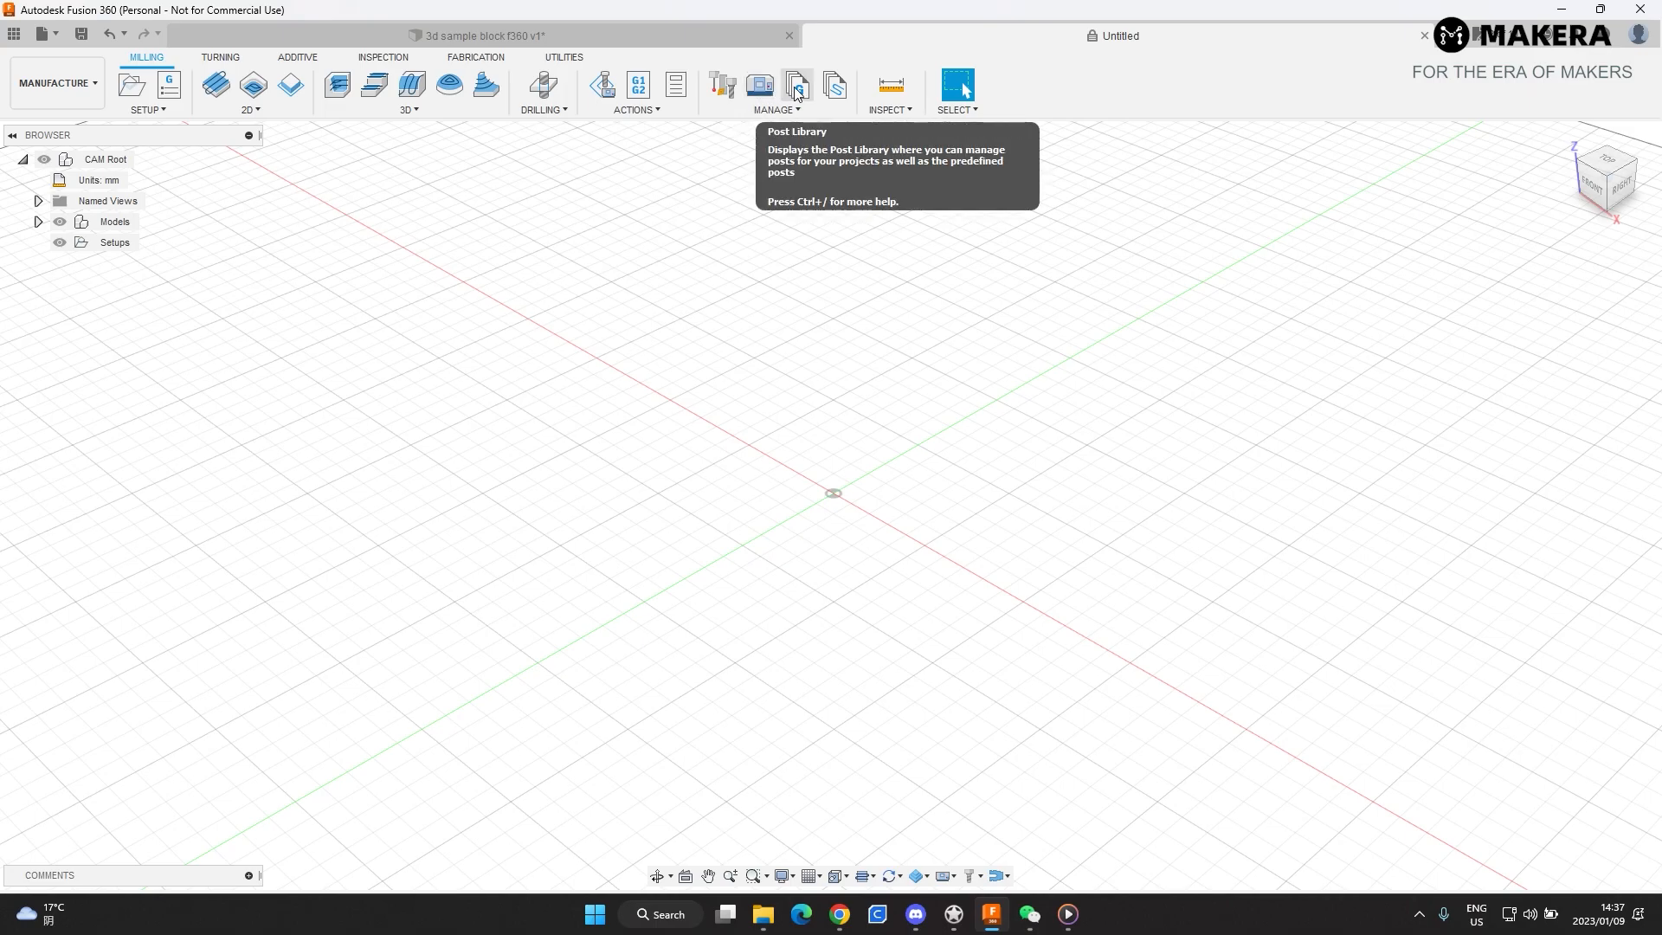
# - Switch to Chrome, review the Fusion 360 profiles download section on Makera's software page, and return to Fusion 360
pyautogui.click(839, 918)
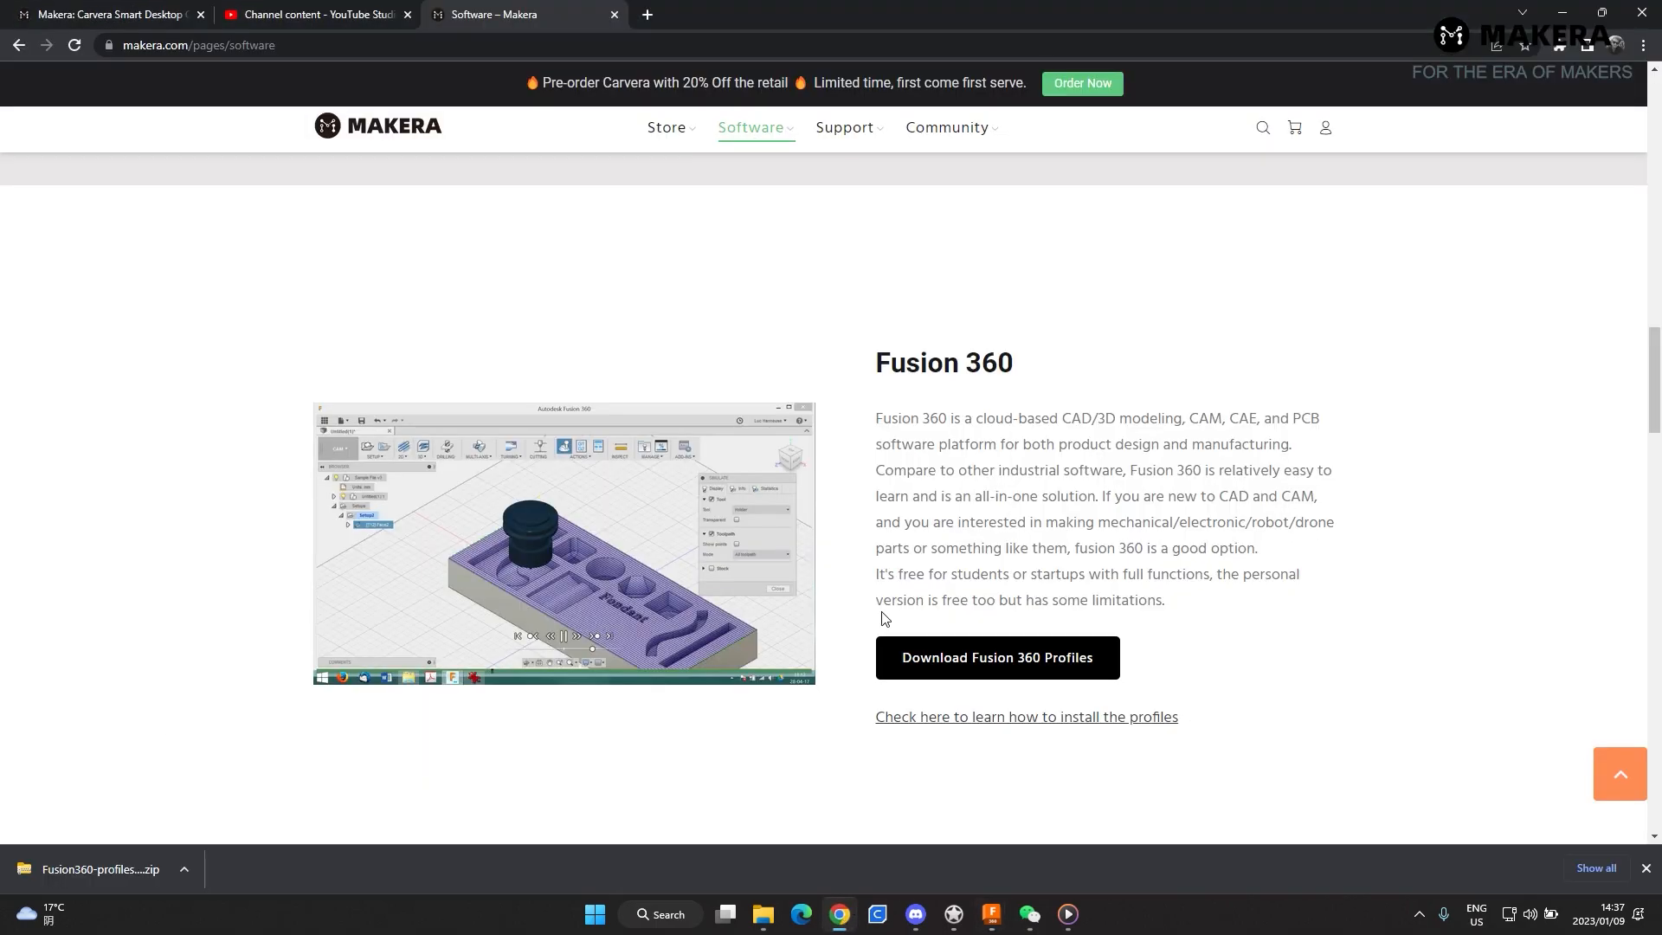
pyautogui.scroll(6, 846, 600)
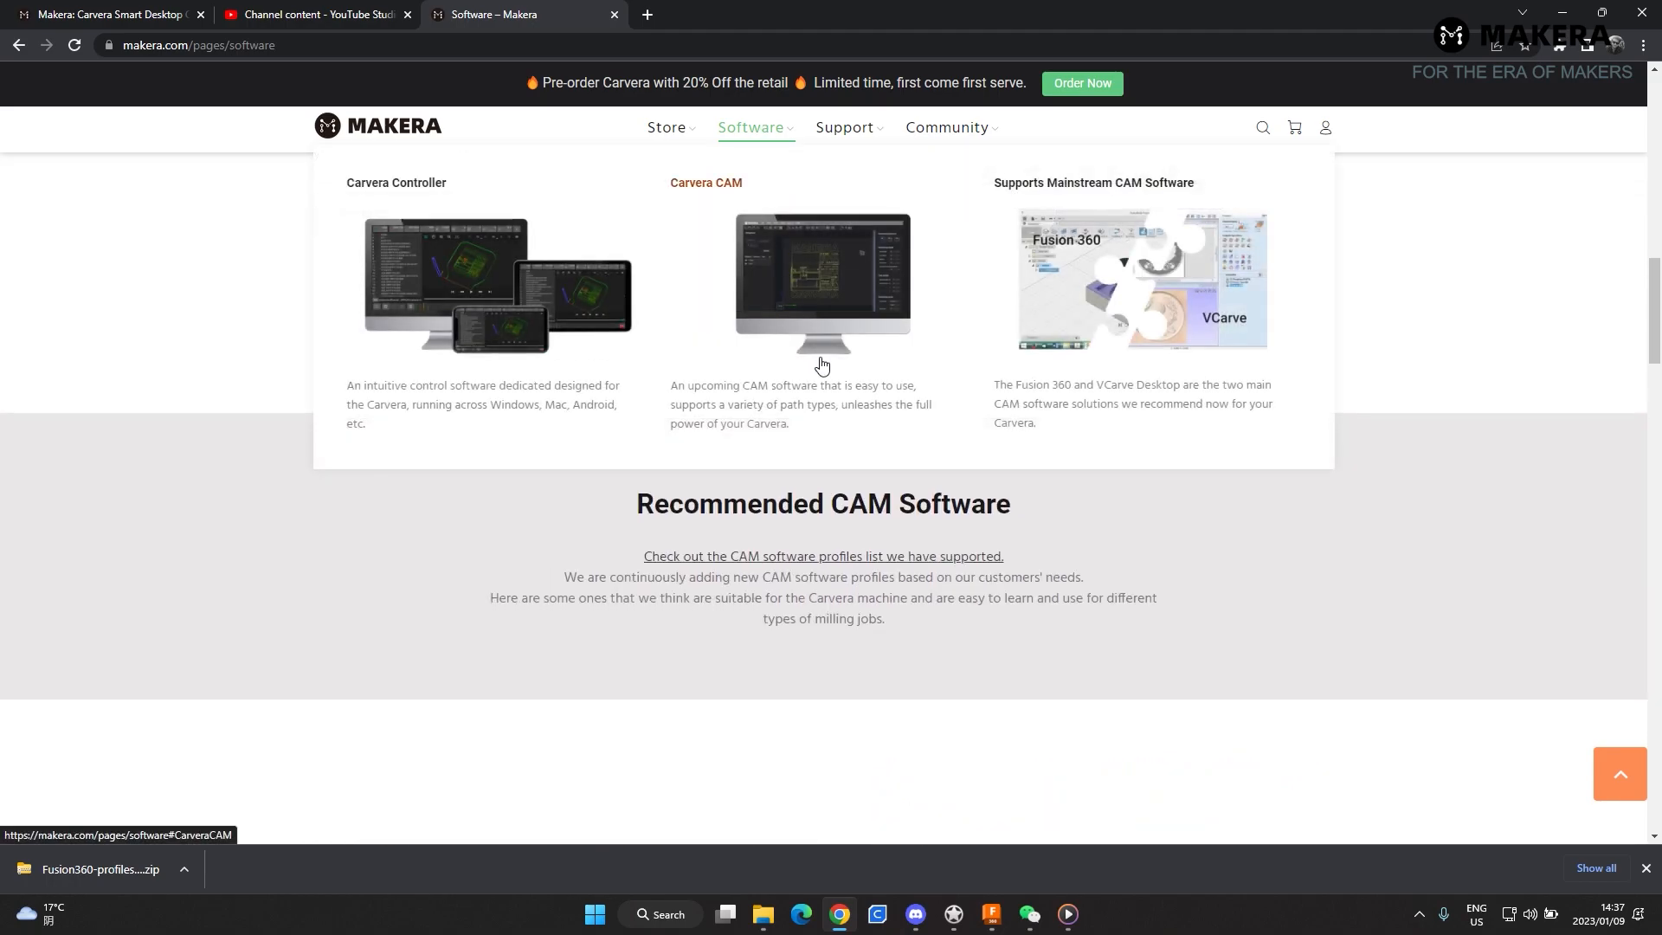
pyautogui.scroll(-5, 967, 651)
pyautogui.scroll(-3, 946, 494)
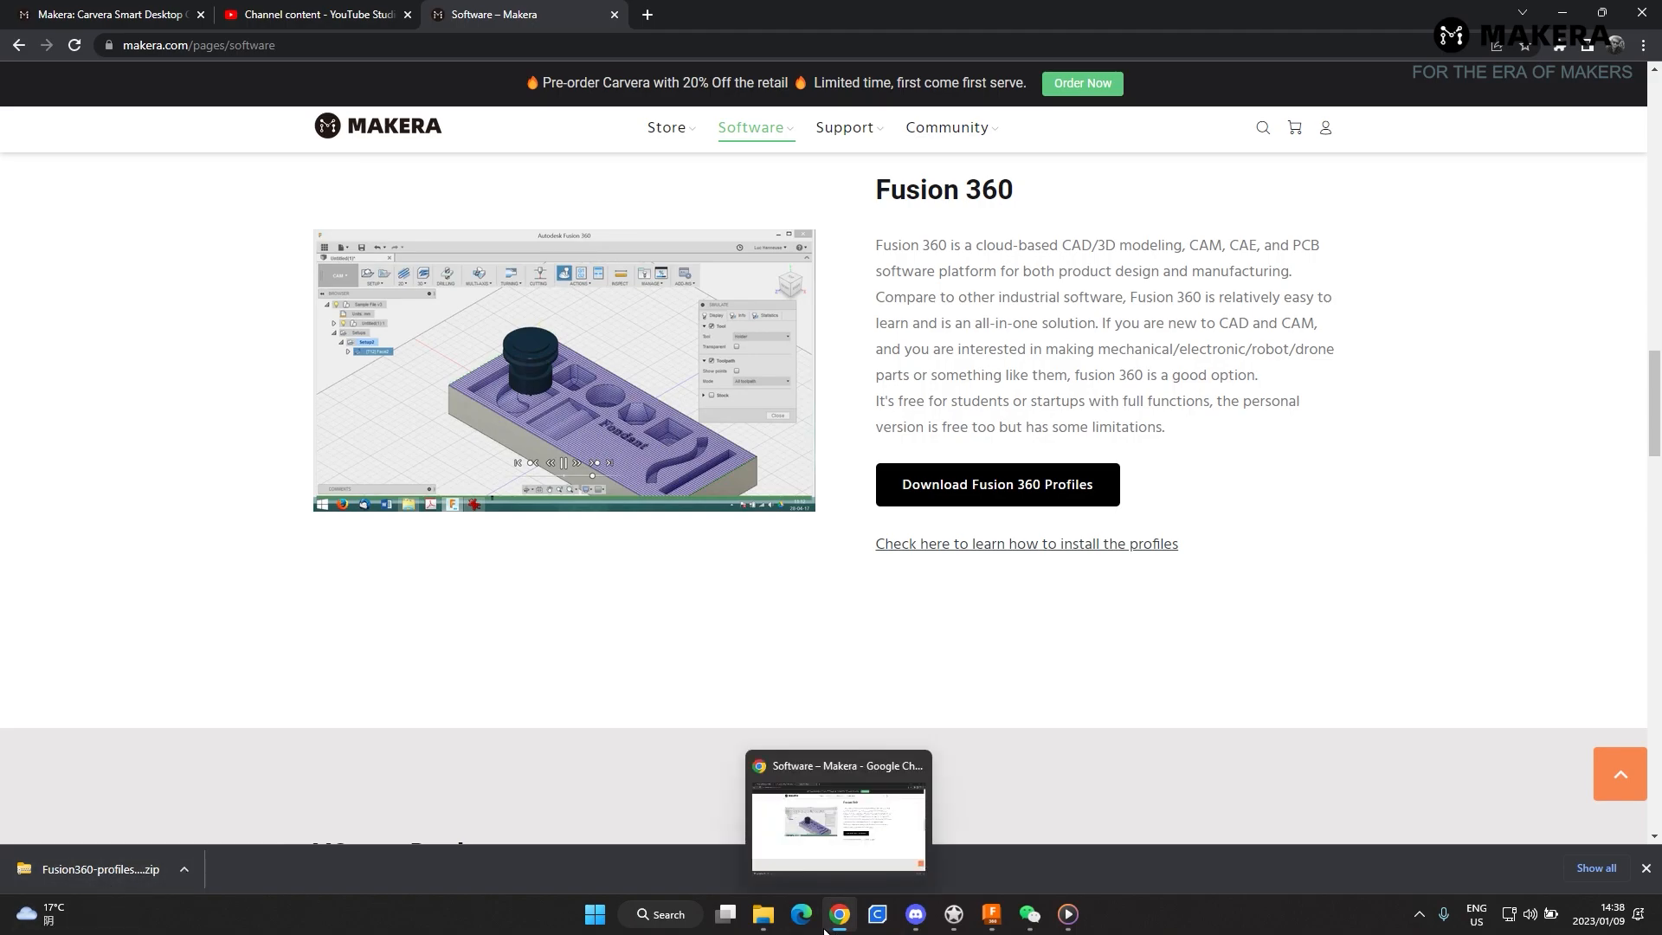
pyautogui.click(994, 923)
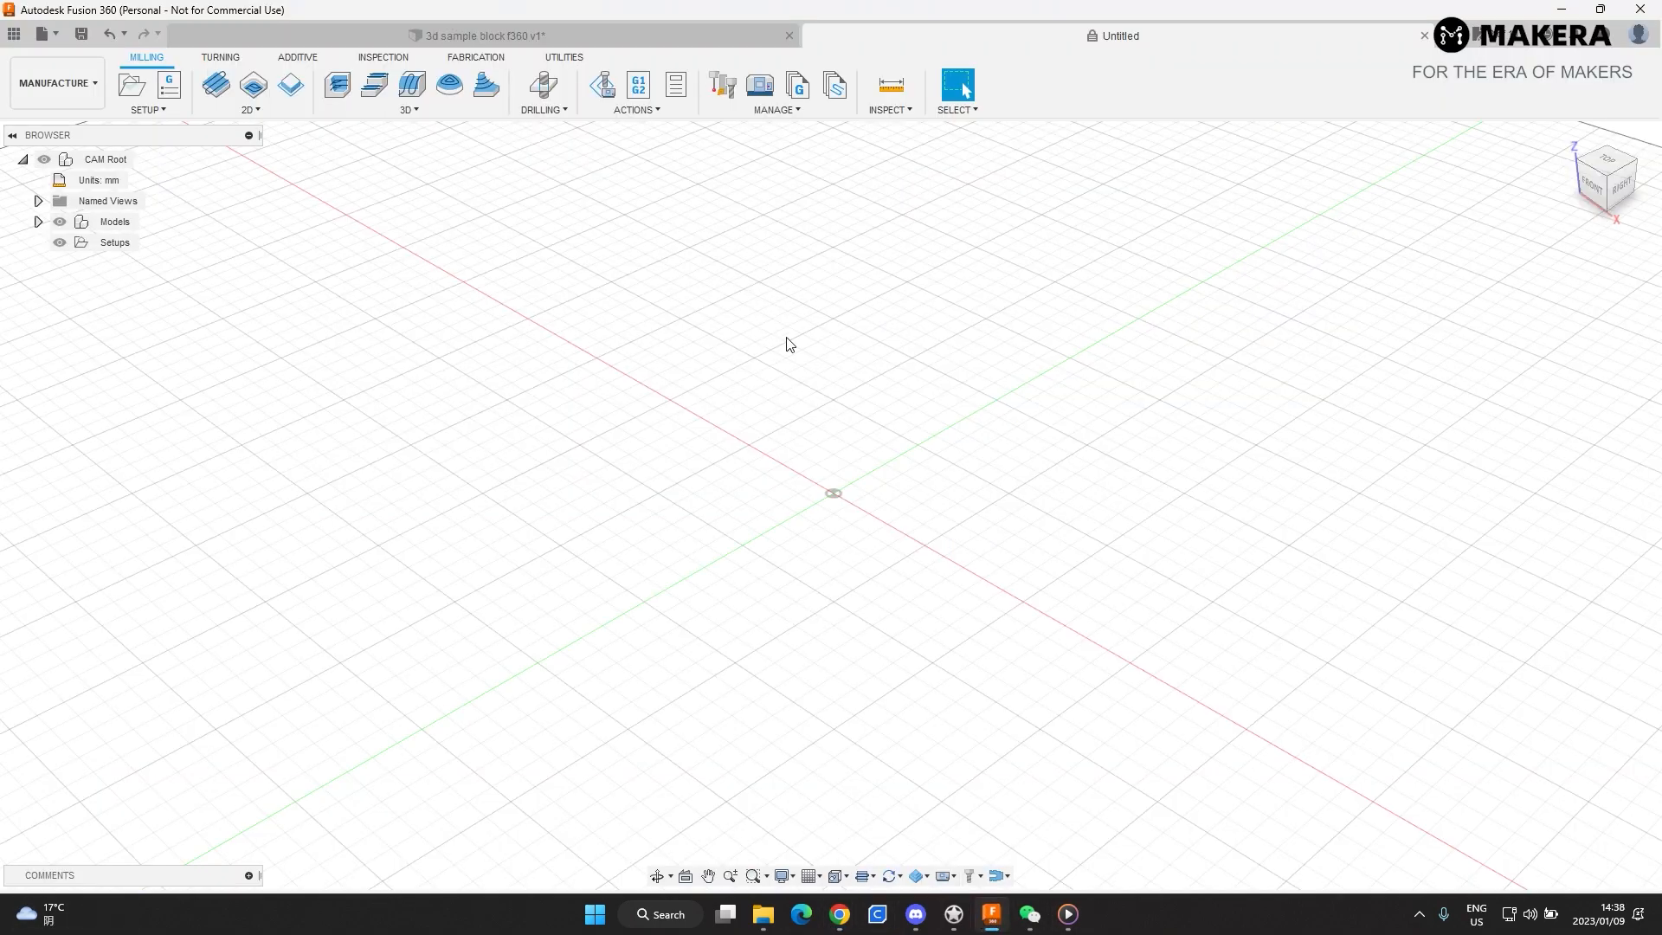
# - Open the tool library and collapse the Example Tools, PCB Tools and Spare Tools groups under Local
pyautogui.click(726, 93)
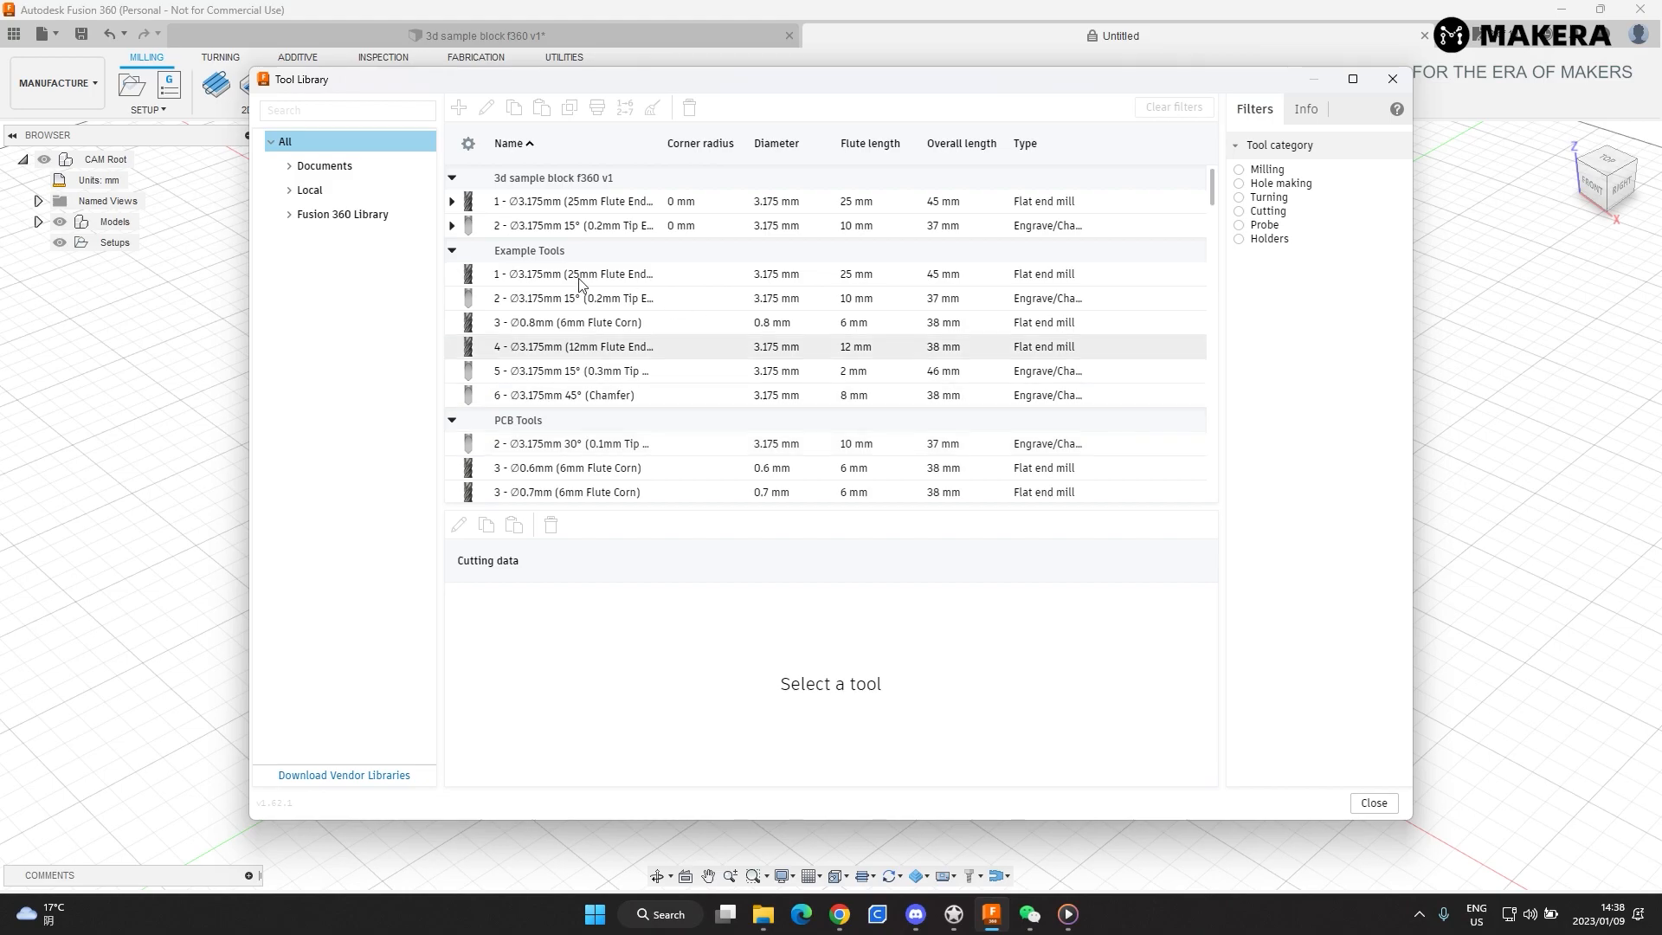
pyautogui.click(317, 191)
pyautogui.click(454, 350)
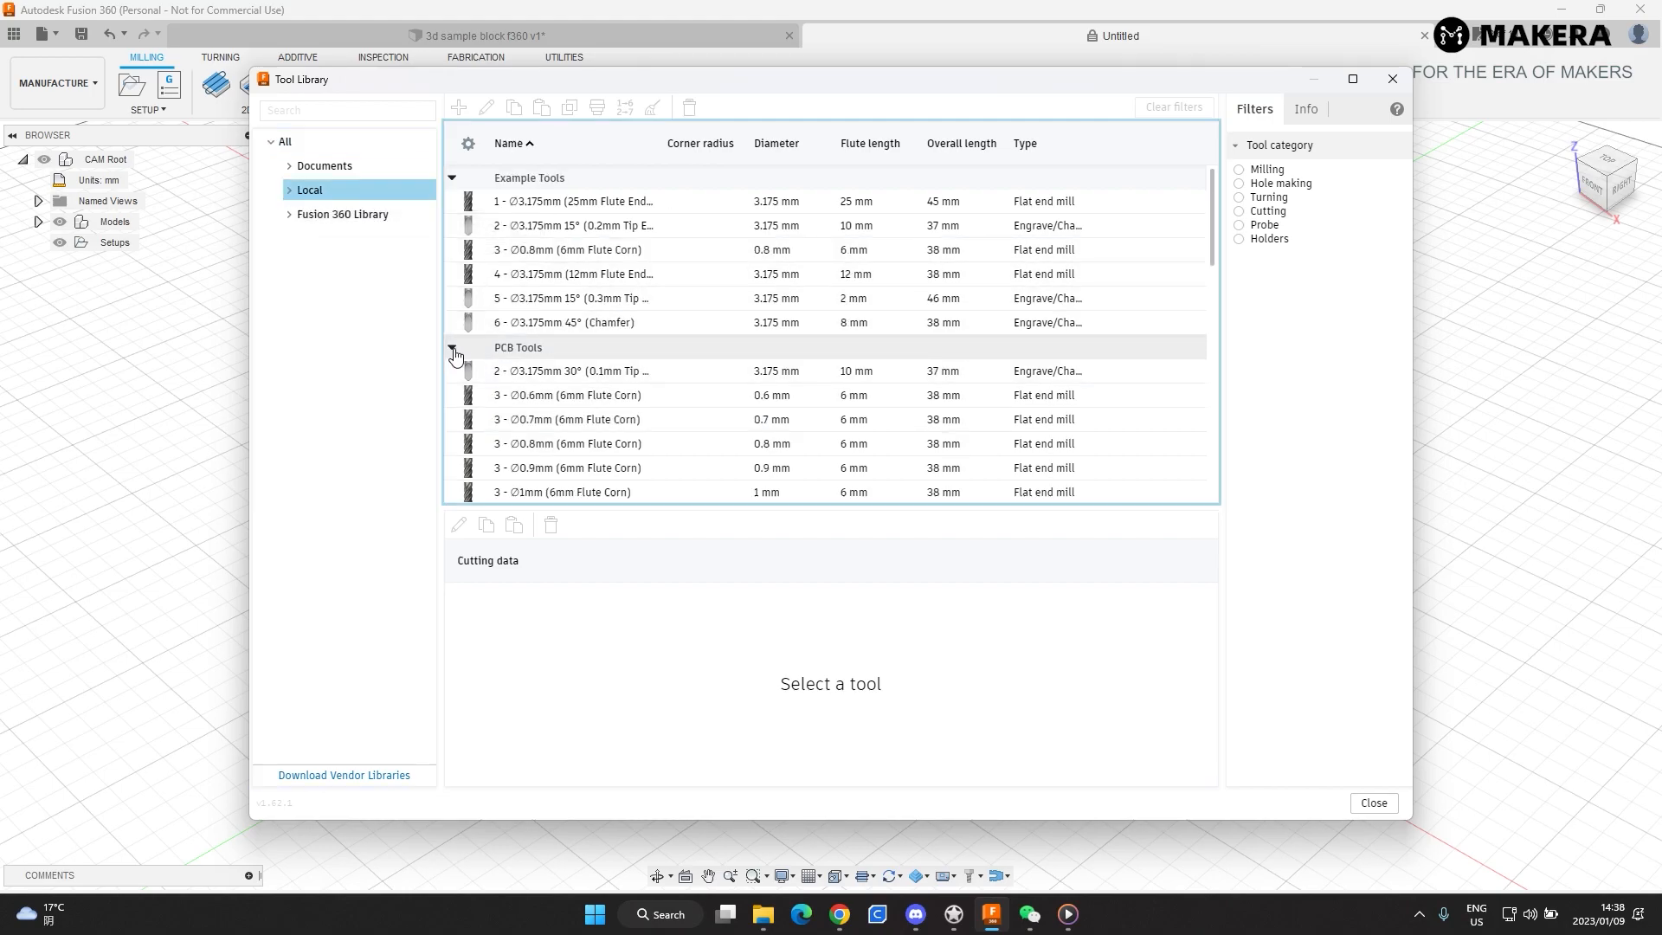
pyautogui.click(454, 350)
pyautogui.click(452, 178)
pyautogui.click(452, 226)
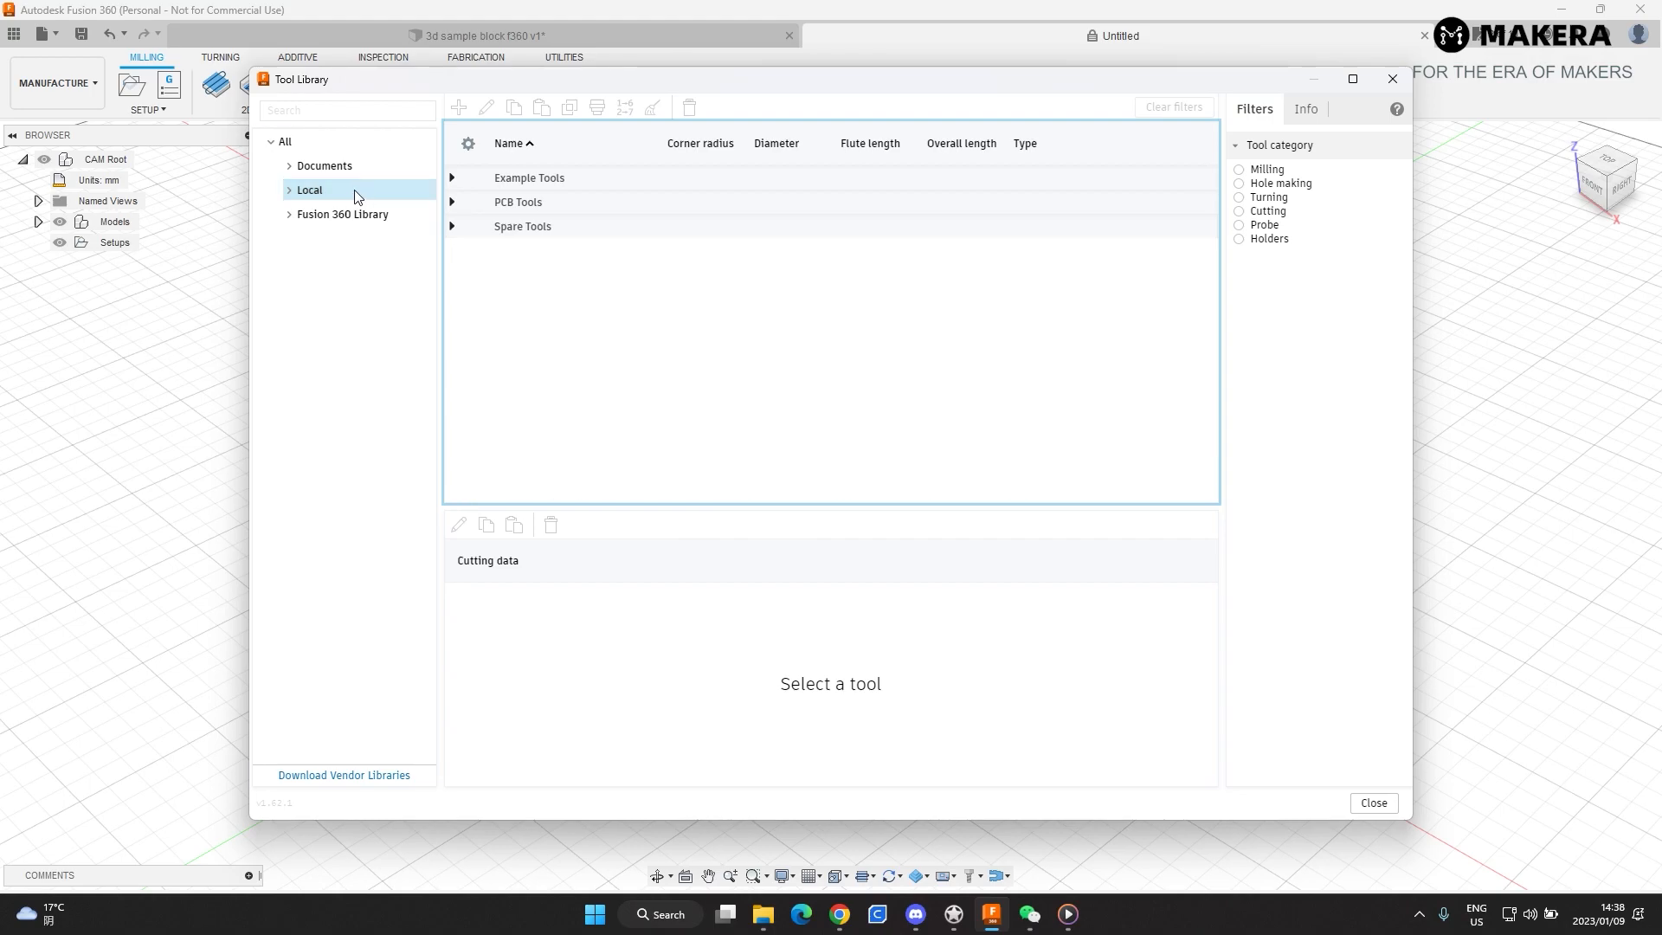
# - Import the Spare Tools.tools library from the Fusion360-profiles download folder into the local tool libraries
pyautogui.rightClick(355, 196)
pyautogui.click(424, 285)
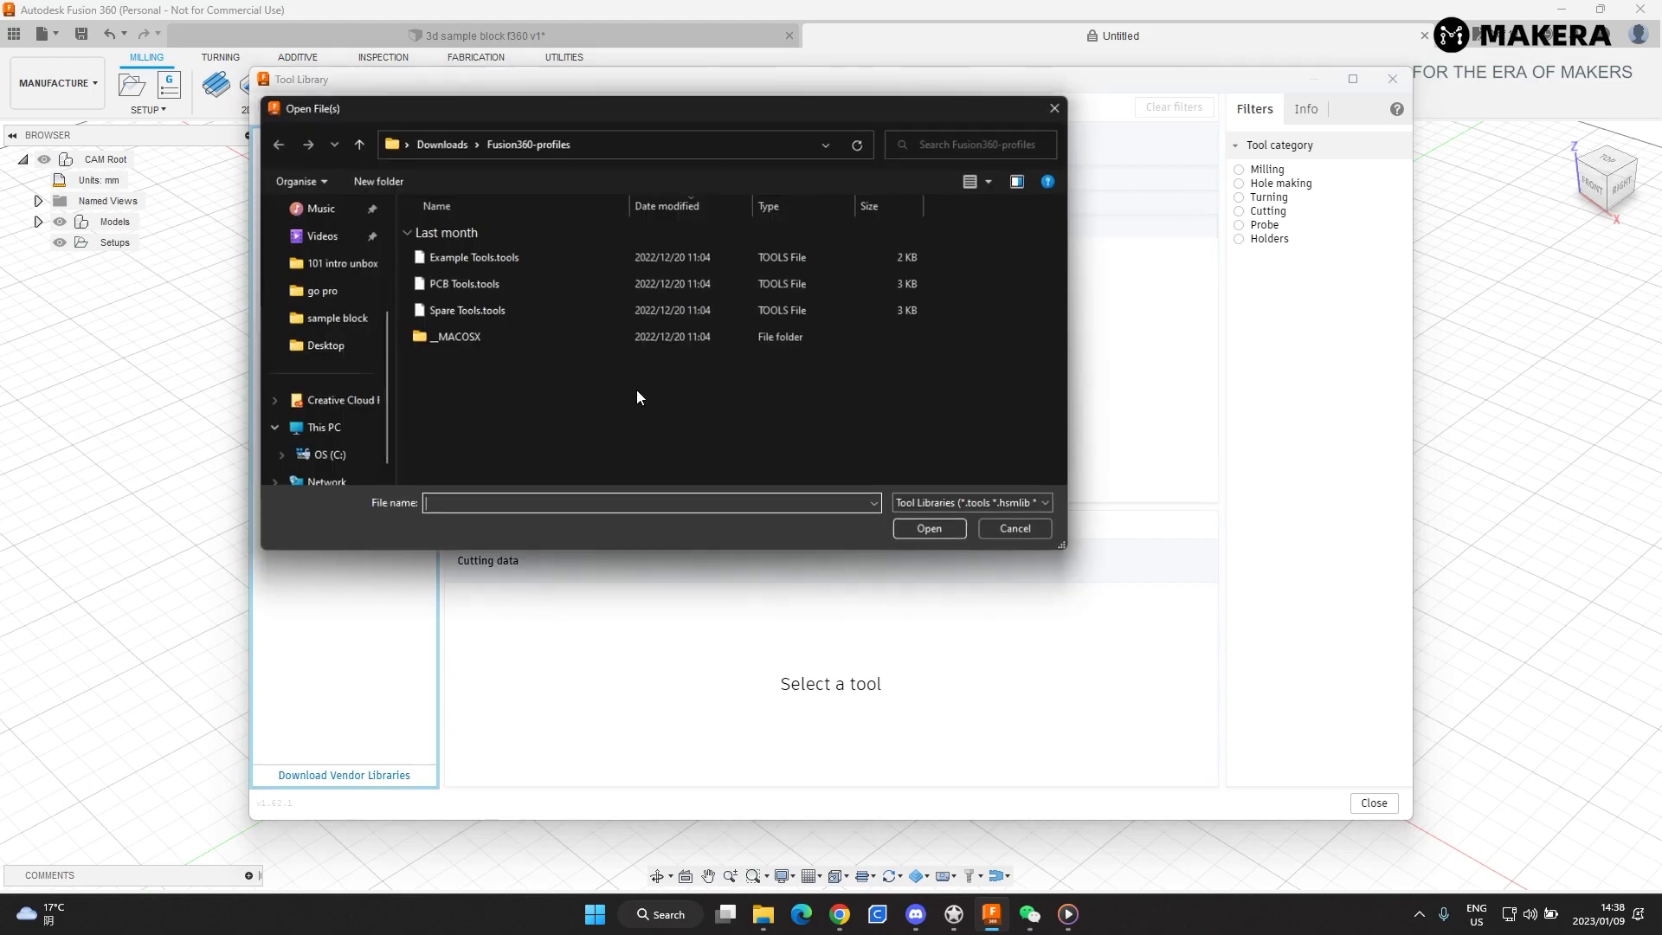
pyautogui.click(476, 258)
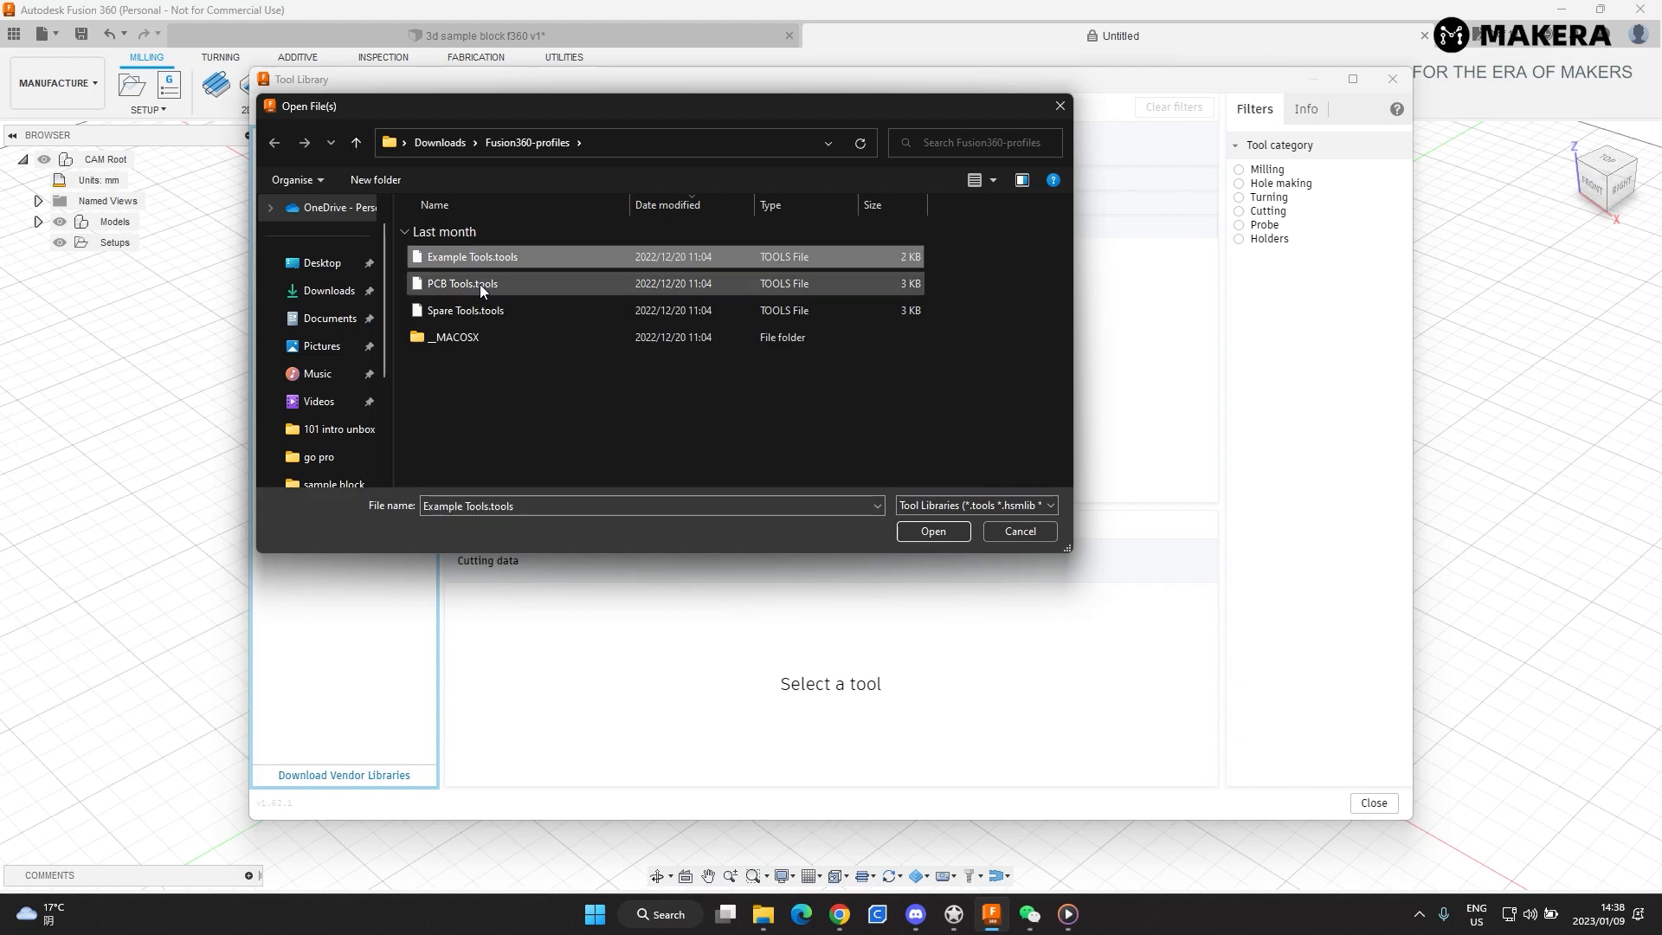
pyautogui.click(479, 284)
pyautogui.click(475, 311)
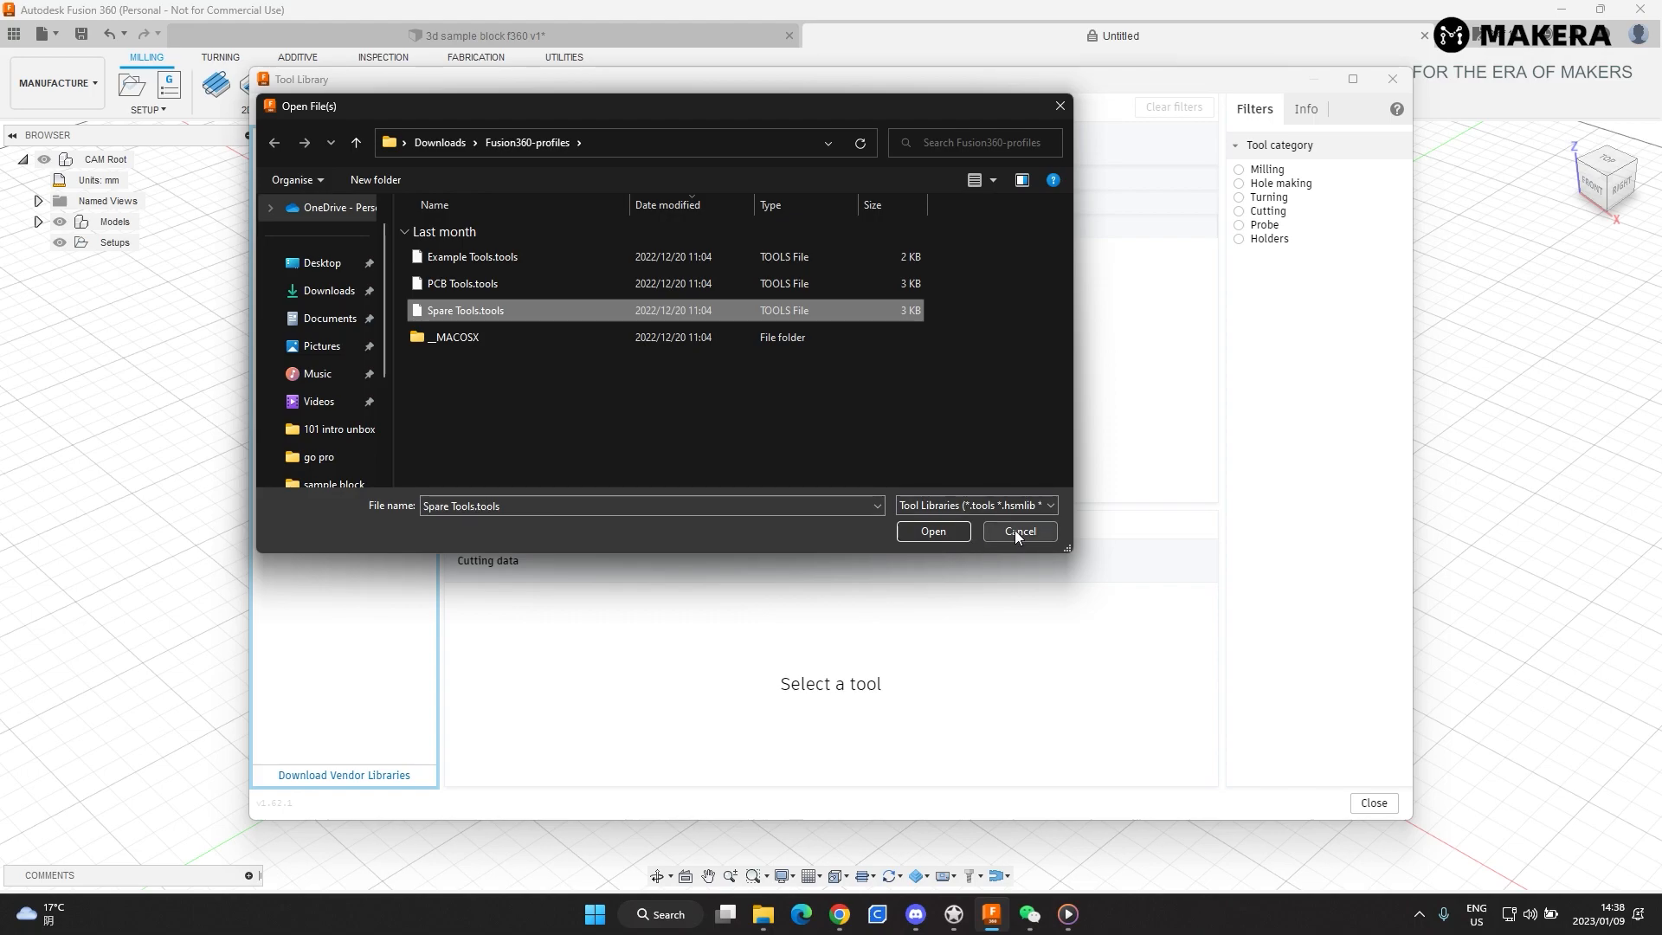
pyautogui.click(952, 531)
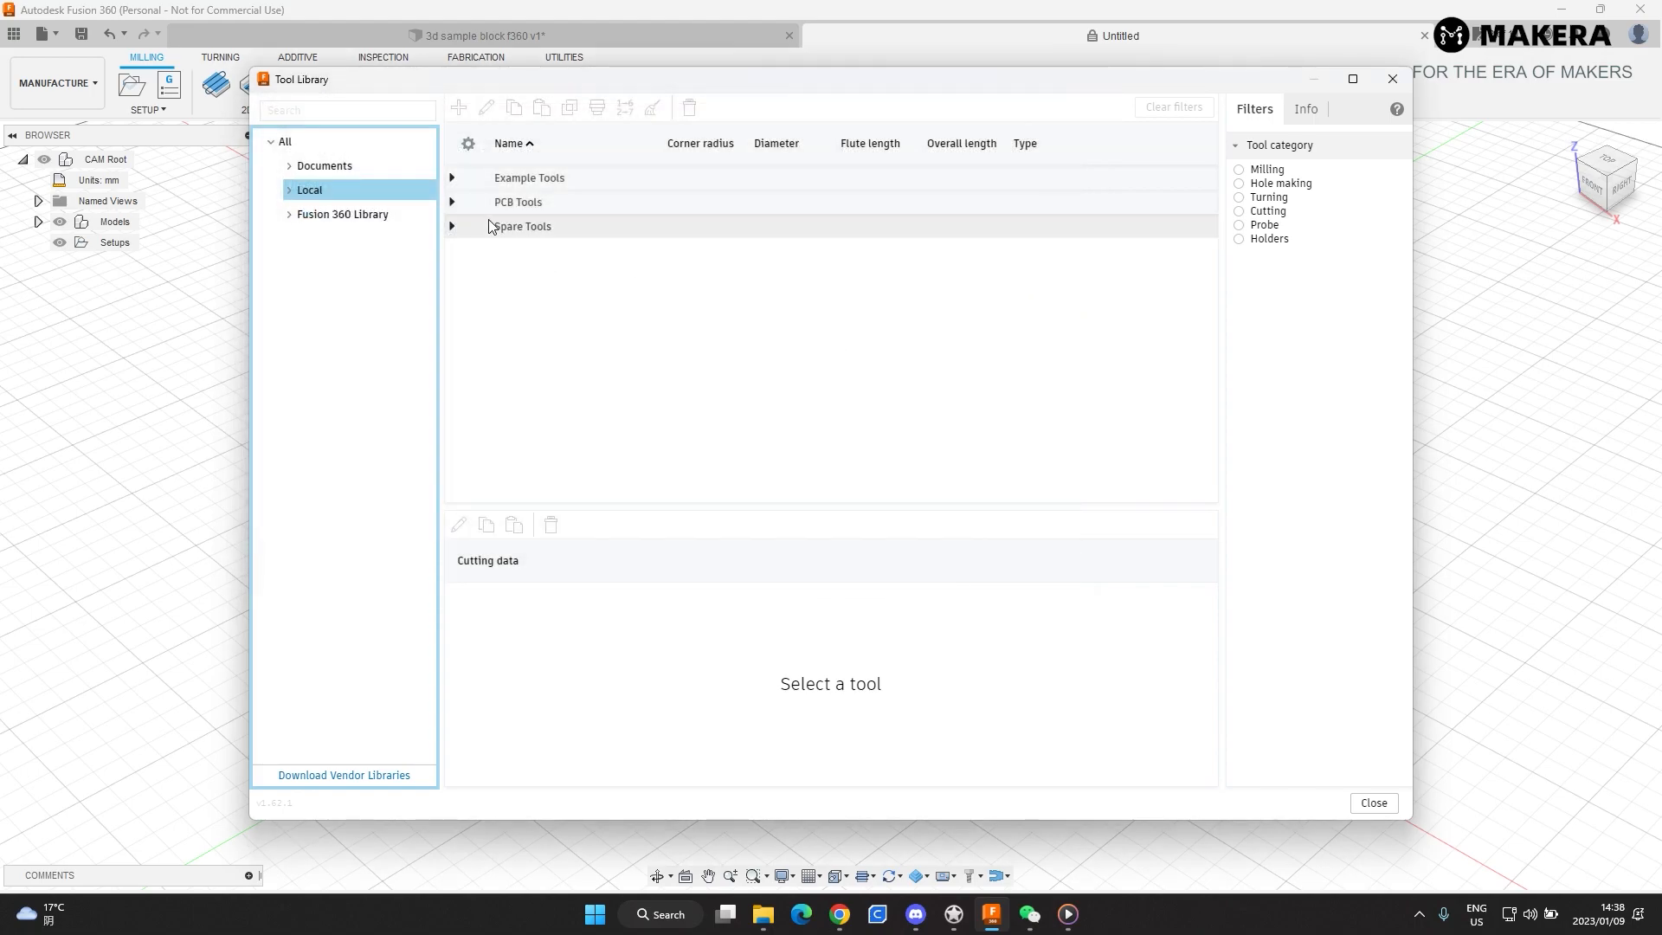
# - Examine the cutting data presets of the 25 mm flute end mill and the 0.2 mm tip engraving bit in Example Tools
pyautogui.click(452, 179)
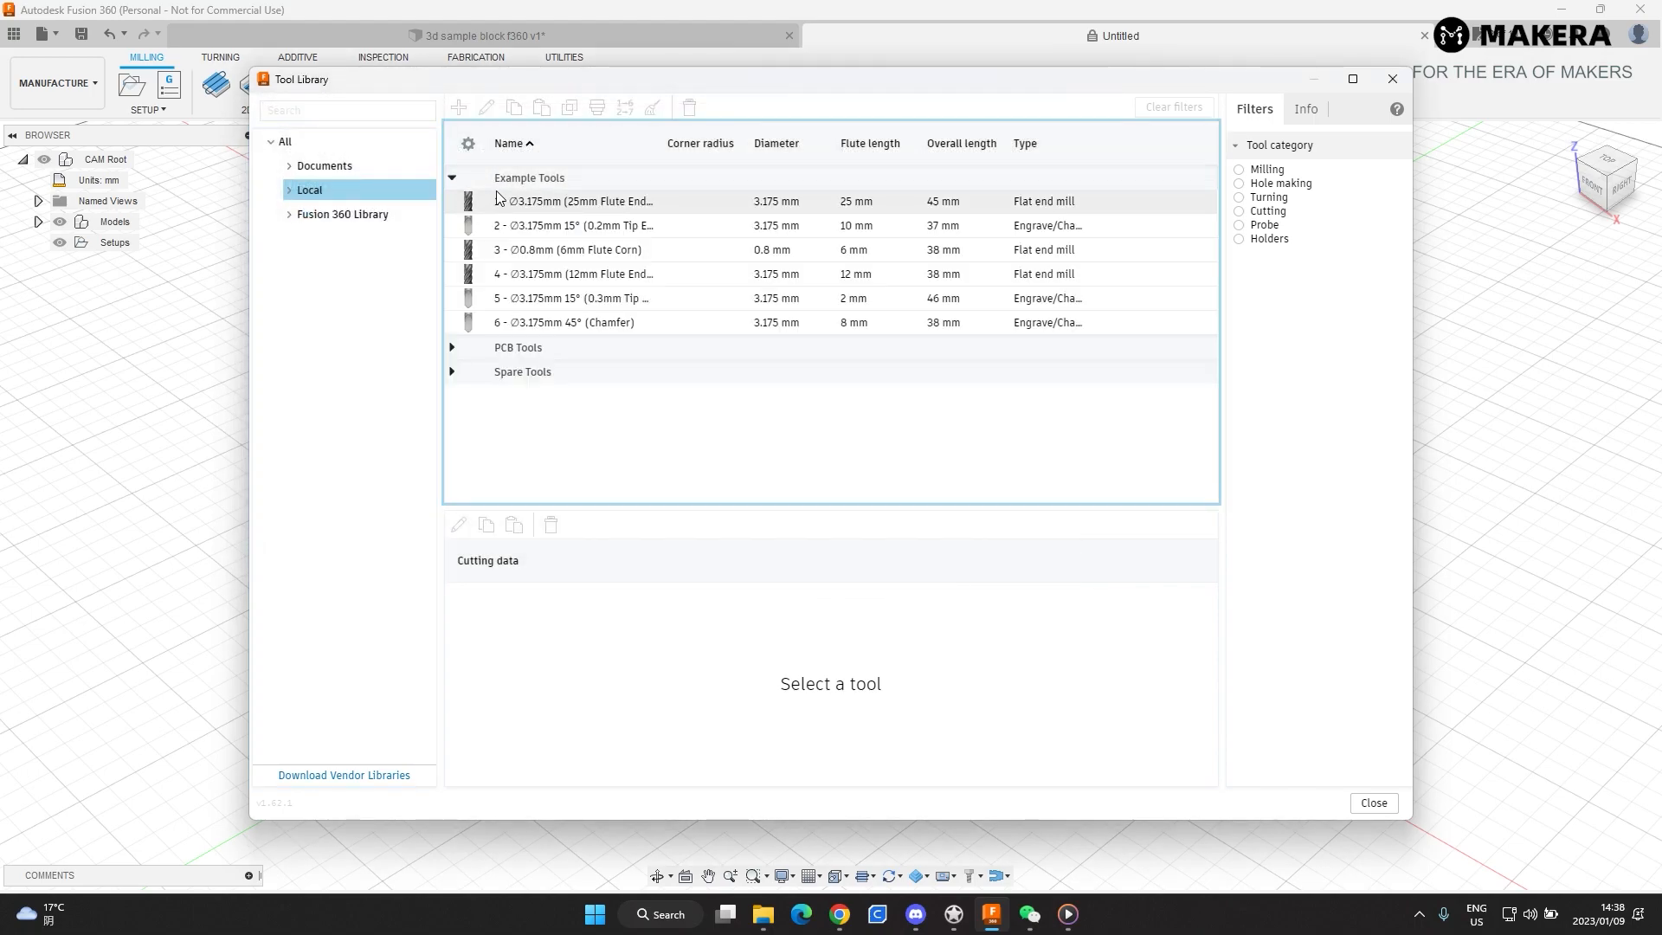
pyautogui.click(599, 204)
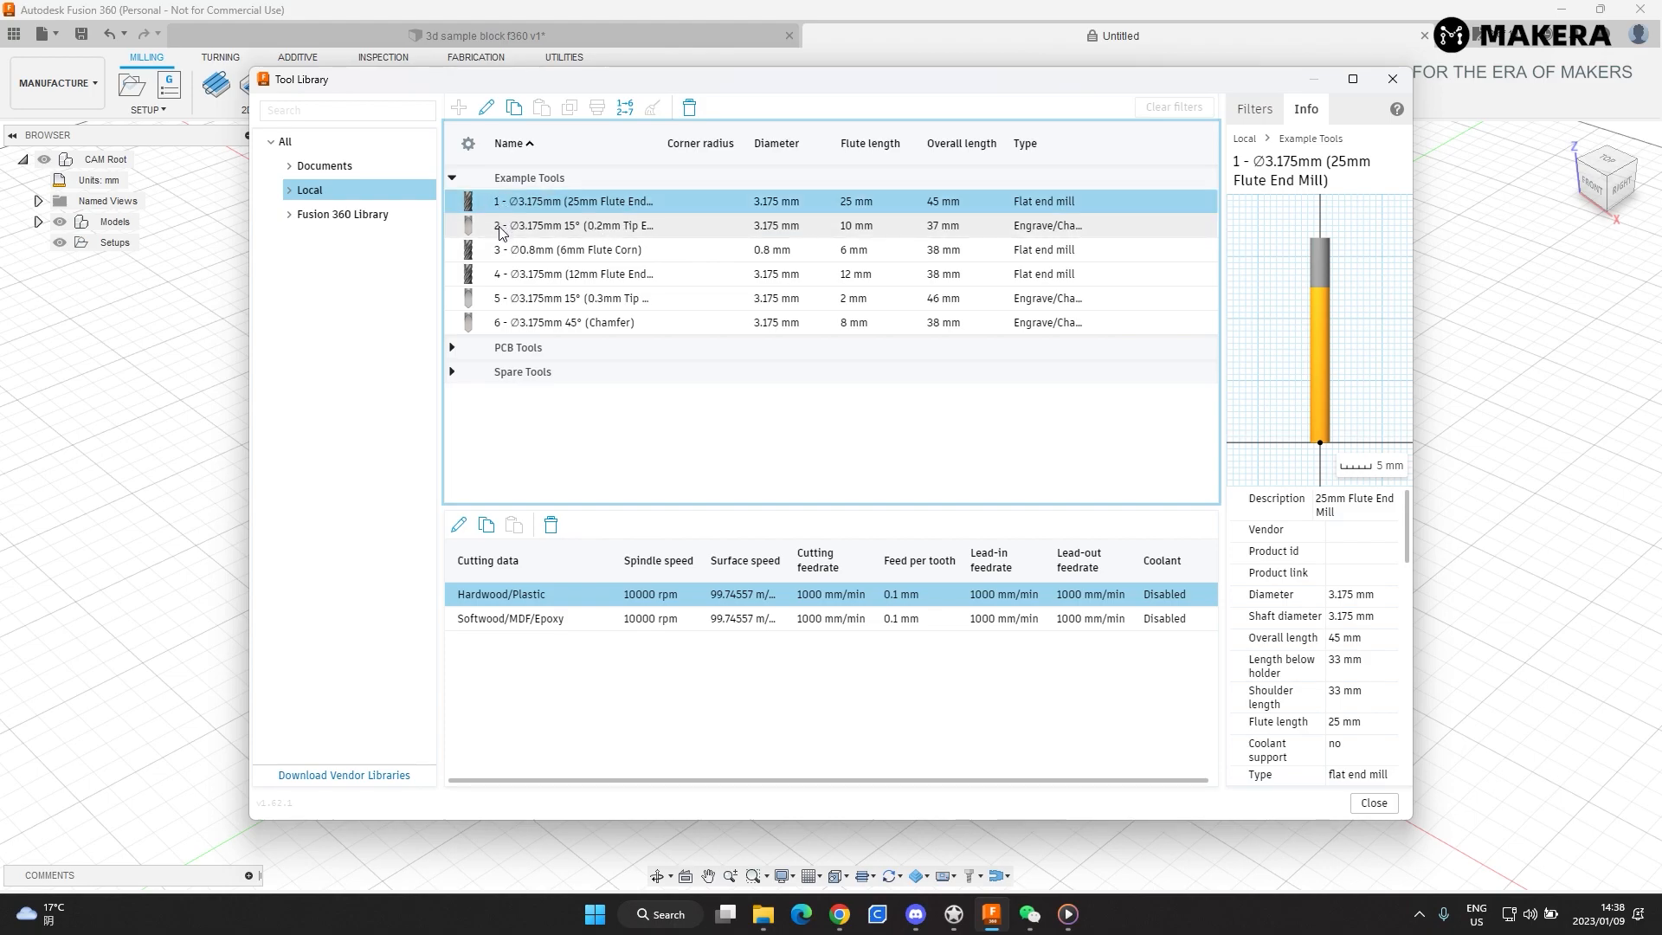
pyautogui.click(572, 618)
pyautogui.click(527, 595)
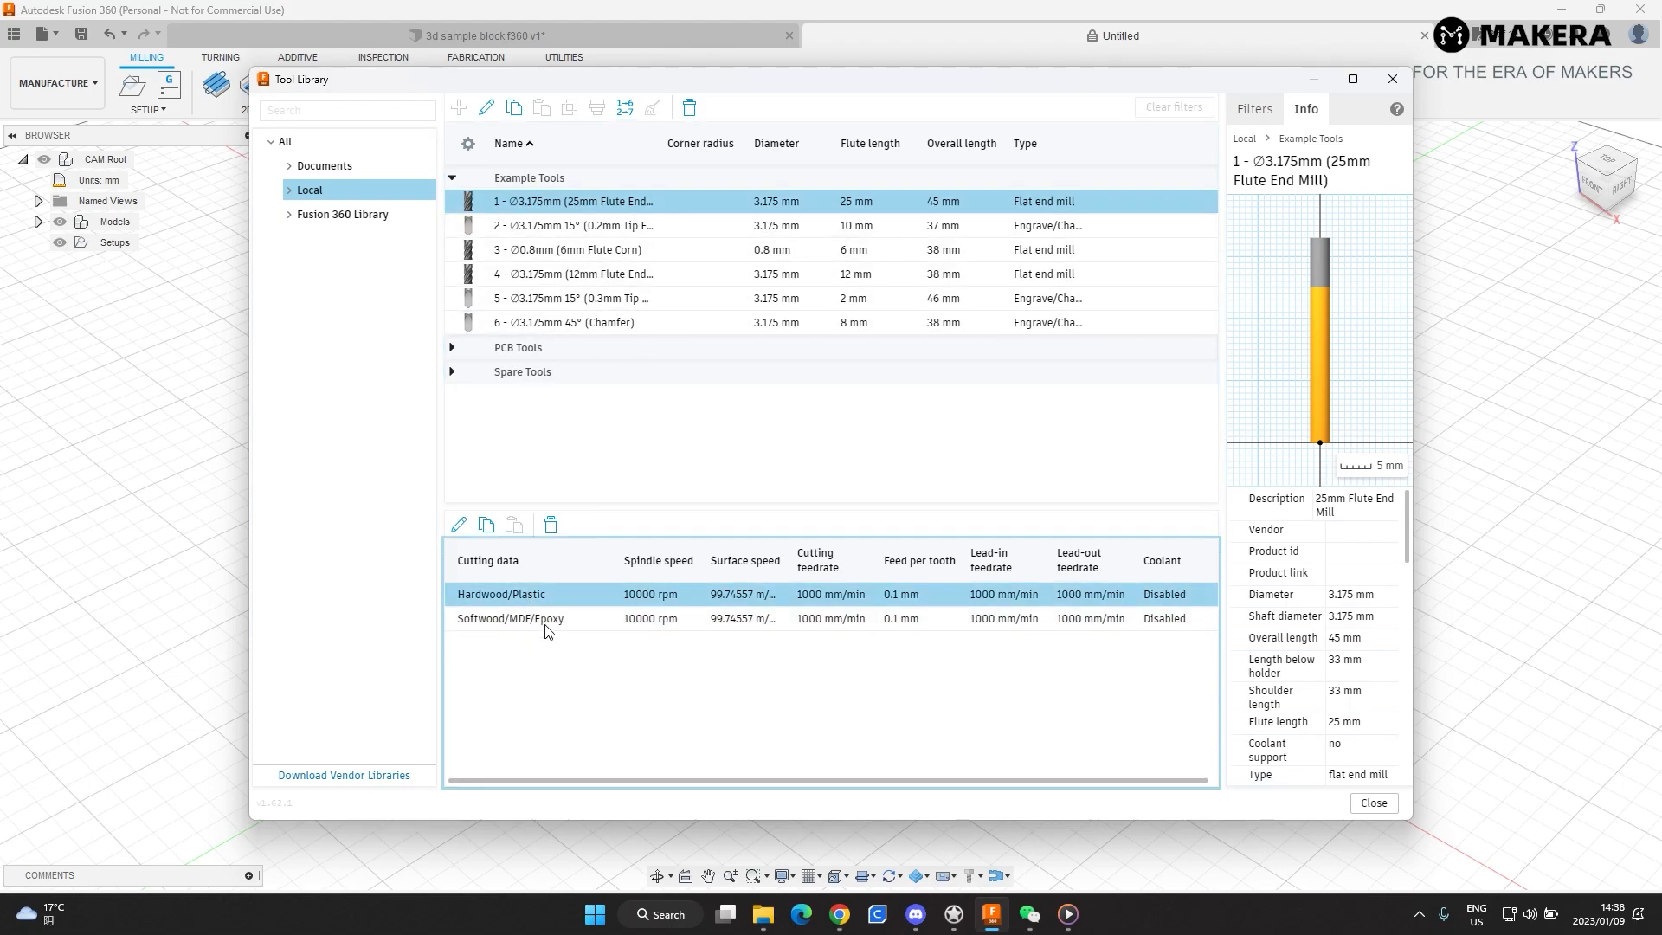
pyautogui.click(592, 225)
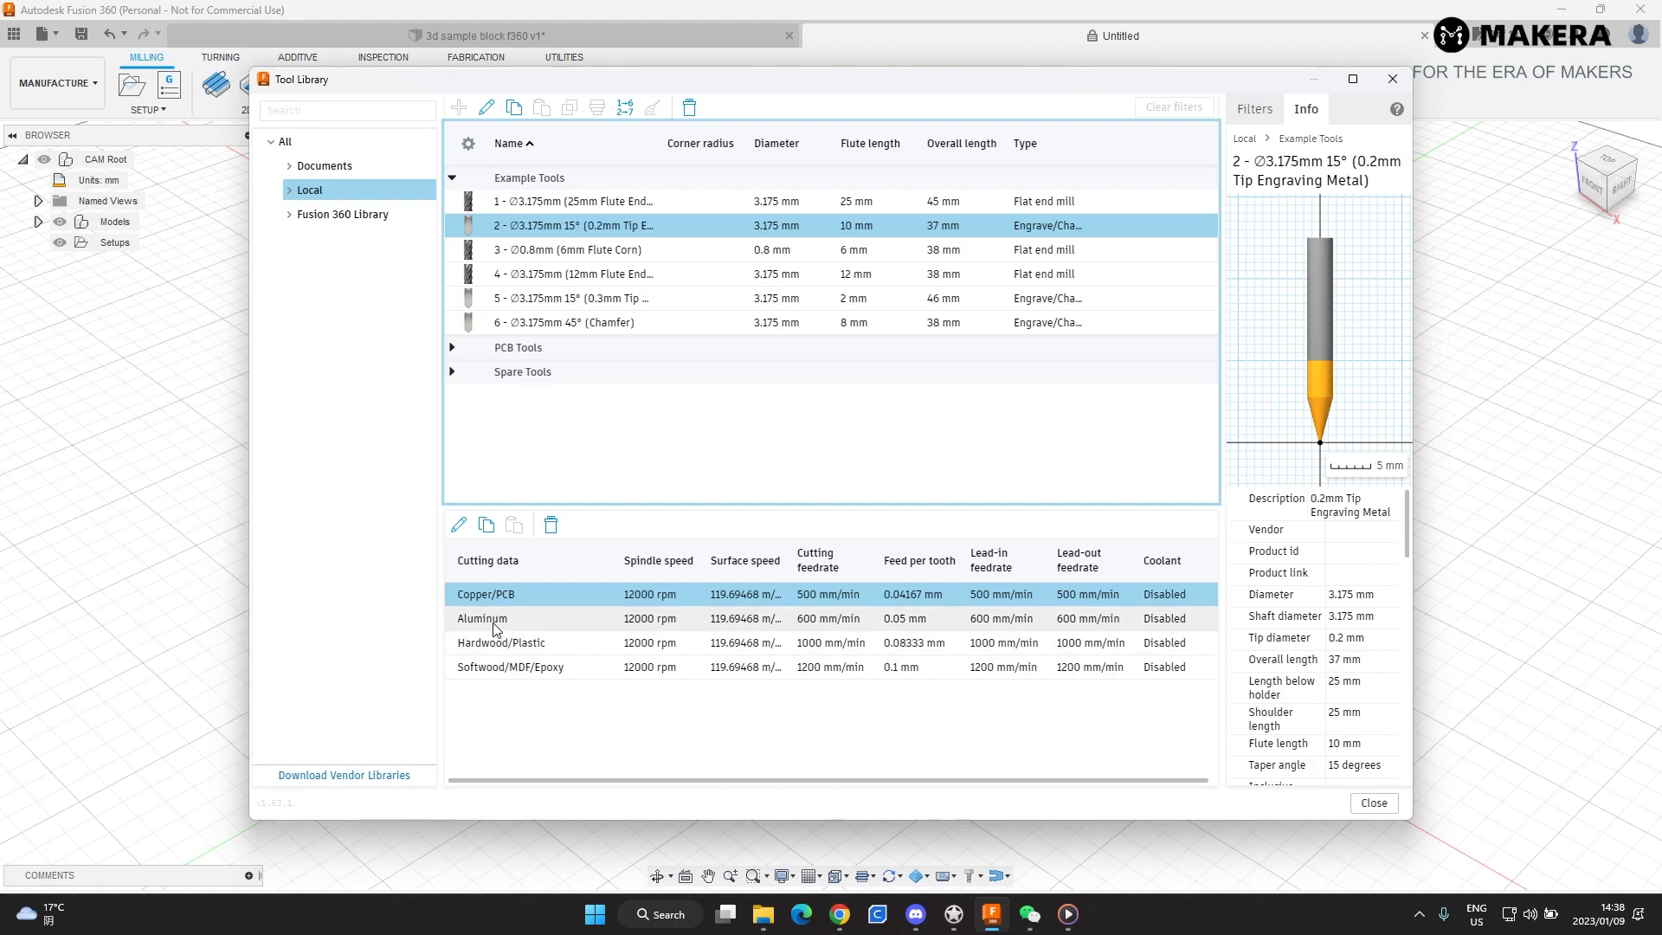
pyautogui.click(495, 620)
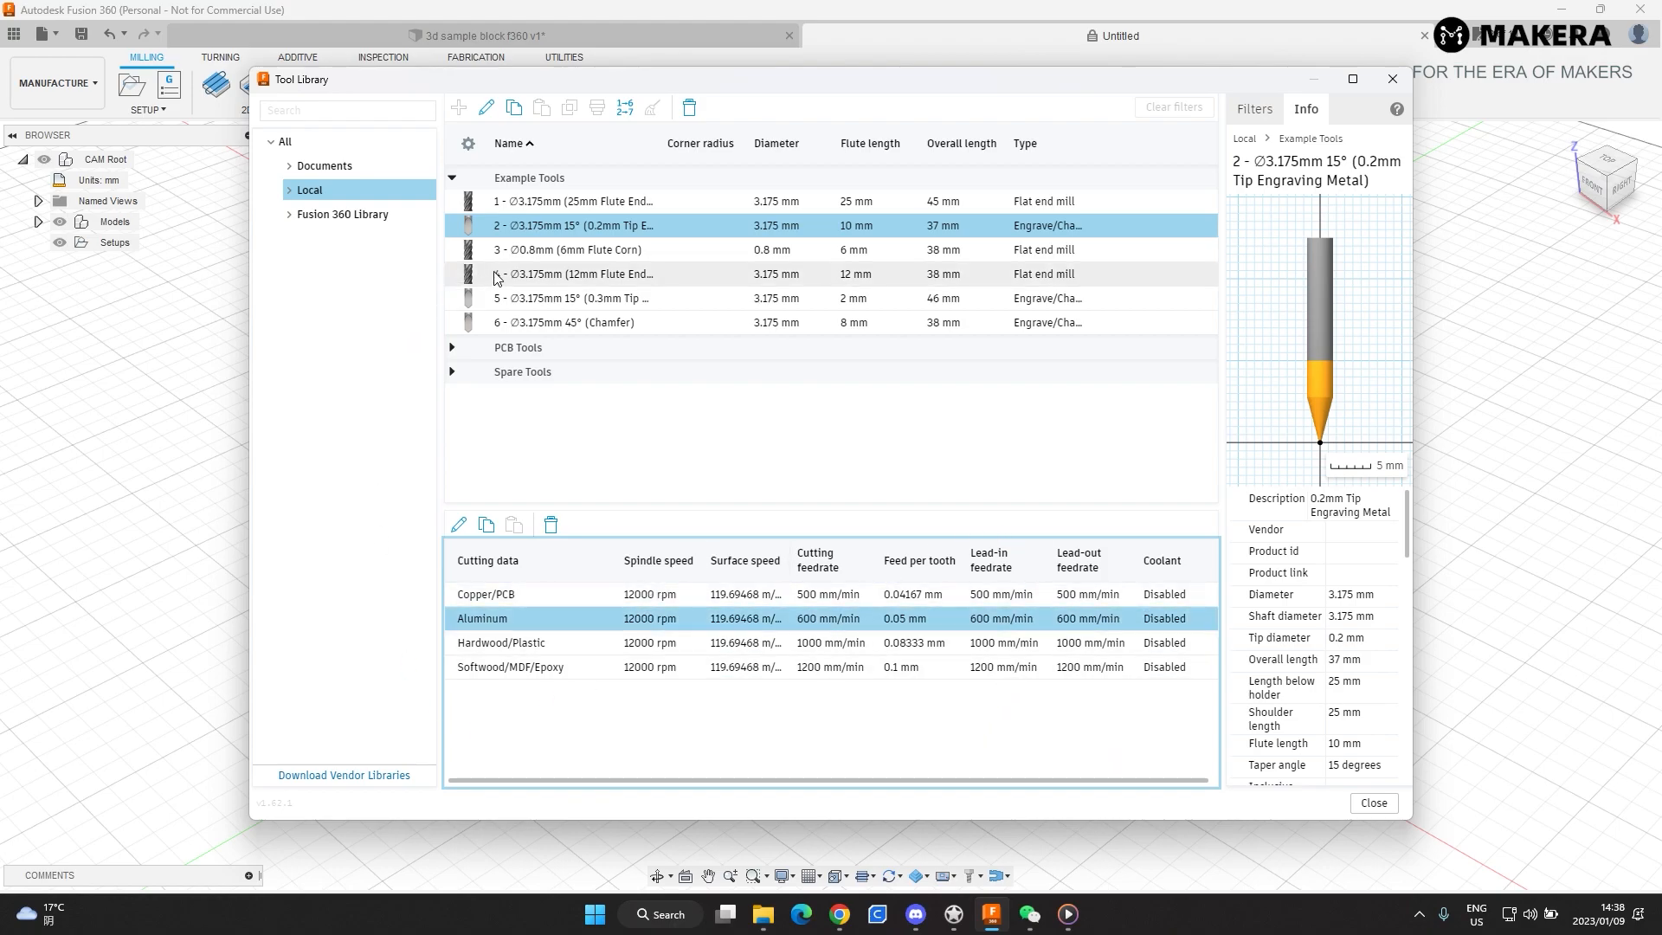
# - Browse the tools in the PCB Tools and Spare Tools libraries, and close the tool library
pyautogui.click(452, 349)
pyautogui.scroll(-1, 548, 351)
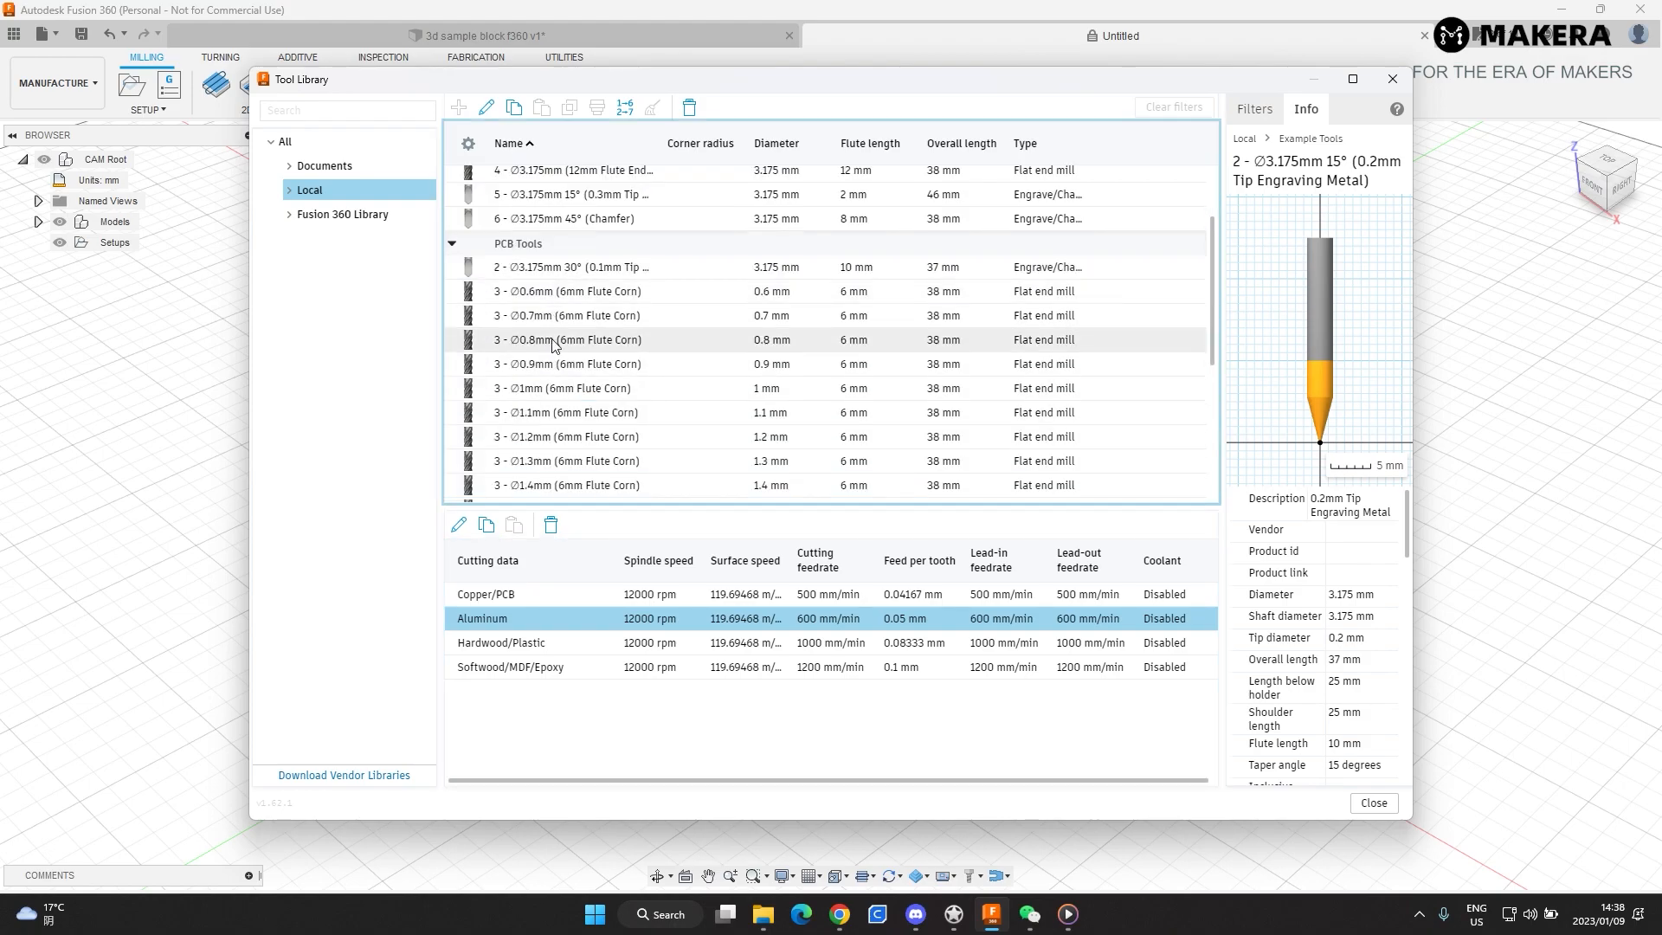
pyautogui.scroll(-3, 566, 335)
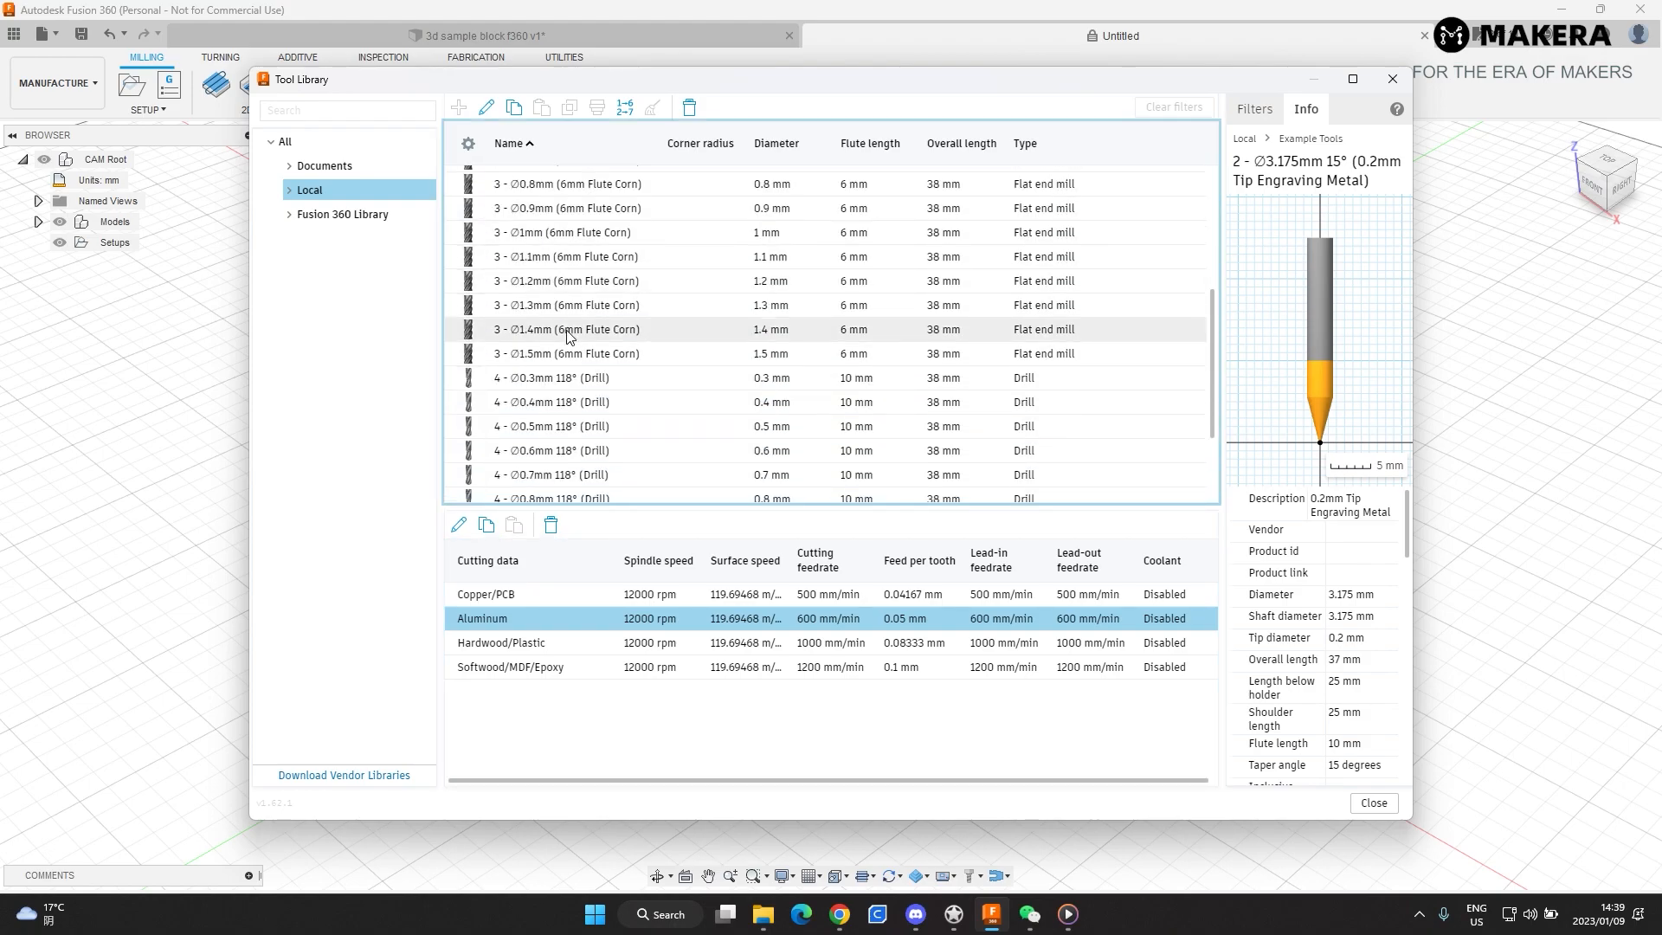
pyautogui.scroll(4, 559, 325)
pyautogui.click(452, 297)
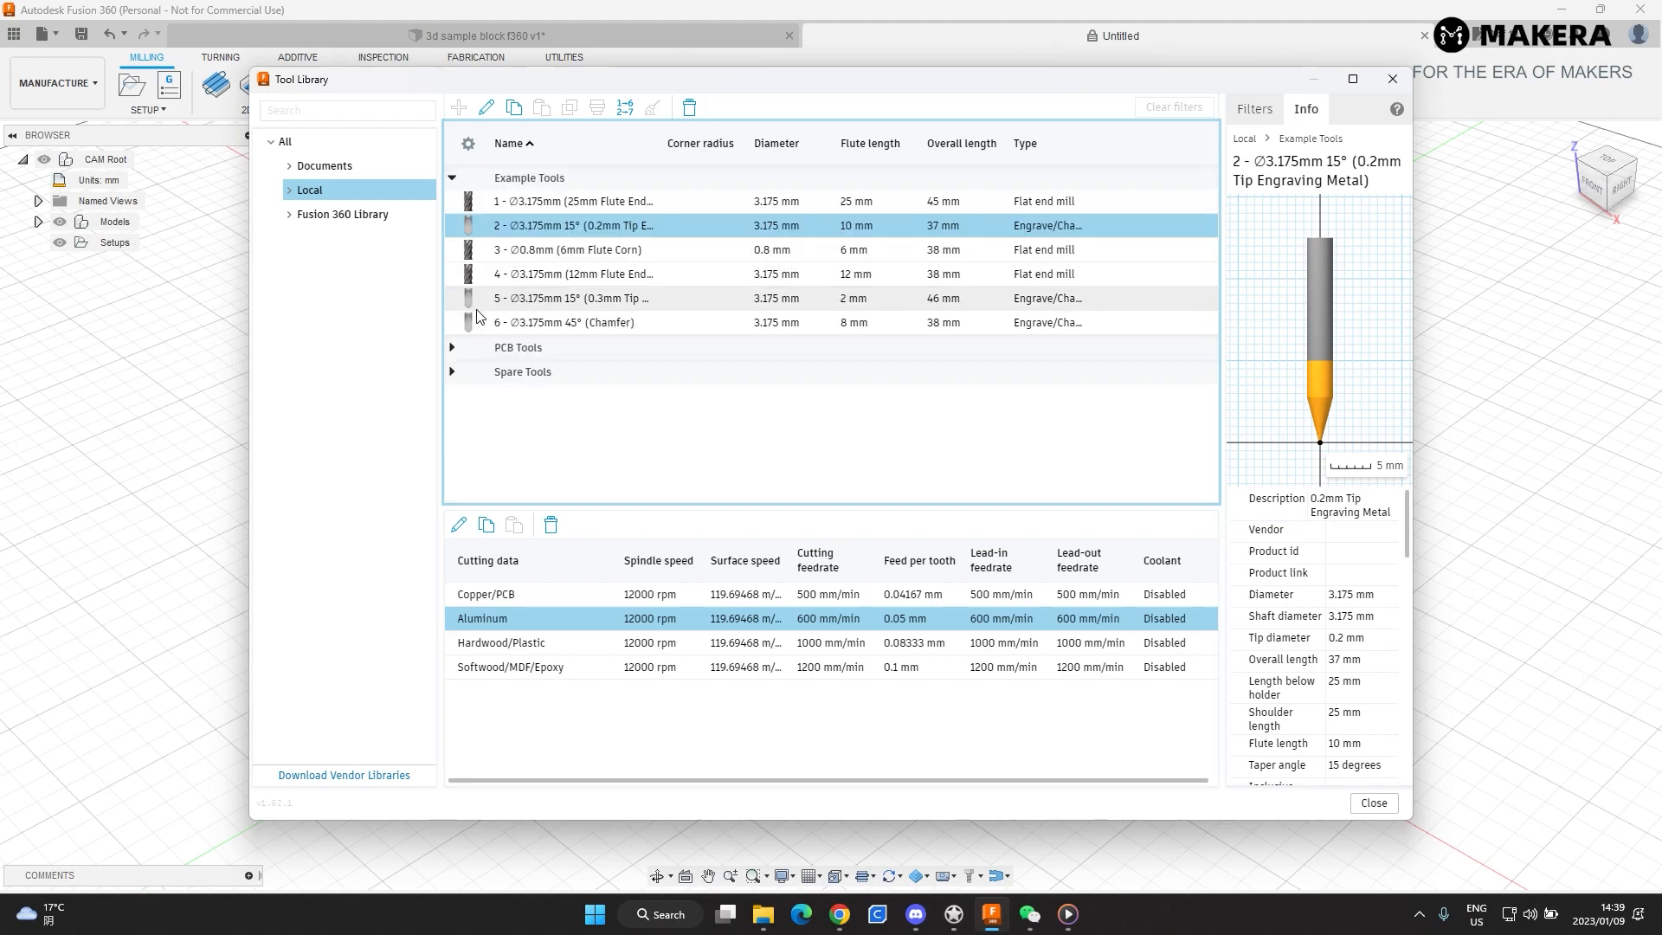
pyautogui.click(452, 371)
pyautogui.scroll(-1, 580, 361)
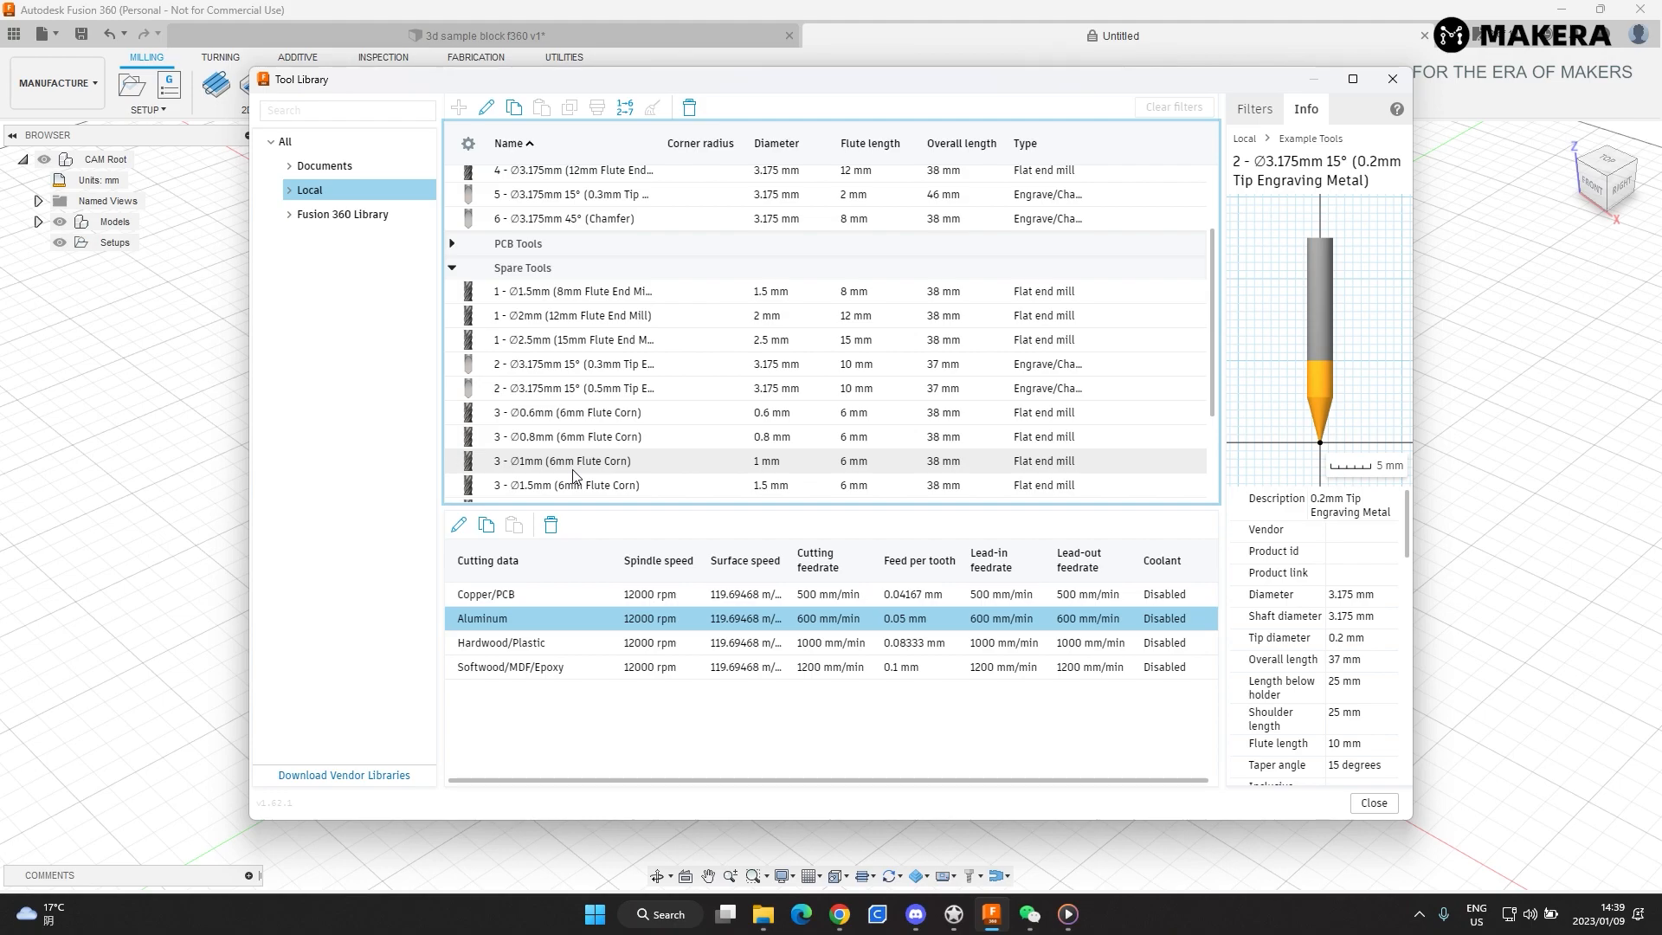
pyautogui.press('Escape')
# - Open the machine library and view the Makera Carvera 4-axis and 3-axis entries under My machines
pyautogui.click(760, 93)
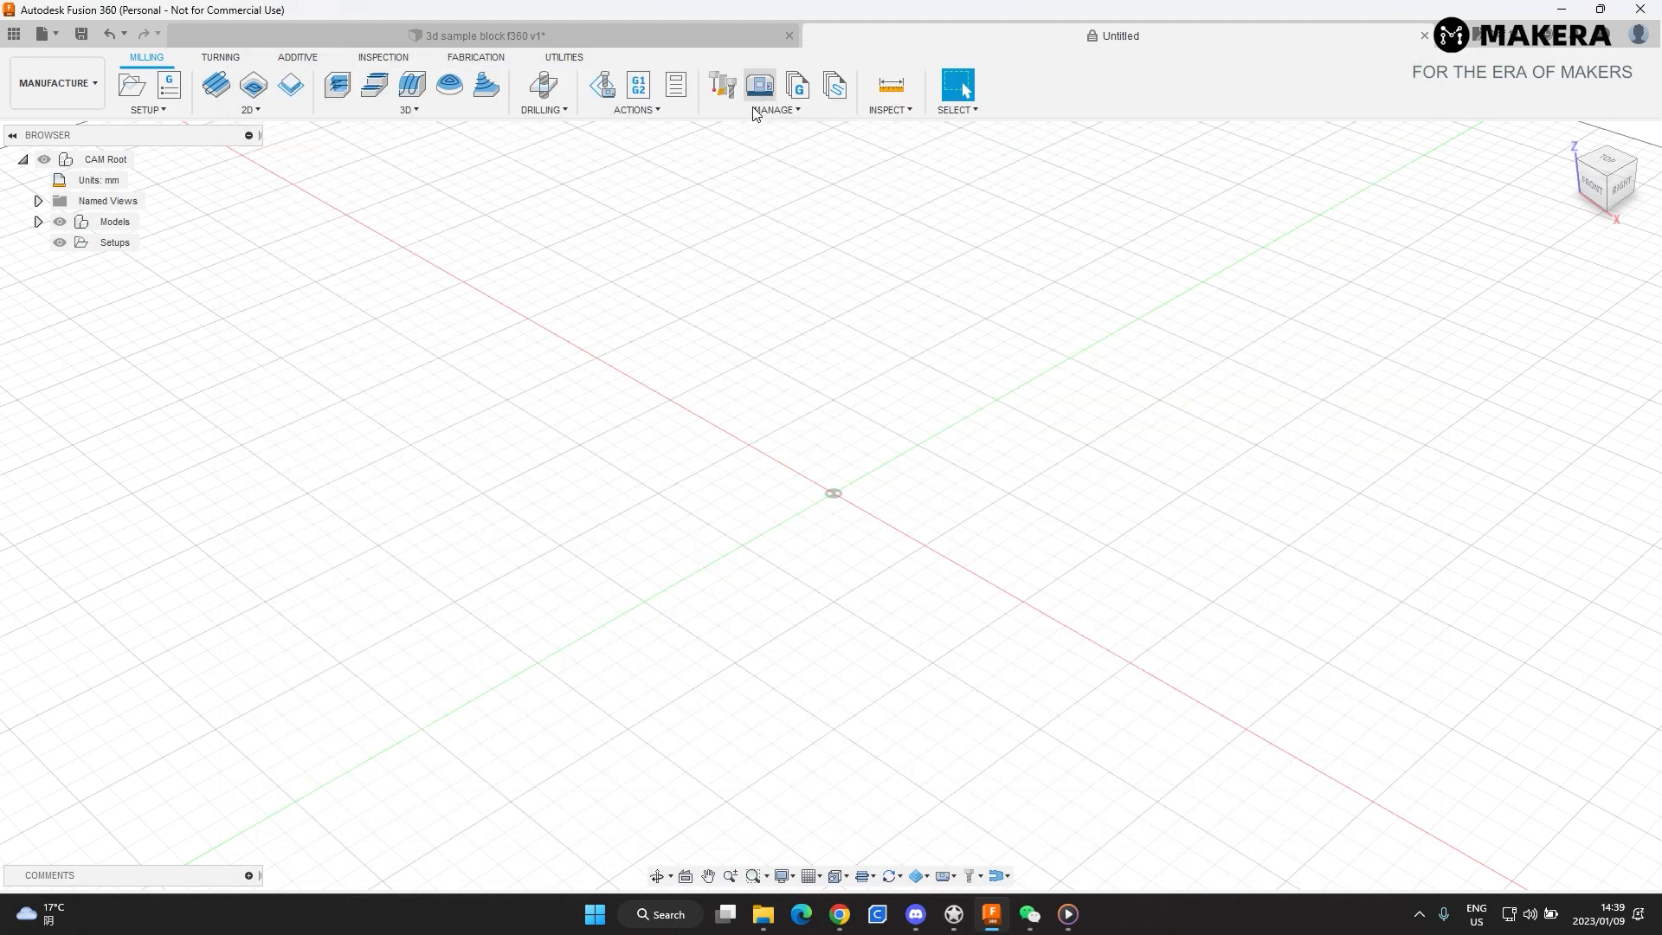
pyautogui.click(463, 282)
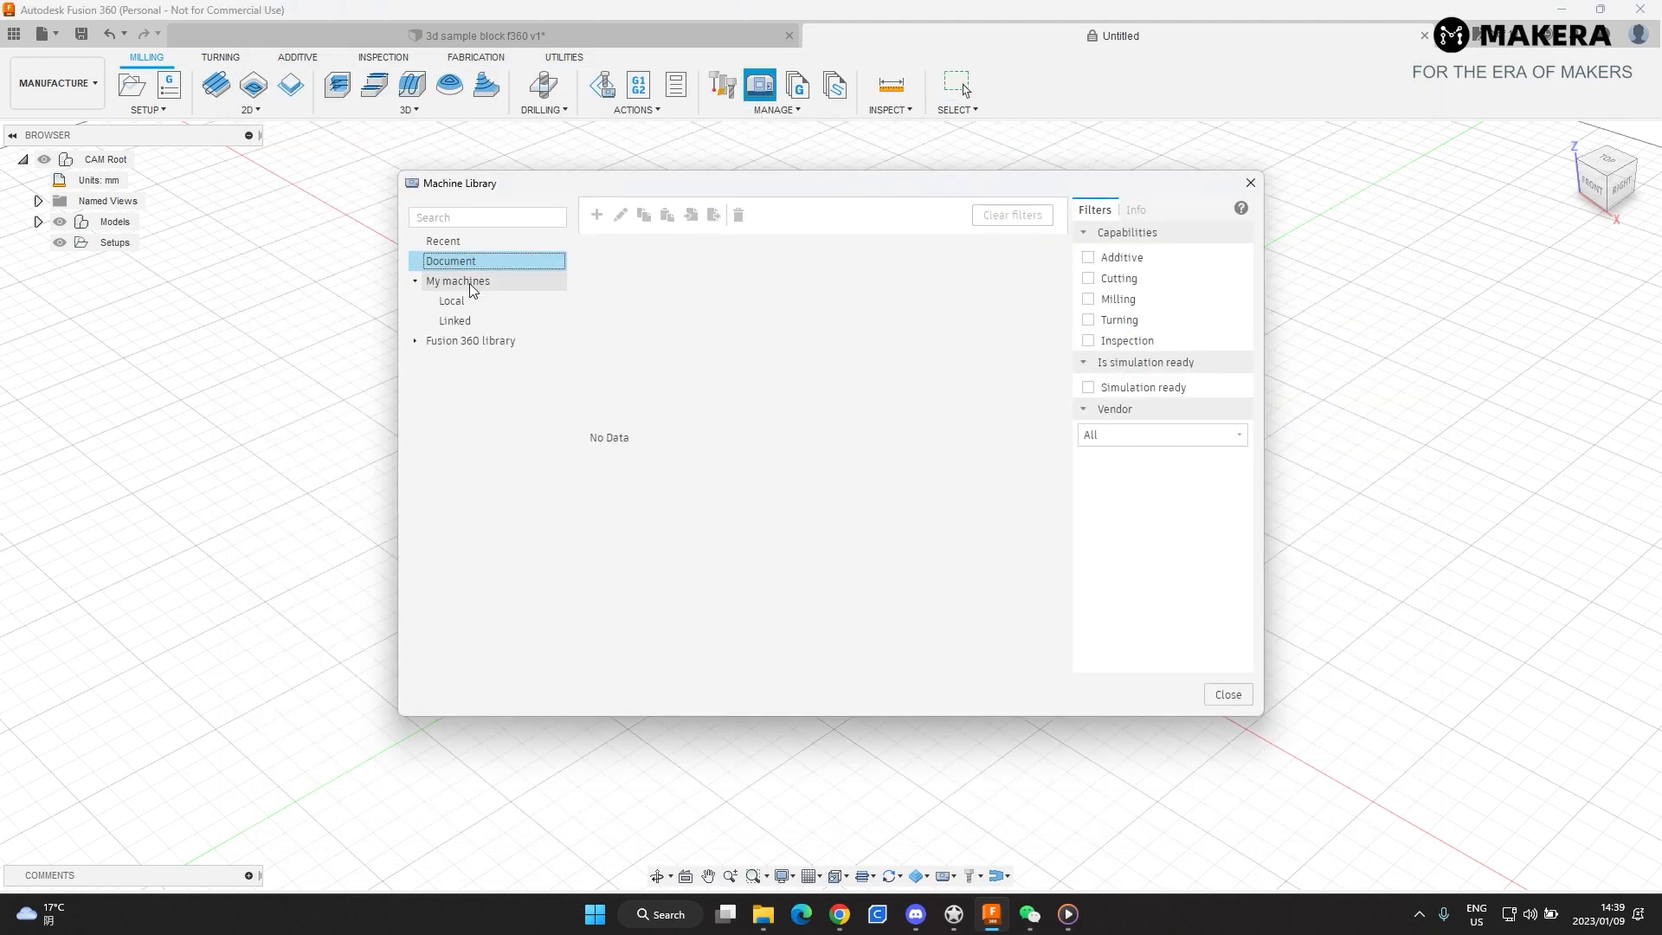
pyautogui.click(770, 333)
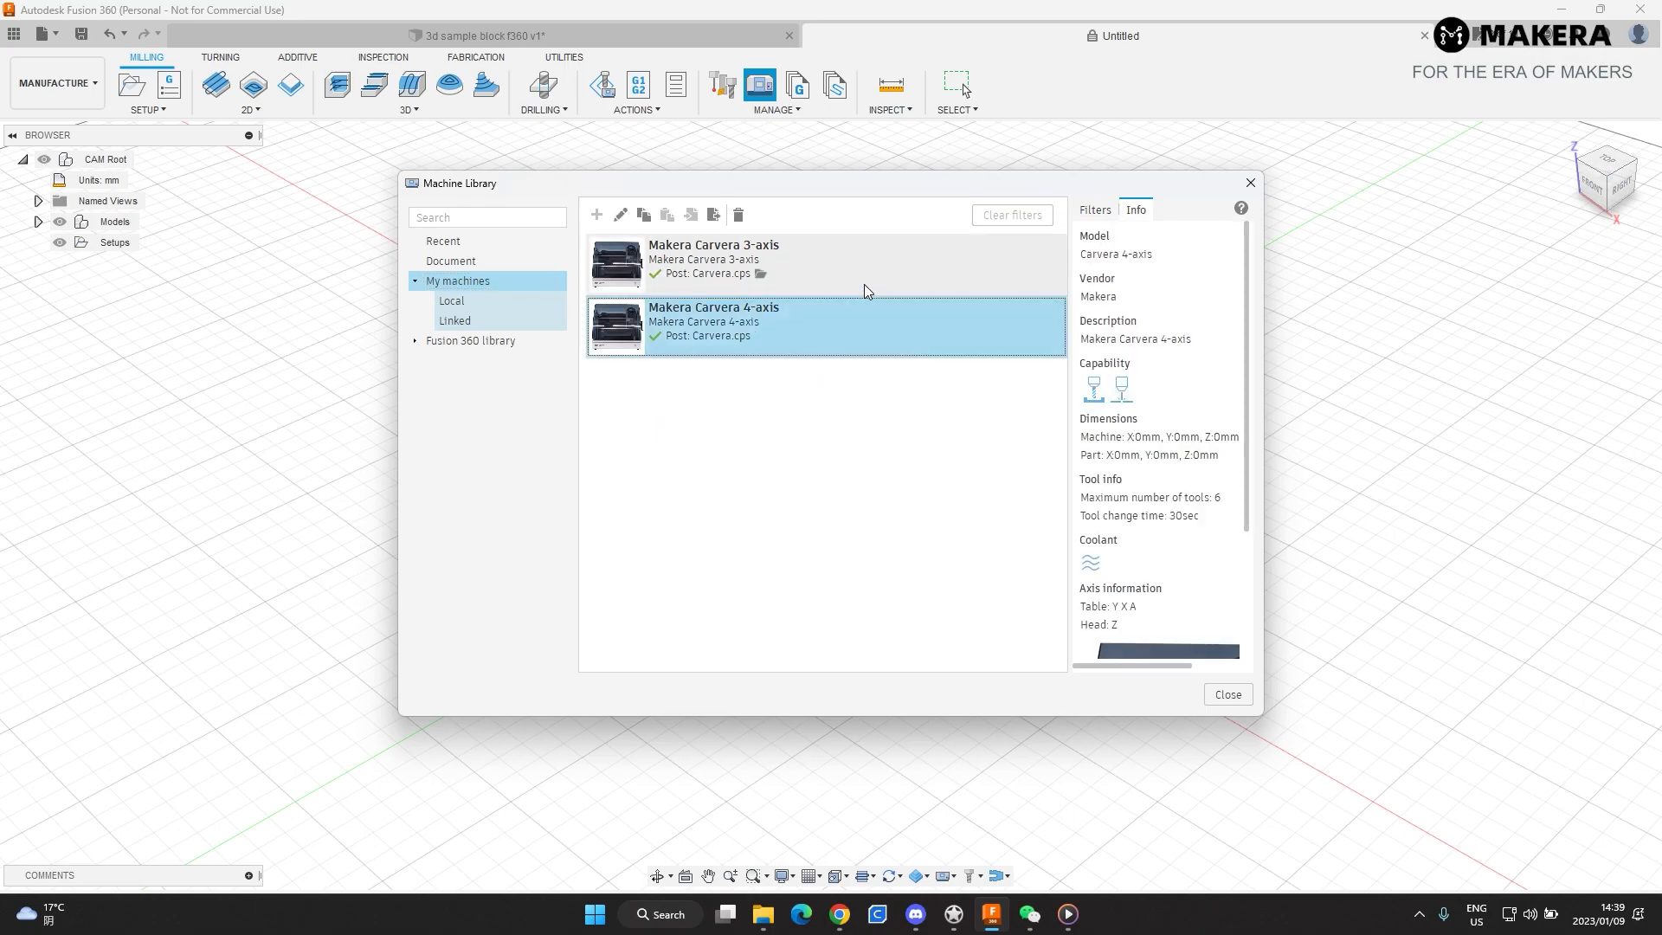
pyautogui.click(860, 288)
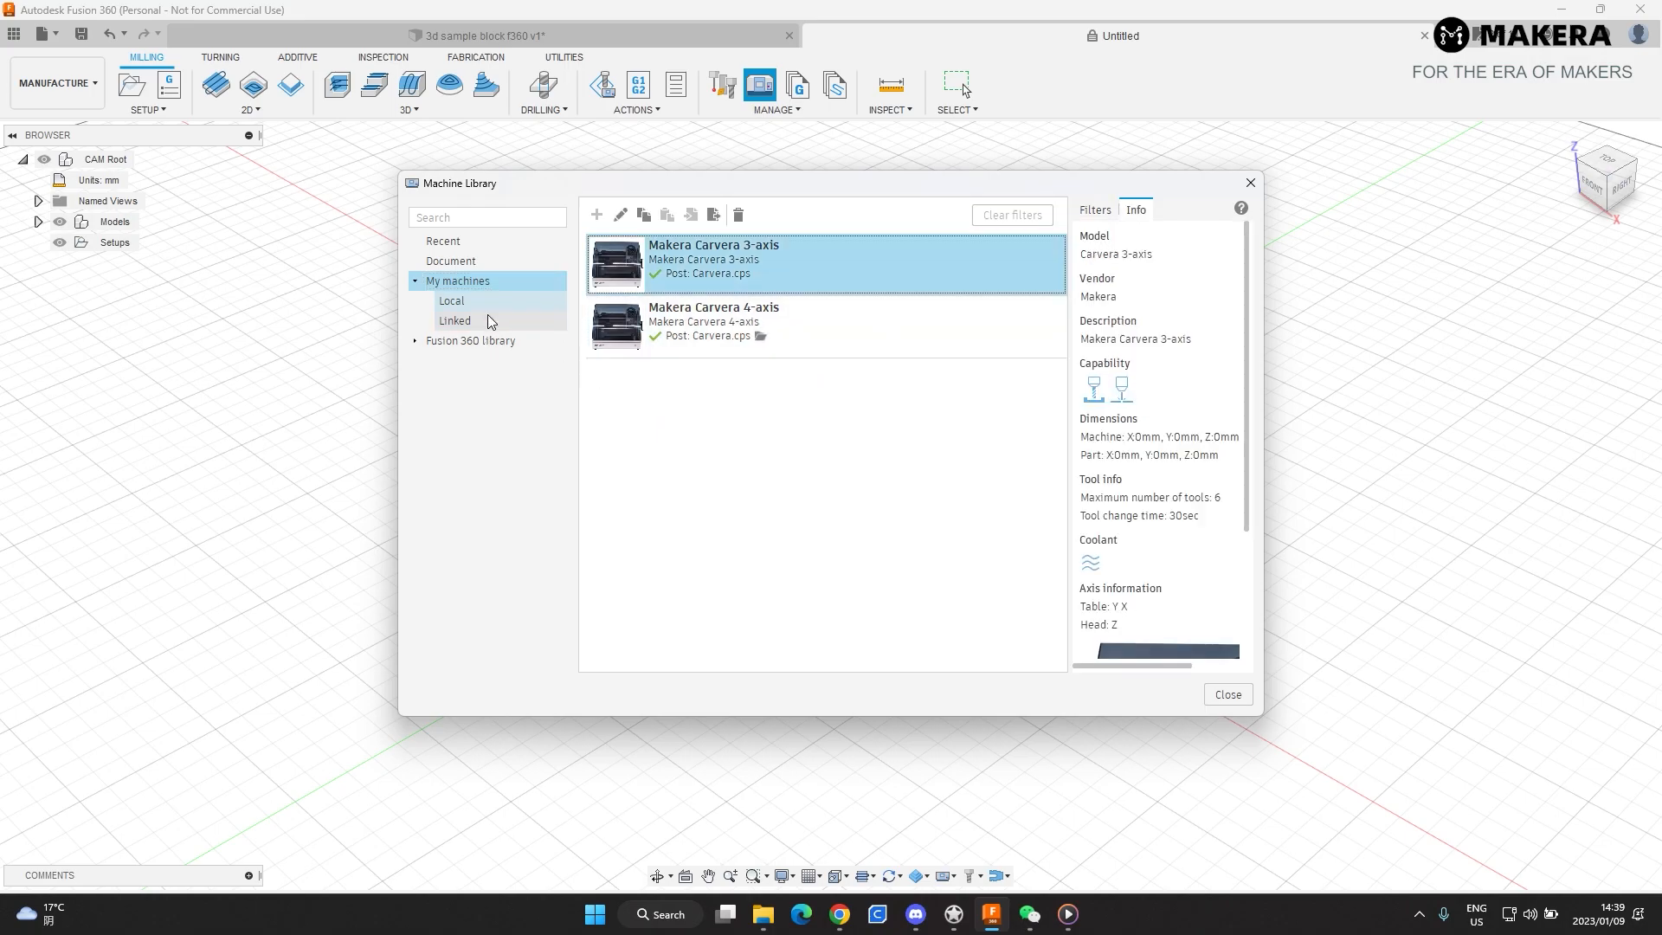
pyautogui.rightClick(710, 422)
pyautogui.click(472, 308)
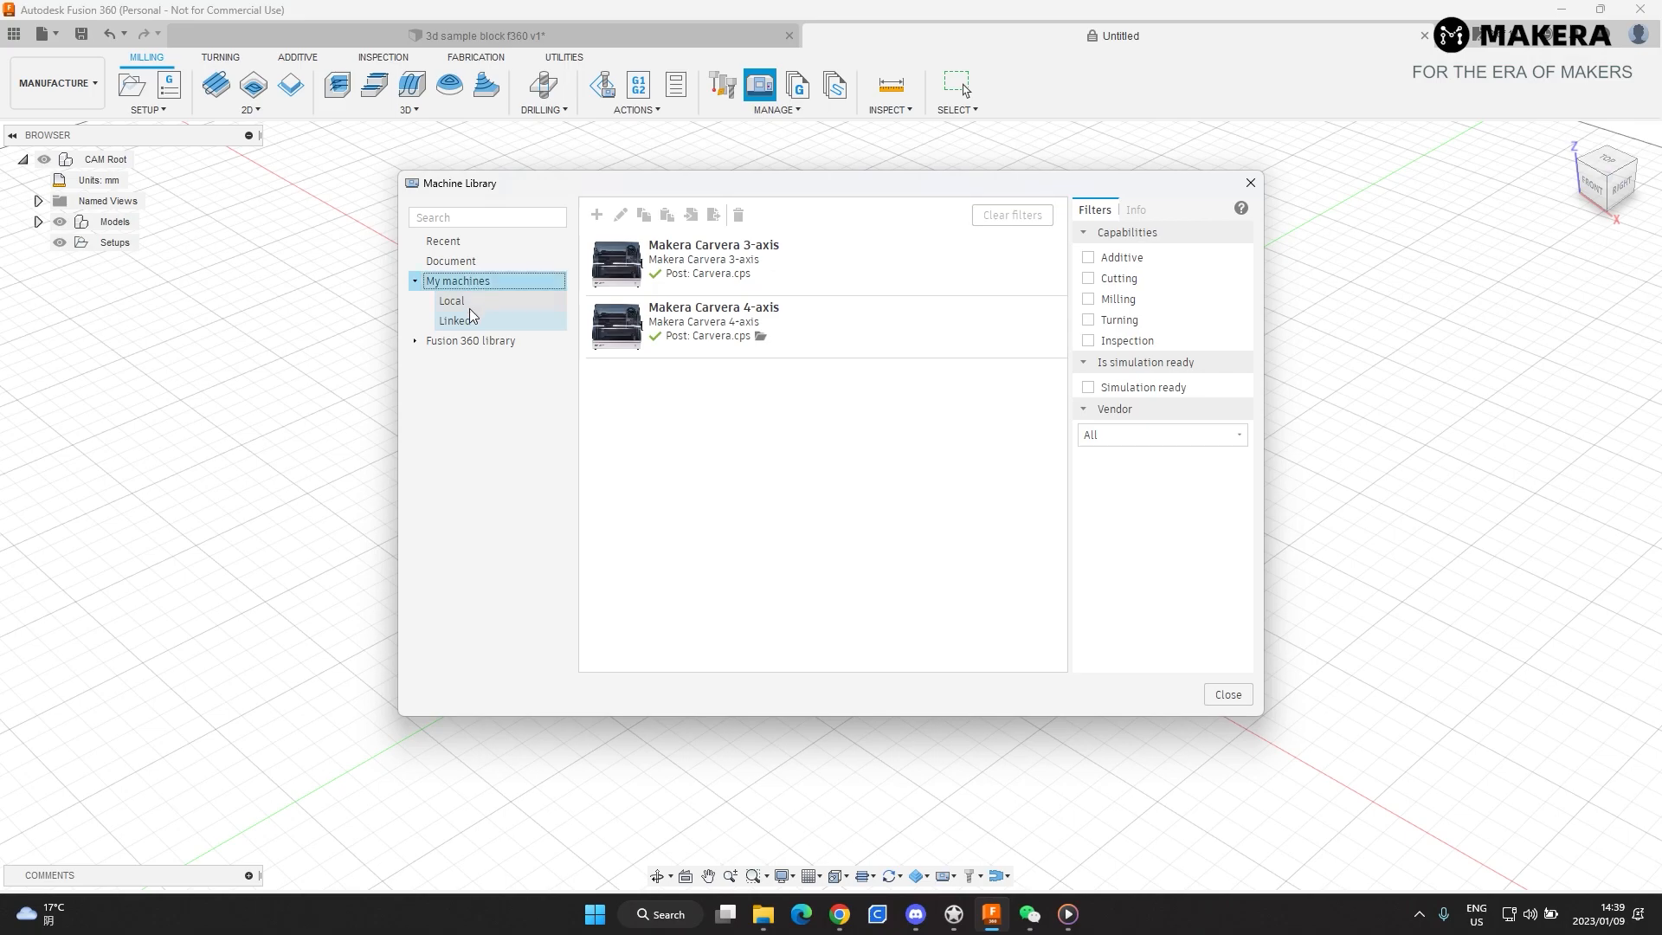
pyautogui.click(461, 309)
pyautogui.rightClick(459, 308)
pyautogui.rightClick(715, 456)
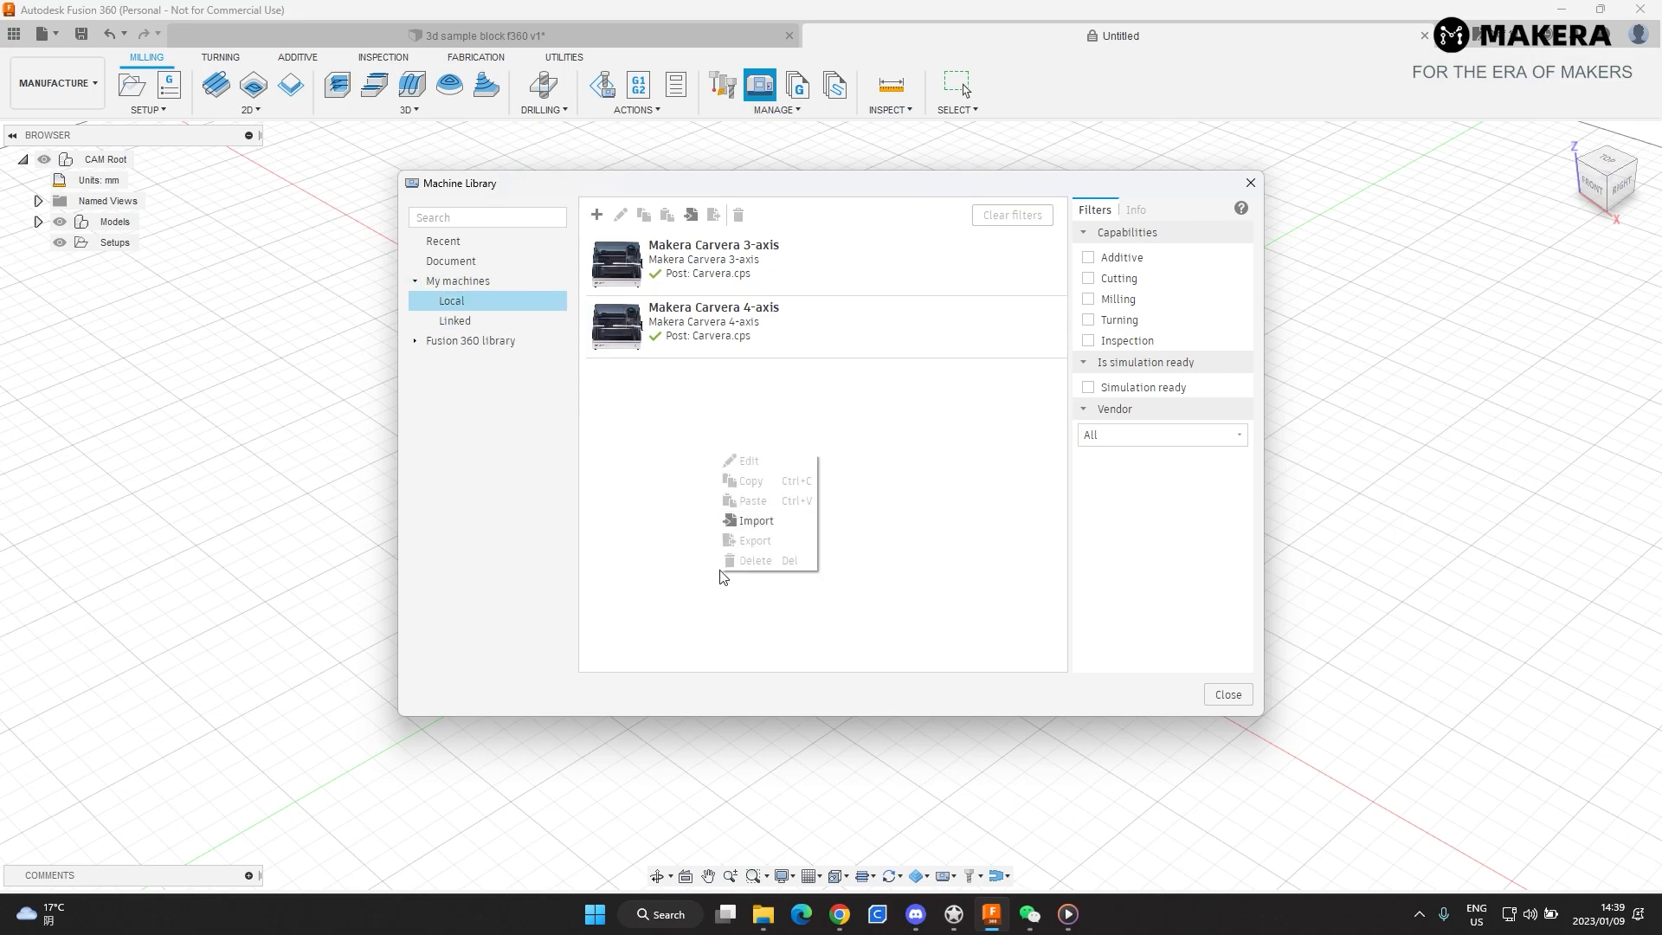
pyautogui.click(755, 521)
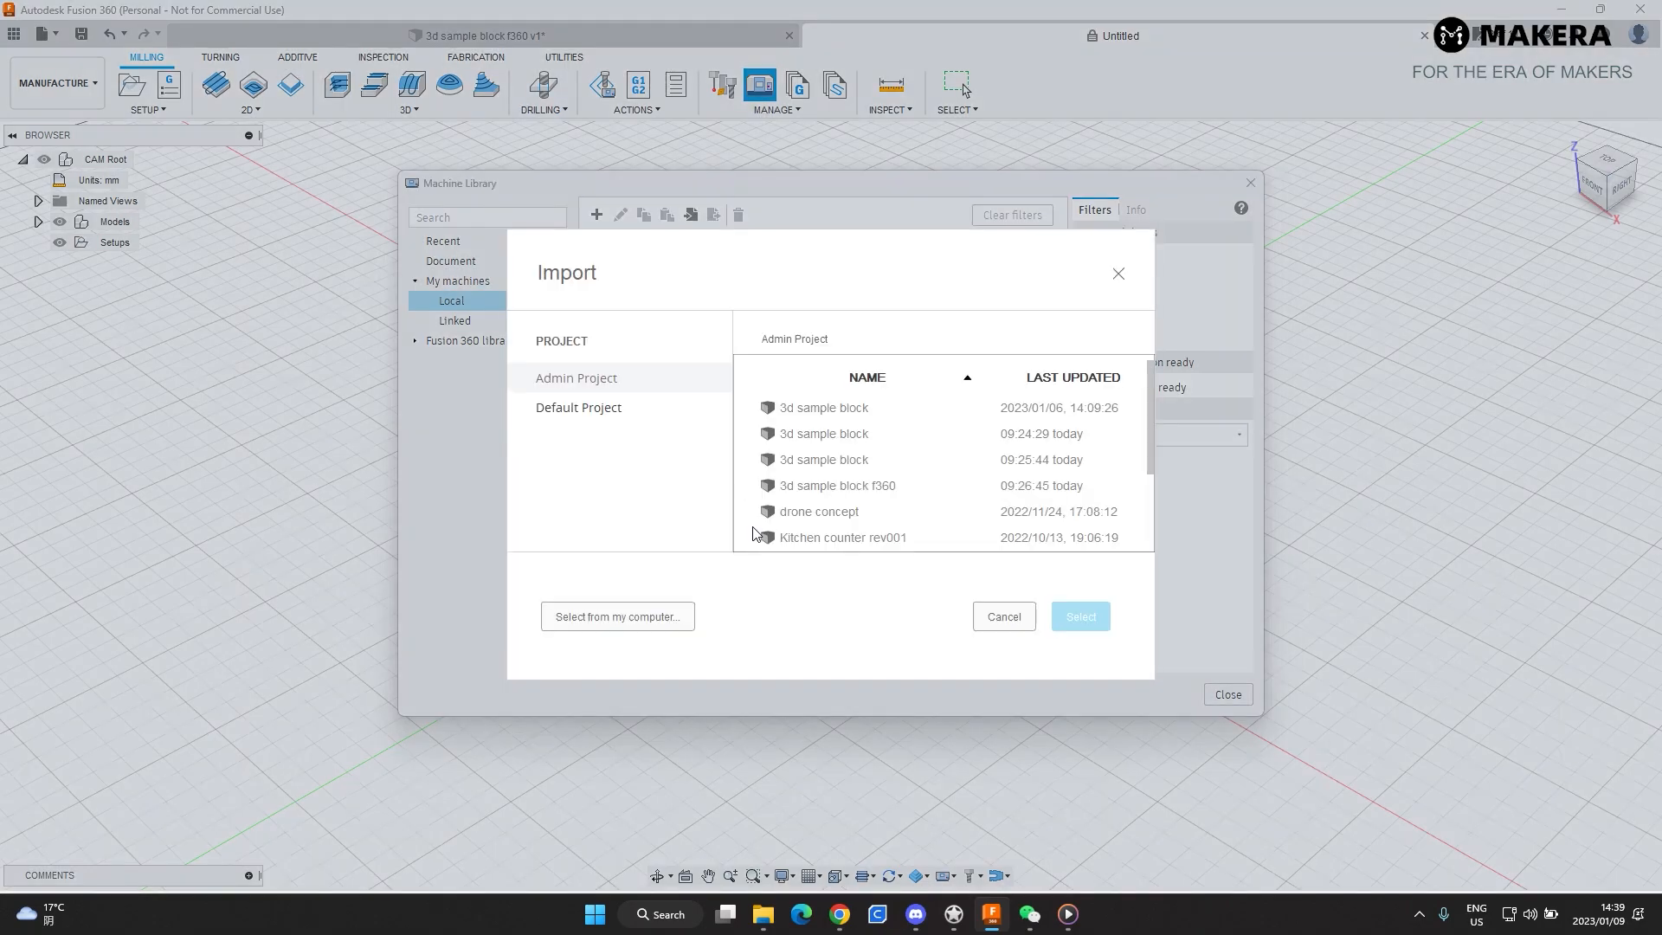
pyautogui.click(641, 616)
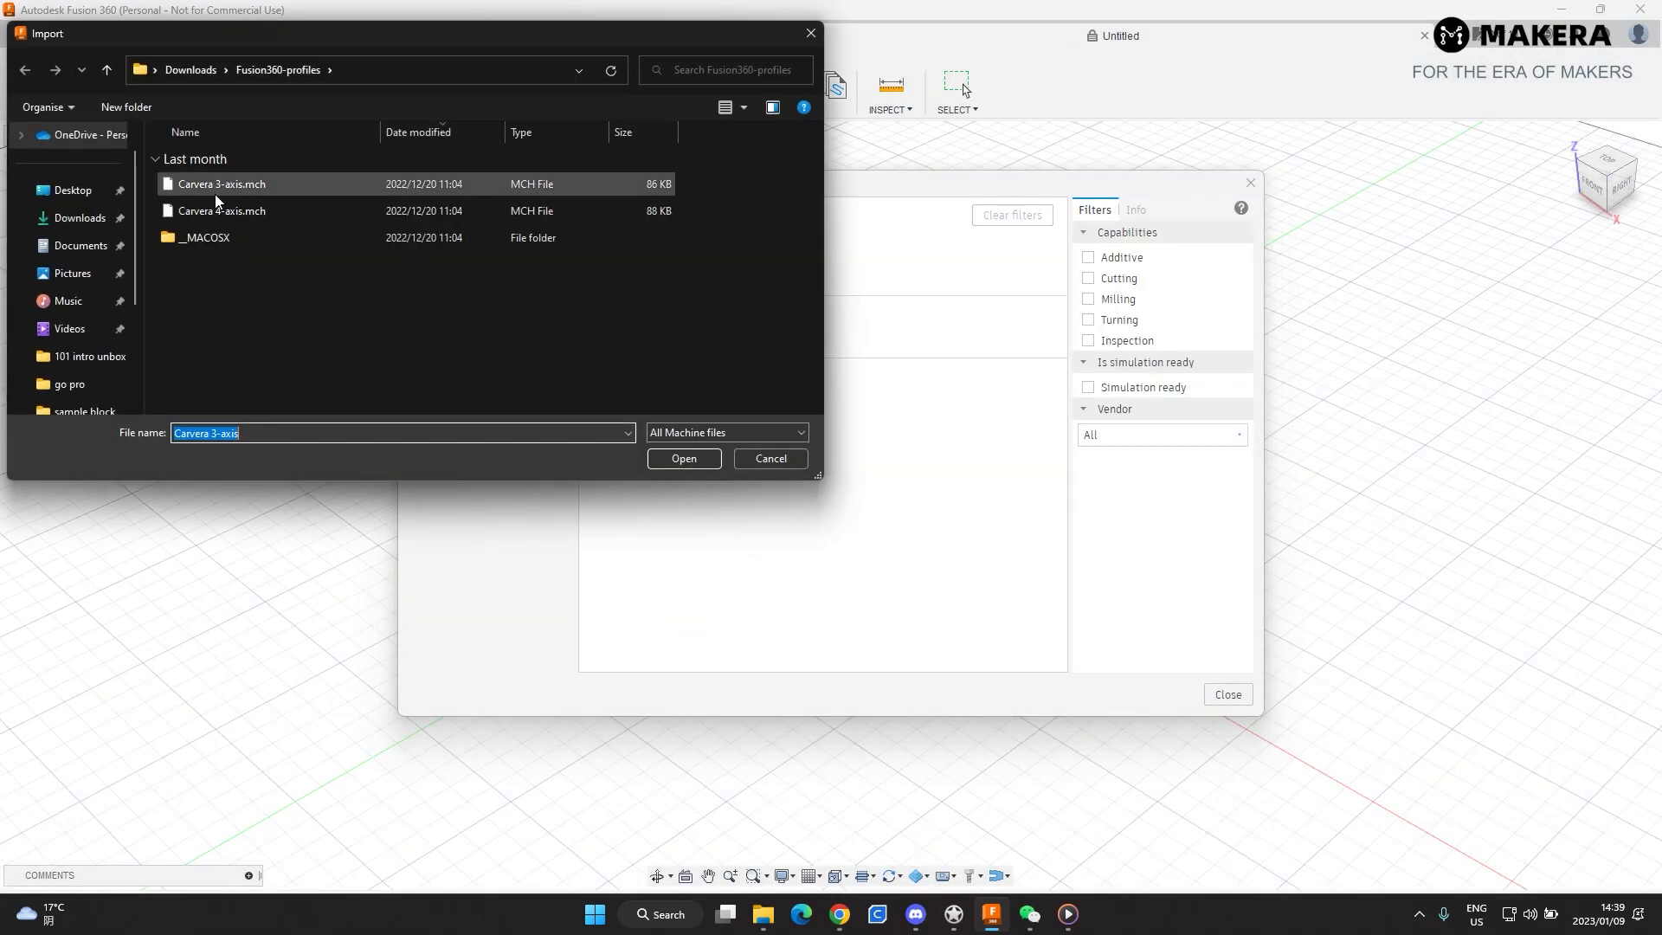
pyautogui.click(154, 183)
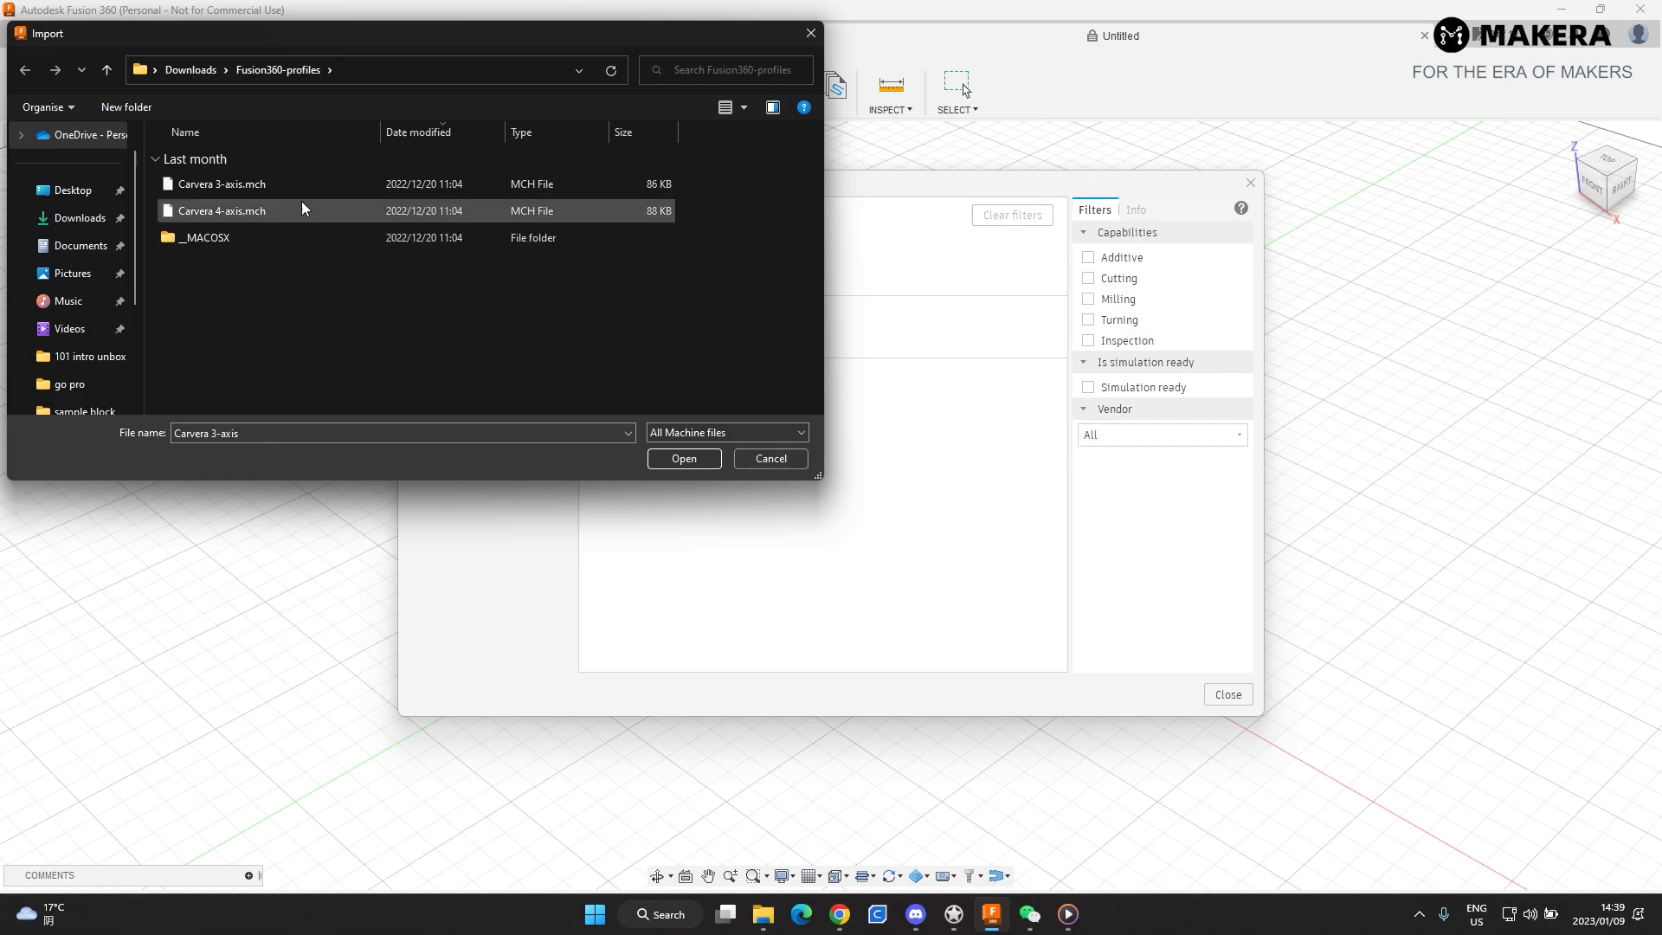
pyautogui.click(788, 463)
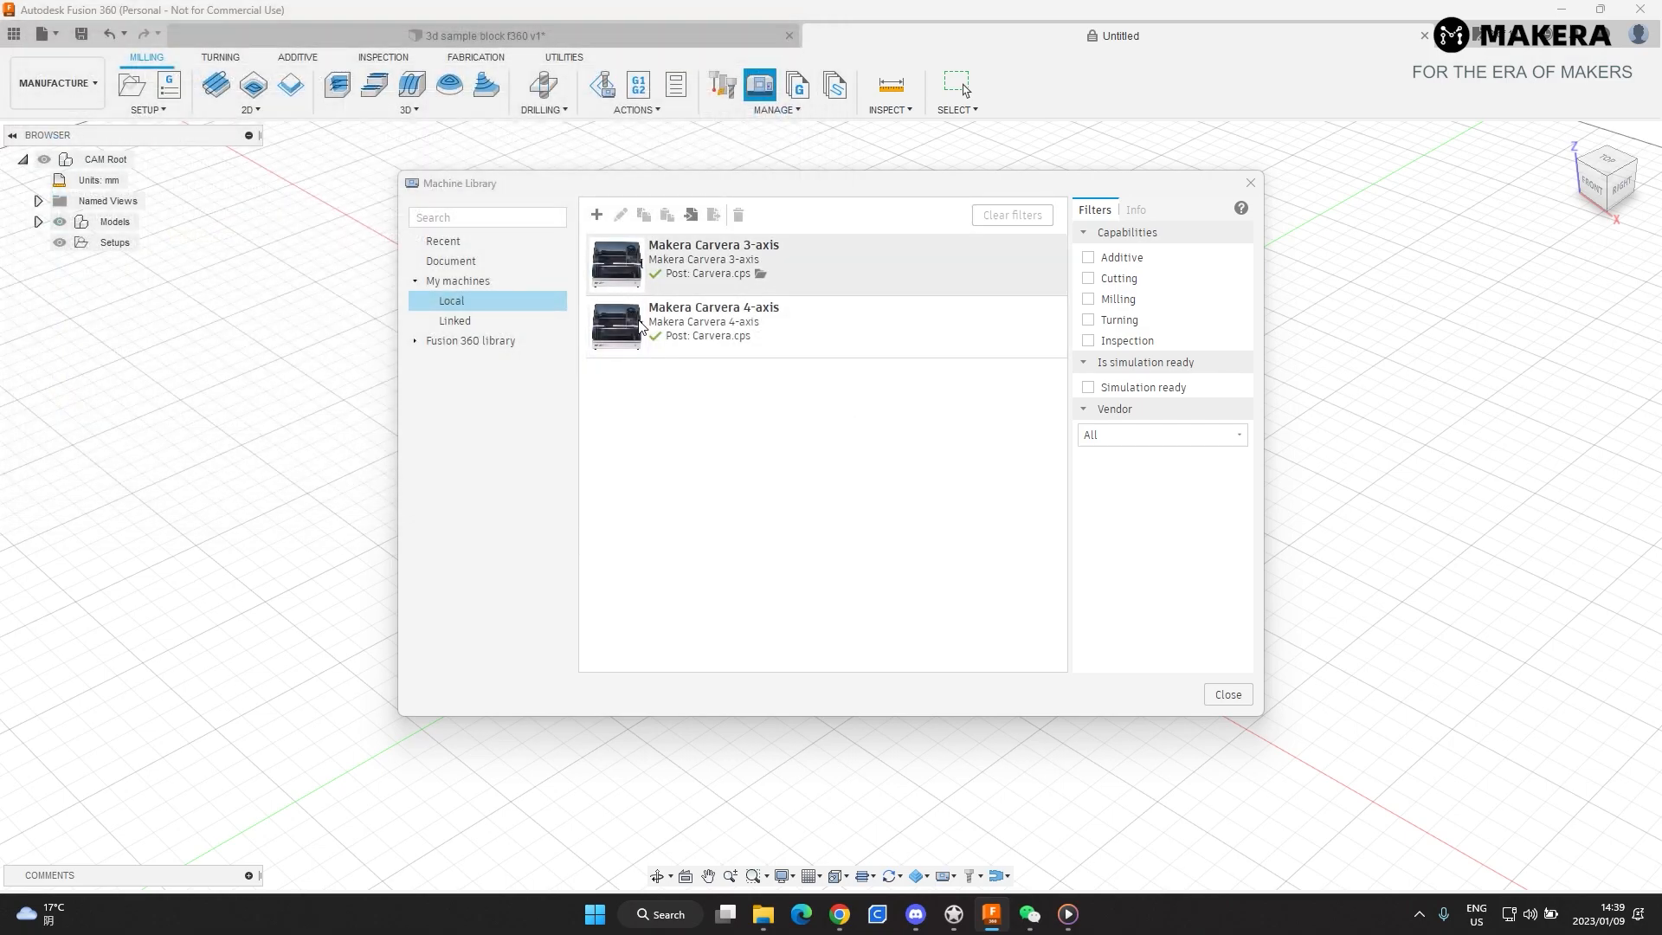
# - Compare the information of the local Makera Carvera 3-axis and 4-axis machines, including capability, tool info and axes
pyautogui.click(857, 271)
pyautogui.scroll(-3, 1154, 407)
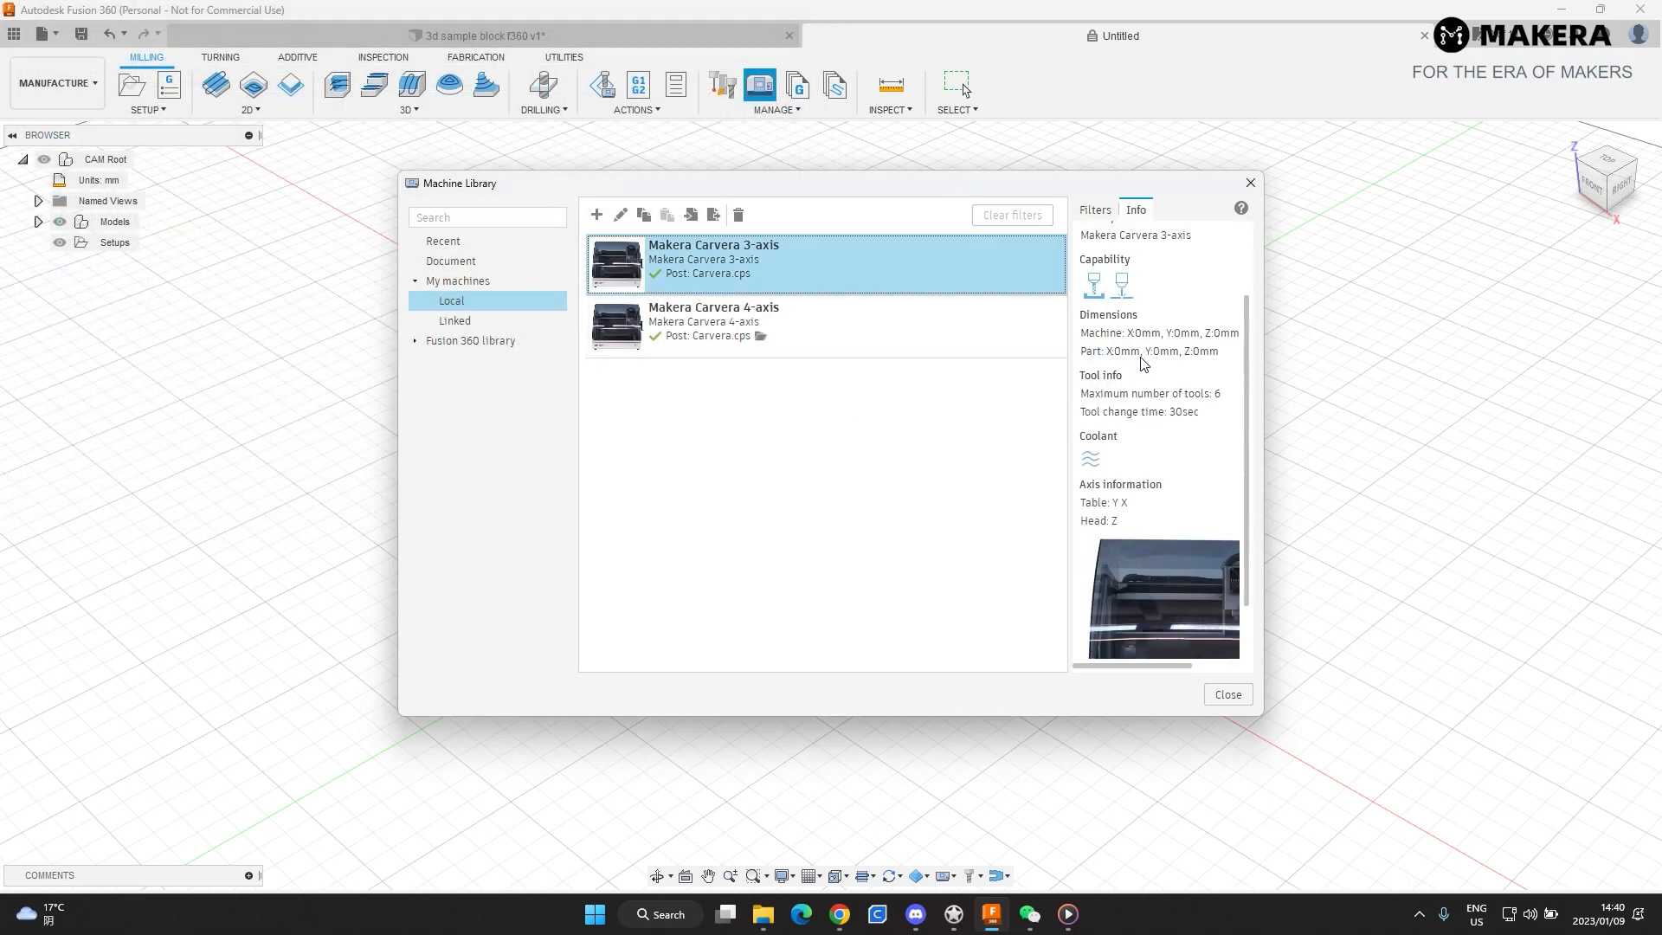
pyautogui.scroll(3, 1146, 546)
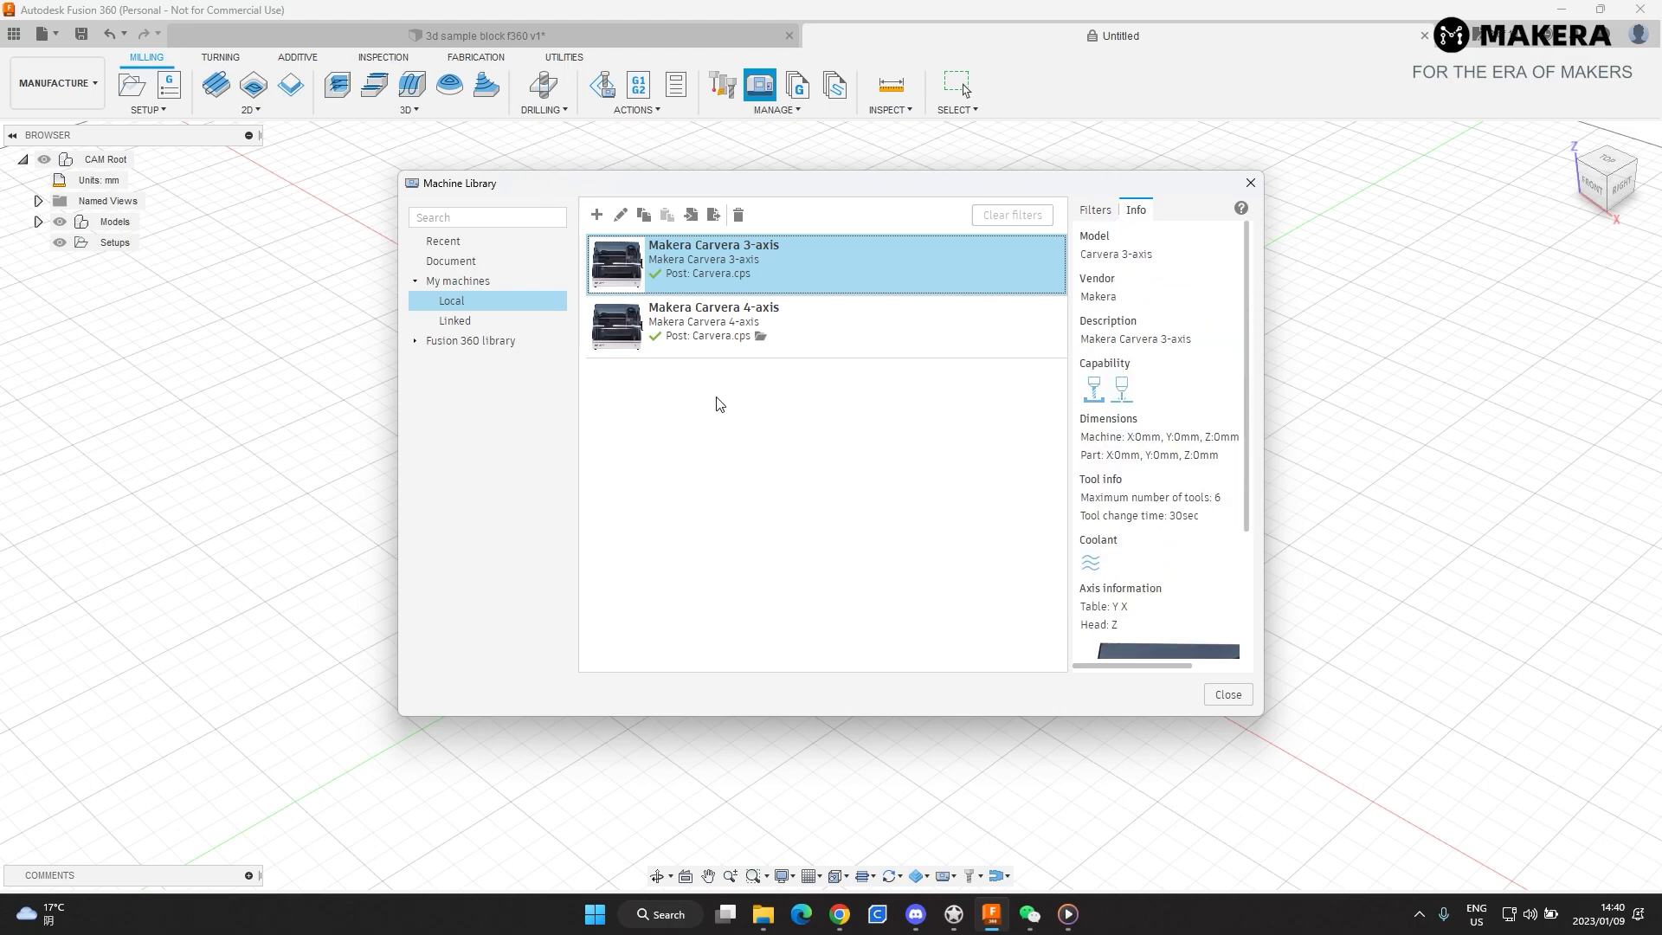
pyautogui.click(836, 329)
pyautogui.click(843, 259)
pyautogui.click(844, 343)
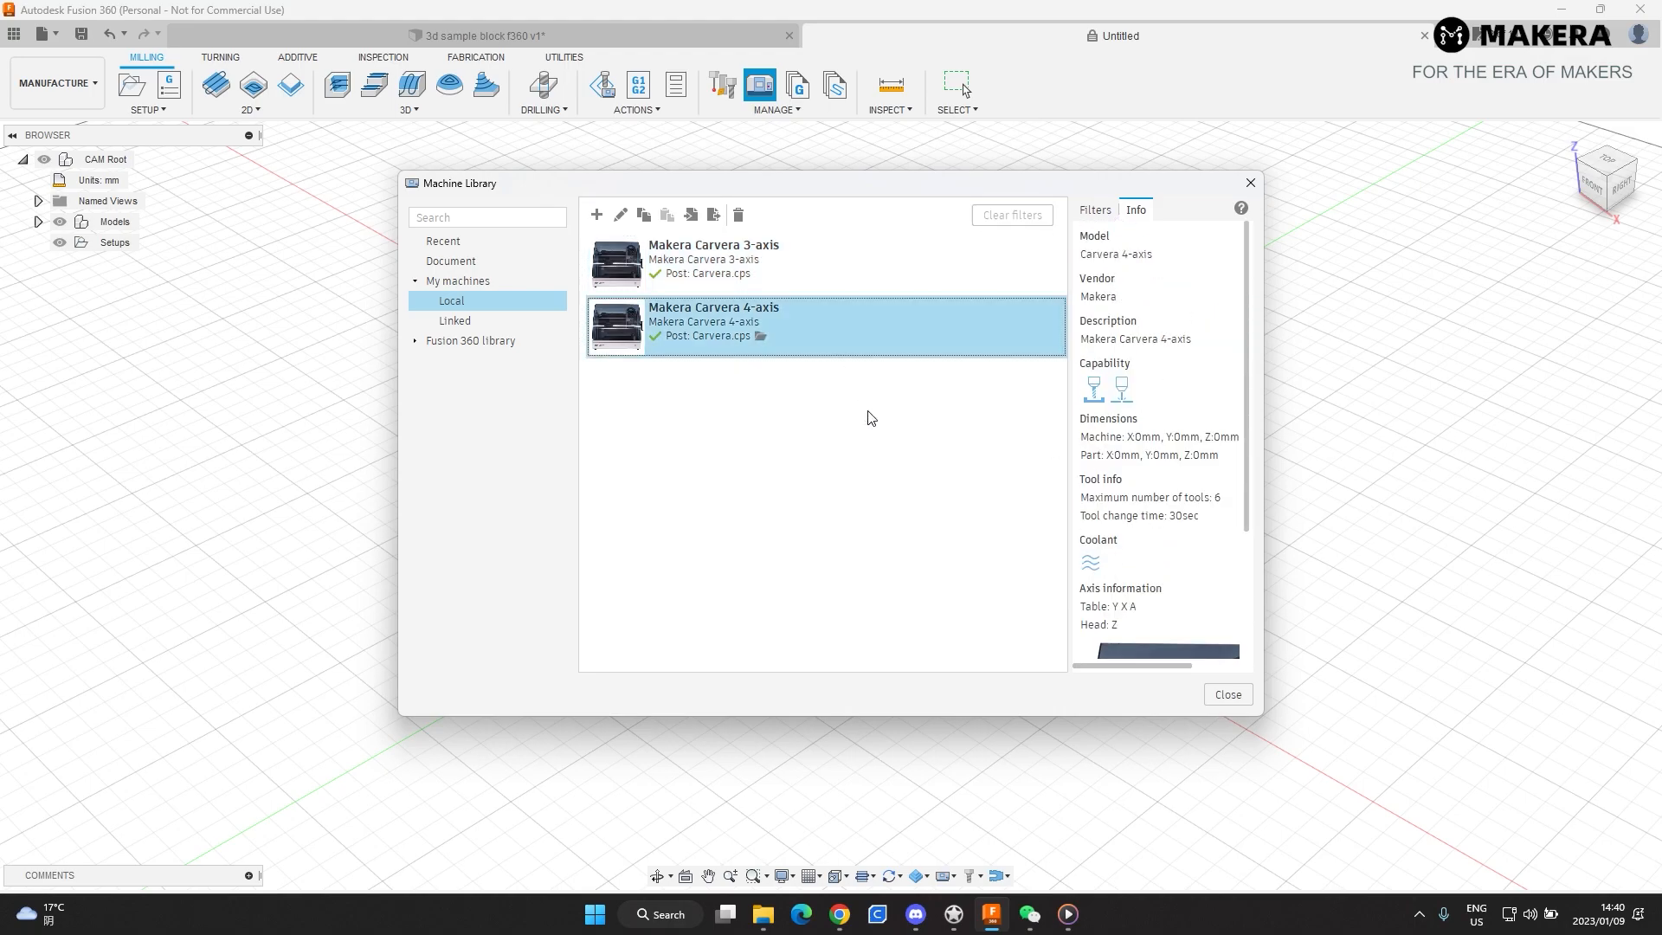
# - Close the machine library and open the local posts in the post library
pyautogui.click(1228, 694)
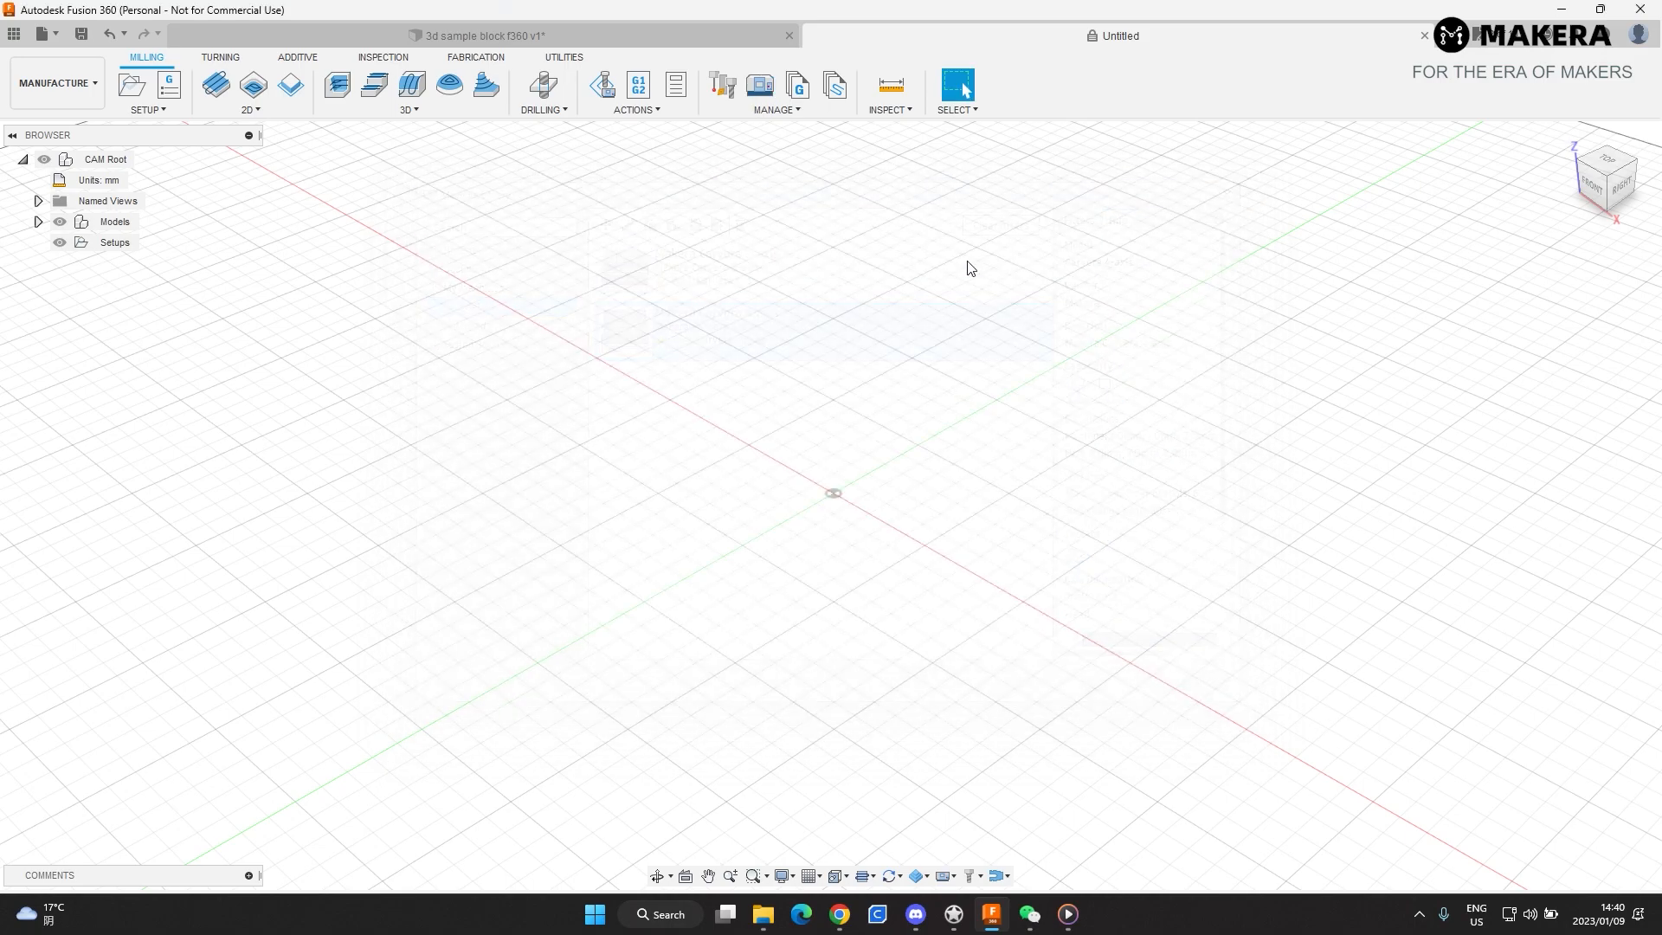
pyautogui.click(798, 89)
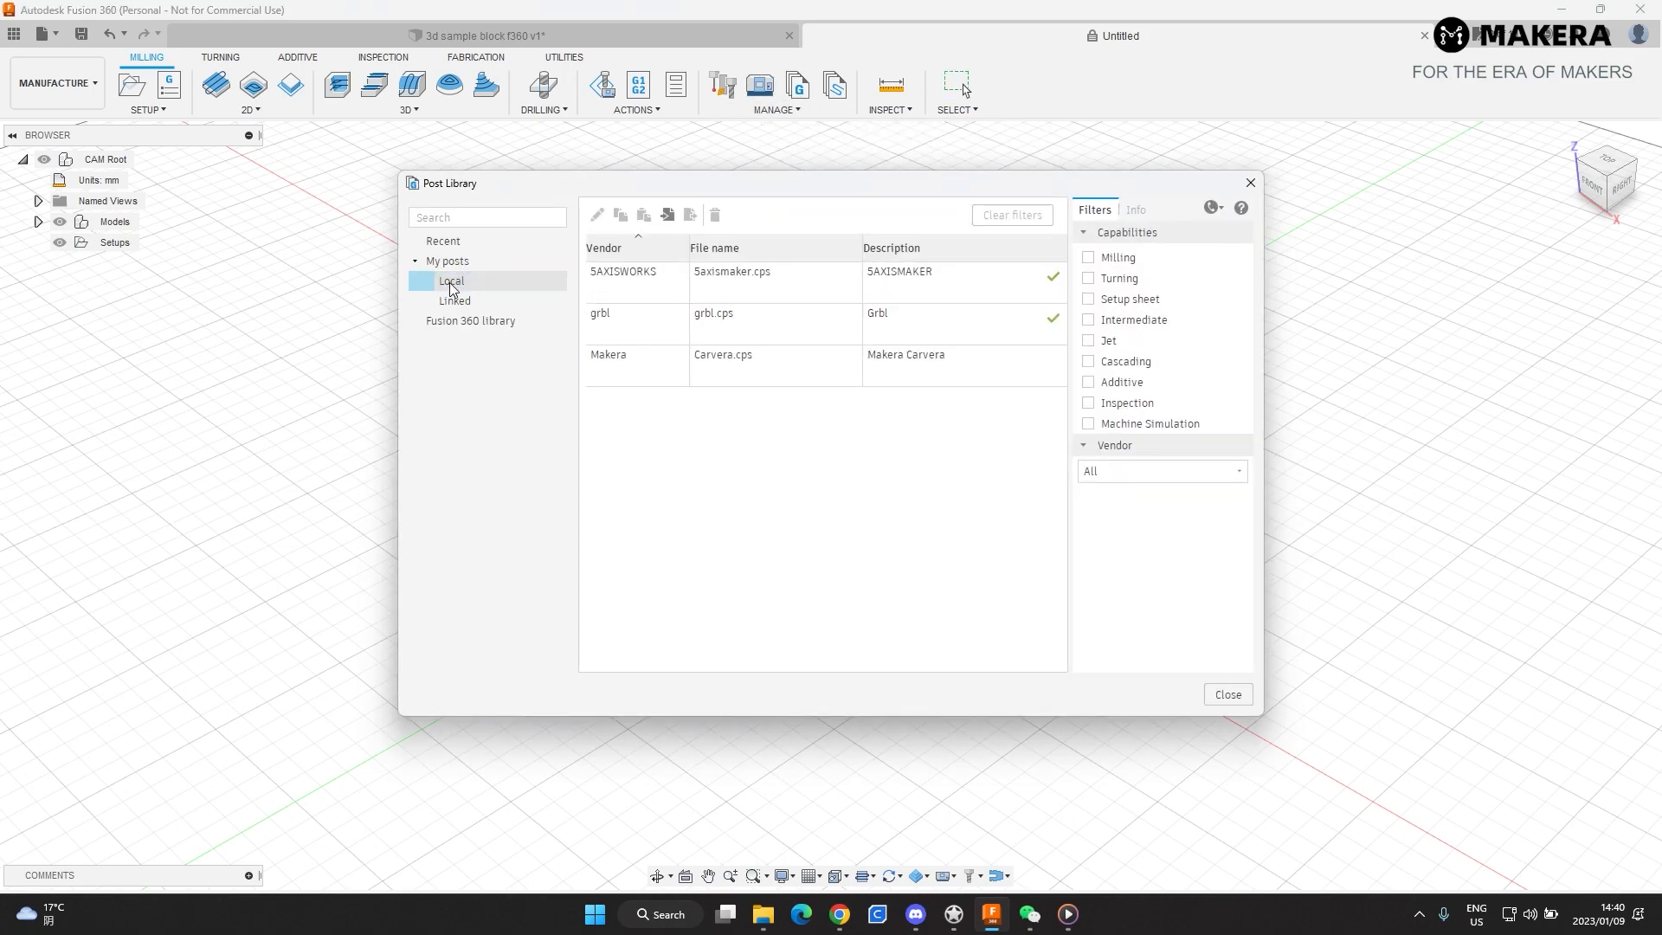
pyautogui.rightClick(708, 445)
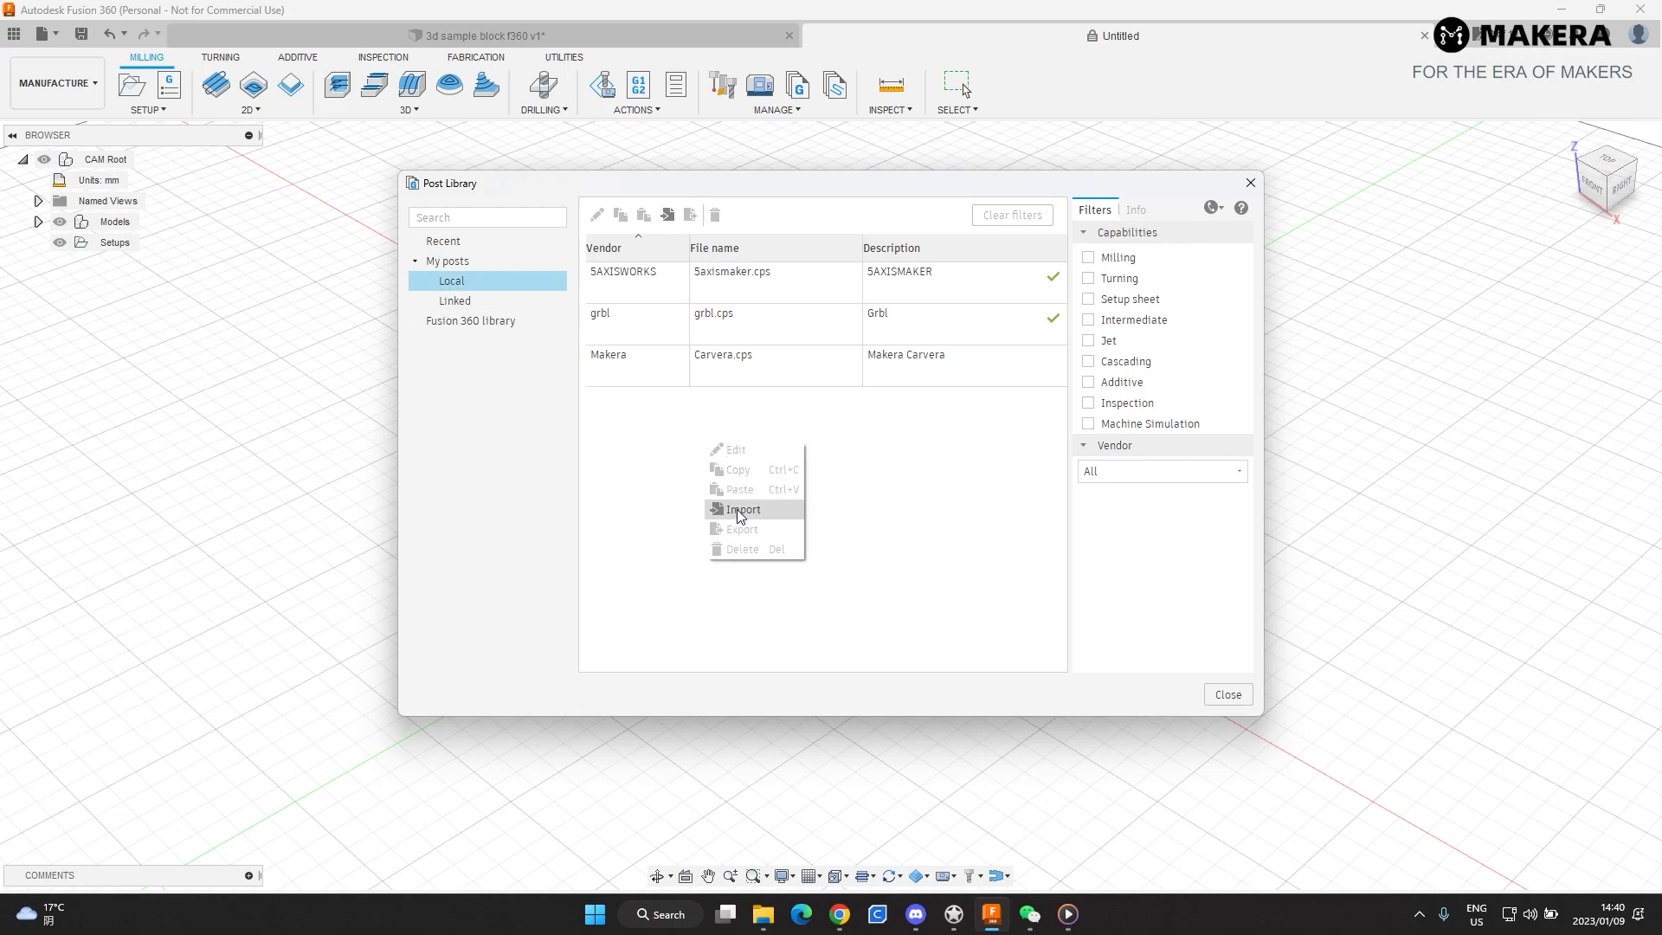
pyautogui.click(747, 516)
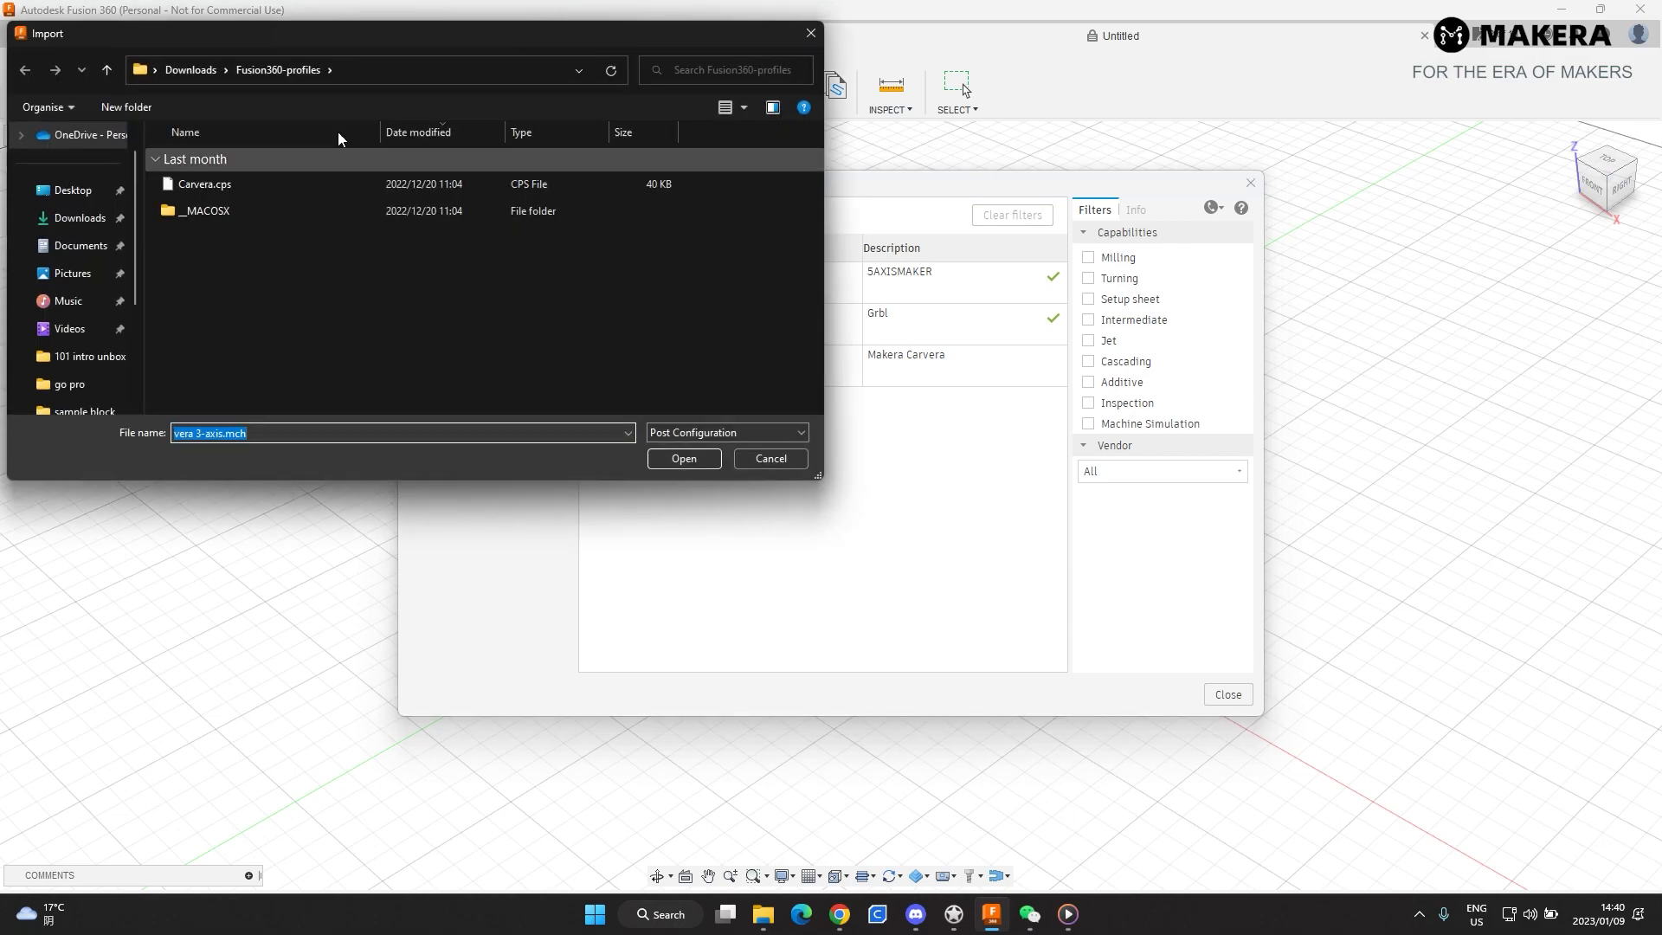
pyautogui.click(227, 185)
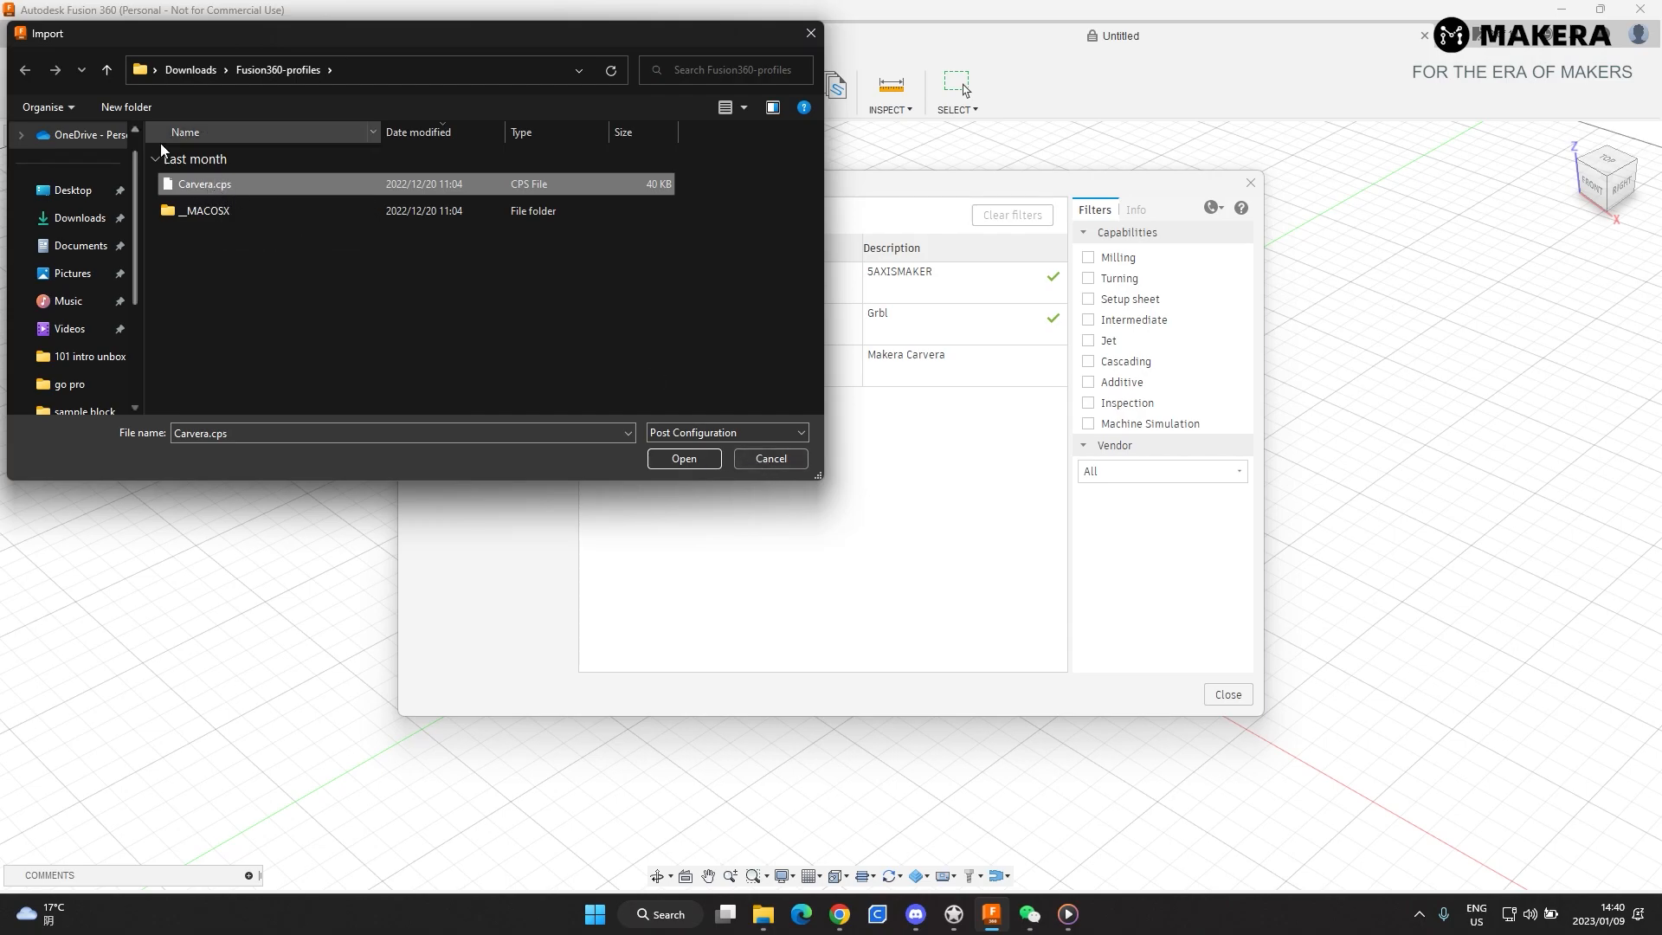
pyautogui.click(753, 461)
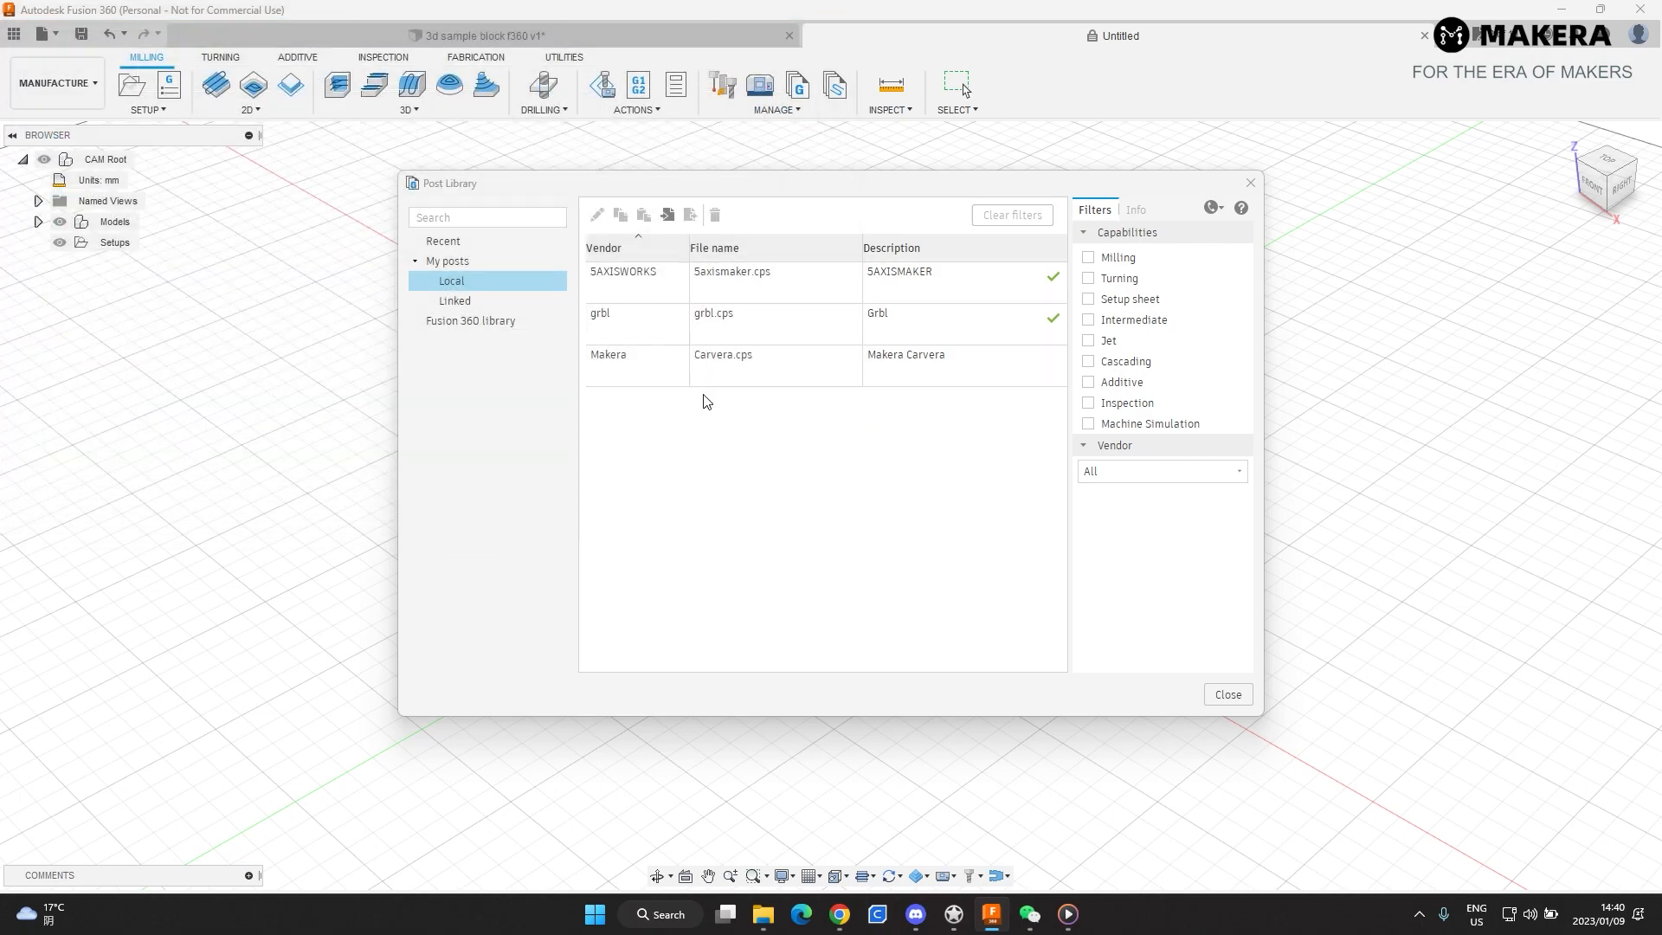
# - View the information of the local Makera Carvera.cps post, and close the post library
pyautogui.click(646, 367)
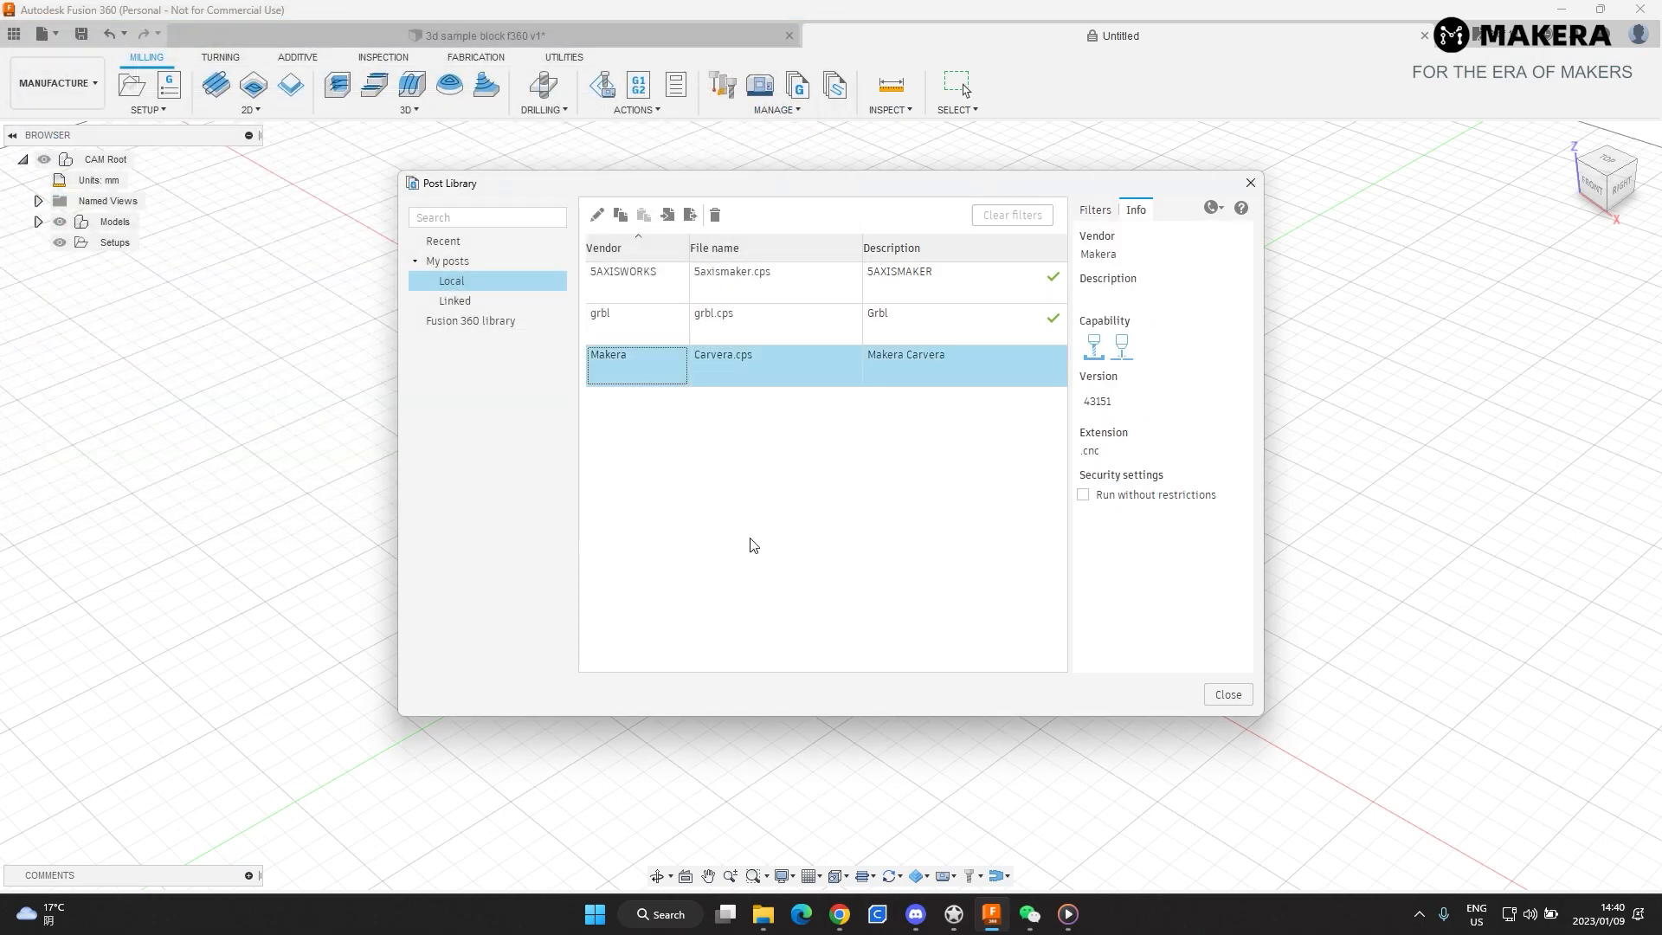
pyautogui.click(1228, 695)
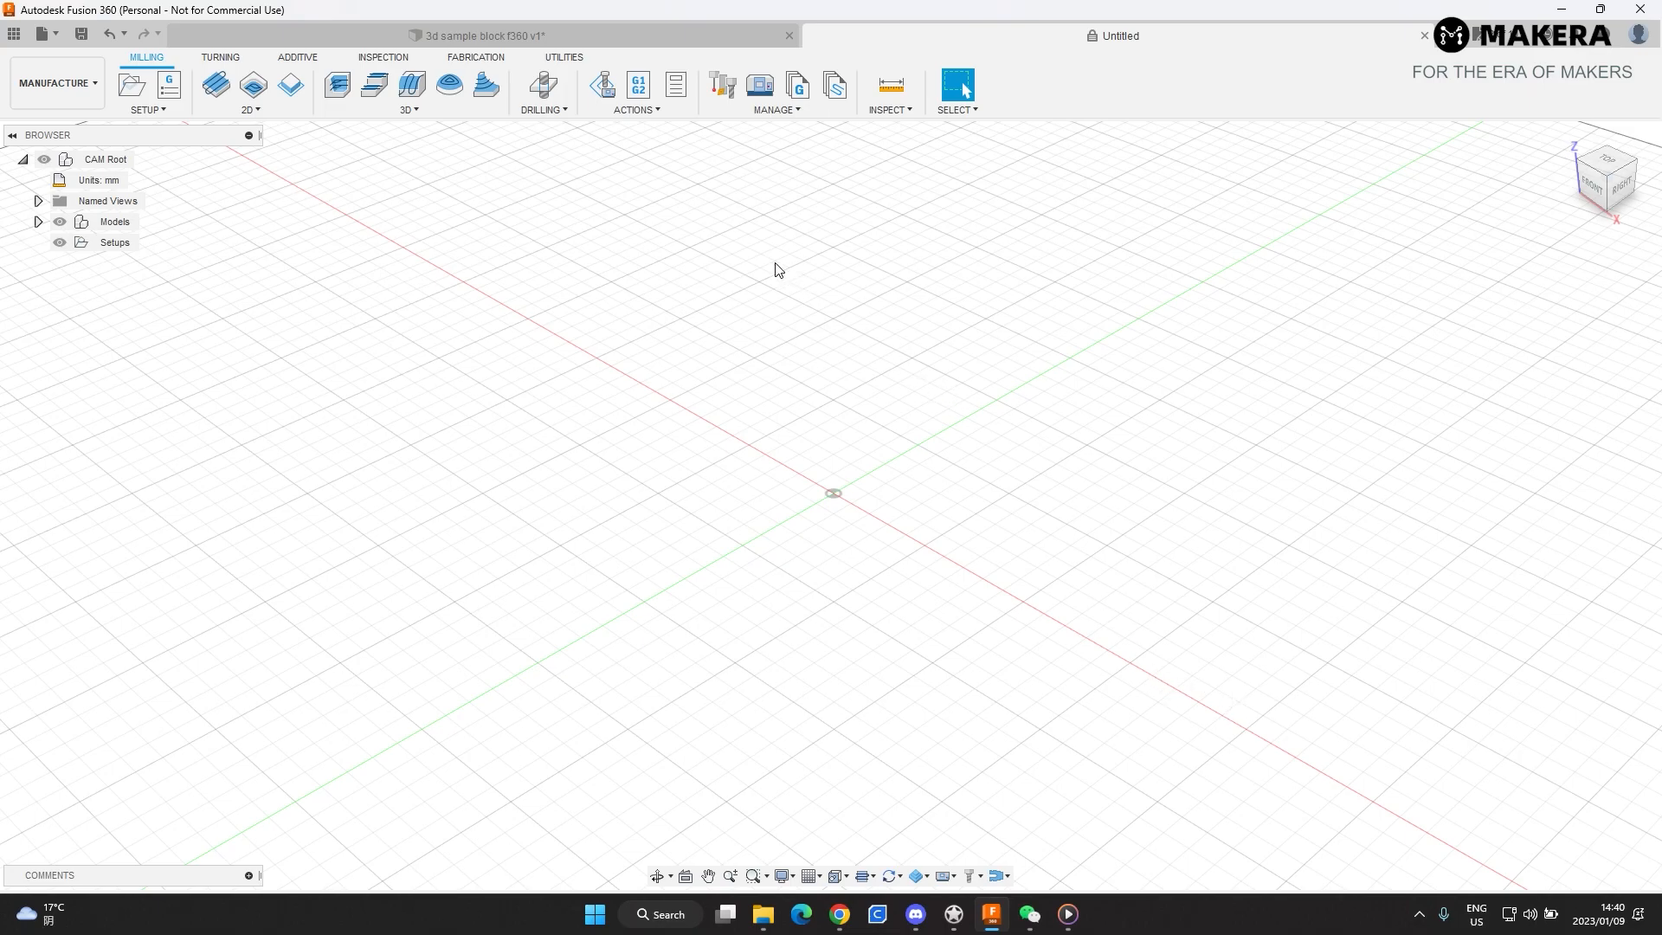
# - Switch to the 3d sample block f360 v1 document and examine its part, stock and the tool1 and tool2 setups
pyautogui.click(517, 36)
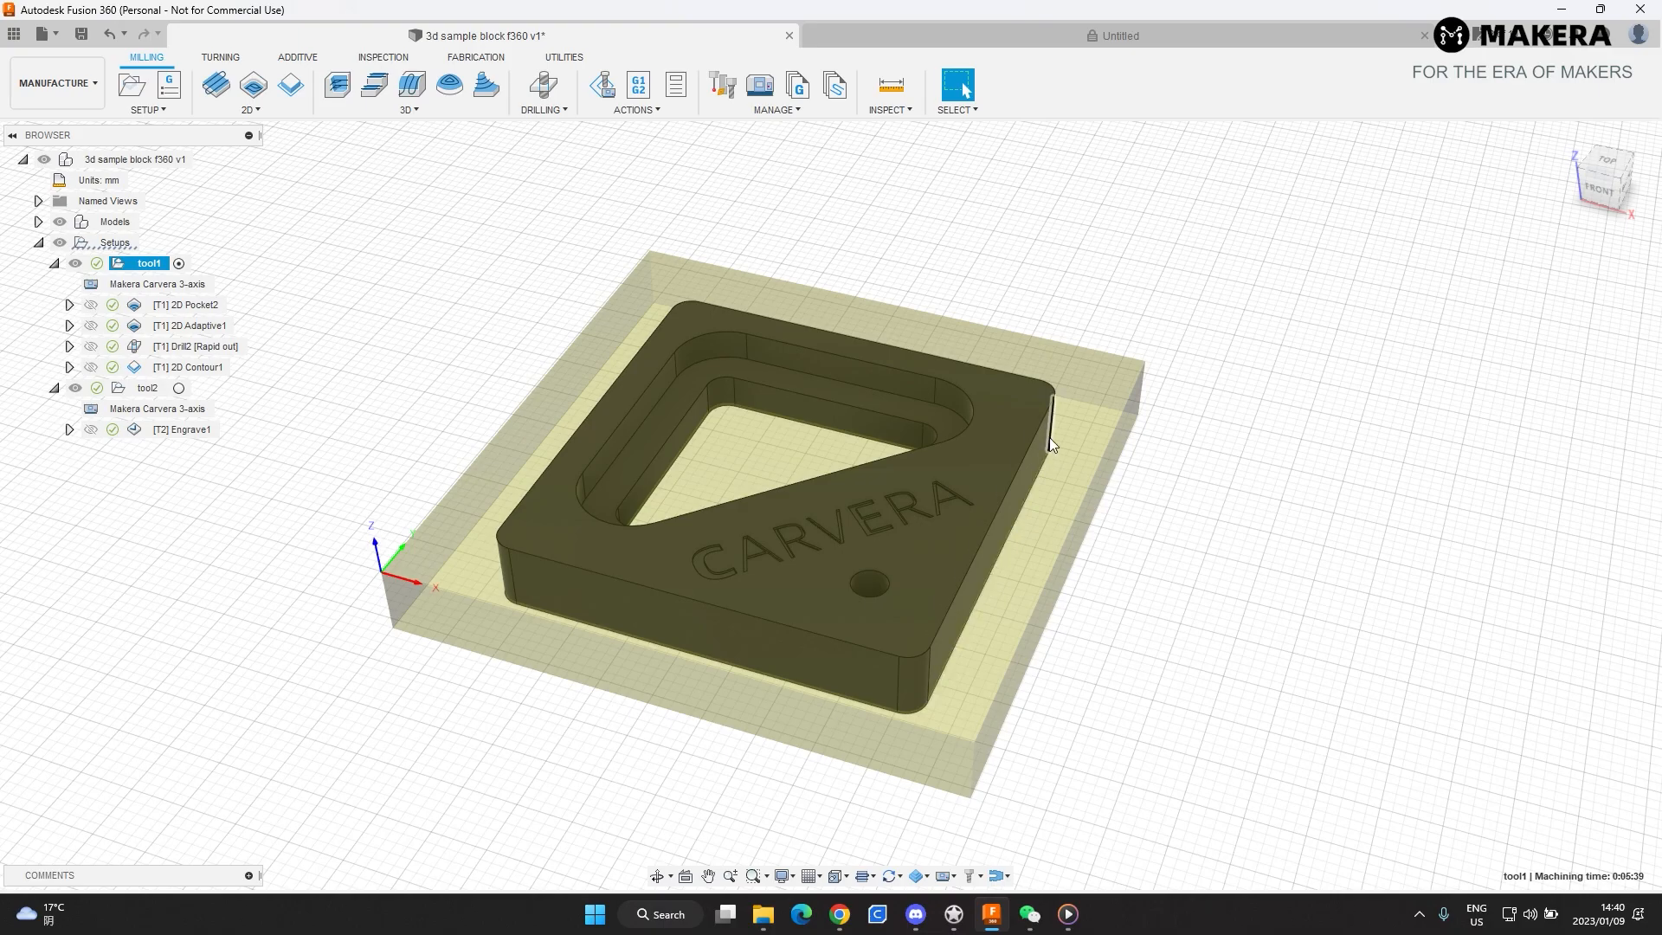
pyautogui.moveTo(999, 445); pyautogui.dragTo(913, 457, button='middle')
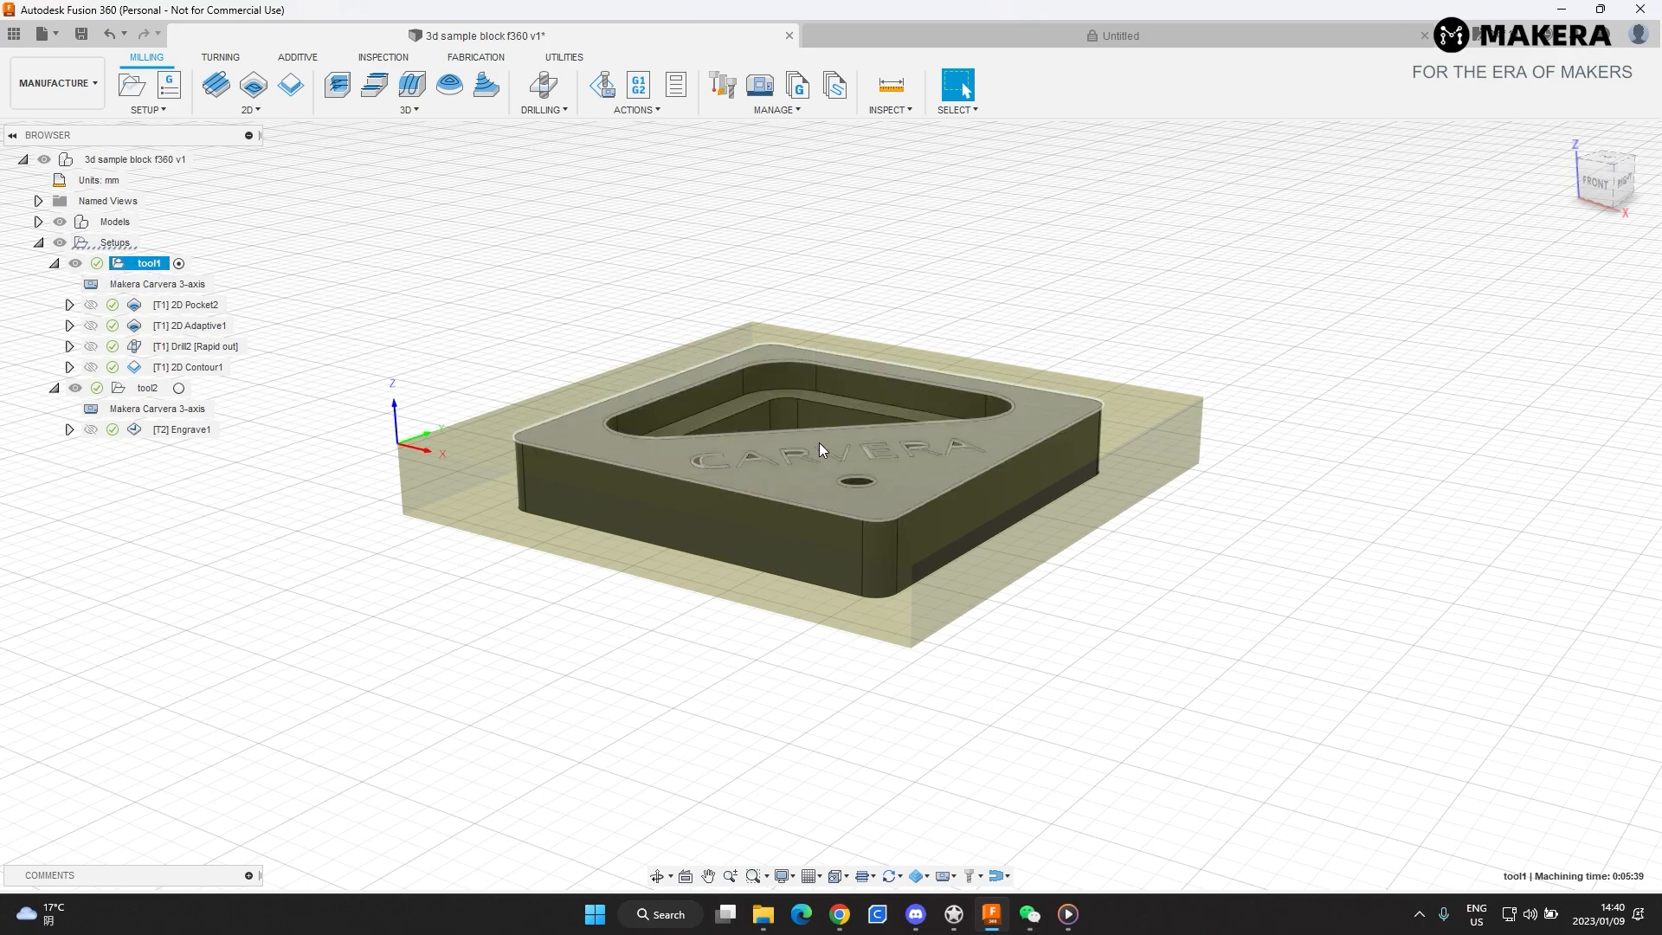
pyautogui.click(117, 286)
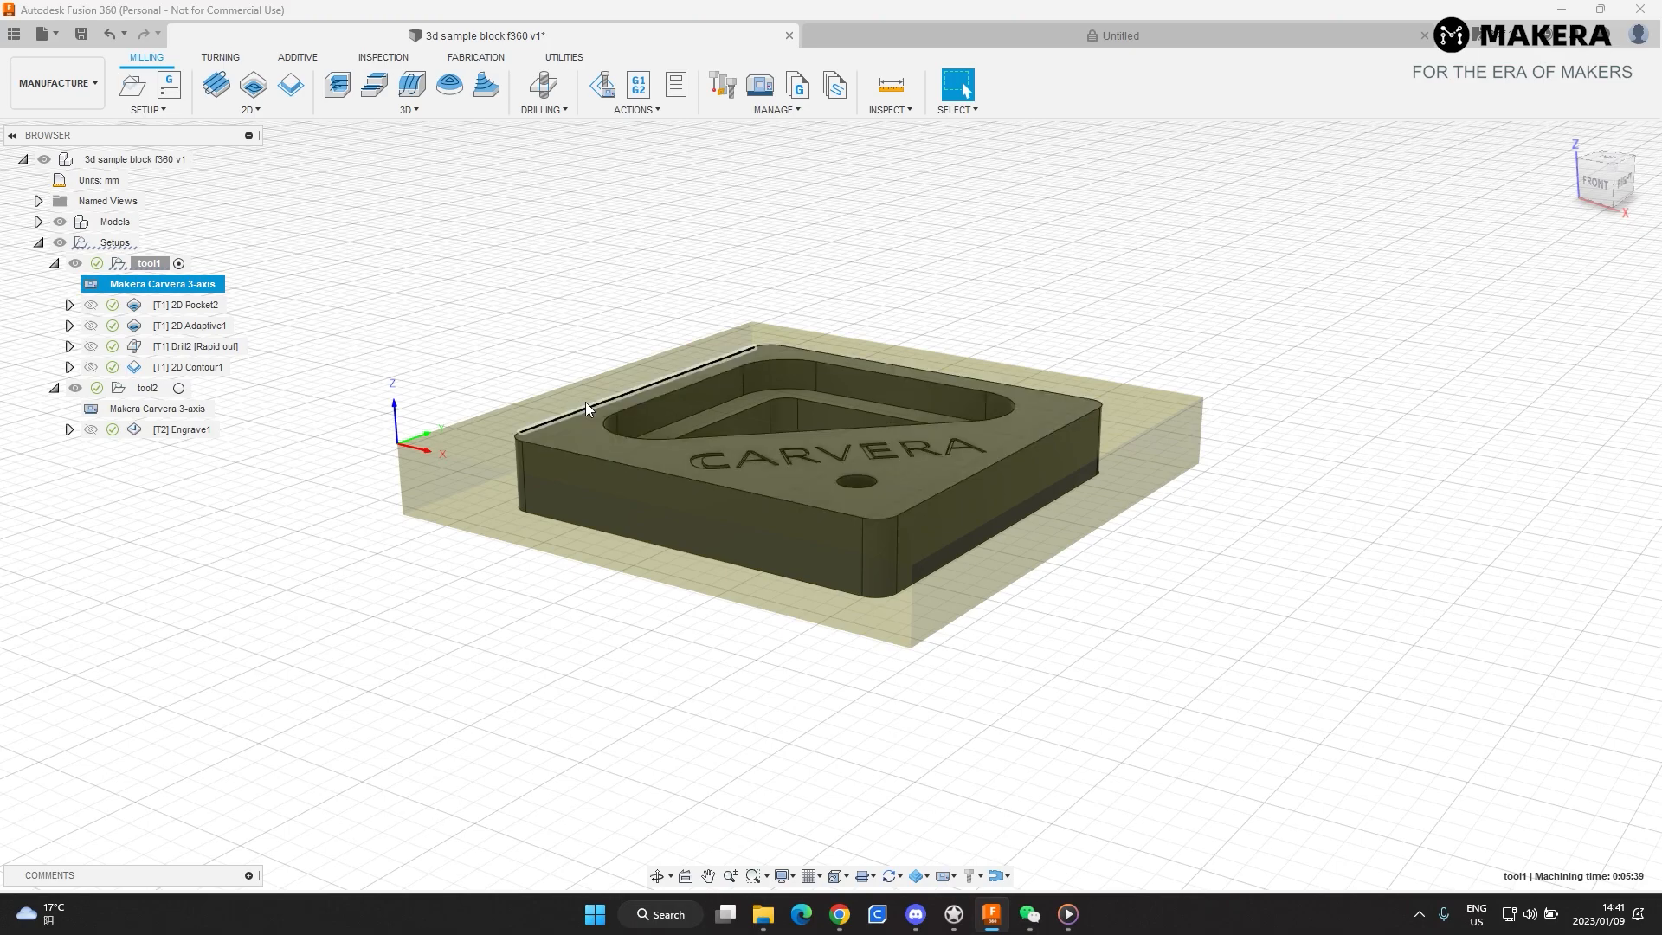
pyautogui.click(54, 264)
pyautogui.click(54, 284)
pyautogui.click(143, 263)
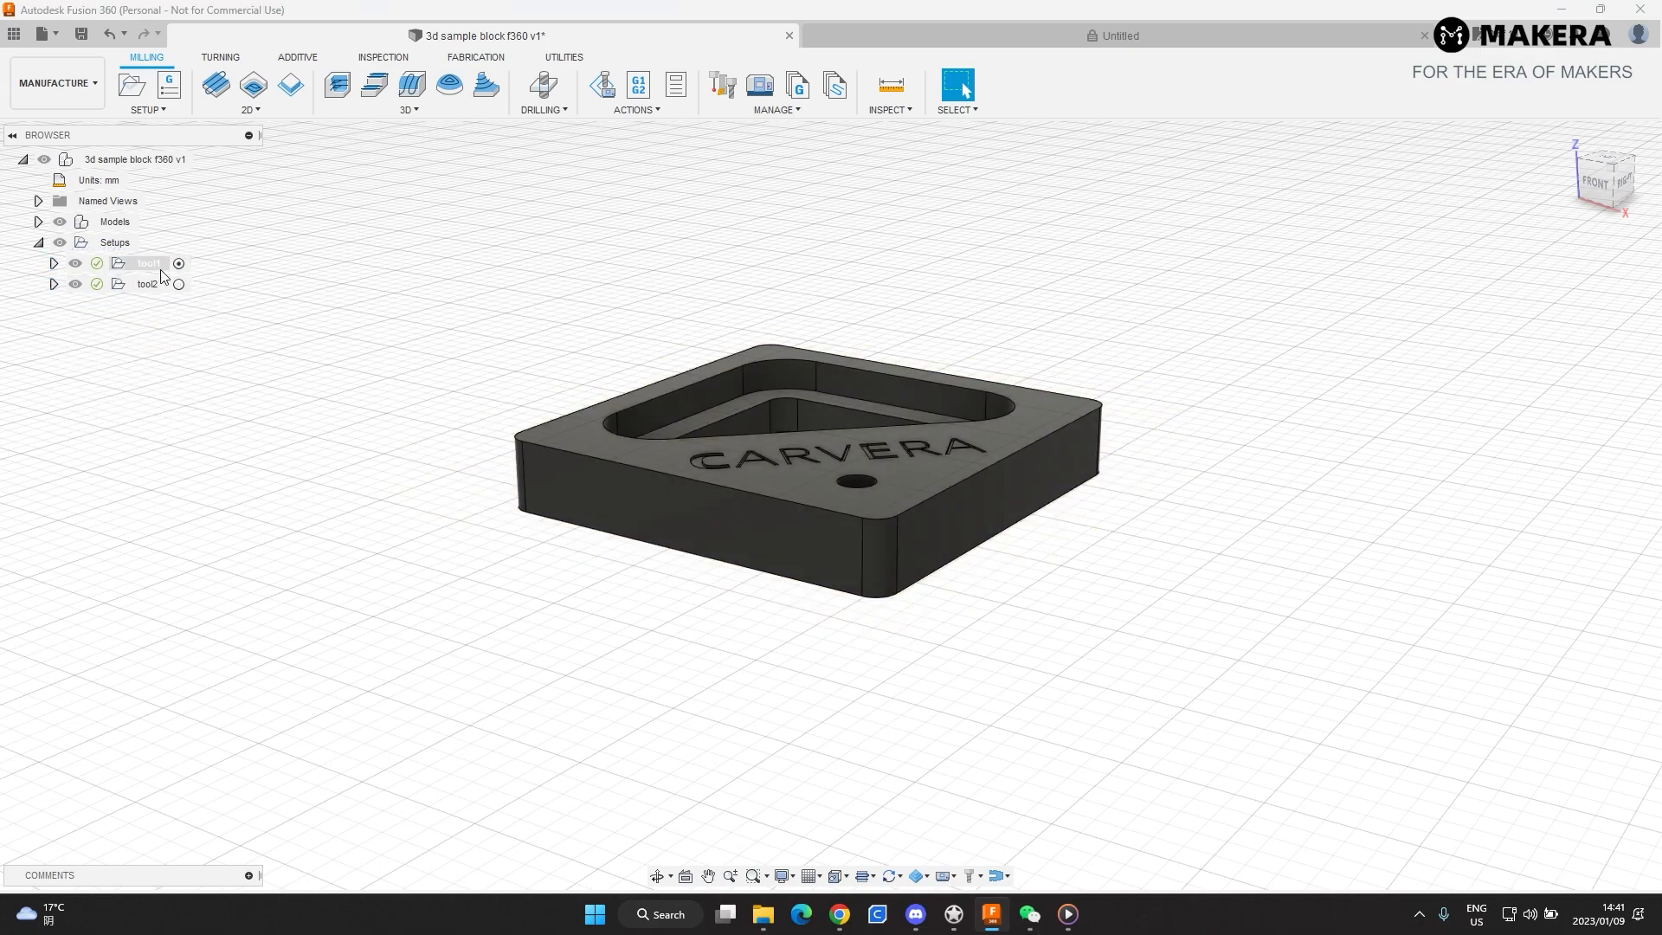
pyautogui.click(147, 283)
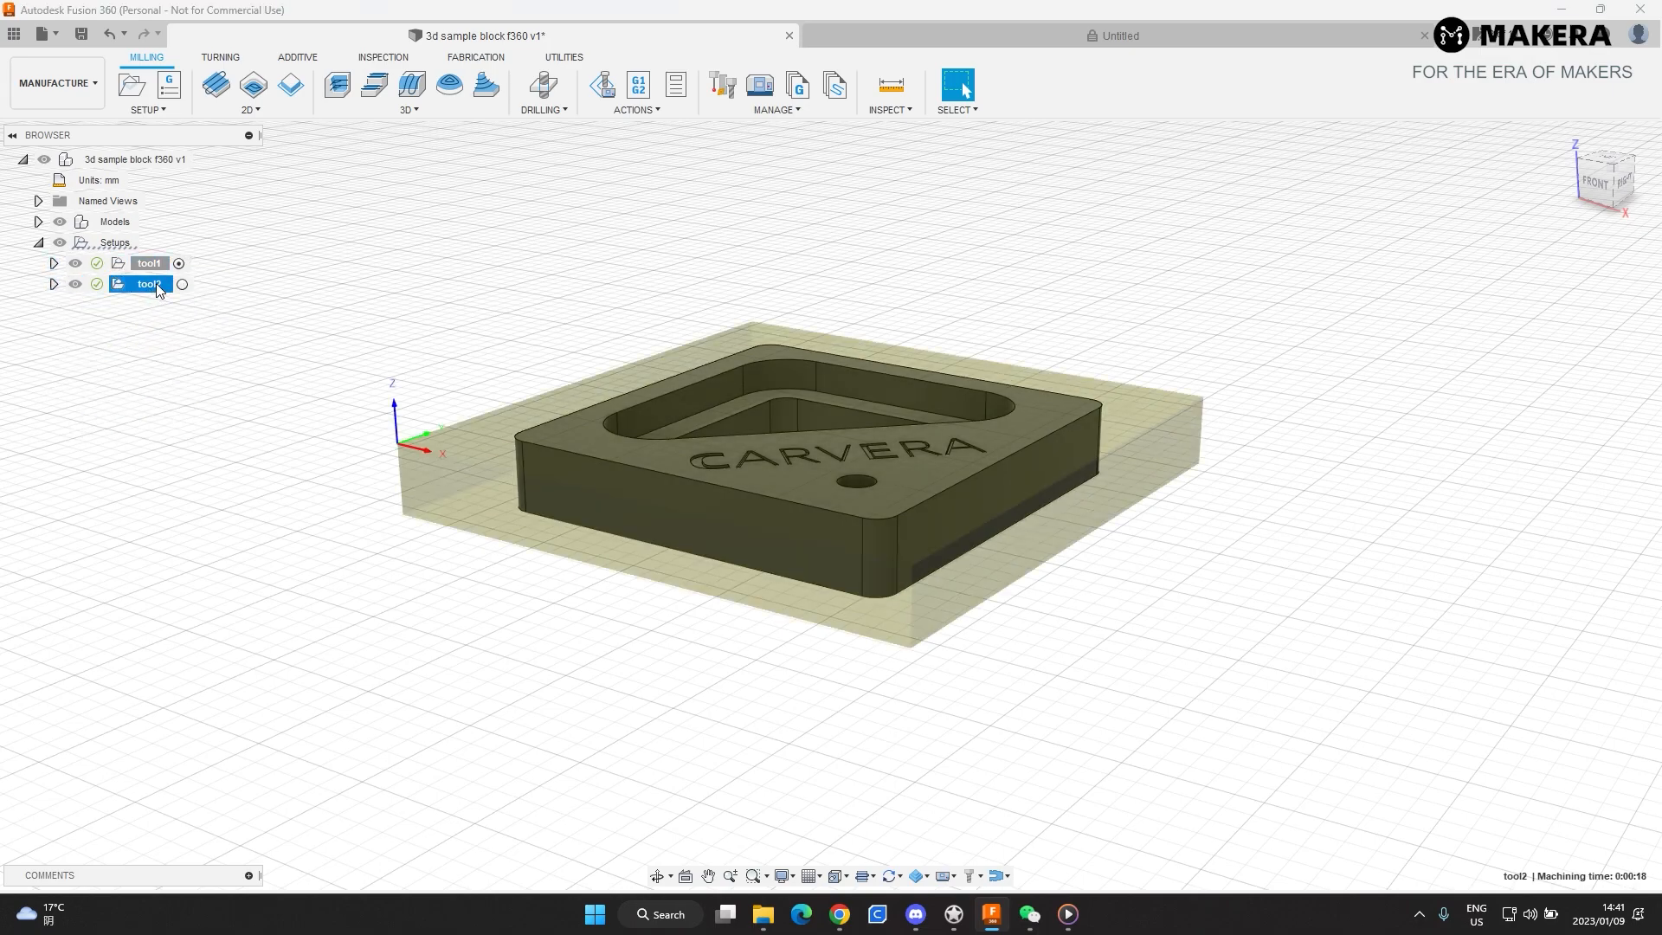
# - Inspect the 2D Pocket2 and 2D Adaptive1 toolpaths in the tool1 setup
pyautogui.click(54, 264)
pyautogui.click(191, 308)
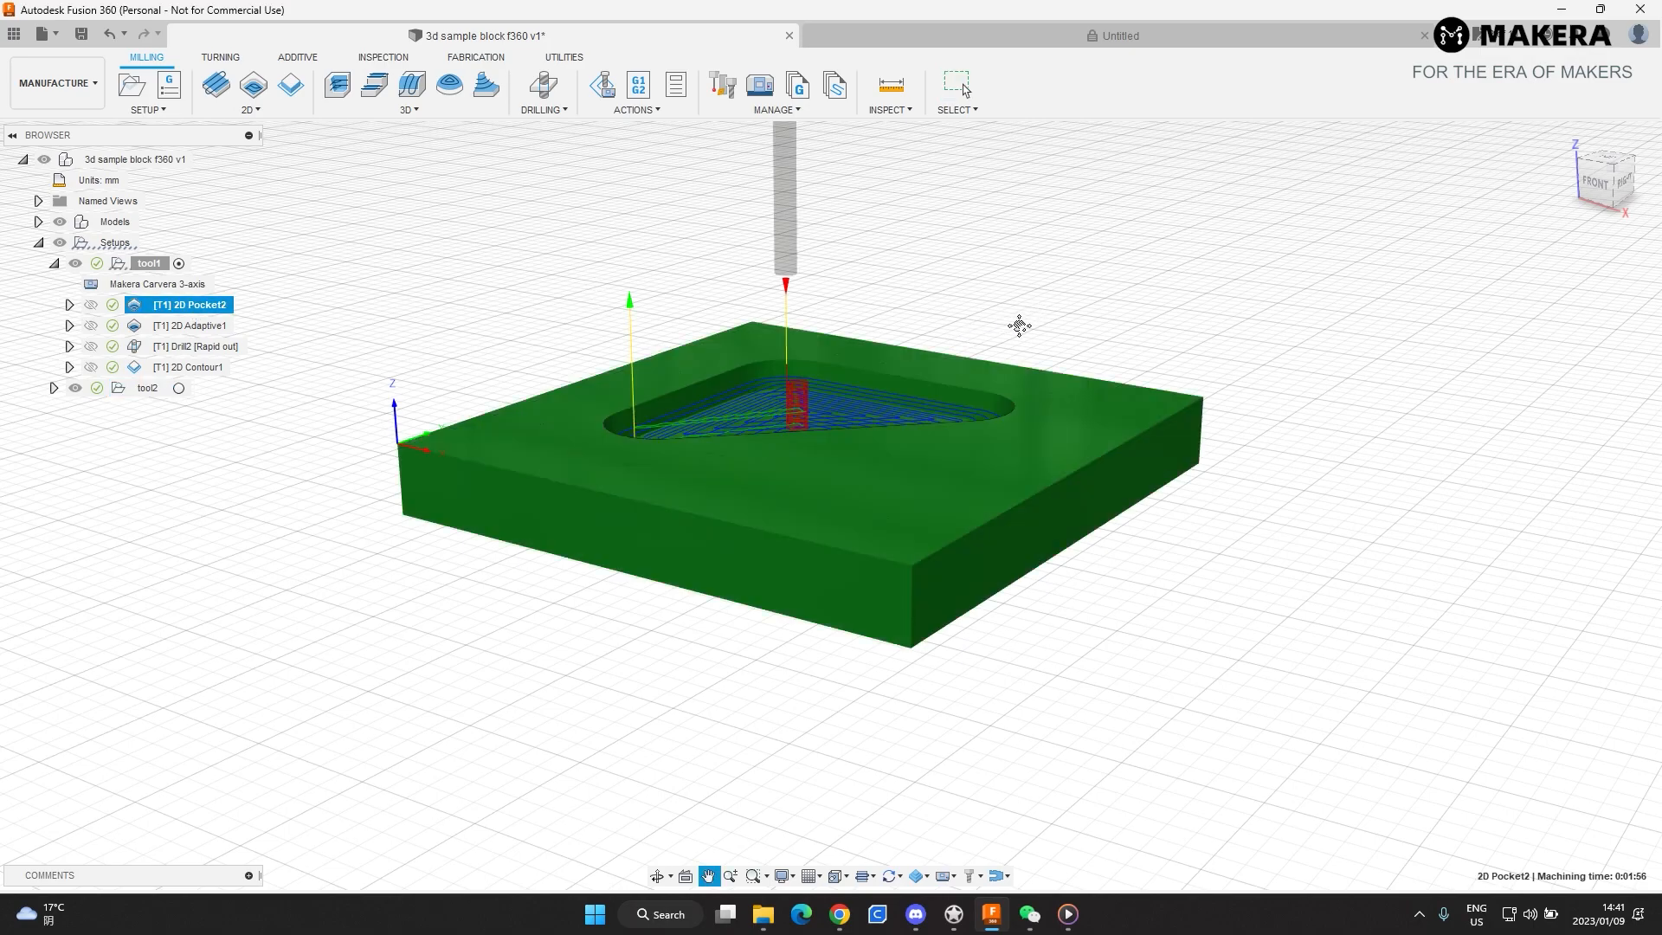
pyautogui.keyDown('shift'); pyautogui.moveTo(1000, 319); pyautogui.dragTo(994, 372, button='middle'); pyautogui.keyUp('shift')
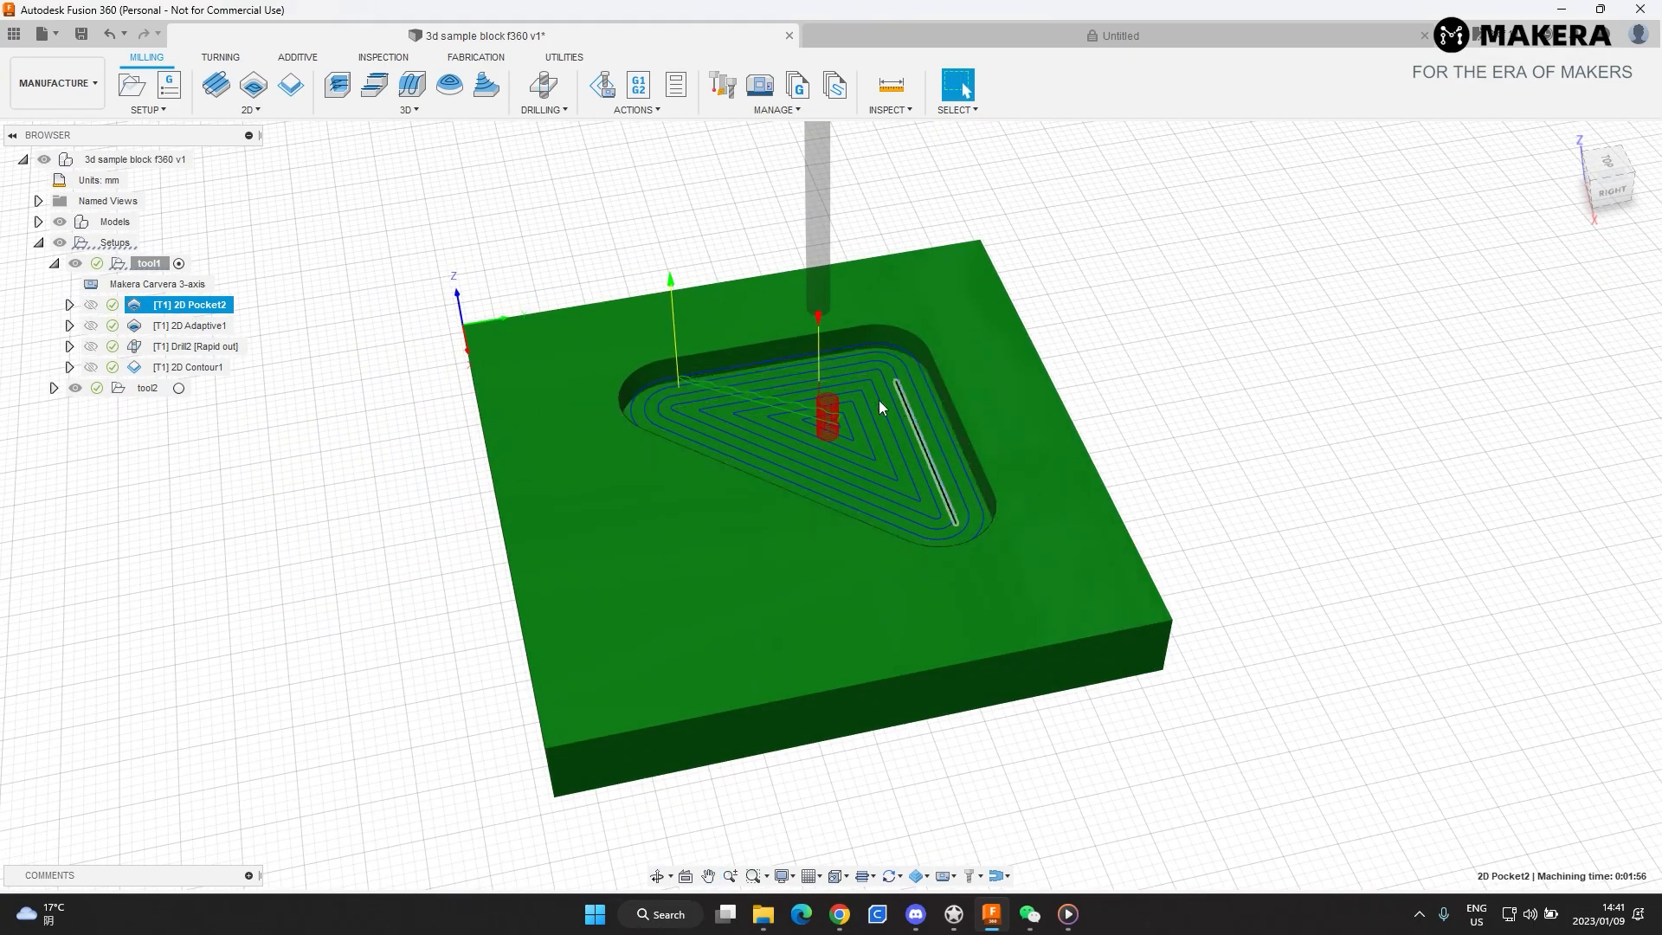
pyautogui.click(251, 111)
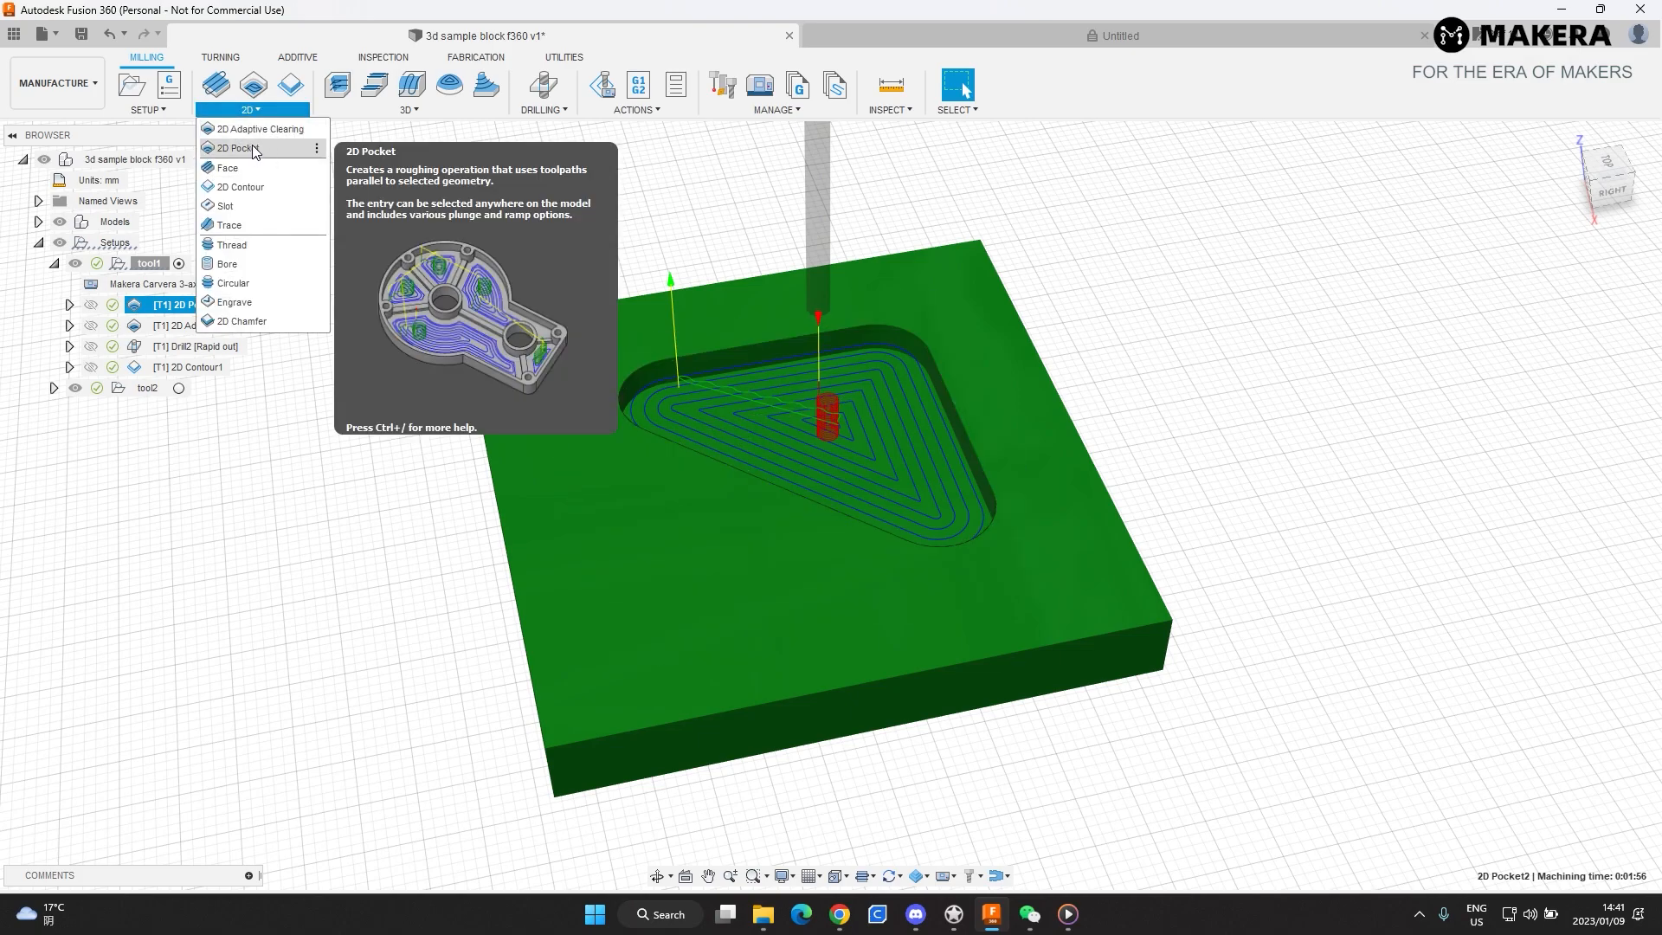
pyautogui.click(199, 326)
pyautogui.click(201, 330)
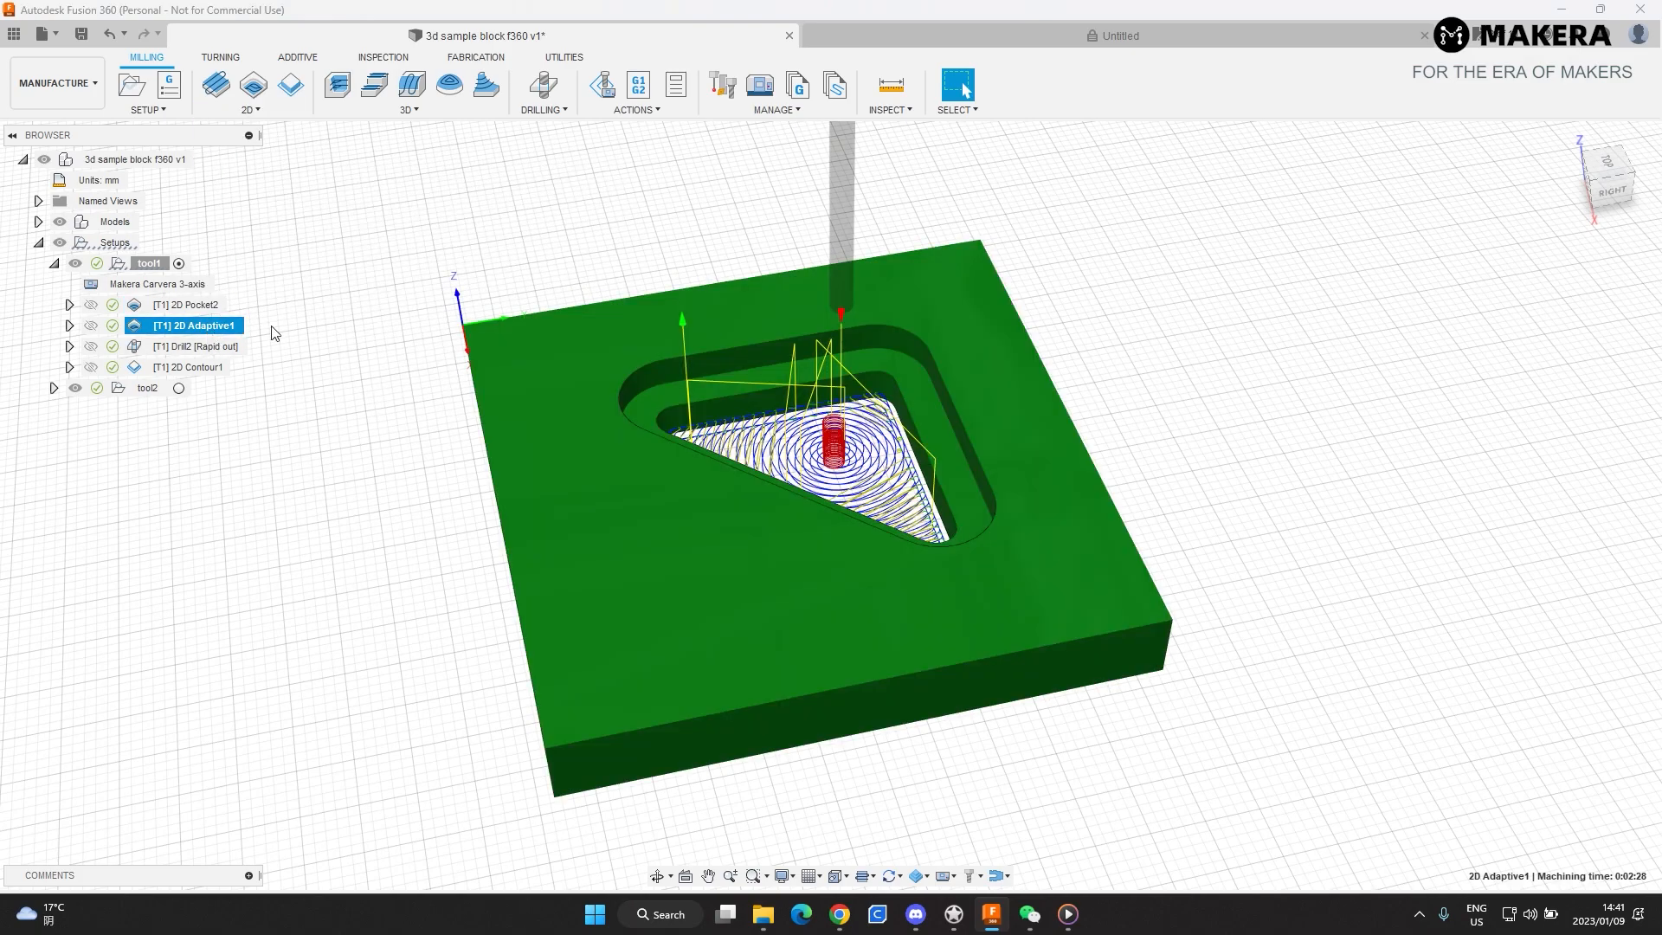
# - Inspect the Drill2 and 2D Contour1 toolpaths in the tool1 setup, viewing the contour from several angles
pyautogui.click(190, 304)
pyautogui.click(221, 349)
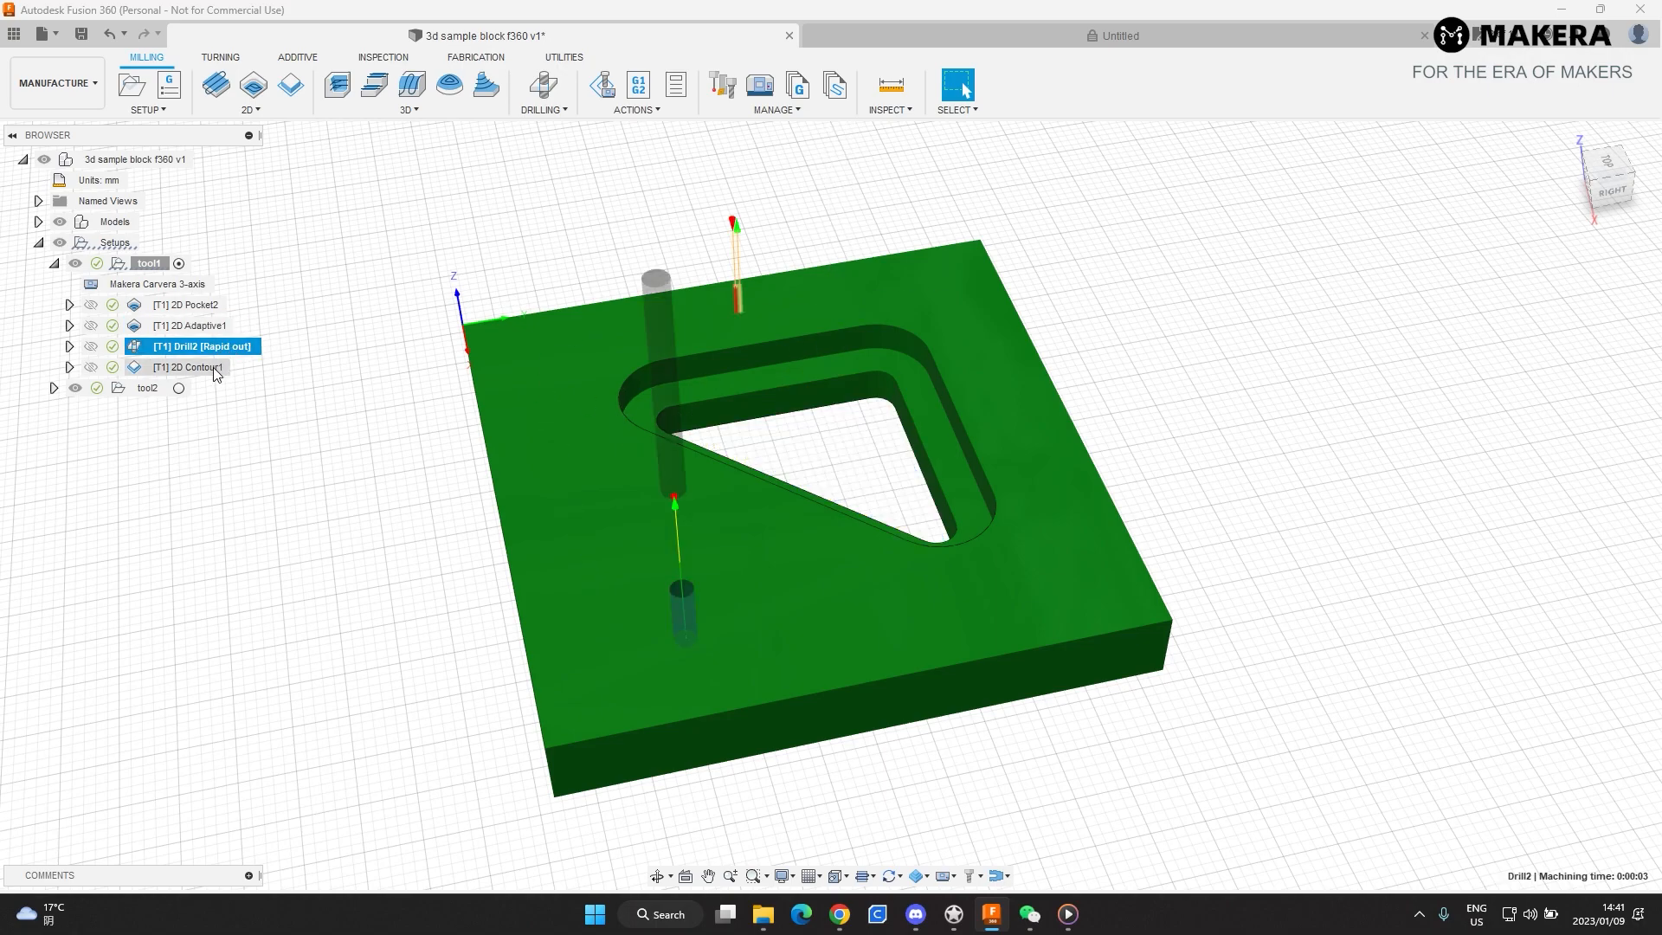
pyautogui.click(217, 369)
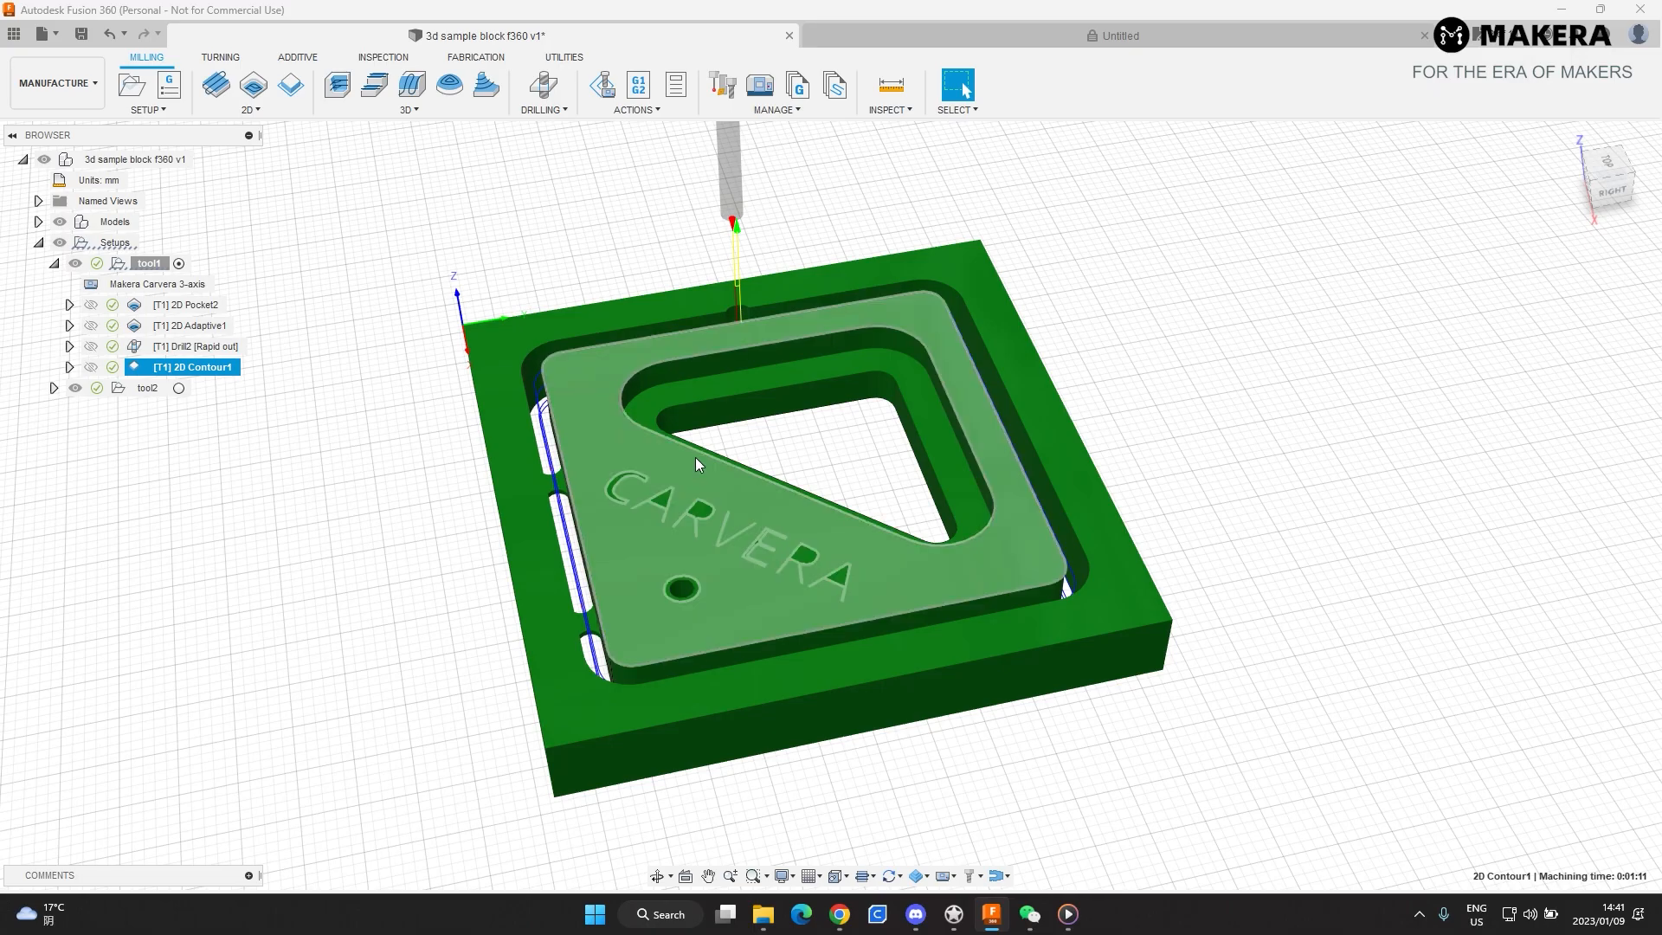
pyautogui.keyDown('shift'); pyautogui.moveTo(696, 463); pyautogui.dragTo(632, 455, button='middle'); pyautogui.keyUp('shift')
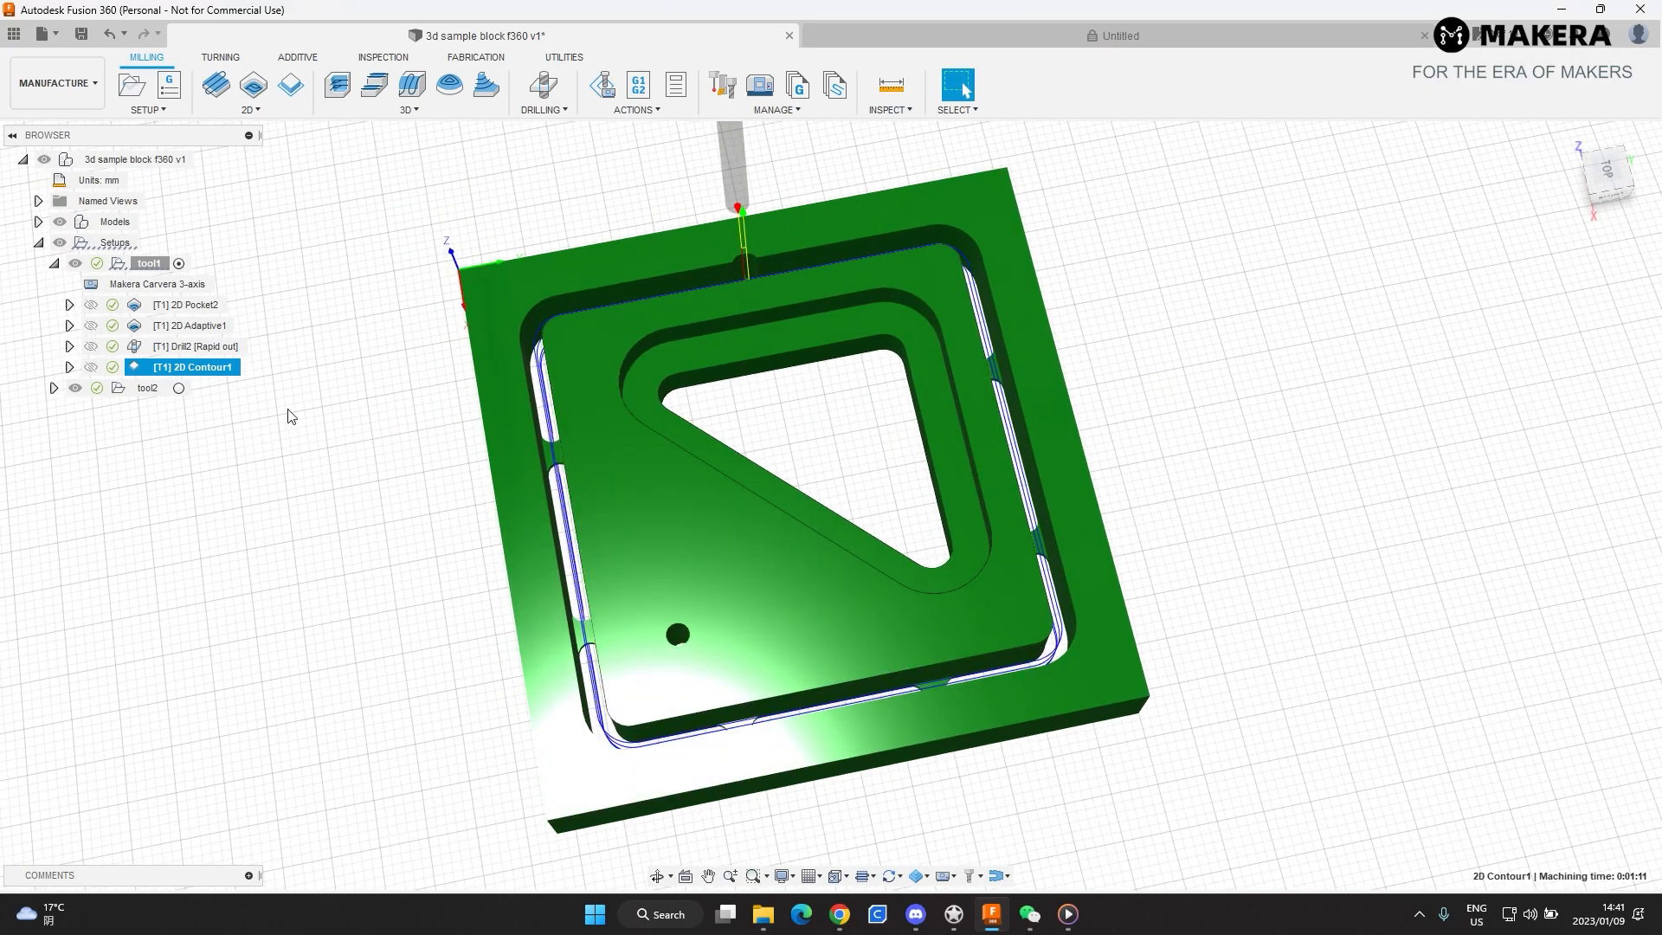
pyautogui.keyDown('shift'); pyautogui.moveTo(760, 471); pyautogui.dragTo(773, 431, button='middle'); pyautogui.keyUp('shift')
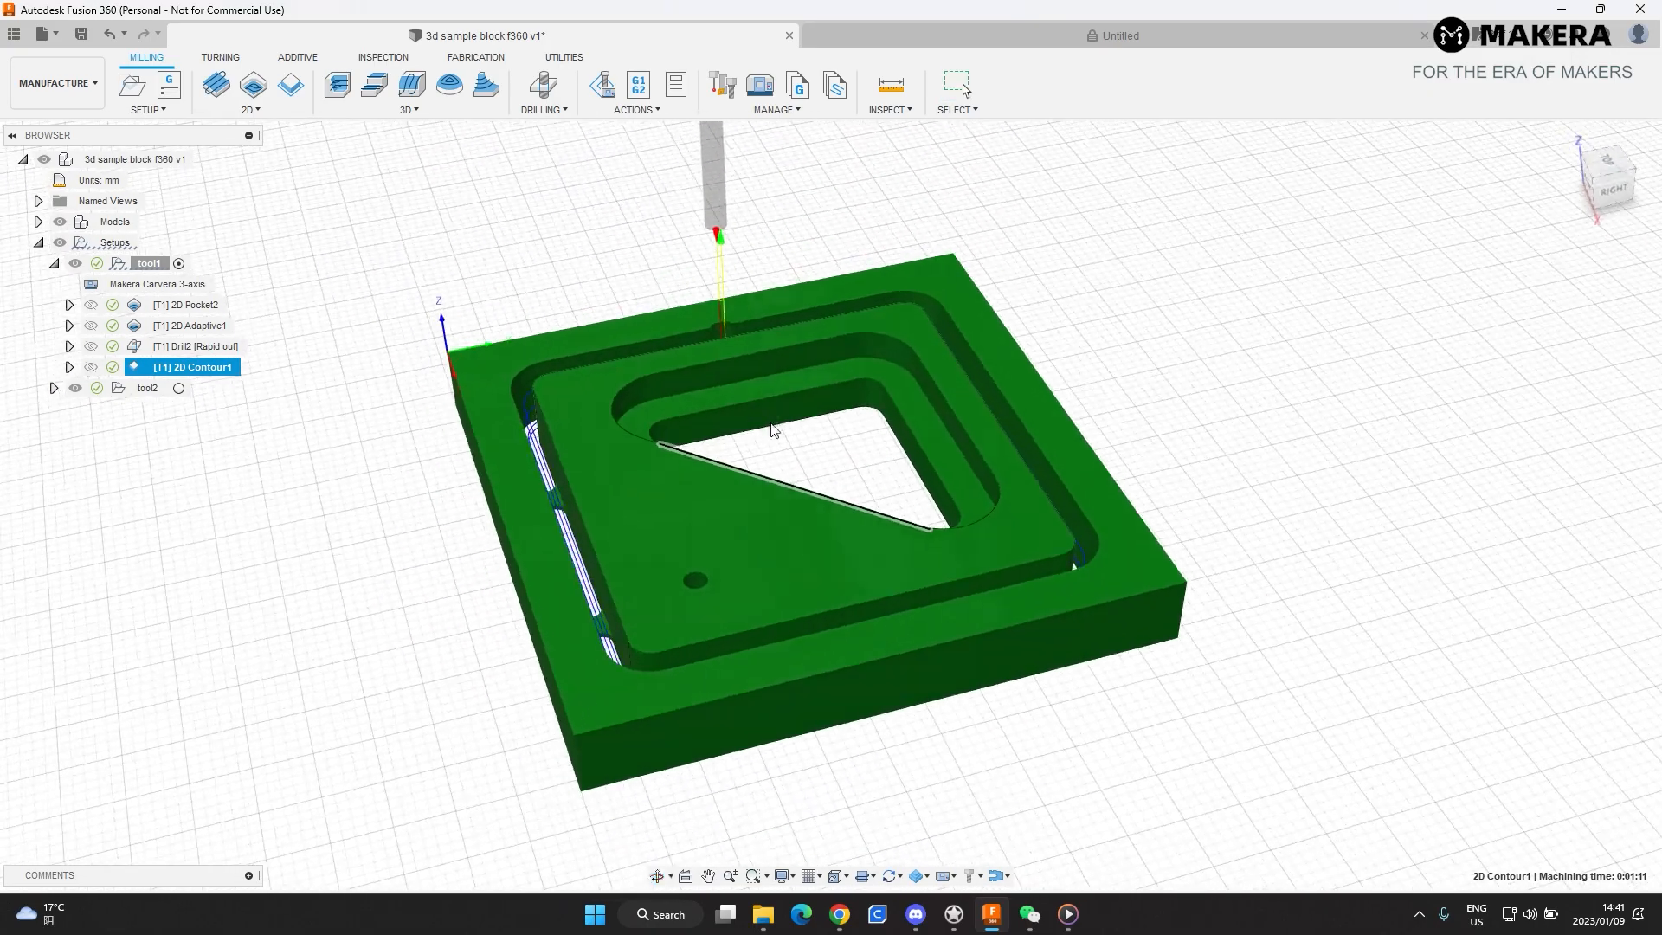
# - Inspect the Engrave1 toolpath in the tool2 setup, and compare the tool1 and tool2 setups
pyautogui.click(54, 388)
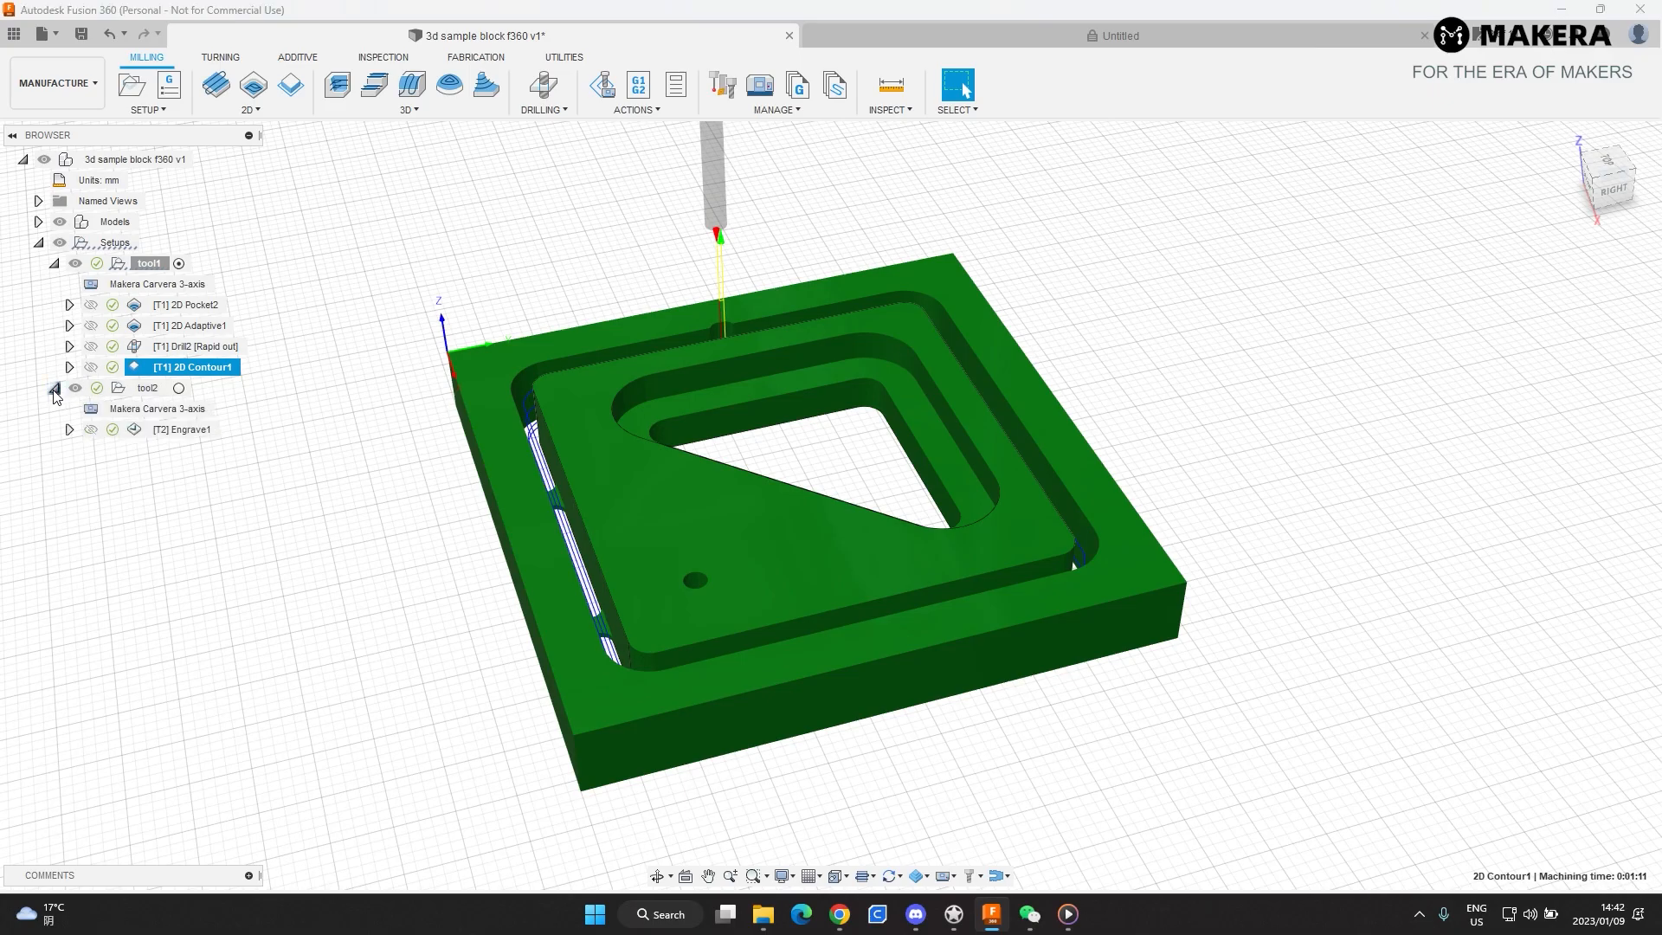
pyautogui.click(177, 429)
pyautogui.keyDown('shift'); pyautogui.moveTo(741, 538); pyautogui.dragTo(771, 448, button='middle'); pyautogui.keyUp('shift')
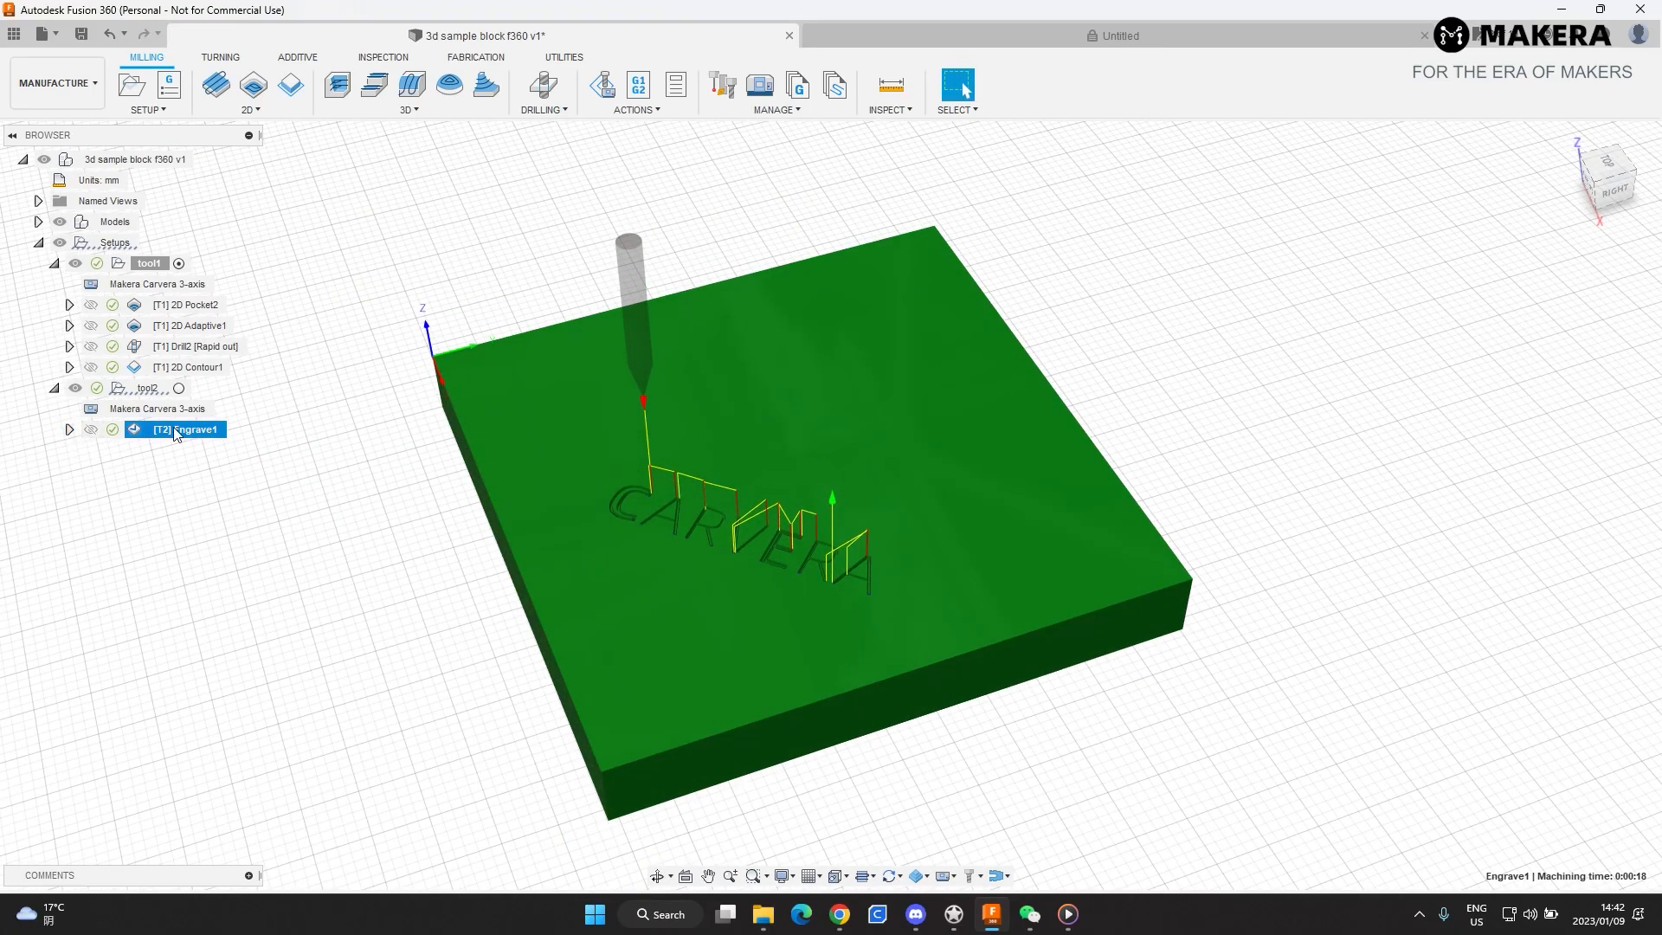
pyautogui.click(150, 264)
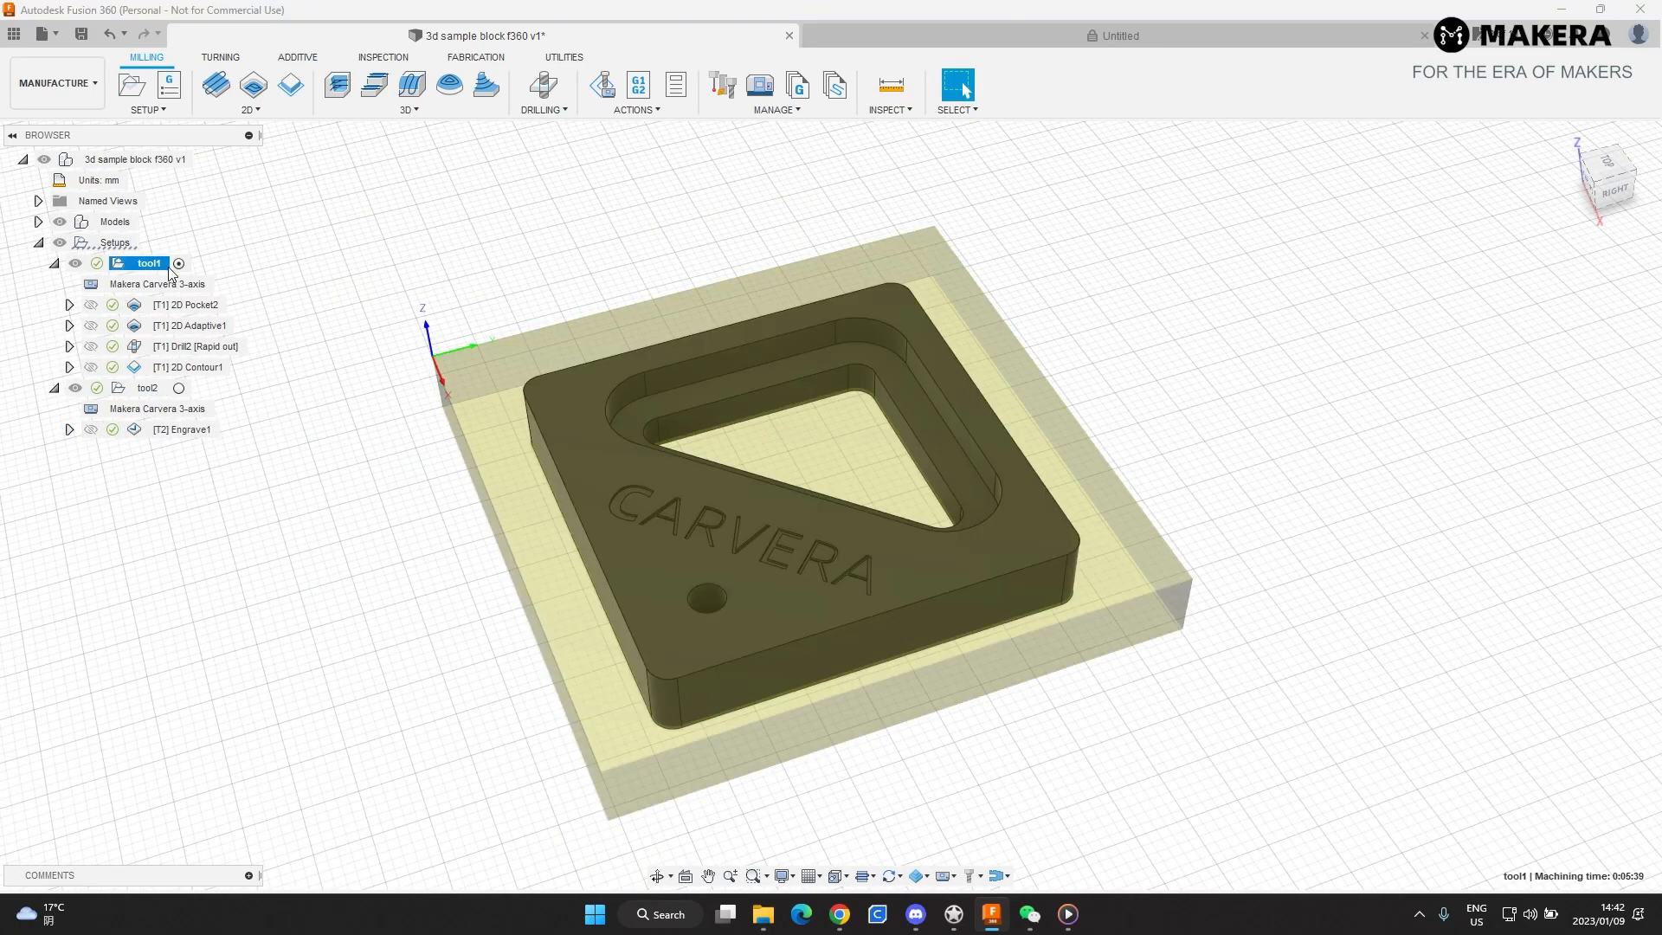
pyautogui.click(149, 388)
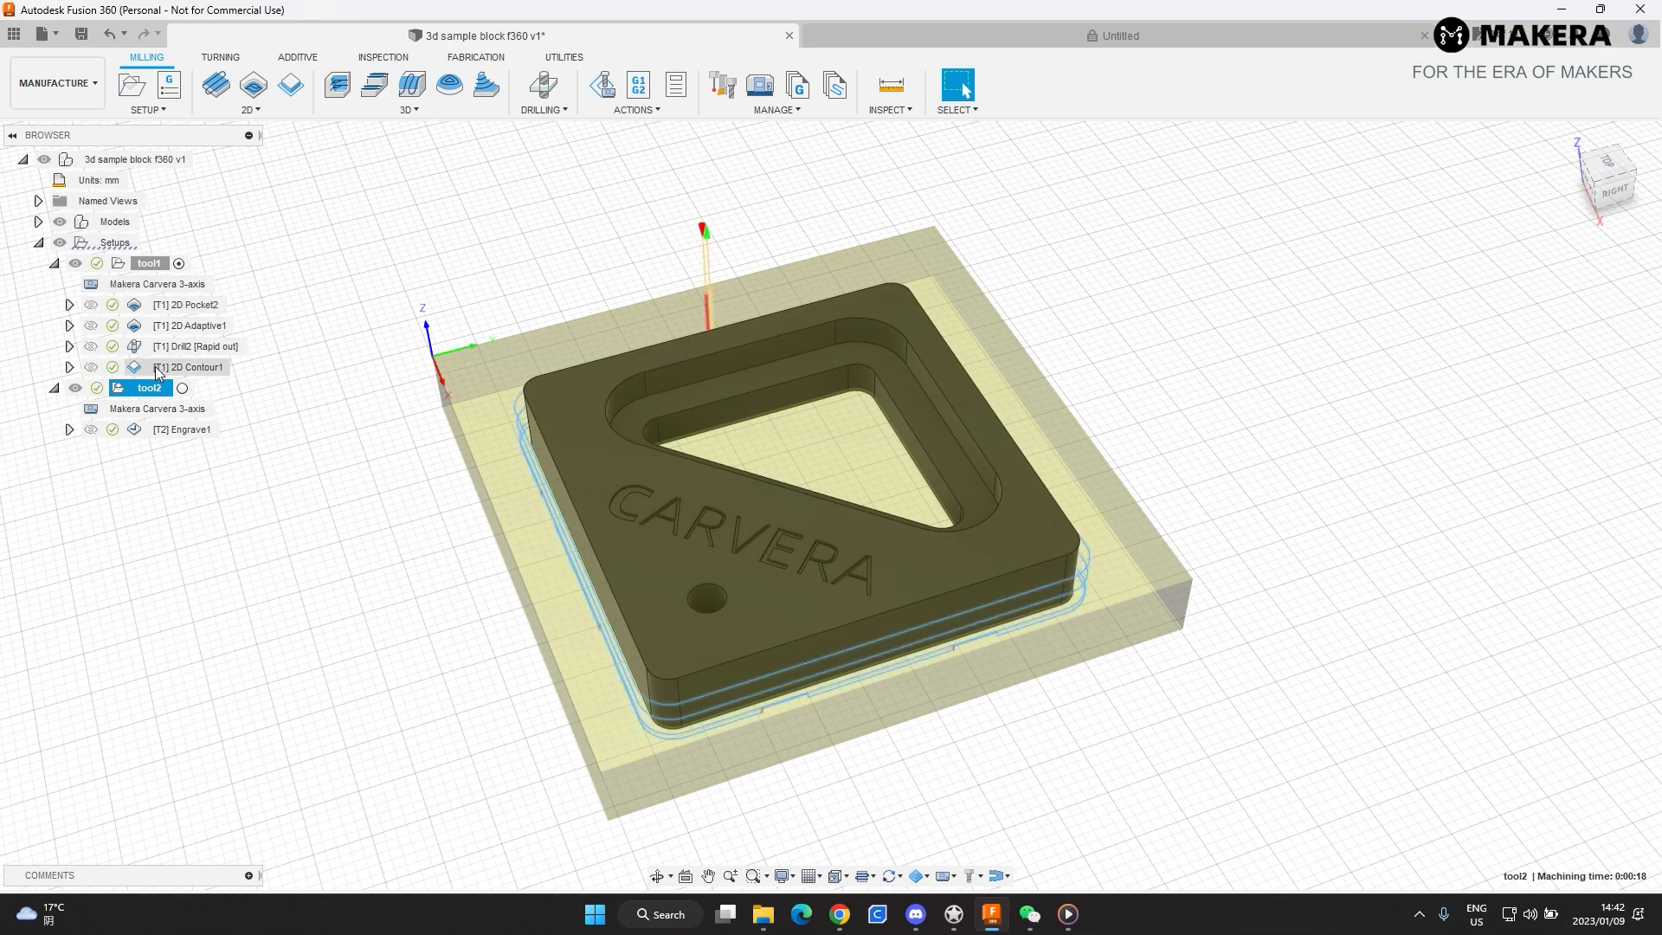
# - Delete the tool1 and tool2 setups together with their operations
pyautogui.click(149, 264)
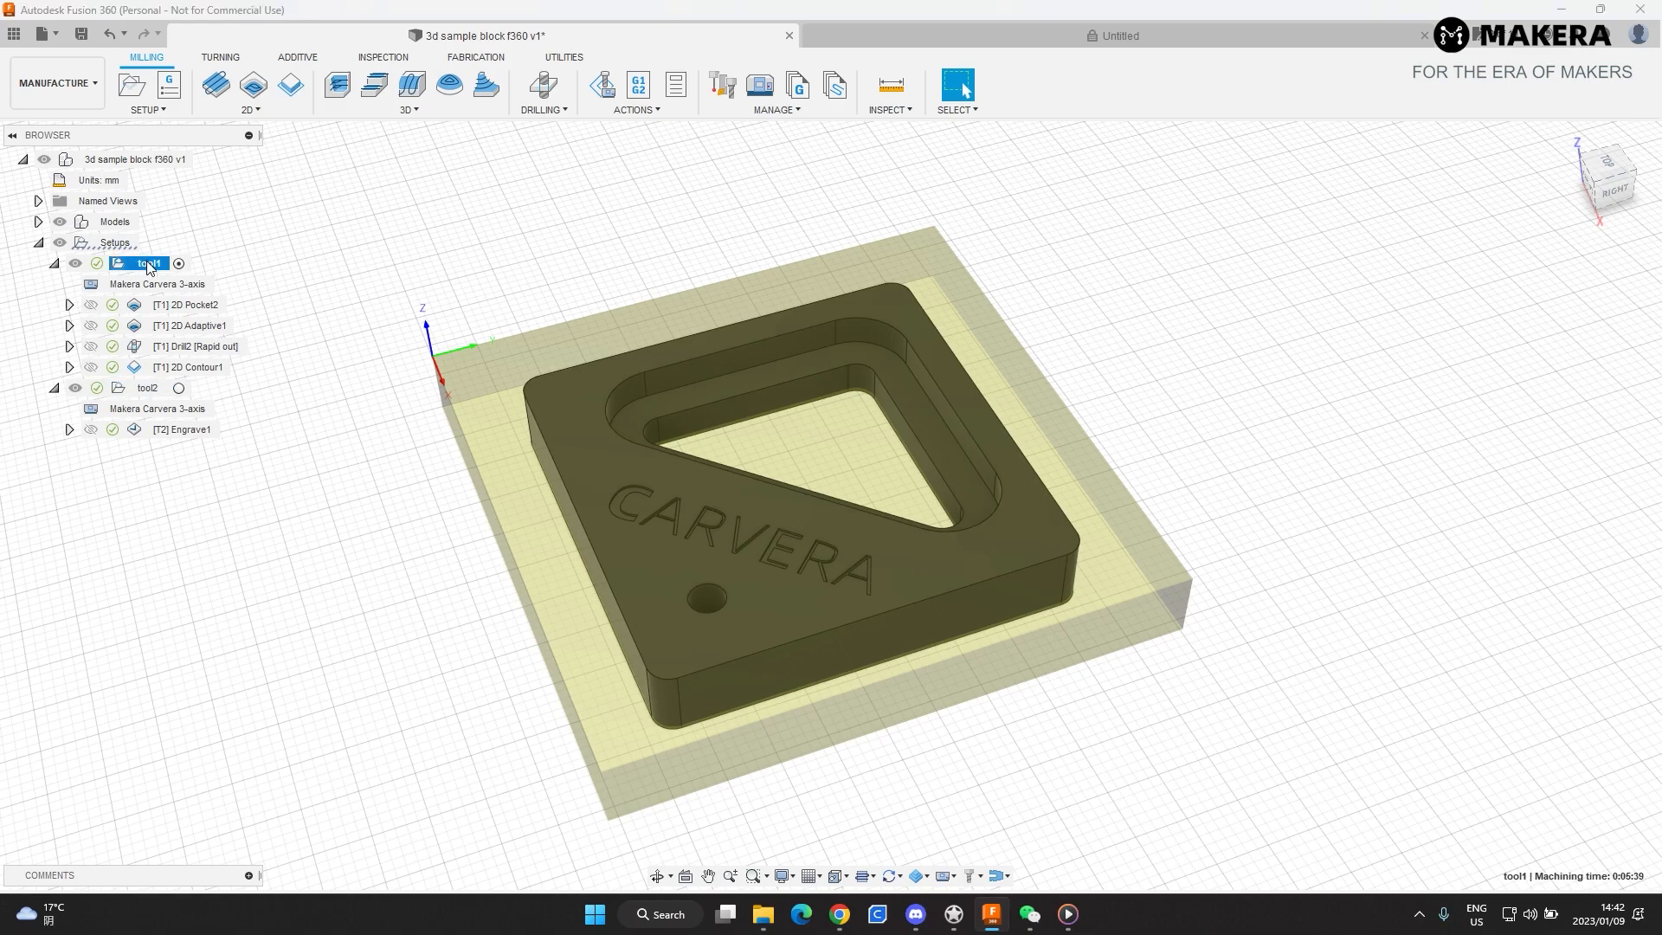
pyautogui.press('Delete')
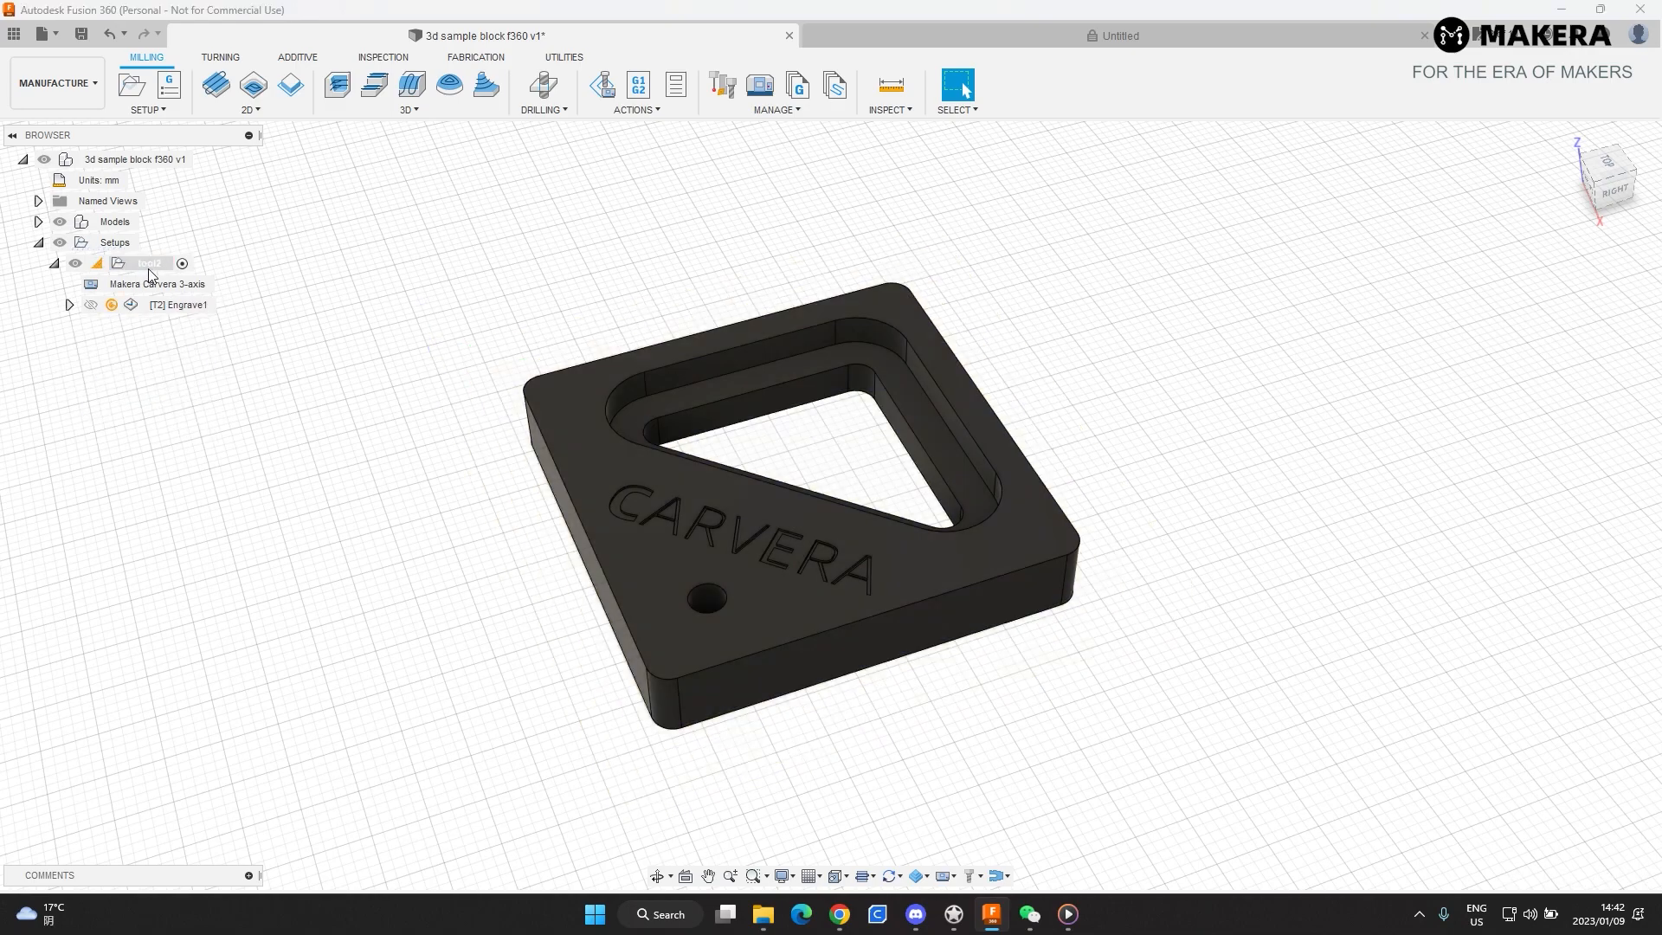
pyautogui.click(147, 263)
pyautogui.press('Delete')
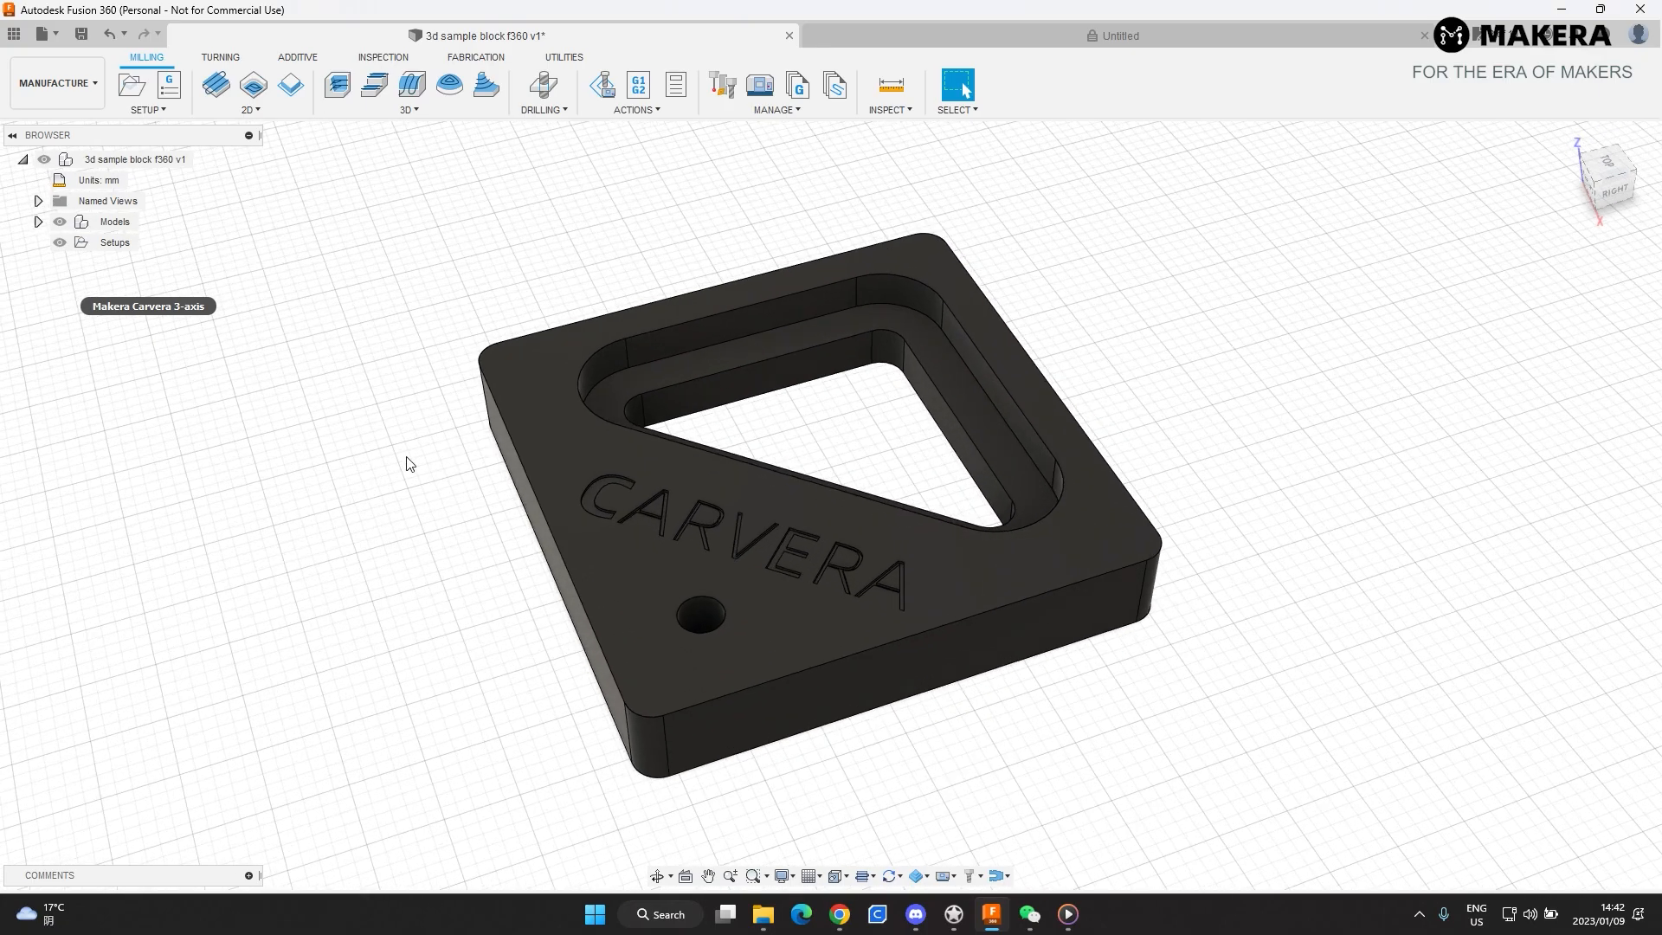
pyautogui.scroll(2, 732, 531)
pyautogui.scroll(-3, 442, 449)
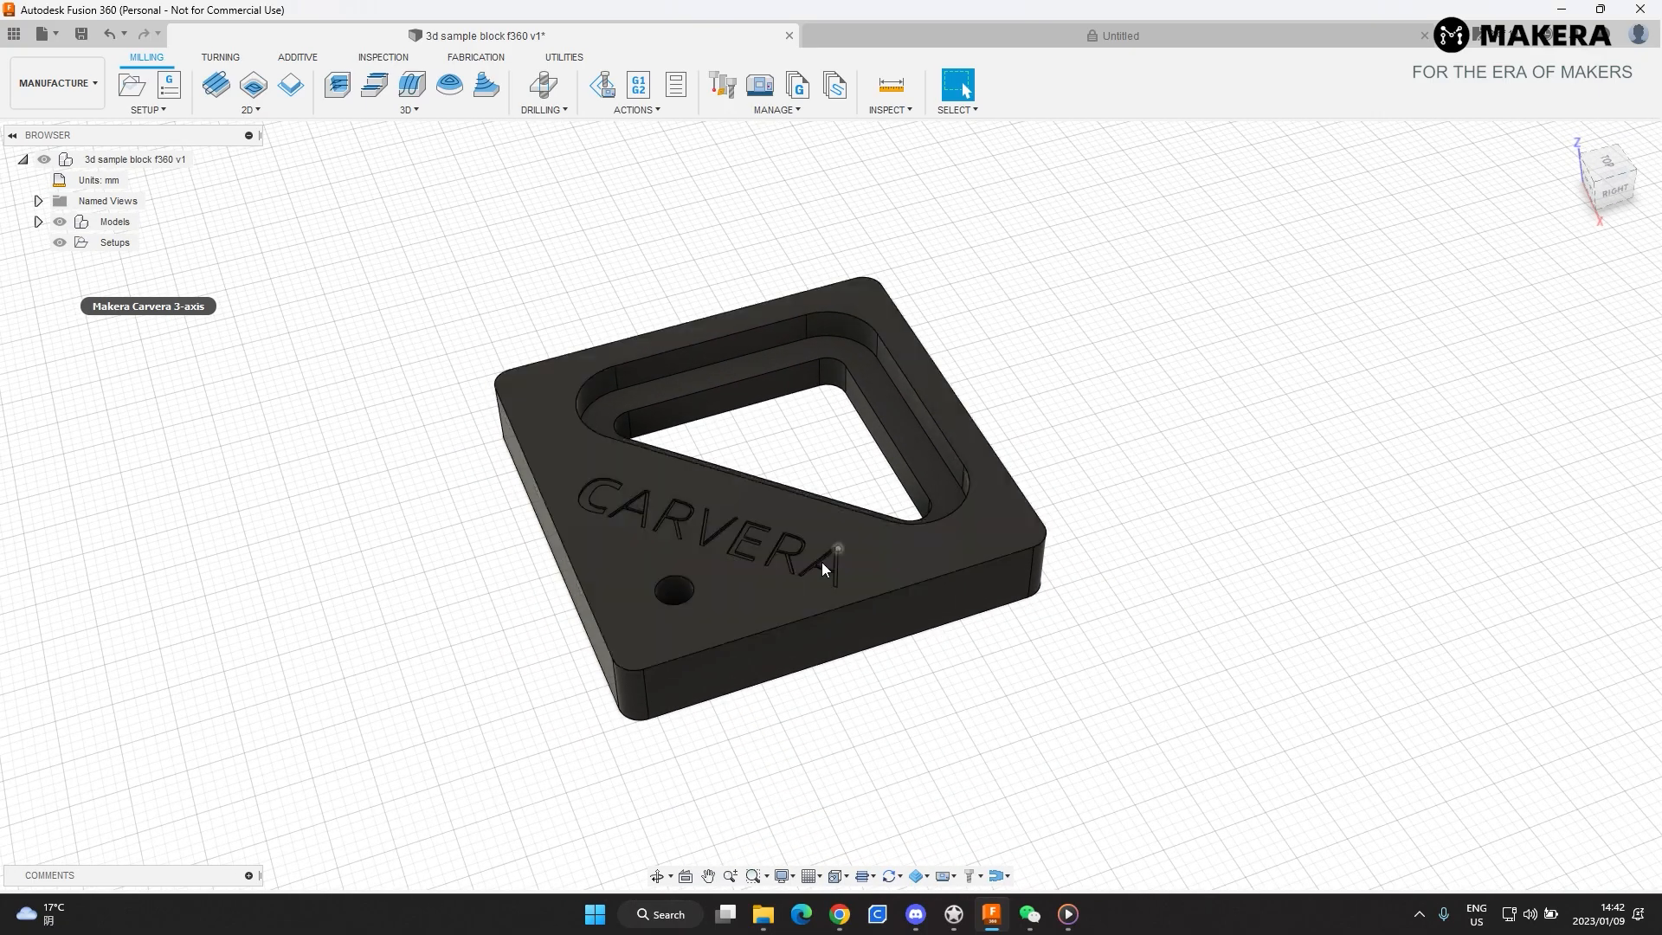
pyautogui.click(729, 597)
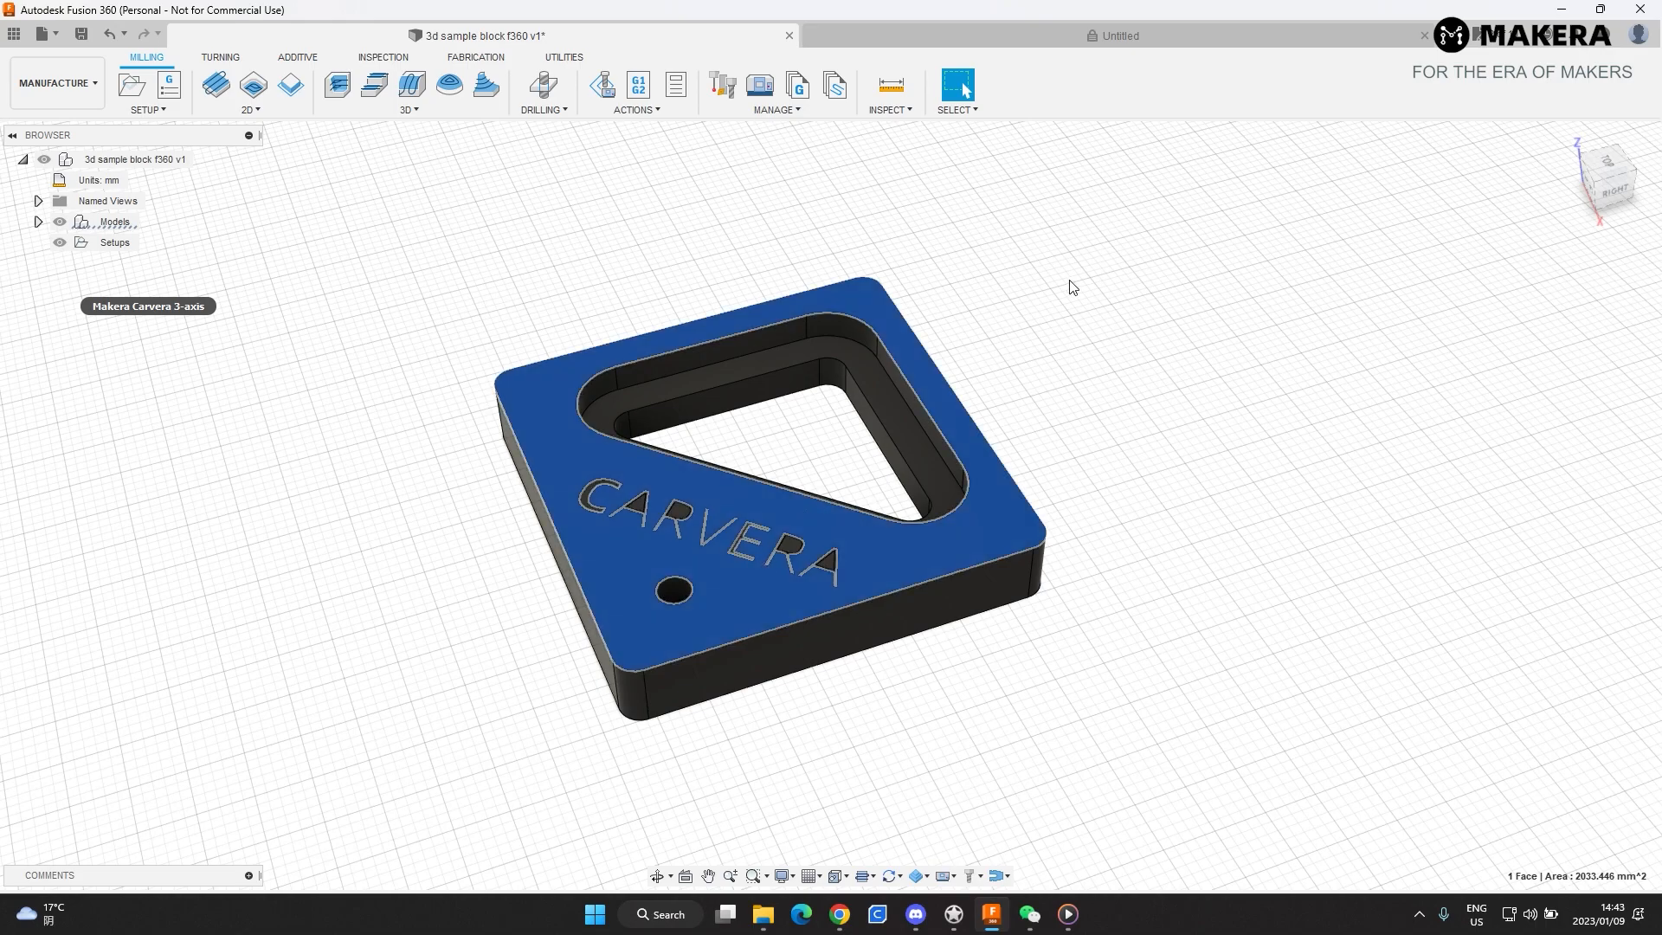
pyautogui.moveTo(1114, 211); pyautogui.dragTo(374, 642)
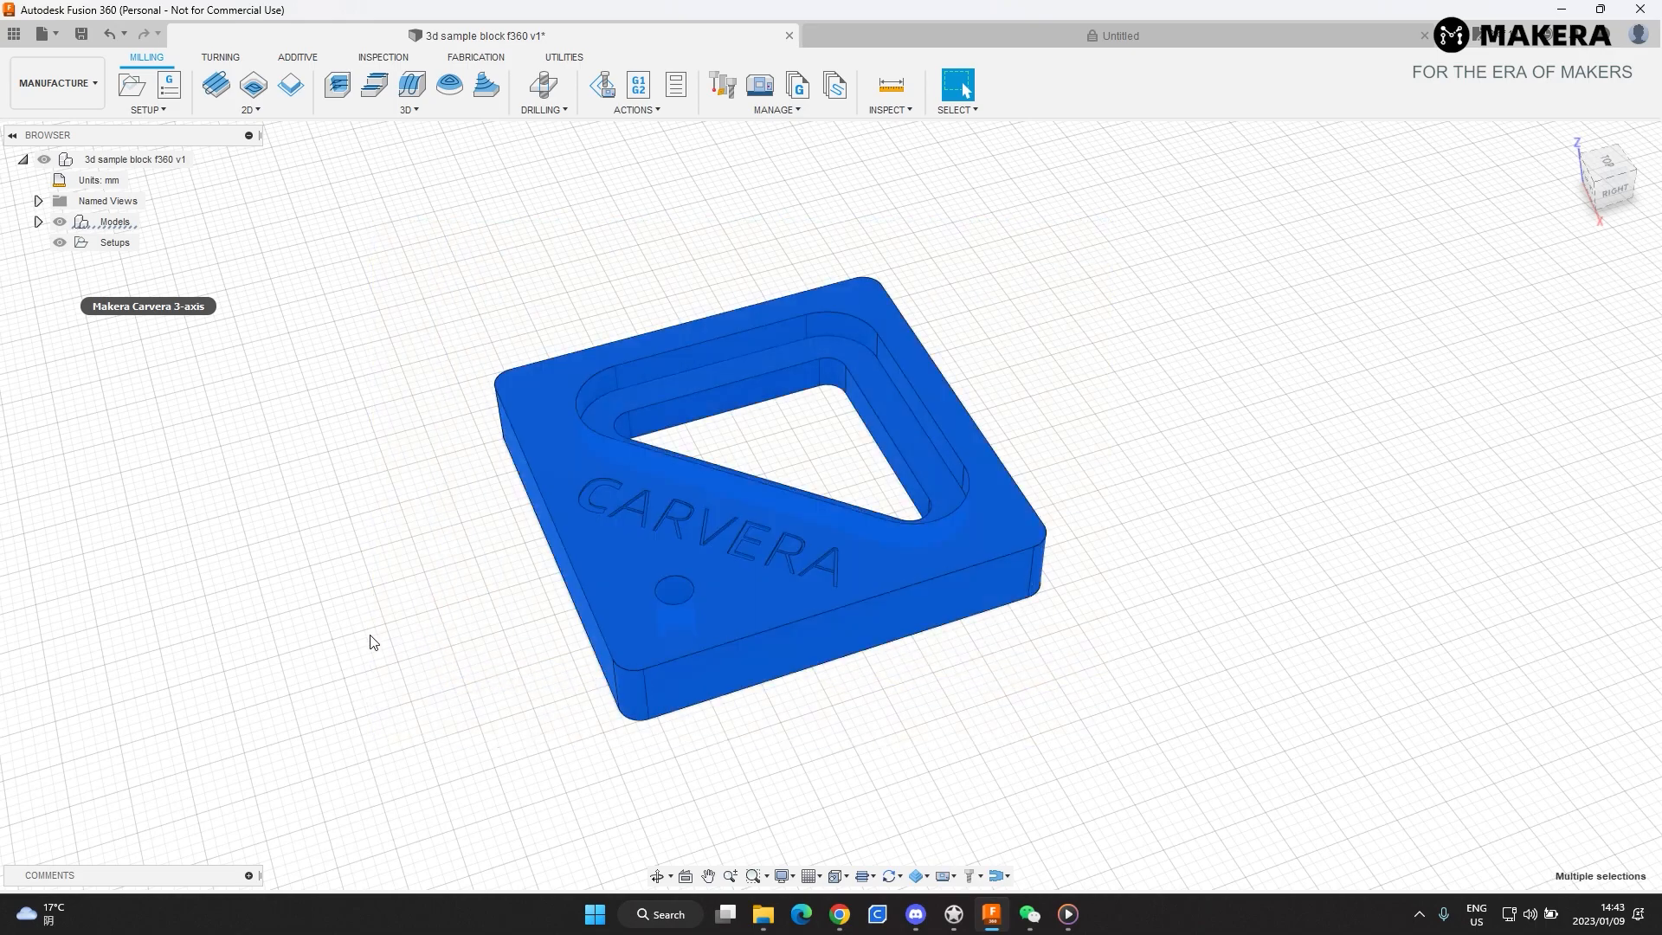
pyautogui.click(413, 603)
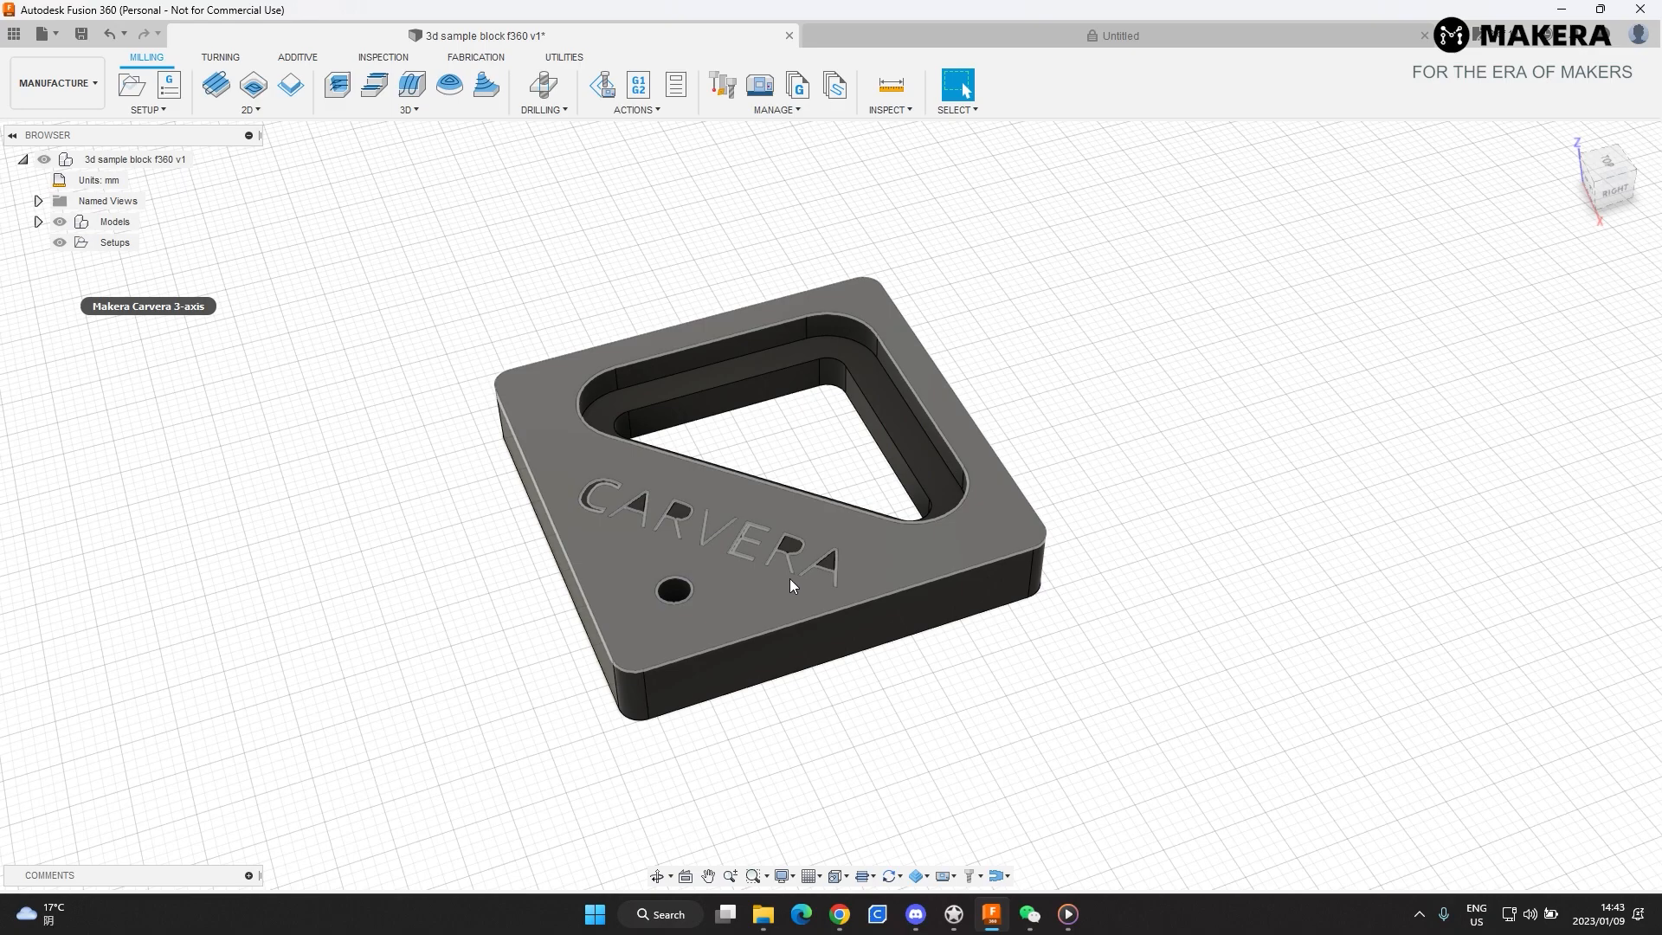
pyautogui.click(79, 93)
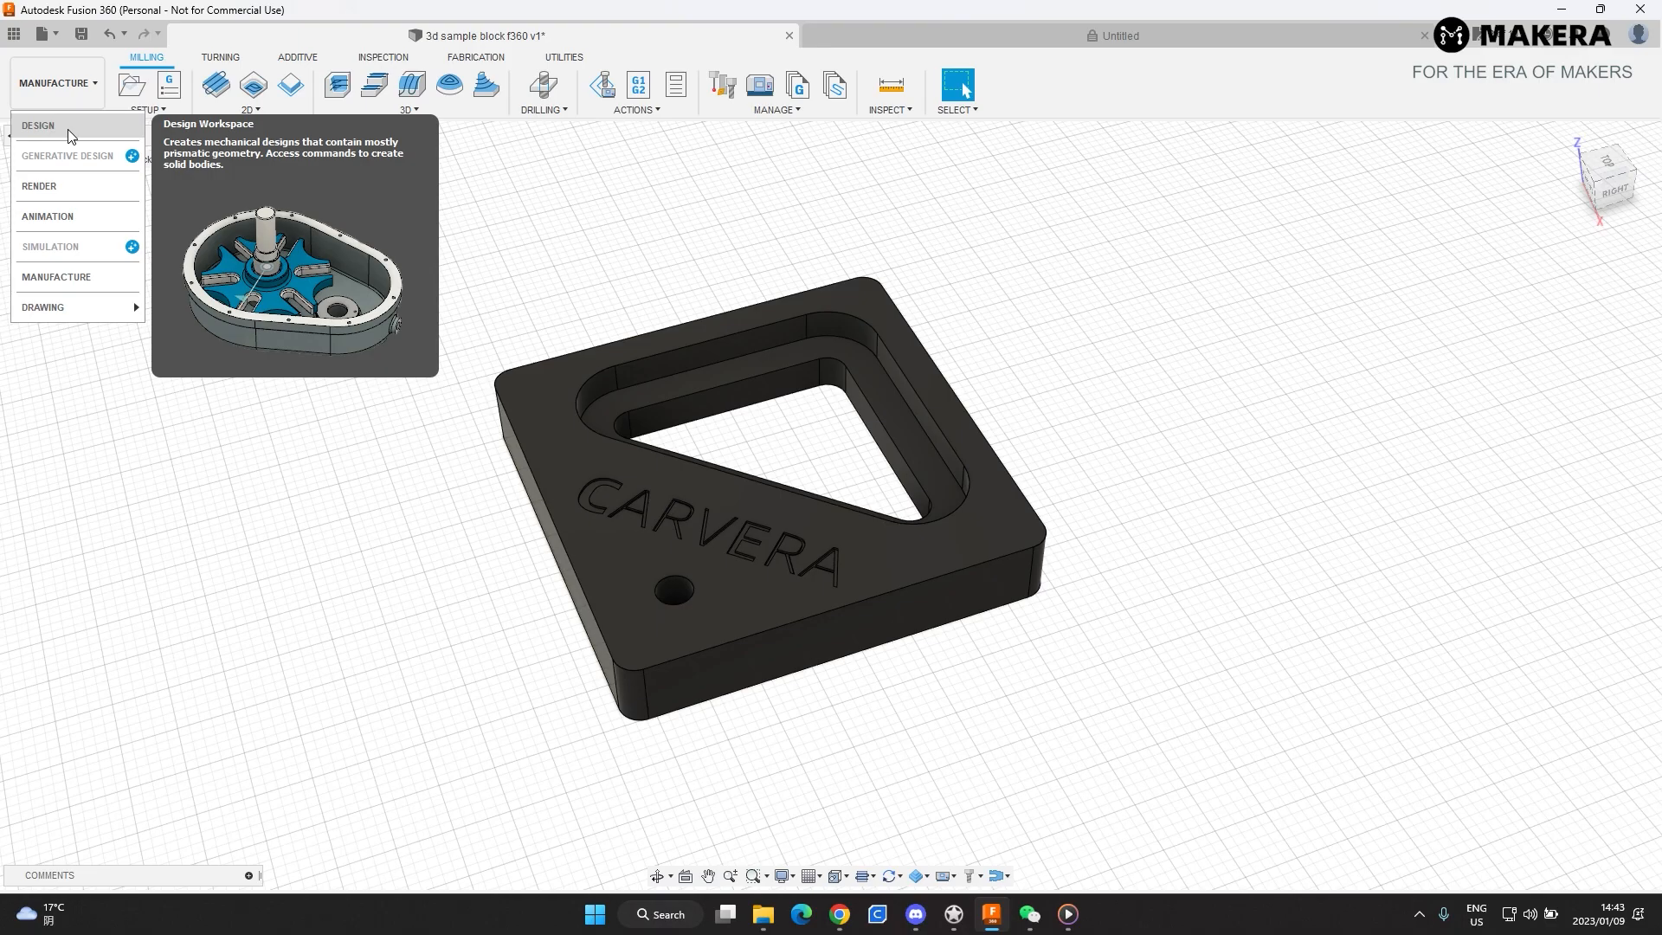
pyautogui.click(69, 277)
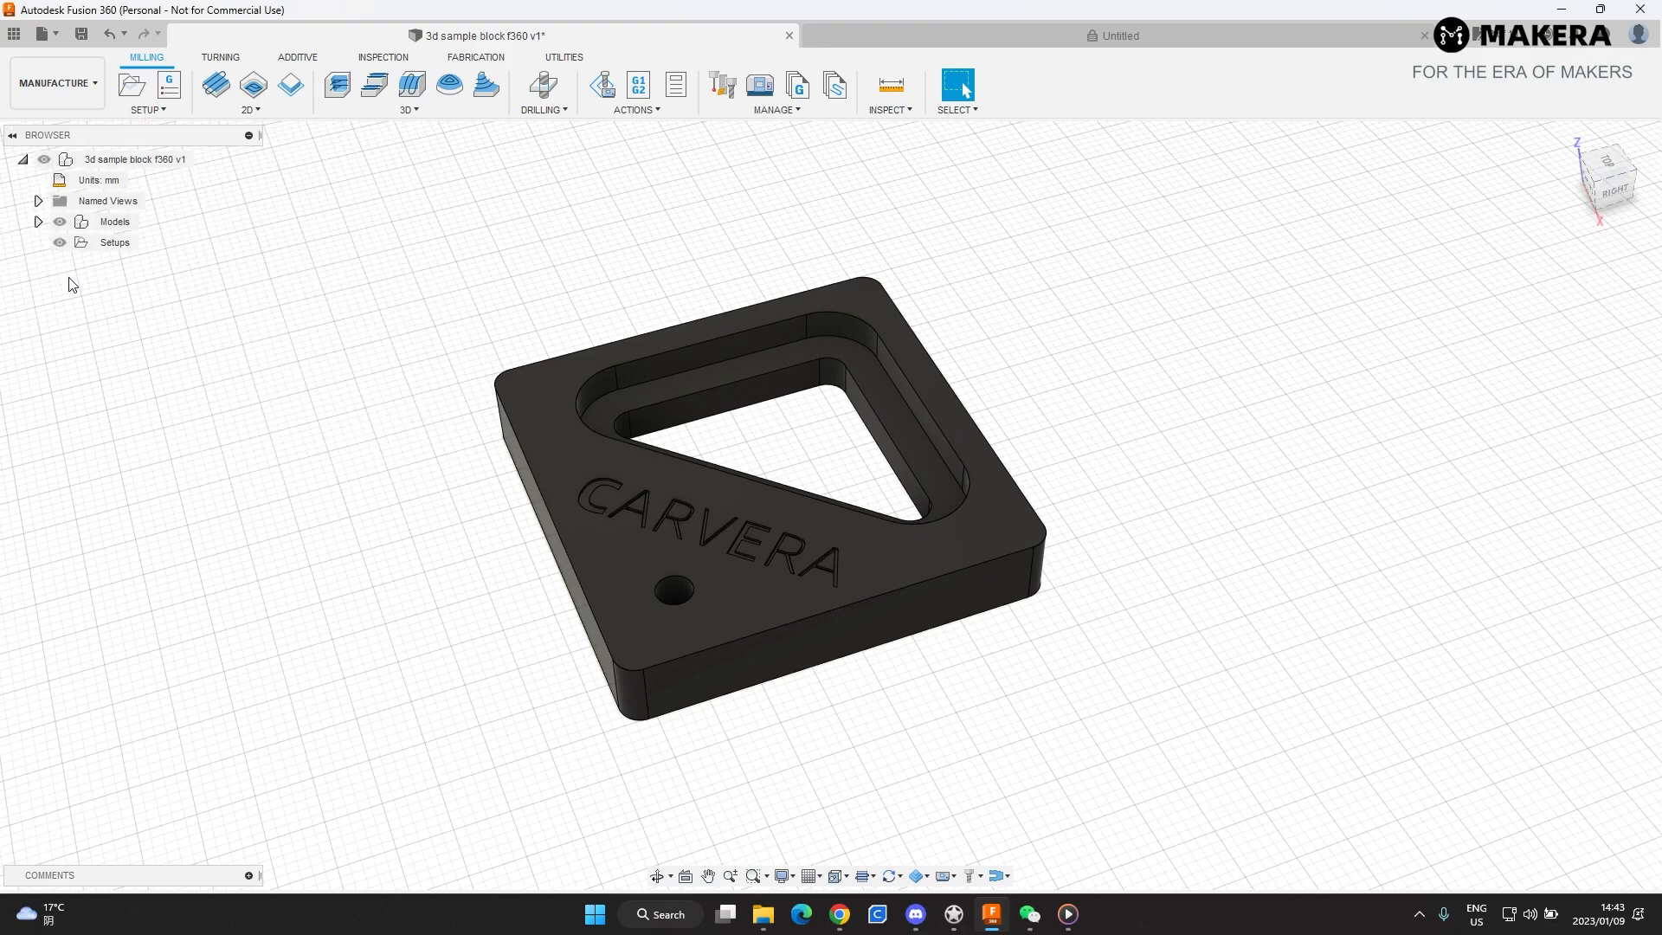
pyautogui.scroll(1, 1286, 409)
pyautogui.scroll(-2, 1084, 482)
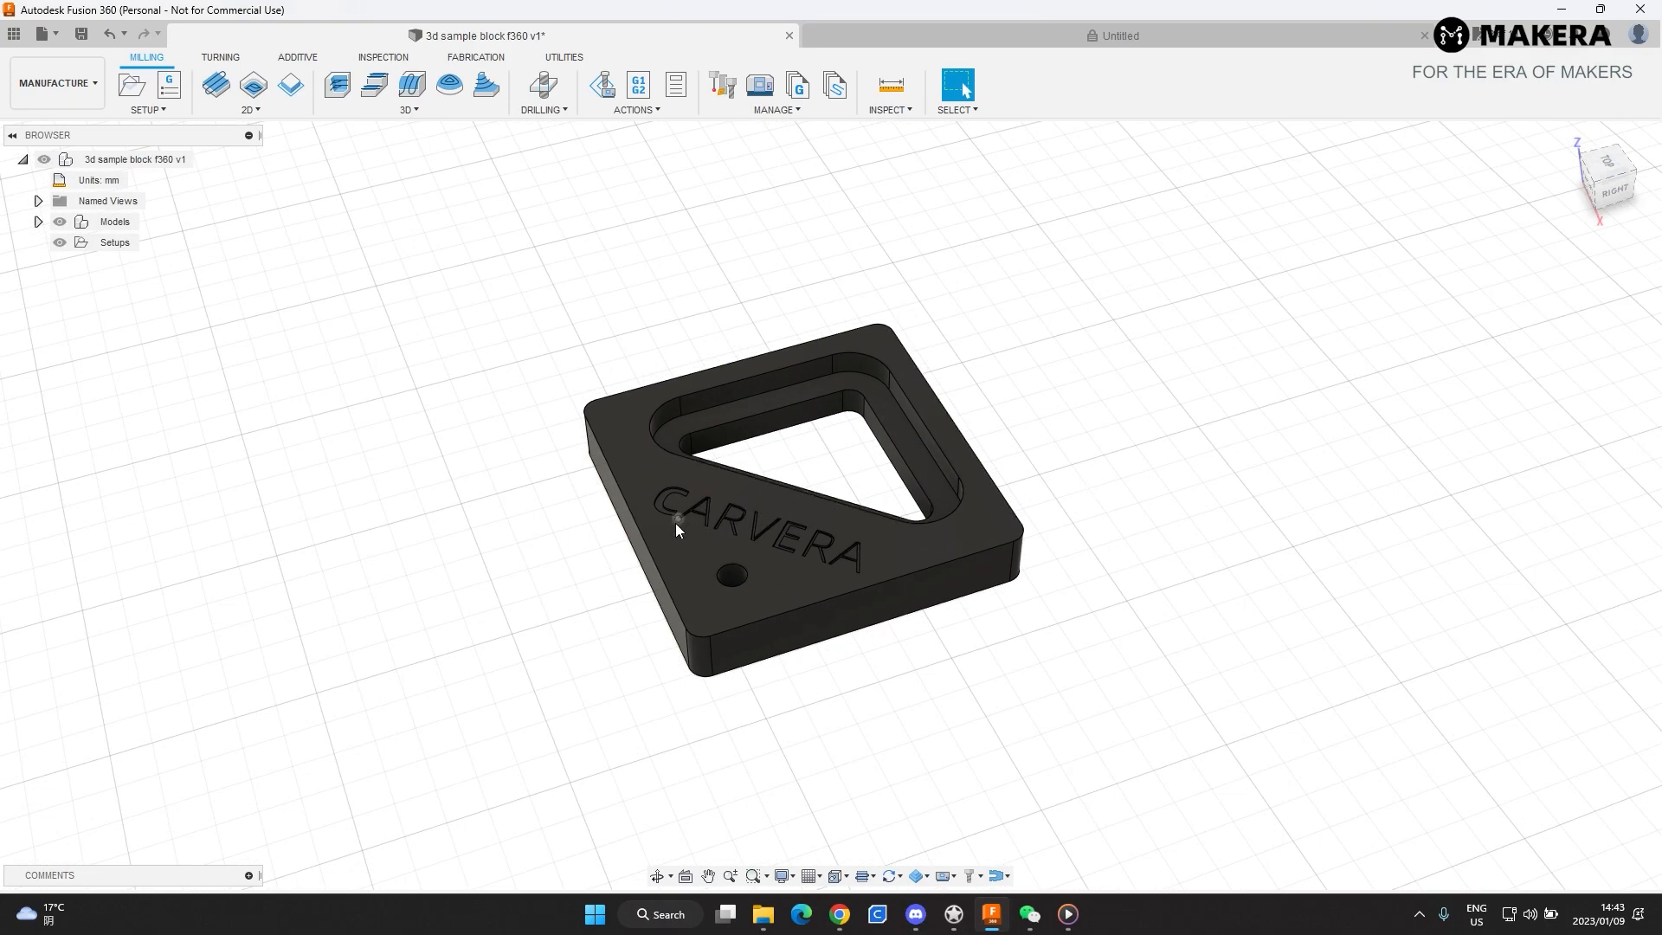
# - Create a new milling setup that uses the Makera Carvera 3-axis machine from the document's machine library
pyautogui.scroll(1, 676, 523)
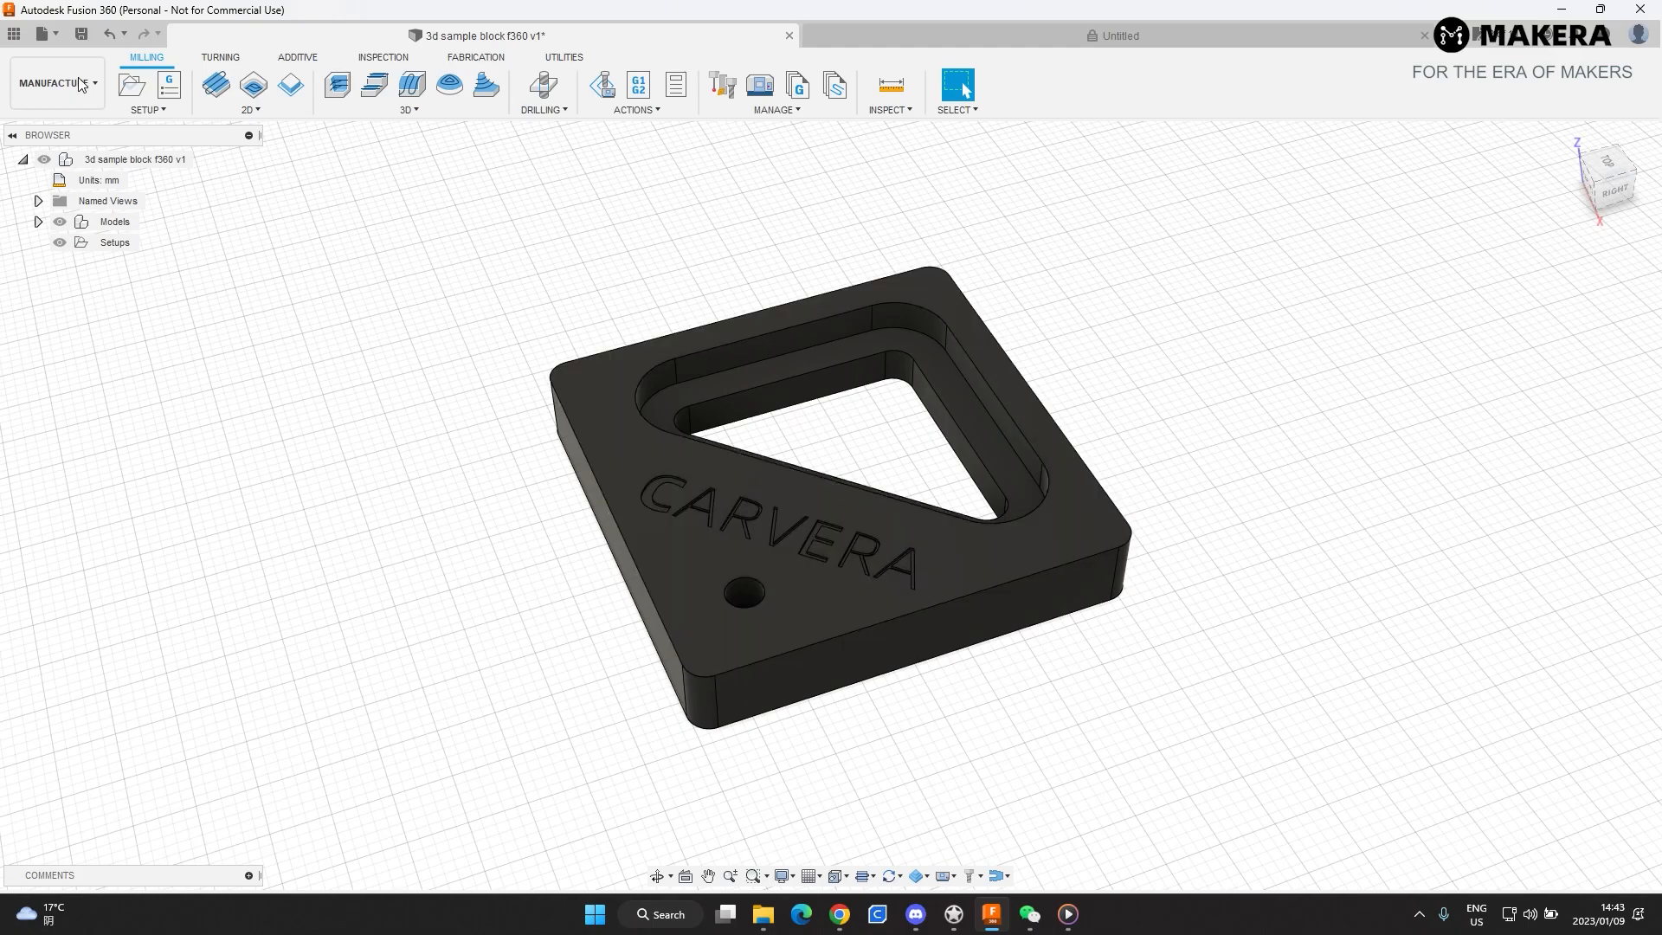
pyautogui.click(133, 84)
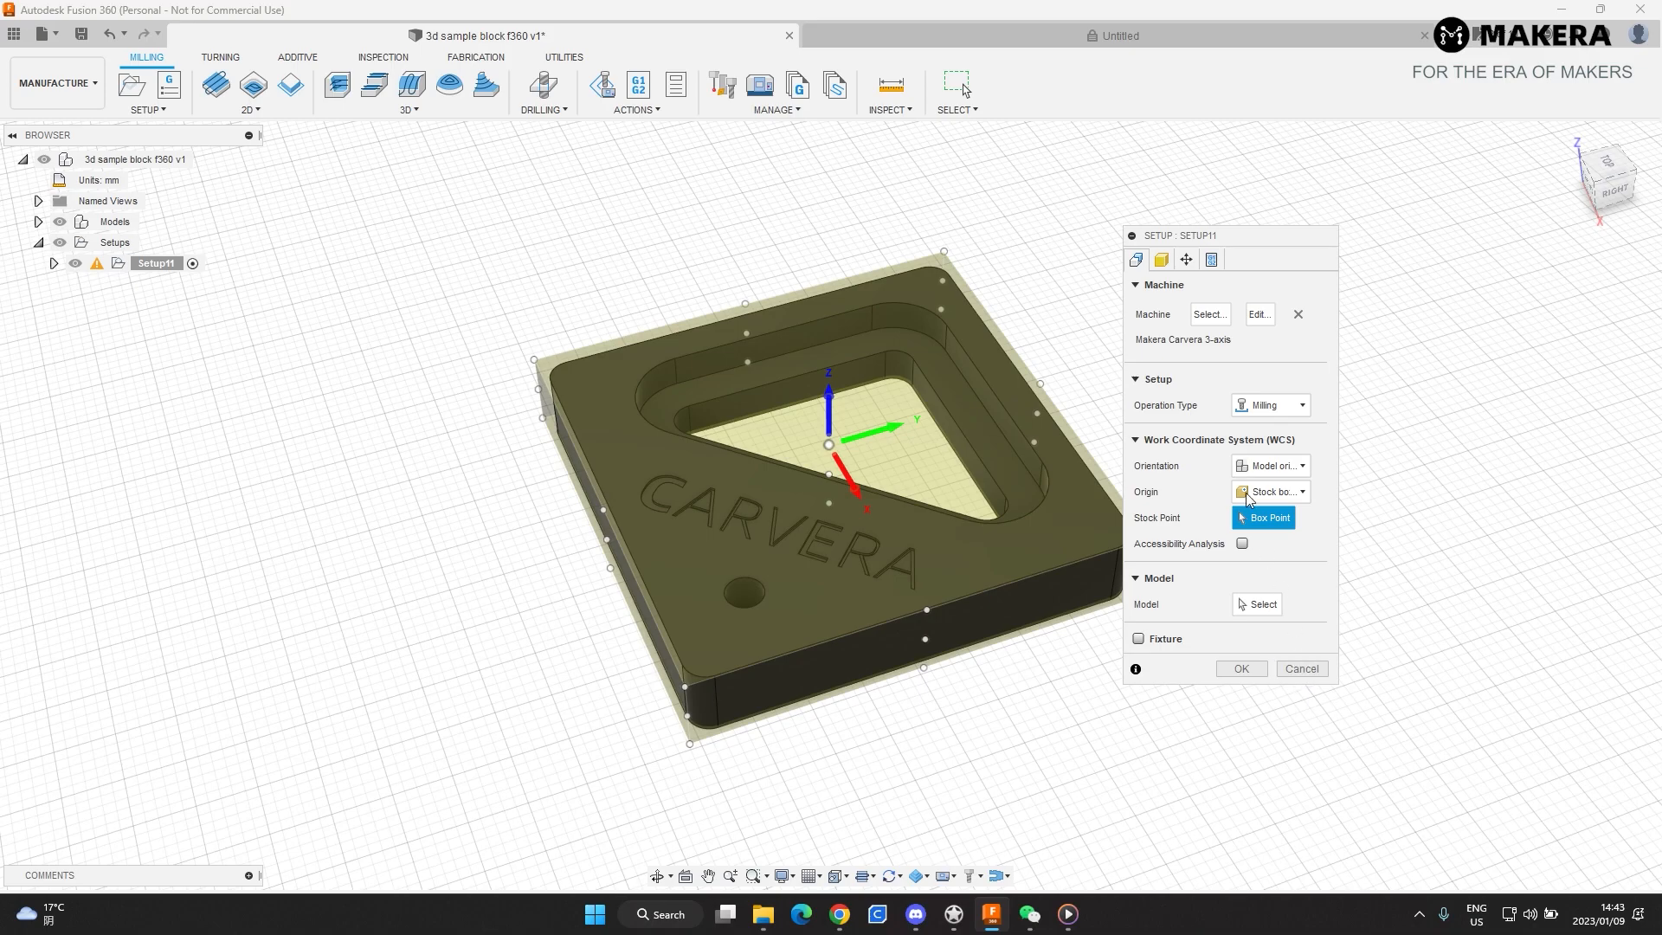
pyautogui.click(1221, 322)
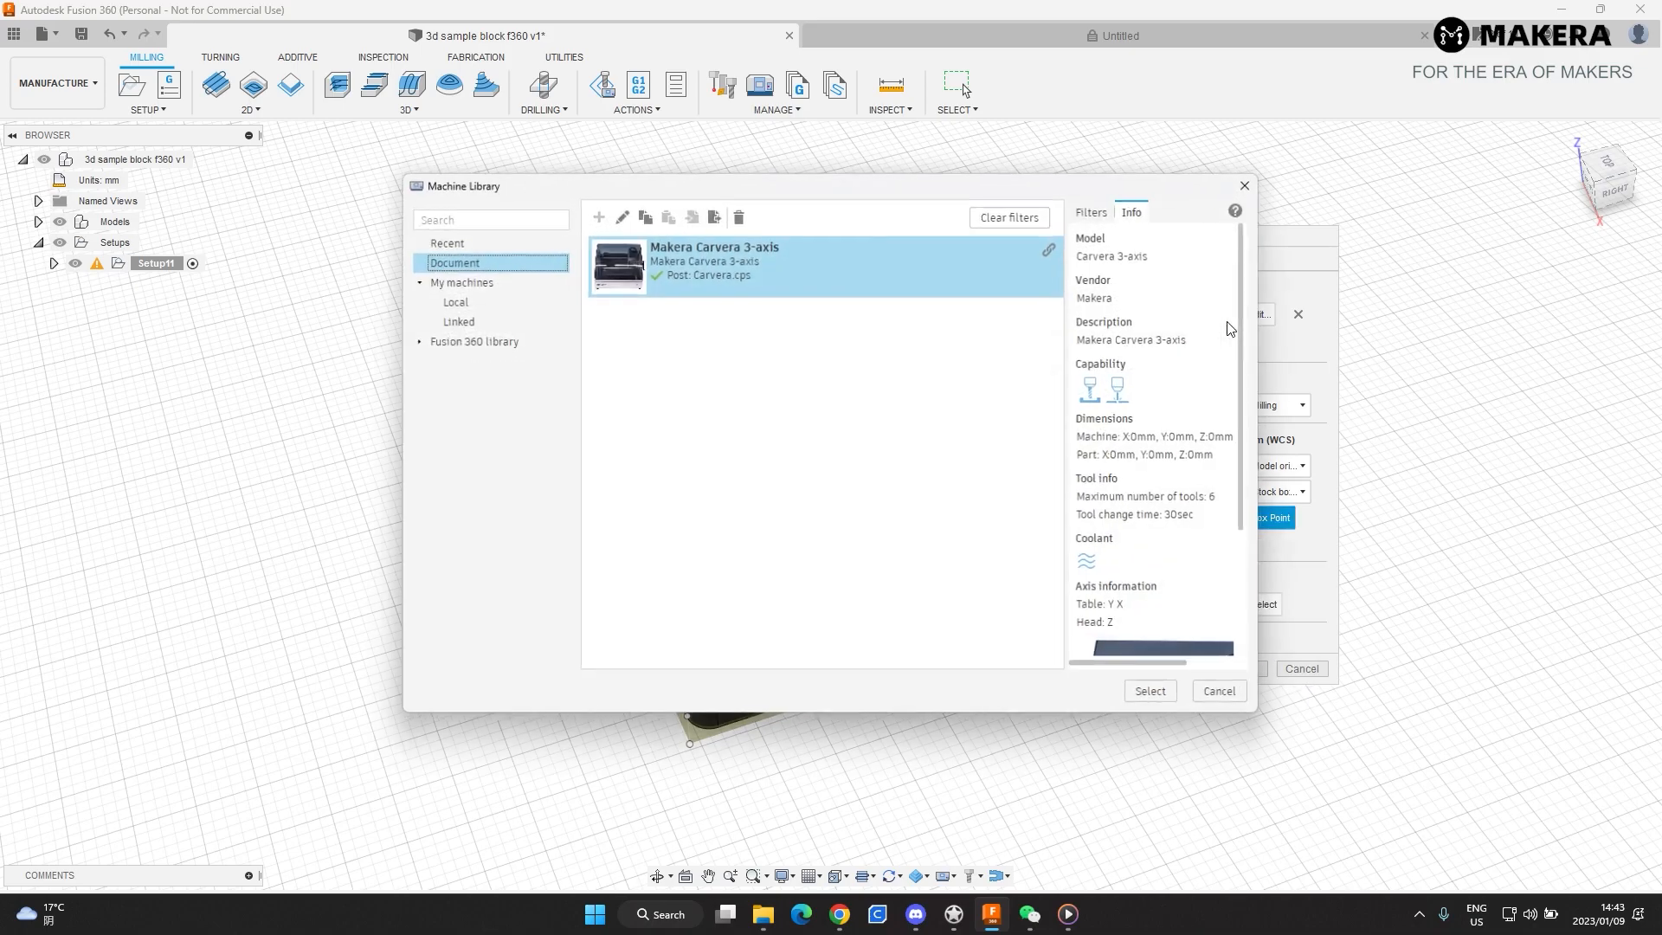
pyautogui.click(783, 247)
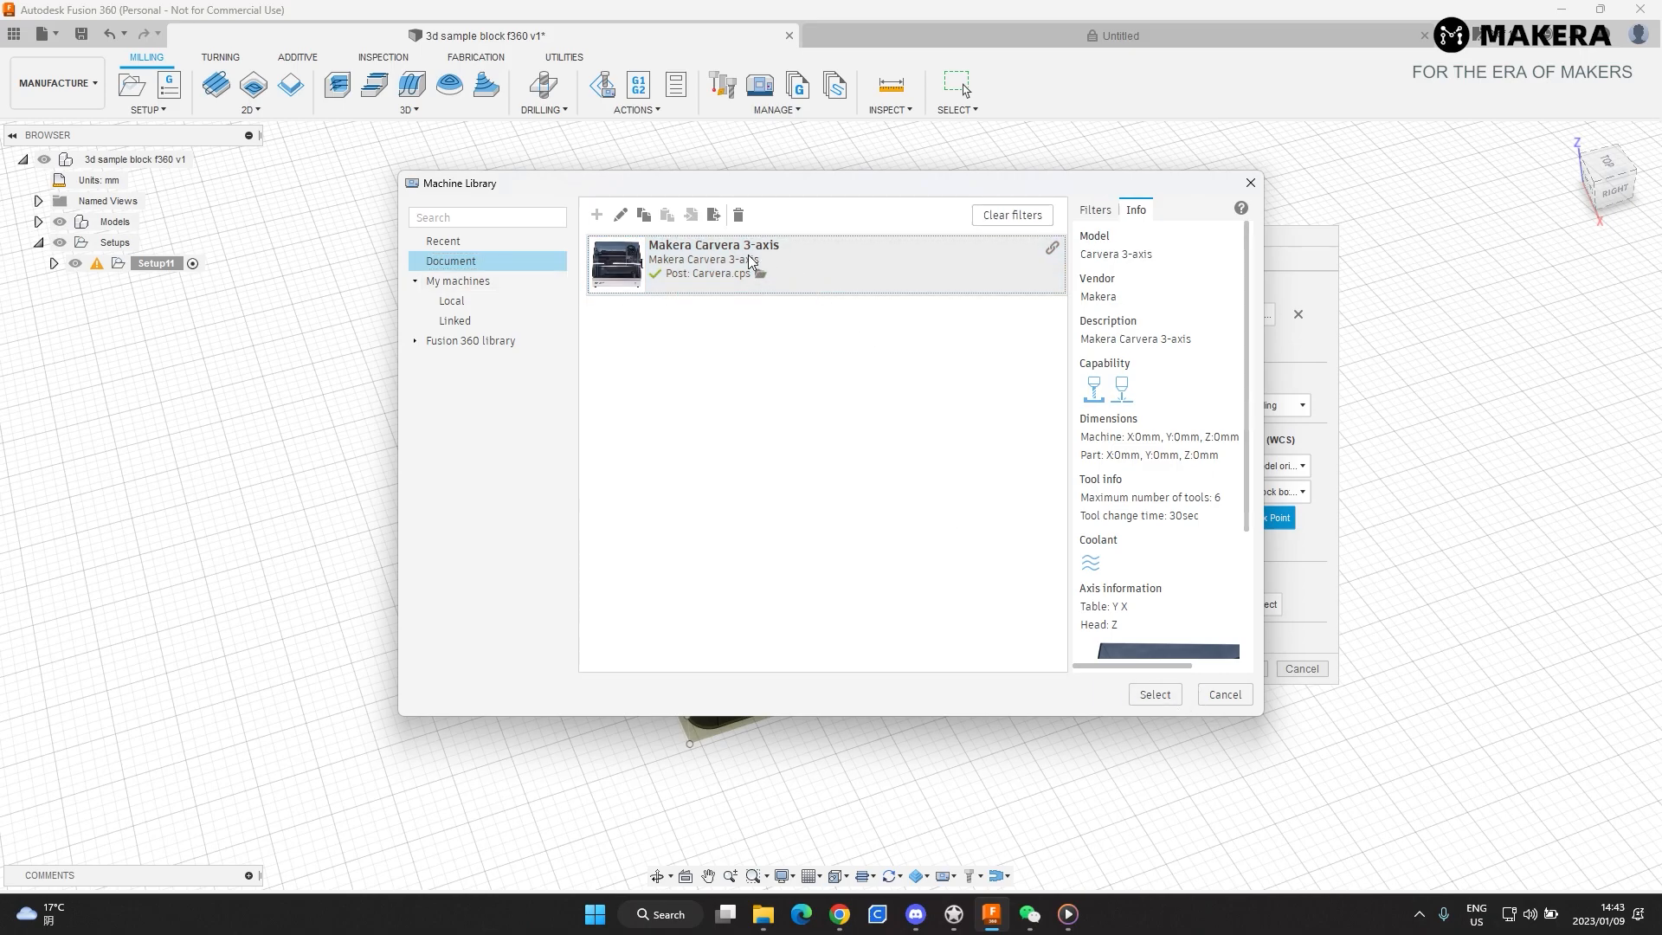
pyautogui.click(1155, 695)
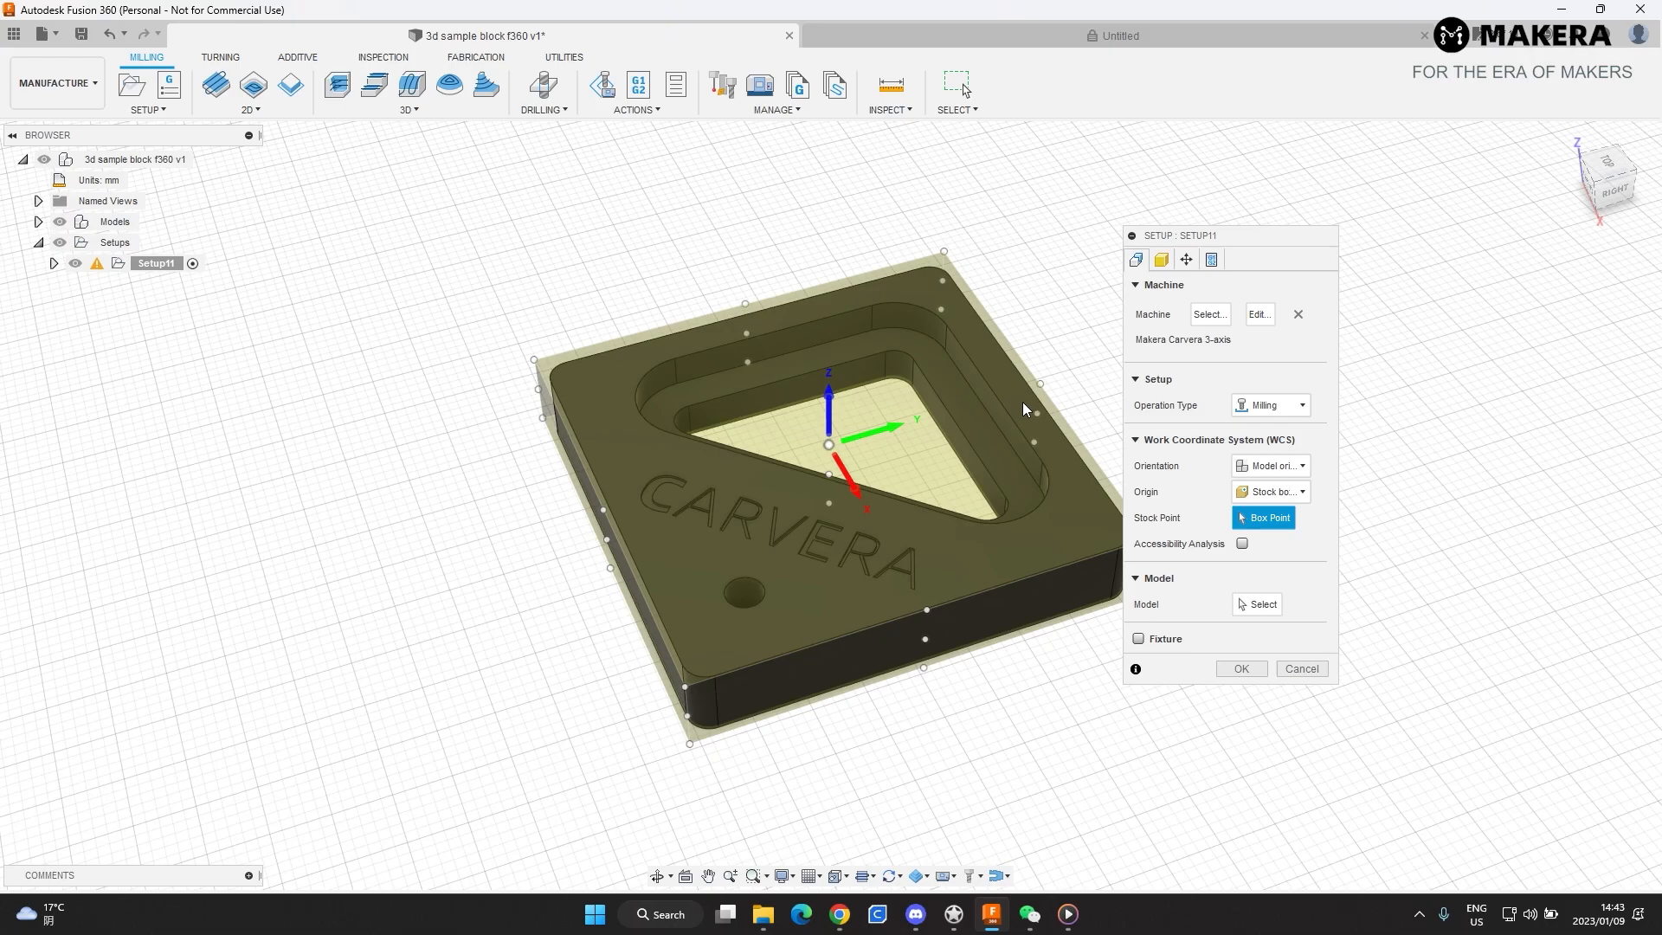
# - Place the work coordinate origin on the stock's top corner at minimum X and minimum Y
pyautogui.keyDown('shift'); pyautogui.moveTo(776, 422); pyautogui.dragTo(880, 448, button='middle'); pyautogui.keyUp('shift')
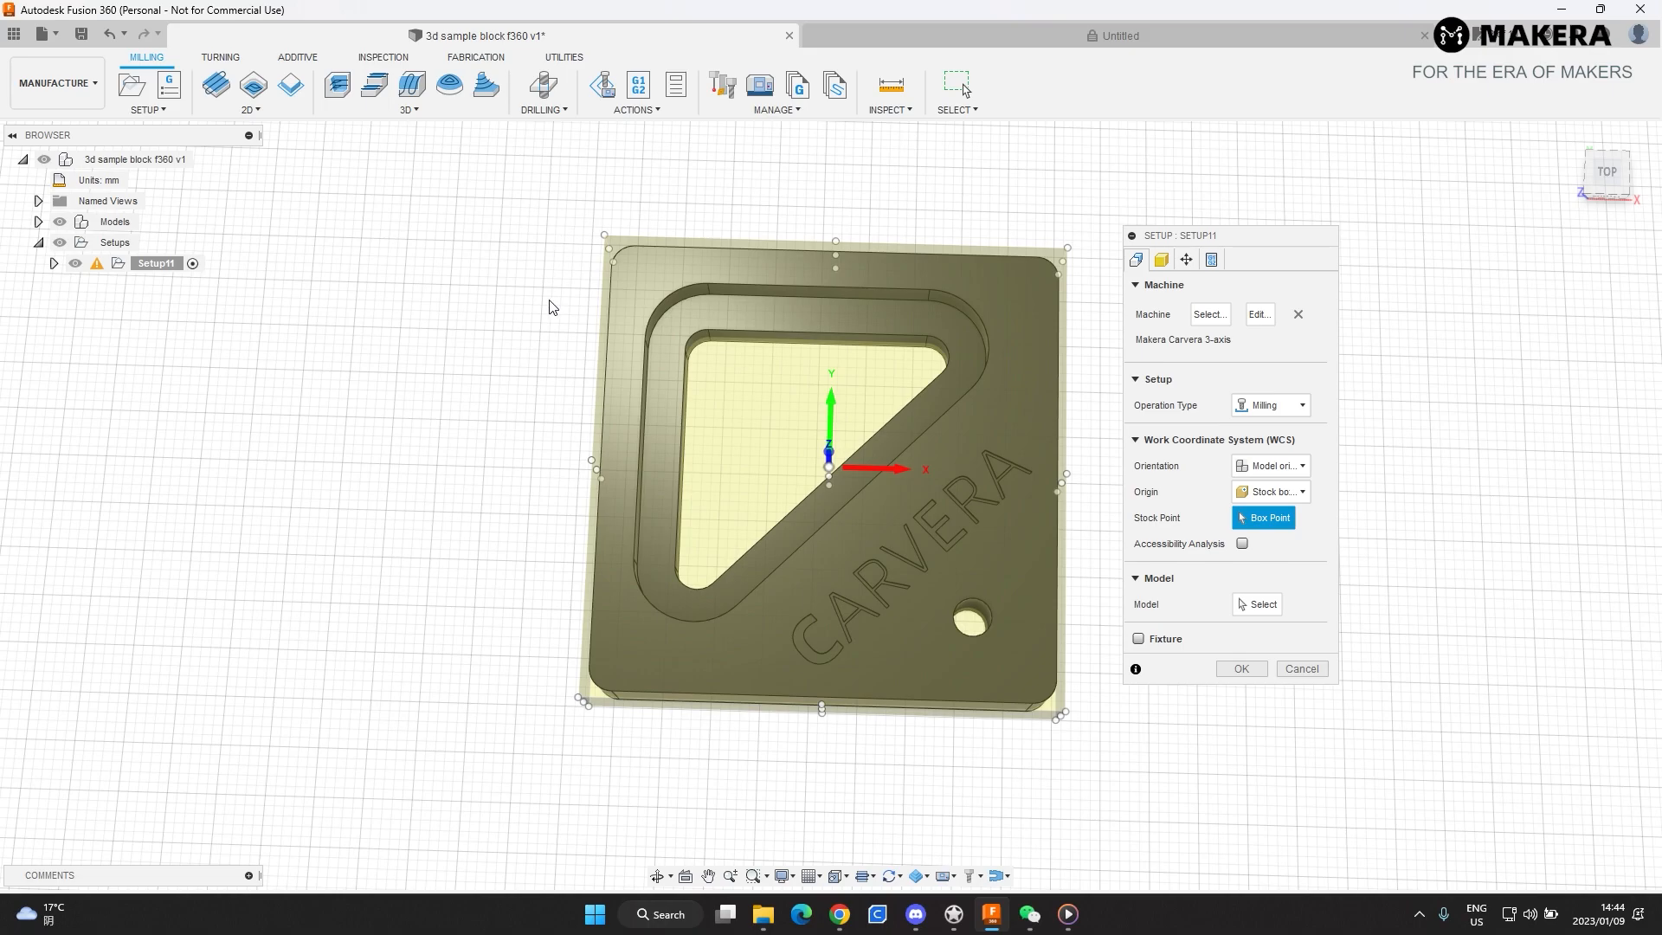
pyautogui.keyDown('shift'); pyautogui.moveTo(912, 564); pyautogui.dragTo(465, 497, button='middle'); pyautogui.keyUp('shift')
pyautogui.click(456, 496)
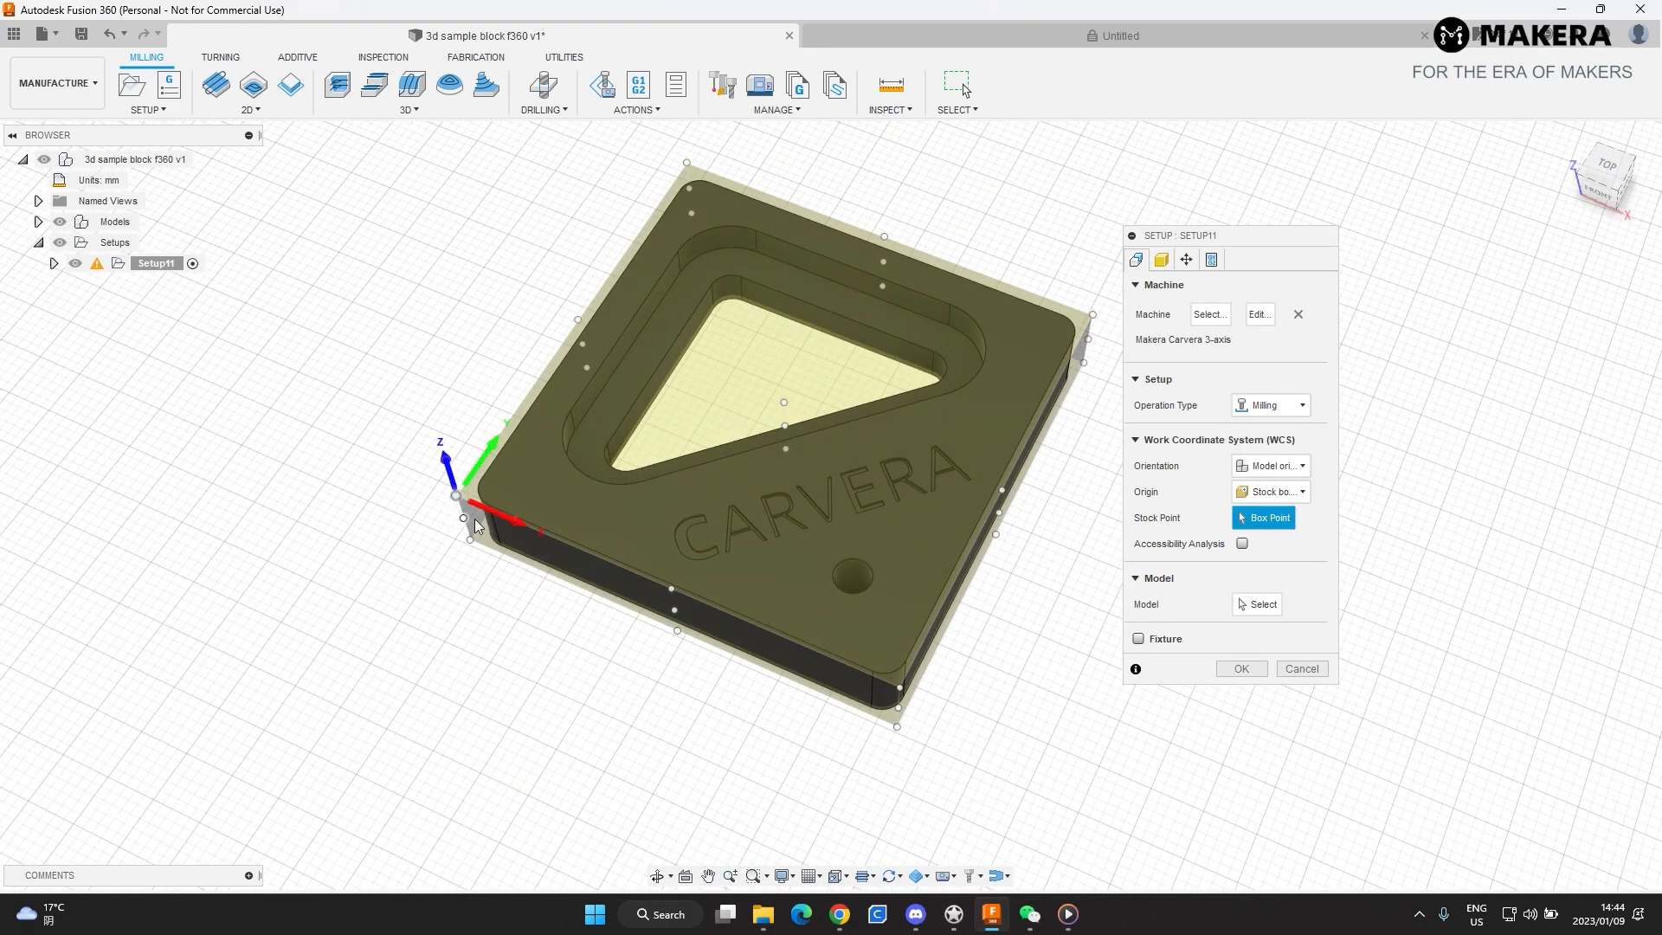
# - Assign the 3d sample block as the setup's model and accept the setup
pyautogui.keyDown('shift'); pyautogui.moveTo(684, 456); pyautogui.dragTo(524, 409, button='middle'); pyautogui.keyUp('shift')
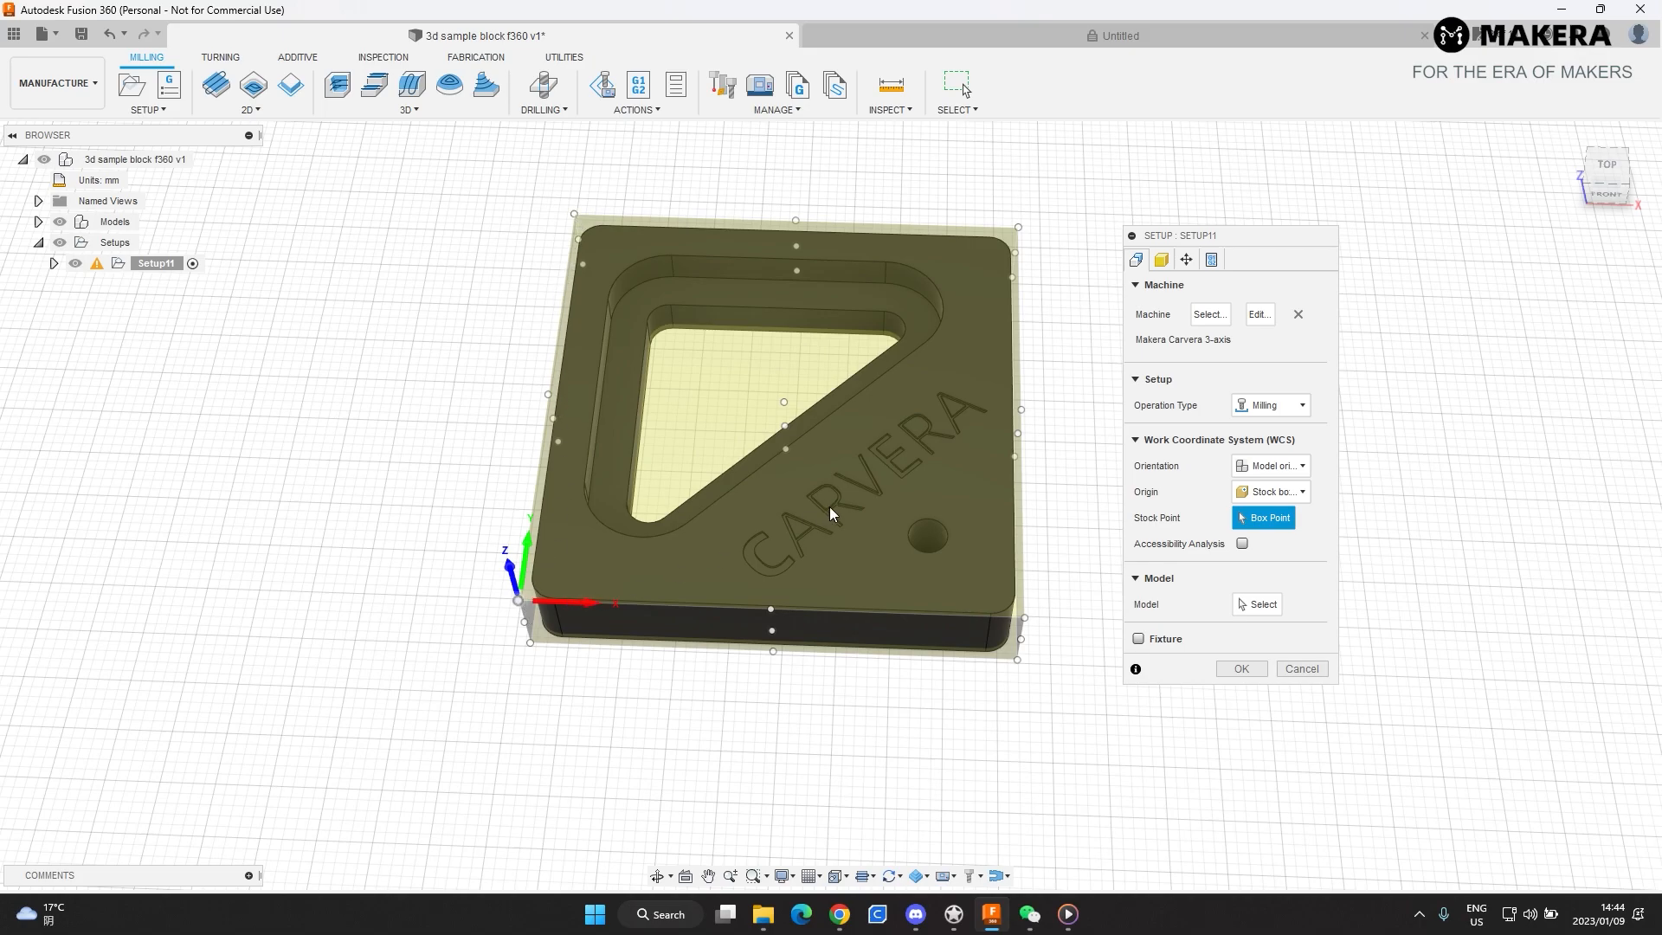
pyautogui.moveTo(698, 504); pyautogui.dragTo(814, 489, button='middle')
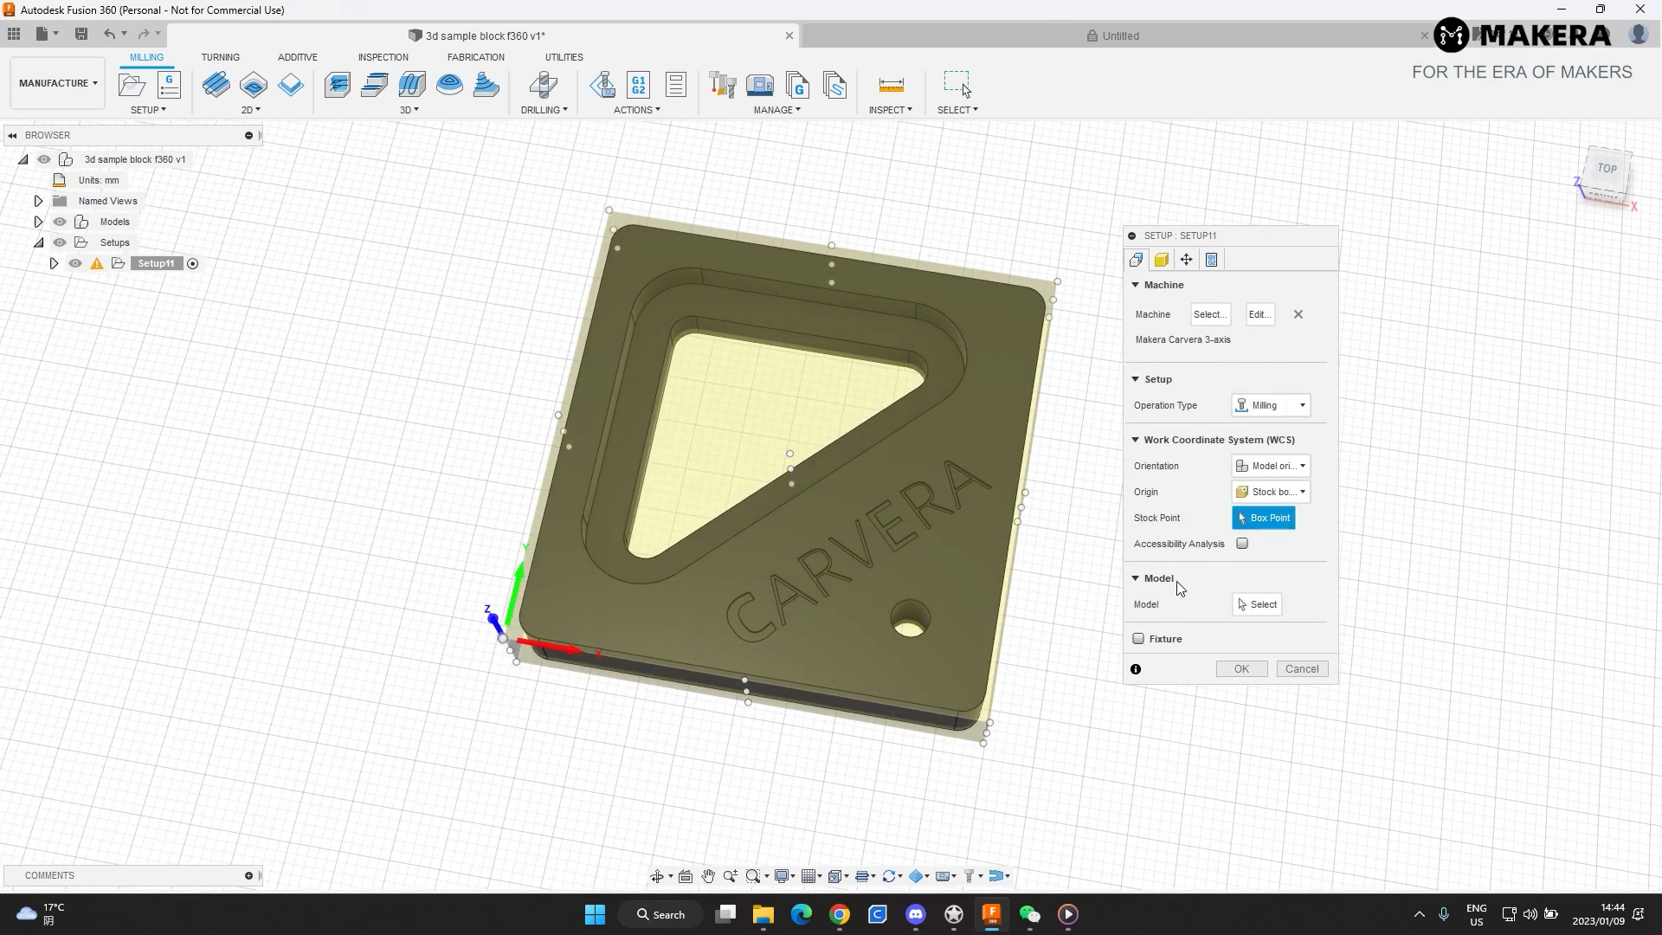
pyautogui.click(1262, 605)
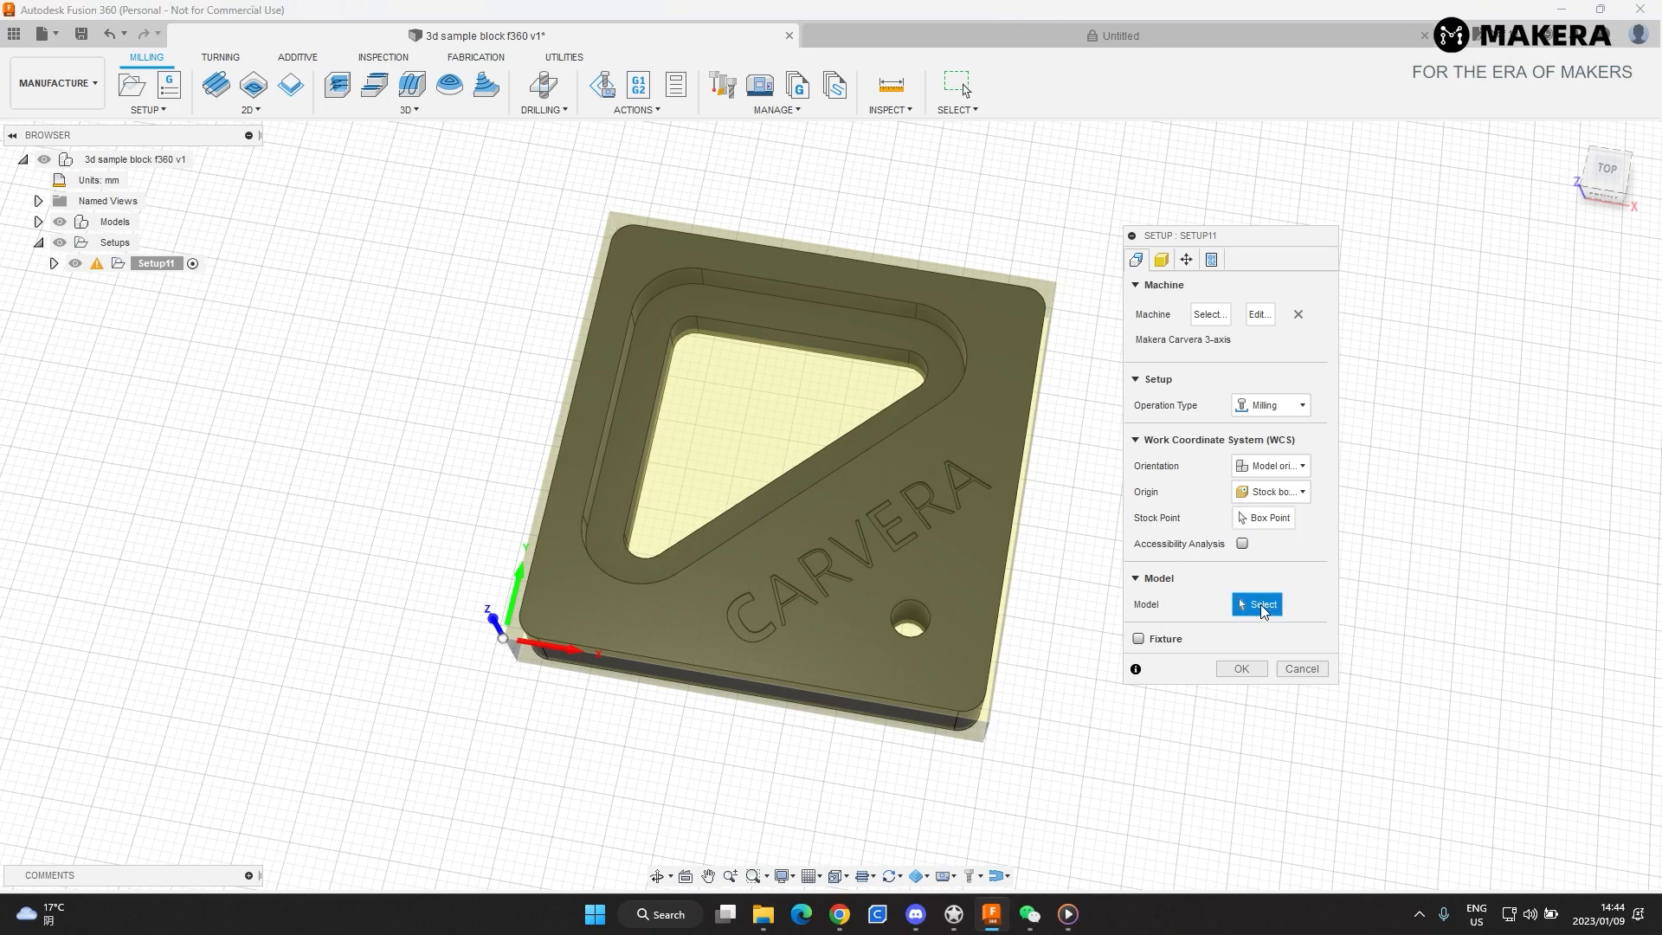
pyautogui.click(156, 265)
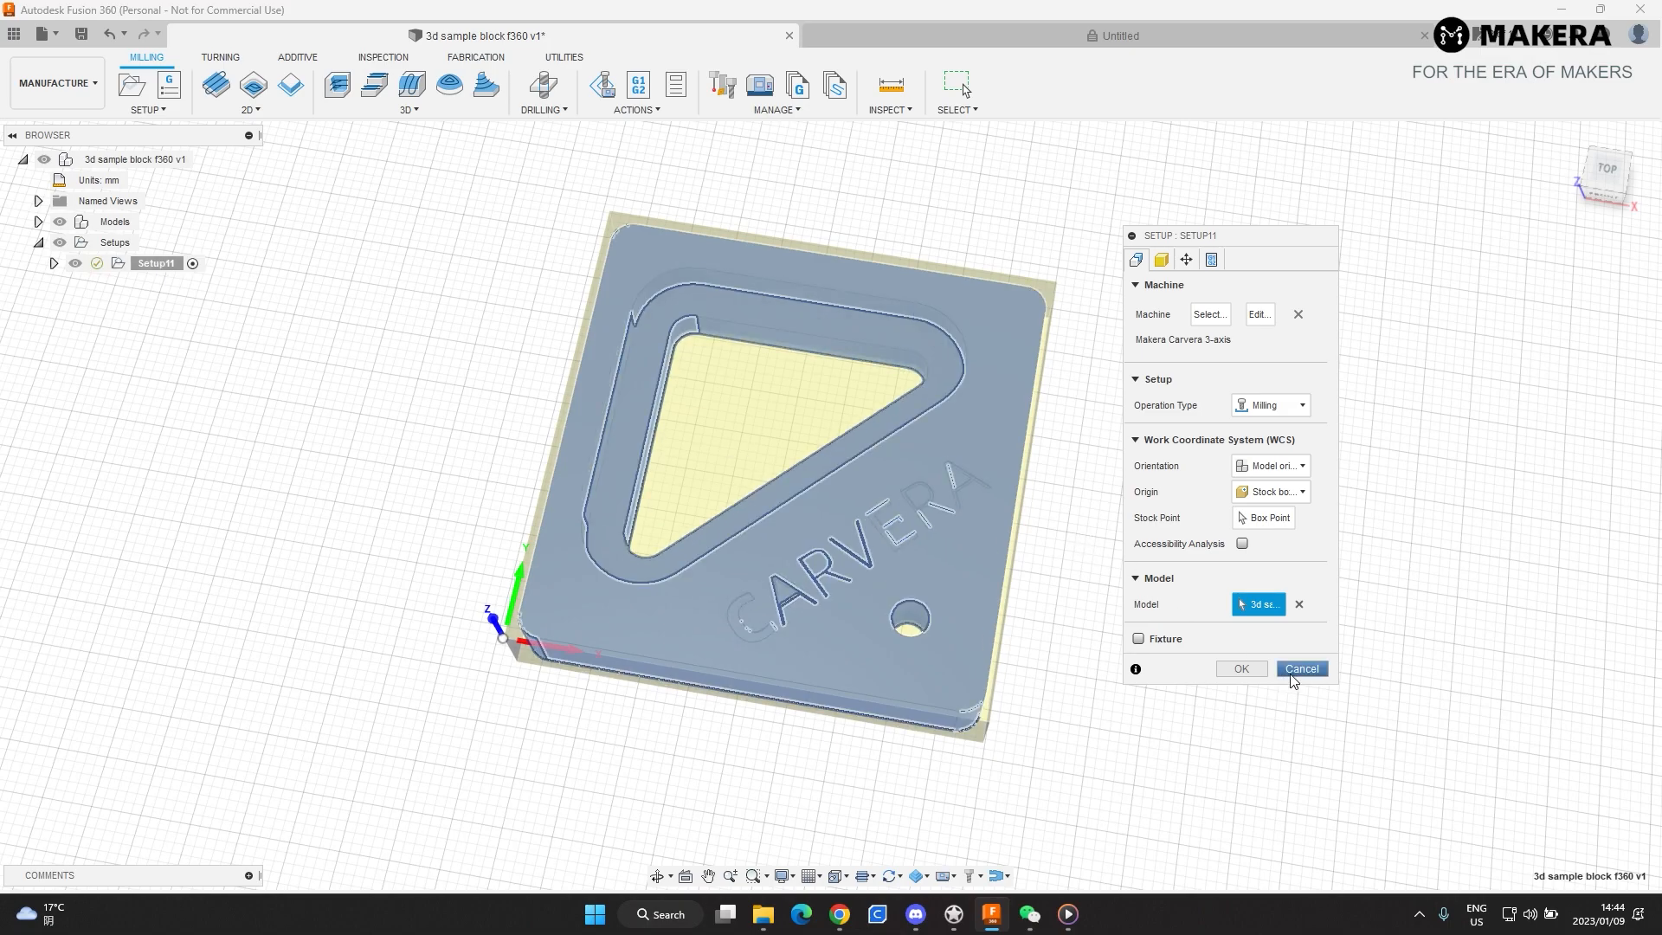
pyautogui.click(1239, 669)
pyautogui.click(1243, 668)
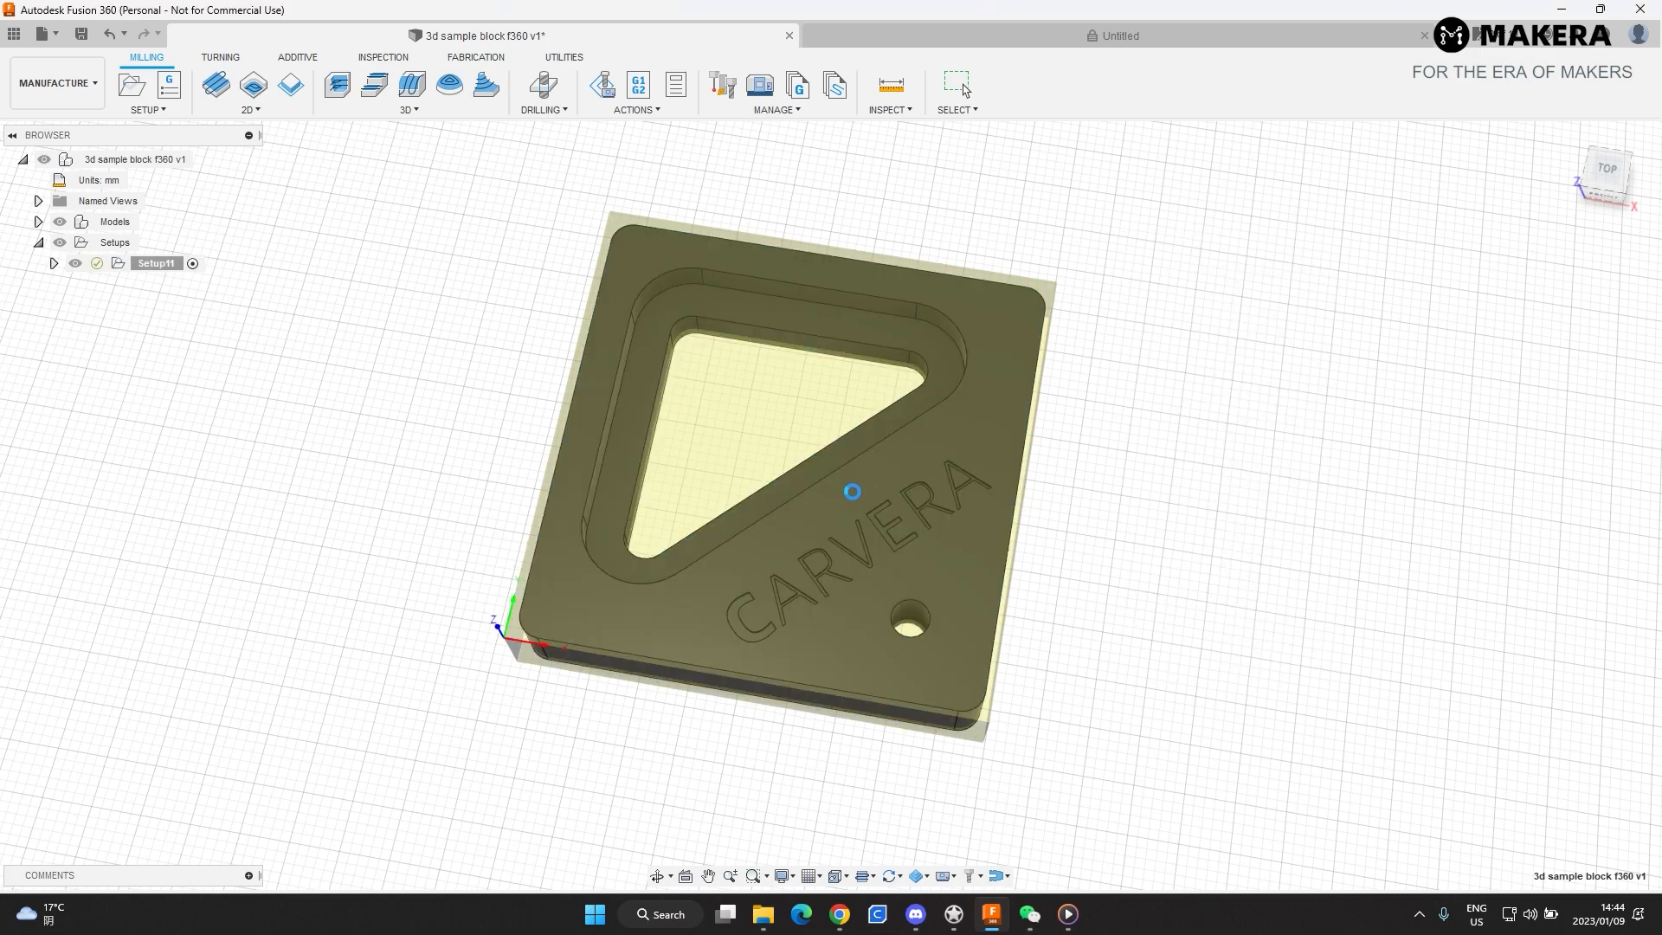
# - Reopen the new setup for editing and set its stock top offset to 0
pyautogui.keyDown('shift'); pyautogui.moveTo(838, 491); pyautogui.dragTo(801, 482, button='middle'); pyautogui.keyUp('shift')
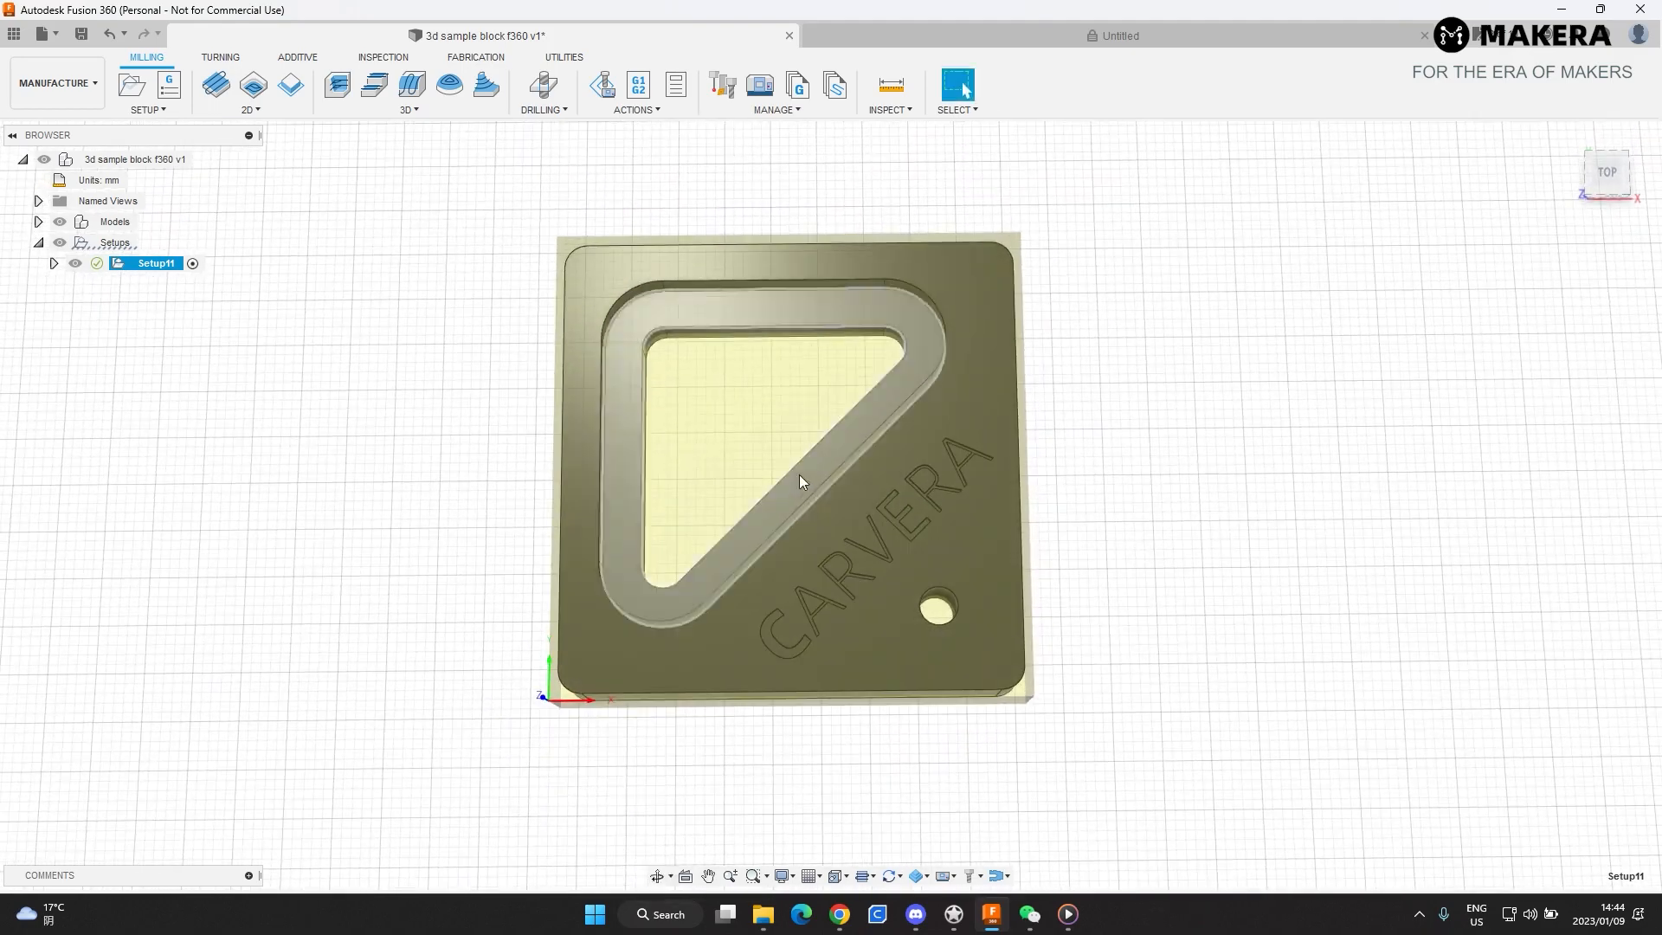
pyautogui.rightClick(156, 263)
pyautogui.click(199, 281)
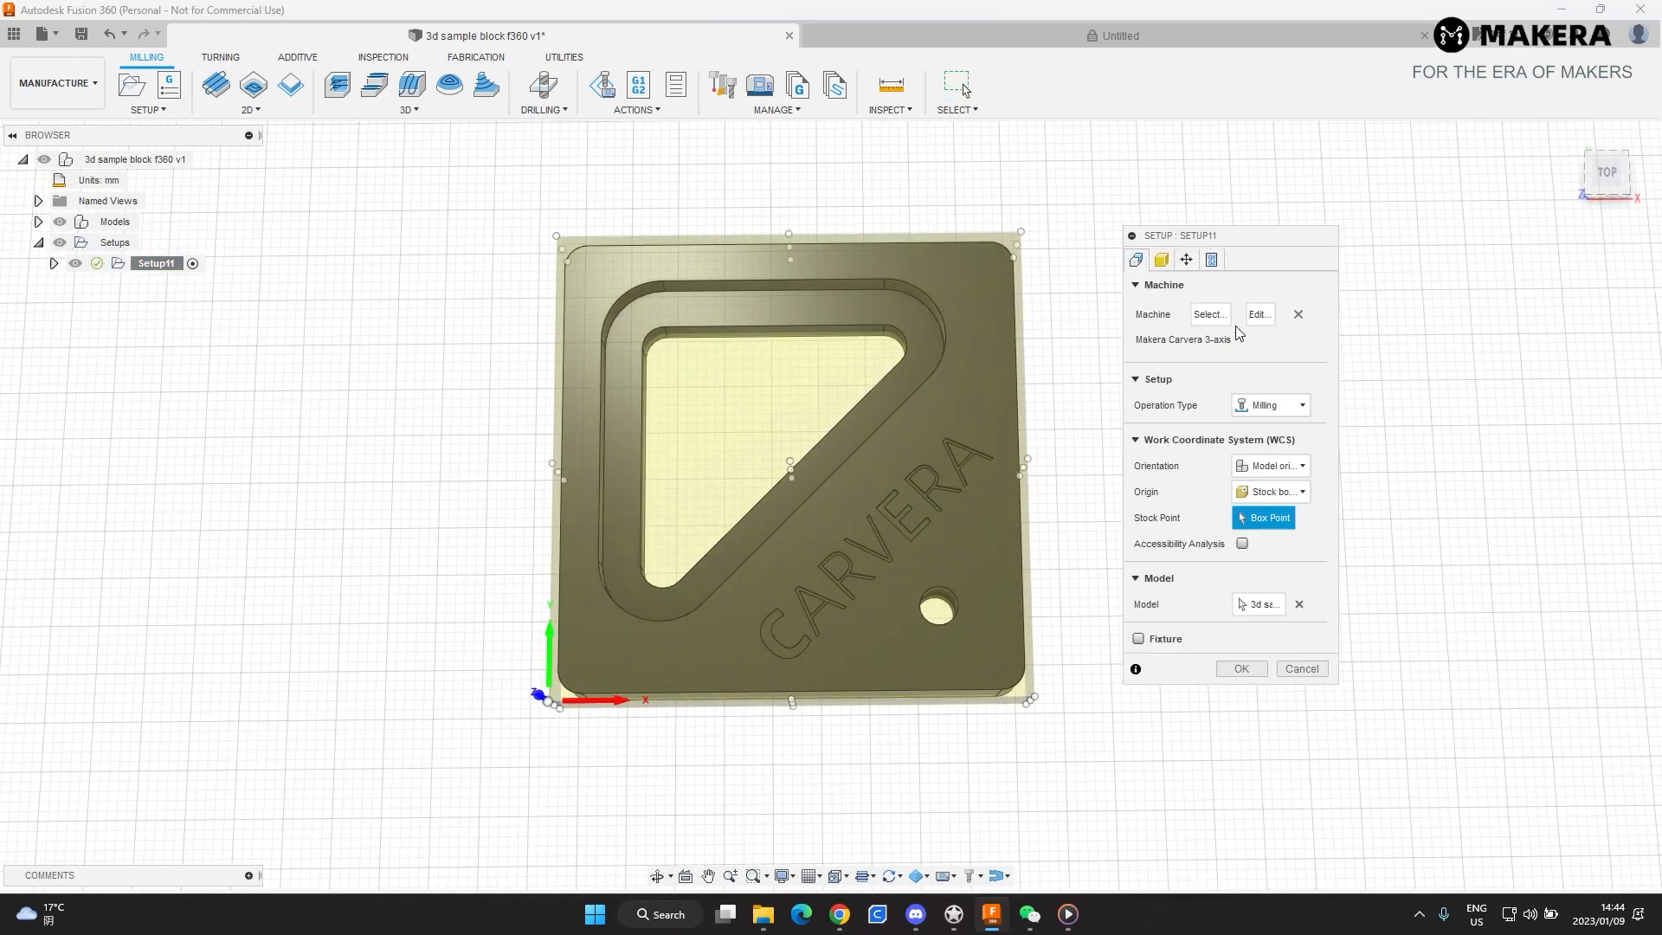
pyautogui.click(1162, 260)
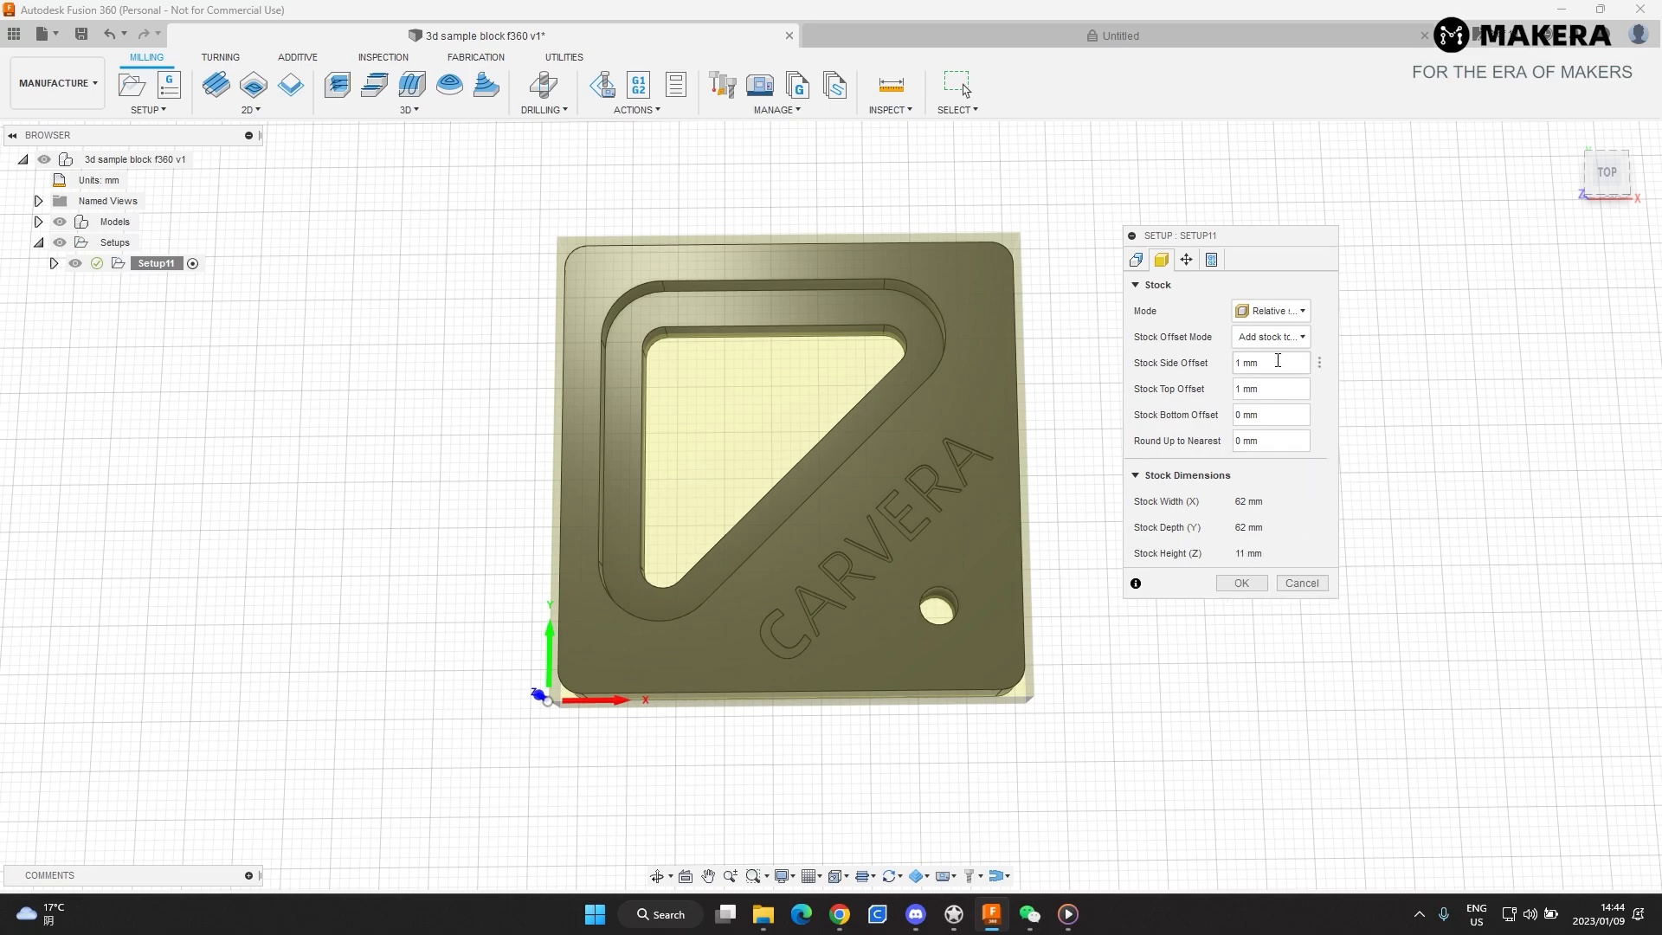
pyautogui.doubleClick(1248, 389)
pyautogui.moveTo(1248, 389); pyautogui.dragTo(1221, 399)
pyautogui.write('0')
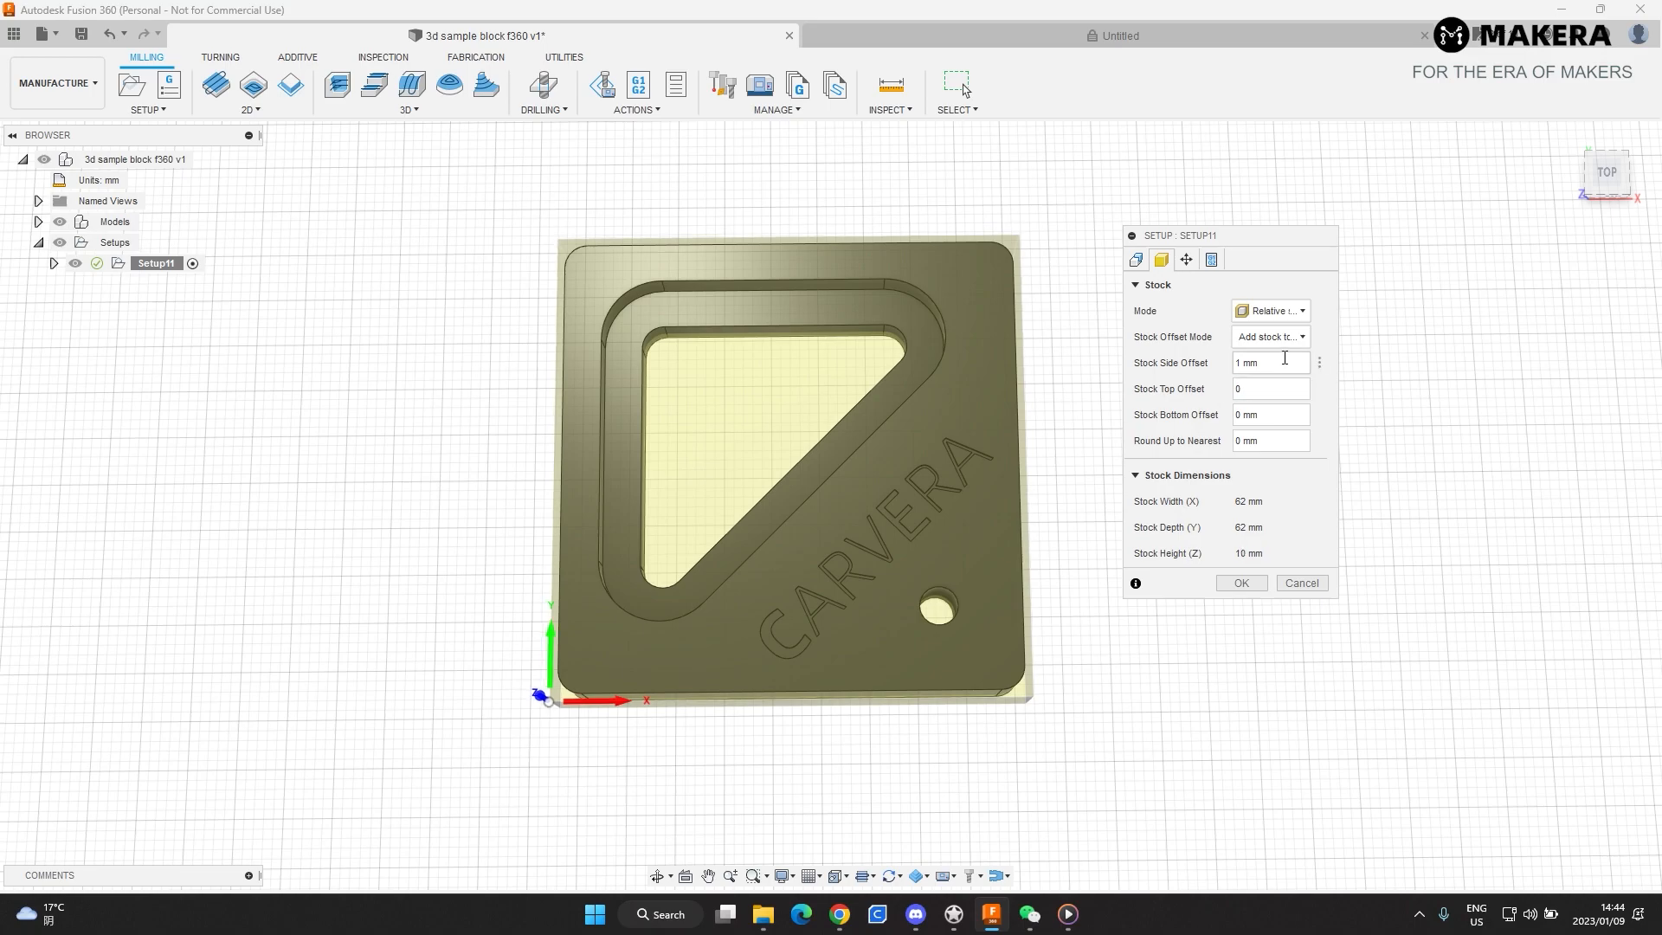
# - Set the stock side offset to 10 mm
pyautogui.moveTo(1280, 363); pyautogui.dragTo(1189, 368)
pyautogui.click(1275, 366)
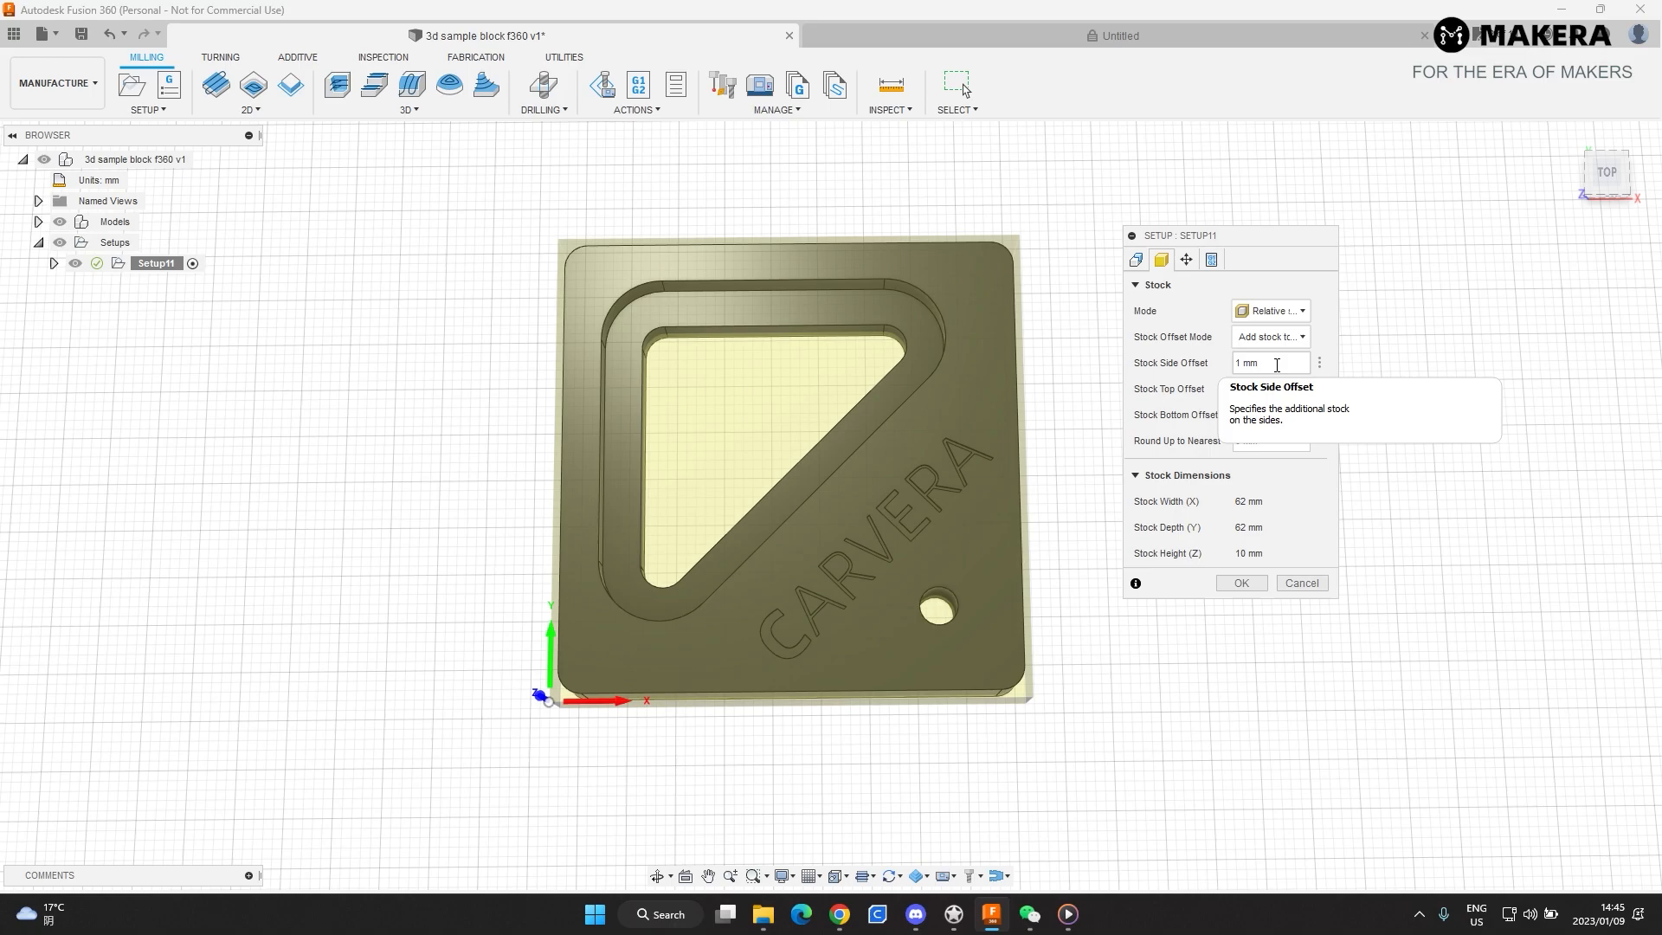
pyautogui.press('Tab')
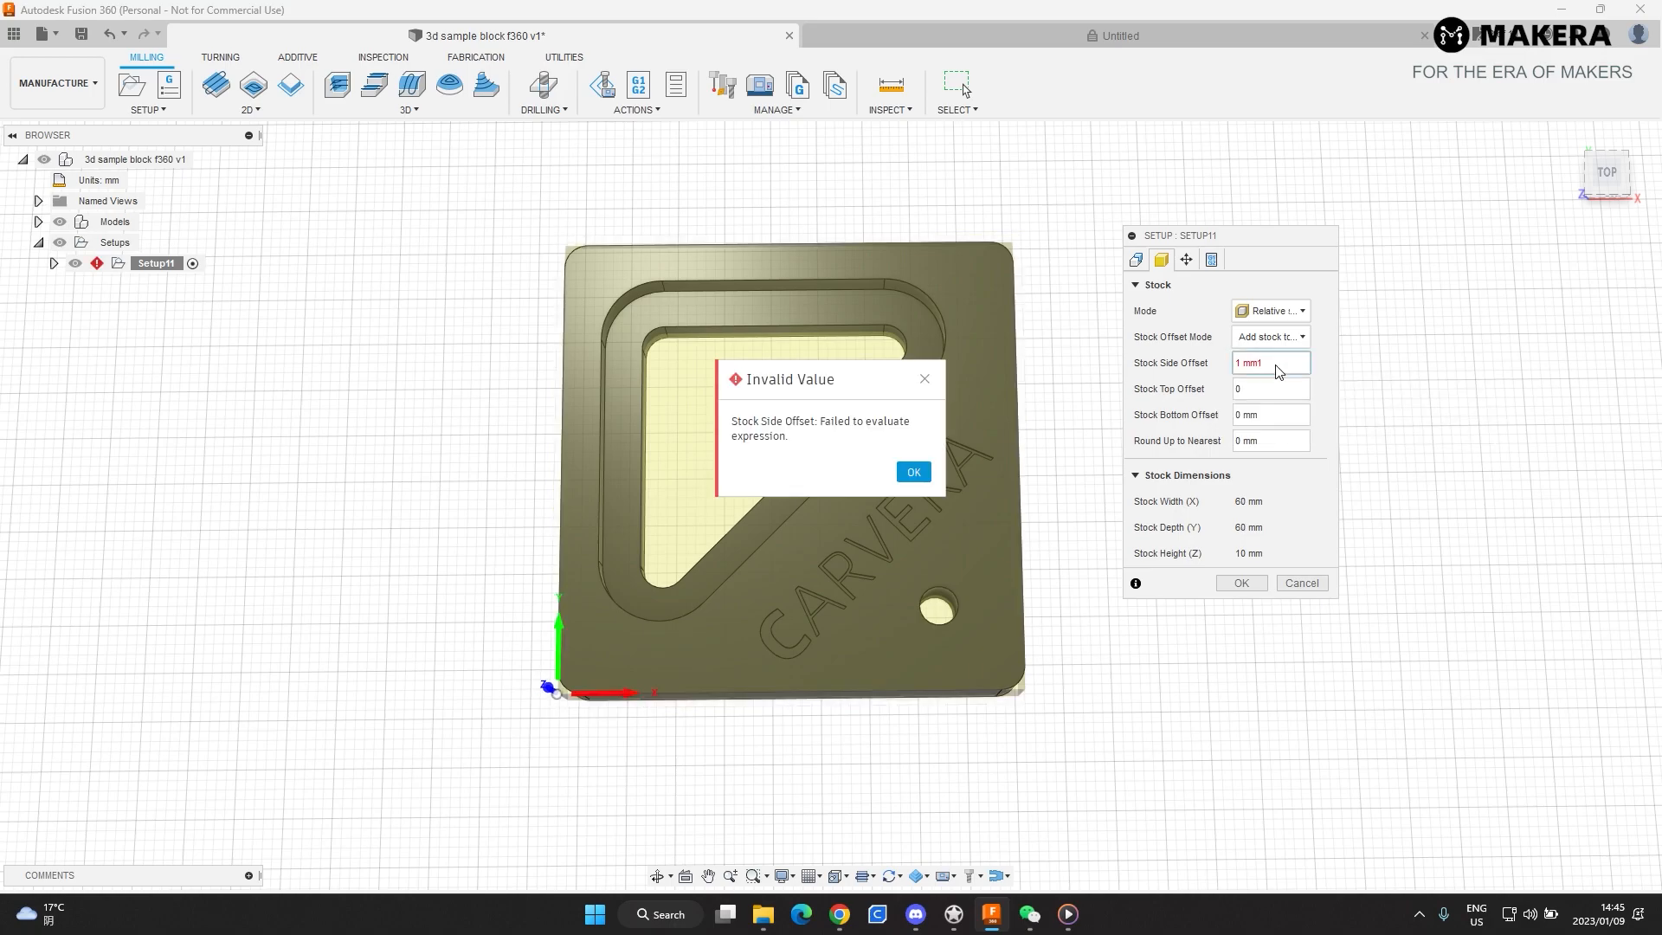
pyautogui.click(914, 472)
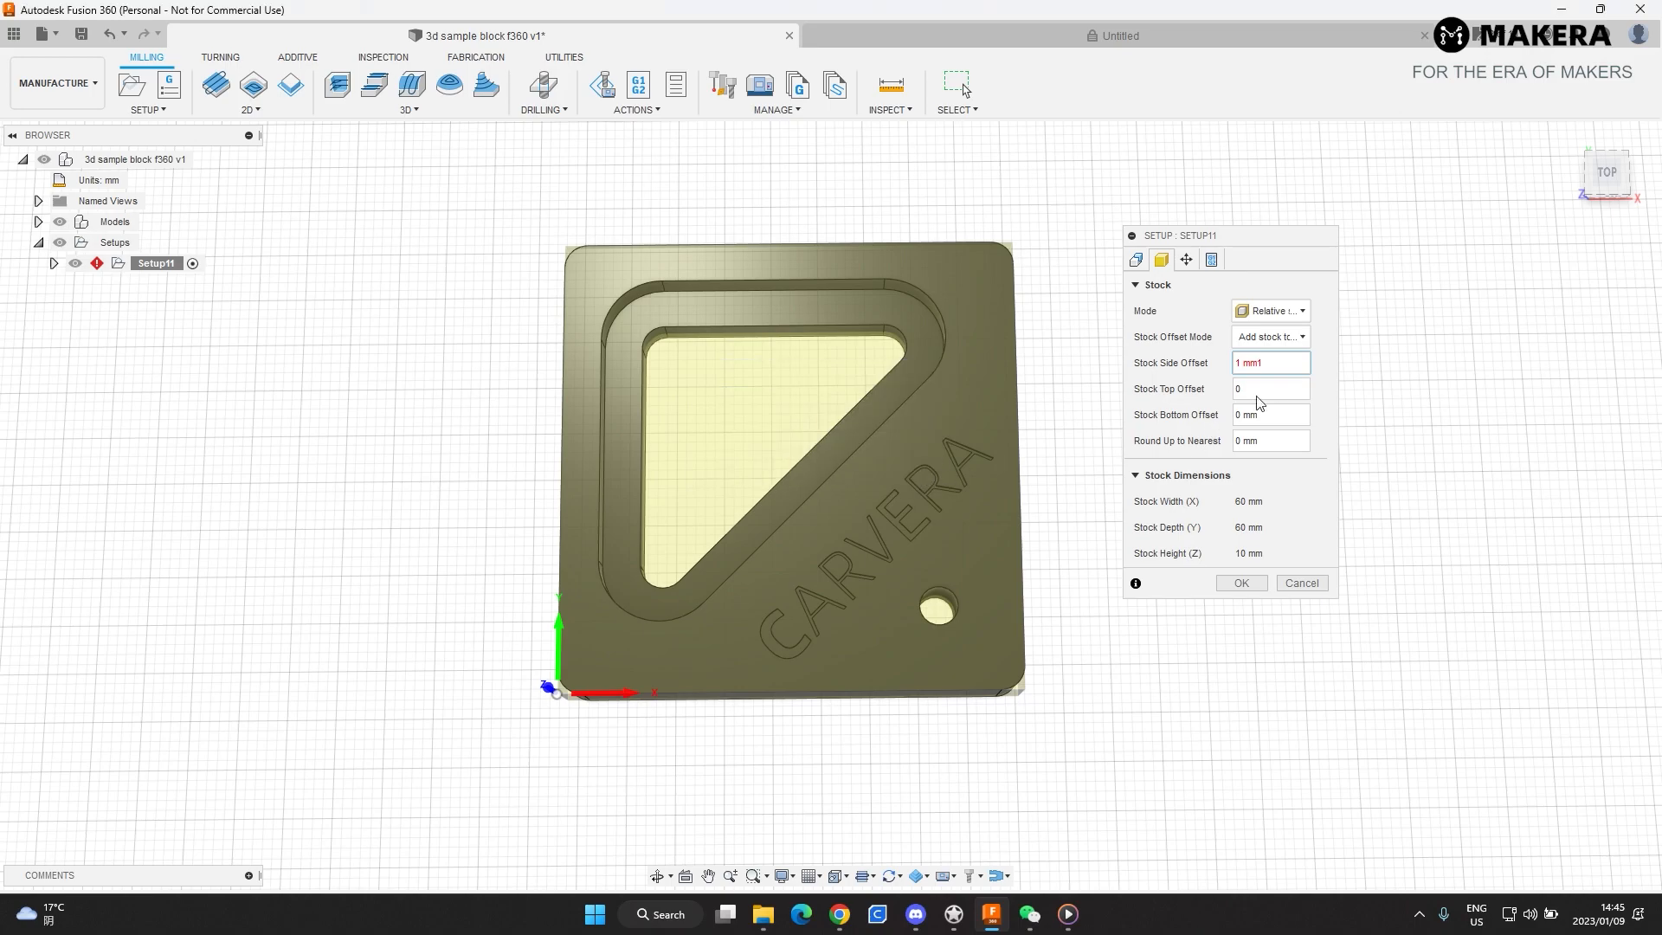
pyautogui.moveTo(1224, 363); pyautogui.dragTo(1198, 365)
pyautogui.press('BackSpace')
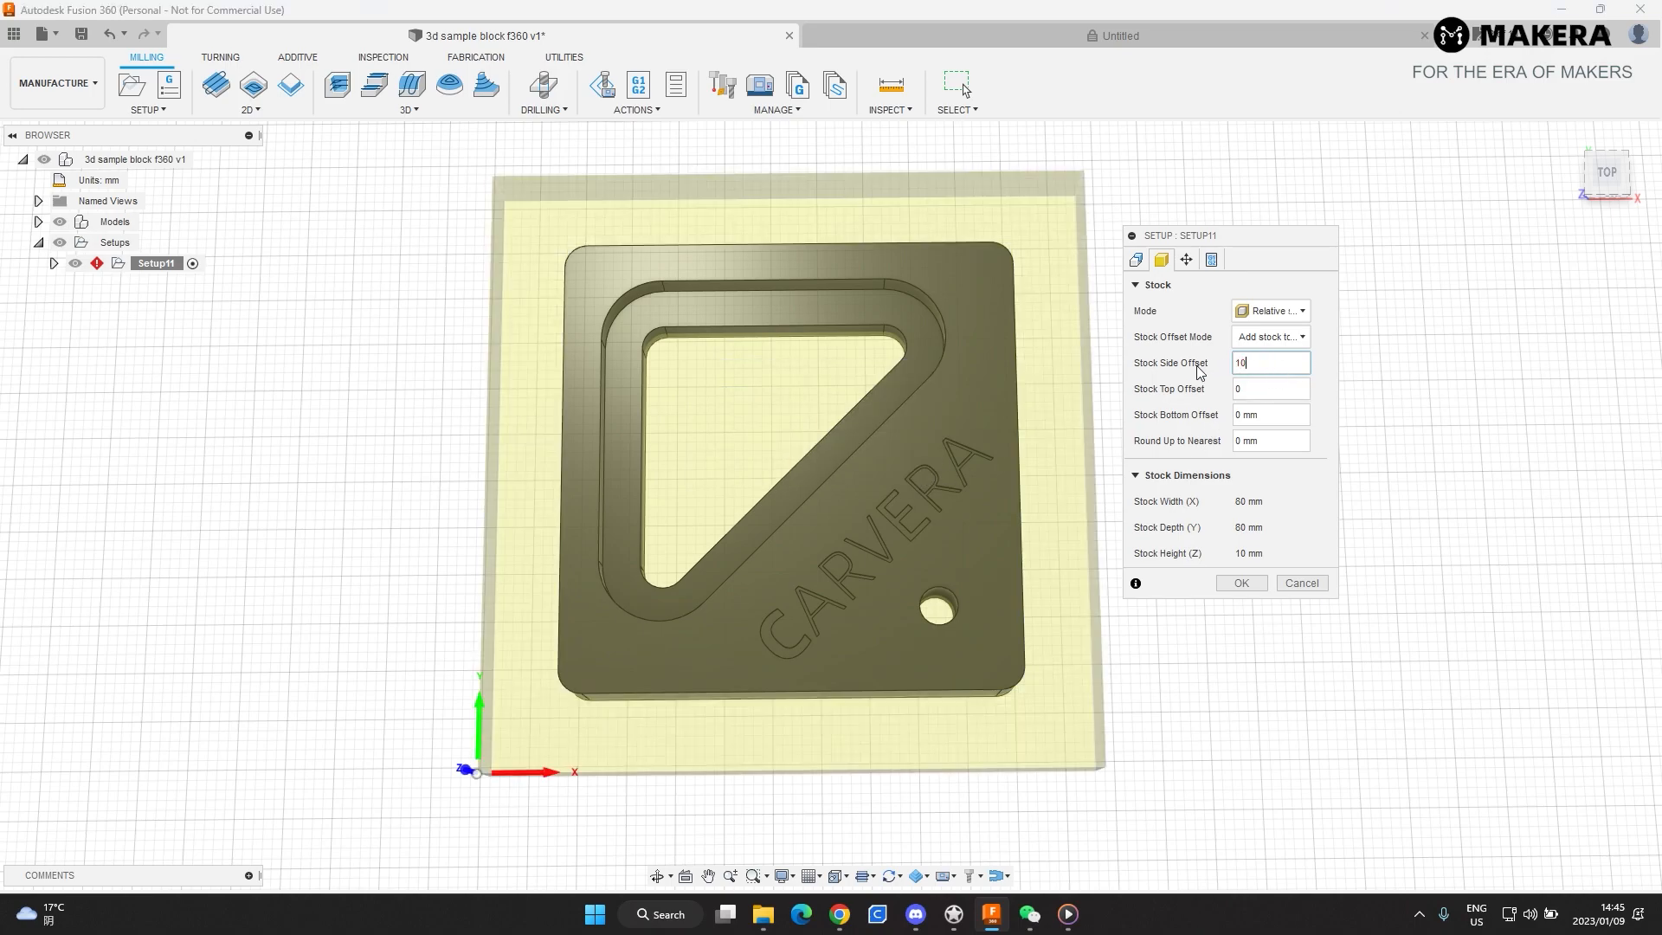
pyautogui.write('mm')
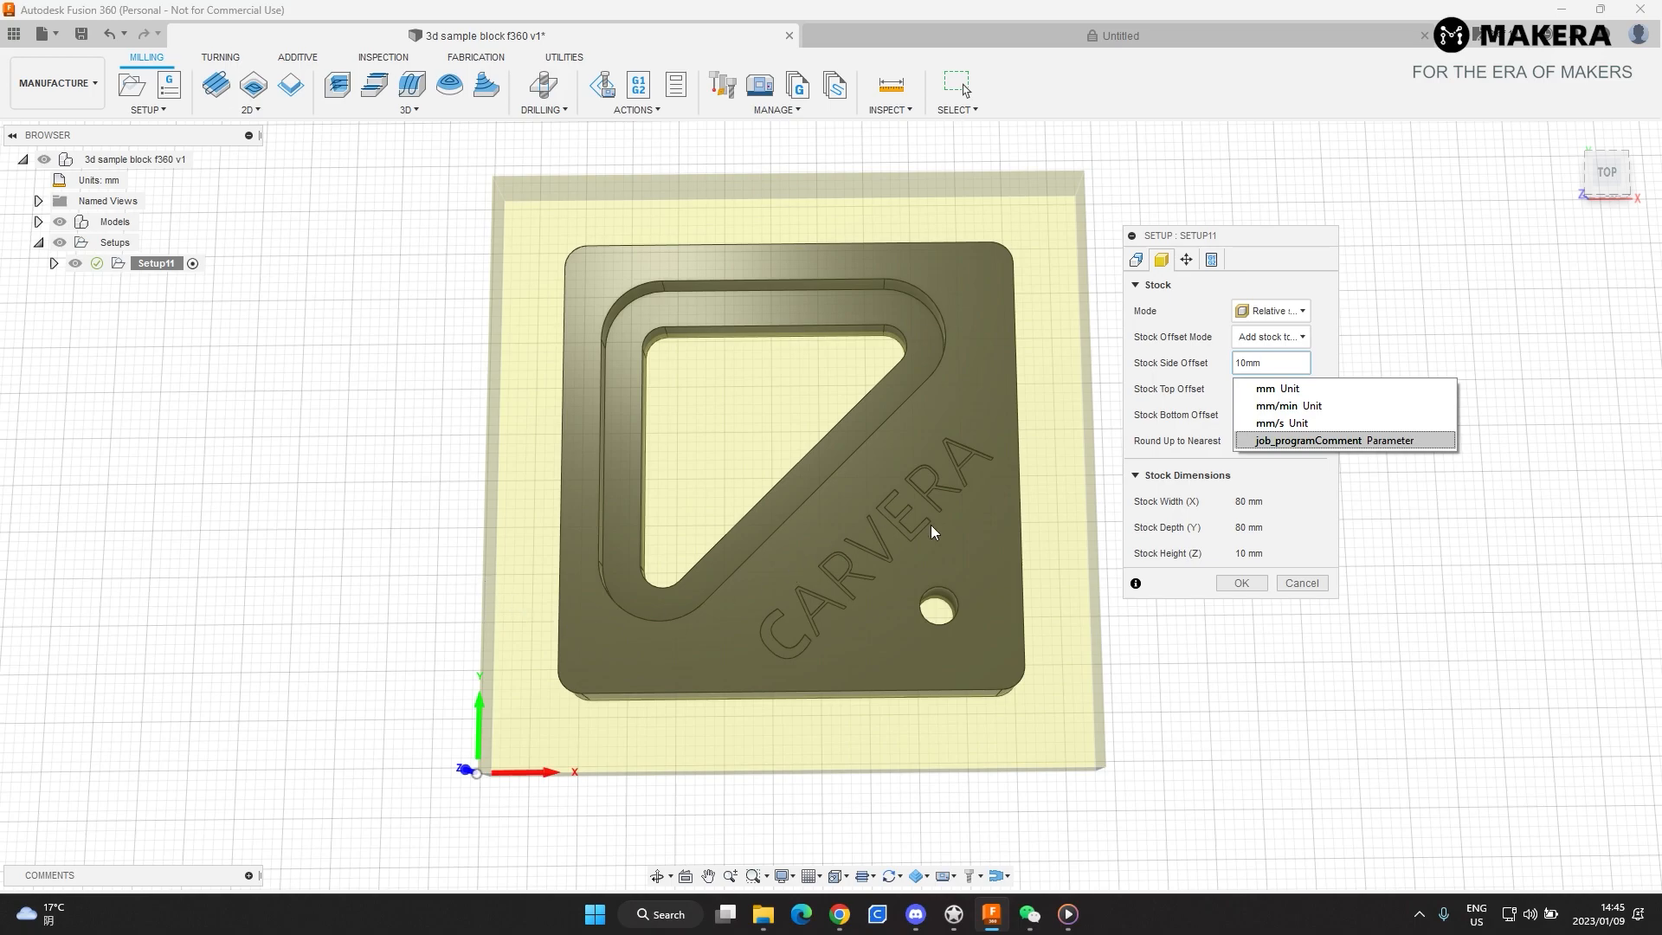
pyautogui.click(1282, 368)
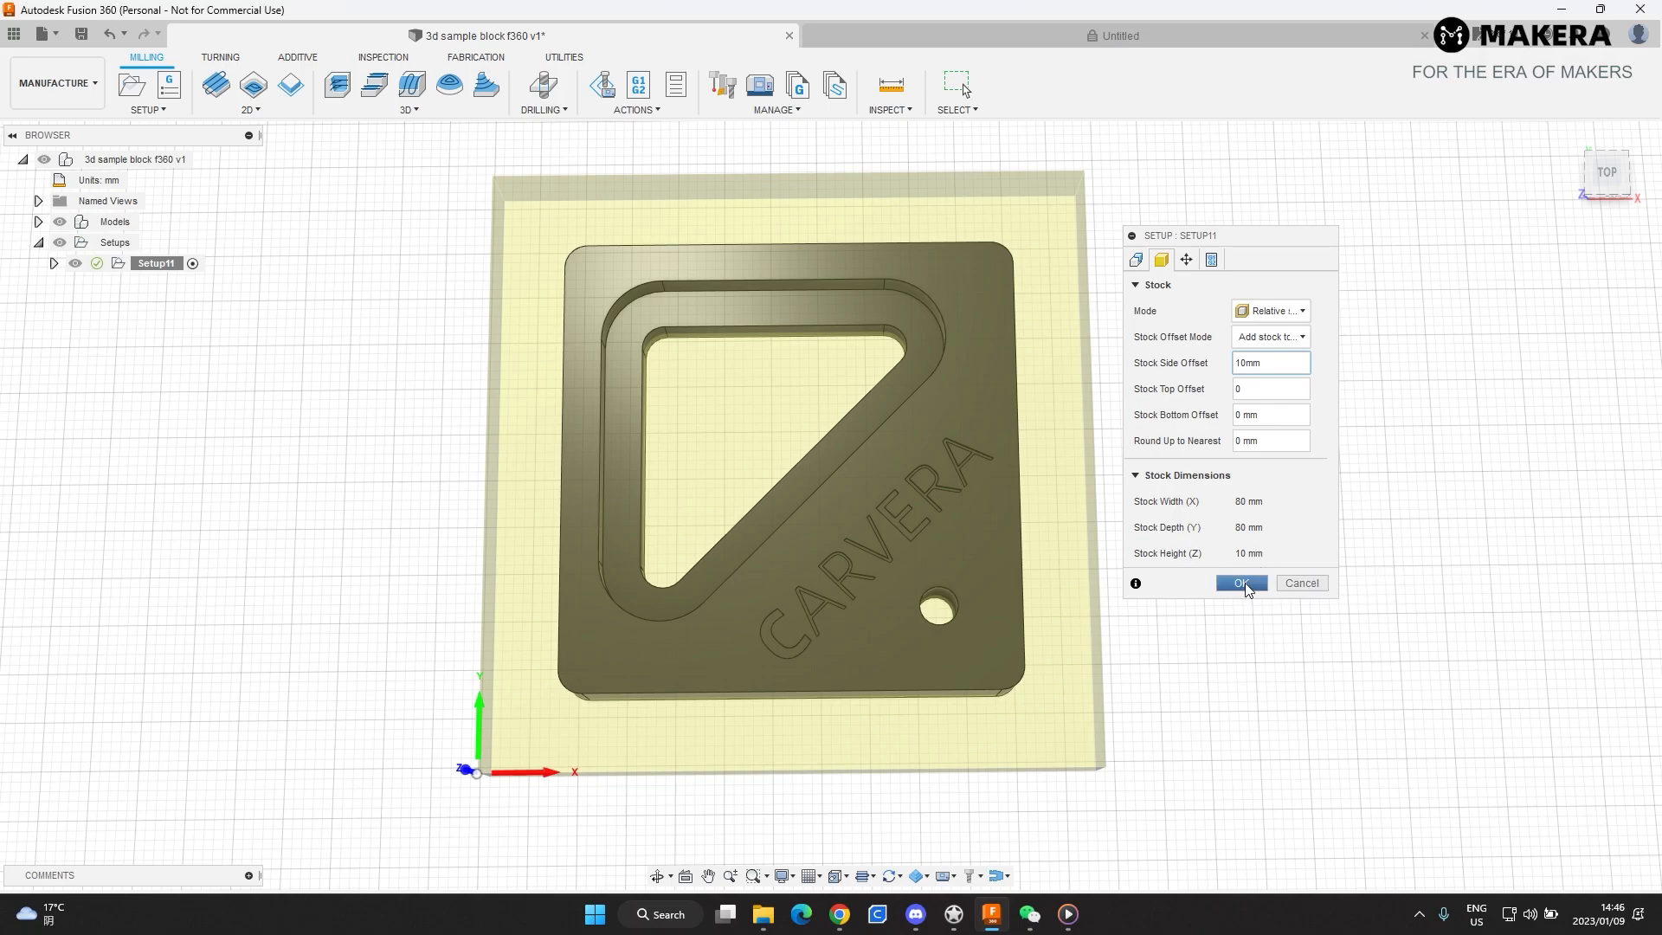
# - Review the part position settings, name the setup's program test1, and accept the edited setup
pyautogui.click(1186, 261)
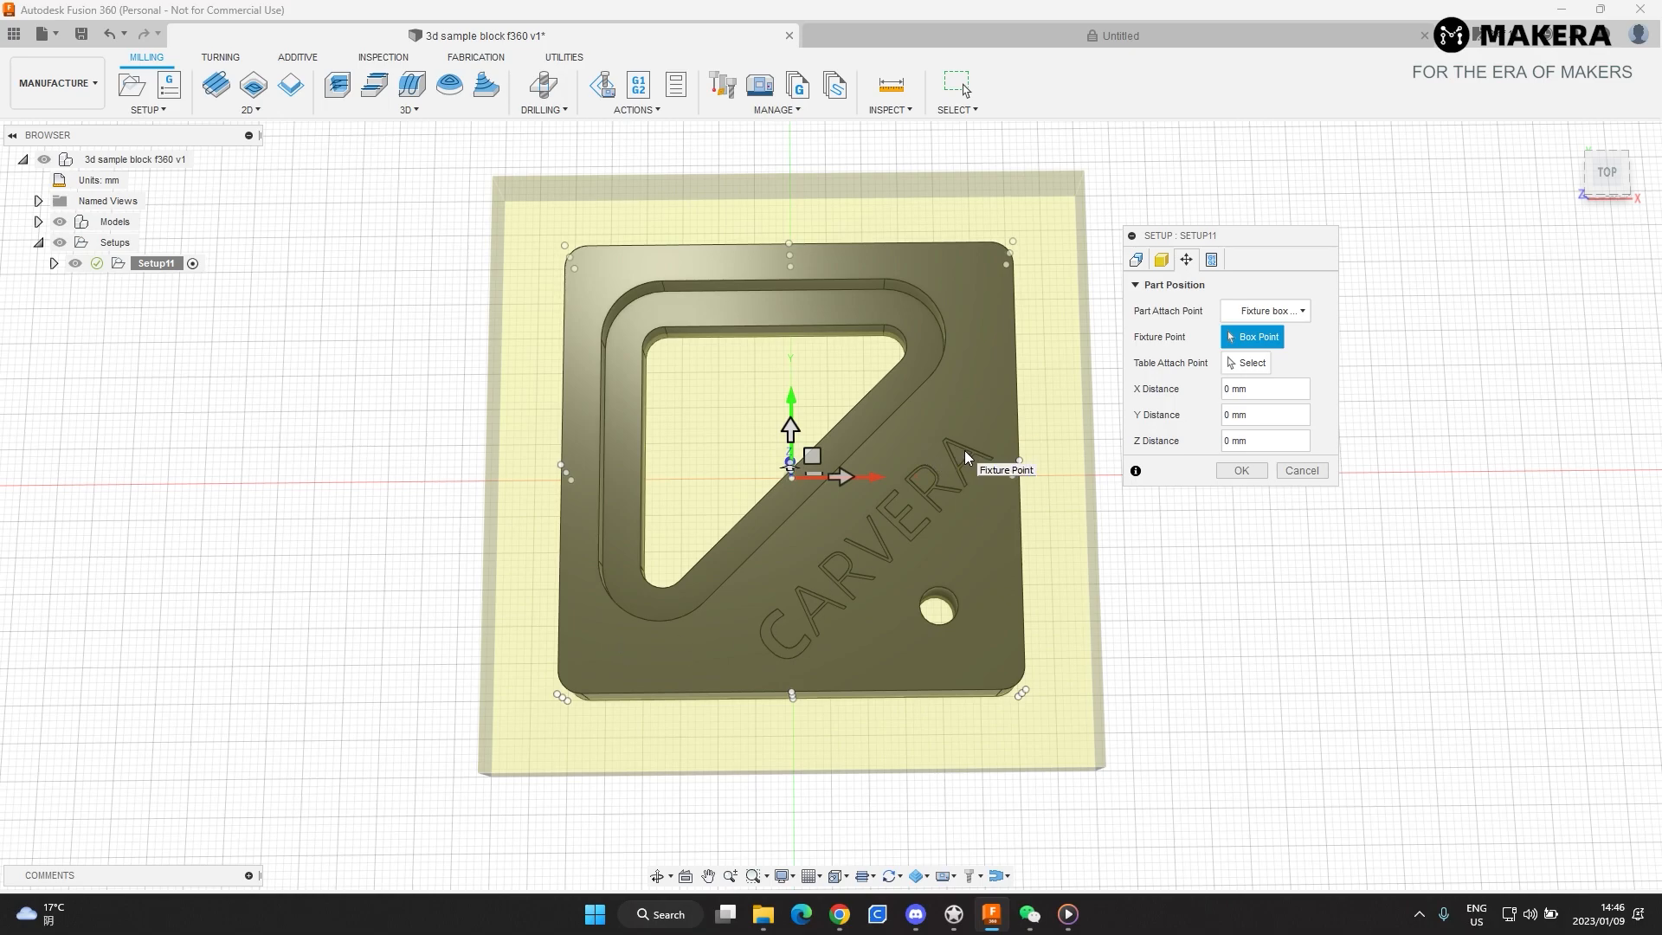
pyautogui.click(1252, 388)
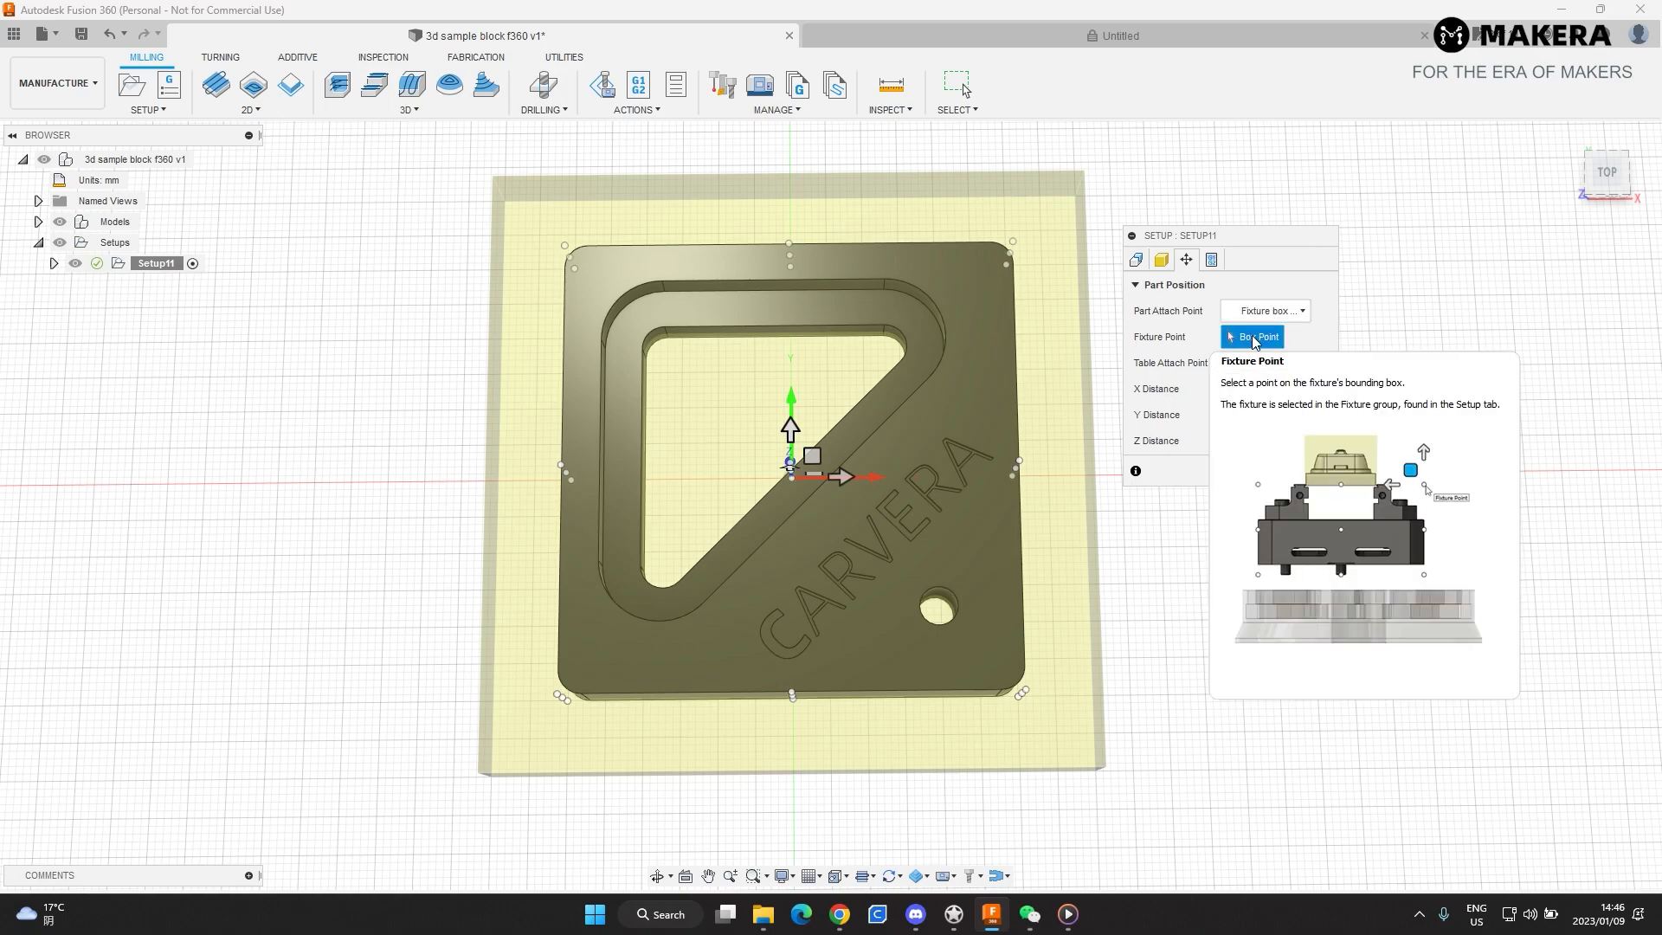
pyautogui.click(1213, 261)
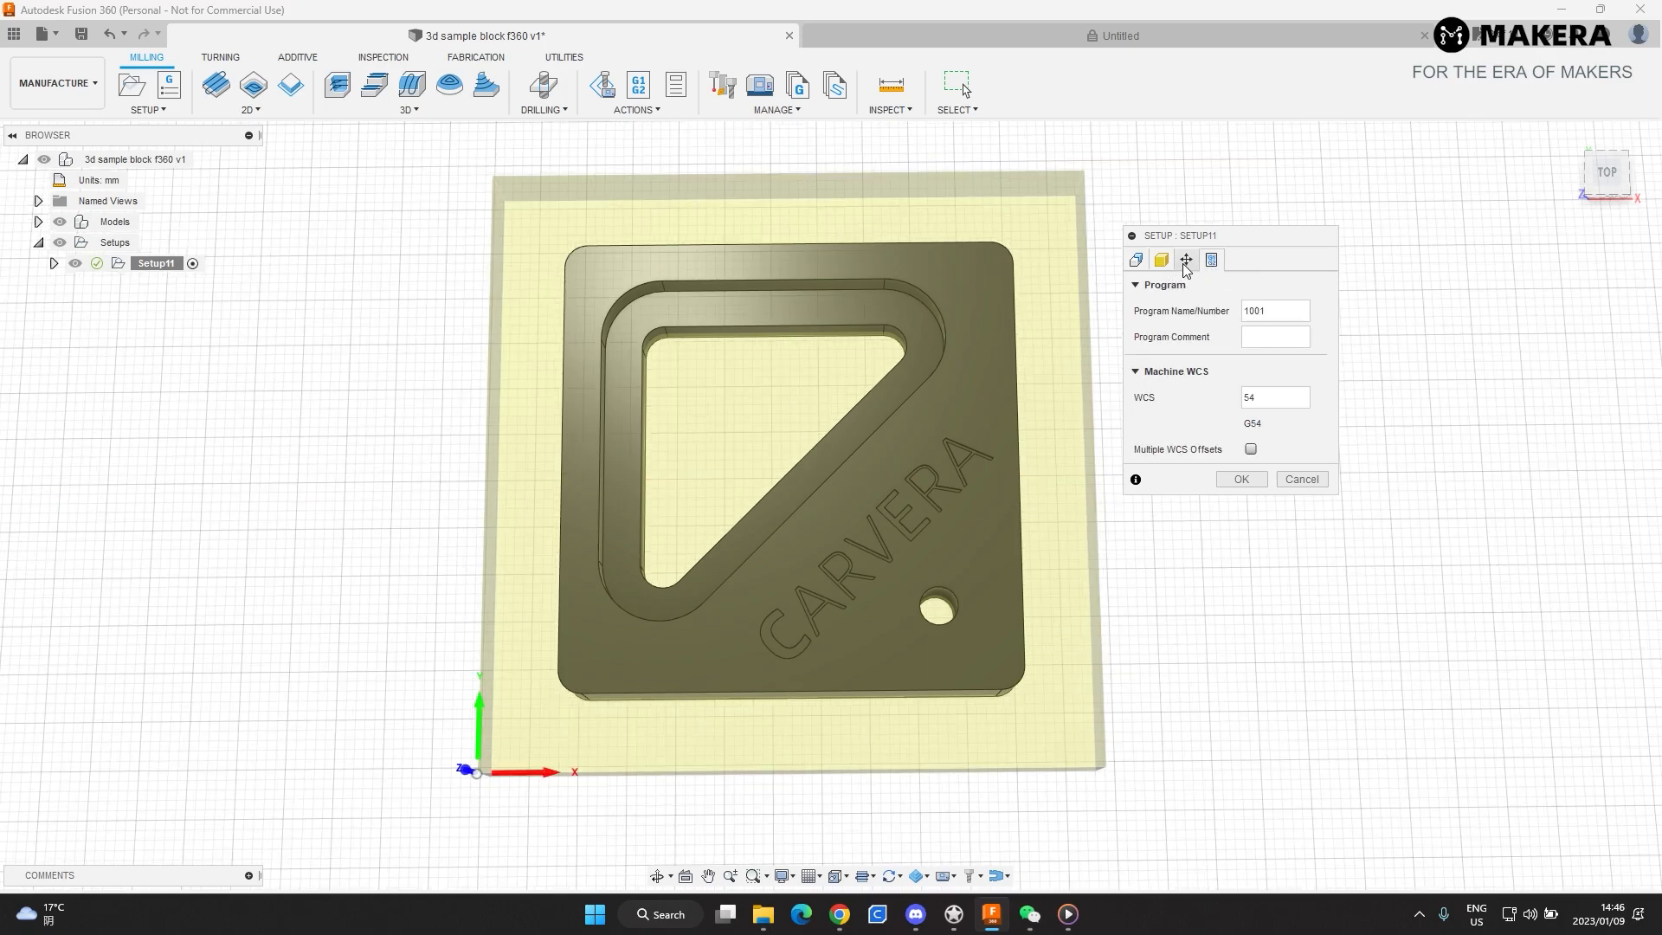
pyautogui.doubleClick(1269, 308)
pyautogui.write('test1')
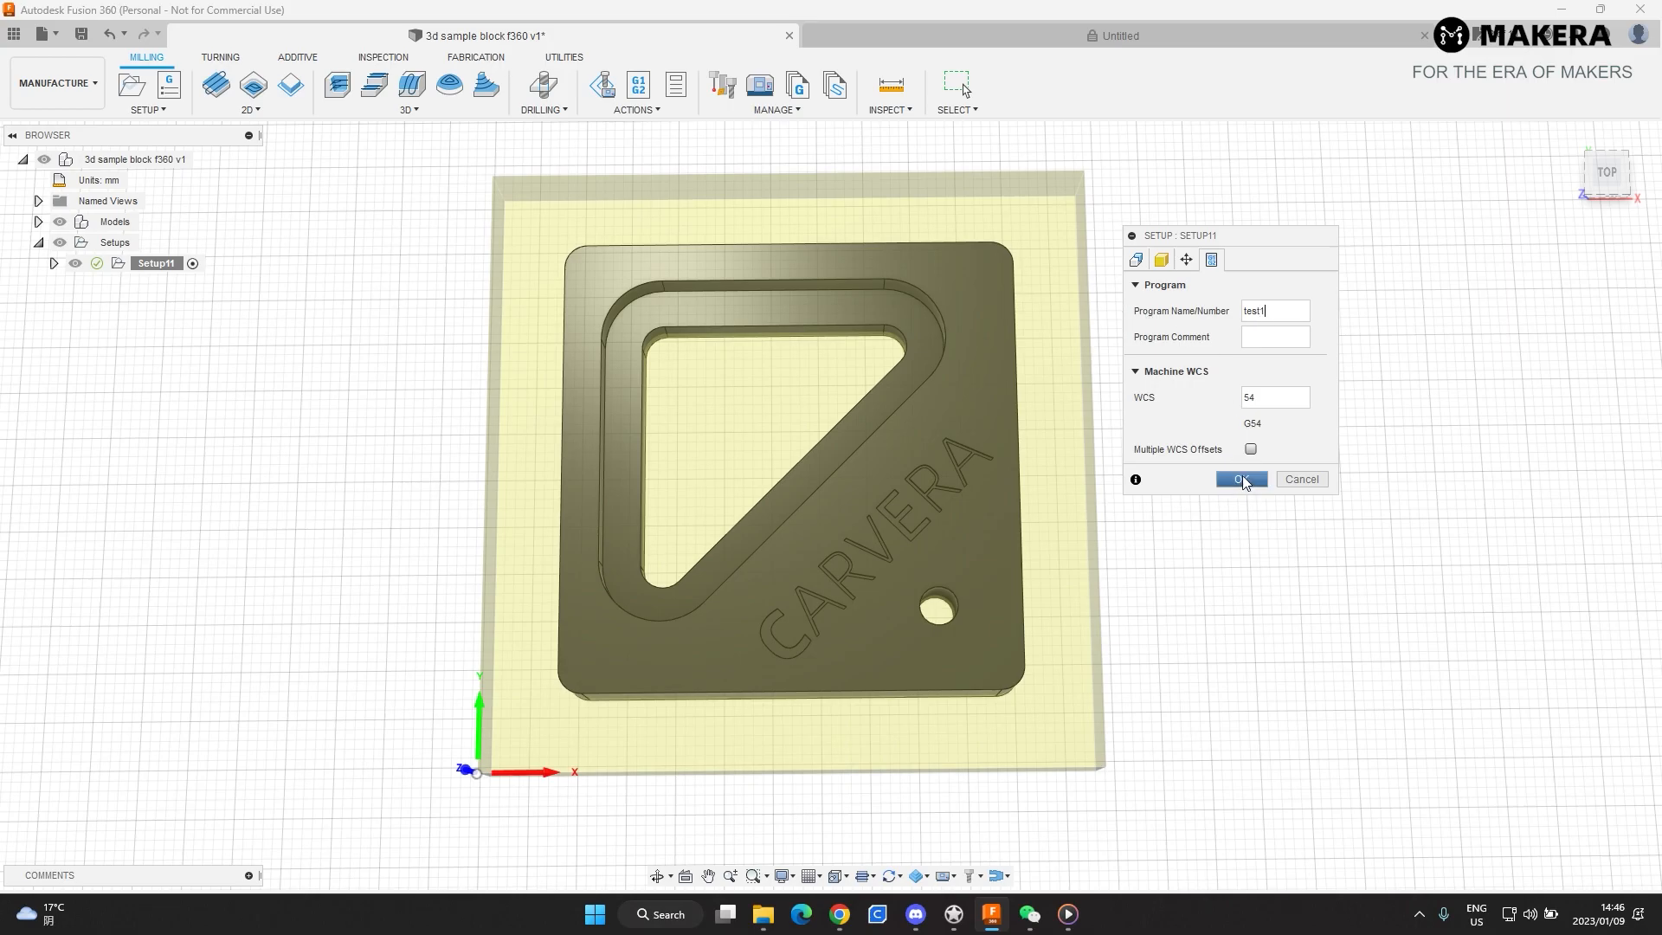
pyautogui.click(1244, 483)
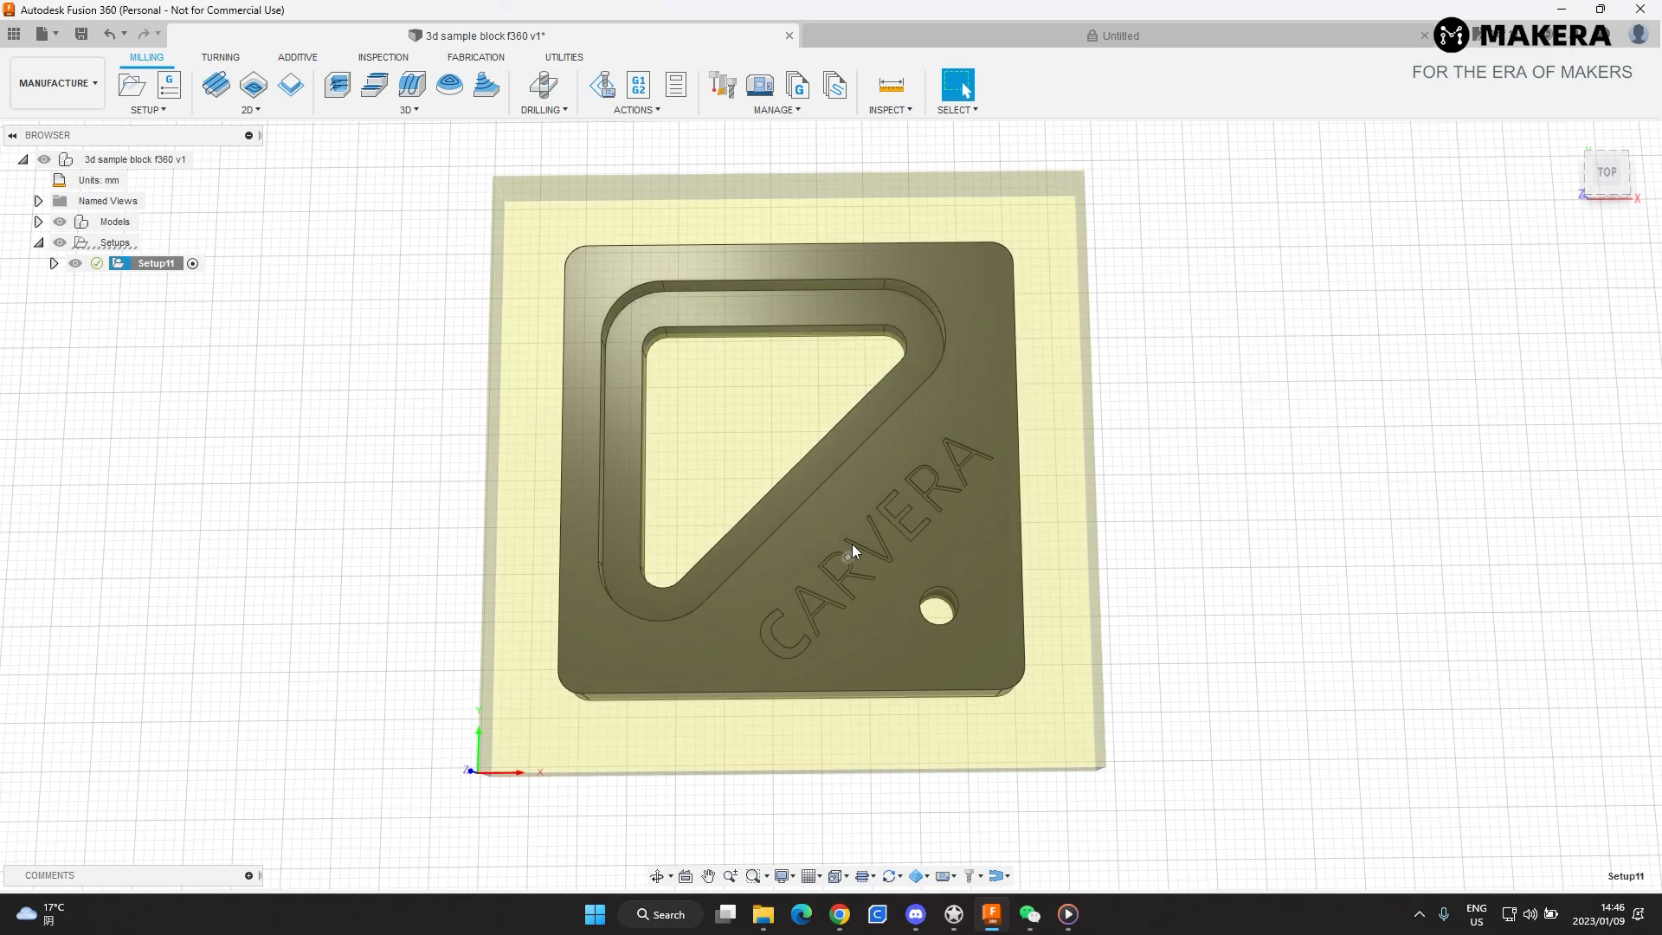
# - Start a 2D Pocket operation with tool 1, the 3.175 mm flat end mill with 25 mm flute, using its Hardwood/Plastic preset
pyautogui.keyDown('shift'); pyautogui.moveTo(852, 543); pyautogui.dragTo(1213, 483, button='middle'); pyautogui.keyUp('shift')
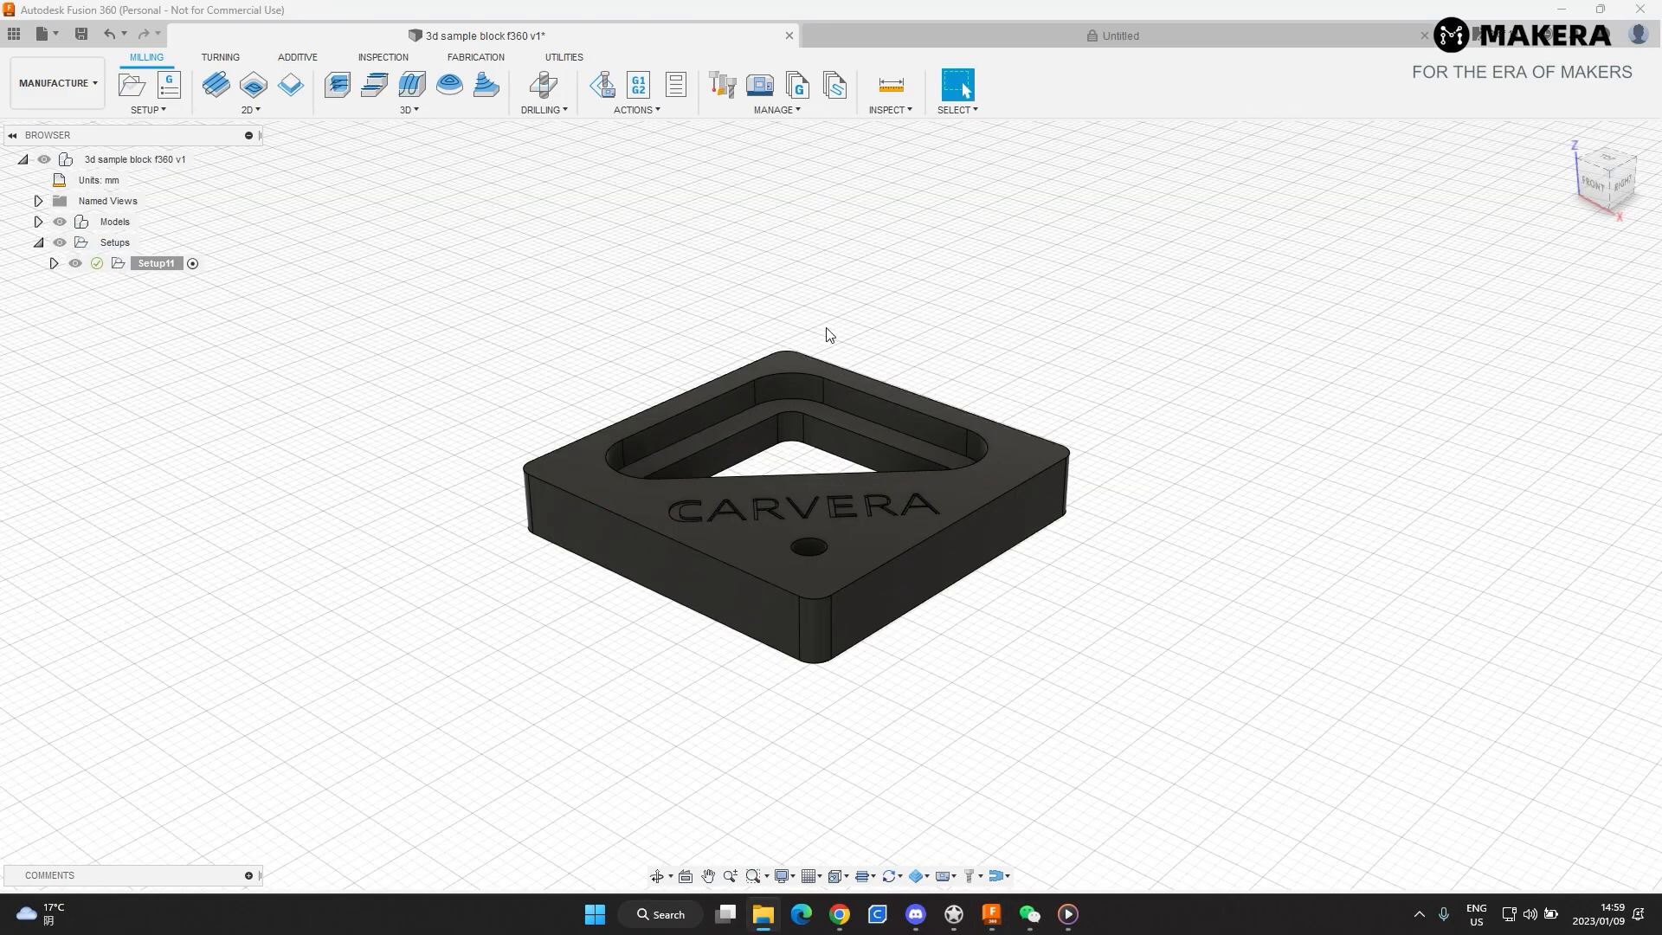
pyautogui.keyDown('shift'); pyautogui.moveTo(750, 298); pyautogui.dragTo(812, 305, button='middle'); pyautogui.keyUp('shift')
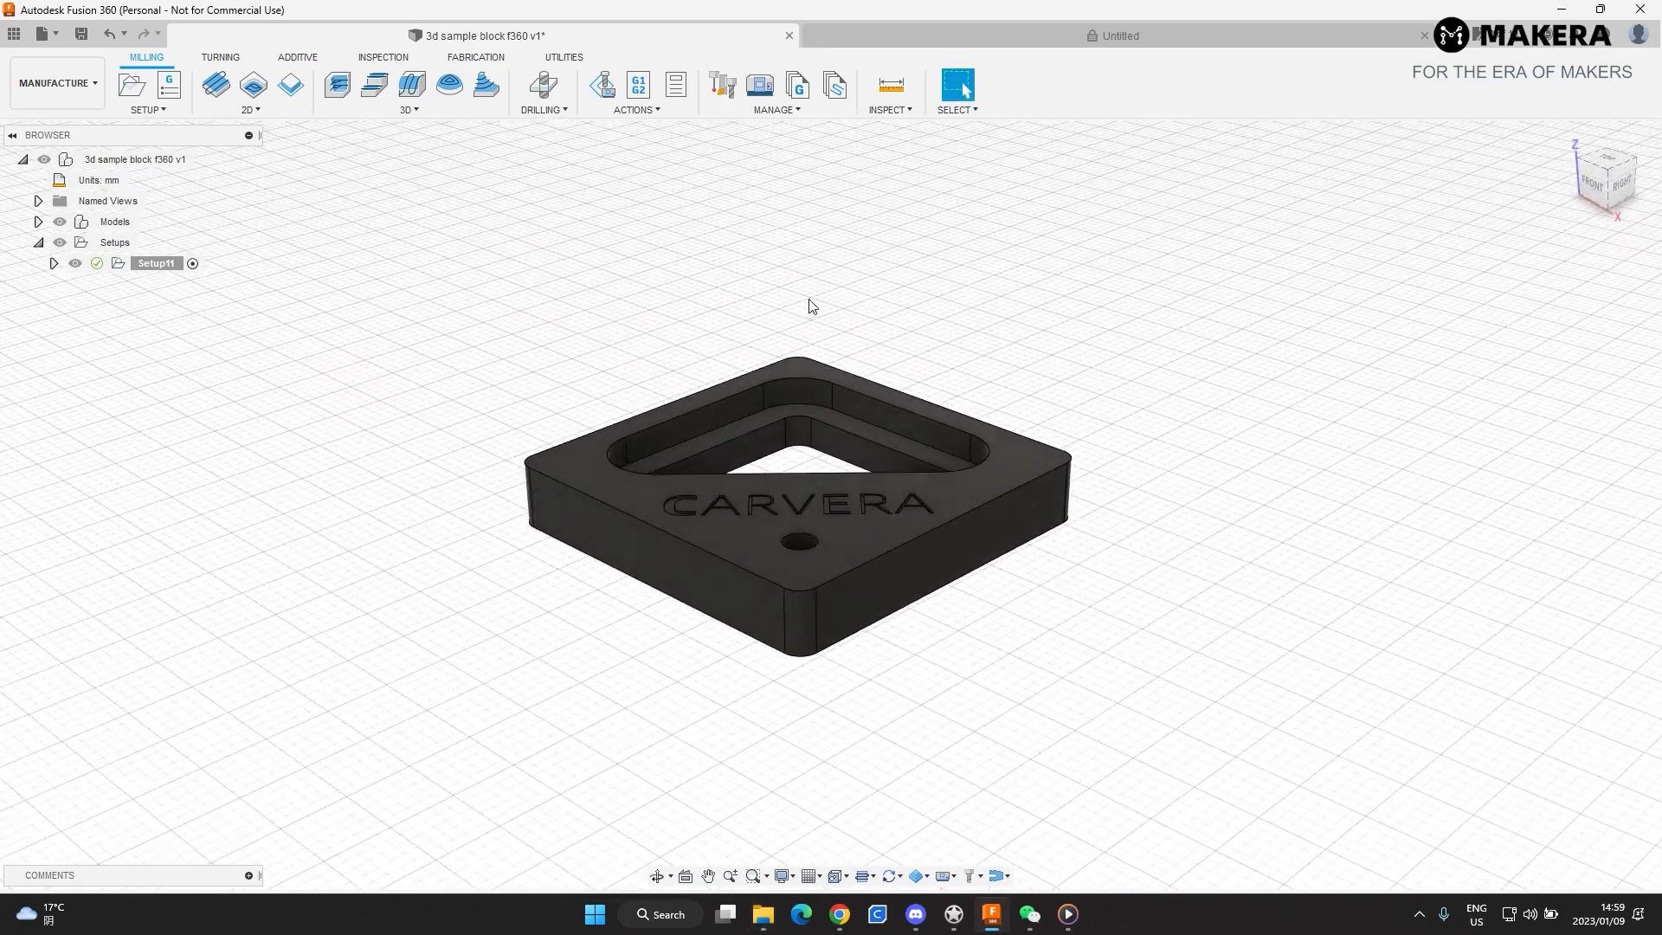
pyautogui.click(260, 110)
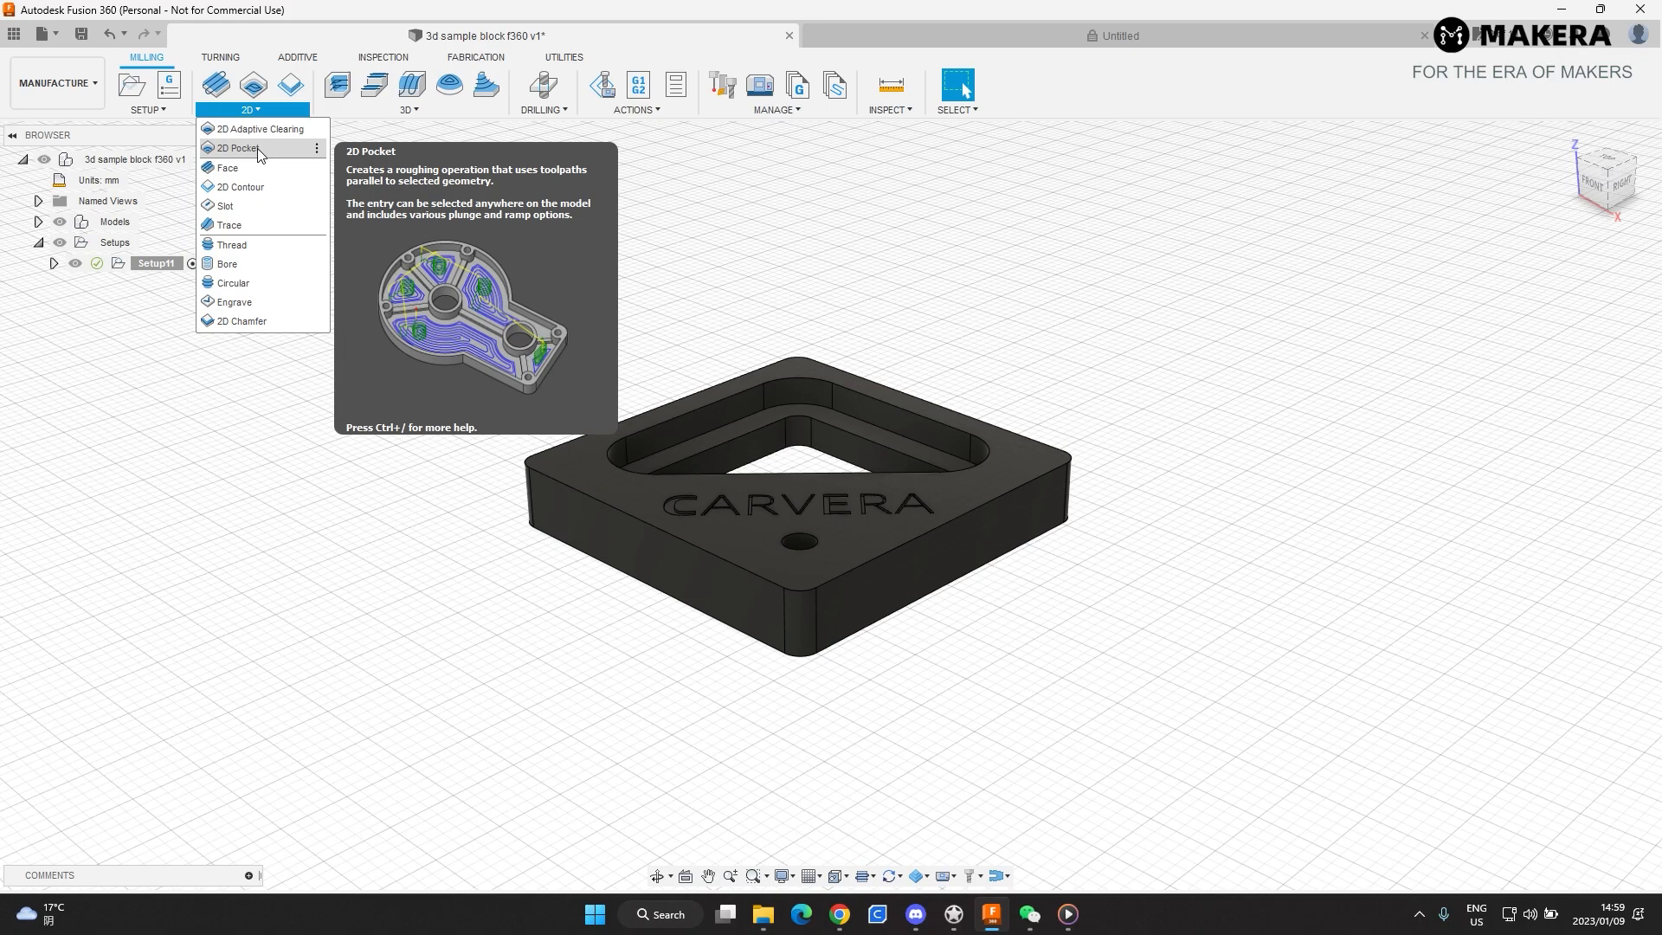
pyautogui.click(257, 149)
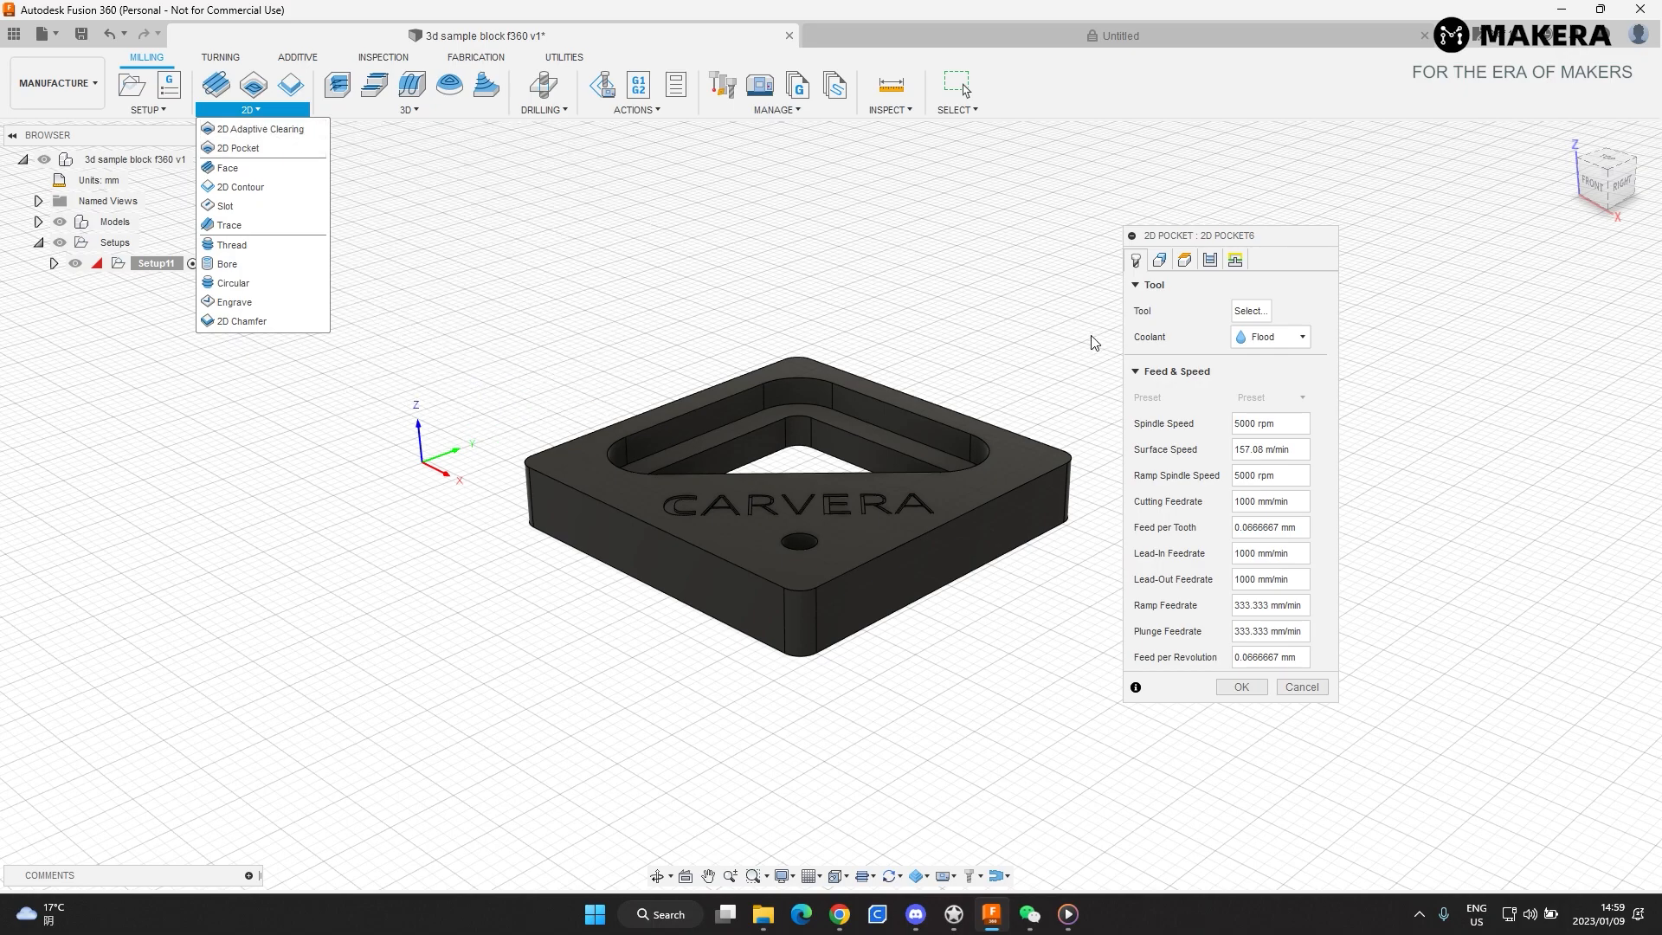
pyautogui.click(1253, 310)
pyautogui.click(264, 150)
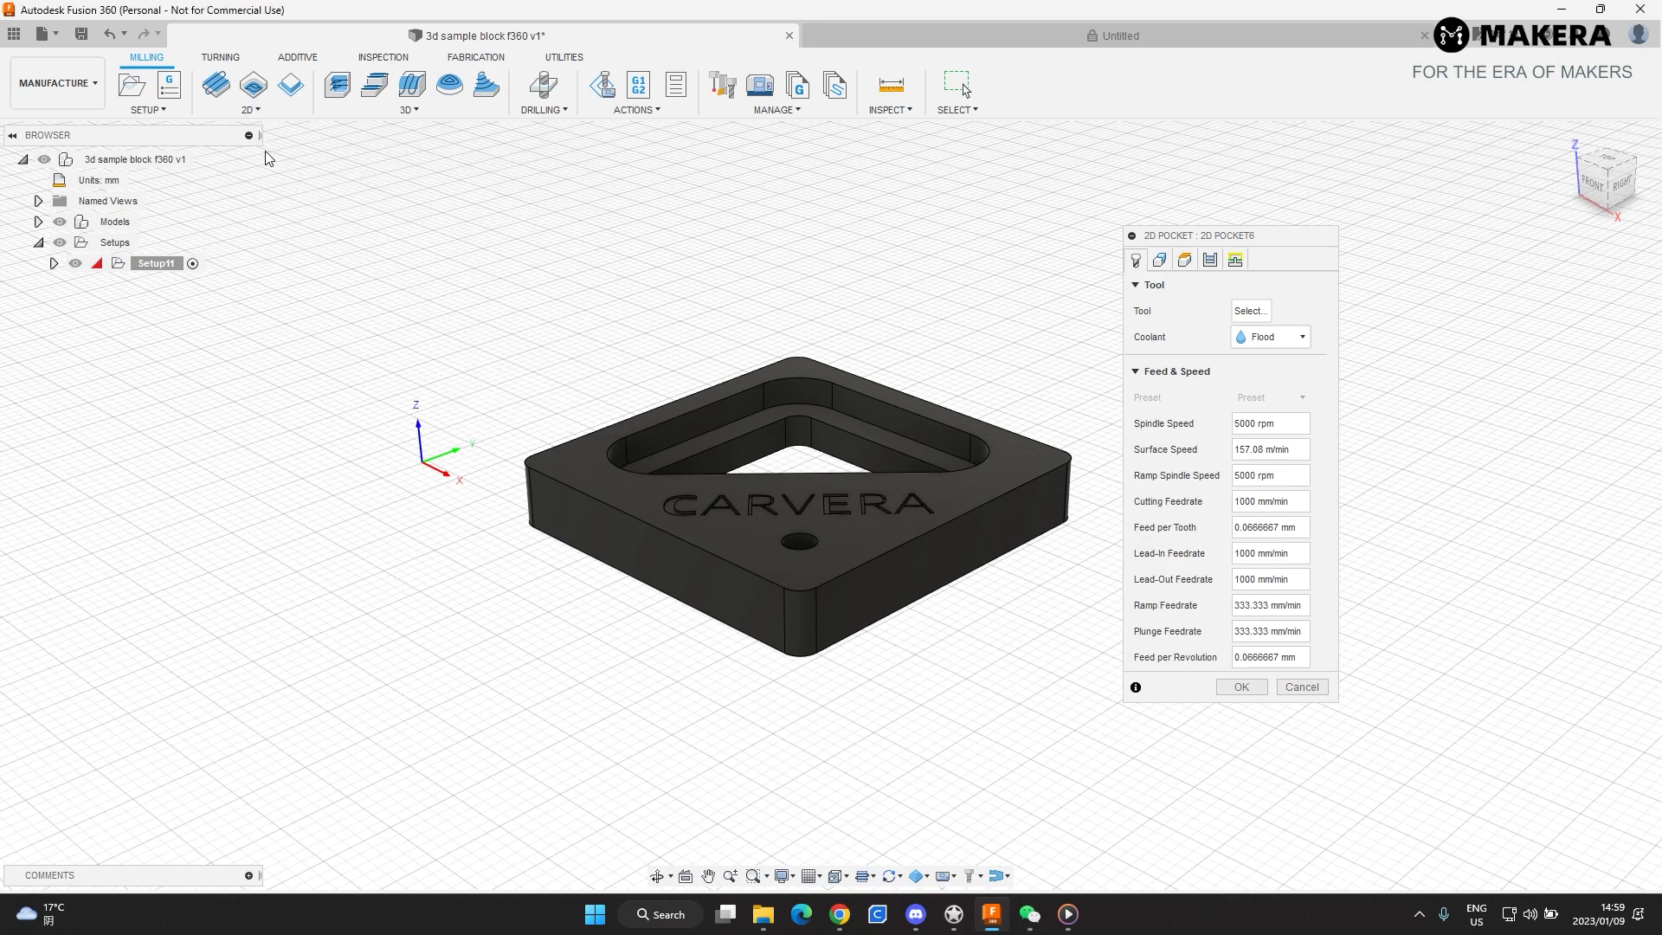
pyautogui.click(1257, 313)
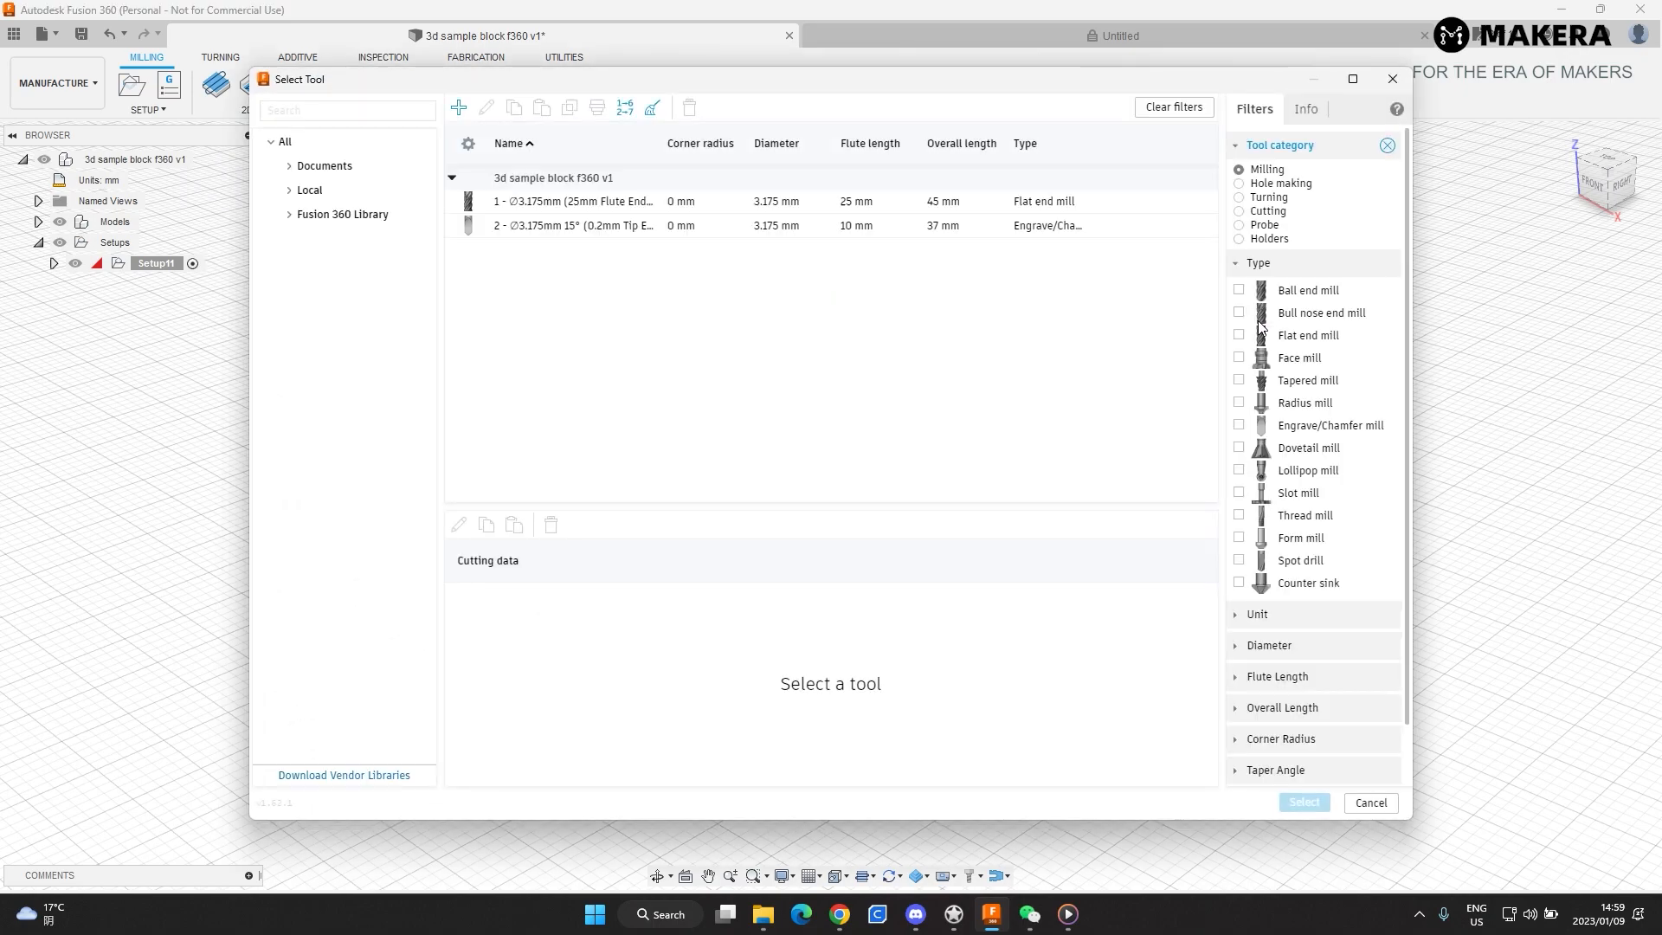
pyautogui.click(596, 208)
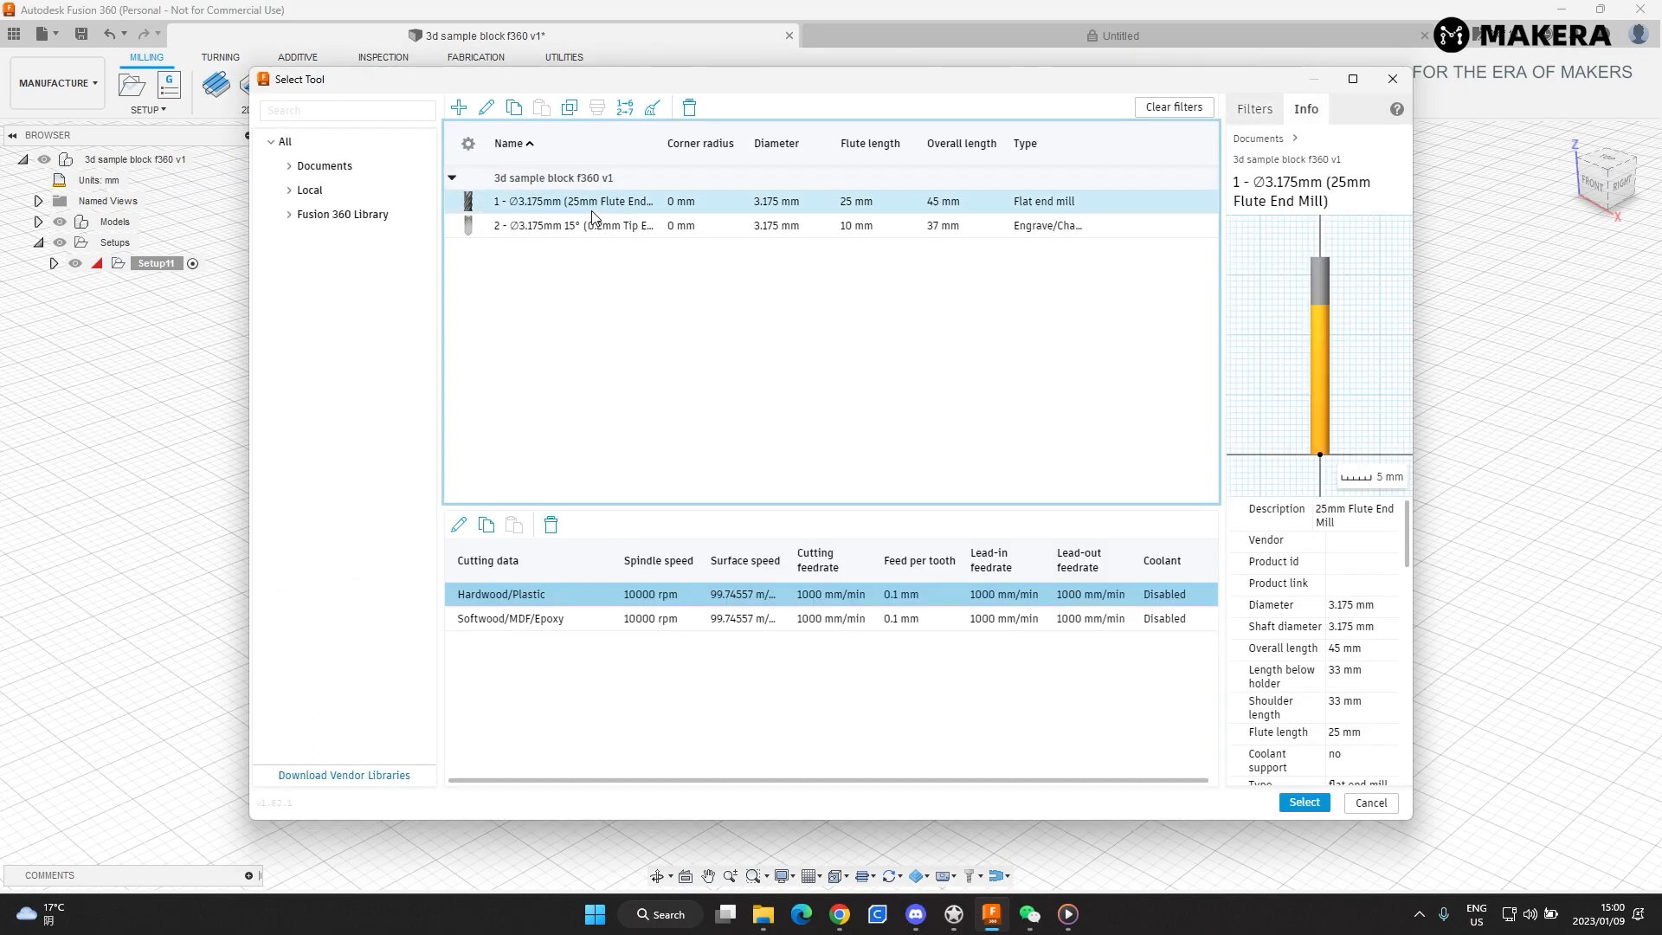
pyautogui.click(1304, 803)
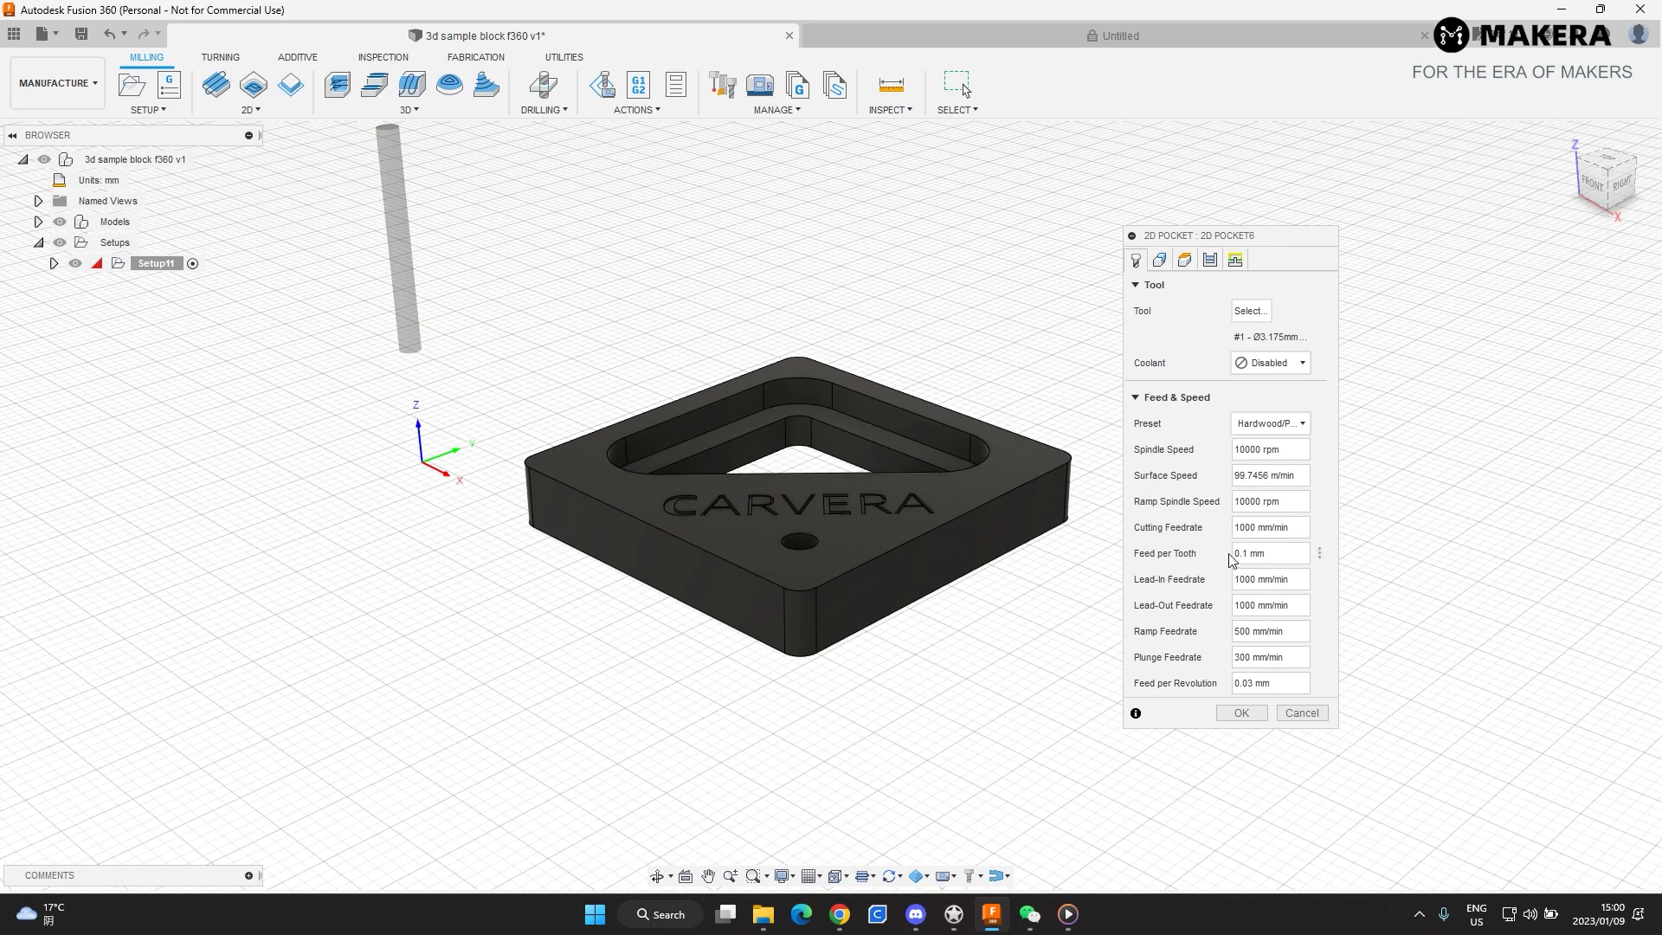
# - Set the tool preset to Softwood/MDF/Epoxy and keep Selected pockets as the 2D Pocket's contour mode
pyautogui.click(1298, 423)
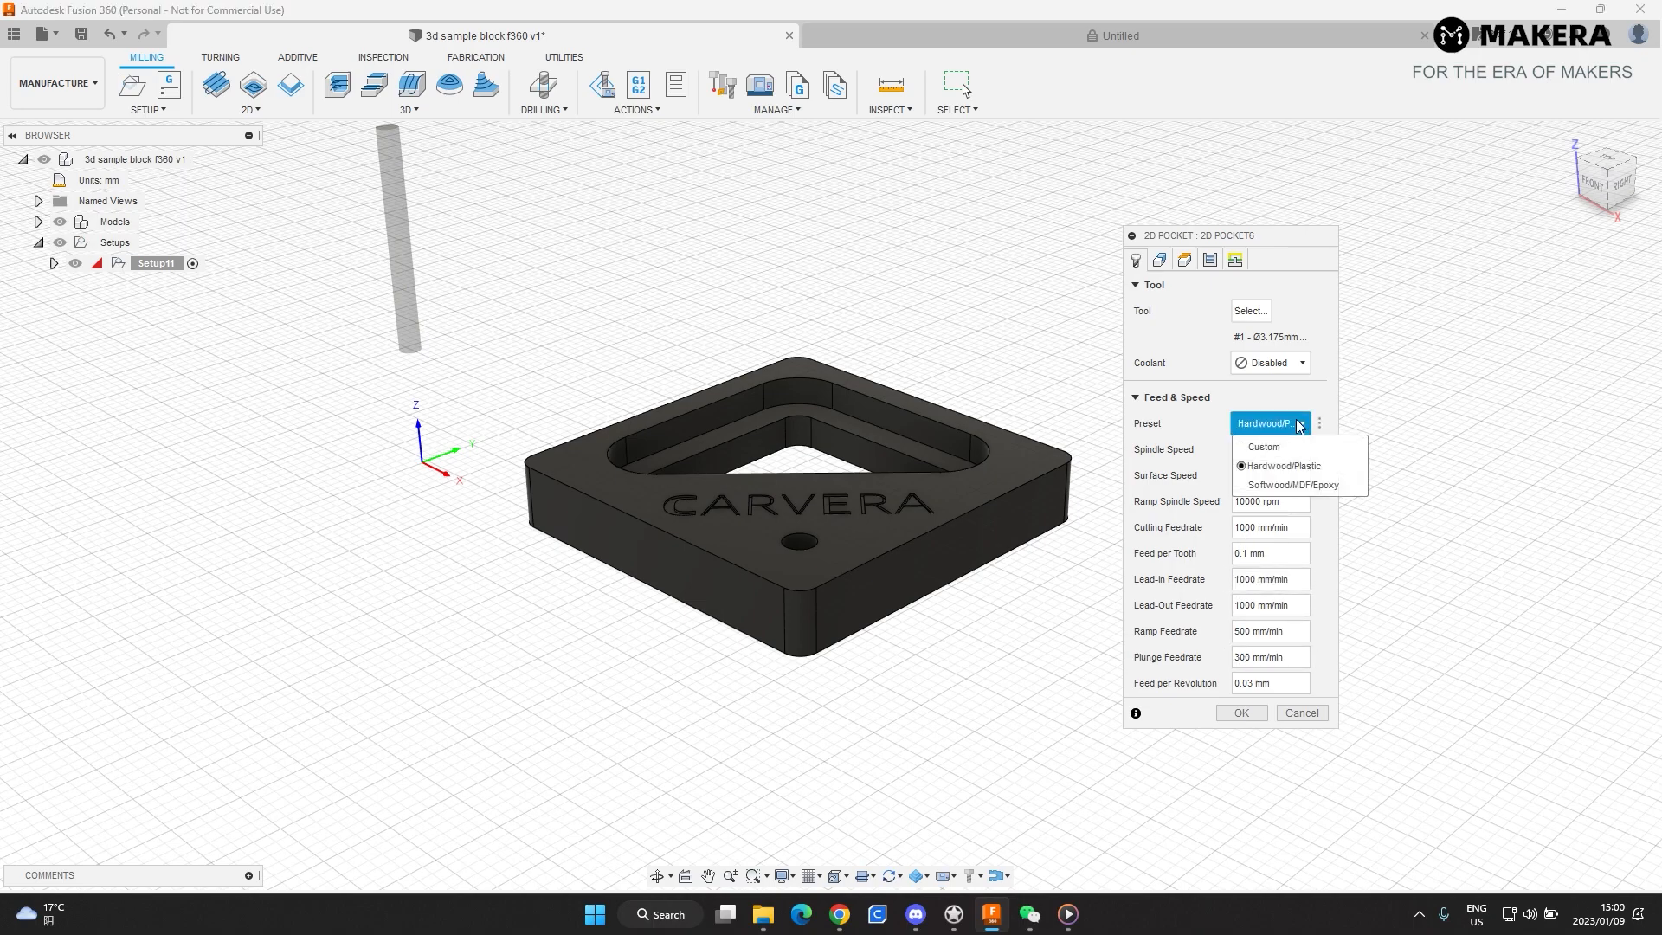
pyautogui.click(1301, 486)
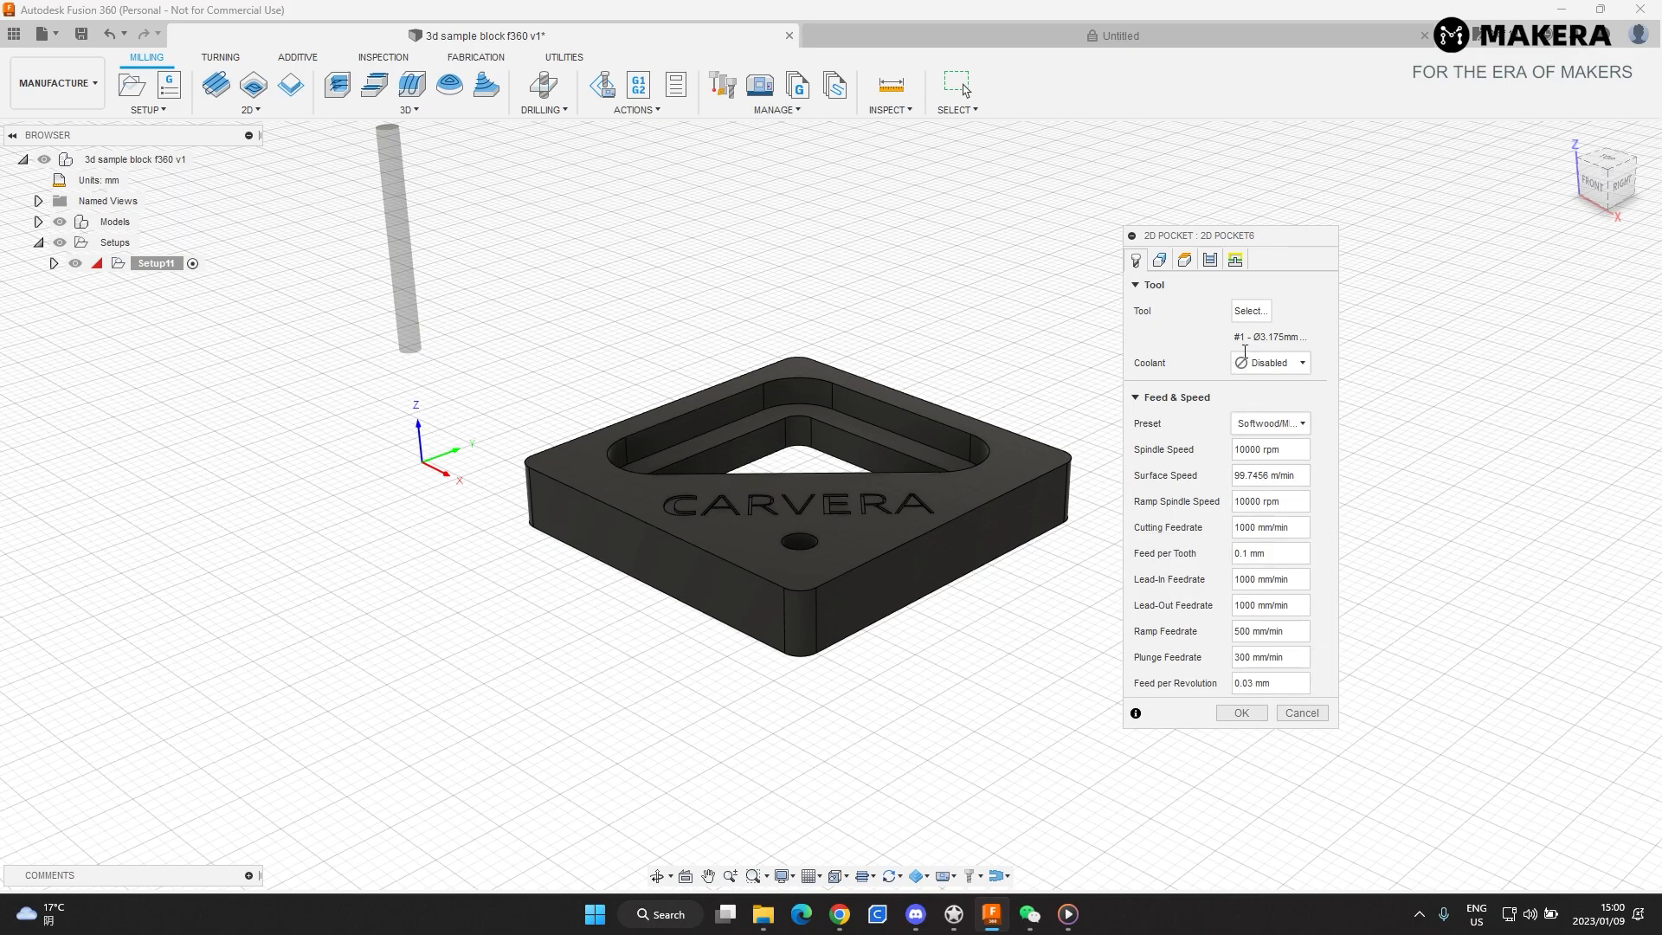
pyautogui.click(1160, 260)
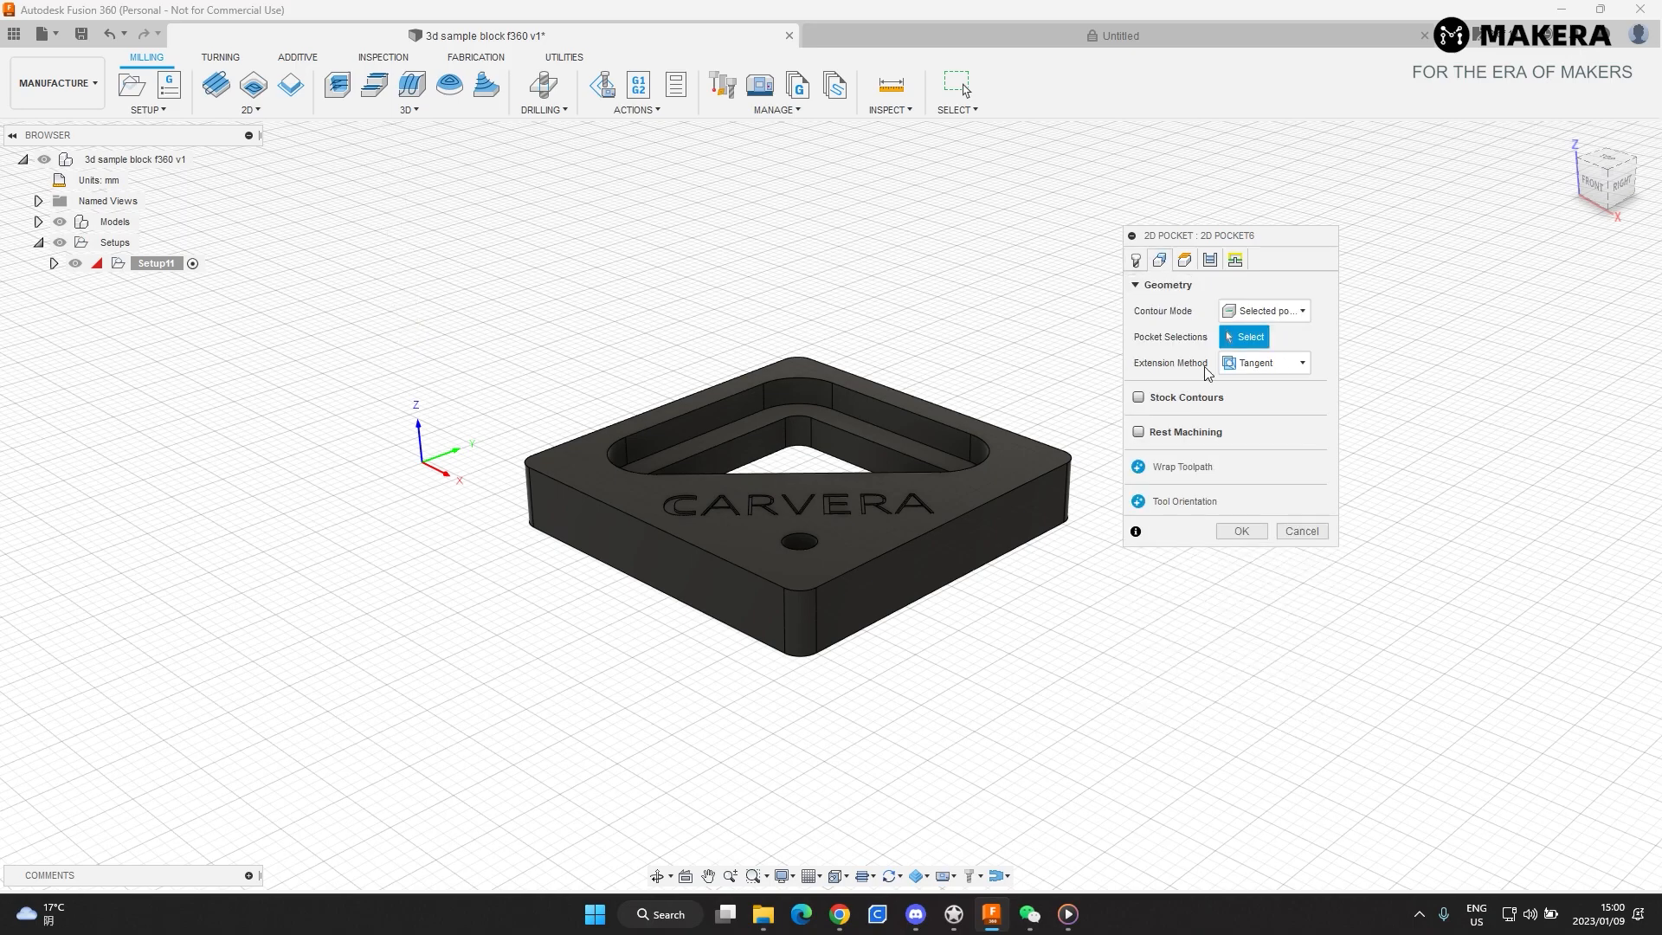
pyautogui.click(1266, 311)
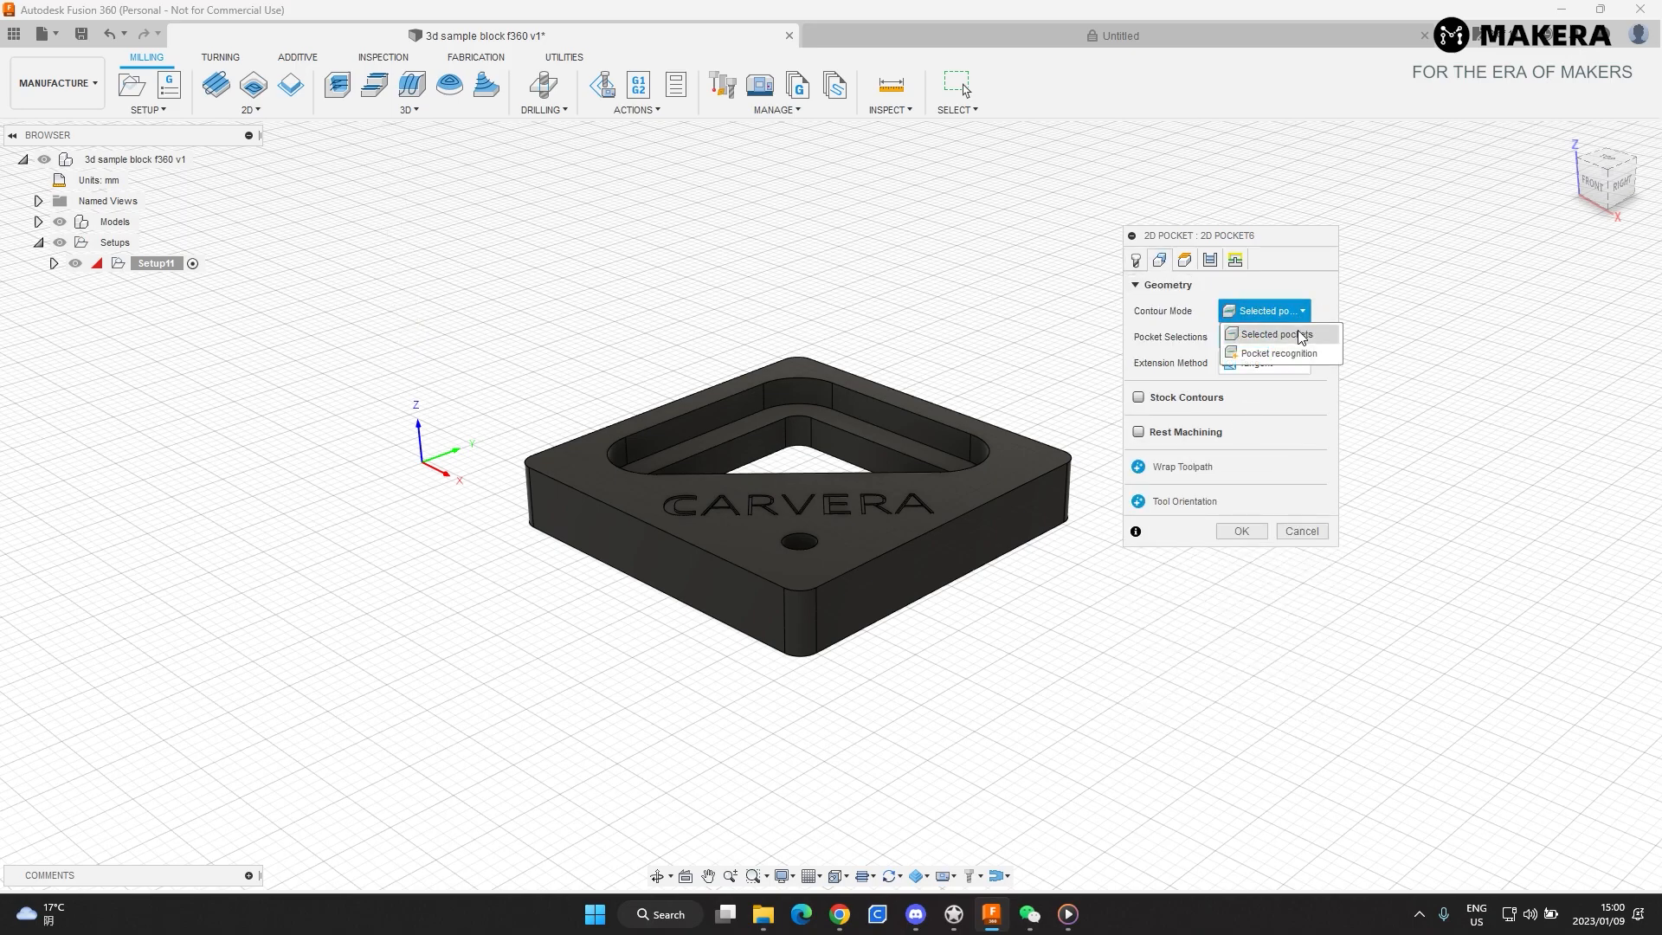
pyautogui.click(1301, 337)
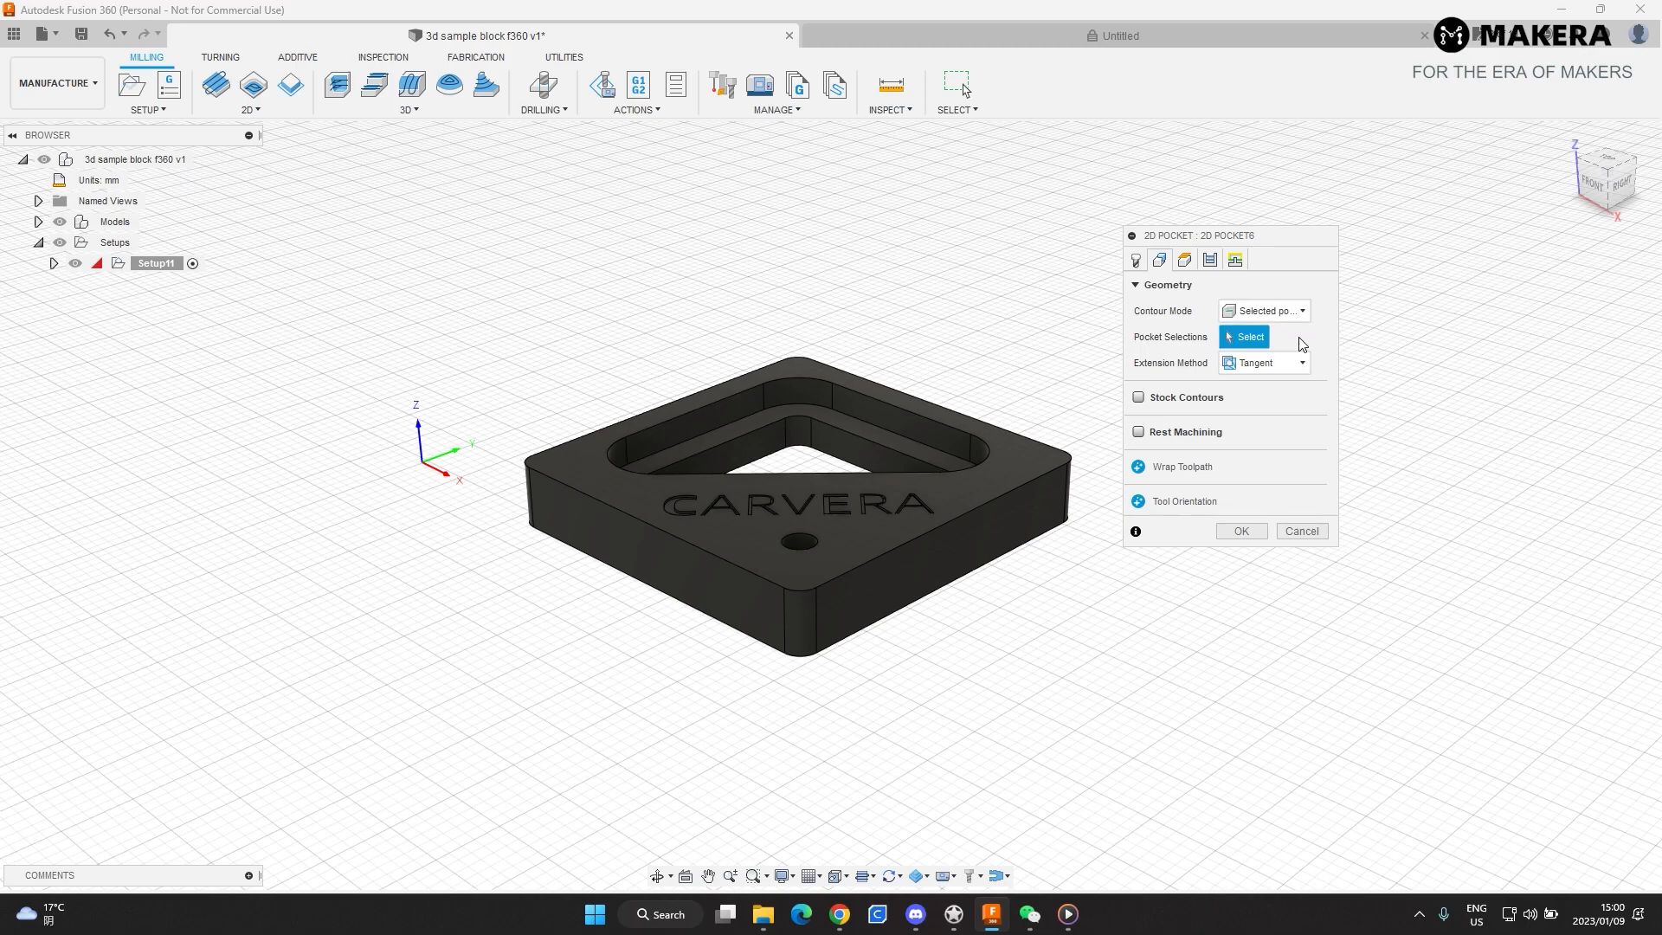
pyautogui.click(849, 423)
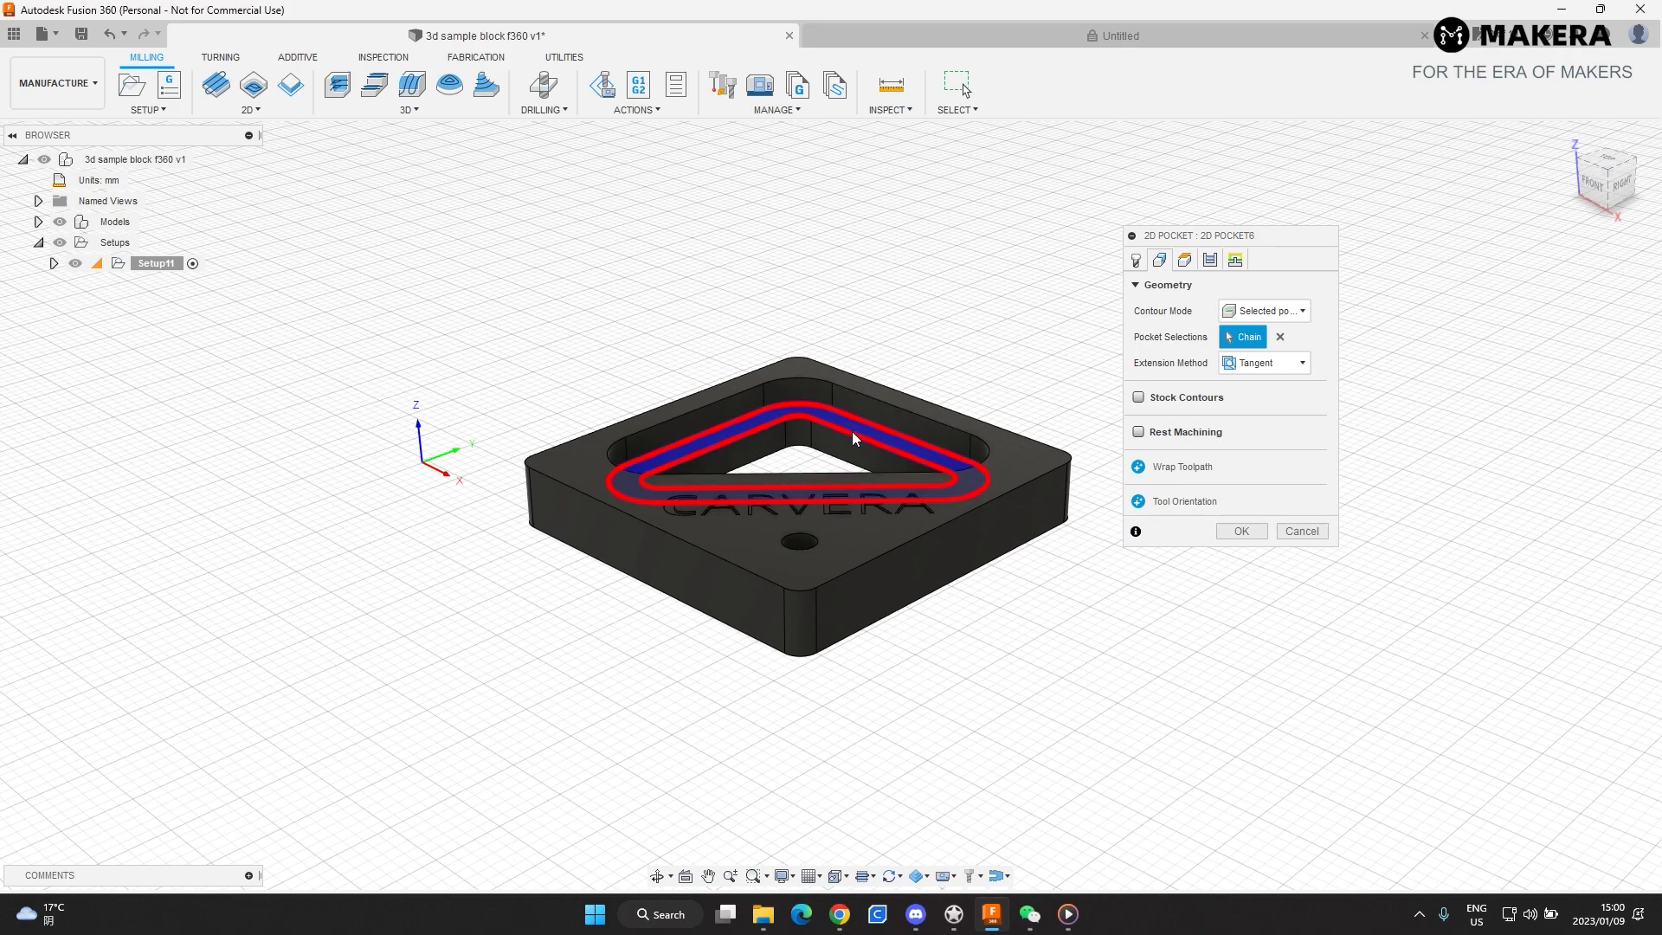
pyautogui.keyDown('shift'); pyautogui.moveTo(879, 413); pyautogui.dragTo(904, 385, button='middle'); pyautogui.keyUp('shift')
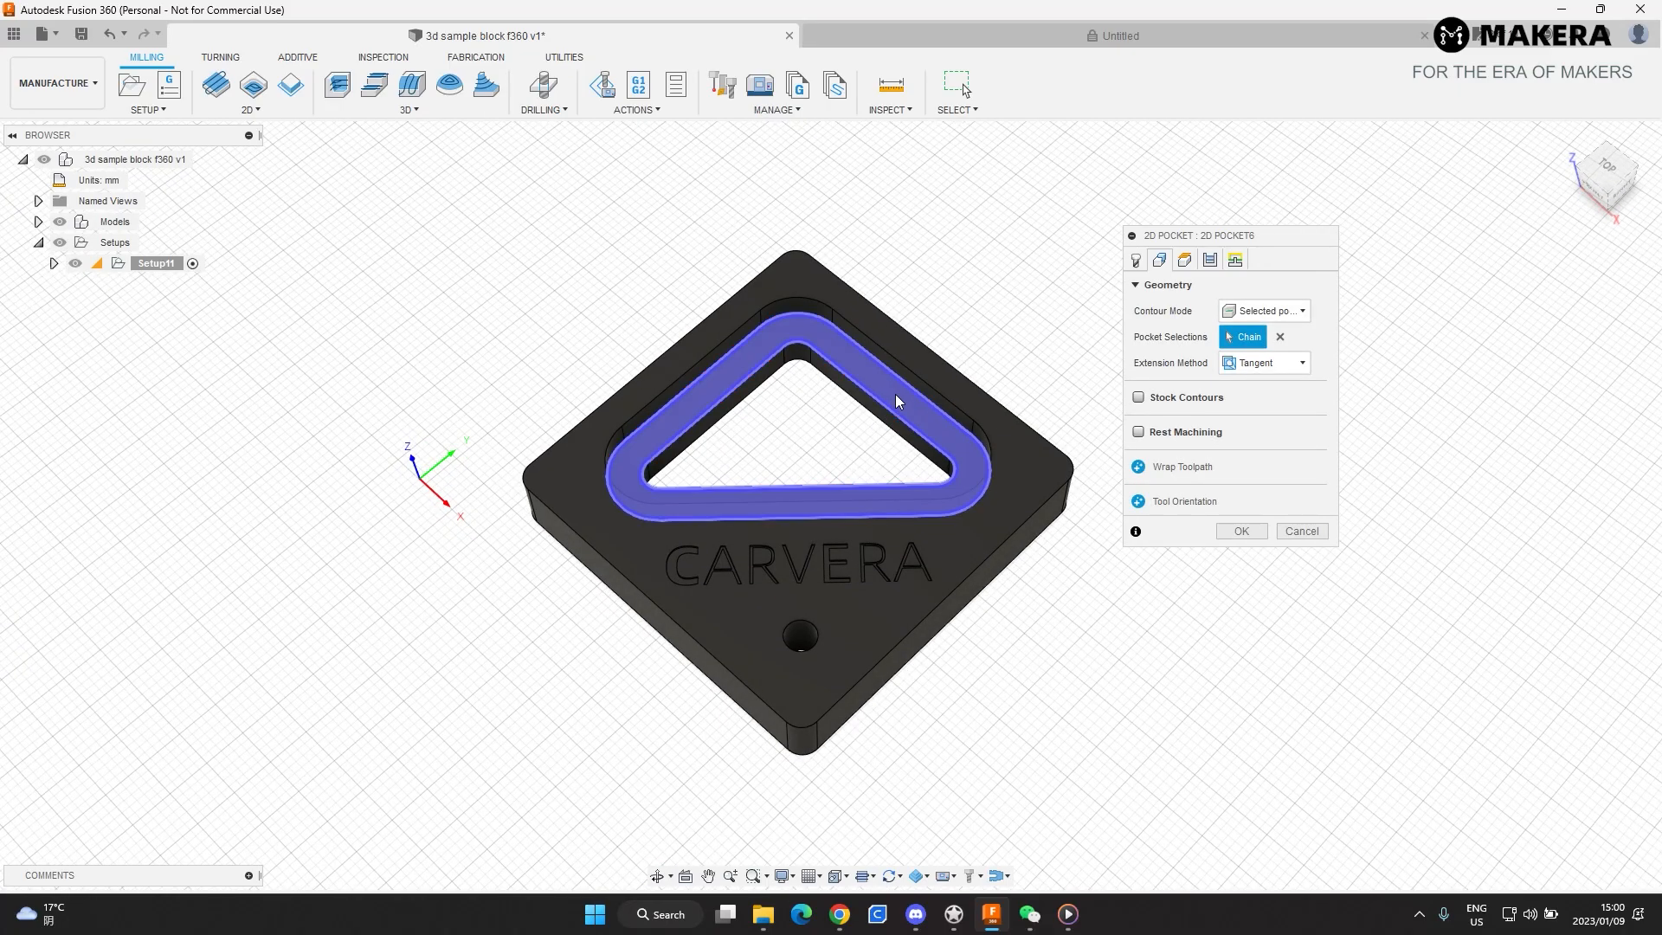
pyautogui.click(895, 399)
pyautogui.click(1088, 444)
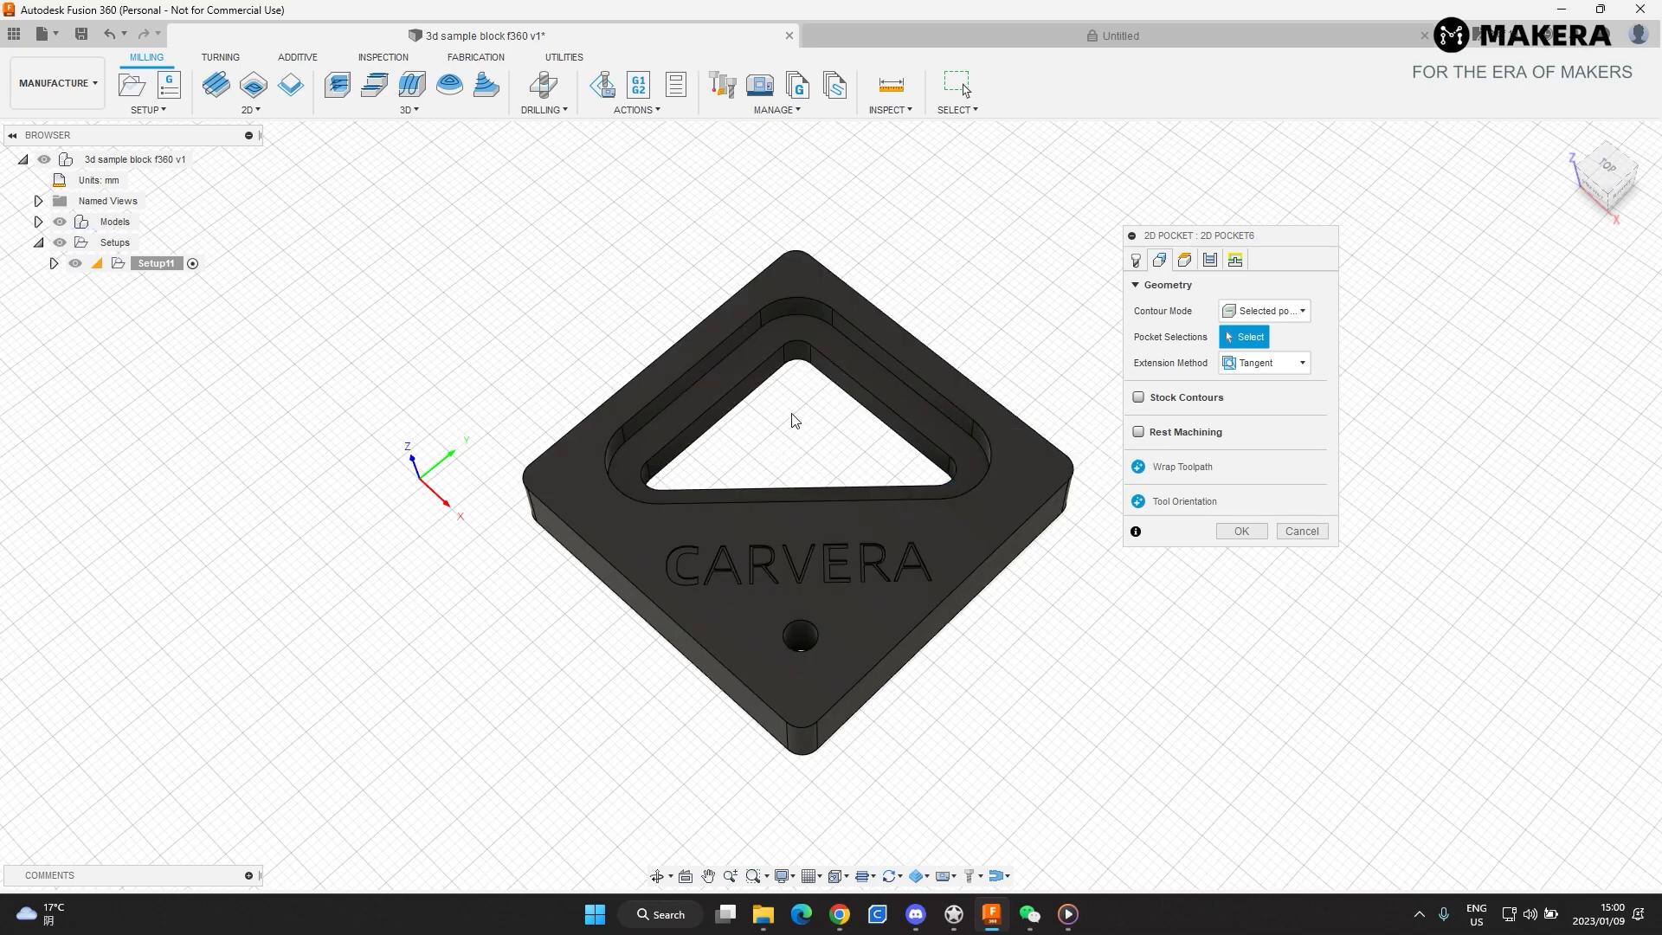
# - Select the outer edge of the triangular ledge as the pocket contour
pyautogui.keyDown('shift'); pyautogui.moveTo(793, 415); pyautogui.dragTo(849, 333, button='middle'); pyautogui.keyUp('shift')
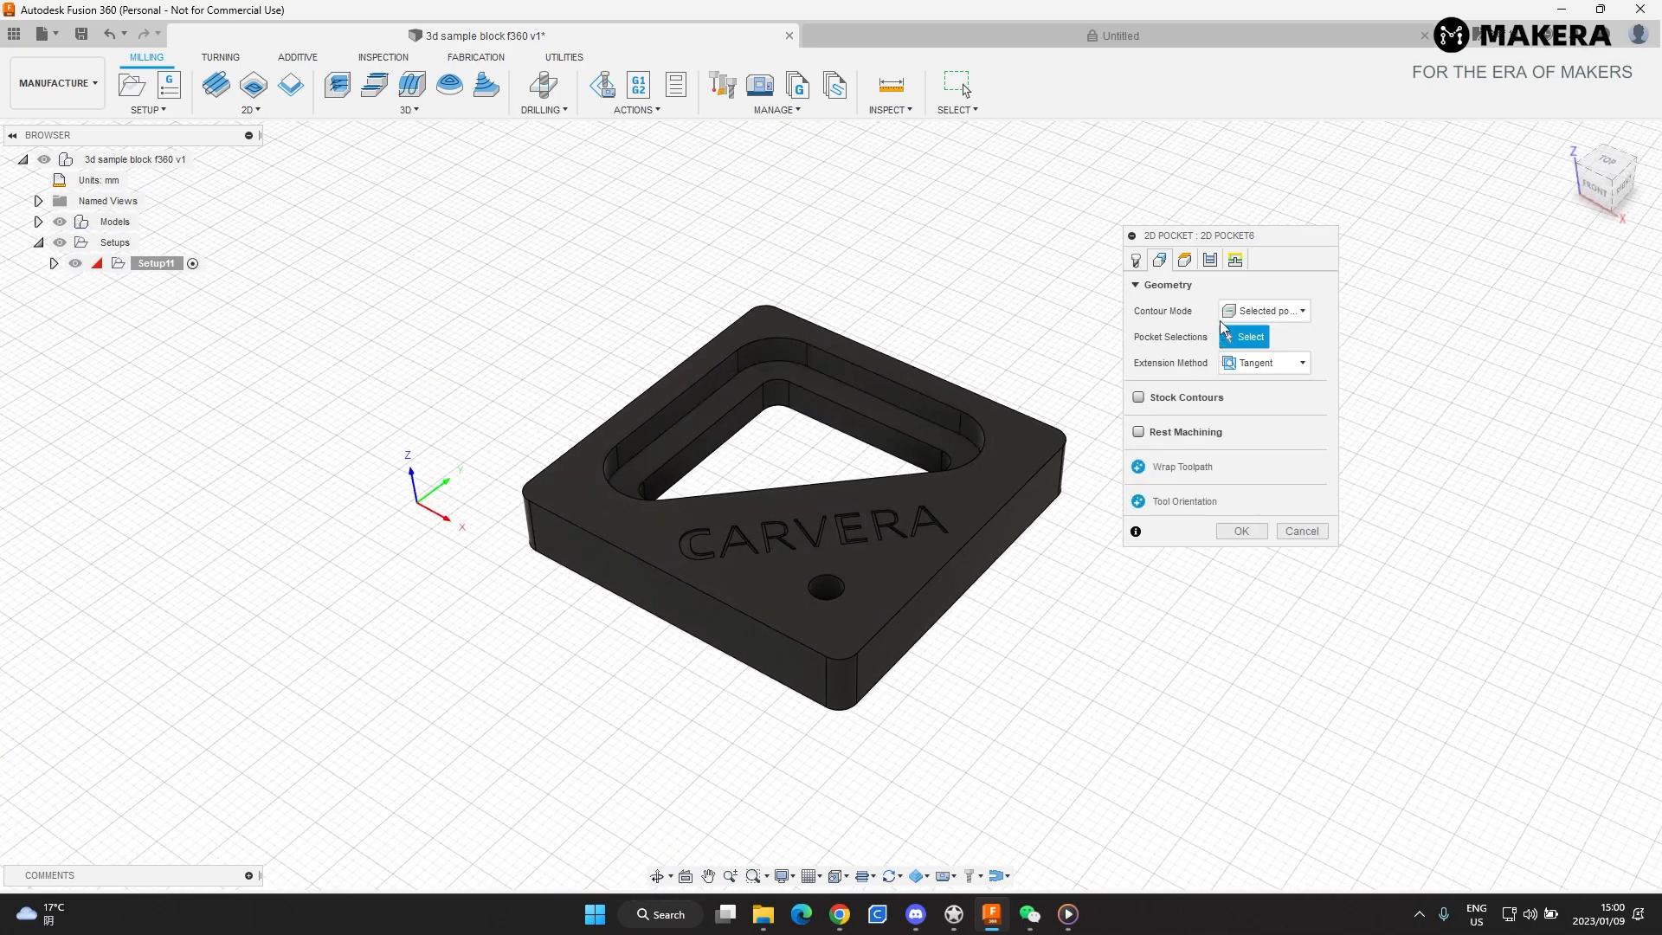
pyautogui.click(892, 411)
pyautogui.keyDown('shift'); pyautogui.moveTo(887, 272); pyautogui.dragTo(772, 271, button='middle'); pyautogui.keyUp('shift')
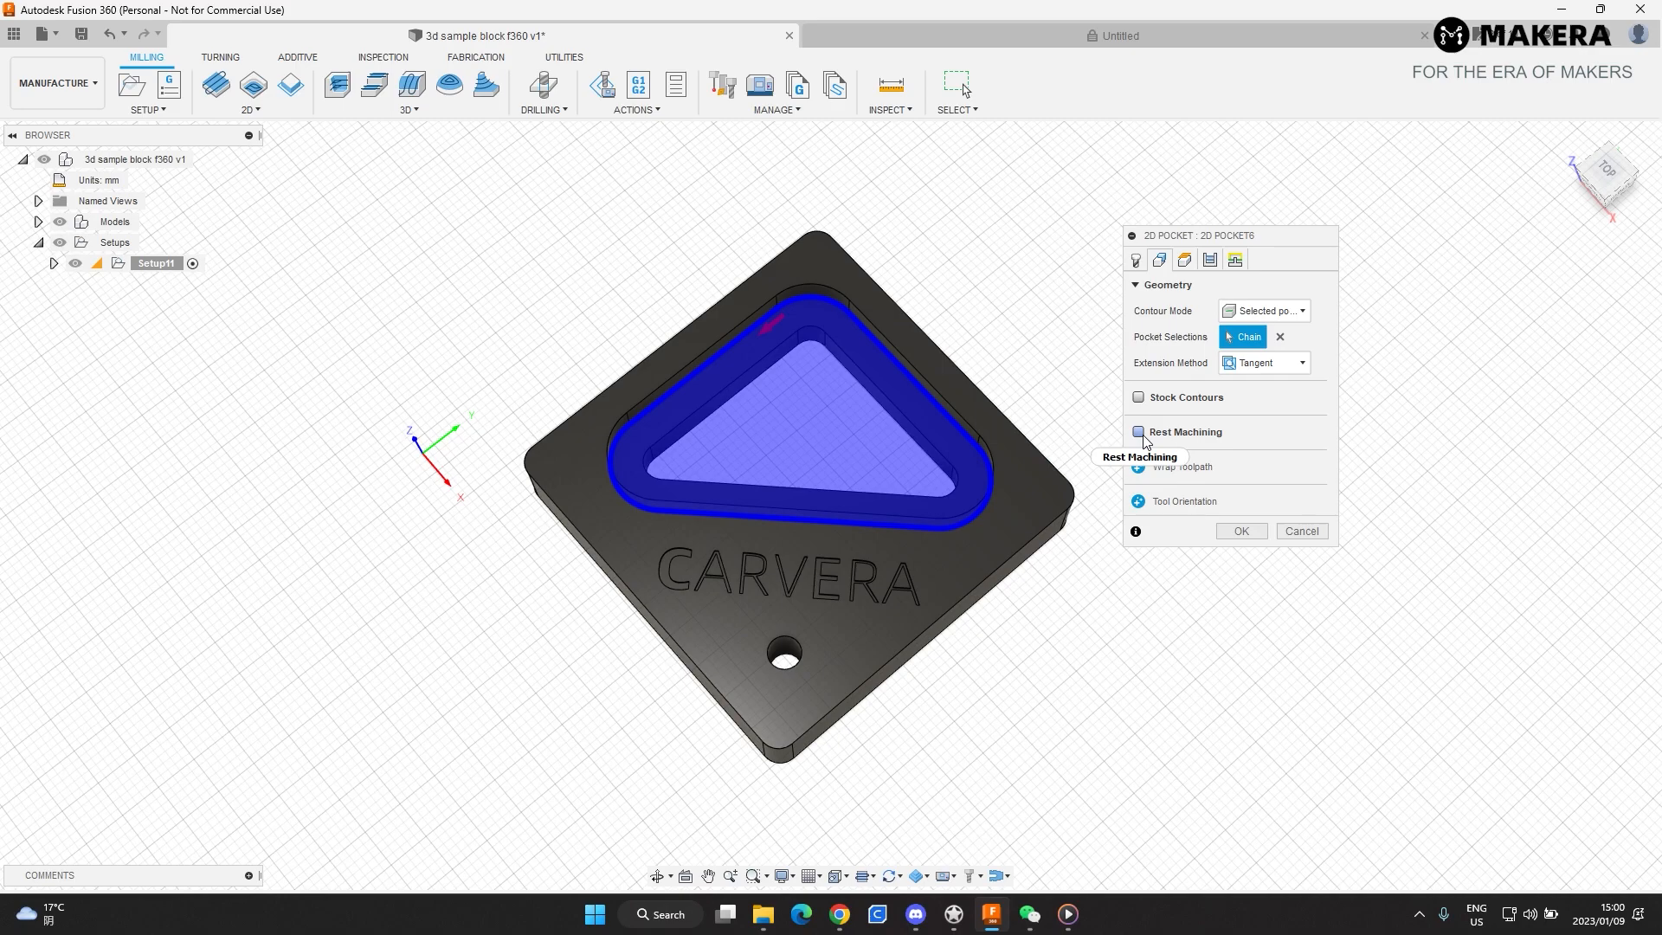
pyautogui.moveTo(1143, 440)
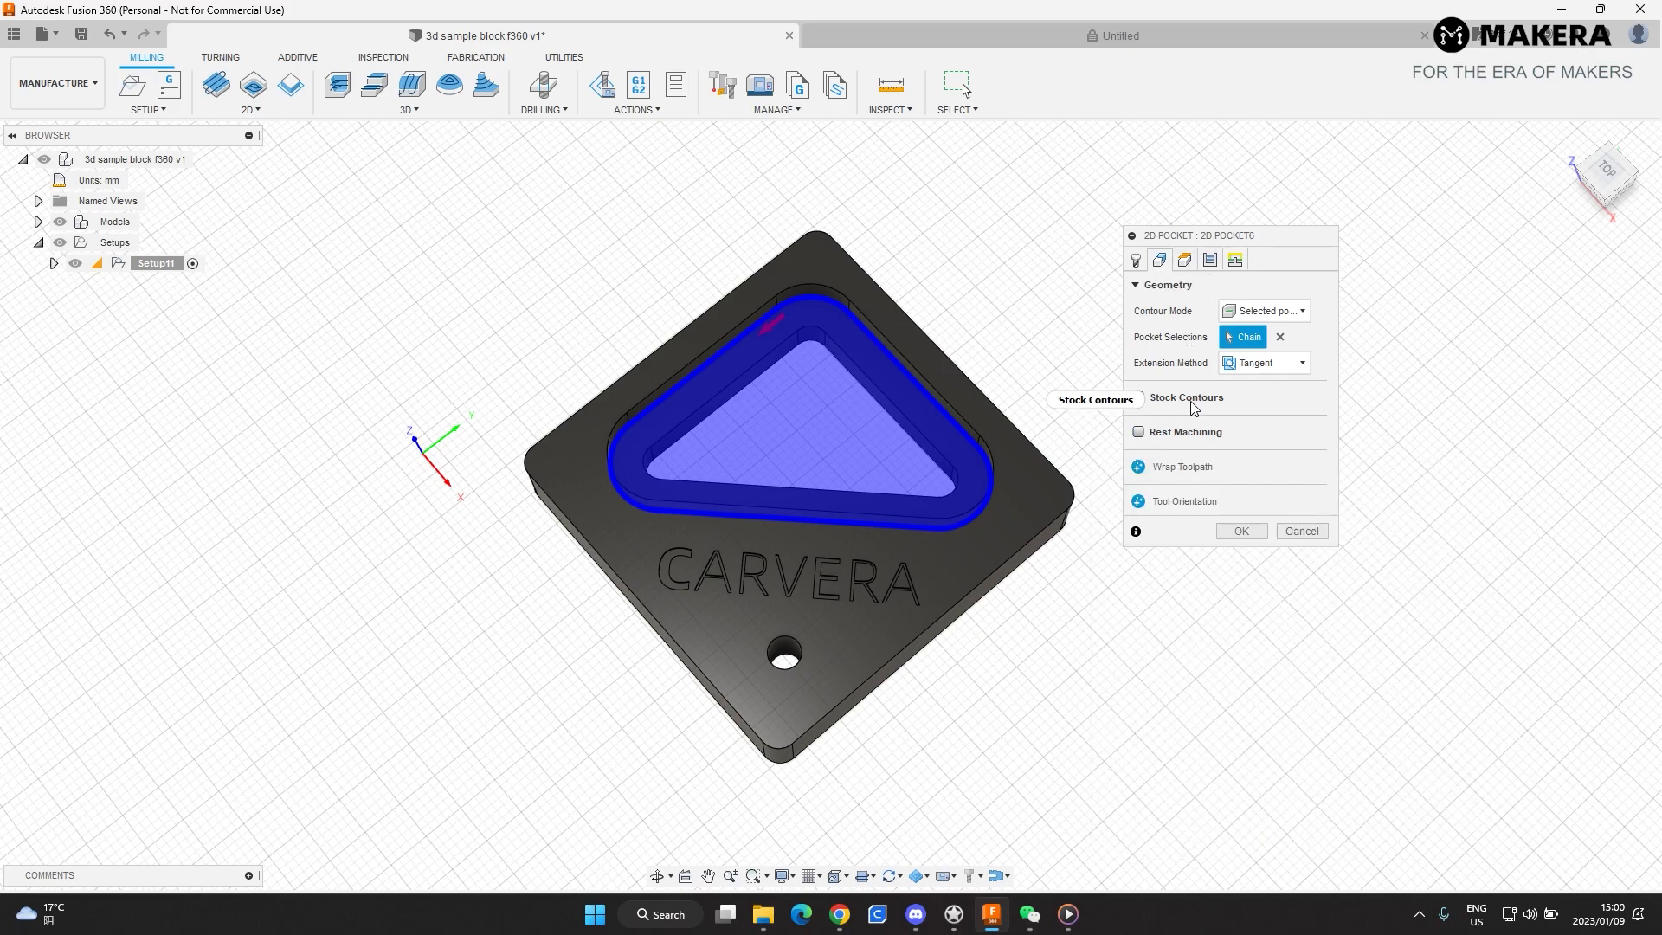
# - Examine the pocket's clearance, retract, feed, top and bottom heights and the available top height references
pyautogui.click(1185, 260)
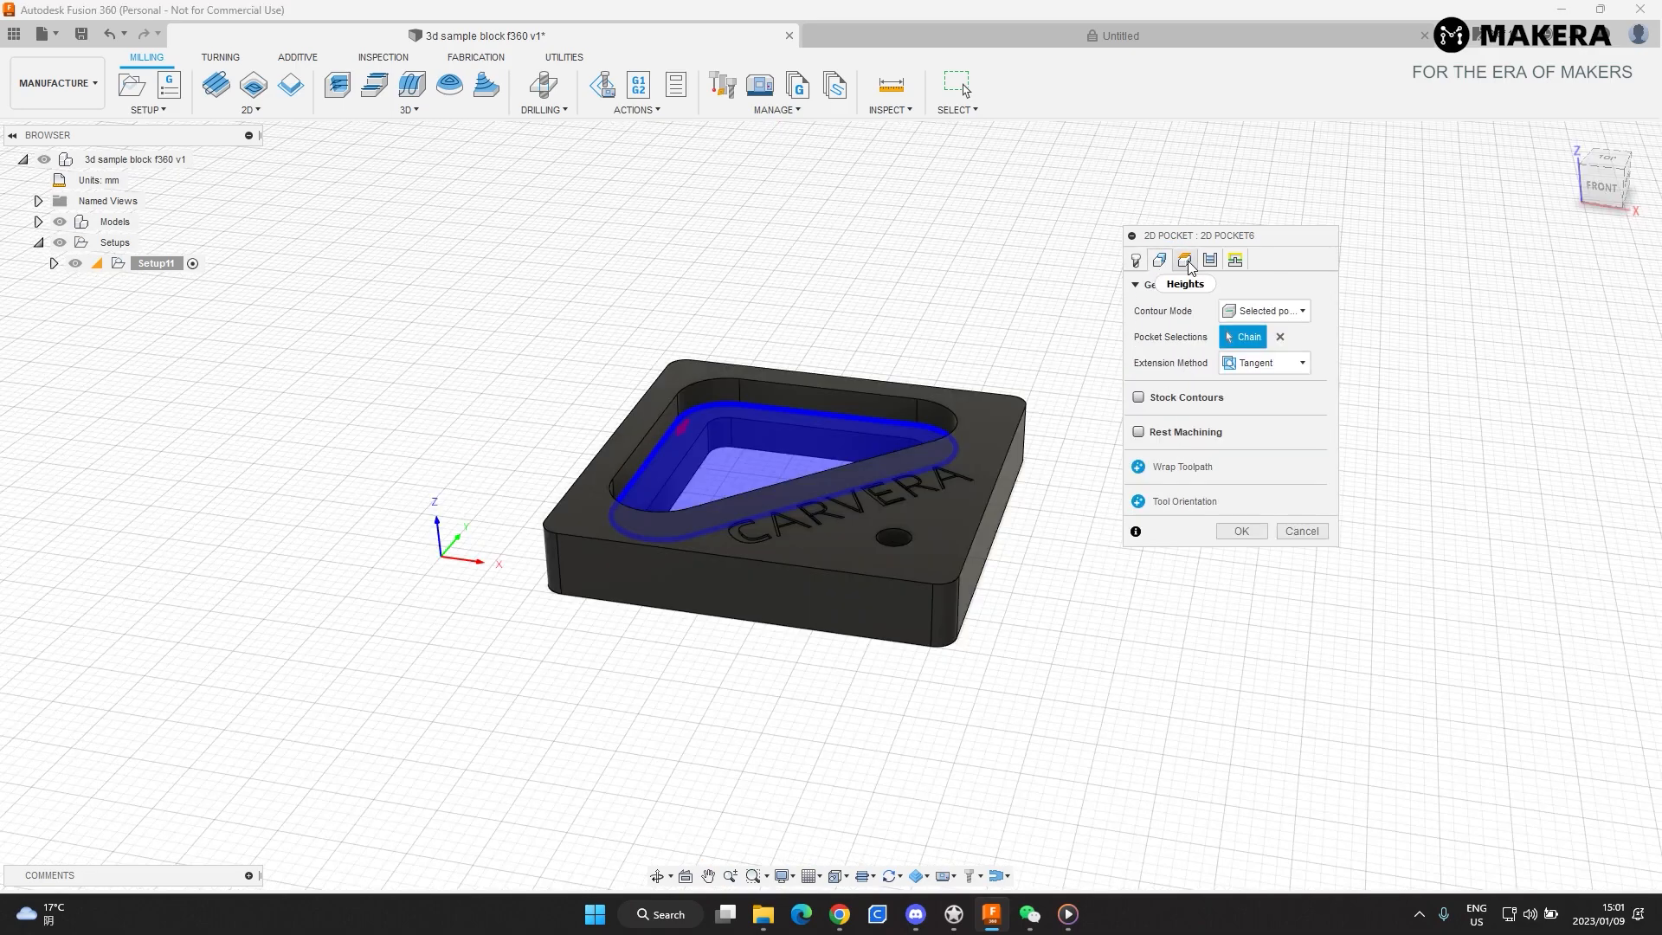
pyautogui.click(1185, 260)
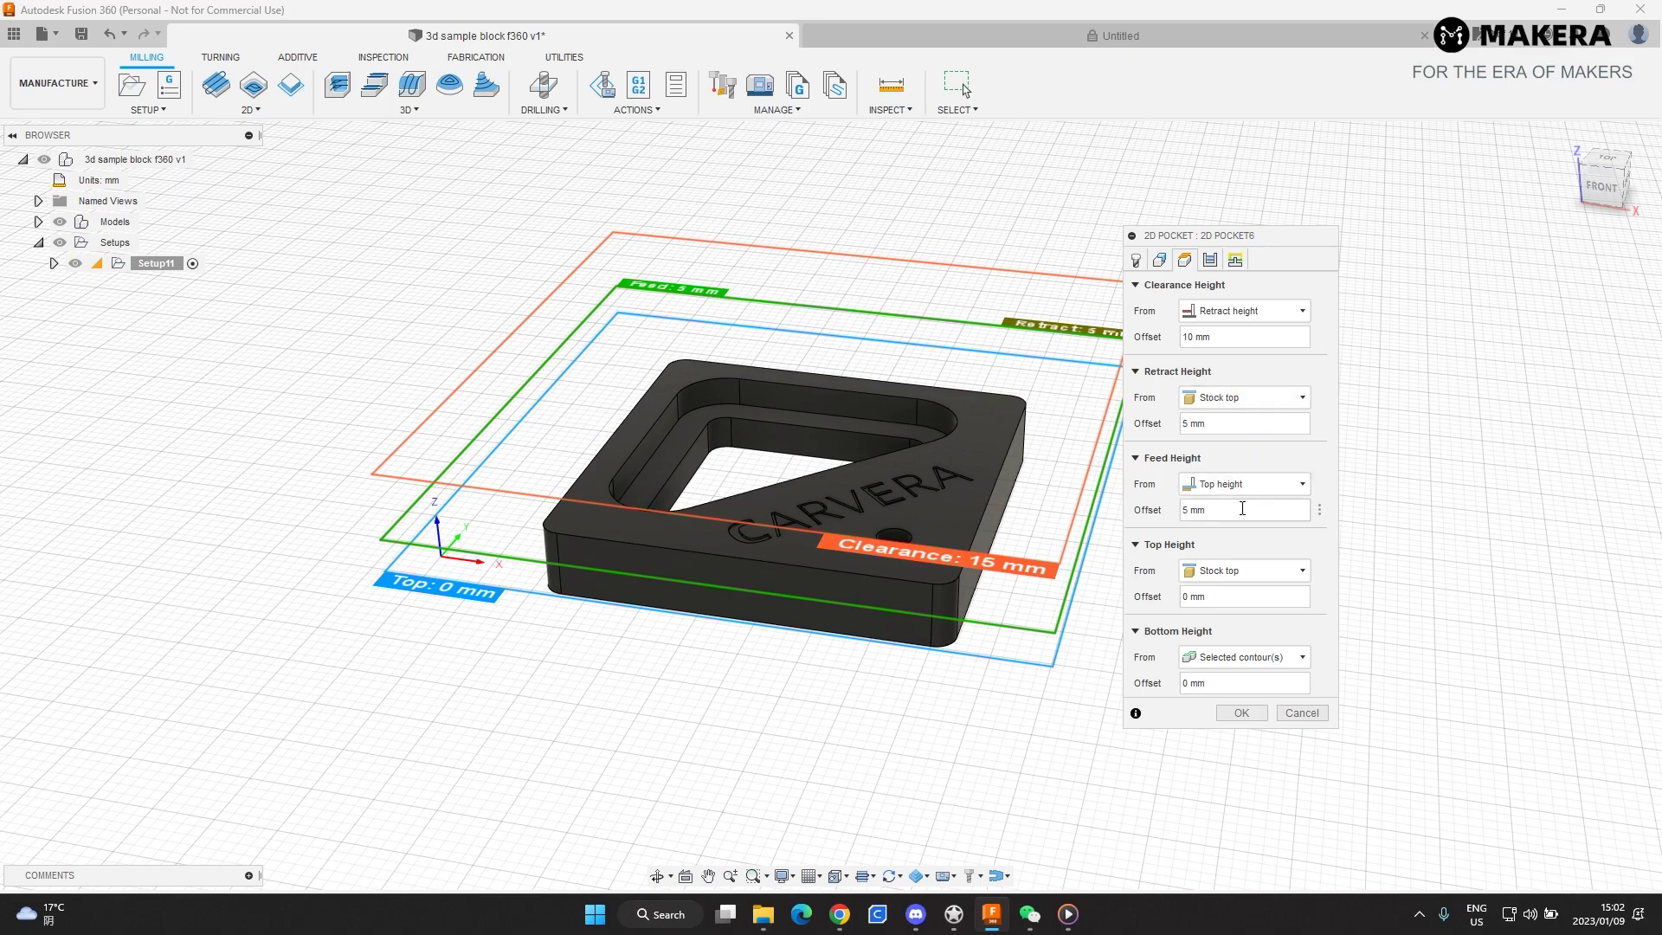
pyautogui.click(1260, 575)
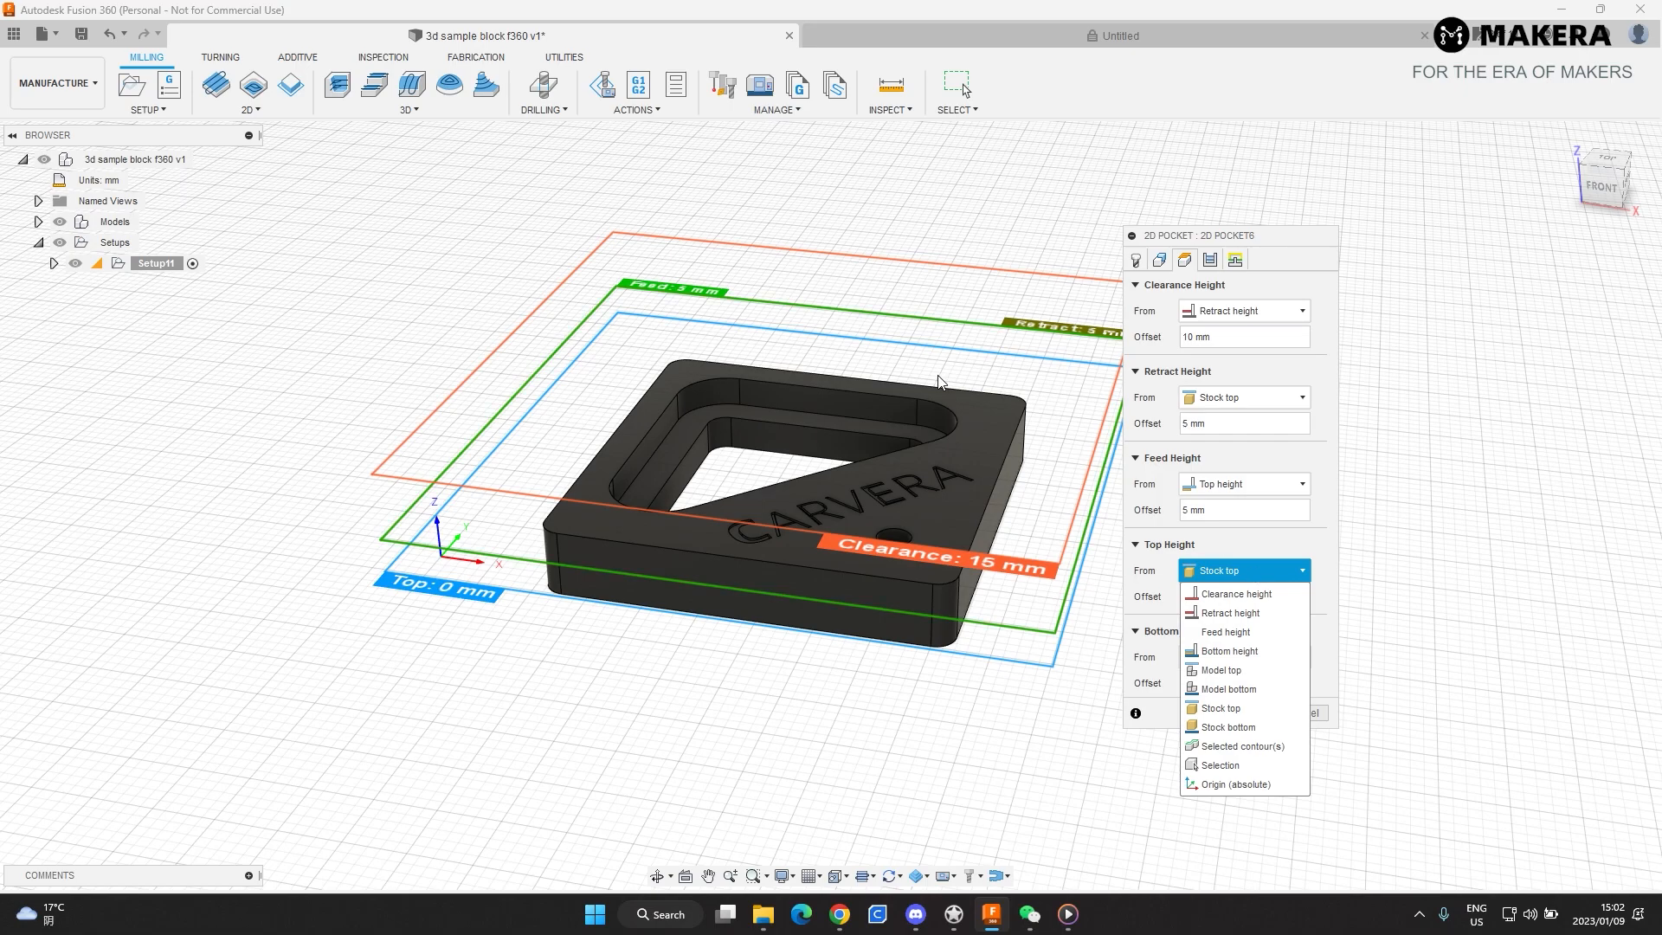
pyautogui.click(1240, 575)
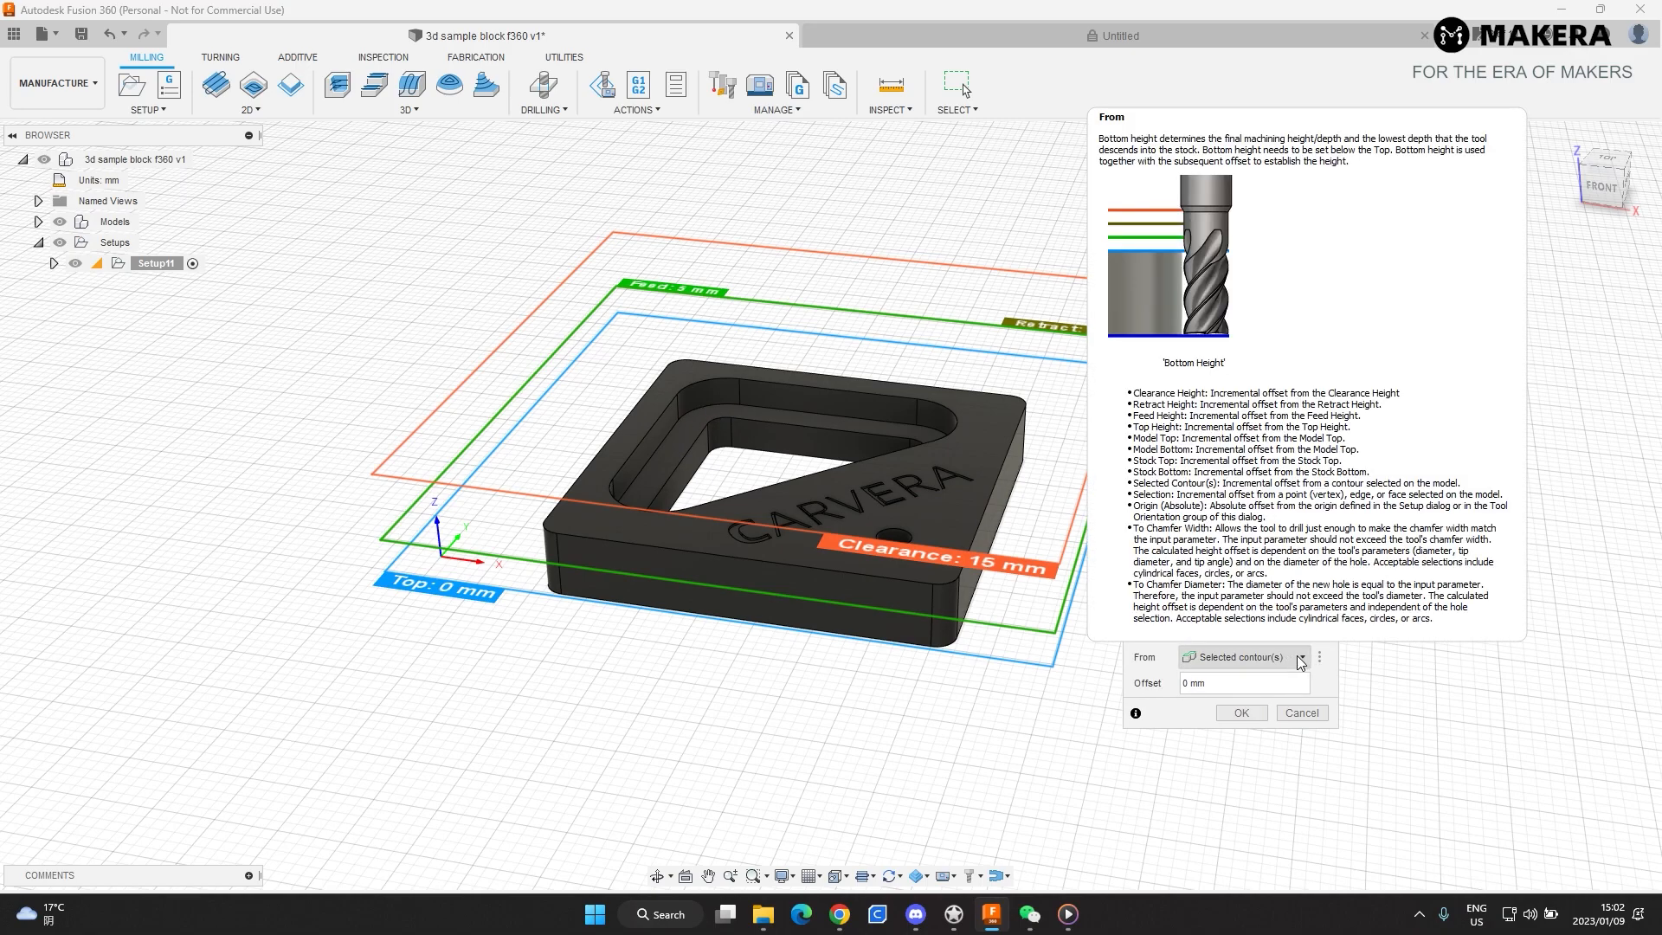
pyautogui.click(1159, 260)
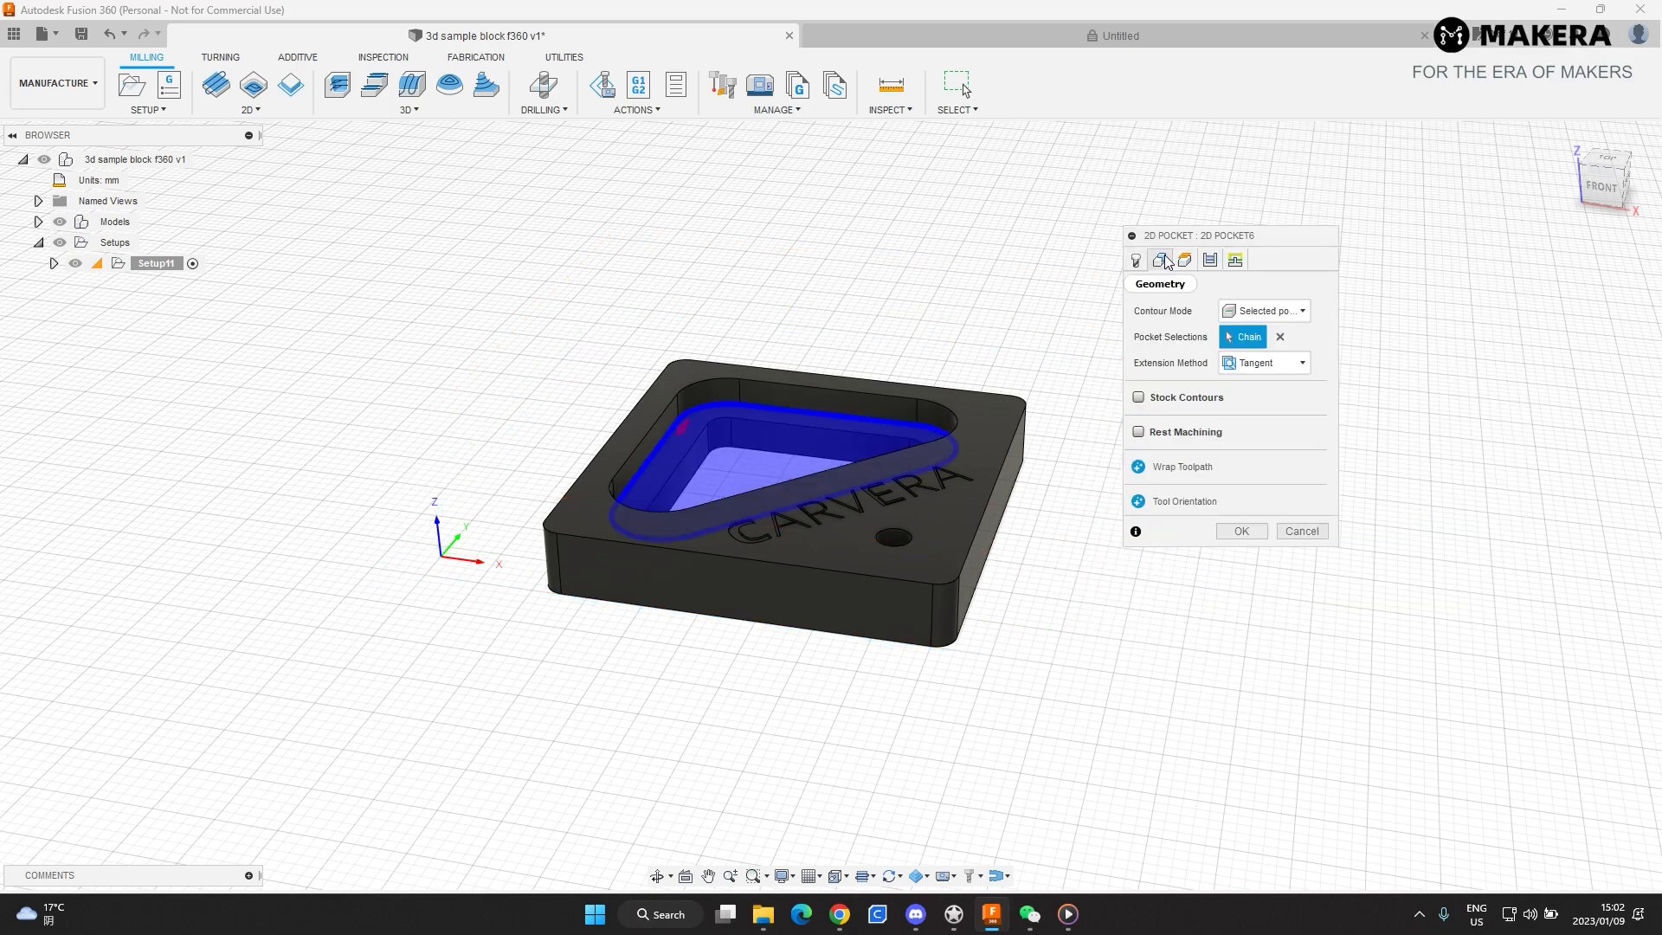
pyautogui.click(1186, 260)
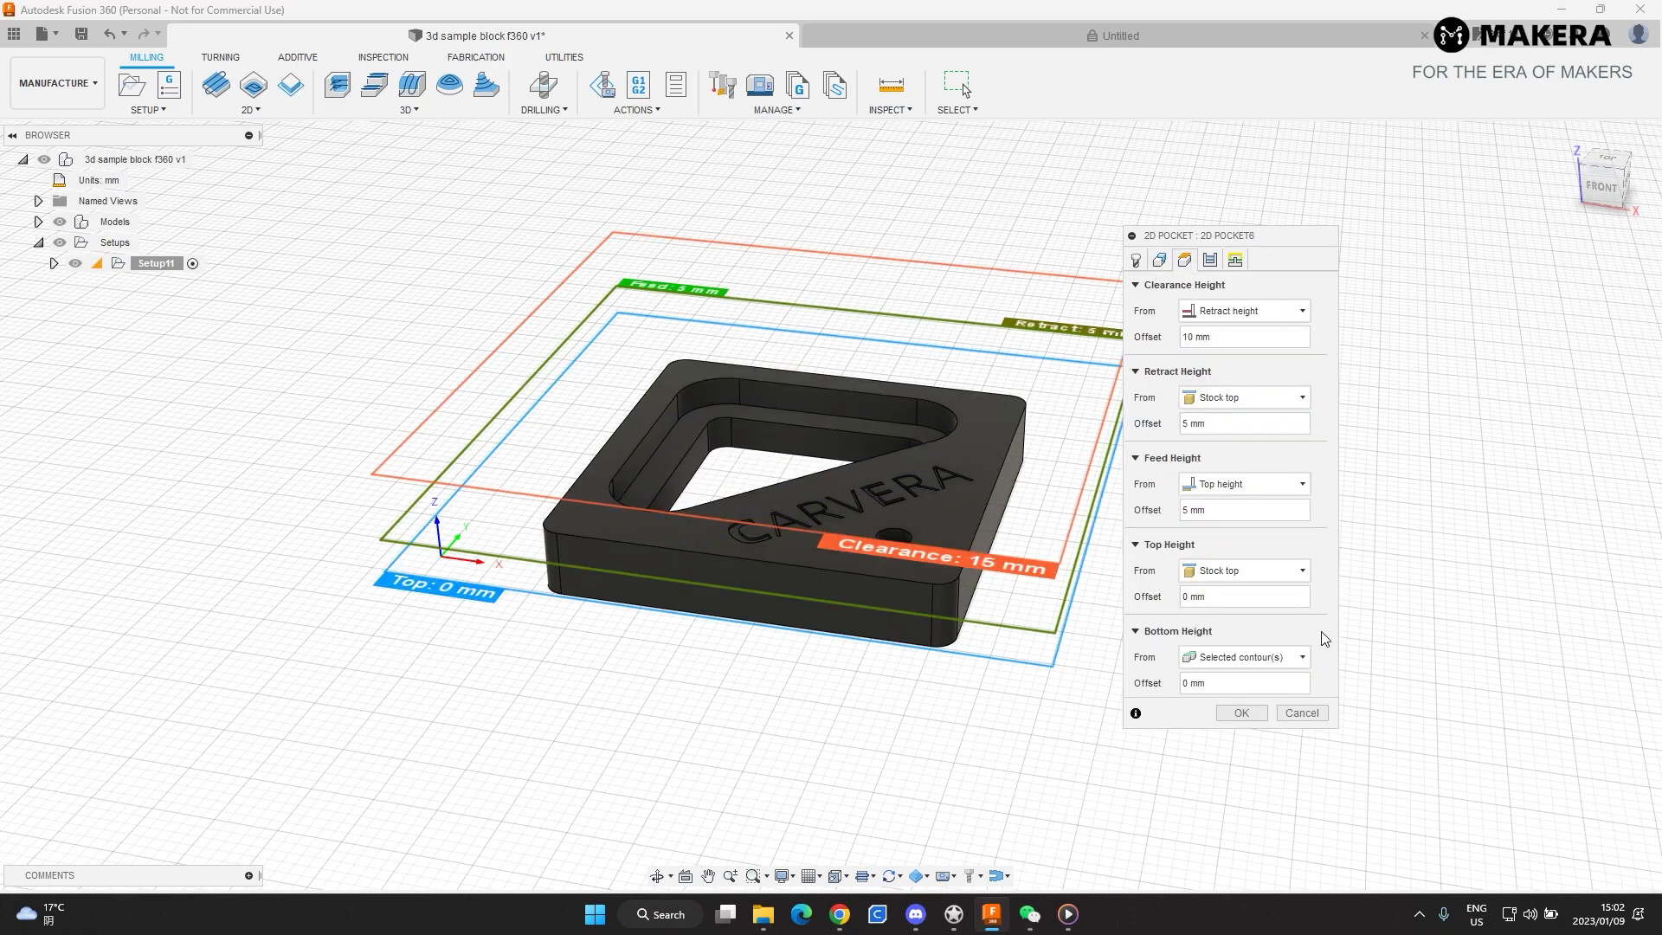
# - Set the pocket's radial and axial stock to leave to 0, and disable Stock to Leave
pyautogui.click(1211, 262)
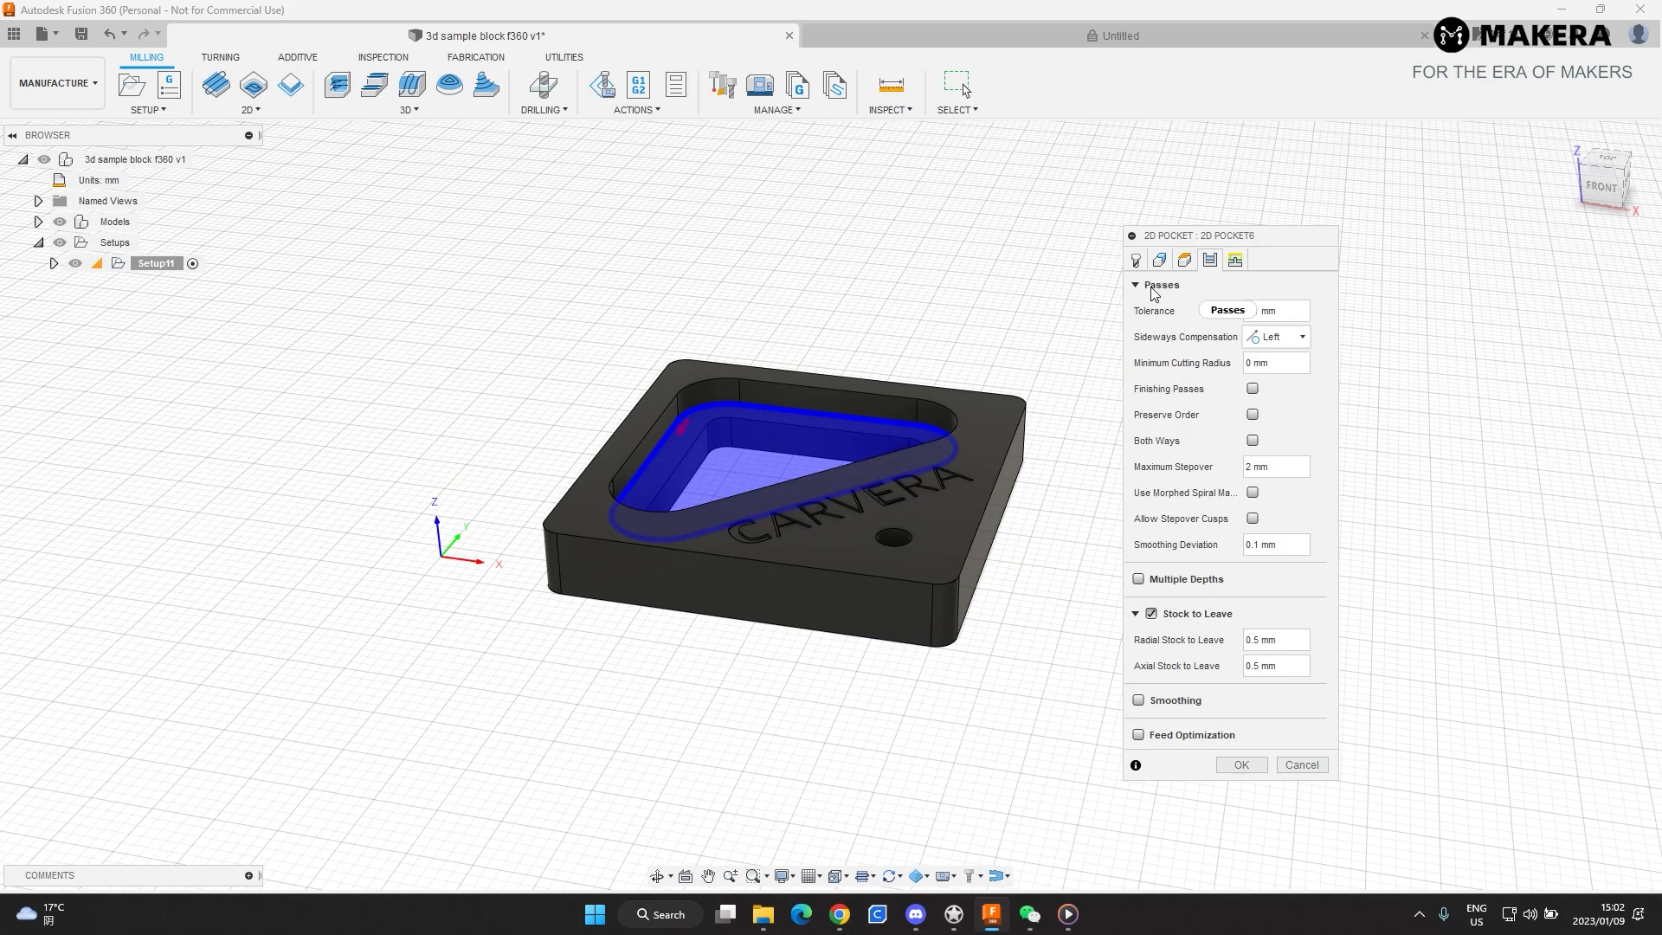
pyautogui.click(1285, 313)
pyautogui.moveTo(1276, 642); pyautogui.dragTo(1145, 677)
pyautogui.click(1153, 613)
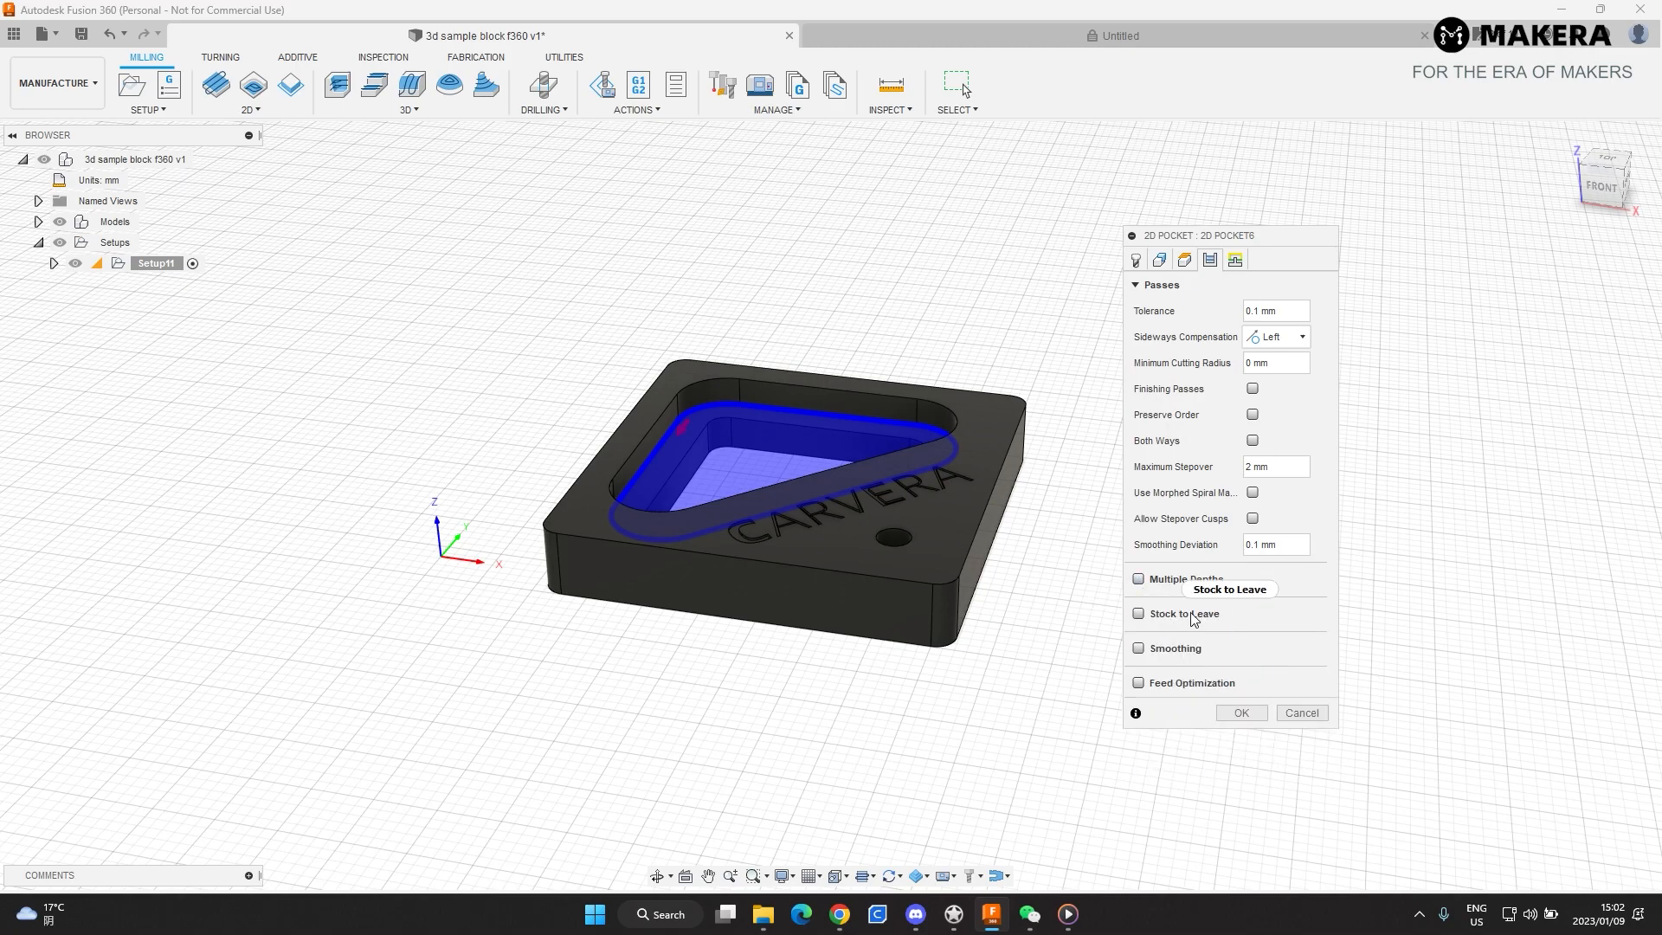
pyautogui.moveTo(1170, 622)
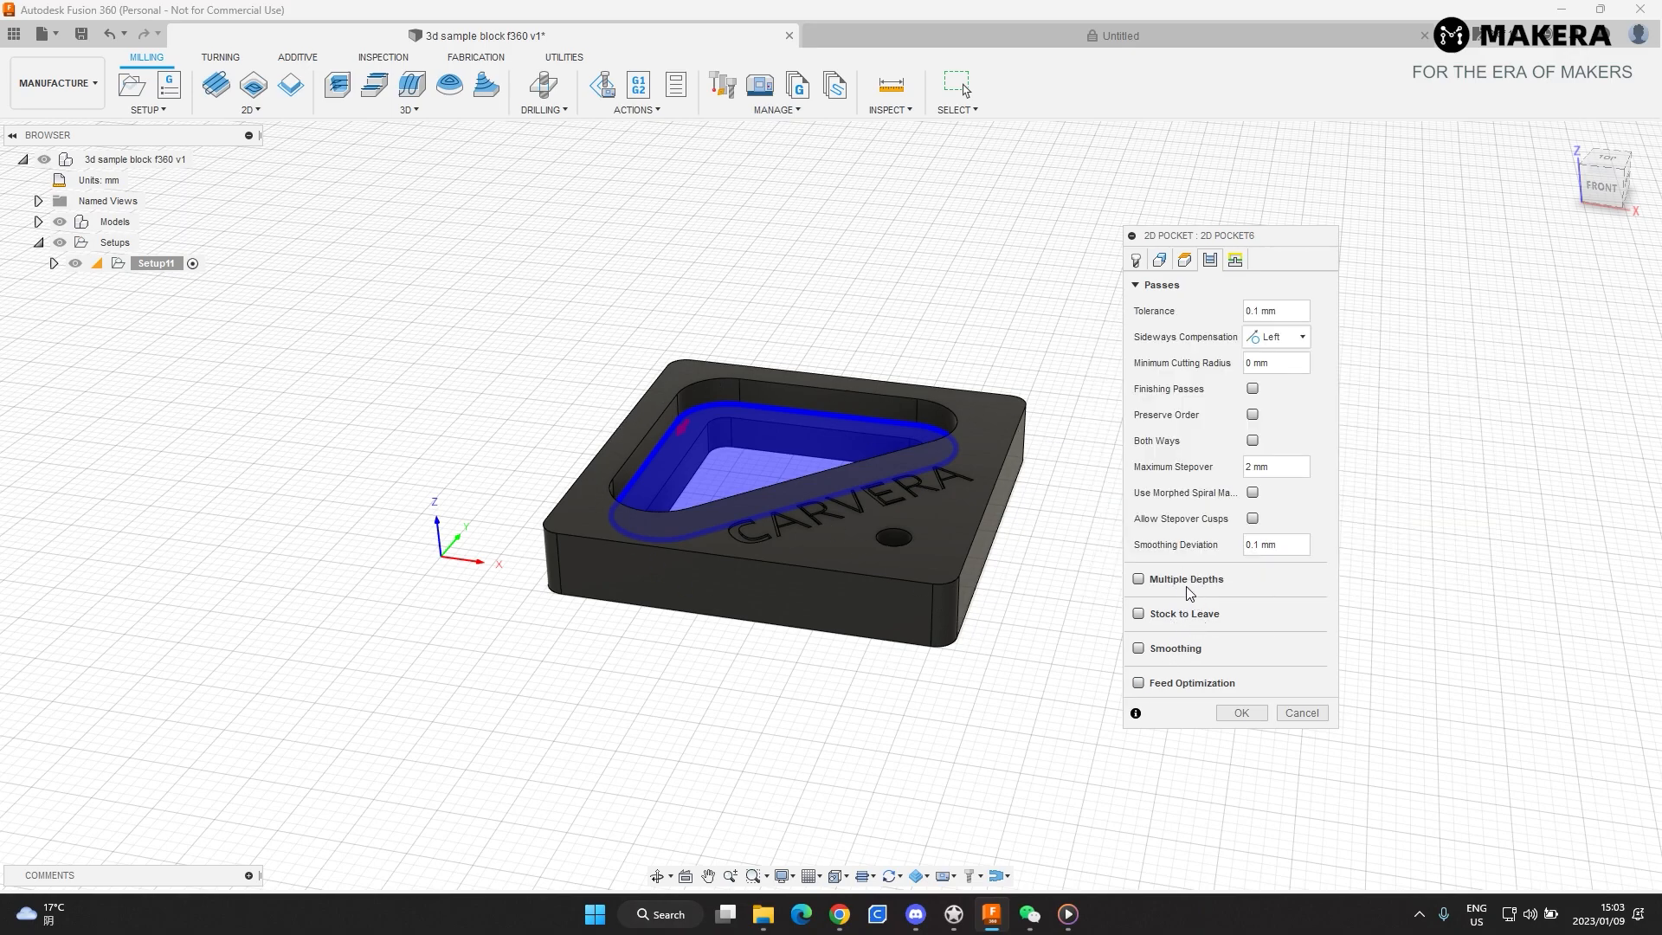
pyautogui.click(1139, 614)
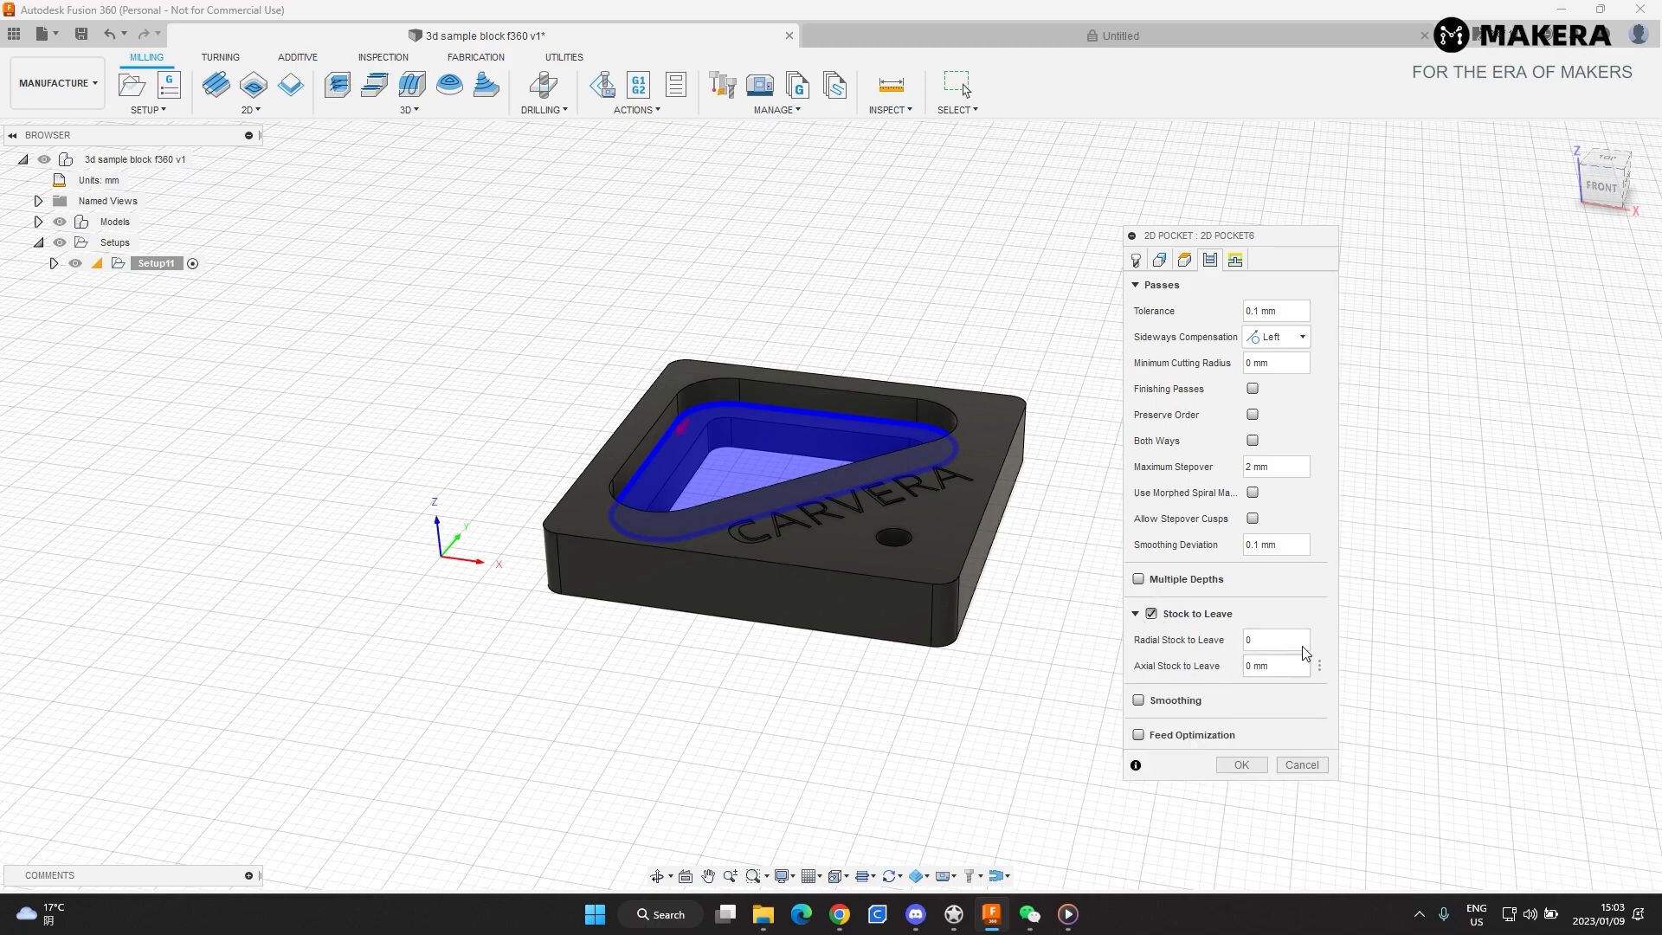
pyautogui.click(1151, 613)
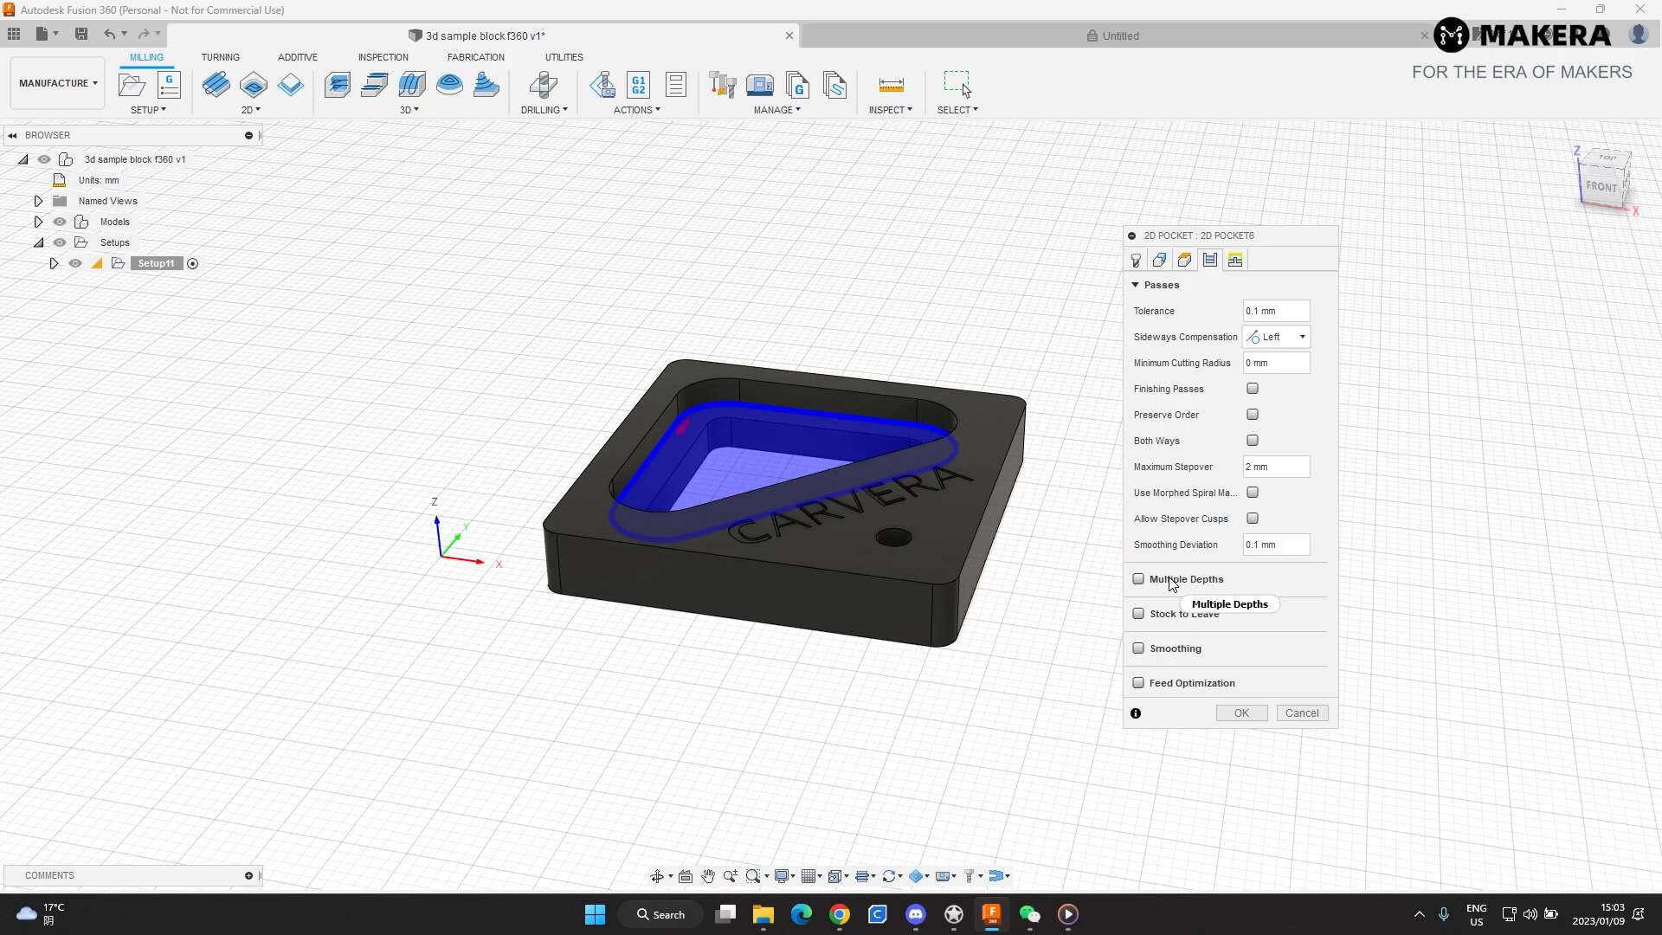
# - Enable Multiple Depths for the pocket with a maximum roughing stepdown of 3 mm
pyautogui.moveTo(1162, 589)
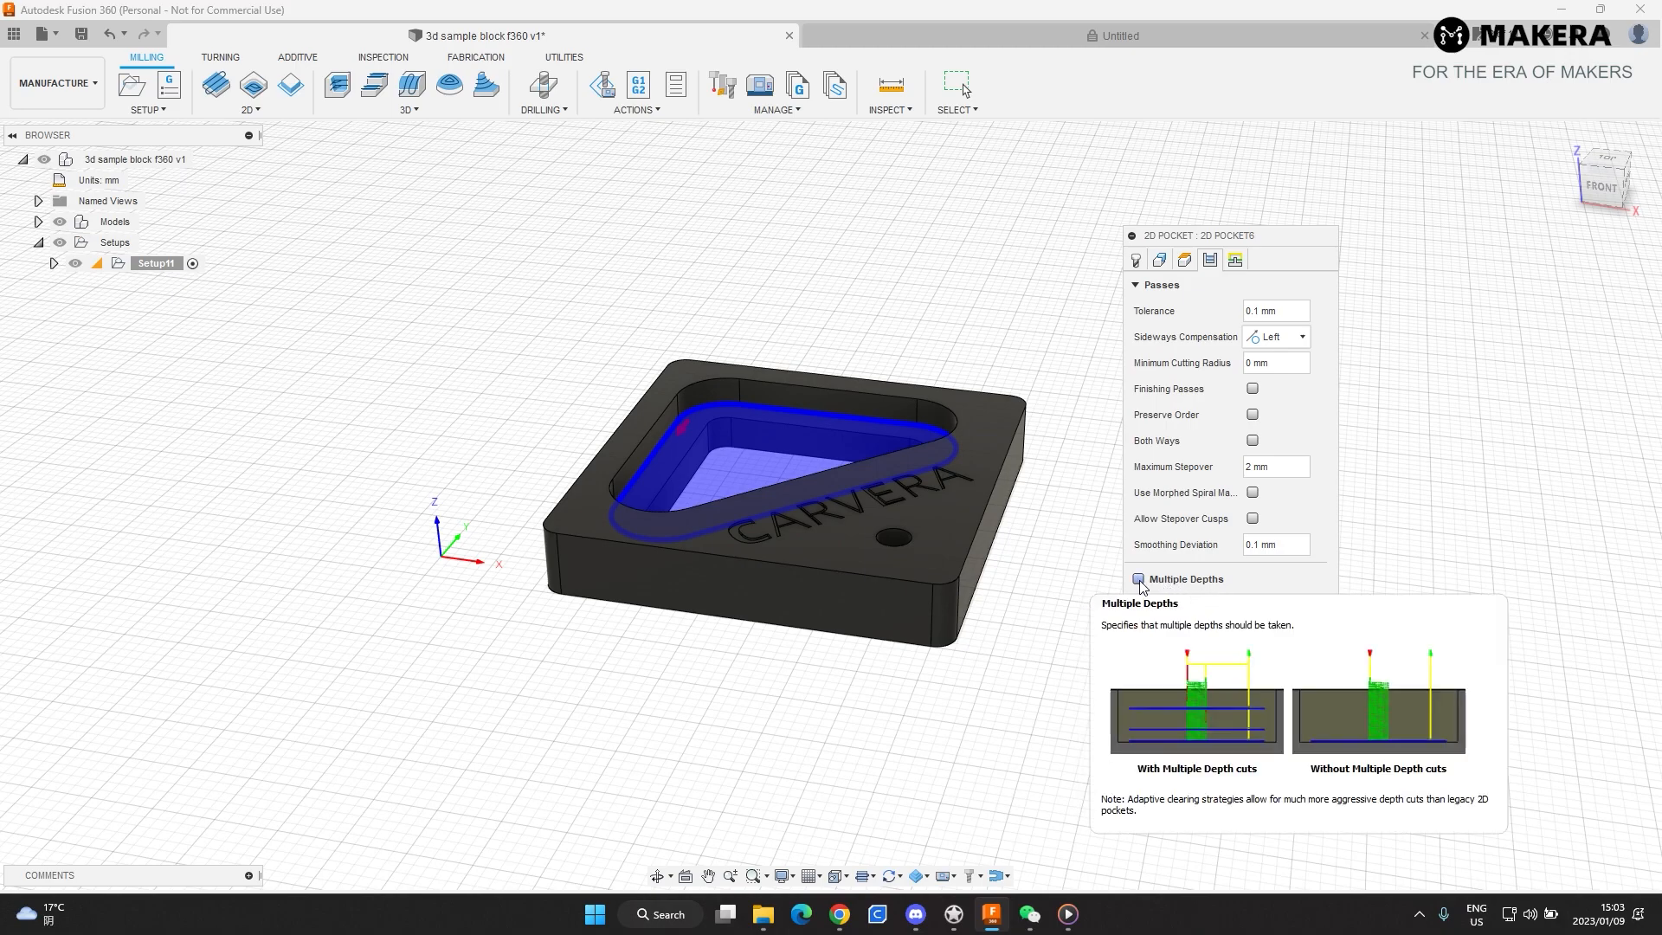
pyautogui.click(1141, 579)
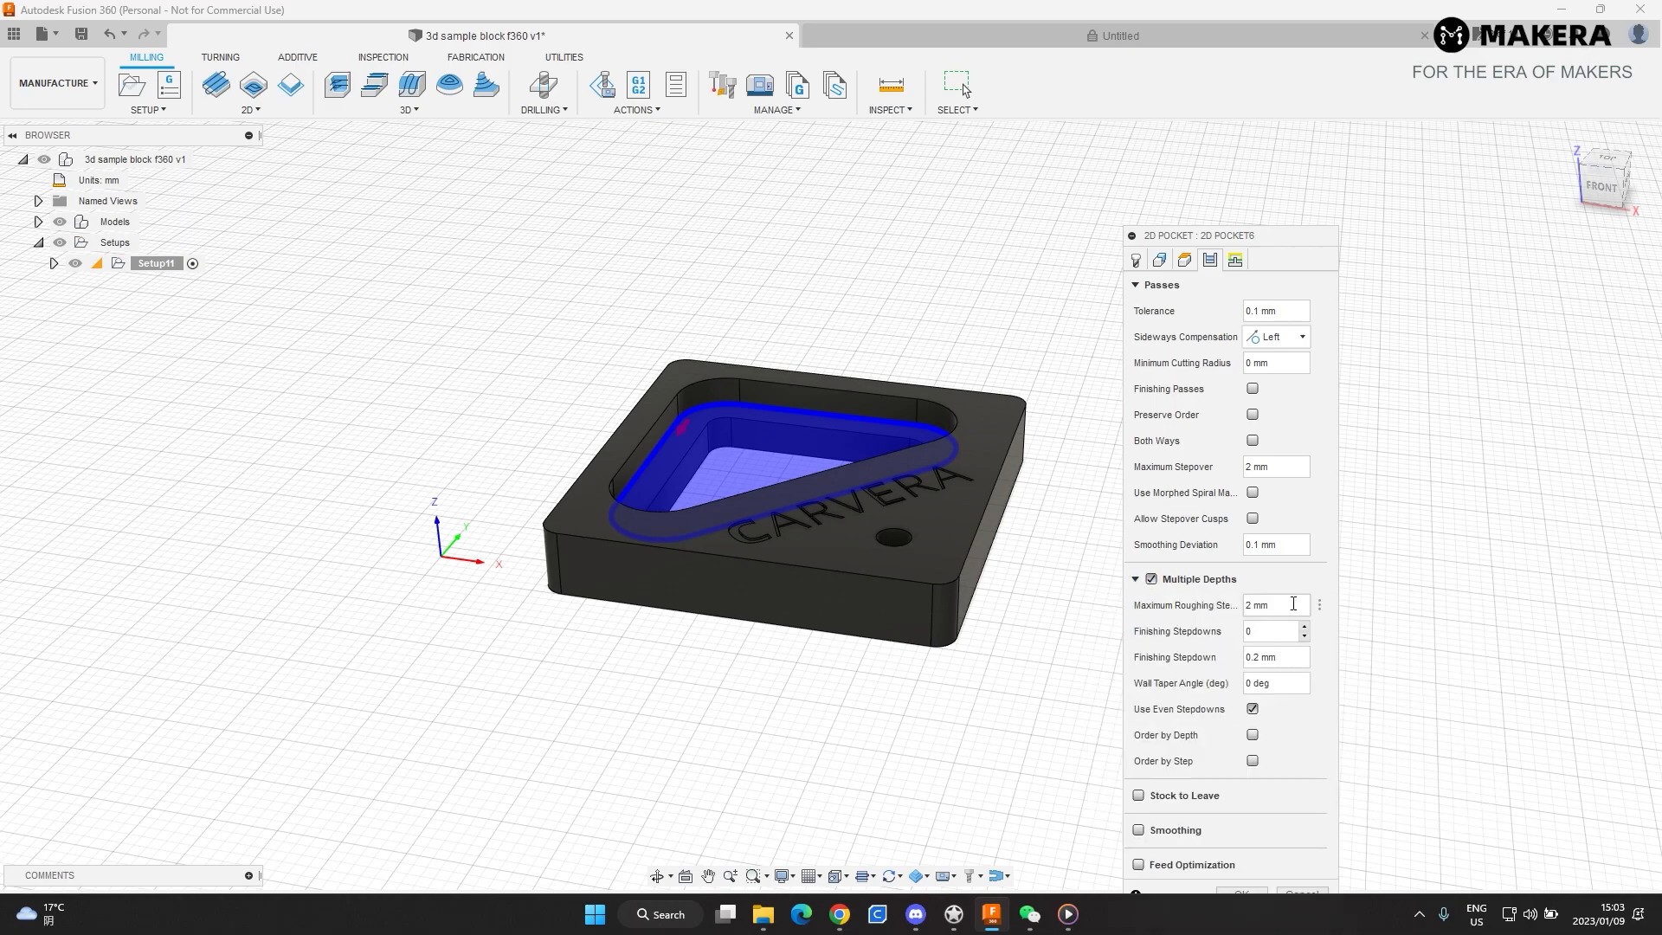
pyautogui.click(1273, 605)
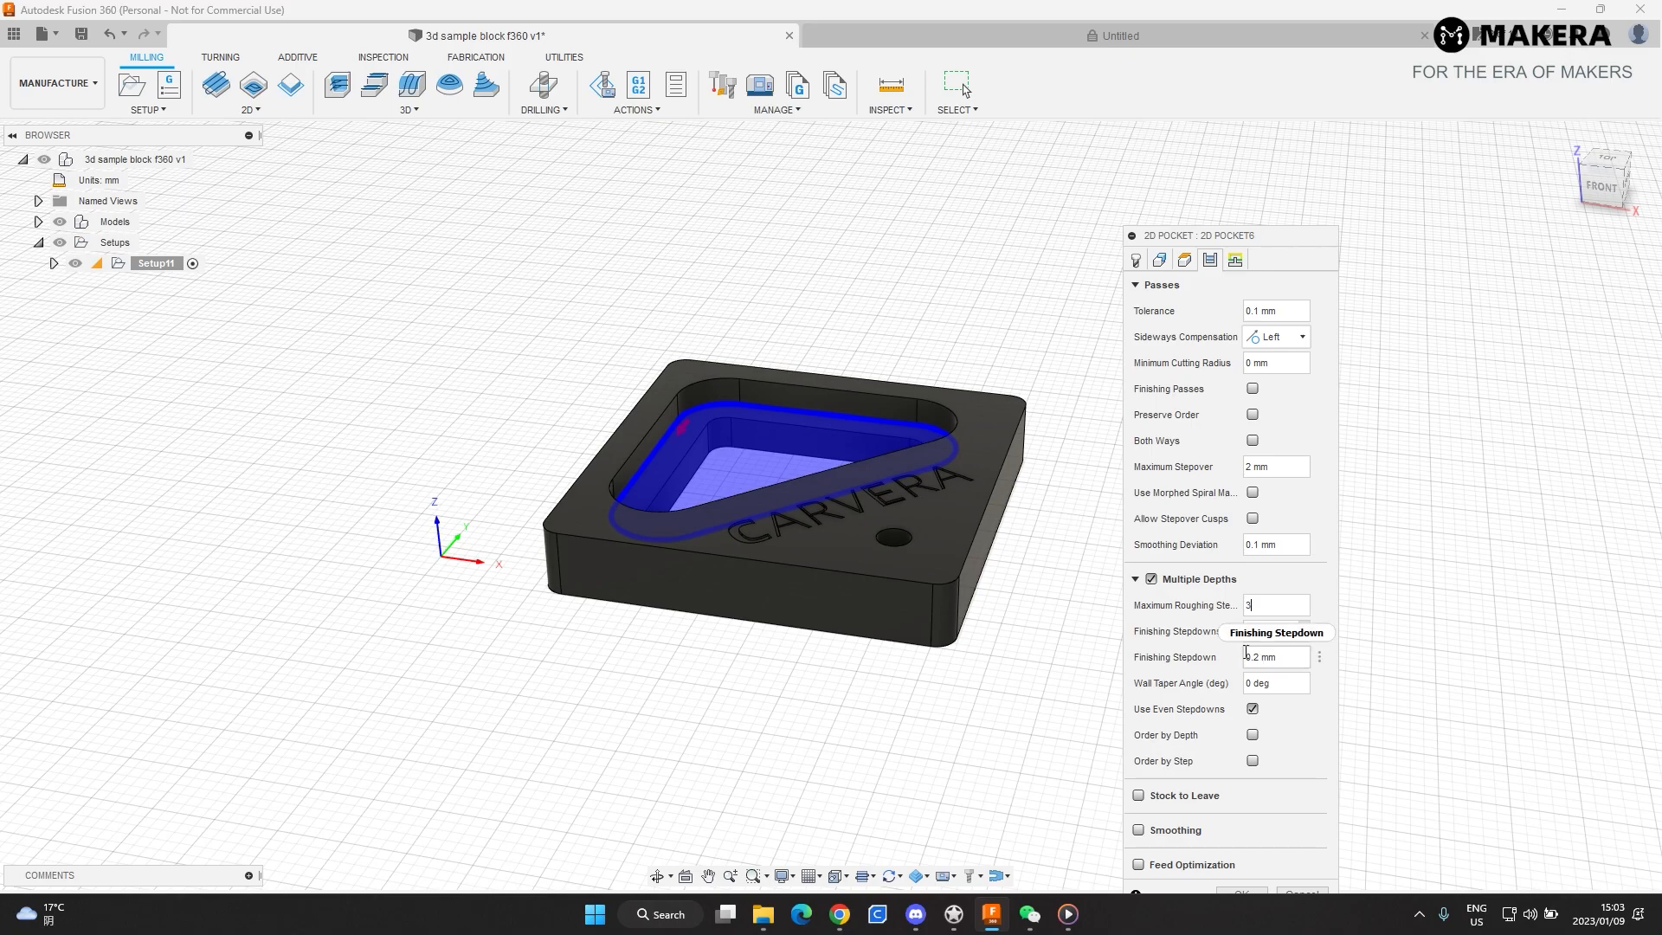
pyautogui.click(1136, 260)
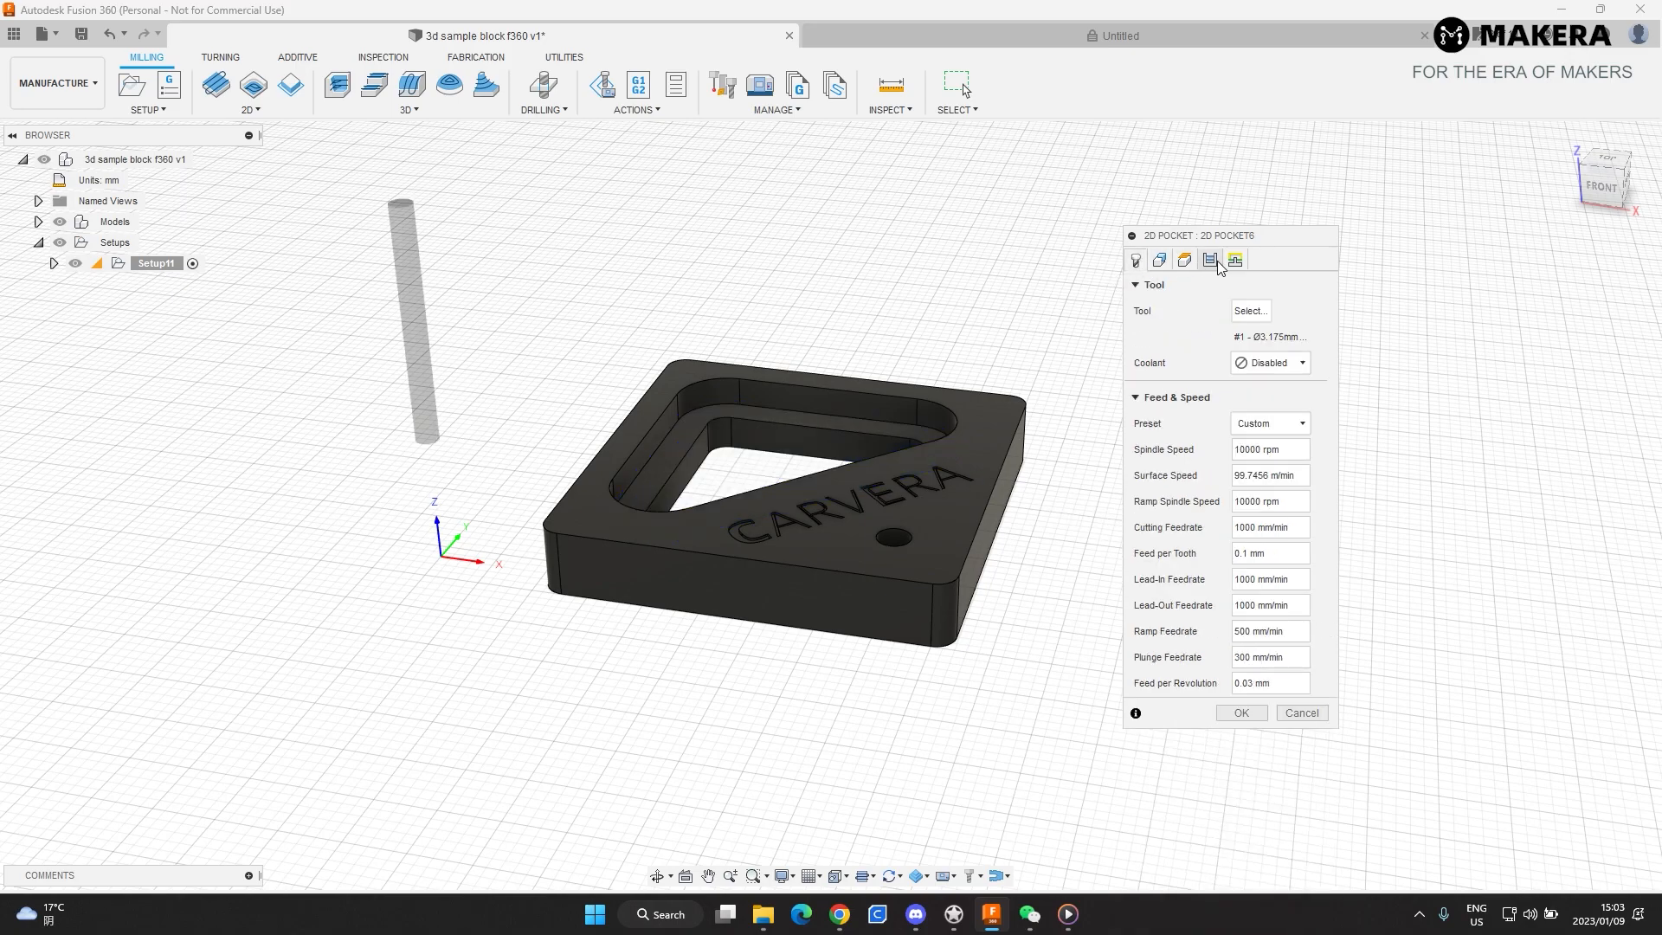
pyautogui.click(1211, 260)
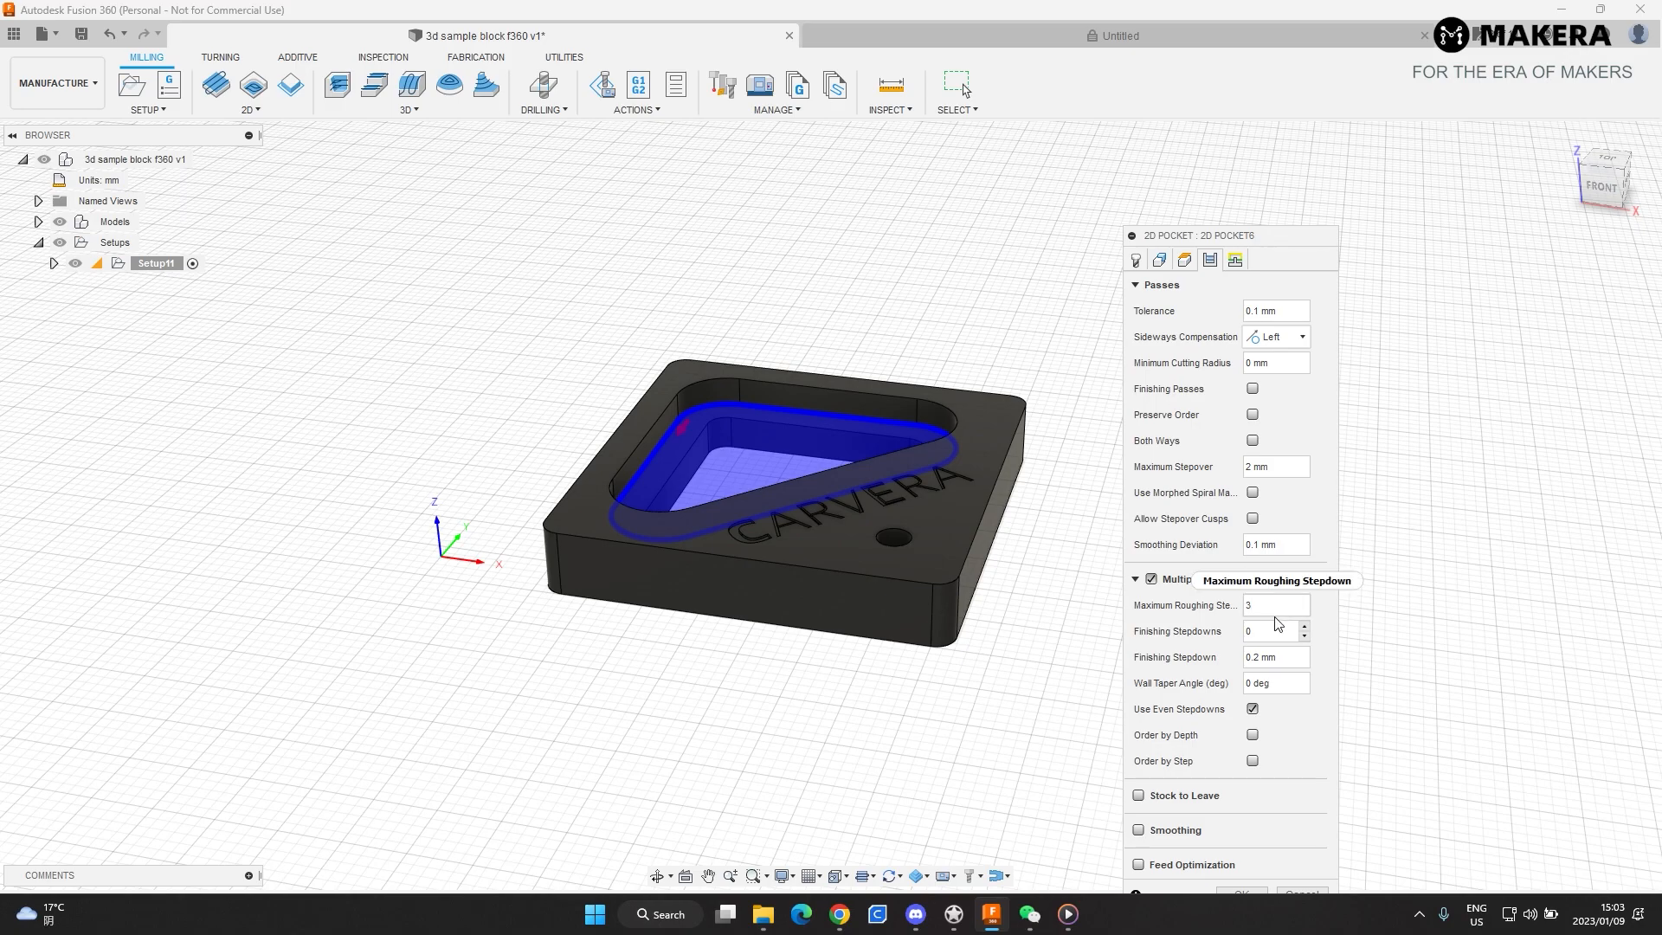
# - Review the linking, passes and heights settings, and accept the 2D Pocket to generate its toolpath
pyautogui.click(1219, 156)
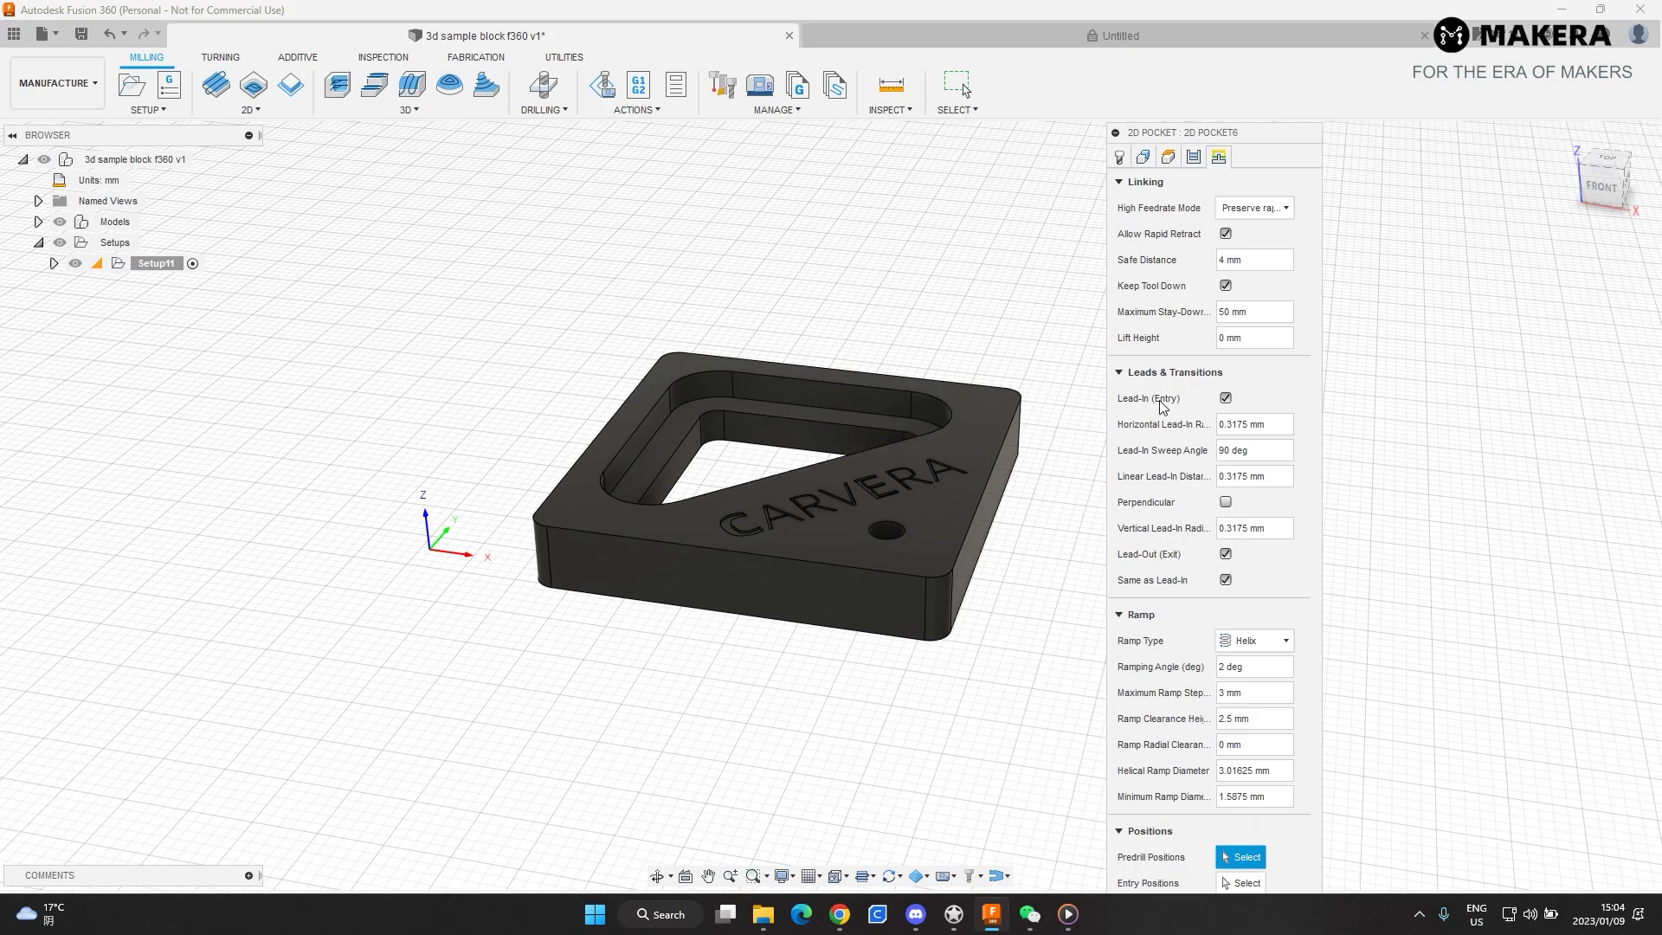
pyautogui.moveTo(1263, 137)
pyautogui.mouseDown()
pyautogui.moveTo(1249, 82)
pyautogui.moveTo(1260, 135)
pyautogui.mouseUp()
pyautogui.click(1193, 156)
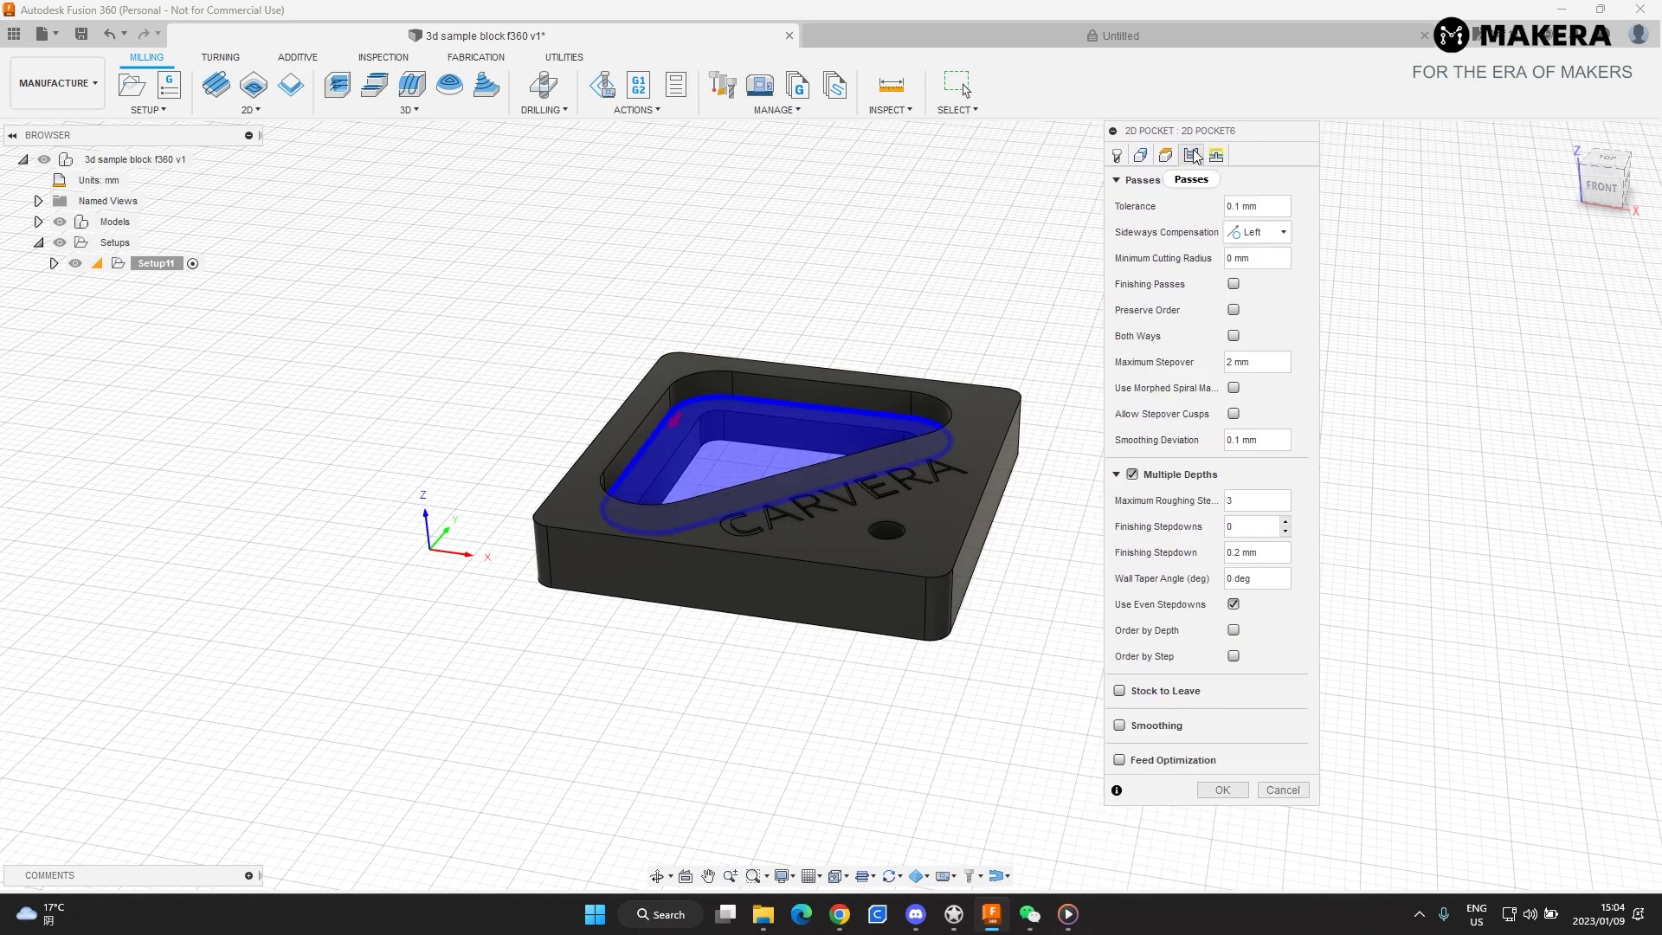
pyautogui.click(1168, 156)
pyautogui.click(1222, 607)
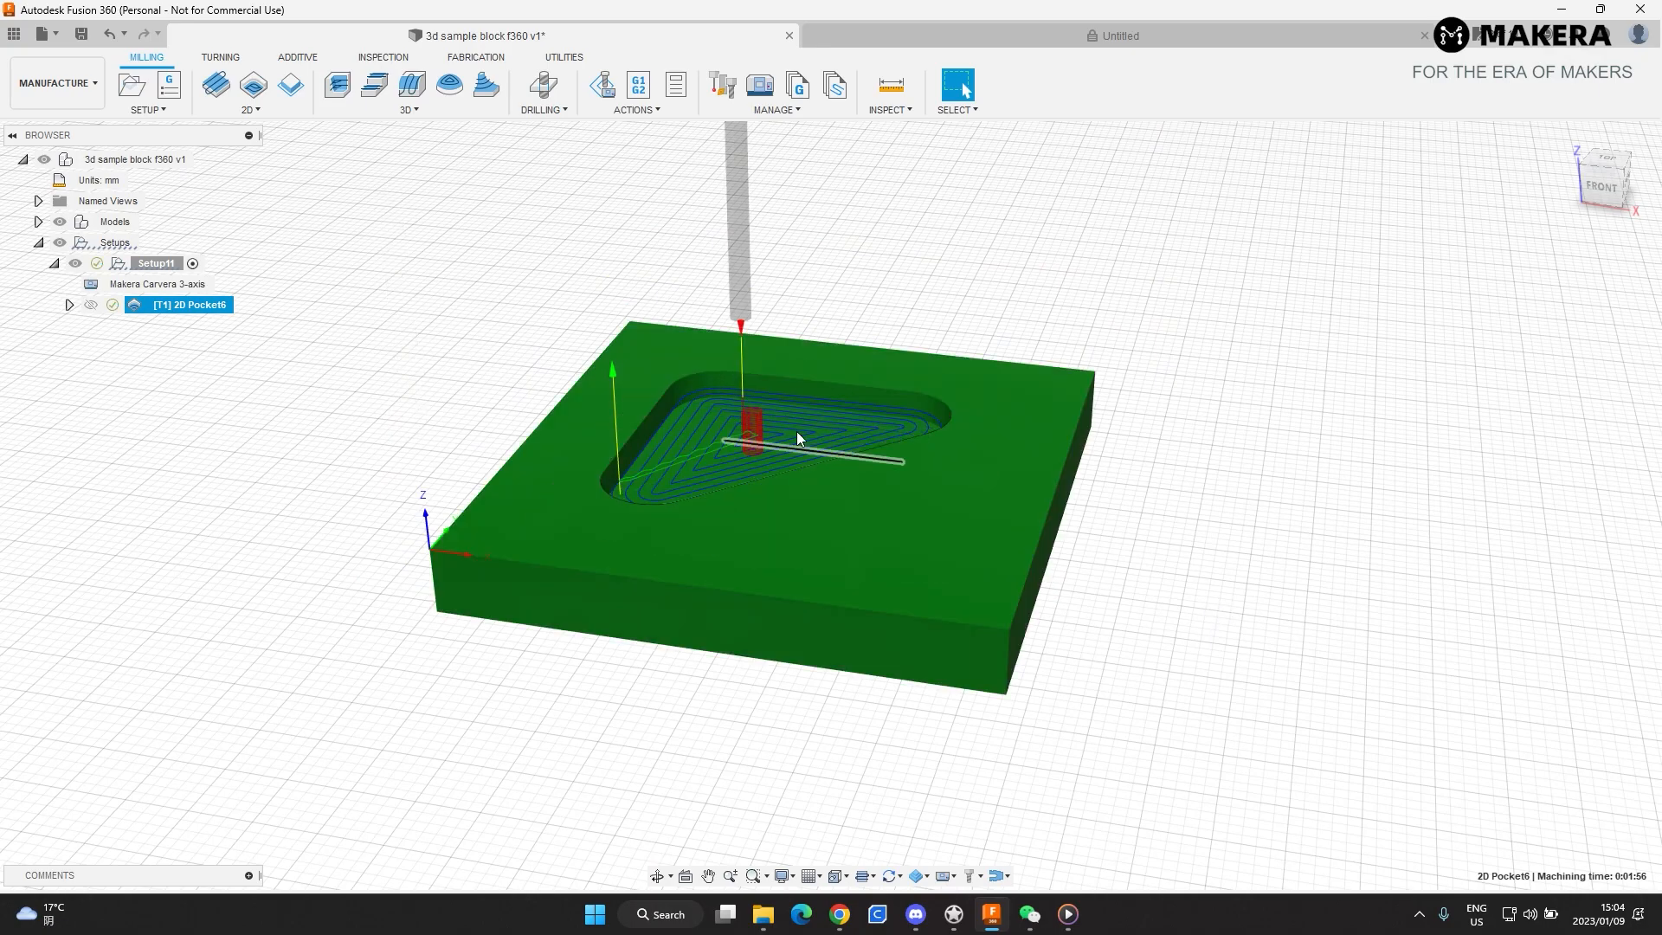
# - Simulate the 2D Pocket toolpath through to its end, increasing the playback speed and viewing the cut from different angles
pyautogui.keyDown('shift'); pyautogui.moveTo(804, 398); pyautogui.dragTo(866, 372, button='middle'); pyautogui.keyUp('shift')
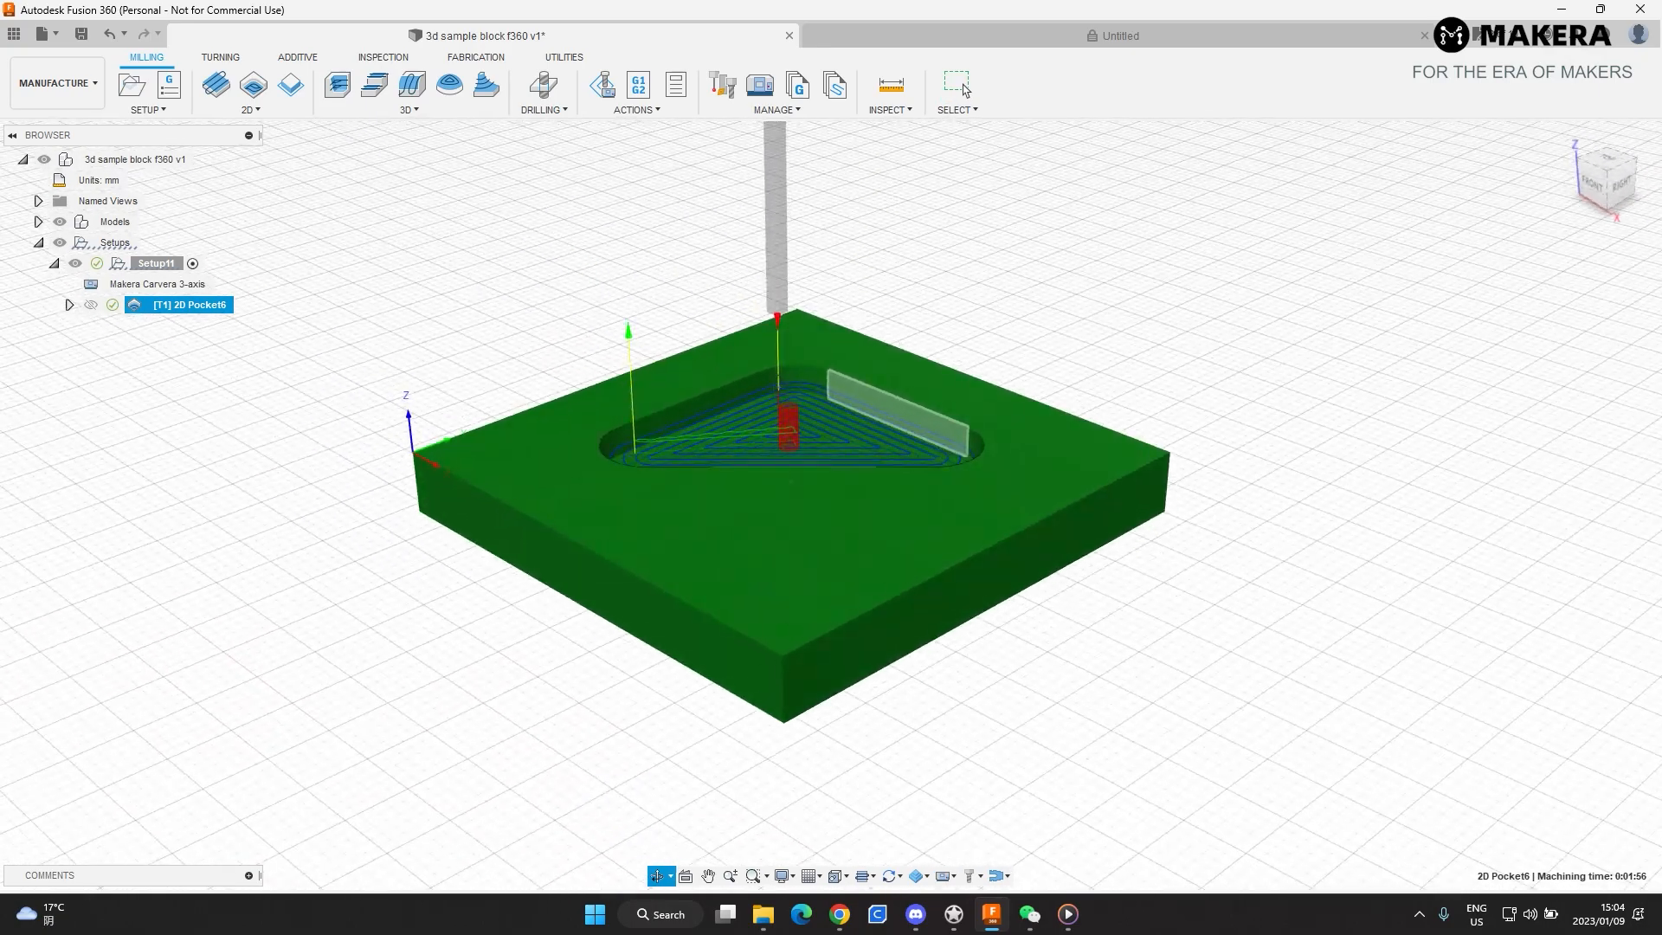
pyautogui.rightClick(196, 306)
pyautogui.click(240, 425)
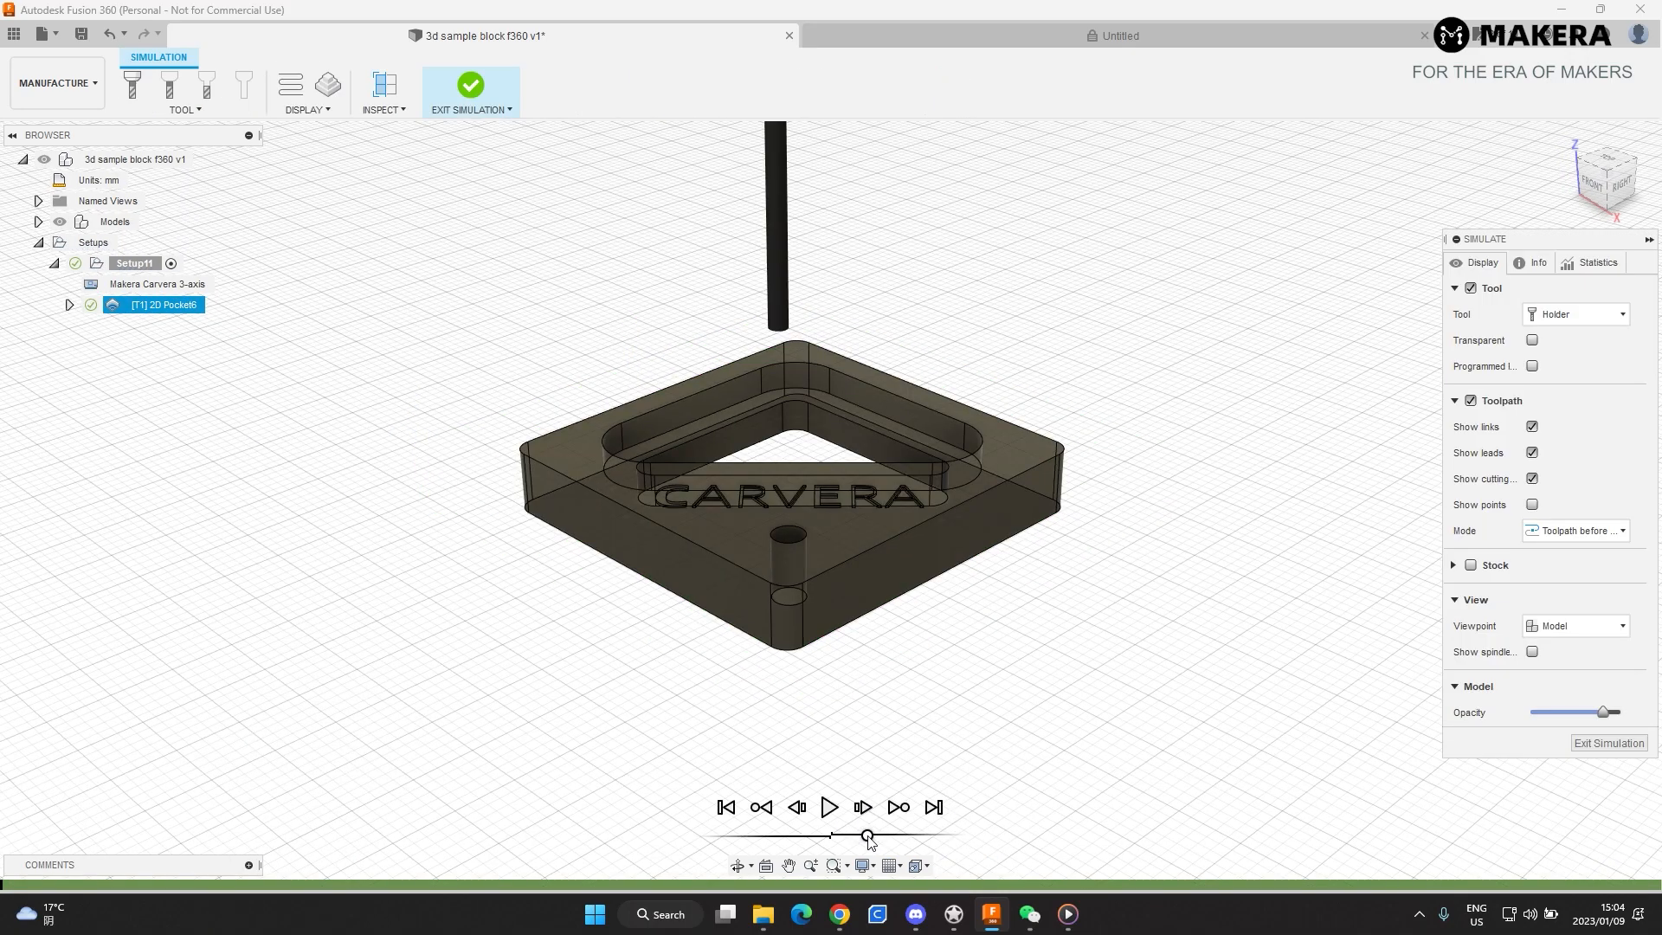
pyautogui.moveTo(864, 837); pyautogui.dragTo(865, 836)
pyautogui.click(831, 807)
pyautogui.keyDown('shift'); pyautogui.moveTo(813, 451); pyautogui.dragTo(814, 422, button='middle'); pyautogui.keyUp('shift')
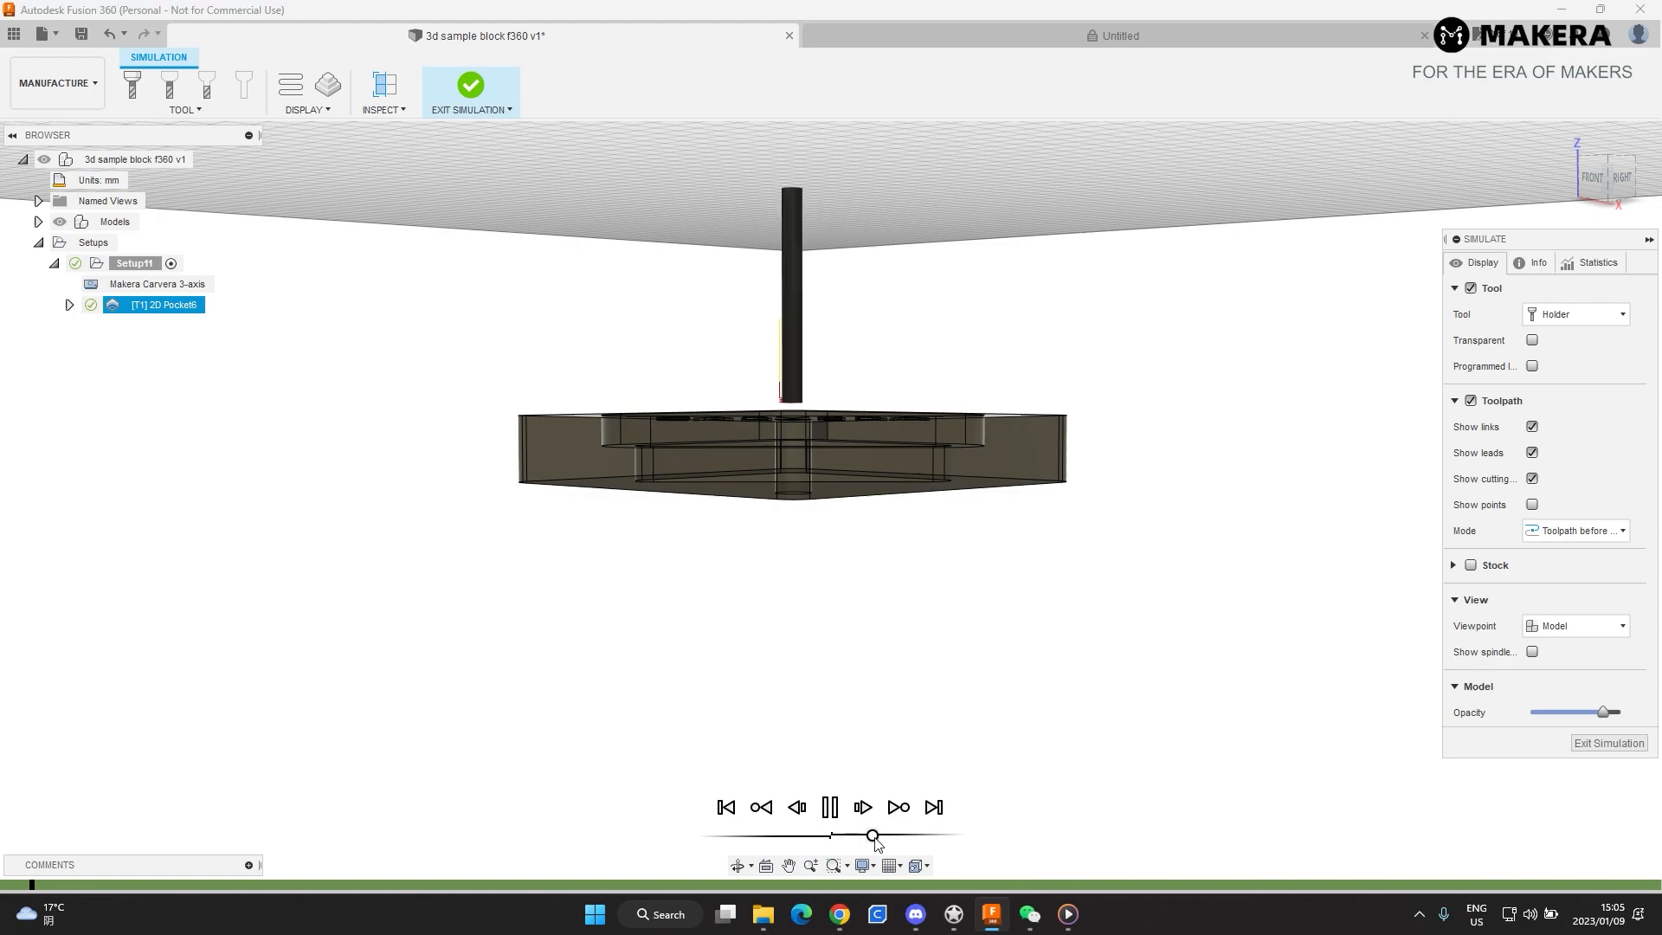
pyautogui.moveTo(873, 836); pyautogui.dragTo(873, 837)
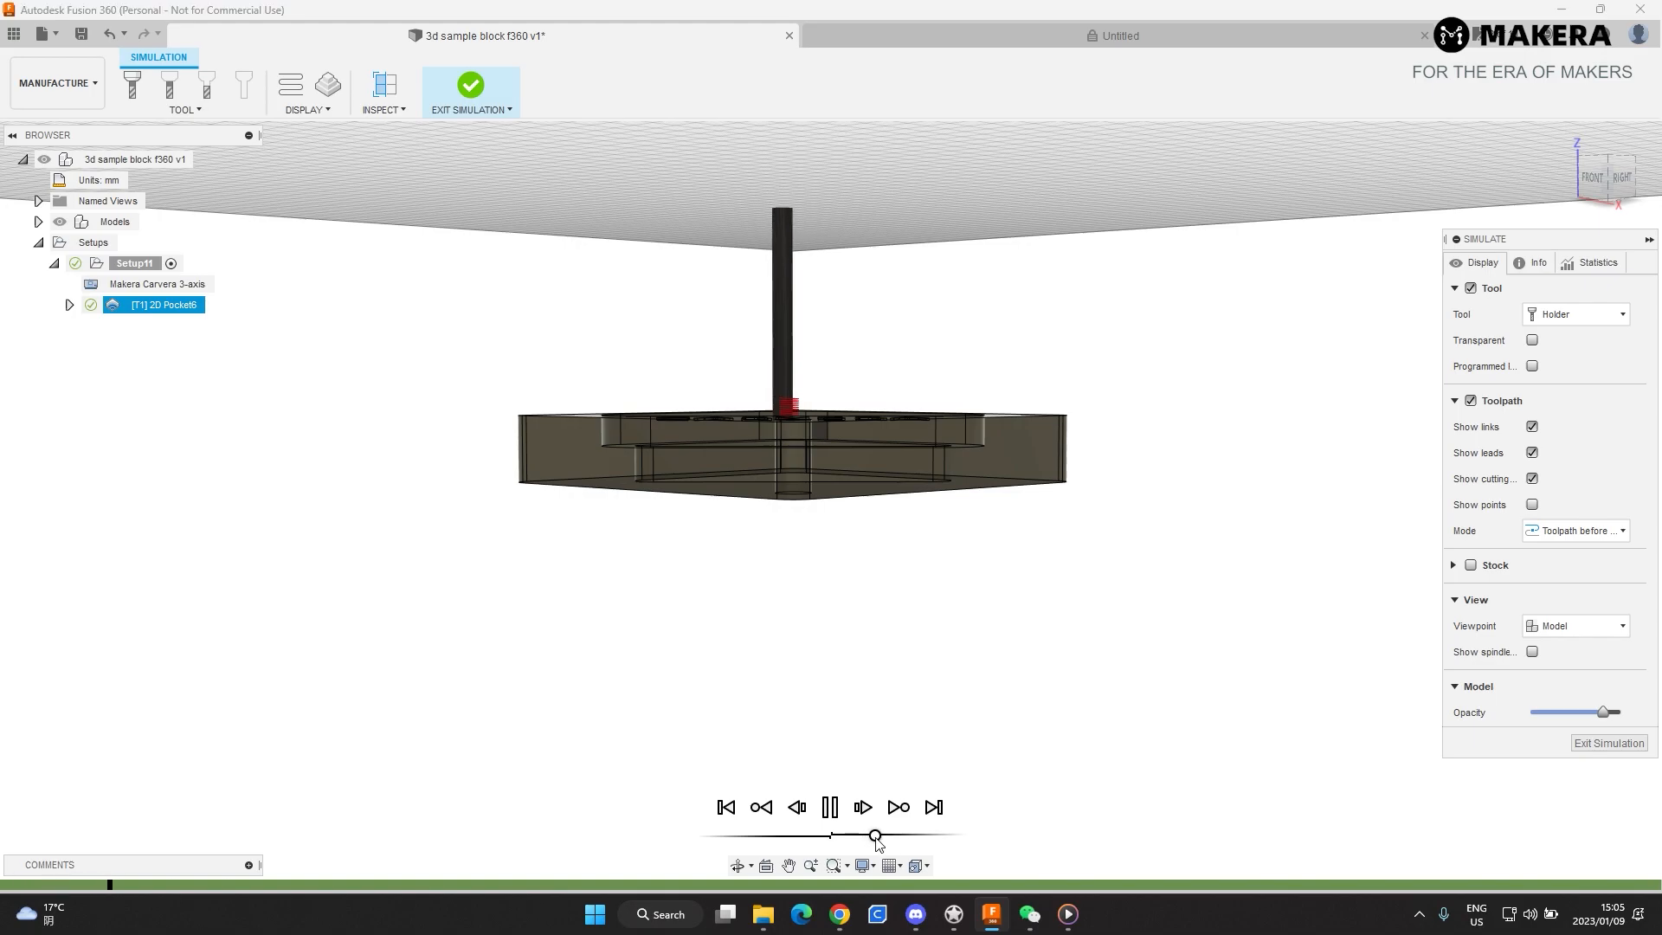
pyautogui.moveTo(968, 389)
pyautogui.keyDown('shift'); pyautogui.mouseDown(button='middle')
pyautogui.moveTo(952, 373)
pyautogui.moveTo(939, 385)
pyautogui.mouseUp(button='middle'); pyautogui.keyUp('shift')
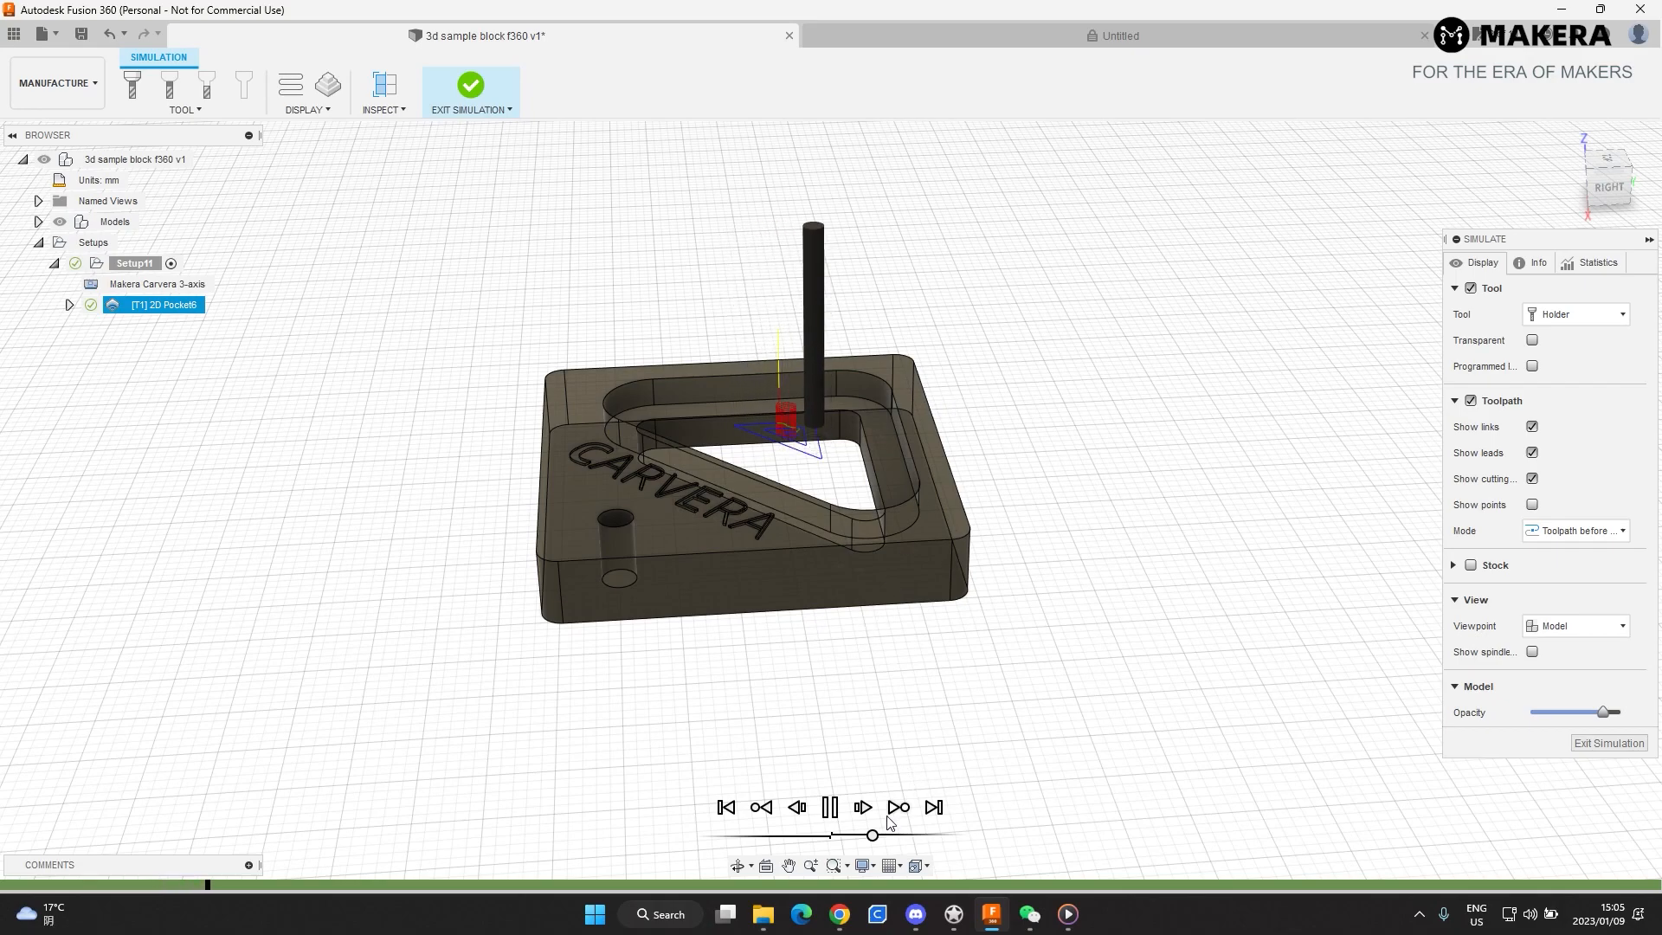
pyautogui.moveTo(873, 836); pyautogui.dragTo(878, 835)
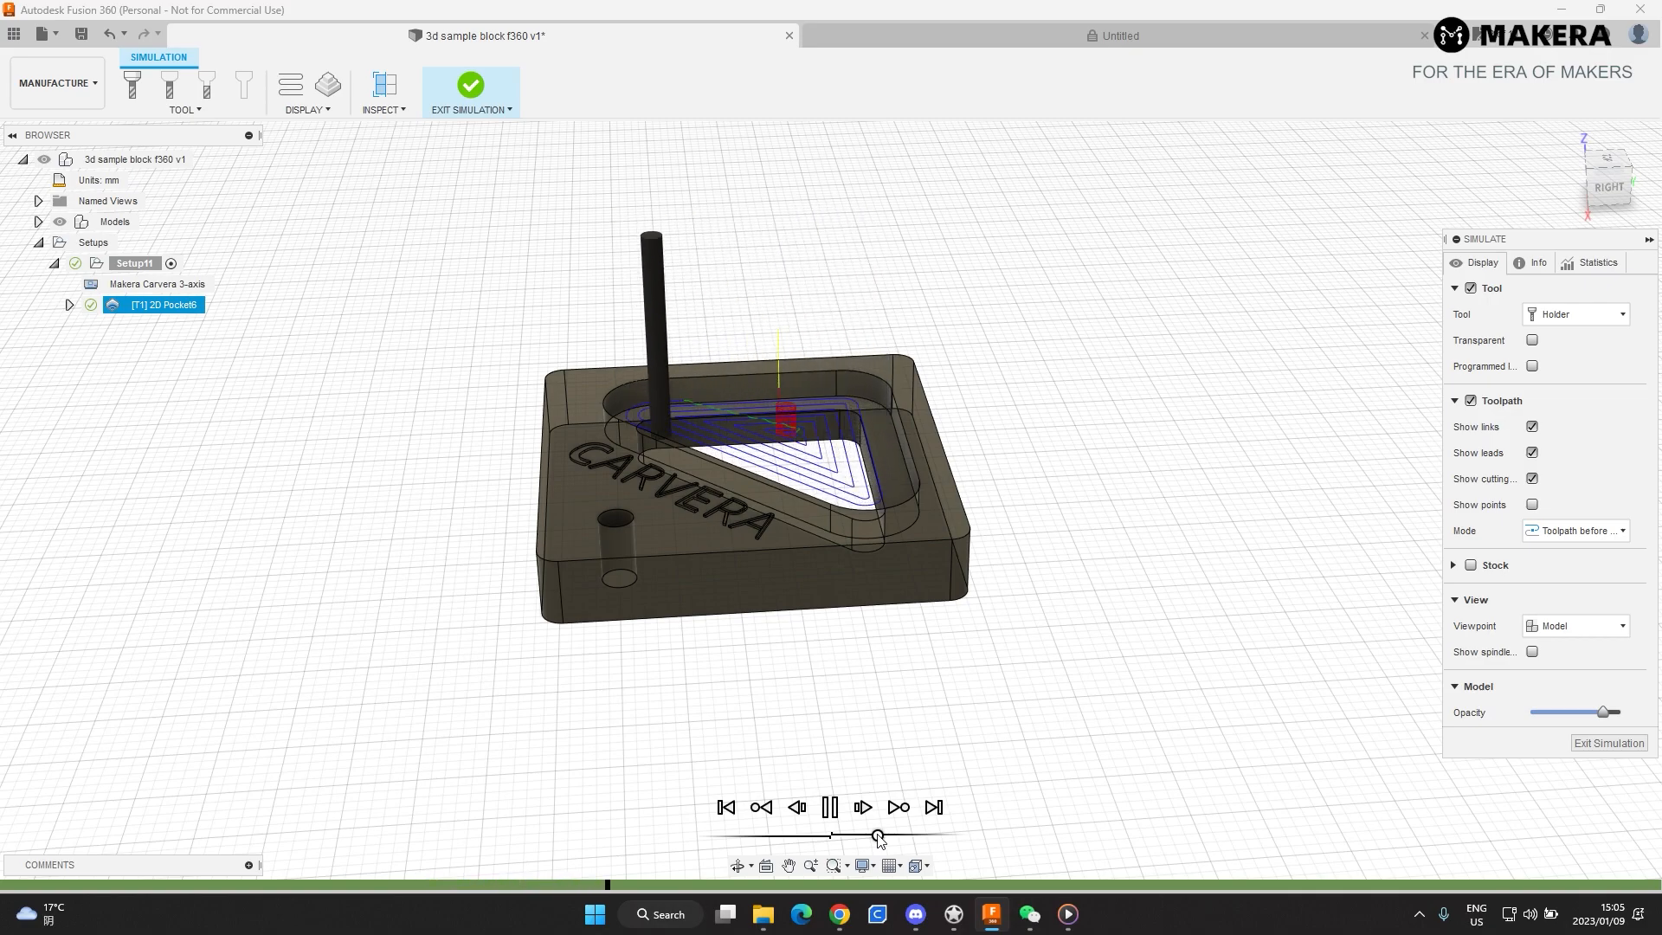
pyautogui.moveTo(879, 836); pyautogui.dragTo(889, 837)
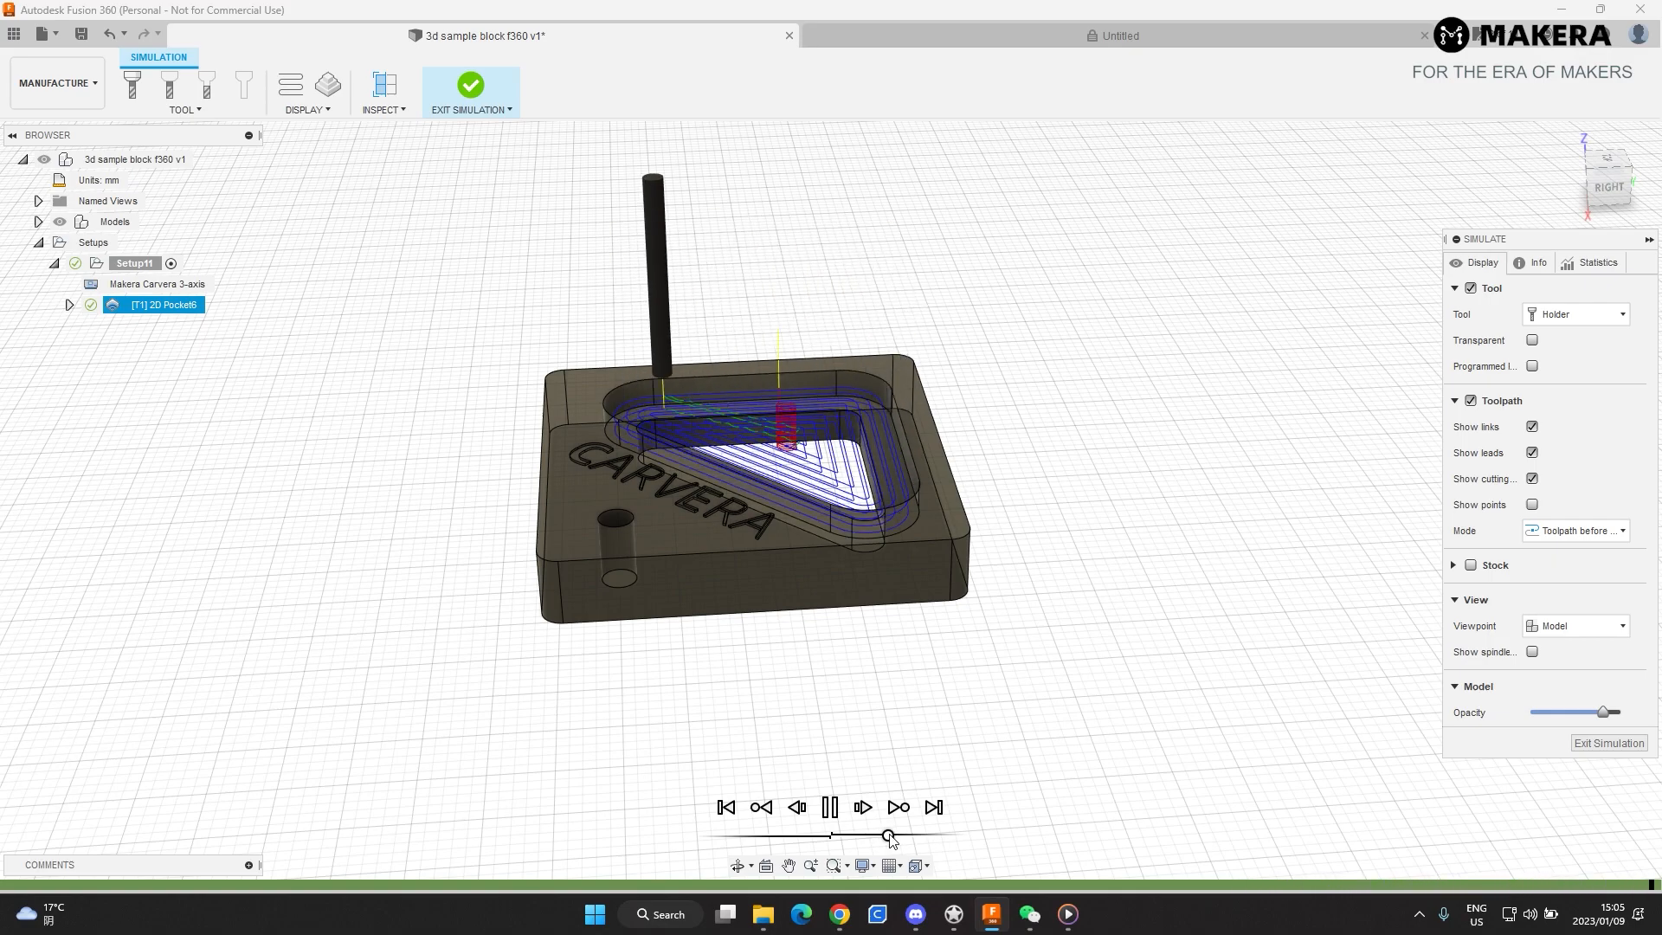
pyautogui.moveTo(889, 835); pyautogui.dragTo(892, 836)
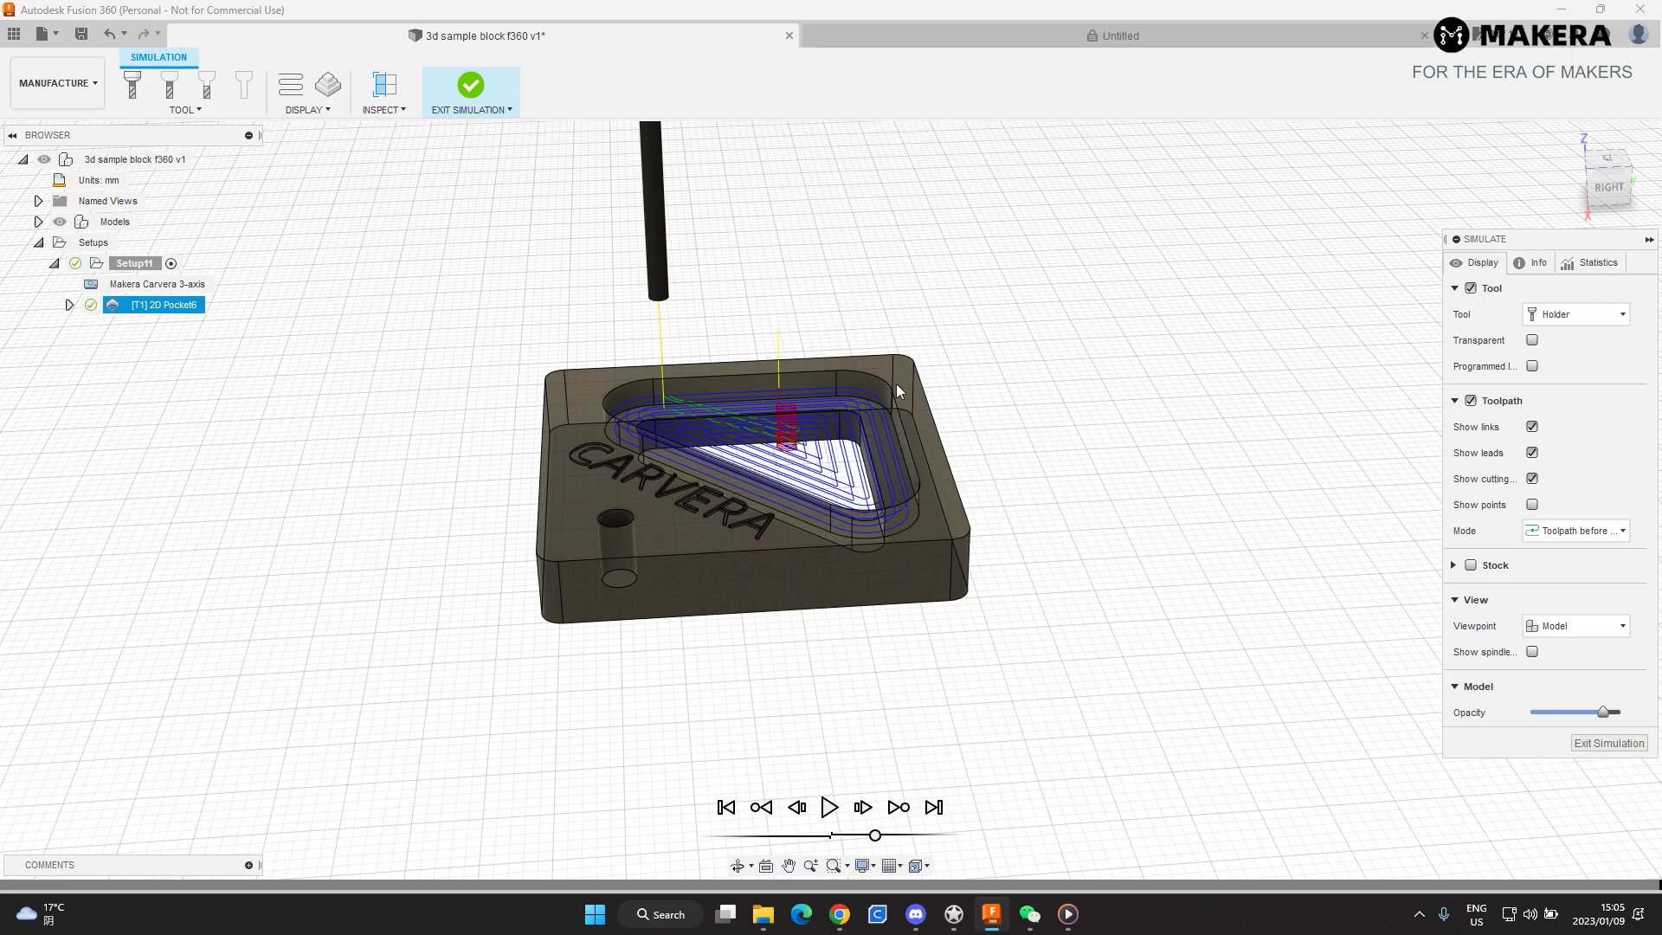
# - Inspect the pocket's toolpath levels against the pocket floor up close, and exit the simulation
pyautogui.keyDown('shift'); pyautogui.moveTo(1039, 321); pyautogui.dragTo(896, 261, button='middle'); pyautogui.keyUp('shift')
pyautogui.scroll(2, 690, 447)
pyautogui.scroll(5, 693, 446)
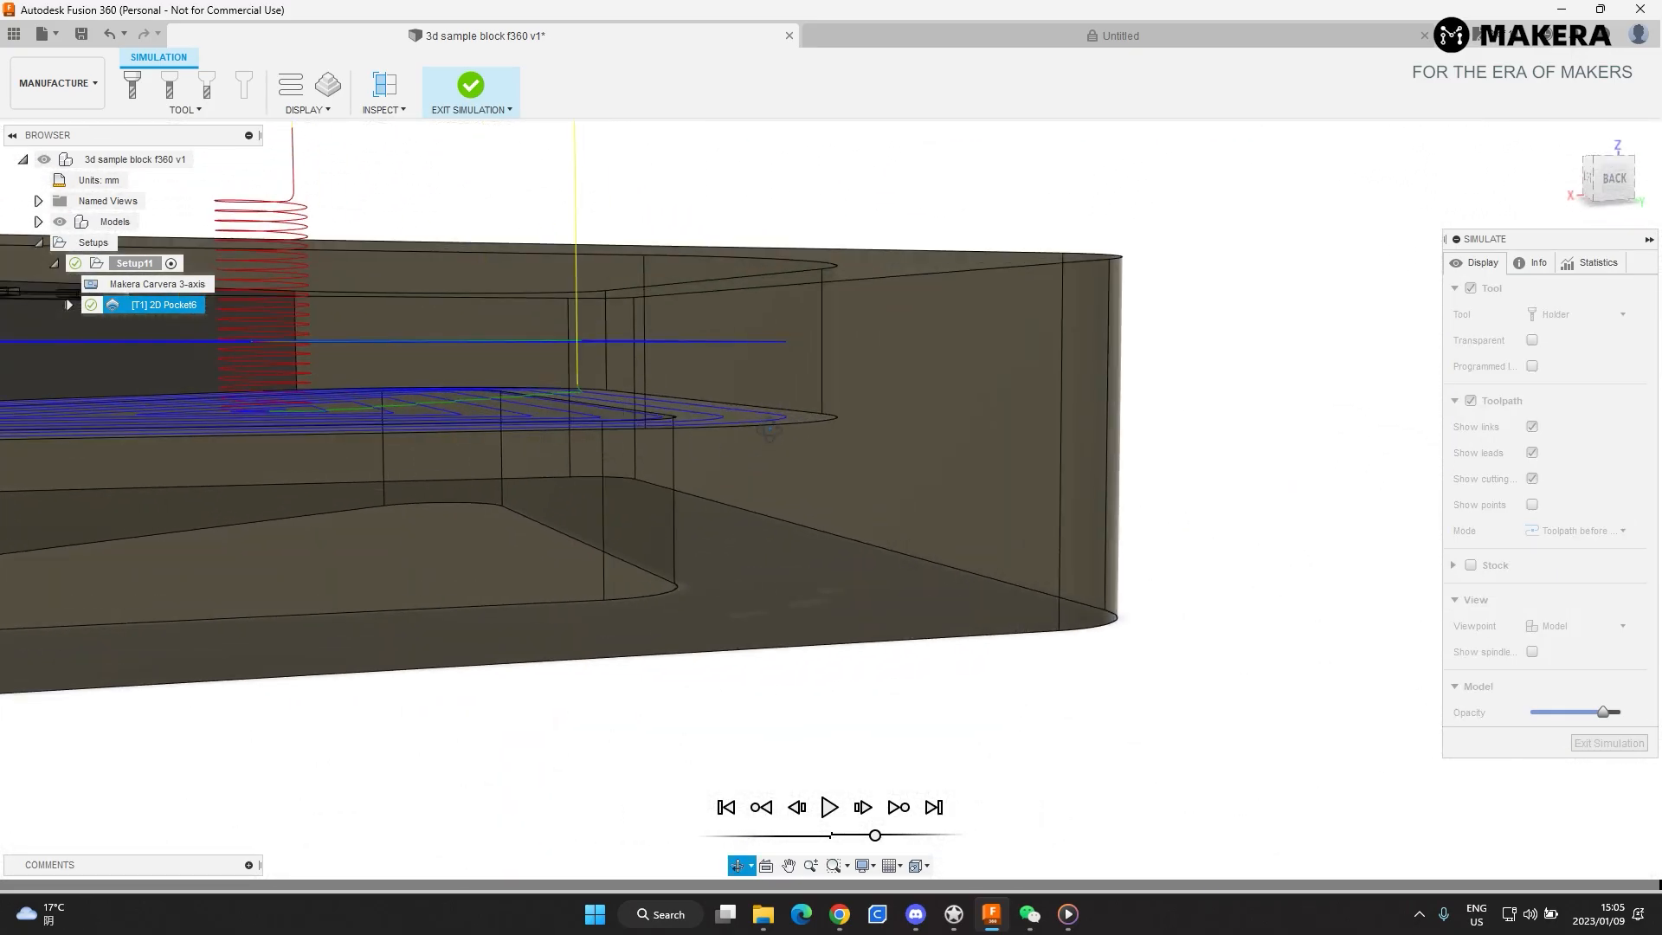
pyautogui.keyDown('shift'); pyautogui.moveTo(761, 415); pyautogui.dragTo(765, 417, button='middle'); pyautogui.keyUp('shift')
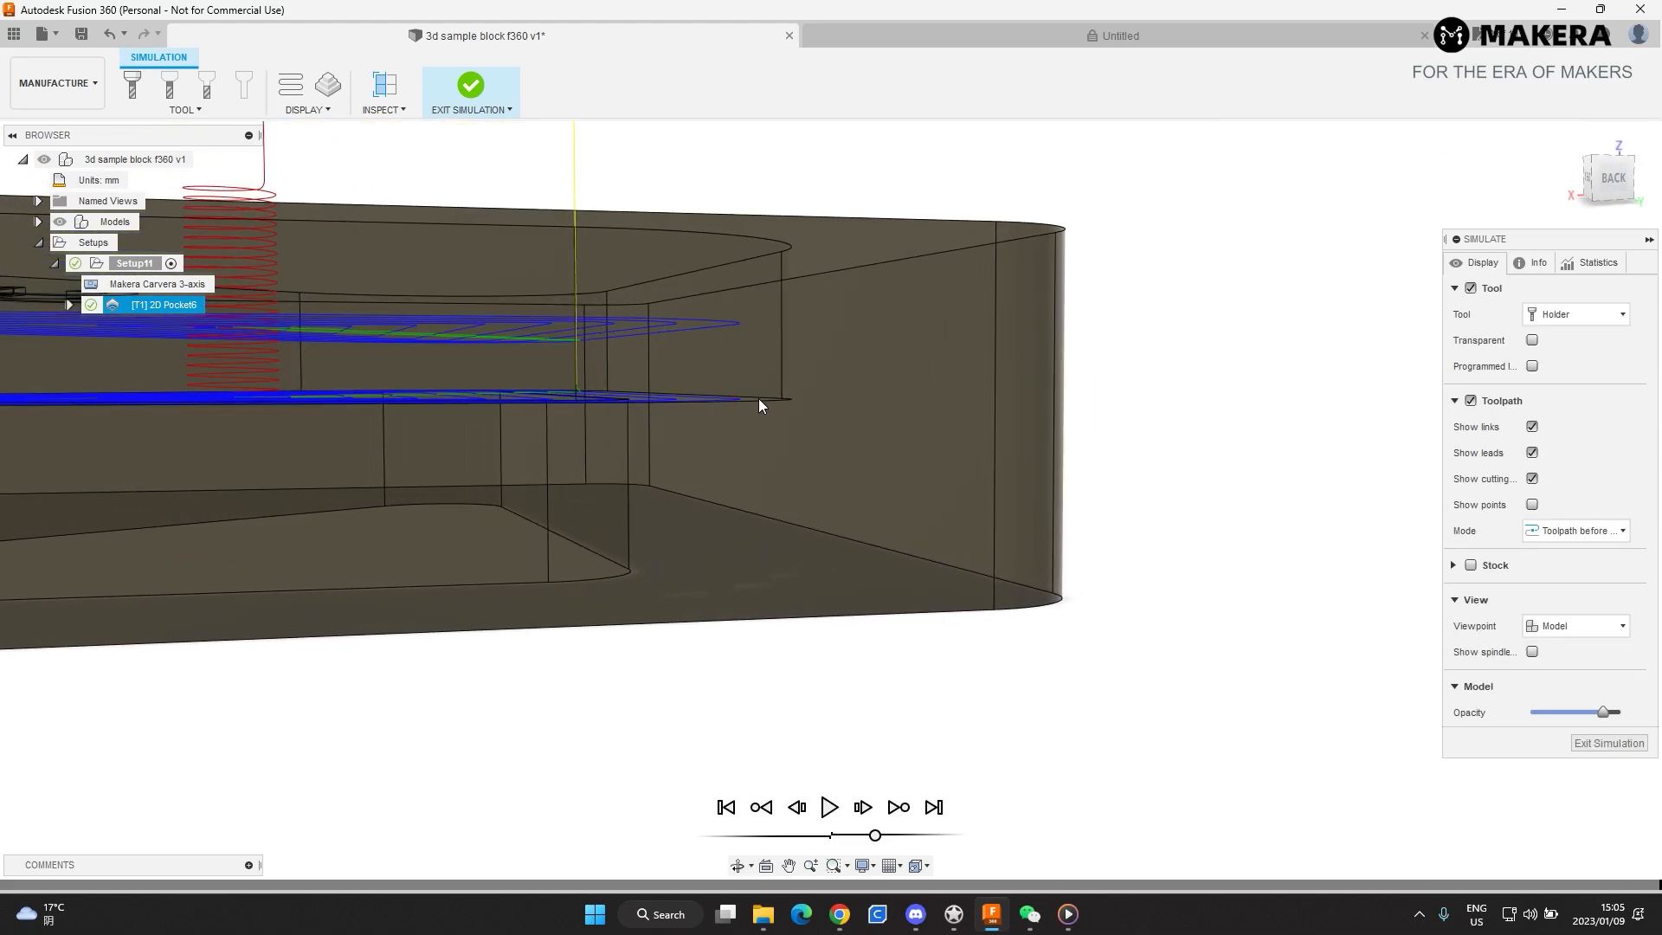
pyautogui.keyDown('shift'); pyautogui.moveTo(750, 407); pyautogui.dragTo(873, 416, button='middle'); pyautogui.keyUp('shift')
pyautogui.scroll(-4, 816, 413)
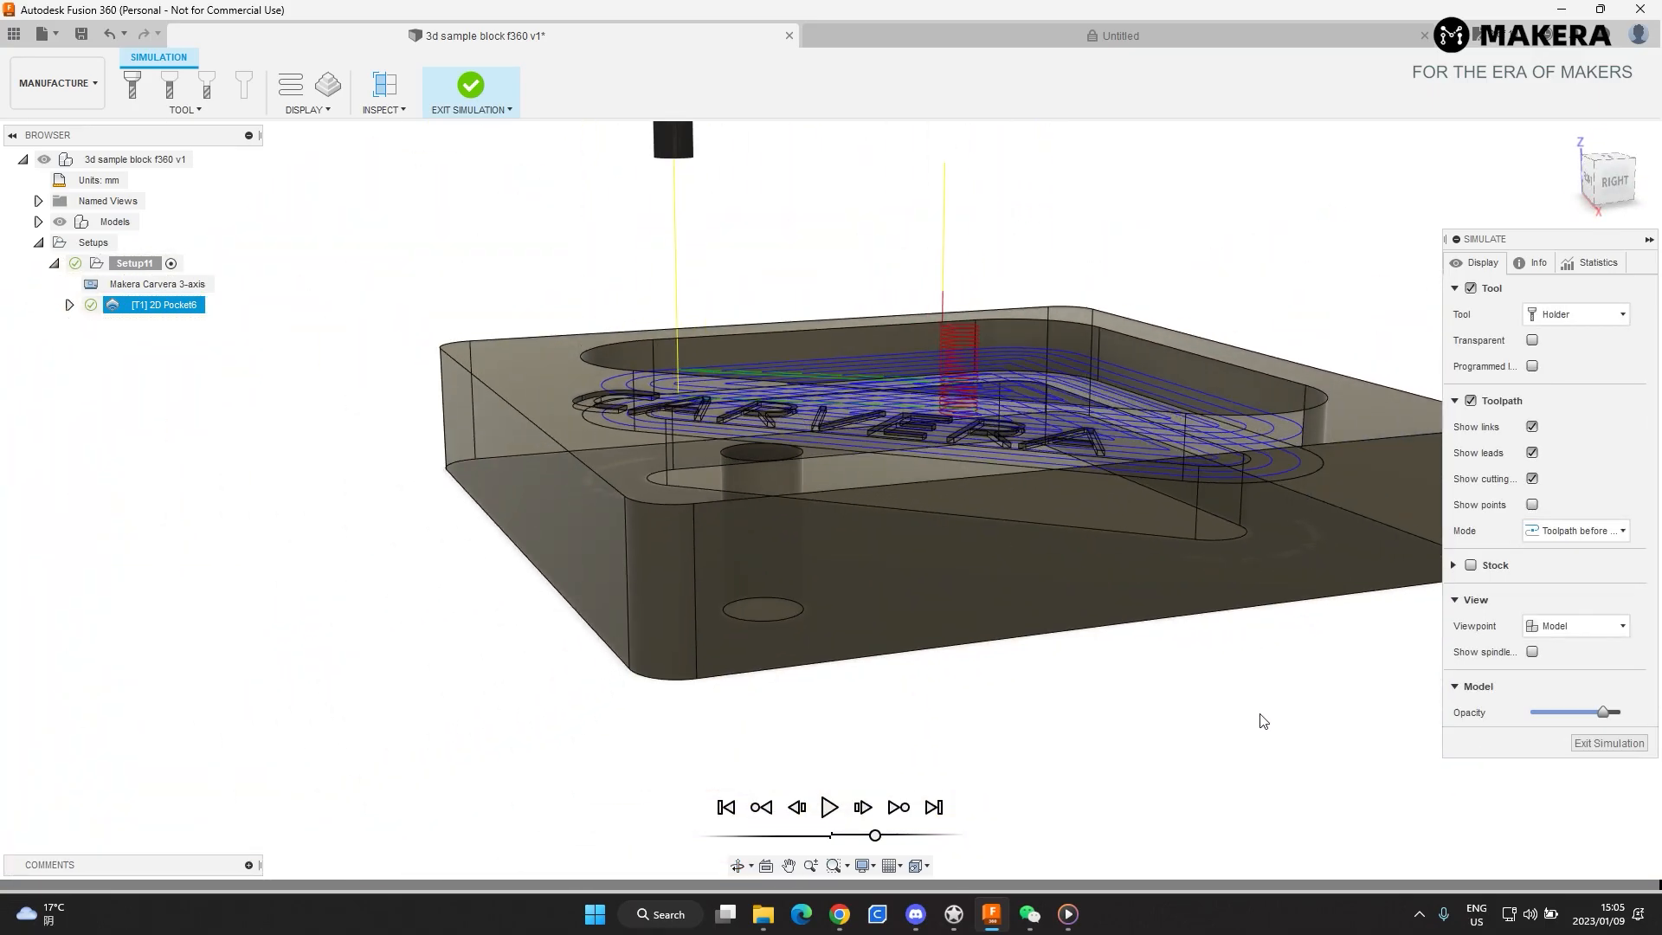
pyautogui.click(1642, 746)
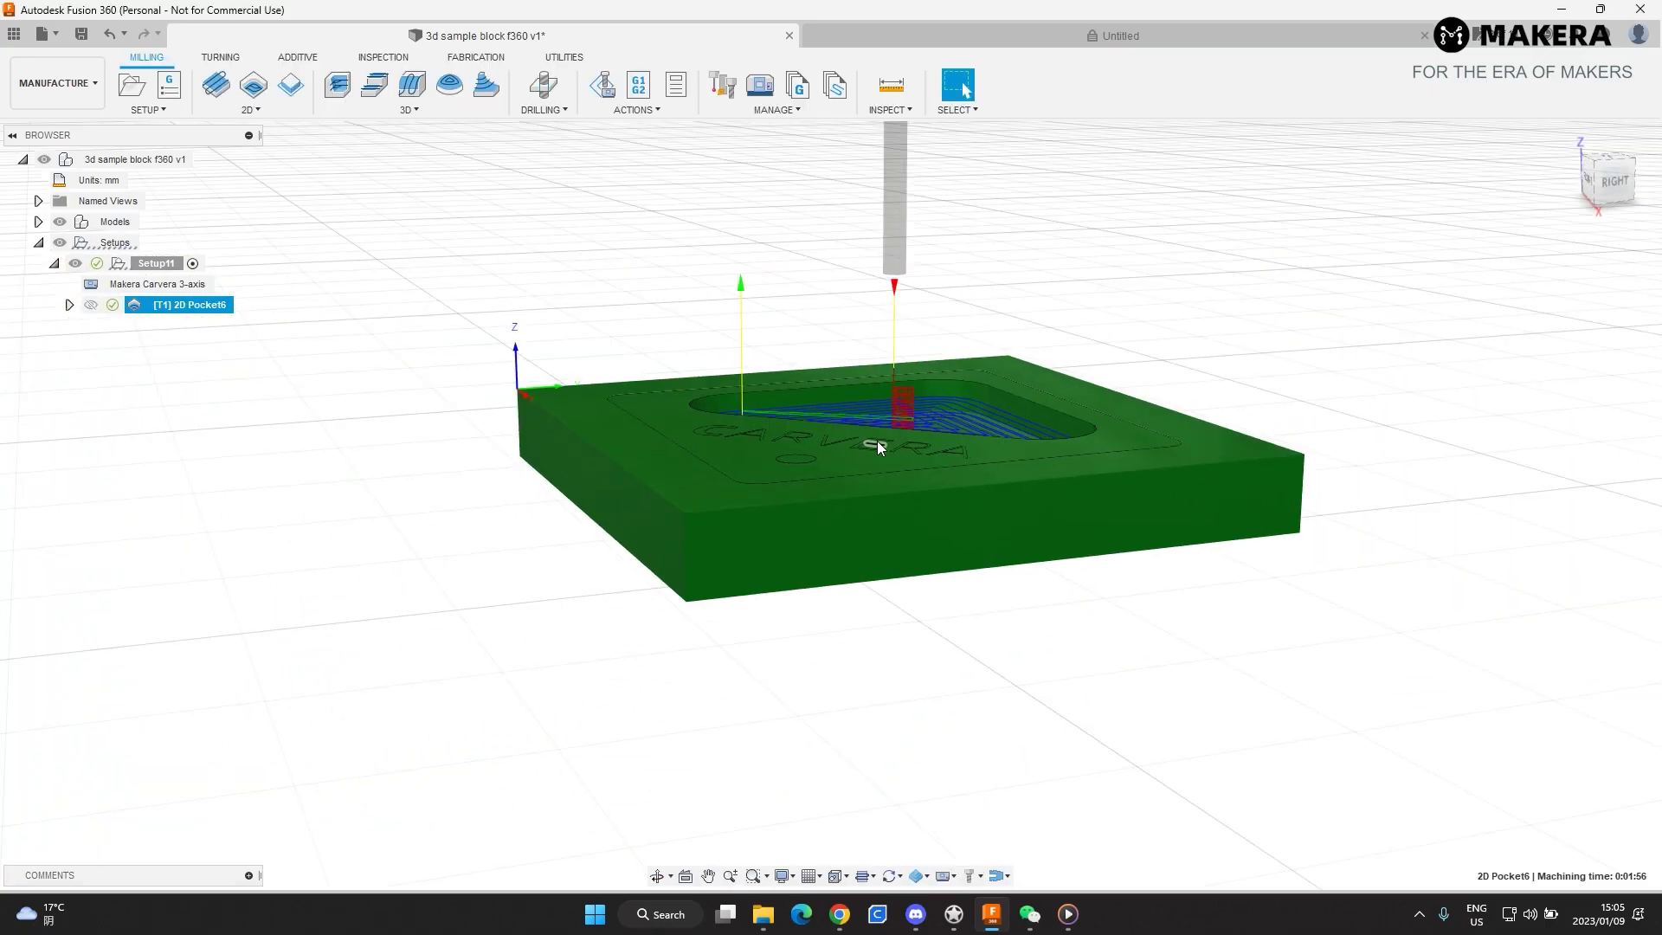
# - Create a 2D Adaptive Clearing operation with tool 1, the 3.175 mm flat end mill with 25 mm flute, using the Hardwood/Plastic preset
pyautogui.click(585, 355)
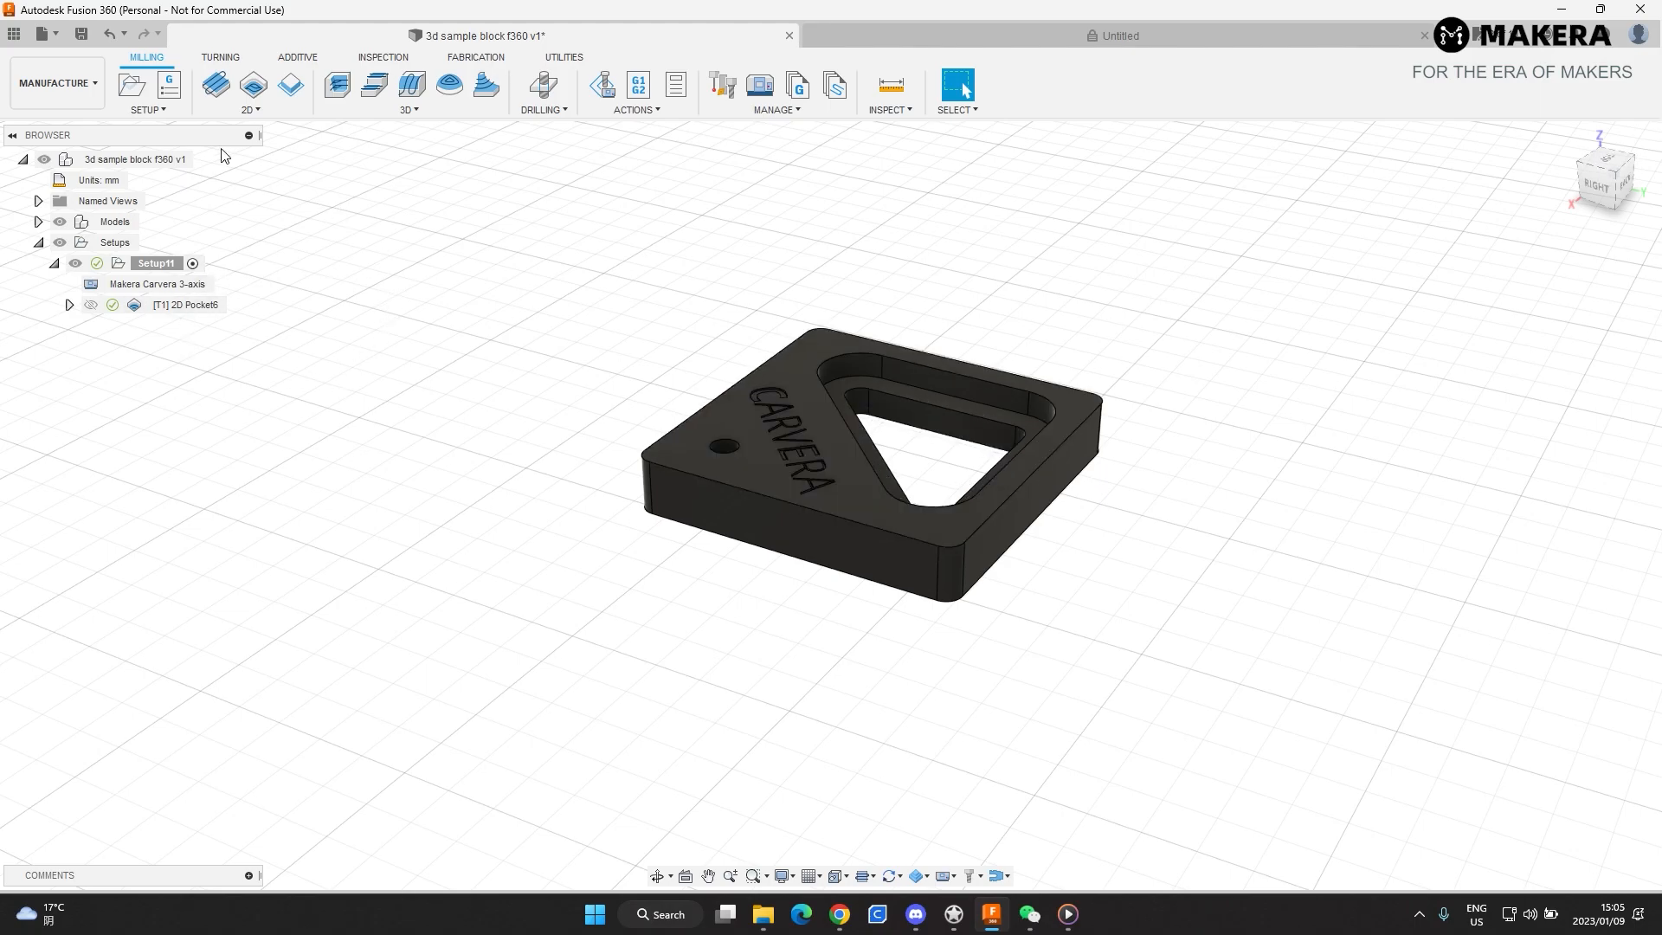
pyautogui.click(255, 109)
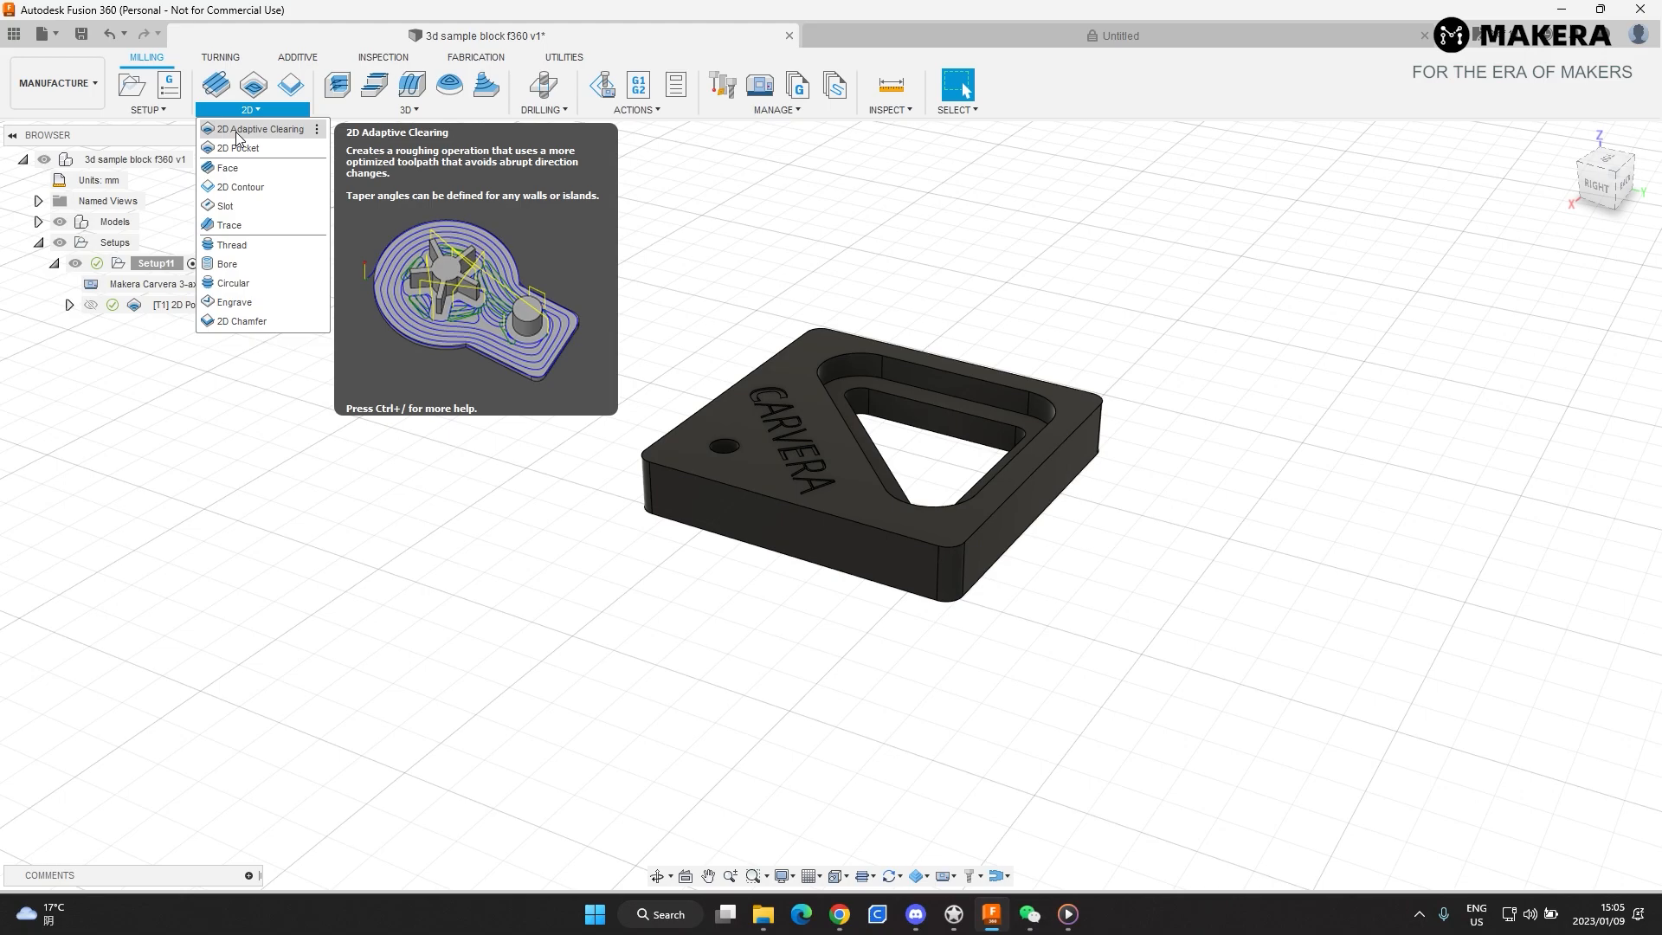
pyautogui.click(237, 132)
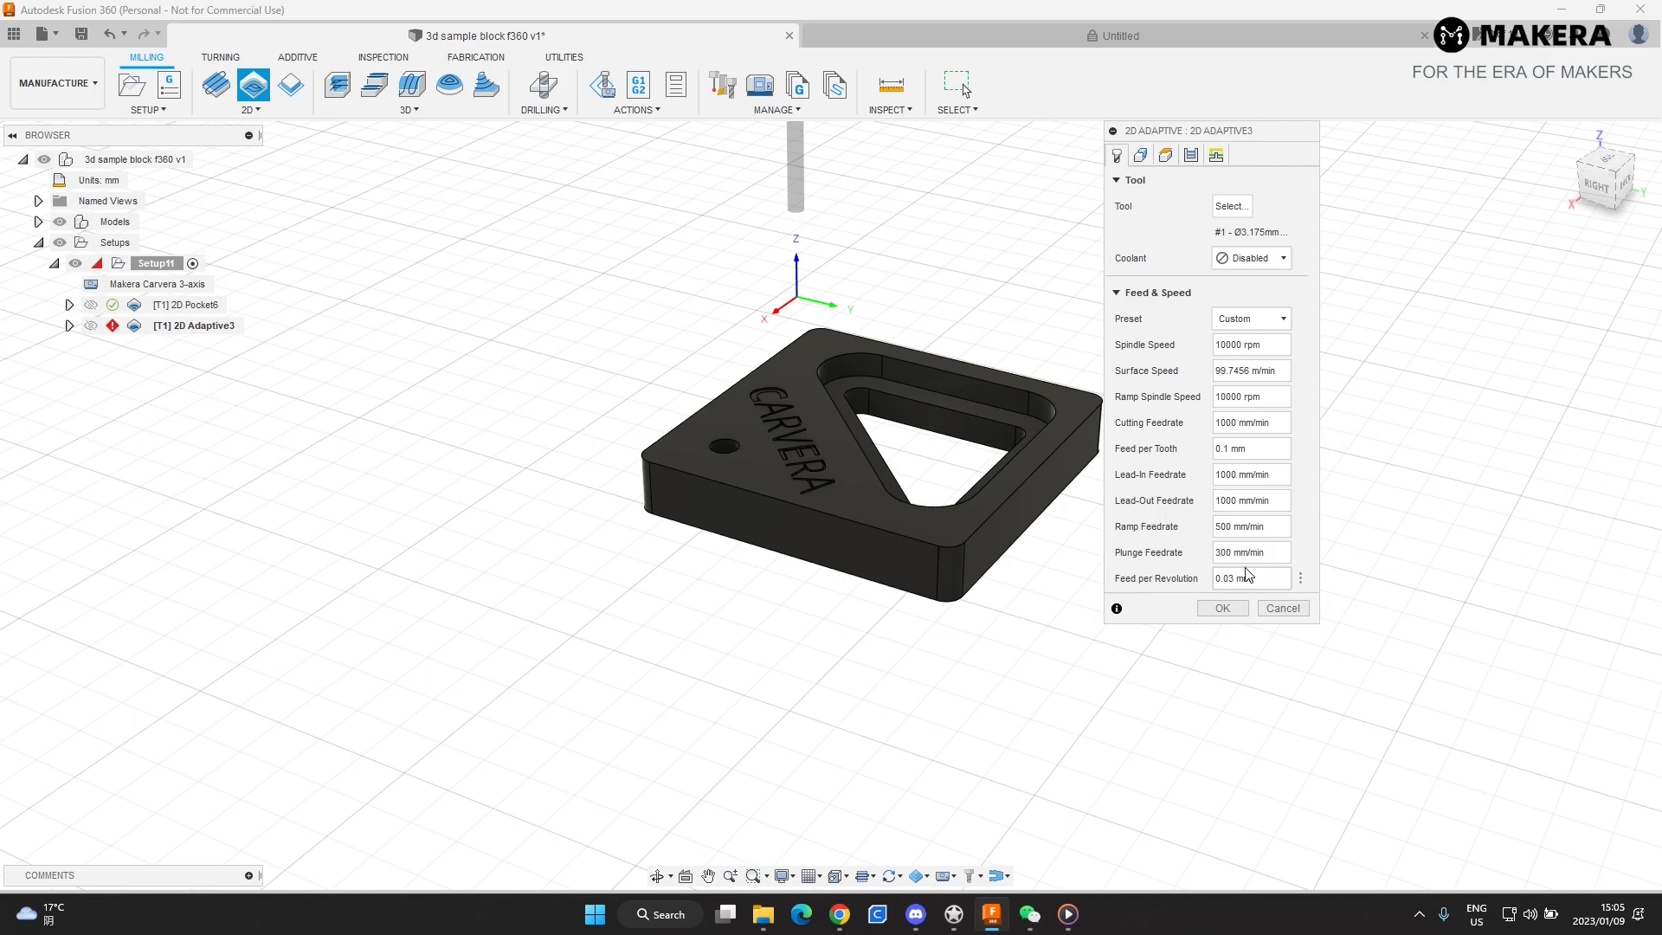
pyautogui.click(1231, 206)
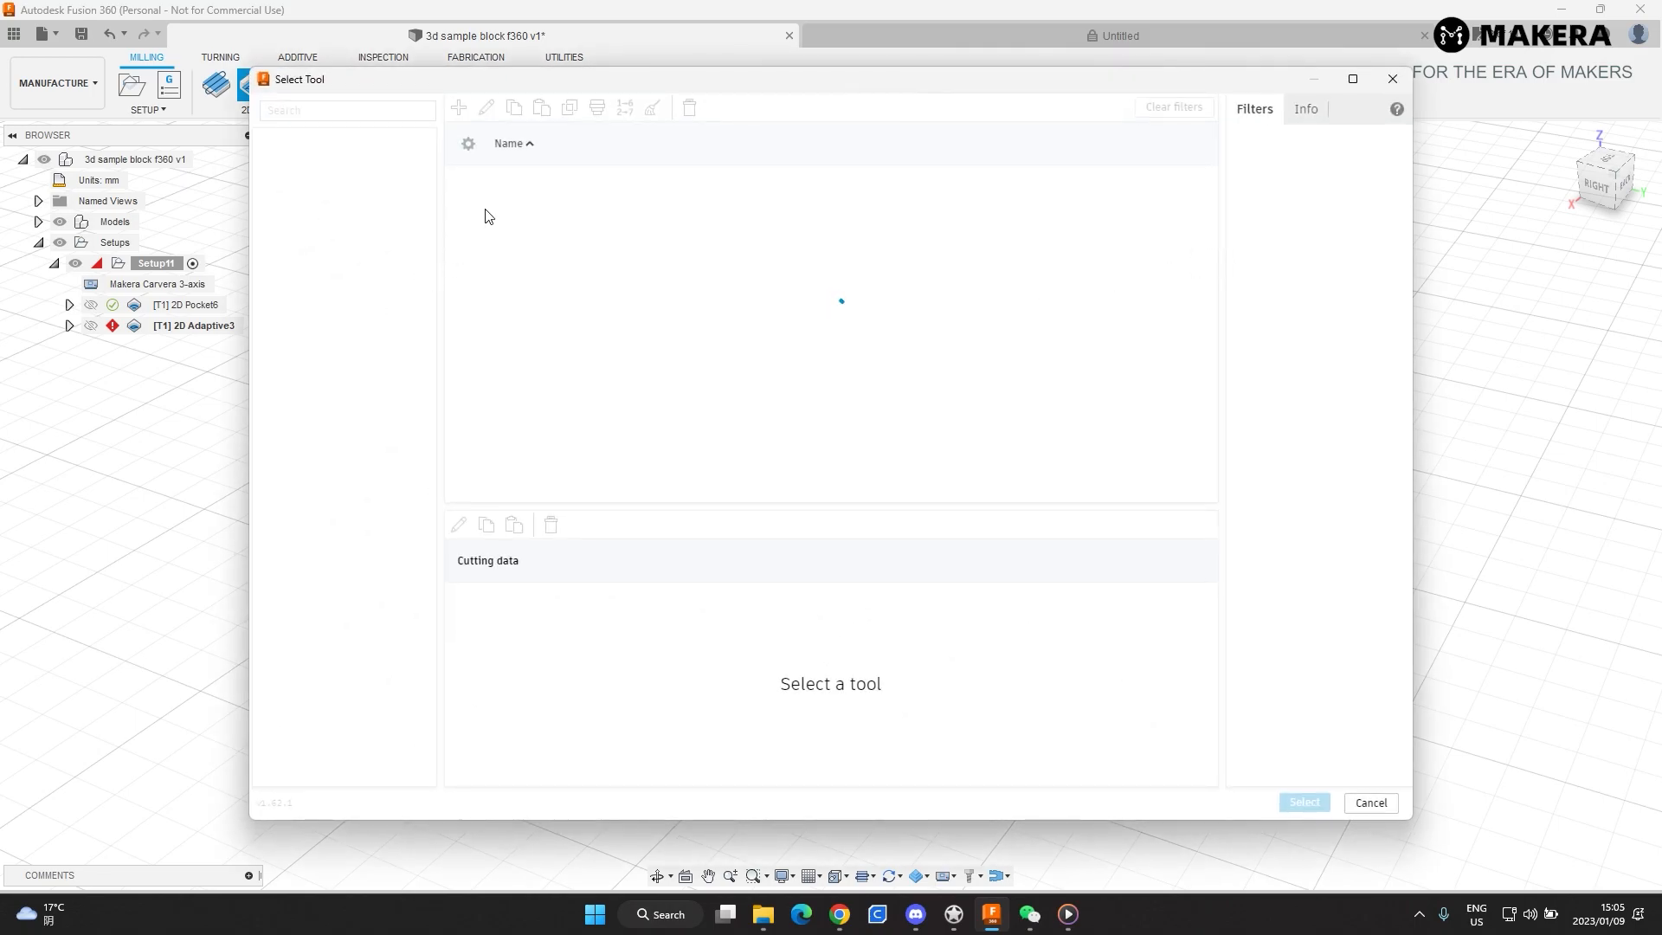
pyautogui.click(586, 208)
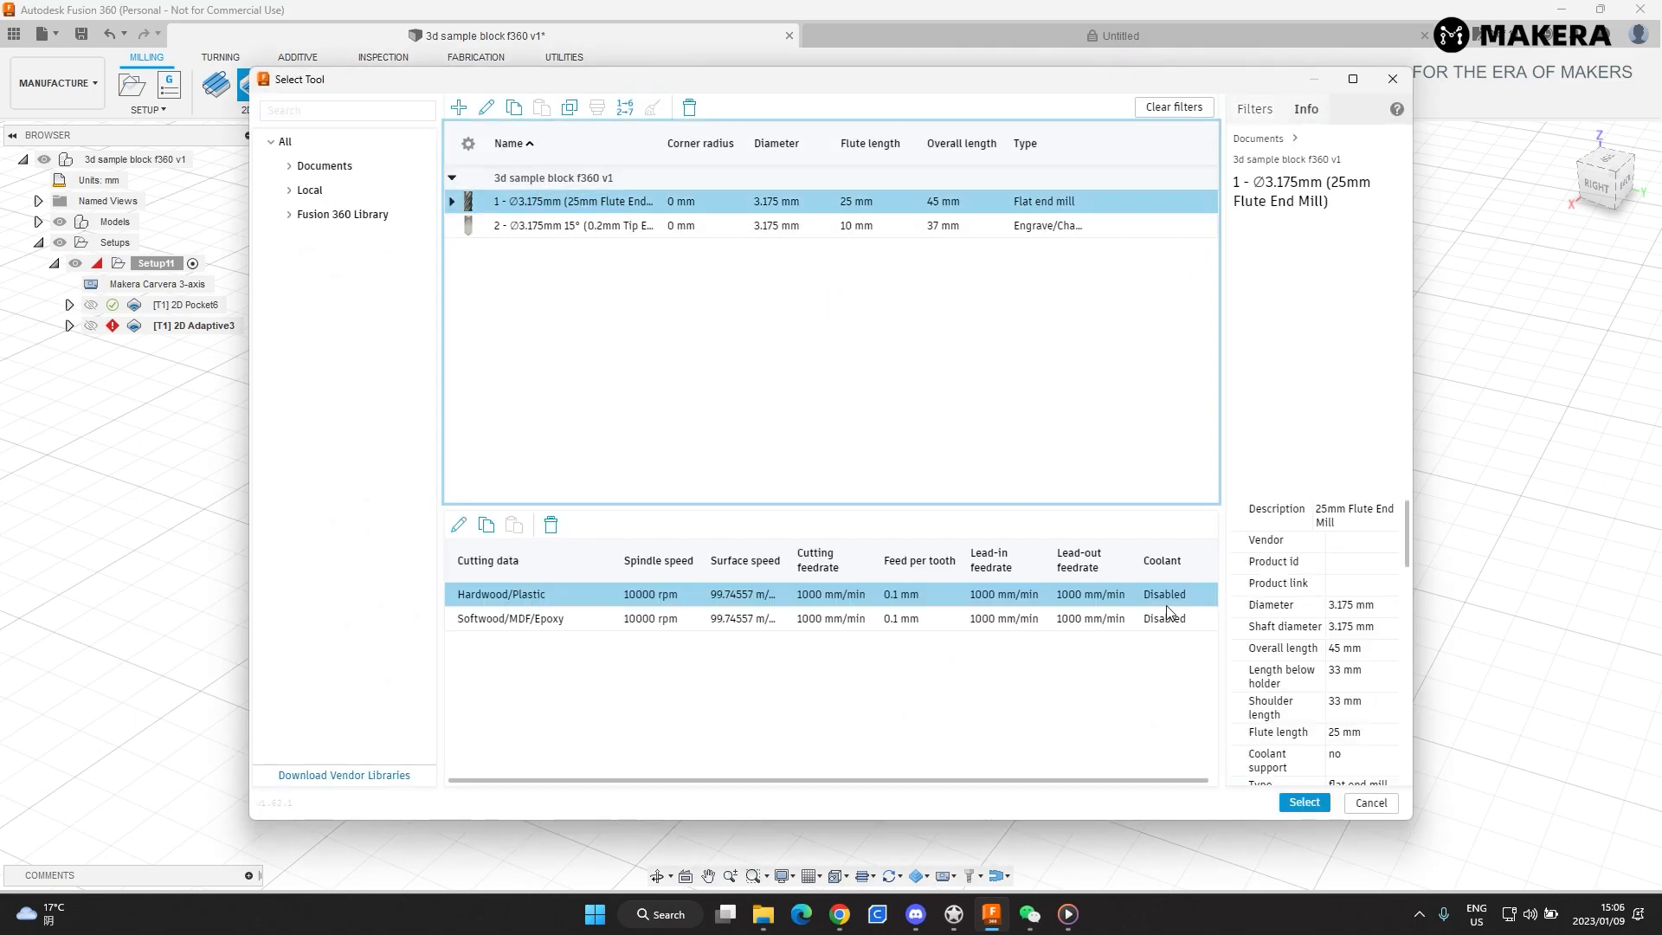
pyautogui.click(1299, 803)
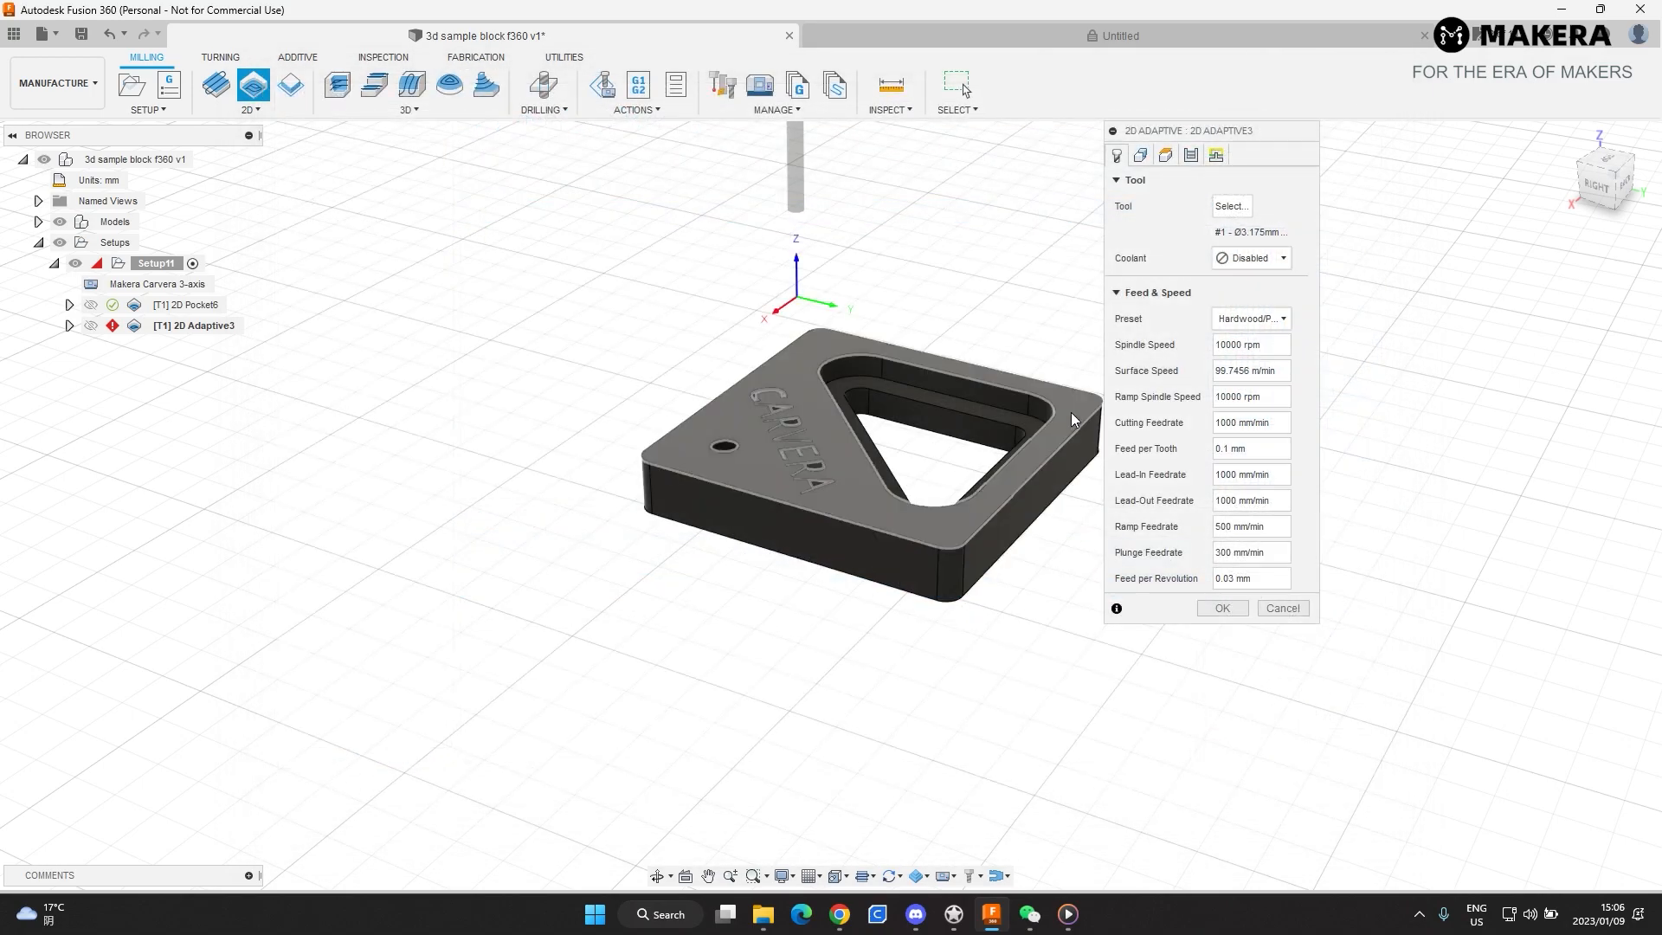
pyautogui.keyDown('shift'); pyautogui.moveTo(898, 369); pyautogui.dragTo(1026, 394, button='middle'); pyautogui.keyUp('shift')
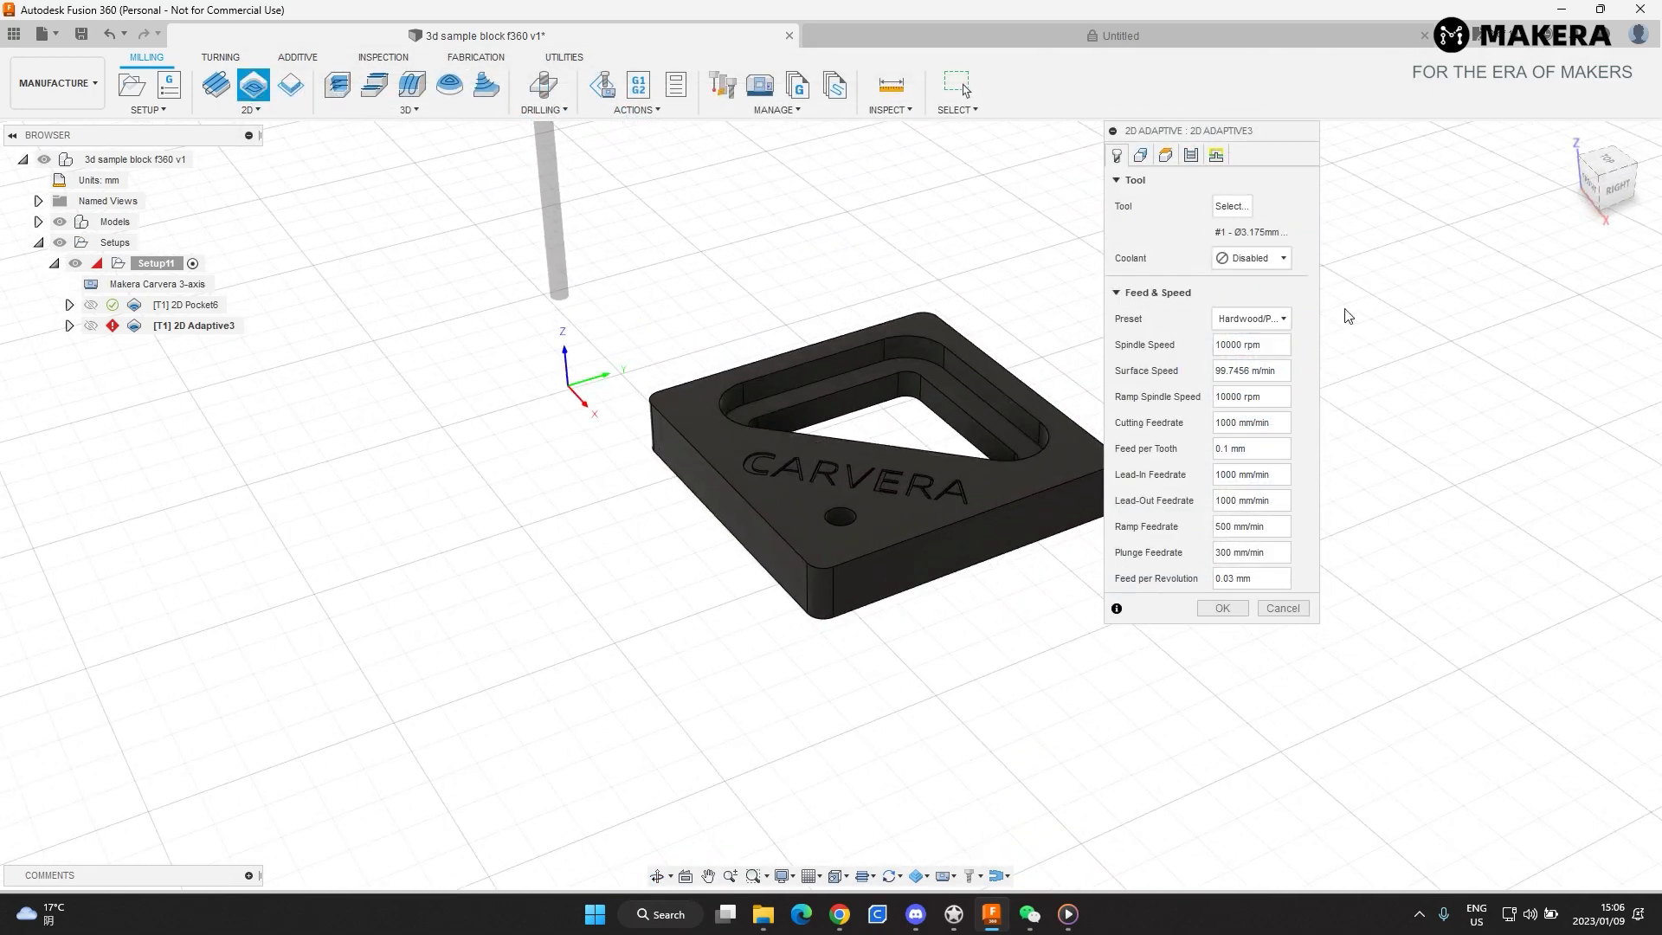
pyautogui.click(1239, 319)
pyautogui.click(1285, 380)
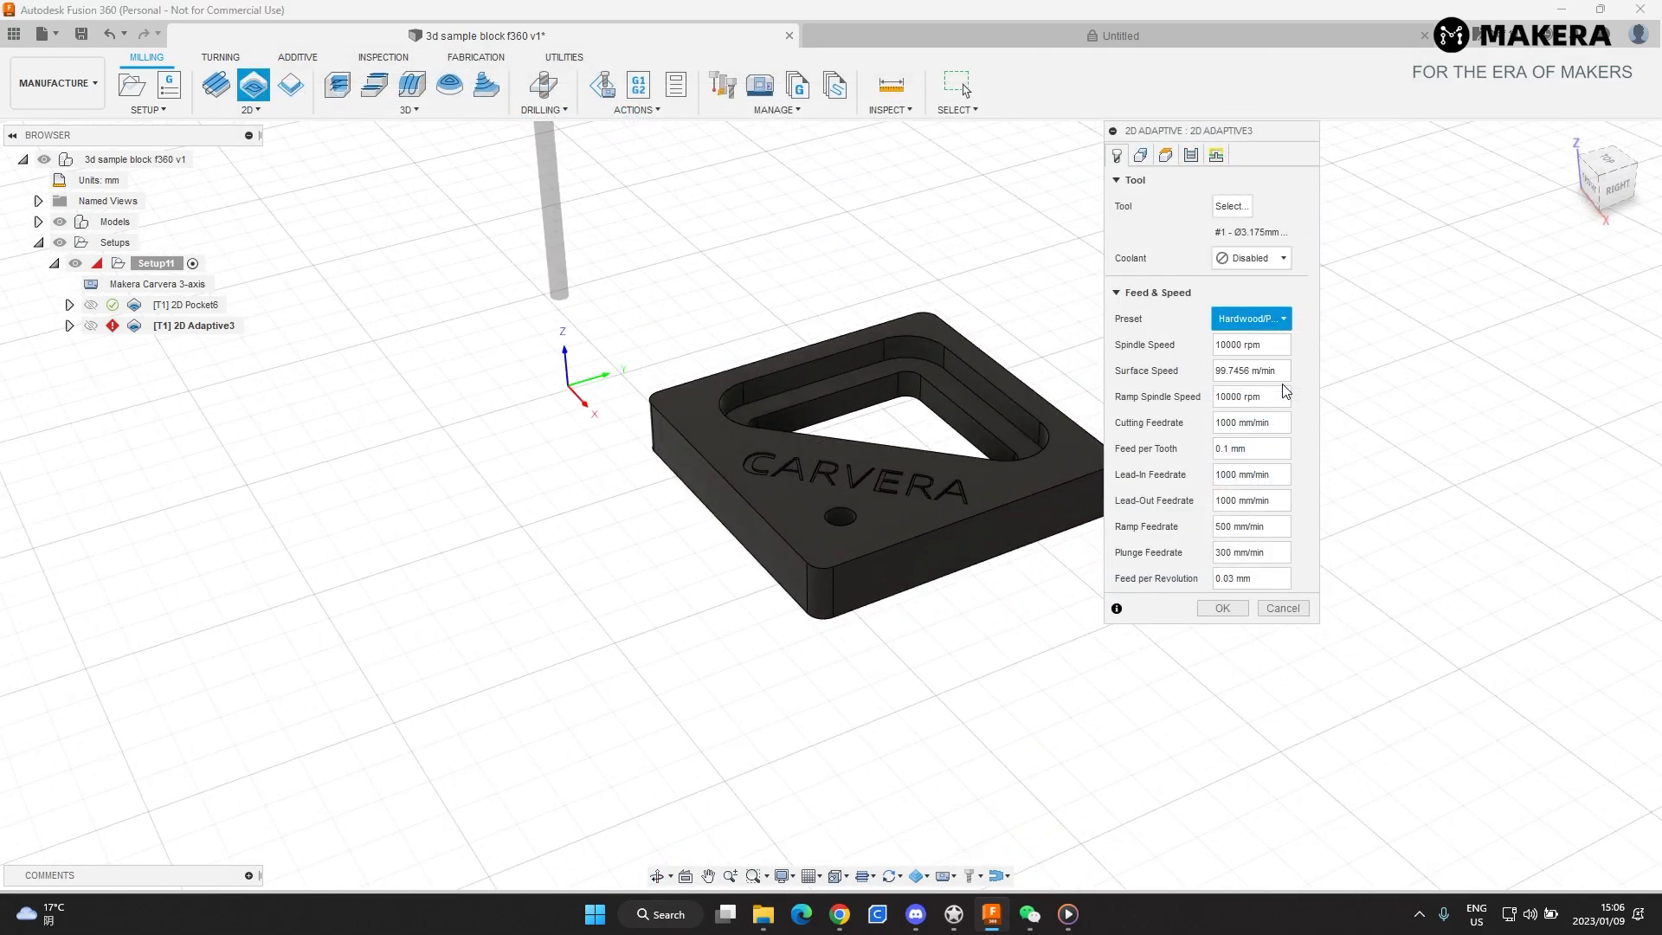
pyautogui.click(1270, 322)
# - Select the bottom edge contour of the inner triangular through-opening as the adaptive clearing's pocket geometry
pyautogui.click(1143, 154)
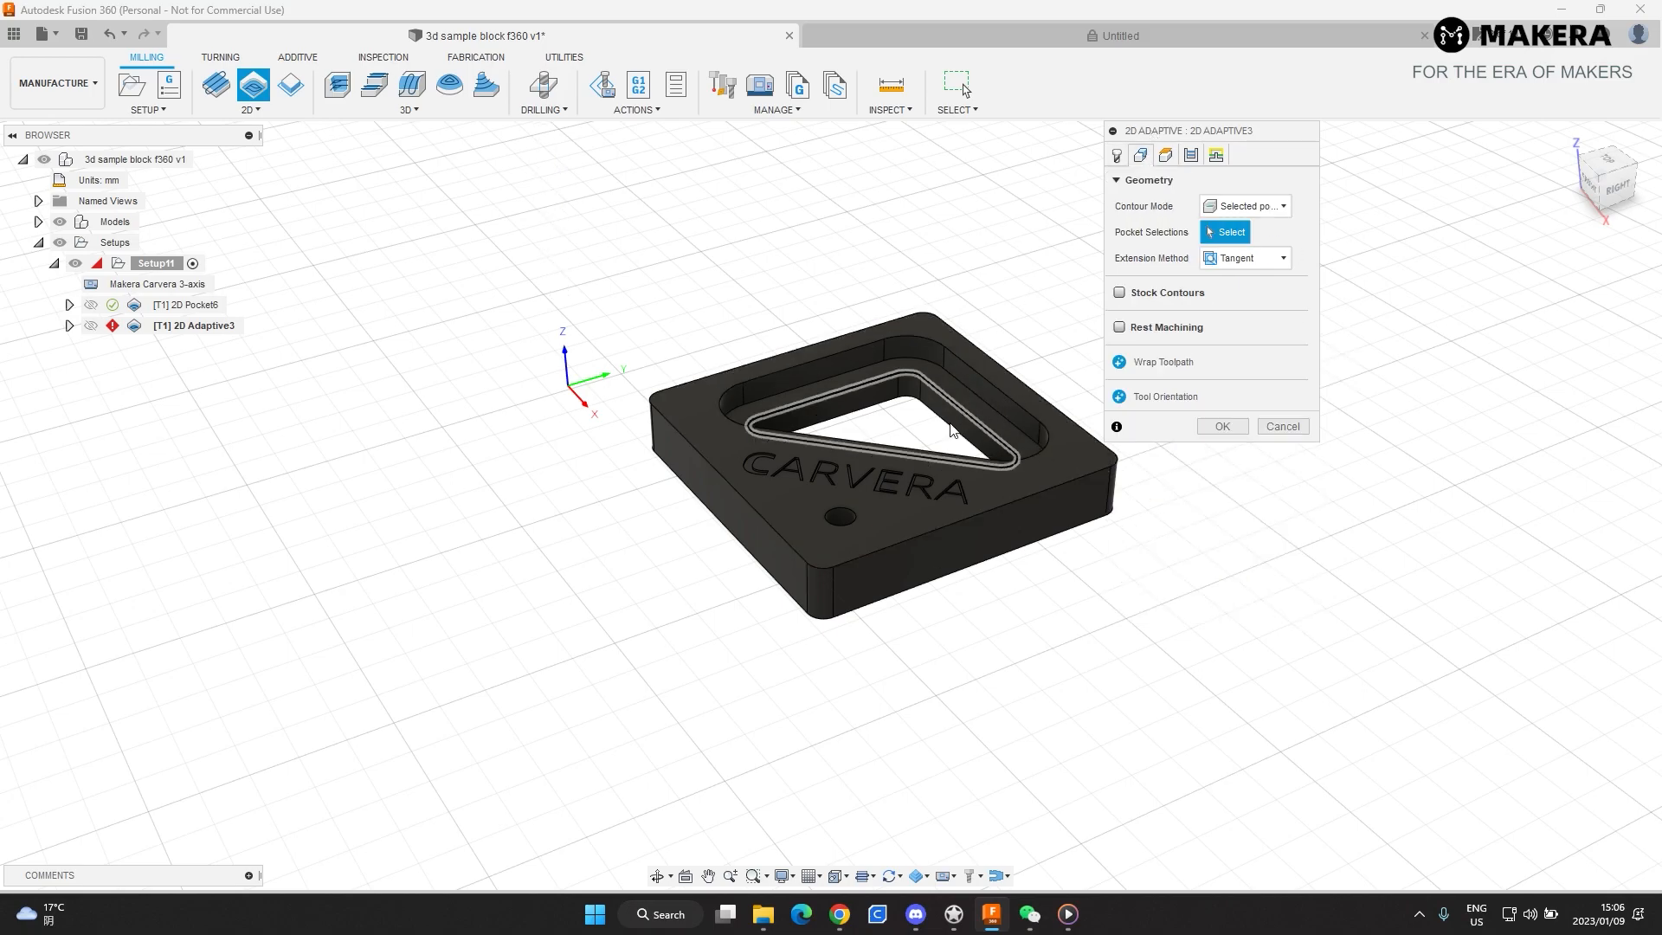
pyautogui.scroll(-1, 930, 420)
pyautogui.scroll(5, 930, 420)
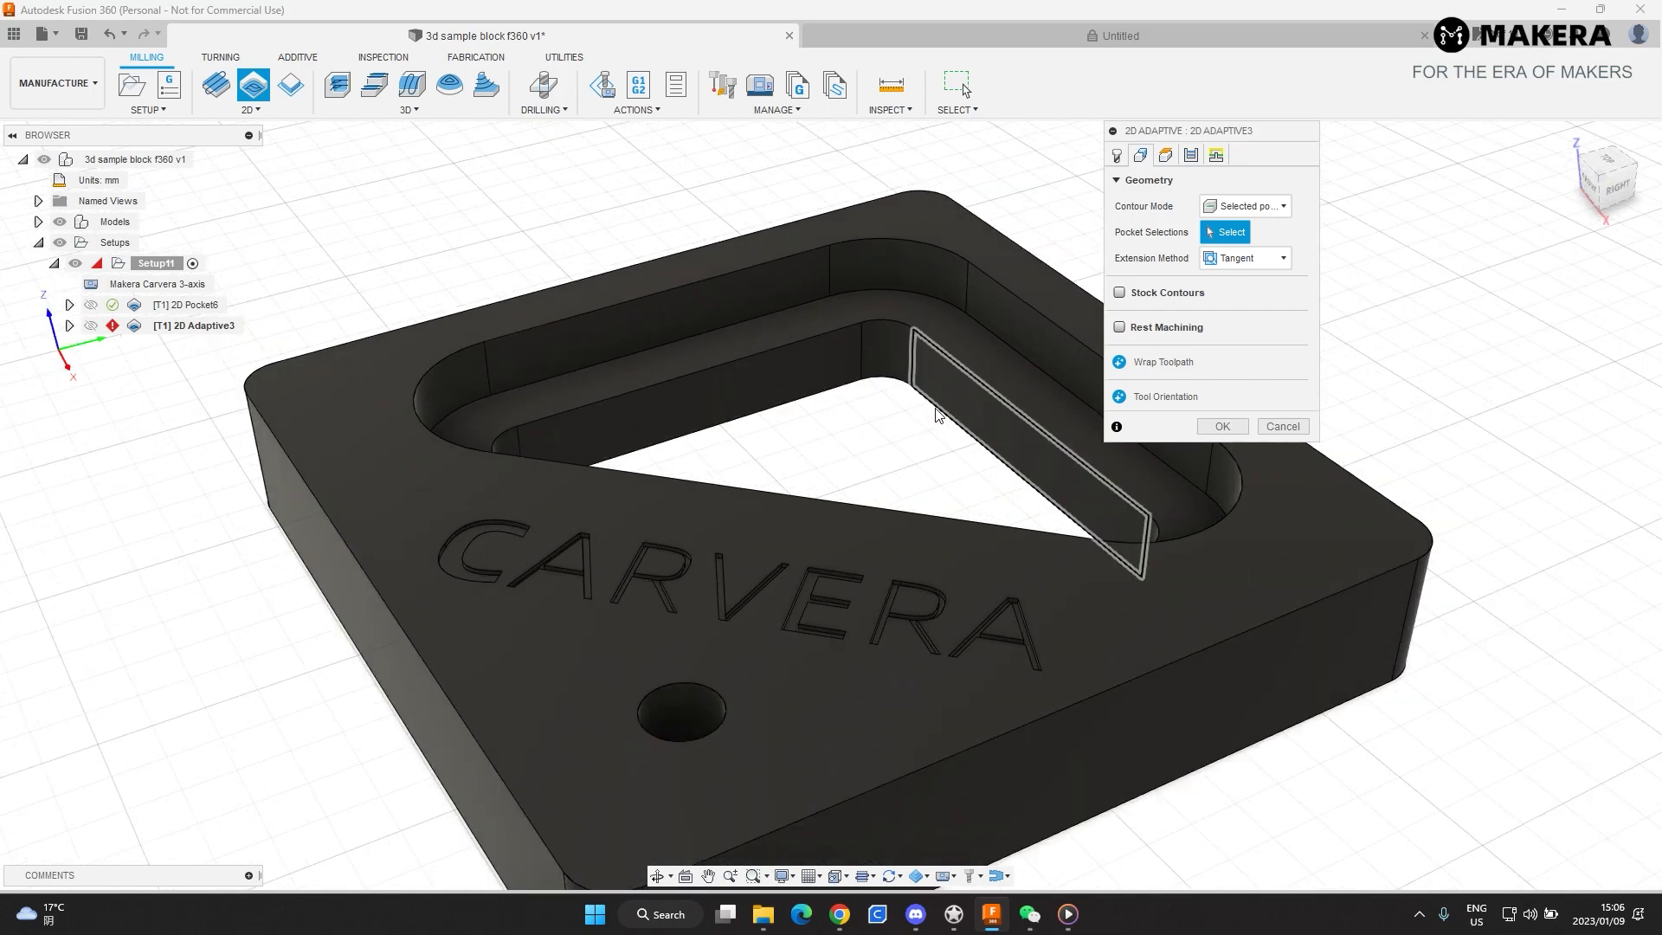
pyautogui.click(949, 414)
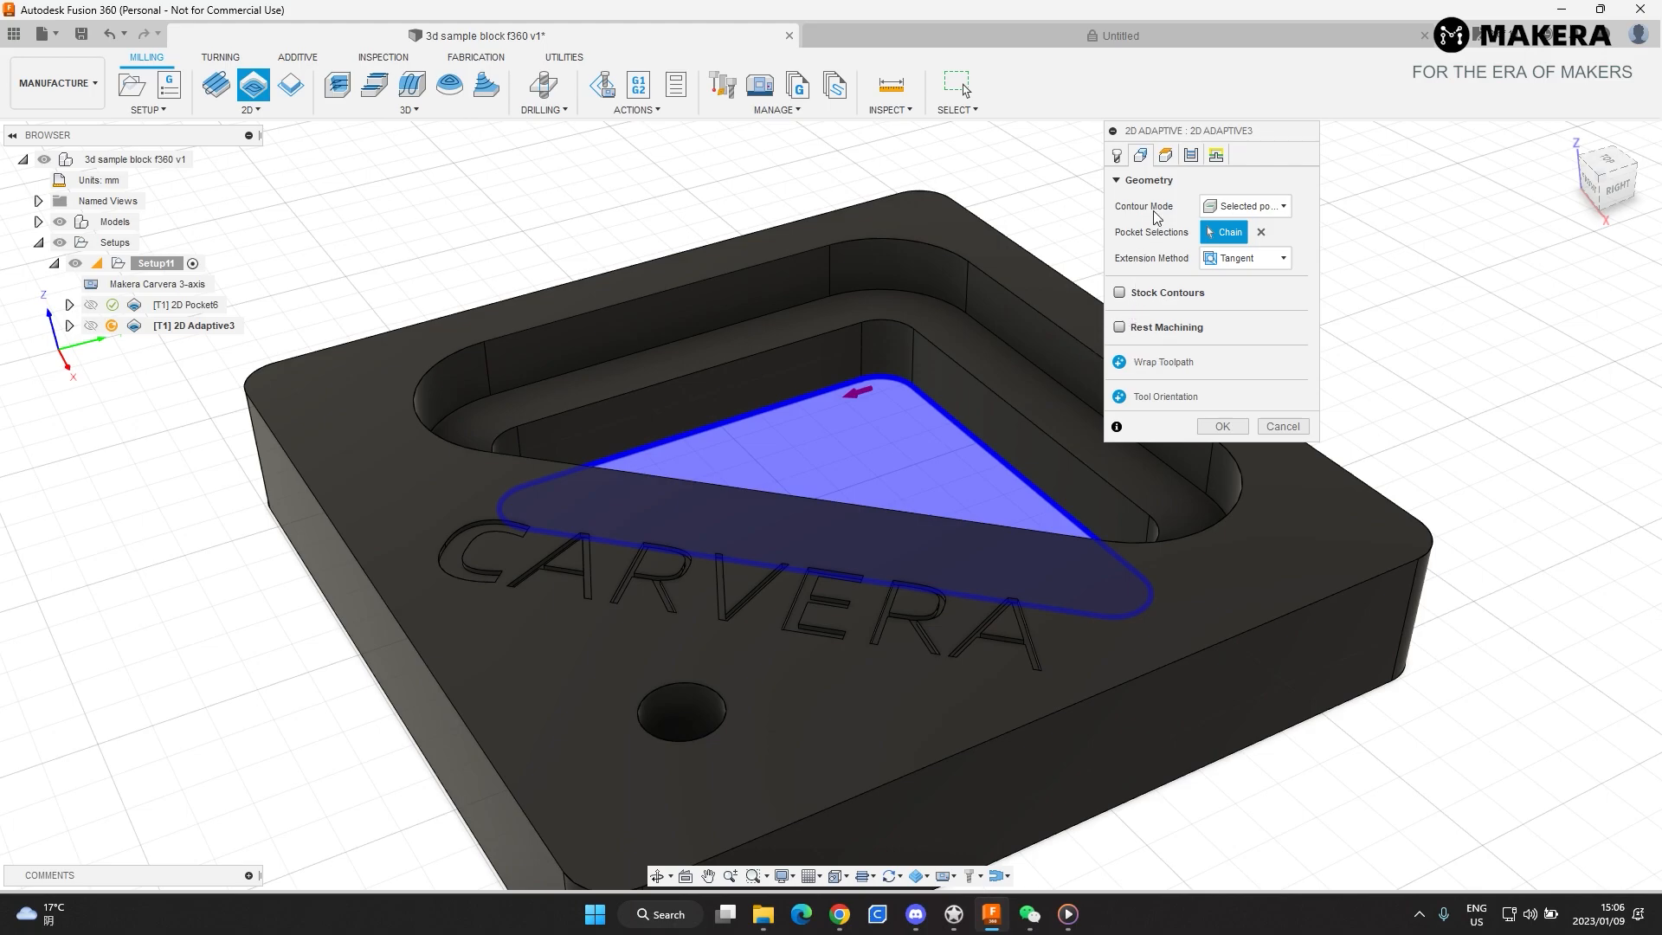
# - Set the adaptive clearing's top height from a selection, picking the ledge face around the triangular opening as reference
pyautogui.click(1165, 155)
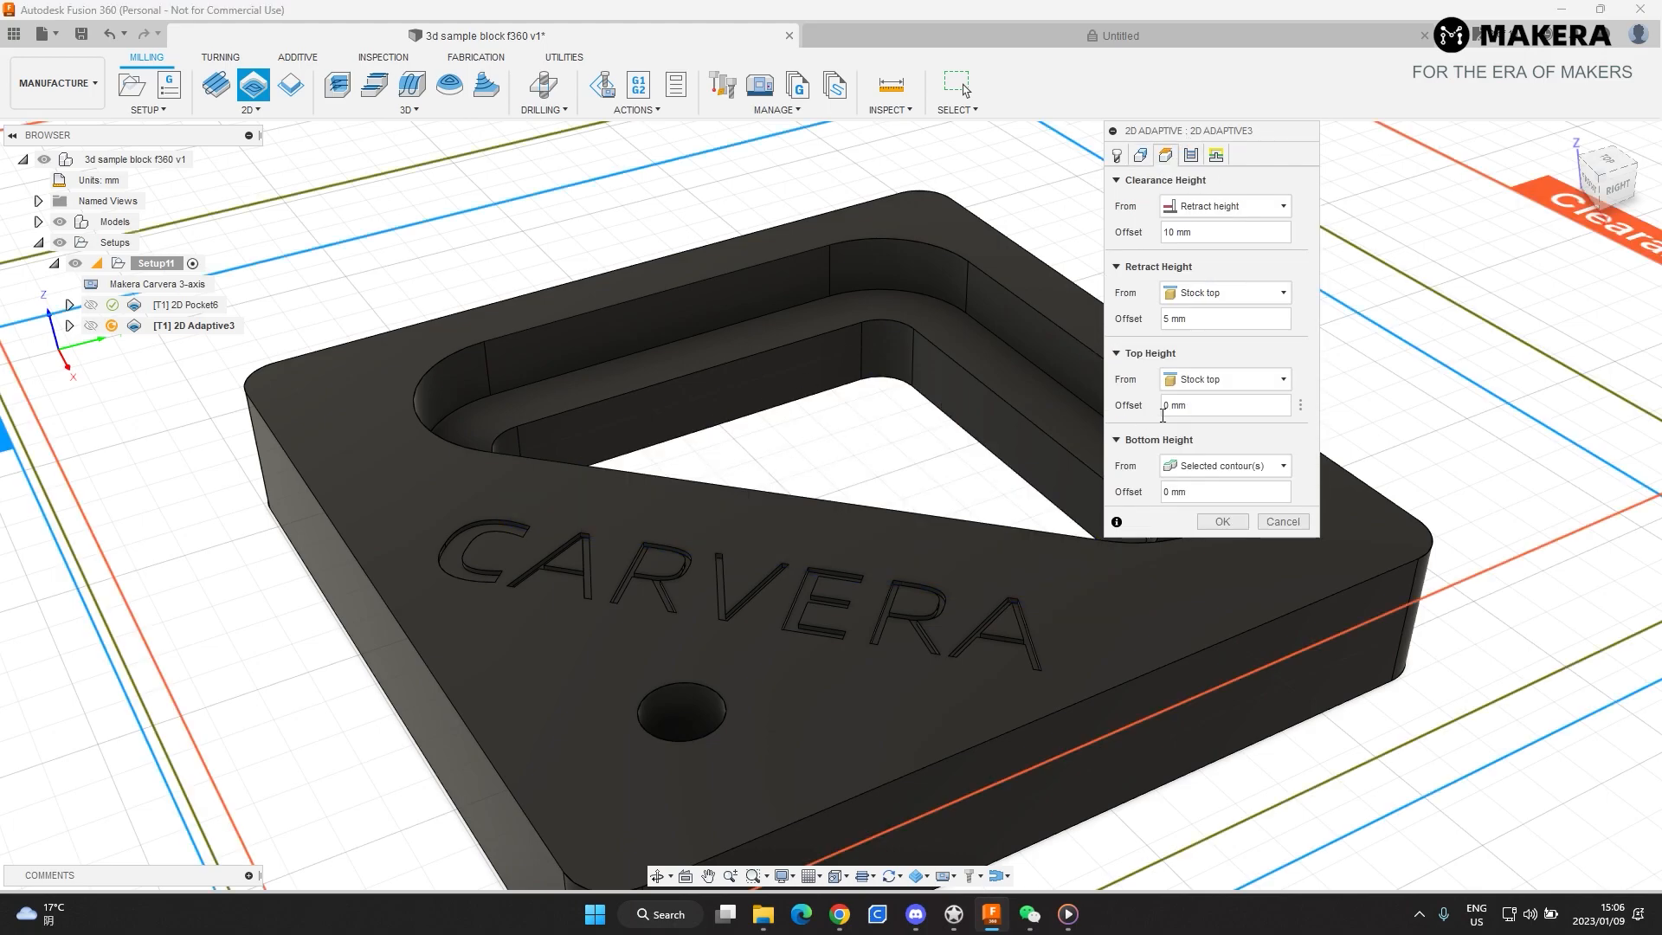
pyautogui.scroll(-5, 881, 425)
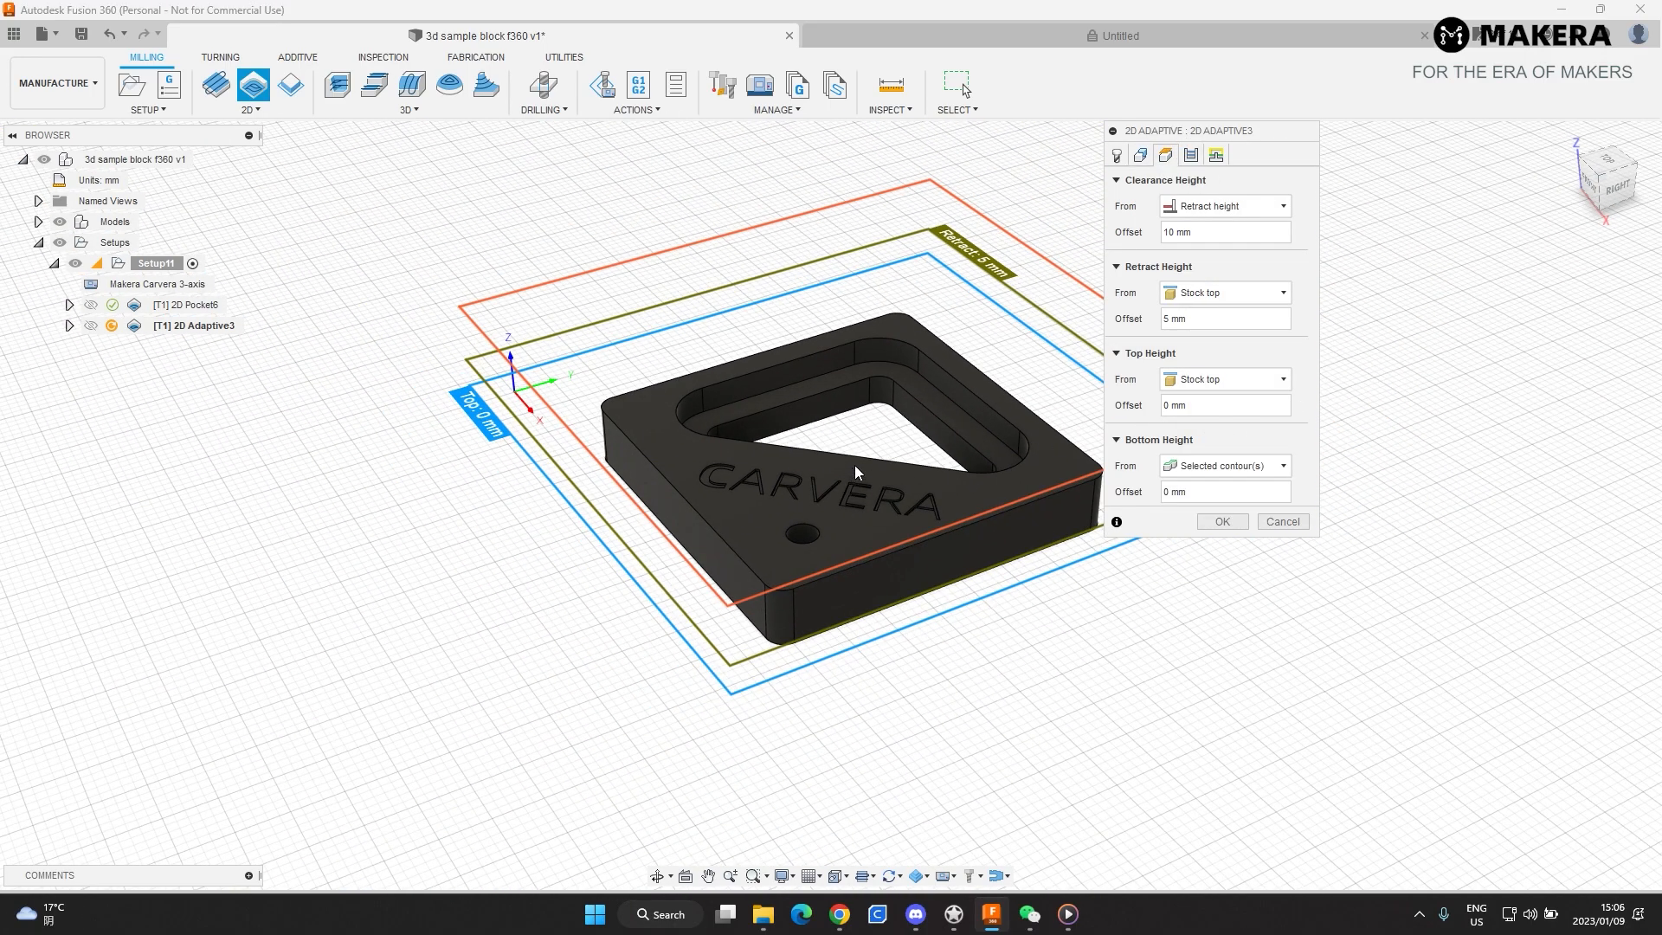
pyautogui.keyDown('shift'); pyautogui.moveTo(857, 471); pyautogui.dragTo(826, 430, button='middle'); pyautogui.keyUp('shift')
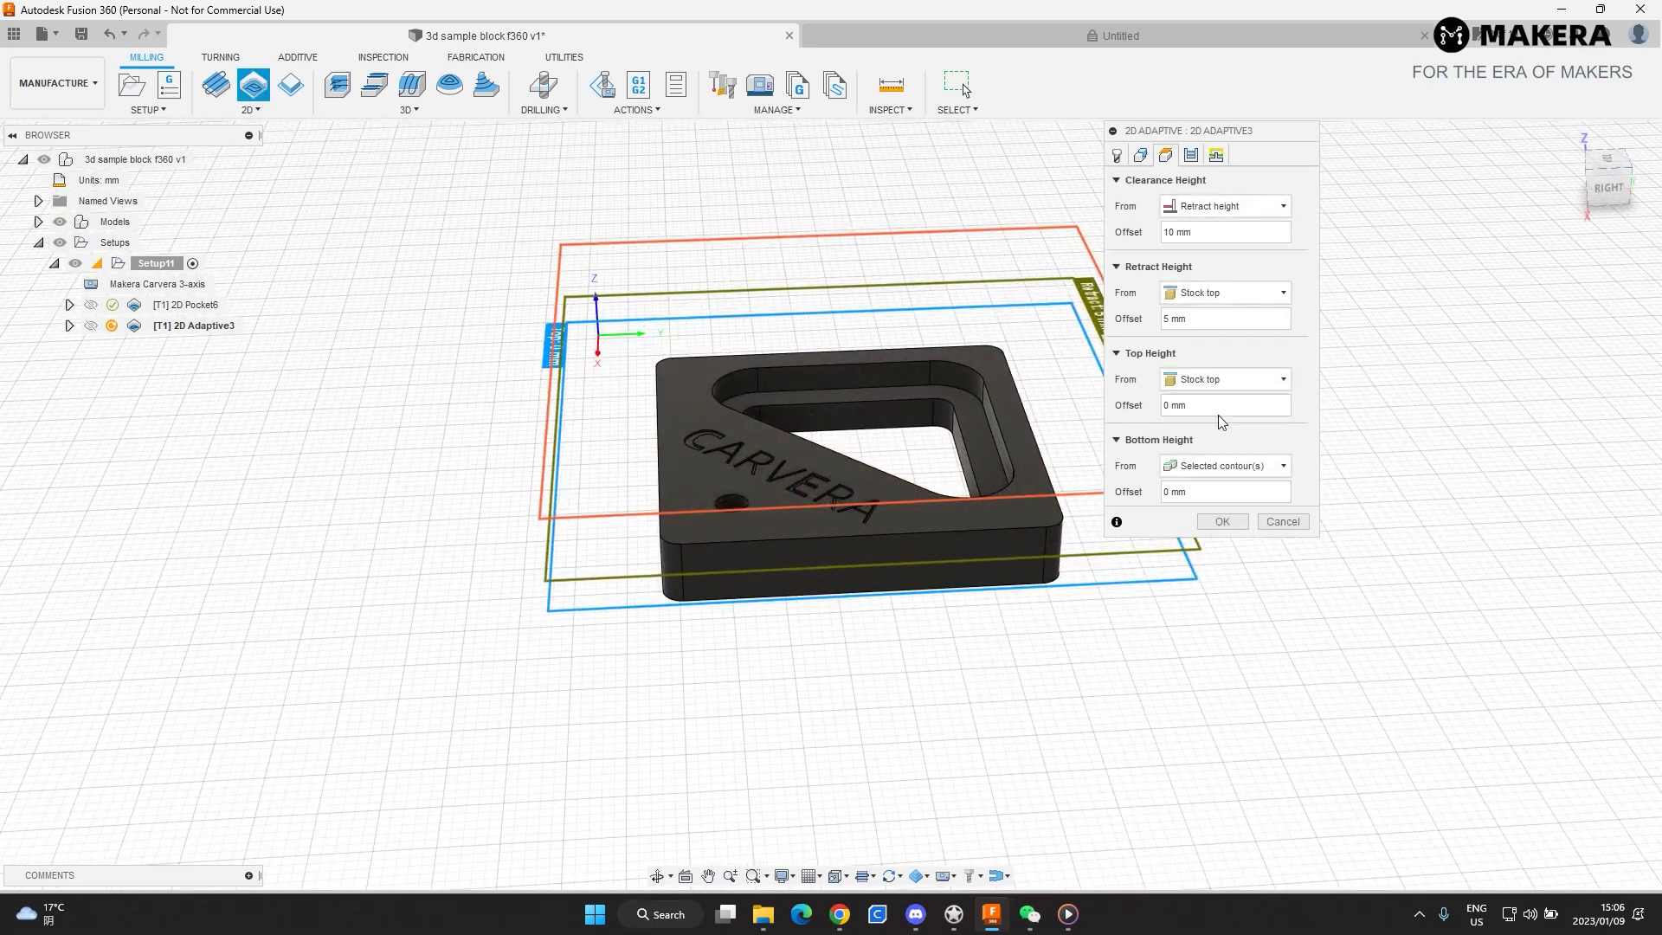
pyautogui.click(1270, 376)
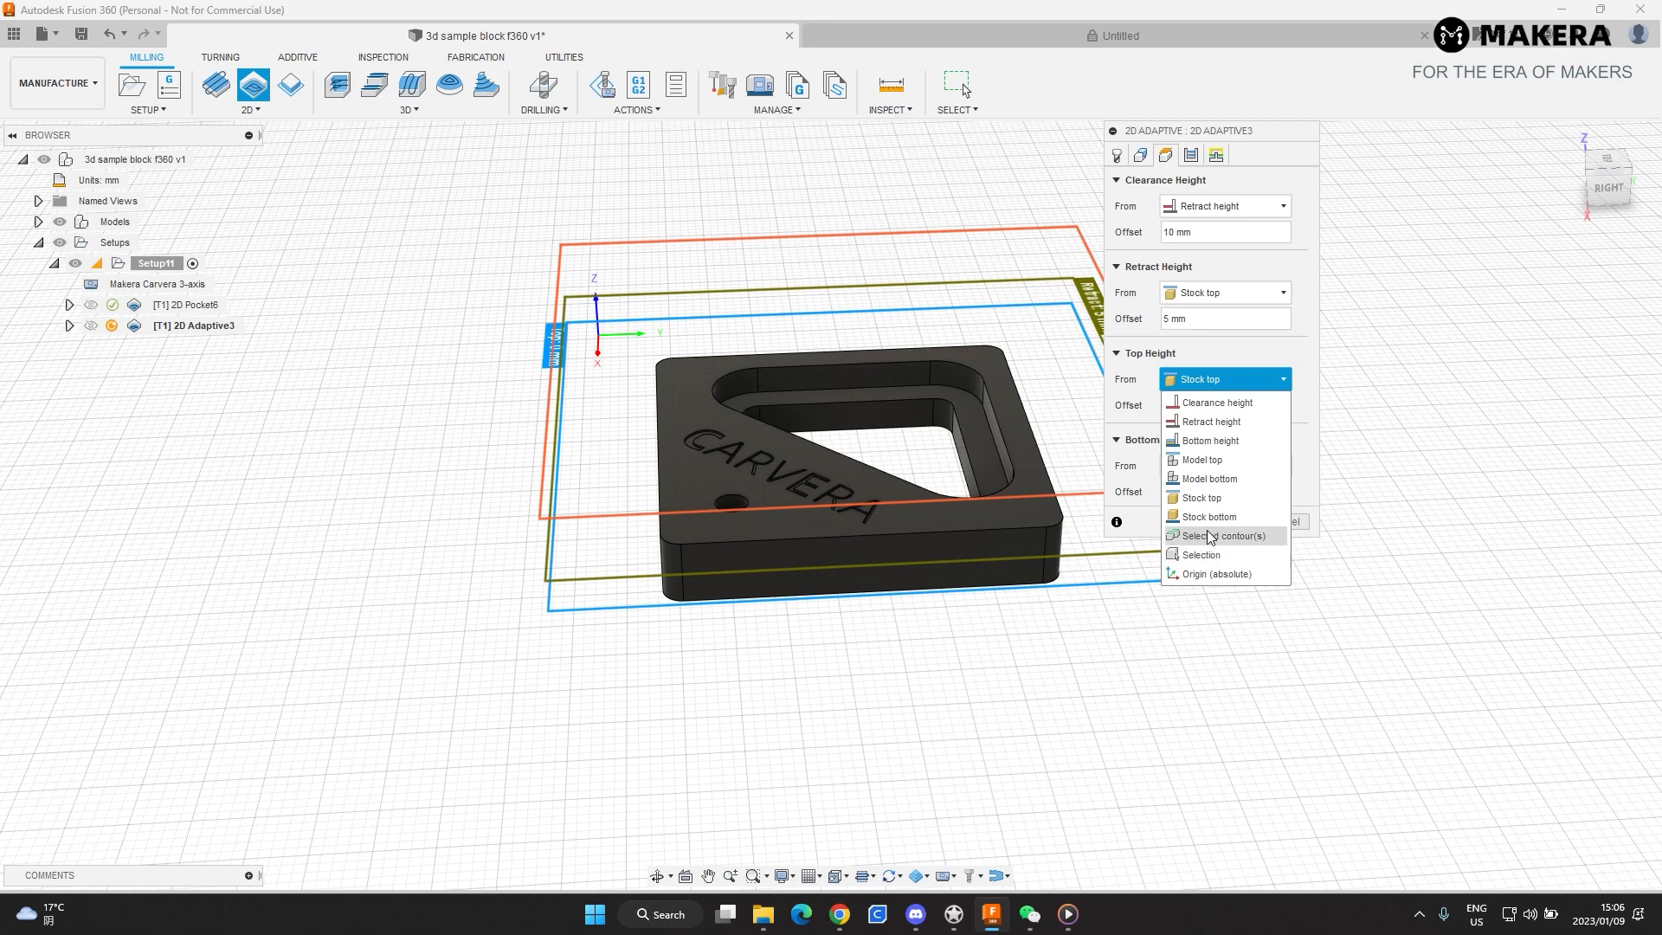
pyautogui.click(1183, 385)
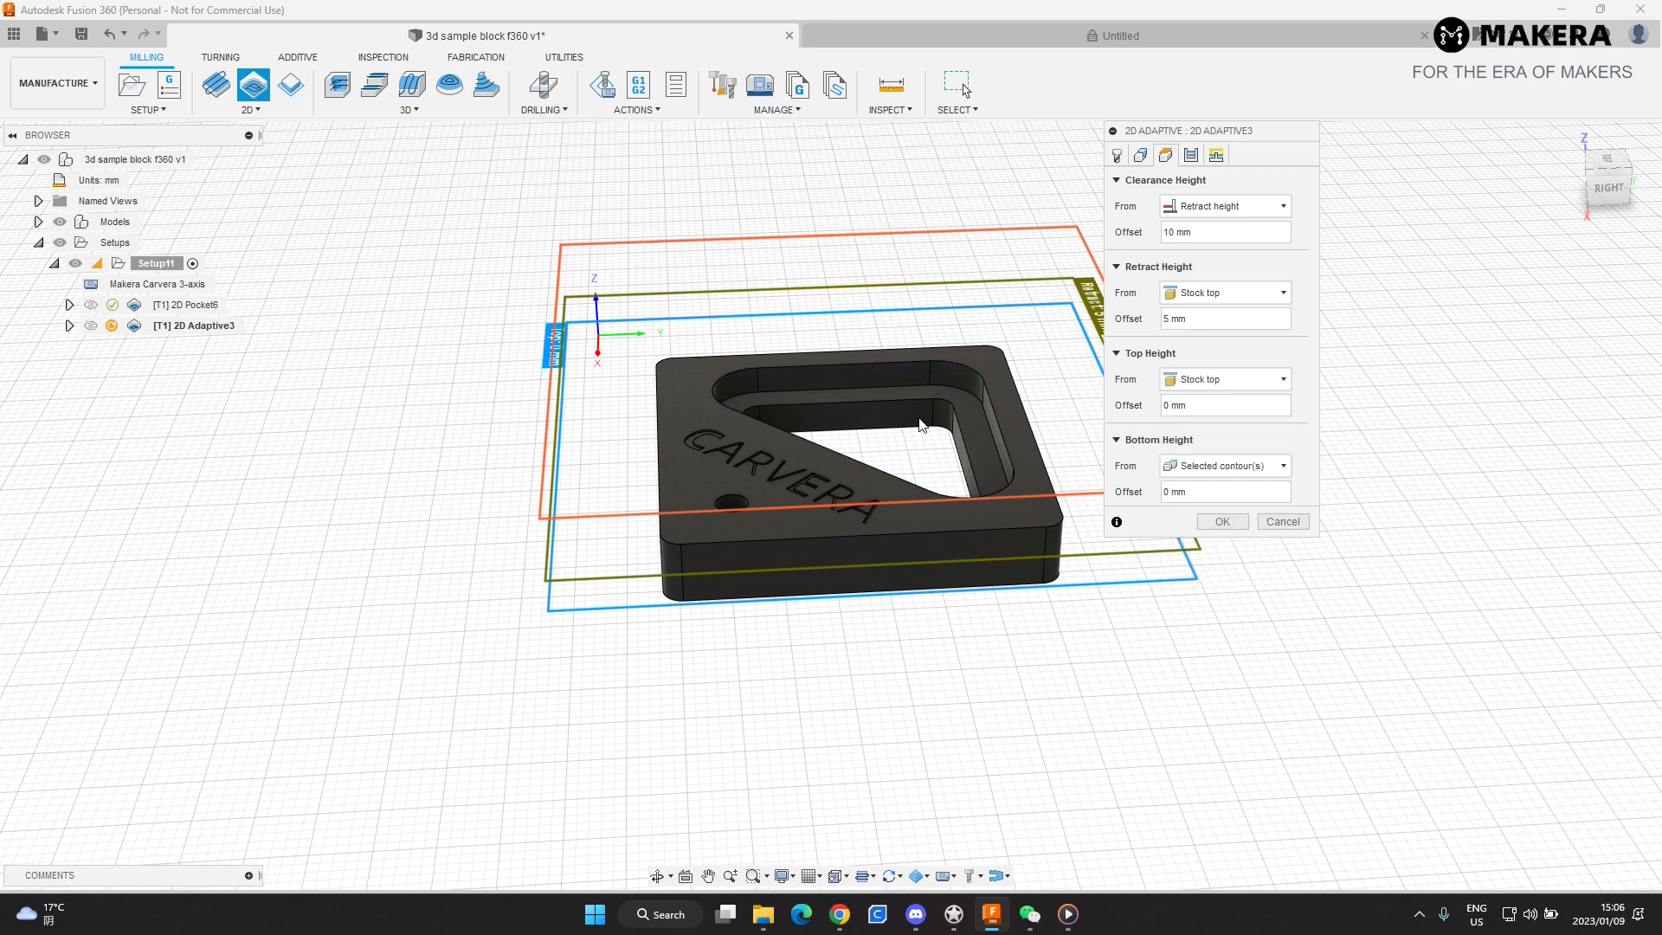
pyautogui.click(1281, 381)
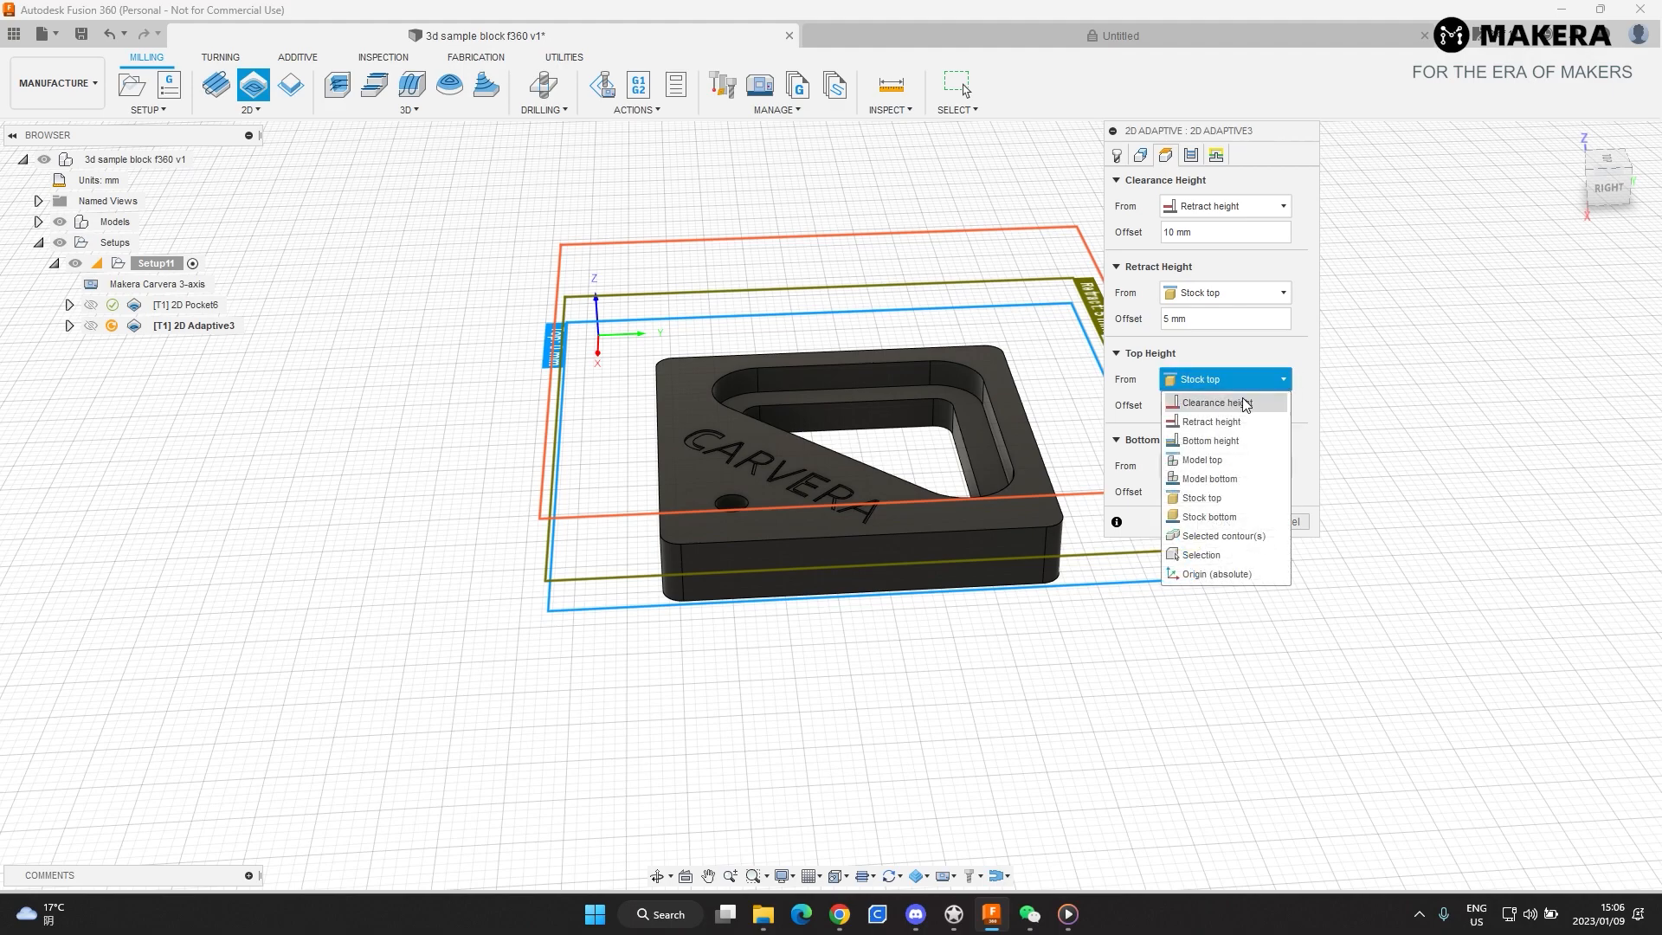
pyautogui.click(1222, 554)
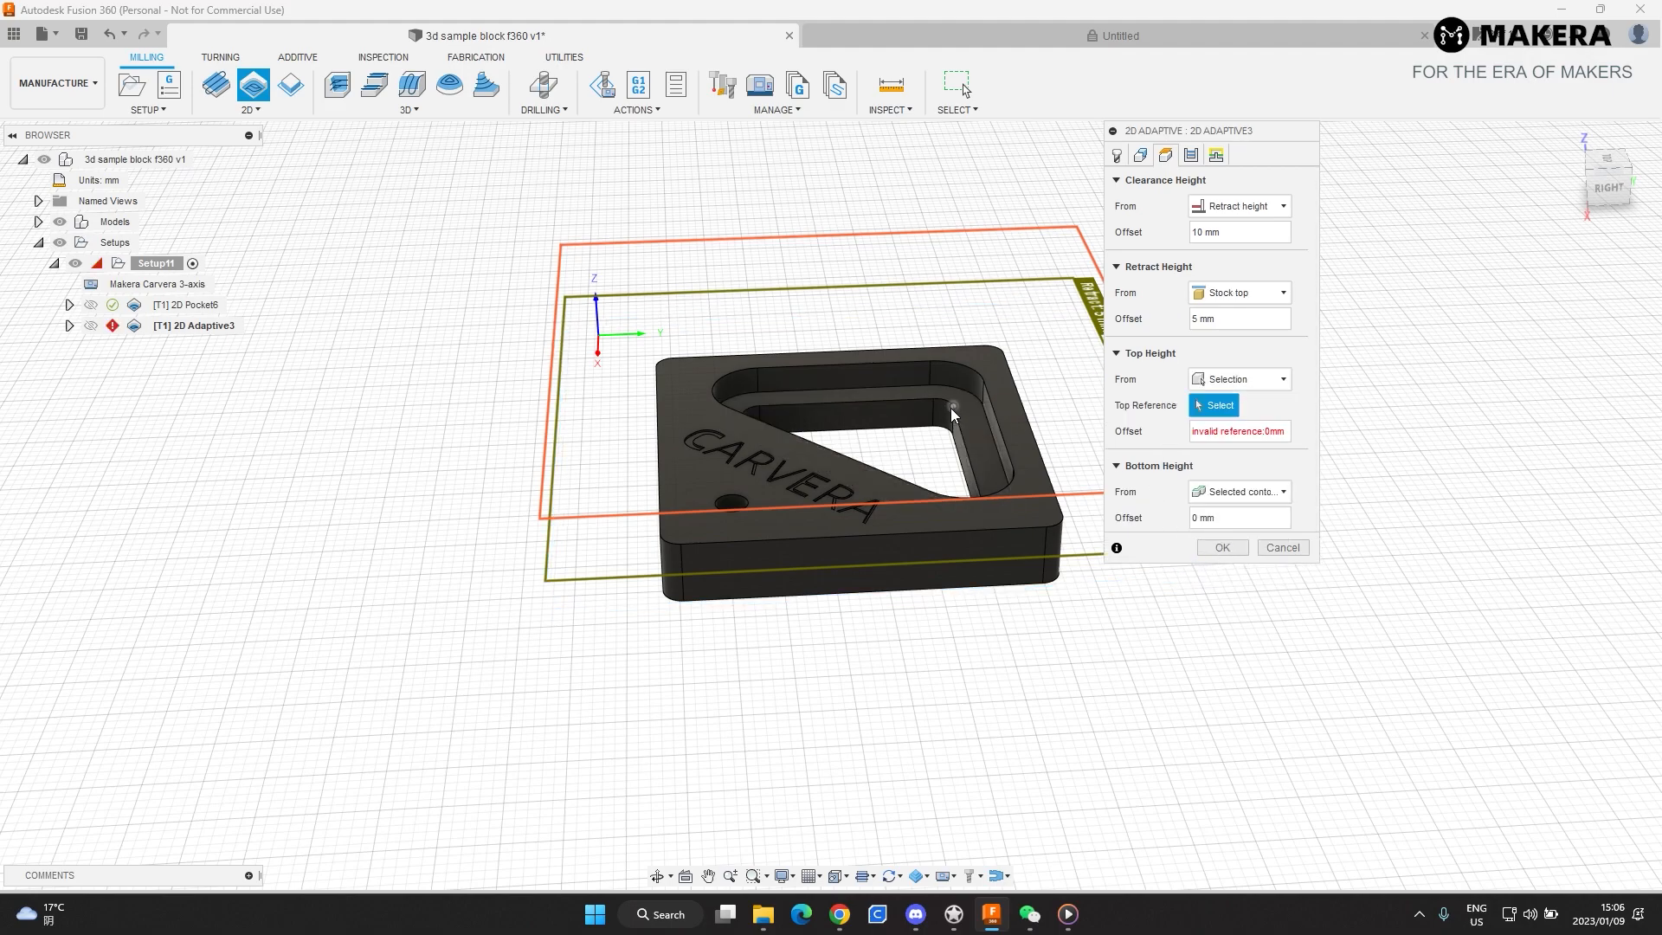
pyautogui.click(970, 425)
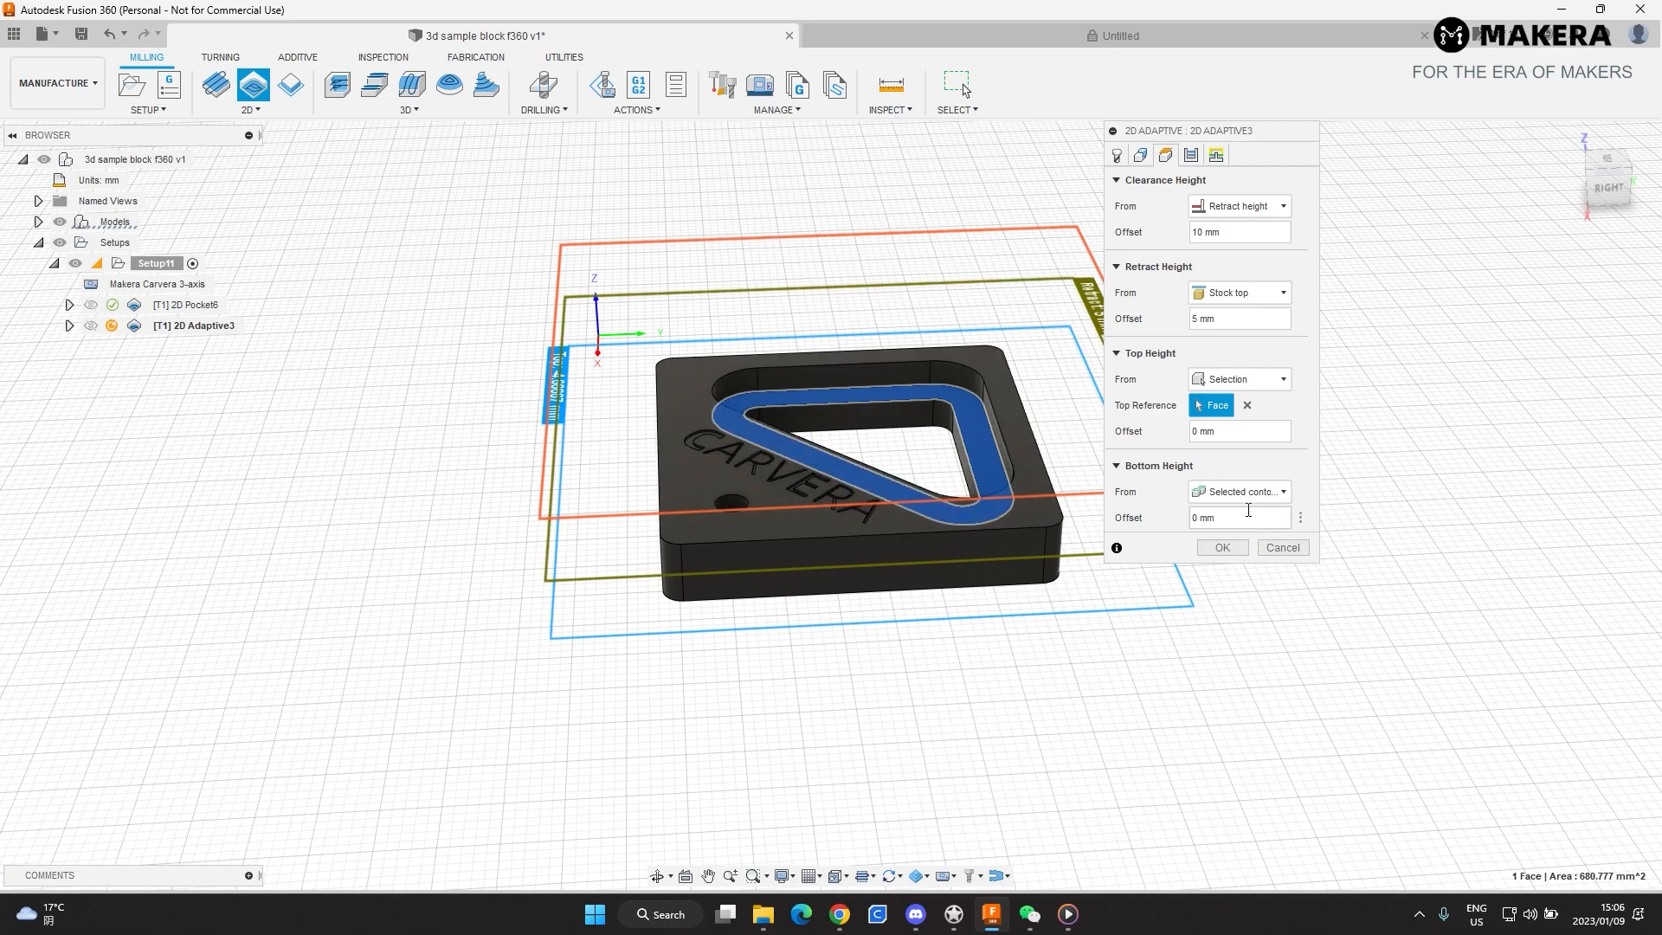
# - Recheck the geometry and heights, and enable Multiple Depths for the adaptive clearing with a maximum roughing stepdown of 3 mm
pyautogui.click(1141, 155)
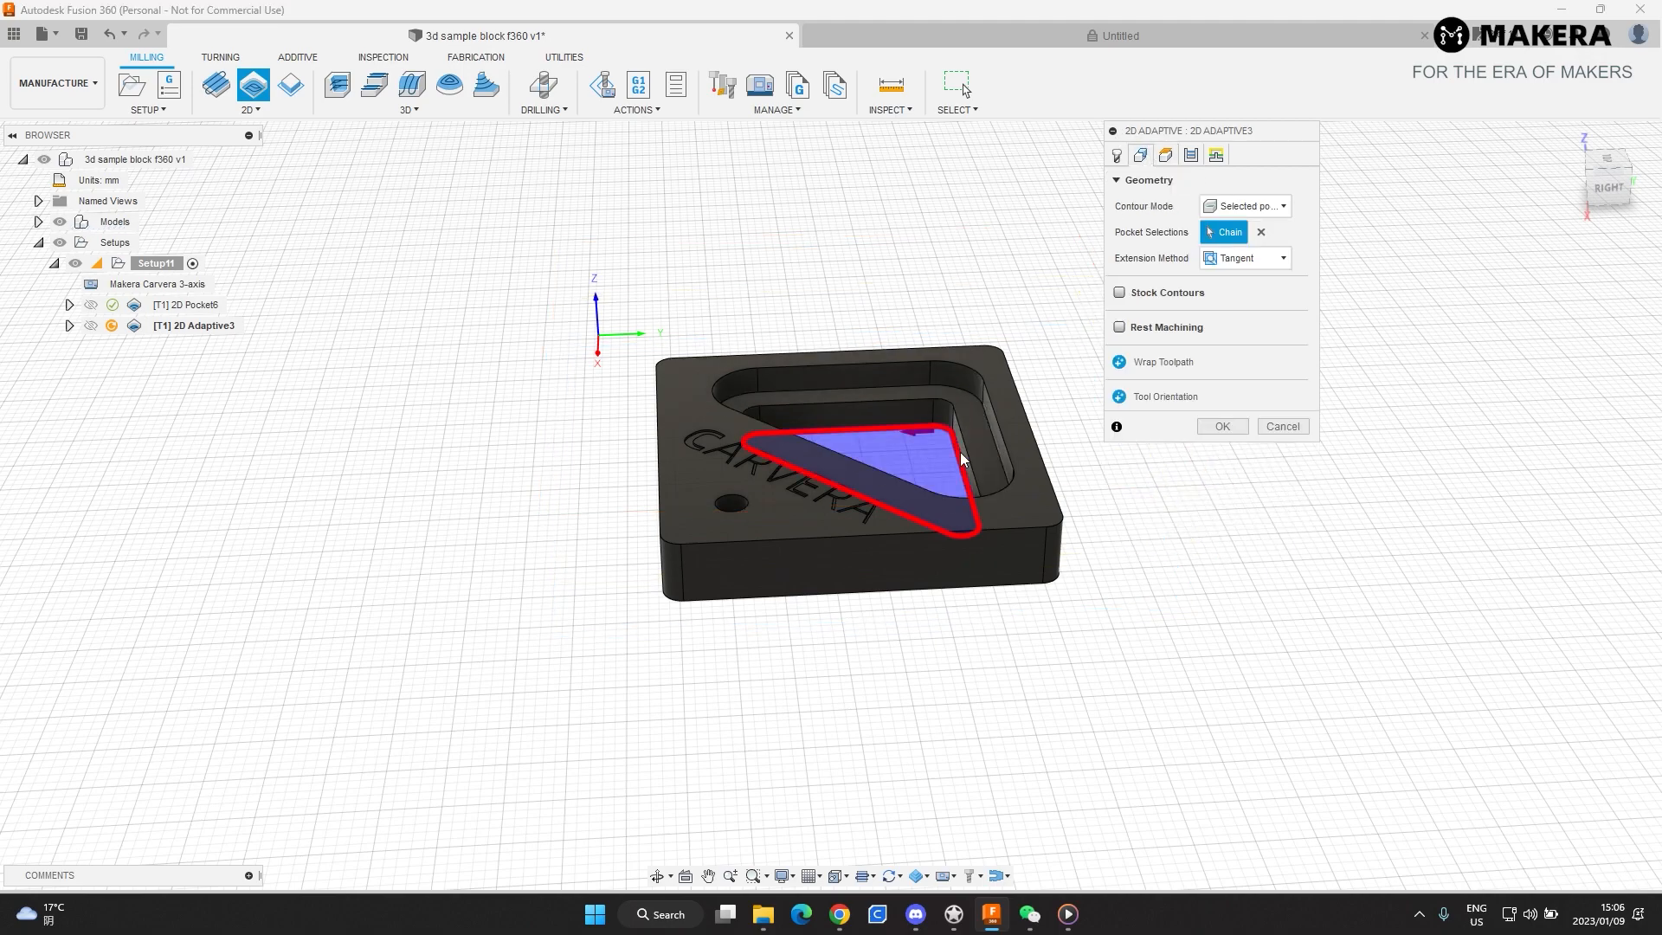
pyautogui.click(1192, 155)
pyautogui.click(1175, 161)
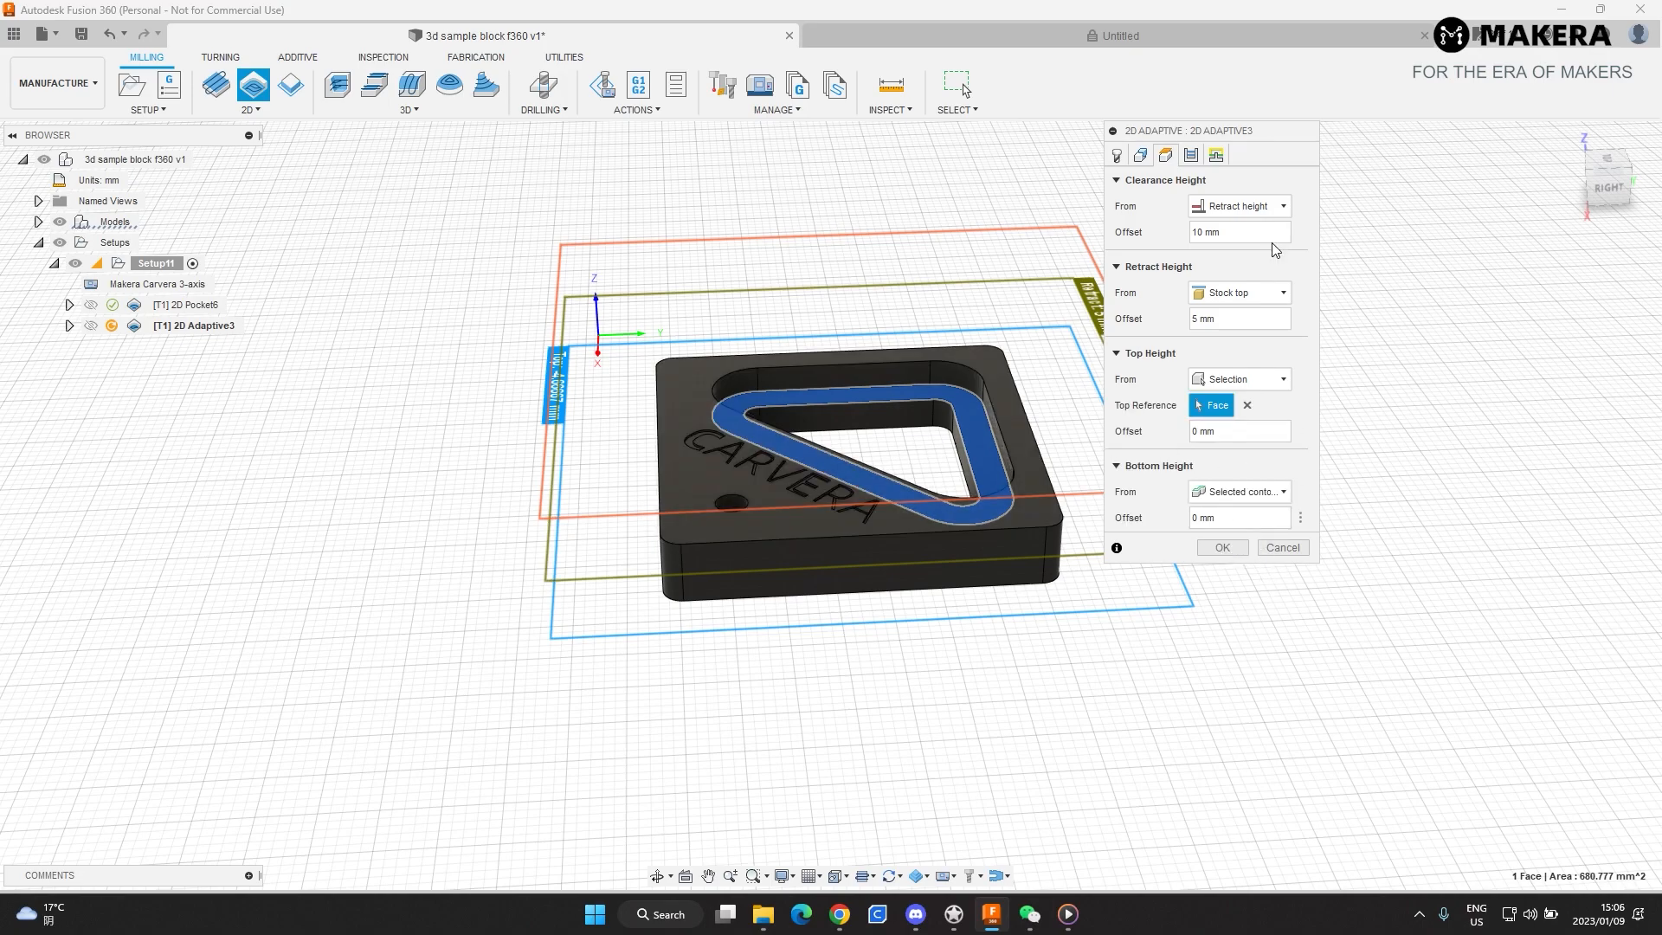
pyautogui.click(1191, 155)
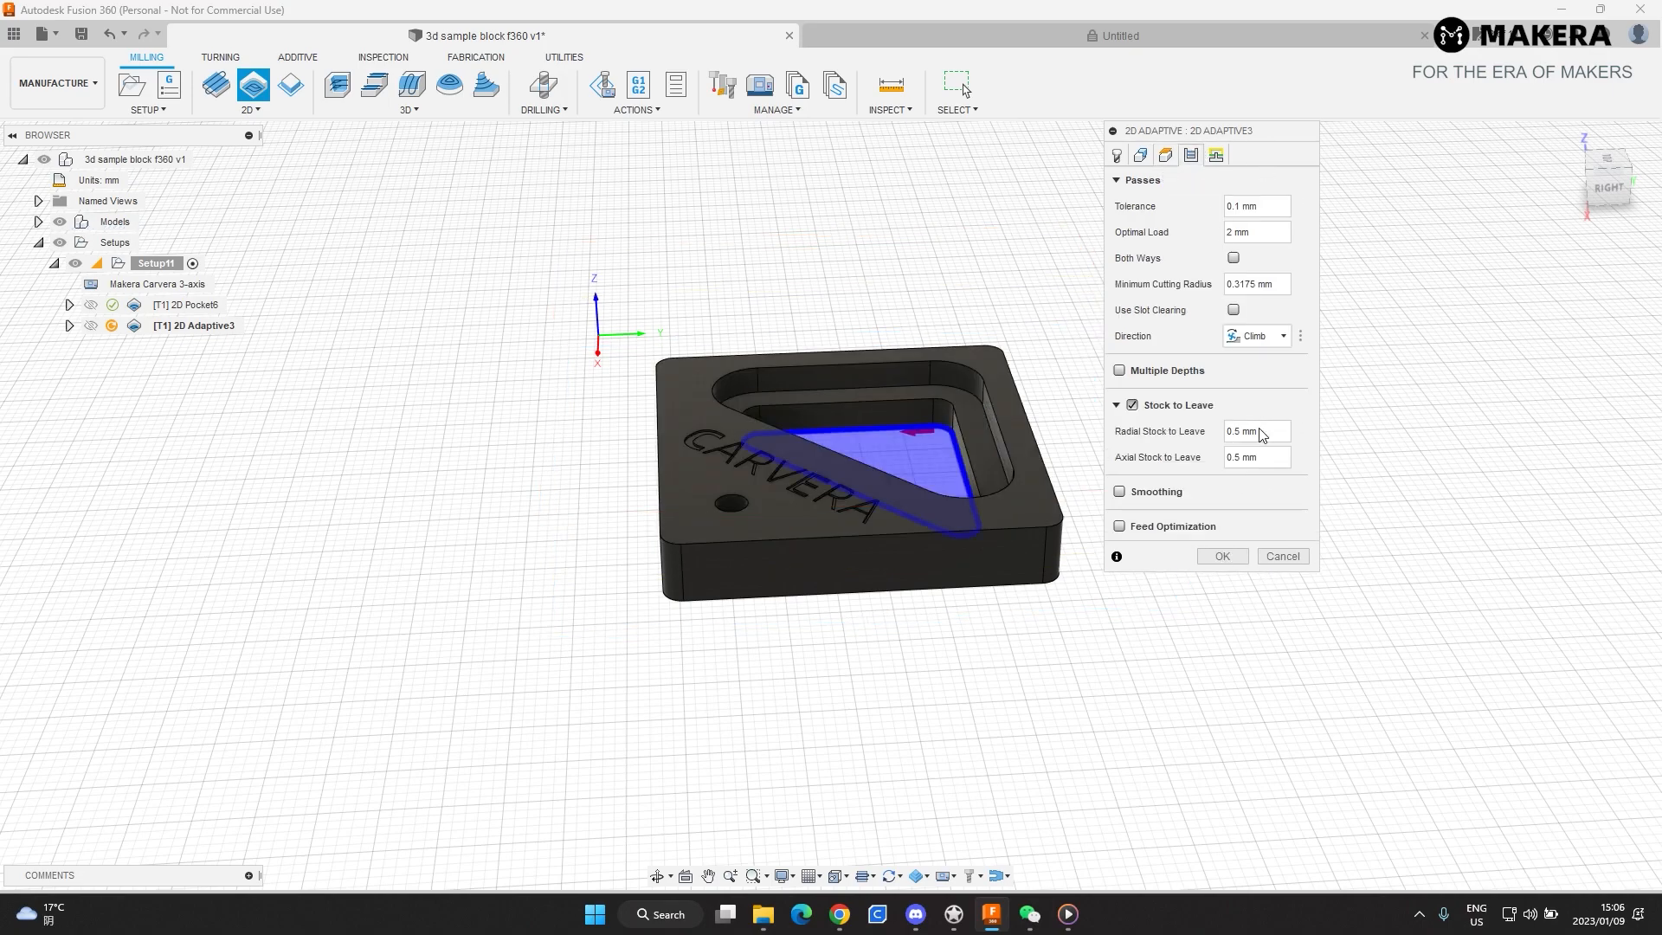
pyautogui.click(1121, 372)
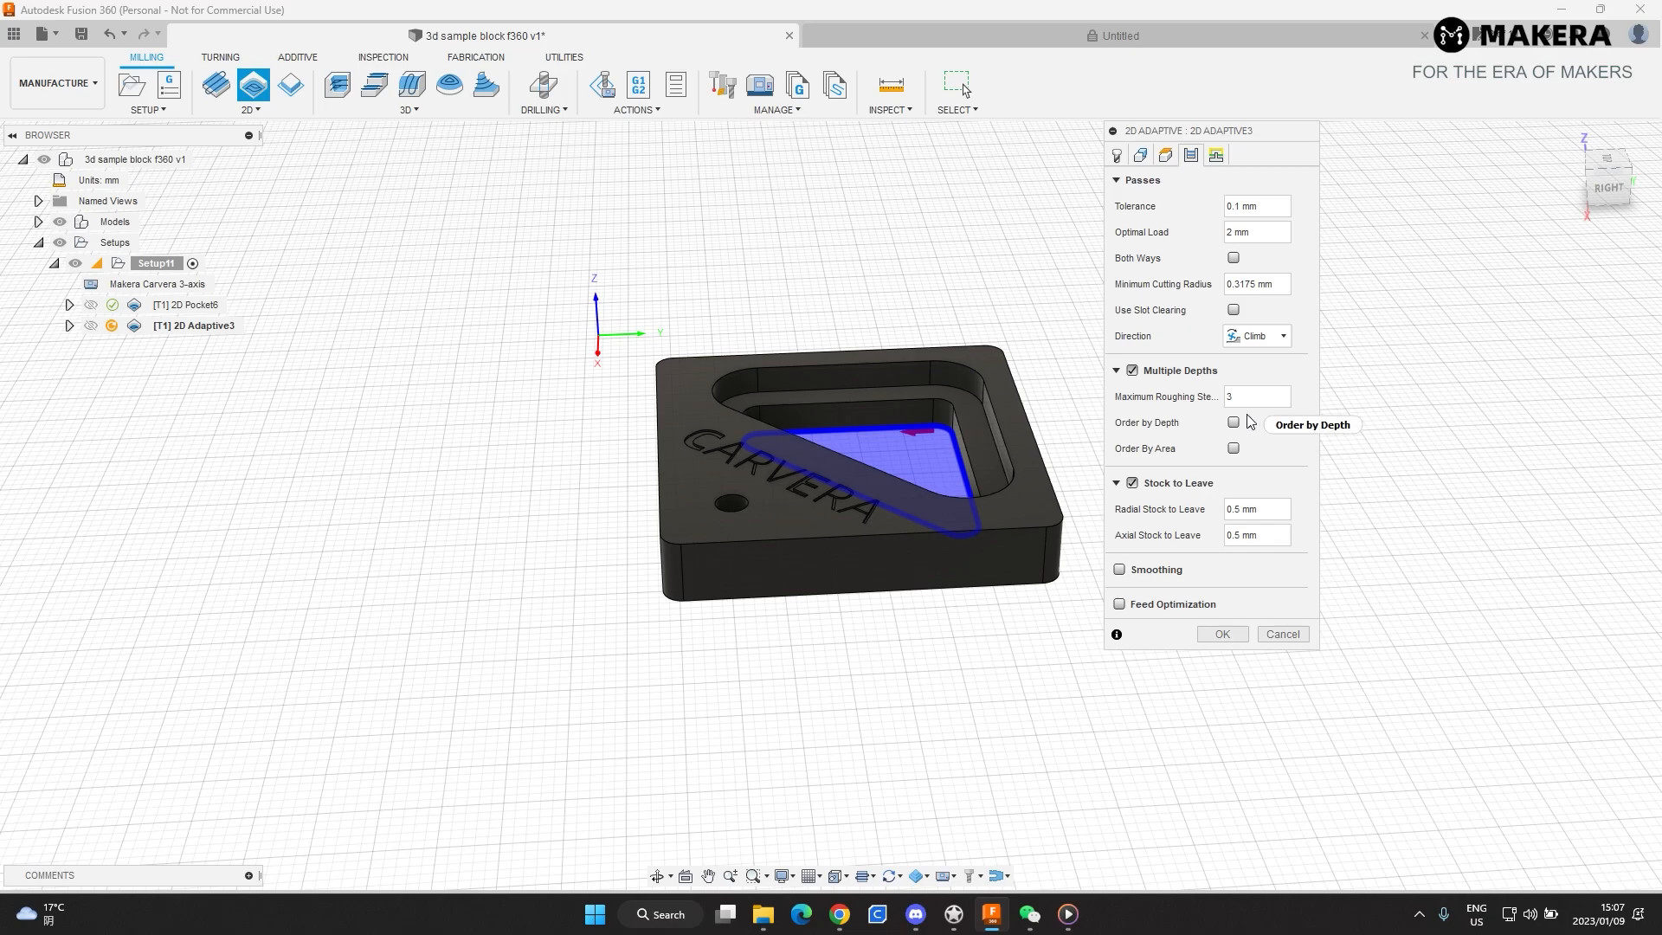
# - Accept the adaptive clearing's passes and linking settings, generate the toolpath, and inspect it inside the triangular through-opening
pyautogui.click(1224, 638)
pyautogui.moveTo(1167, 529); pyautogui.dragTo(1153, 531)
pyautogui.click(1228, 631)
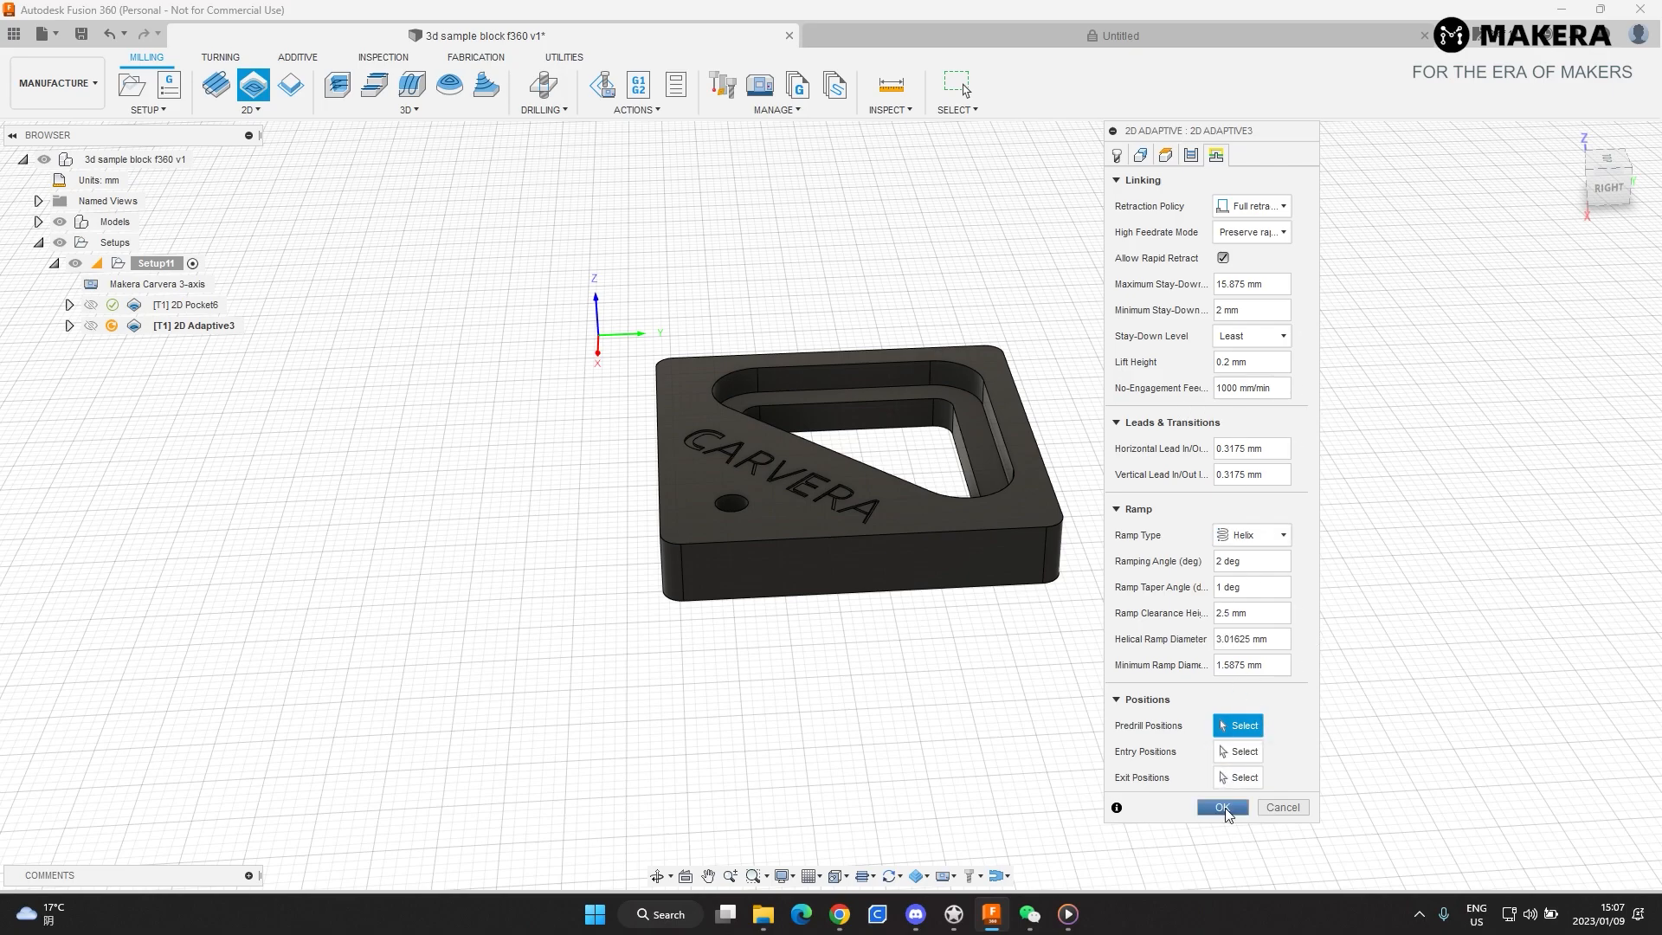
pyautogui.click(1225, 810)
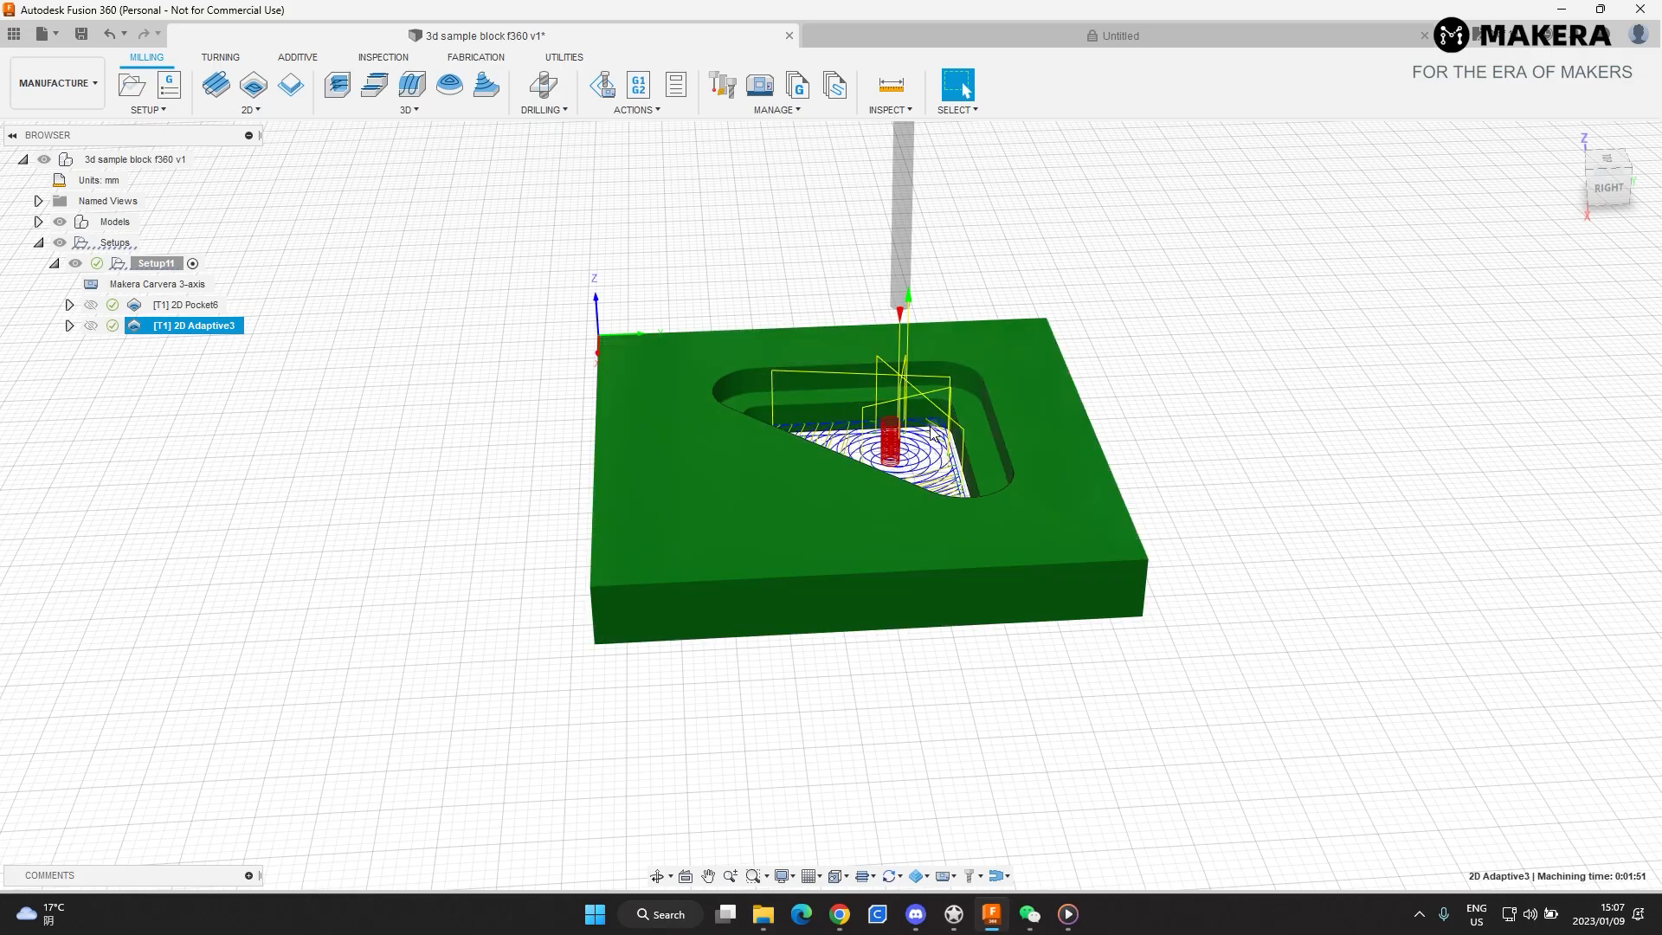
pyautogui.scroll(-3, 942, 408)
pyautogui.scroll(7, 938, 406)
pyautogui.keyDown('shift'); pyautogui.moveTo(1067, 476); pyautogui.dragTo(904, 526, button='middle'); pyautogui.keyUp('shift')
pyautogui.keyDown('shift'); pyautogui.moveTo(952, 486); pyautogui.dragTo(1061, 394, button='middle'); pyautogui.keyUp('shift')
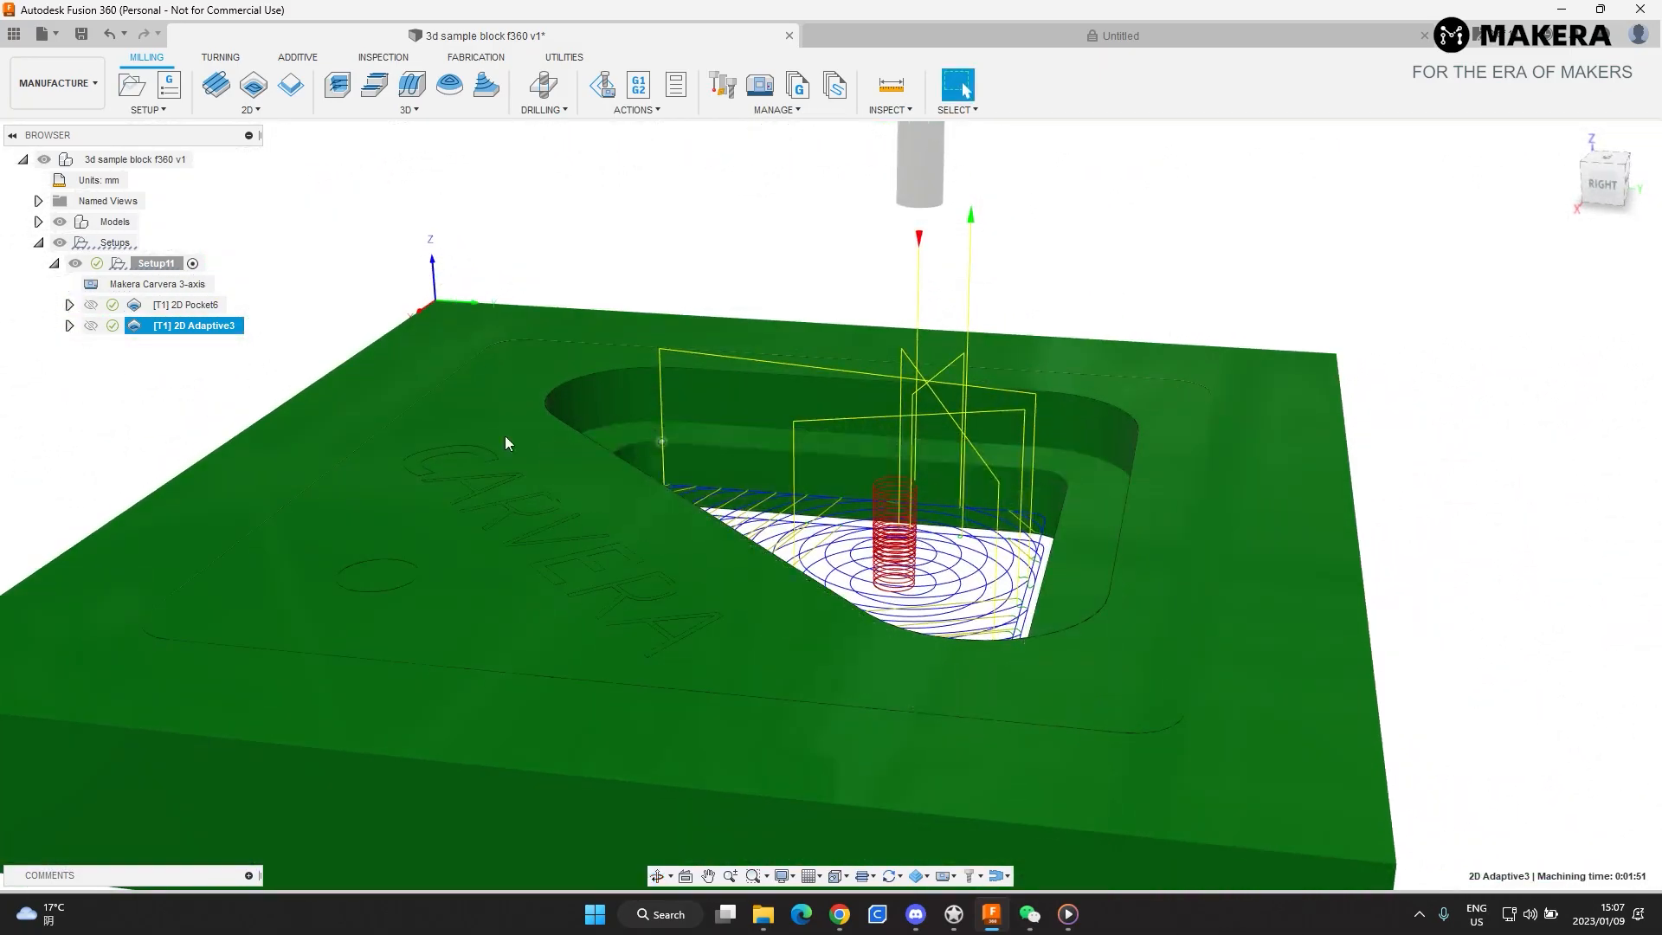
# - Simulate the 2D Adaptive toolpath at adjusted playback speeds, viewing the cut depth from the side and above
pyautogui.rightClick(201, 333)
pyautogui.click(251, 123)
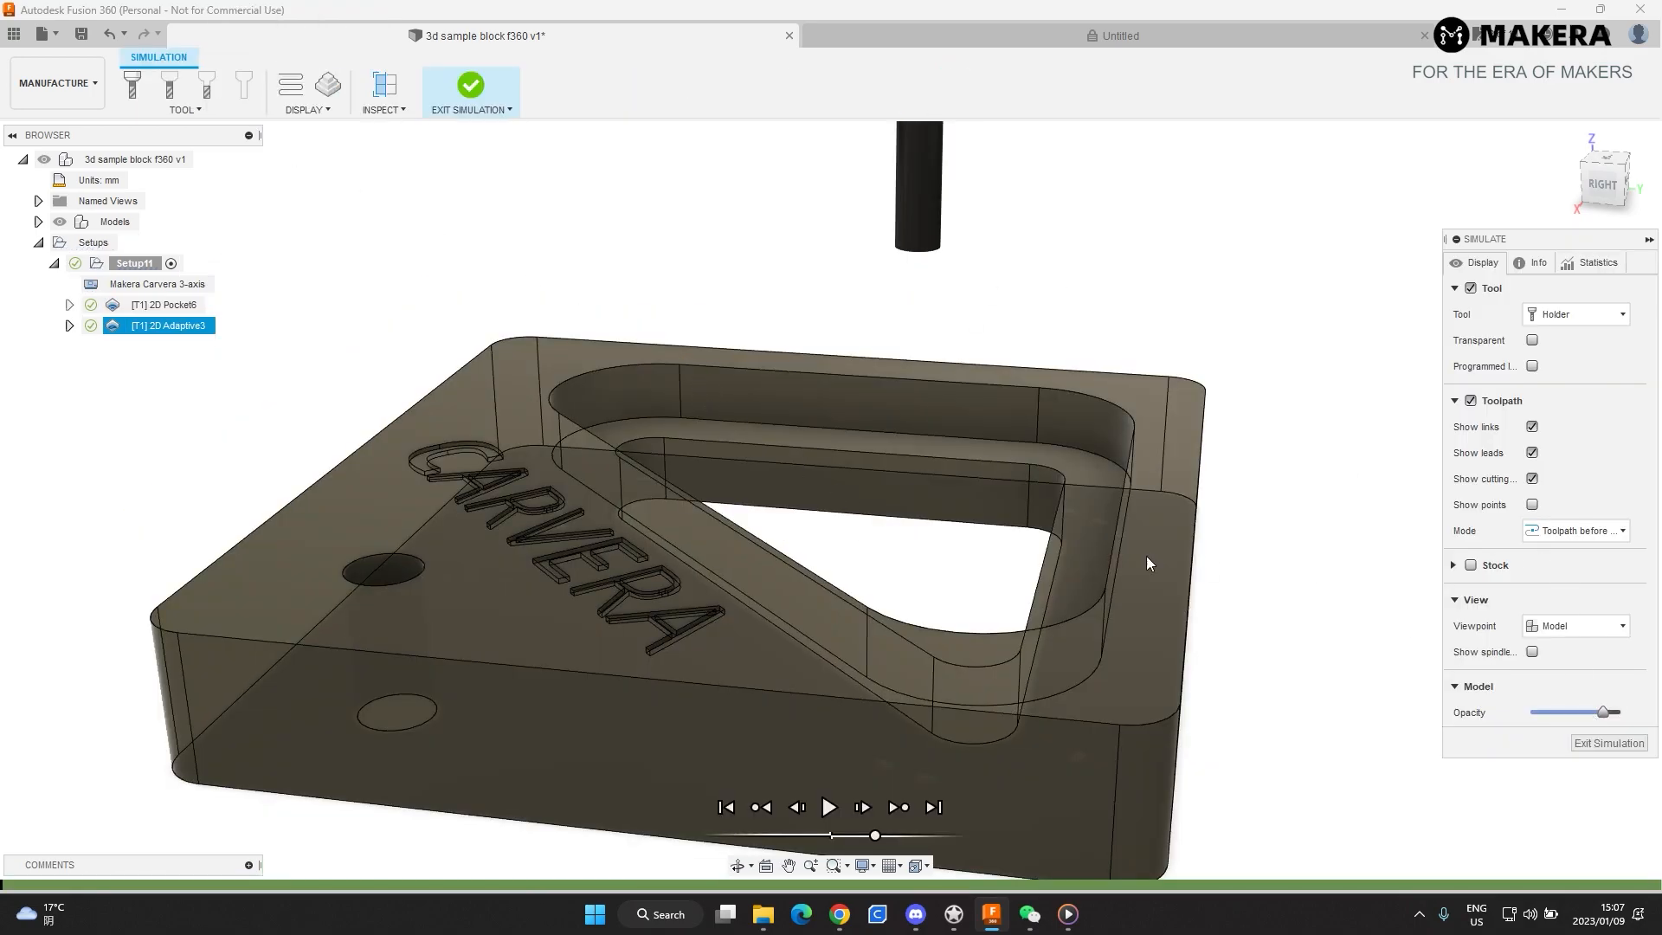
pyautogui.click(829, 807)
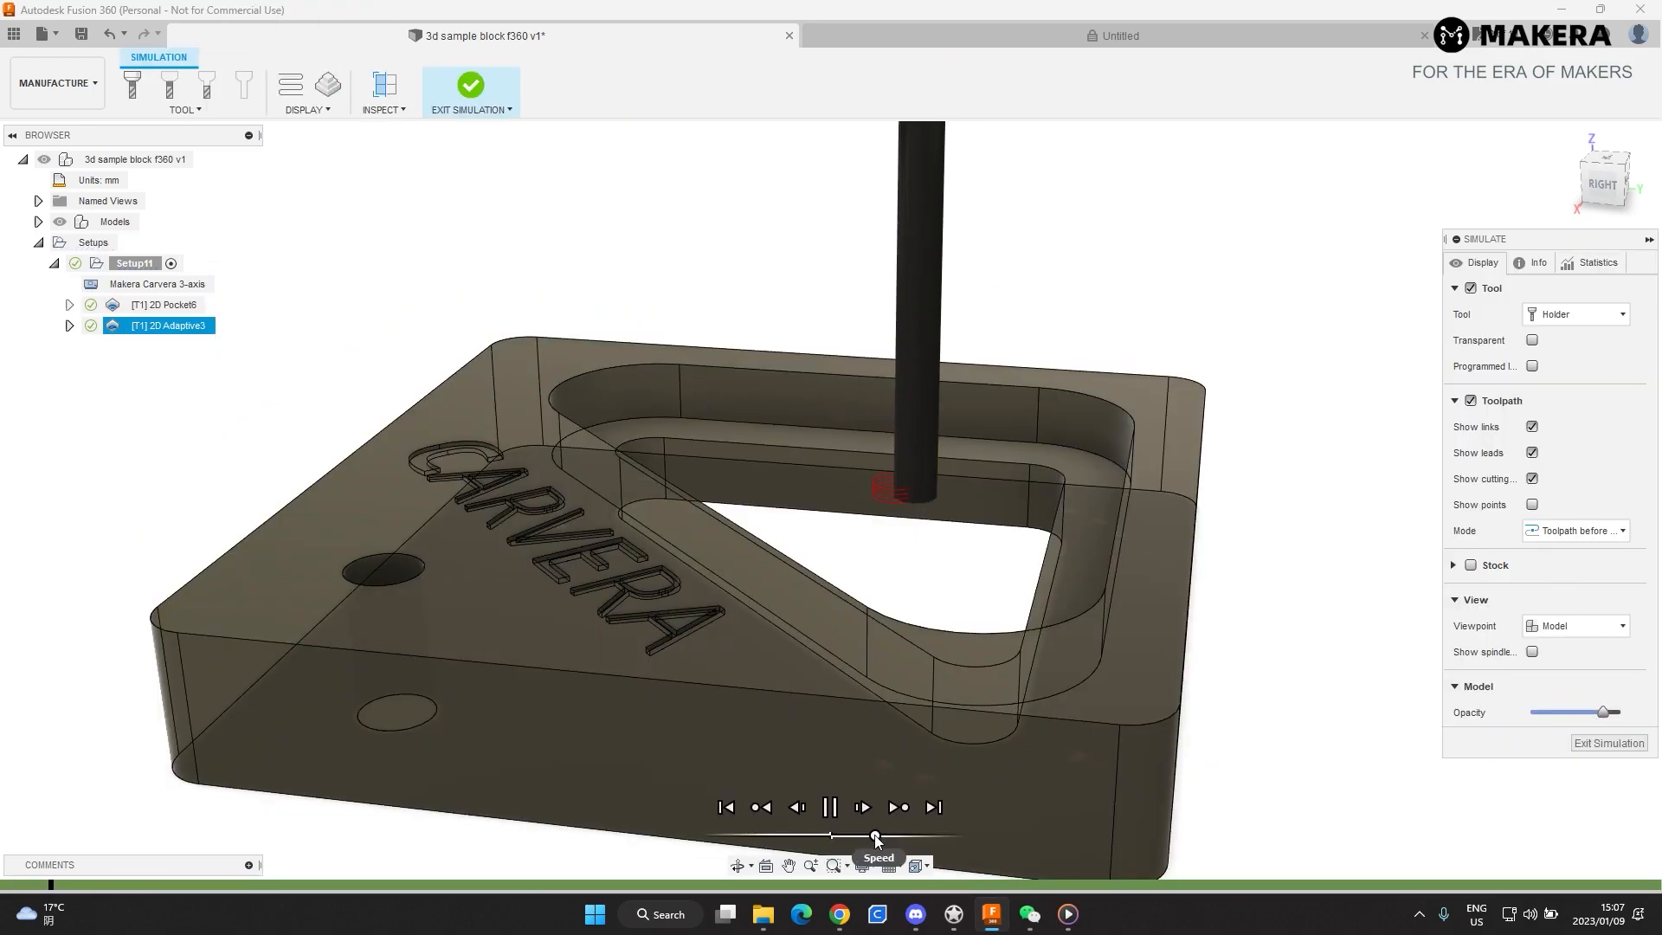
pyautogui.moveTo(874, 836); pyautogui.dragTo(872, 837)
pyautogui.keyDown('shift'); pyautogui.moveTo(1081, 471); pyautogui.dragTo(968, 663, button='middle'); pyautogui.keyUp('shift')
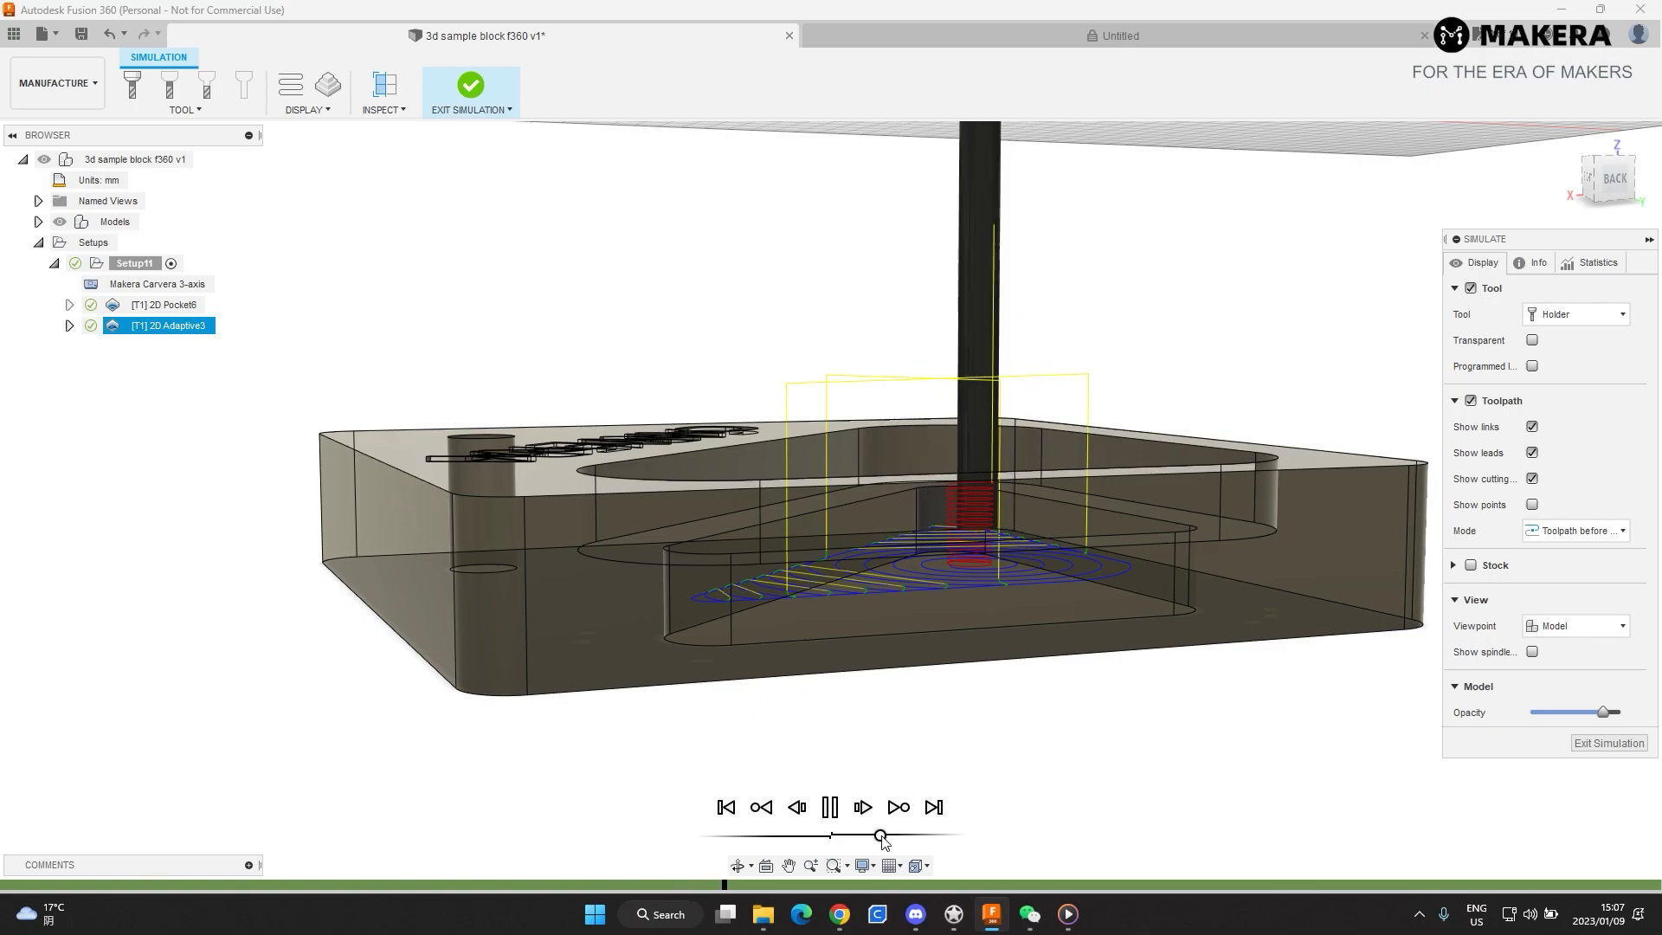
pyautogui.moveTo(879, 840); pyautogui.dragTo(885, 840)
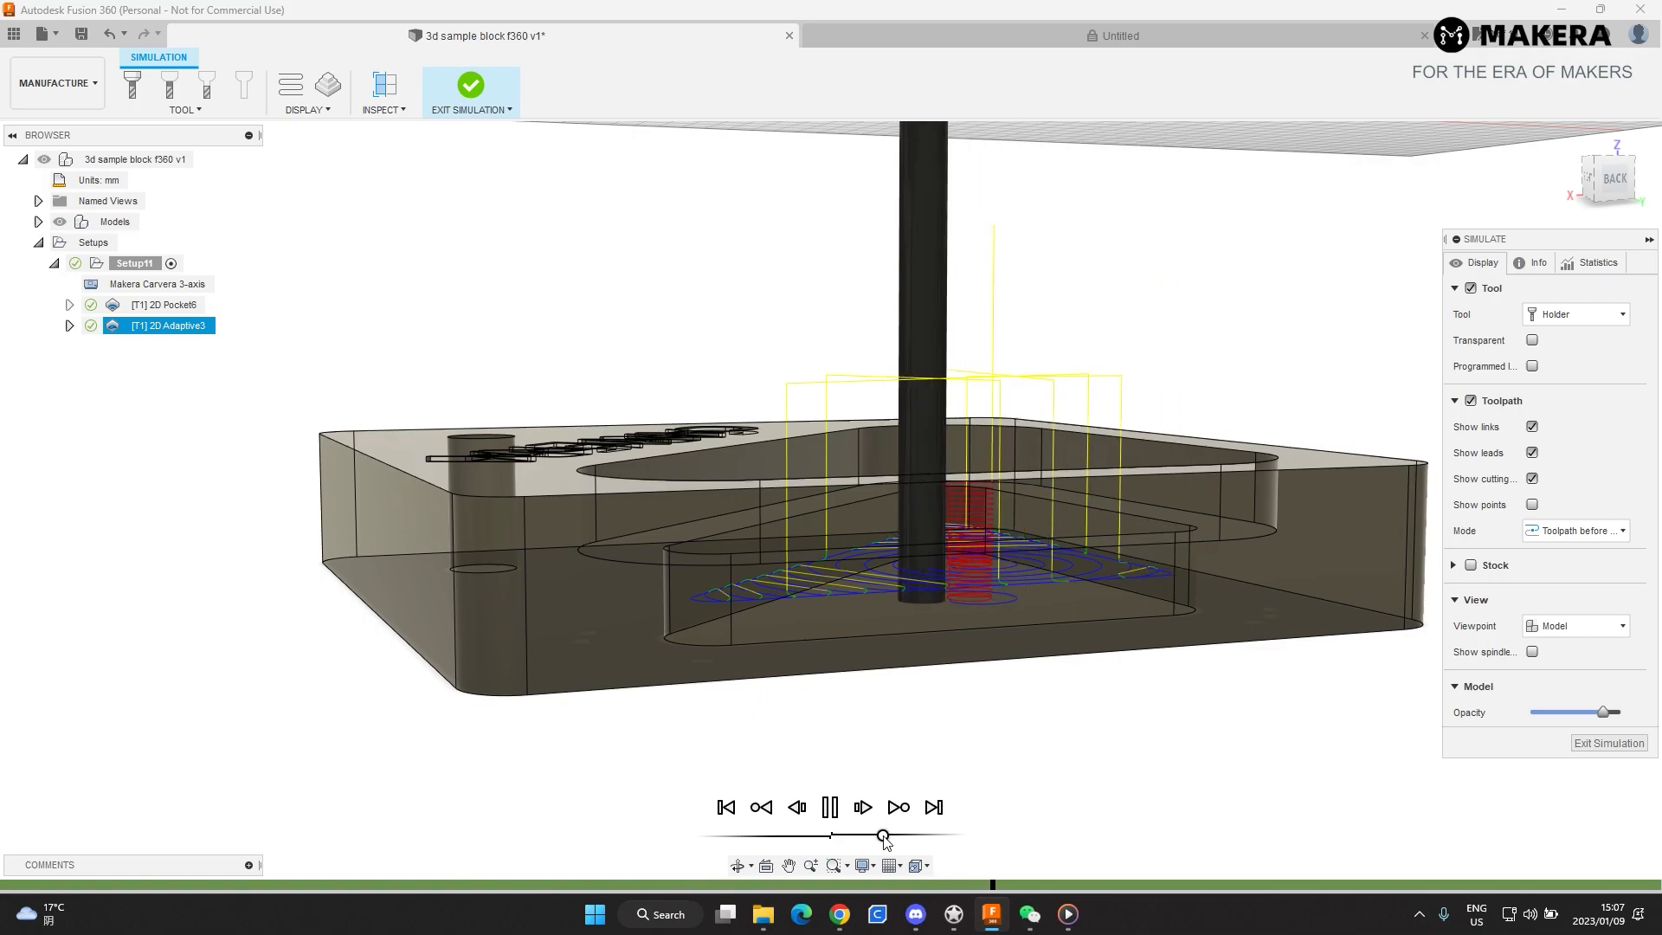
pyautogui.moveTo(885, 840); pyautogui.dragTo(890, 840)
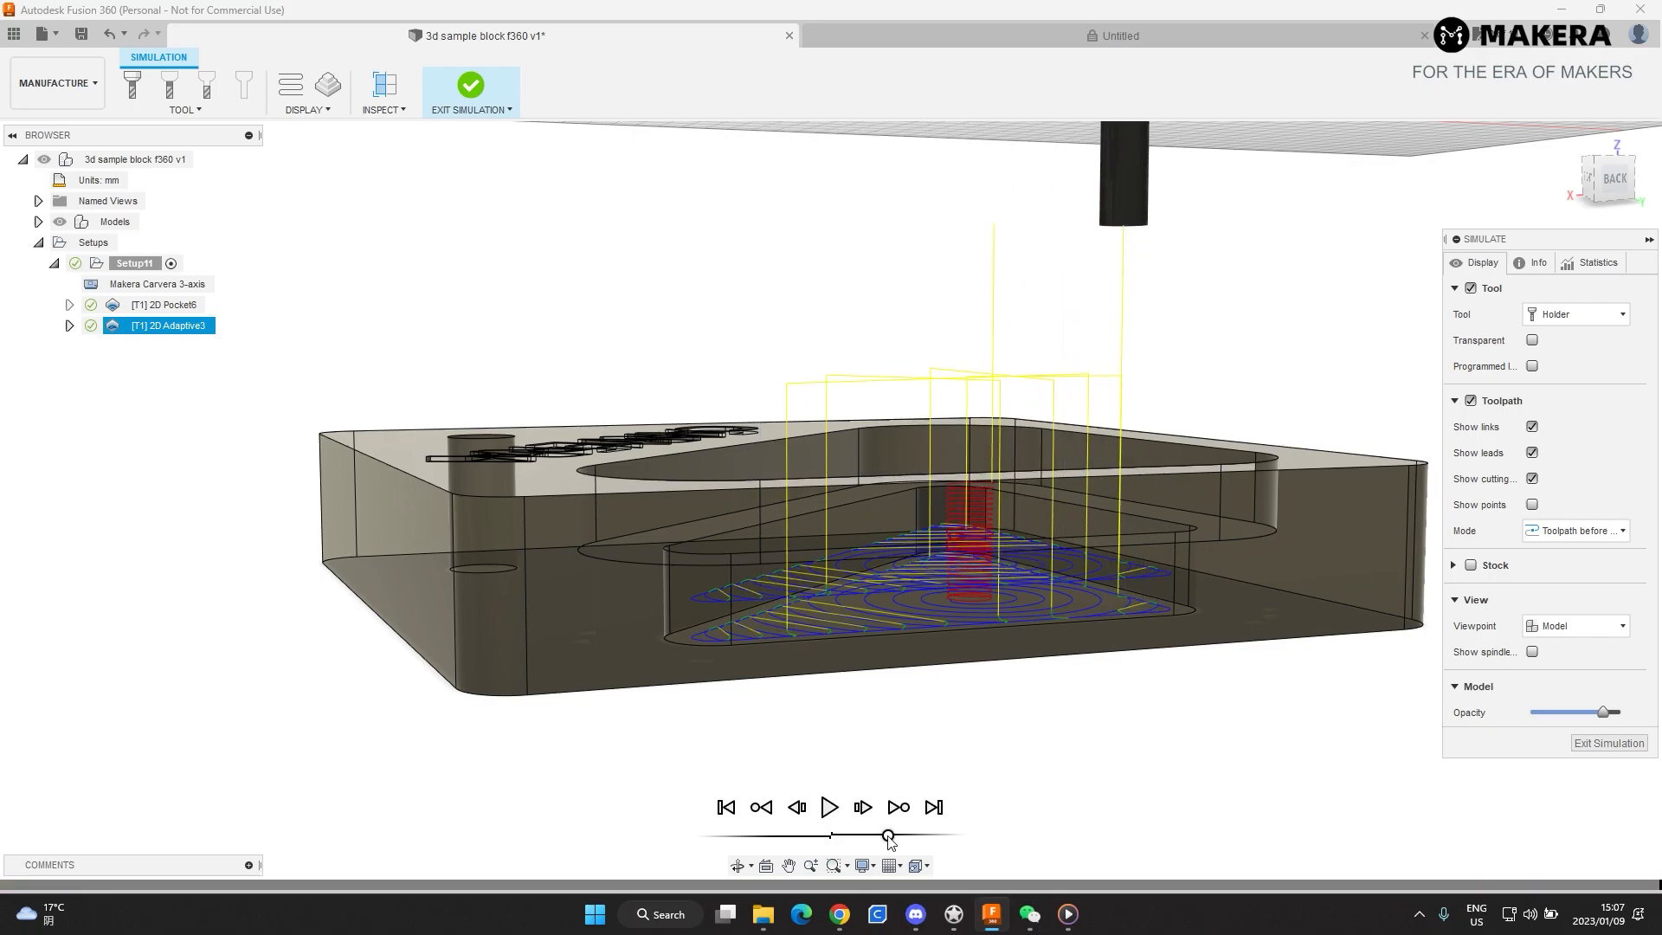
pyautogui.keyDown('shift'); pyautogui.moveTo(930, 561); pyautogui.dragTo(960, 544, button='middle'); pyautogui.keyUp('shift')
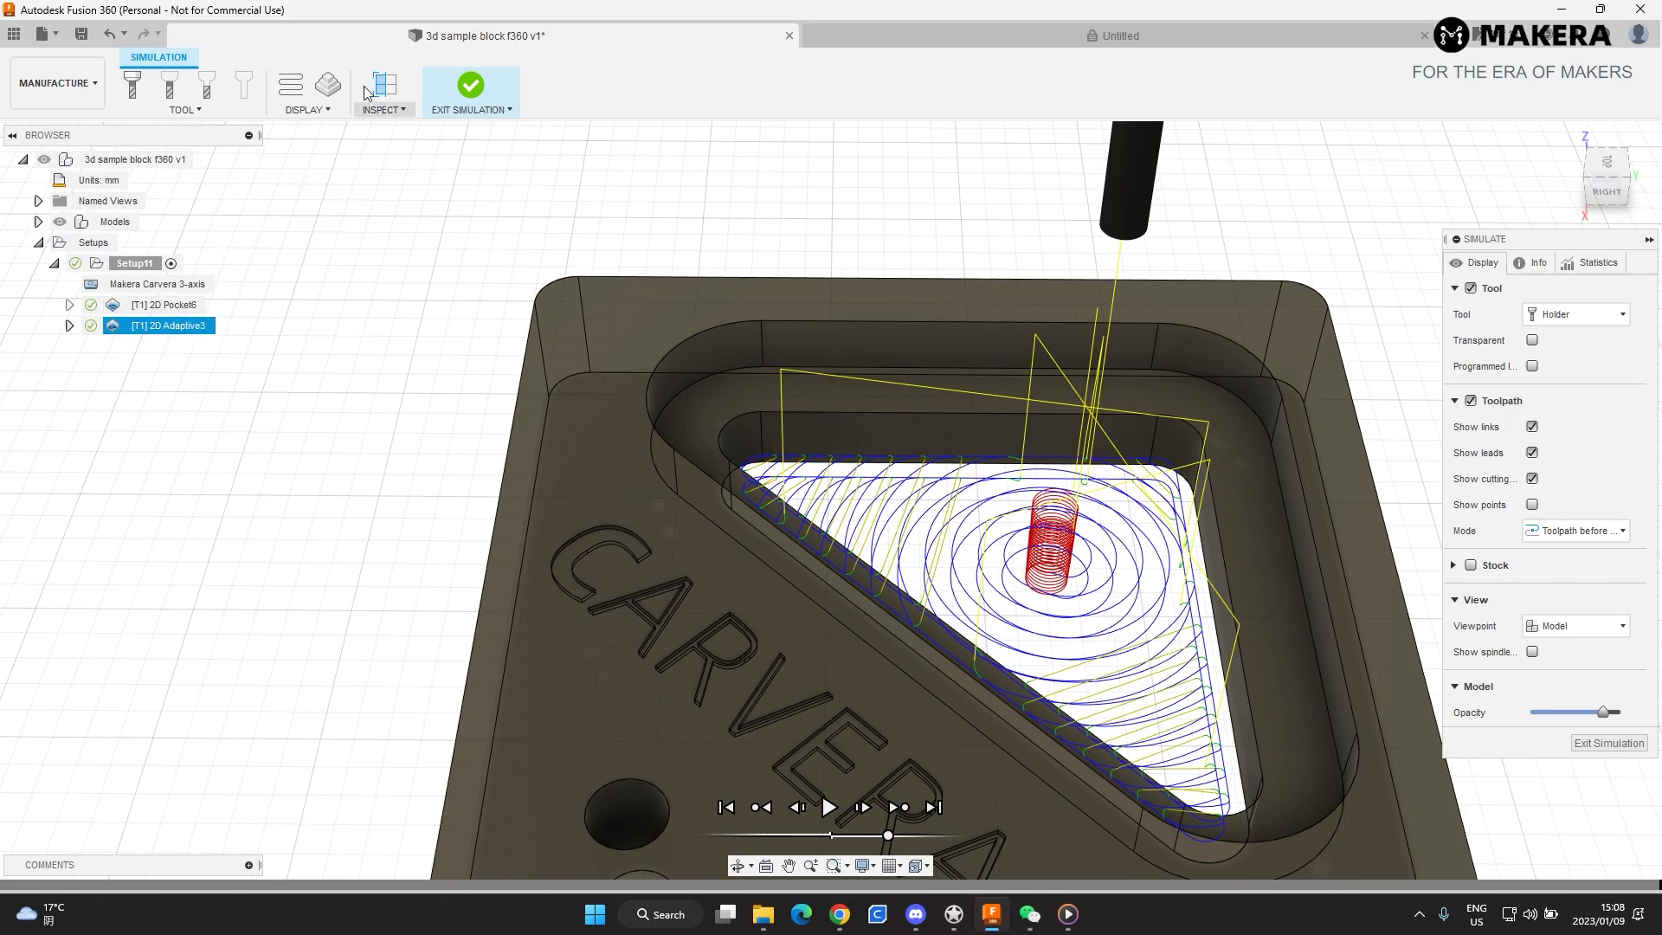
pyautogui.click(468, 86)
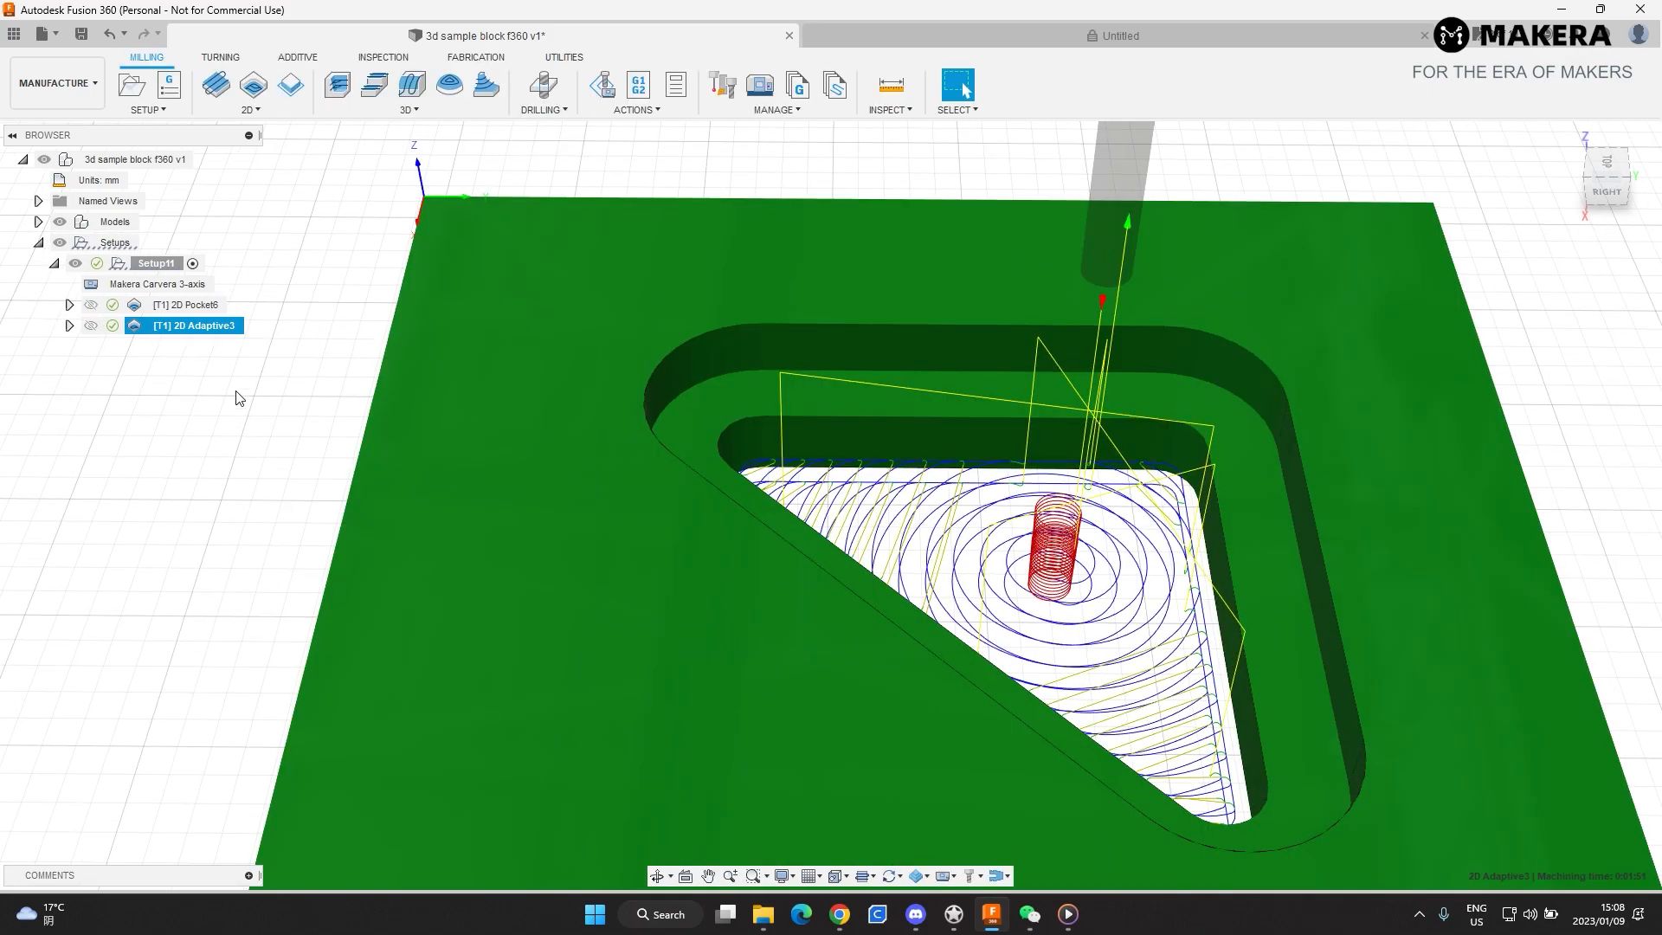
# - Try a bottom height offset of 2 mm from the selected contour for the 2D Adaptive operation and inspect the regenerated toolpath from below
pyautogui.rightClick(216, 328)
pyautogui.click(251, 13)
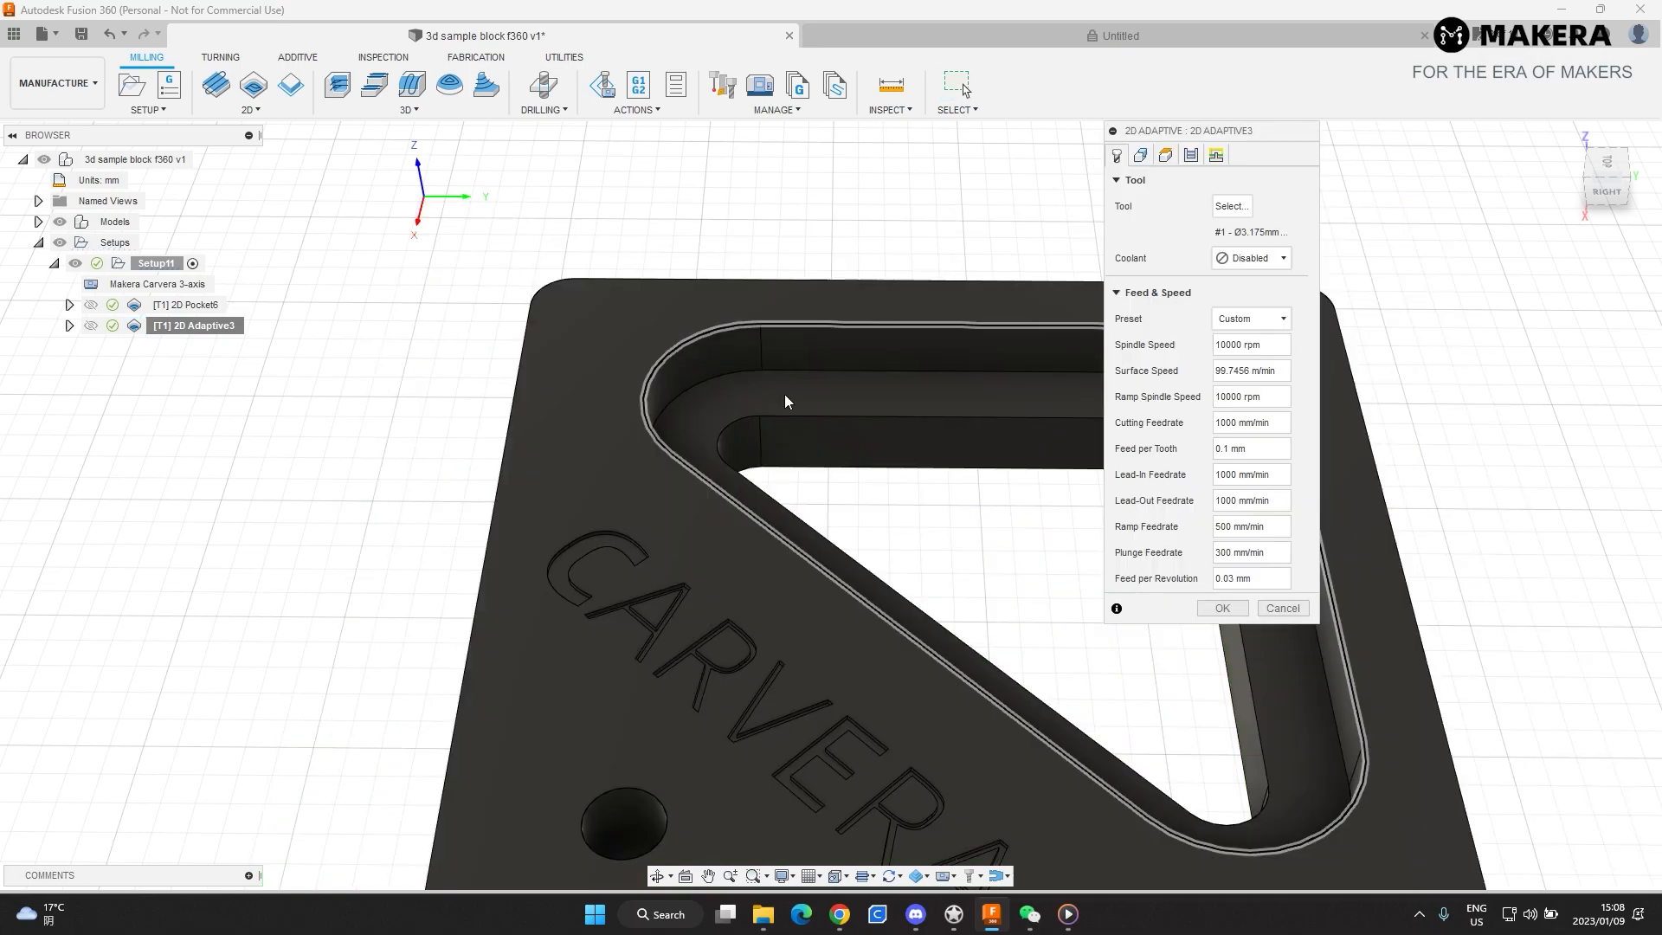
pyautogui.click(1167, 156)
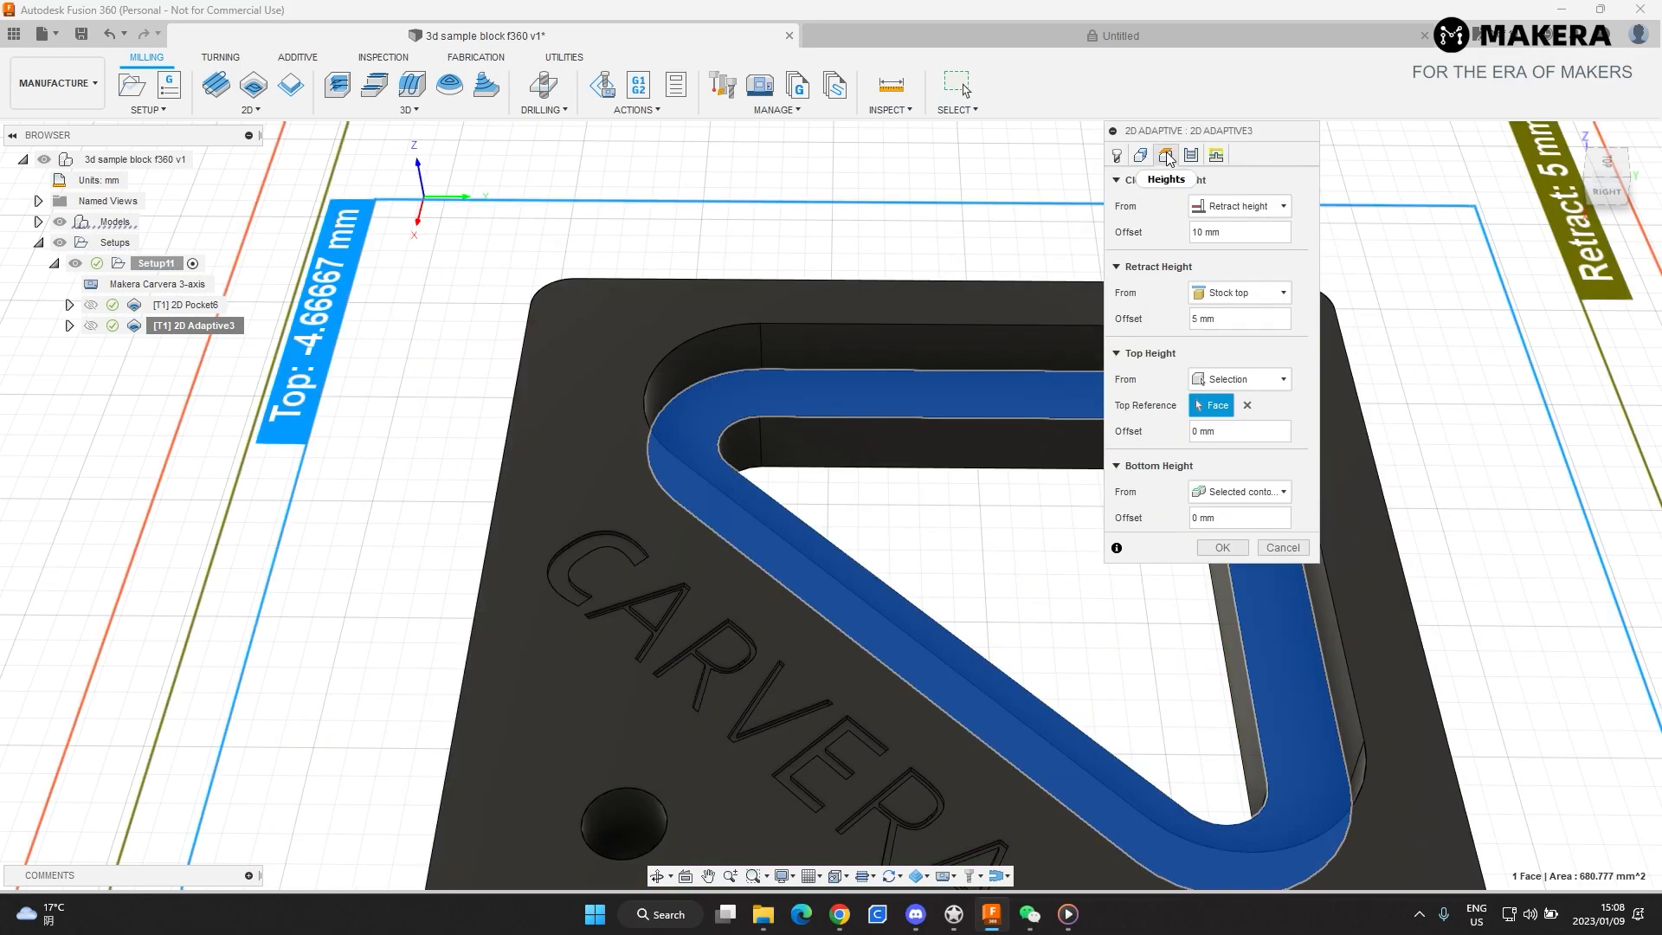
pyautogui.click(1235, 517)
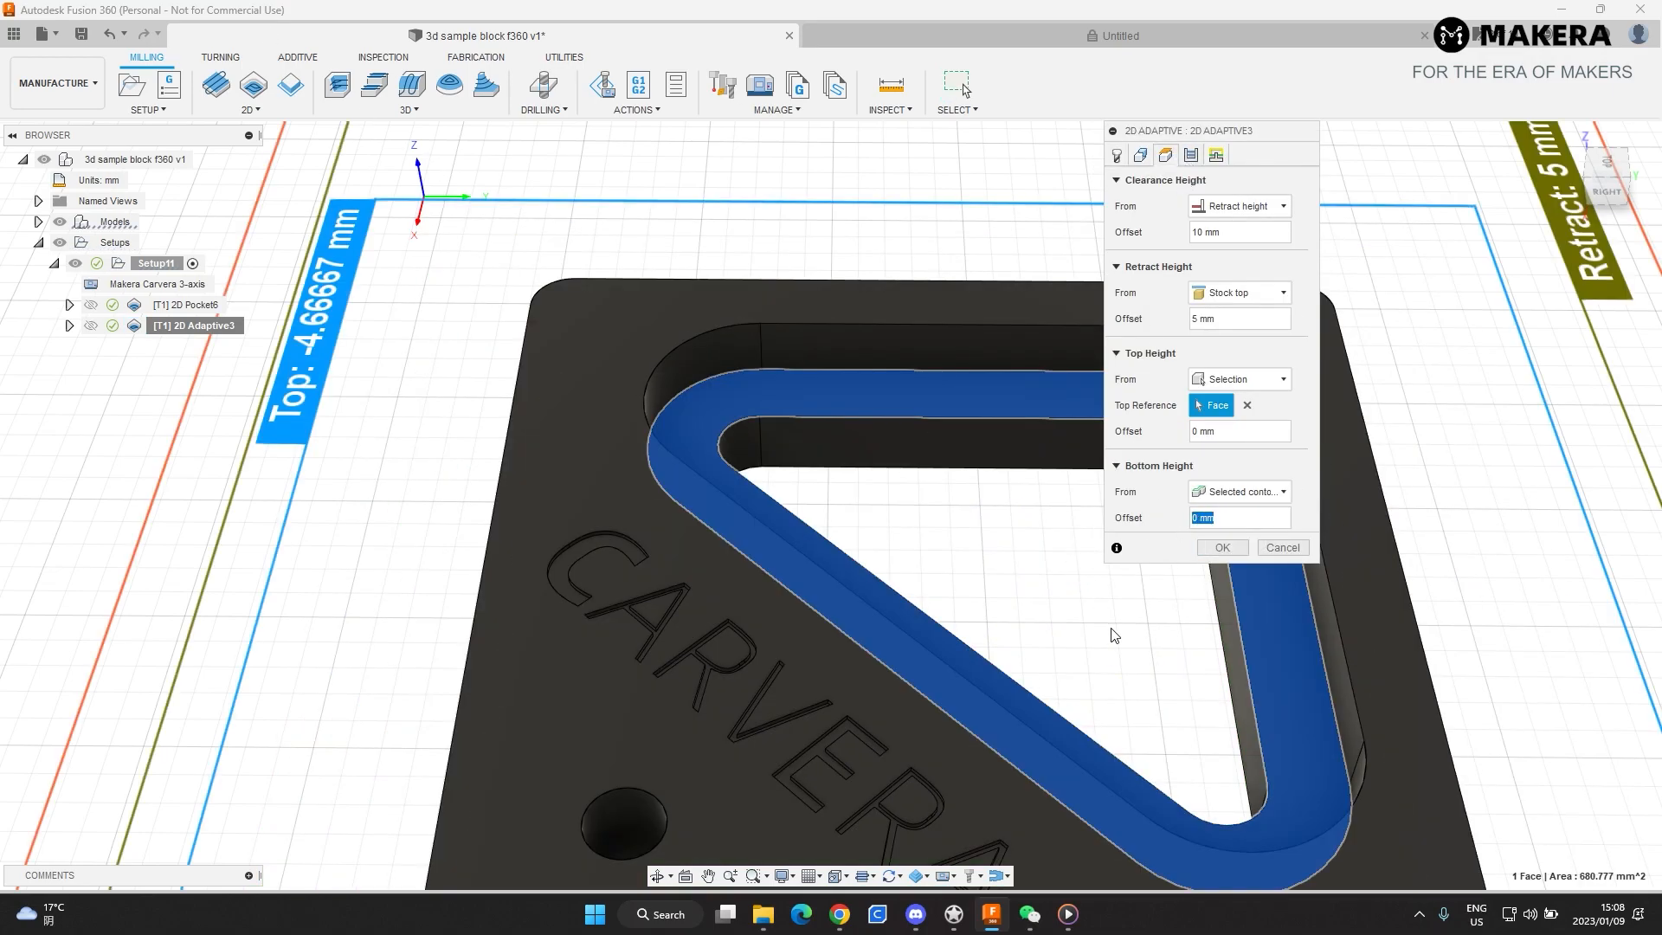
pyautogui.write('2')
pyautogui.click(1236, 554)
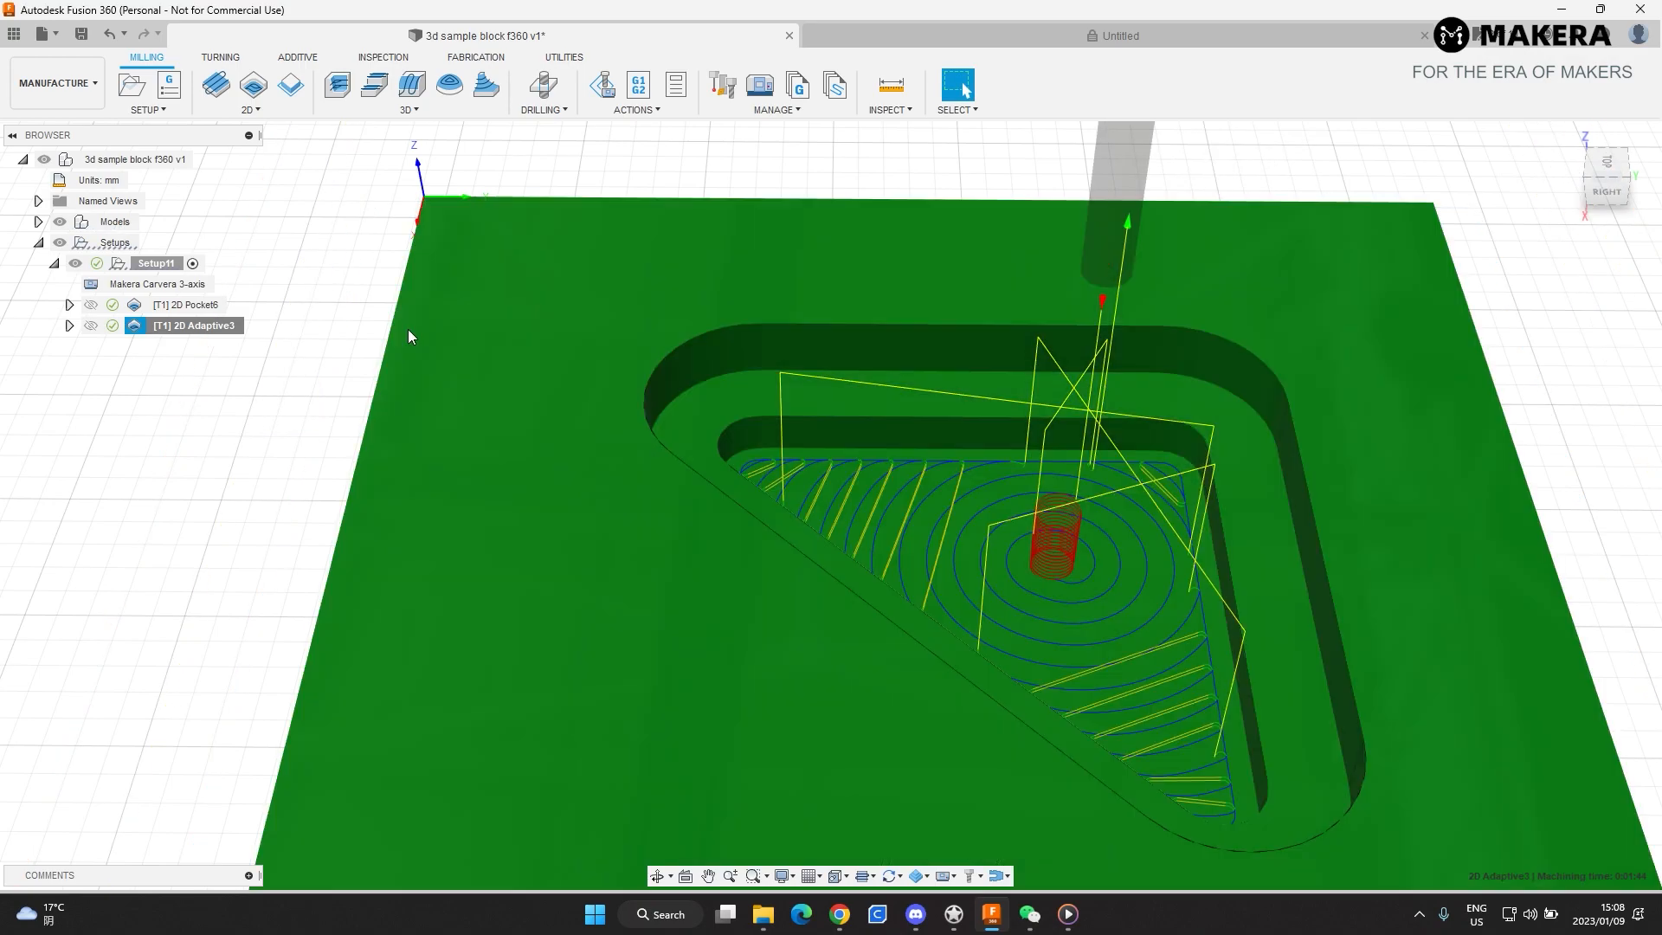
pyautogui.keyDown('shift'); pyautogui.moveTo(1091, 601); pyautogui.dragTo(964, 90, button='middle'); pyautogui.keyUp('shift')
pyautogui.keyDown('shift'); pyautogui.moveTo(1035, 522); pyautogui.dragTo(1037, 502, button='middle'); pyautogui.keyUp('shift')
pyautogui.keyDown('shift'); pyautogui.moveTo(1072, 611); pyautogui.dragTo(1032, 535, button='middle'); pyautogui.keyUp('shift')
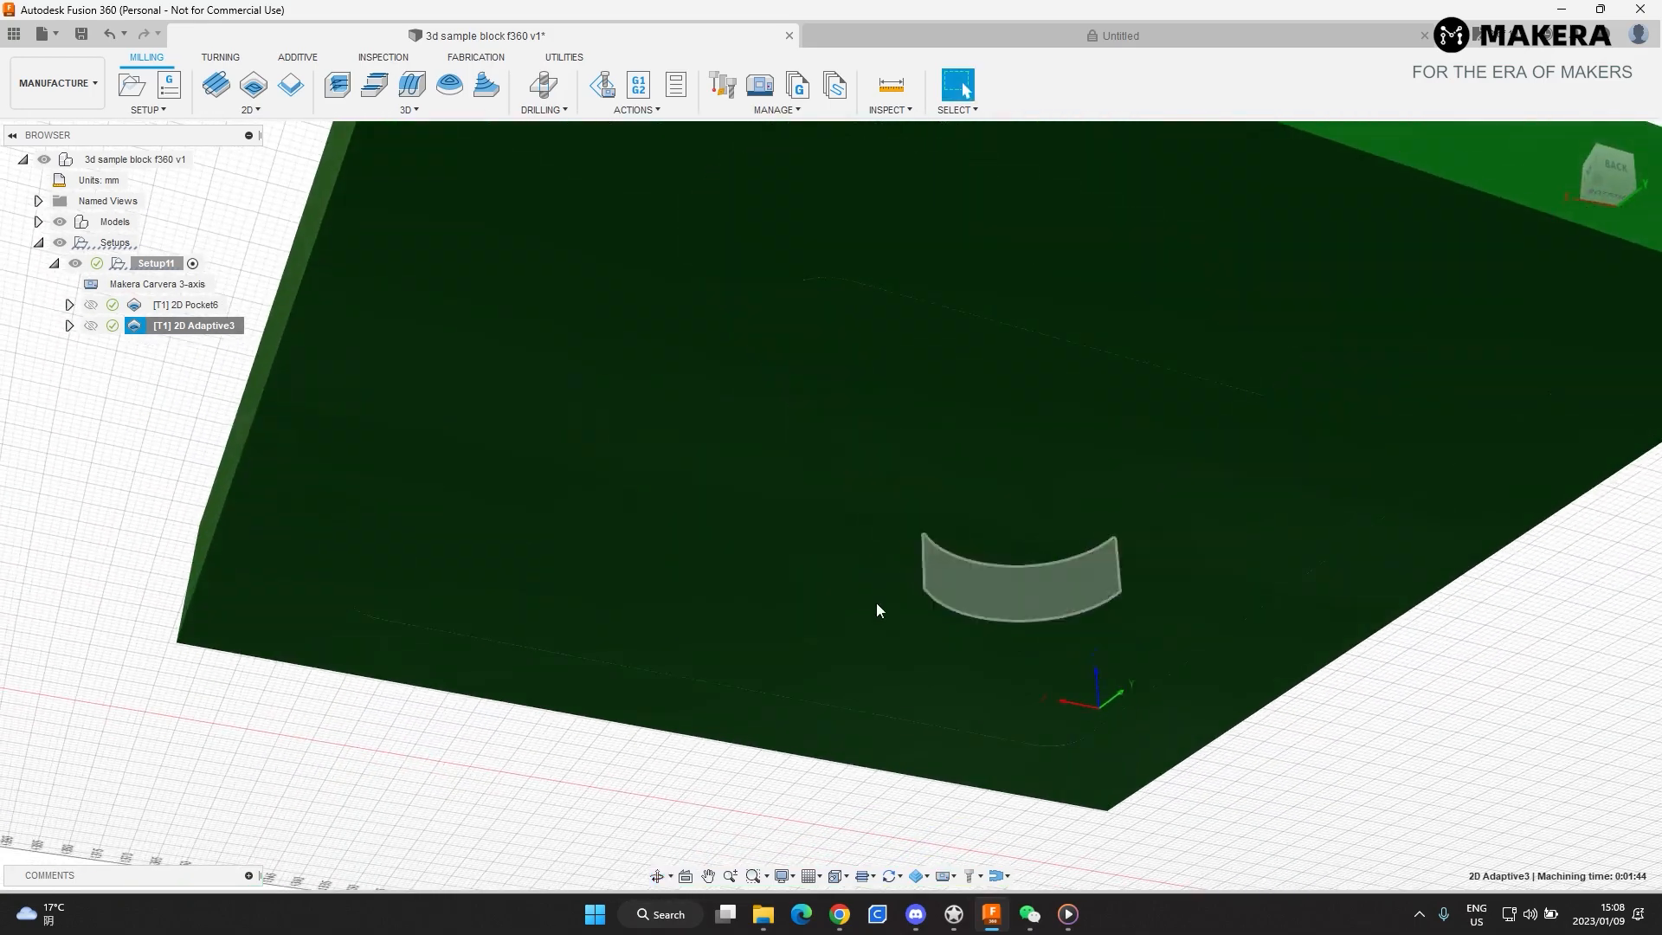
pyautogui.moveTo(786, 487); pyautogui.dragTo(902, 579, button='middle')
# - Set the 2D Adaptive operation's bottom height offset to 0 mm and regenerate its toolpath
pyautogui.rightClick(197, 322)
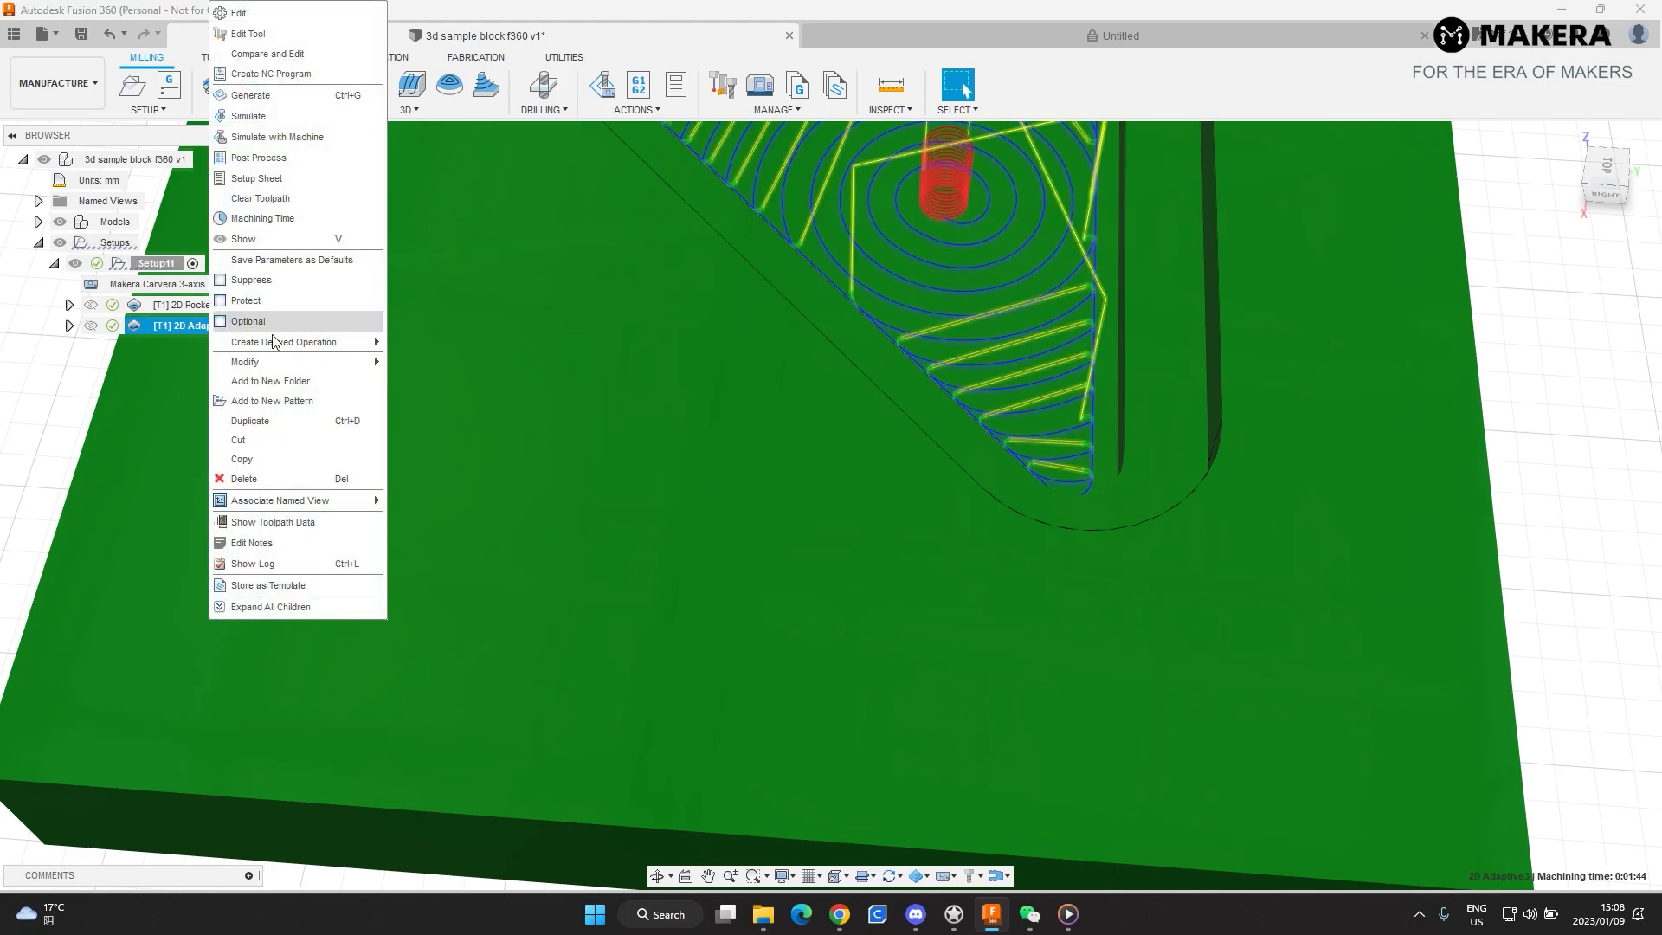
pyautogui.click(257, 19)
pyautogui.click(1166, 155)
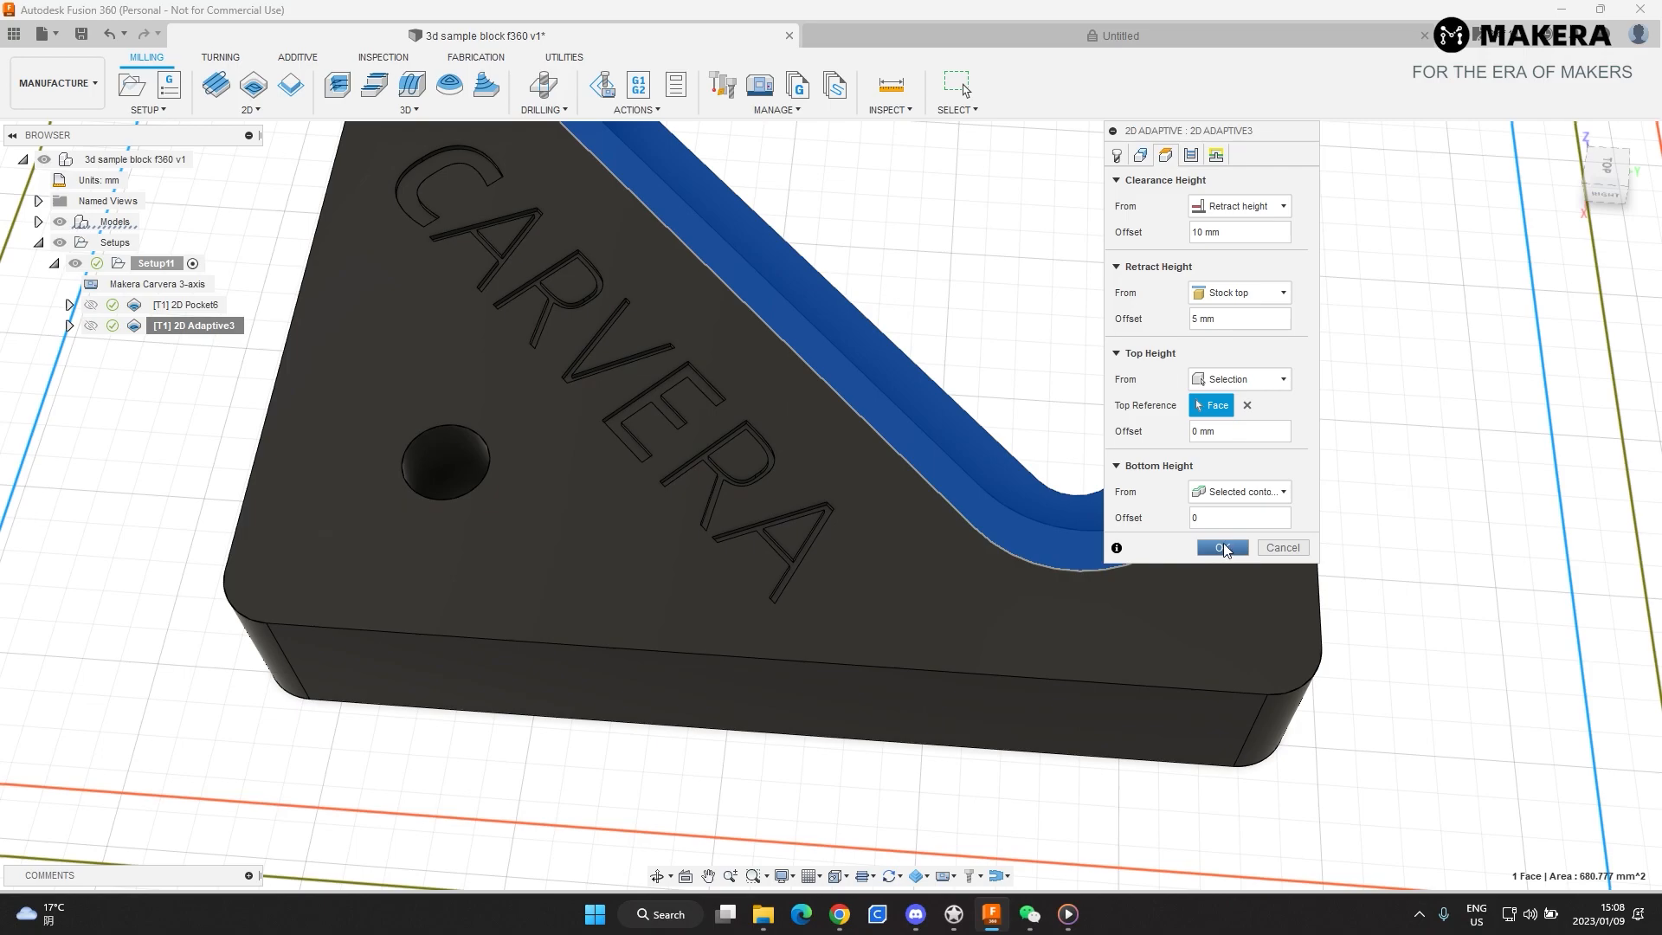
pyautogui.click(1223, 546)
pyautogui.scroll(-4, 945, 595)
pyautogui.scroll(3, 1039, 260)
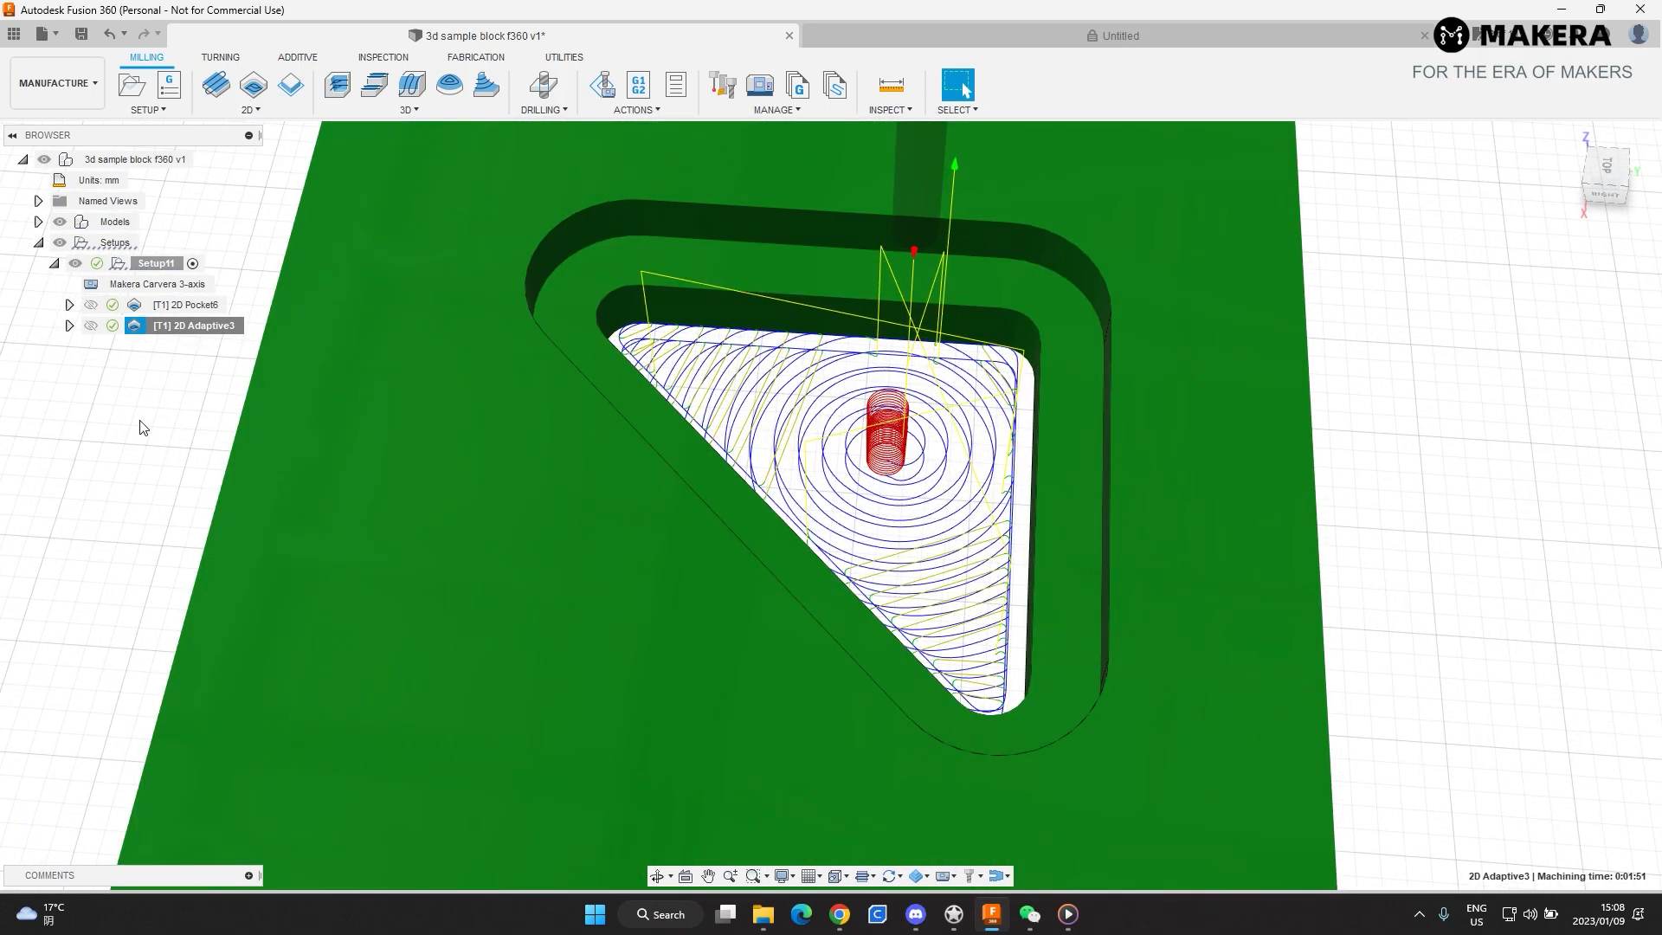
# - Start a Drill operation and look through the PCB Tools and Spare Tools in the Local library for a suitable drill
pyautogui.click(184, 412)
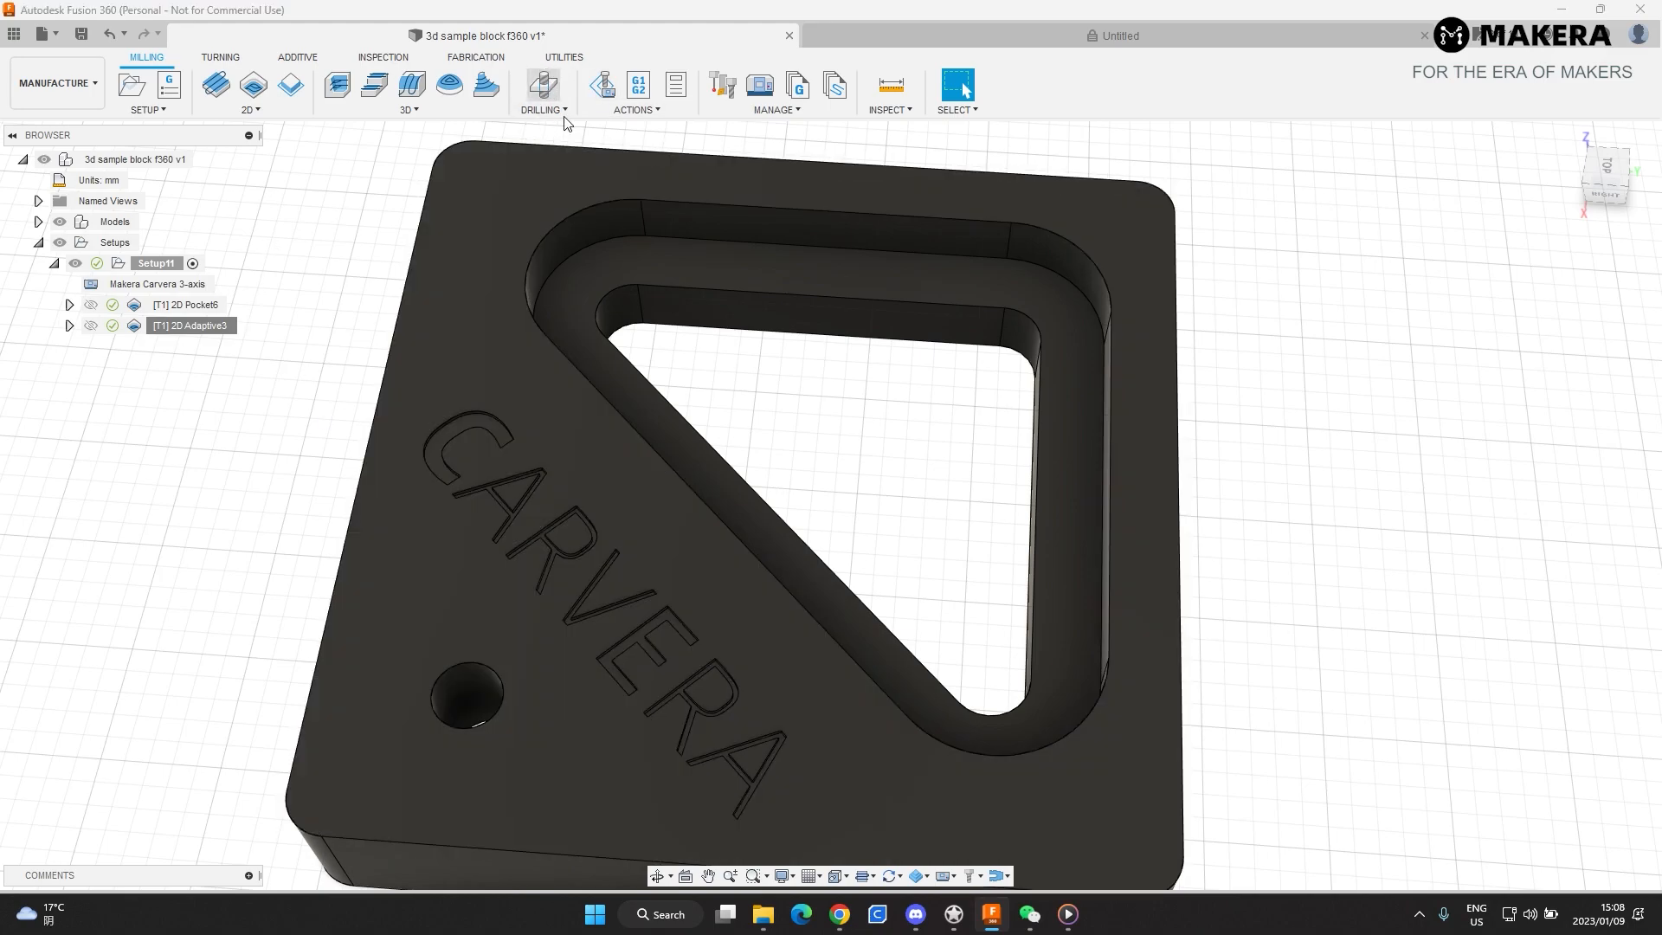
pyautogui.click(546, 91)
pyautogui.click(1224, 206)
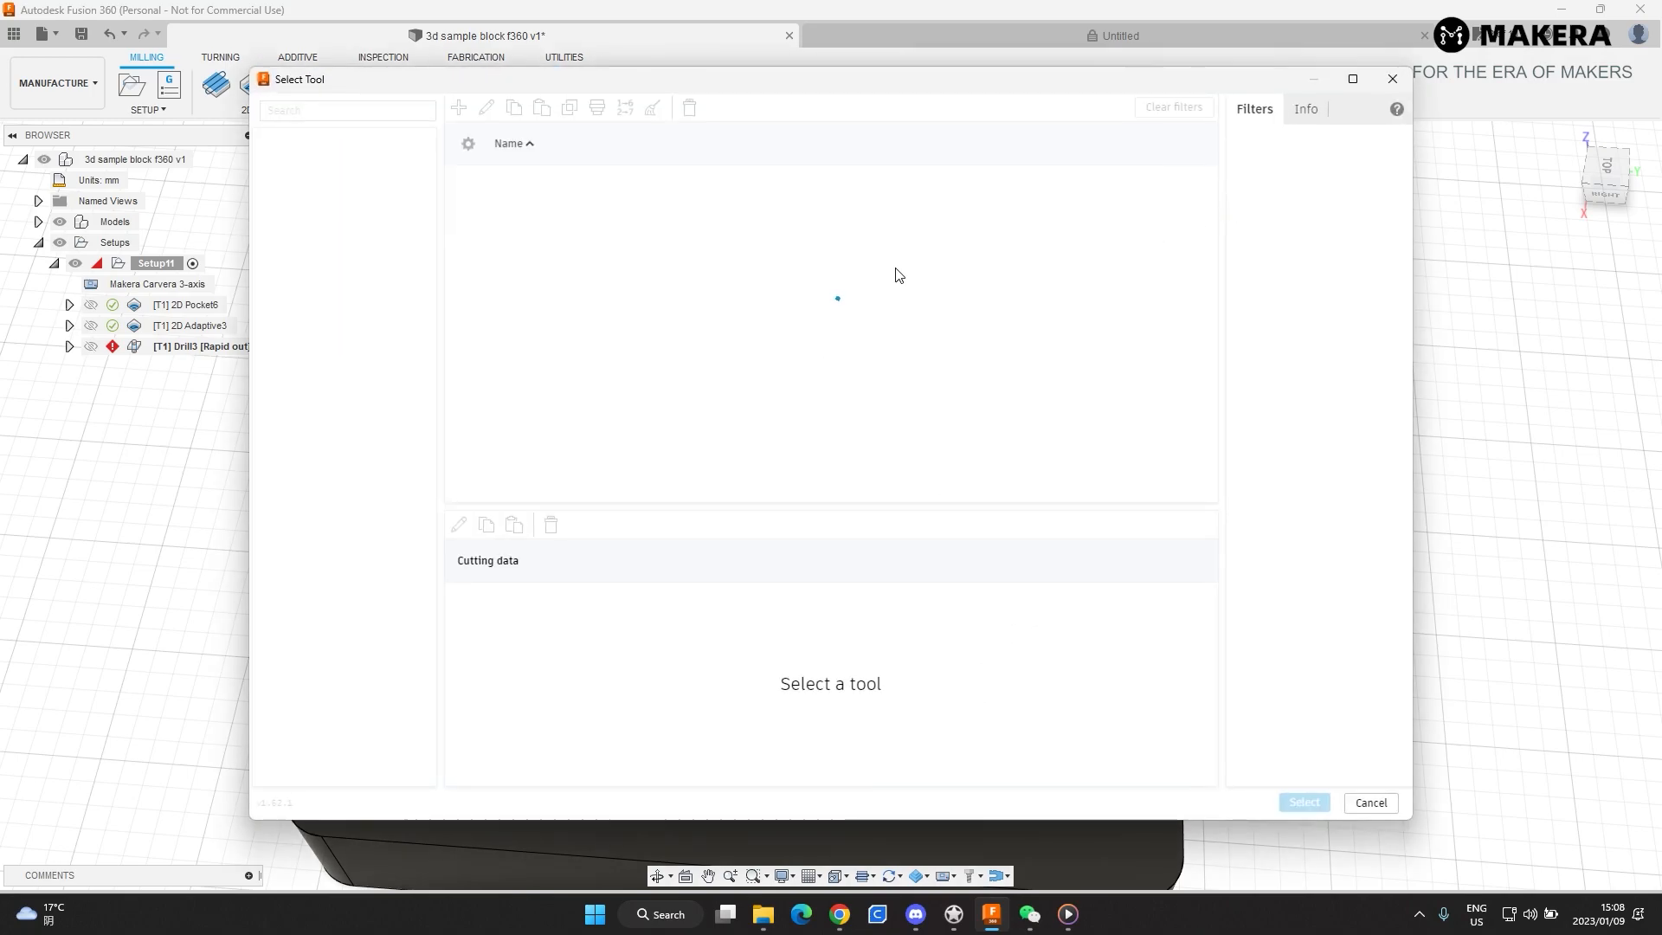
pyautogui.click(309, 190)
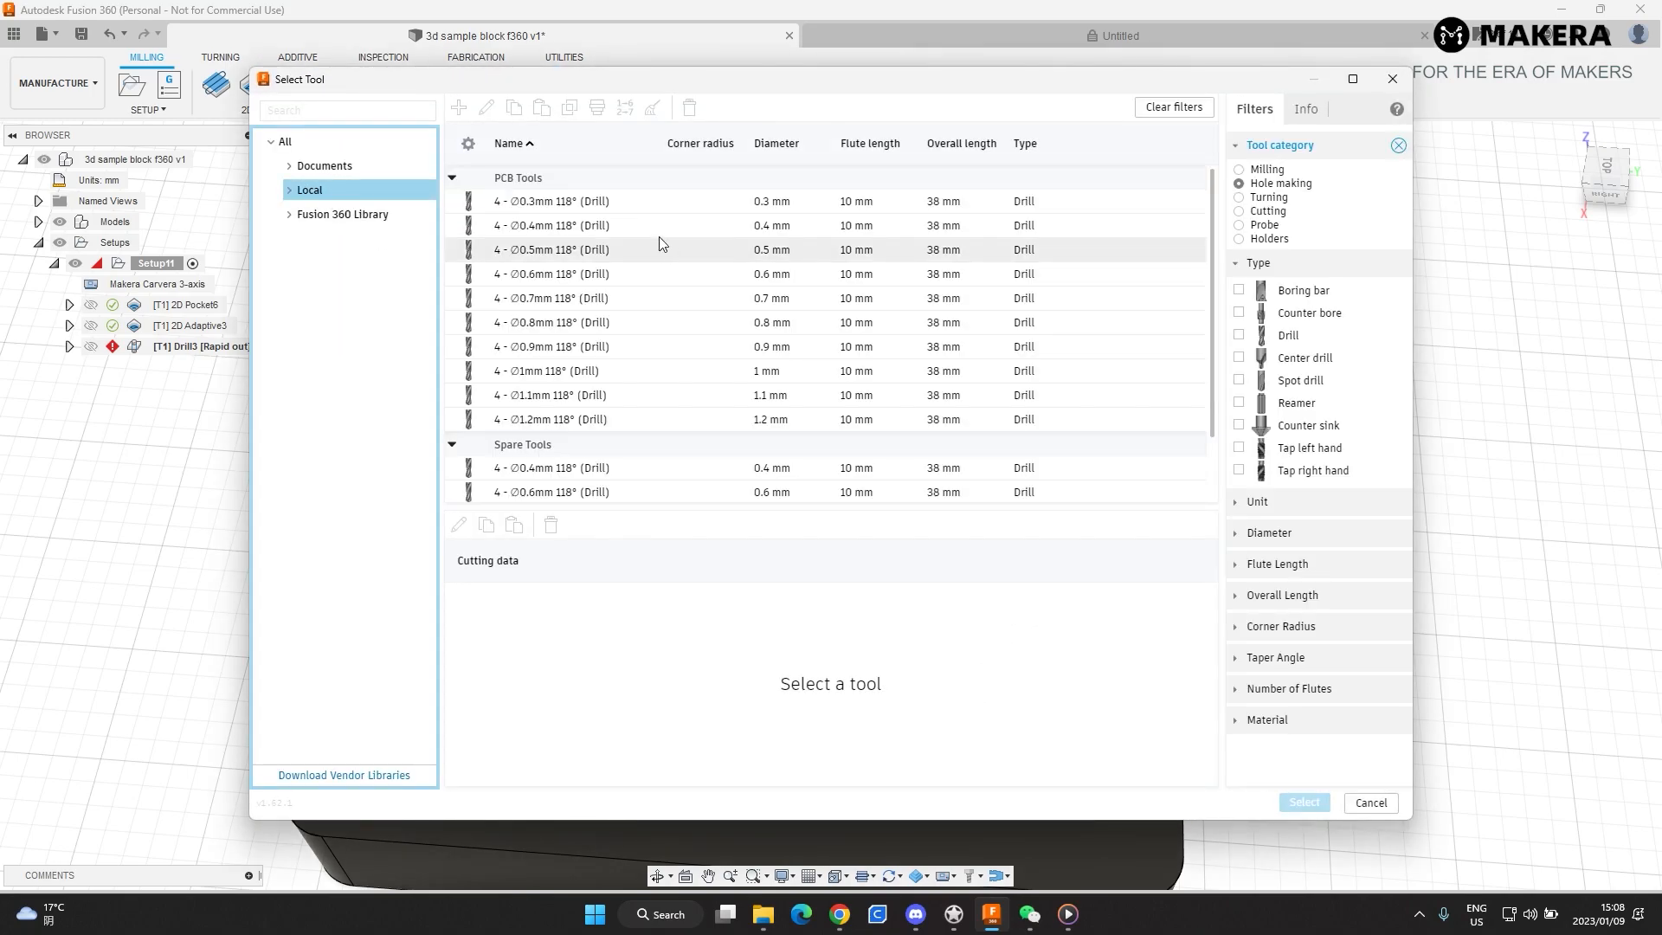
pyautogui.click(452, 178)
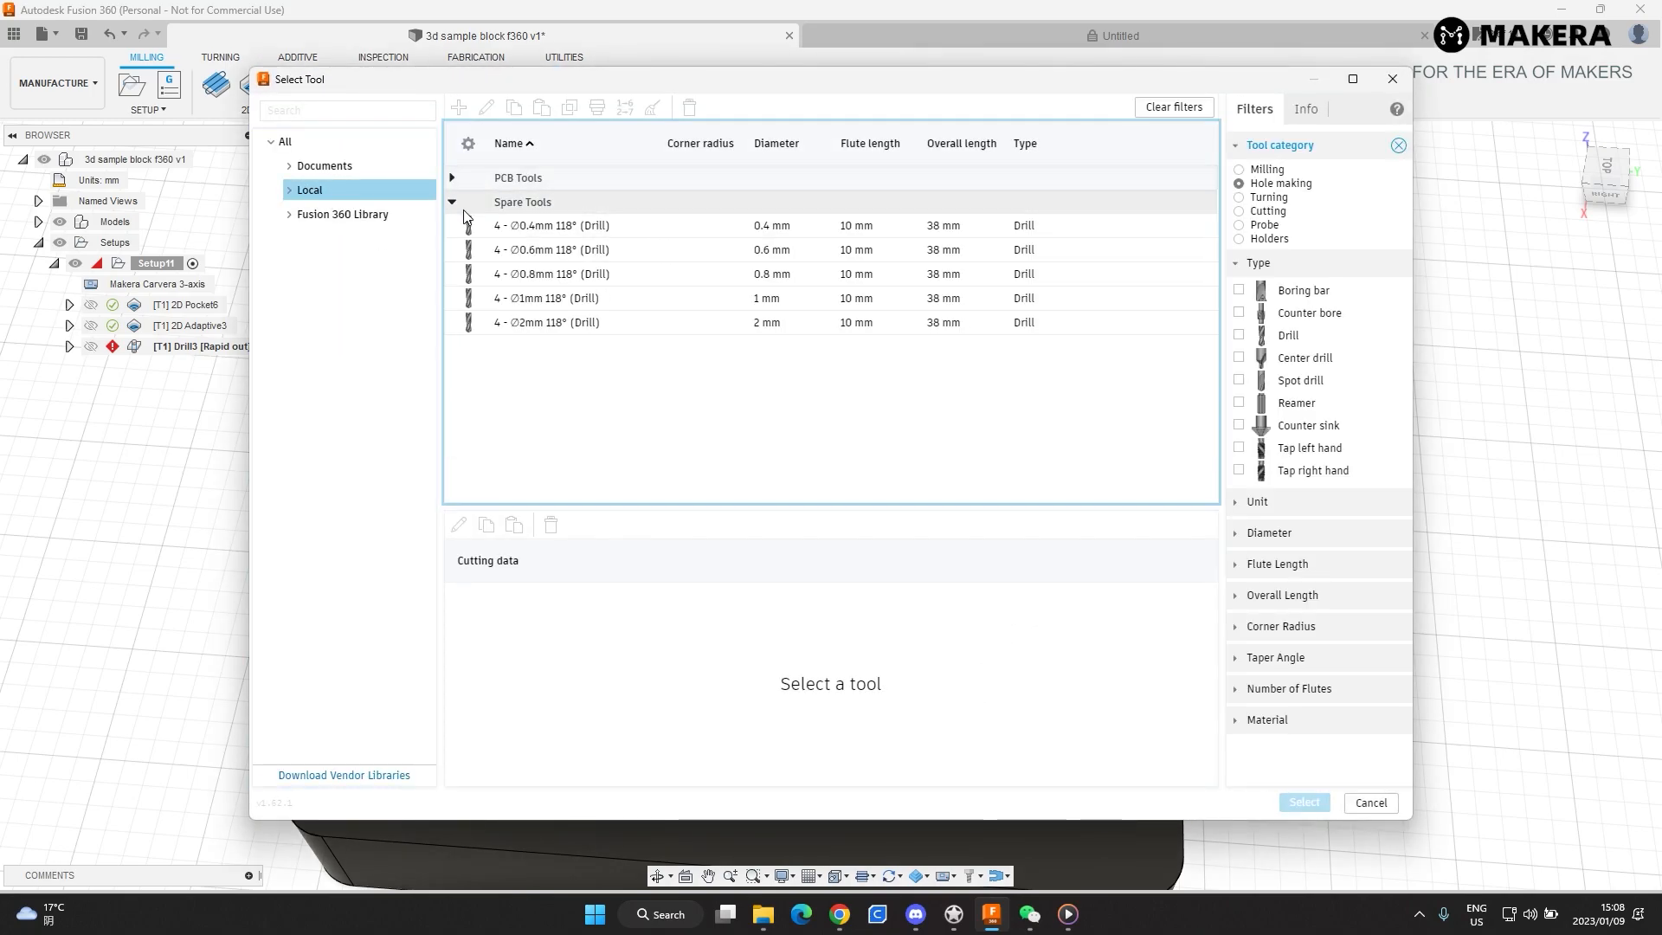
pyautogui.click(452, 202)
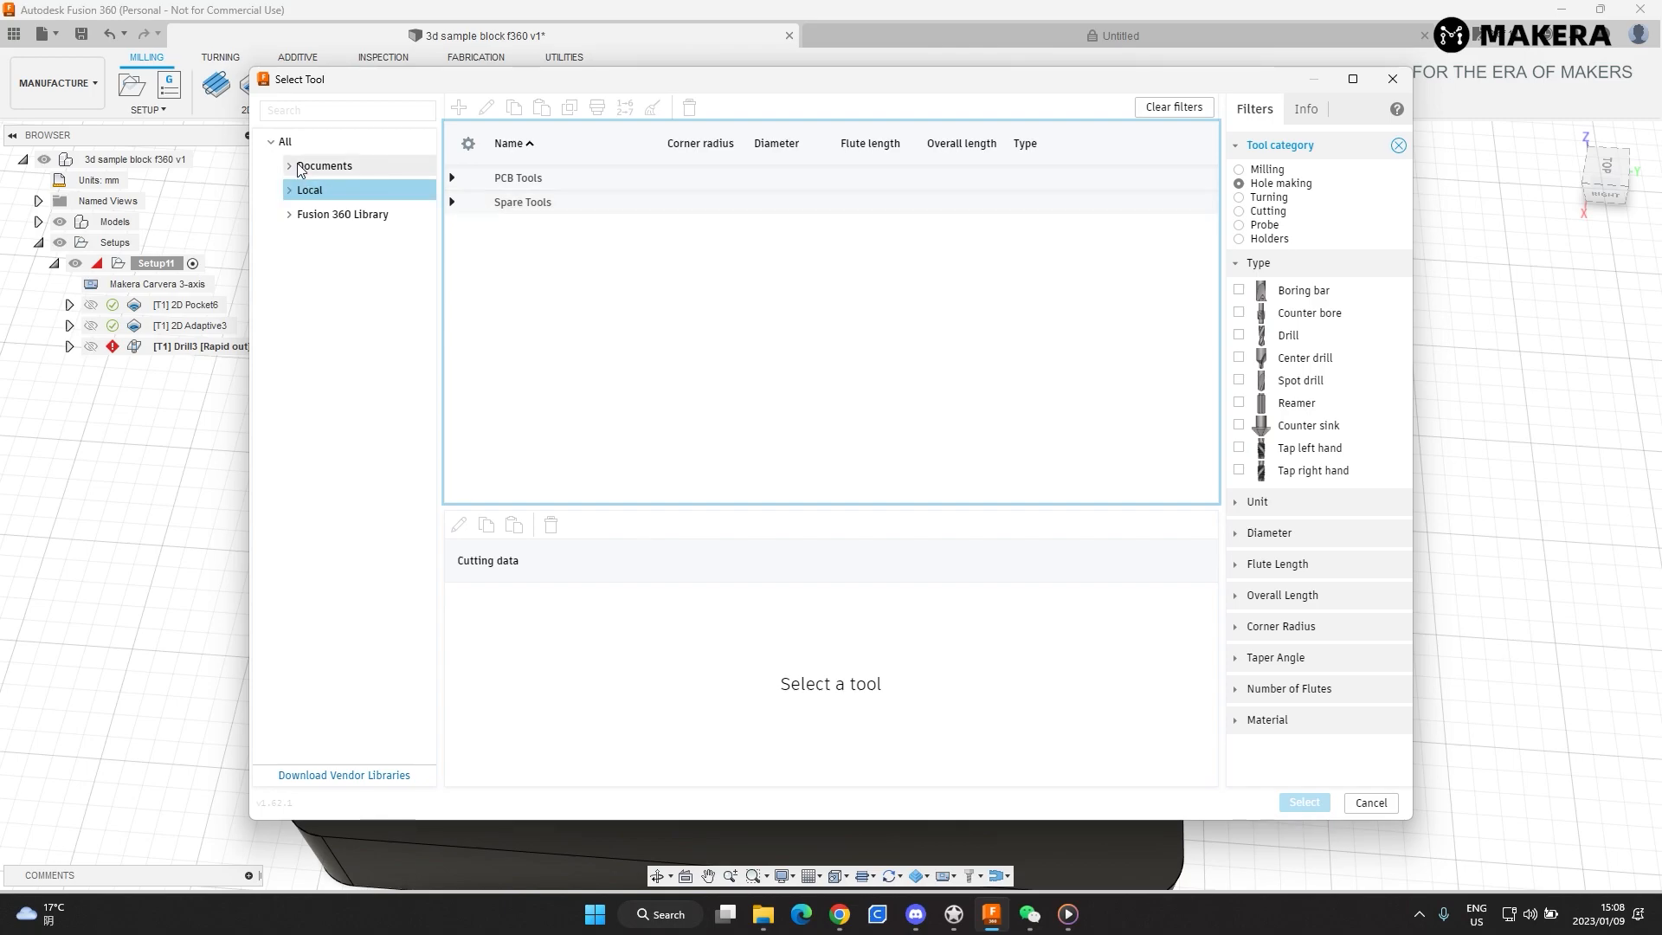
pyautogui.click(318, 196)
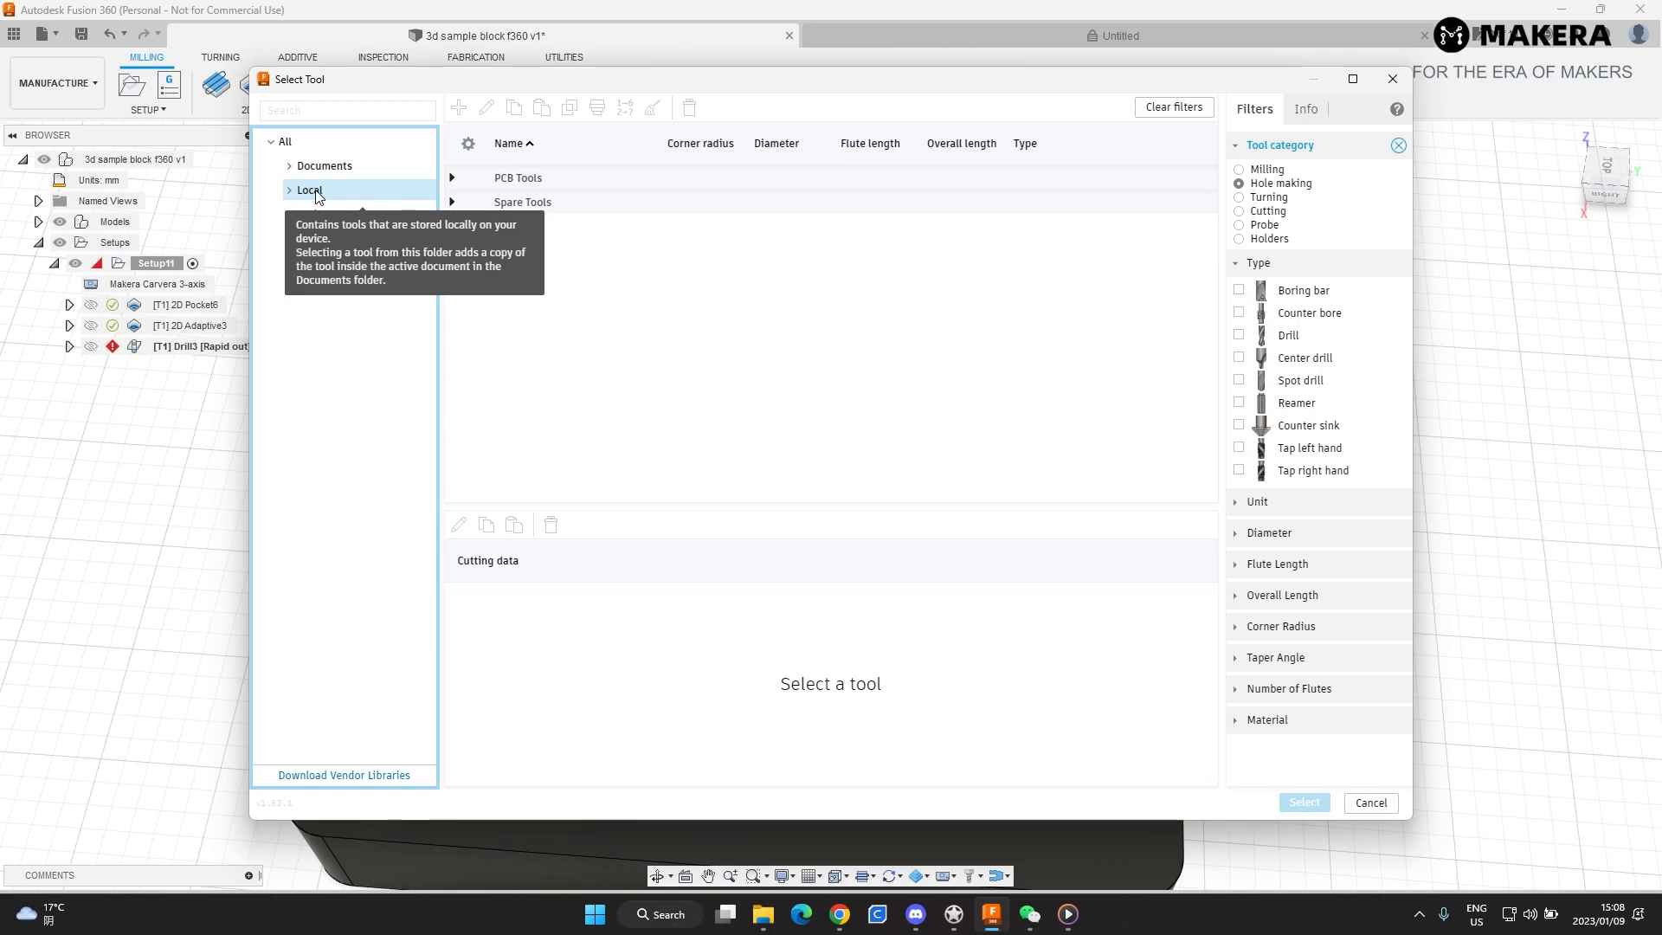
pyautogui.click(1394, 79)
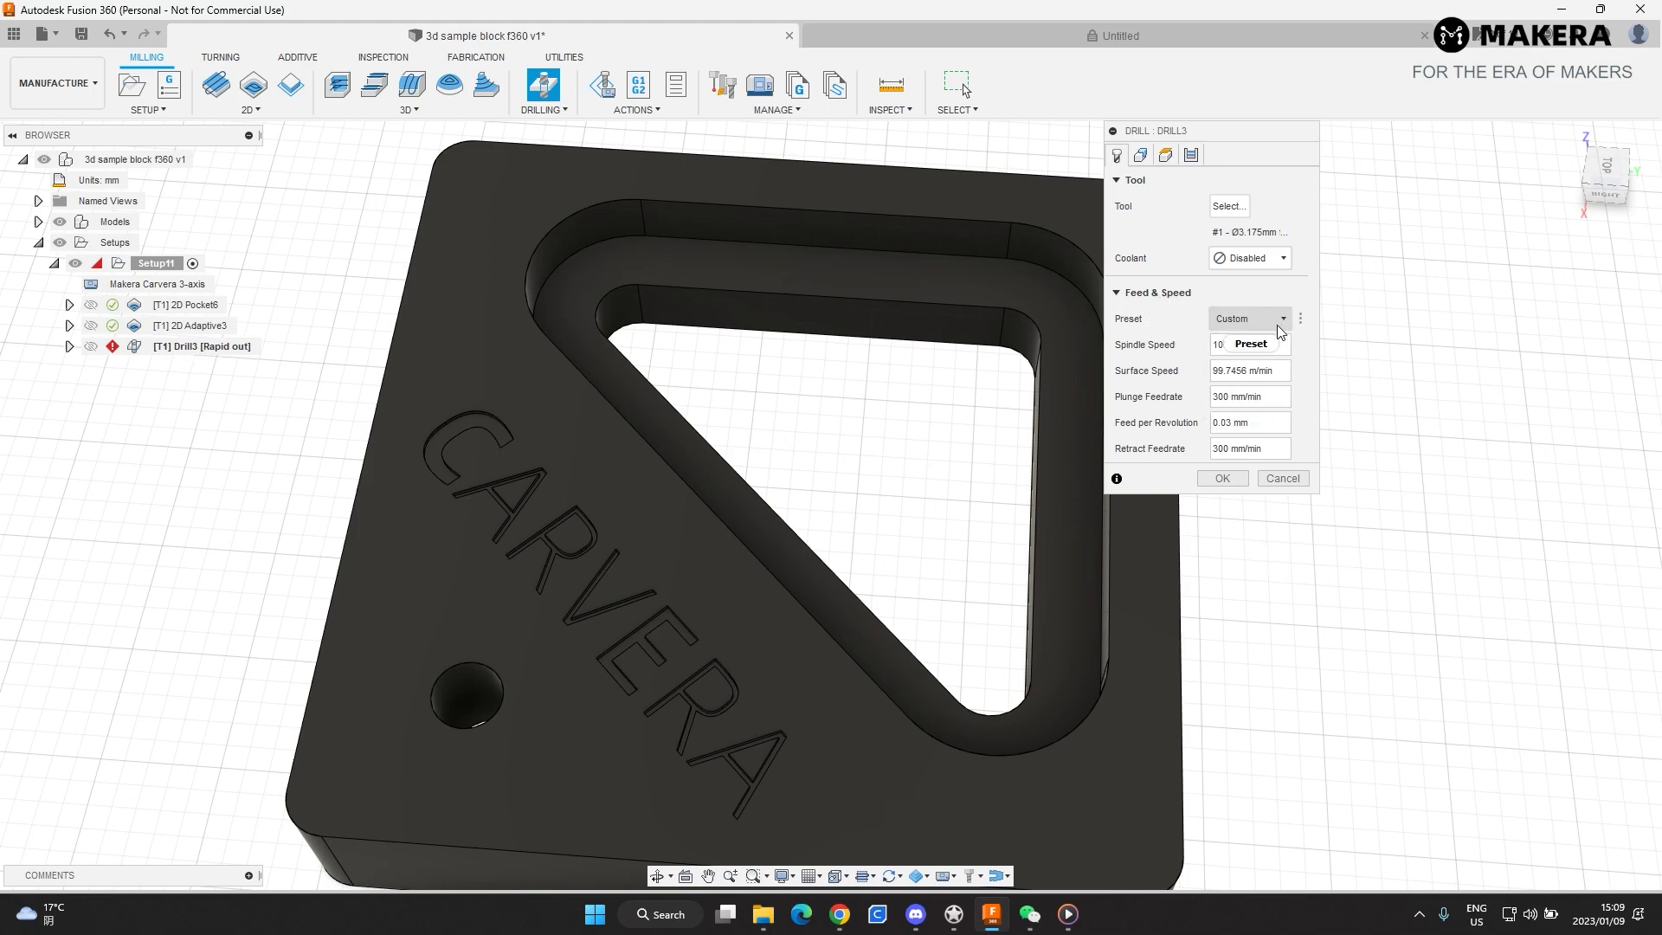
pyautogui.click(1141, 155)
pyautogui.click(475, 690)
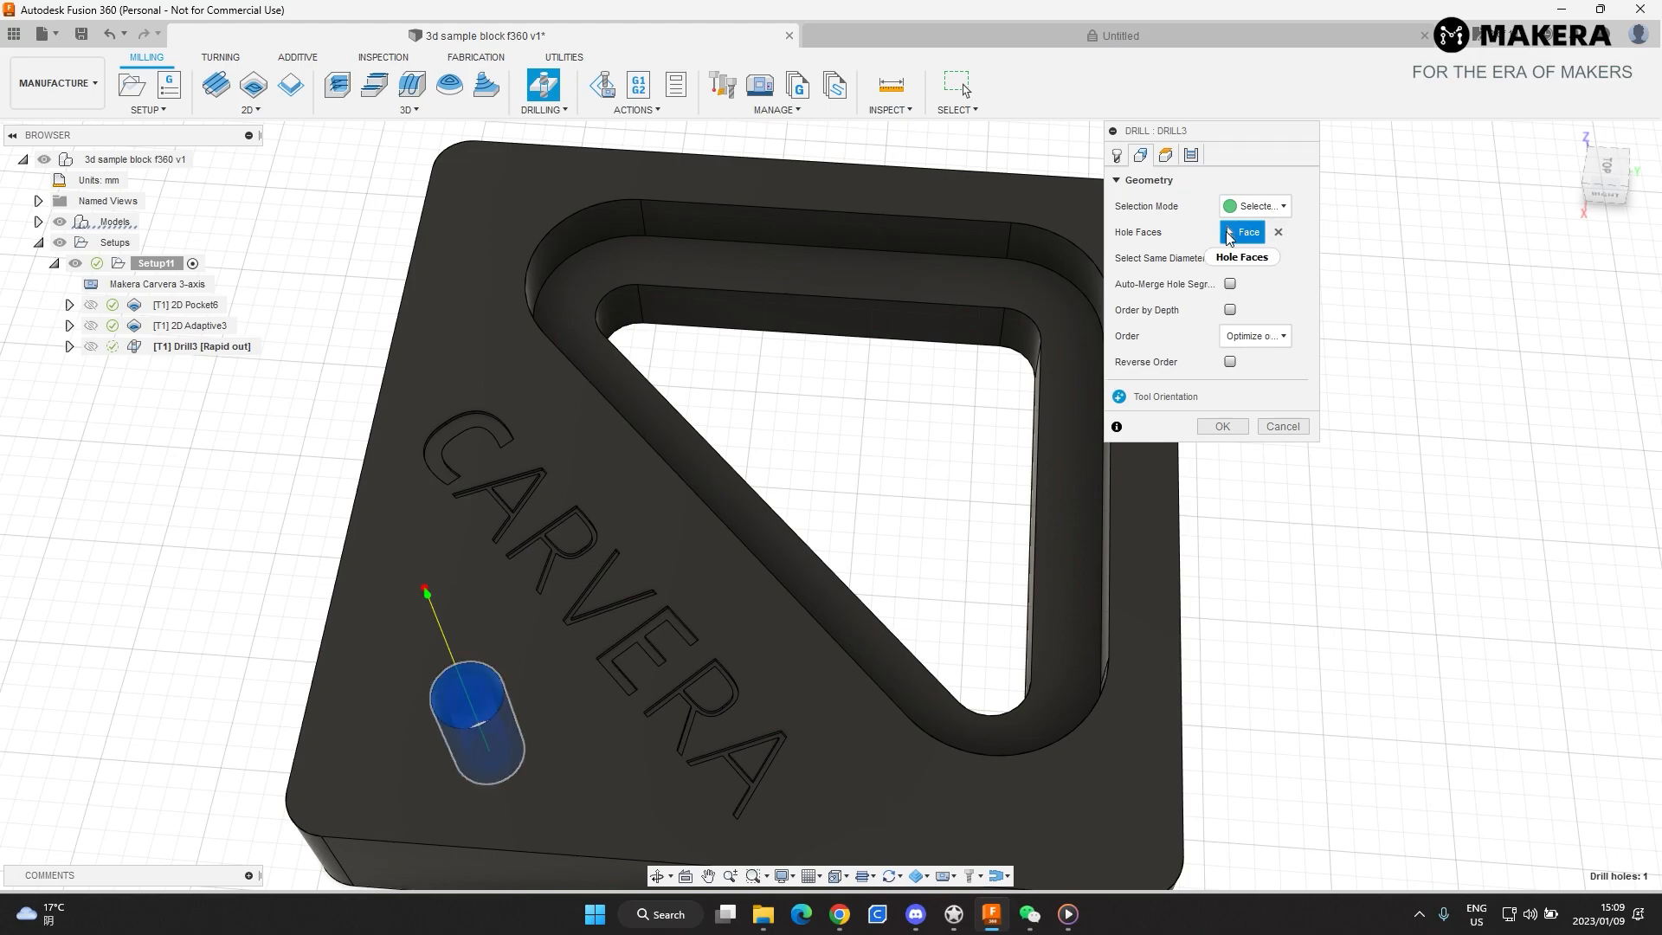
pyautogui.click(1269, 207)
pyautogui.click(1275, 229)
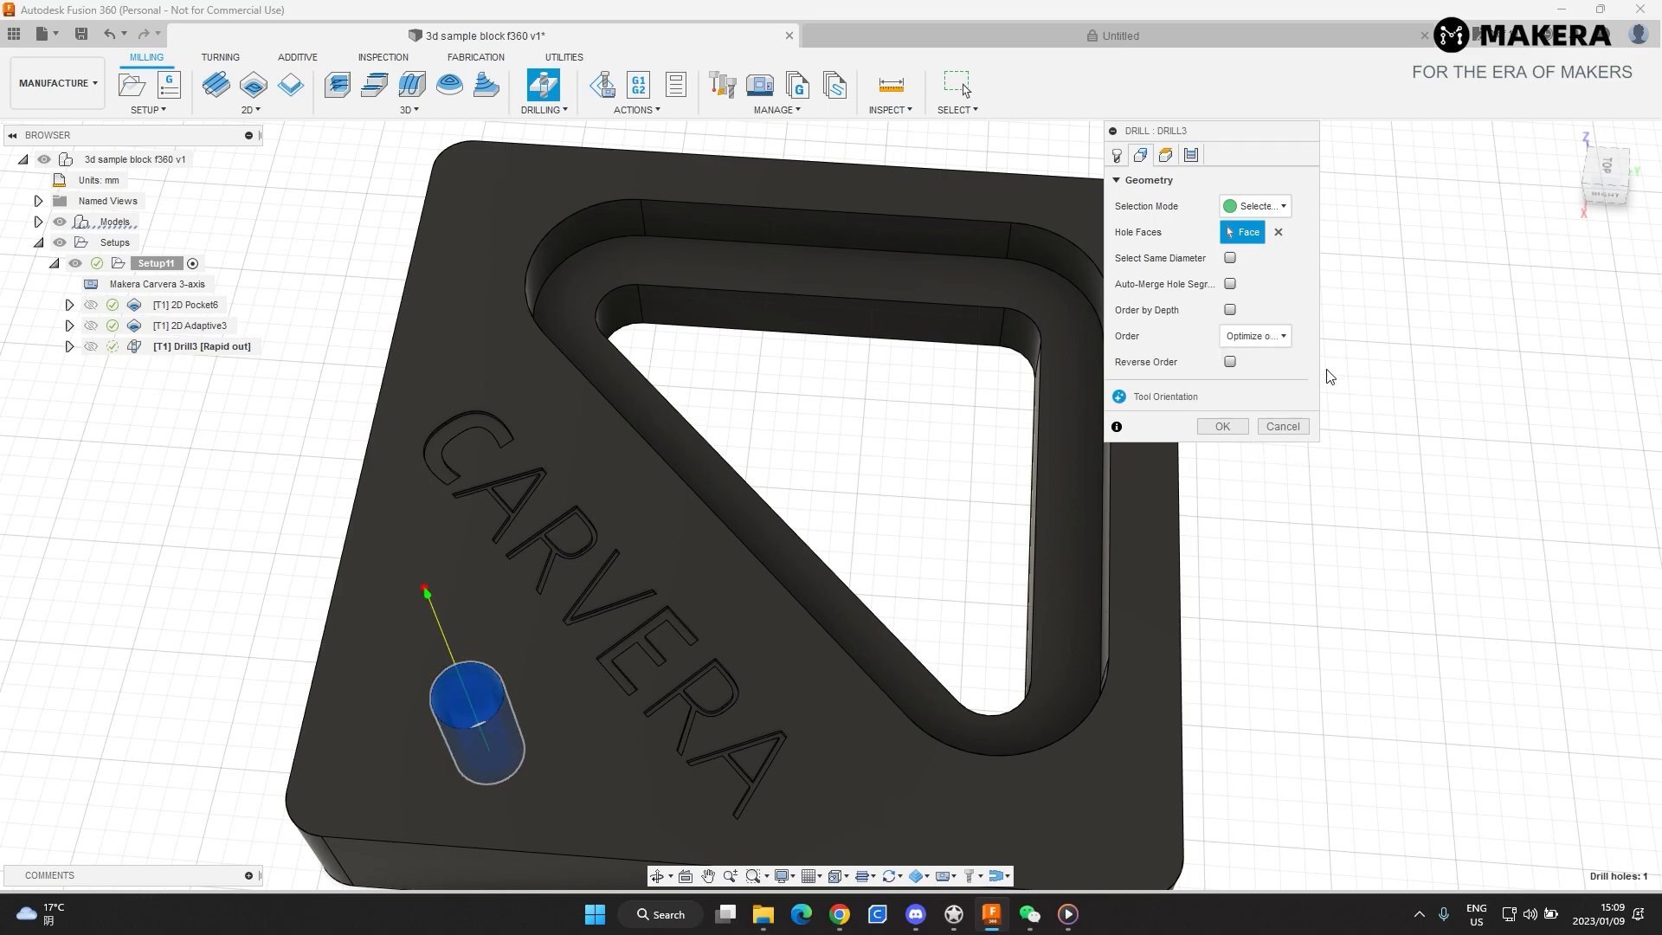
pyautogui.click(1305, 432)
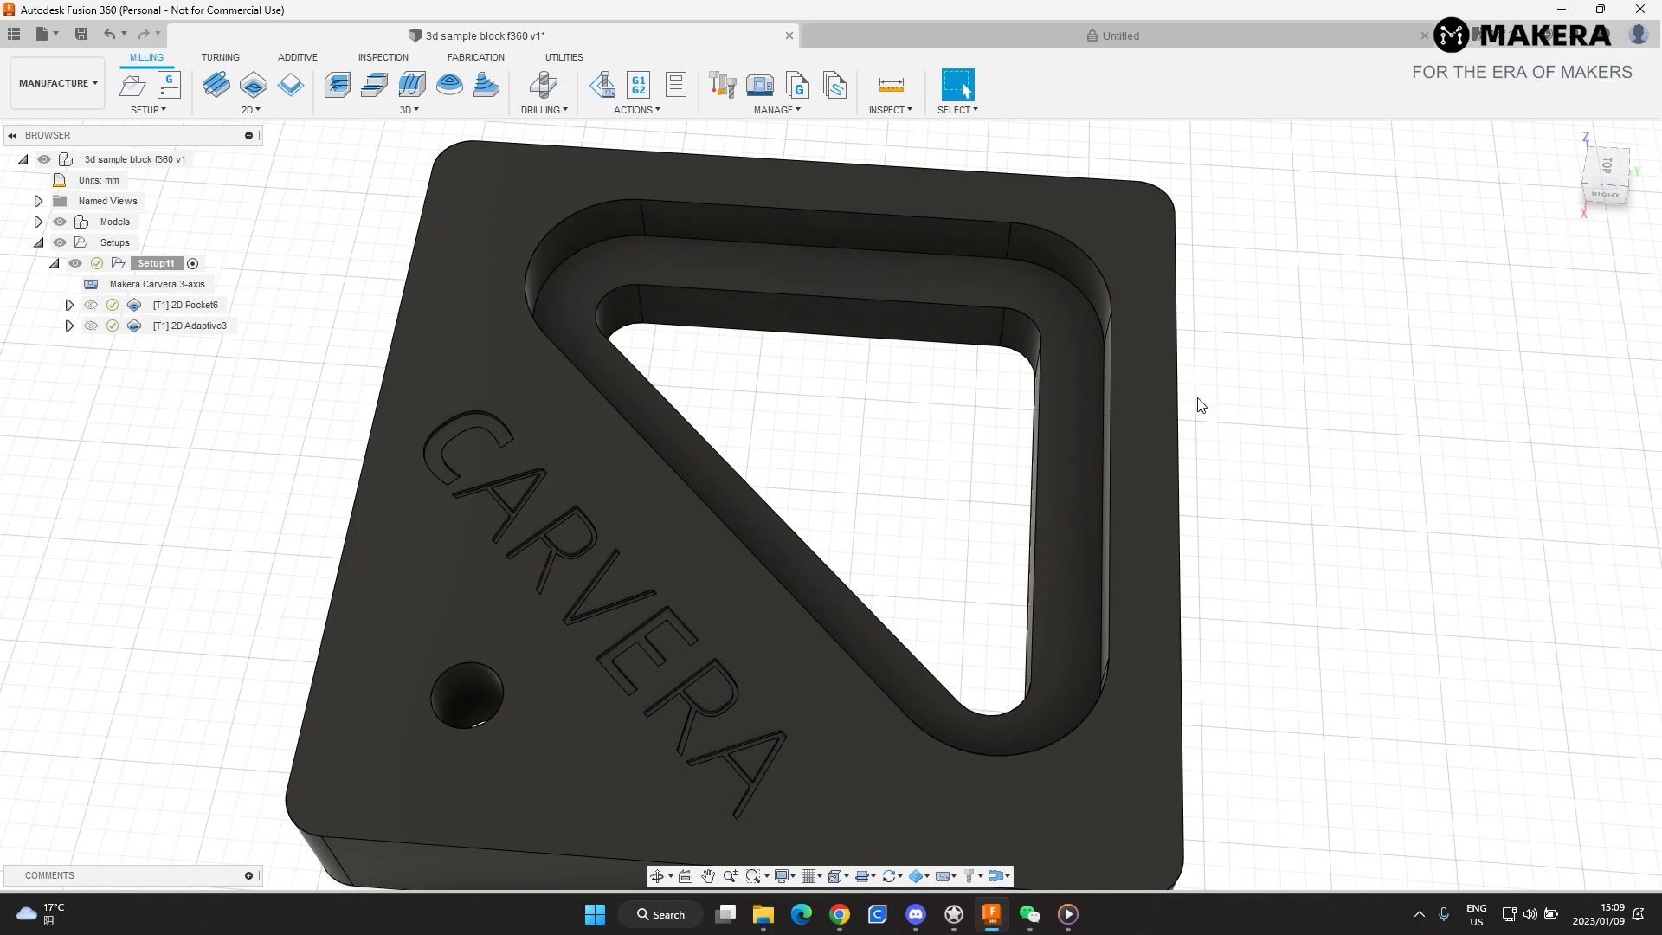
# - Try a Bore operation on the round hole beside the CARVERA lettering and inspect its helical toolpath preview
pyautogui.click(251, 110)
pyautogui.click(249, 265)
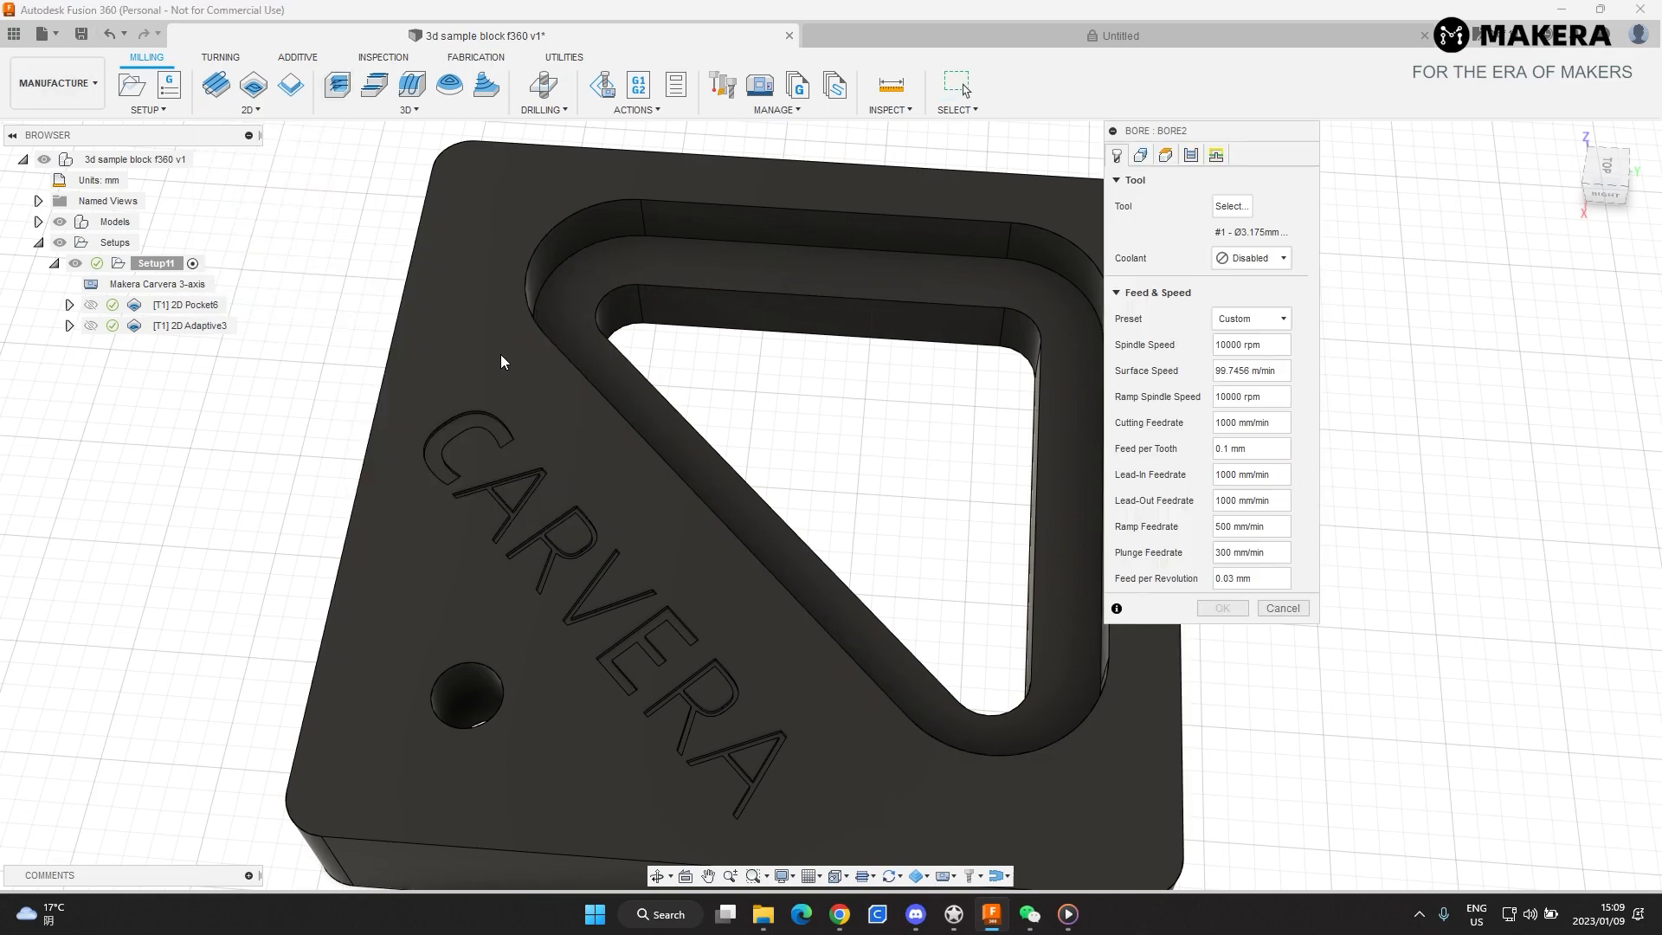
pyautogui.click(490, 693)
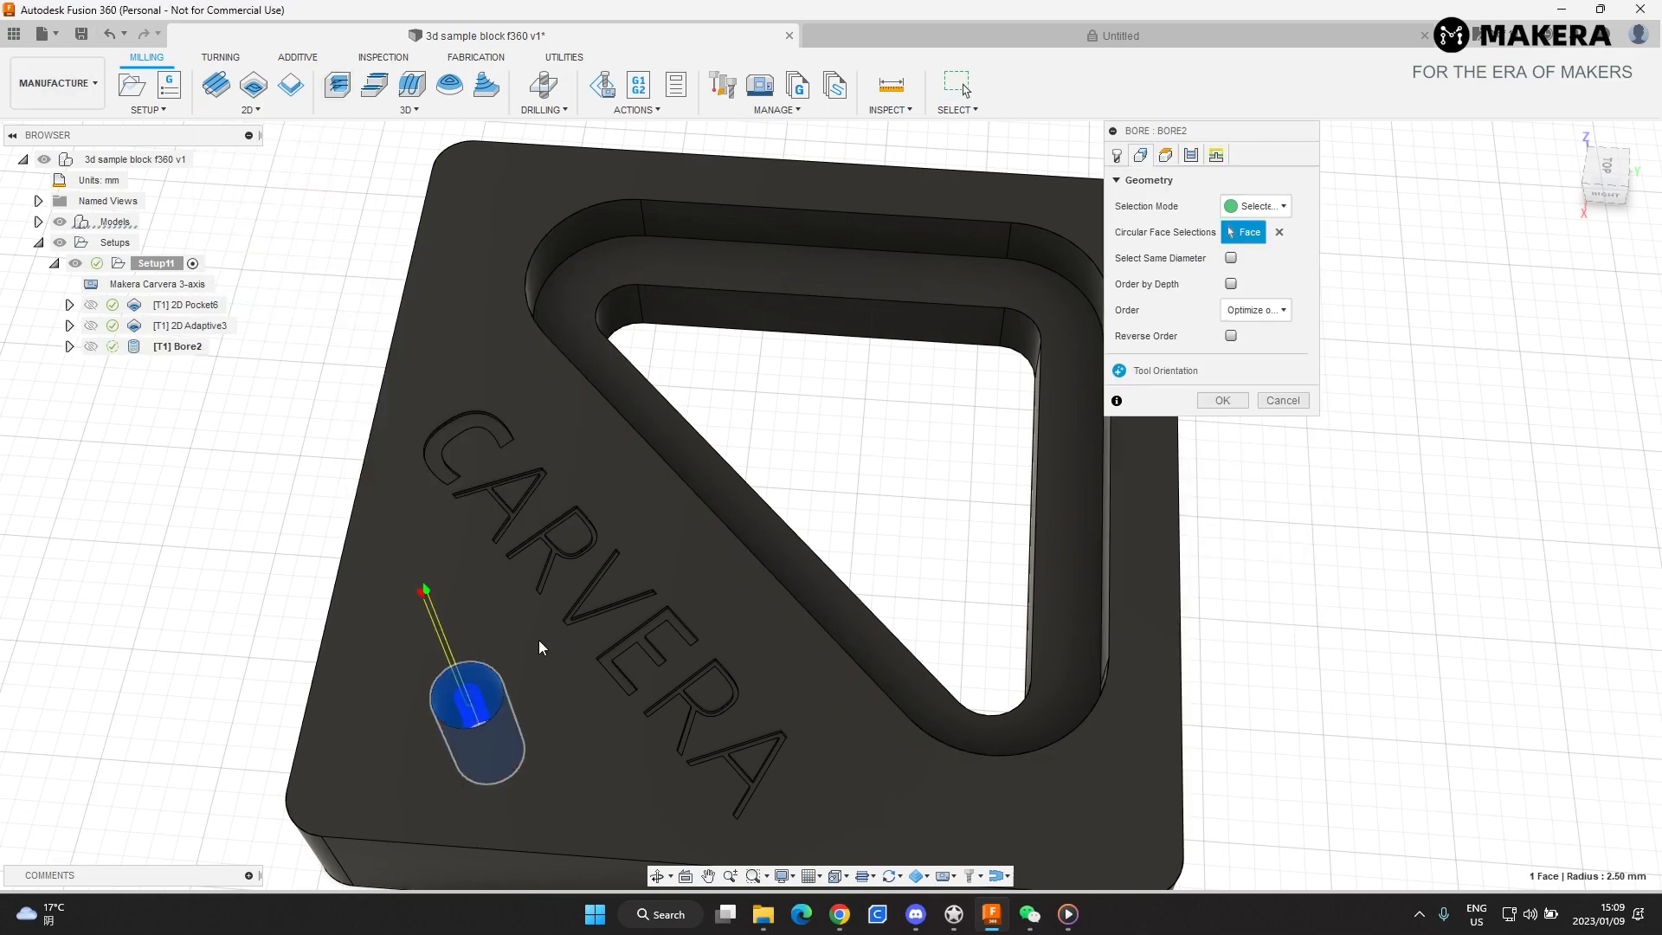
pyautogui.keyDown('shift'); pyautogui.moveTo(539, 648); pyautogui.dragTo(1271, 542, button='middle'); pyautogui.keyUp('shift')
pyautogui.scroll(10, 330, 512)
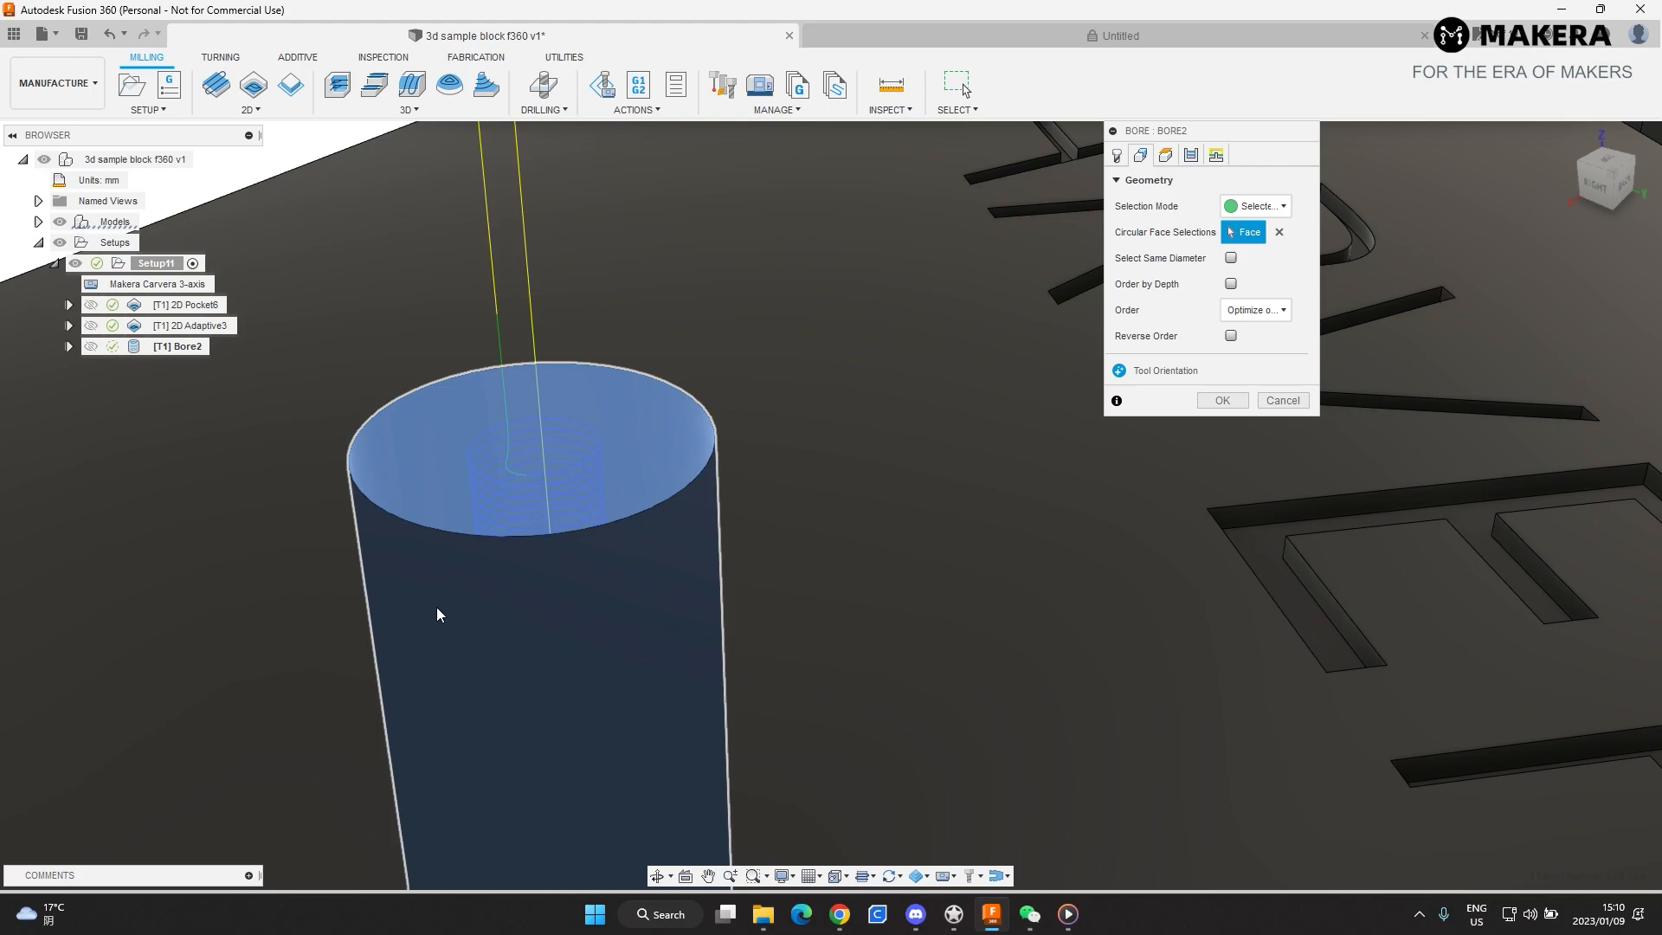
pyautogui.scroll(-8, 623, 492)
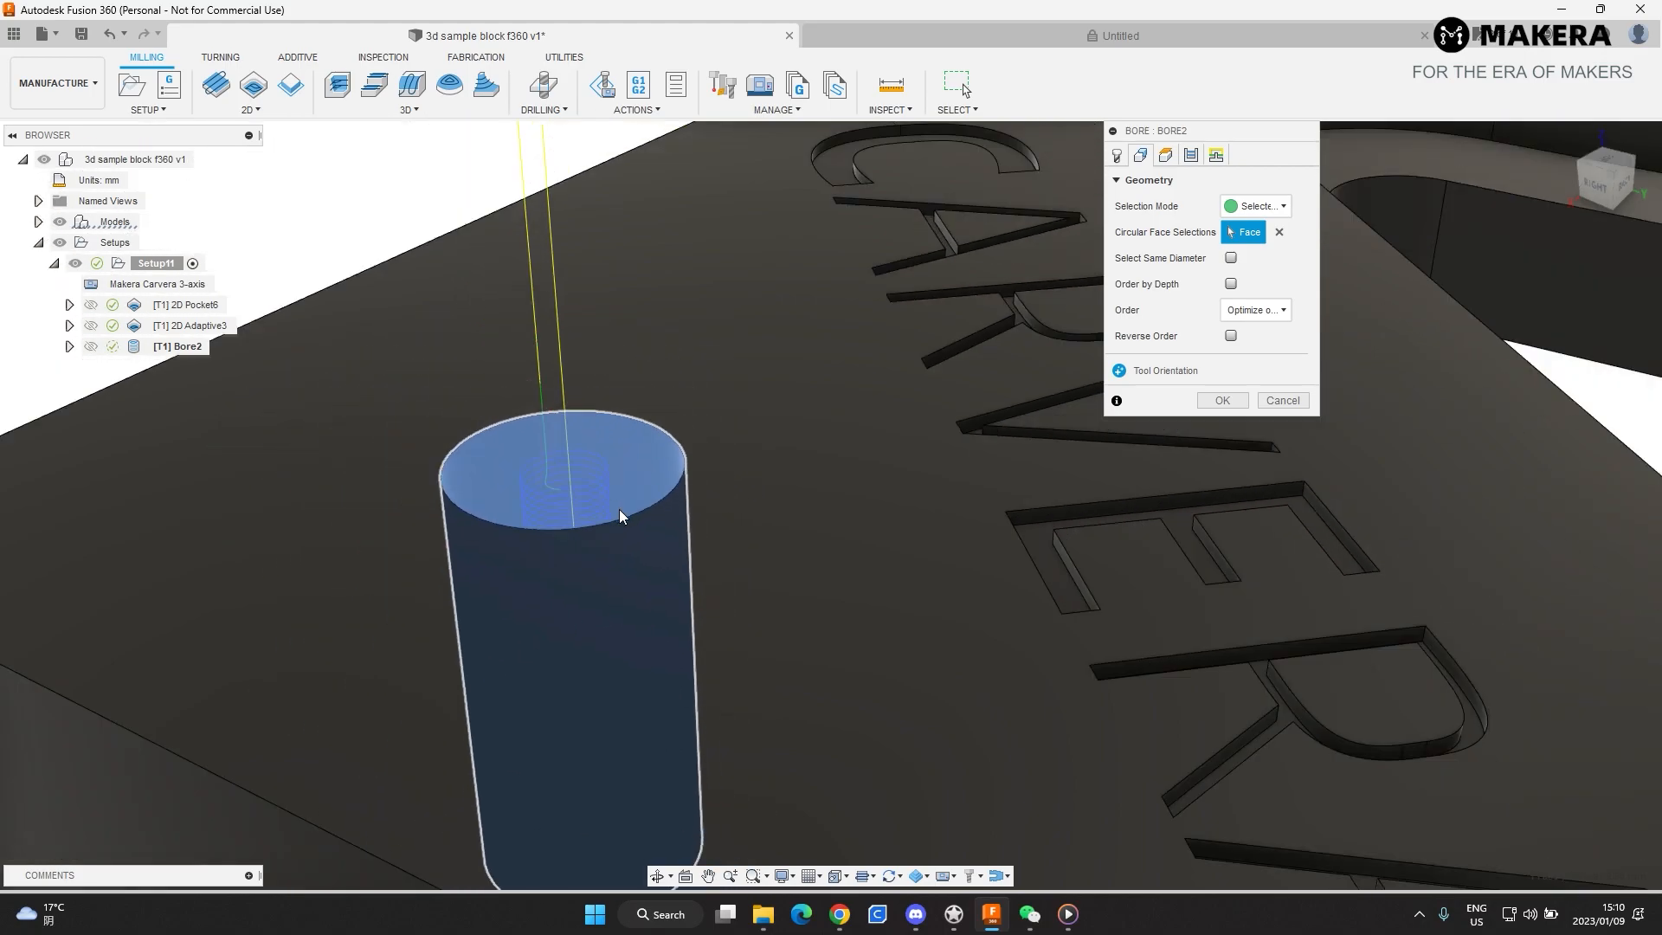
pyautogui.scroll(-5, 618, 511)
pyautogui.keyDown('shift'); pyautogui.moveTo(762, 454); pyautogui.dragTo(794, 482, button='middle'); pyautogui.keyUp('shift')
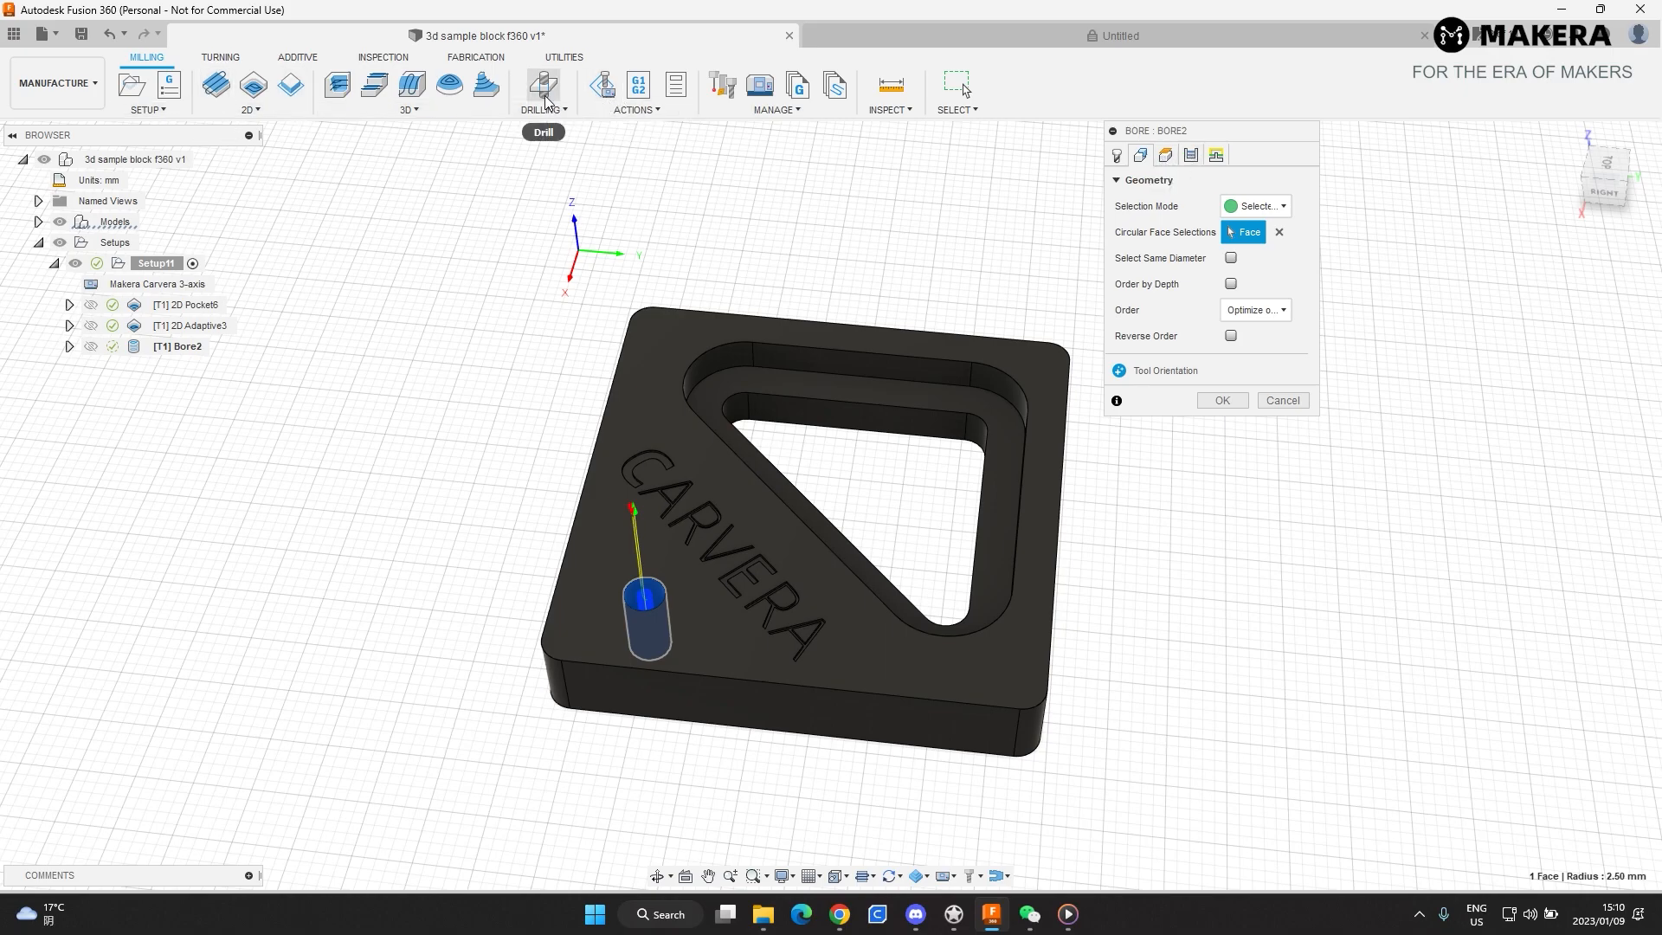
pyautogui.click(1271, 400)
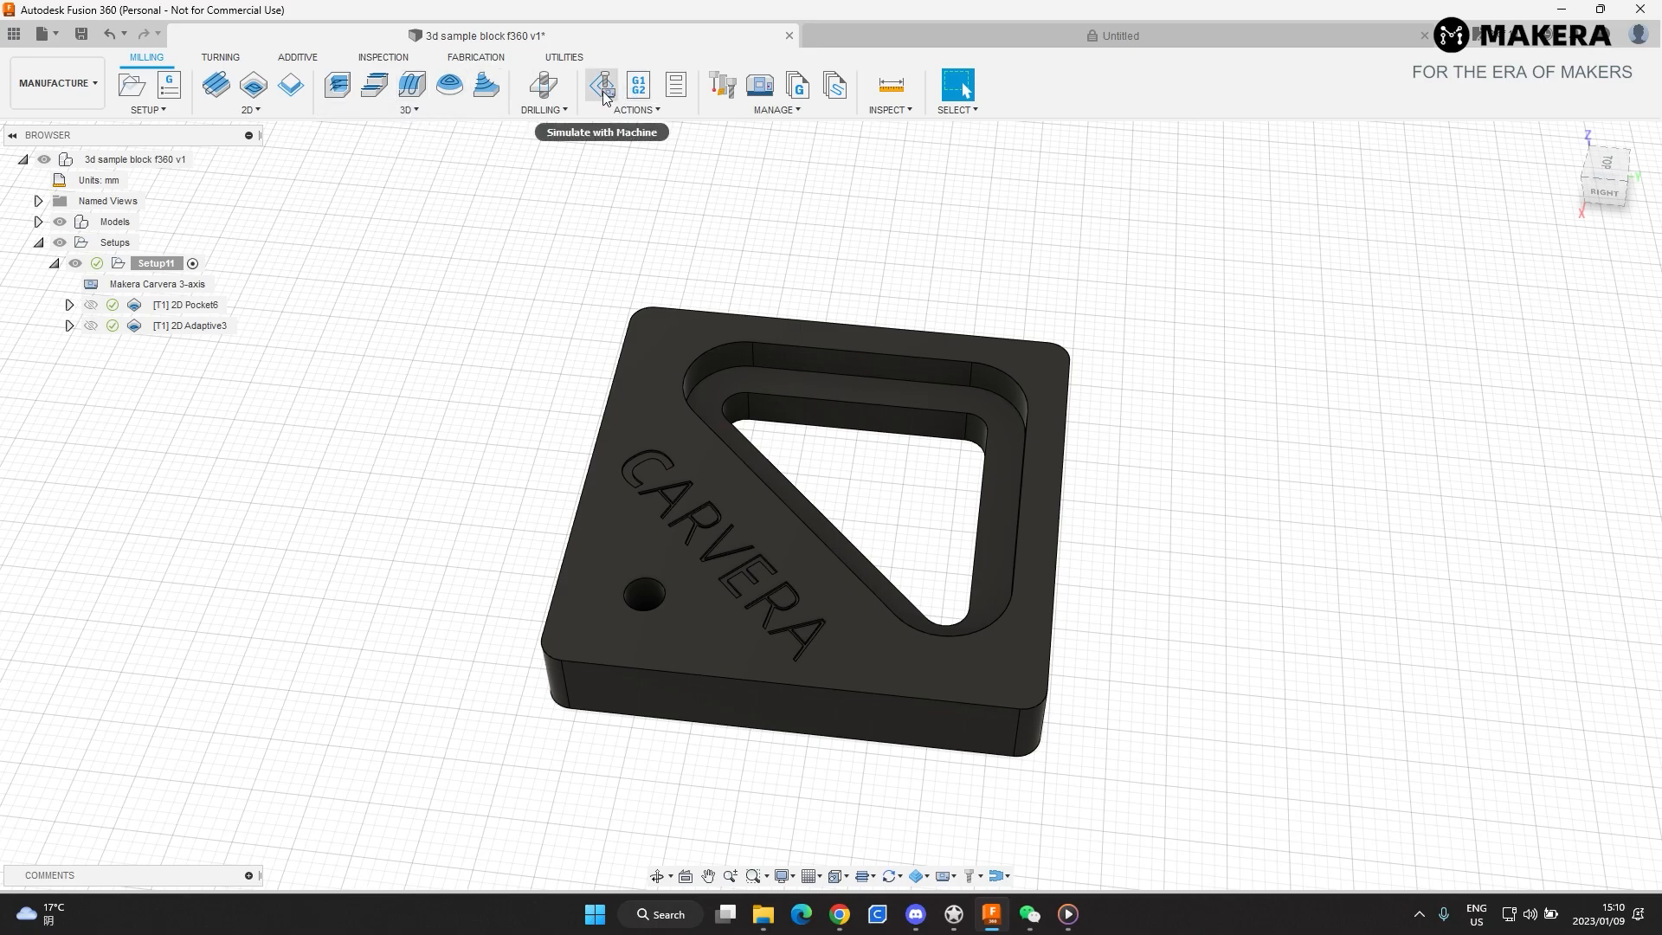
# - Start a Drill operation on the round hole beside the CARVERA lettering and check its heights against the top and bottom of the hole
pyautogui.click(542, 84)
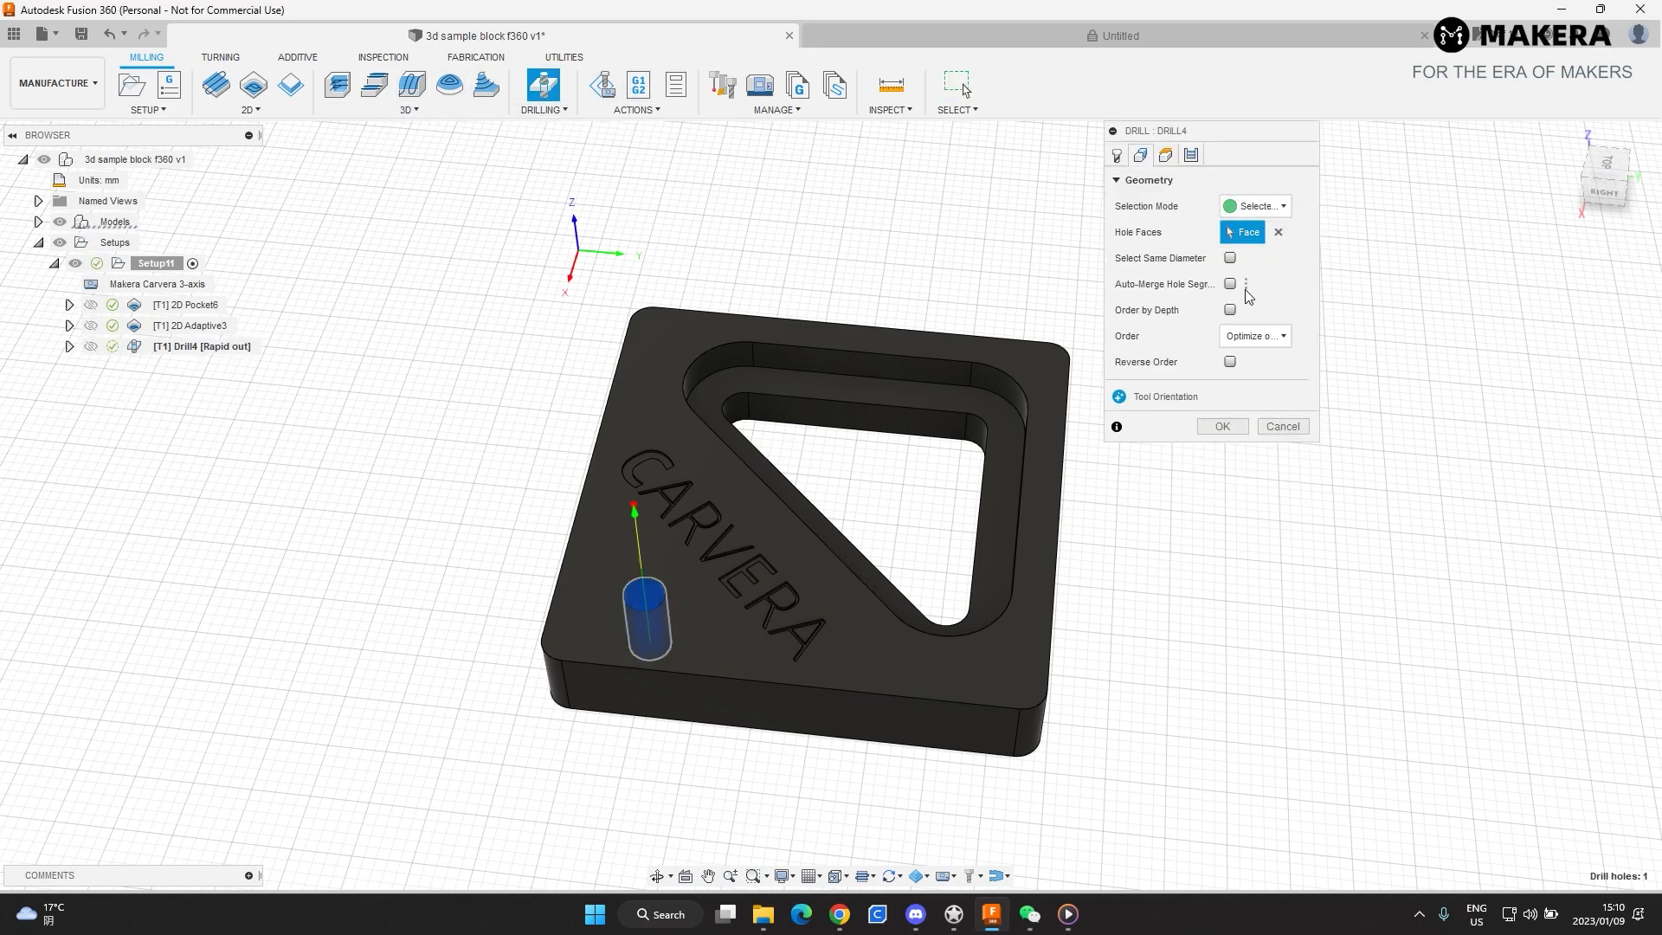
pyautogui.click(1171, 156)
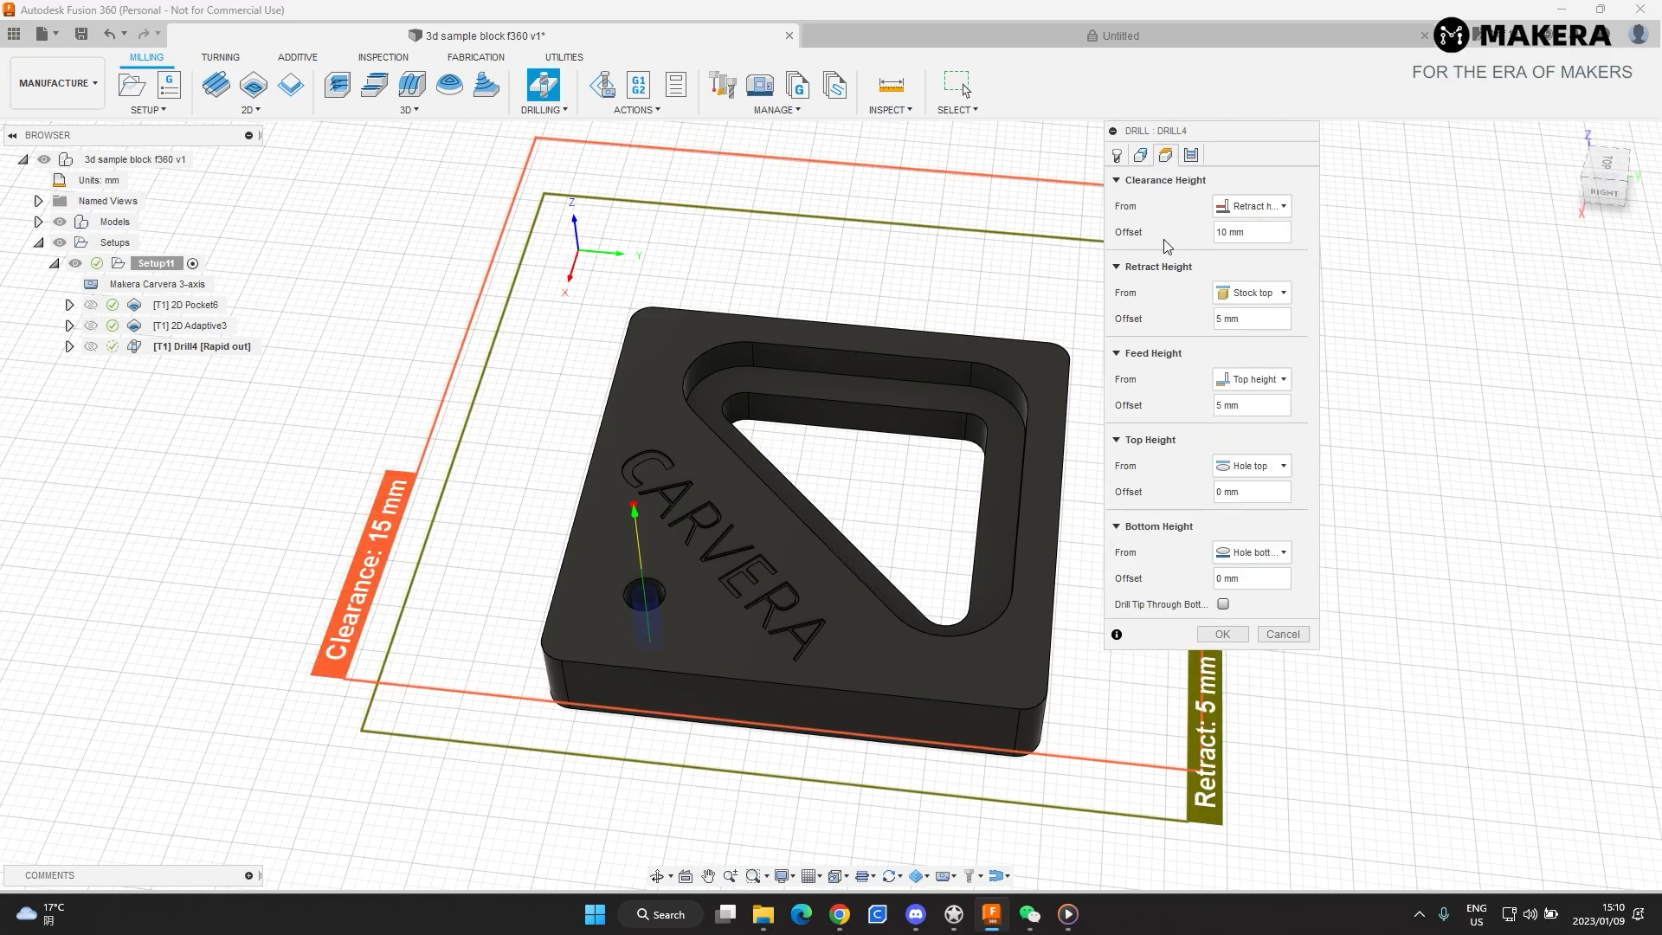
pyautogui.keyDown('shift'); pyautogui.moveTo(710, 381); pyautogui.dragTo(784, 468, button='middle'); pyautogui.keyUp('shift')
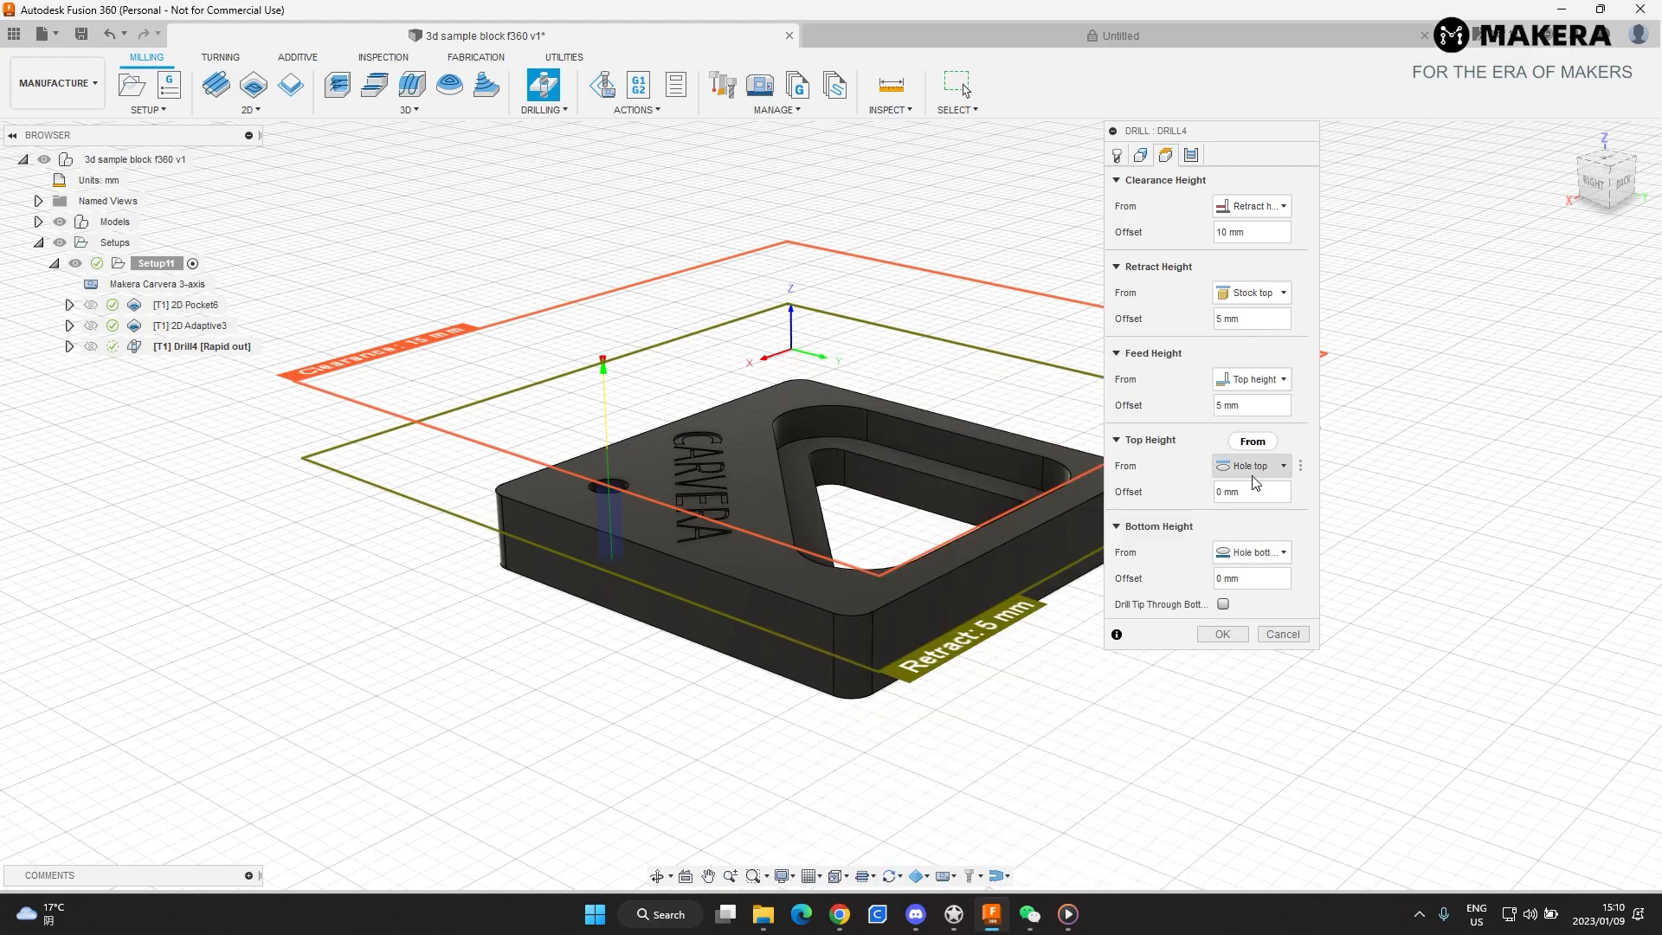
pyautogui.keyDown('shift'); pyautogui.moveTo(662, 476); pyautogui.dragTo(630, 523, button='middle'); pyautogui.keyUp('shift')
pyautogui.scroll(-2, 616, 471)
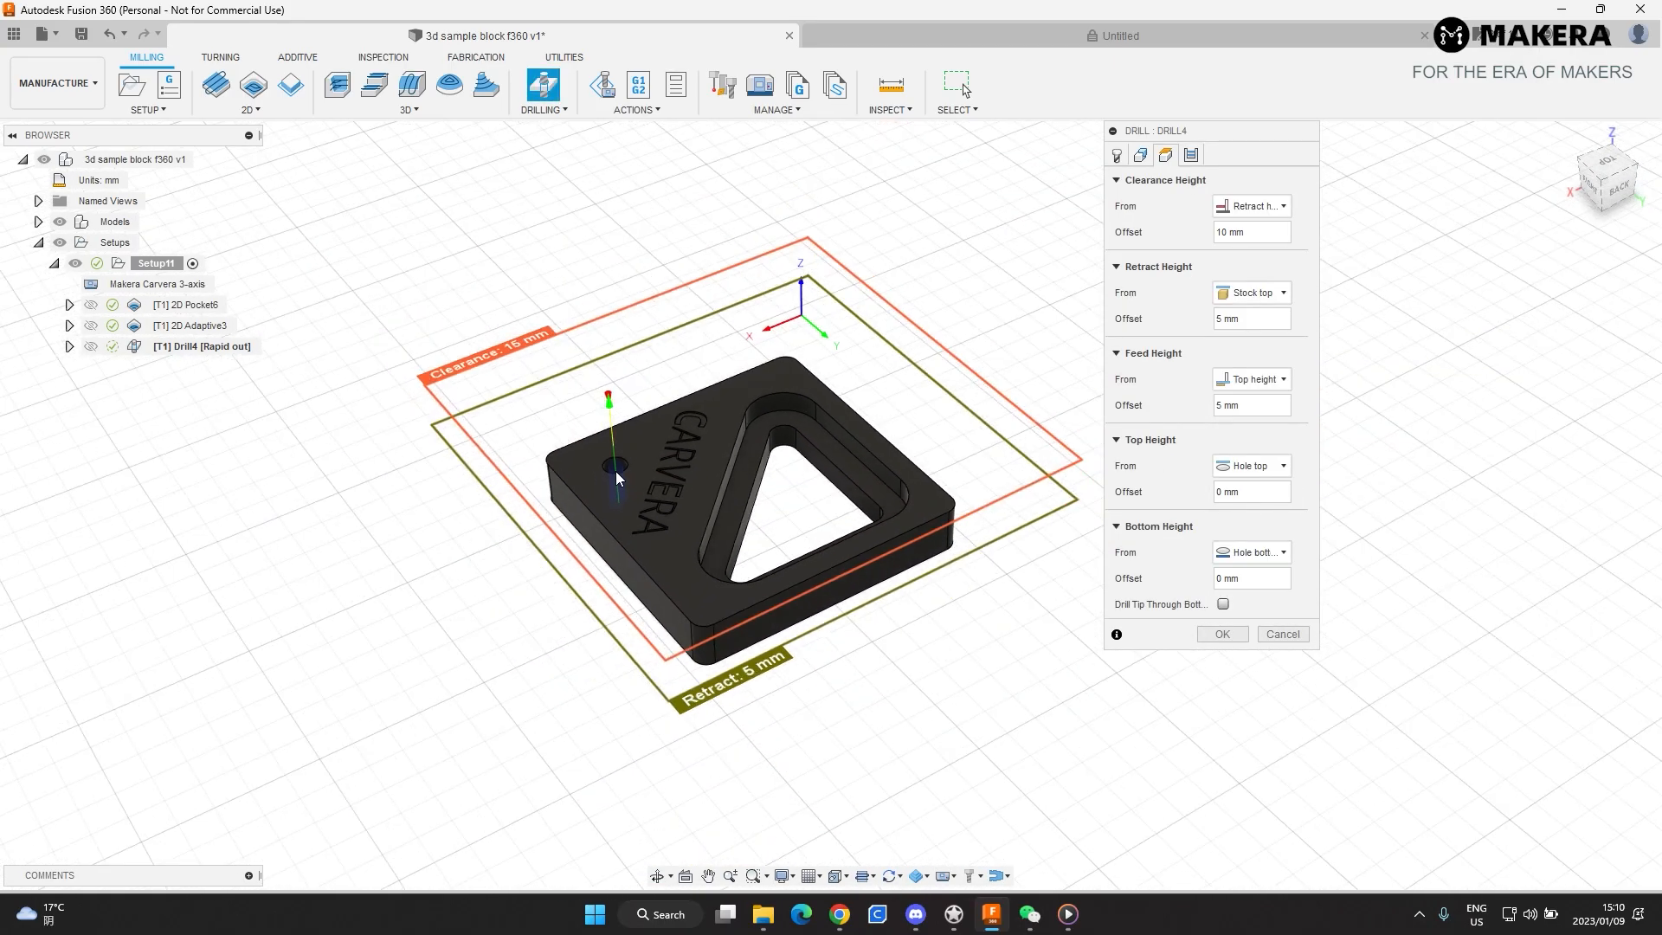
pyautogui.scroll(7, 616, 470)
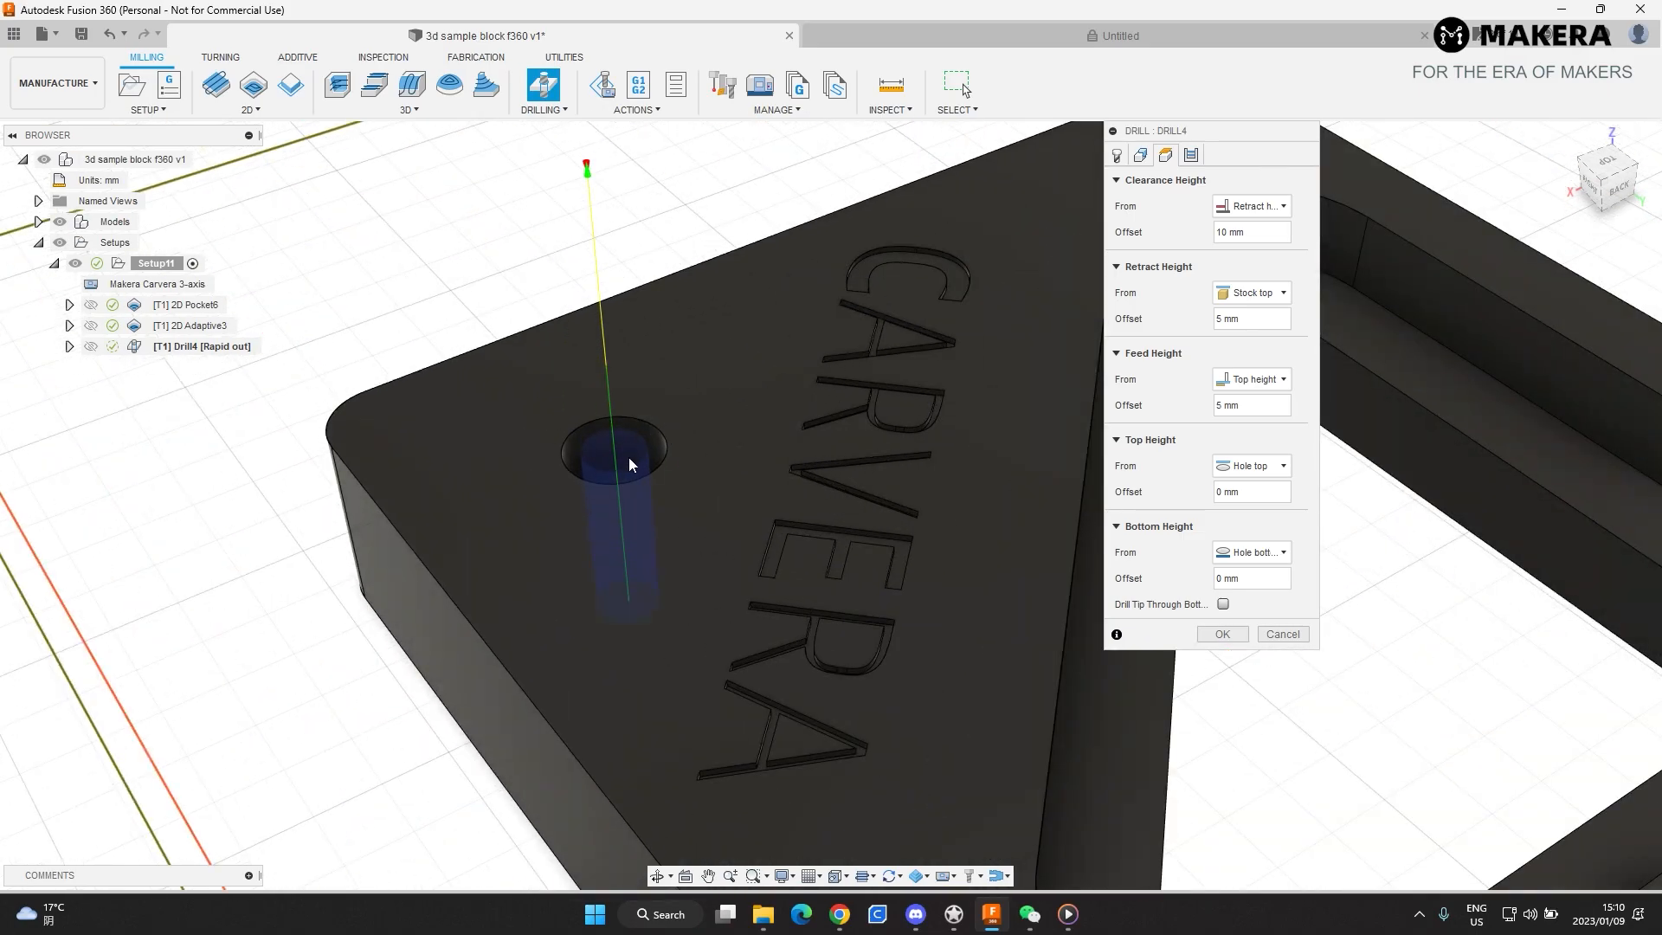
pyautogui.keyDown('shift'); pyautogui.moveTo(652, 418); pyautogui.dragTo(565, 776, button='middle'); pyautogui.keyUp('shift')
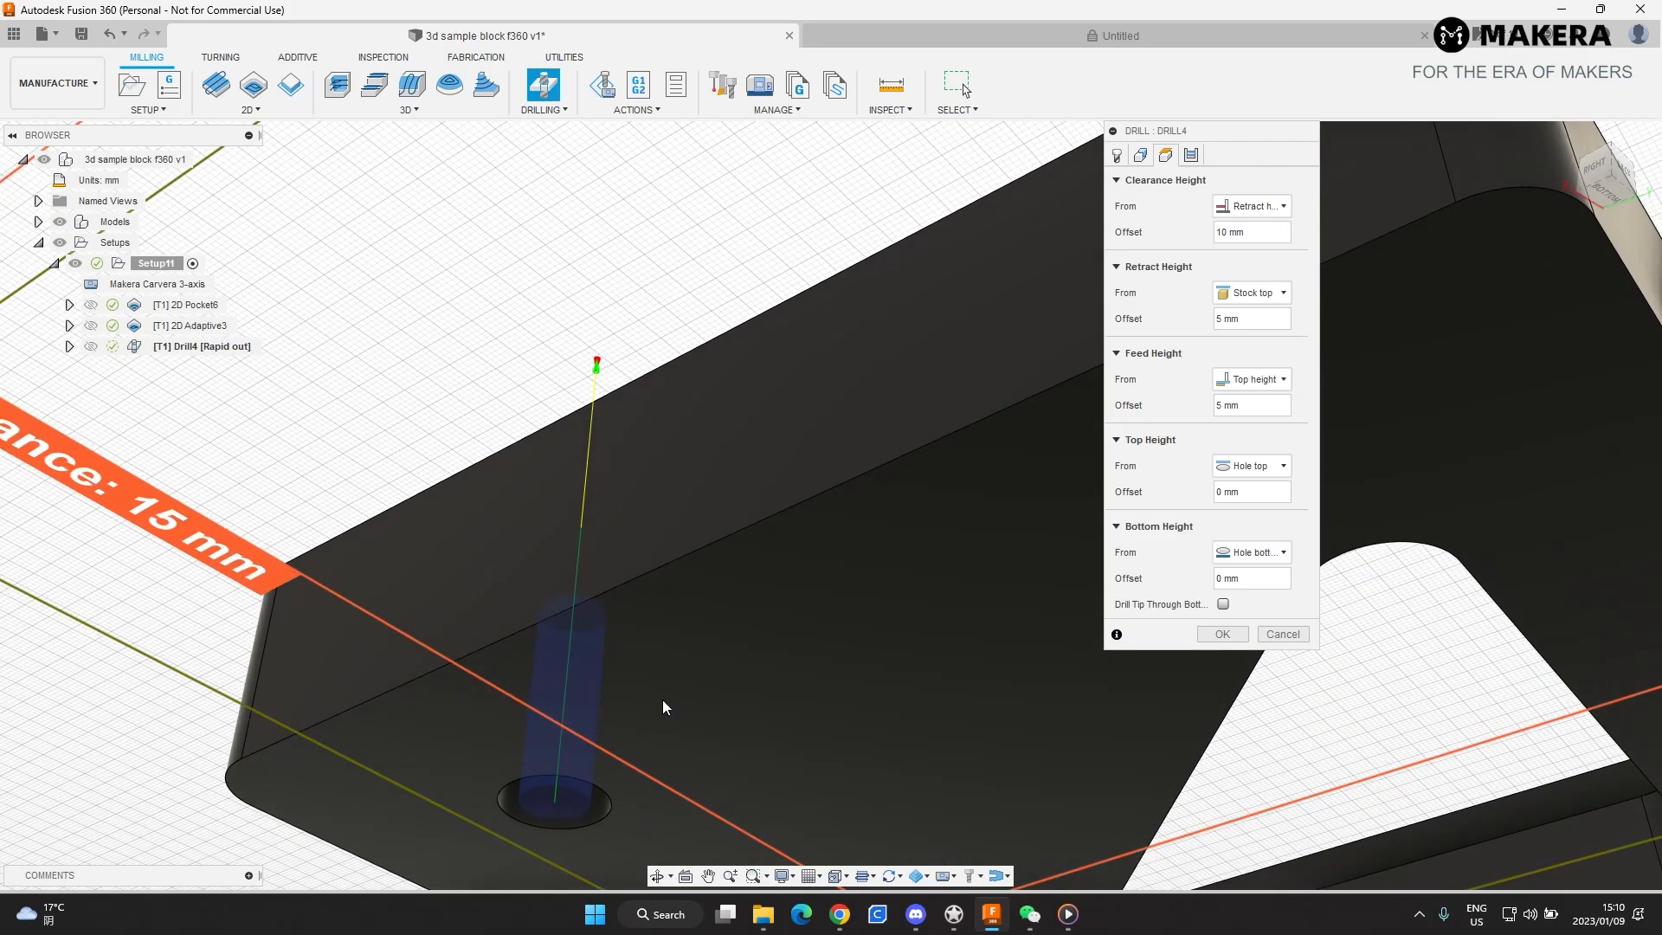
pyautogui.scroll(-4, 689, 639)
pyautogui.keyDown('shift'); pyautogui.moveTo(718, 394); pyautogui.dragTo(708, 511, button='middle'); pyautogui.keyUp('shift')
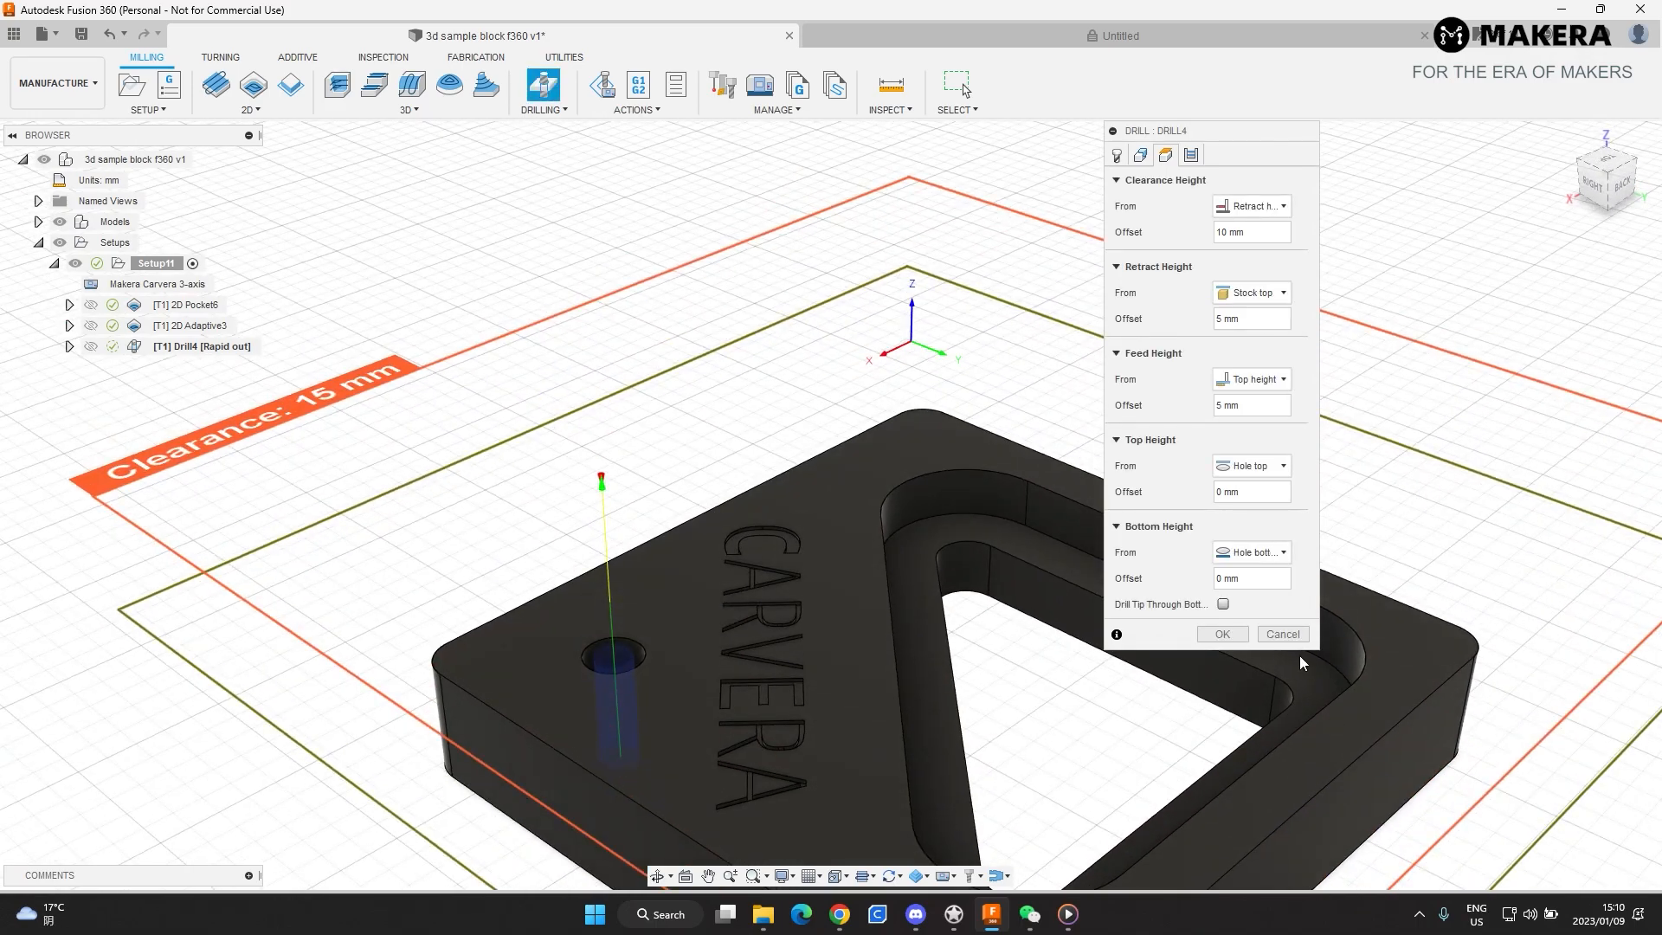
# - Look through the drilling cycle types, keep Drilling - rapid out, and generate the drill toolpath
pyautogui.click(1191, 155)
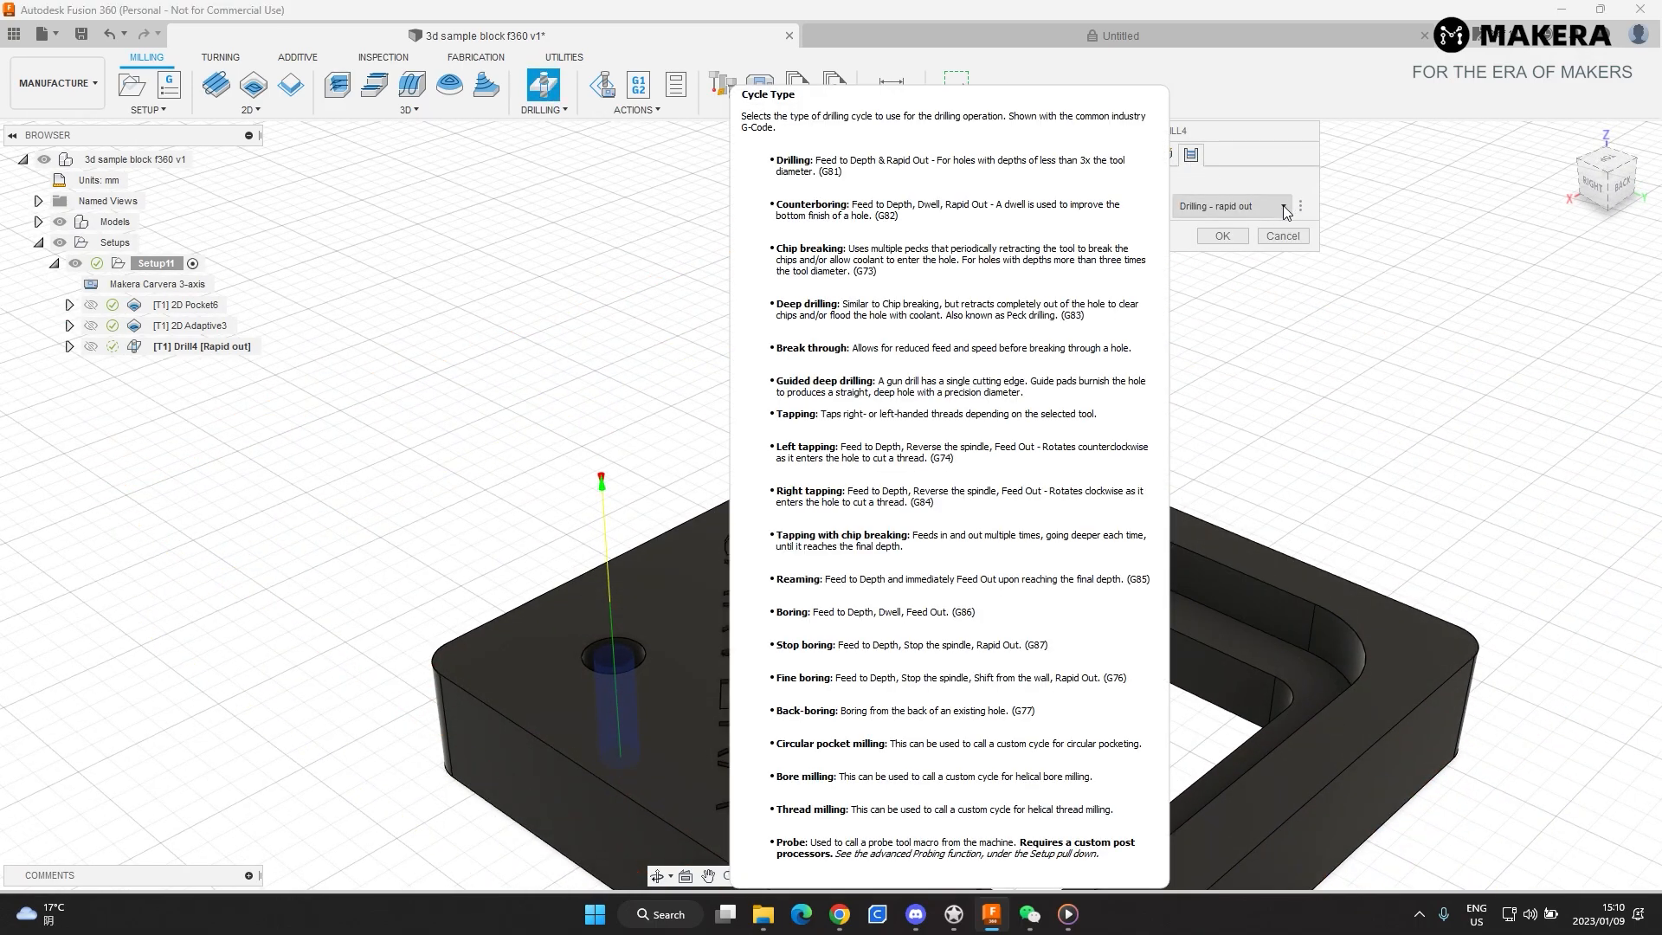
pyautogui.click(1285, 208)
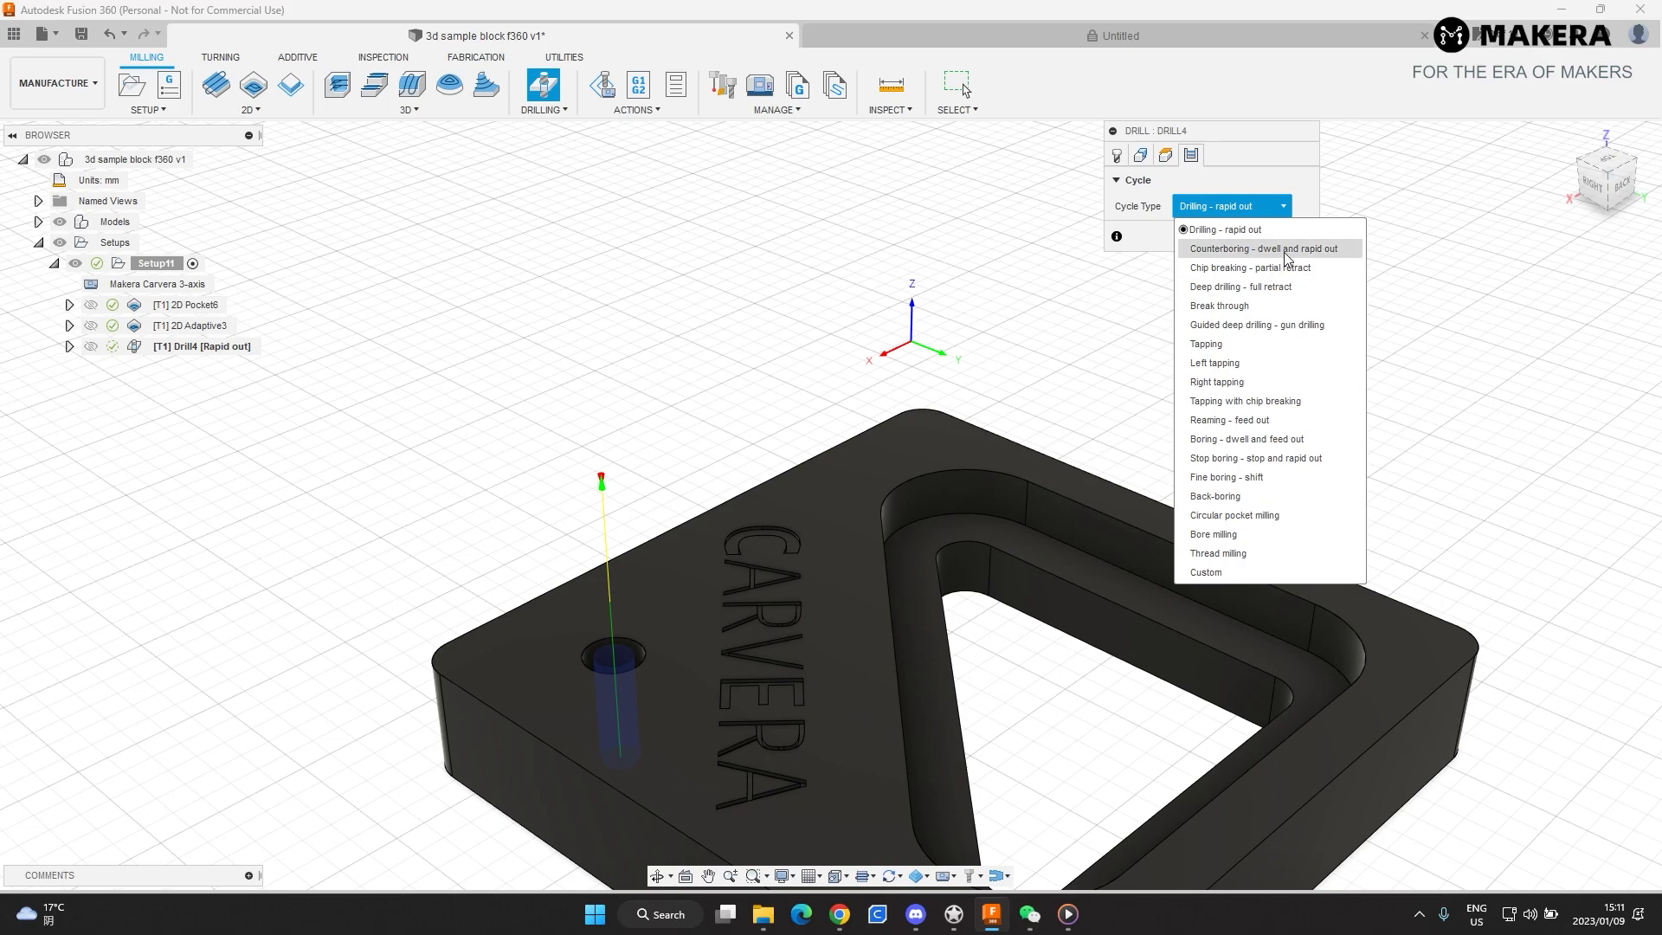
pyautogui.click(1266, 229)
pyautogui.click(1220, 236)
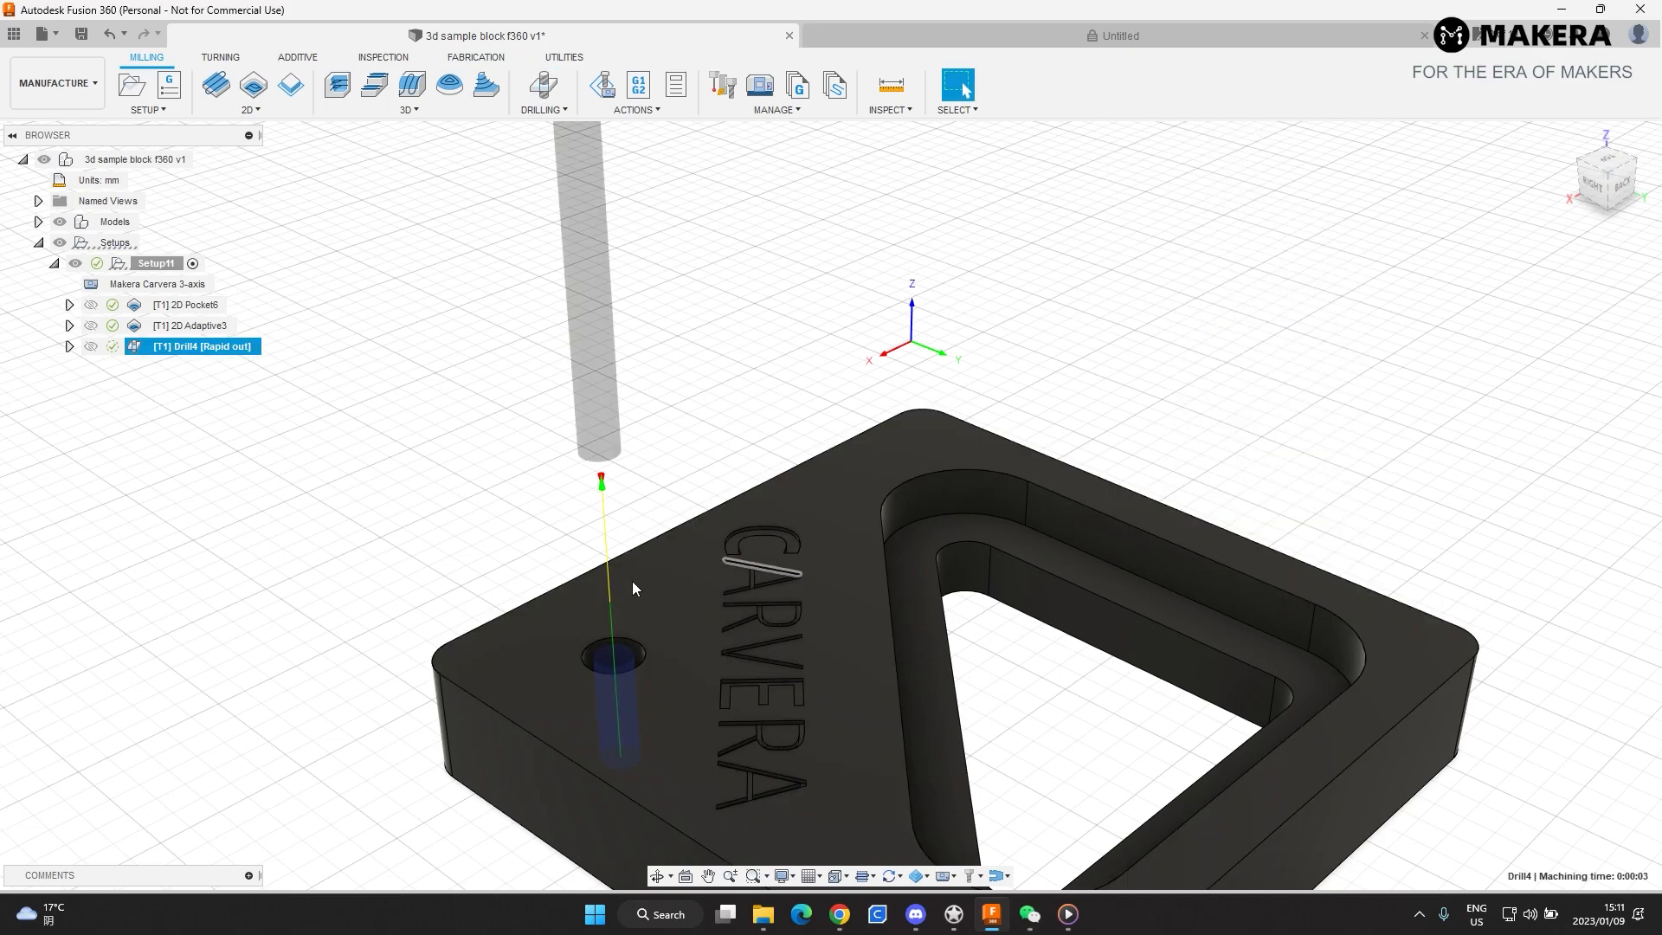
pyautogui.click(428, 410)
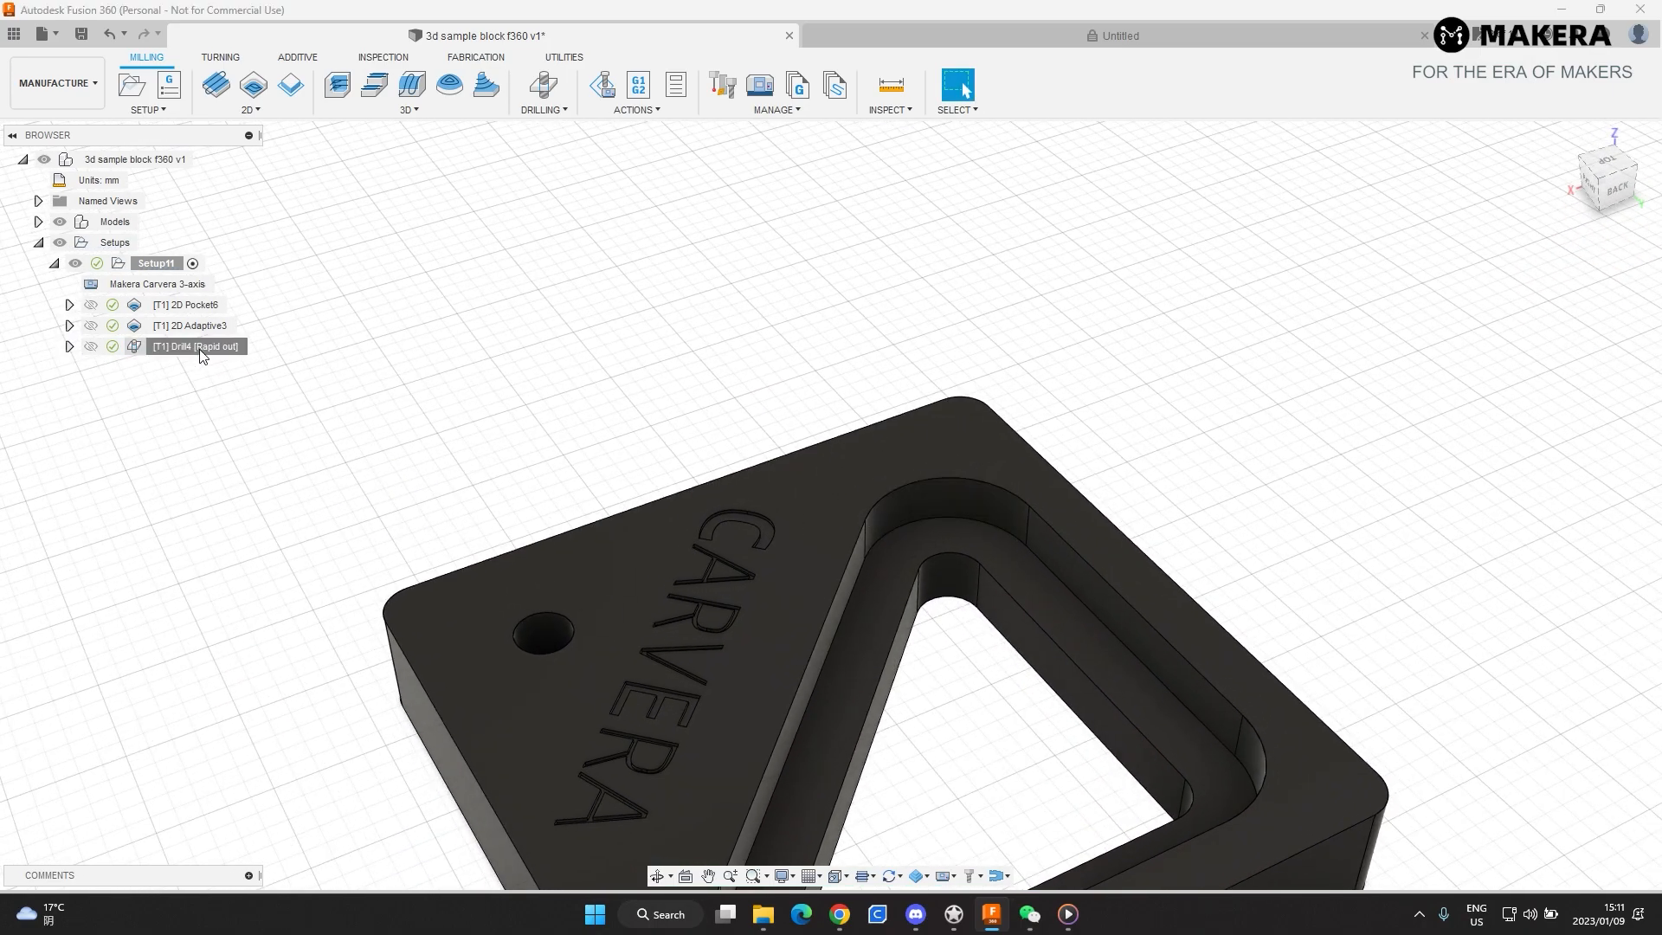
# - Simulate the drill operation on the round hole and leave the simulation
pyautogui.click(196, 346)
pyautogui.rightClick(203, 349)
pyautogui.click(260, 116)
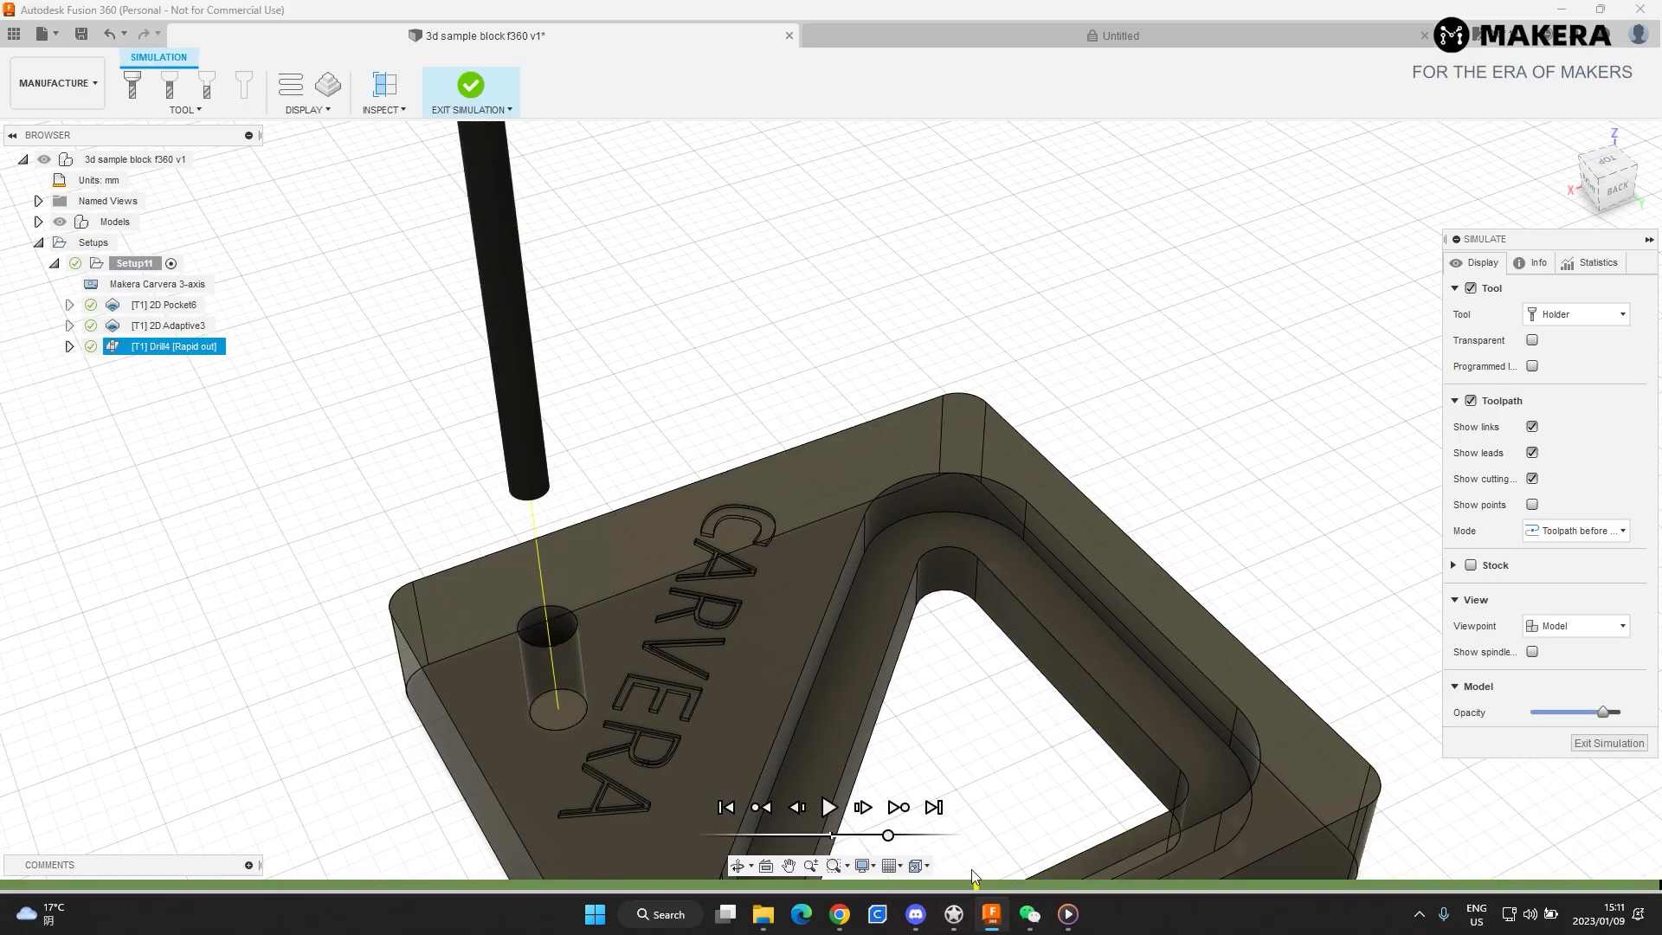
pyautogui.click(471, 85)
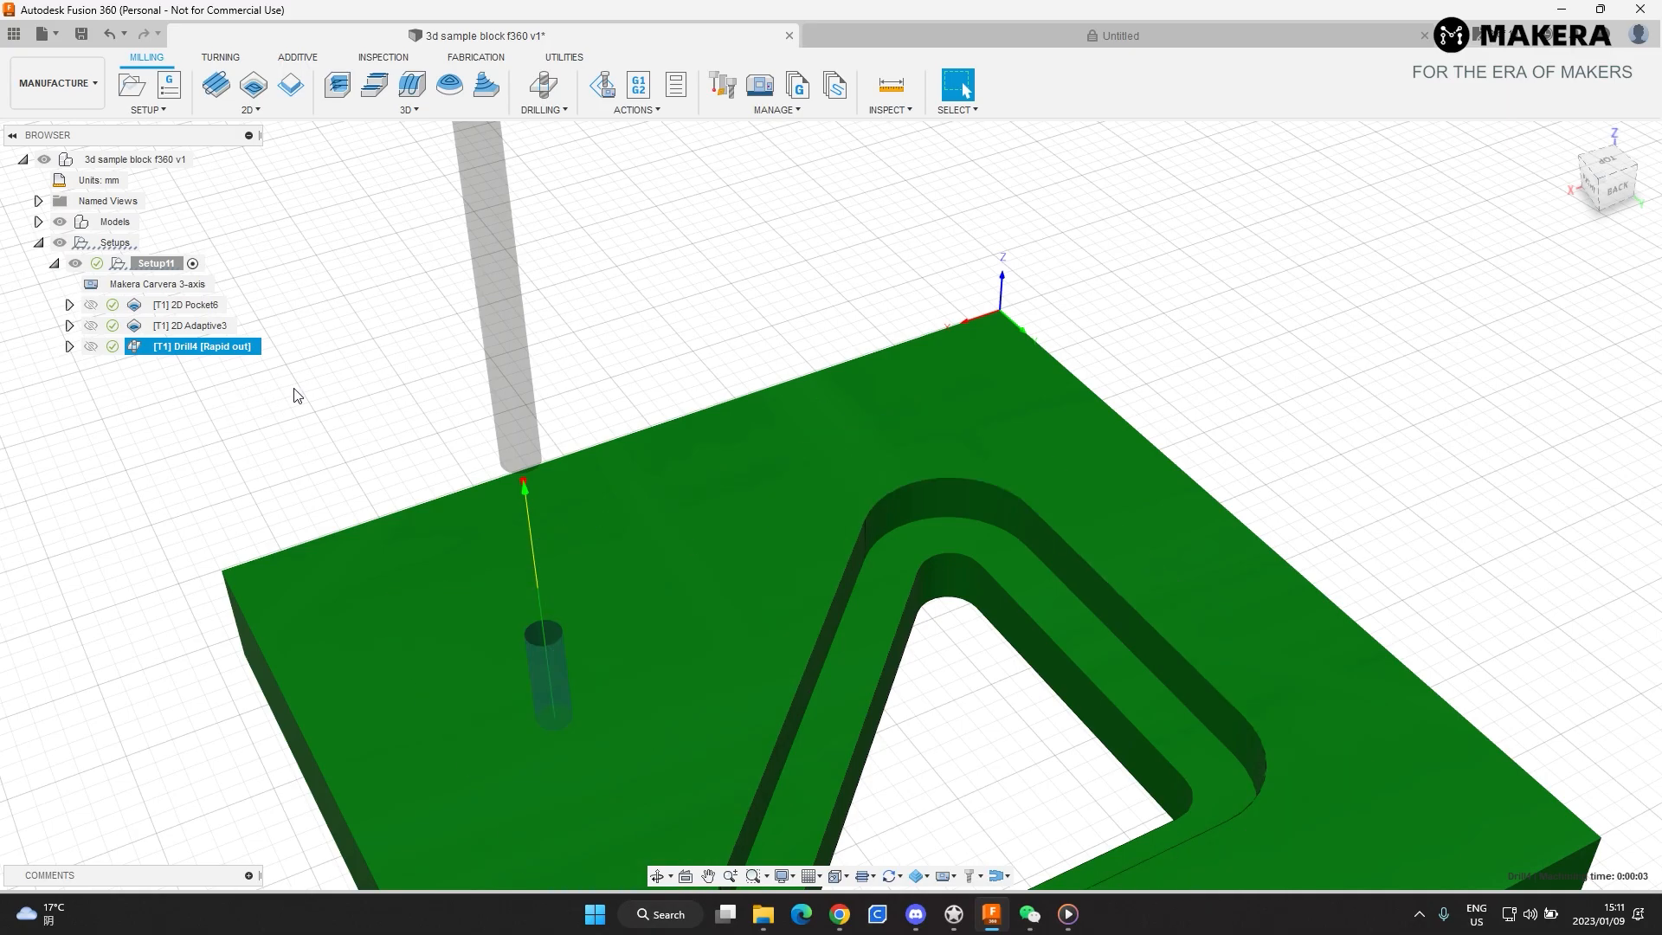
pyautogui.click(310, 395)
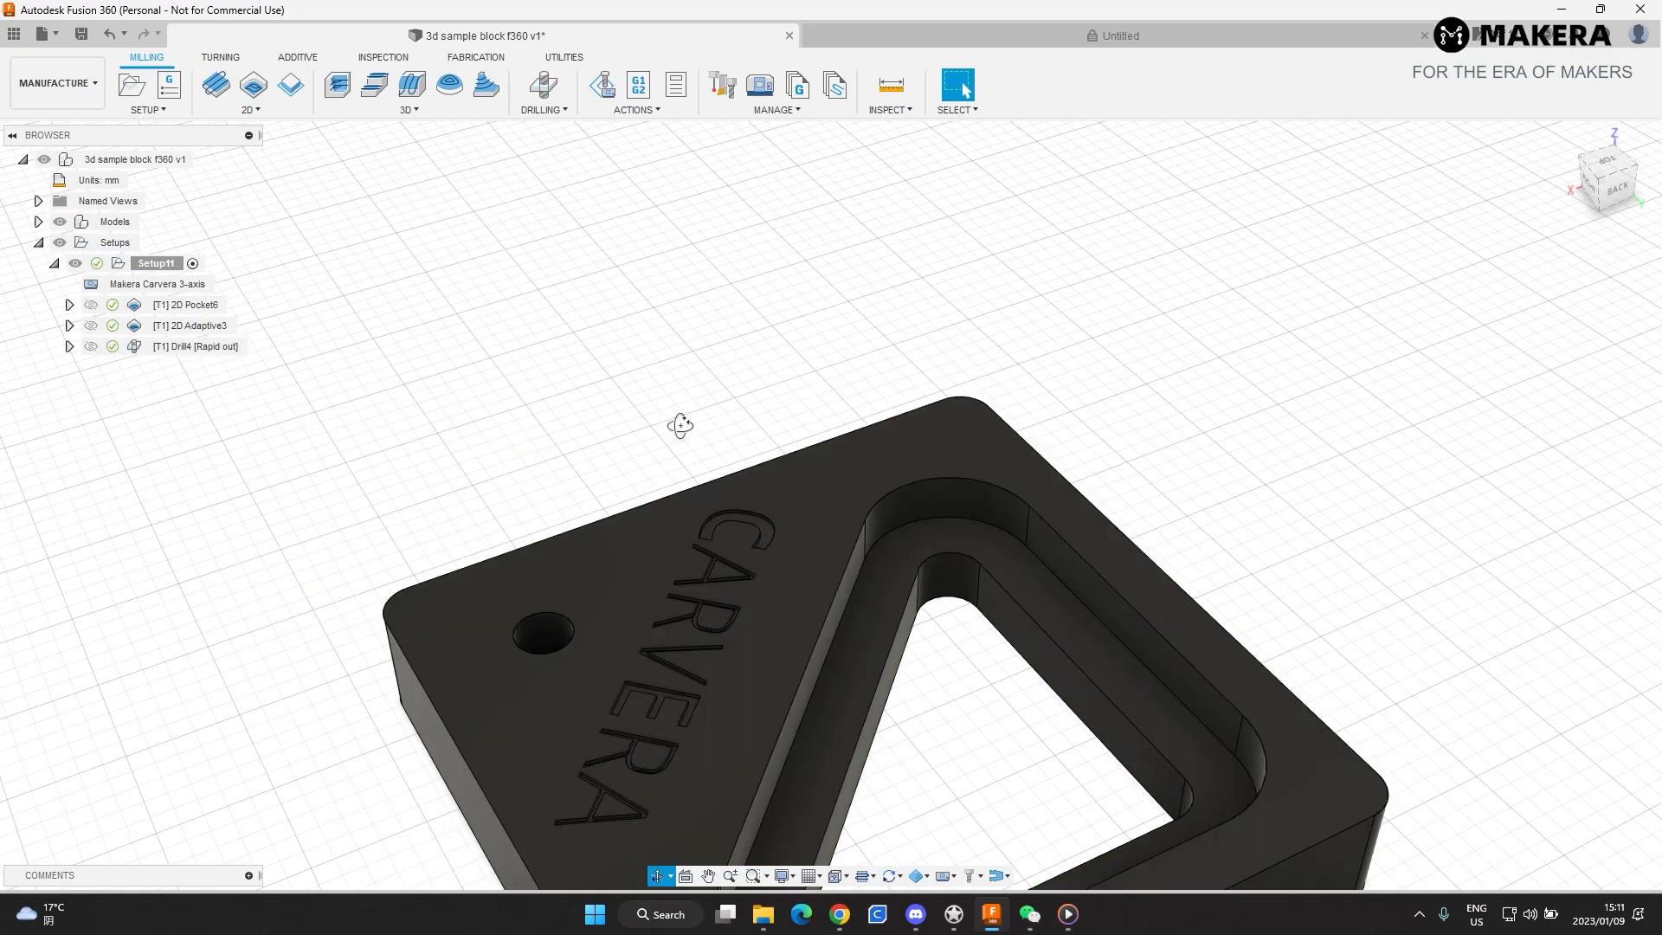
# - Start a 2D Contour operation and assign the 3.175 mm flat end mill with 25 mm flute length
pyautogui.moveTo(680, 427)
pyautogui.keyDown('shift'); pyautogui.mouseDown(button='middle')
pyautogui.moveTo(783, 443)
pyautogui.moveTo(668, 440)
pyautogui.mouseUp(button='middle'); pyautogui.keyUp('shift')
pyautogui.click(251, 109)
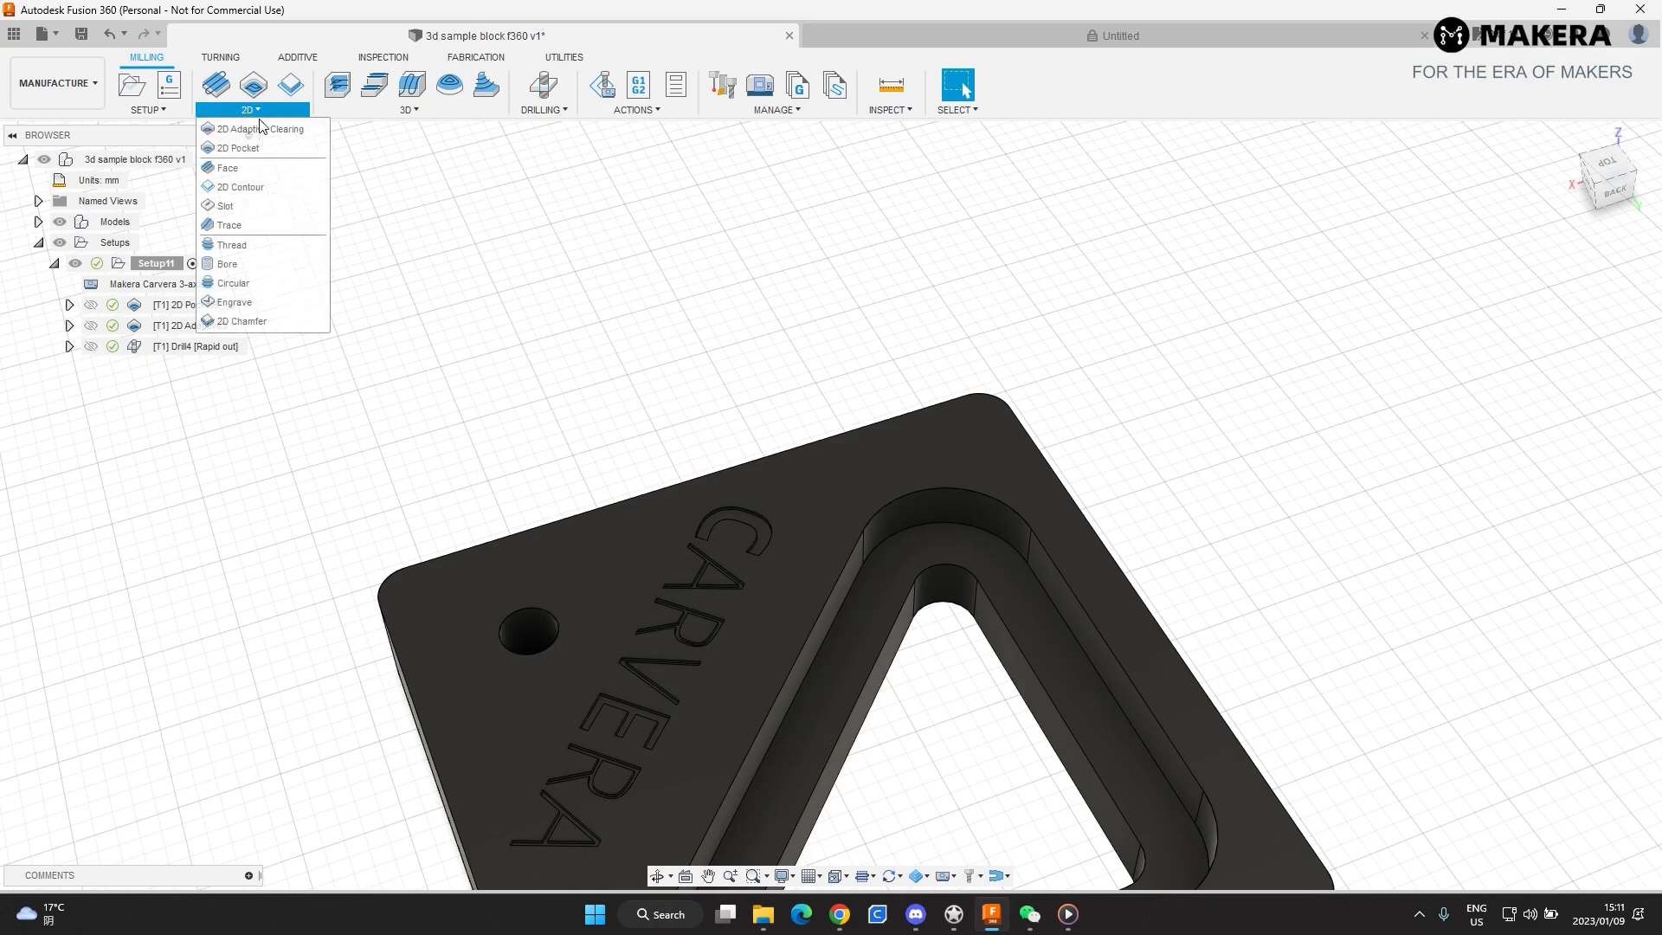
pyautogui.click(256, 190)
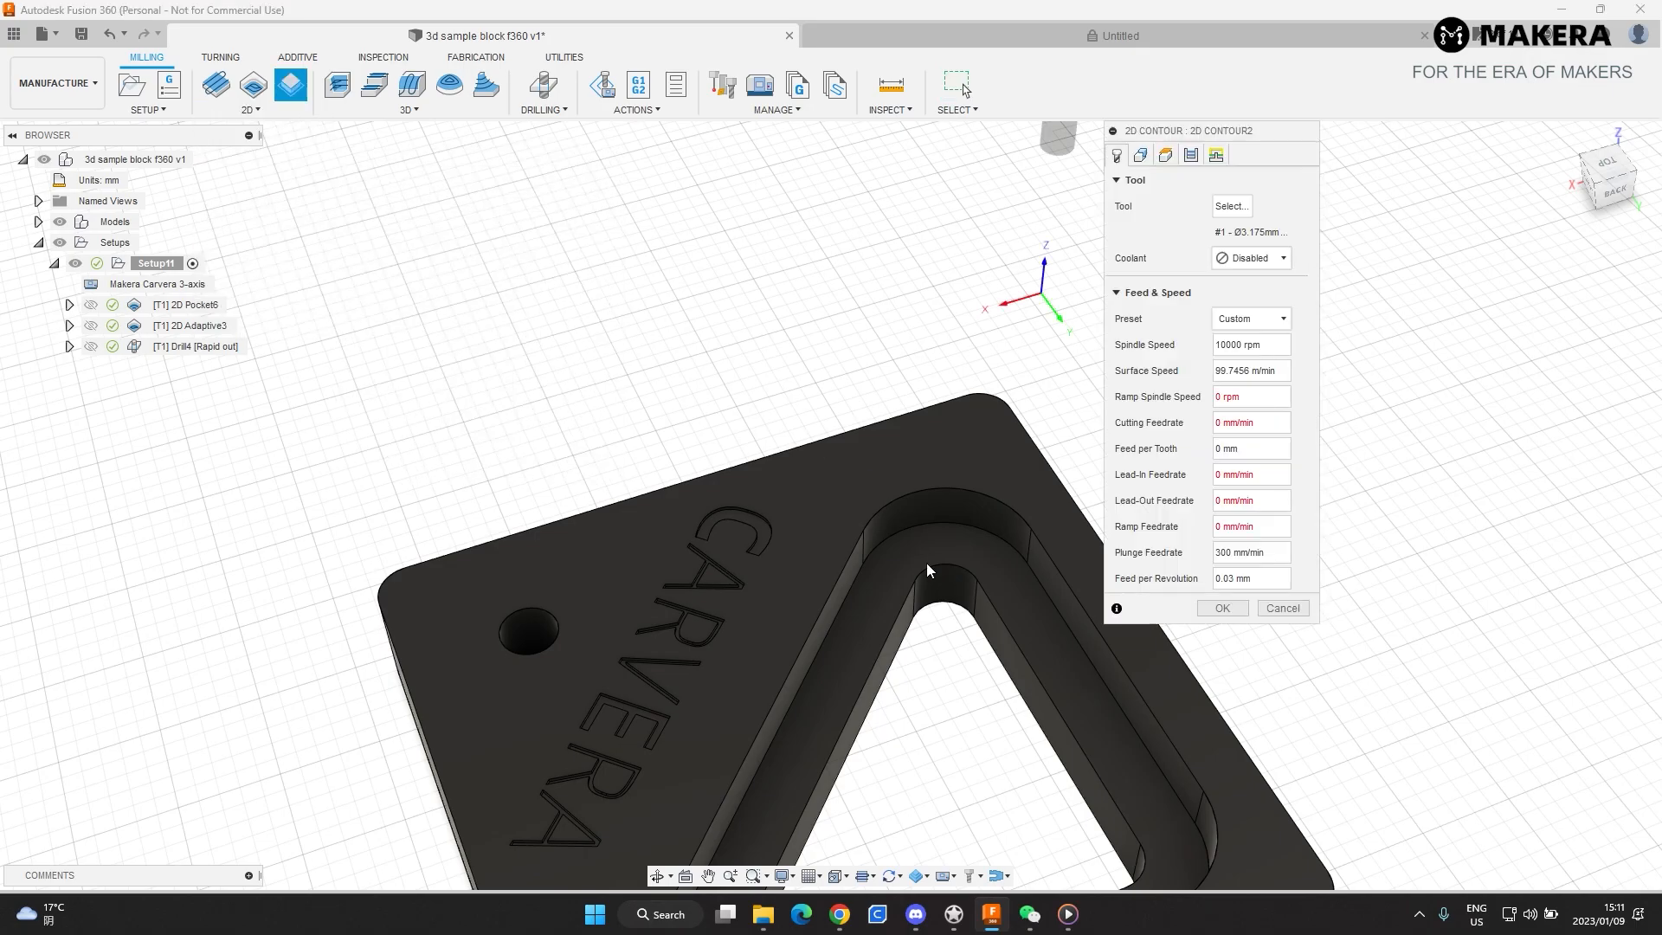
pyautogui.click(1242, 212)
pyautogui.click(1394, 78)
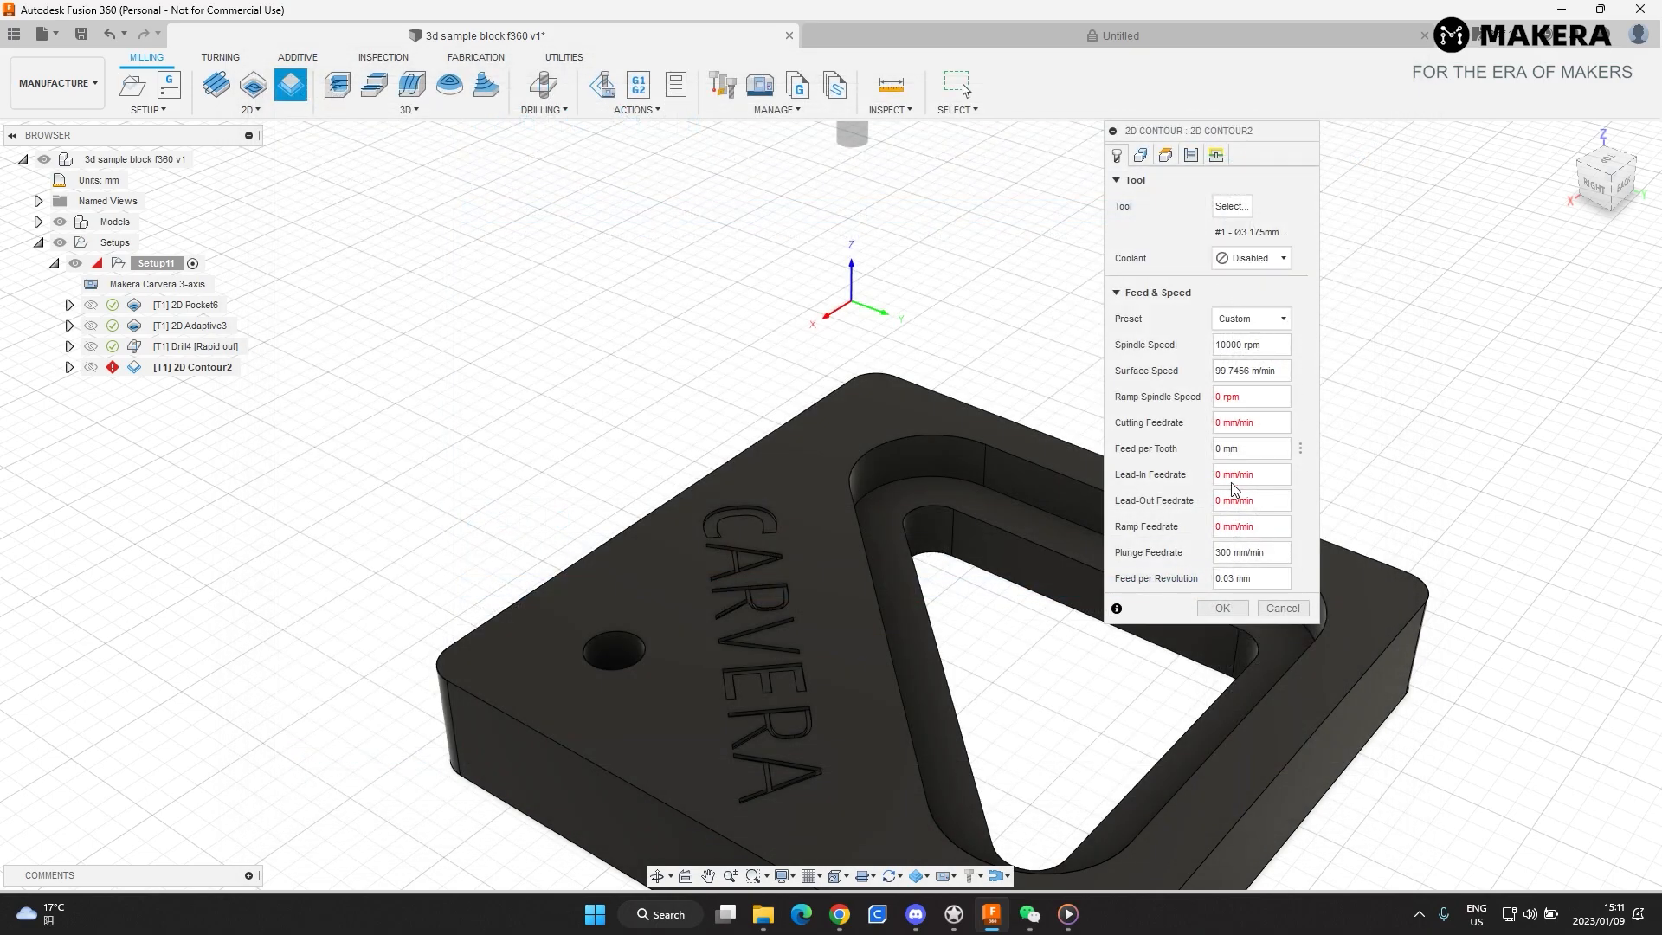
pyautogui.click(1238, 206)
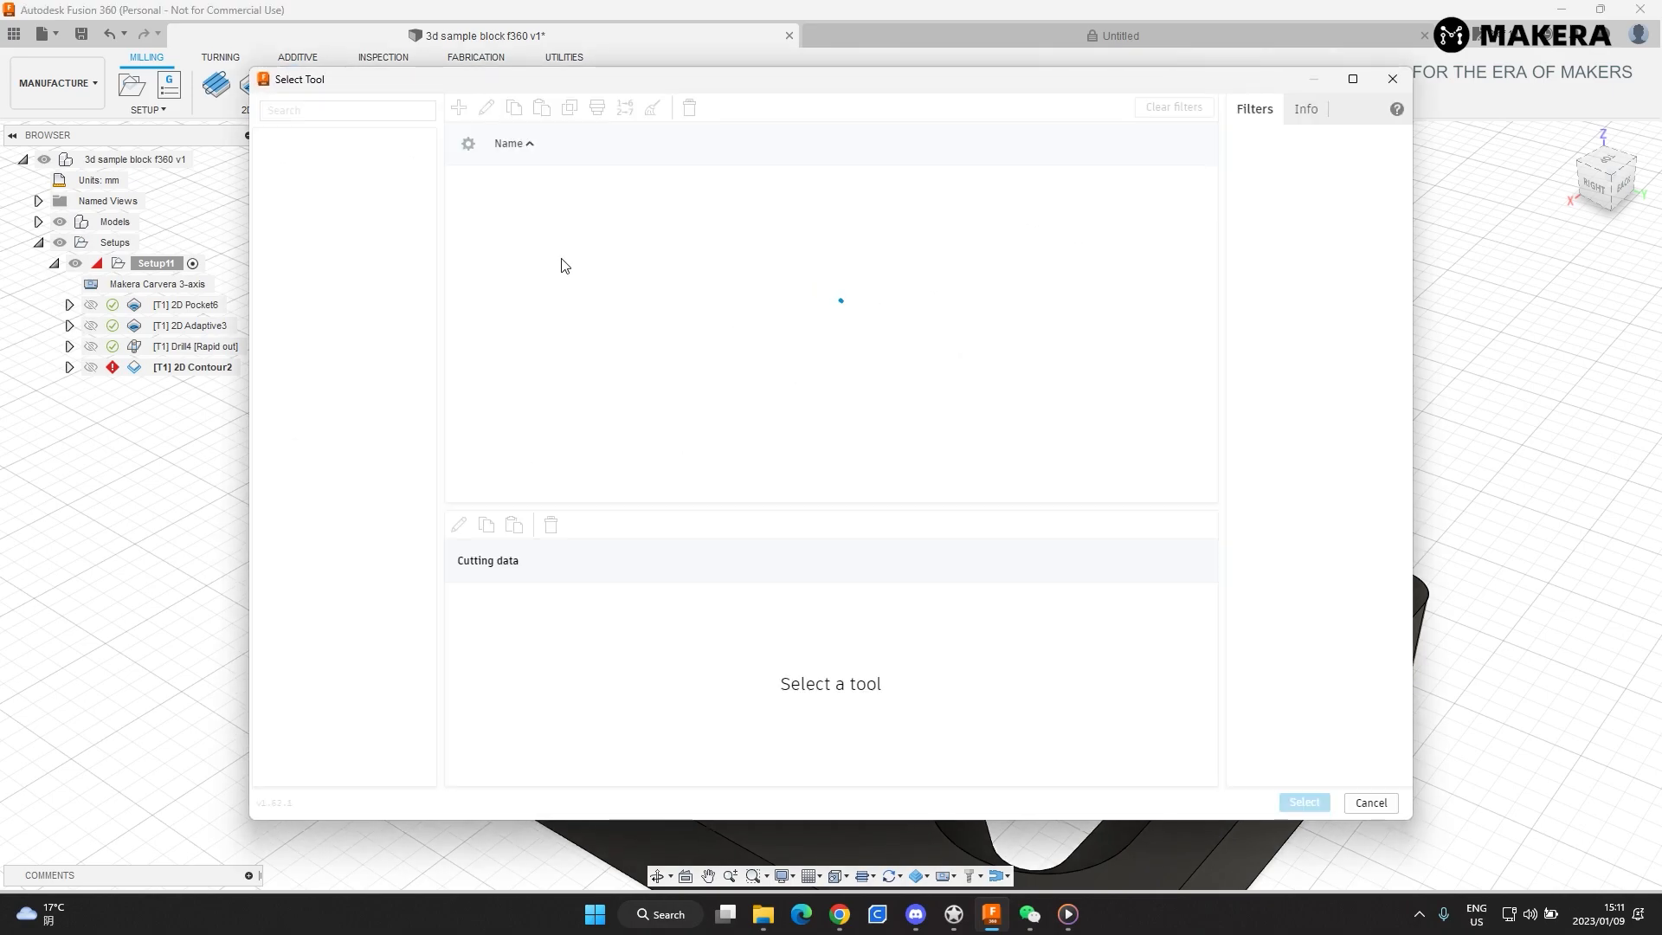
pyautogui.click(1303, 802)
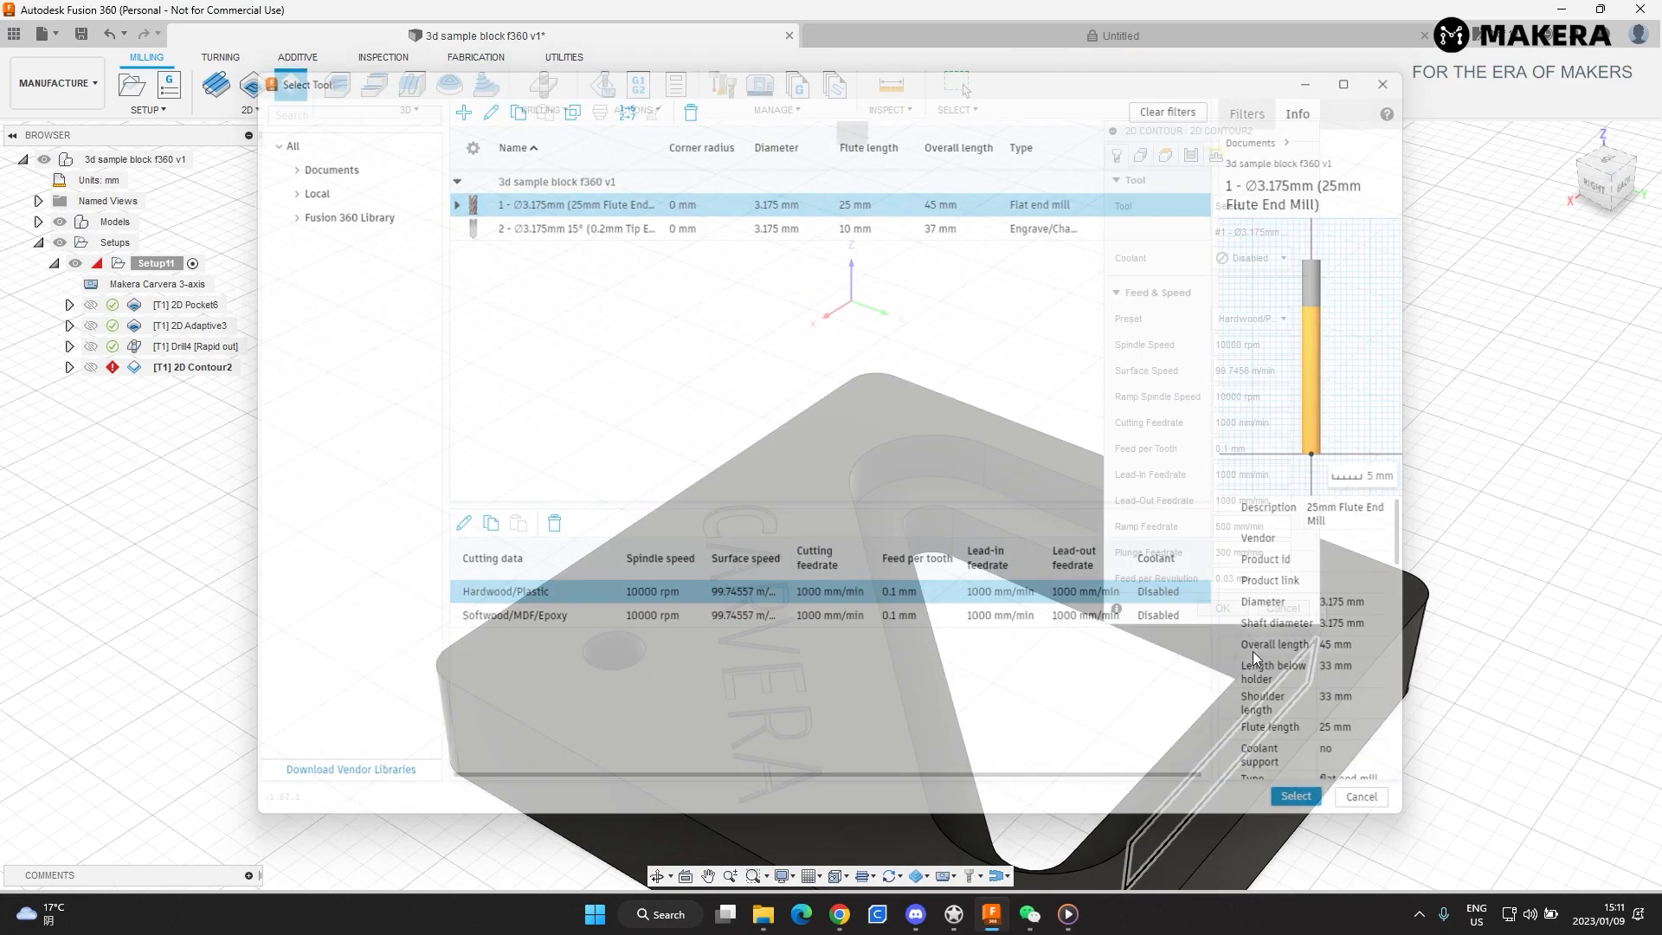
# - Set the 2D Contour's feed and speed preset to Softwood/MDF/Epoxy
pyautogui.scroll(-2, 589, 395)
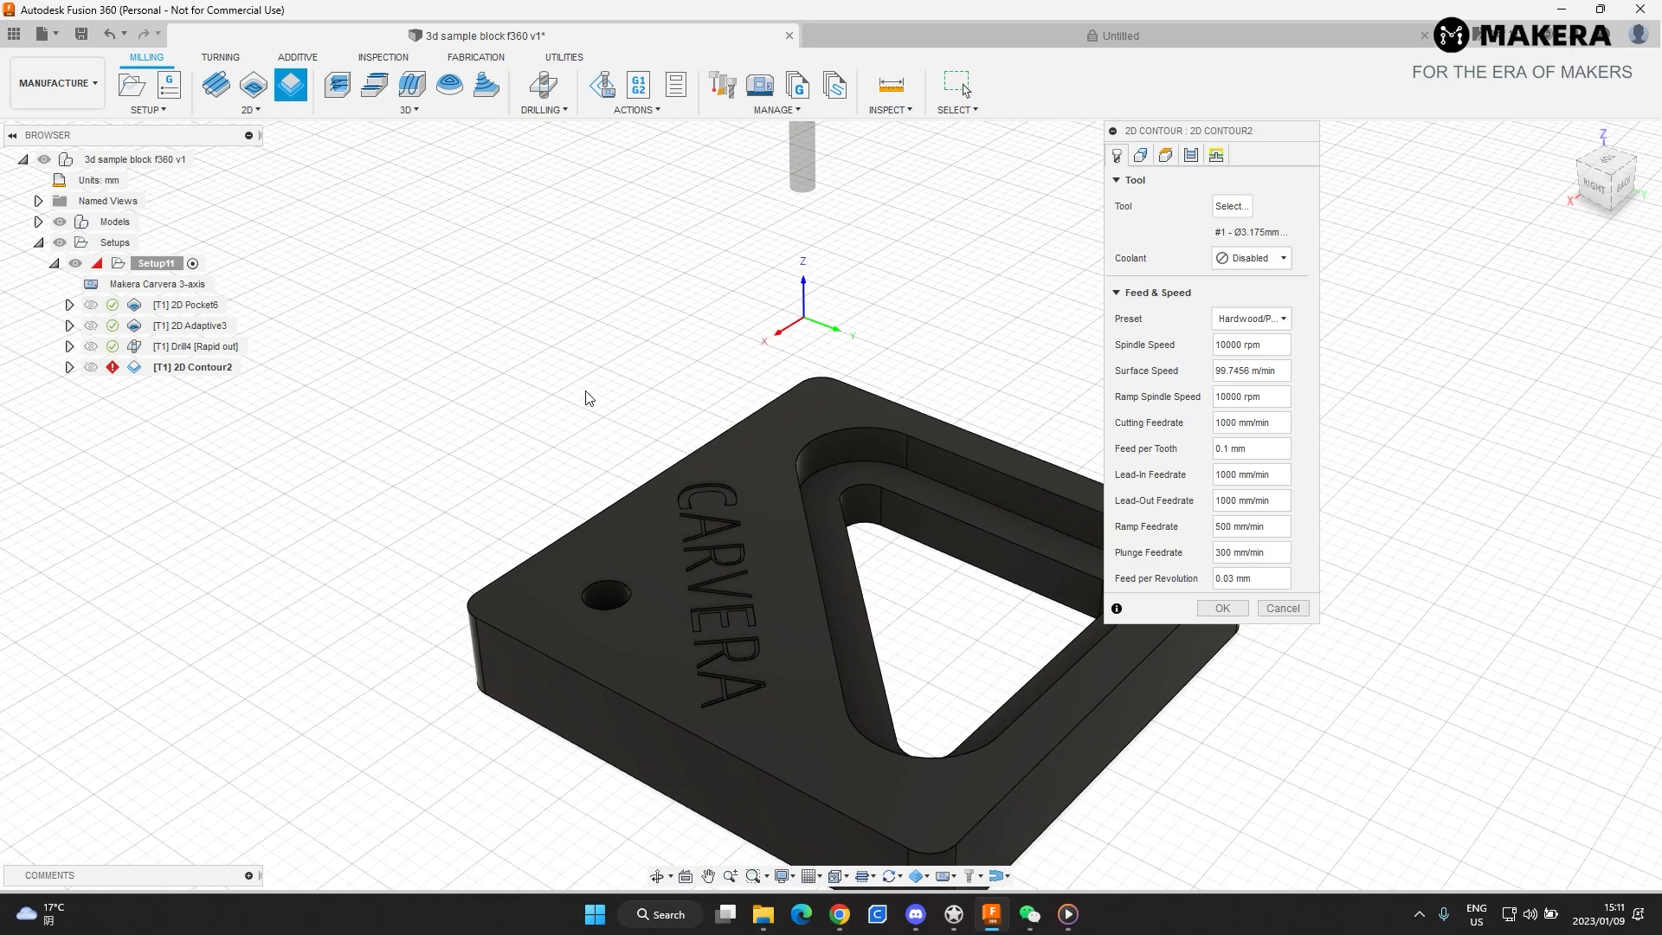
pyautogui.scroll(1, 795, 531)
pyautogui.keyDown('shift'); pyautogui.moveTo(761, 532); pyautogui.dragTo(1160, 333, button='middle'); pyautogui.keyUp('shift')
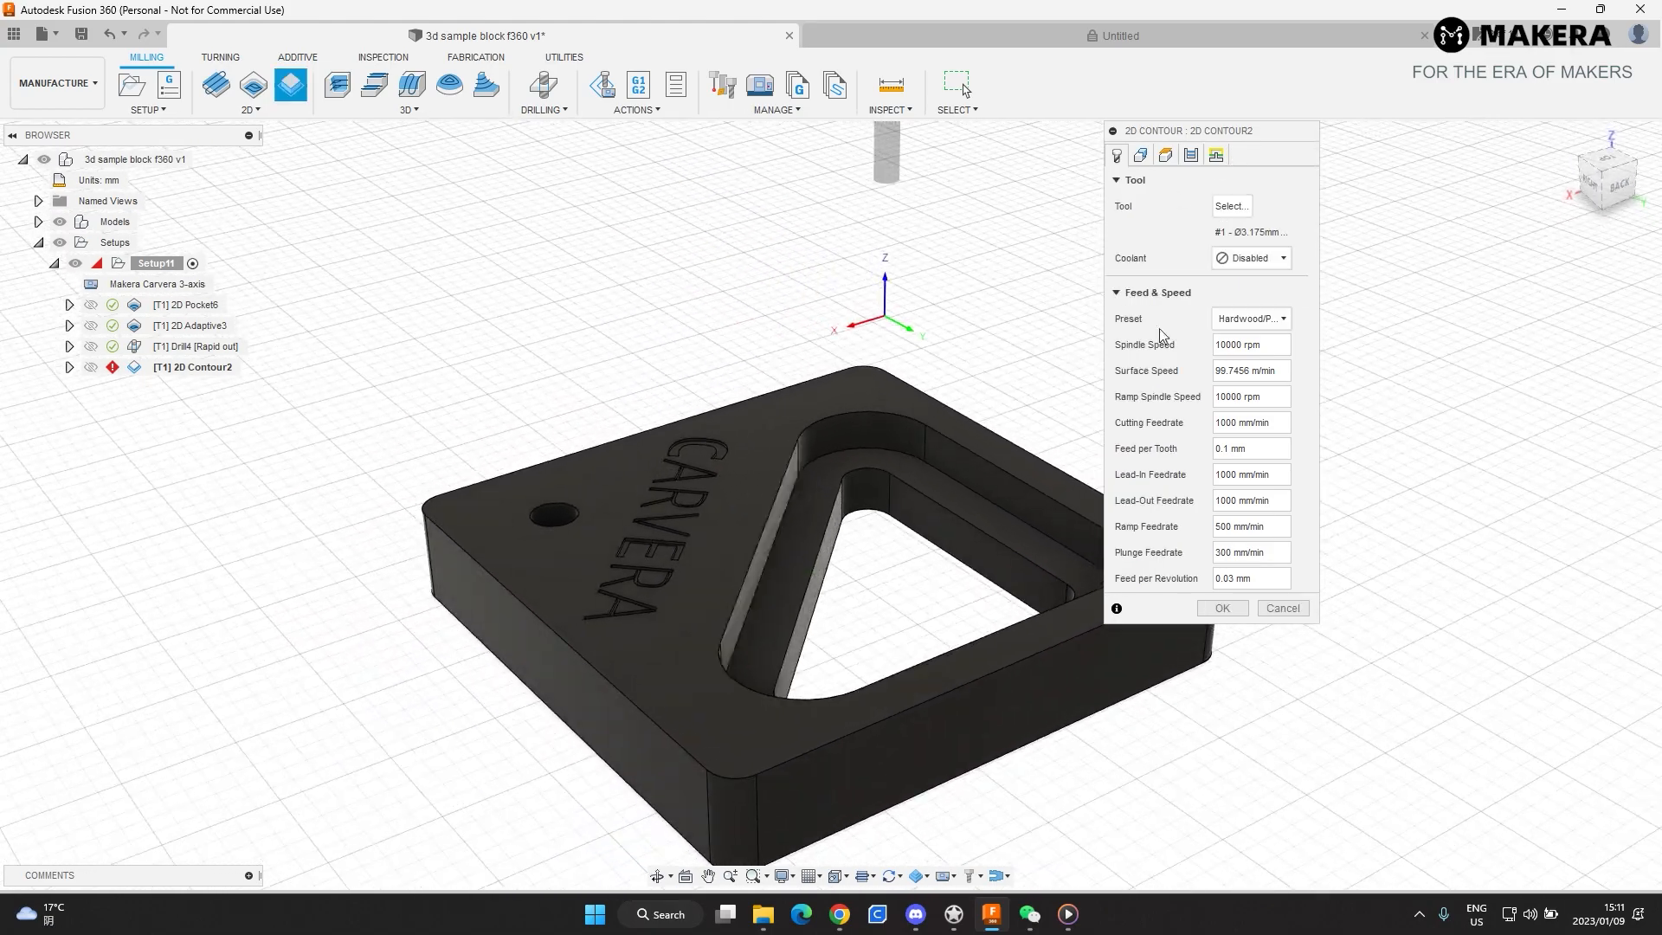
pyautogui.click(1267, 325)
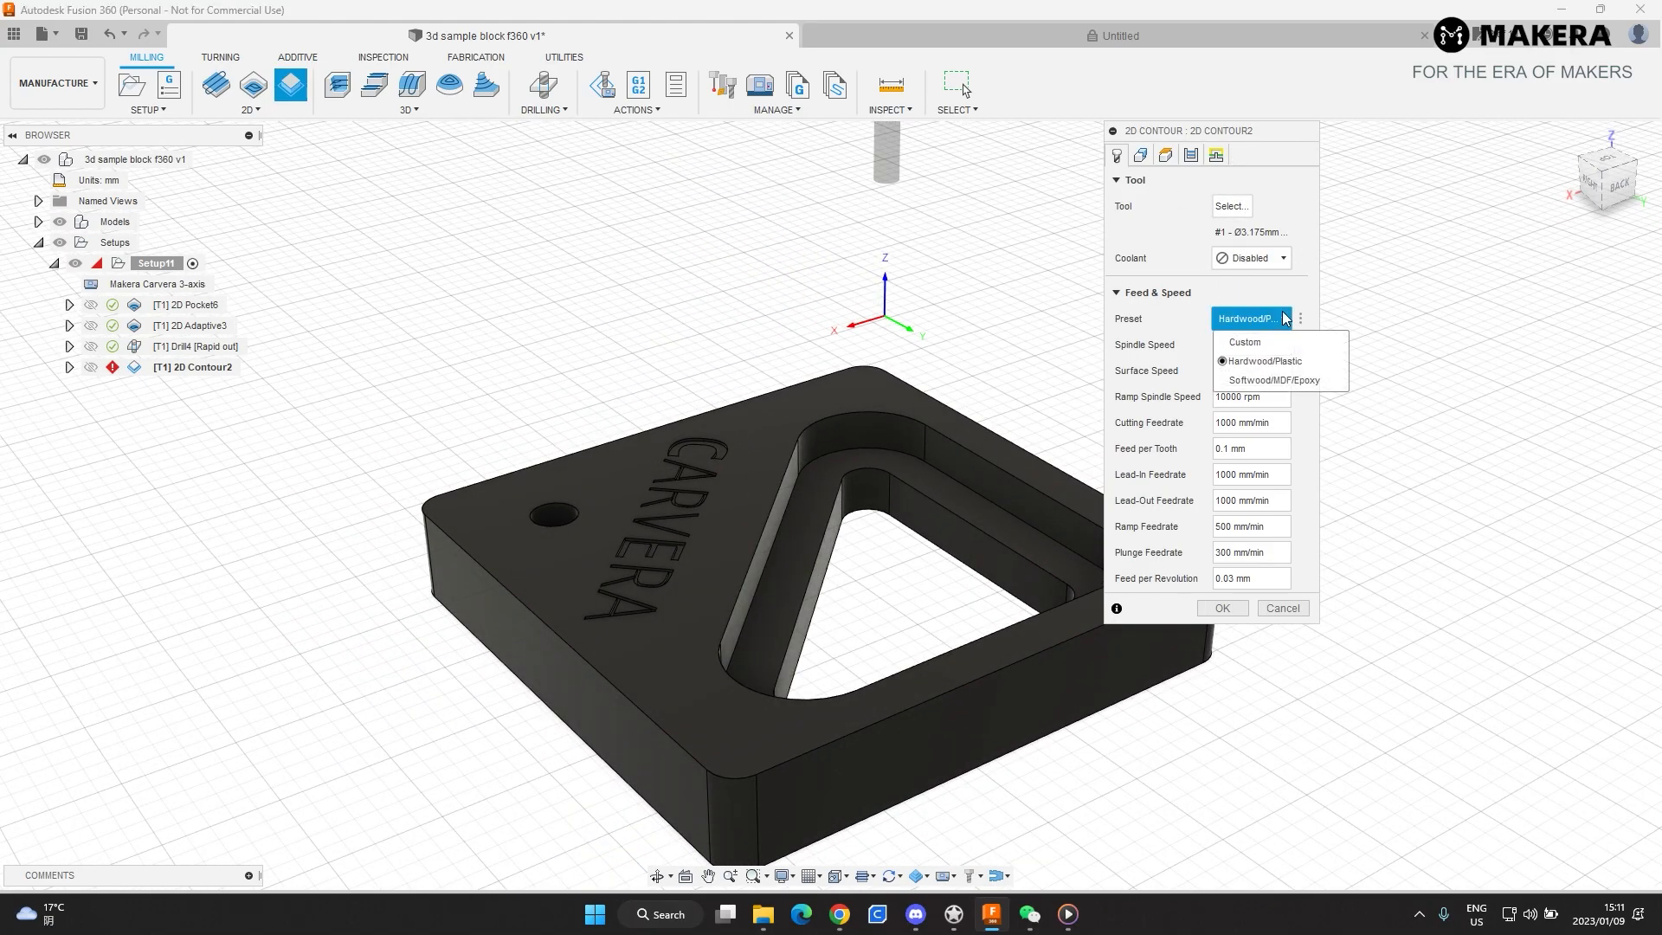
pyautogui.click(1279, 380)
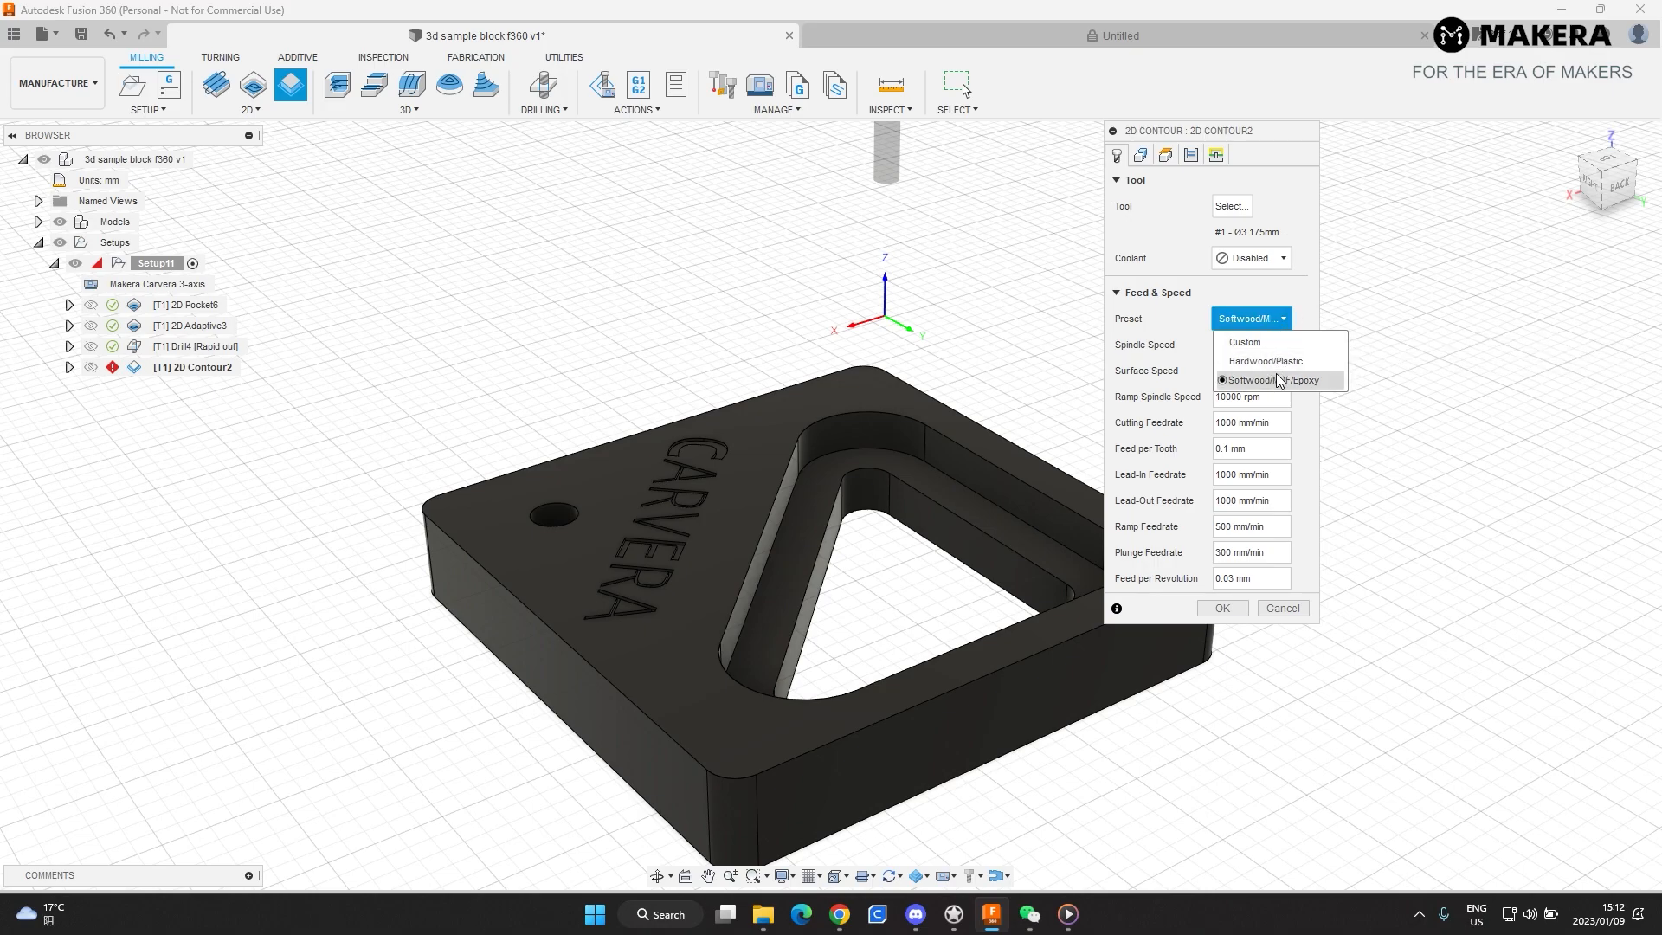
# - Select the block's bottom outer edge as the contour and enable rectangular tabs with the Segment positioning method
pyautogui.click(1140, 158)
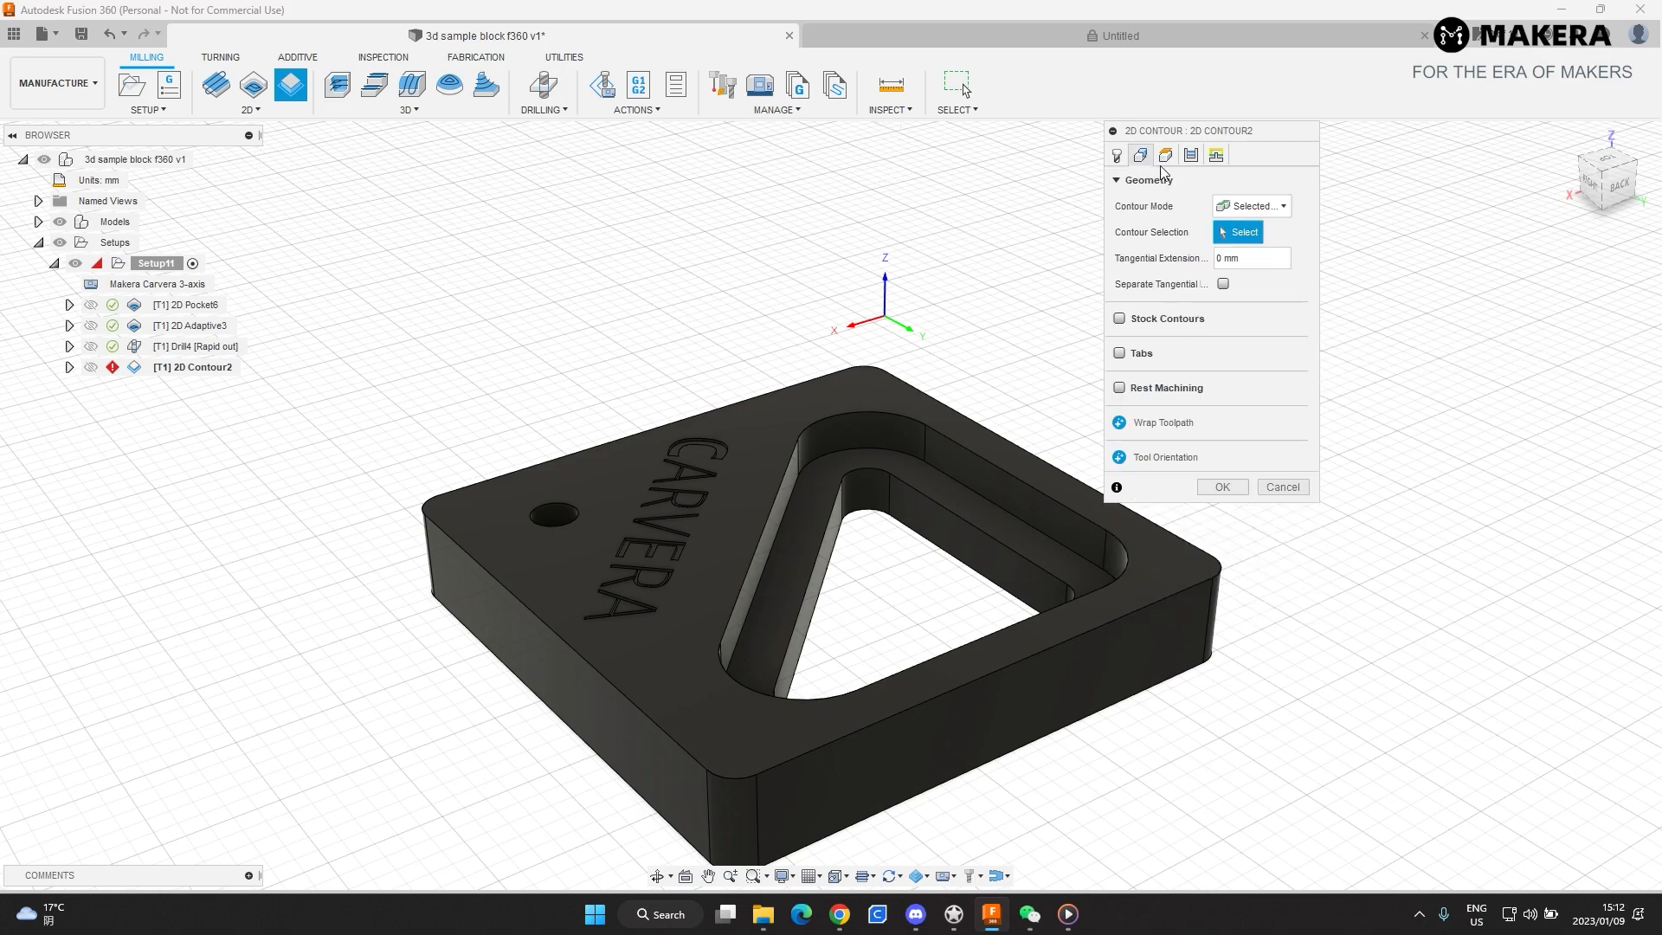
pyautogui.click(1151, 697)
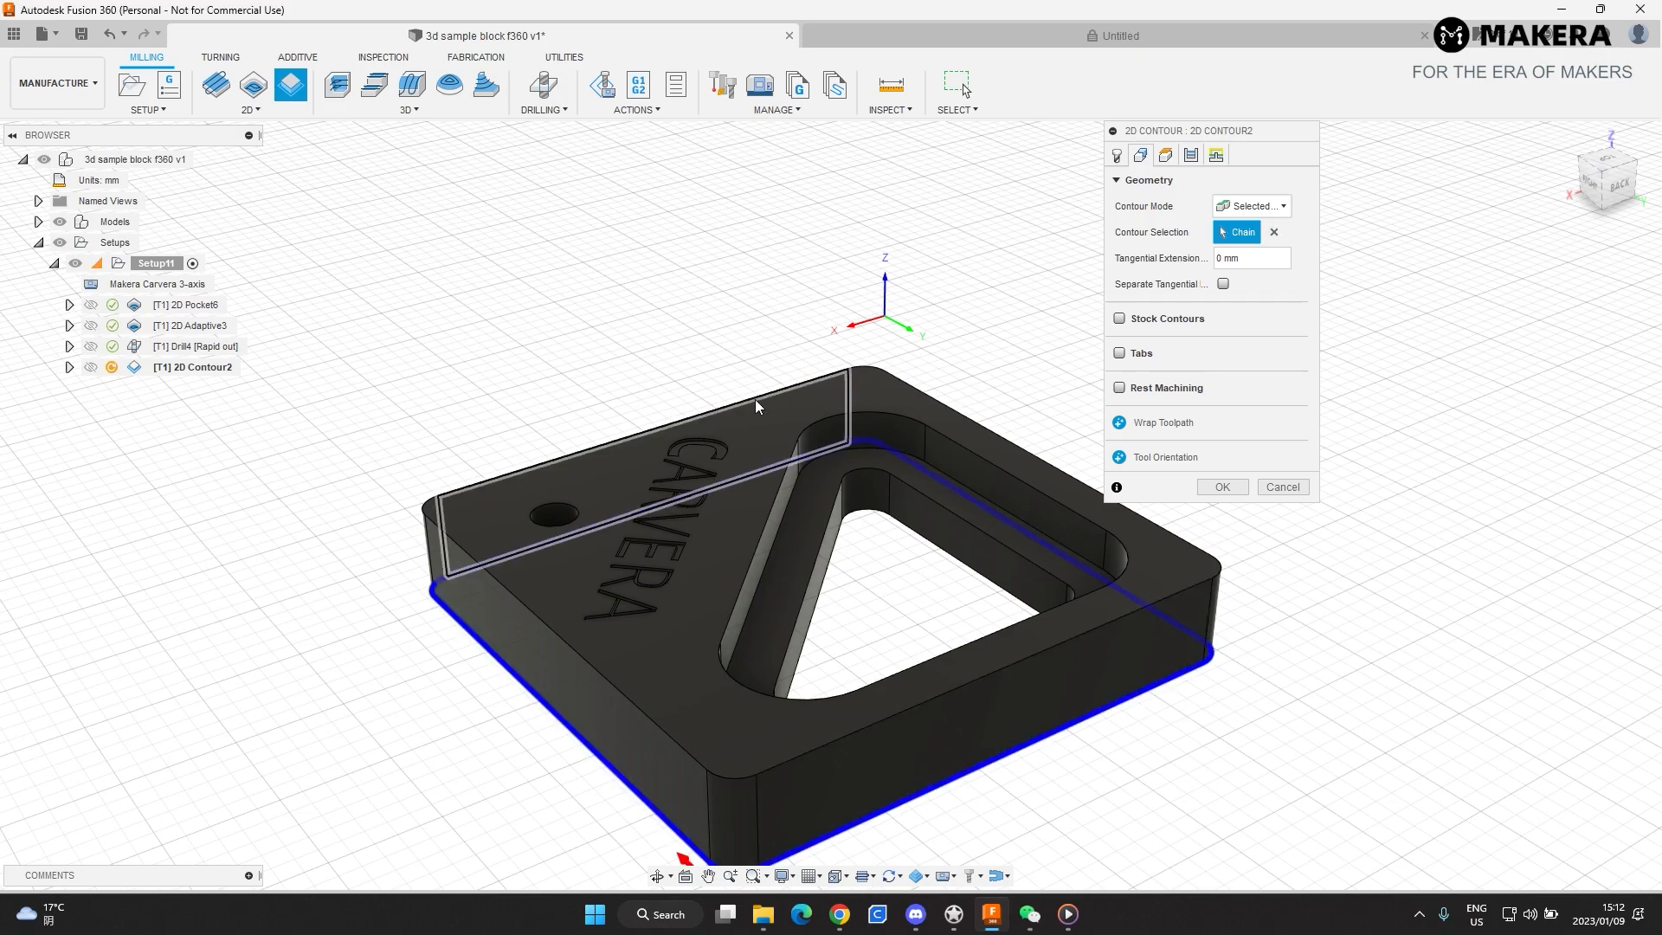
pyautogui.click(1120, 354)
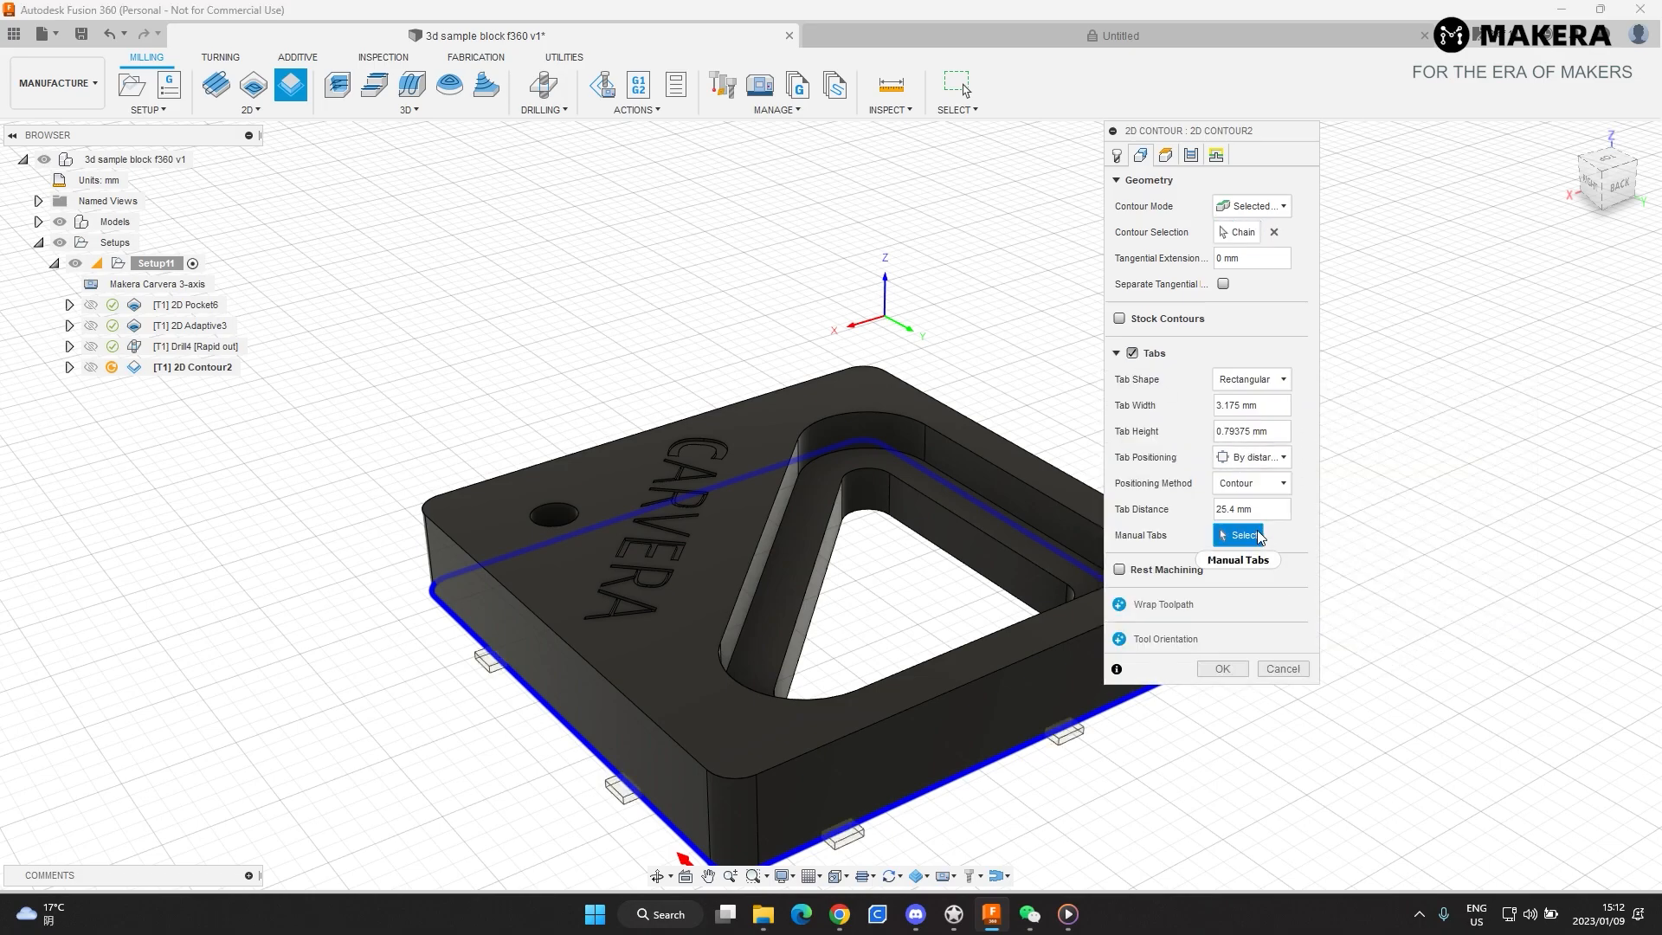
pyautogui.scroll(-3, 829, 376)
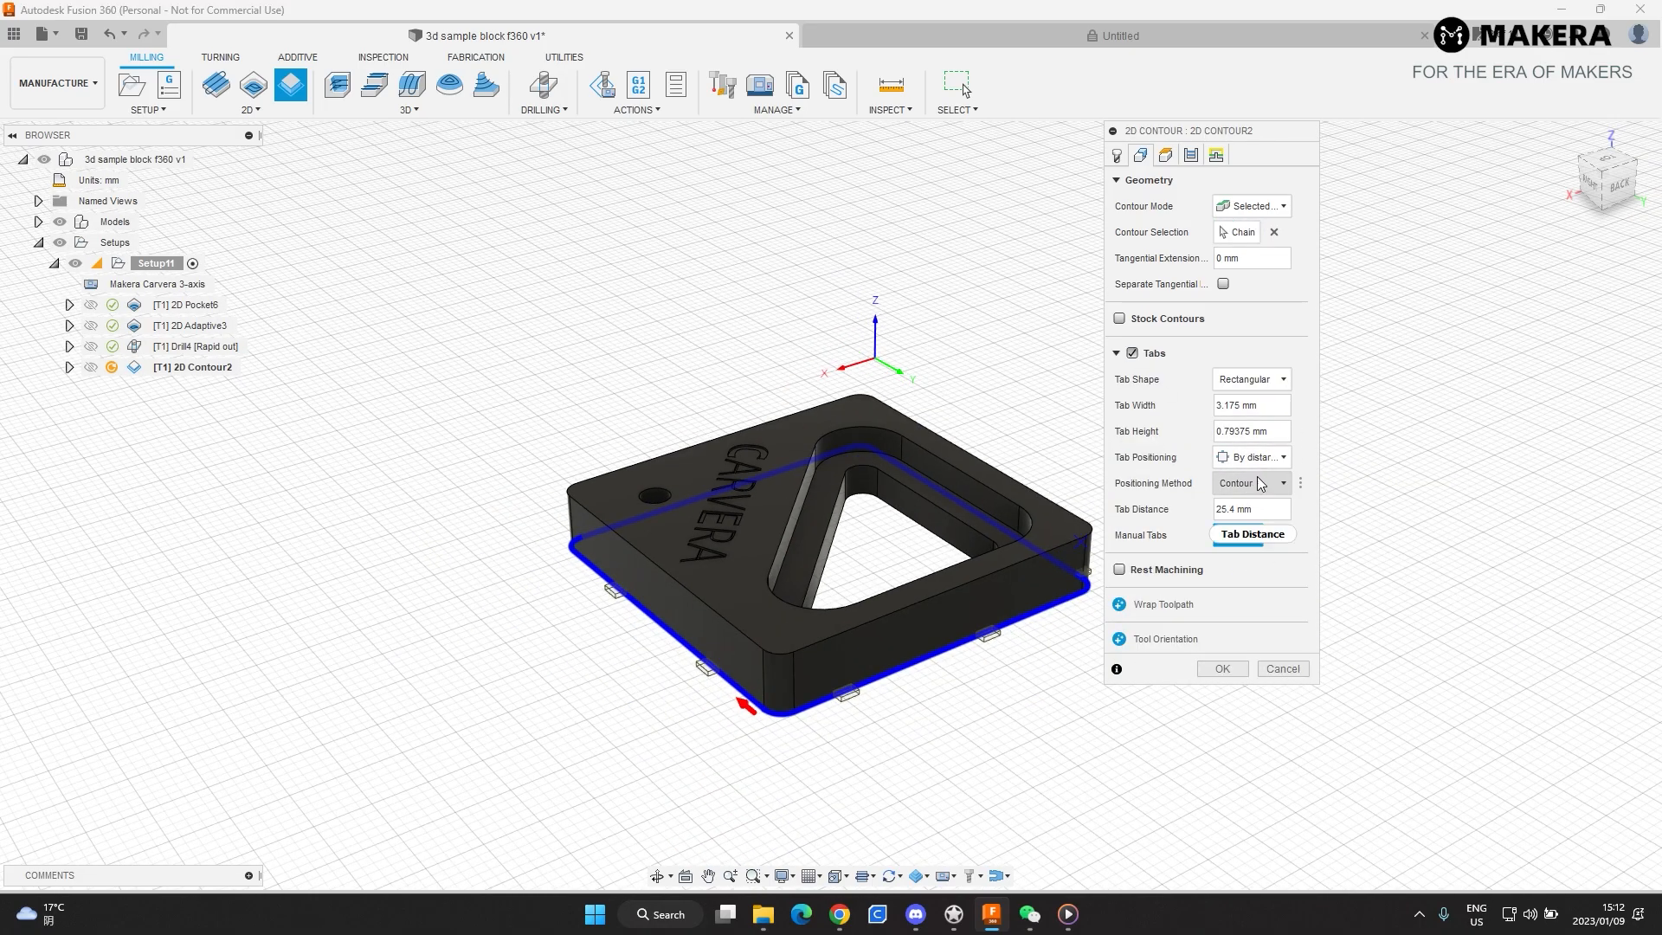
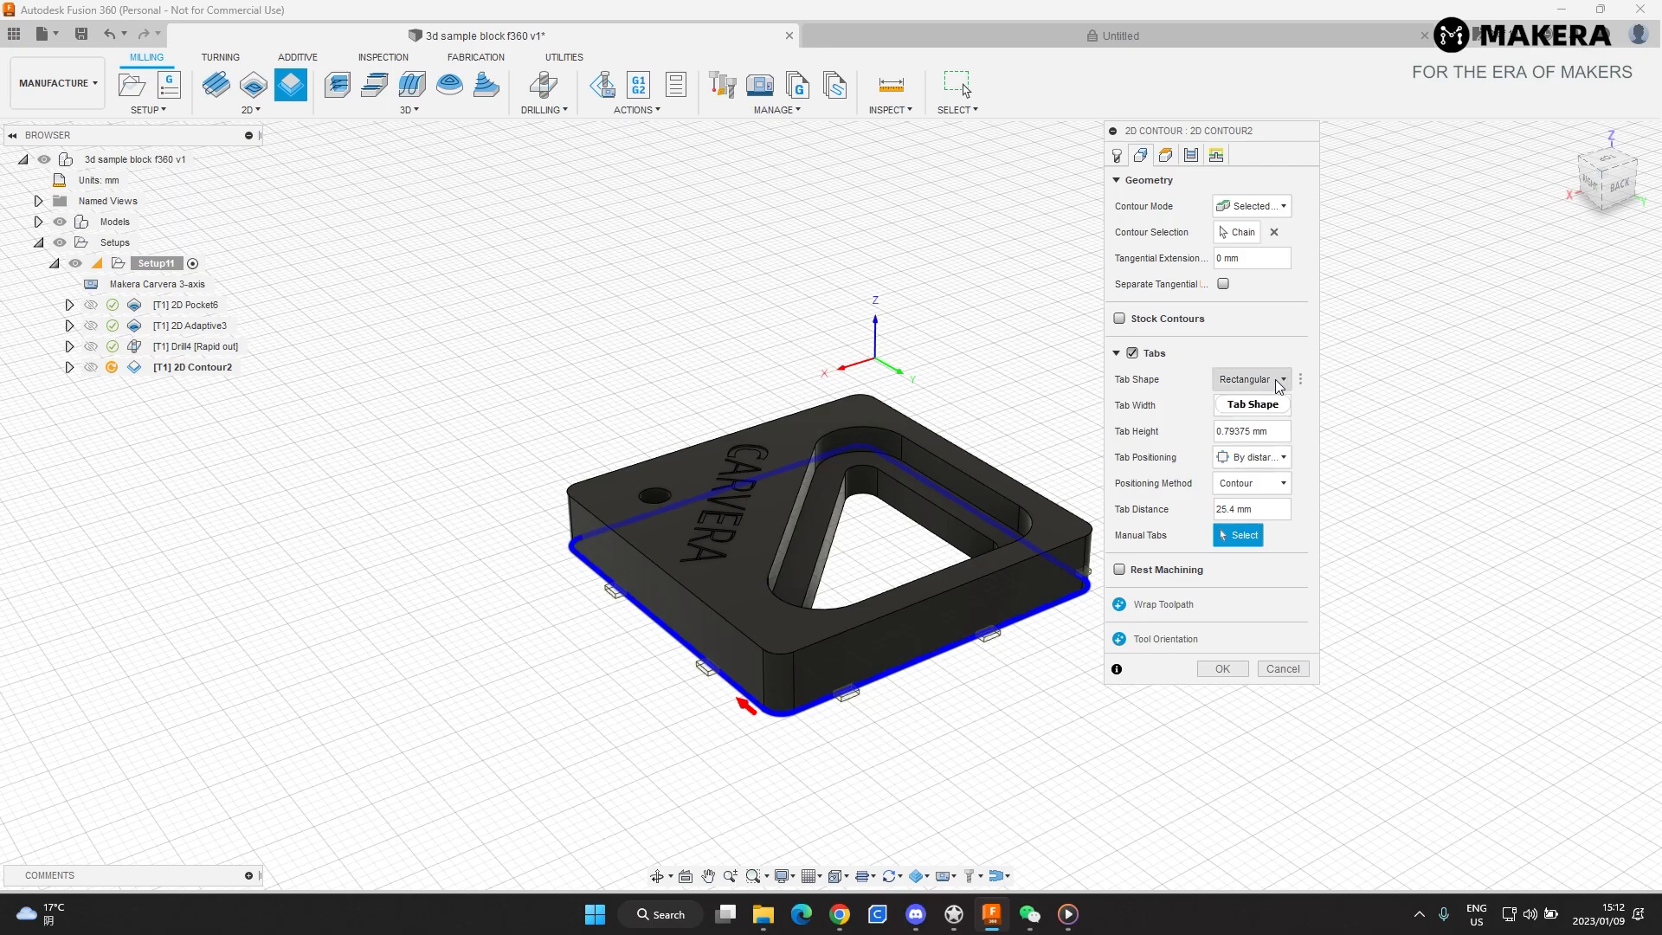
pyautogui.keyDown('shift'); pyautogui.moveTo(872, 549); pyautogui.dragTo(971, 630, button='middle'); pyautogui.keyUp('shift')
pyautogui.click(1255, 483)
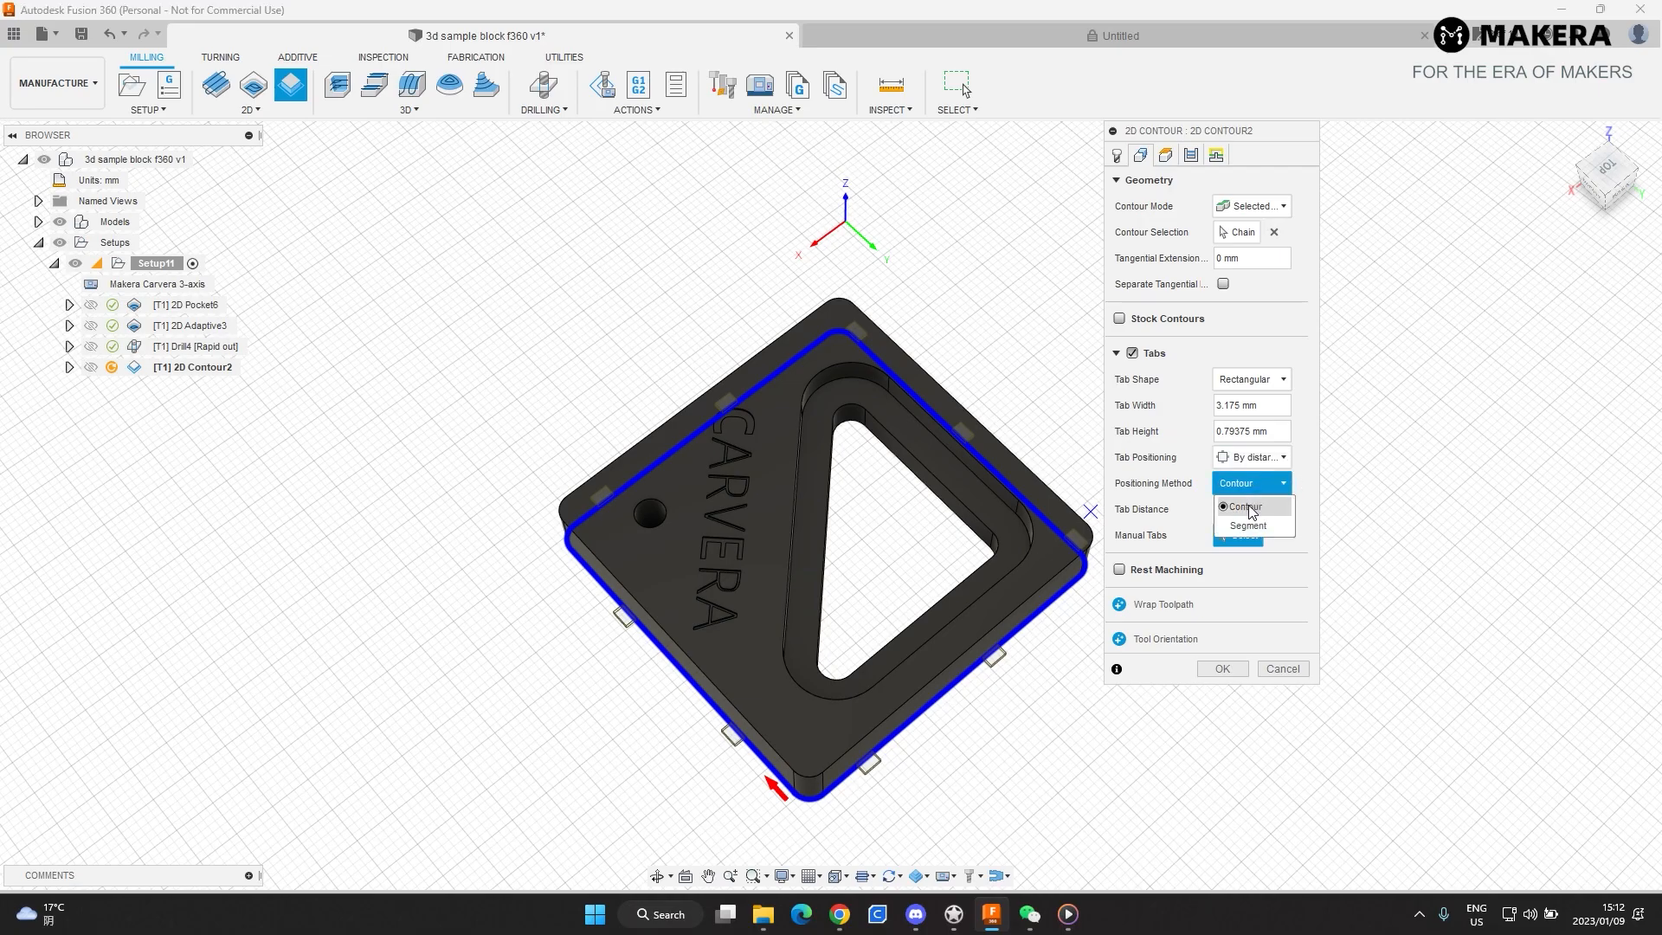
pyautogui.click(1259, 526)
pyautogui.keyDown('shift'); pyautogui.moveTo(844, 502); pyautogui.dragTo(905, 470, button='middle'); pyautogui.keyUp('shift')
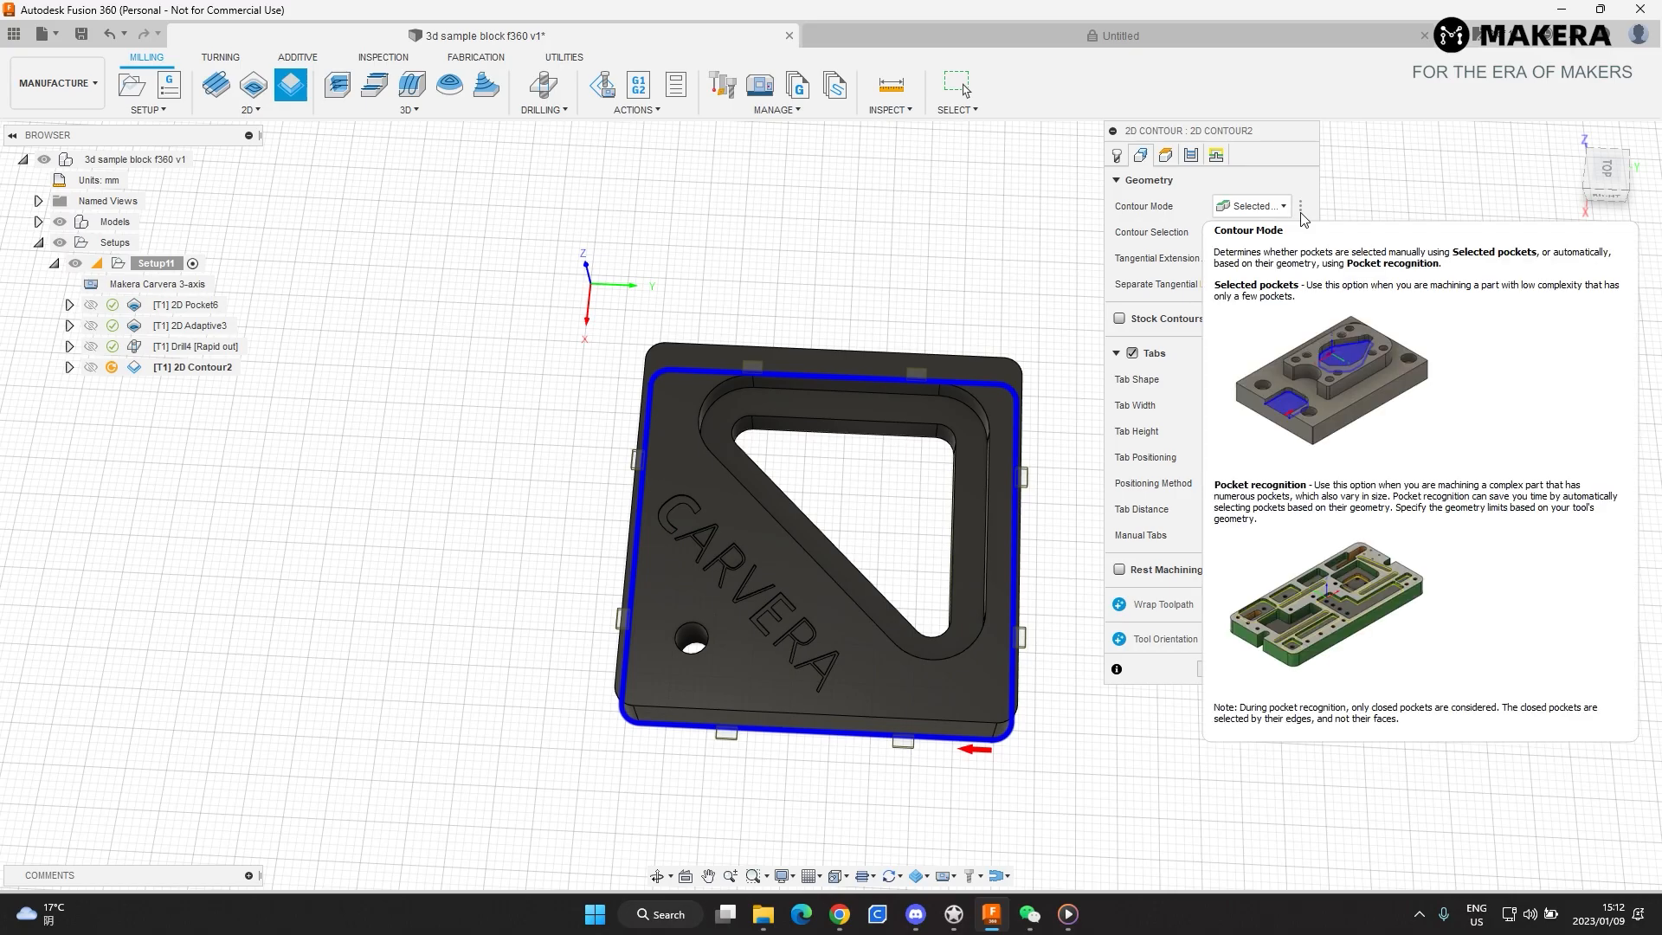
# - Check the 2D Contour's heights from the side and enable Multiple Depths for its passes
pyautogui.click(1166, 161)
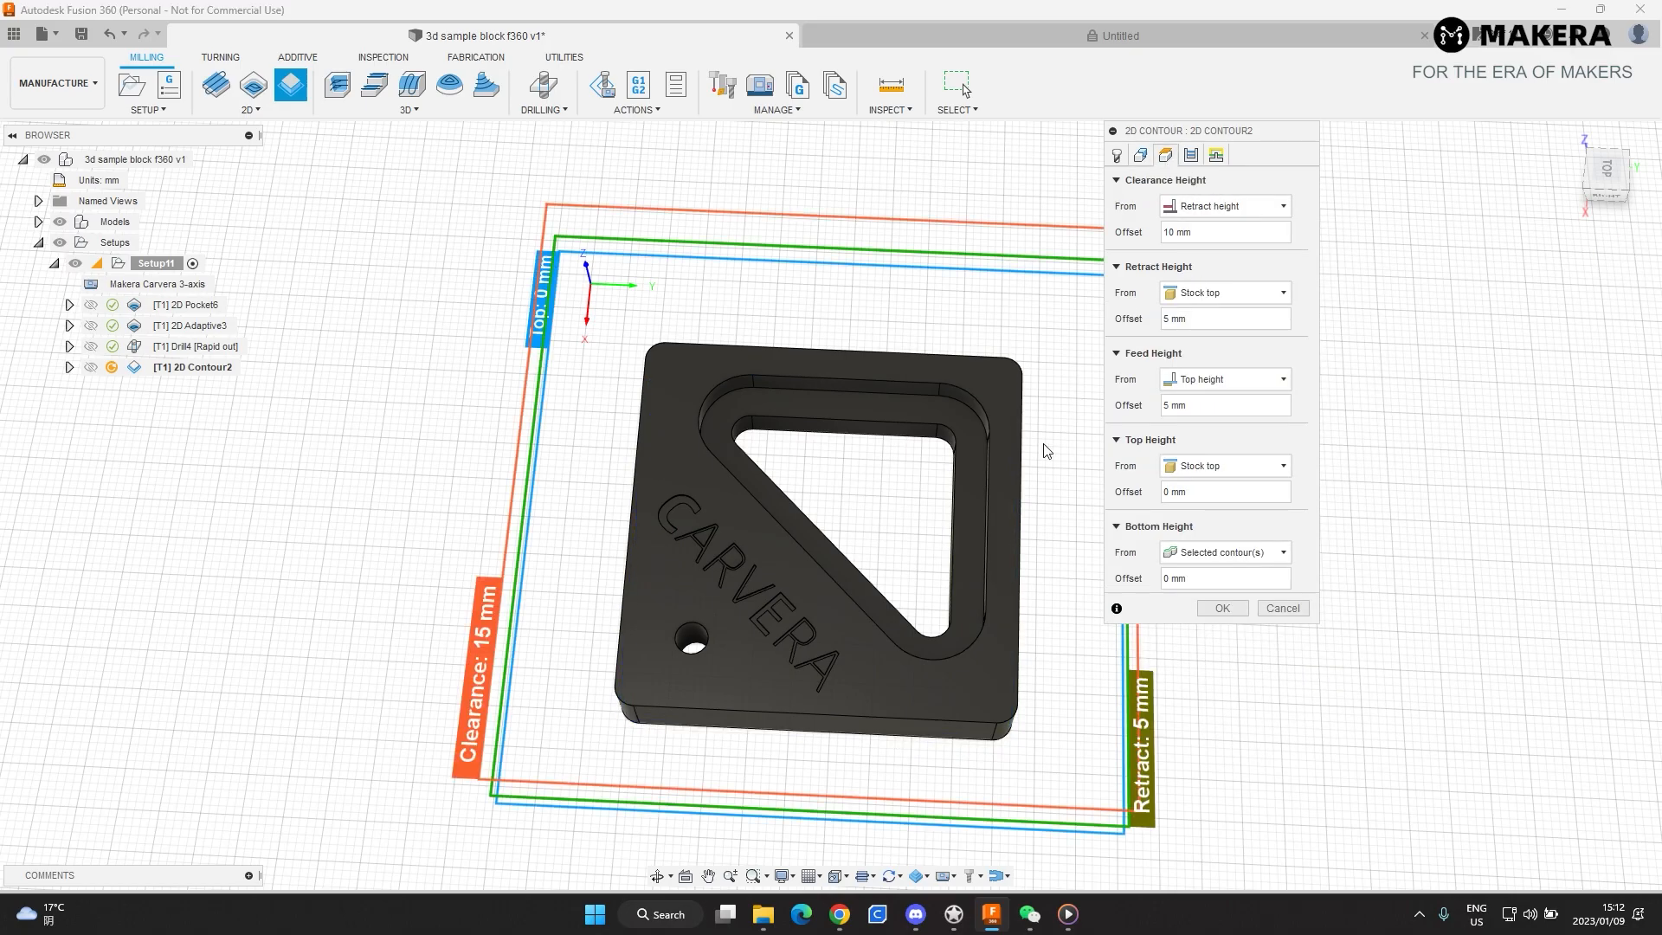
pyautogui.keyDown('shift'); pyautogui.moveTo(930, 528); pyautogui.dragTo(875, 444, button='middle'); pyautogui.keyUp('shift')
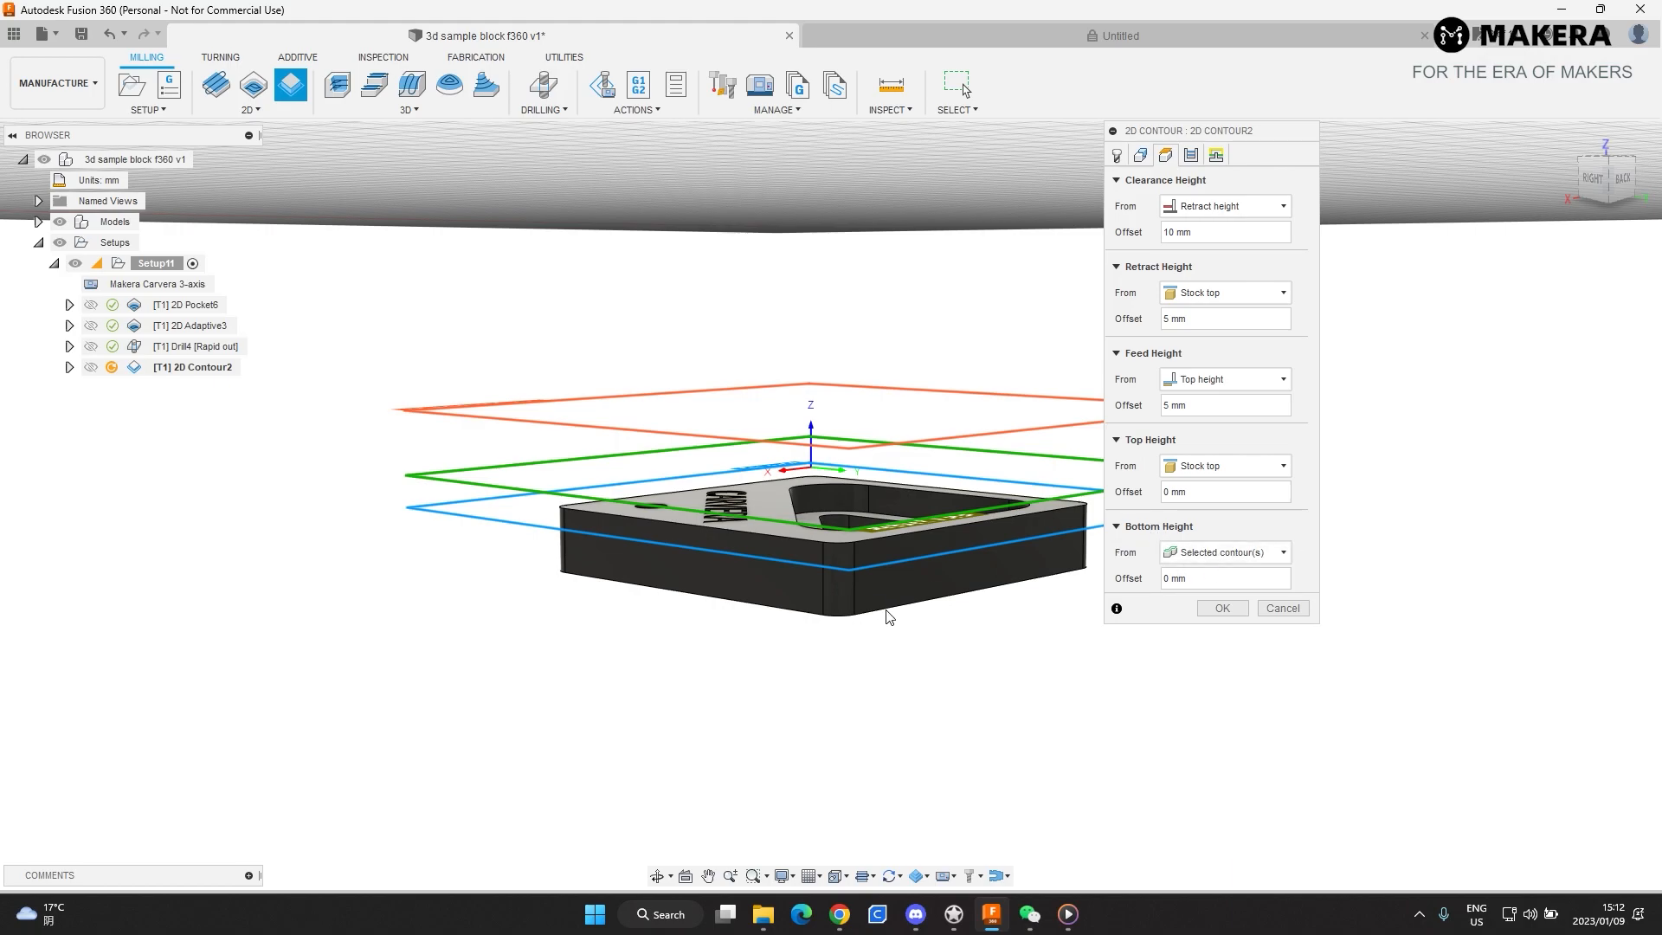
pyautogui.click(1190, 155)
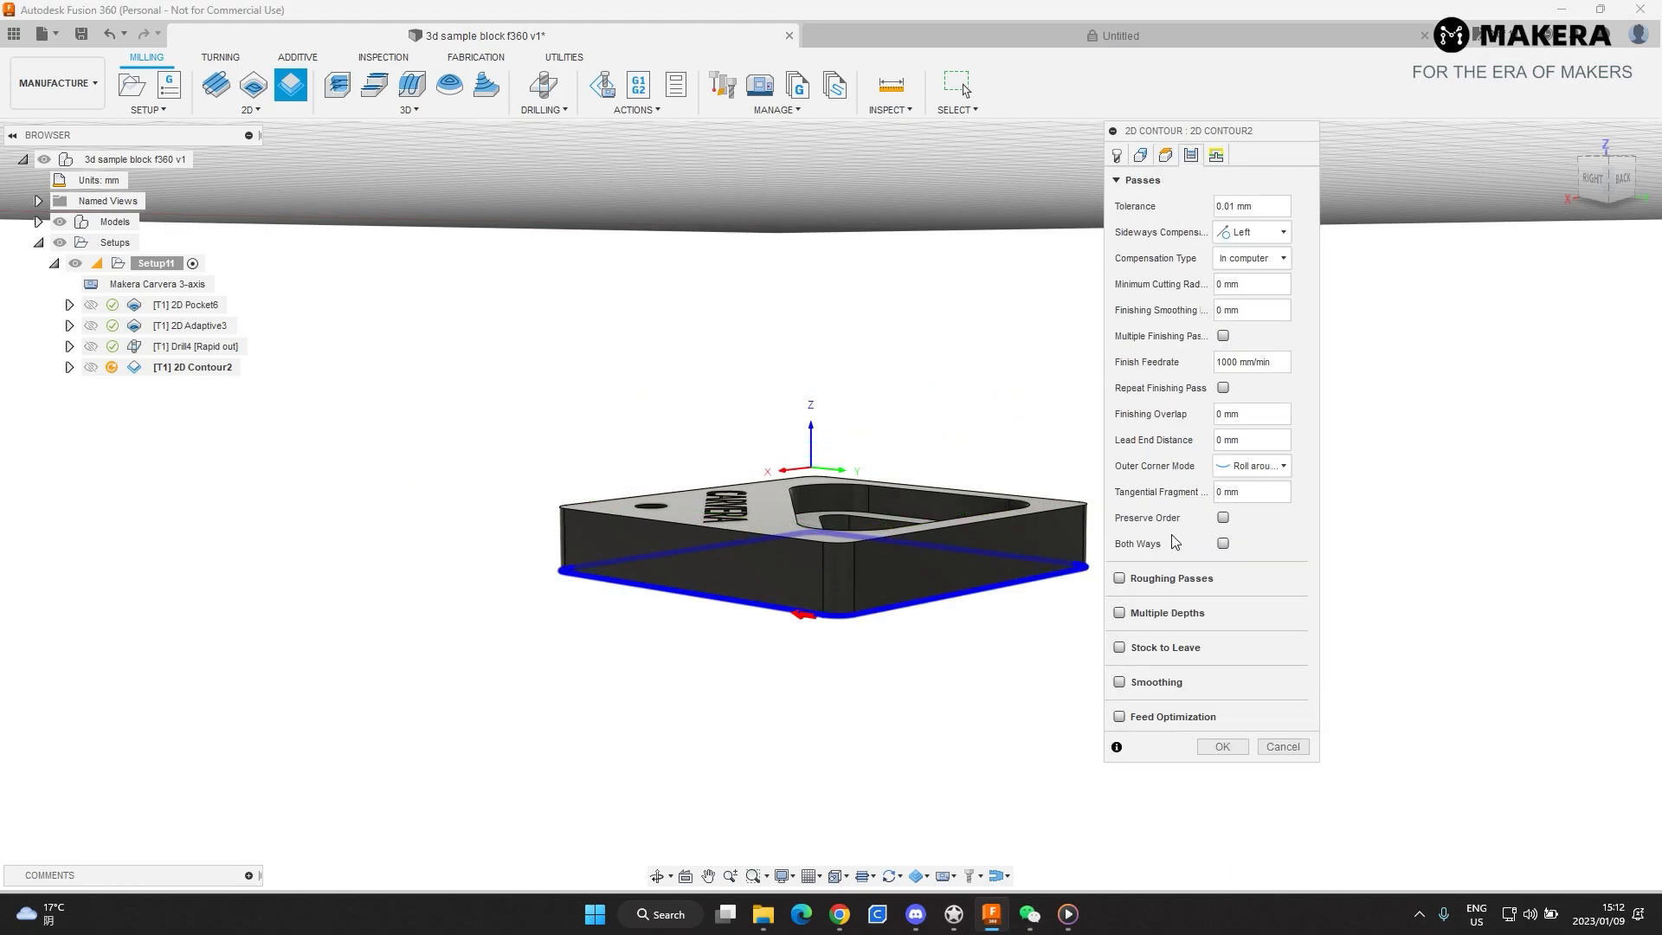
pyautogui.click(1120, 613)
pyautogui.scroll(-1, 1266, 582)
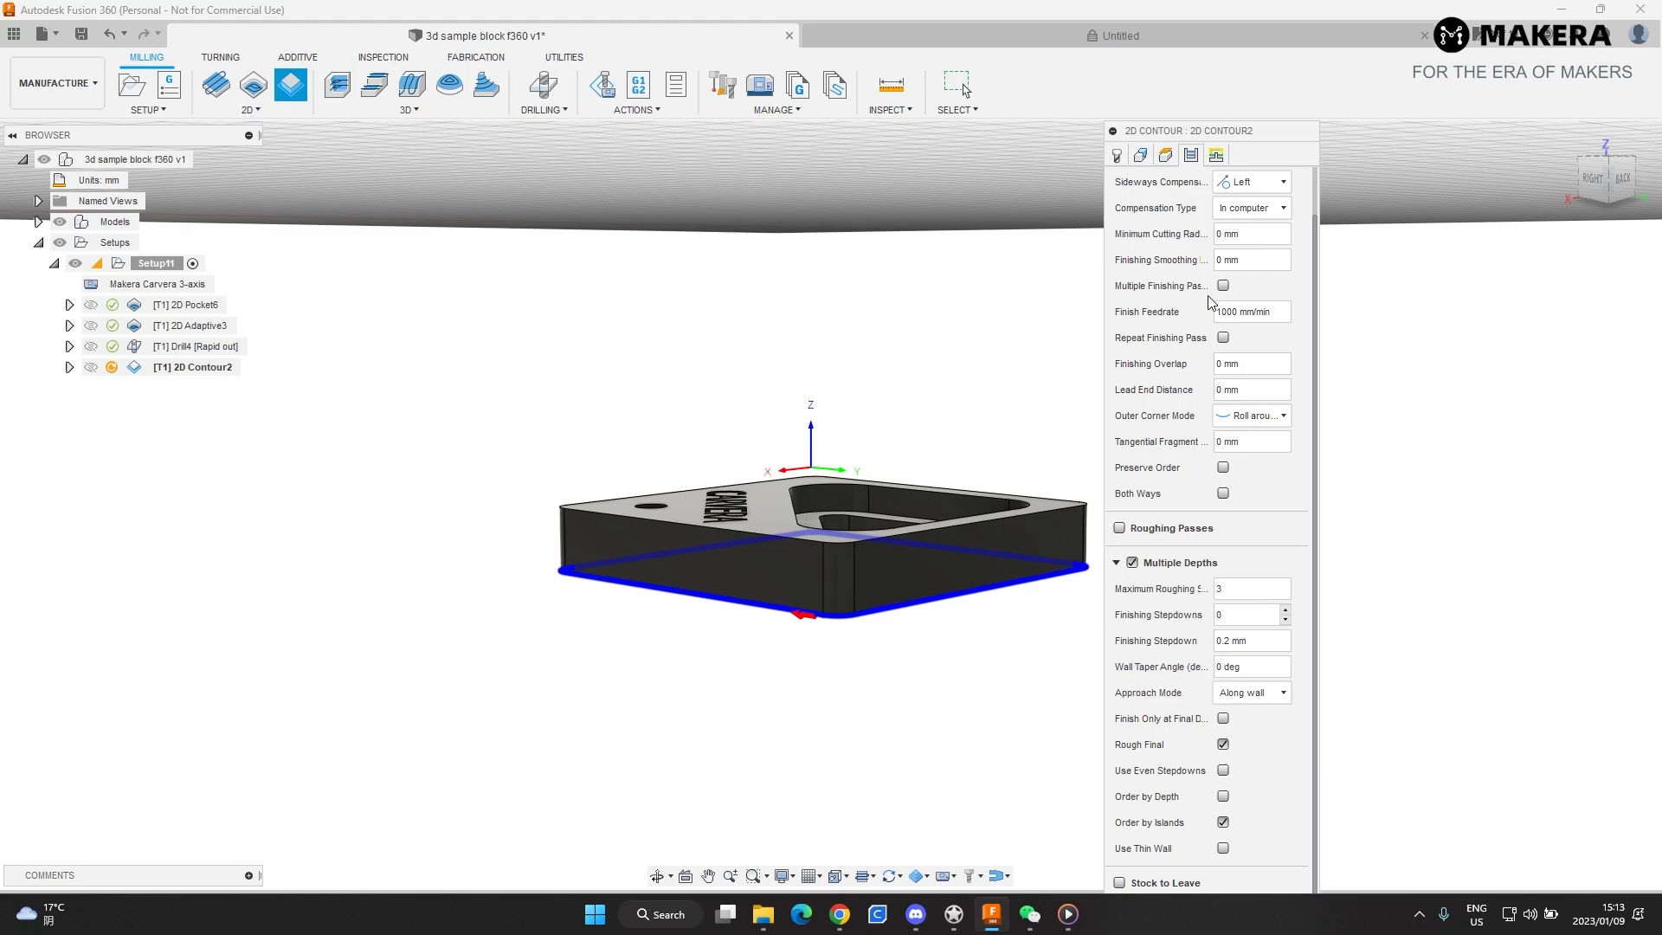
pyautogui.moveTo(1265, 147); pyautogui.dragTo(1190, 67)
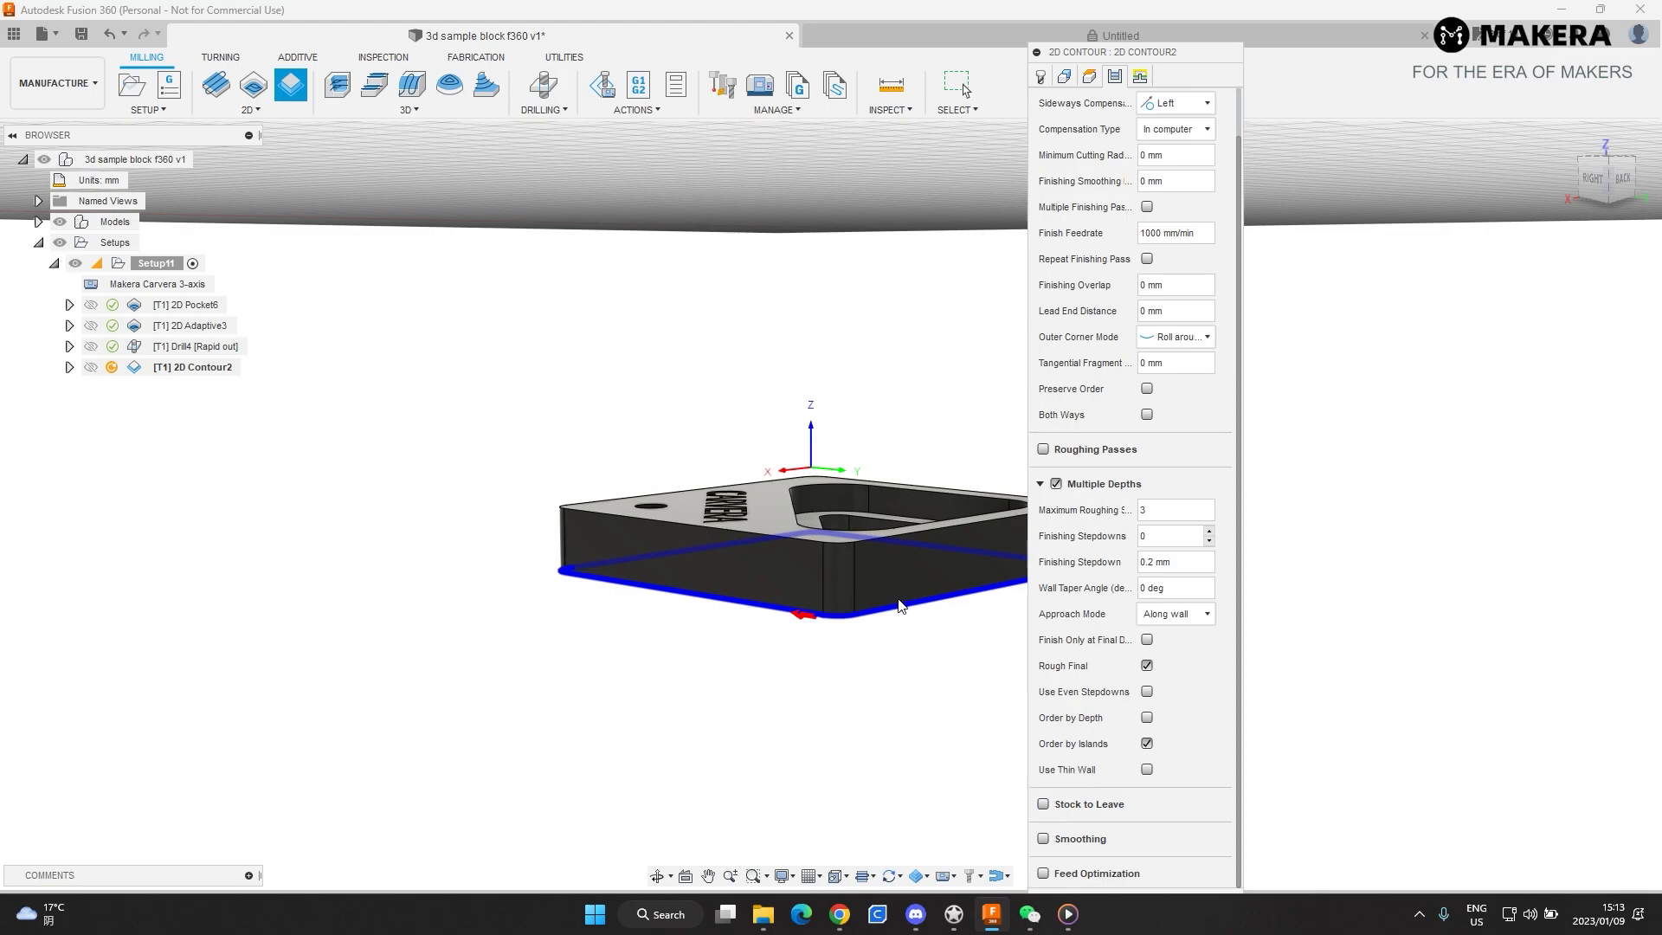
# - Review the 2D Contour's passes and linking settings and accept the operation to generate its toolpath
pyautogui.scroll(1, 1112, 453)
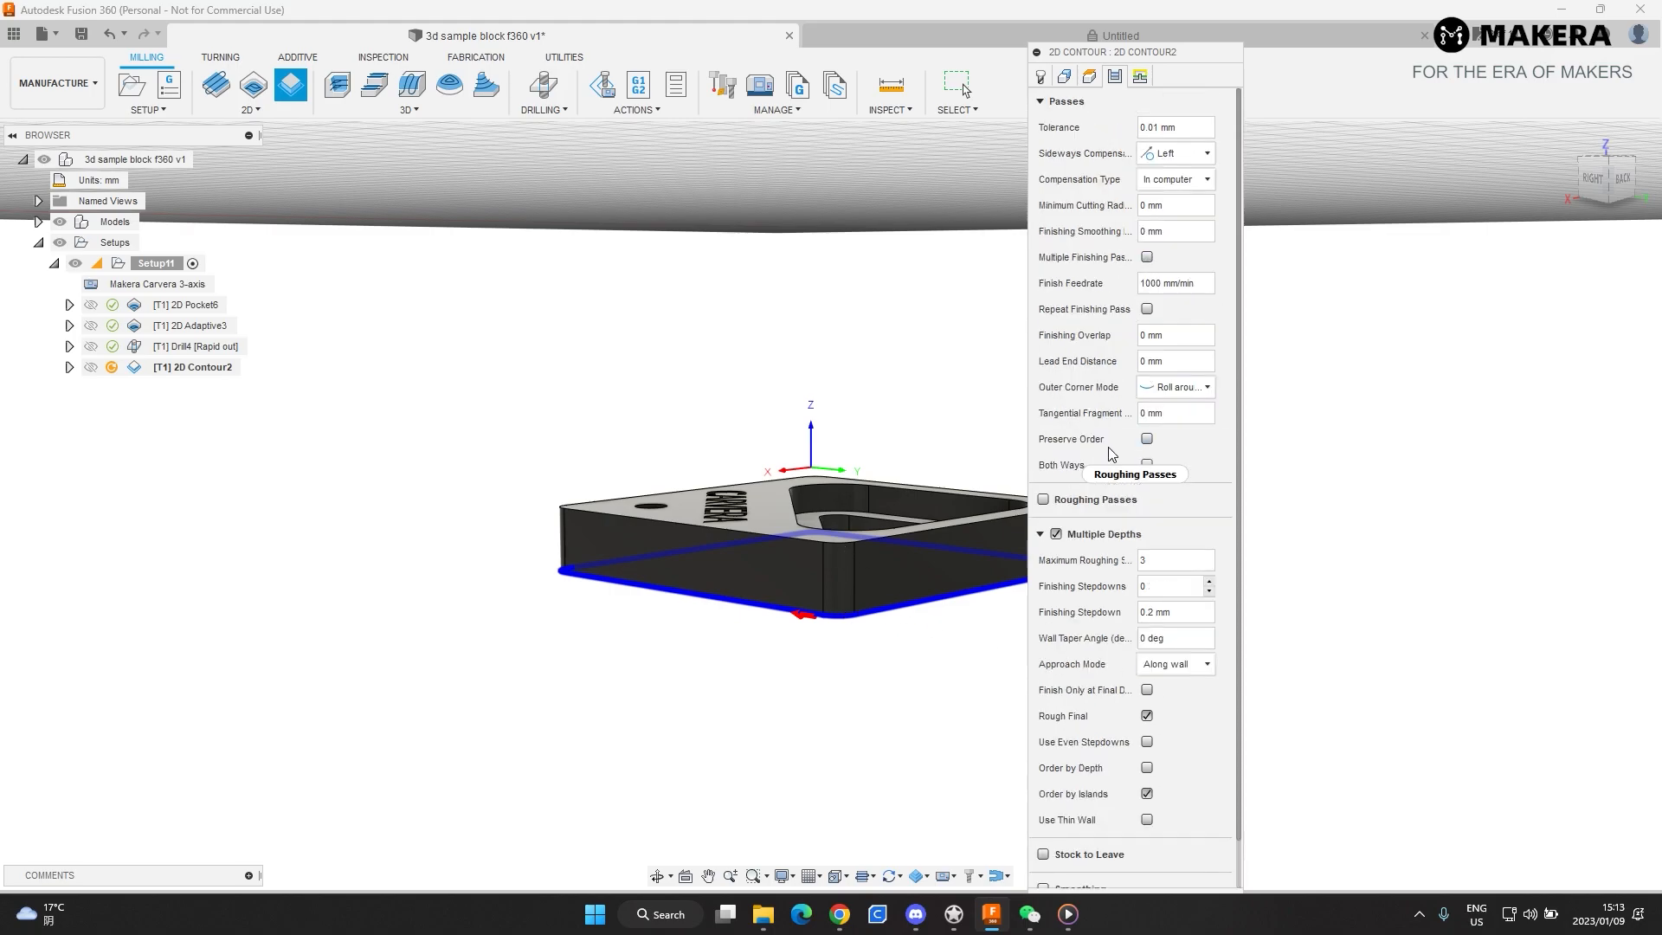
pyautogui.click(1141, 78)
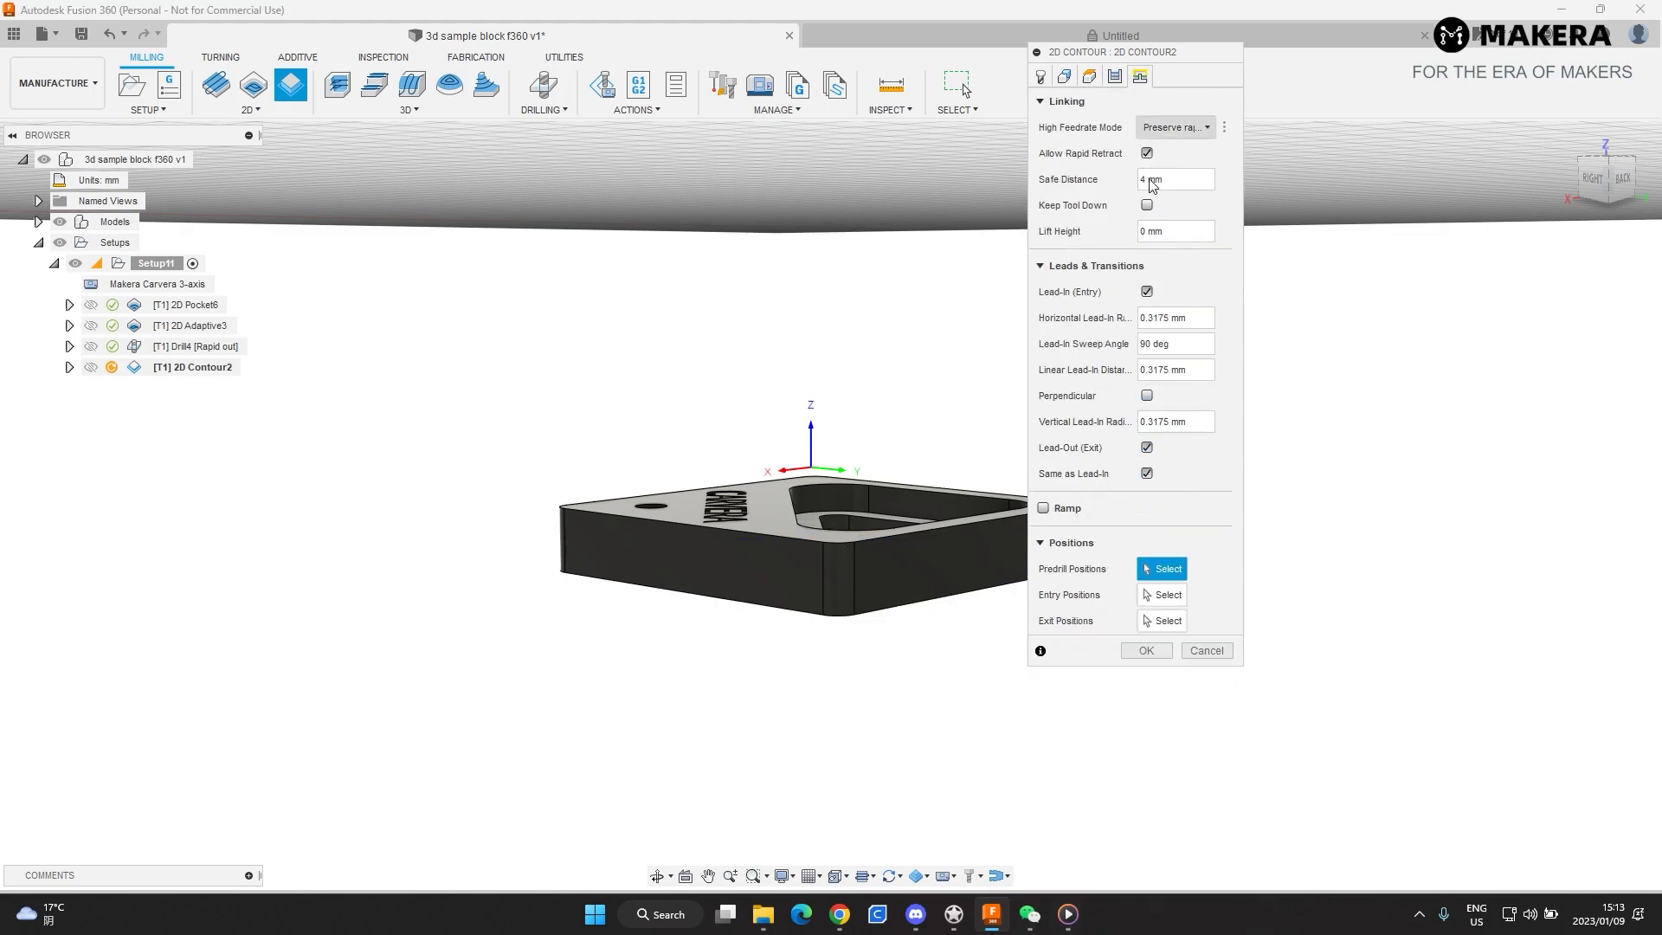
pyautogui.click(1148, 652)
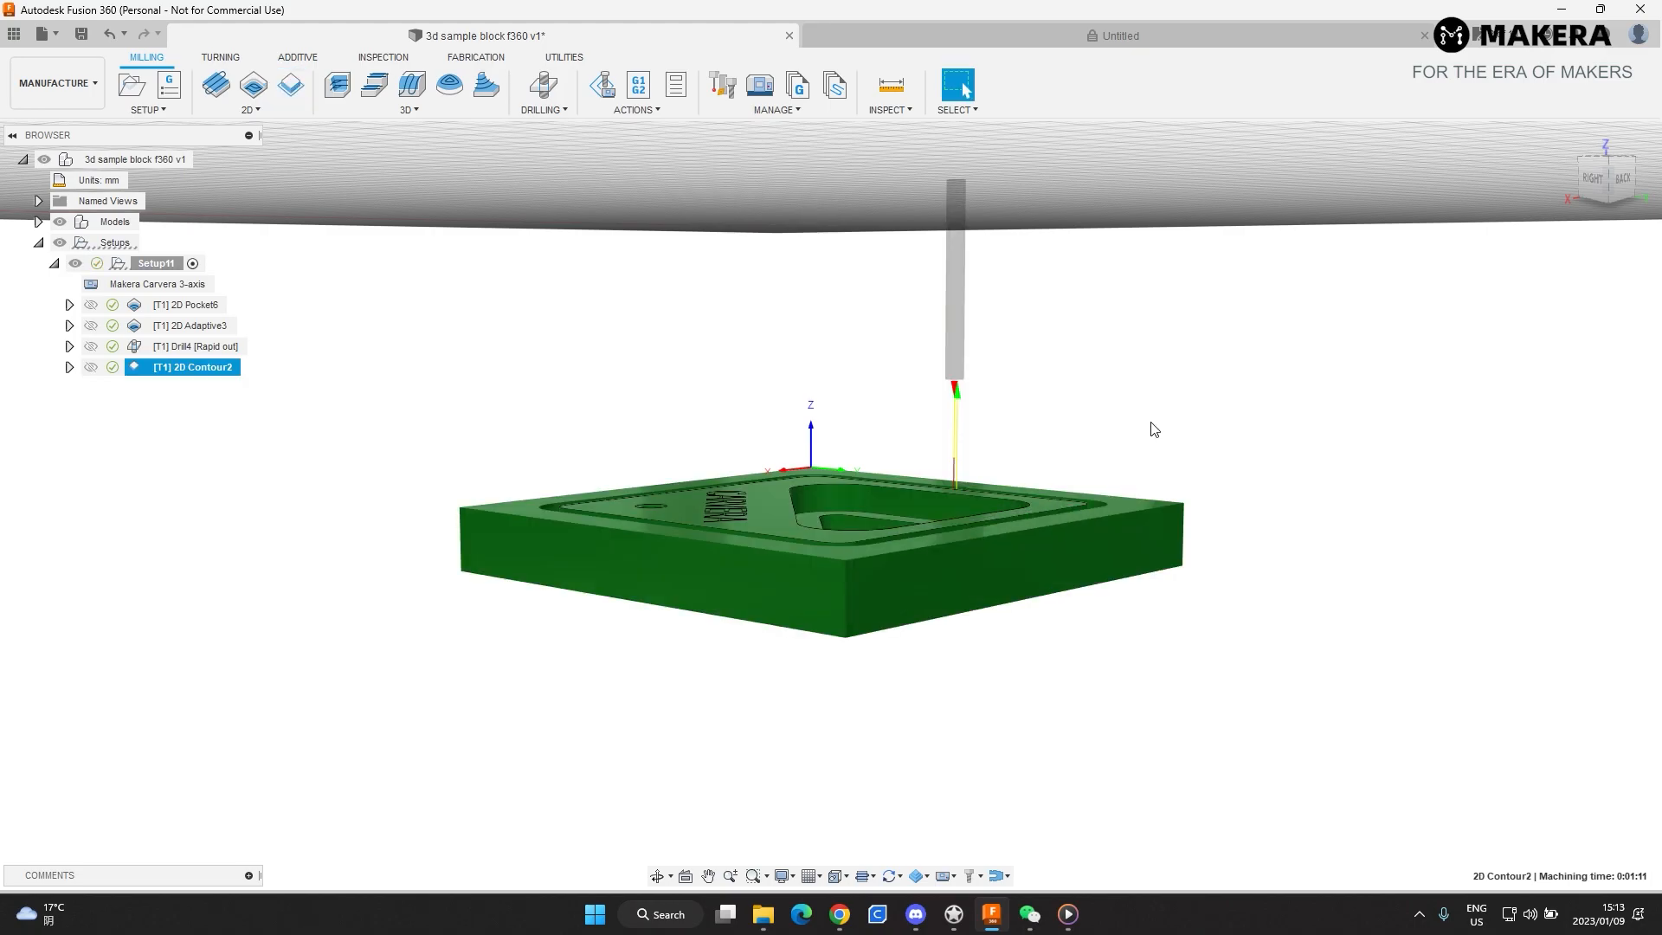
# - Examine the generated outer contour cut and the tabs along the block's sides
pyautogui.keyDown('shift'); pyautogui.moveTo(1154, 430); pyautogui.dragTo(1036, 567, button='middle'); pyautogui.keyUp('shift')
pyautogui.scroll(-3, 1063, 493)
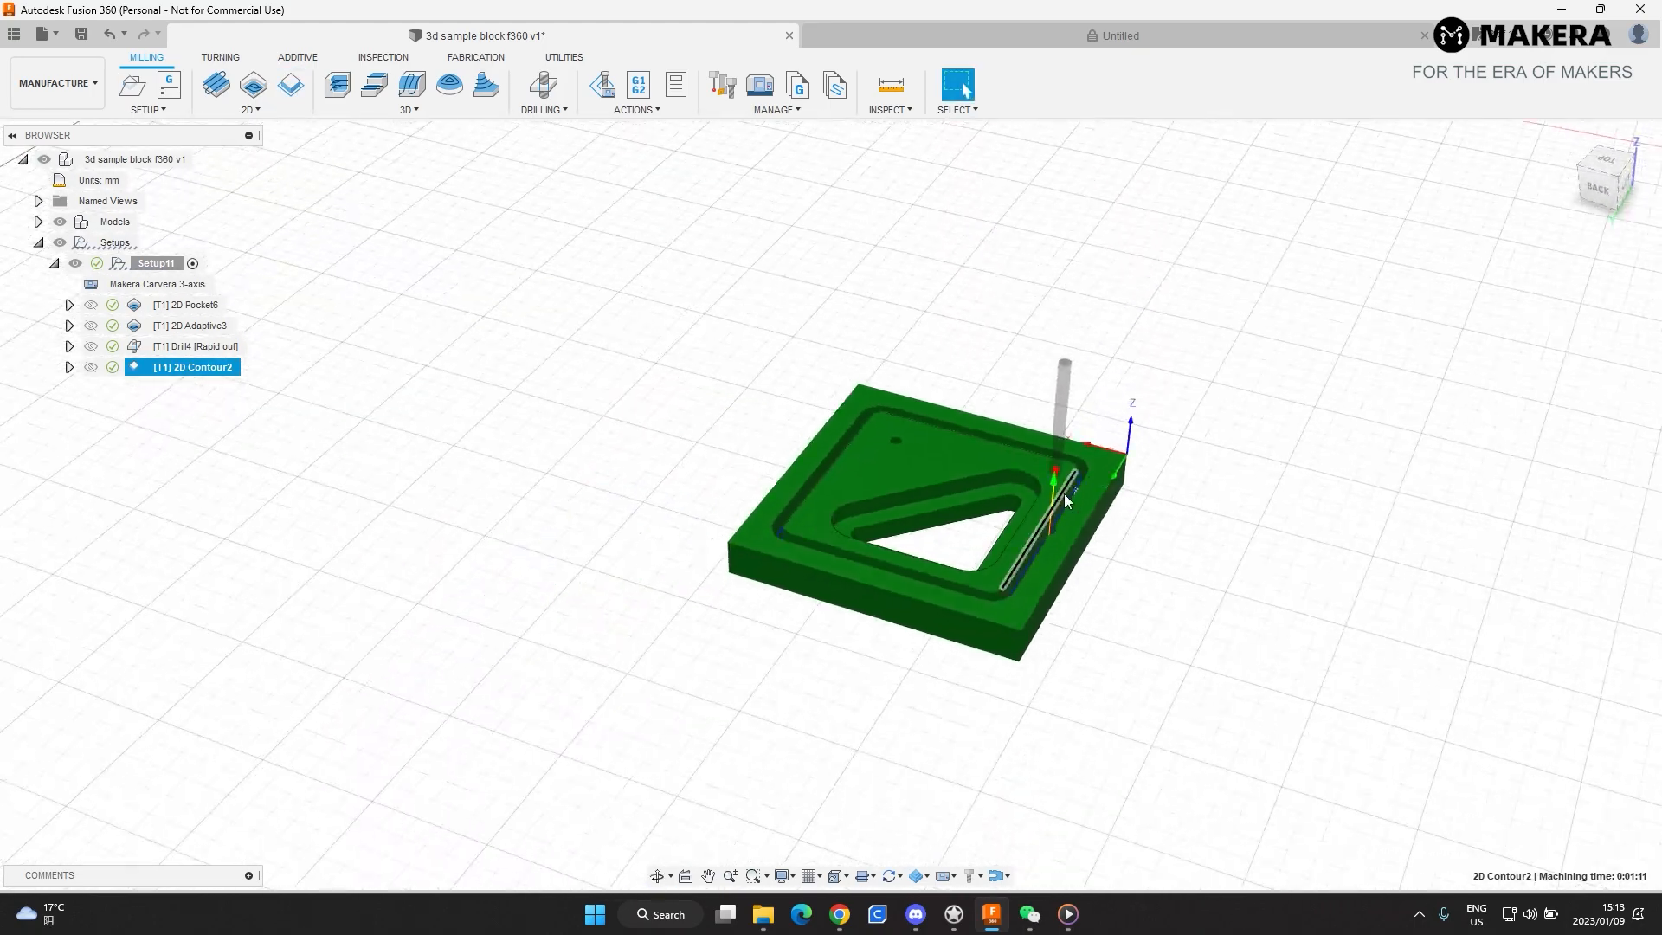
pyautogui.scroll(10, 1066, 492)
pyautogui.keyDown('shift'); pyautogui.moveTo(1267, 405); pyautogui.dragTo(1131, 454, button='middle'); pyautogui.keyUp('shift')
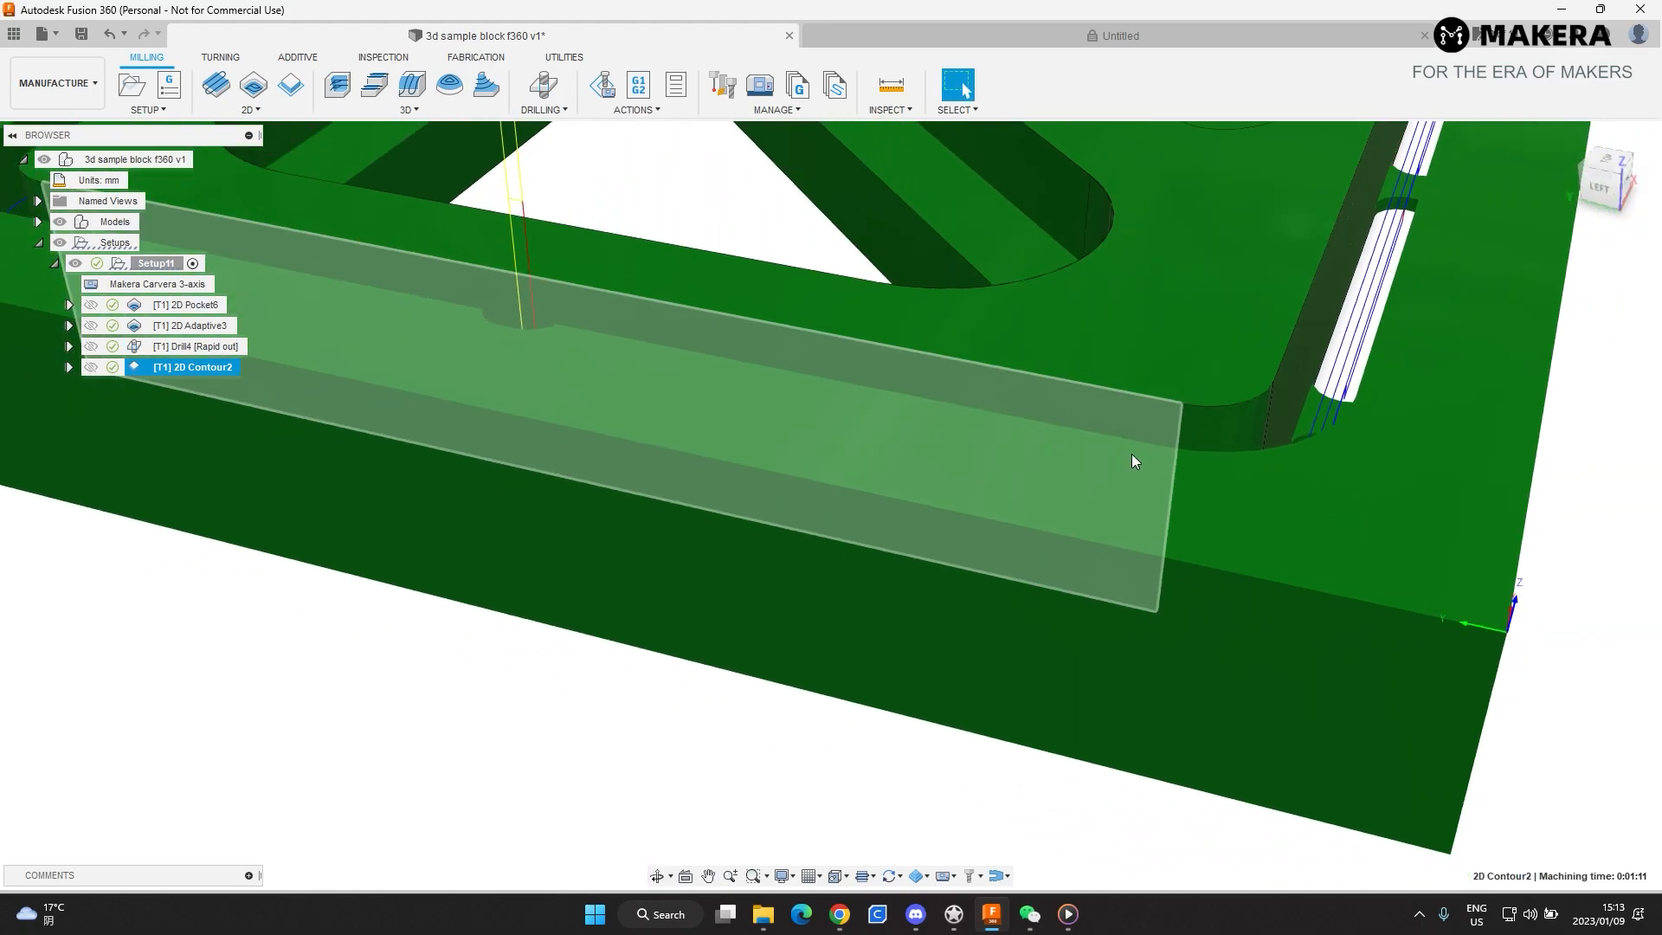
pyautogui.scroll(-6, 1174, 545)
pyautogui.scroll(6, 1317, 291)
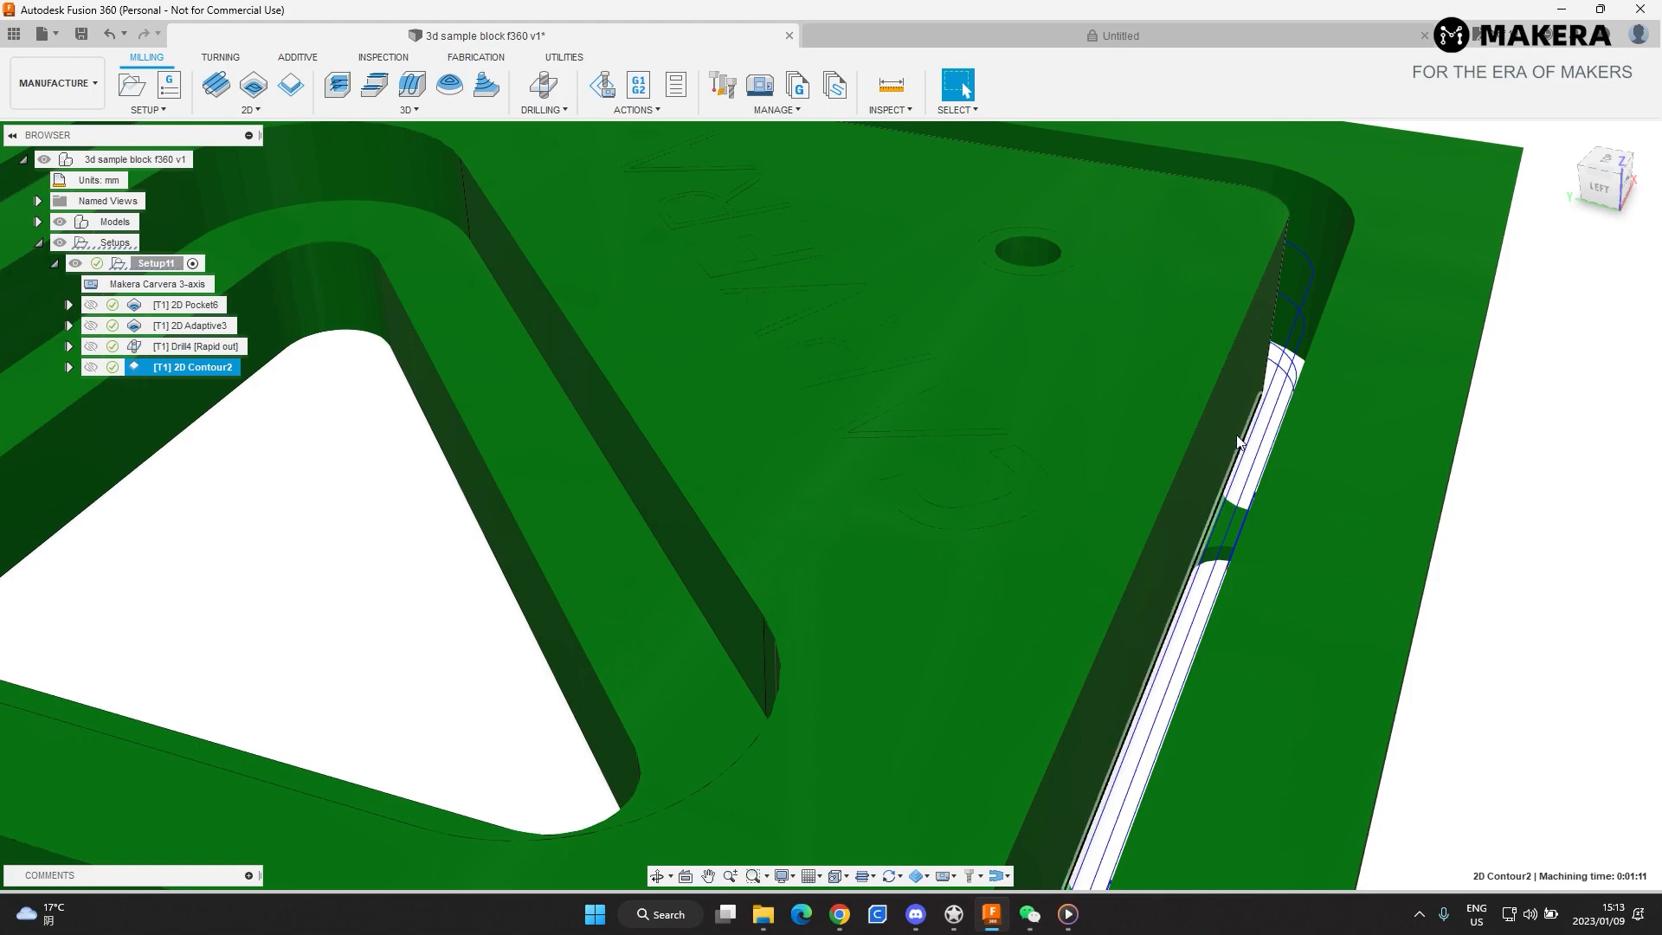
pyautogui.keyDown('shift'); pyautogui.moveTo(1201, 547); pyautogui.dragTo(1333, 576, button='middle'); pyautogui.keyUp('shift')
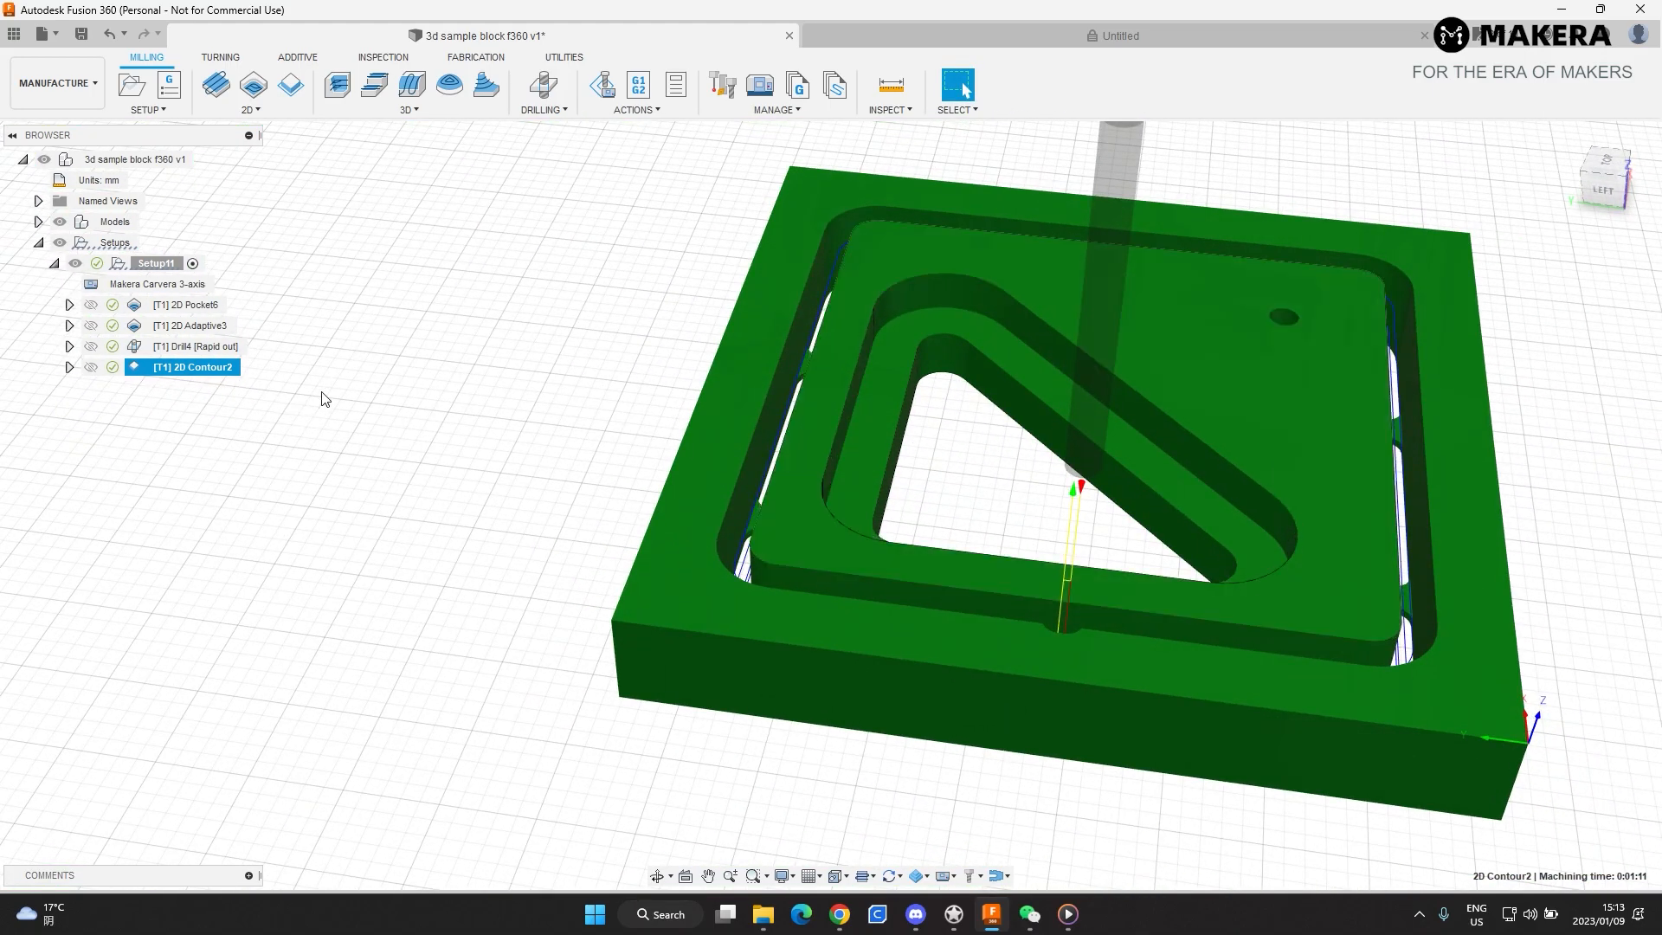
# - Simulate all operations of the setup and adjust the playback speed
pyautogui.click(179, 286)
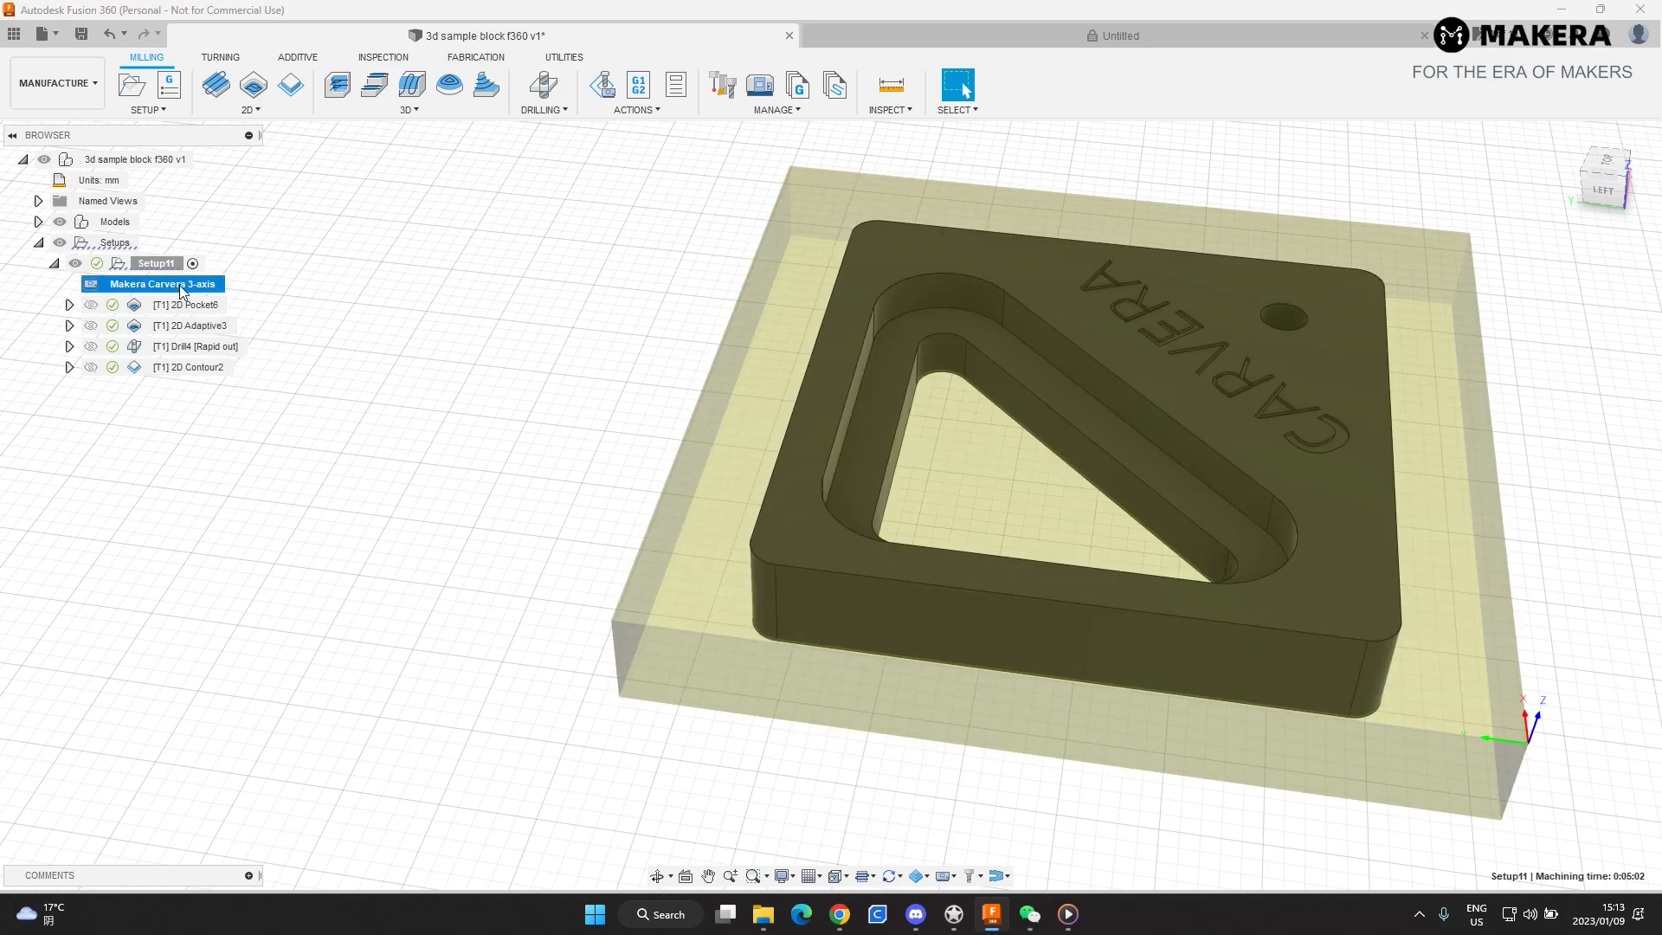
pyautogui.rightClick(171, 279)
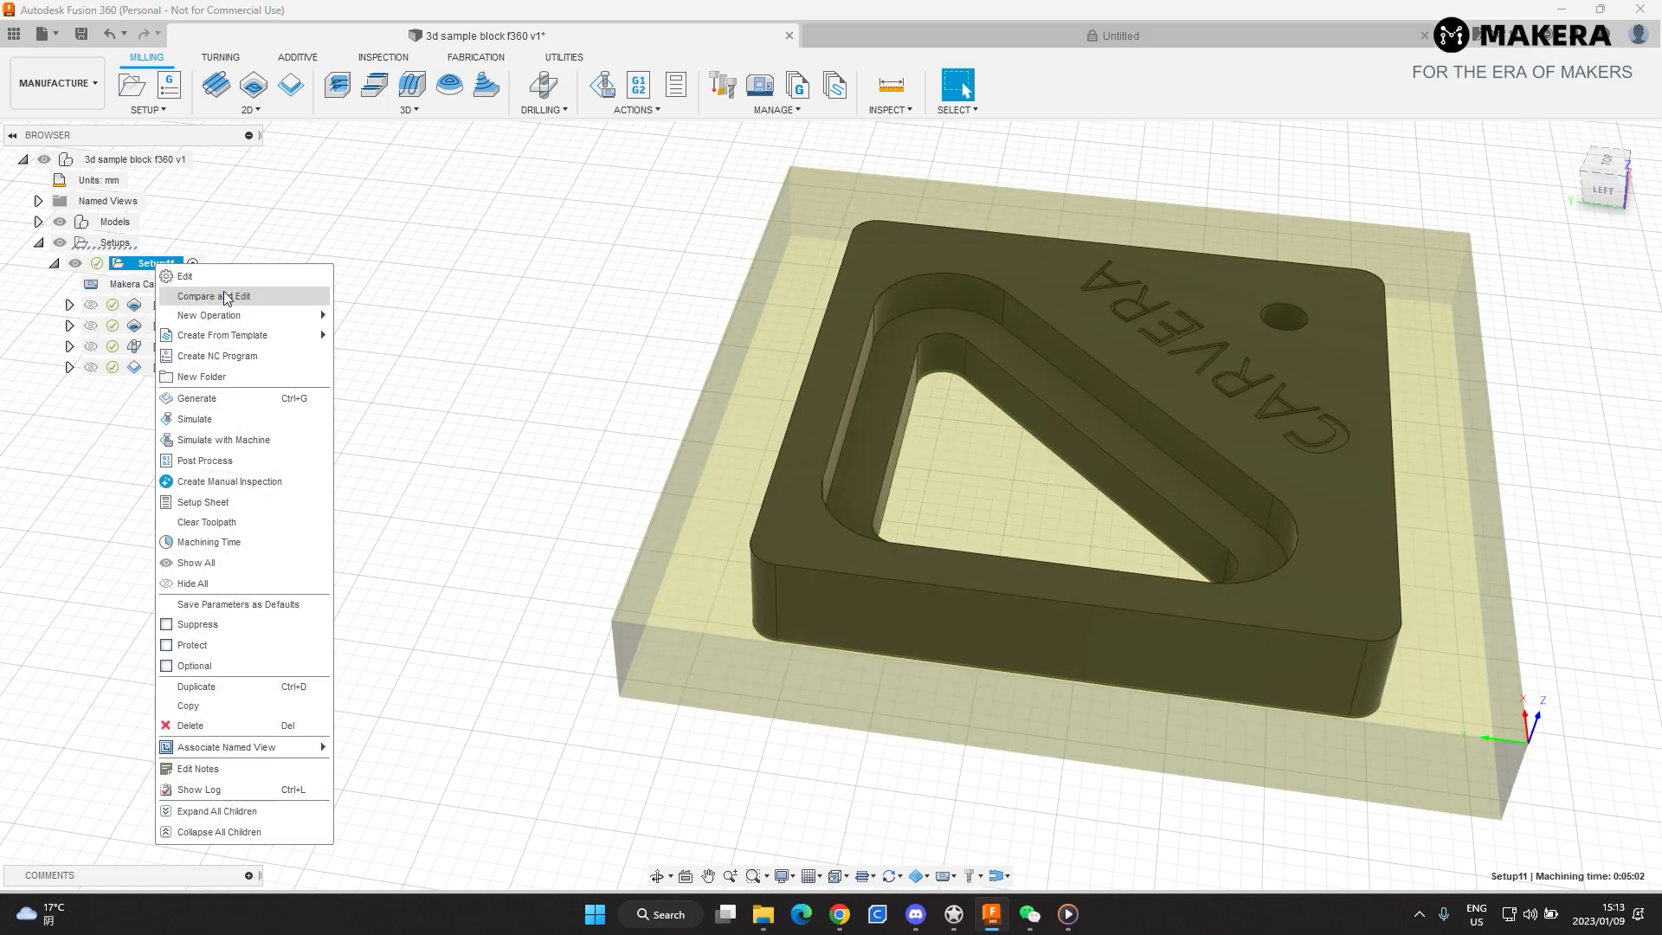
pyautogui.click(225, 420)
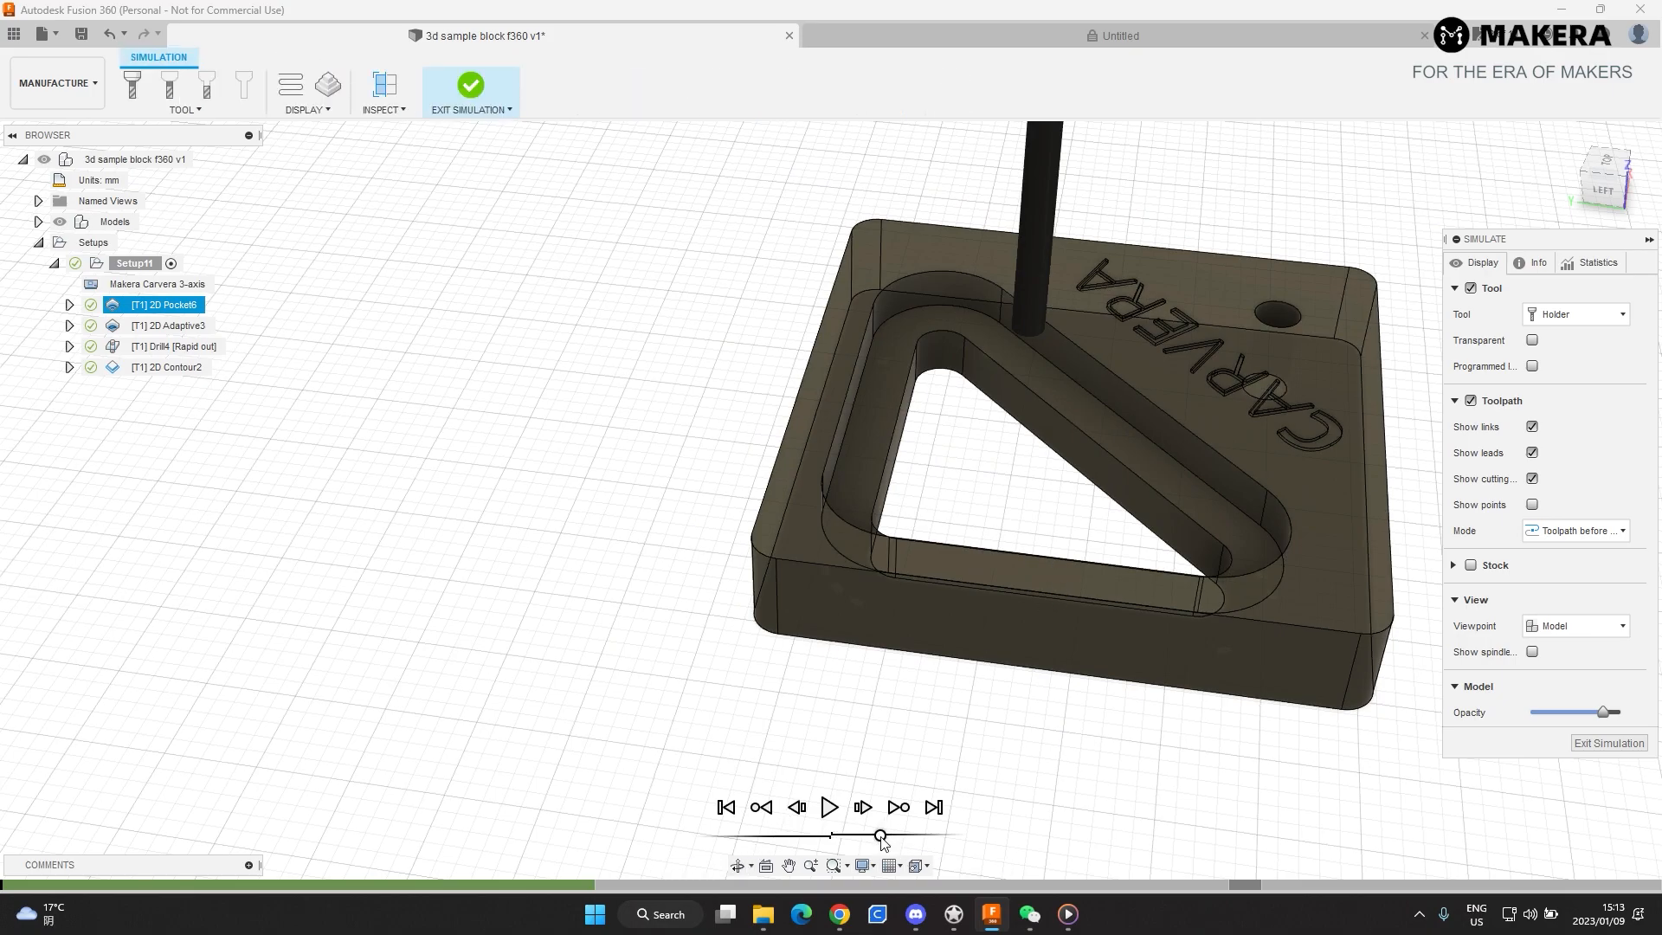
pyautogui.click(829, 807)
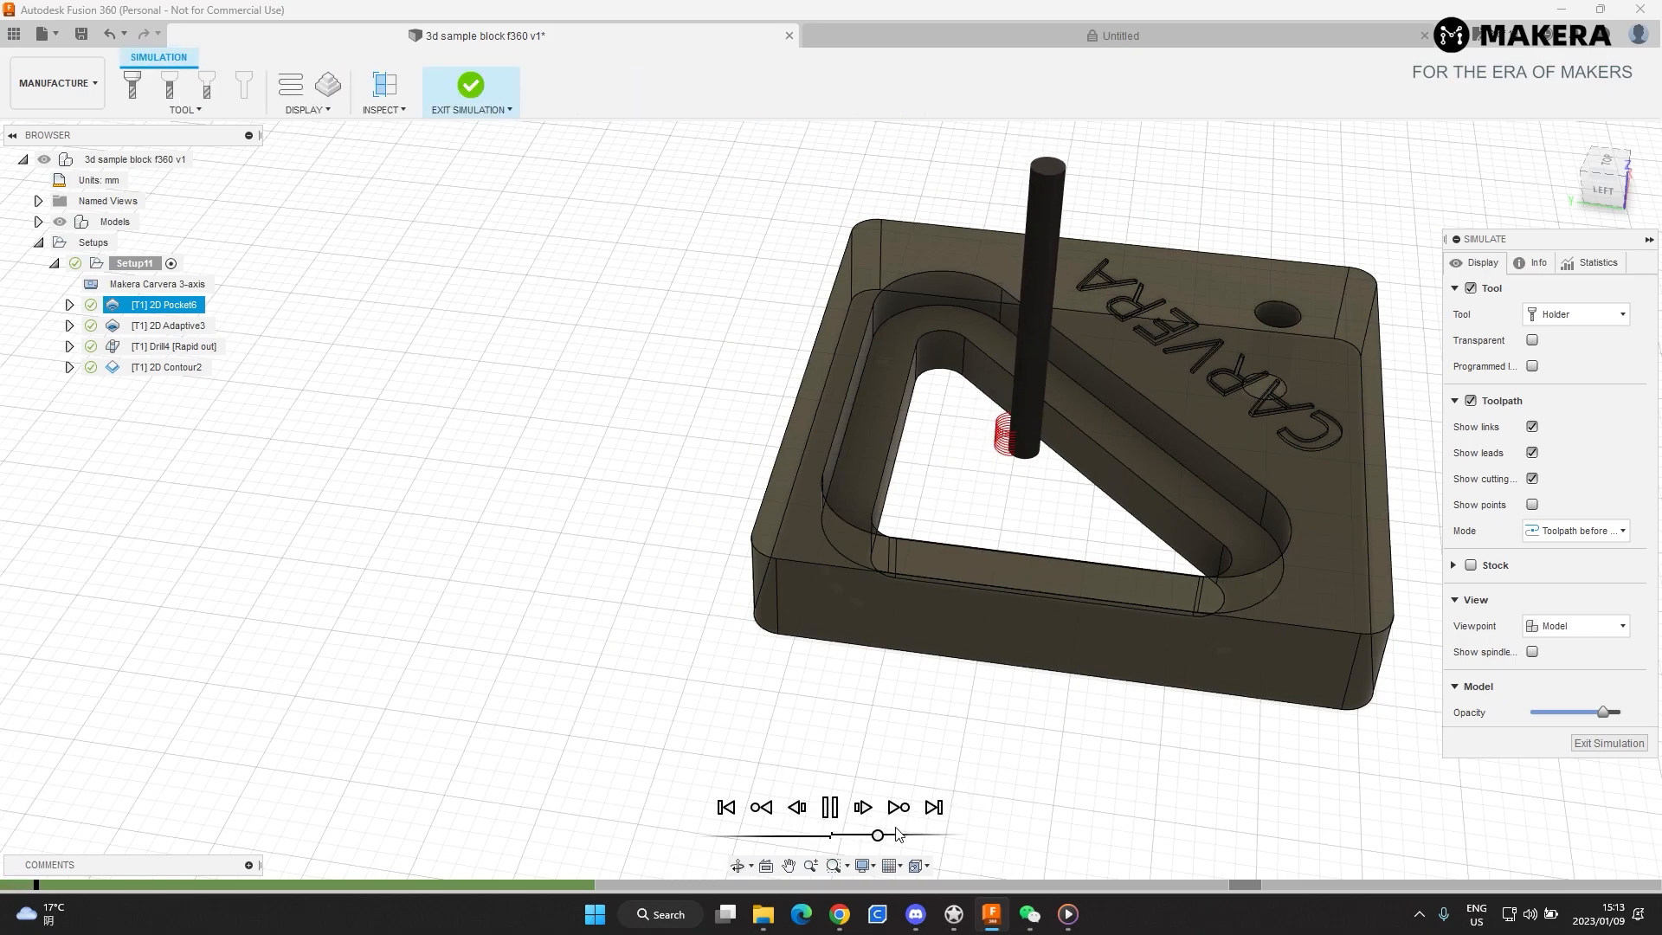
pyautogui.moveTo(881, 834); pyautogui.dragTo(884, 837)
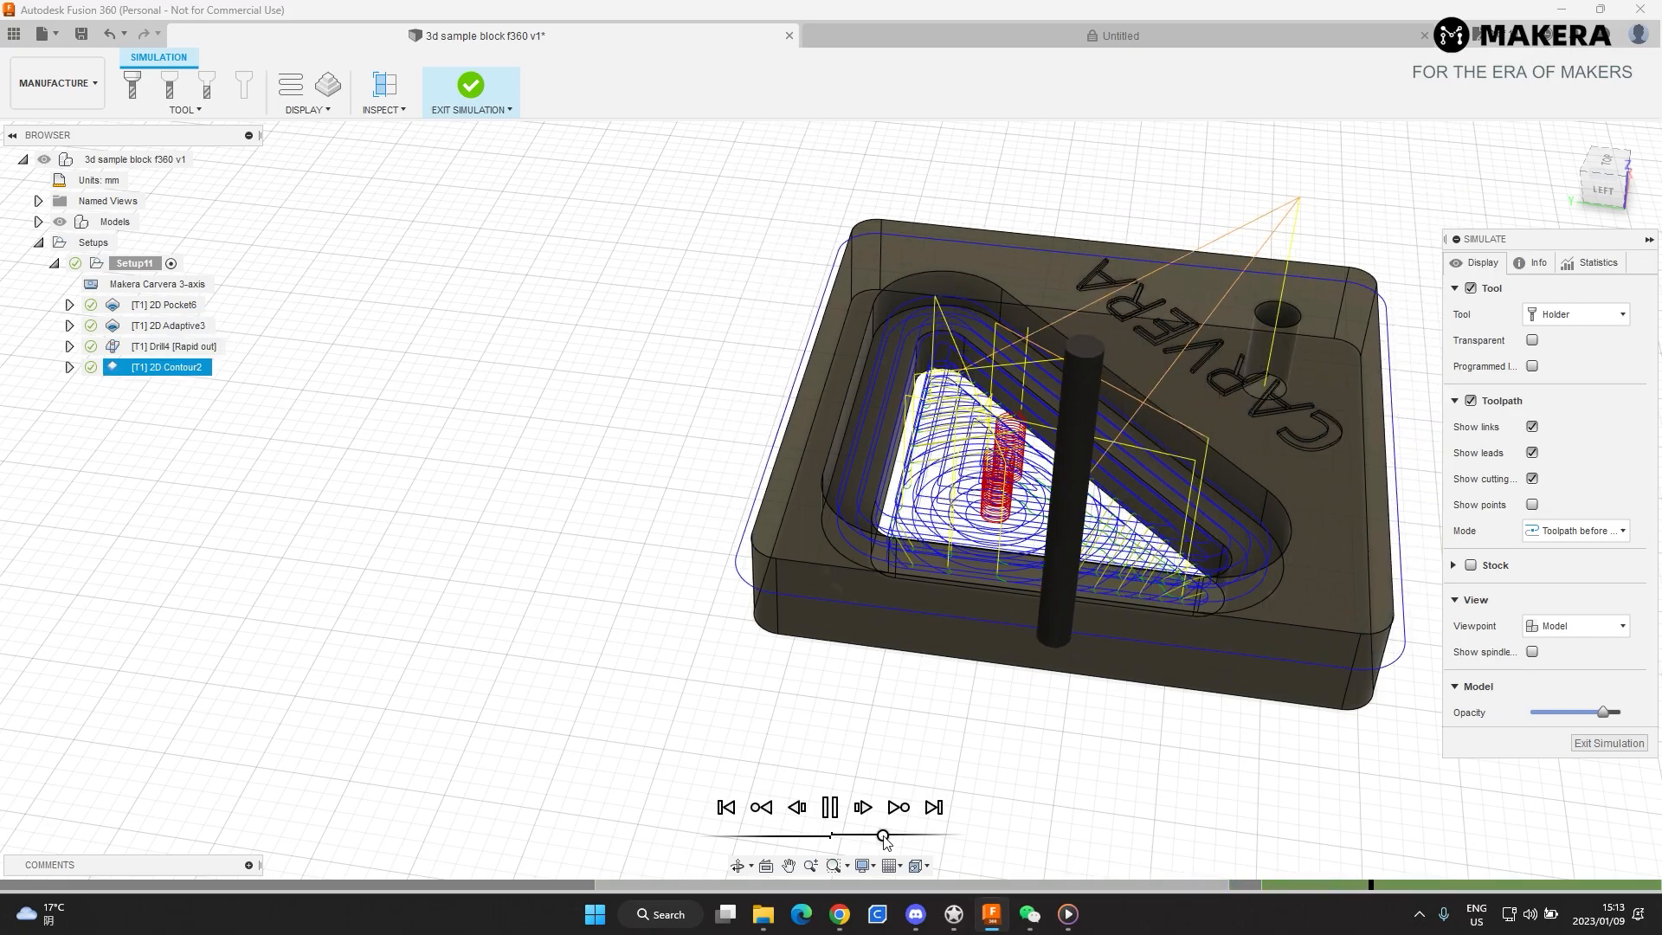
# - Inspect the simulated outer contour passes and tab segments around the block's bottom edge, and exit the simulation
pyautogui.scroll(-3, 504, 590)
pyautogui.scroll(3, 1039, 676)
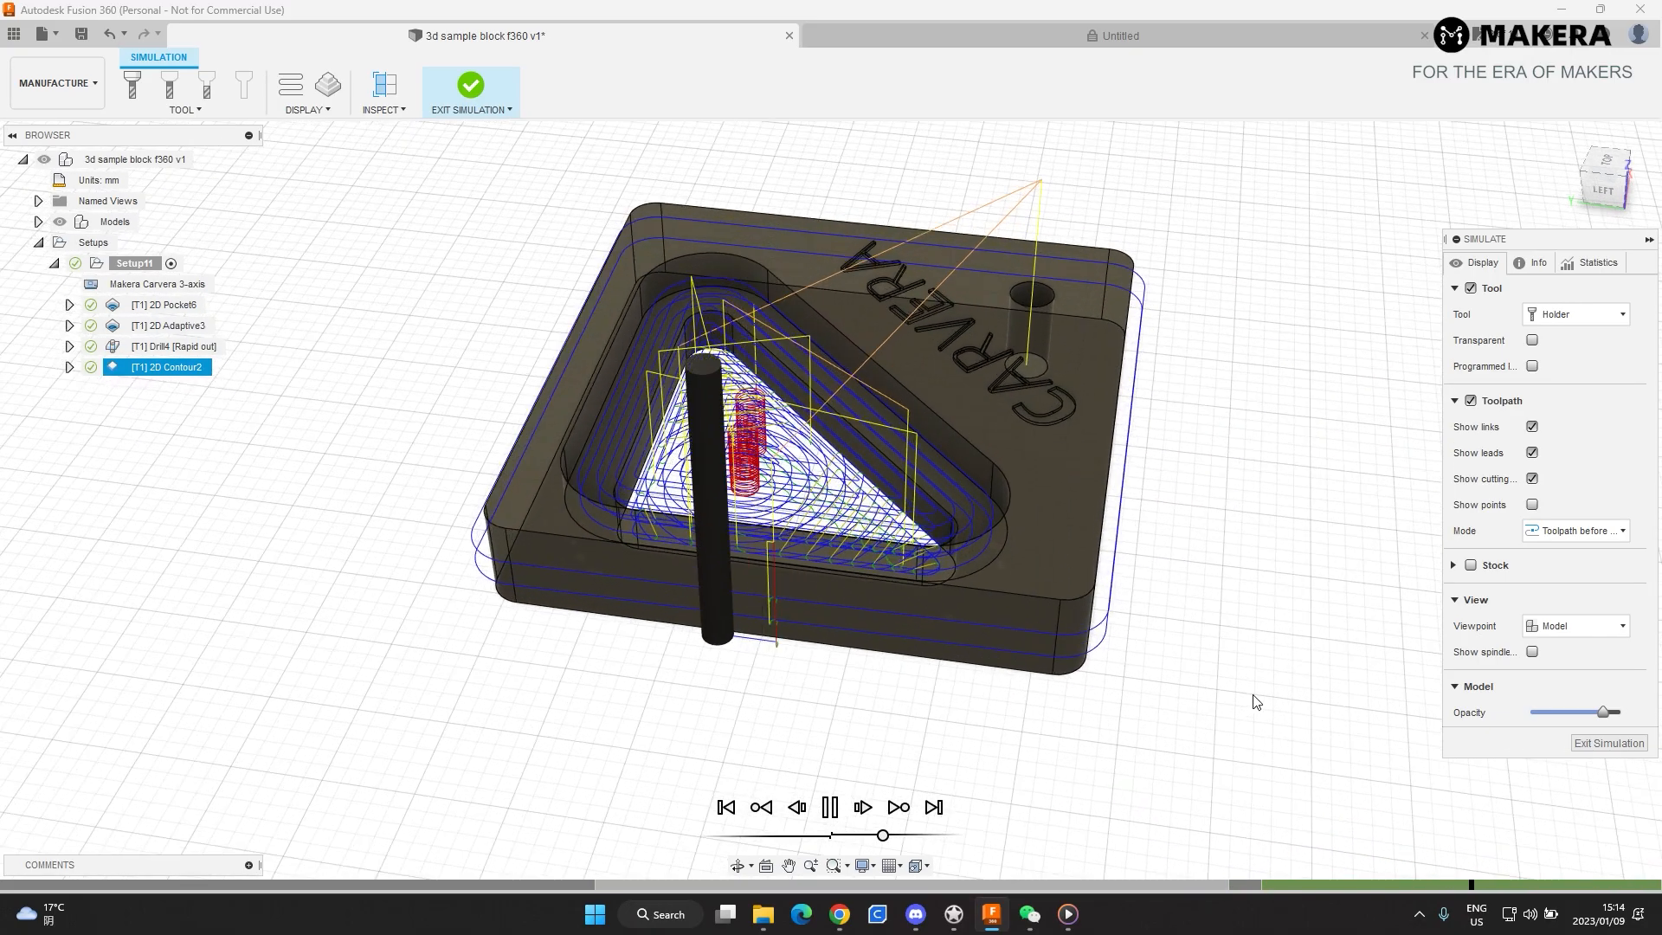
pyautogui.moveTo(1238, 691); pyautogui.dragTo(1178, 631, button='middle')
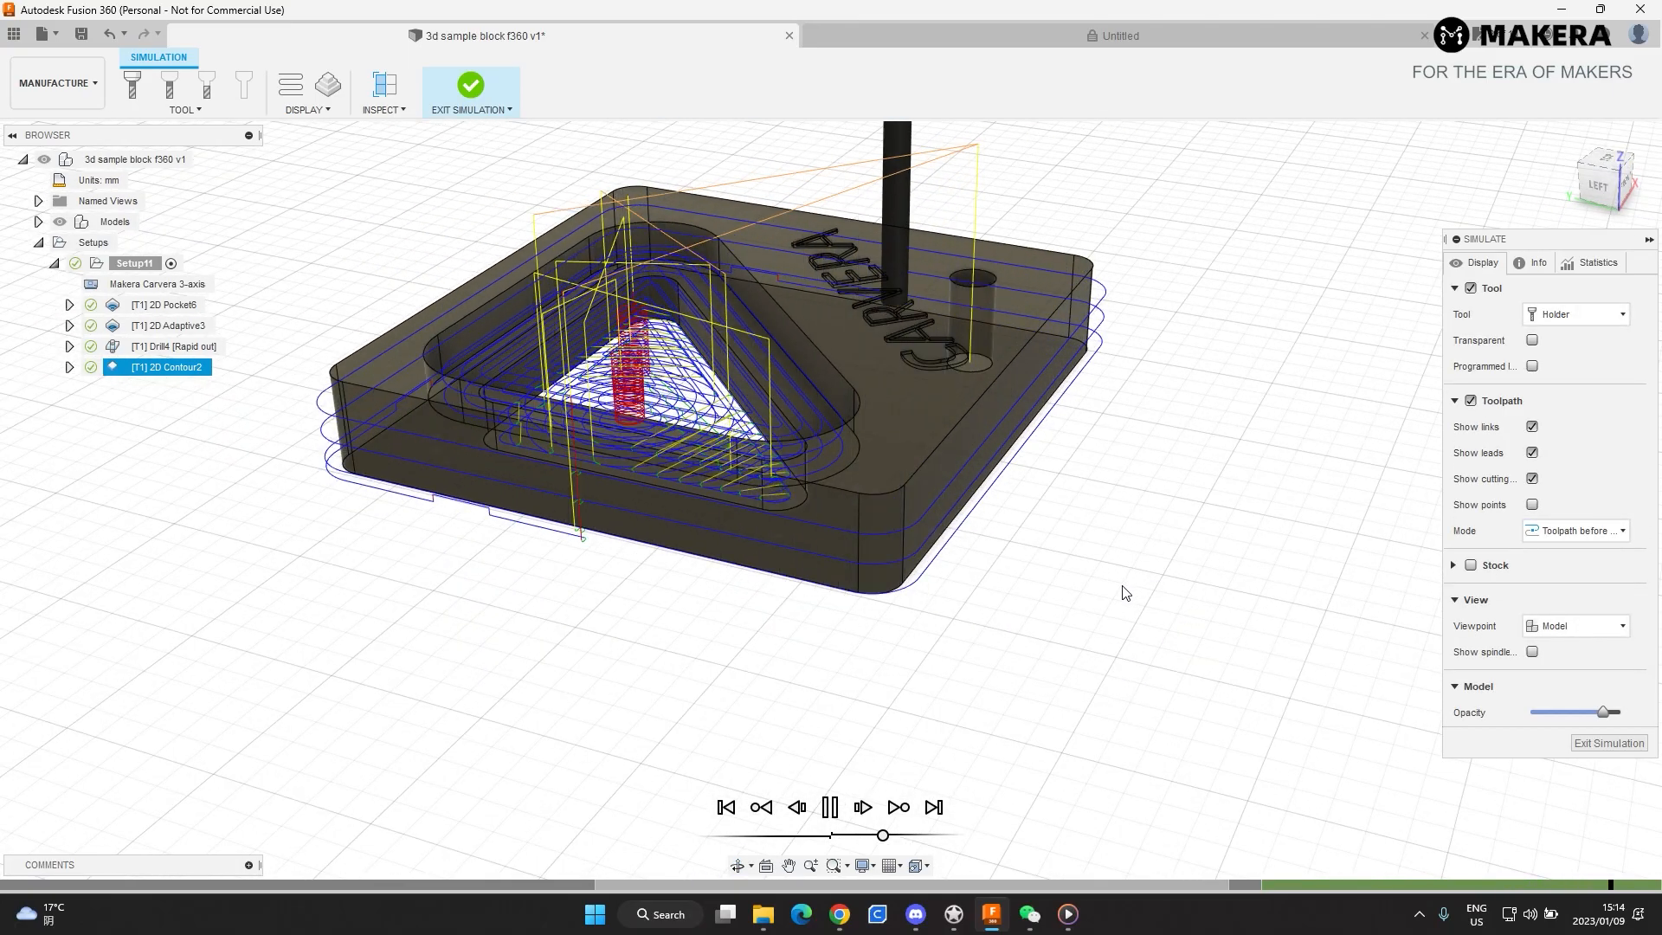
pyautogui.scroll(-1, 1021, 475)
pyautogui.scroll(5, 1002, 453)
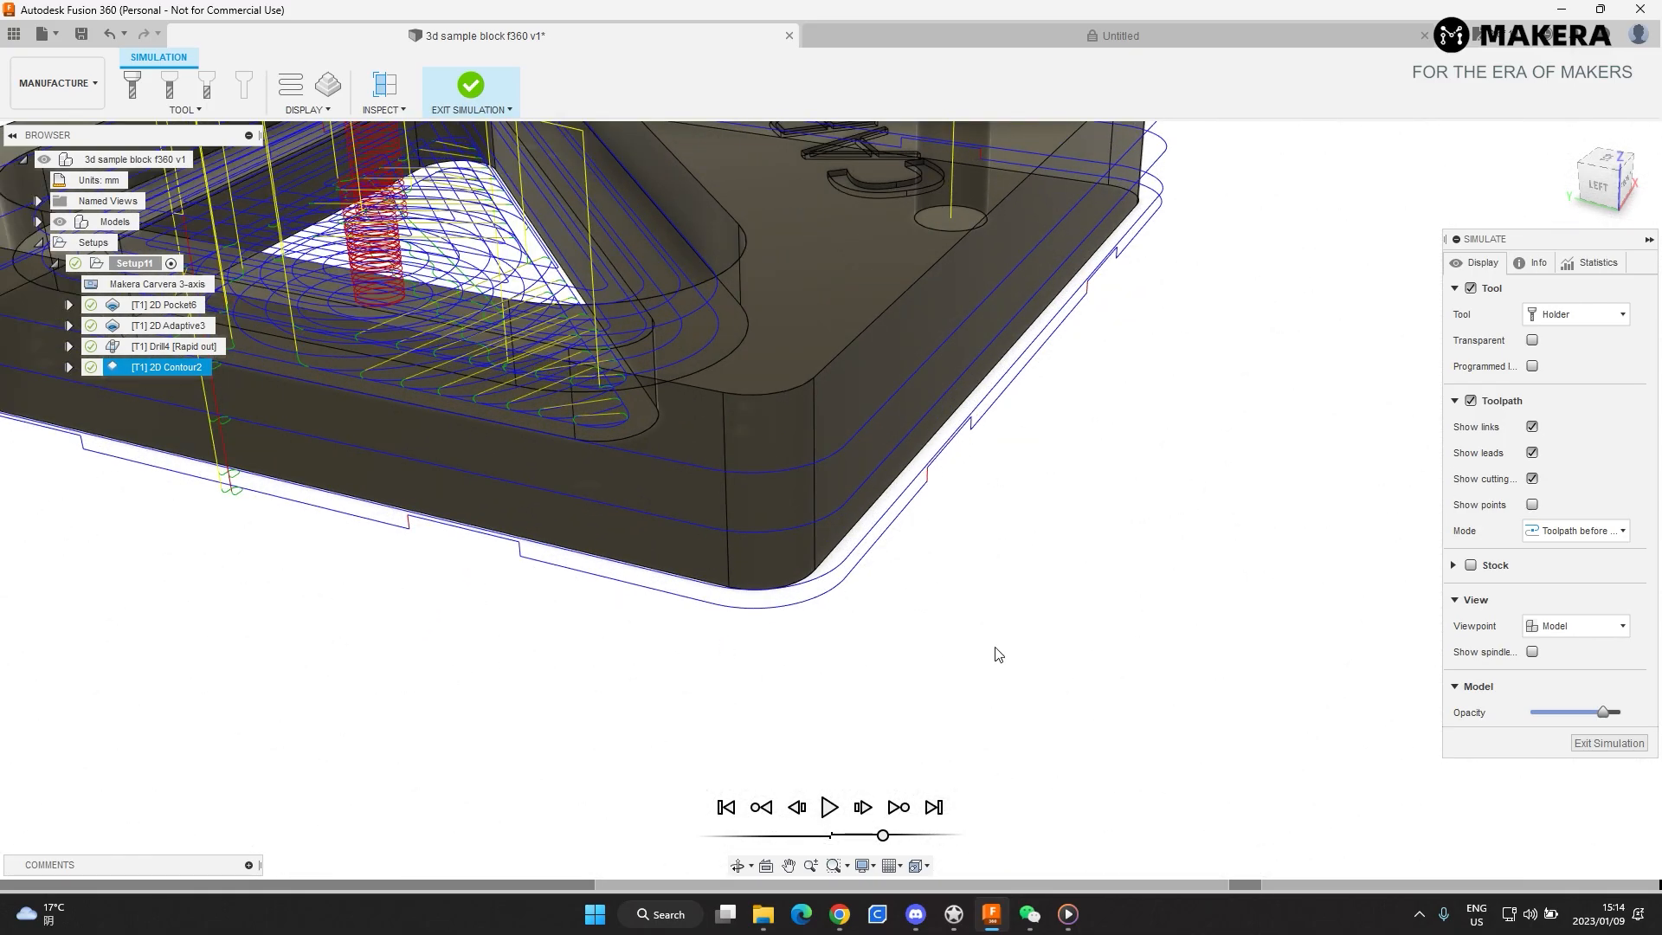
pyautogui.scroll(-6, 996, 655)
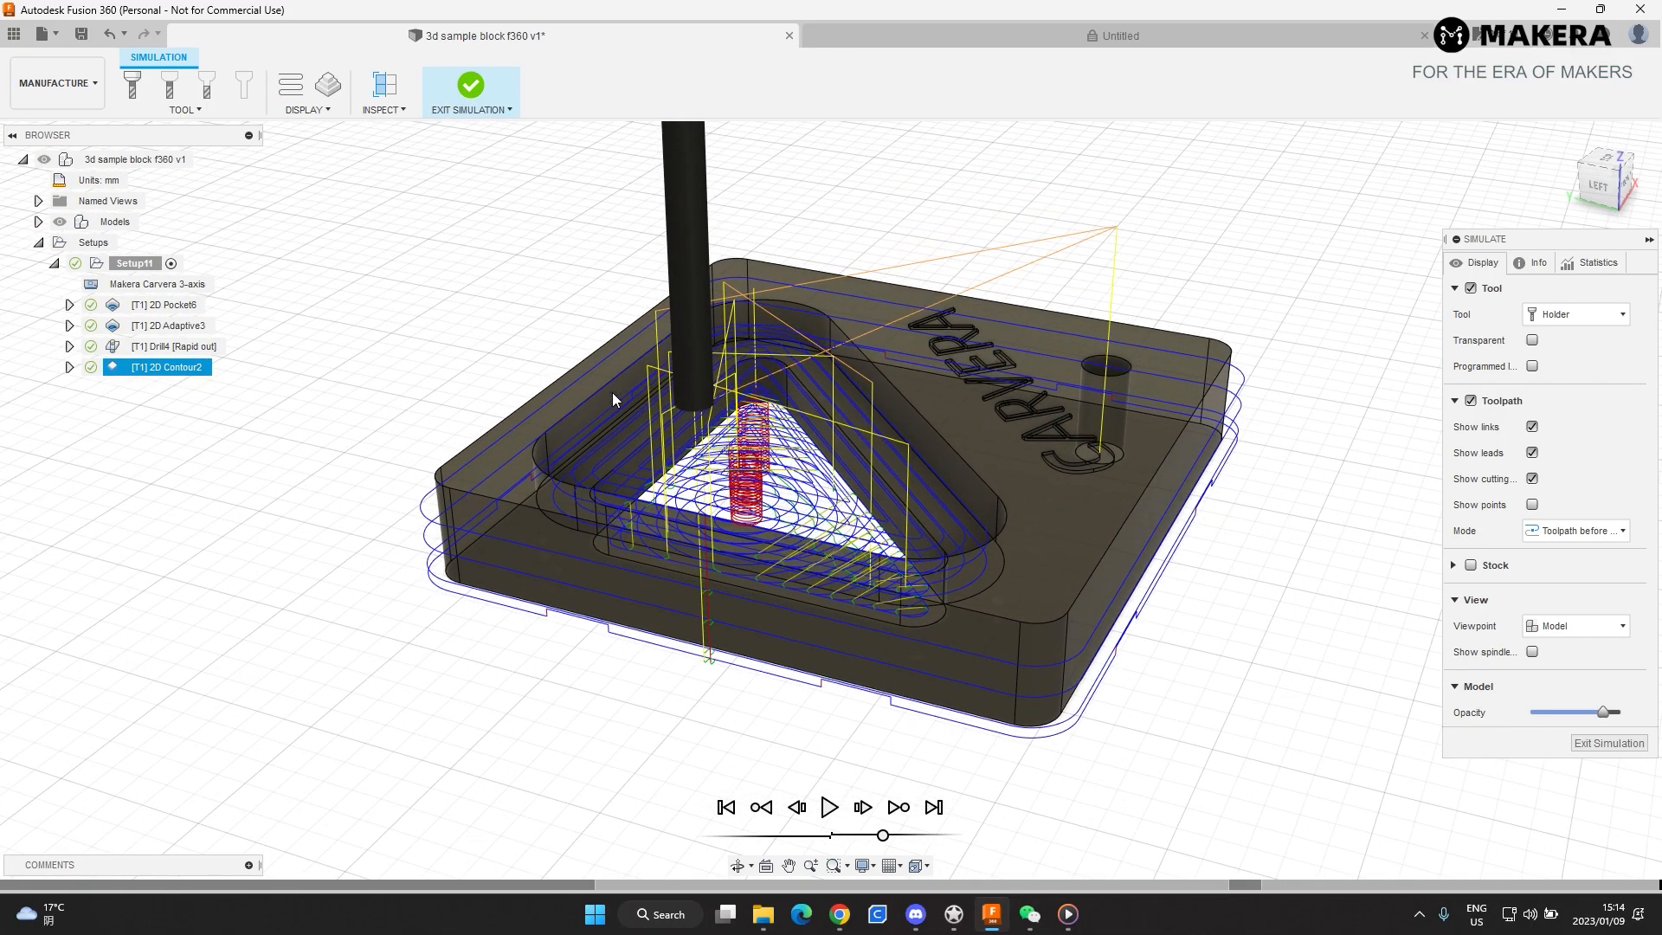
pyautogui.click(471, 85)
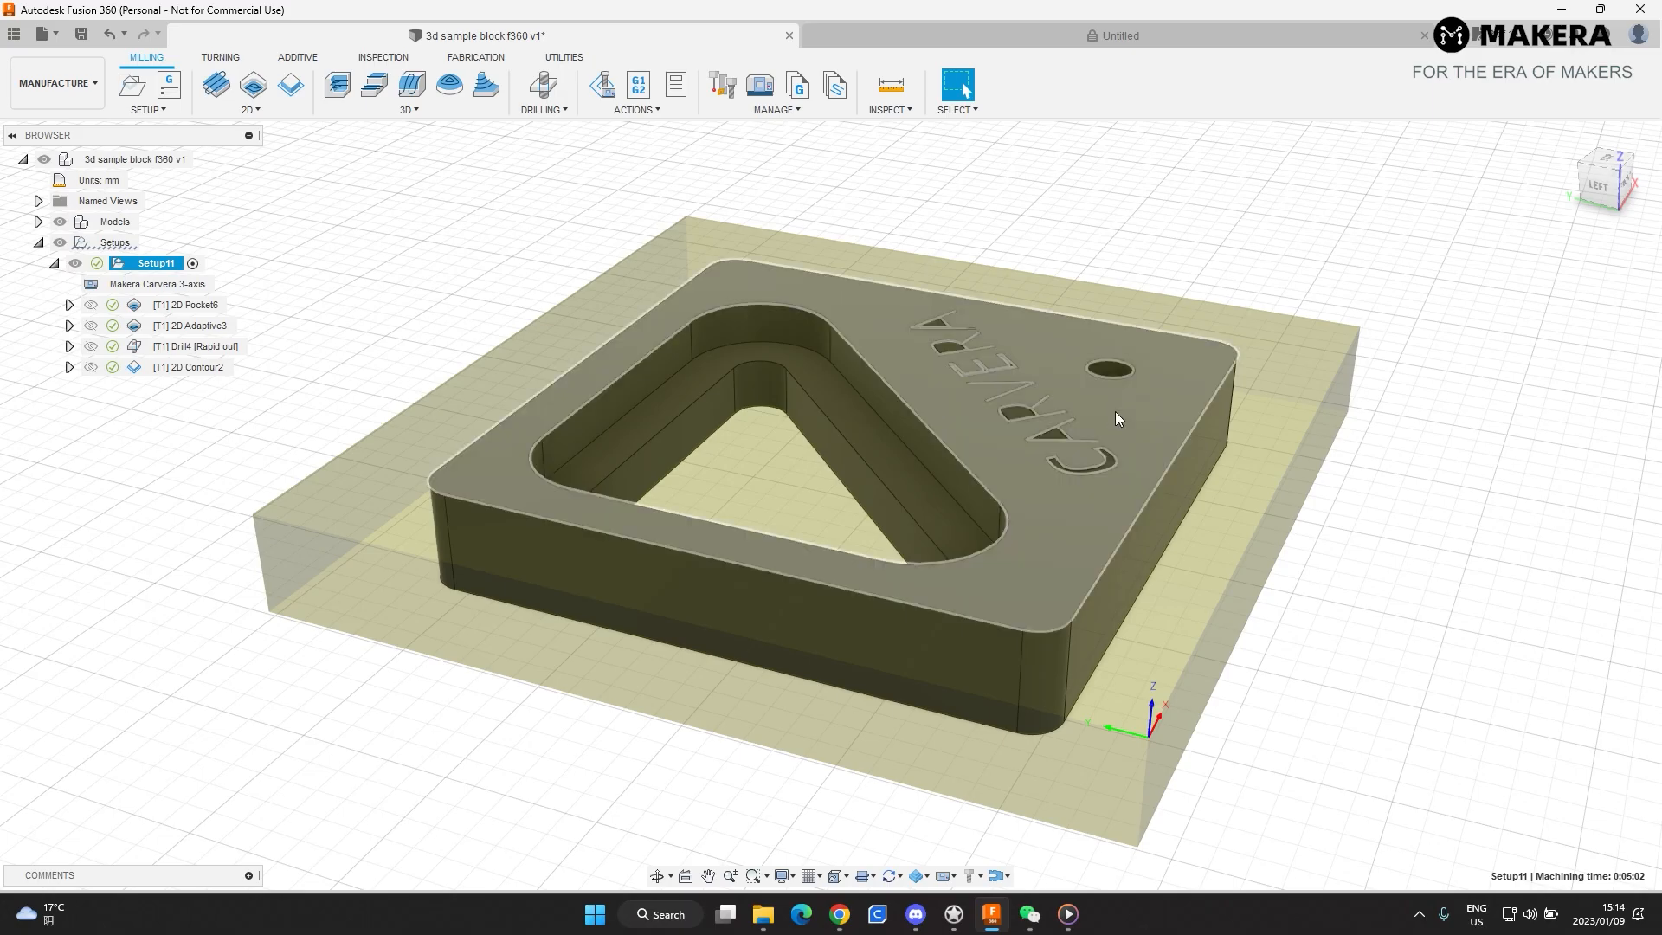
# - Collapse the tool 1 setup and create a new milling setup with its stock taken from the preceding setup
pyautogui.keyDown('shift'); pyautogui.moveTo(1011, 413); pyautogui.dragTo(736, 433, button='middle'); pyautogui.keyUp('shift')
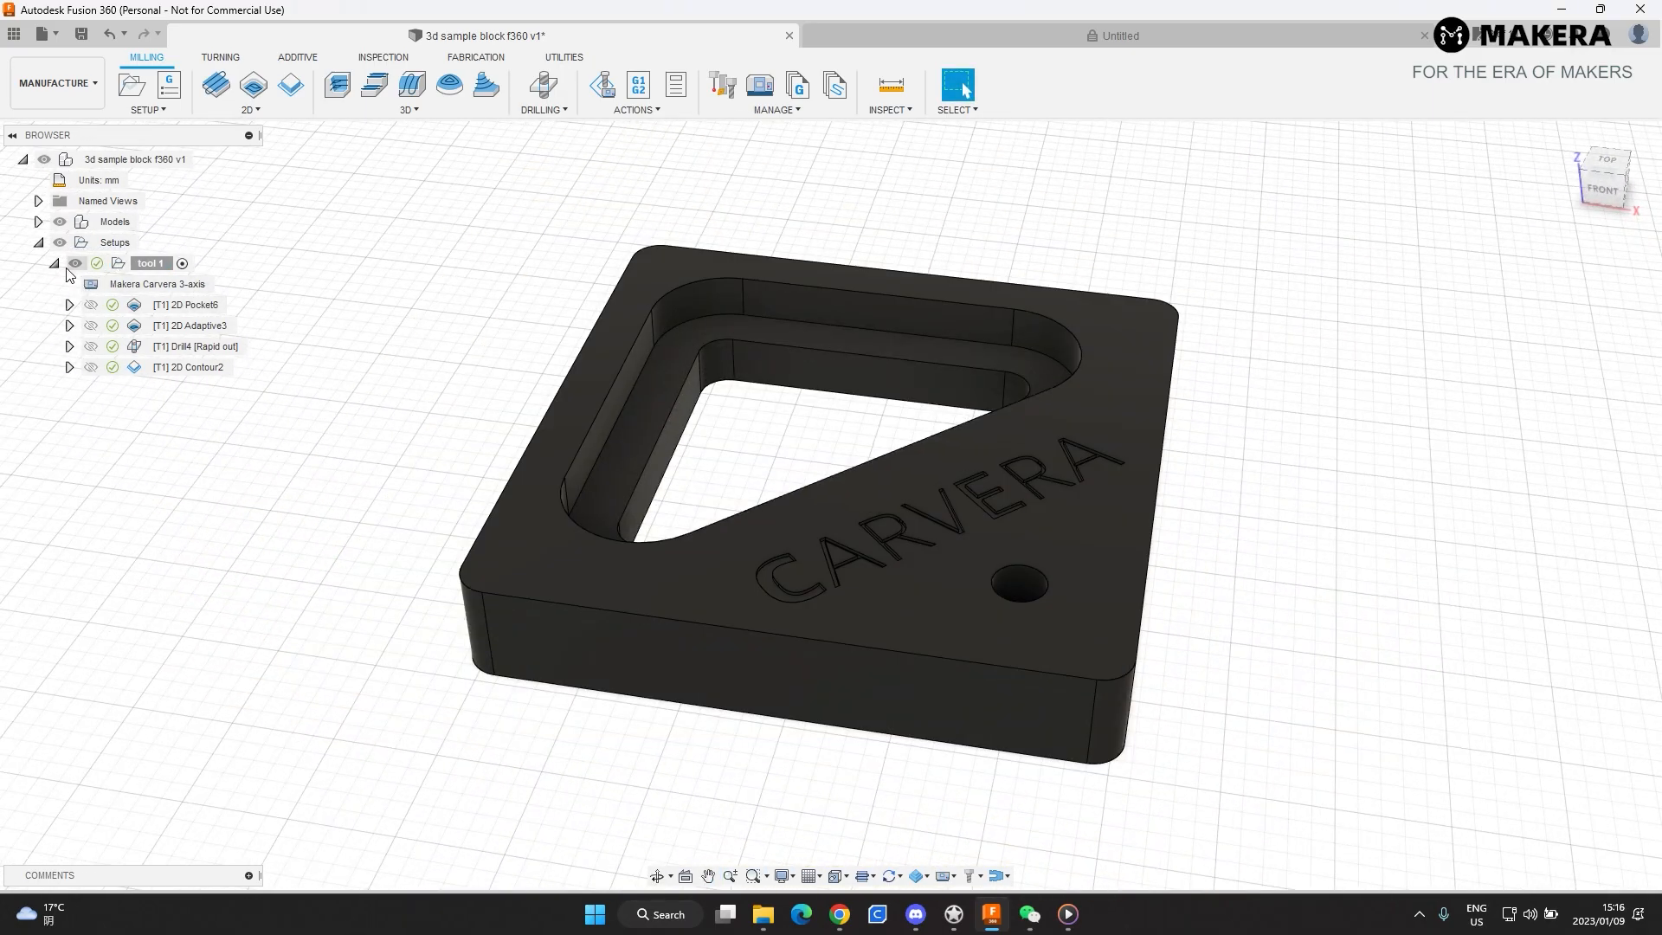
pyautogui.click(53, 263)
pyautogui.rightClick(151, 327)
pyautogui.click(382, 315)
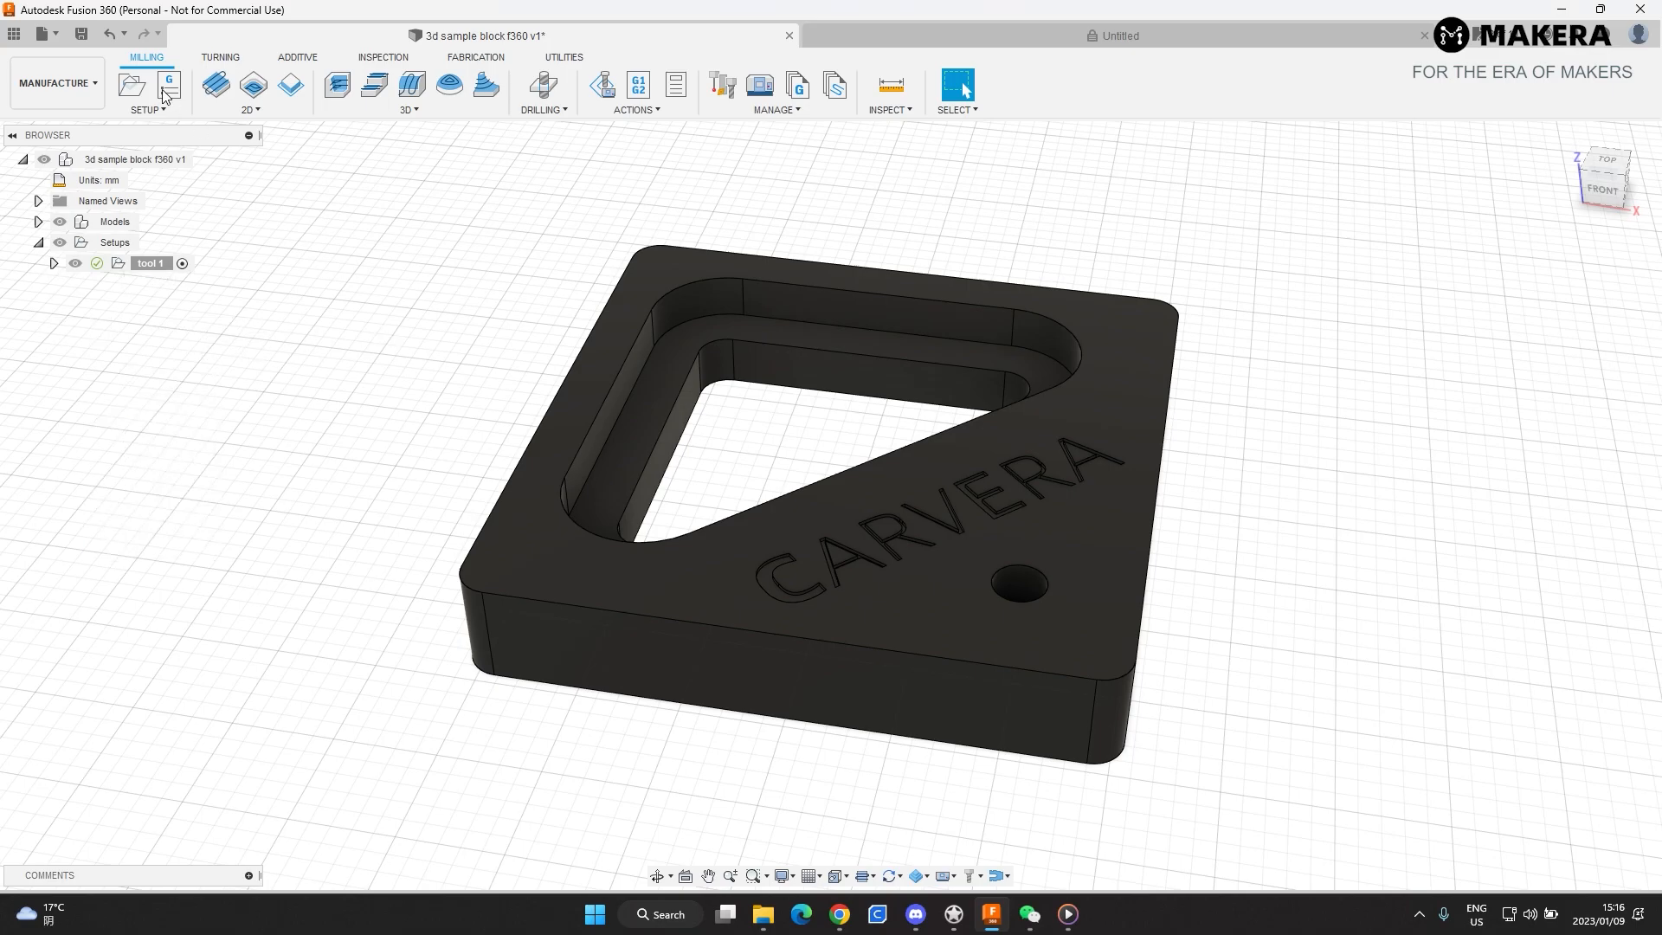
pyautogui.click(149, 110)
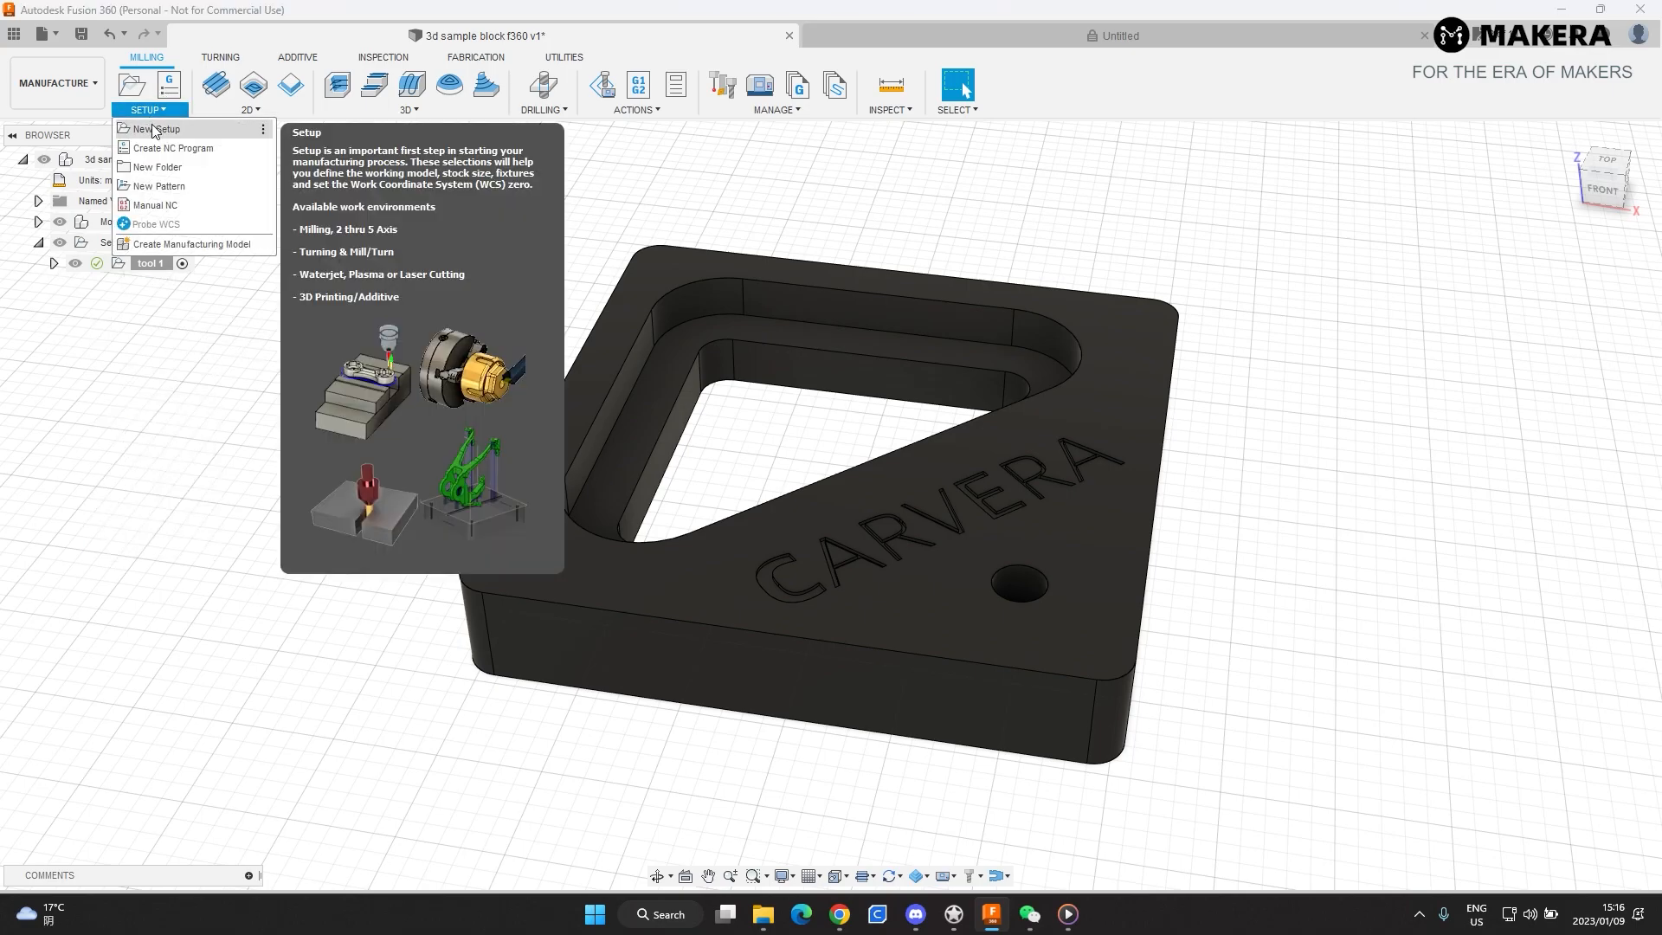
pyautogui.click(158, 130)
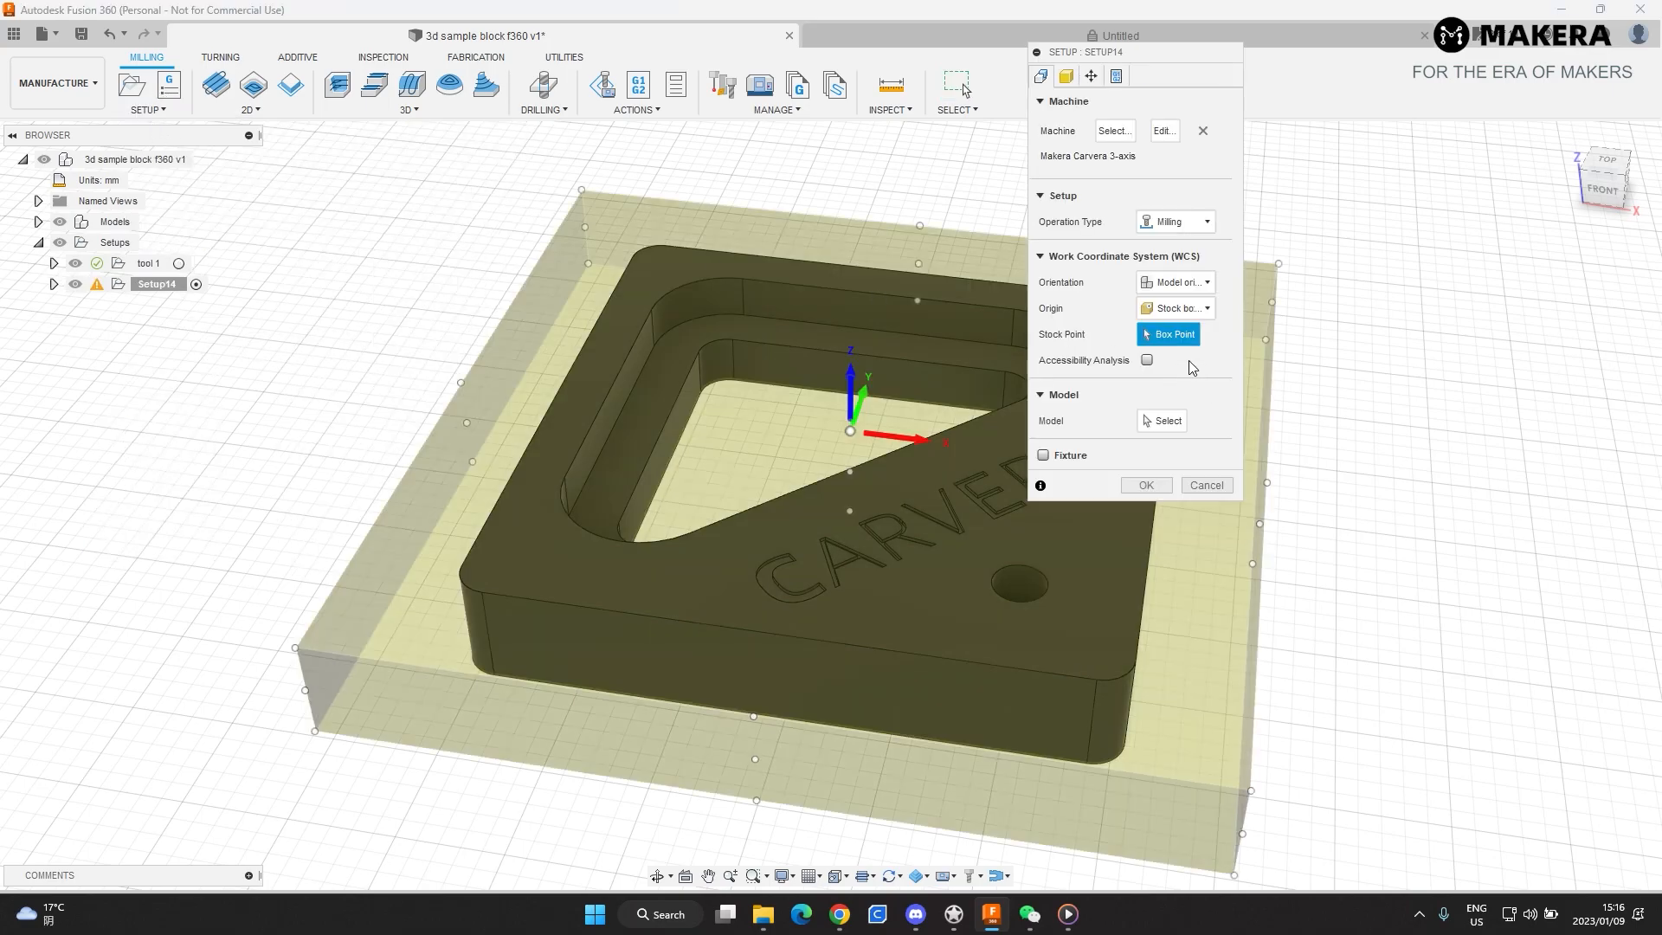
pyautogui.click(1067, 76)
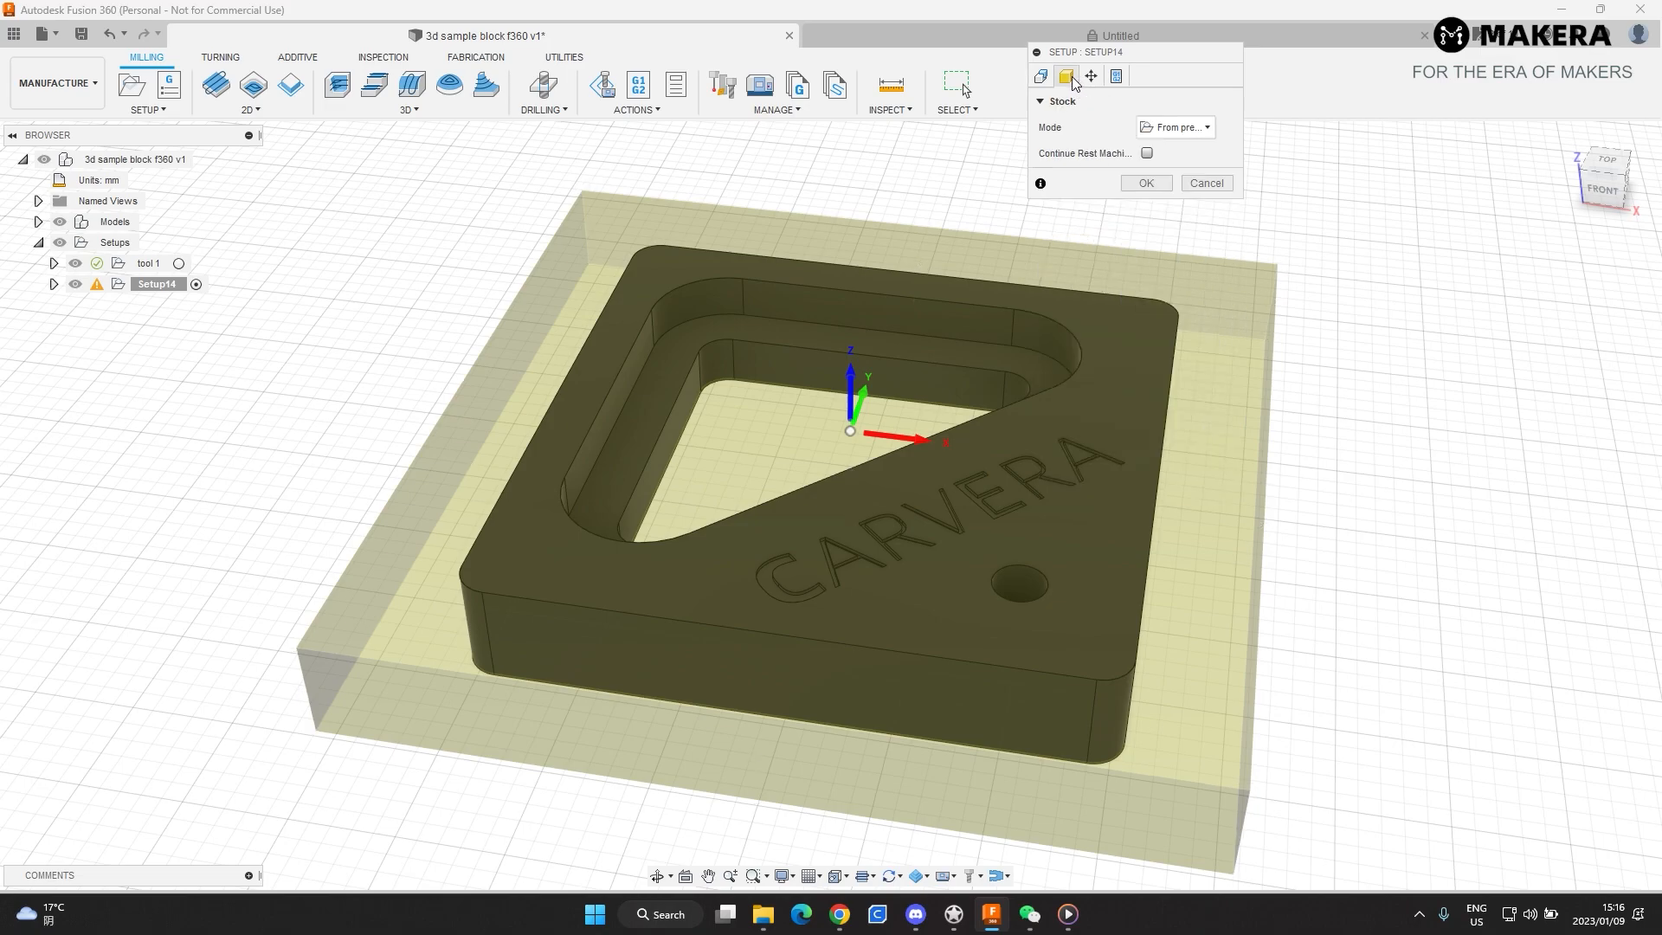
pyautogui.click(1210, 130)
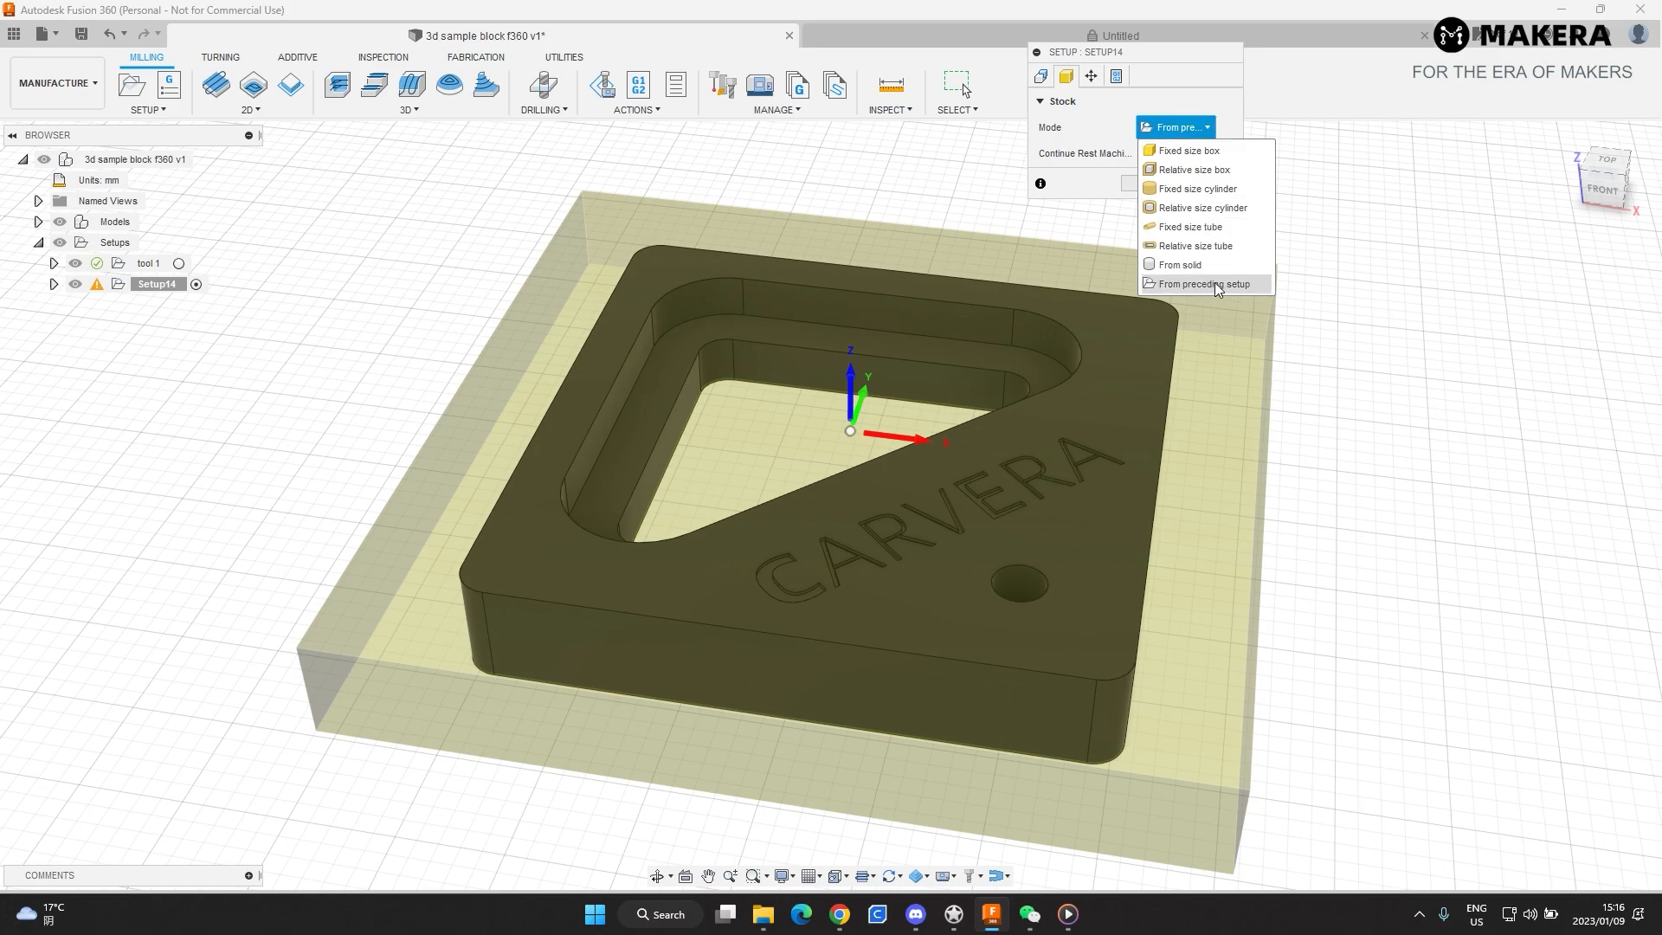
pyautogui.click(1215, 285)
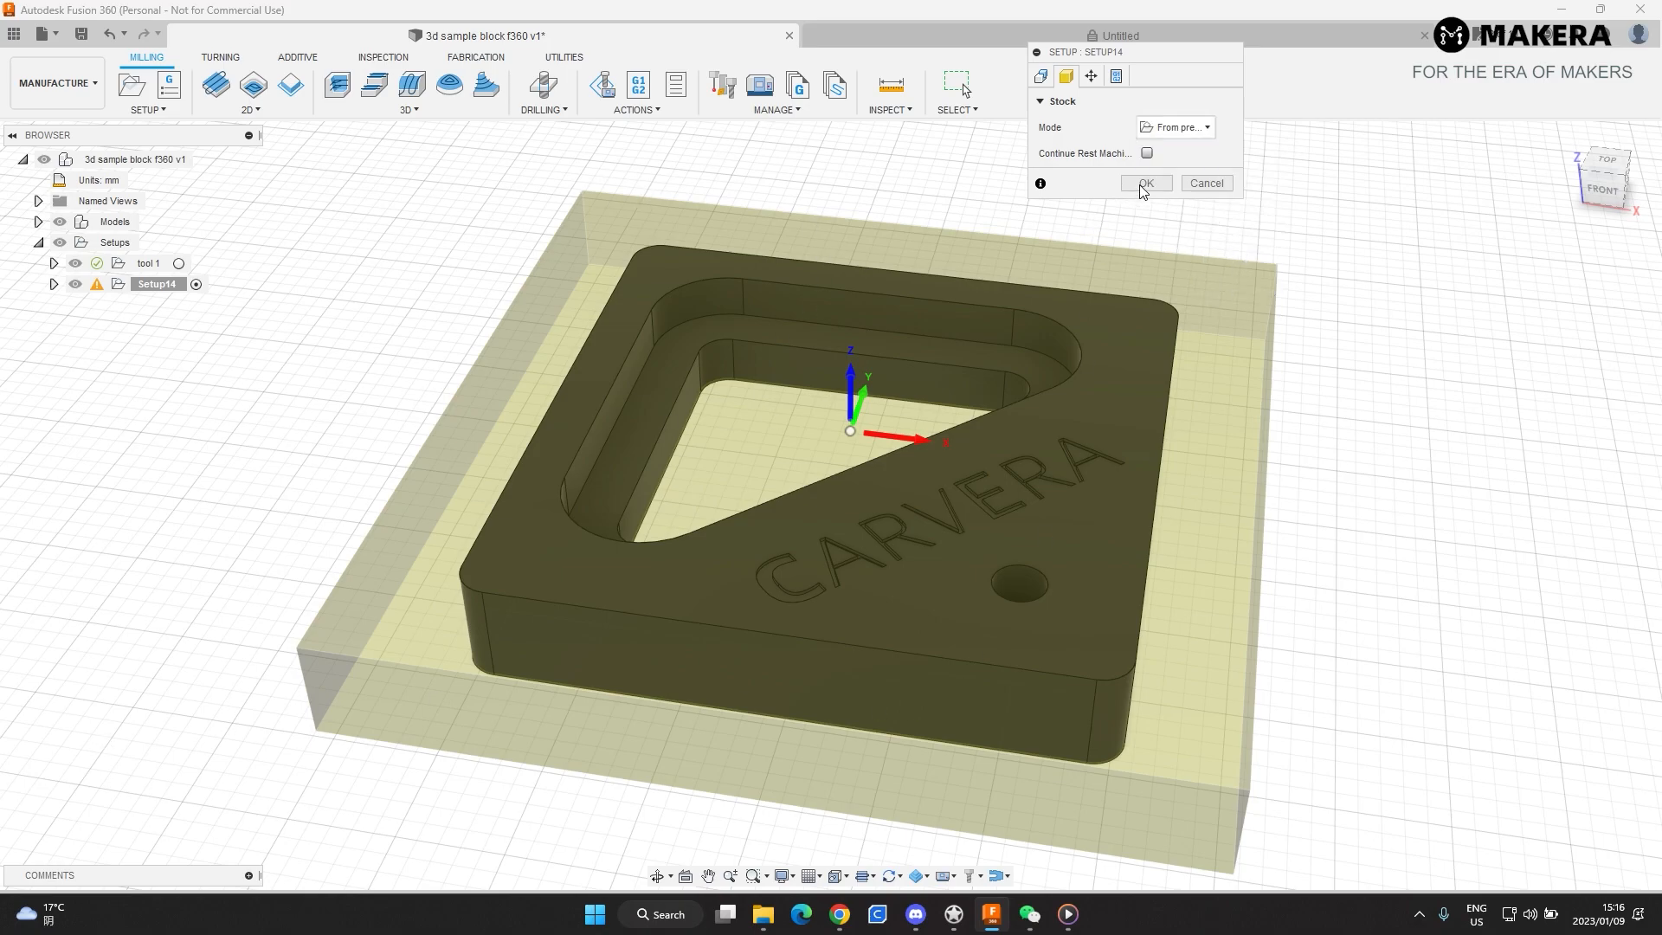
# - Set the new setup's origin to the stock box's top front-left corner and check its part position and post-process settings
pyautogui.click(1039, 76)
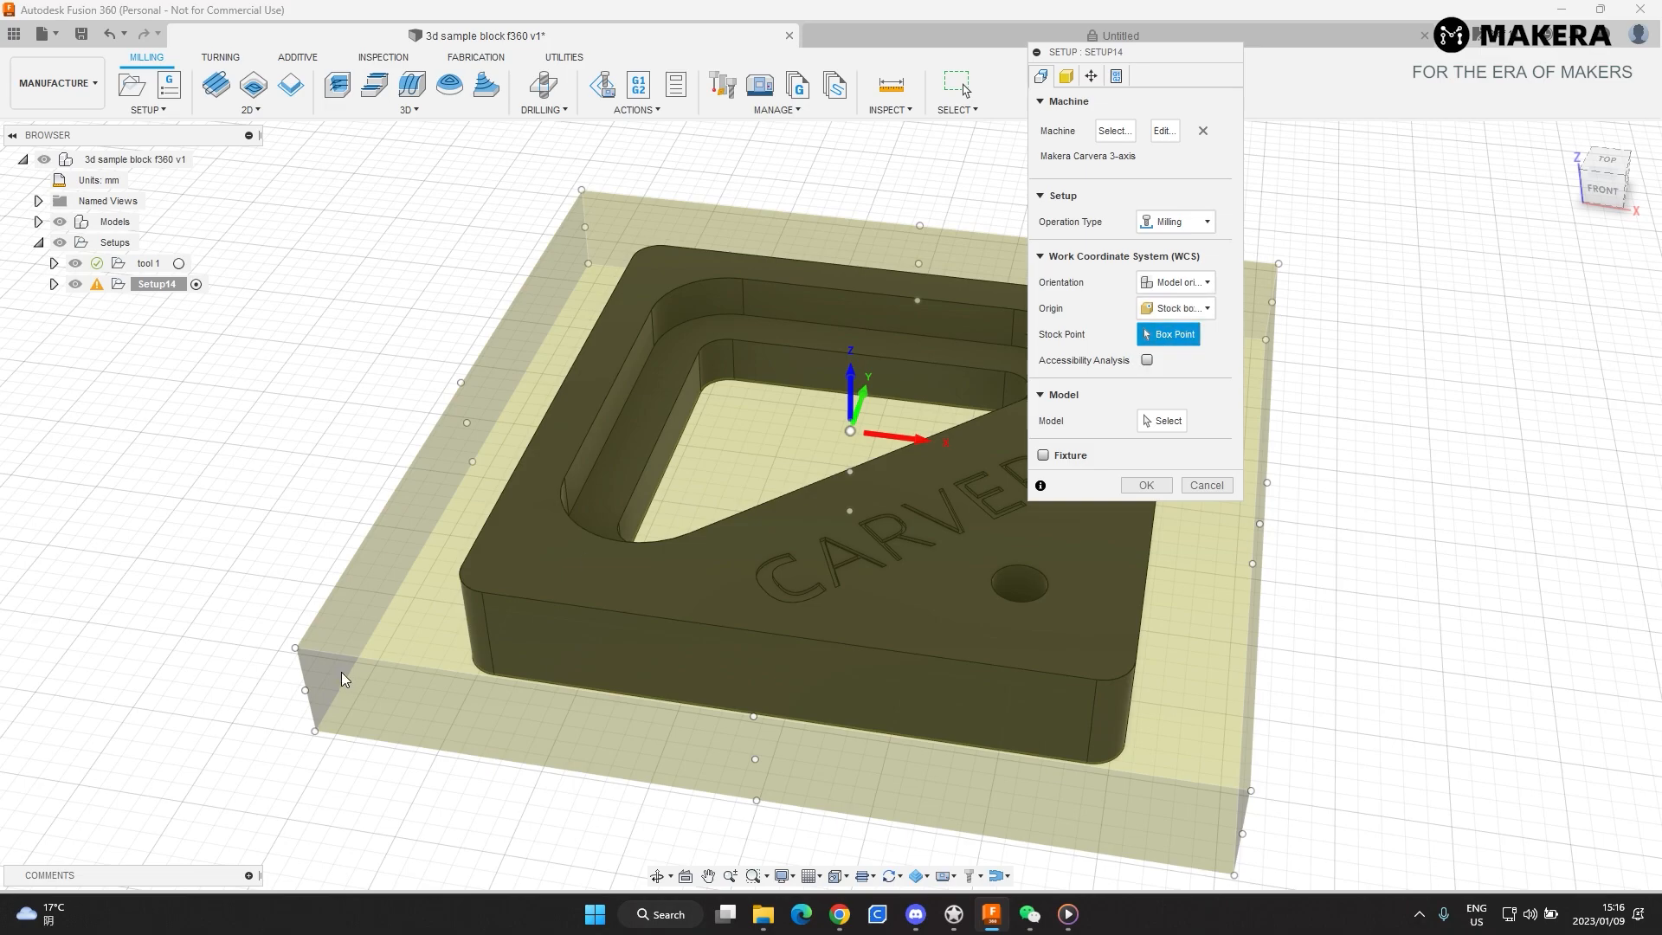
pyautogui.click(296, 648)
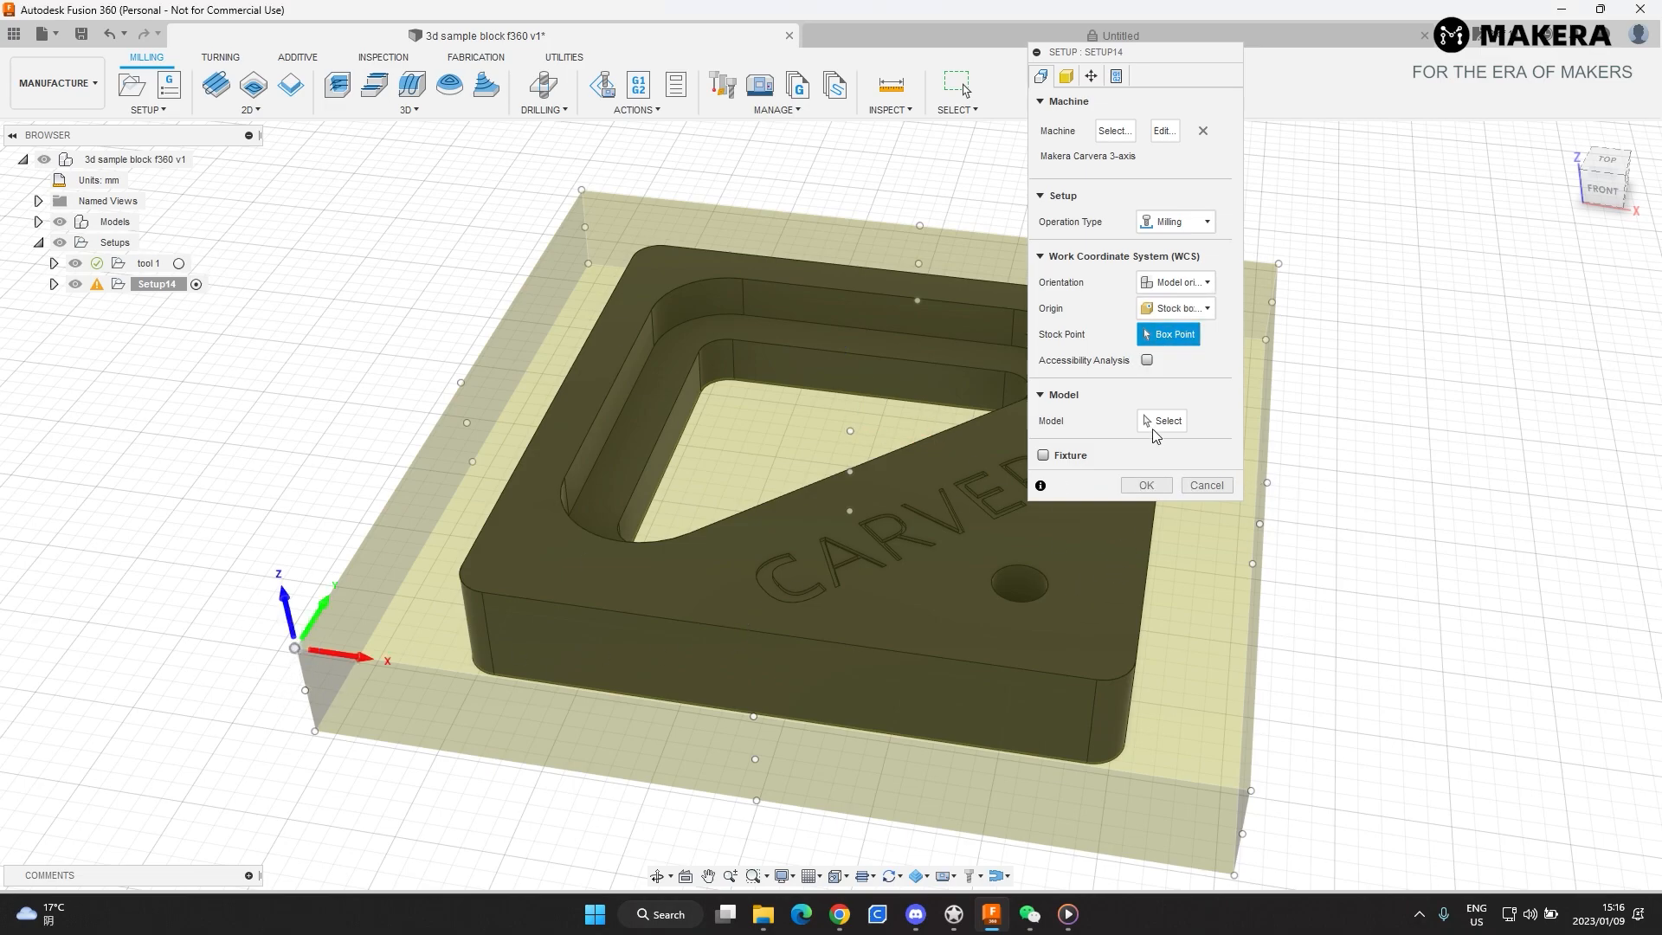
pyautogui.click(1091, 77)
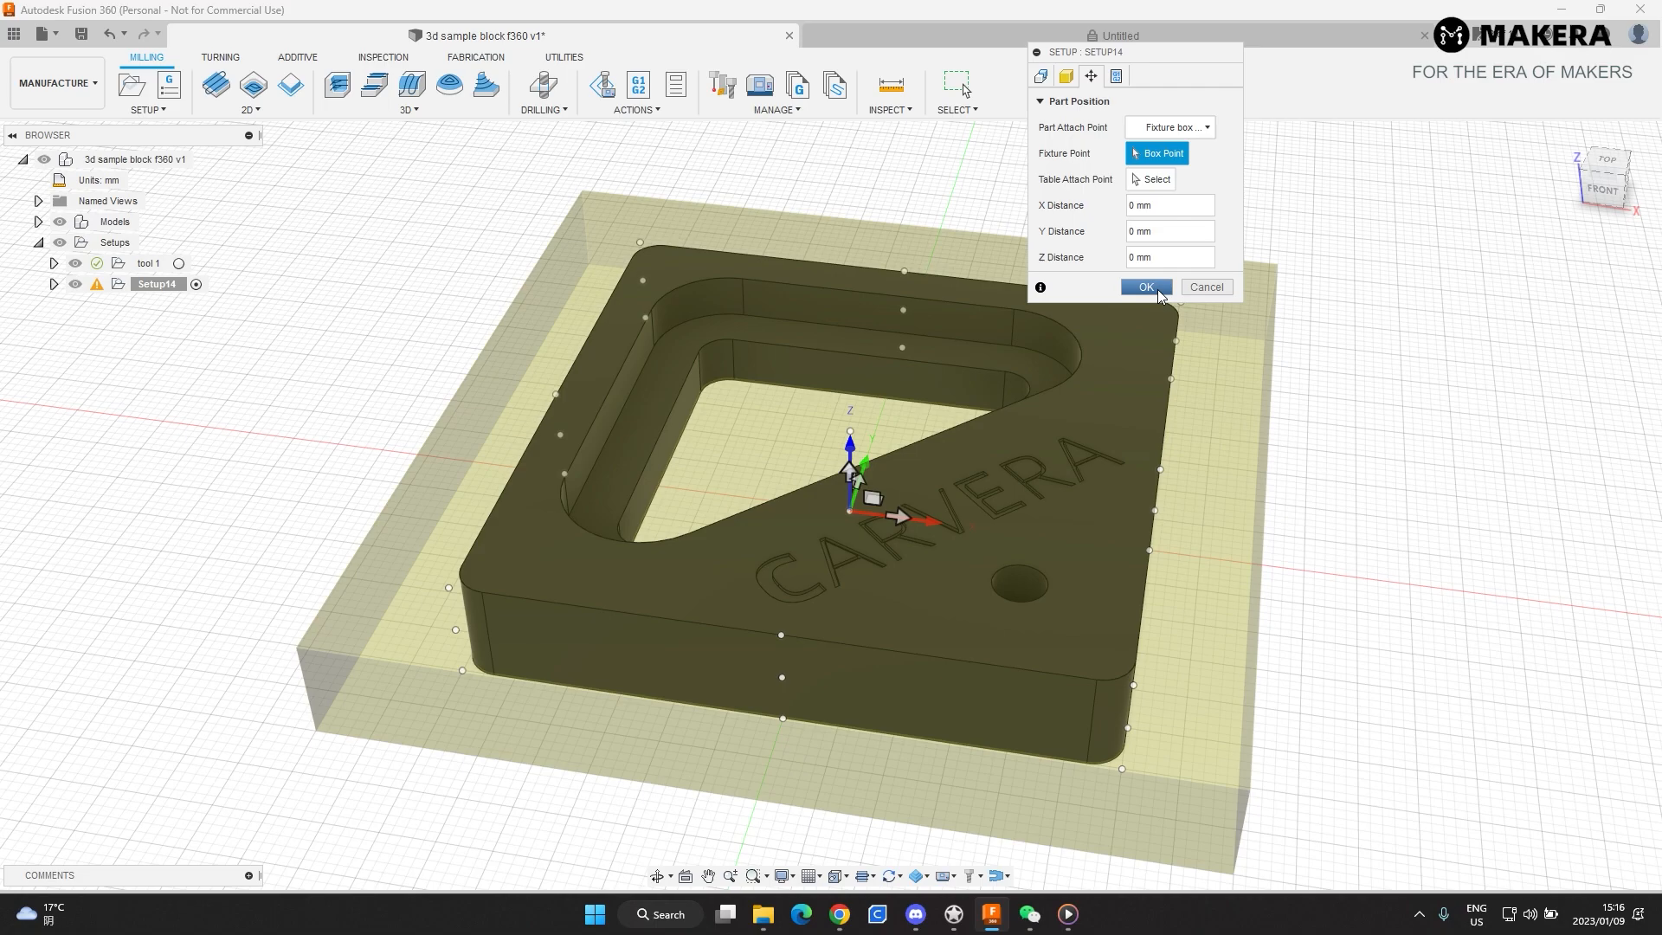
pyautogui.click(1116, 76)
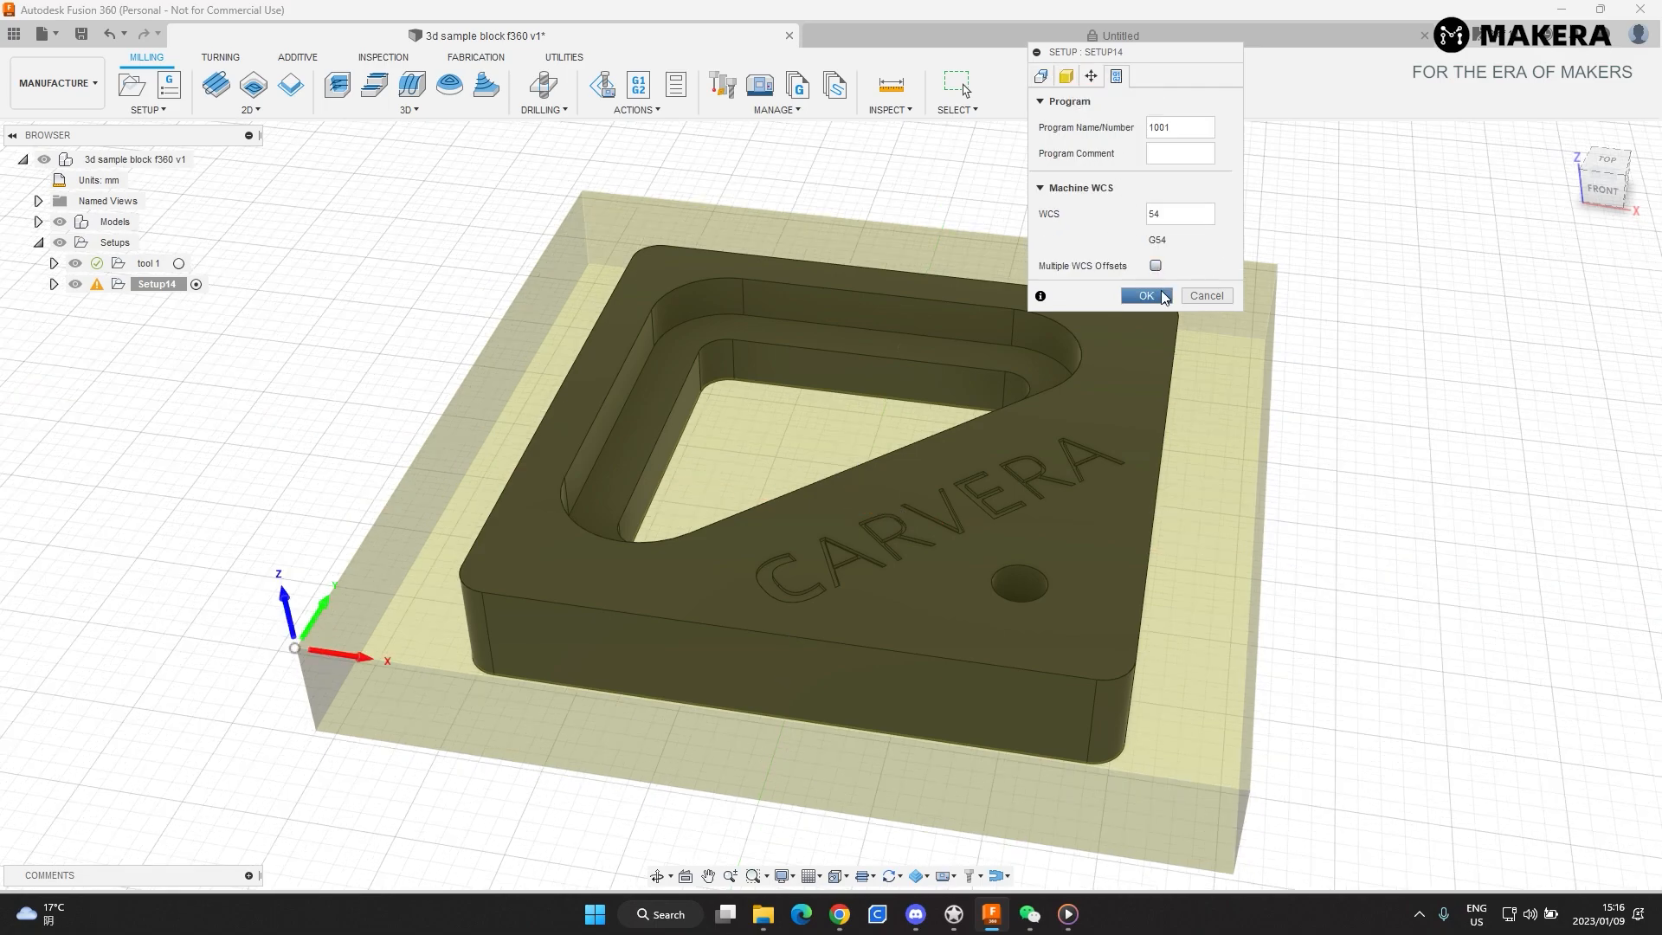
# - Assign the block as the new setup's model and confirm the setup
pyautogui.click(1147, 297)
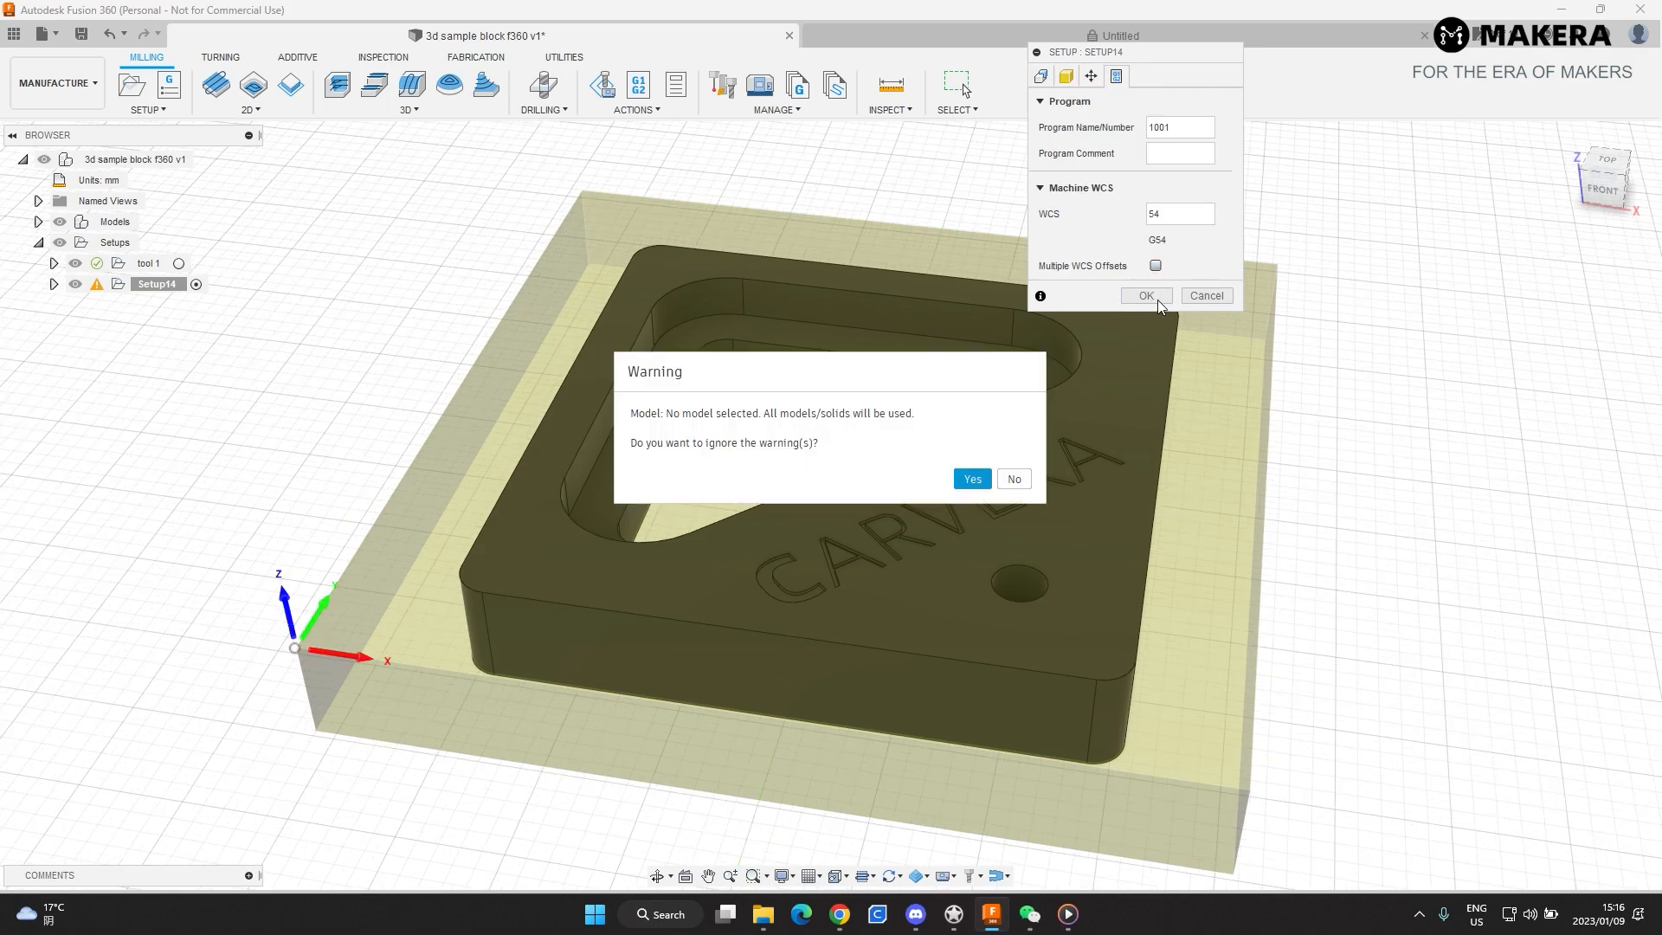
pyautogui.click(1006, 482)
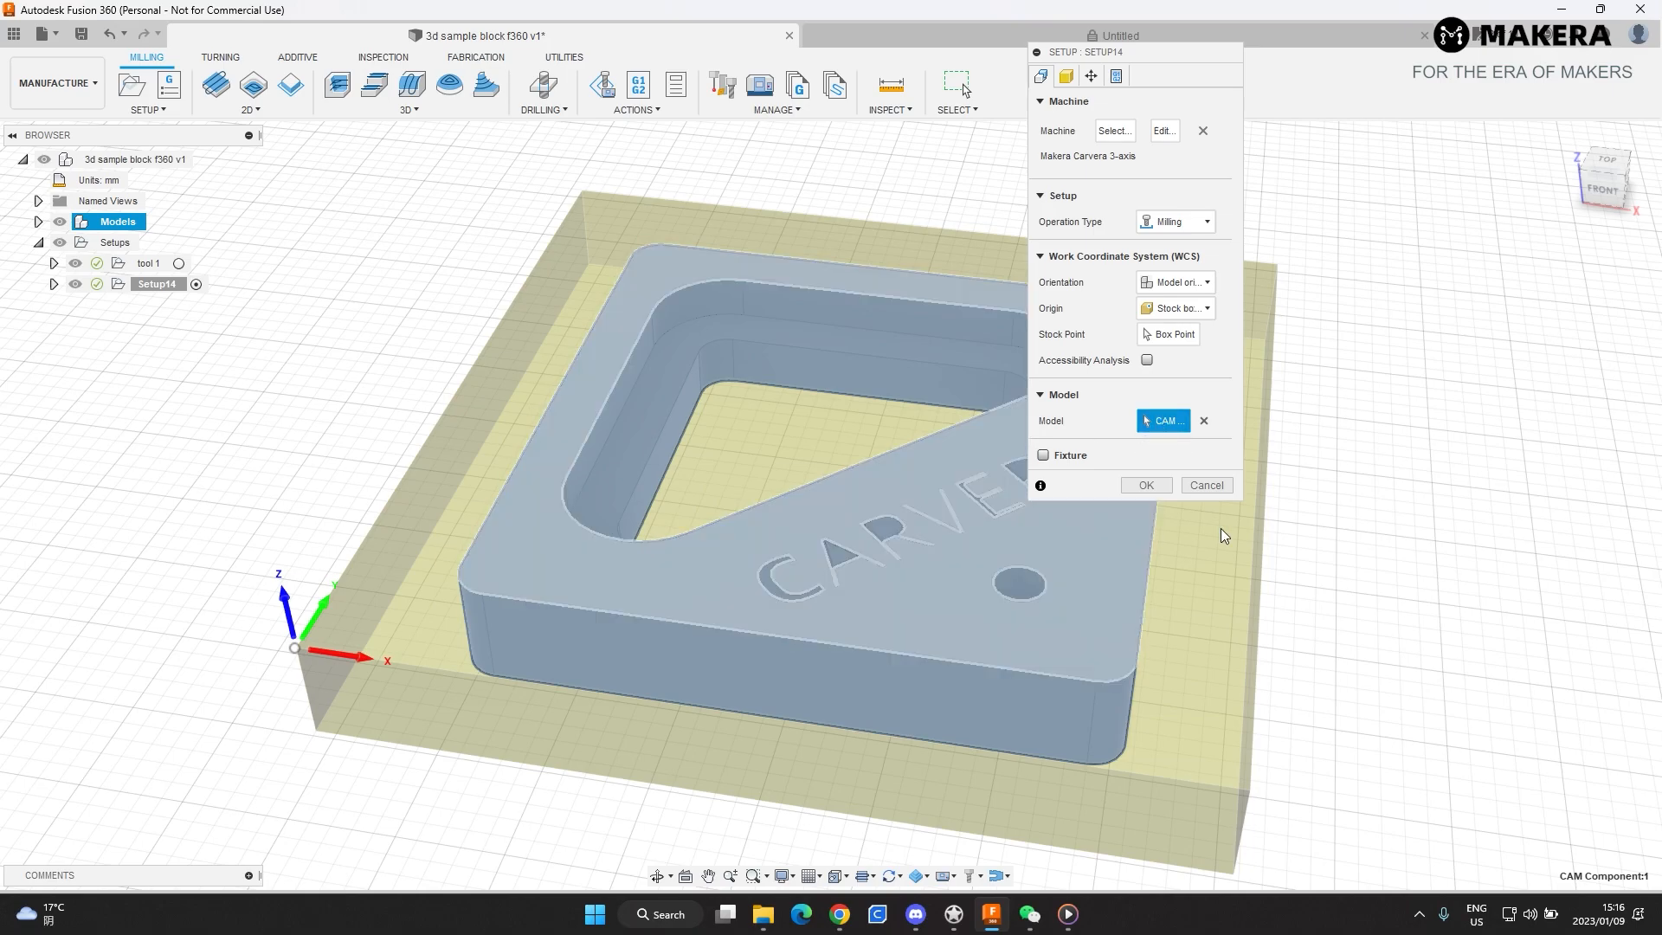
pyautogui.click(1143, 486)
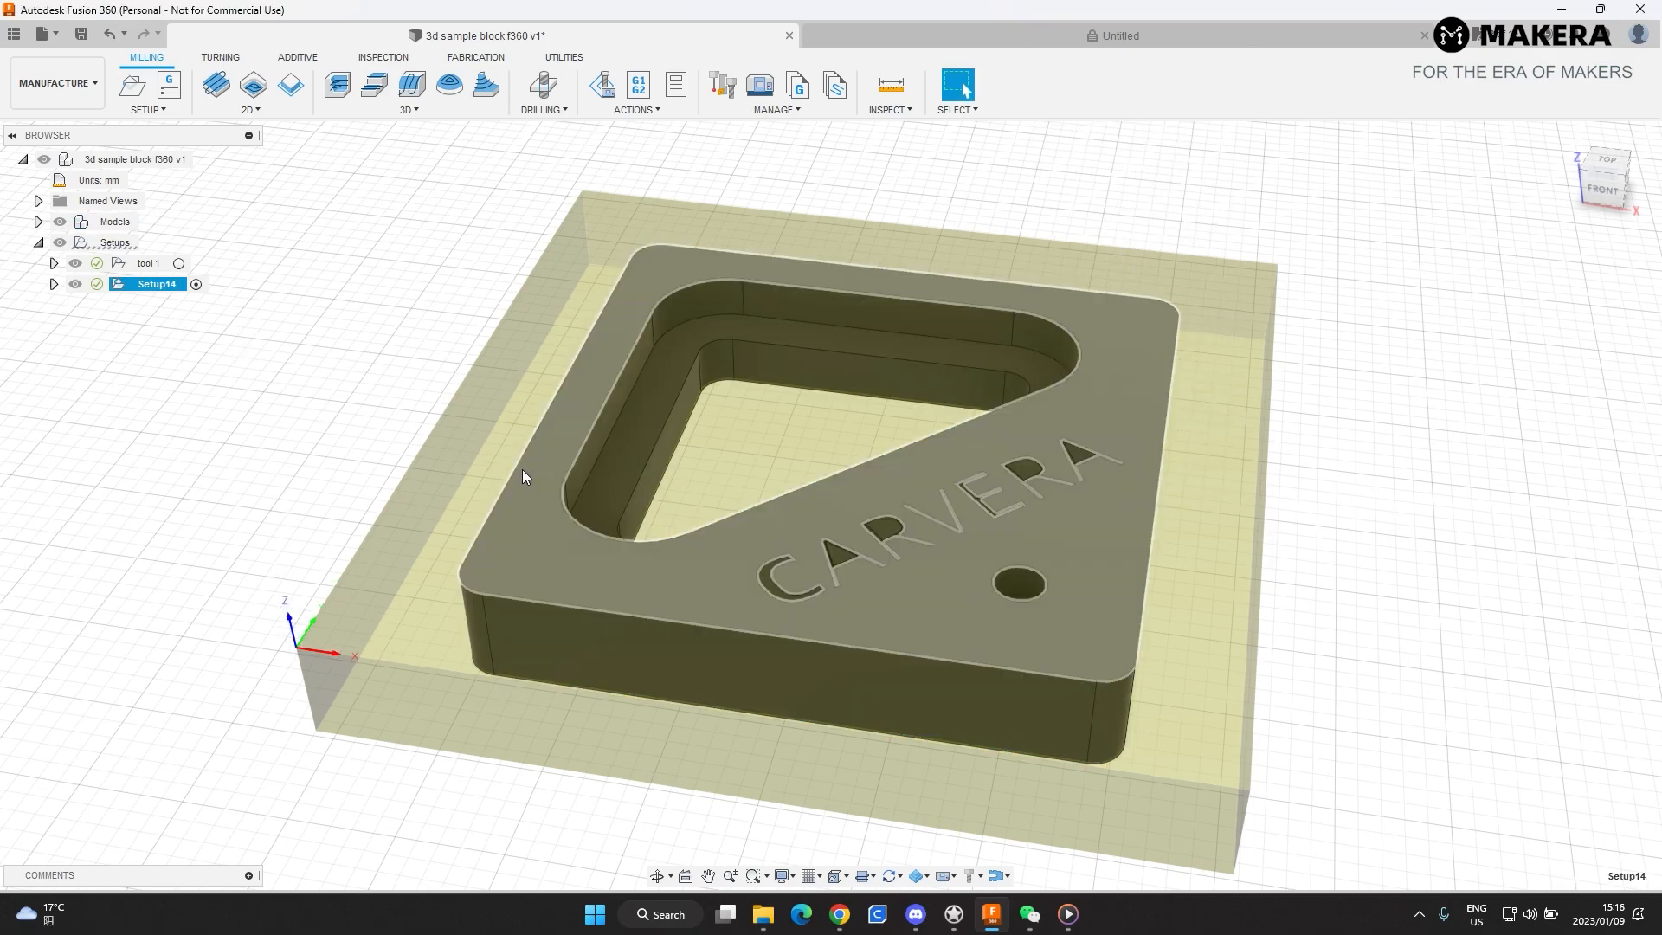
# - Start a 2D Engrave operation in the new setup and select the outlines of the letters C, A, R and V, including inner contours
pyautogui.click(251, 109)
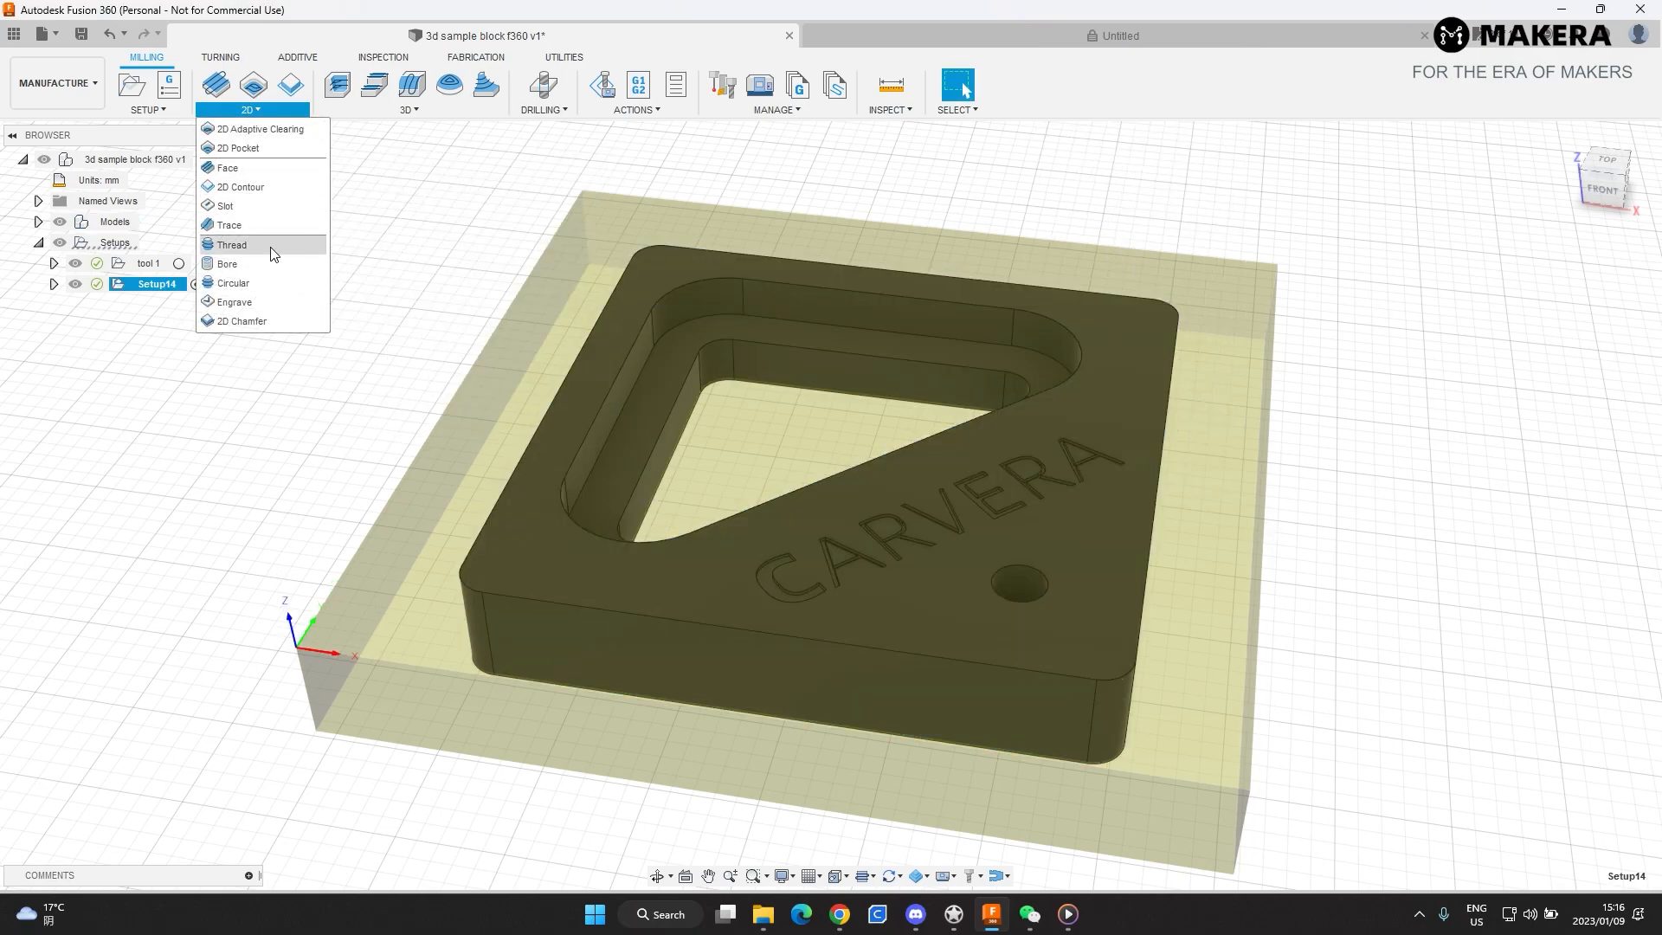
pyautogui.click(242, 302)
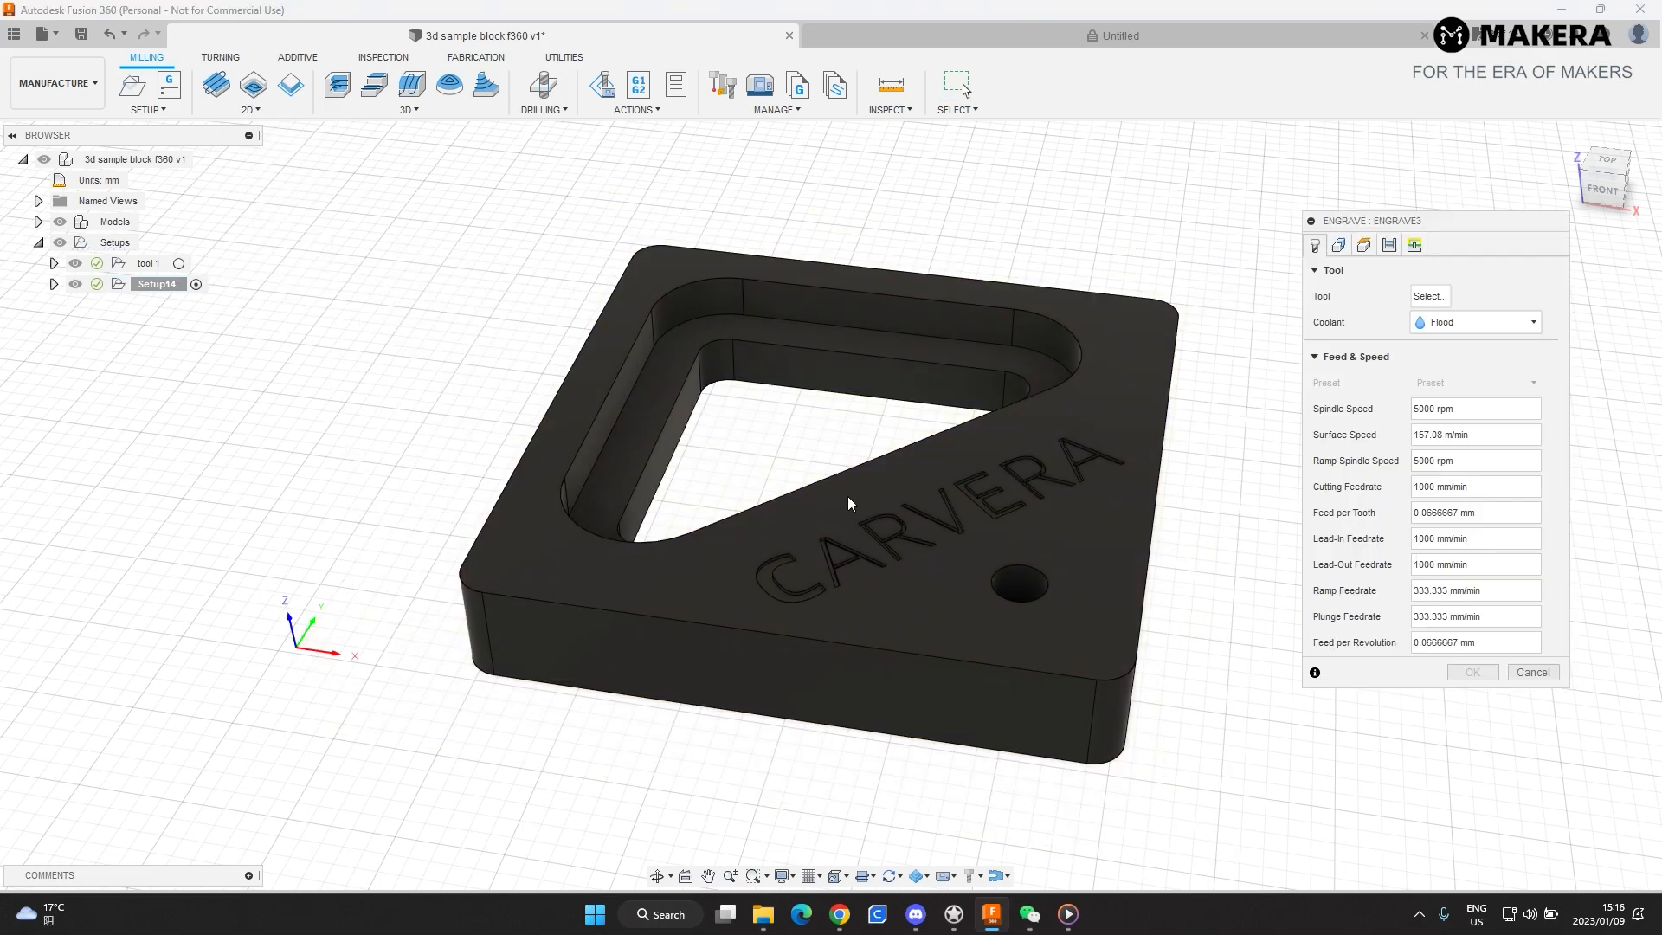
pyautogui.scroll(3, 779, 589)
pyautogui.scroll(4, 758, 554)
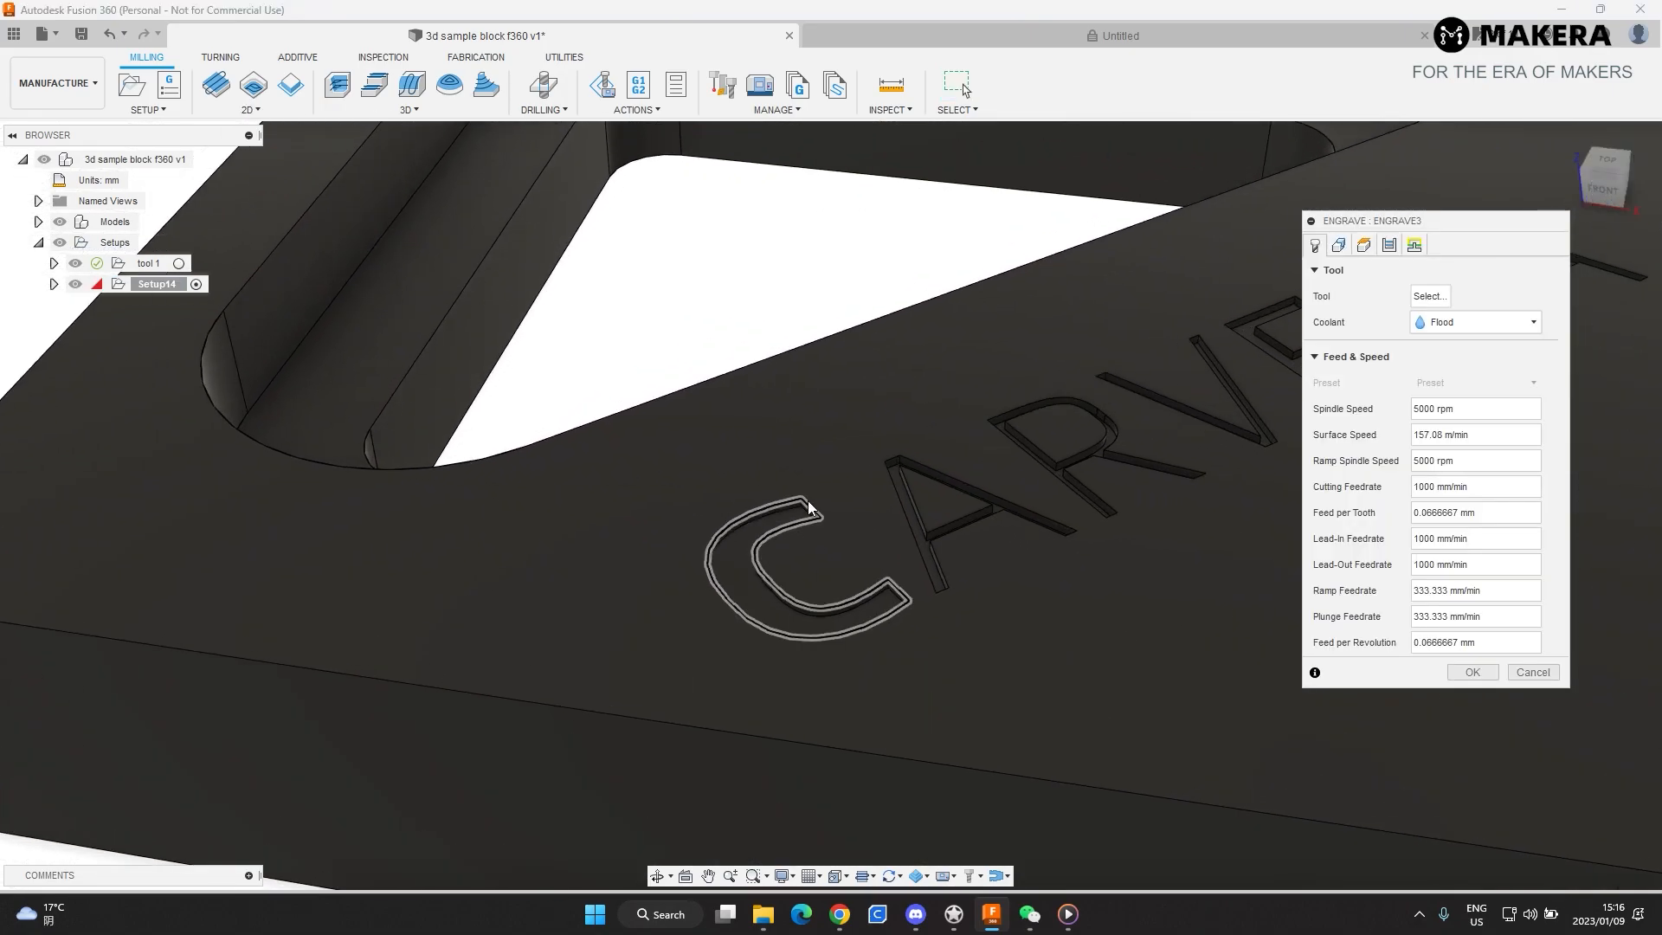
pyautogui.click(810, 509)
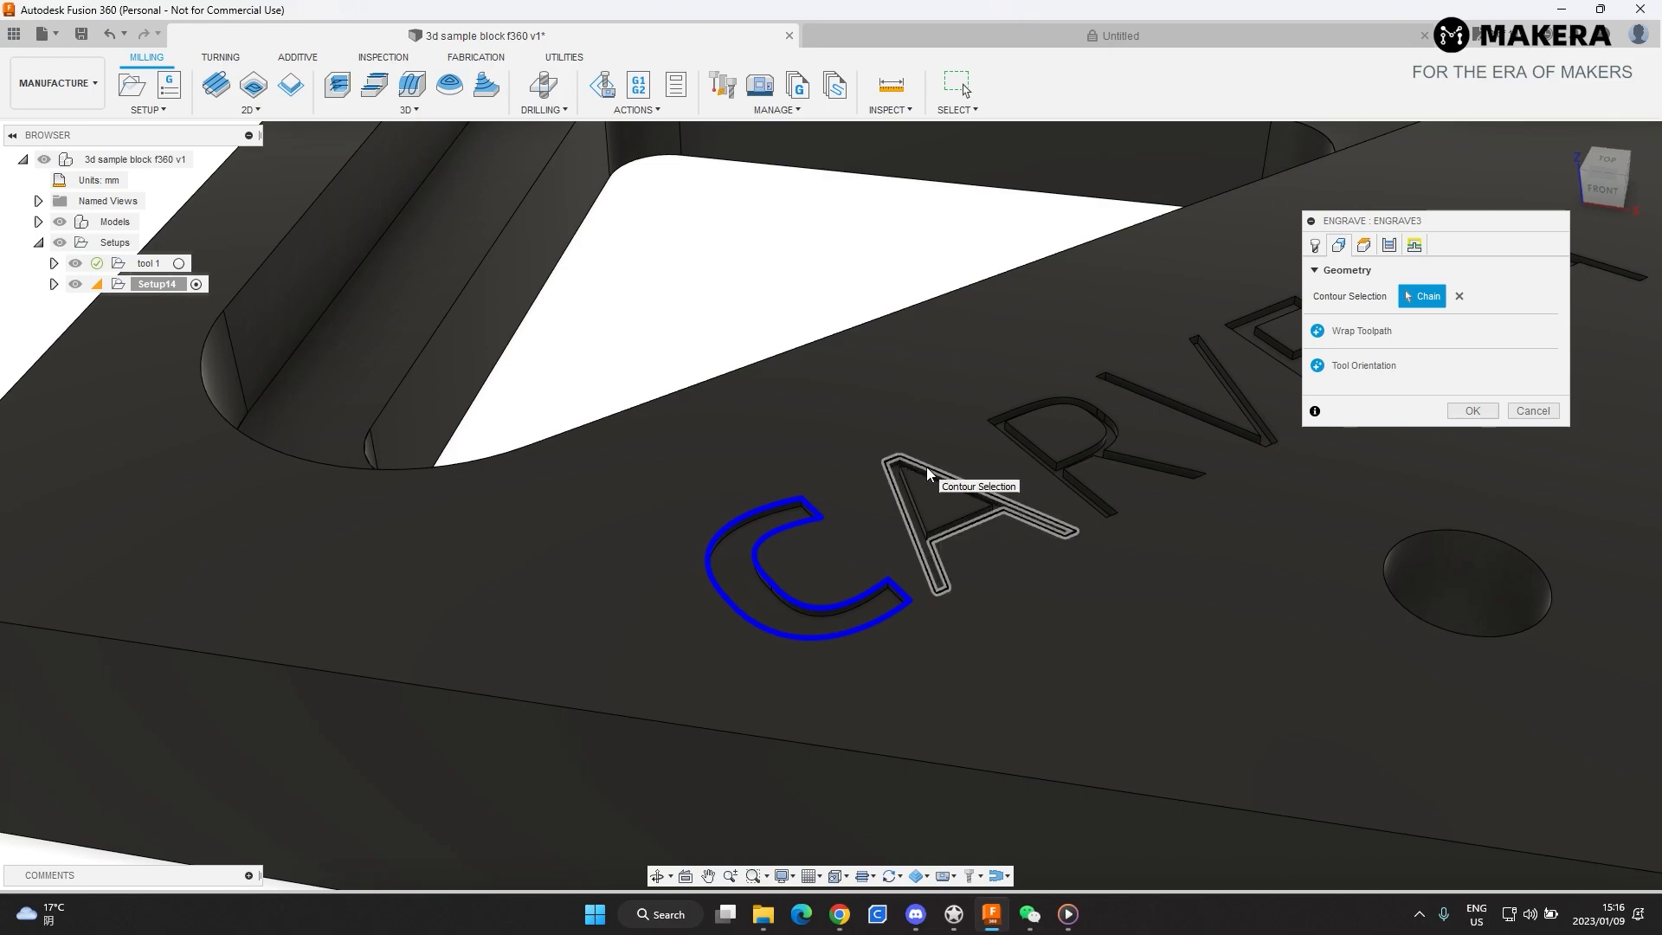
pyautogui.click(915, 506)
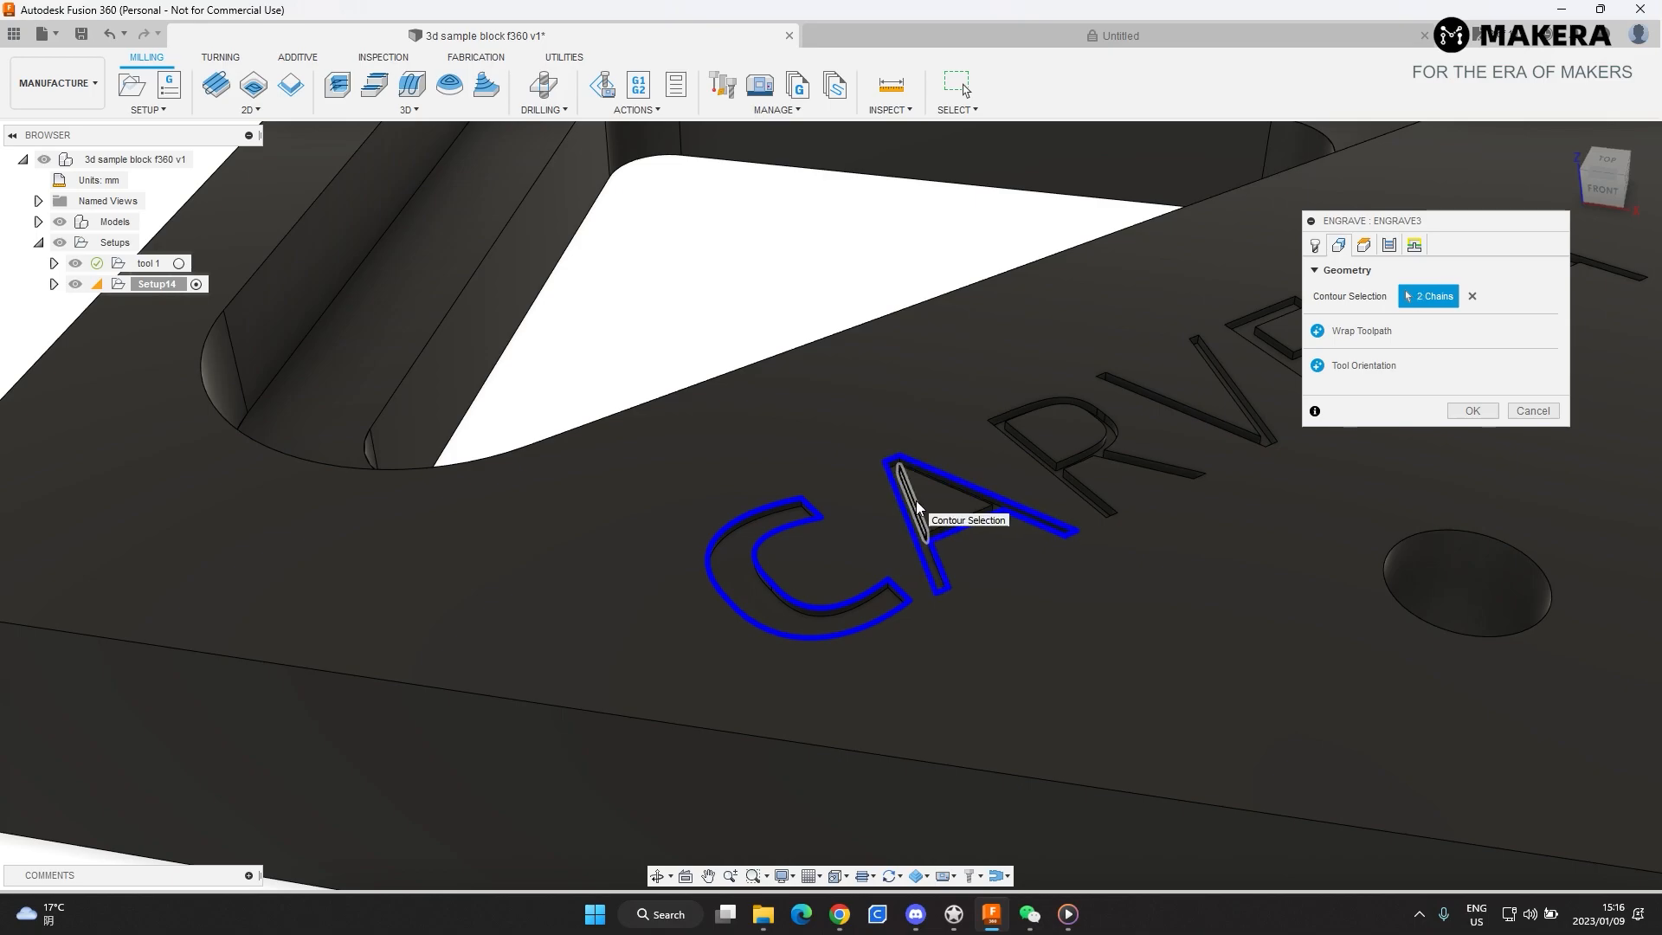
pyautogui.click(917, 507)
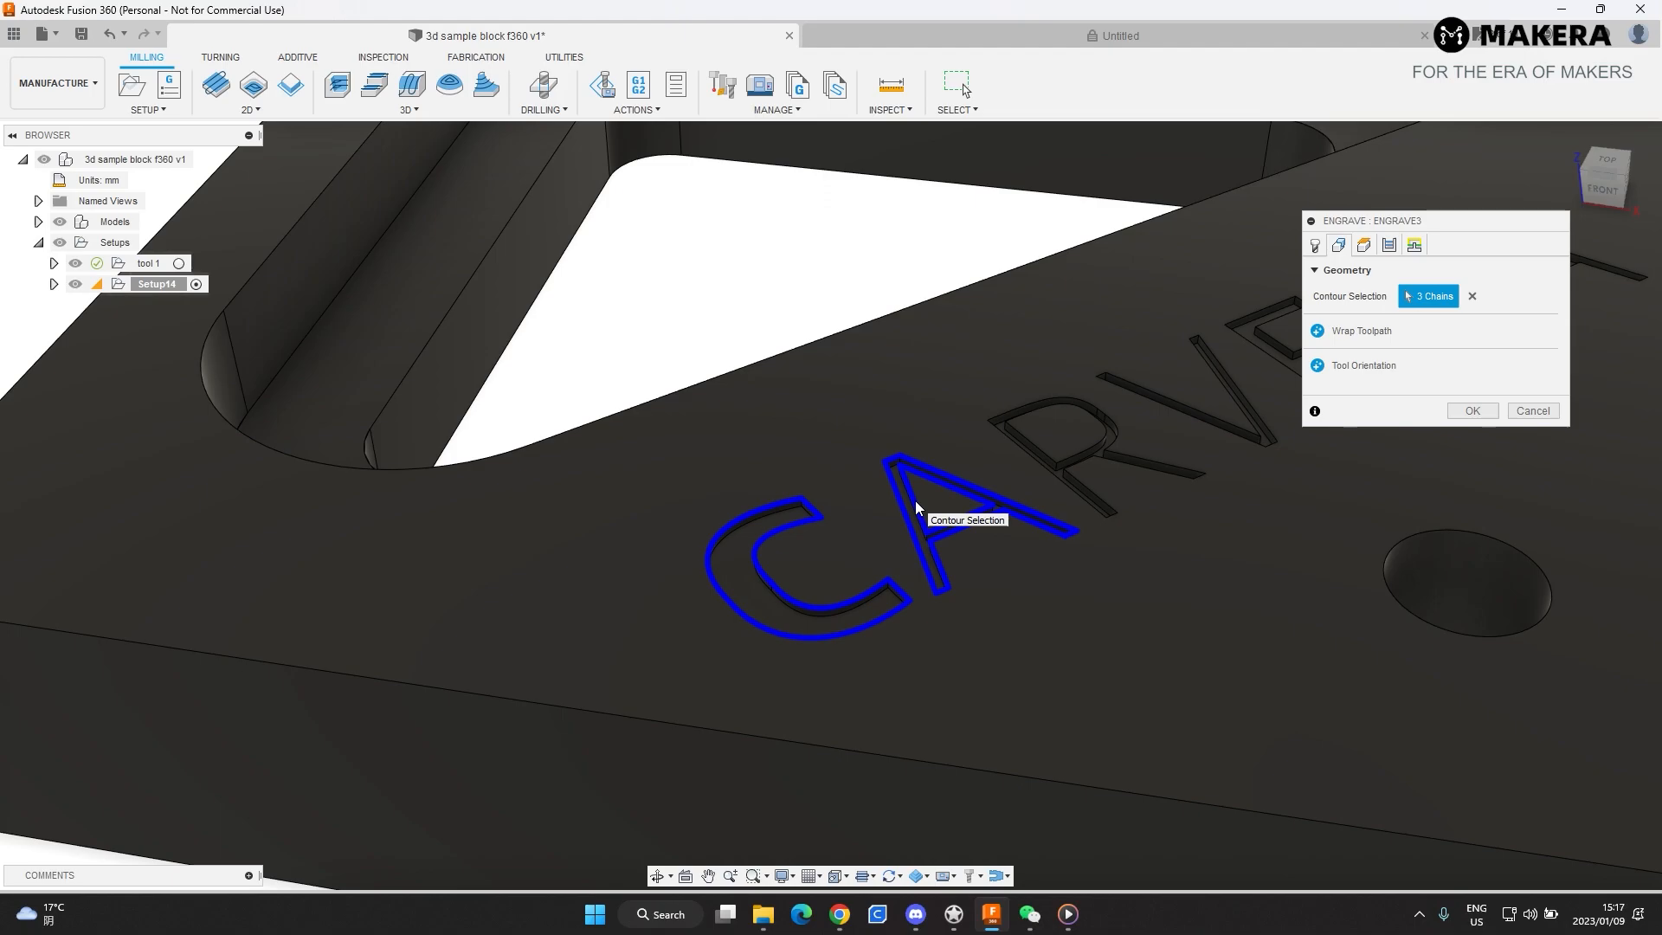
pyautogui.click(1101, 443)
pyautogui.click(1078, 445)
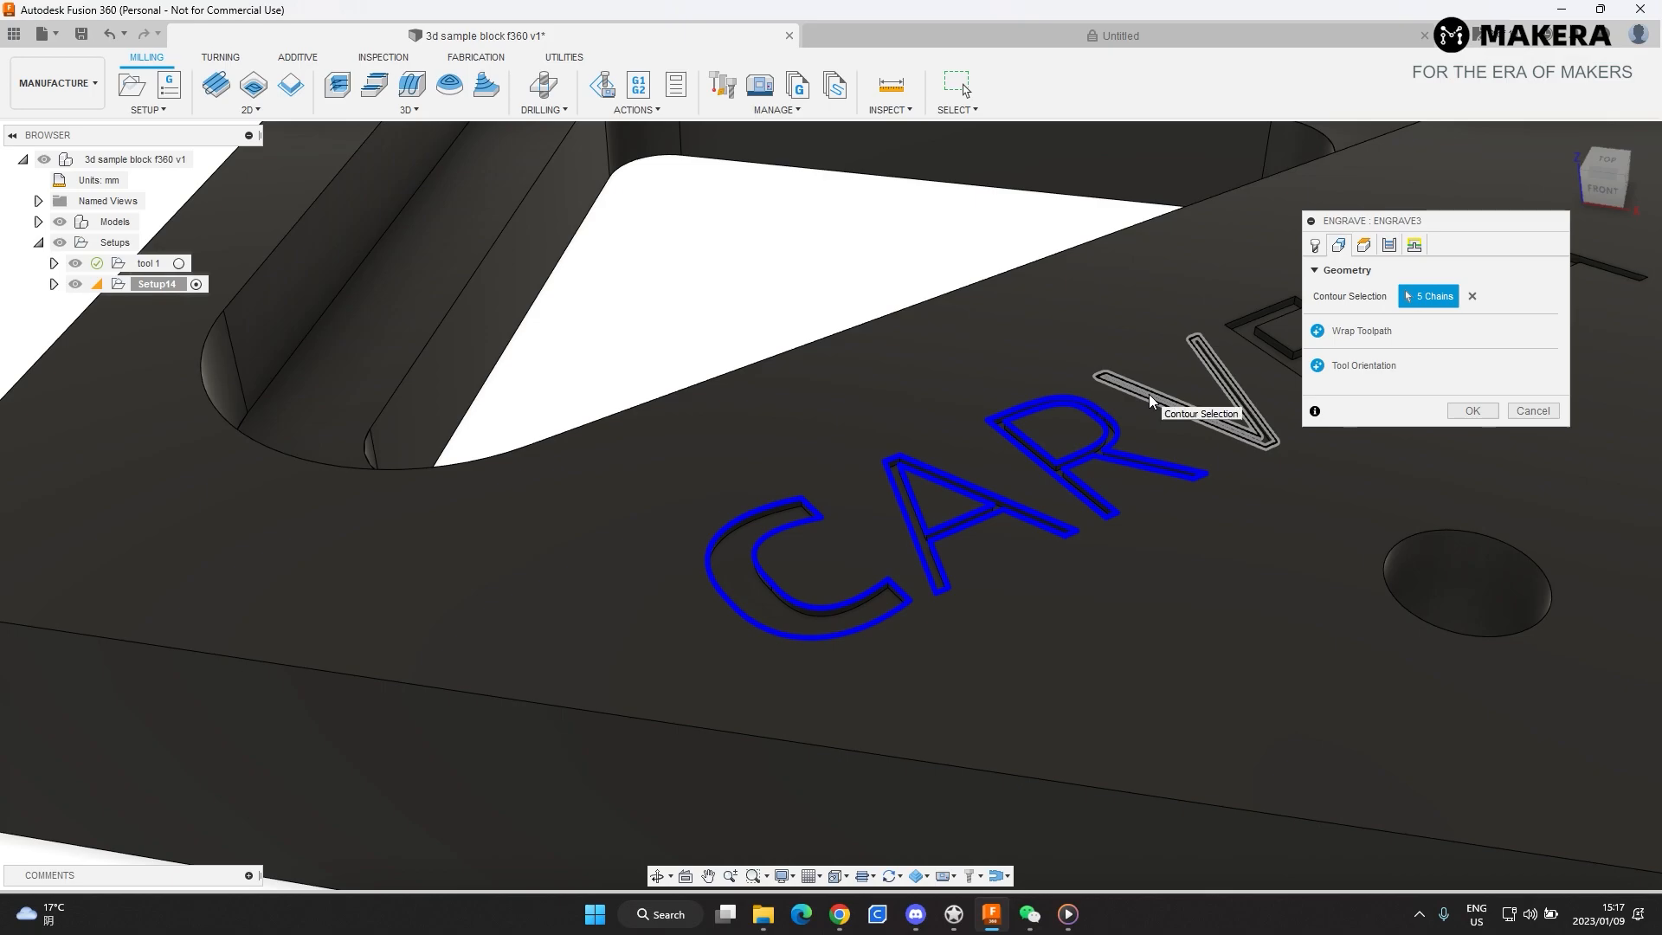
pyautogui.click(1150, 401)
# - Add the outlines of the remaining letters E, R and A, with their inner contours, to the engraving selection
pyautogui.scroll(-5, 762, 485)
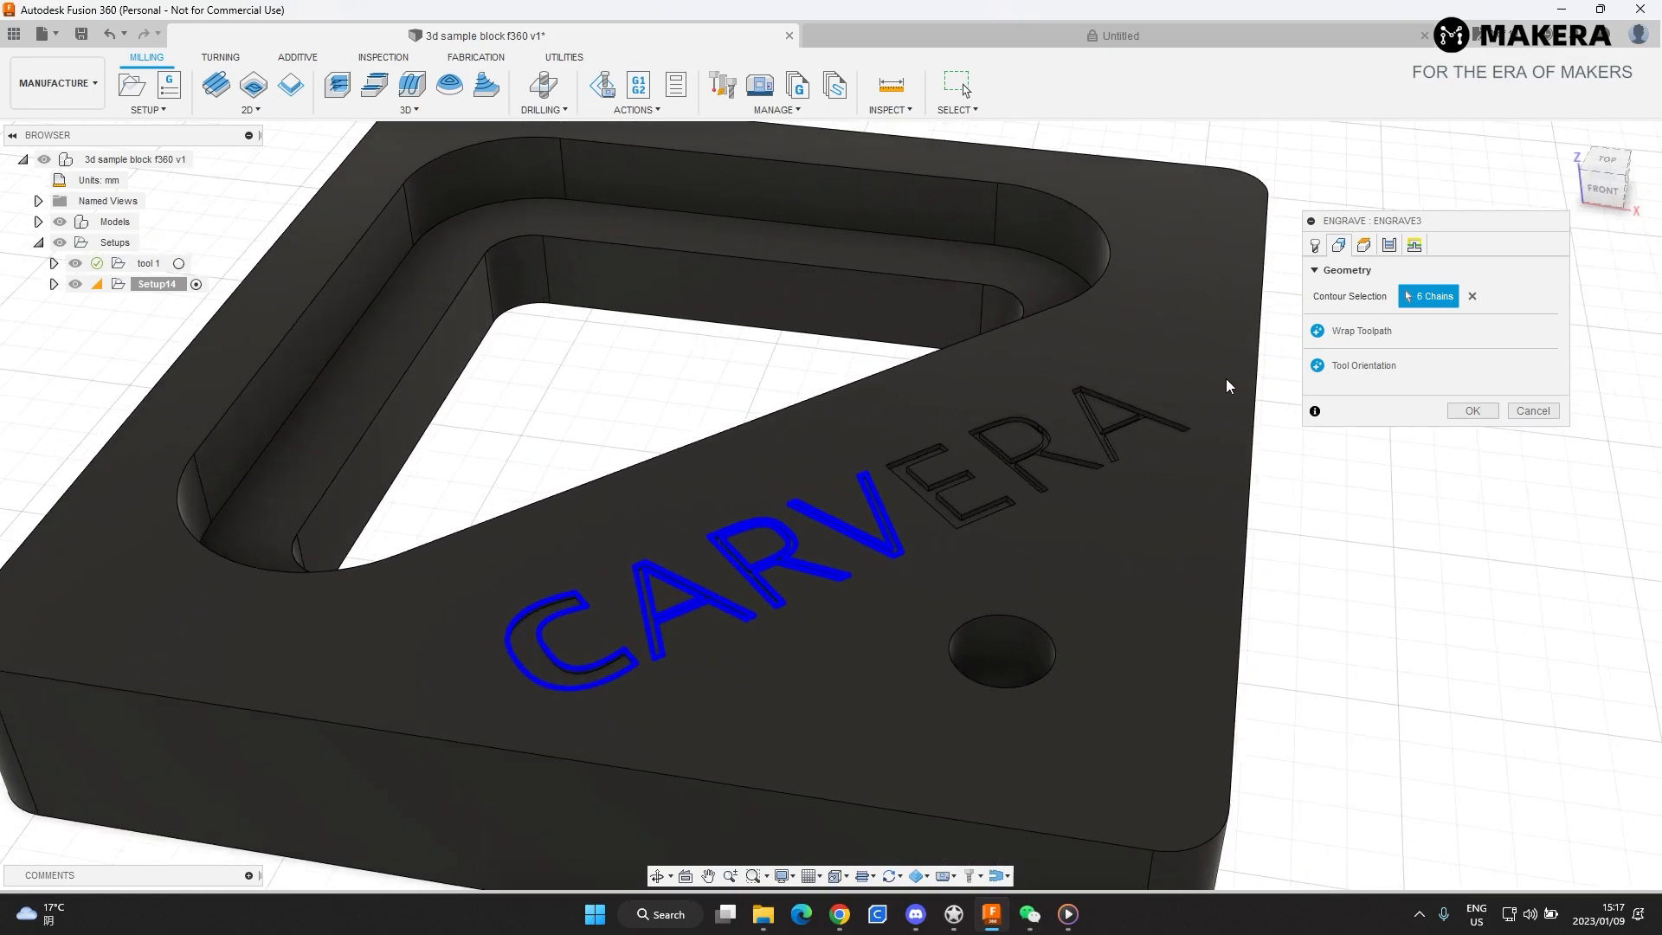
pyautogui.scroll(2, 1228, 386)
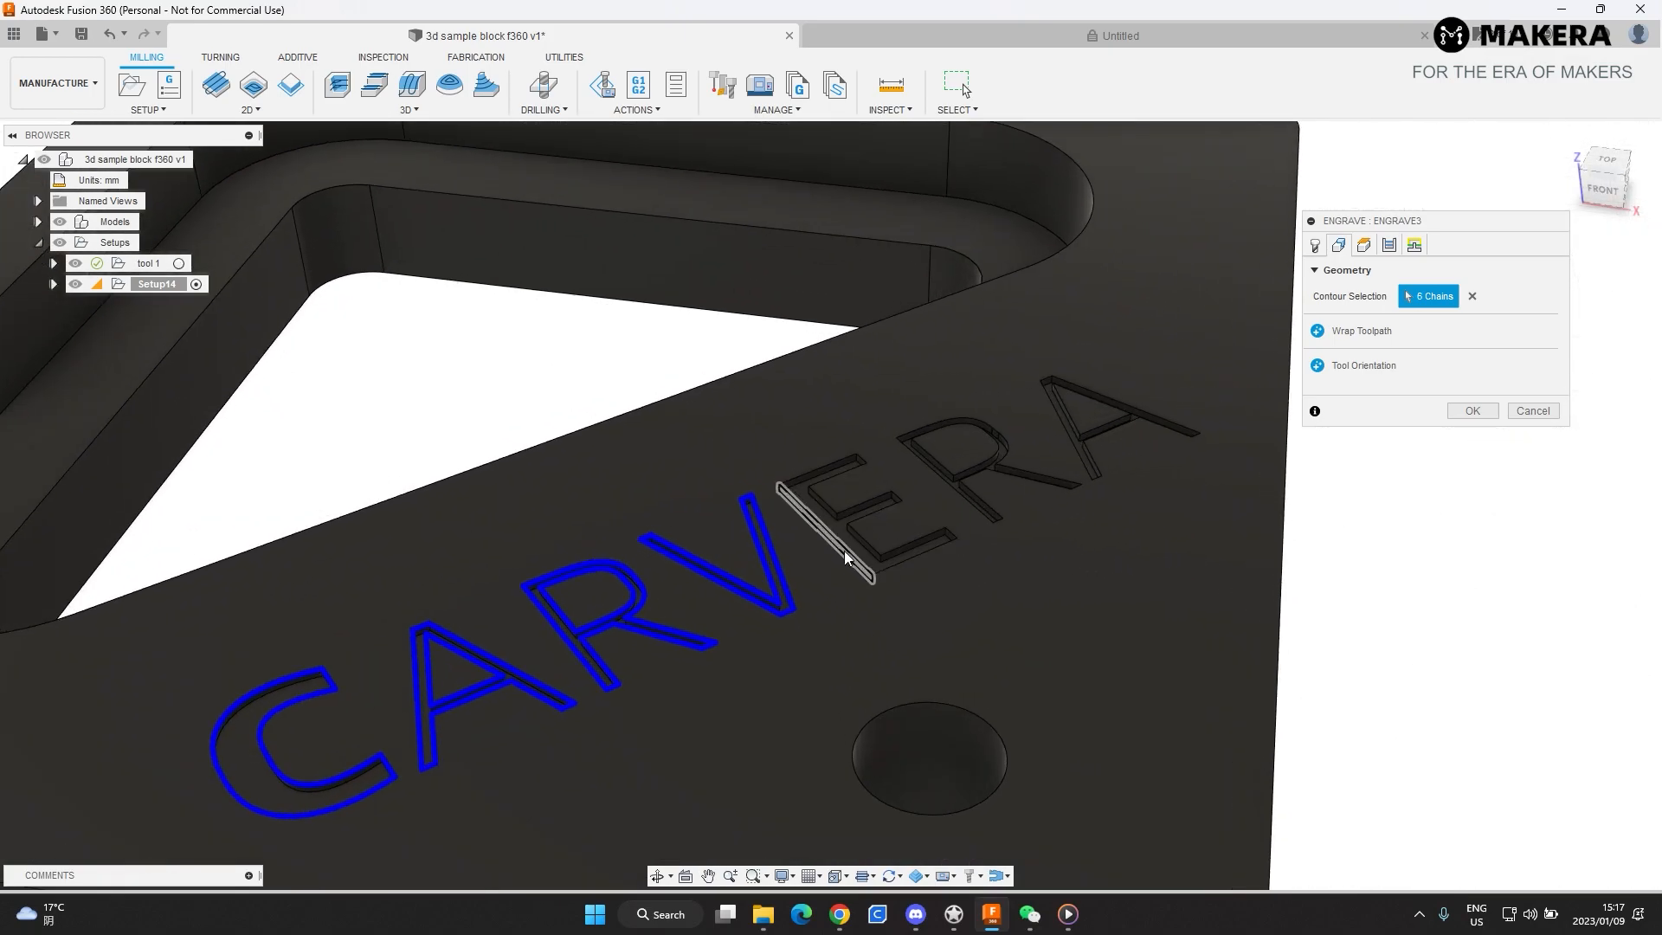
pyautogui.click(883, 571)
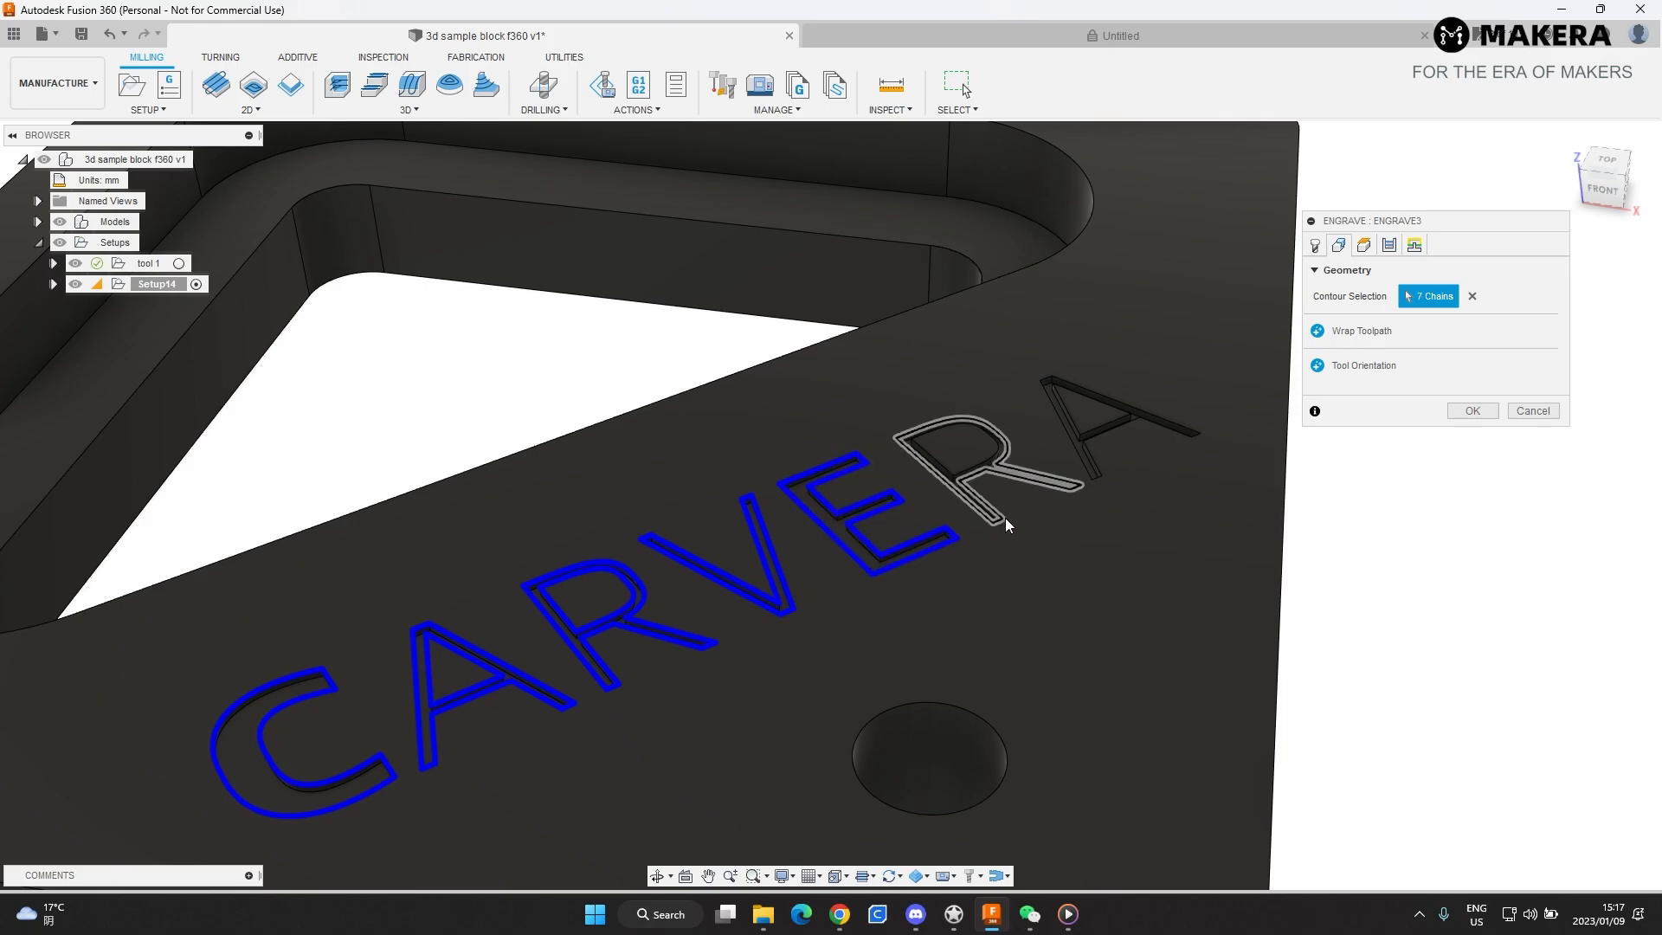
pyautogui.click(968, 461)
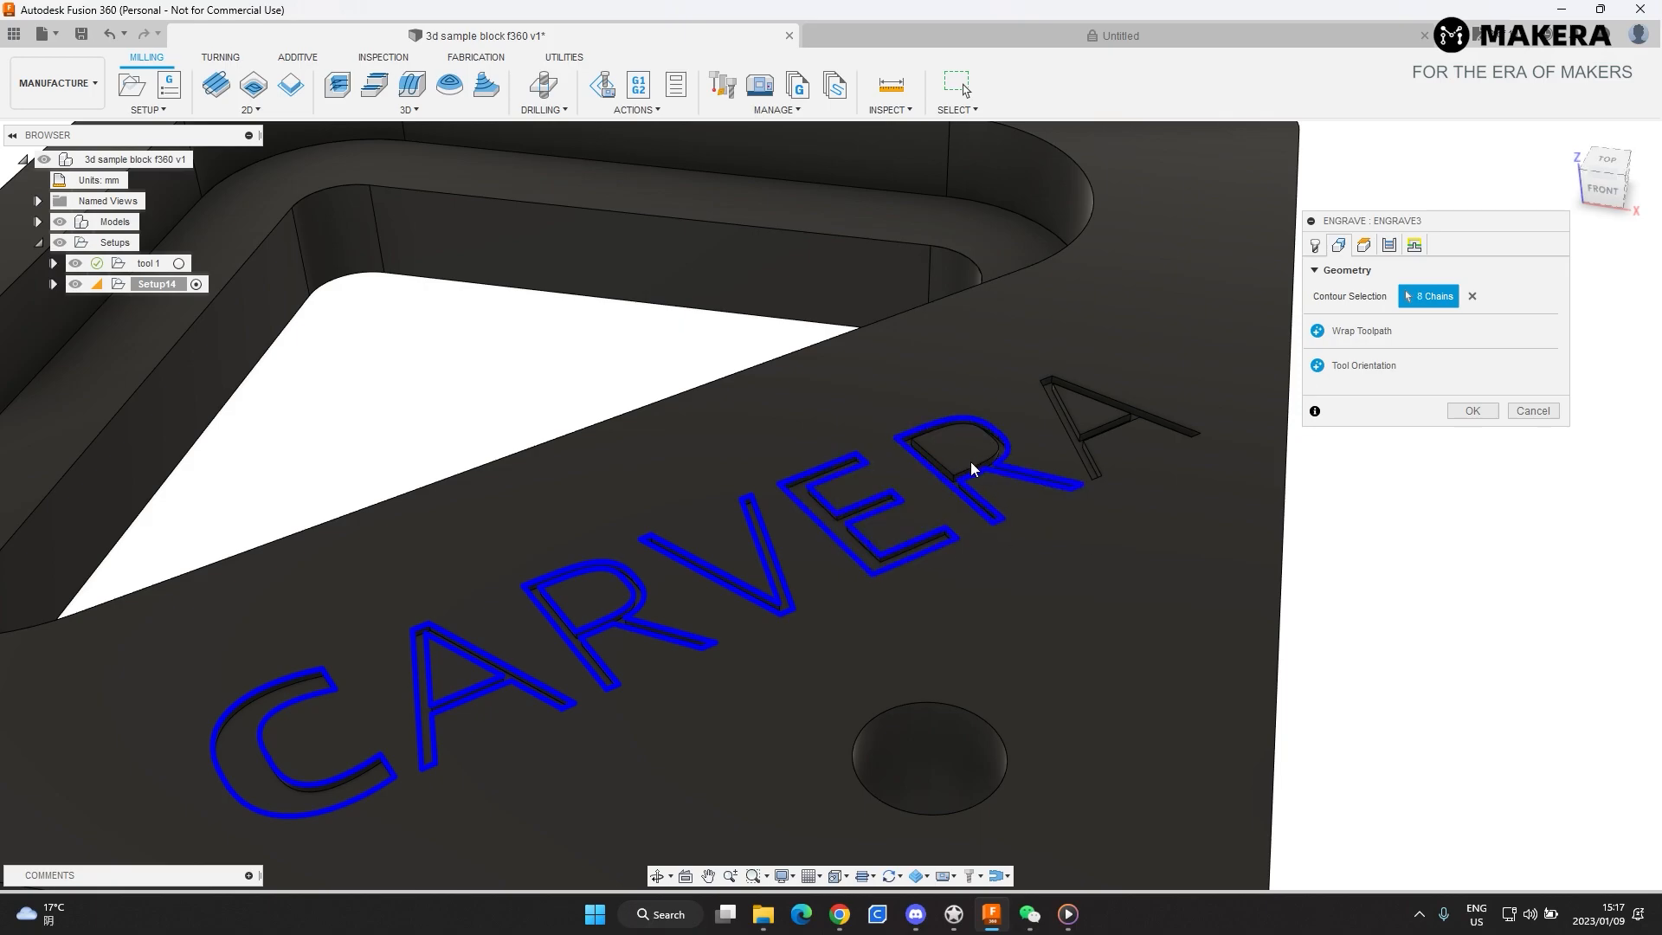
pyautogui.click(1117, 423)
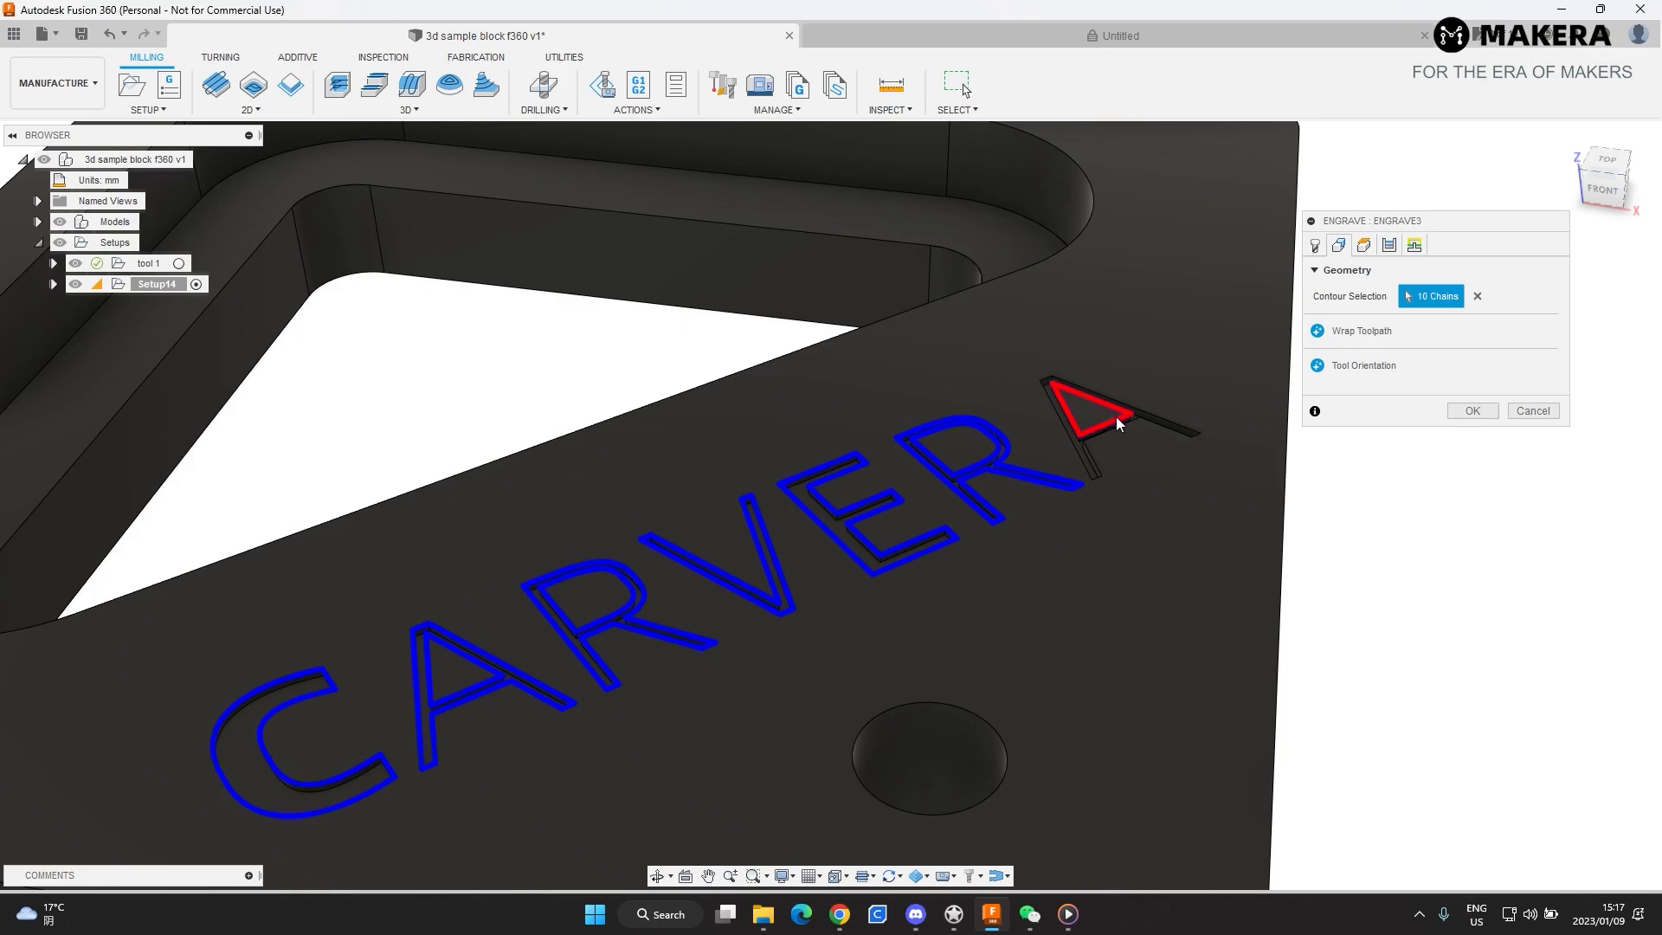
pyautogui.click(1122, 422)
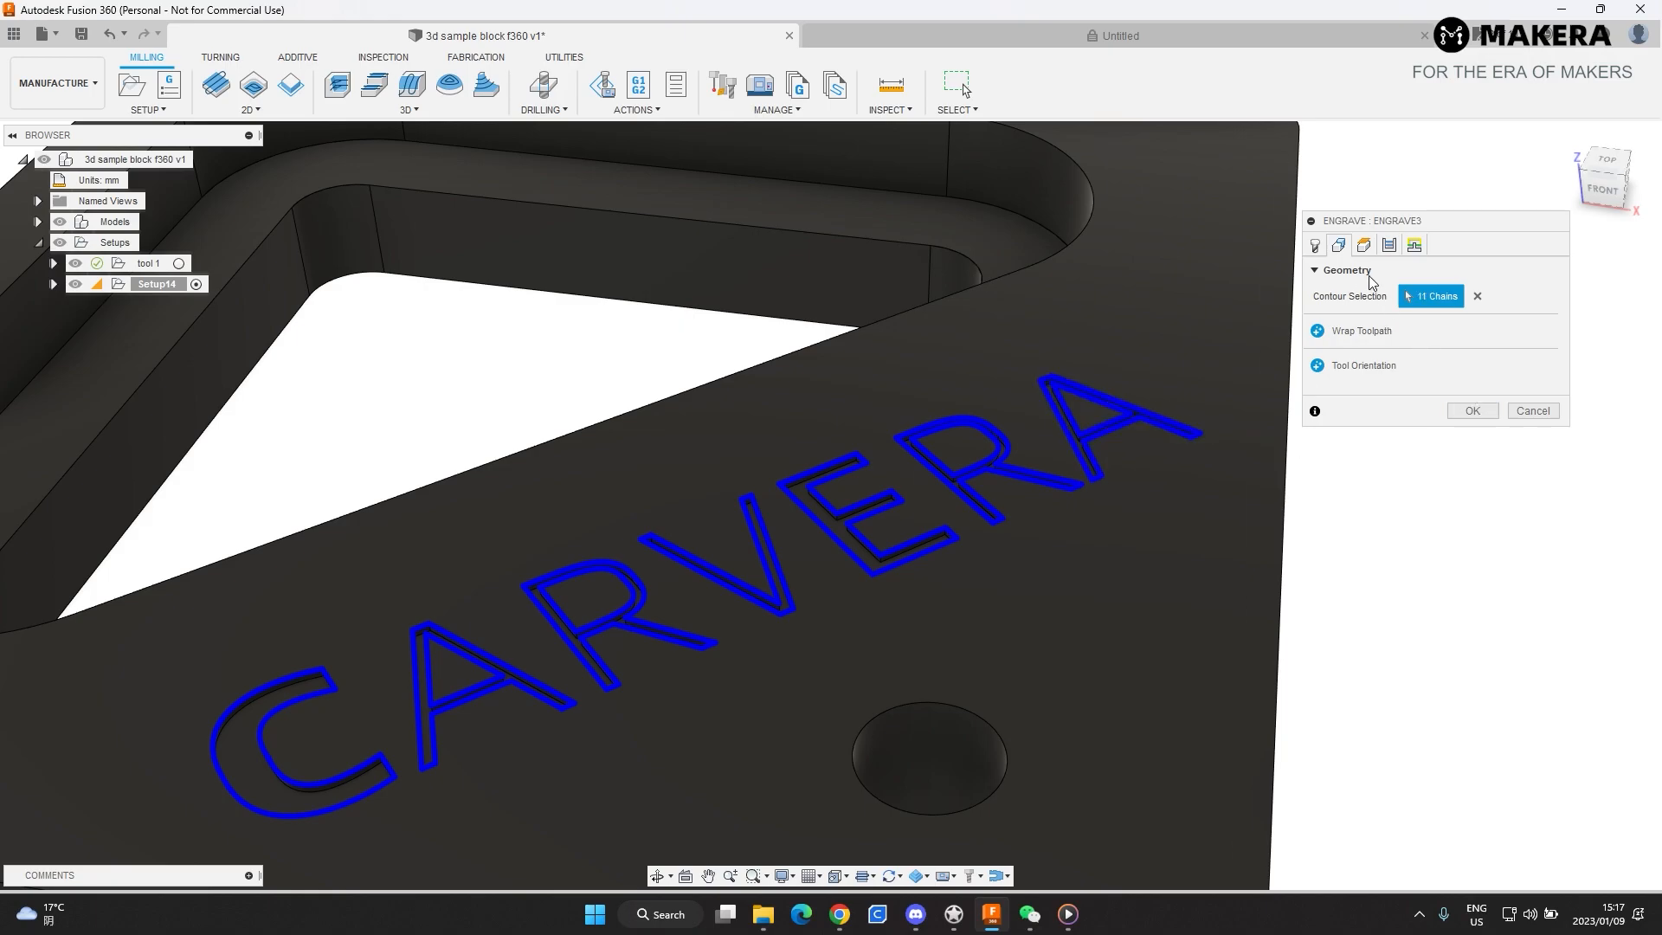
# - Assign tool 2, the 3.175 mm 15° engraving bit with 0.2 mm tip, and apply the Softwood/MDF/Epoxy cutting preset
pyautogui.click(1315, 245)
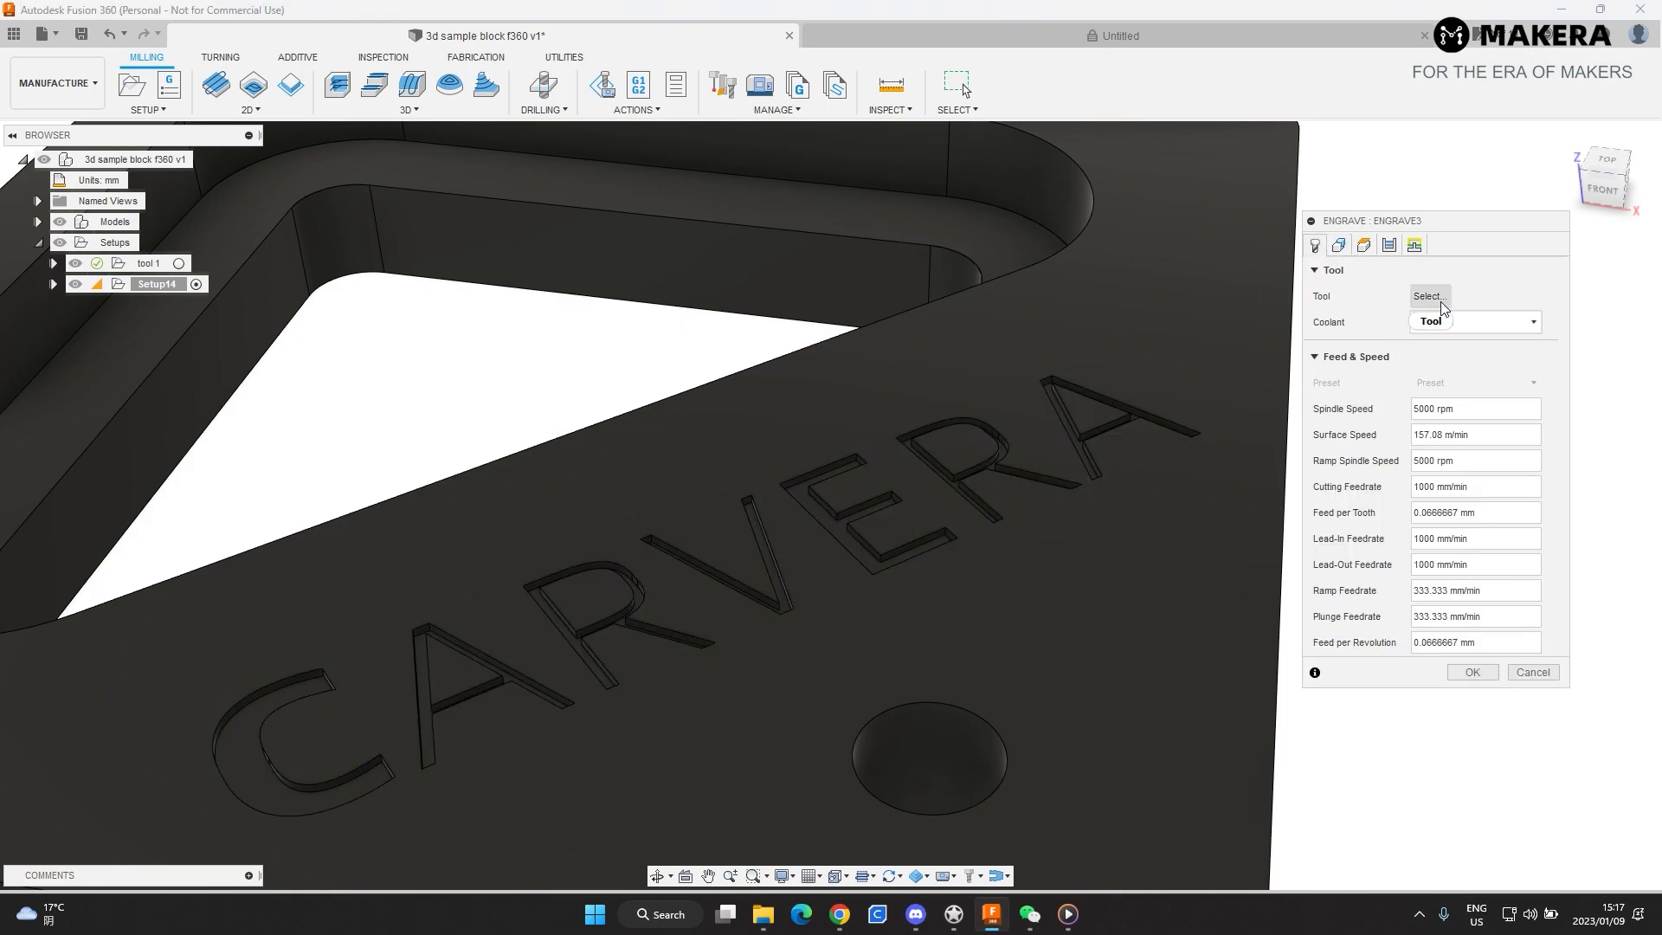
pyautogui.click(1432, 296)
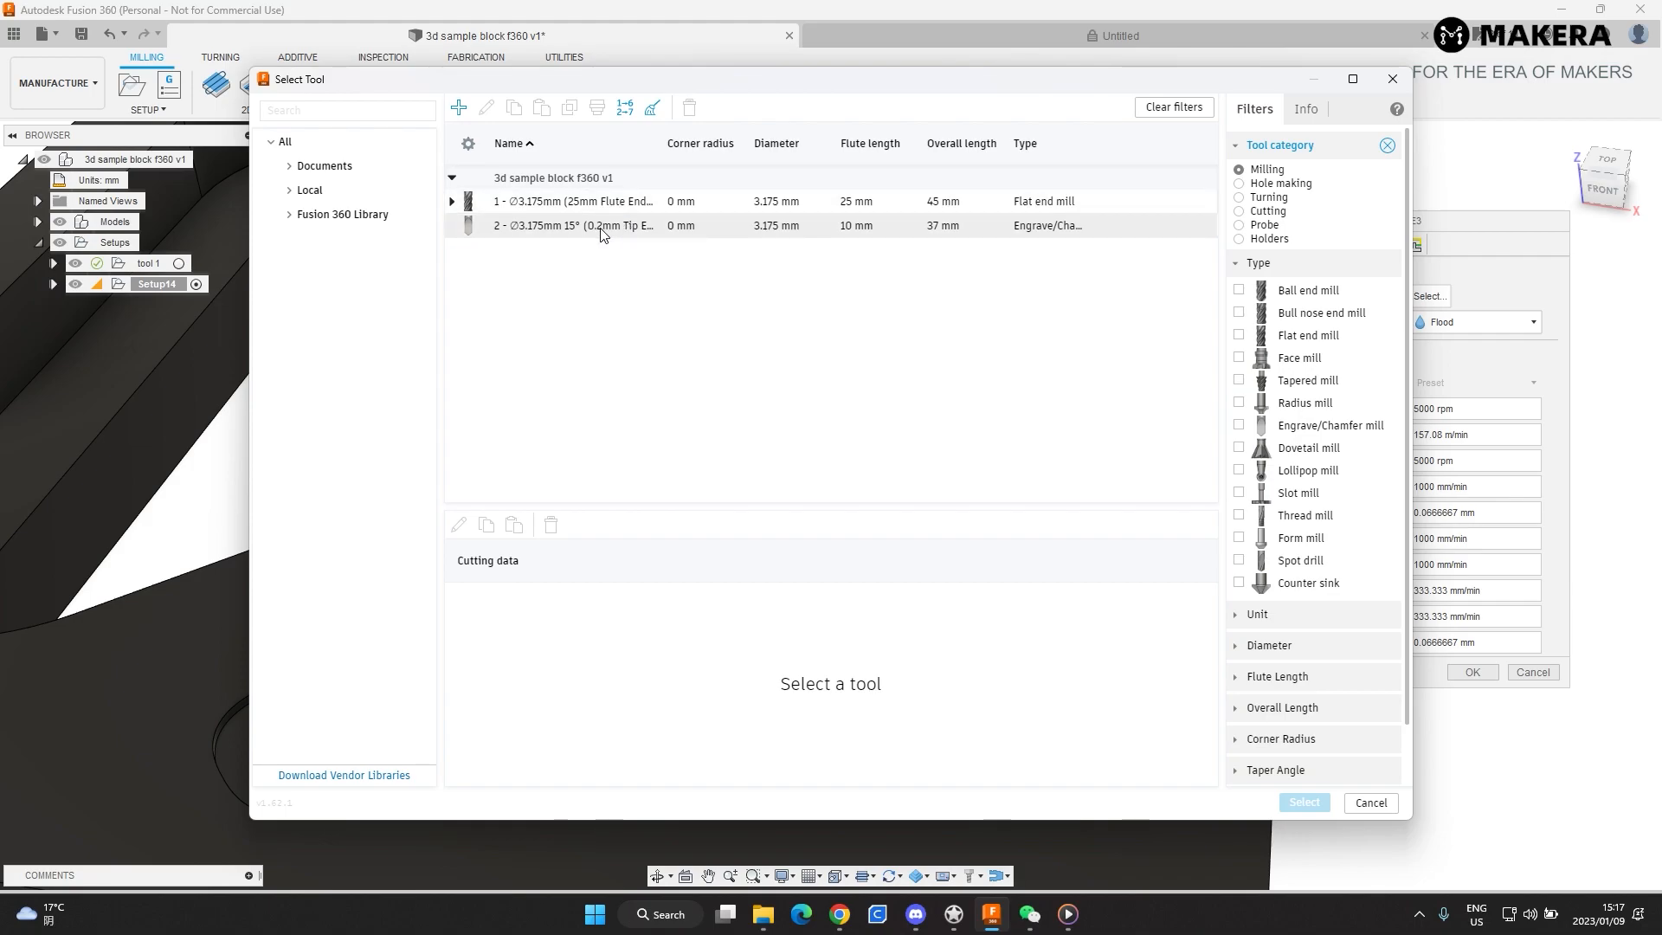
pyautogui.click(603, 227)
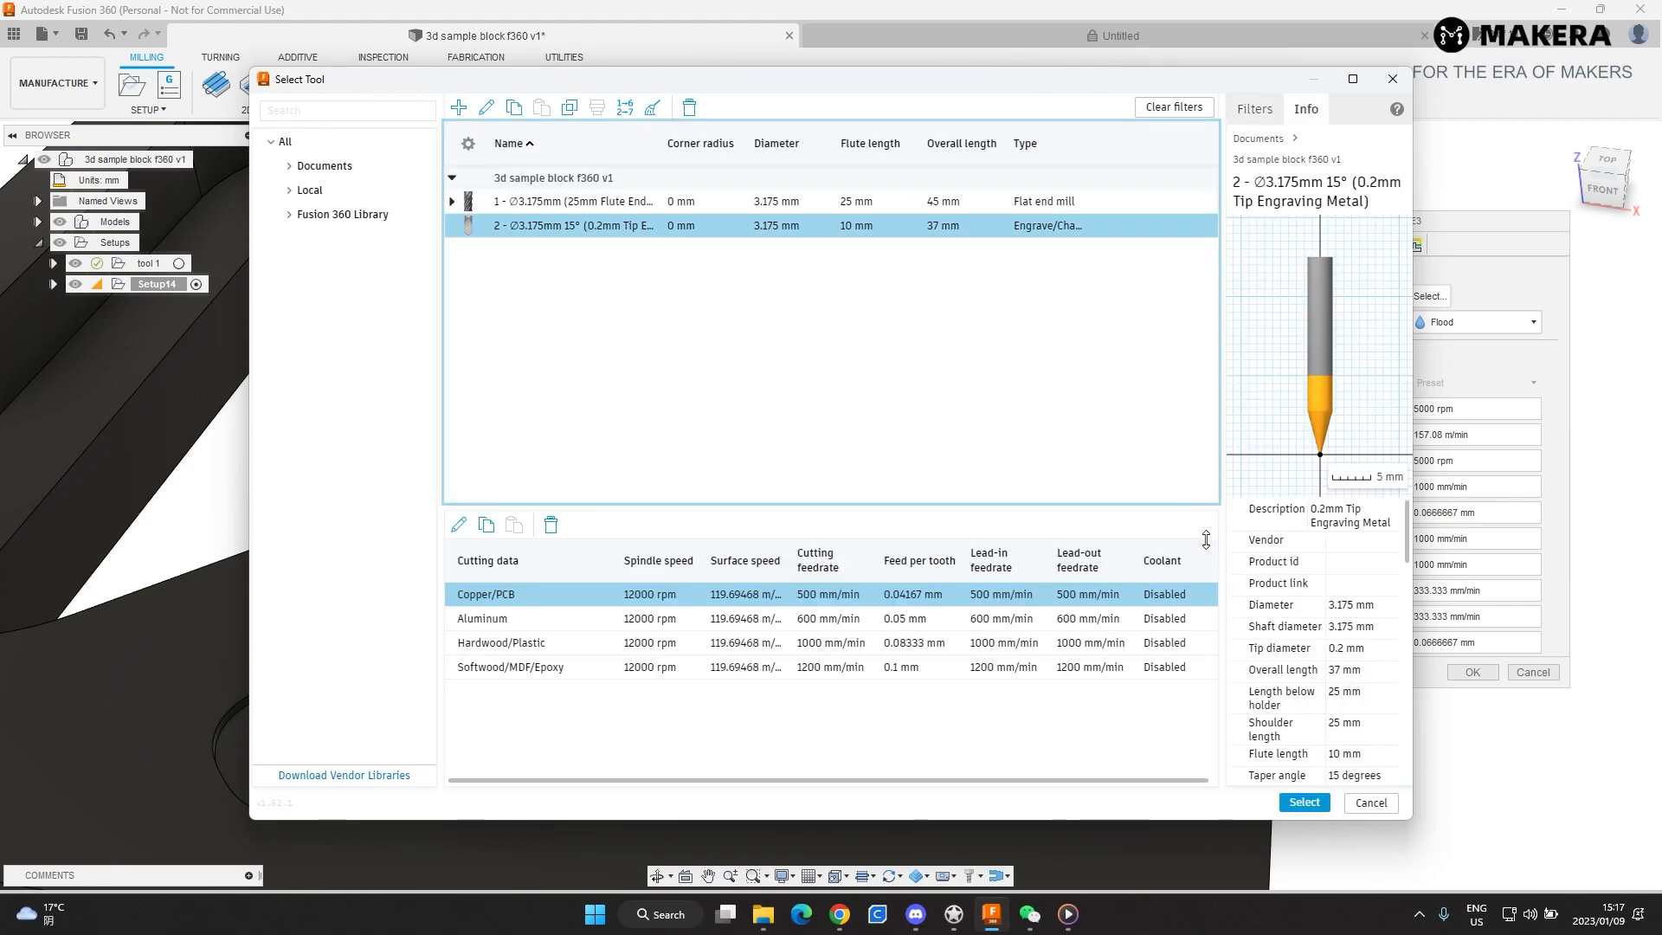
pyautogui.click(1305, 804)
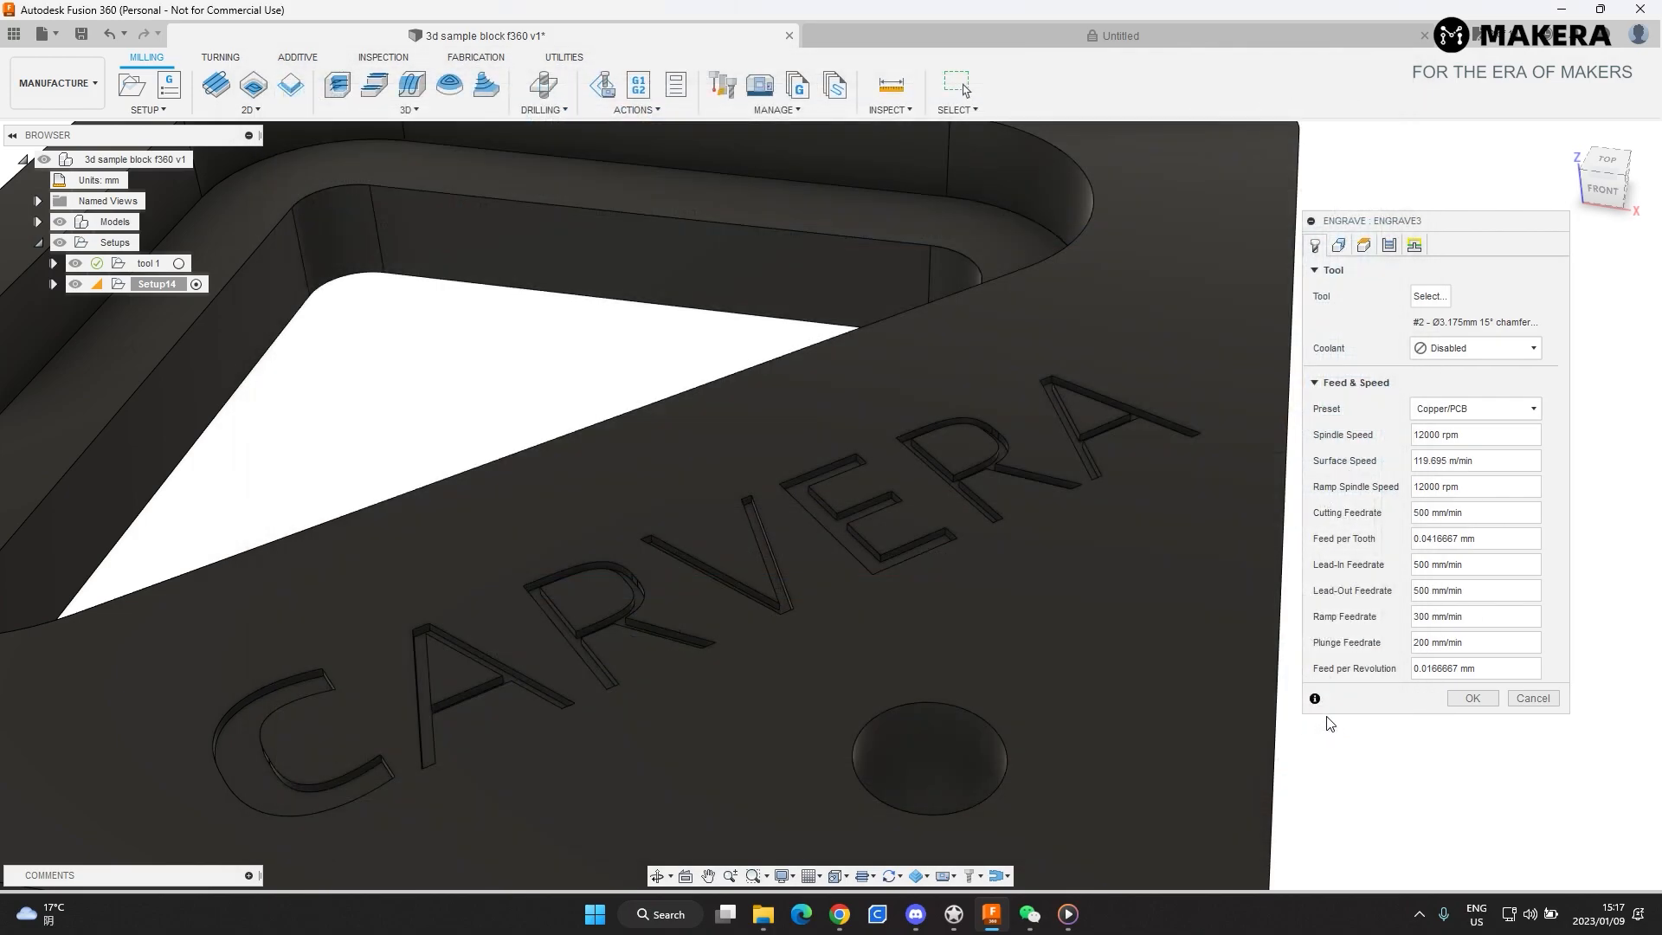
pyautogui.click(1533, 409)
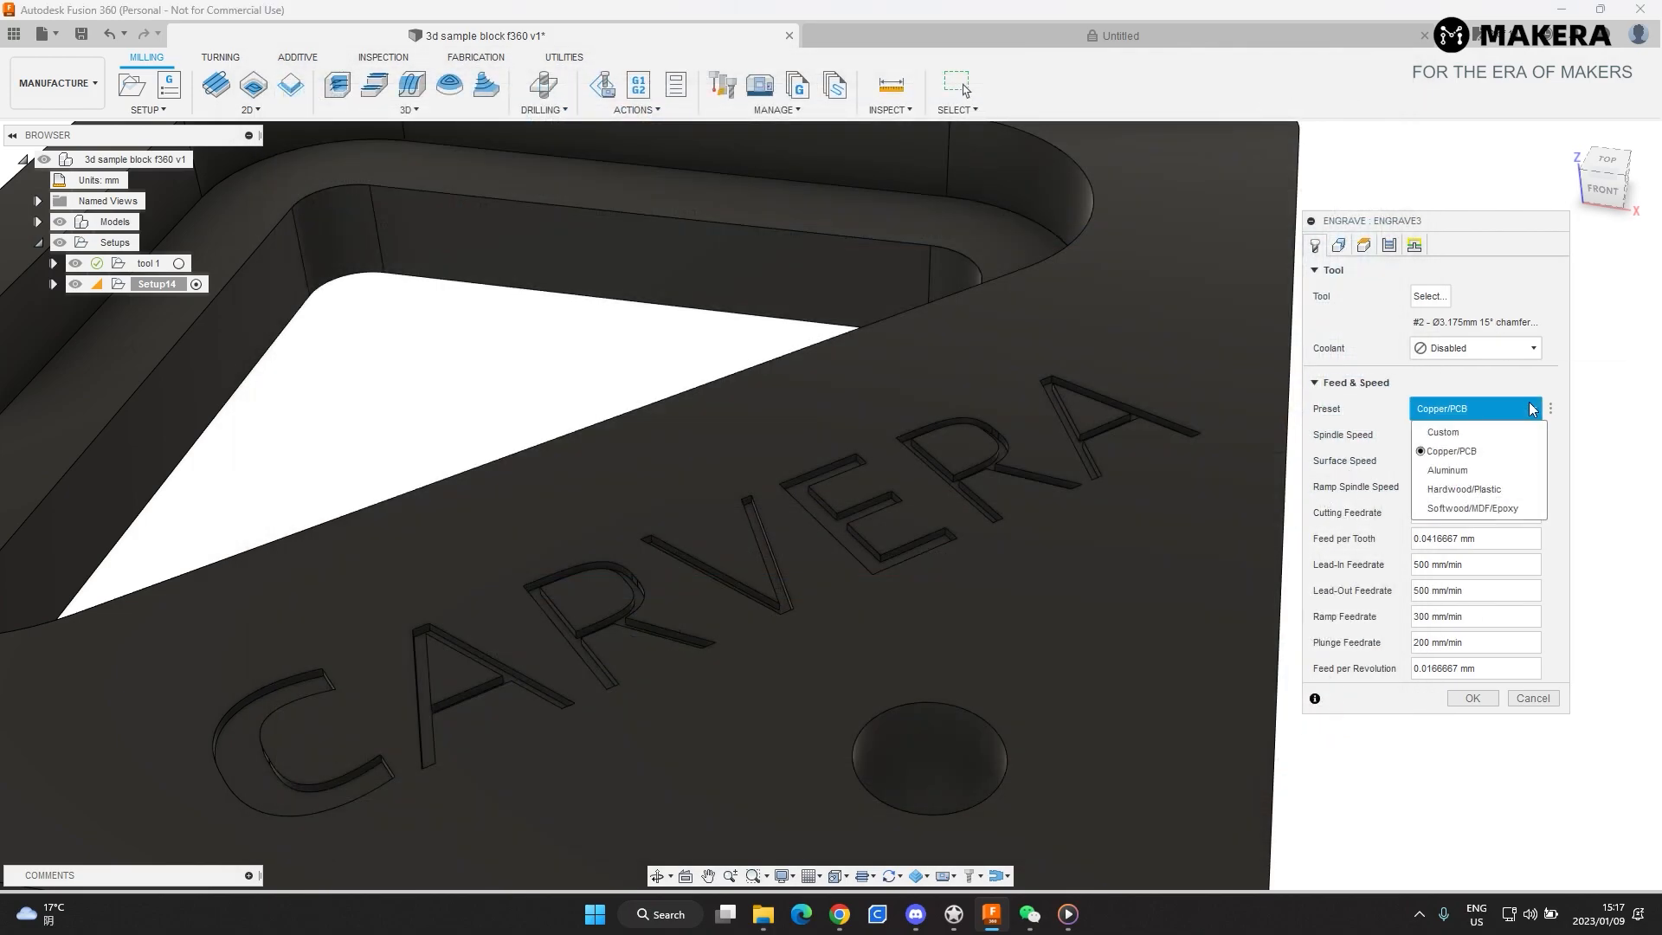
pyautogui.click(1500, 508)
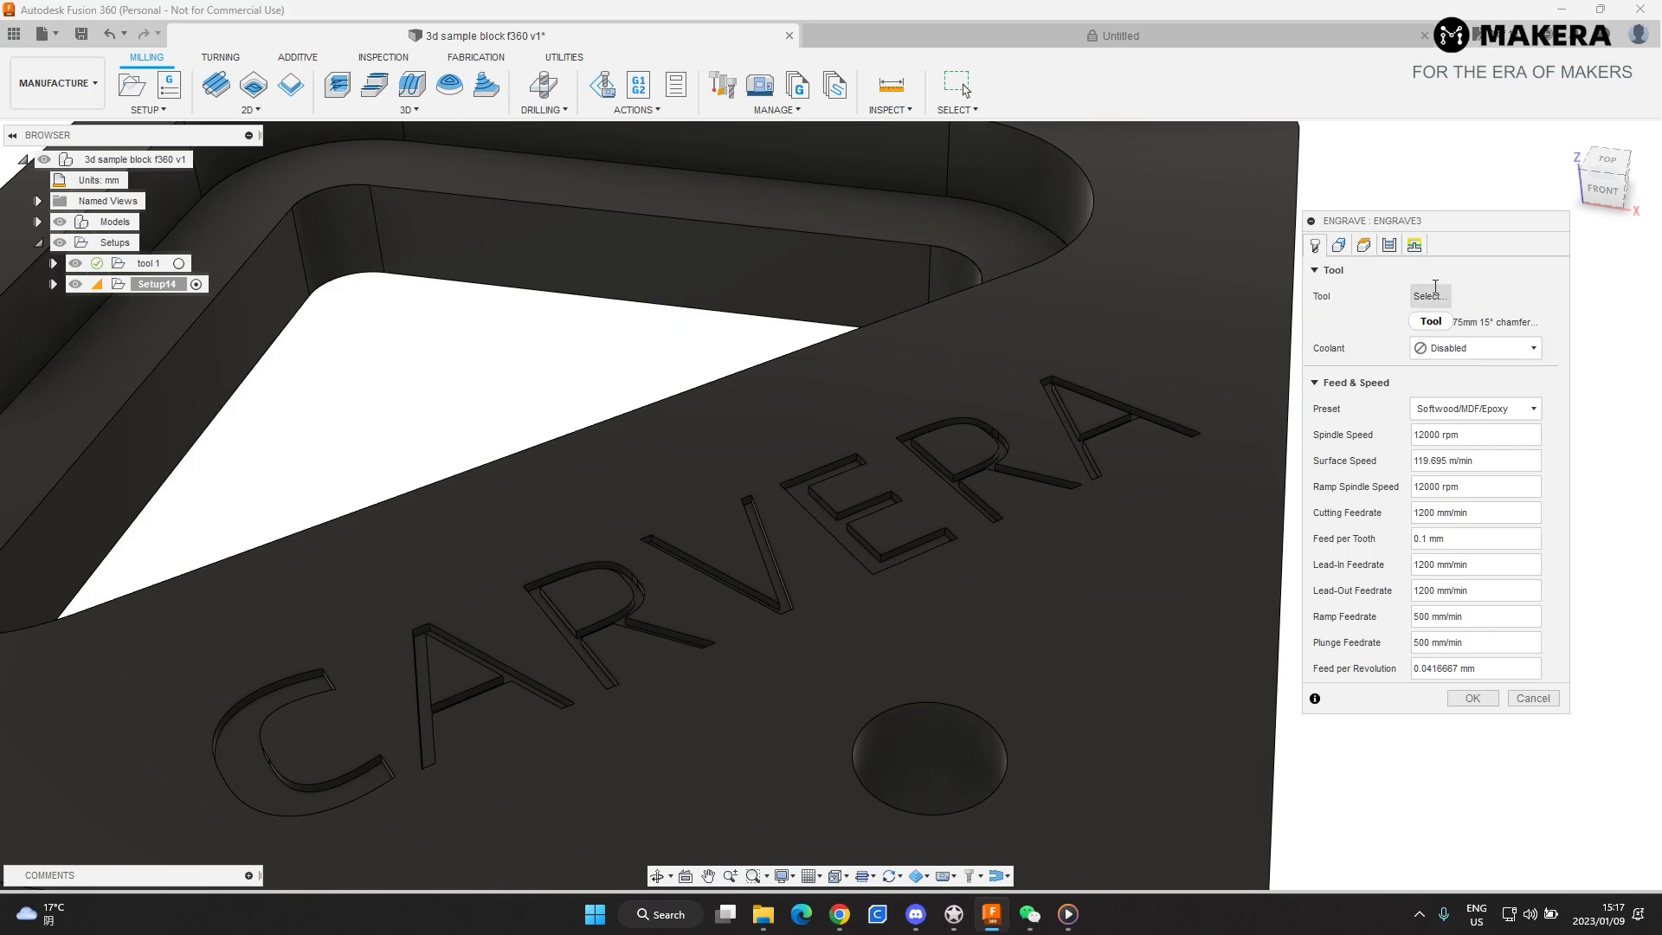
# - Set the engraving's bottom height offset to -5 mm from the top height, check the passes settings, and generate the toolpath
pyautogui.click(1338, 245)
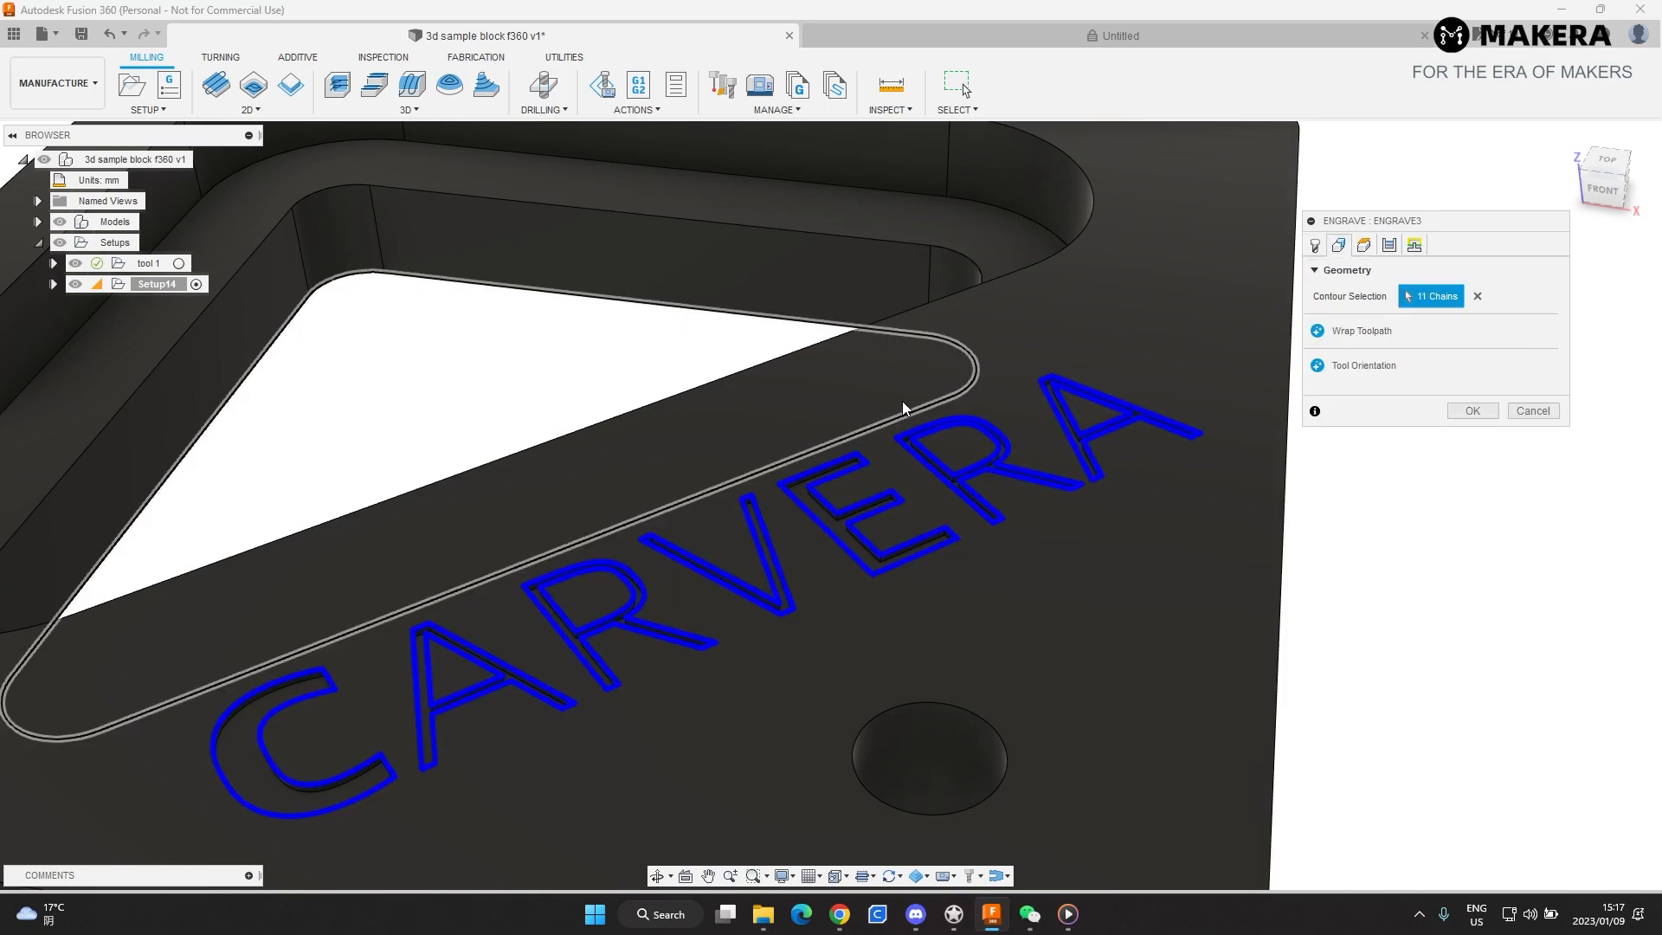
pyautogui.scroll(-2, 1065, 381)
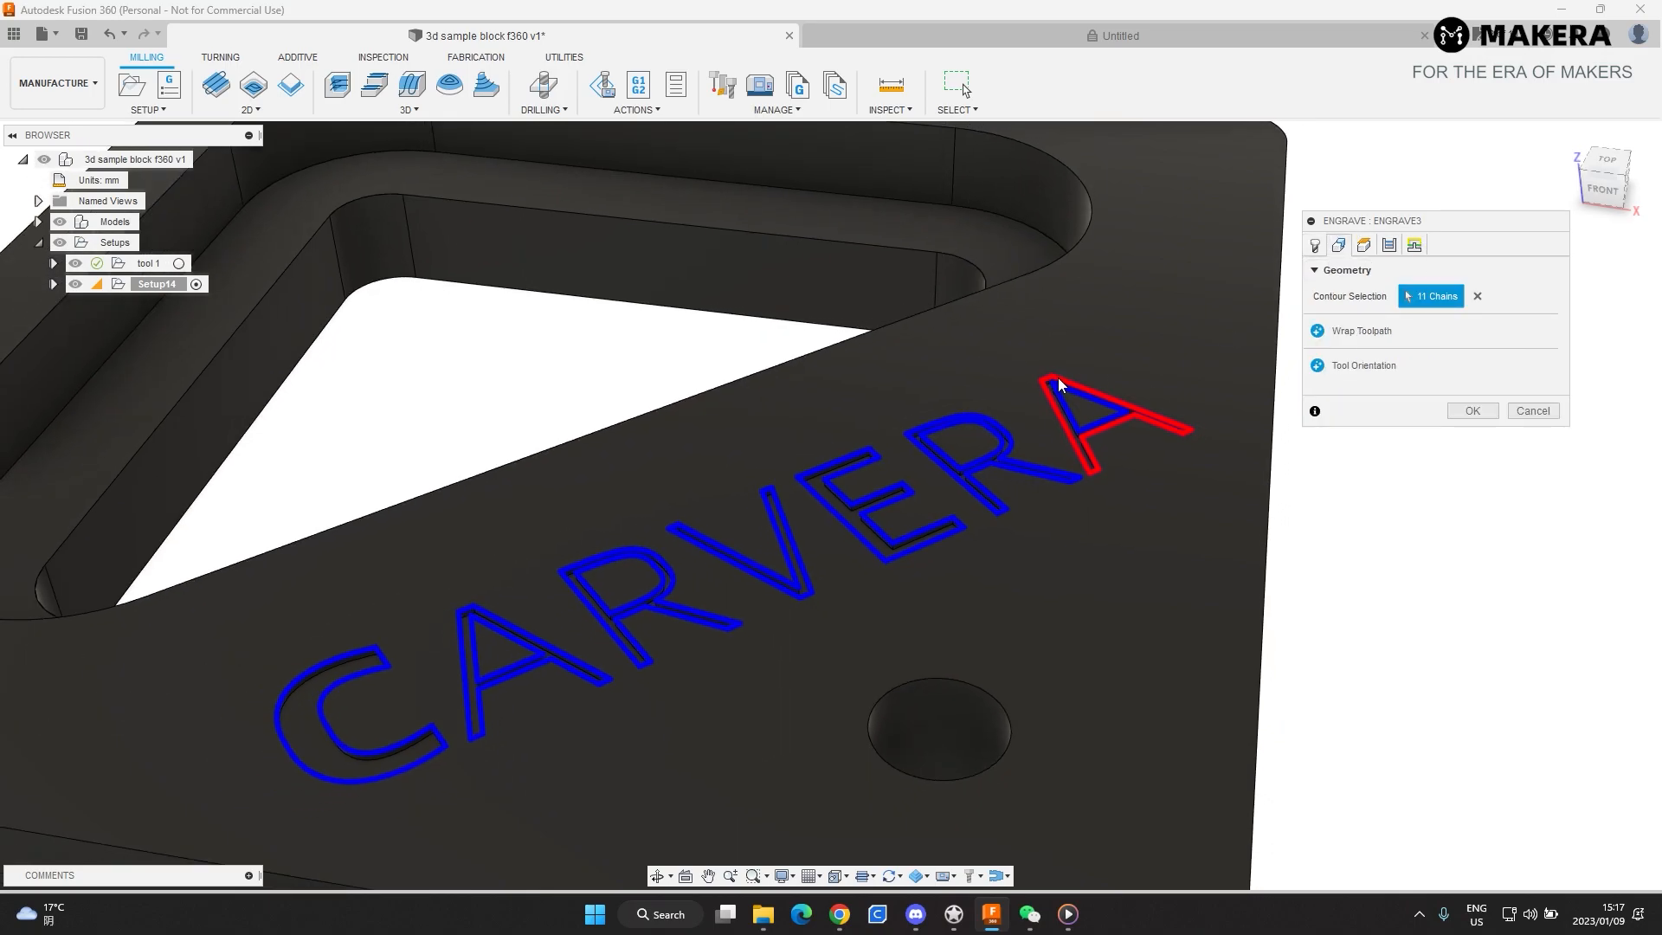
pyautogui.click(1365, 245)
pyautogui.scroll(-5, 907, 481)
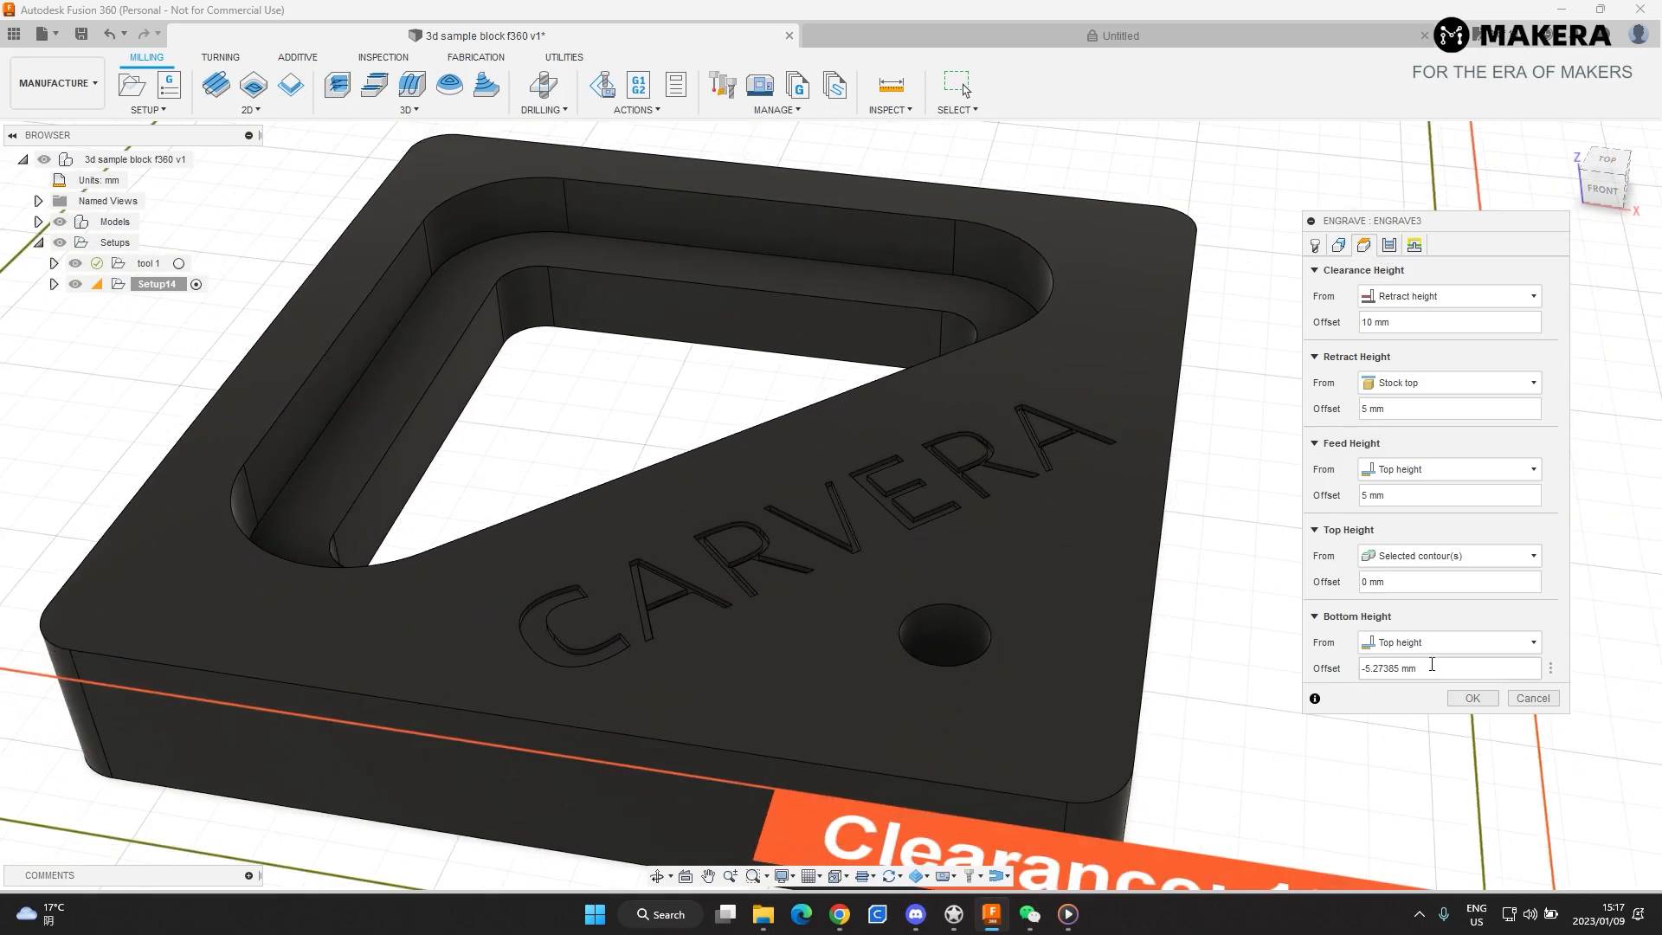
pyautogui.keyDown('shift'); pyautogui.moveTo(900, 558); pyautogui.dragTo(854, 522, button='middle'); pyautogui.keyUp('shift')
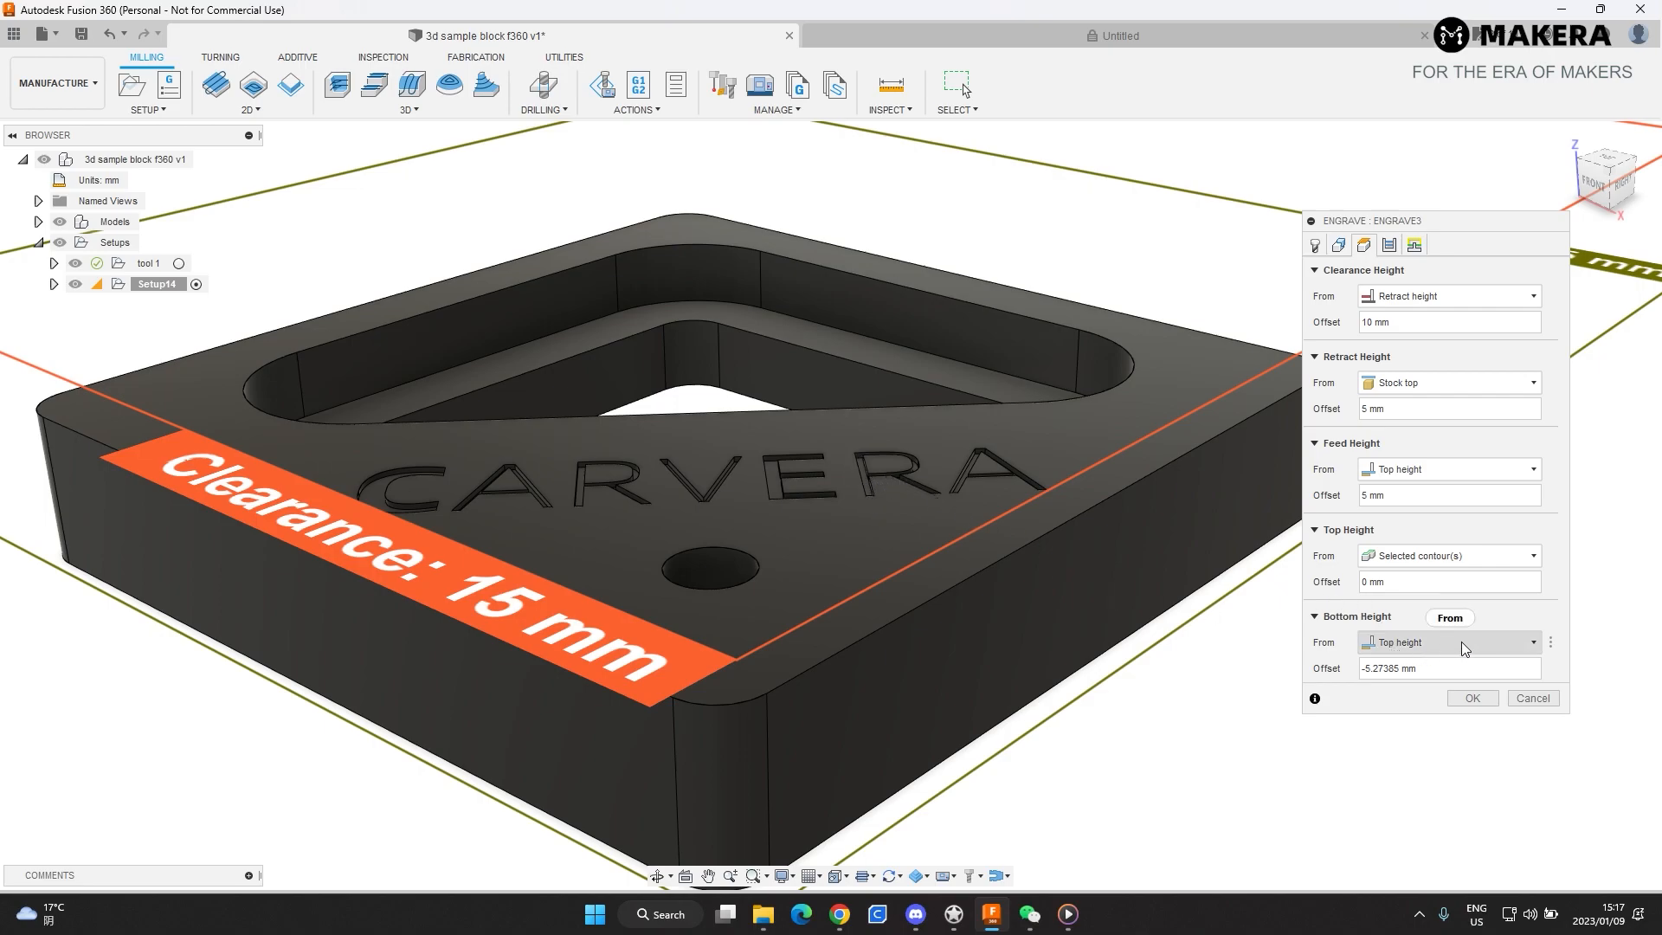
pyautogui.moveTo(1463, 649)
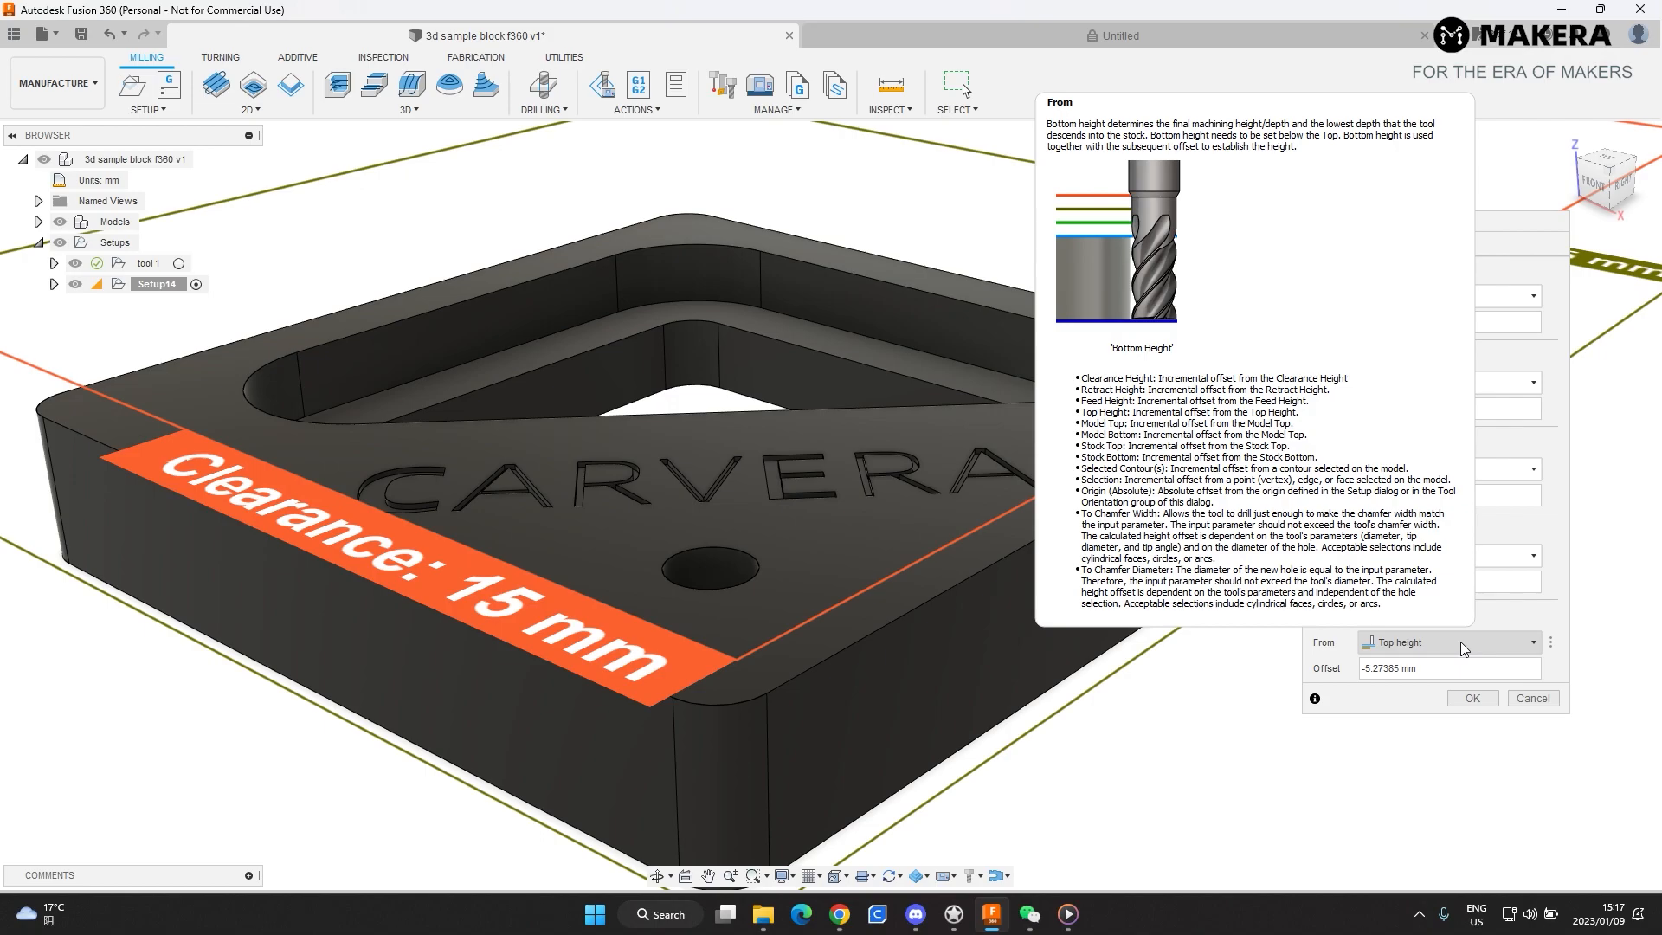
pyautogui.click(1461, 670)
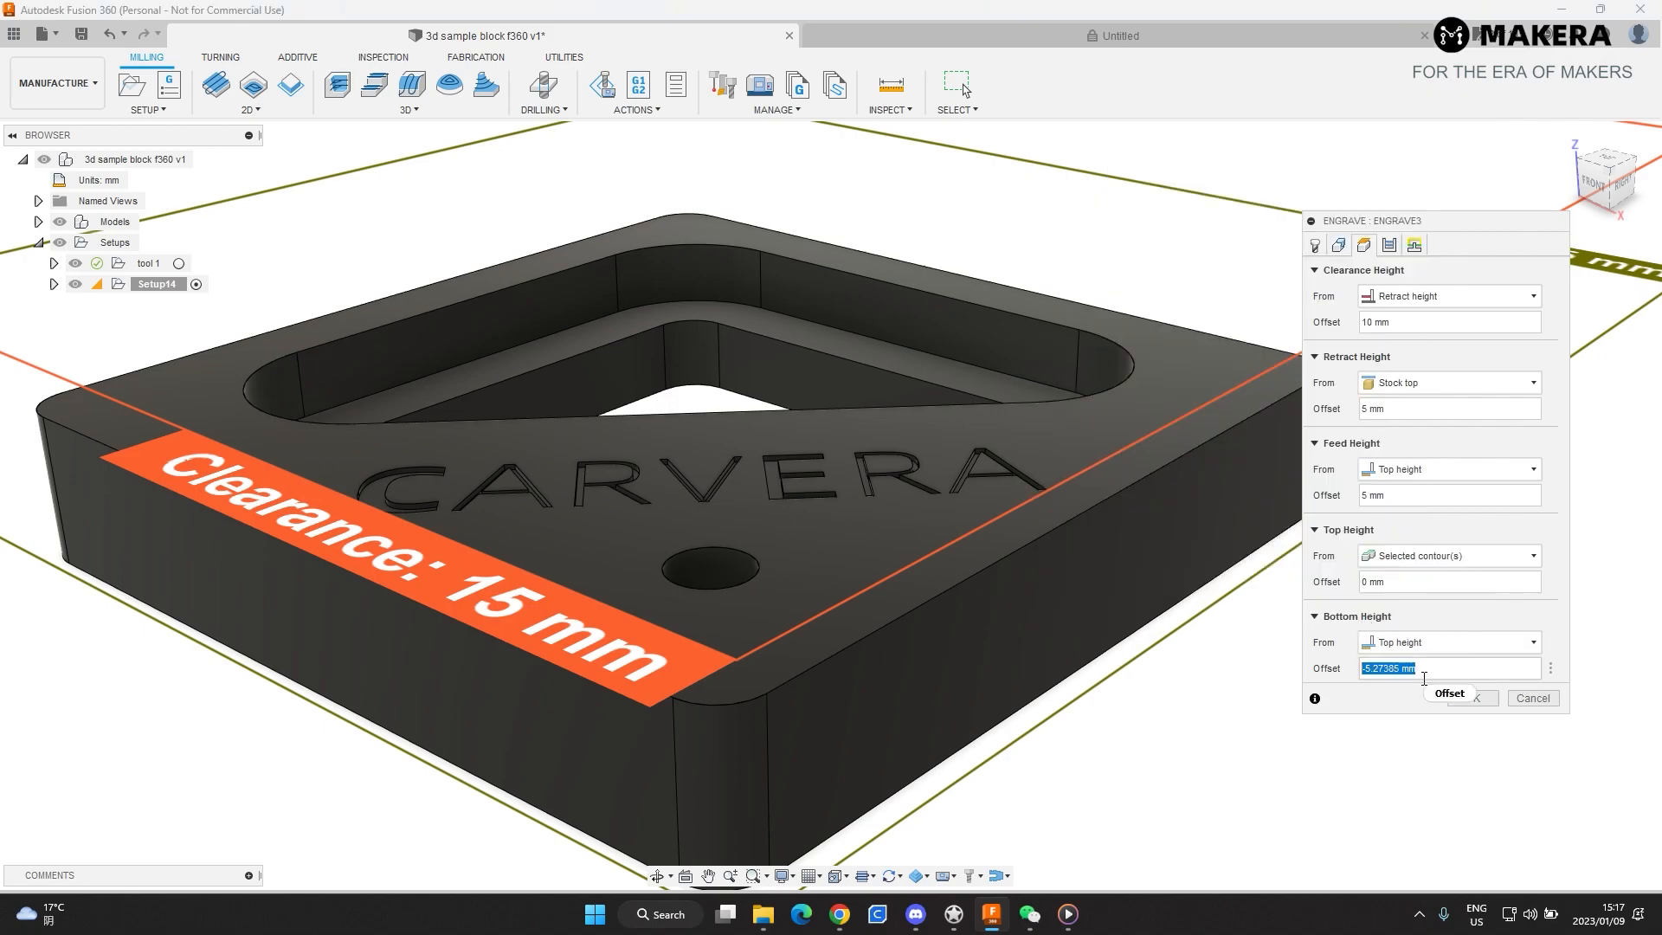
pyautogui.moveTo(1424, 678)
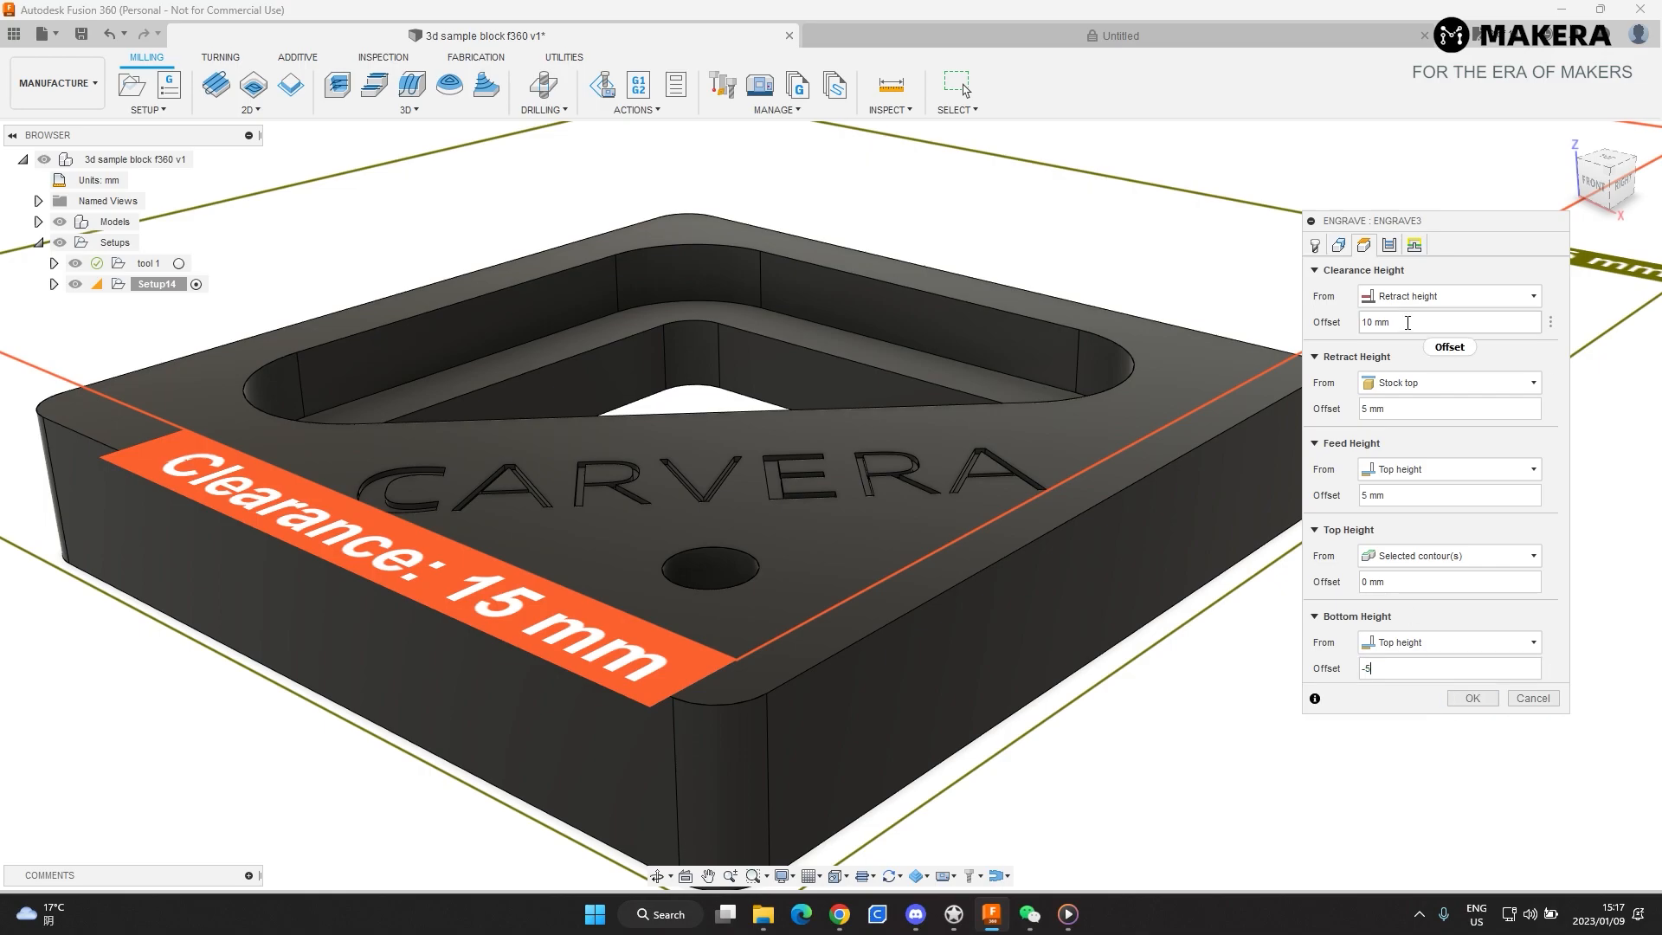
pyautogui.click(1391, 251)
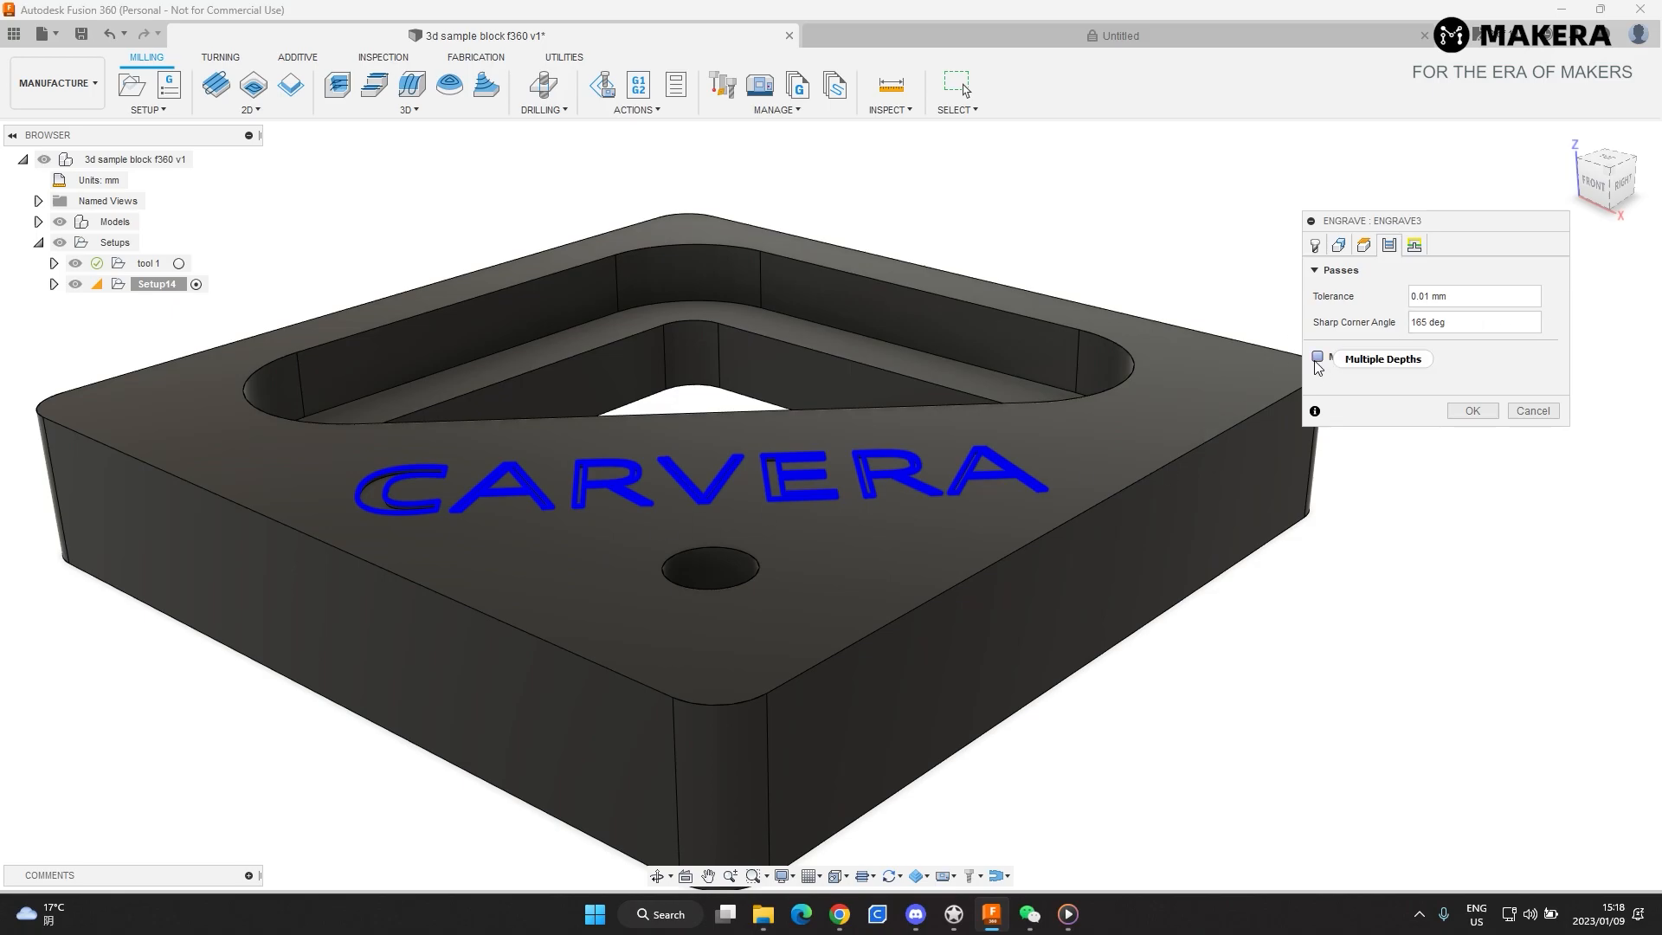
pyautogui.click(1473, 410)
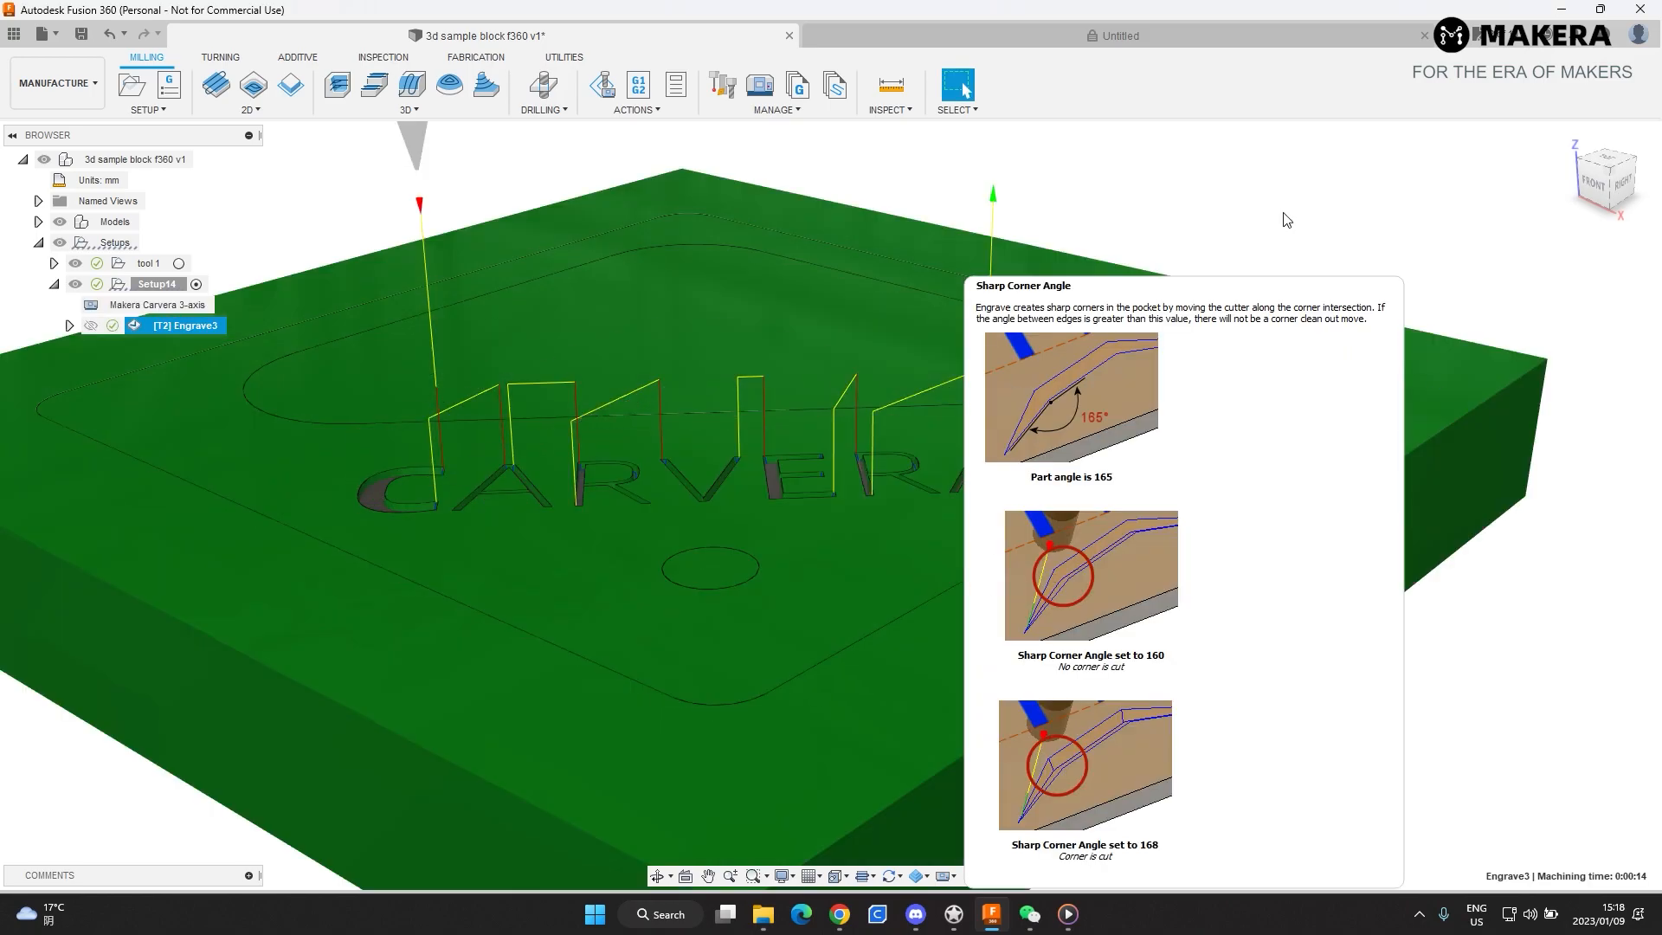
# - Simulate the engraving toolpath on its own and play it through
pyautogui.rightClick(180, 326)
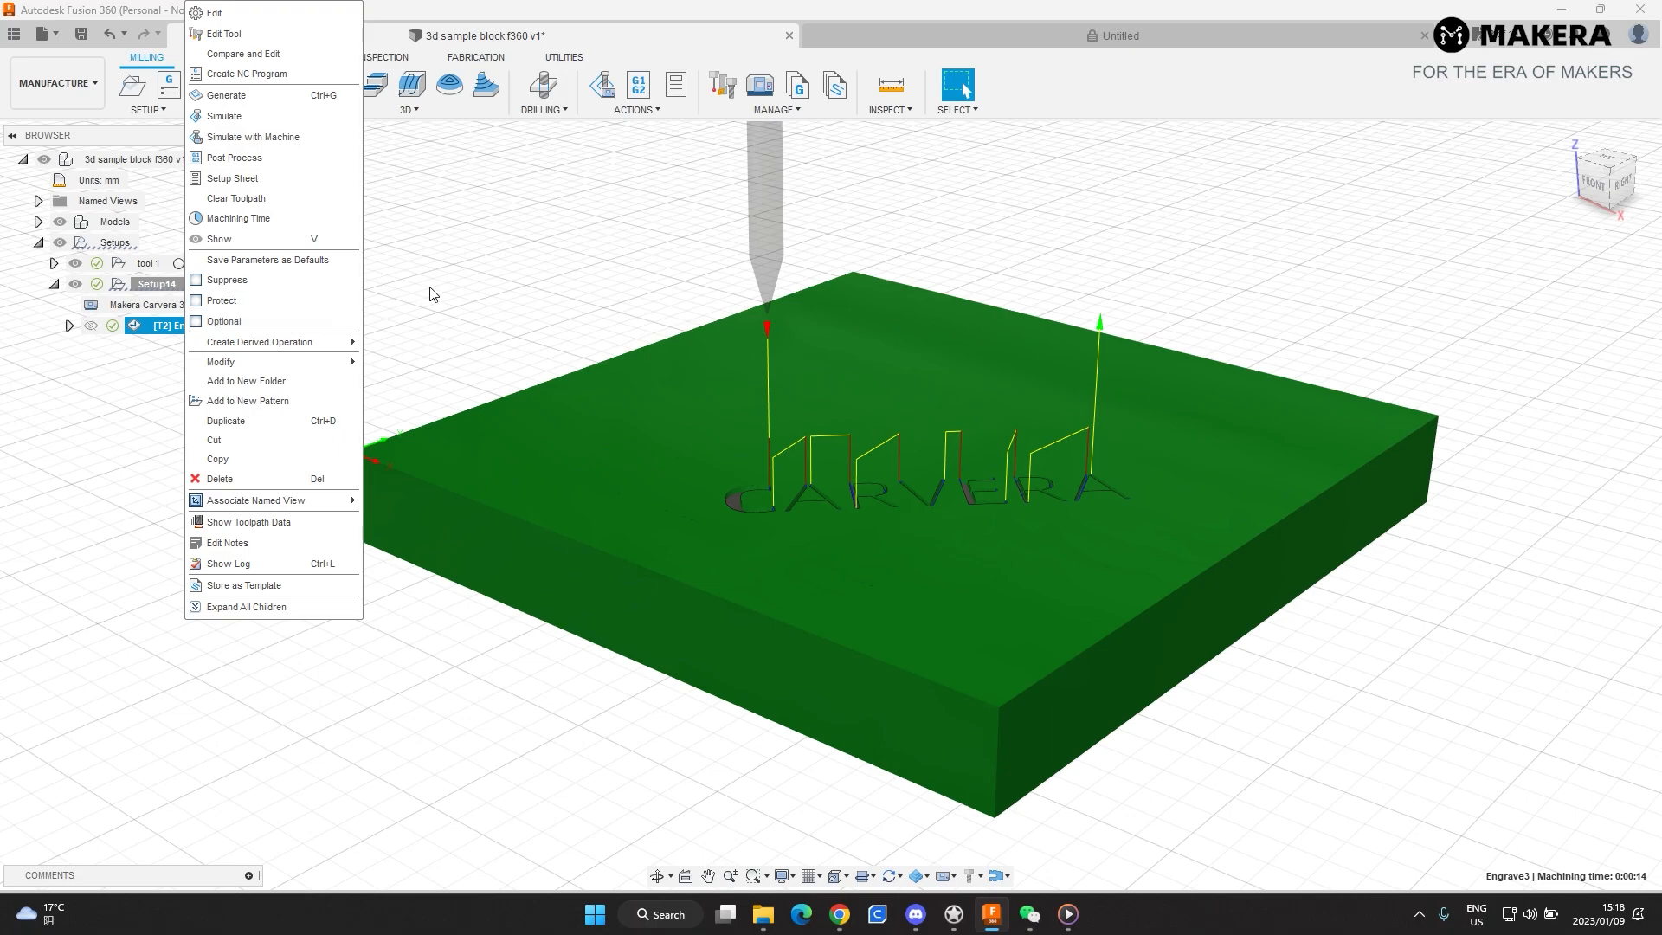
pyautogui.click(430, 289)
pyautogui.rightClick(174, 324)
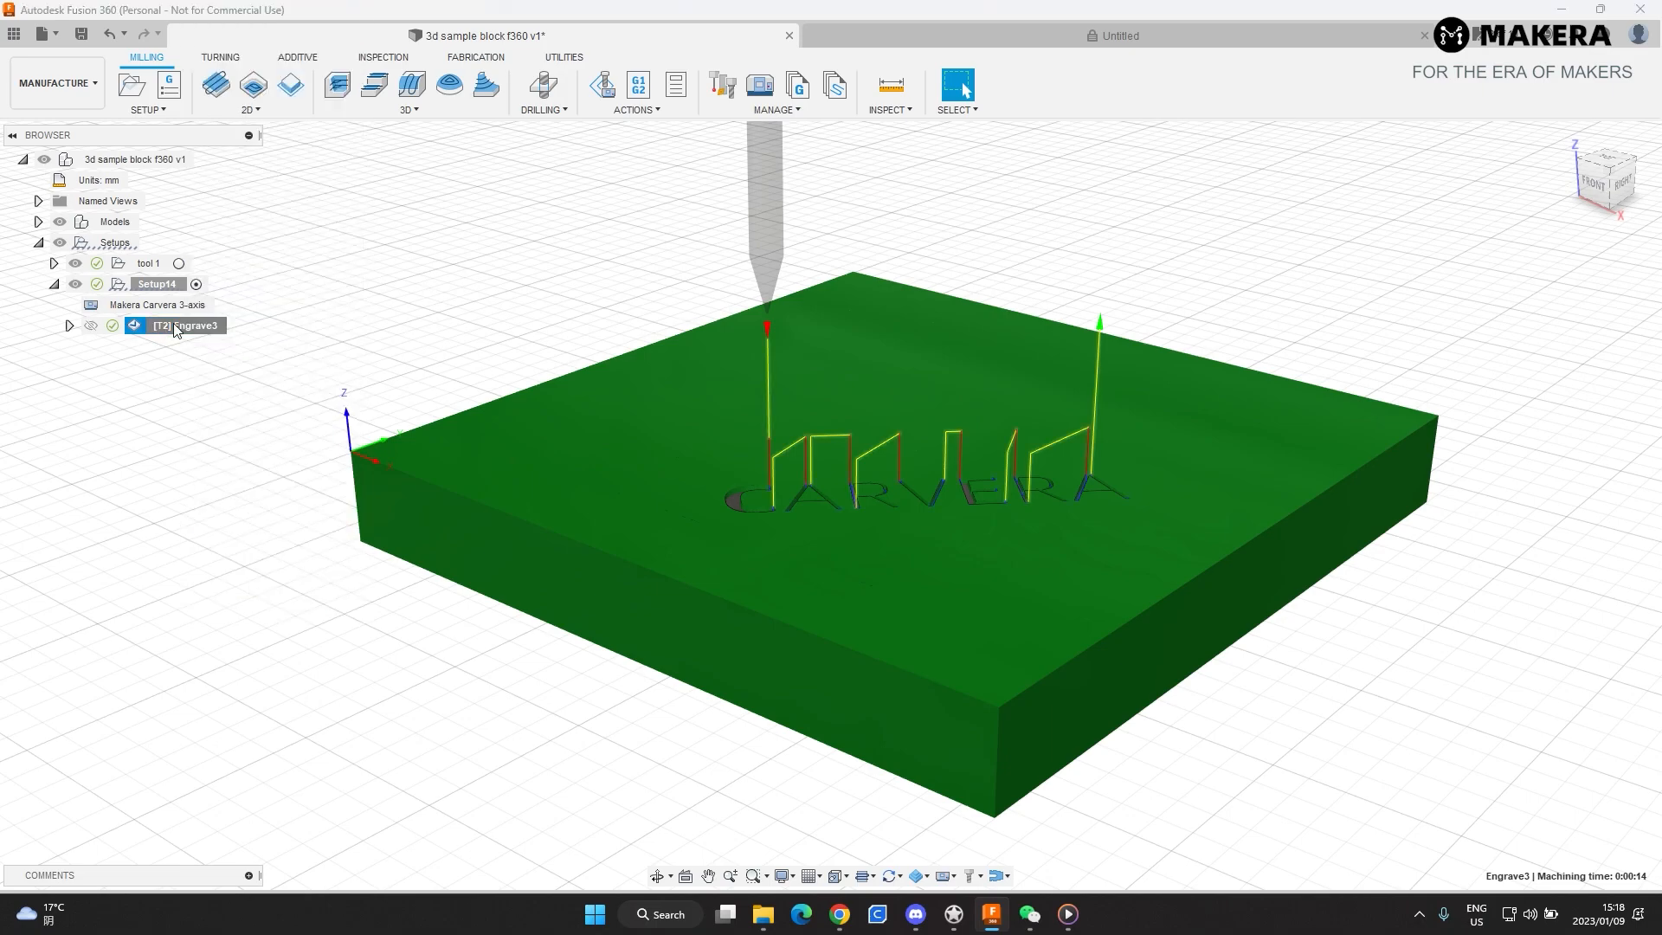
pyautogui.click(241, 122)
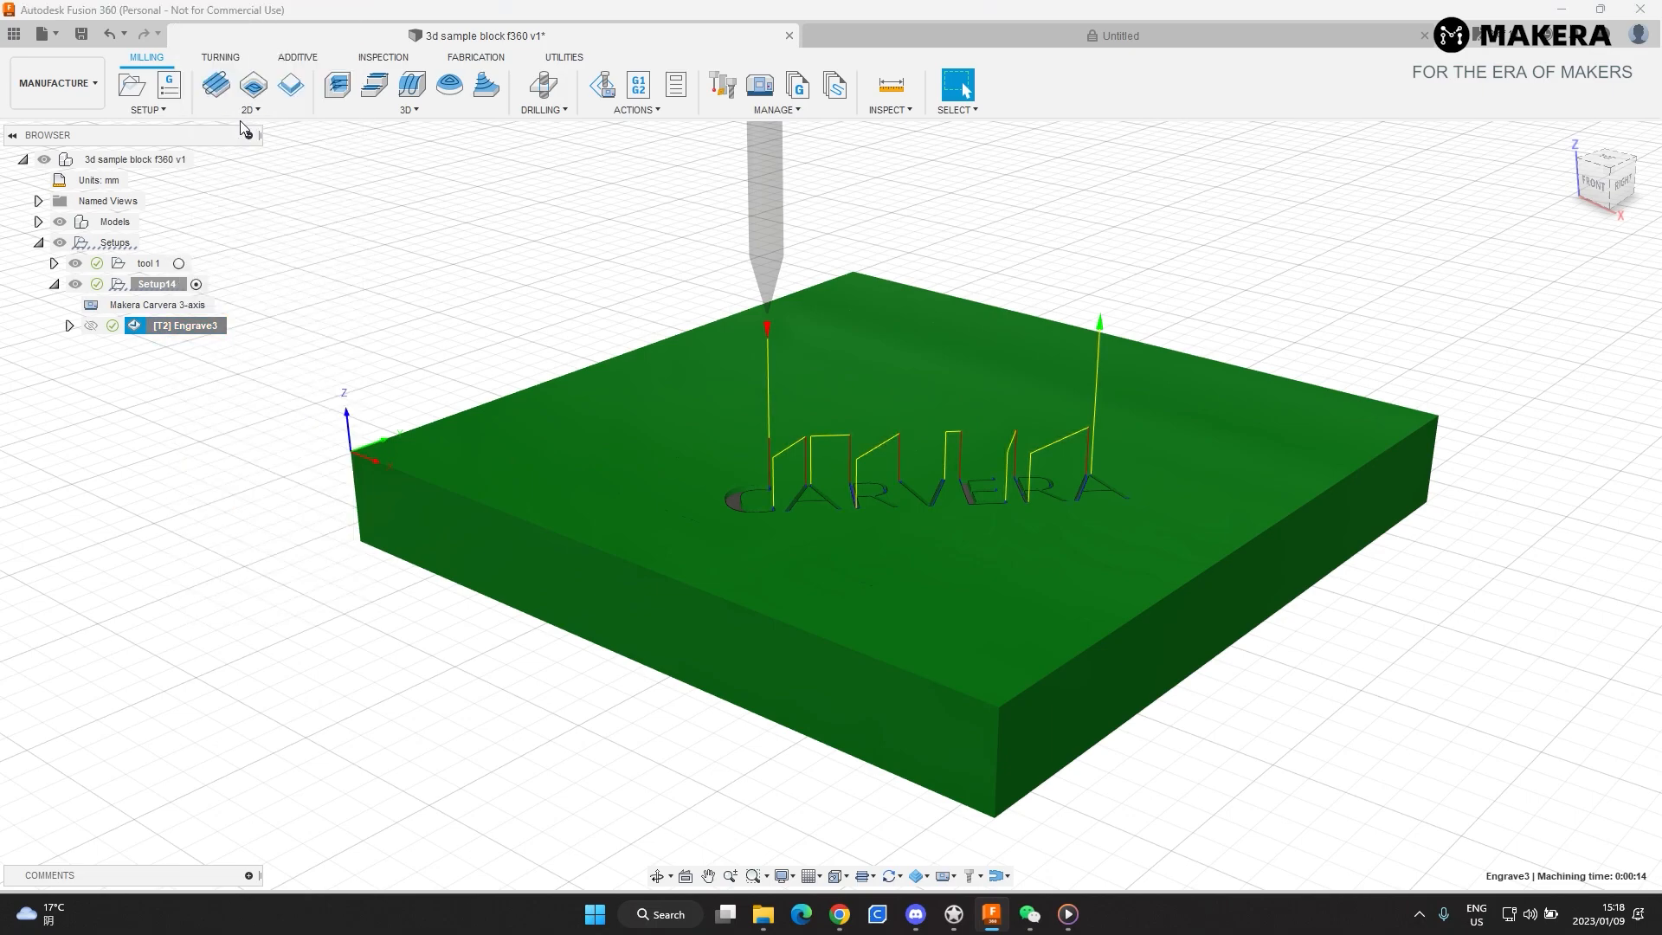
pyautogui.click(829, 807)
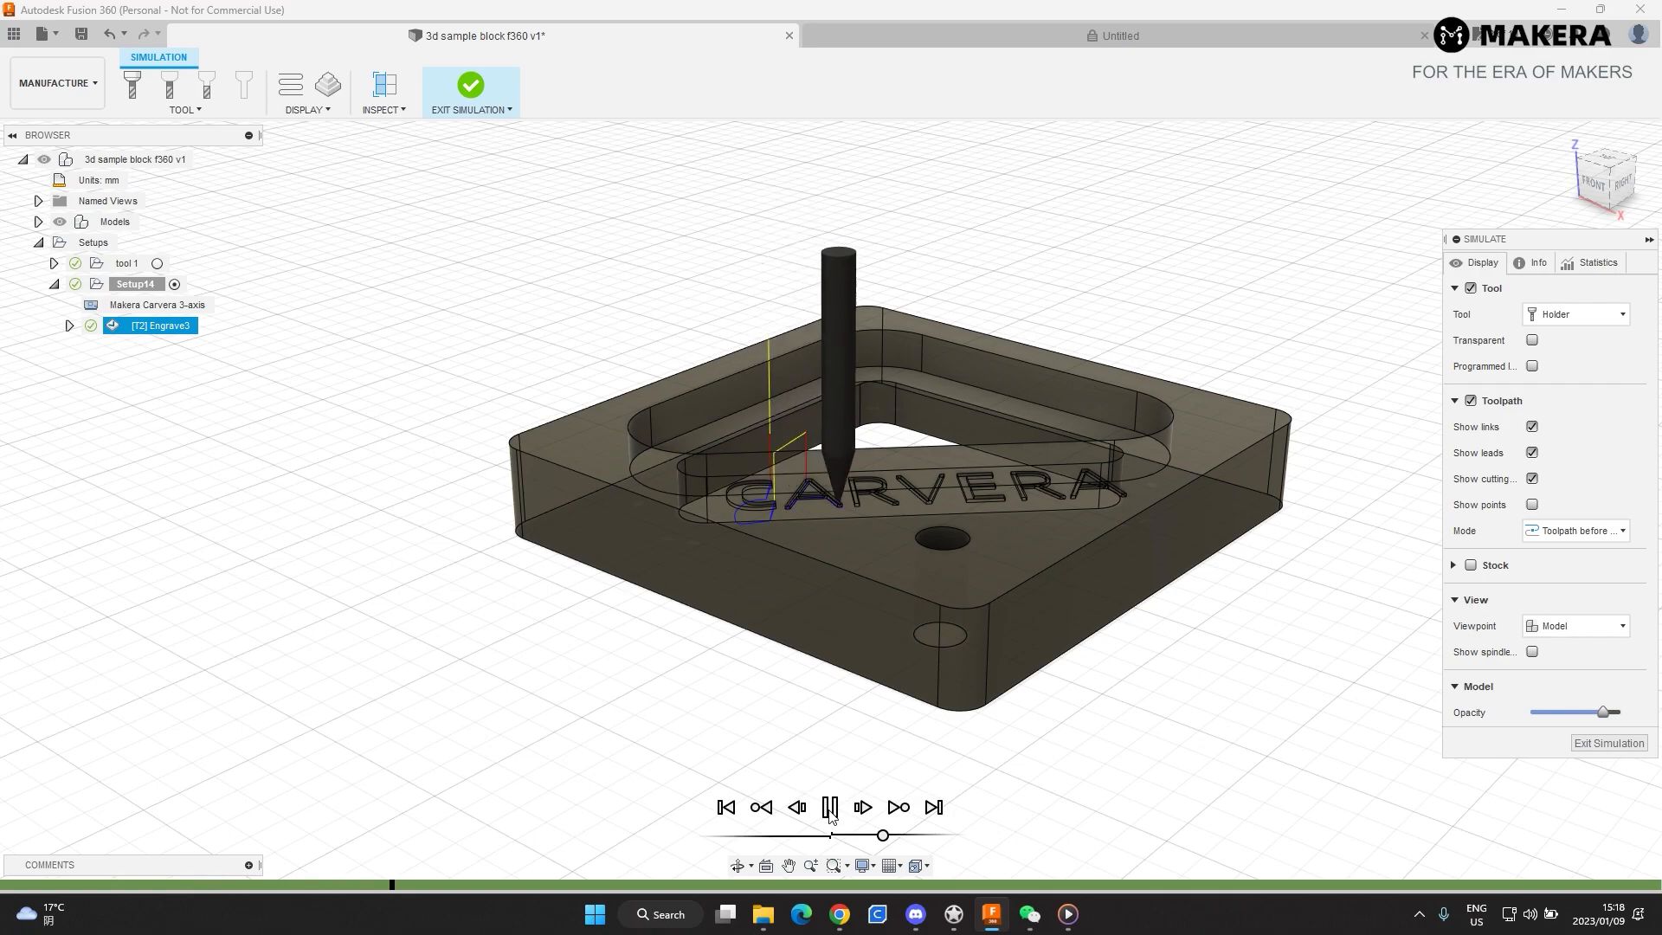
# - Inspect the simulated engraving passes from the side and above, comparing their depth beneath the C with the other CARVERA letters
pyautogui.keyDown('shift'); pyautogui.moveTo(939, 381); pyautogui.dragTo(866, 541, button='middle'); pyautogui.keyUp('shift')
pyautogui.scroll(-2, 948, 553)
pyautogui.scroll(5, 948, 555)
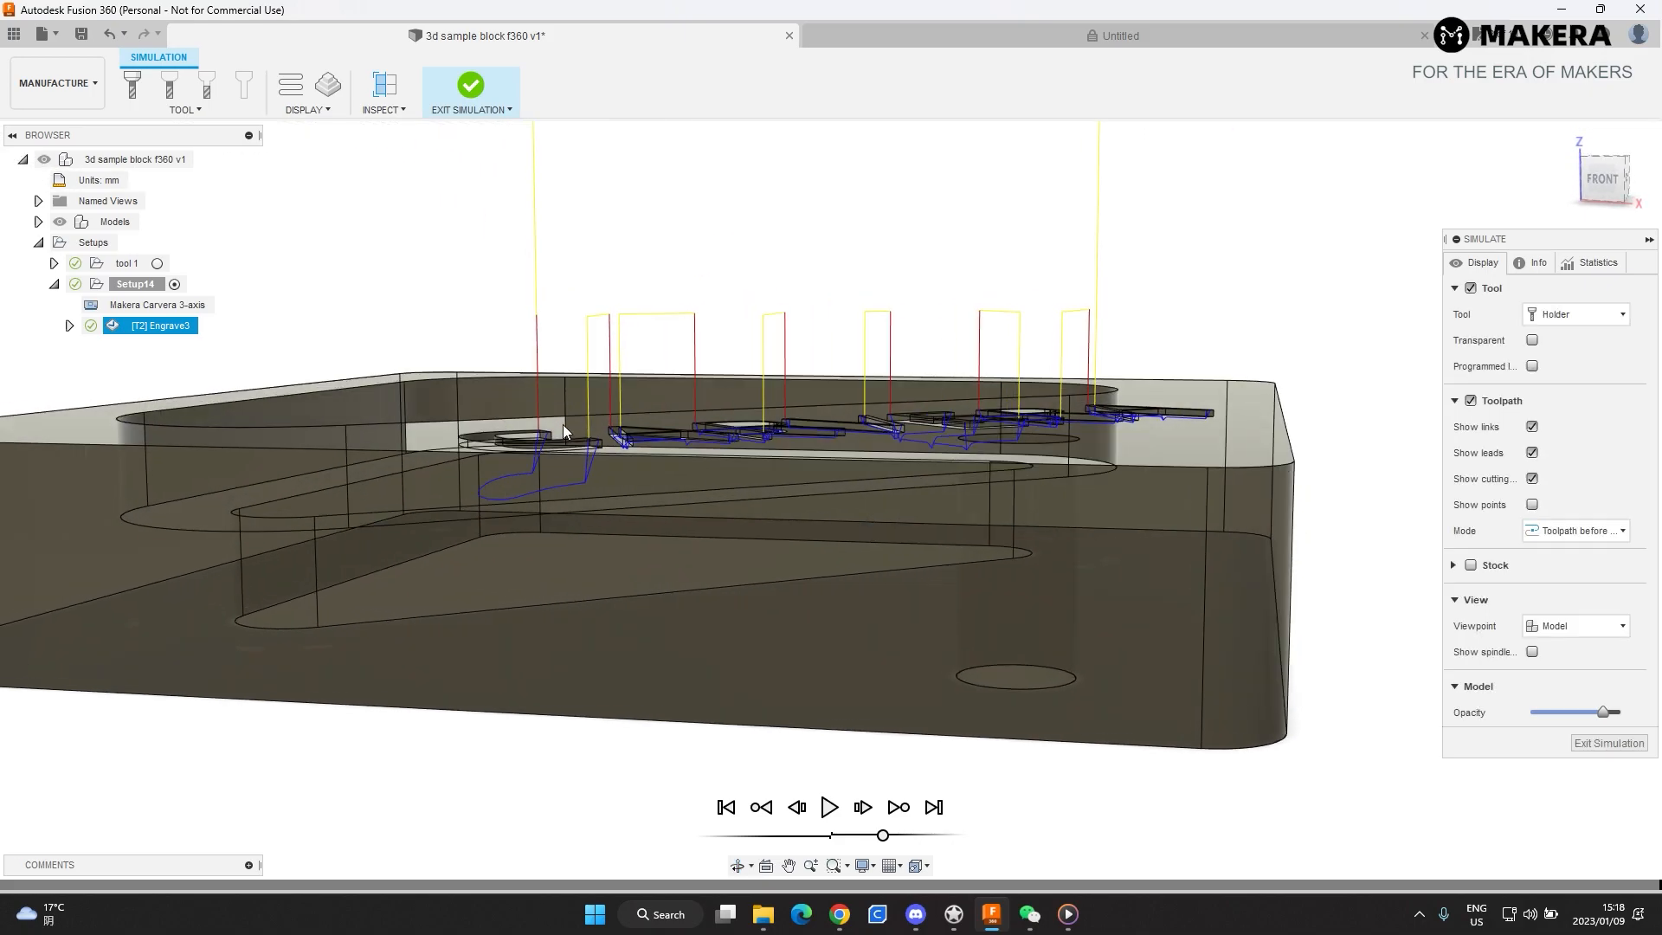
pyautogui.keyDown('shift'); pyautogui.moveTo(584, 419); pyautogui.dragTo(554, 497, button='middle'); pyautogui.keyUp('shift')
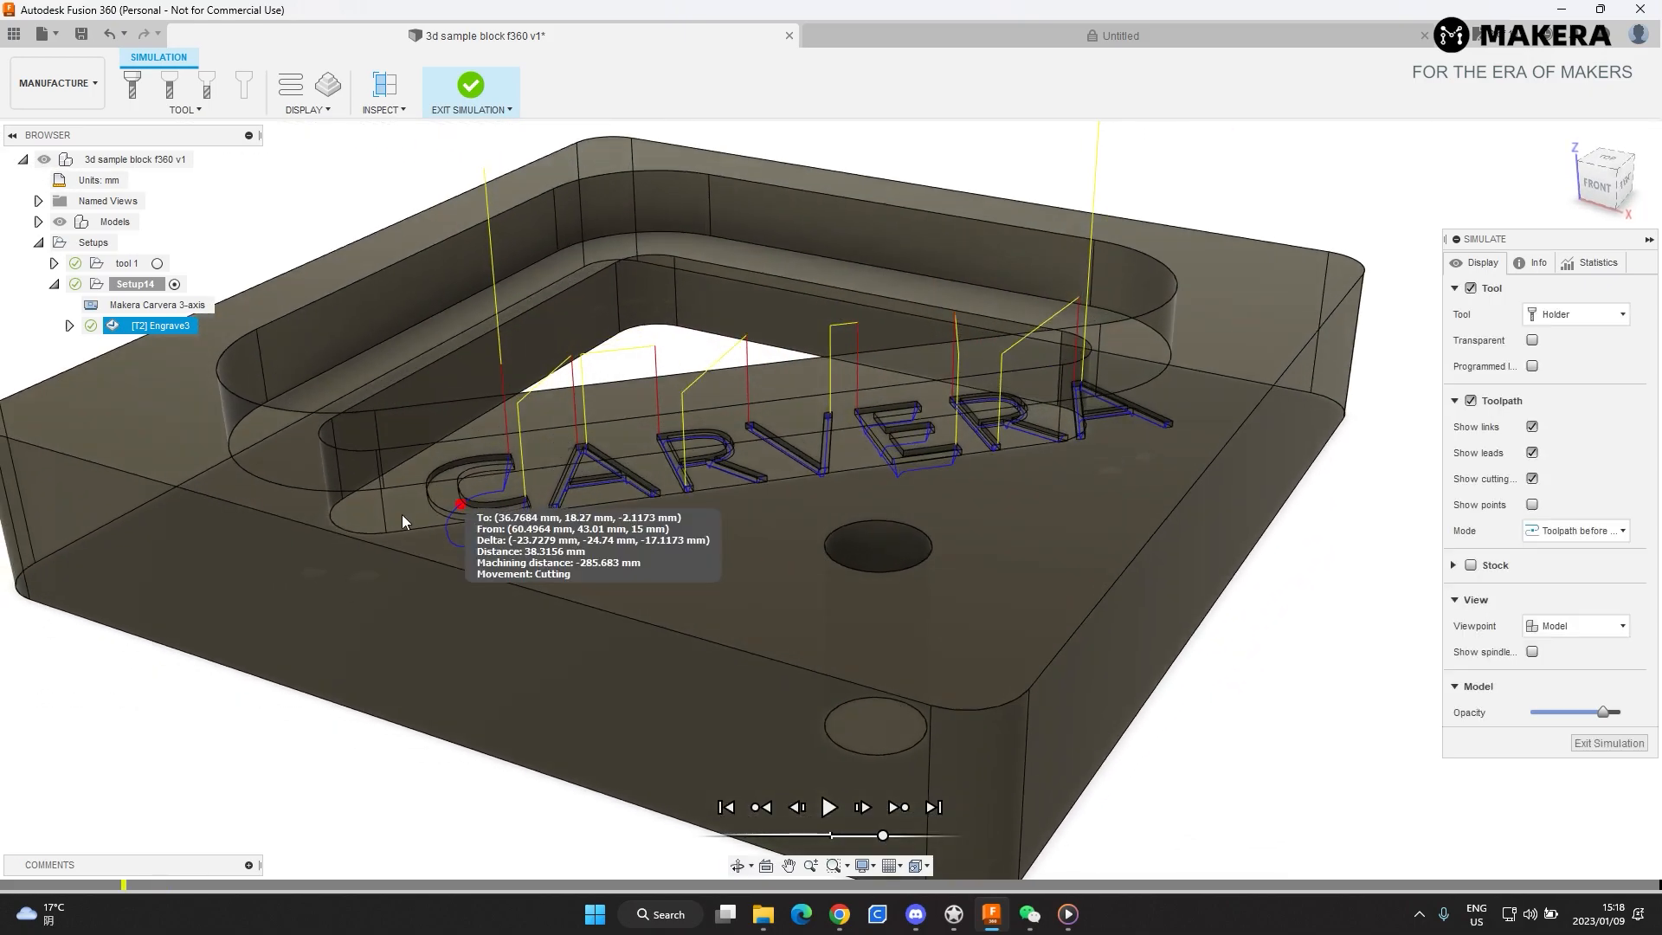
pyautogui.scroll(-2, 448, 506)
pyautogui.scroll(4, 448, 506)
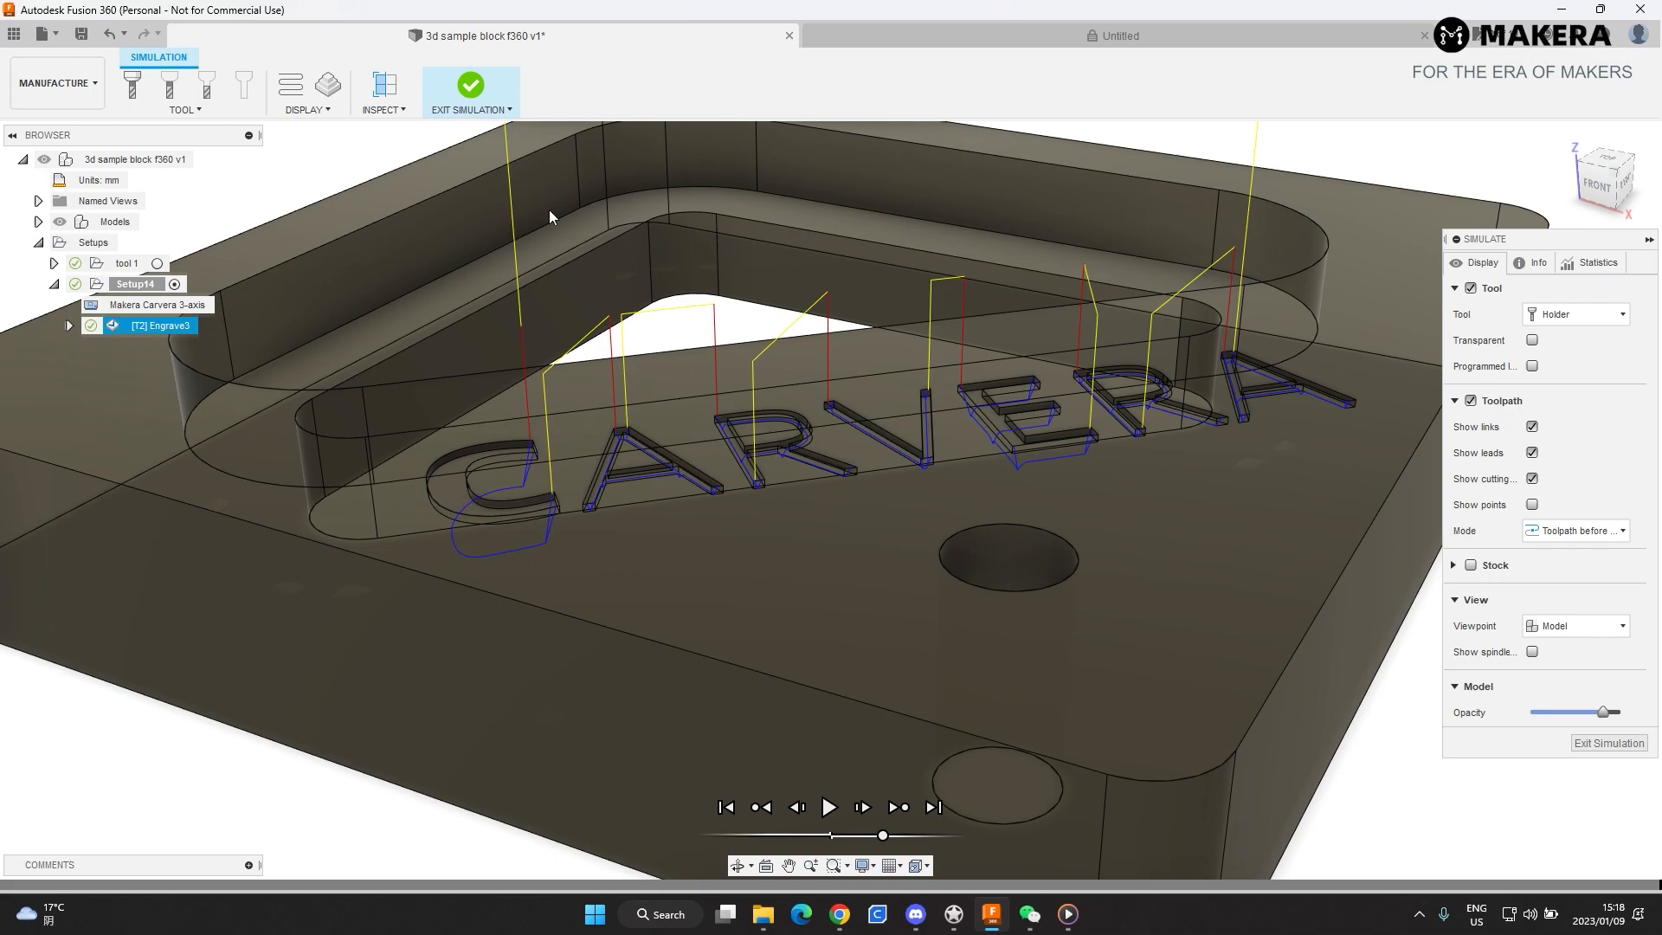
# - Exit the simulation and set the engraving operation's bottom height offset to -0.5 mm from the top height, regenerating its toolpath
pyautogui.click(475, 94)
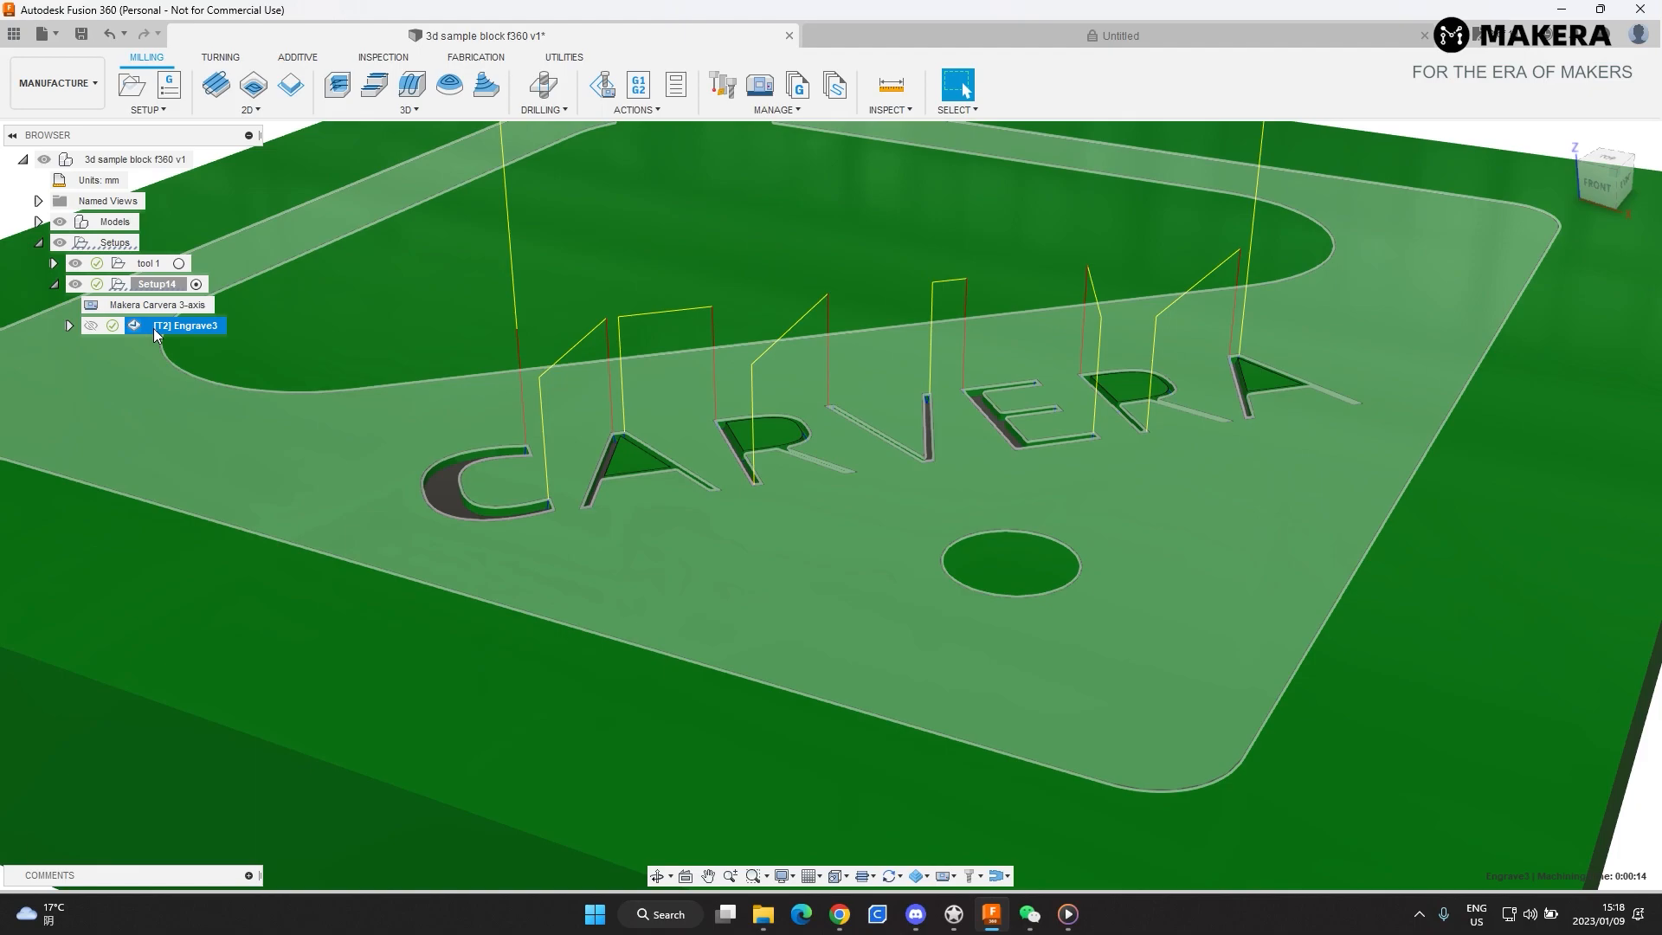
pyautogui.rightClick(153, 328)
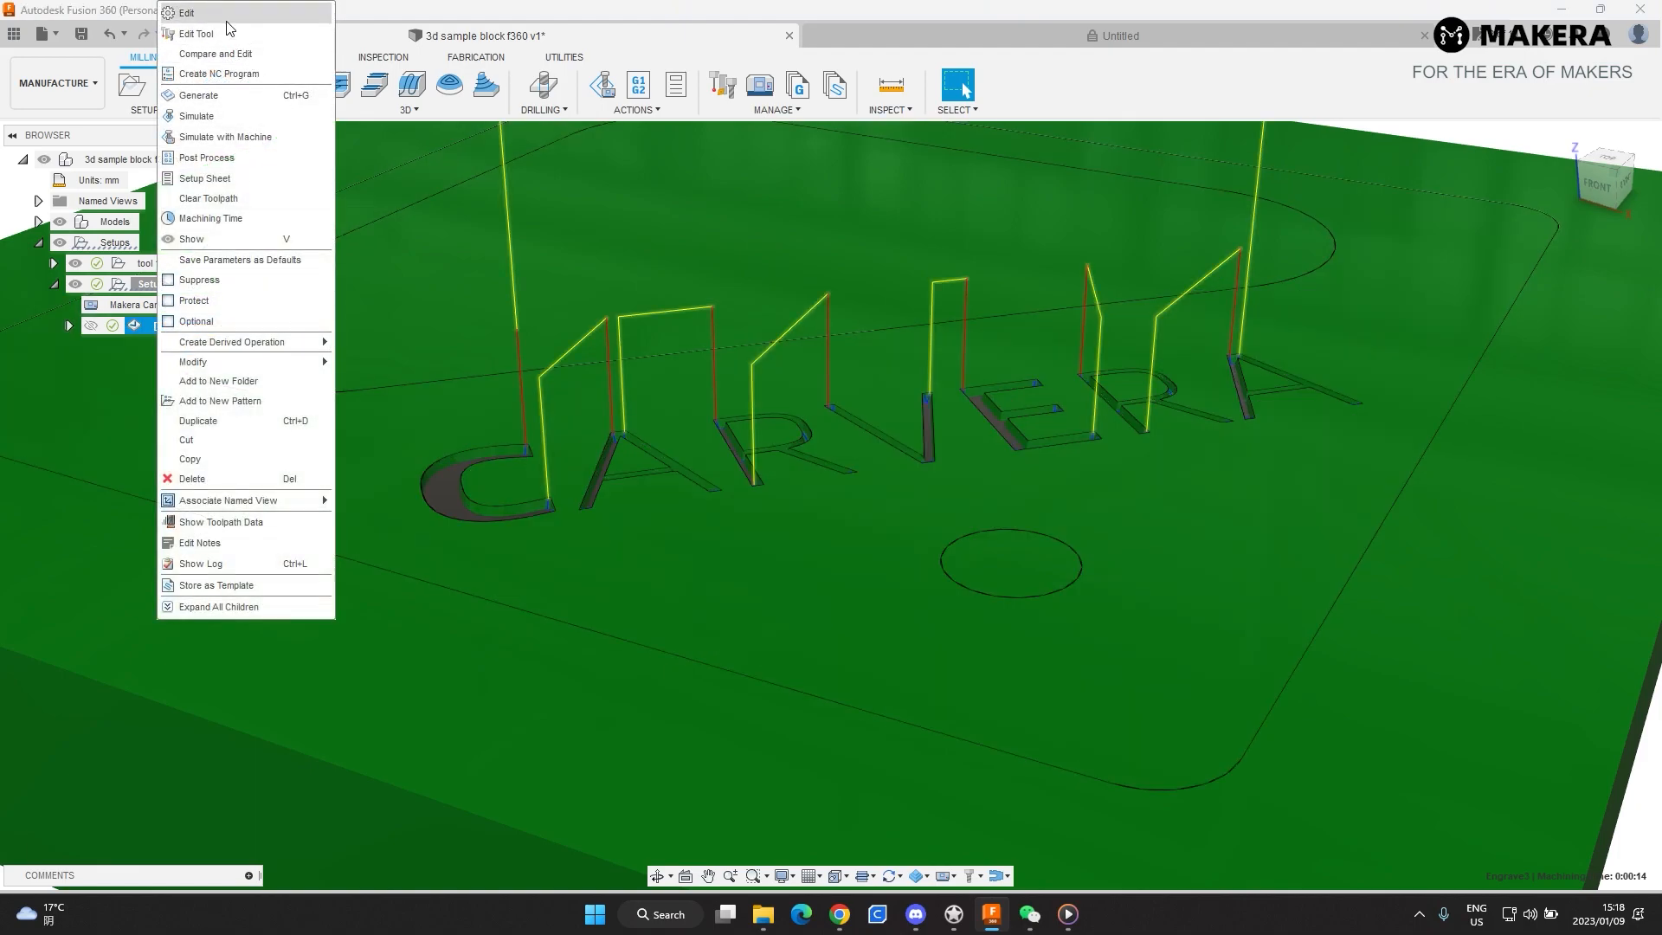
pyautogui.click(199, 15)
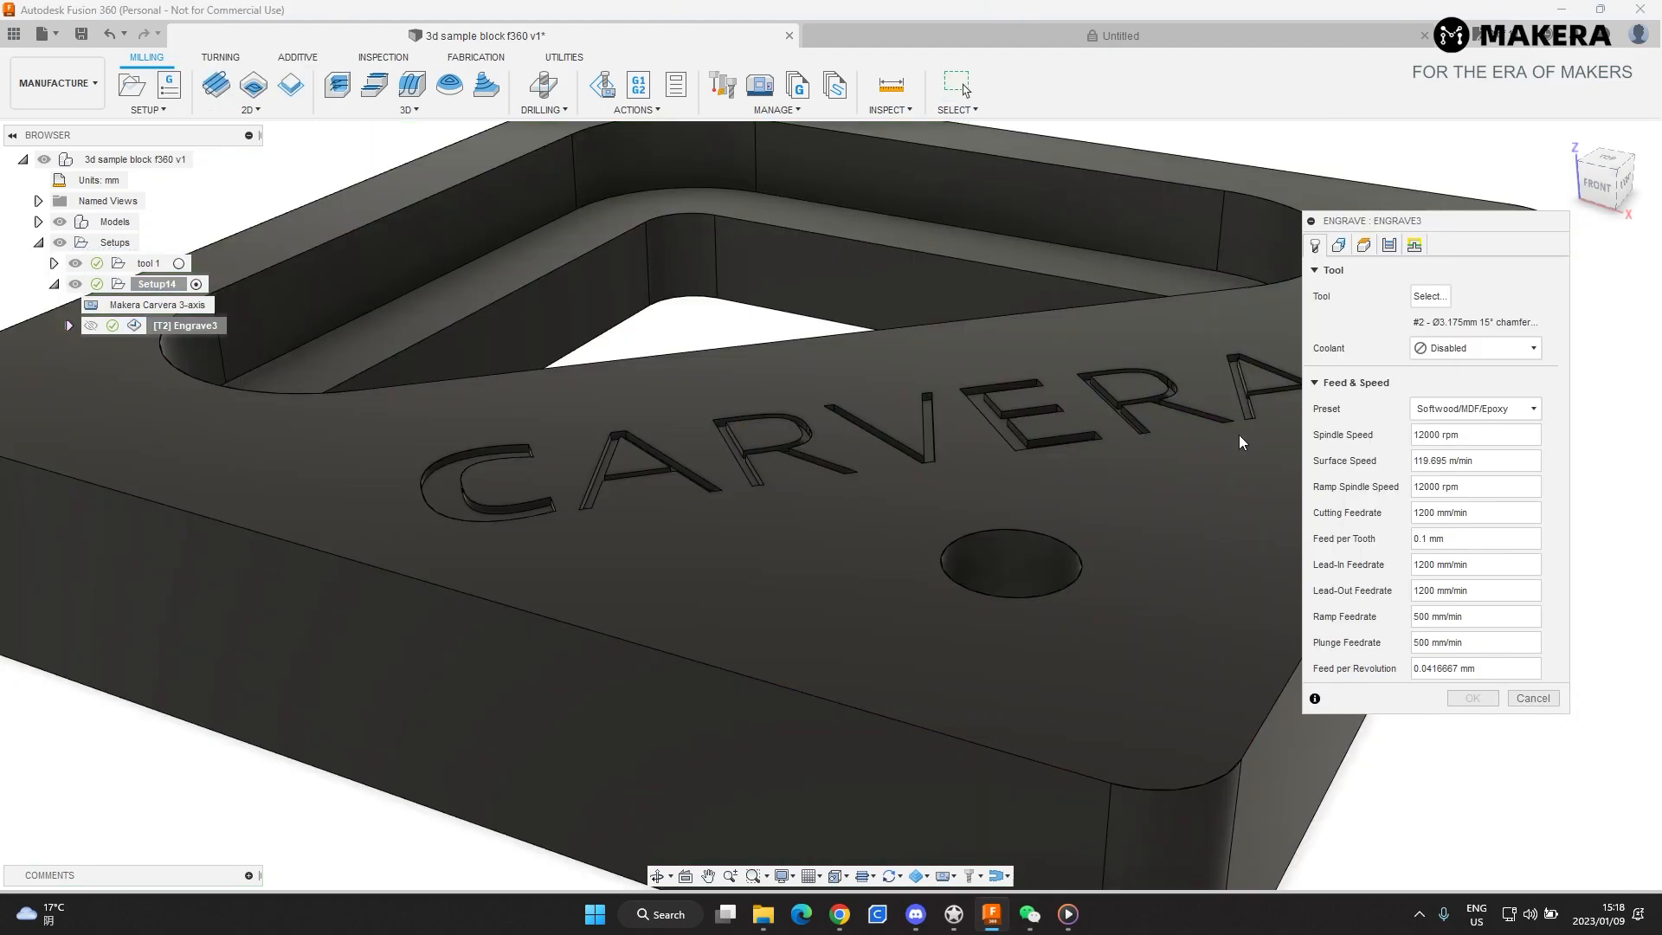
pyautogui.click(1339, 247)
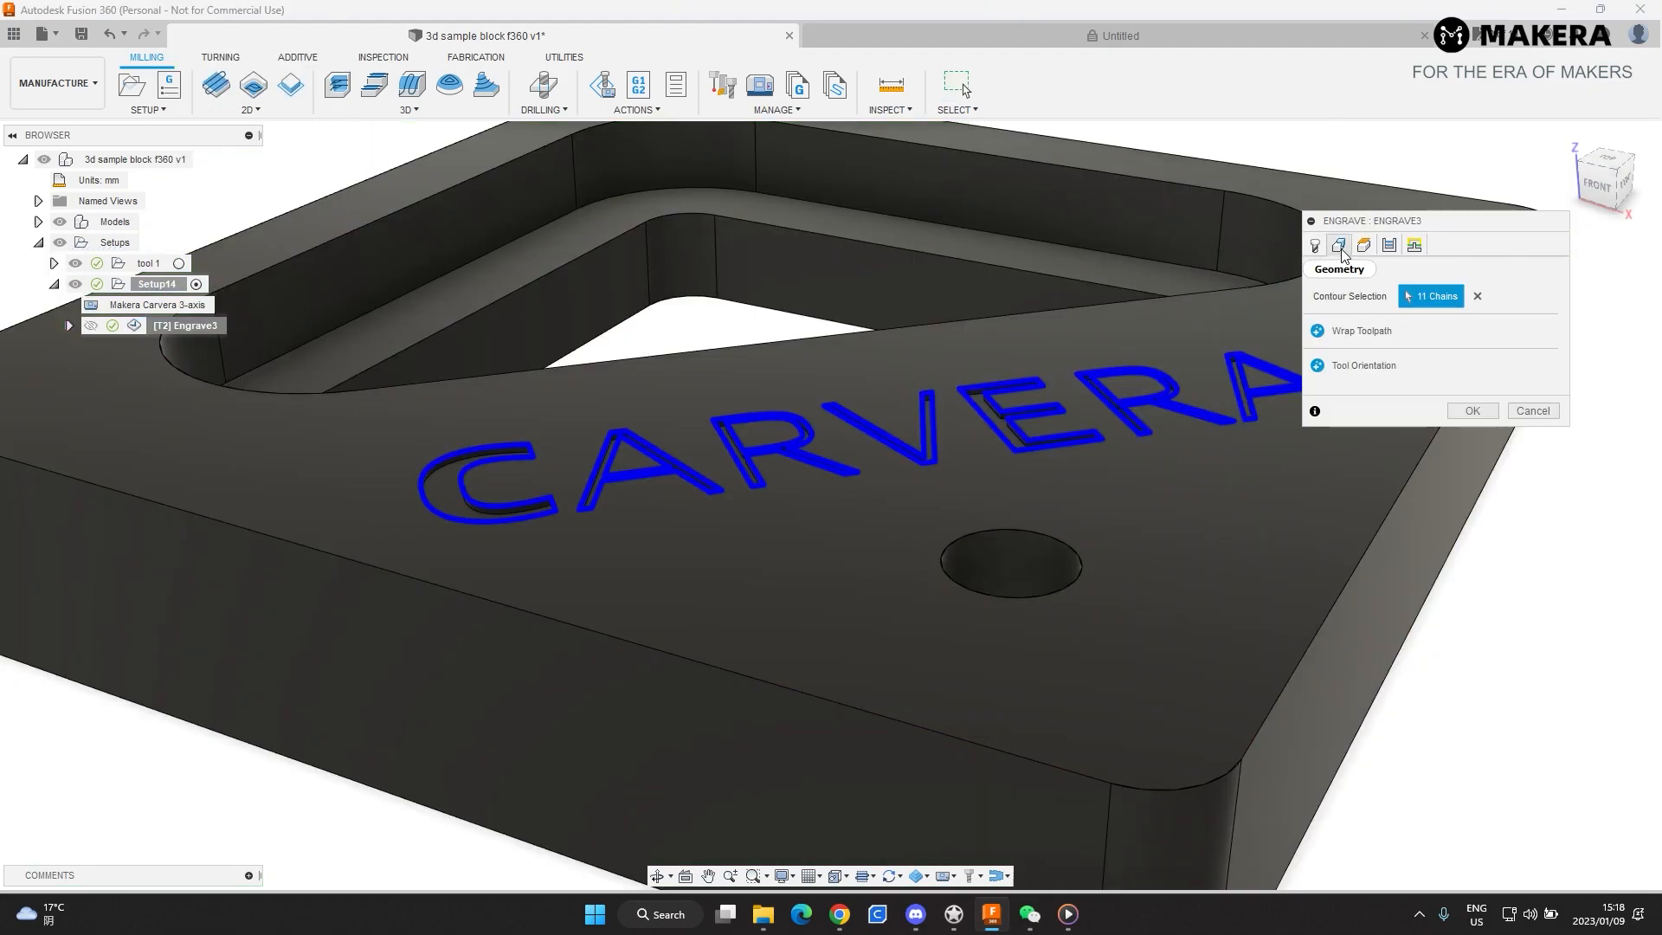
pyautogui.click(1365, 247)
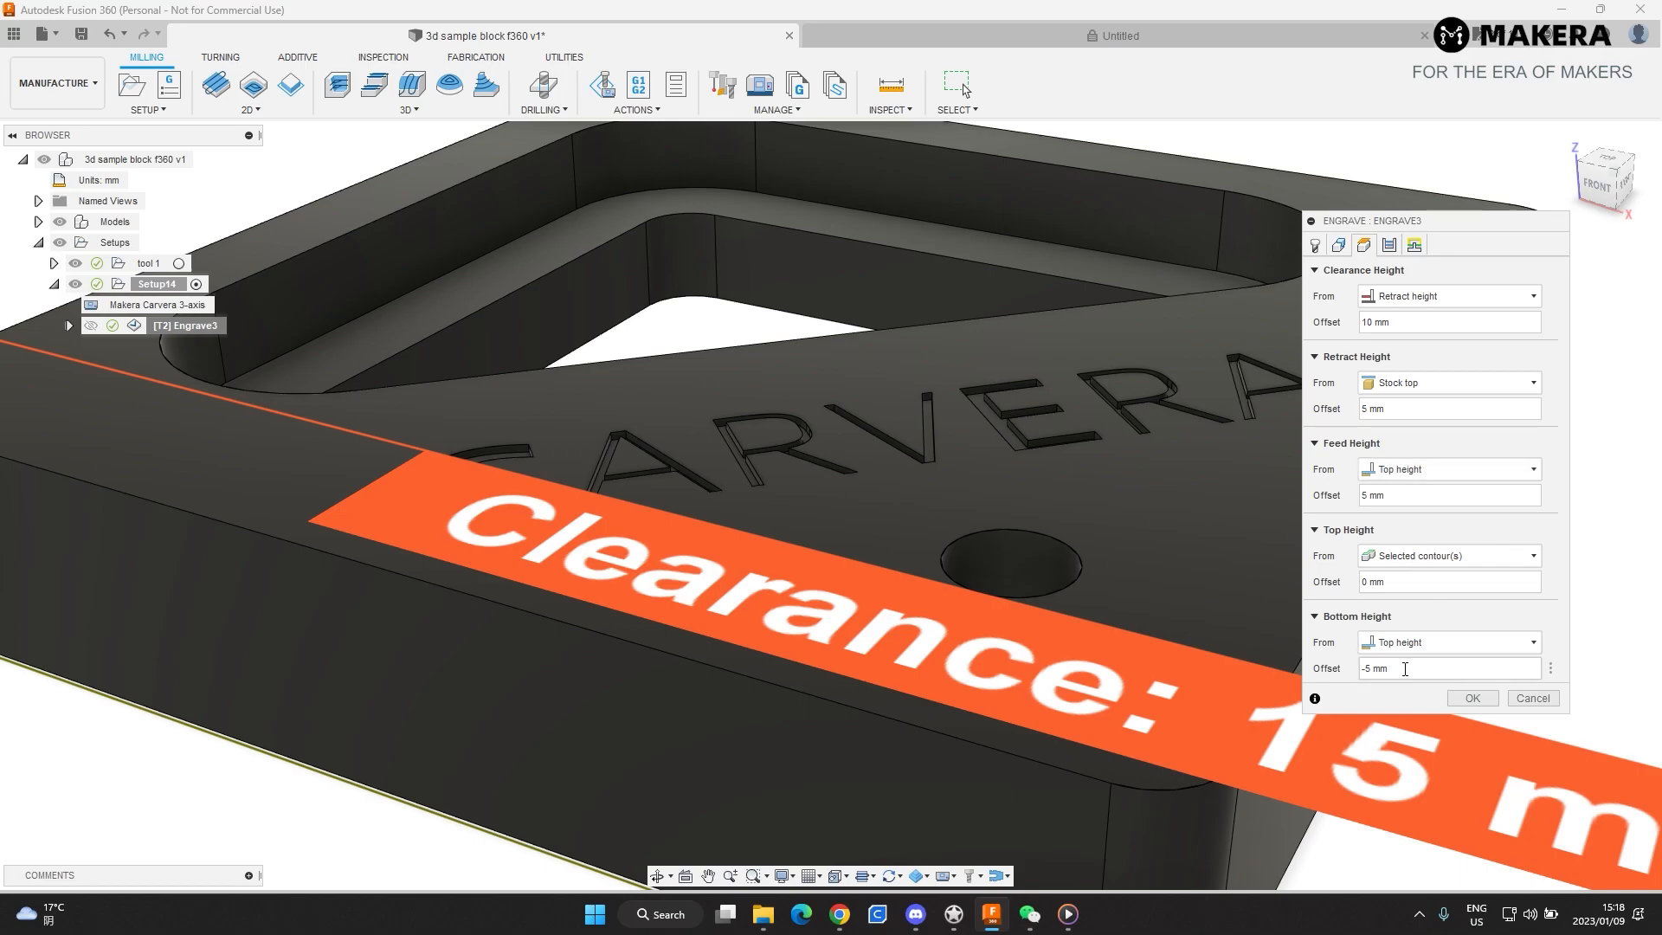
pyautogui.click(1374, 668)
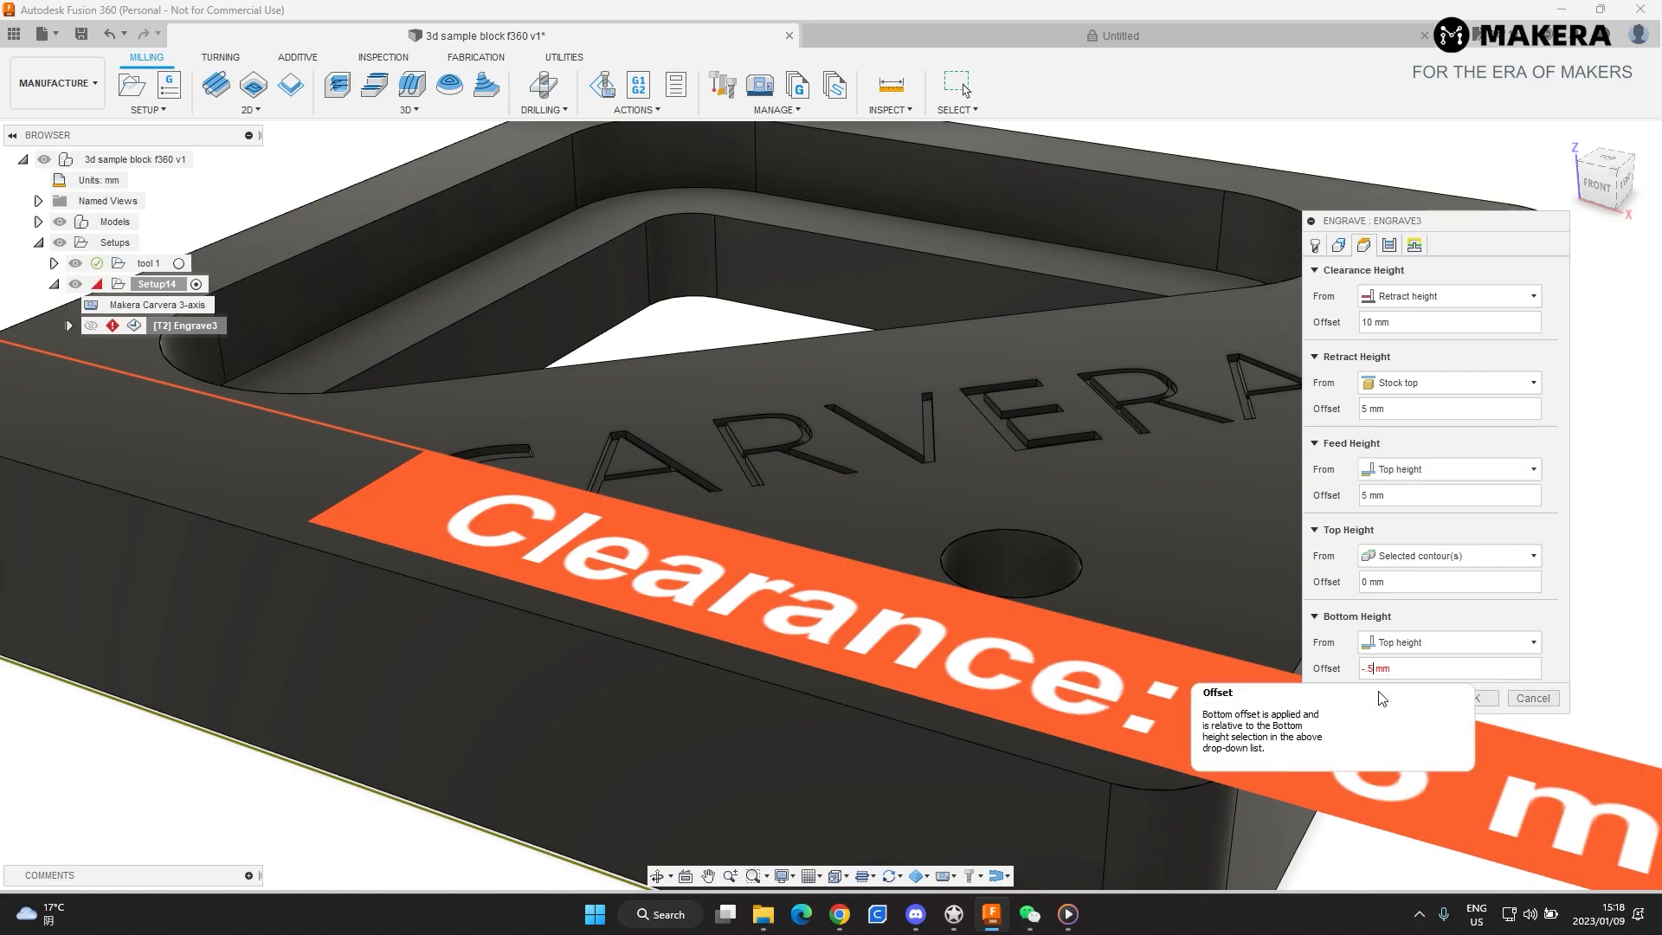
pyautogui.click(1491, 700)
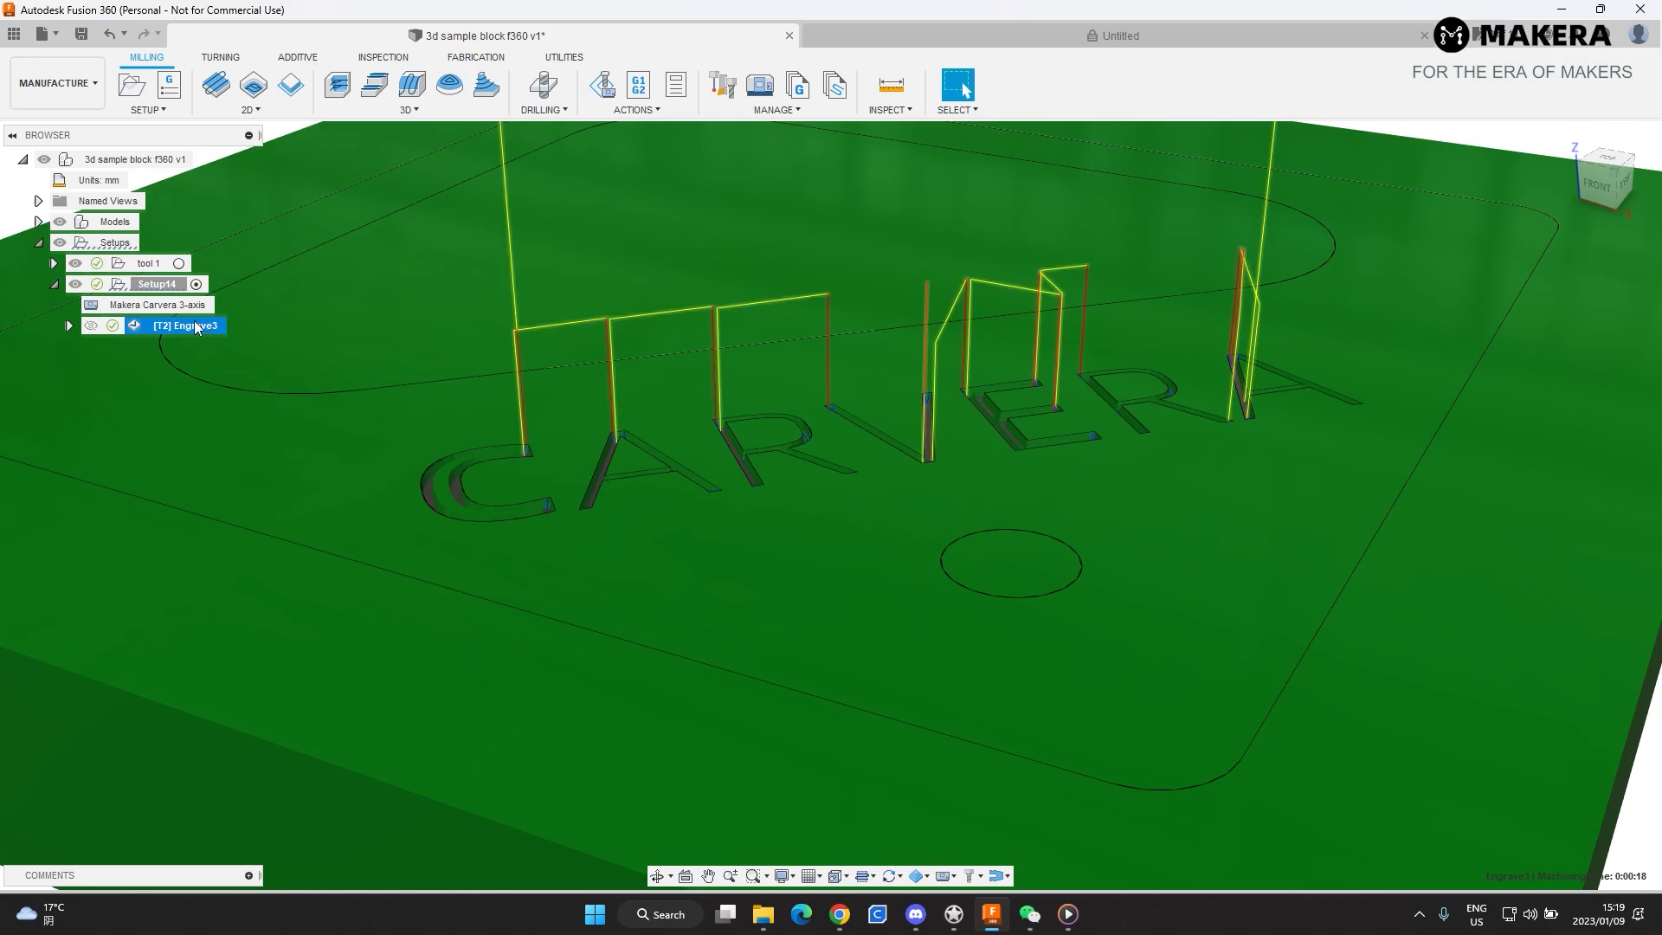
# - Simulate the updated engraving toolpath and examine the depth of its passes beneath the CARVERA letters from the side and close up
pyautogui.rightClick(196, 327)
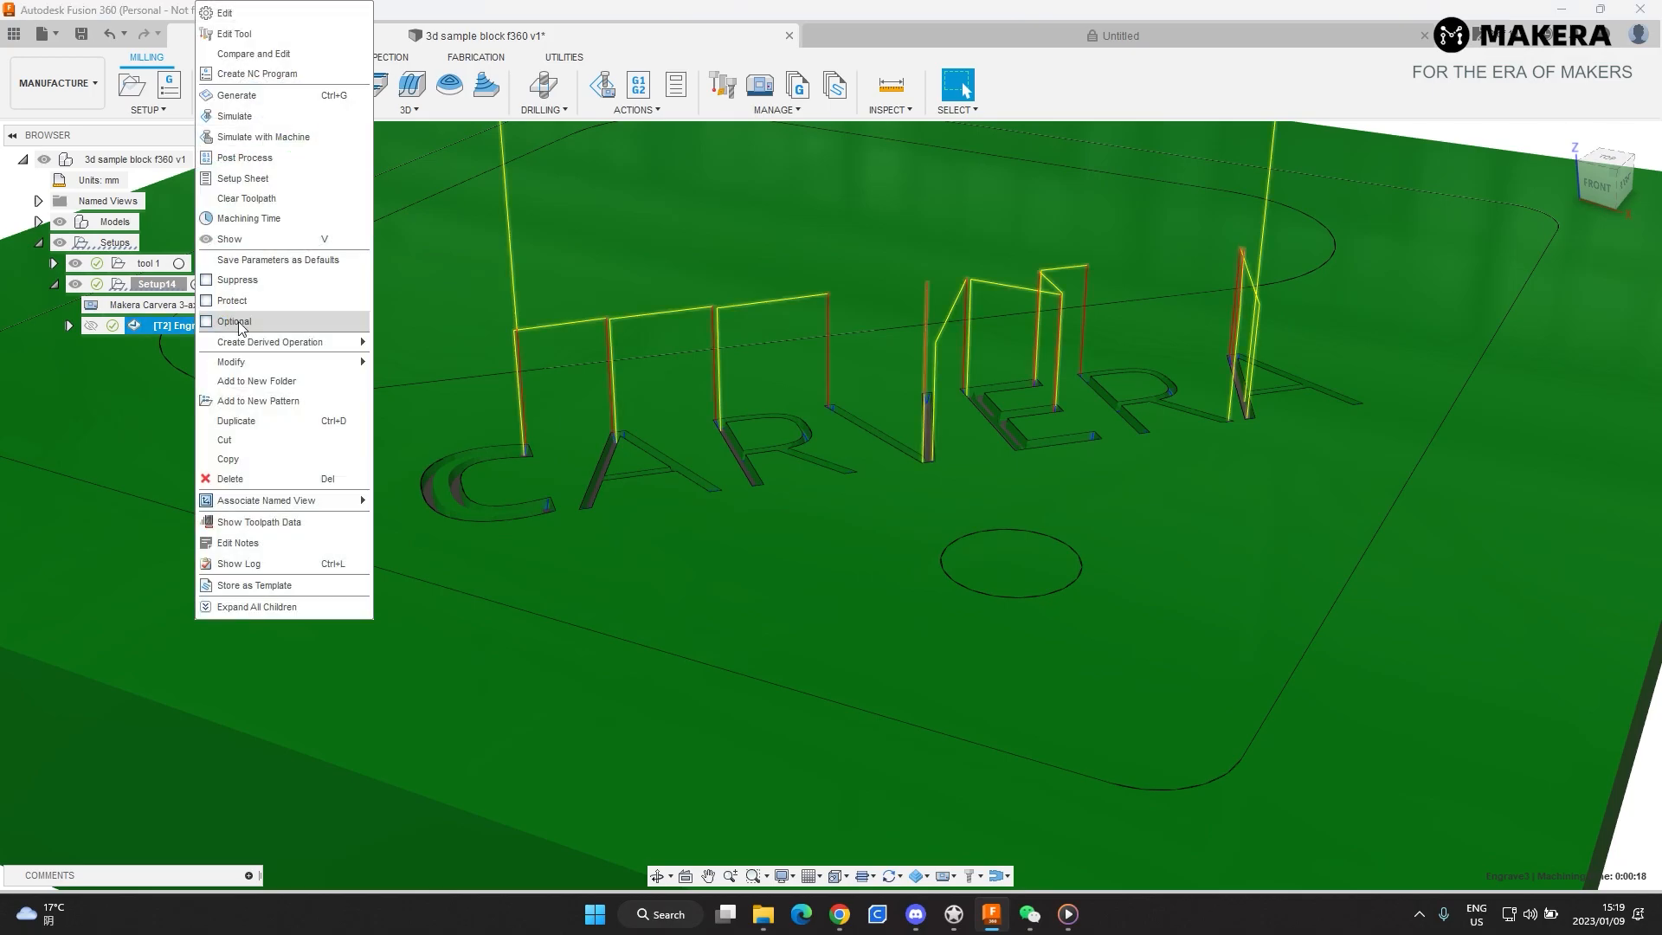
pyautogui.click(221, 113)
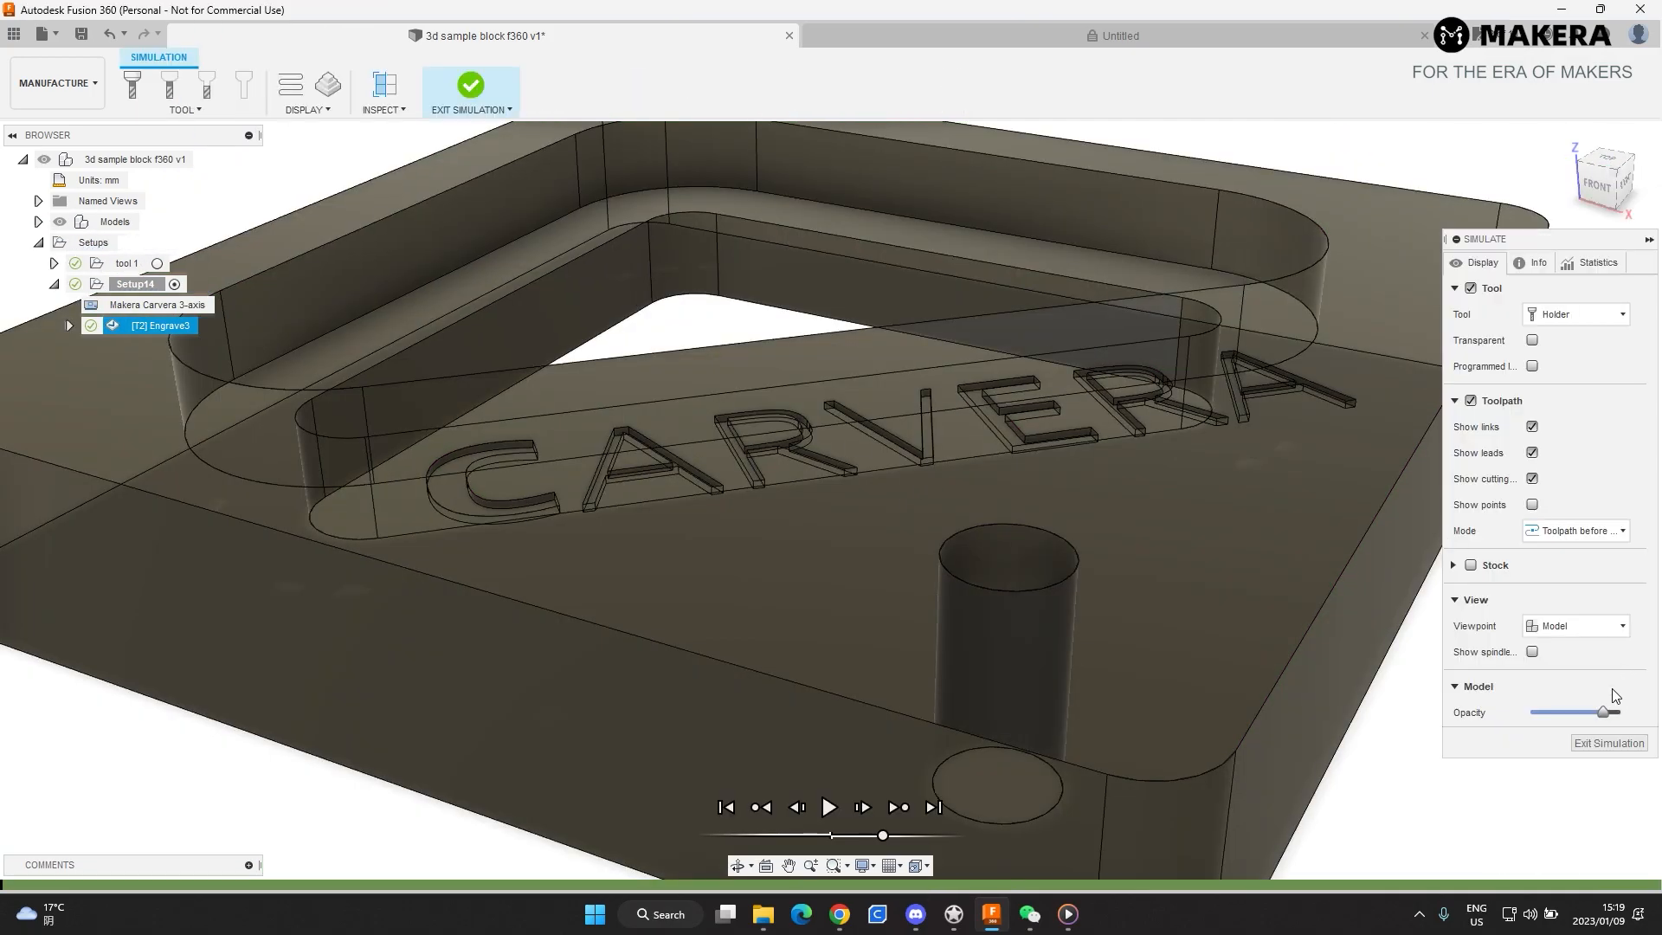
pyautogui.click(830, 808)
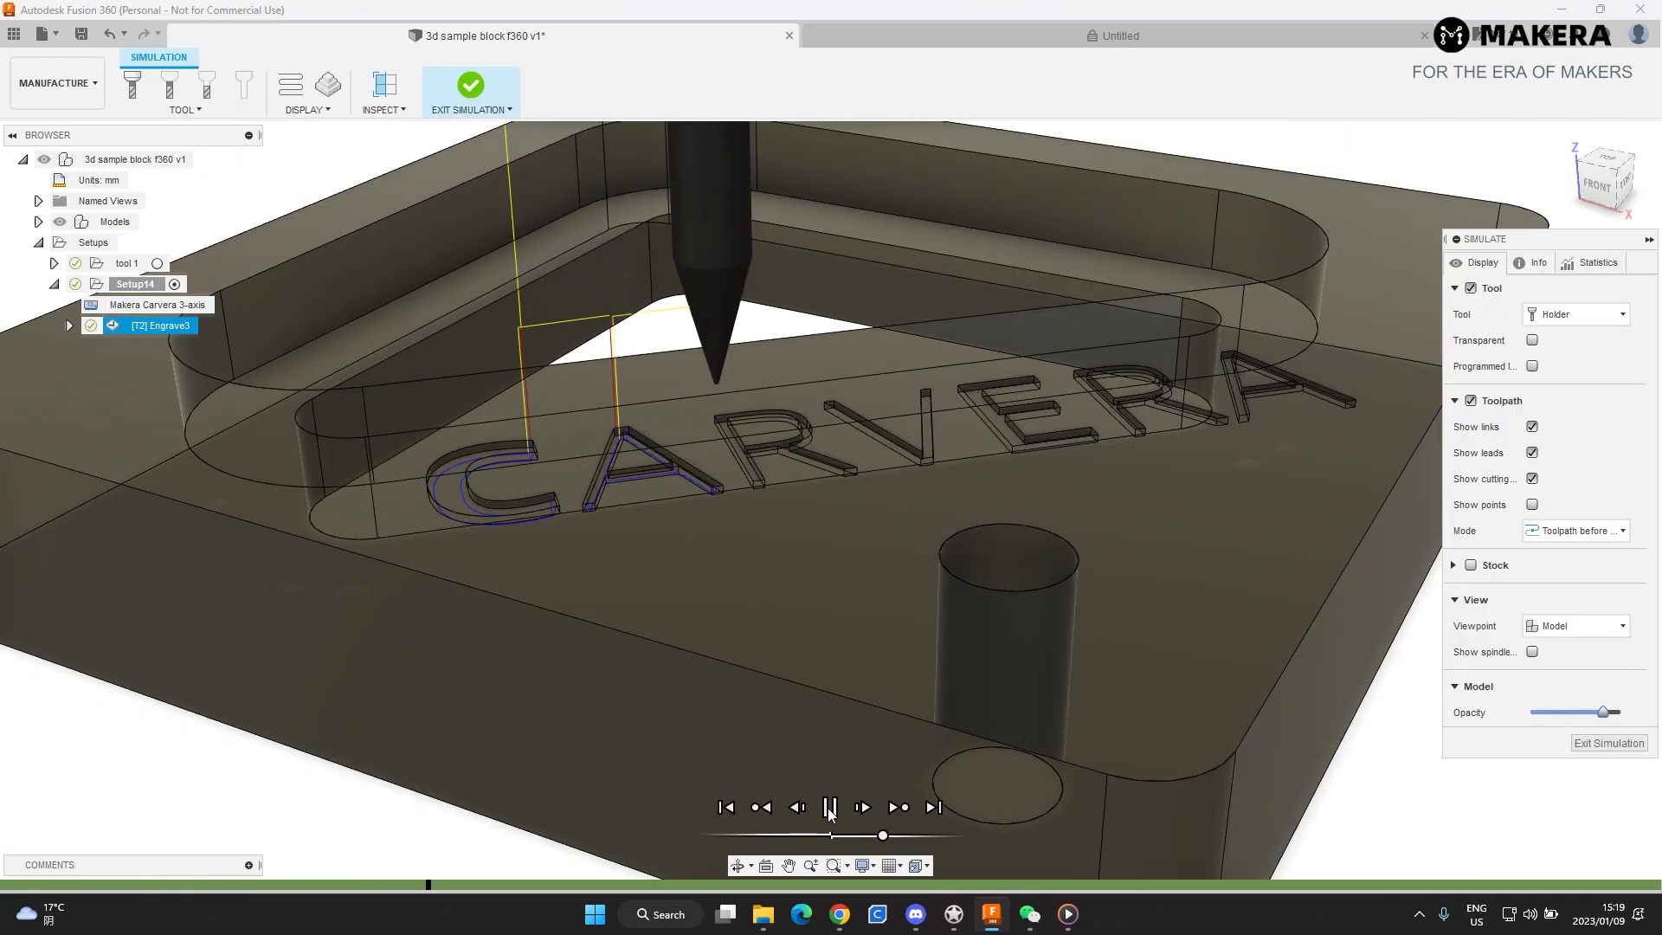
pyautogui.keyDown('shift'); pyautogui.moveTo(871, 597); pyautogui.dragTo(882, 511, button='middle'); pyautogui.keyUp('shift')
pyautogui.scroll(-3, 1062, 411)
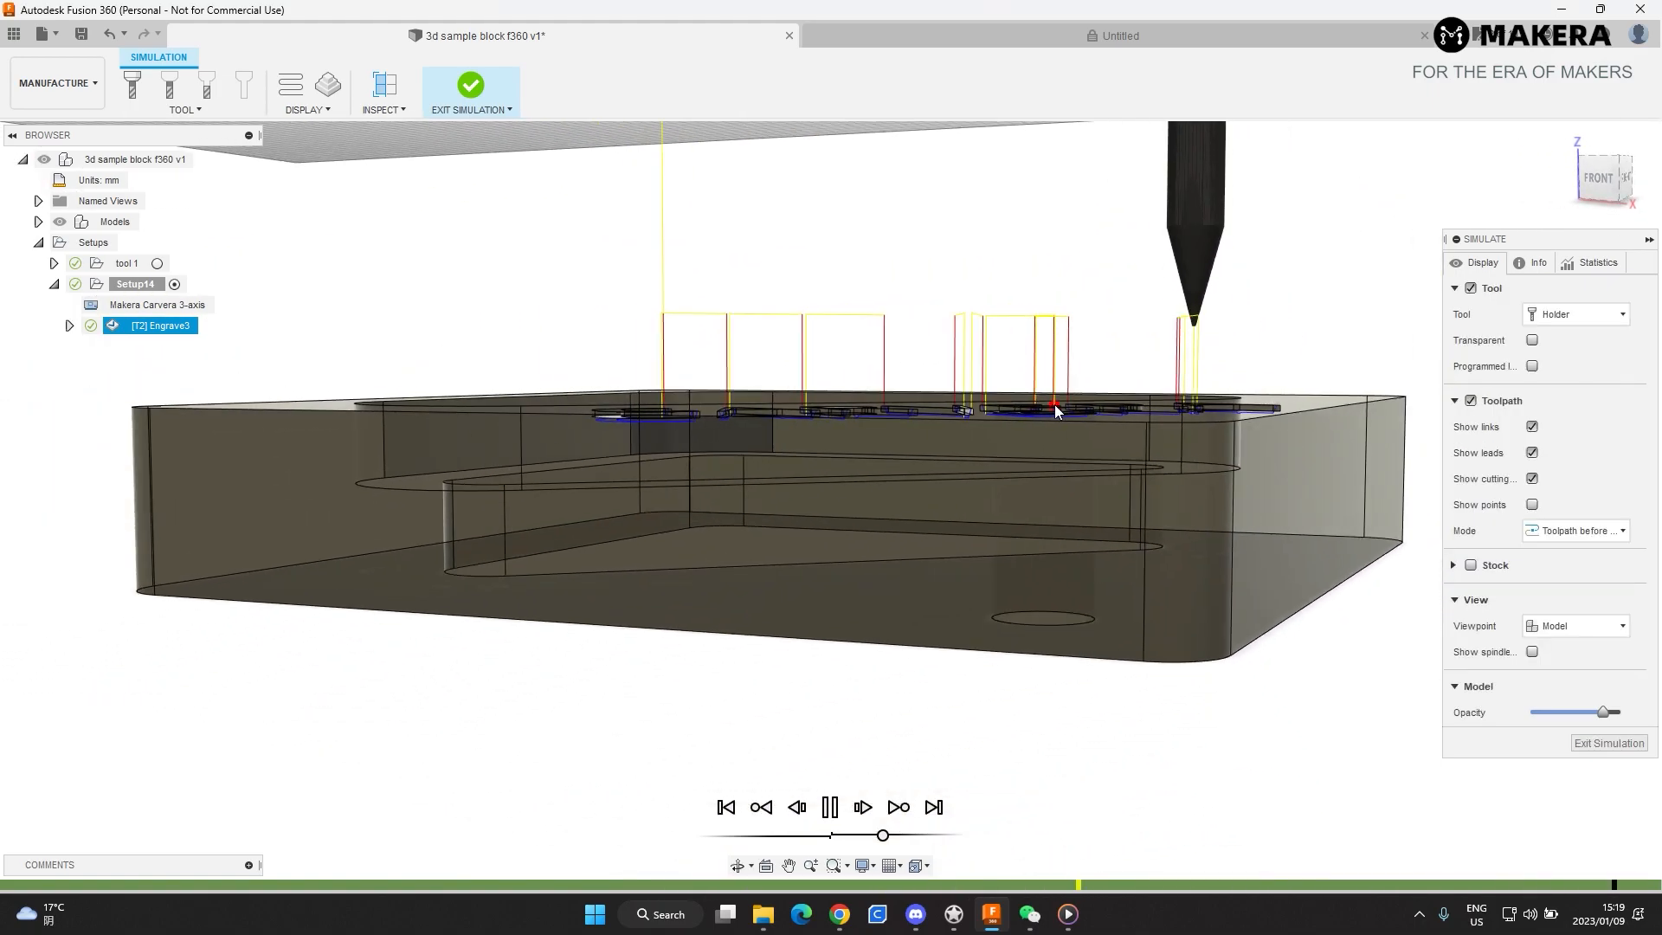
pyautogui.scroll(4, 1057, 408)
pyautogui.keyDown('shift'); pyautogui.moveTo(1160, 370); pyautogui.dragTo(953, 433, button='middle'); pyautogui.keyUp('shift')
pyautogui.scroll(4, 957, 414)
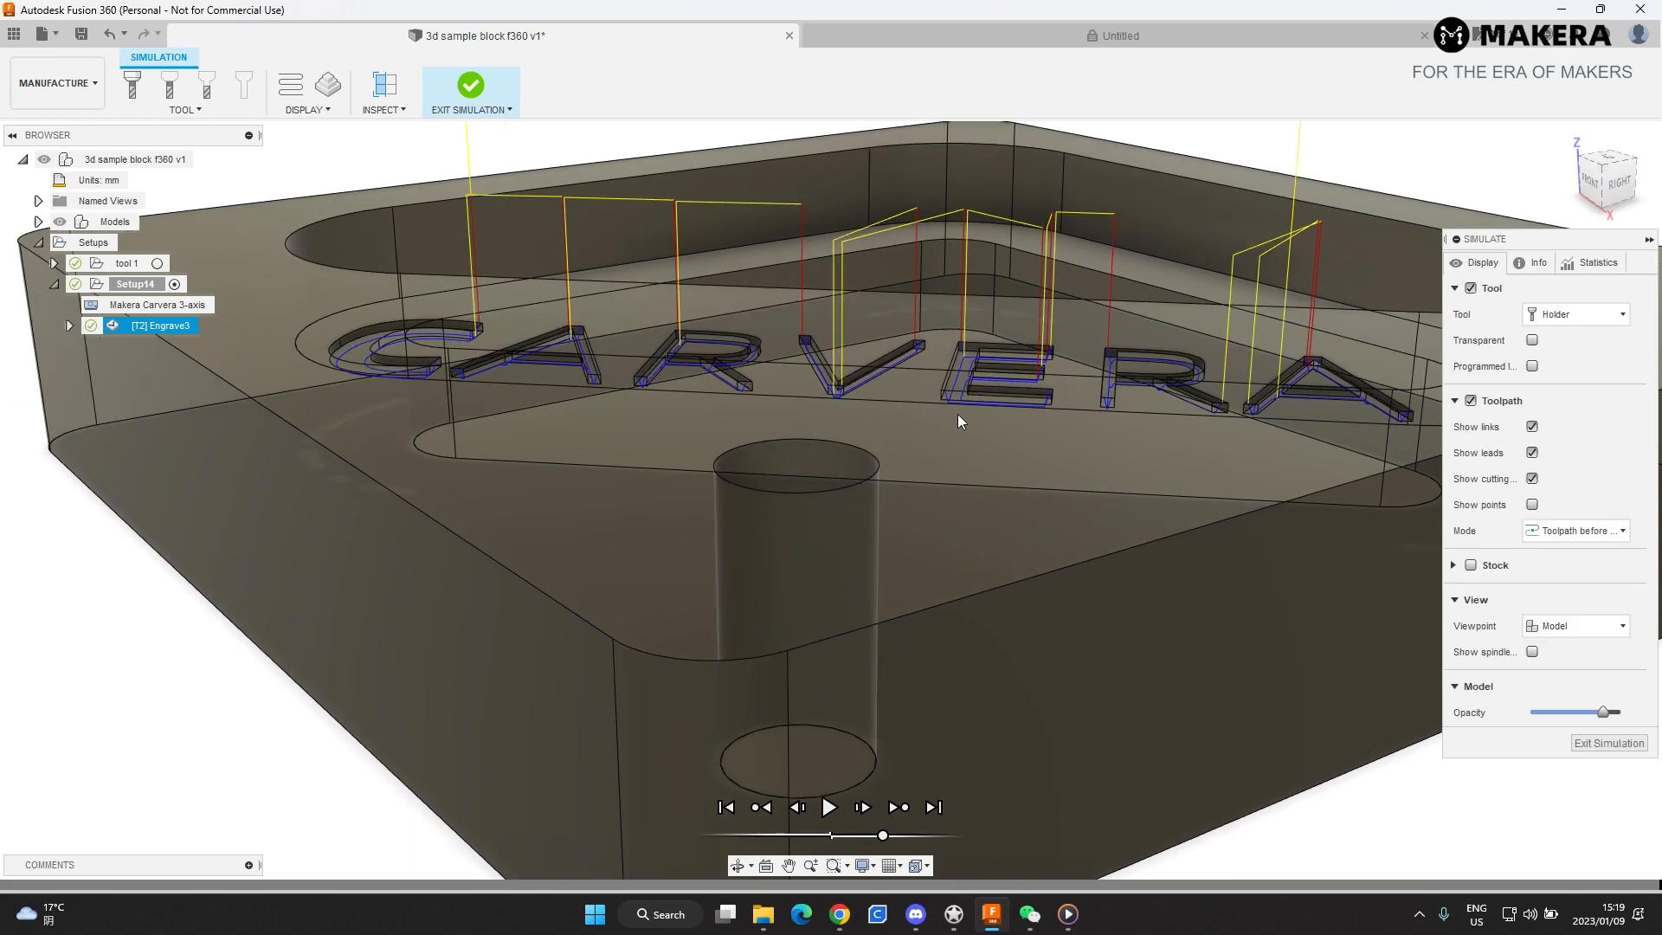
pyautogui.keyDown('shift'); pyautogui.moveTo(975, 372); pyautogui.dragTo(1128, 476, button='middle'); pyautogui.keyUp('shift')
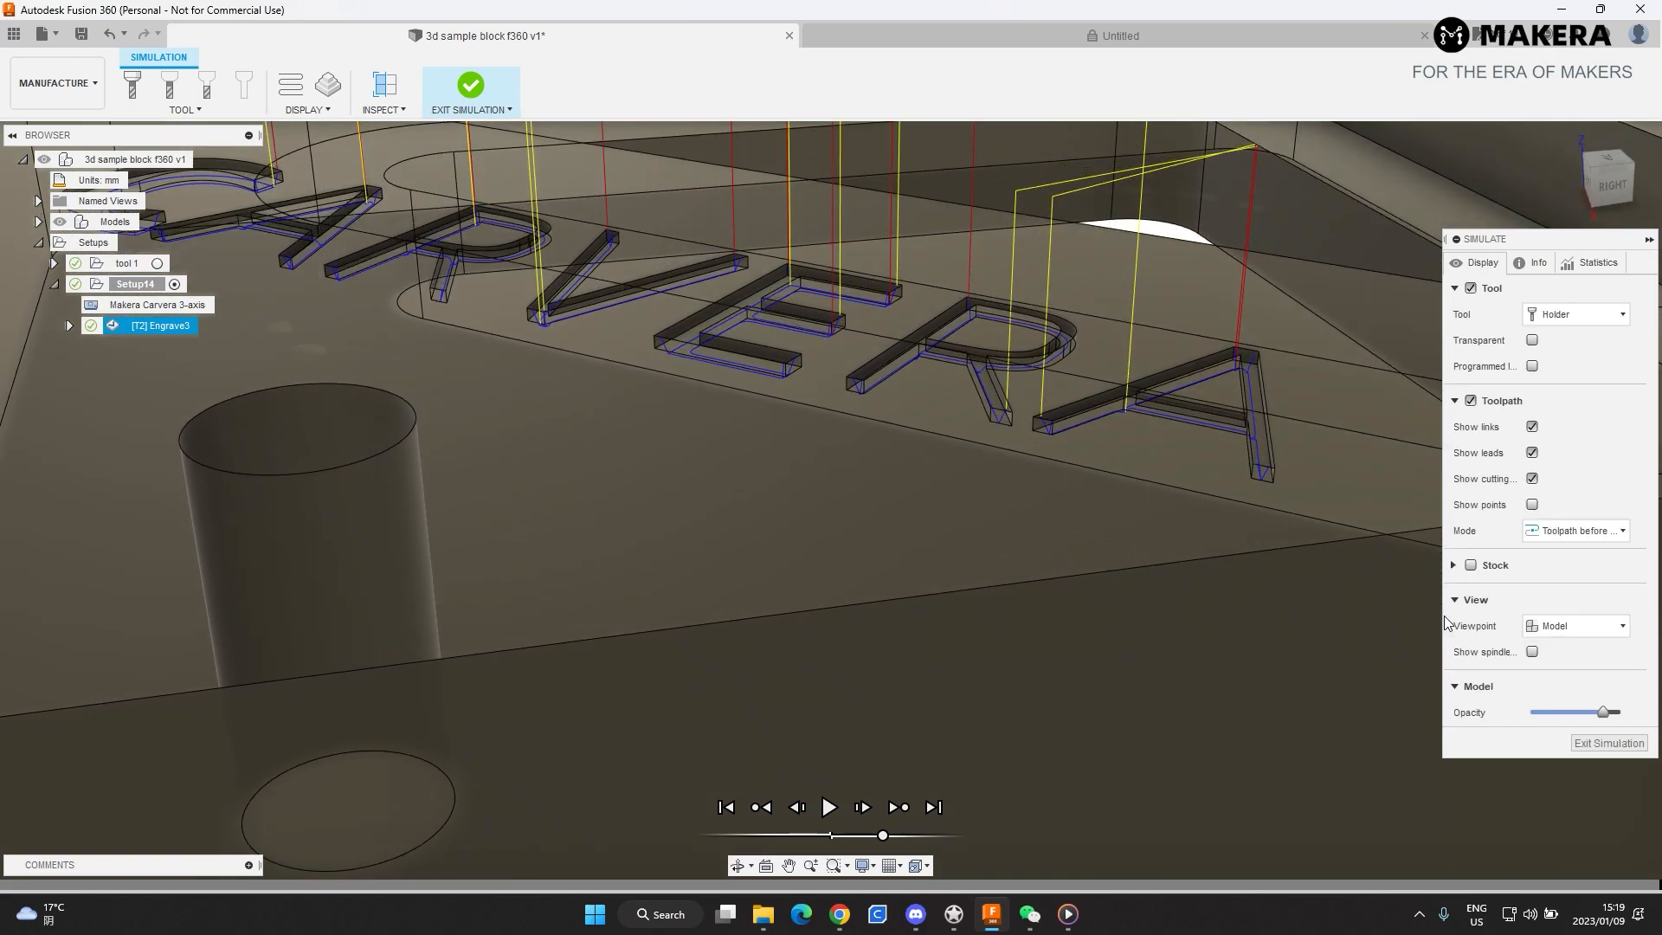
pyautogui.click(1615, 746)
pyautogui.scroll(-5, 932, 557)
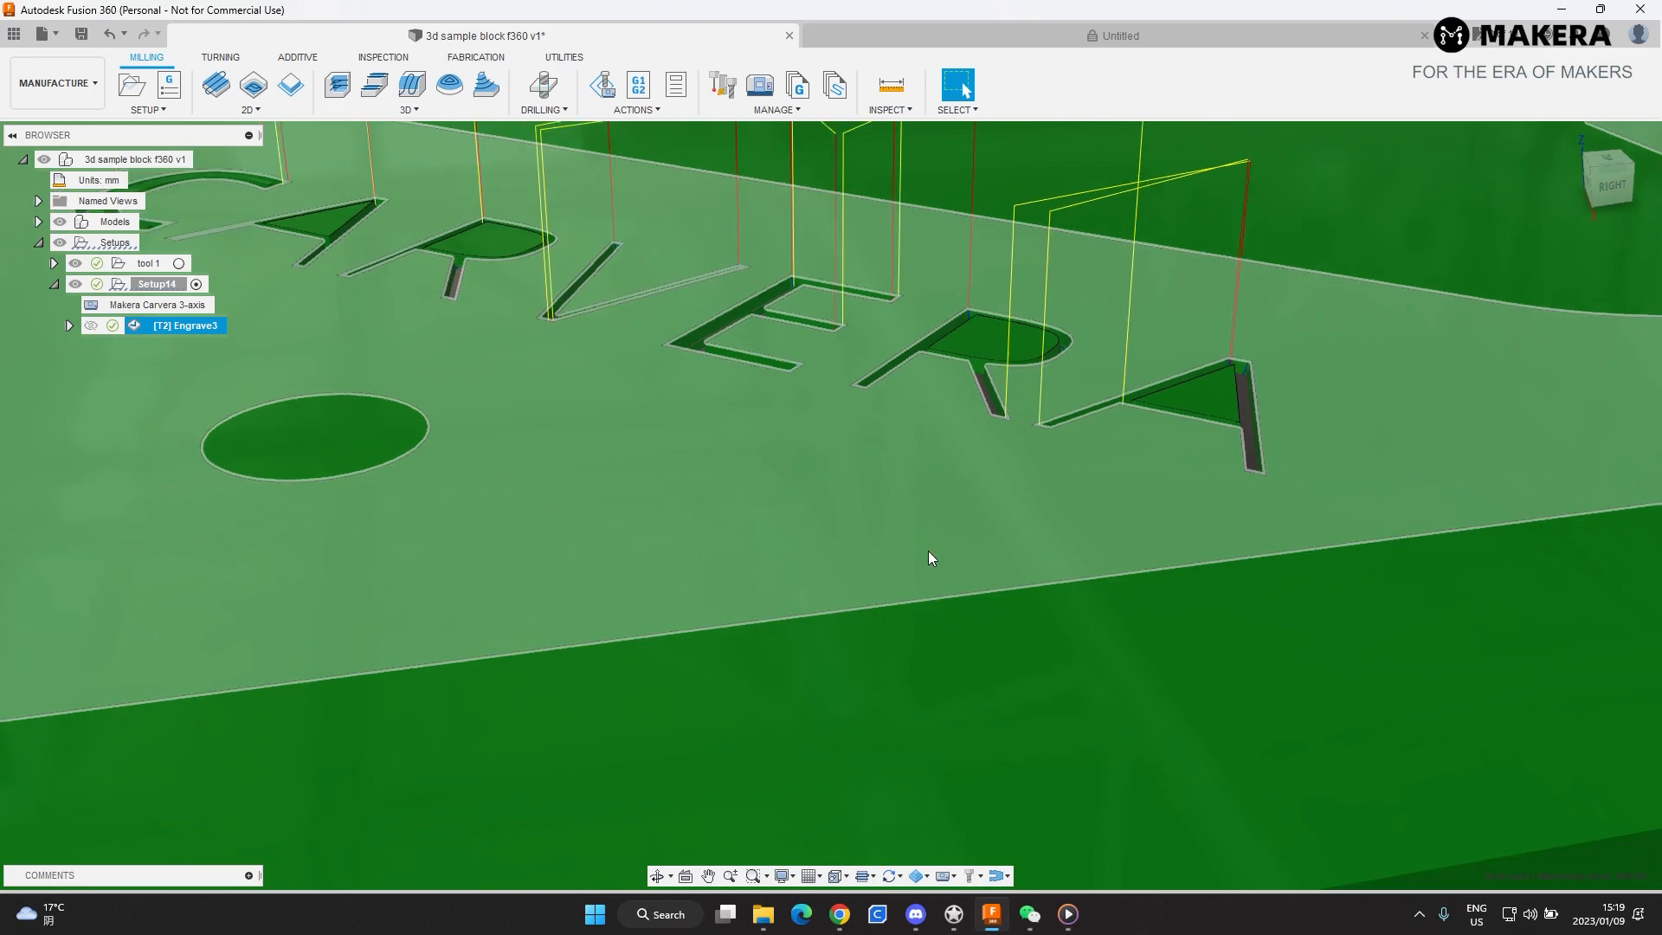
pyautogui.scroll(-2, 1120, 667)
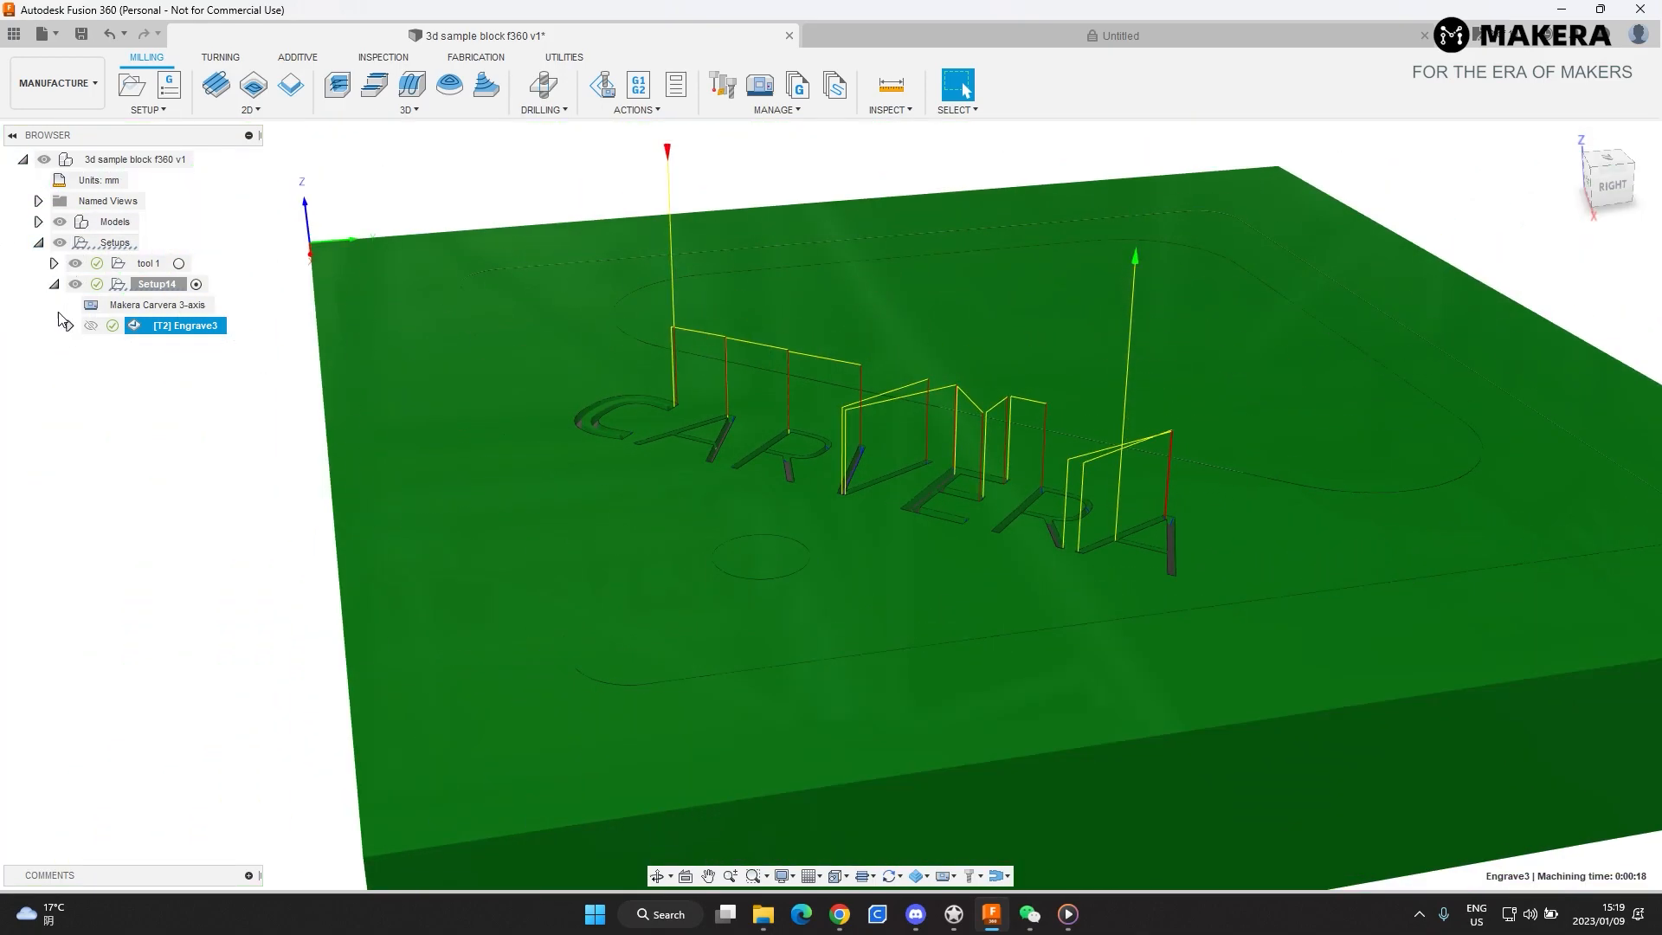
# - Rename the engraving setup, Setup14, as tool2
pyautogui.click(142, 284)
pyautogui.rightClick(149, 286)
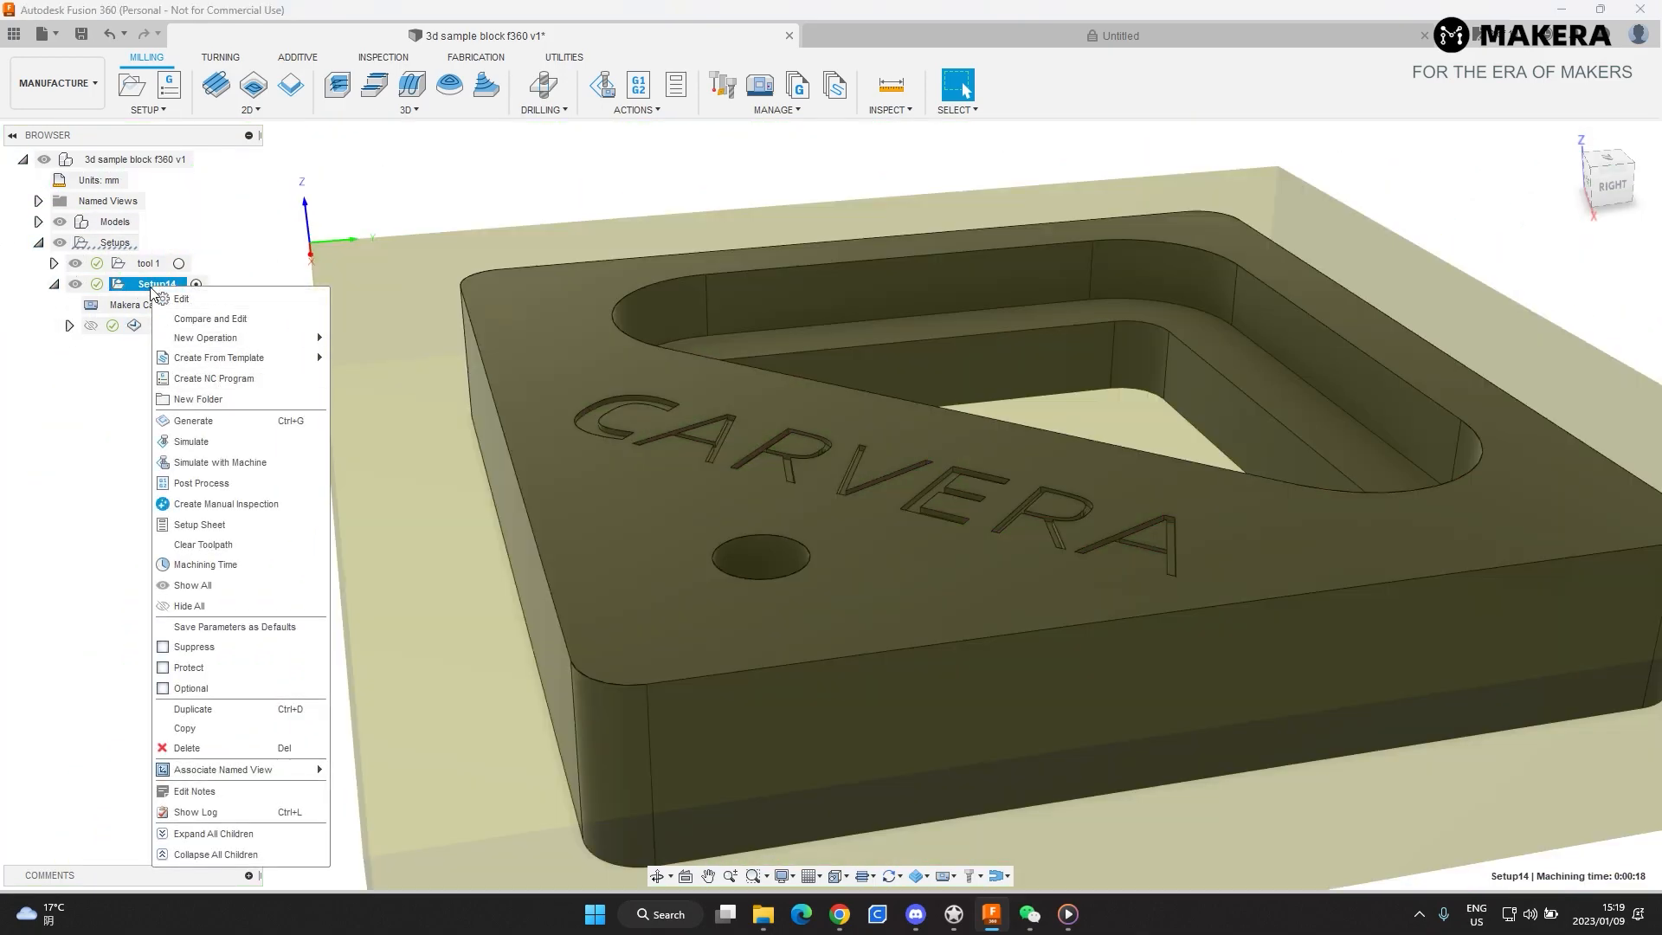
pyautogui.click(149, 286)
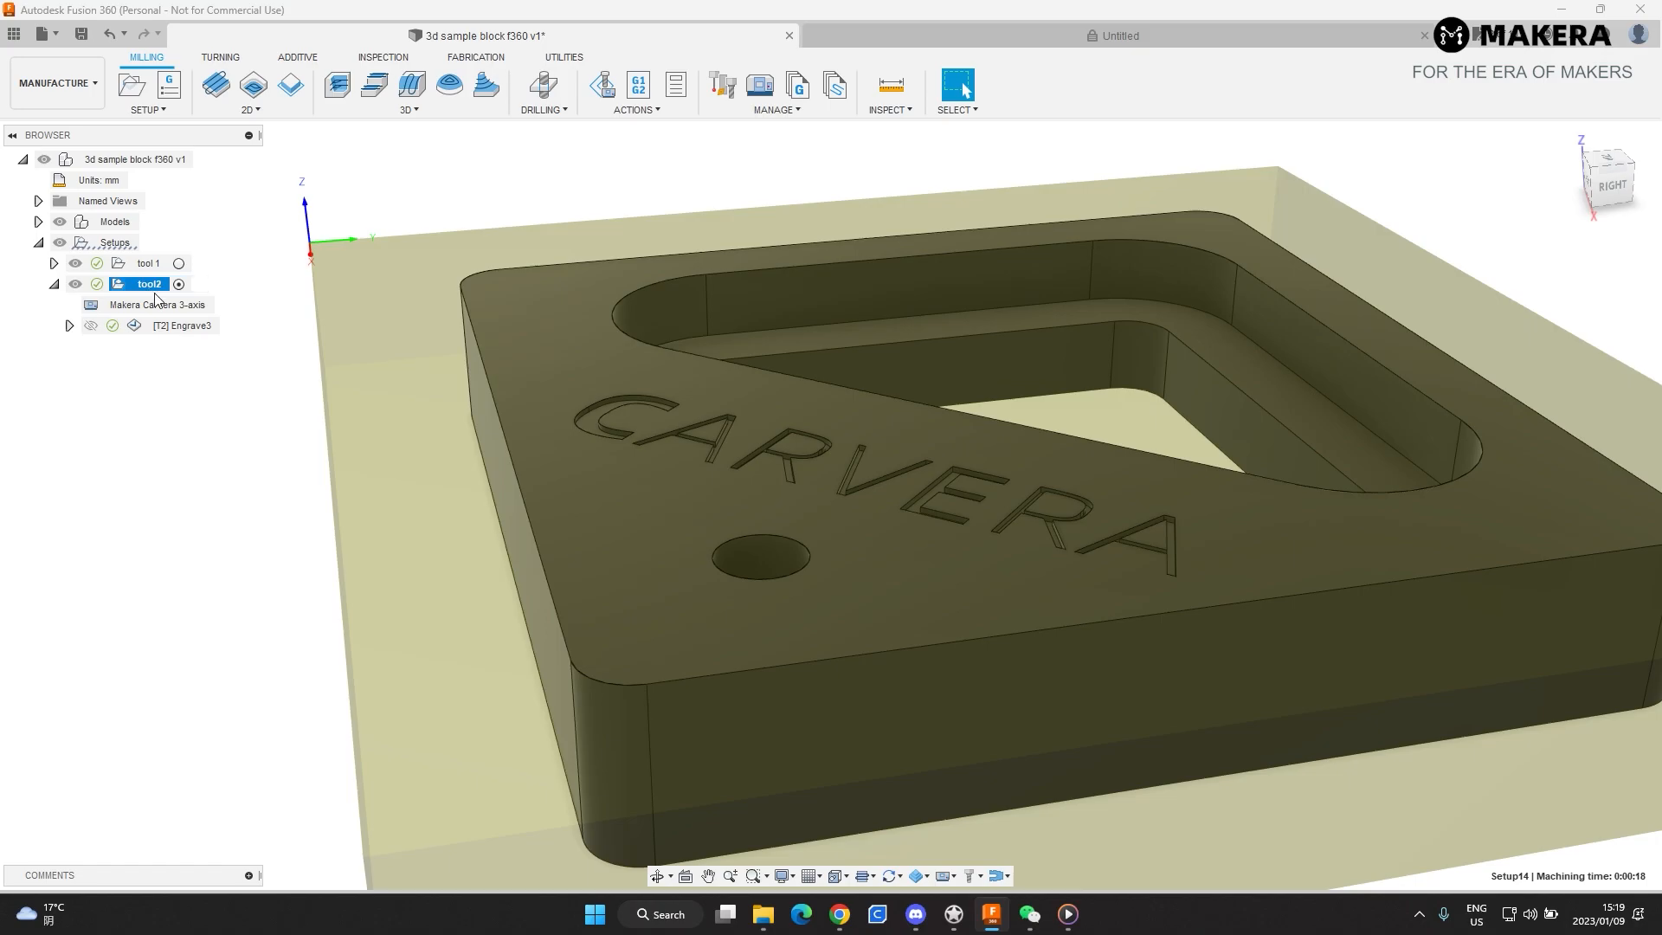
pyautogui.click(170, 386)
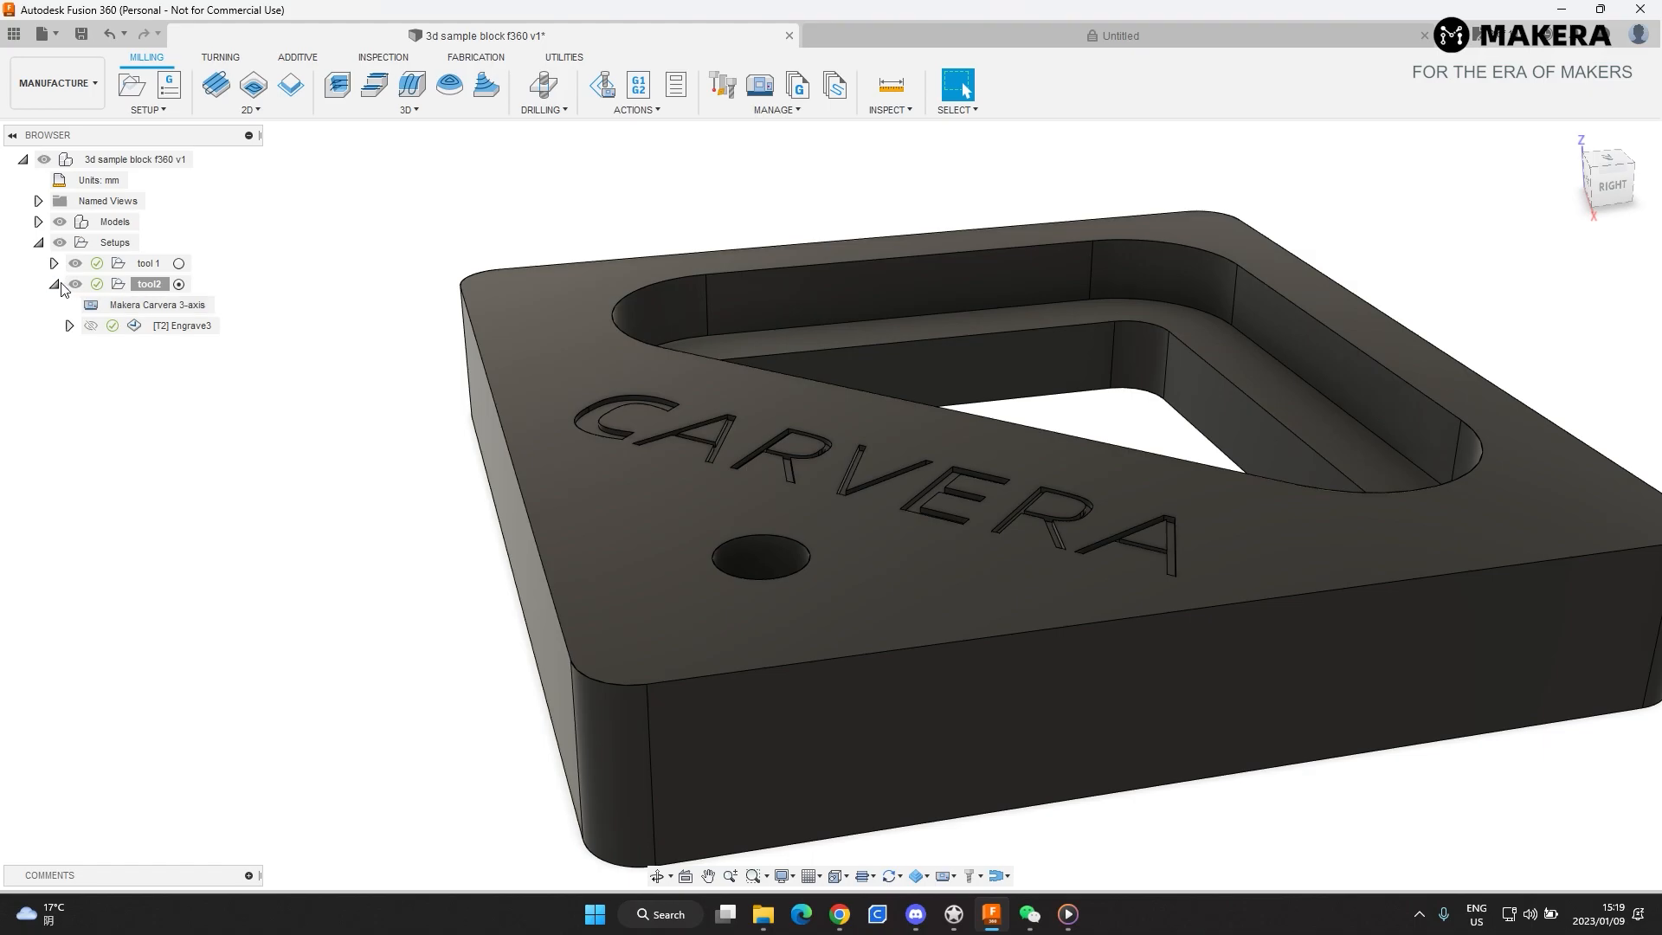
# - Collapse the tool2 setup's operations and make the tool 1 setup active
pyautogui.click(56, 284)
pyautogui.click(144, 286)
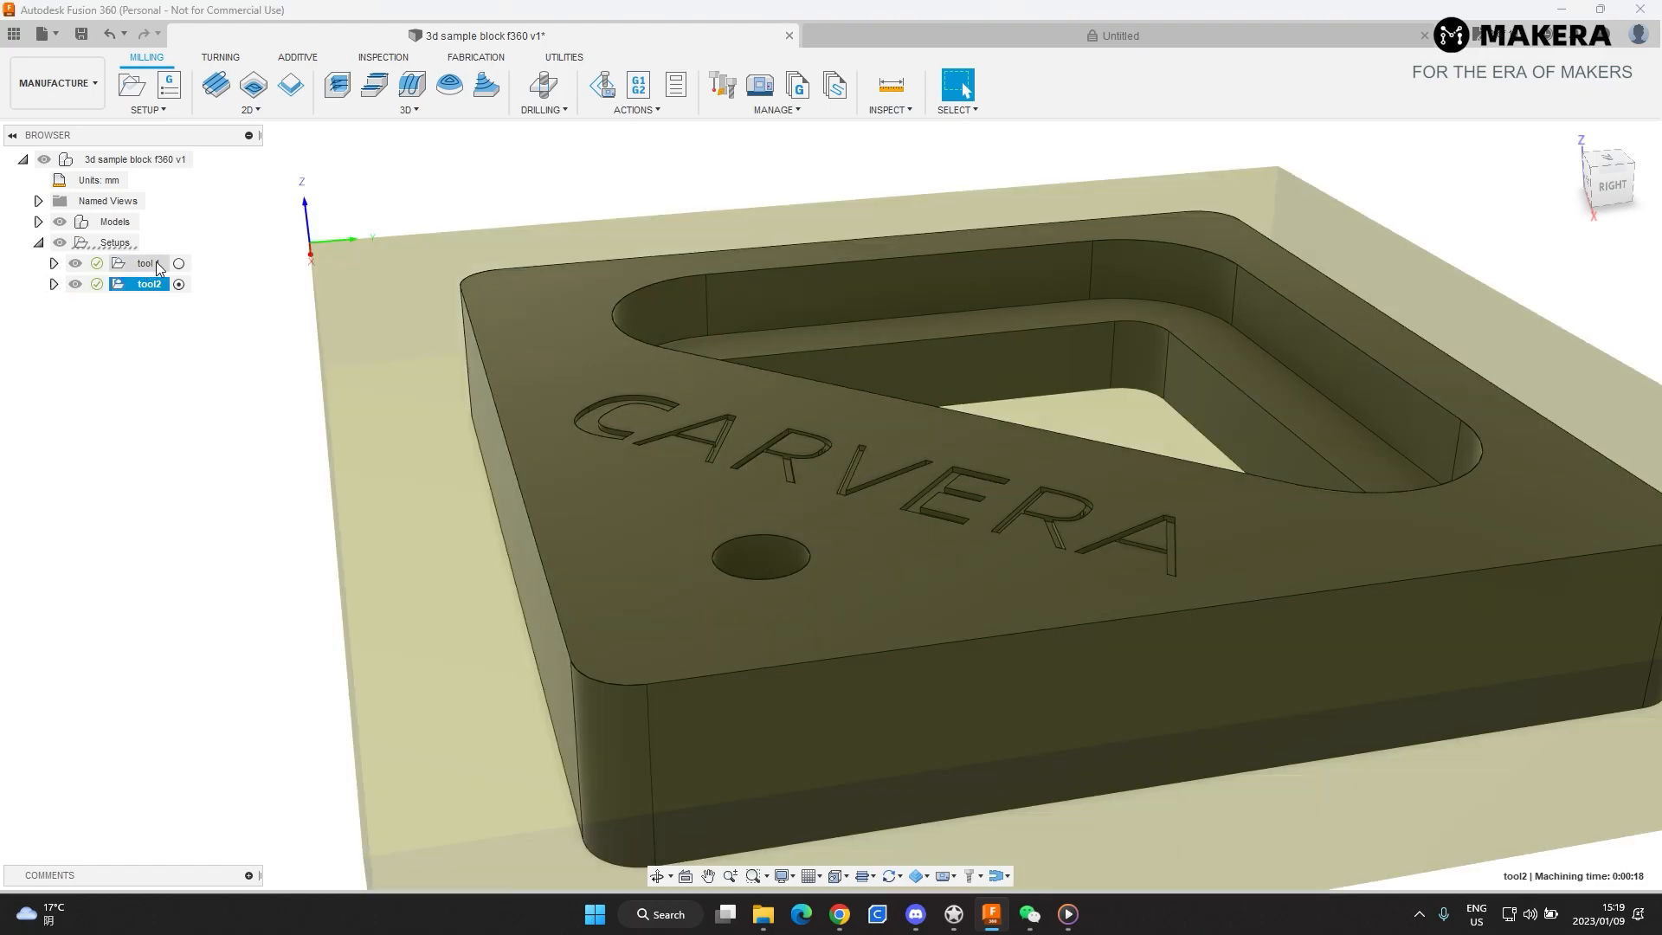
pyautogui.click(155, 264)
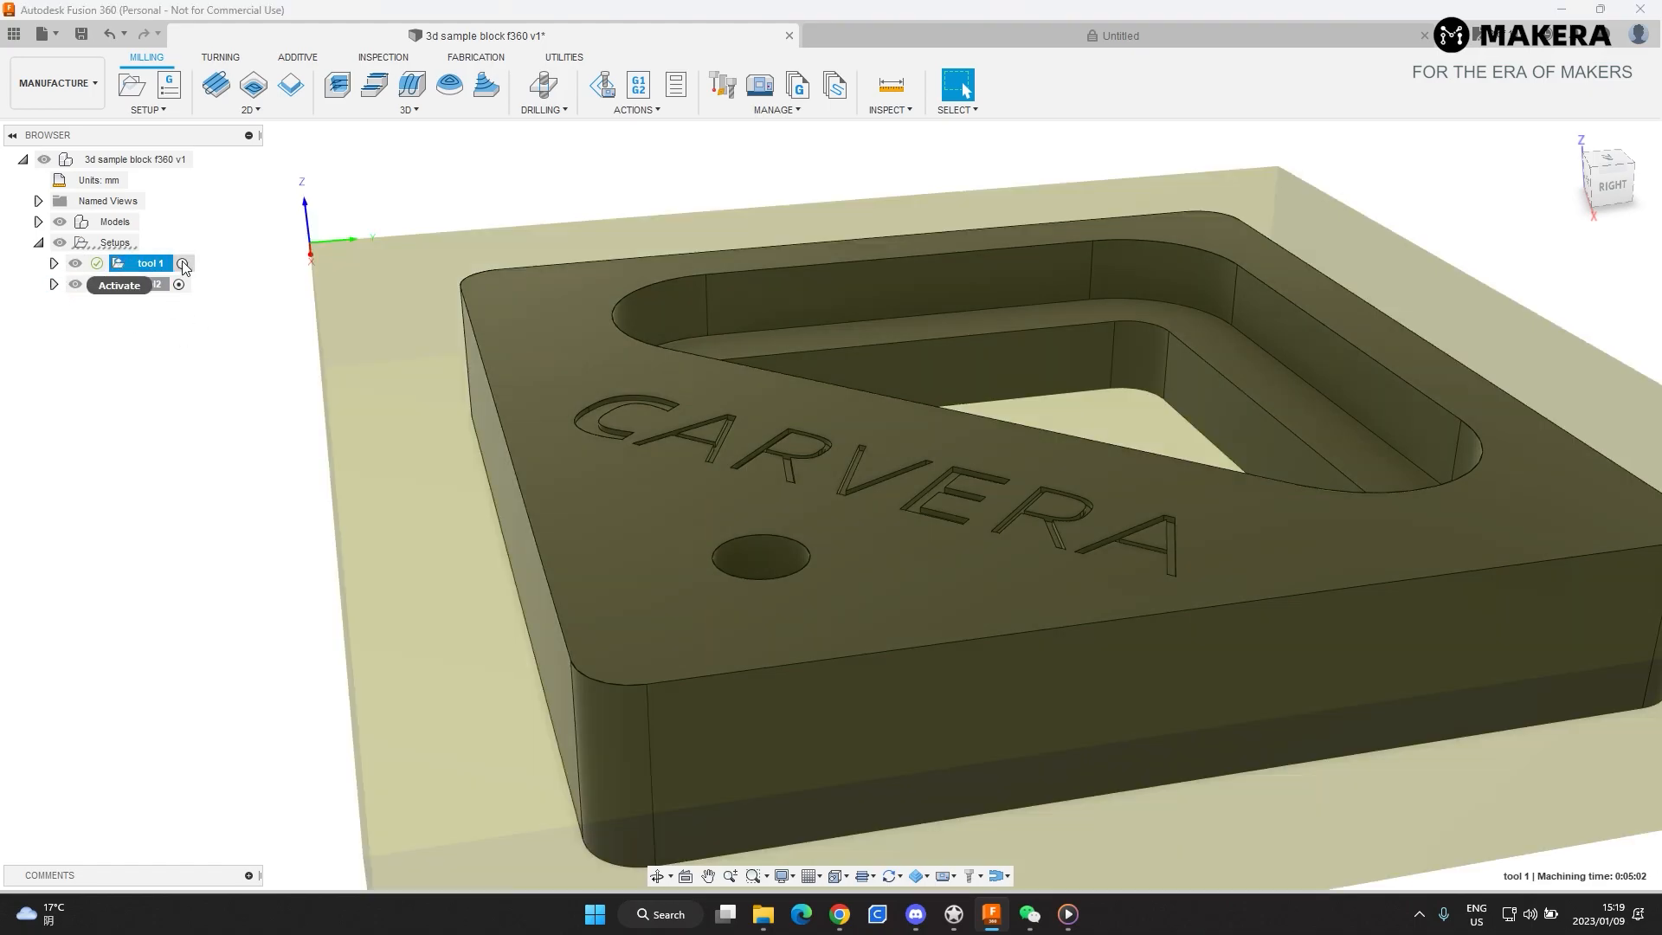
pyautogui.click(183, 264)
pyautogui.scroll(-3, 1039, 563)
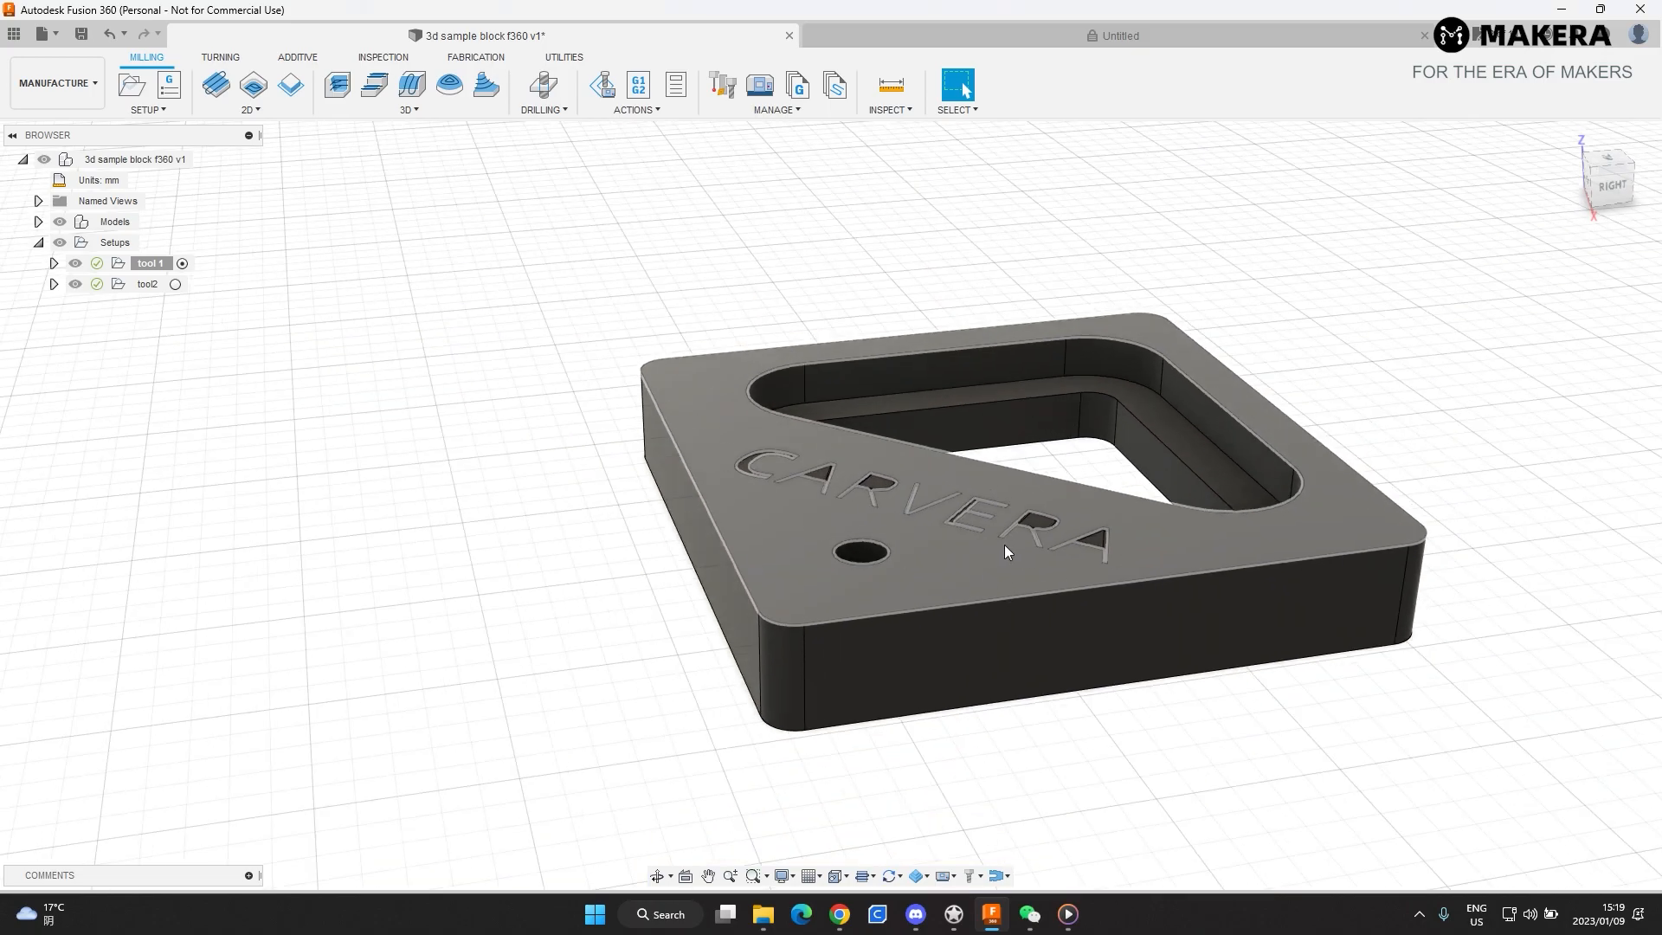
pyautogui.scroll(-3, 1100, 597)
pyautogui.scroll(3, 1492, 661)
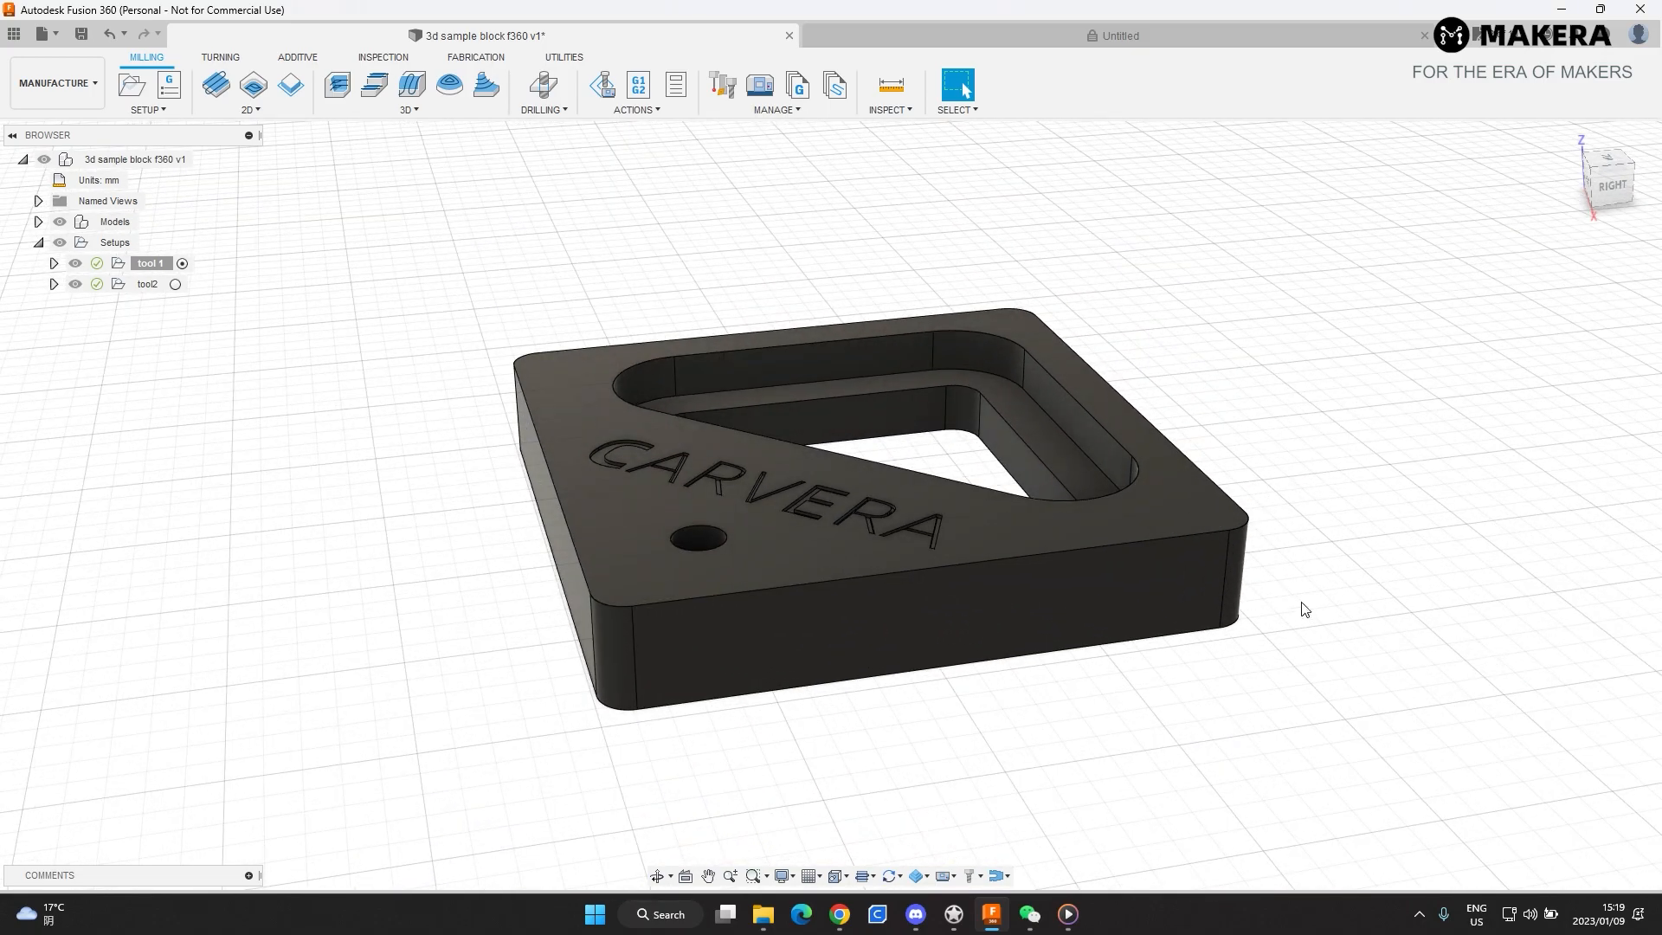
# - Start post-processing the tool 1 setup, check the Makera Carvera 3-axis machine selection, and name the NC program main cut
pyautogui.rightClick(151, 263)
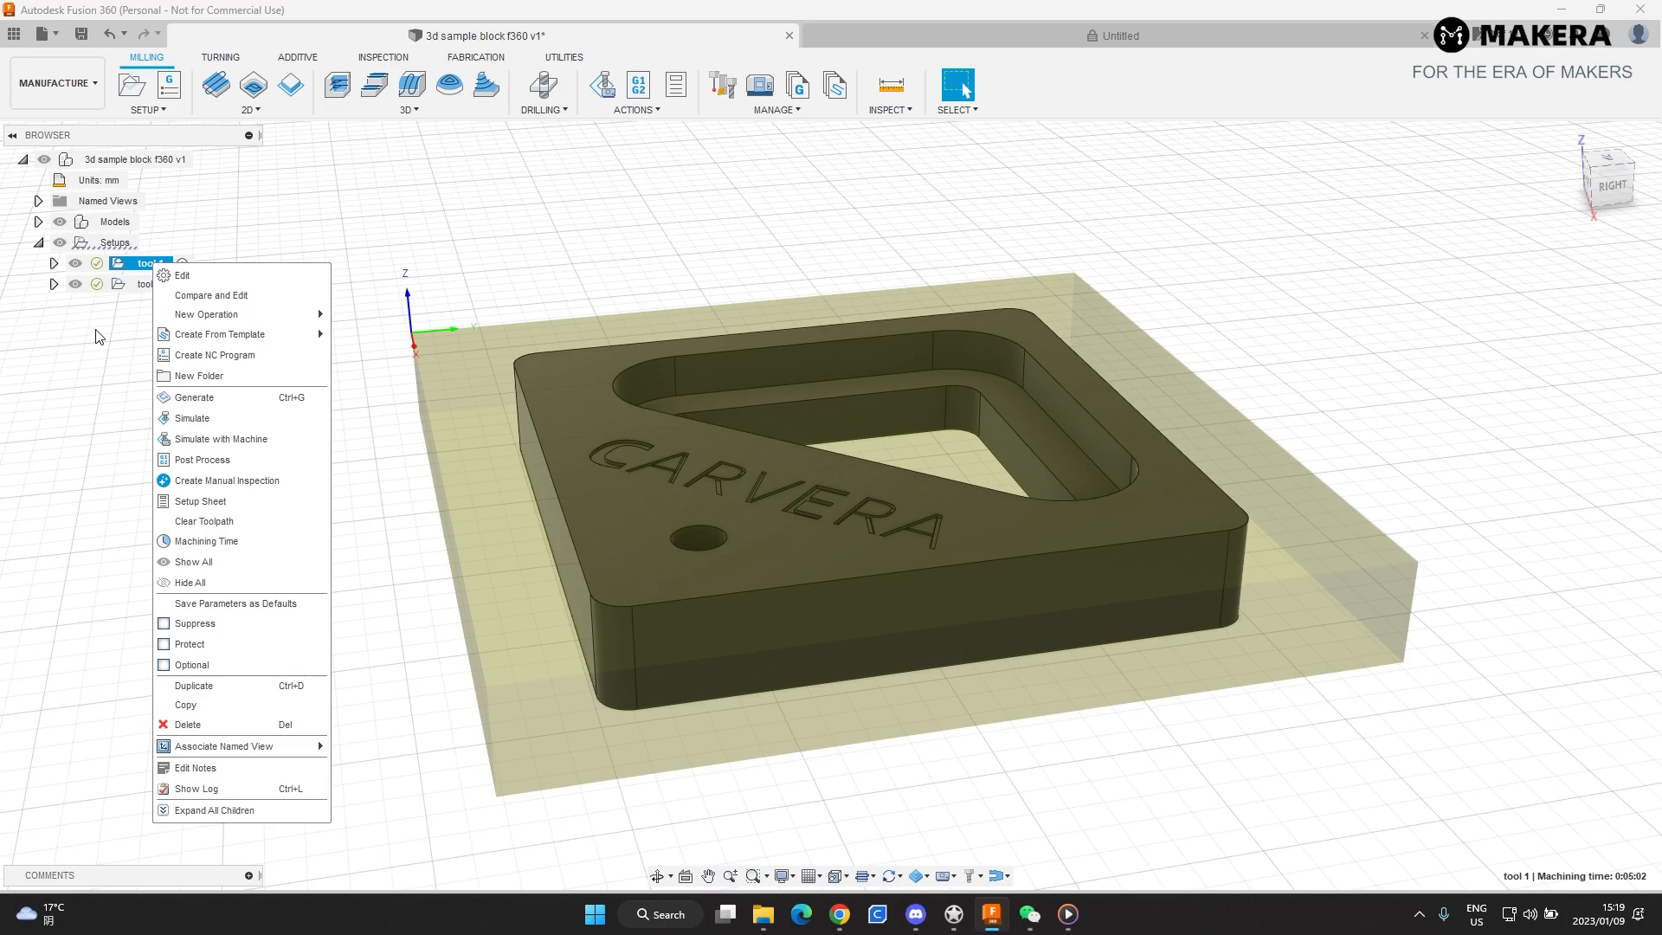
pyautogui.click(221, 462)
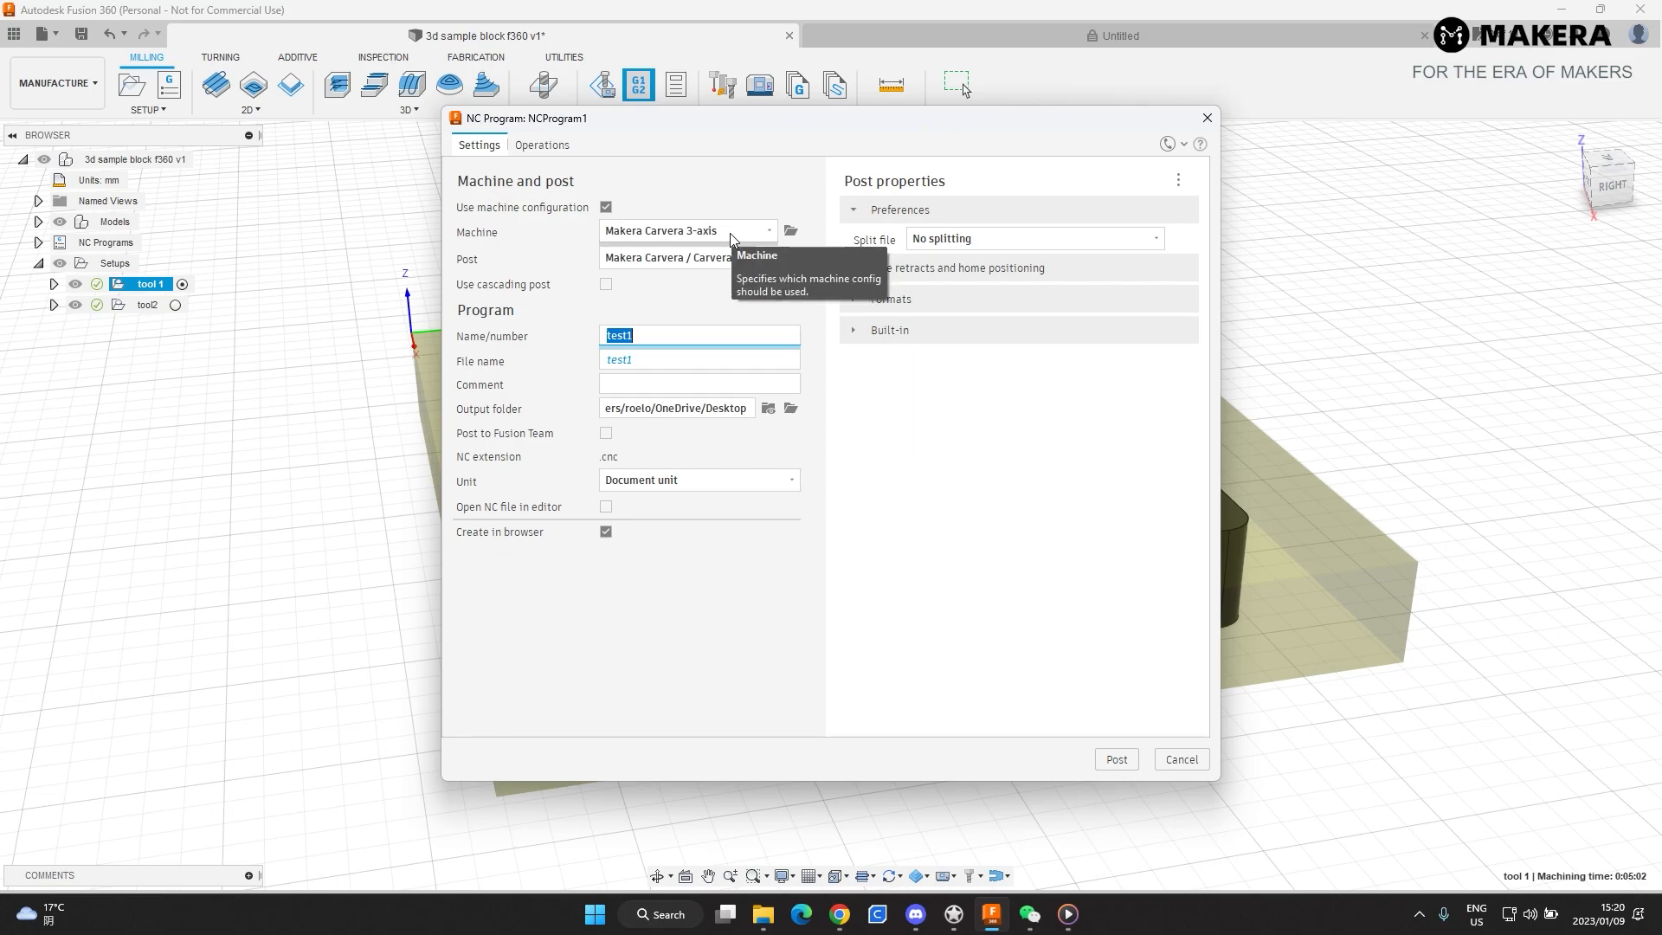
pyautogui.click(764, 230)
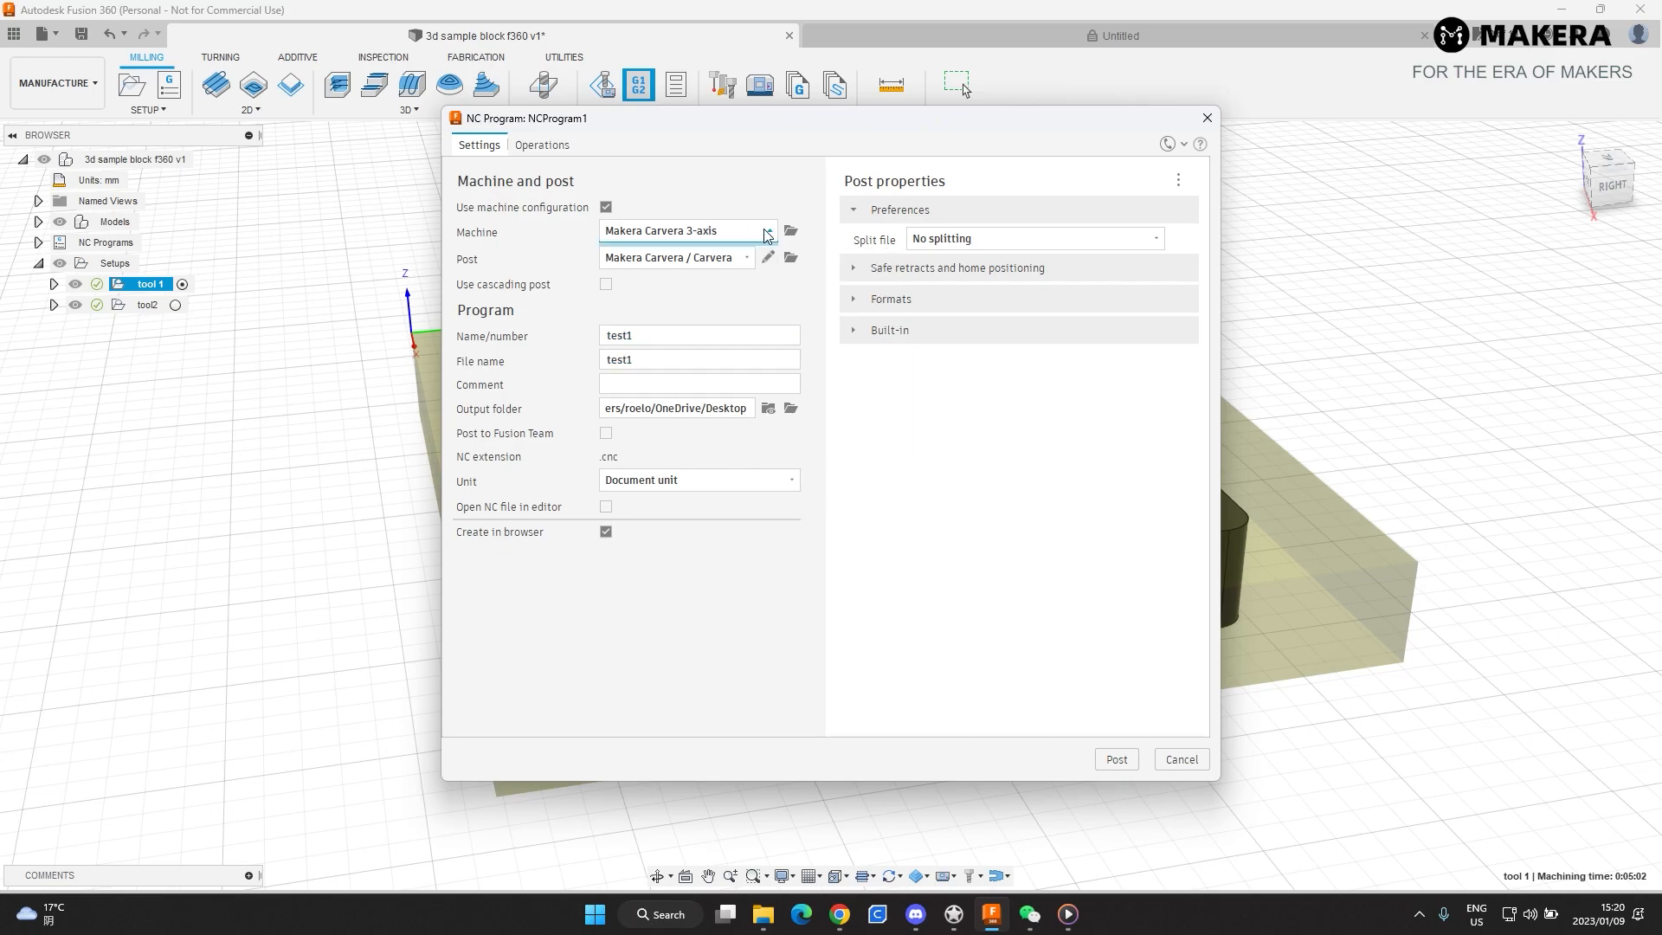
pyautogui.click(767, 232)
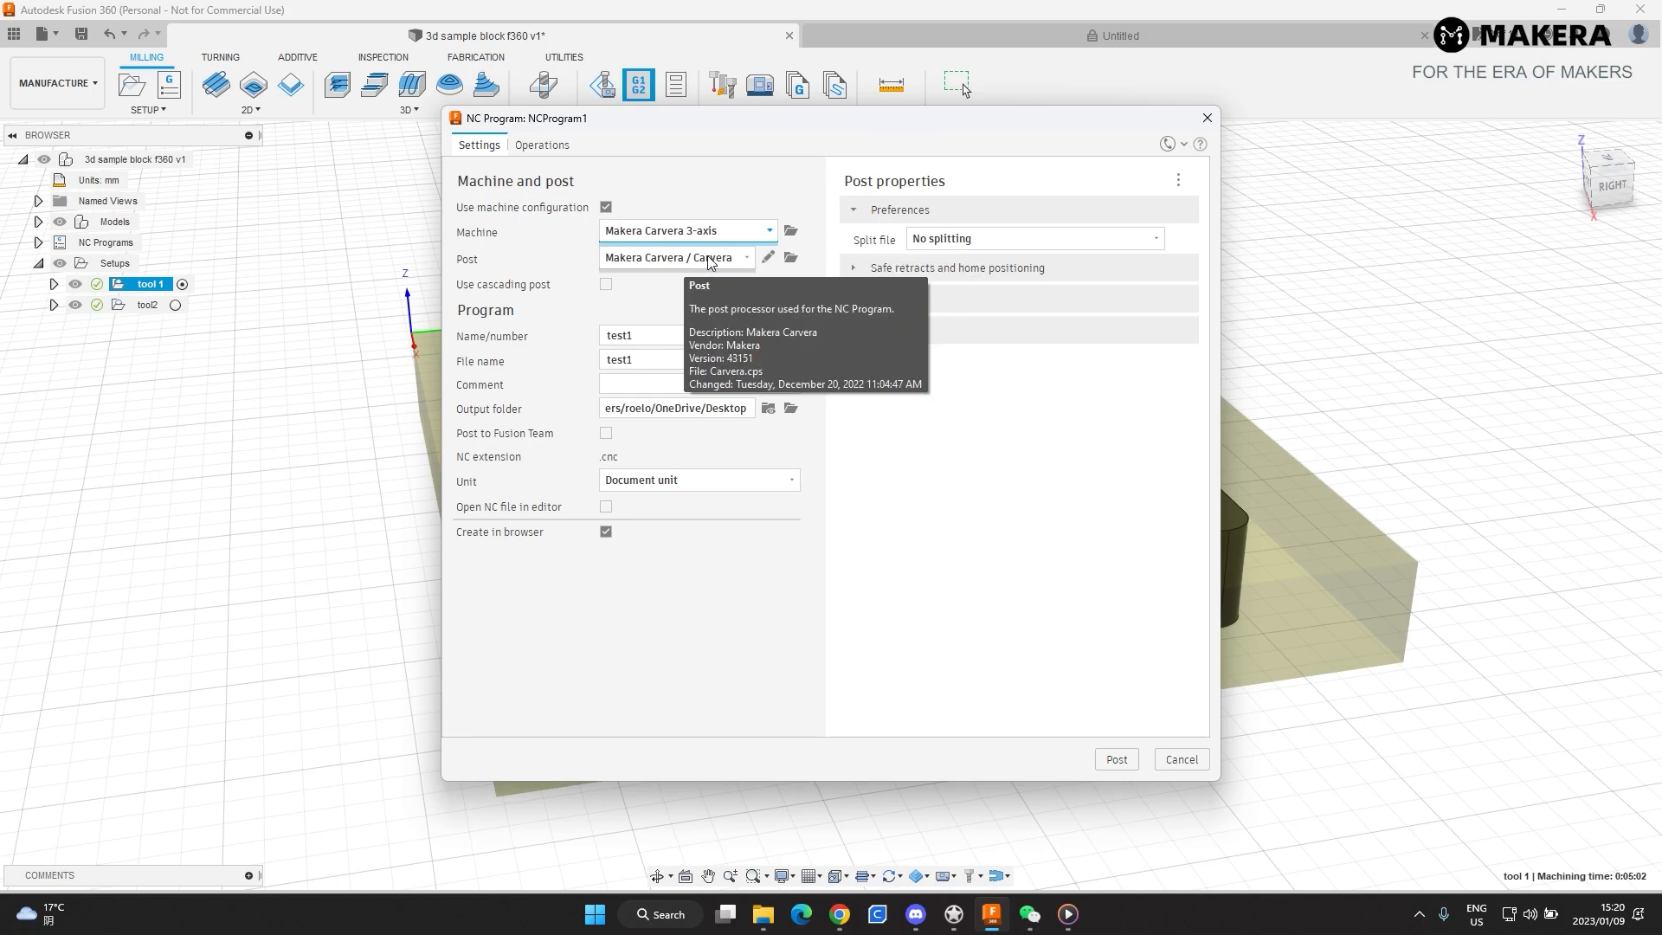
pyautogui.click(658, 336)
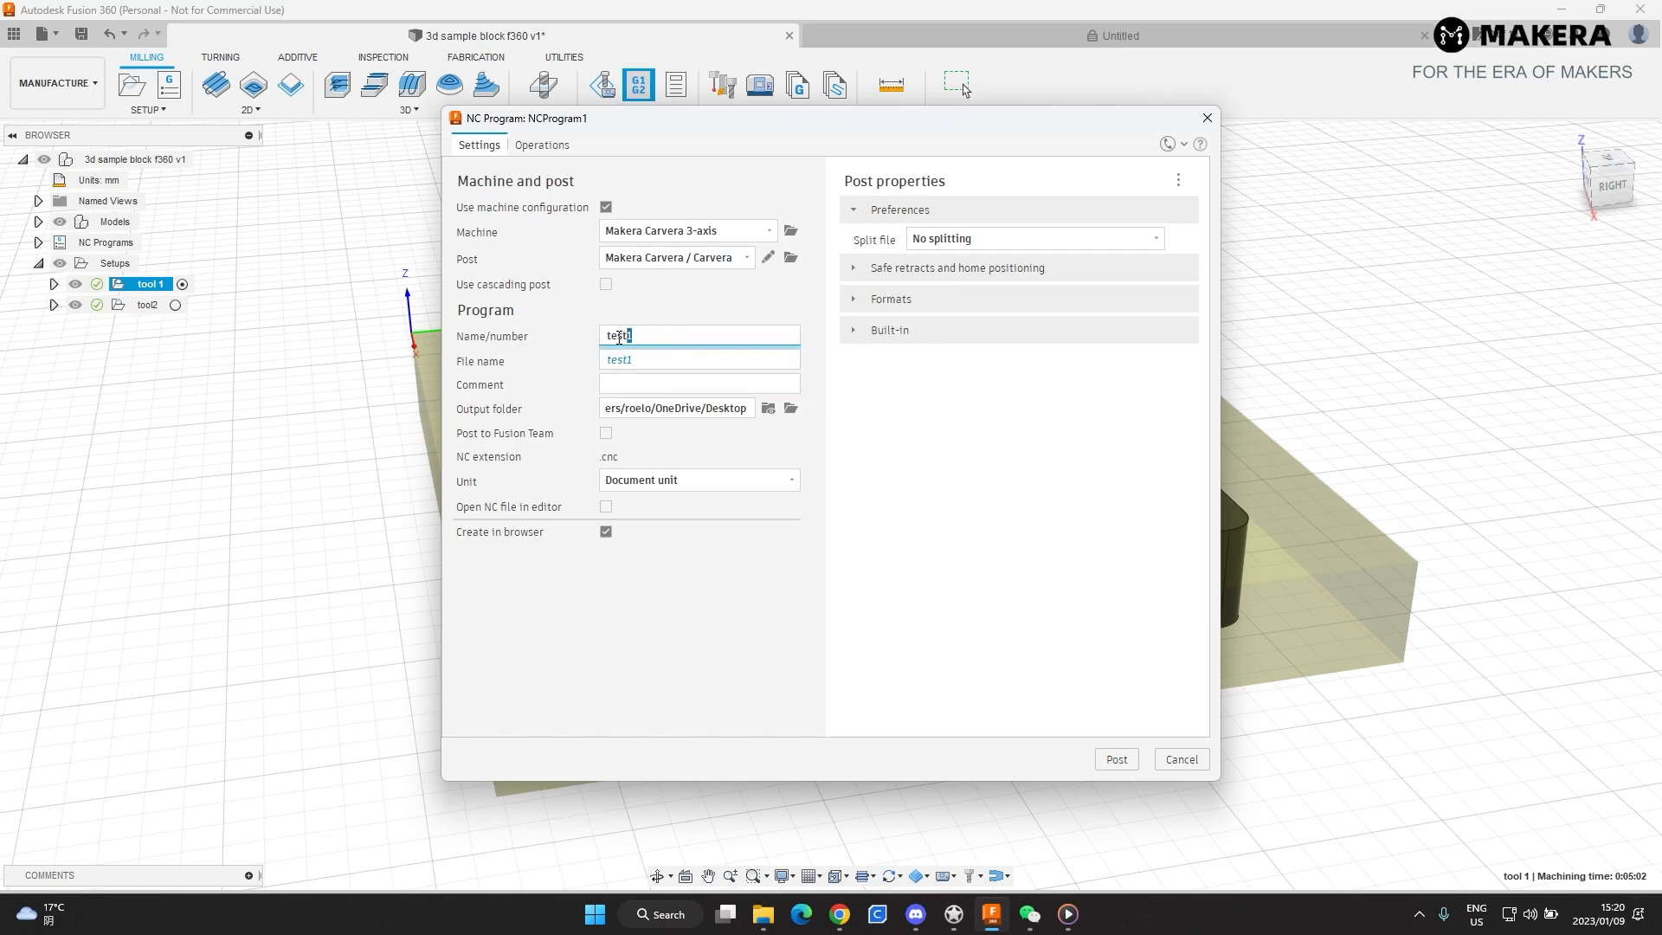
pyautogui.moveTo(619, 337); pyautogui.dragTo(603, 337)
pyautogui.write('main cut')
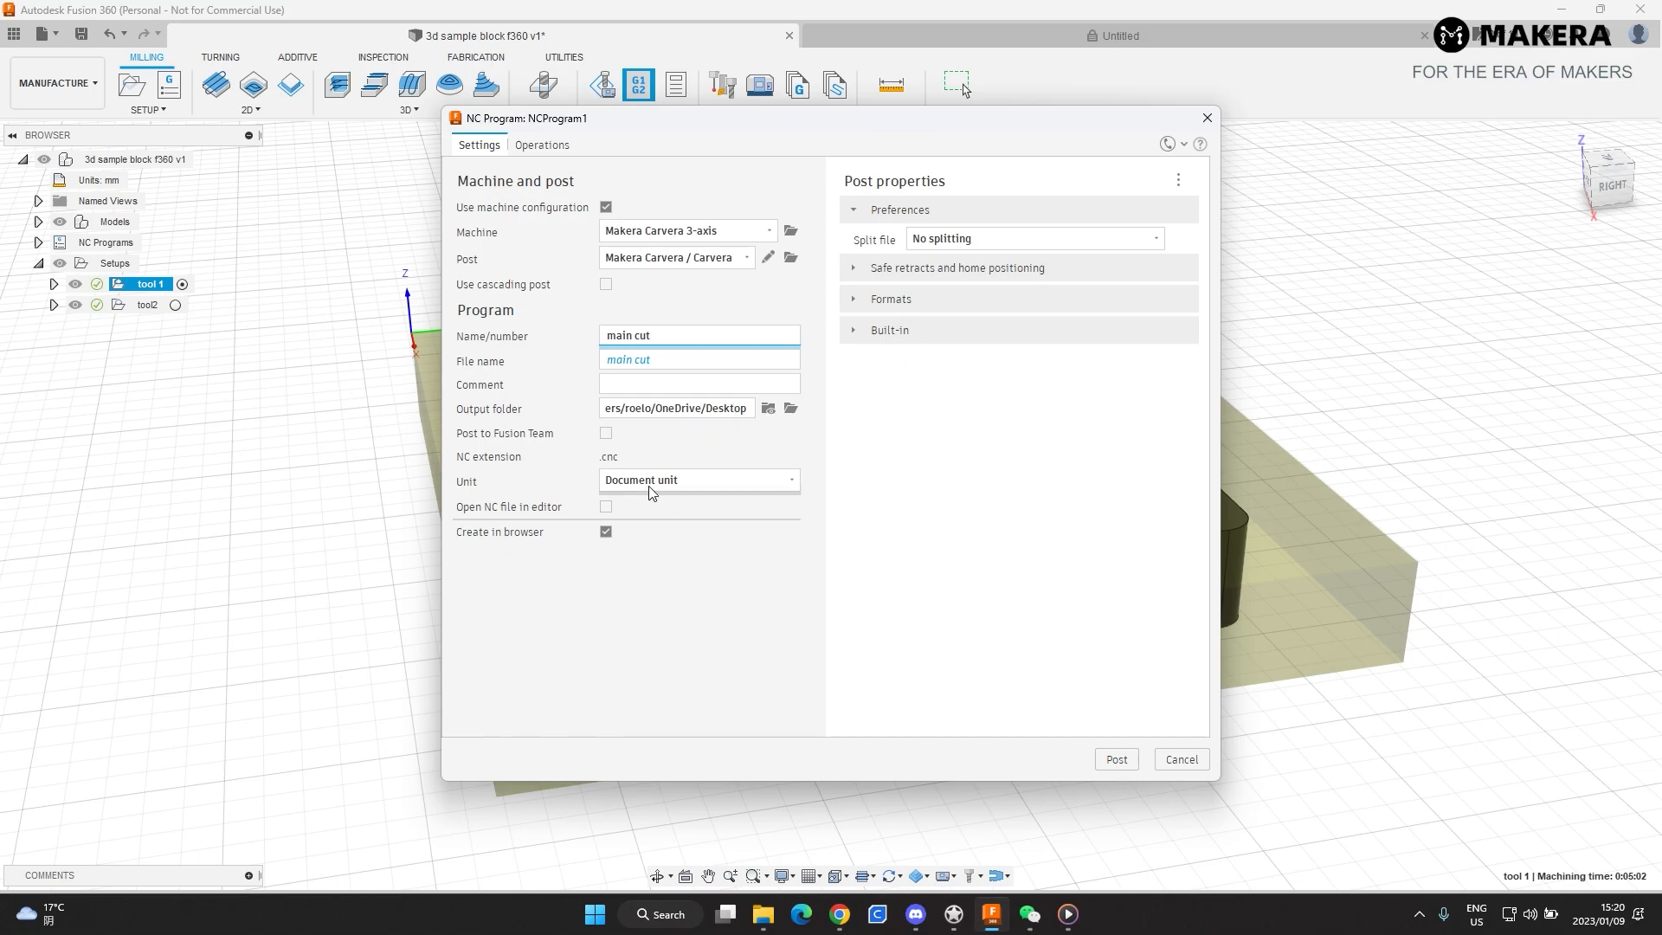
# - Keep the split file option at No splitting and post the main cut program to the Desktop folder
pyautogui.click(1113, 239)
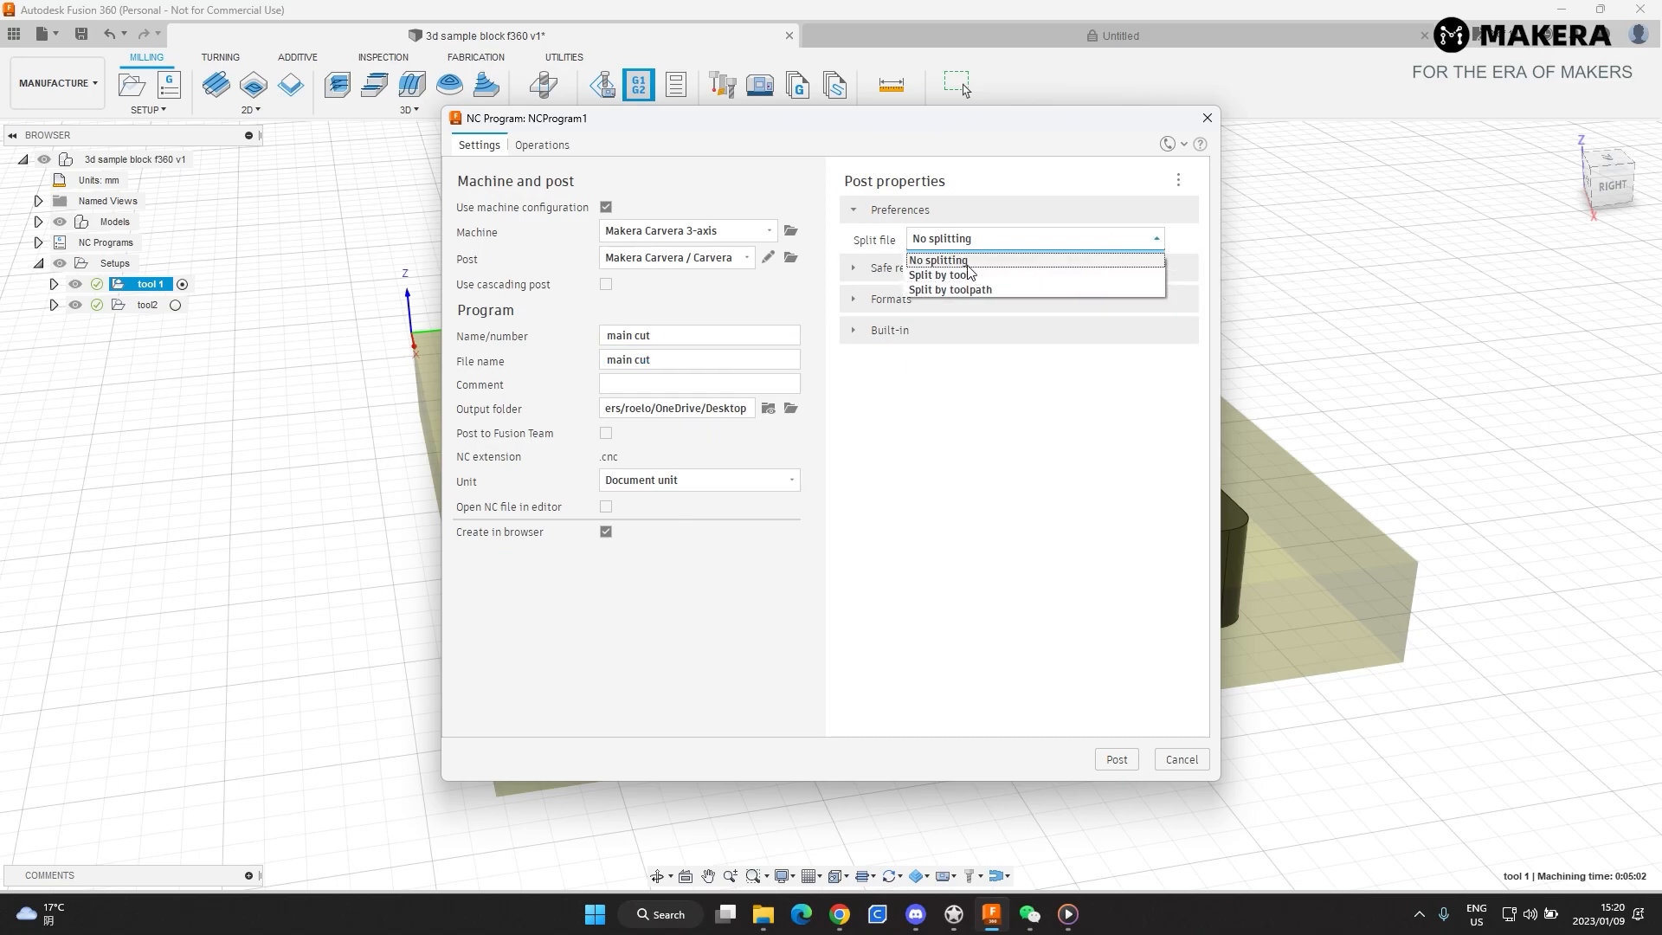
pyautogui.click(968, 260)
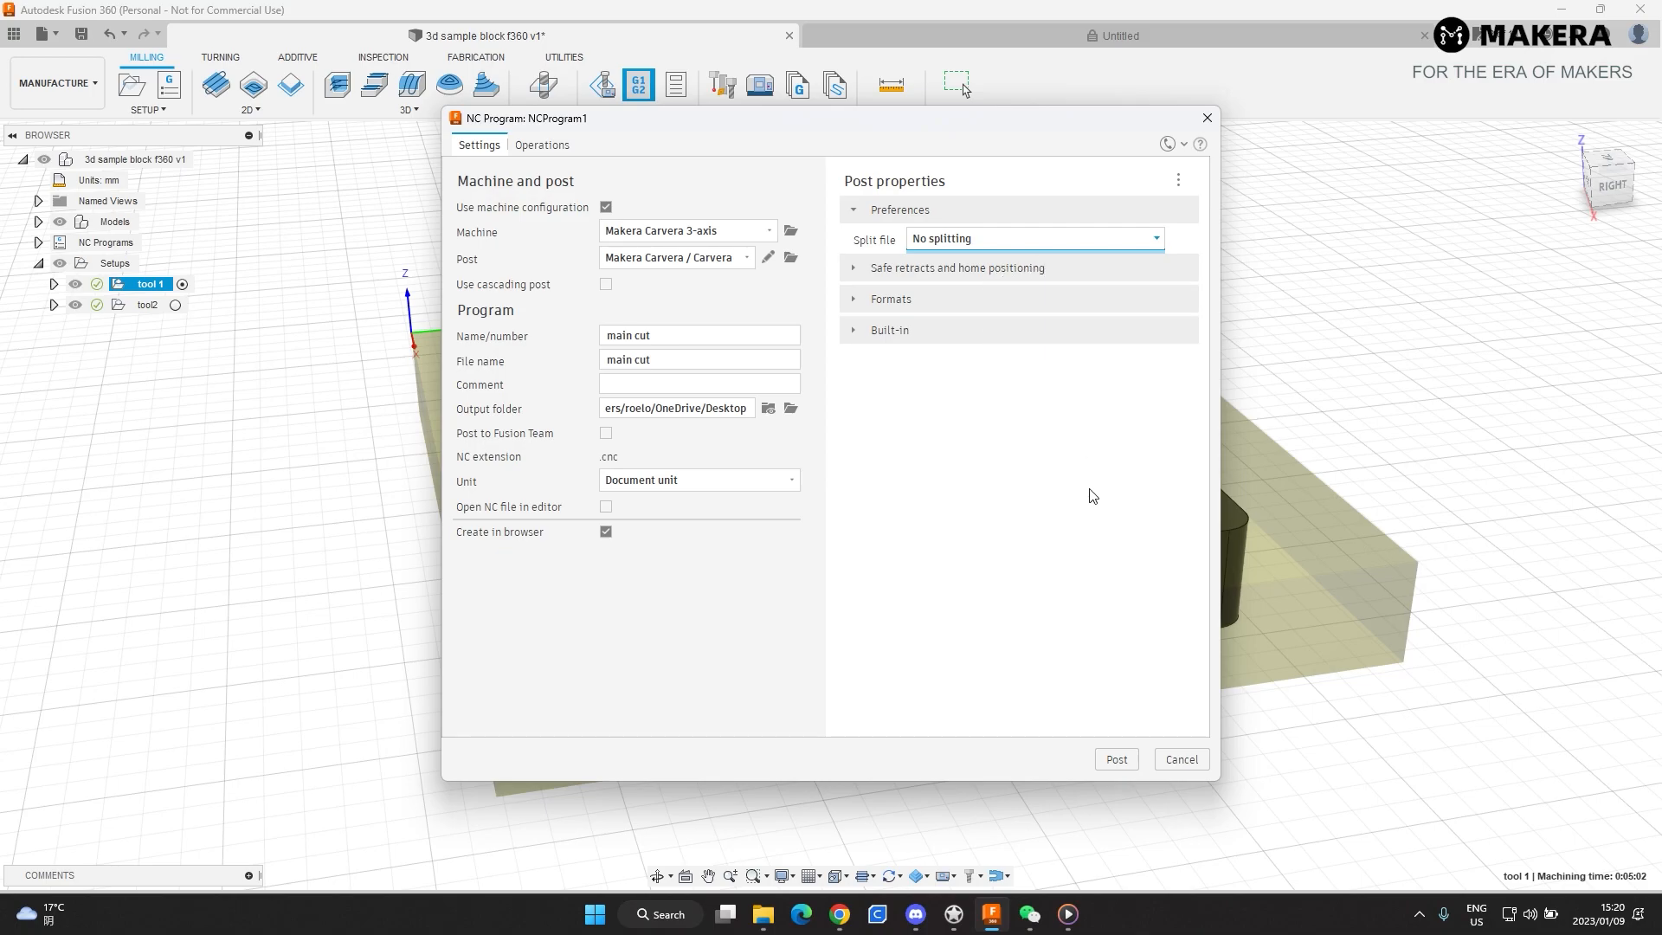
pyautogui.click(1116, 761)
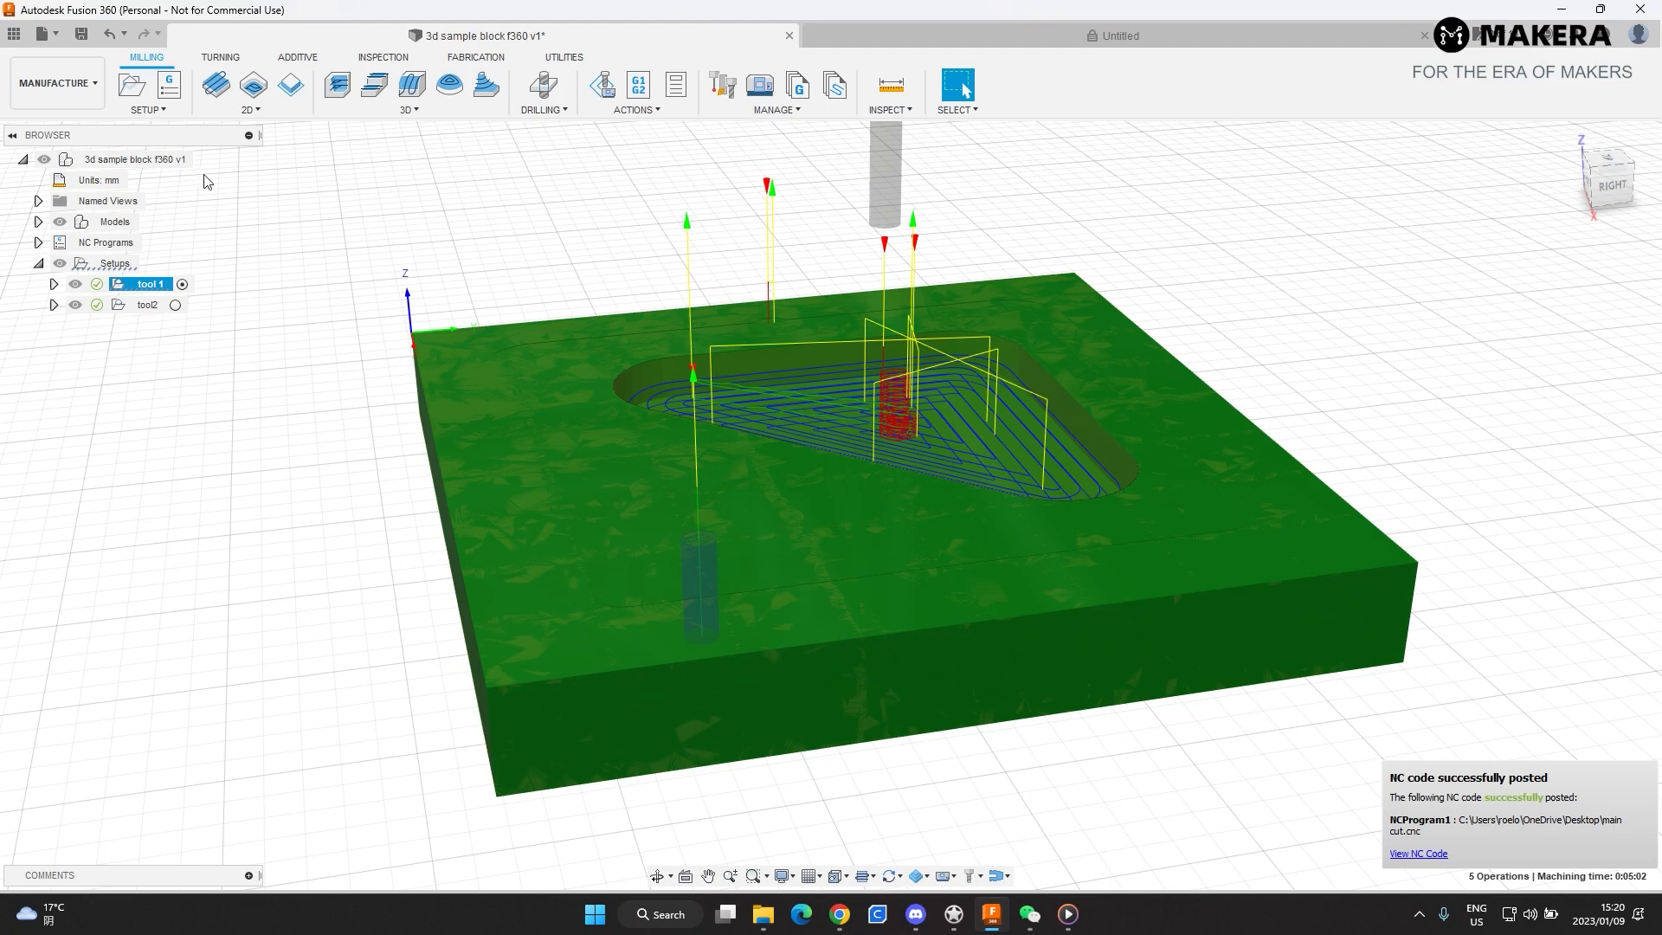
pyautogui.click(235, 364)
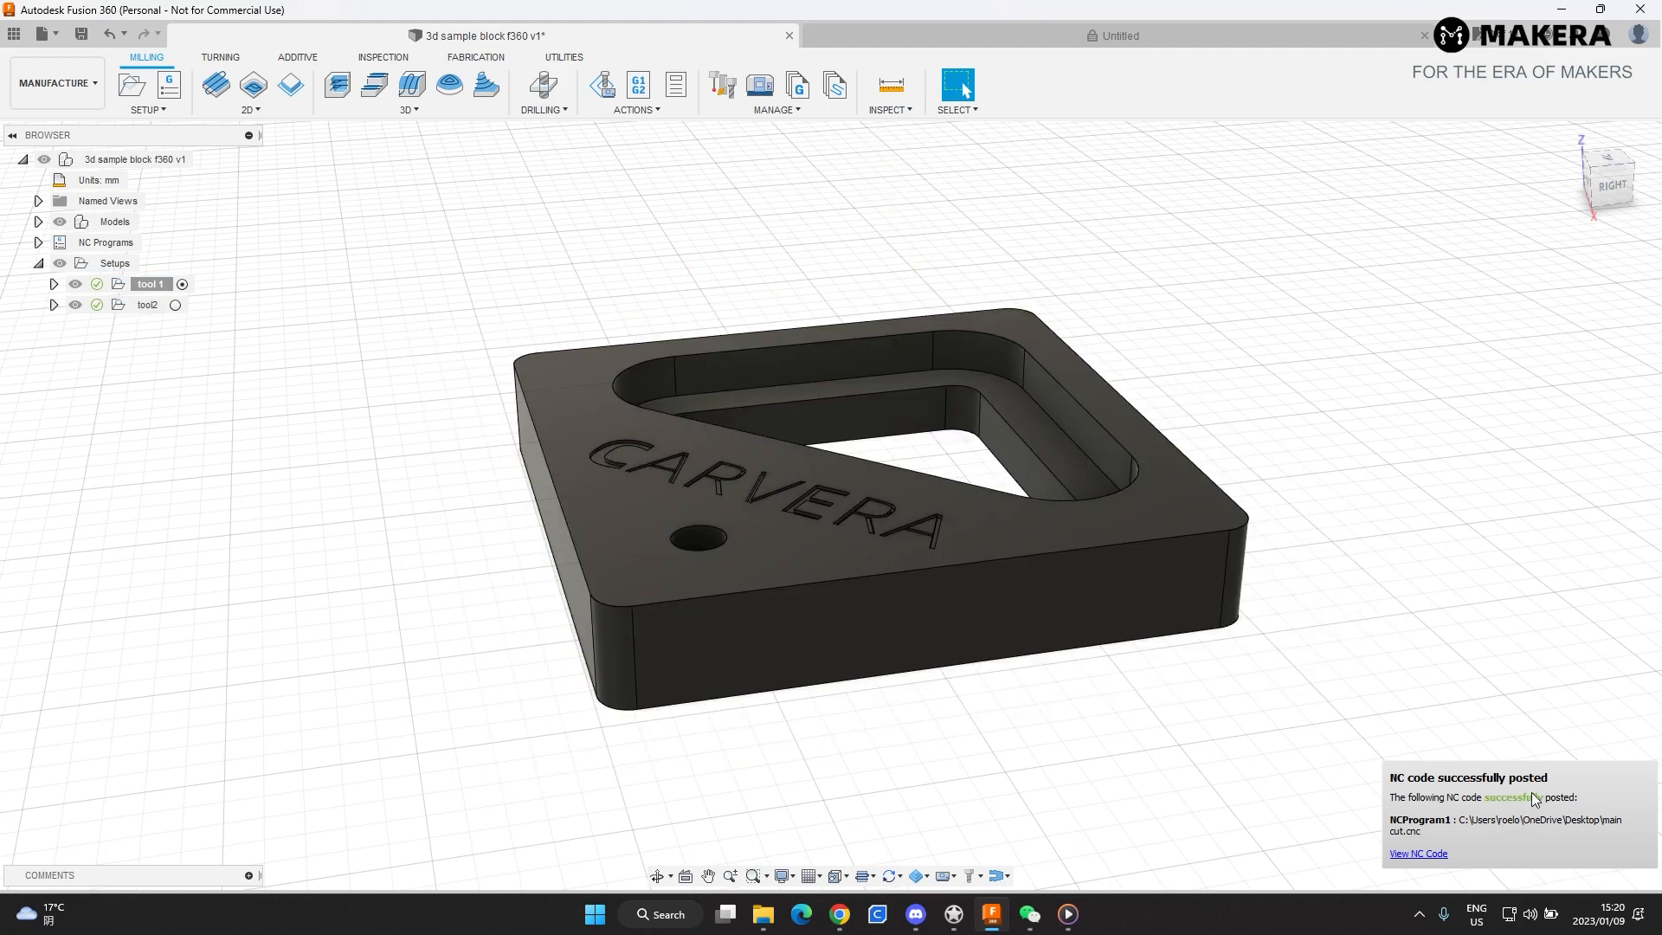
# - Post-process the tool2 setup as an NC program named engrave, saved to the Desktop folder without file splitting
pyautogui.rightClick(142, 307)
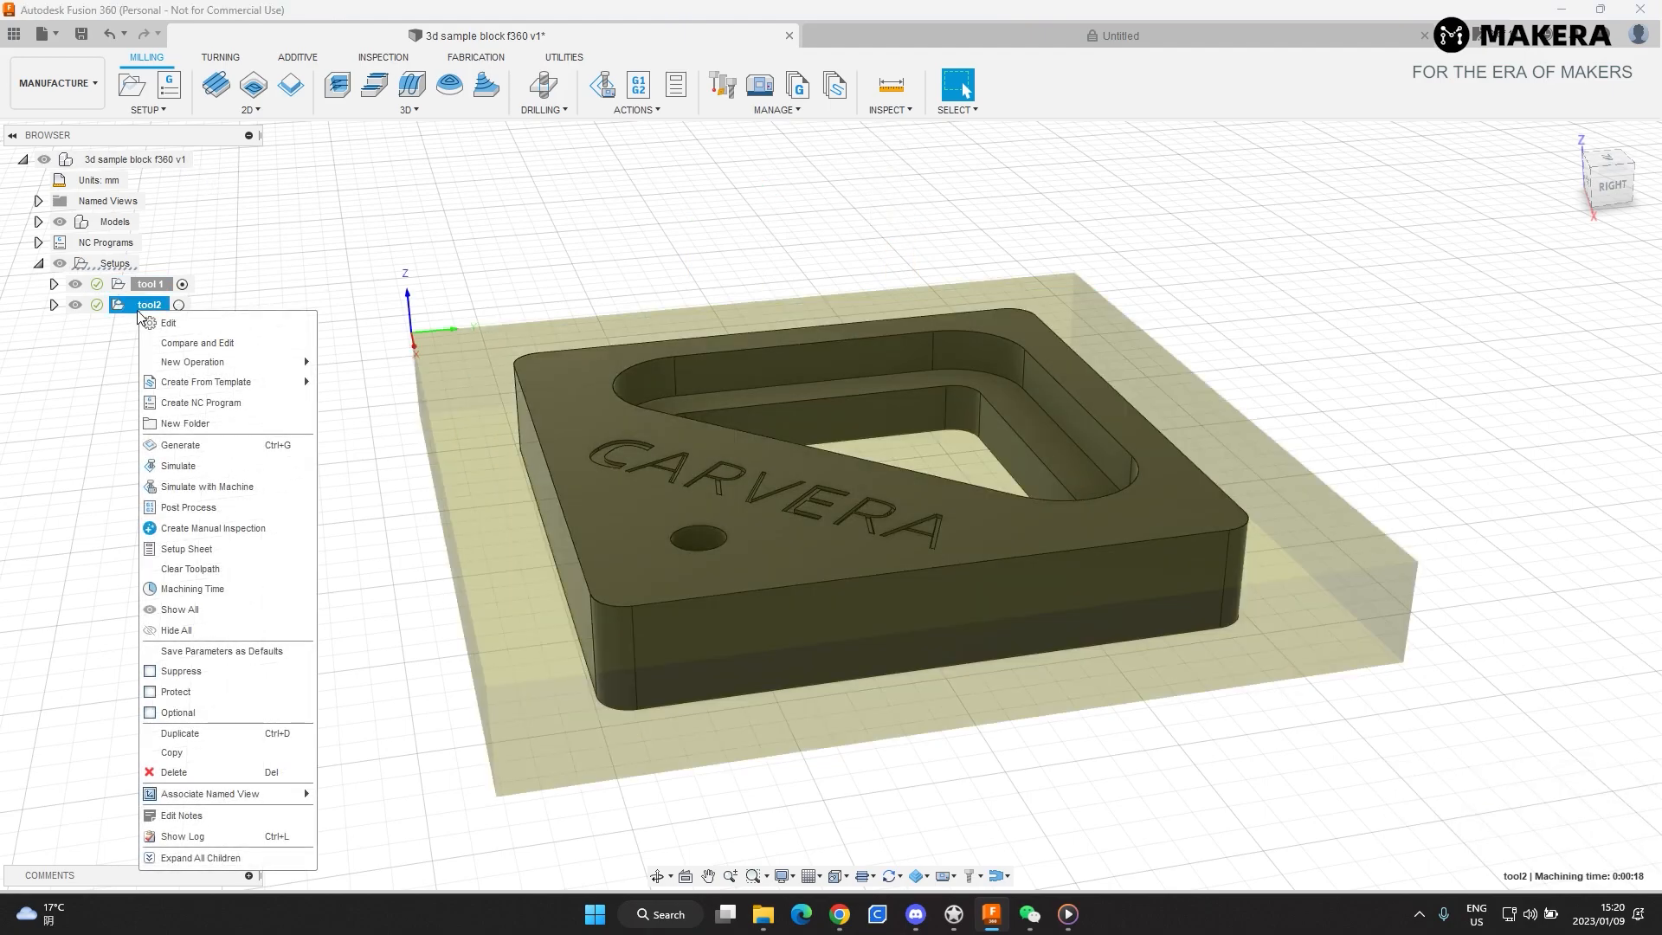
pyautogui.click(188, 508)
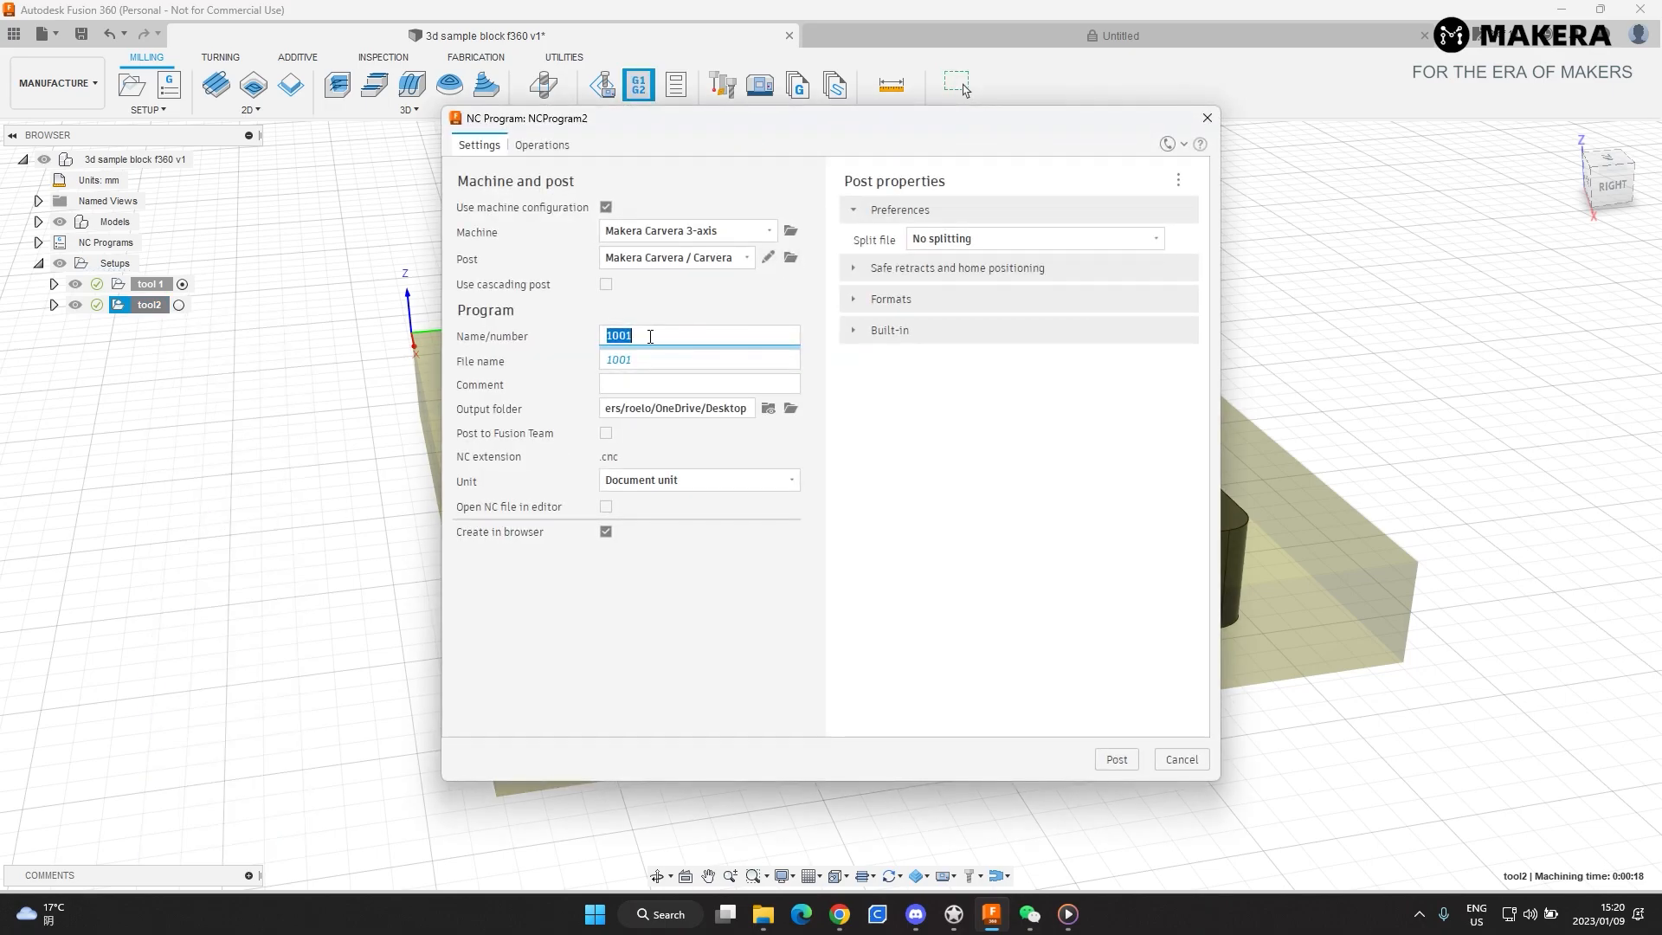
pyautogui.click(651, 337)
pyautogui.doubleClick(610, 335)
pyautogui.write('engrave')
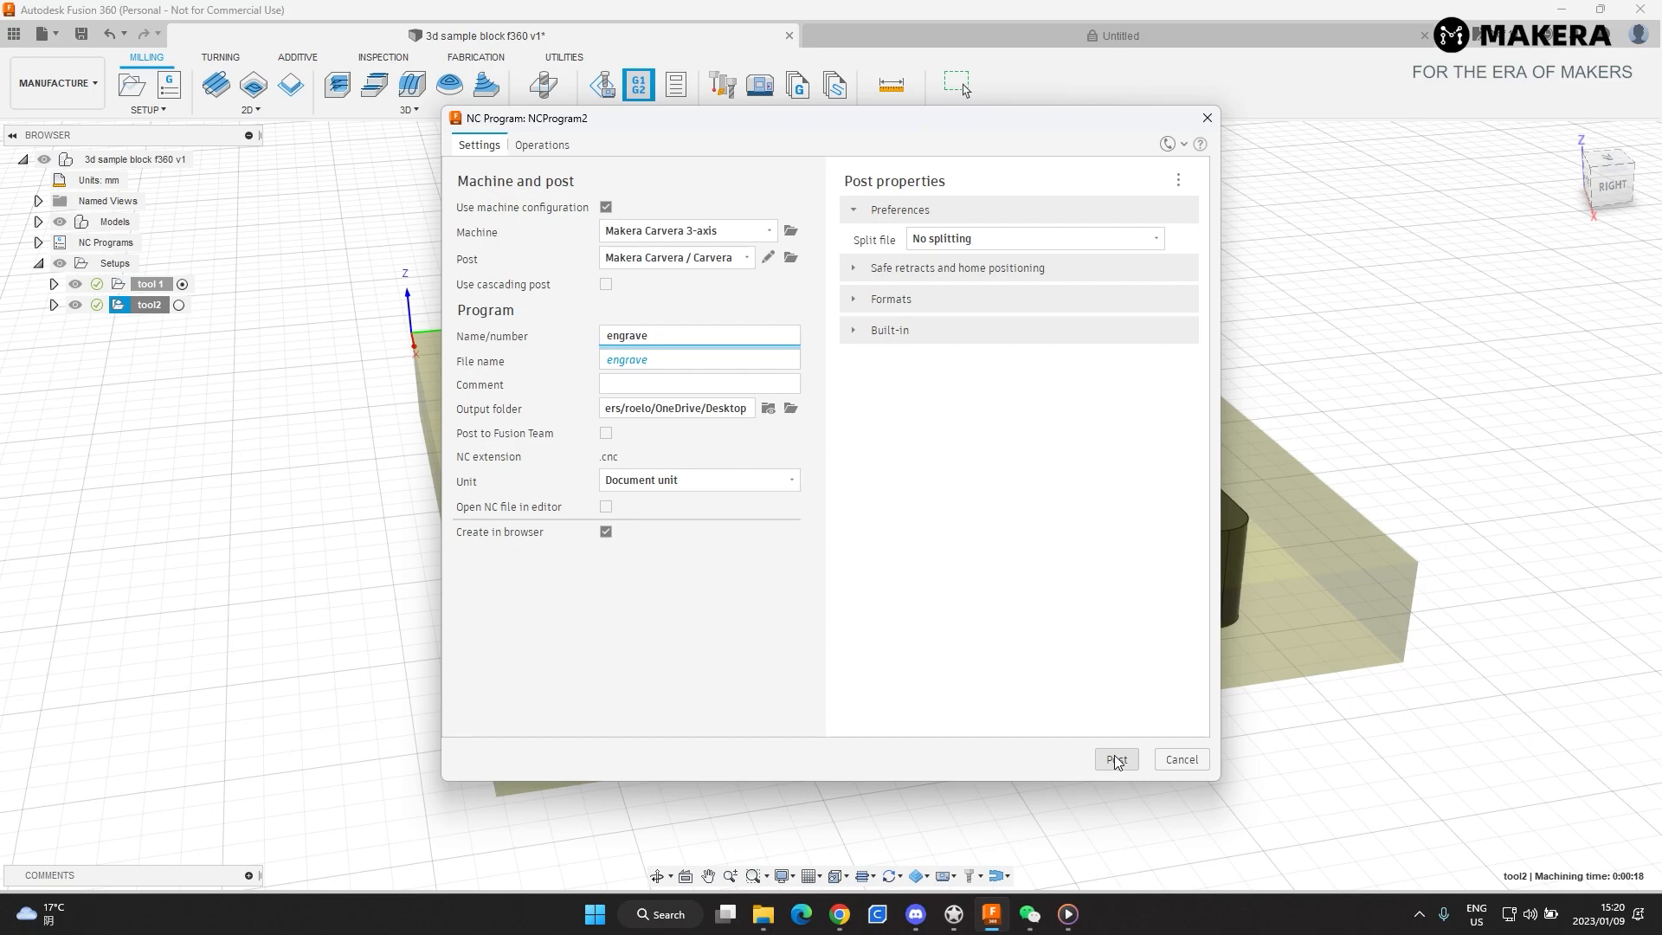
pyautogui.click(1116, 760)
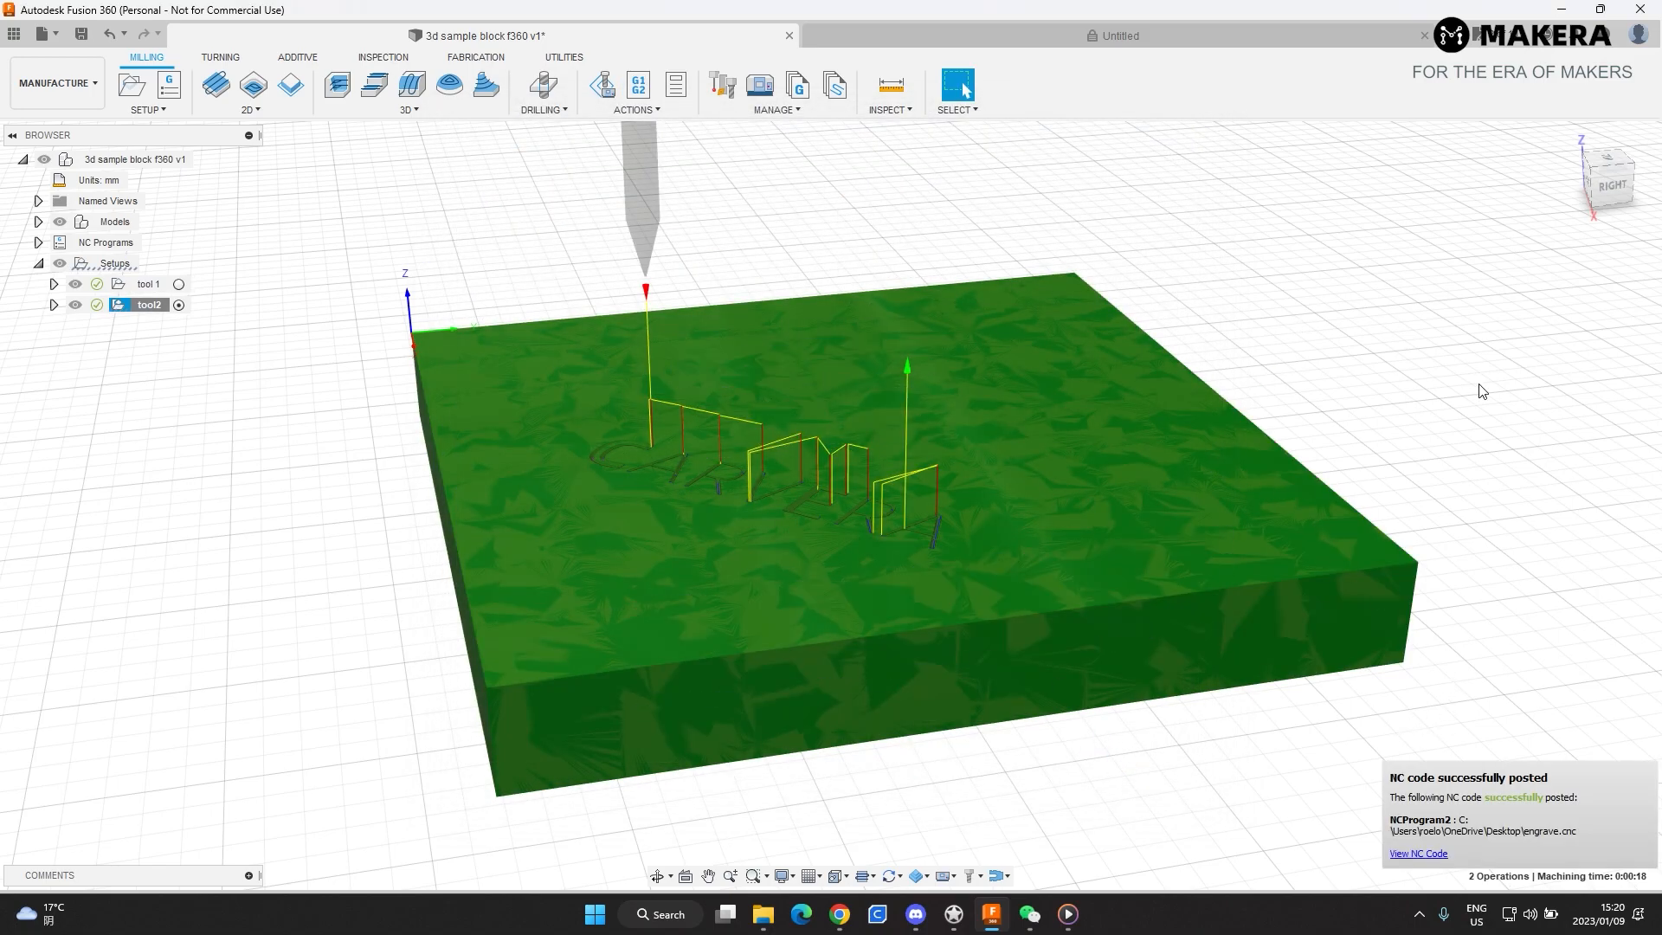
# - Switch to the Windows desktop and move the main cut and engrave files beside each other, away from the other icons
pyautogui.click(1561, 12)
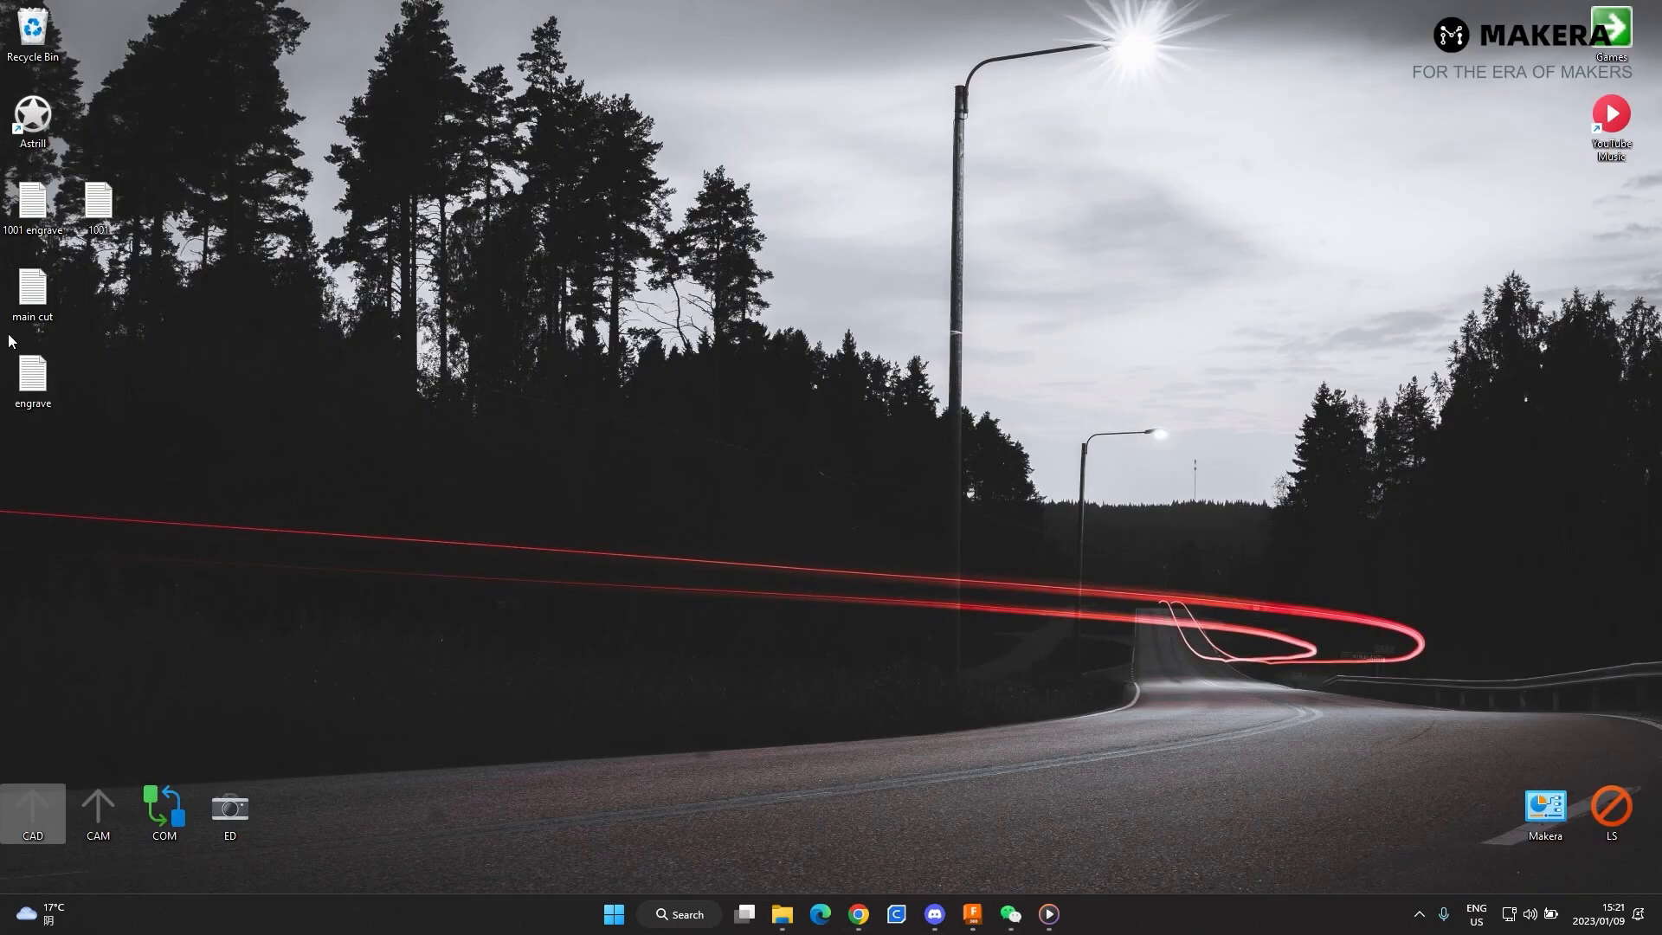
pyautogui.moveTo(32, 293); pyautogui.dragTo(493, 212)
pyautogui.moveTo(32, 379); pyautogui.dragTo(493, 212)
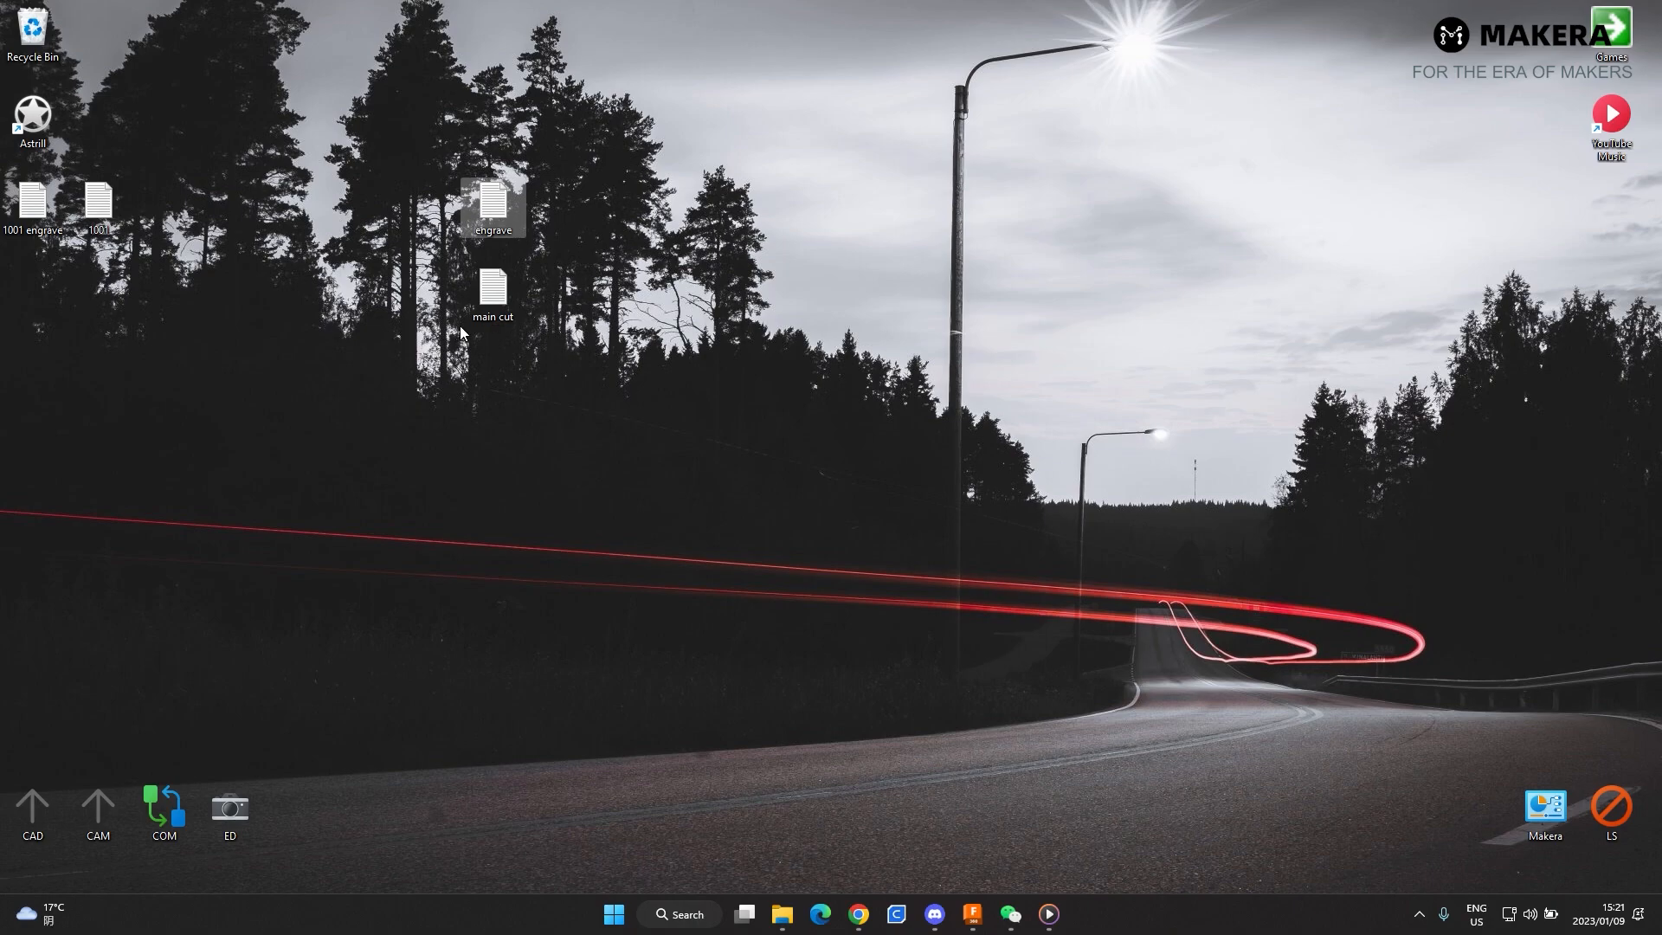
pyautogui.moveTo(485, 298); pyautogui.dragTo(550, 217)
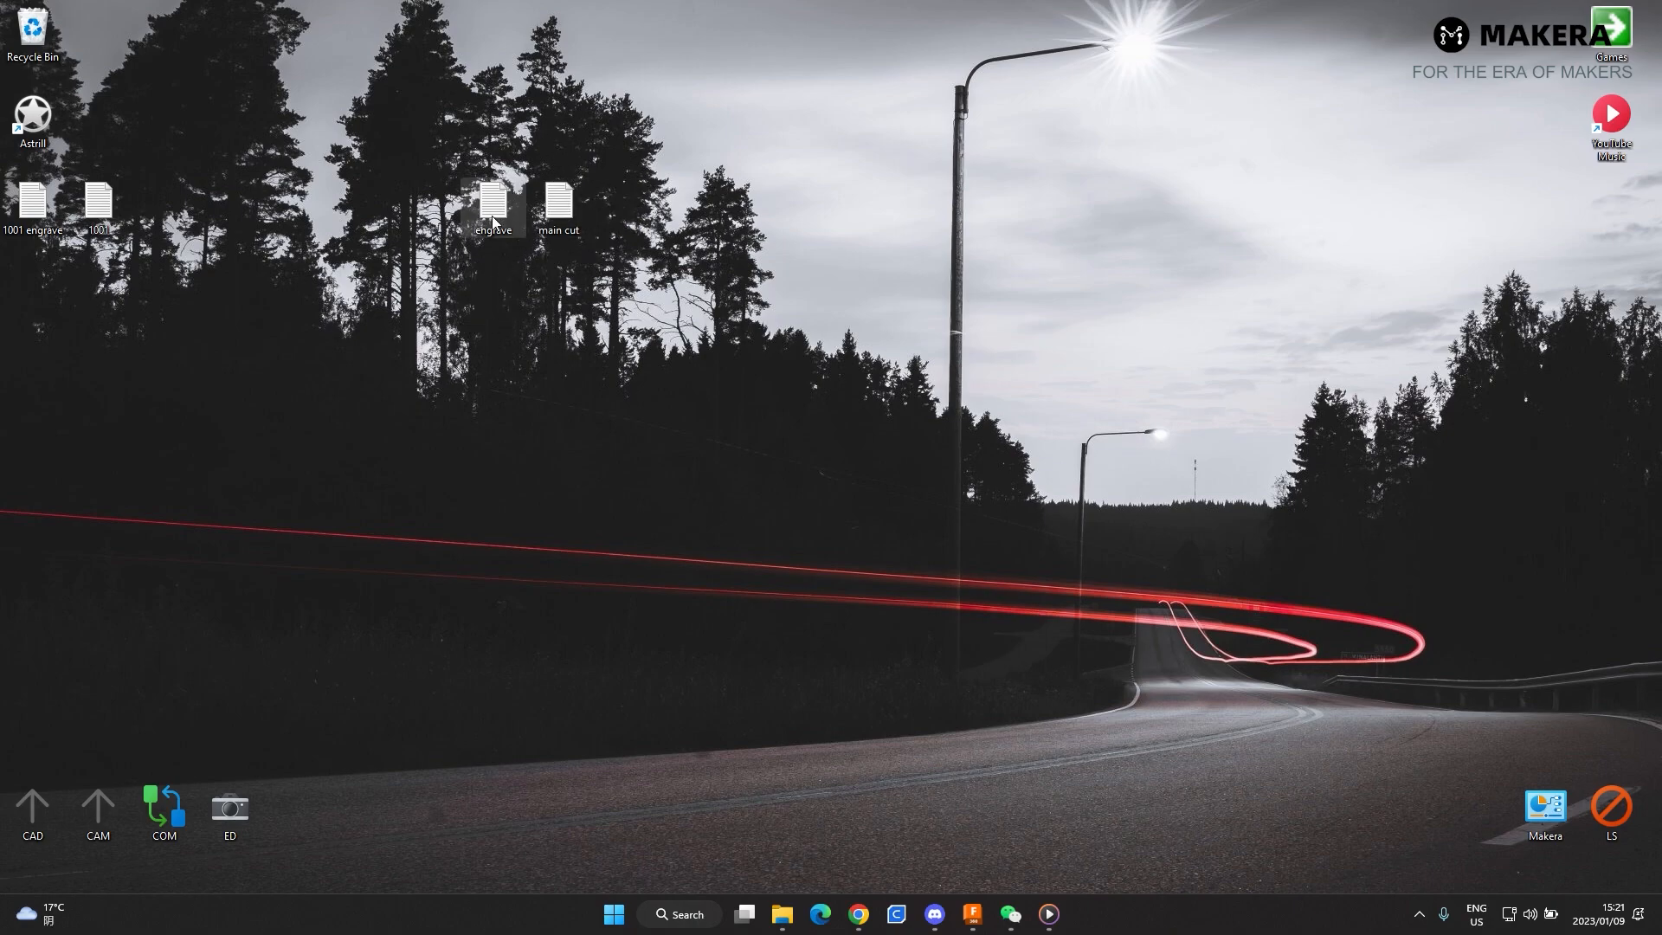
# - Open the main cut file in Notepad and look through its G-code
pyautogui.doubleClick(559, 206)
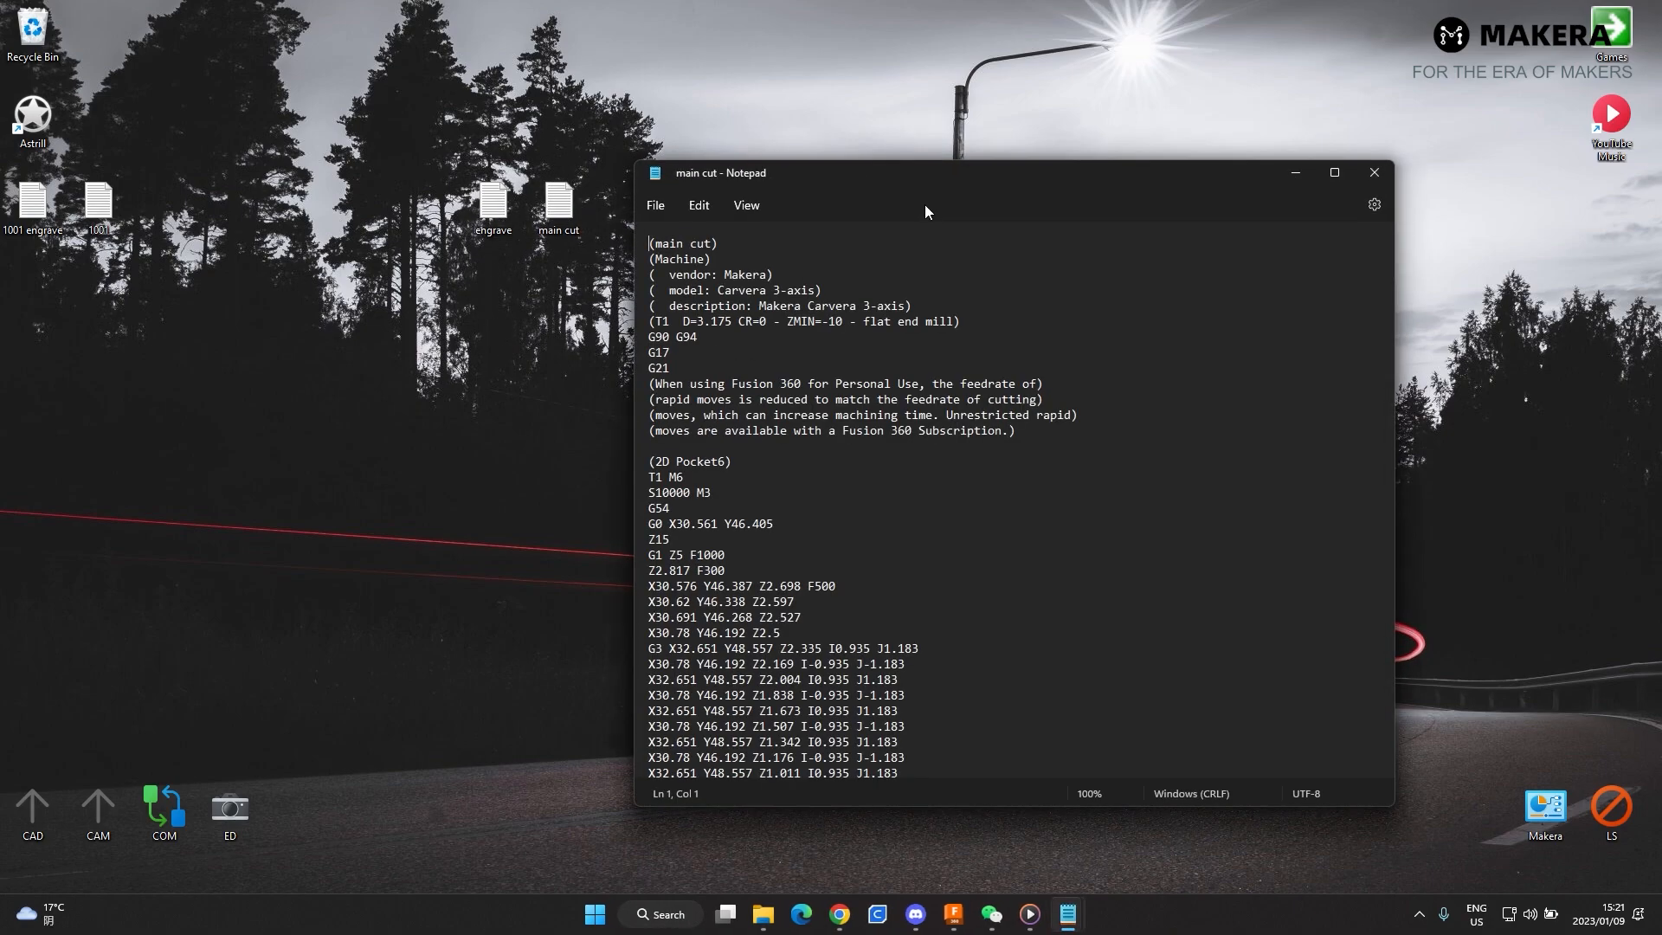
pyautogui.doubleClick(963, 183)
pyautogui.scroll(-20, 232, 490)
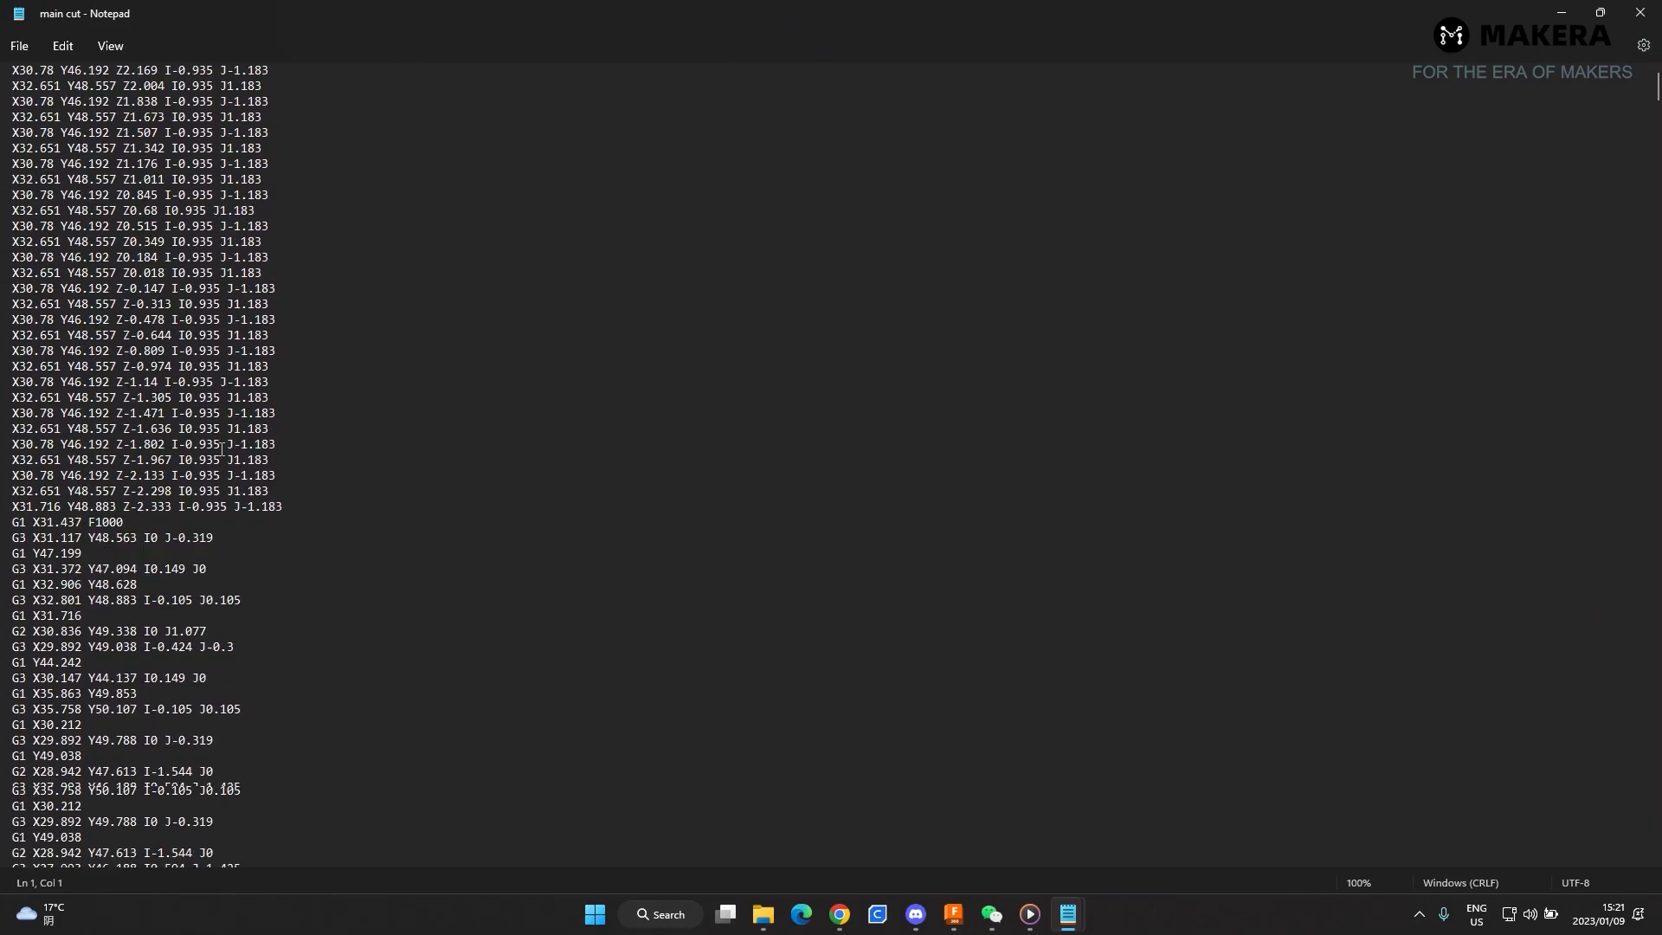
# - Open the engrave file as well and arrange the two Notepad windows side by side
pyautogui.click(1600, 13)
pyautogui.moveTo(1060, 177); pyautogui.dragTo(509, 168)
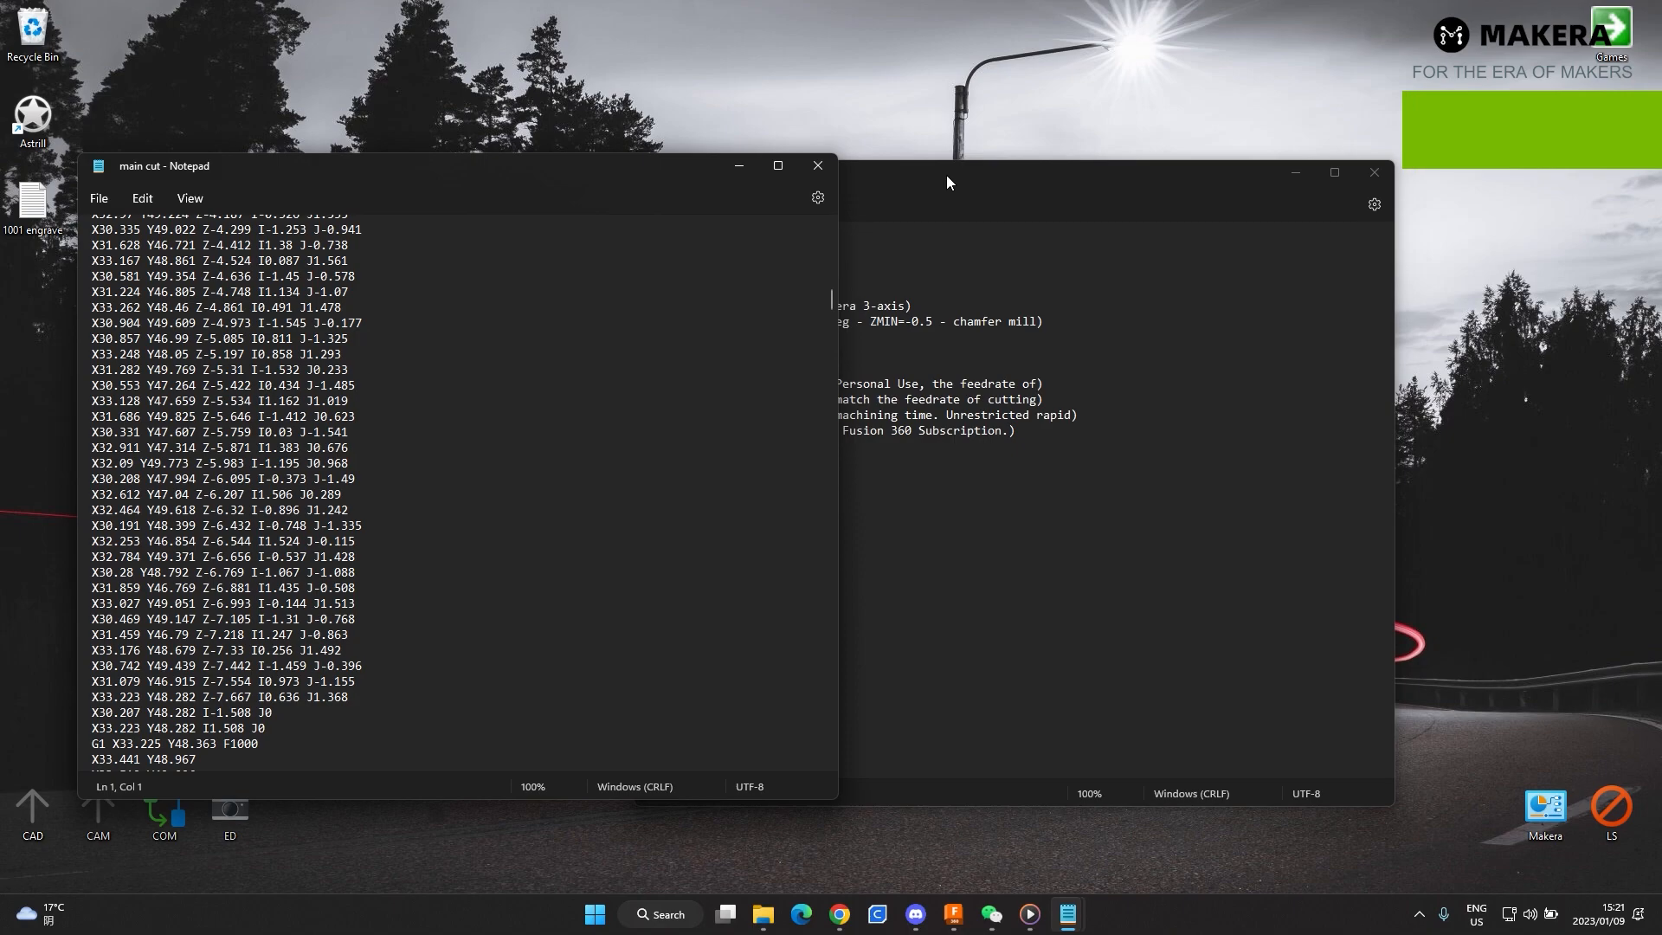
pyautogui.moveTo(956, 174); pyautogui.dragTo(1178, 164)
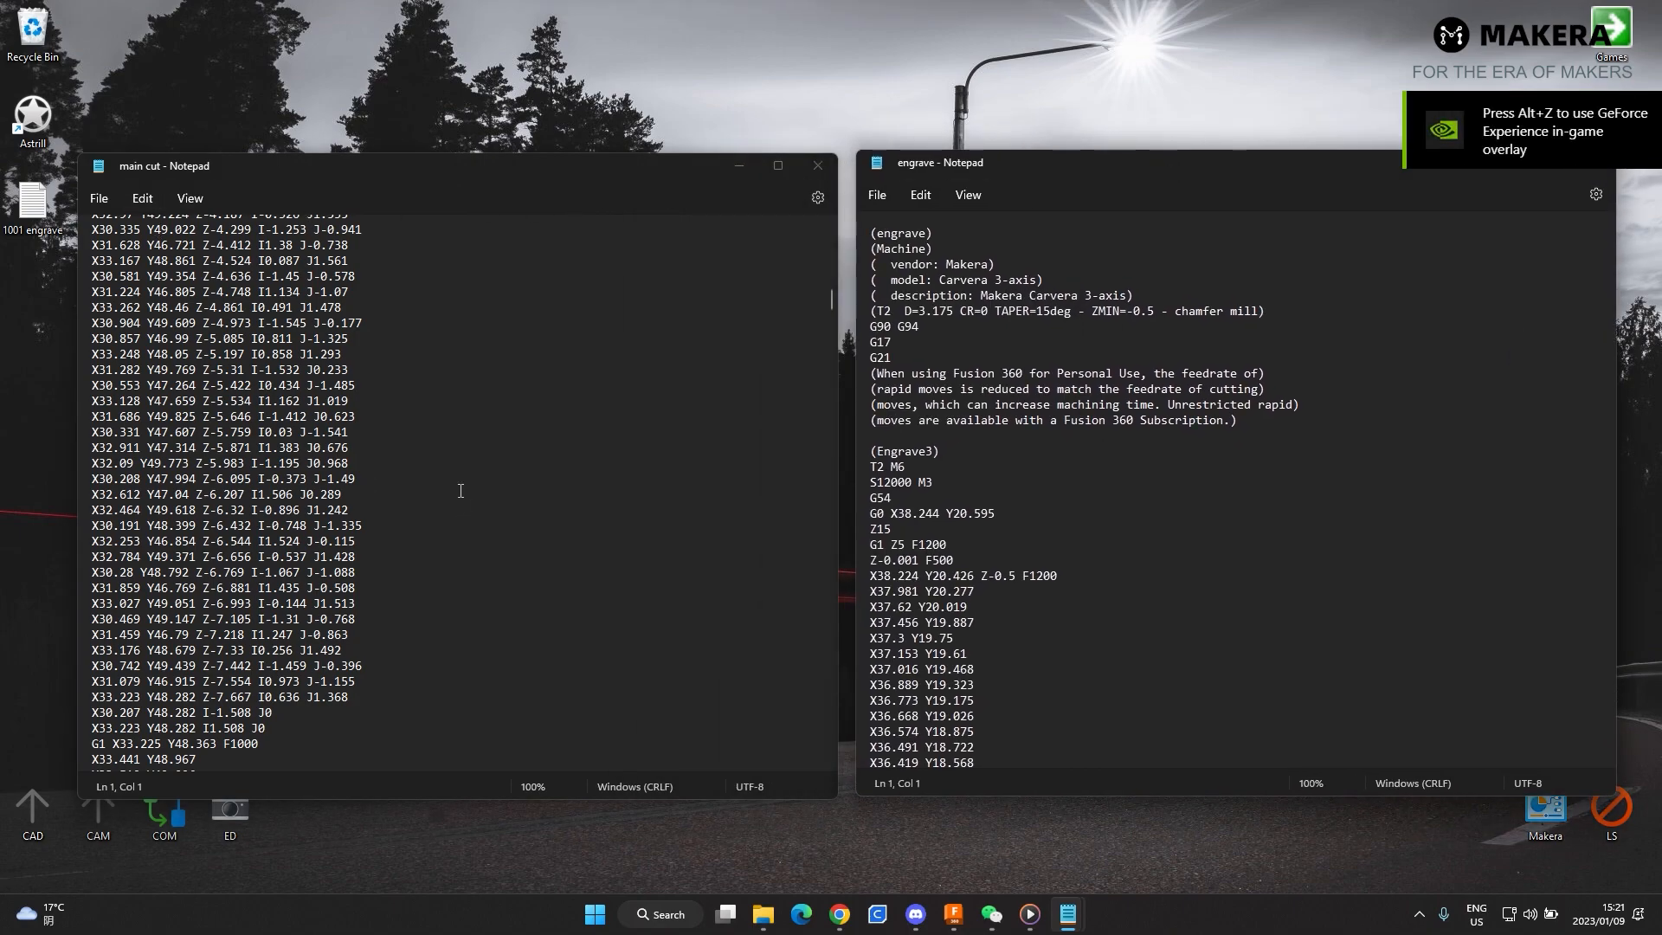
# - Select the engrave program's G-code through to the end of the file
pyautogui.click(1159, 527)
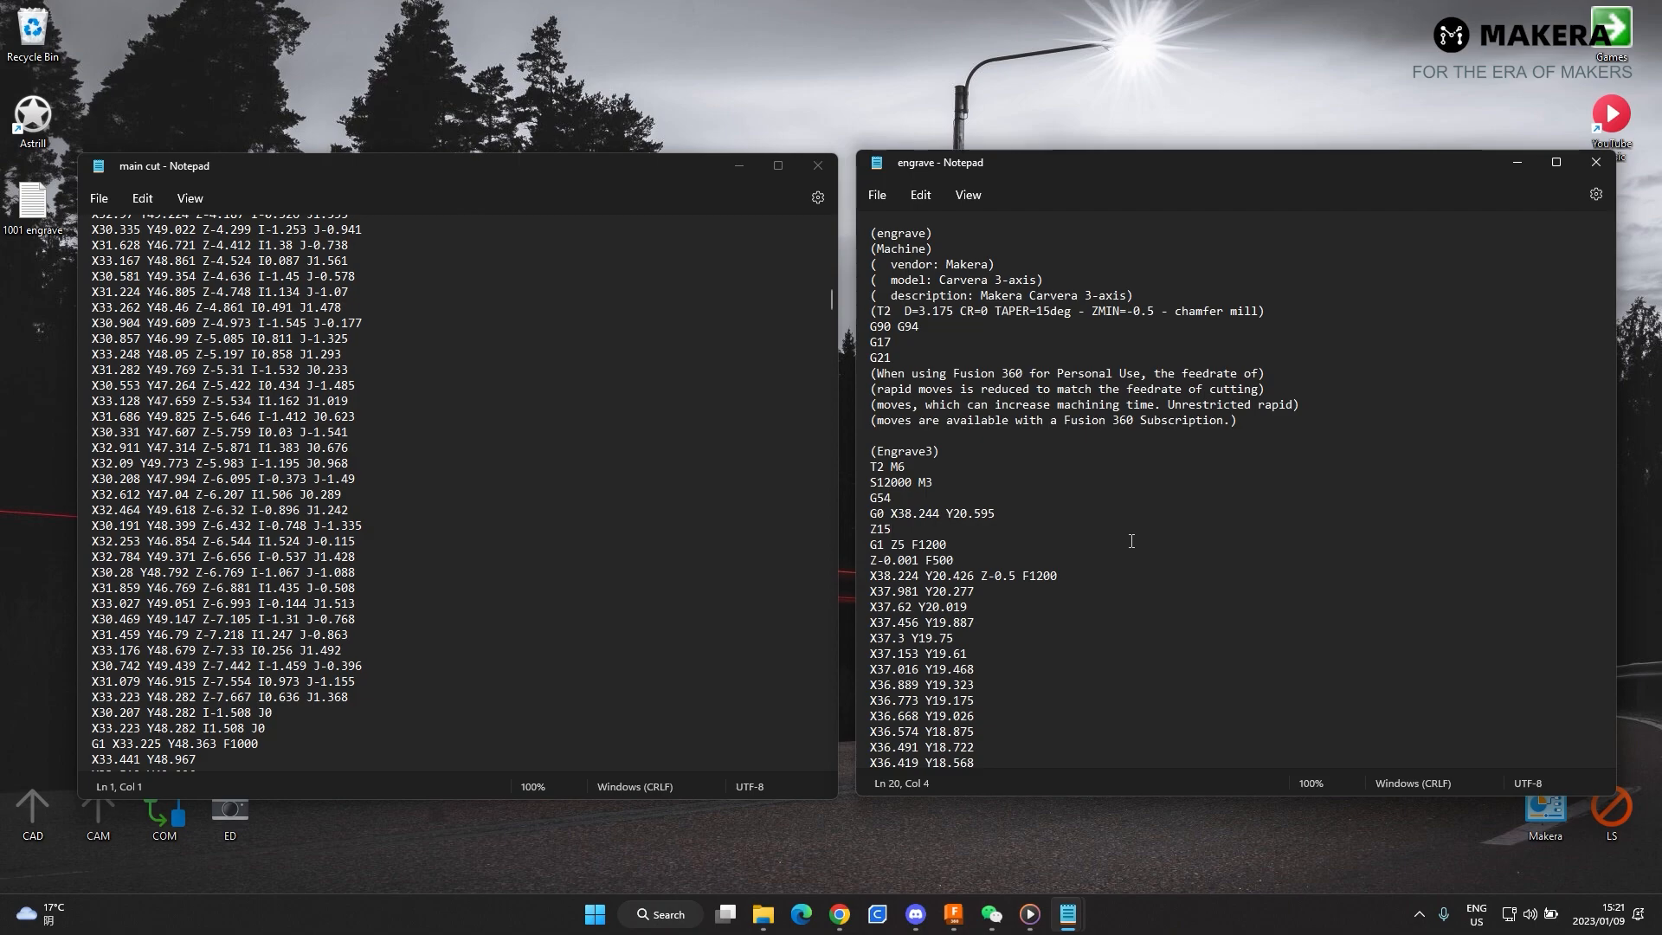
pyautogui.hotkey('ctrl', 'shift', 'End')
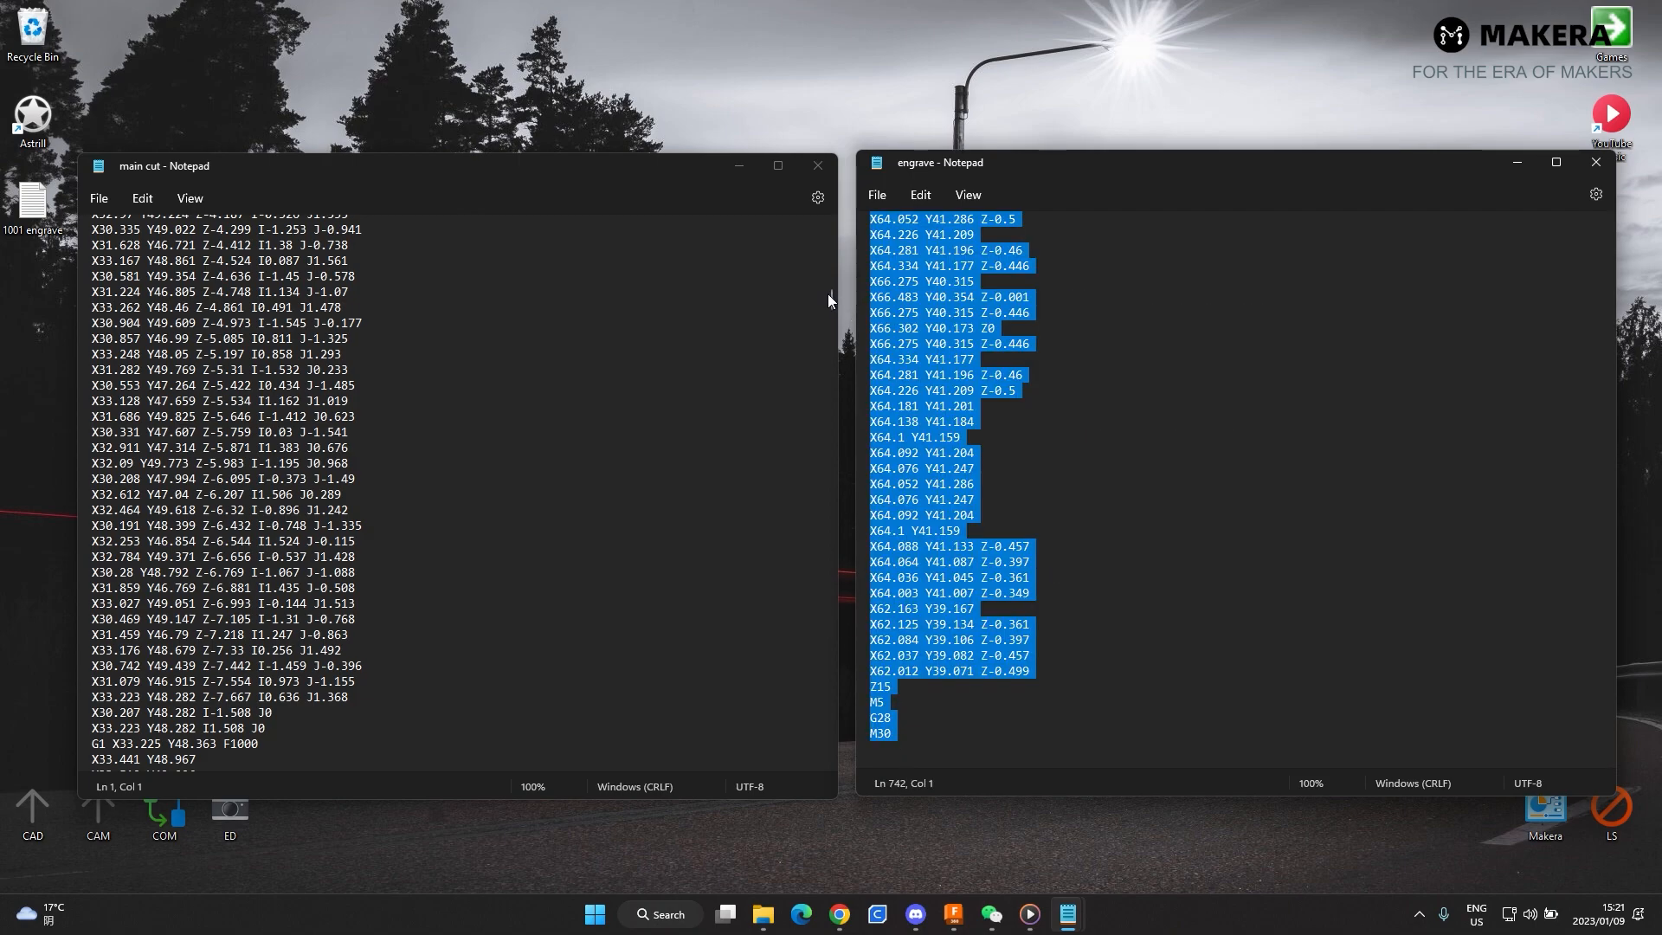
# - Append the copied engraving G-code after the final line of the main cut file and close the engrave file
pyautogui.moveTo(830, 299); pyautogui.dragTo(807, 760)
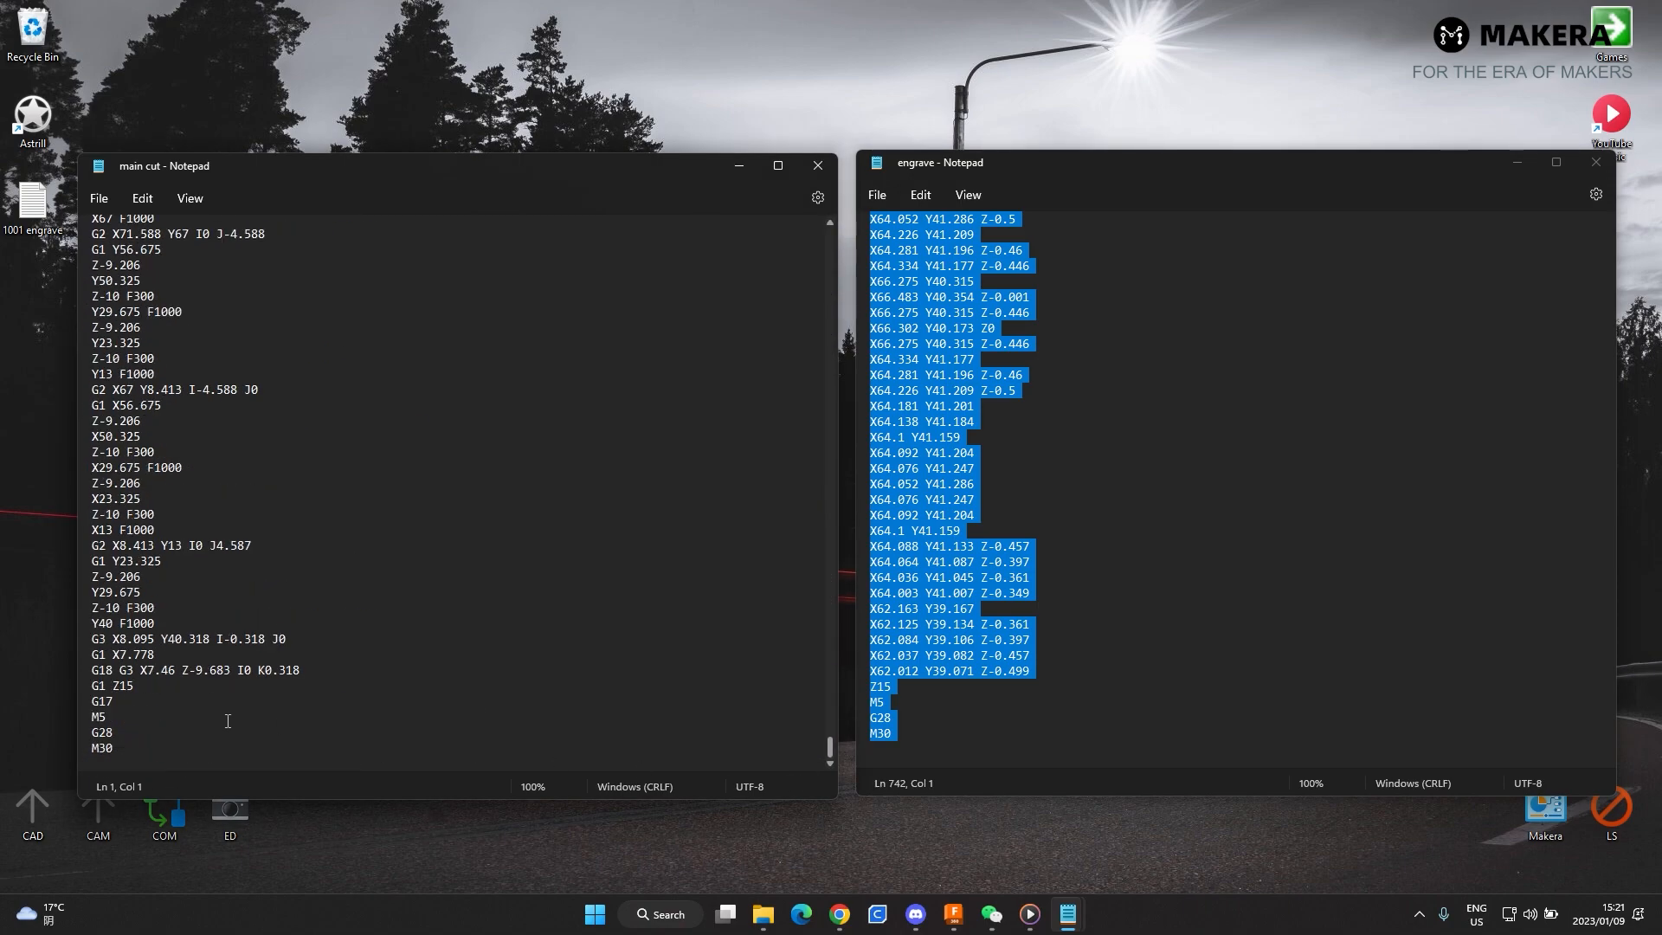
pyautogui.click(120, 762)
pyautogui.press('Return')
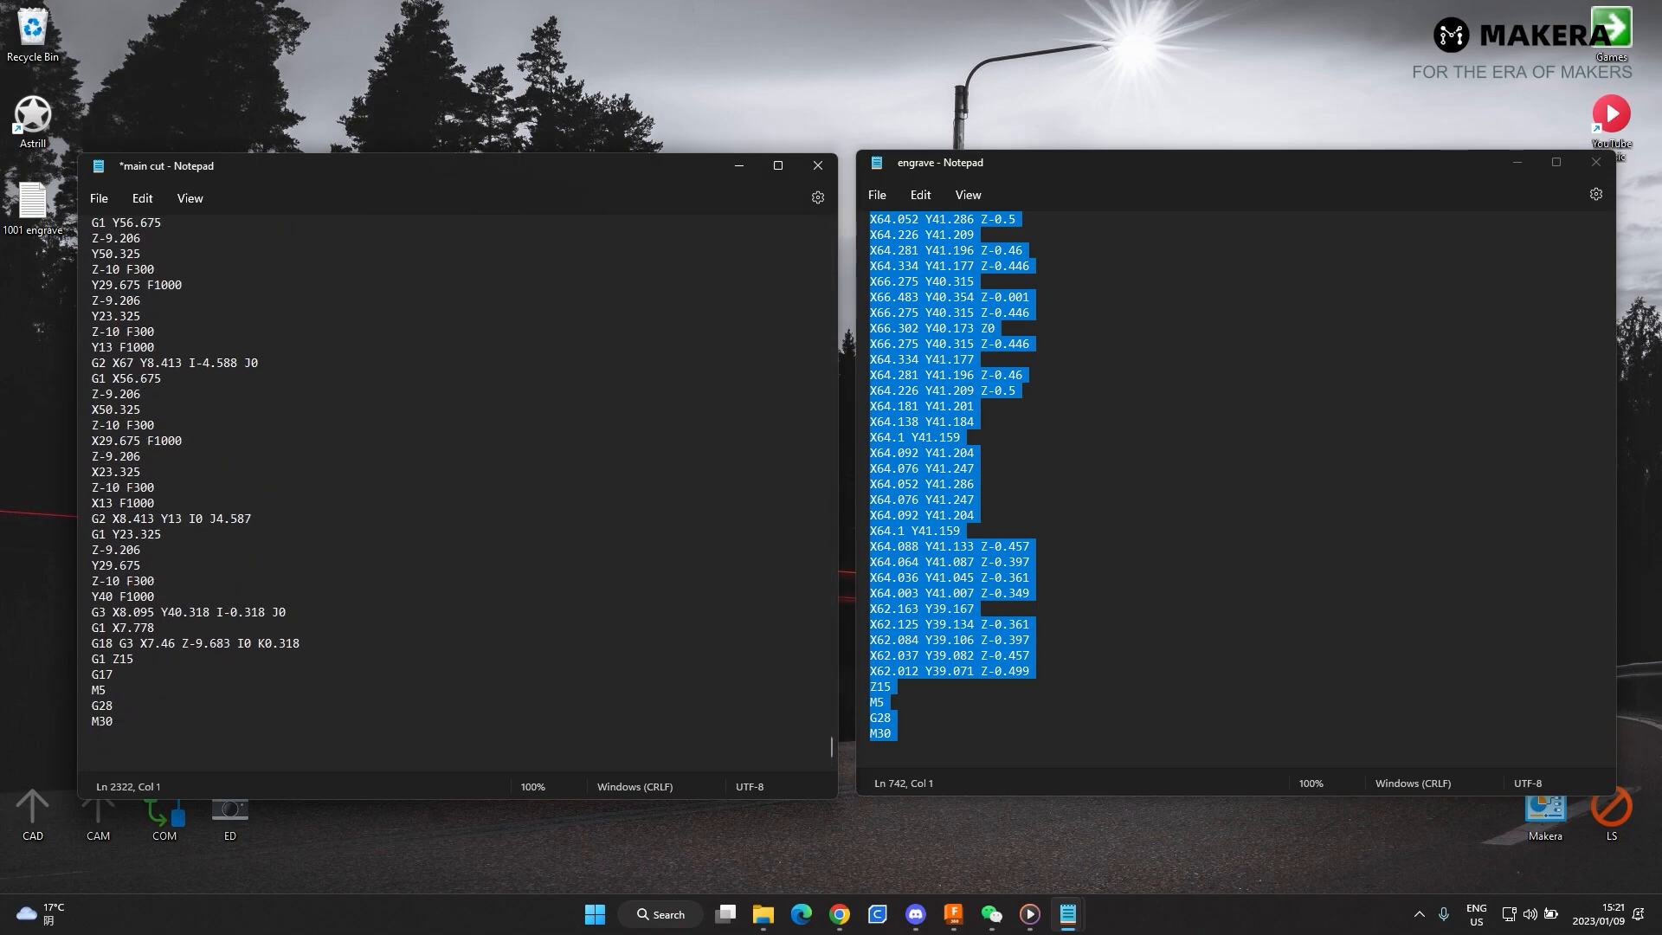
pyautogui.hotkey('ctrl', 'v')
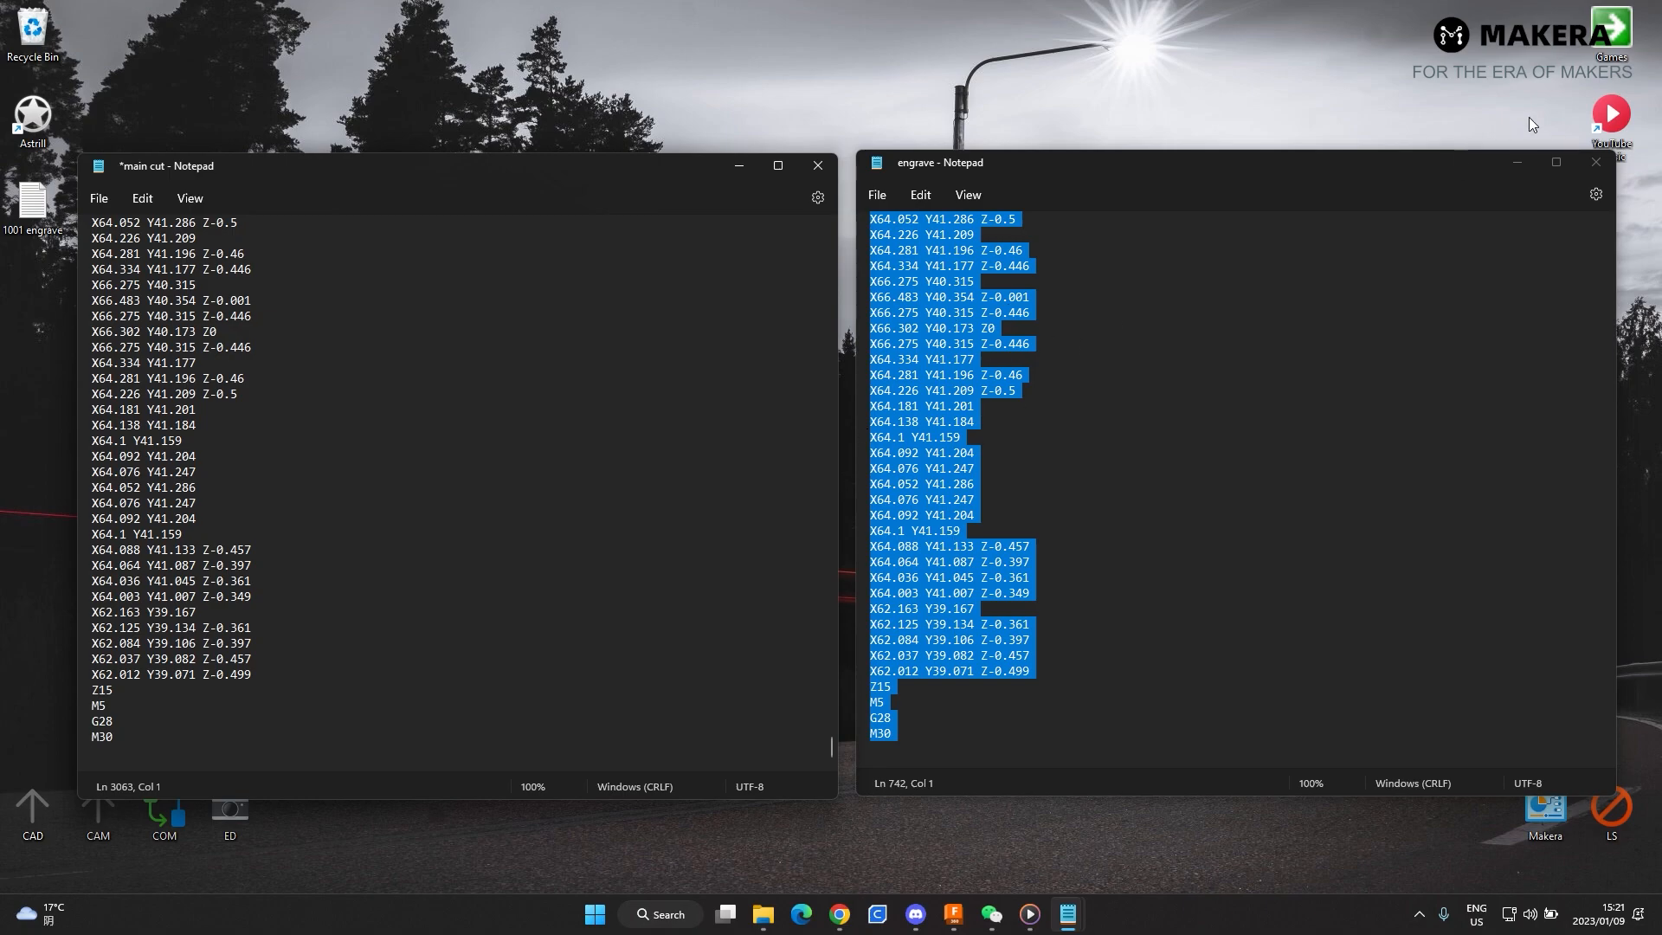
pyautogui.click(1597, 164)
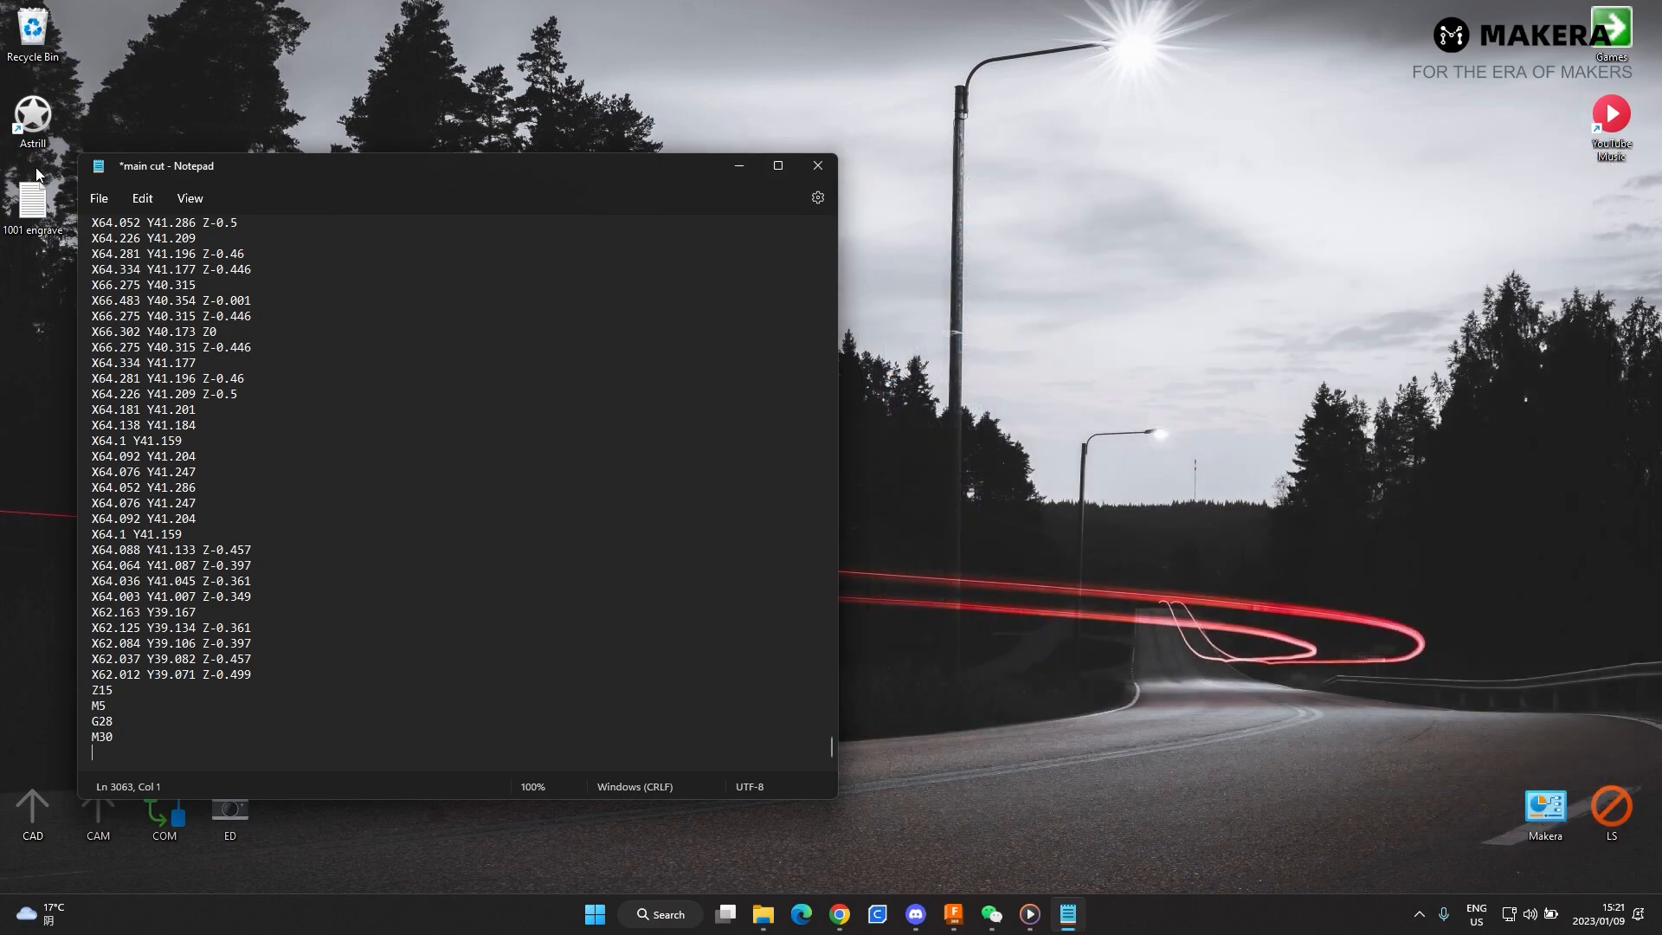
# - Save the combined G-code on the Desktop as a new text file named "main cut inc engrave"
pyautogui.click(101, 204)
pyautogui.click(119, 342)
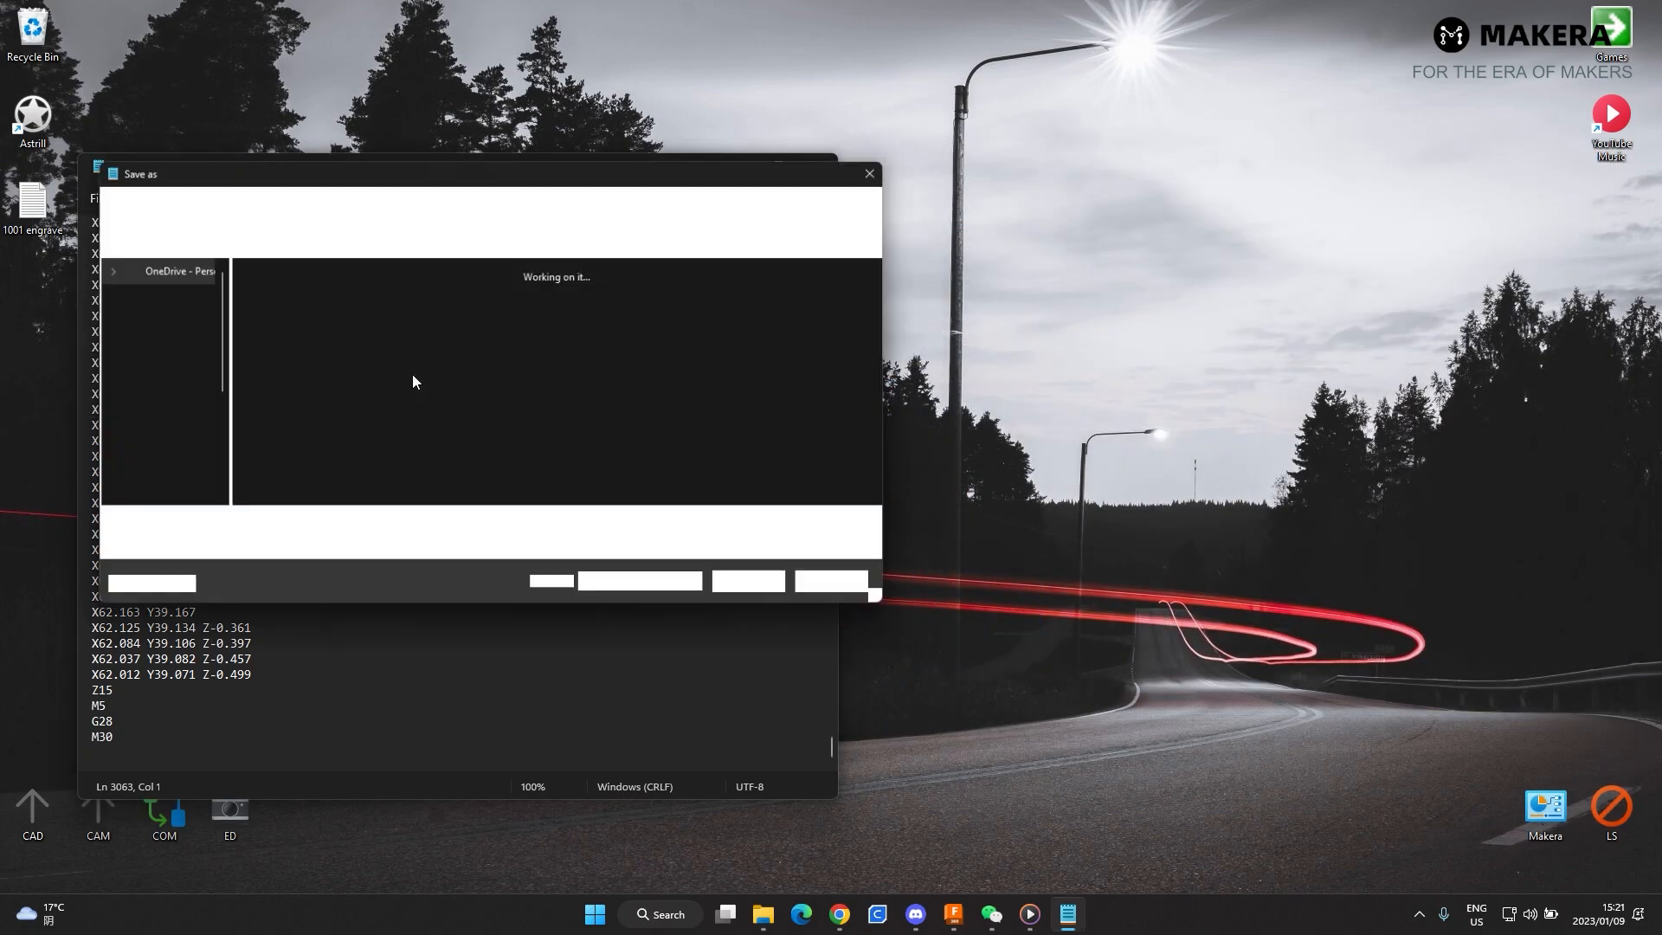
pyautogui.click(263, 532)
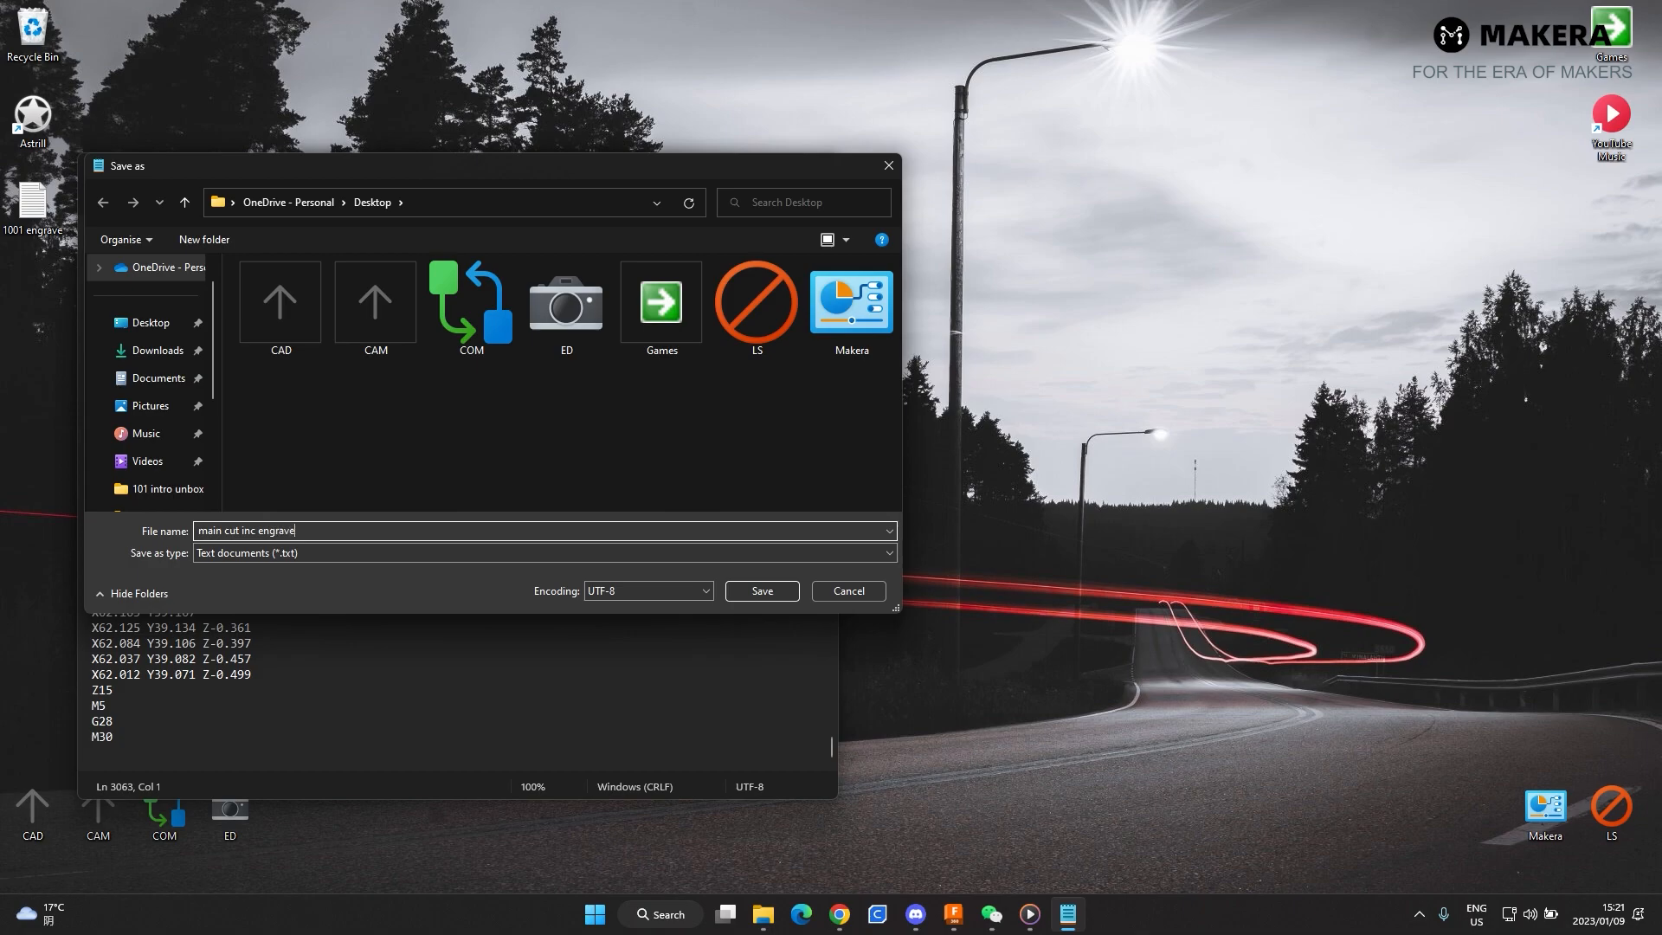
pyautogui.click(772, 591)
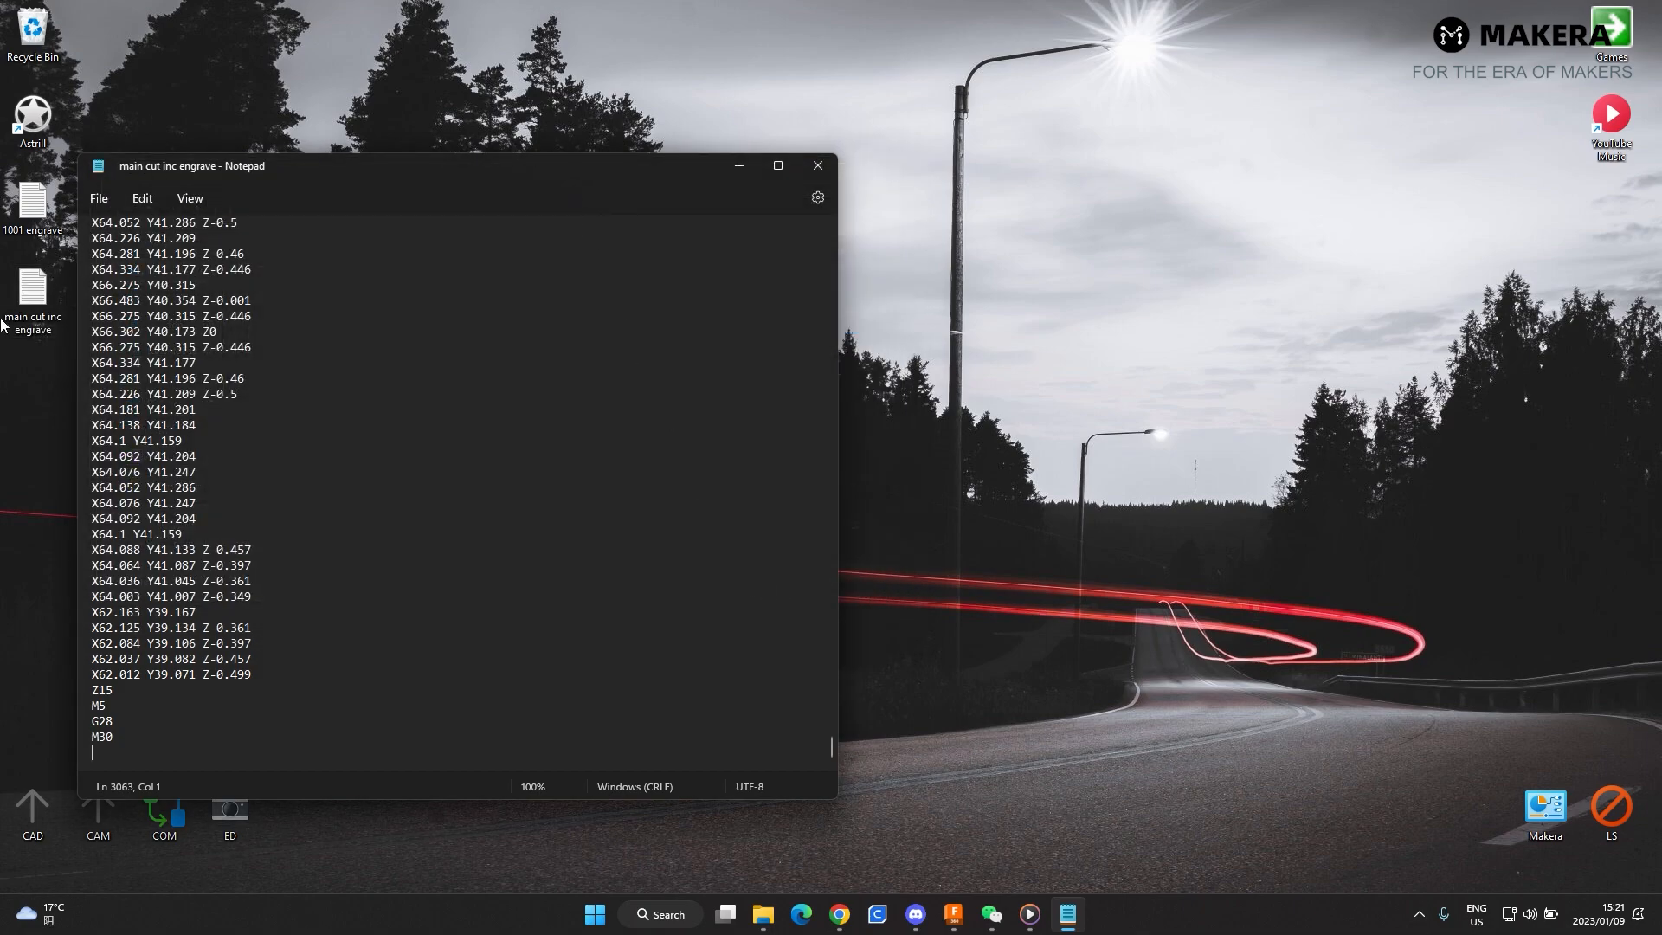
# - Close the combined G-code file and move its desktop icon away from the source files
pyautogui.click(44, 300)
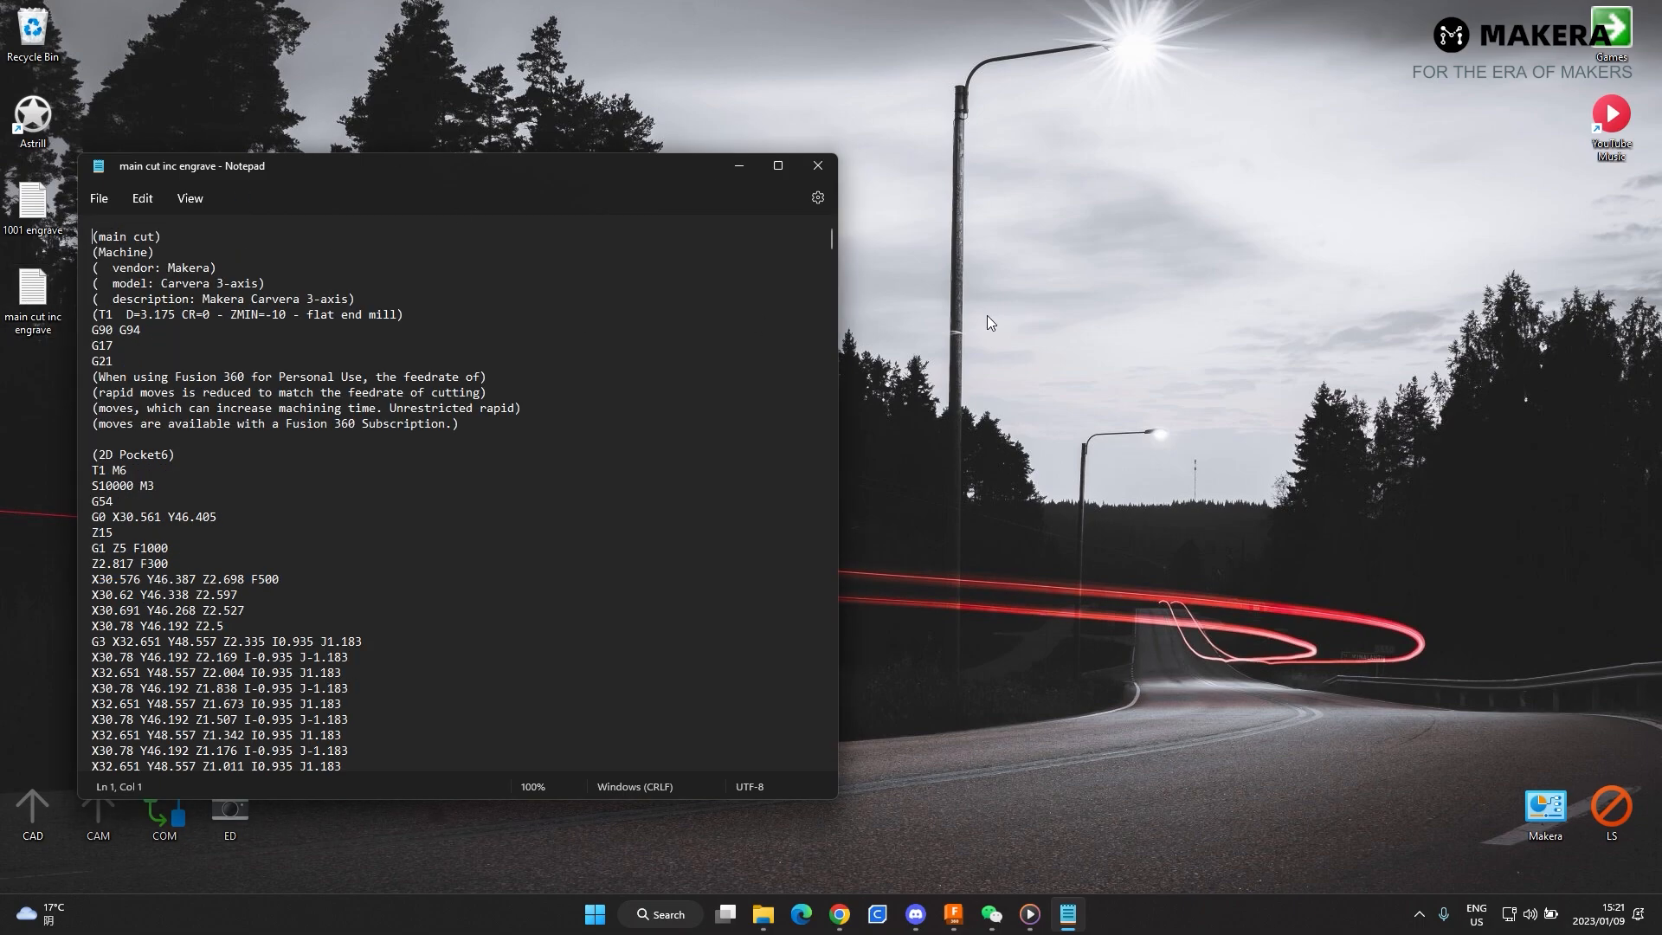
pyautogui.click(43, 379)
pyautogui.click(37, 339)
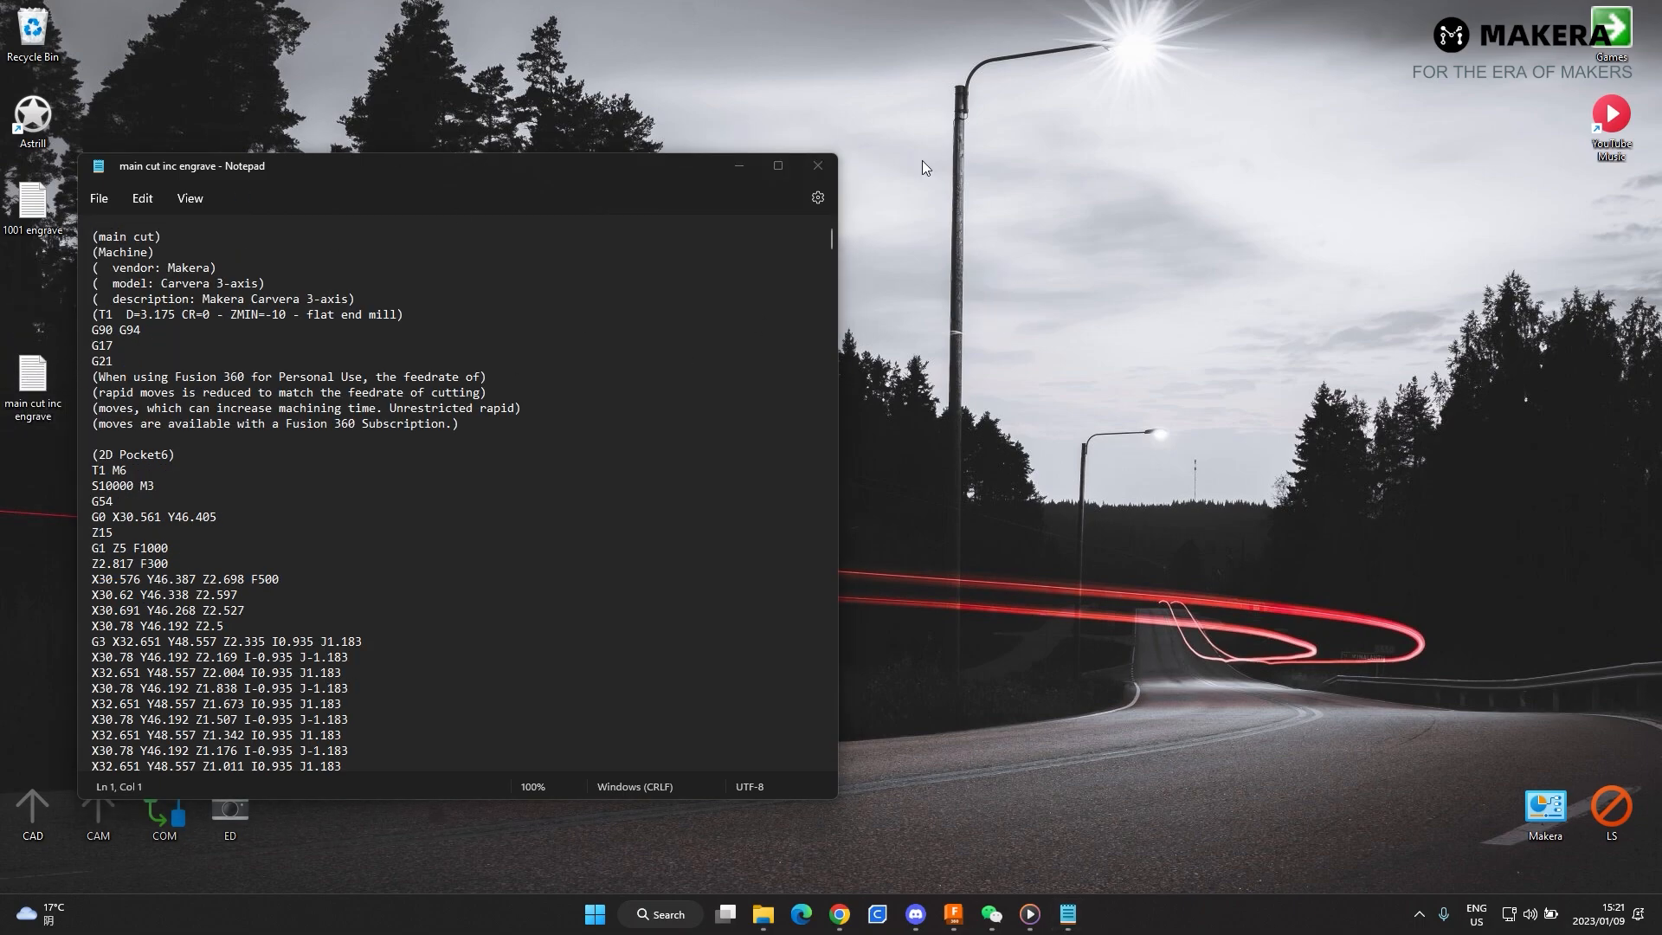
pyautogui.click(817, 165)
pyautogui.moveTo(736, 155); pyautogui.dragTo(315, 338)
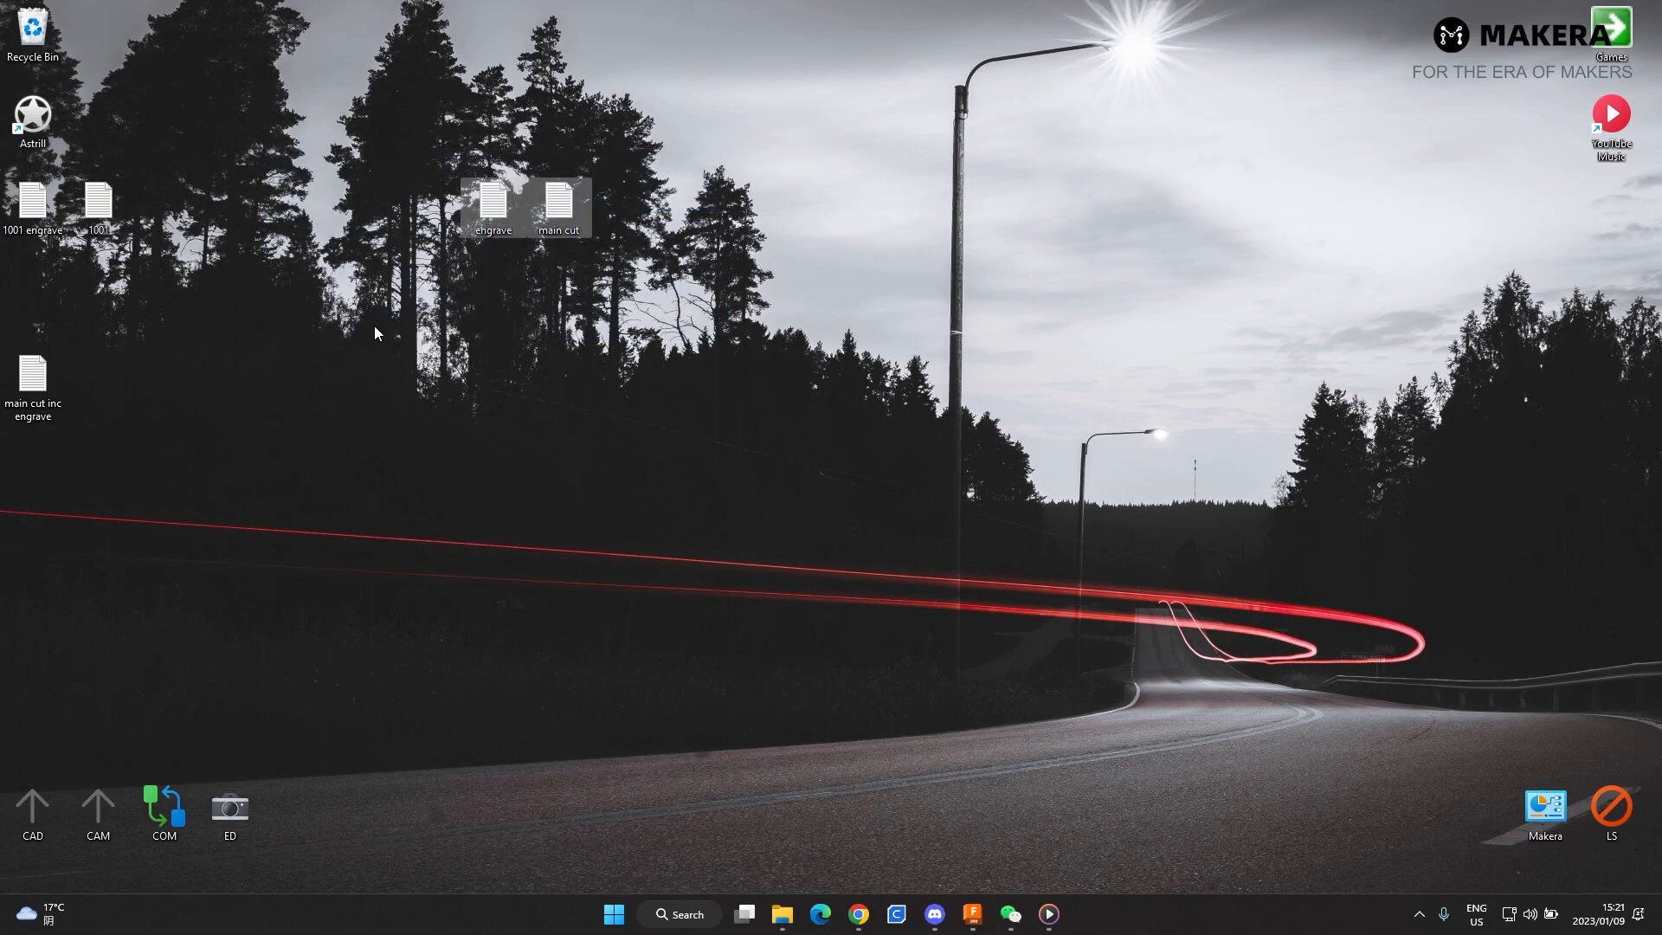
pyautogui.moveTo(33, 374); pyautogui.dragTo(231, 465)
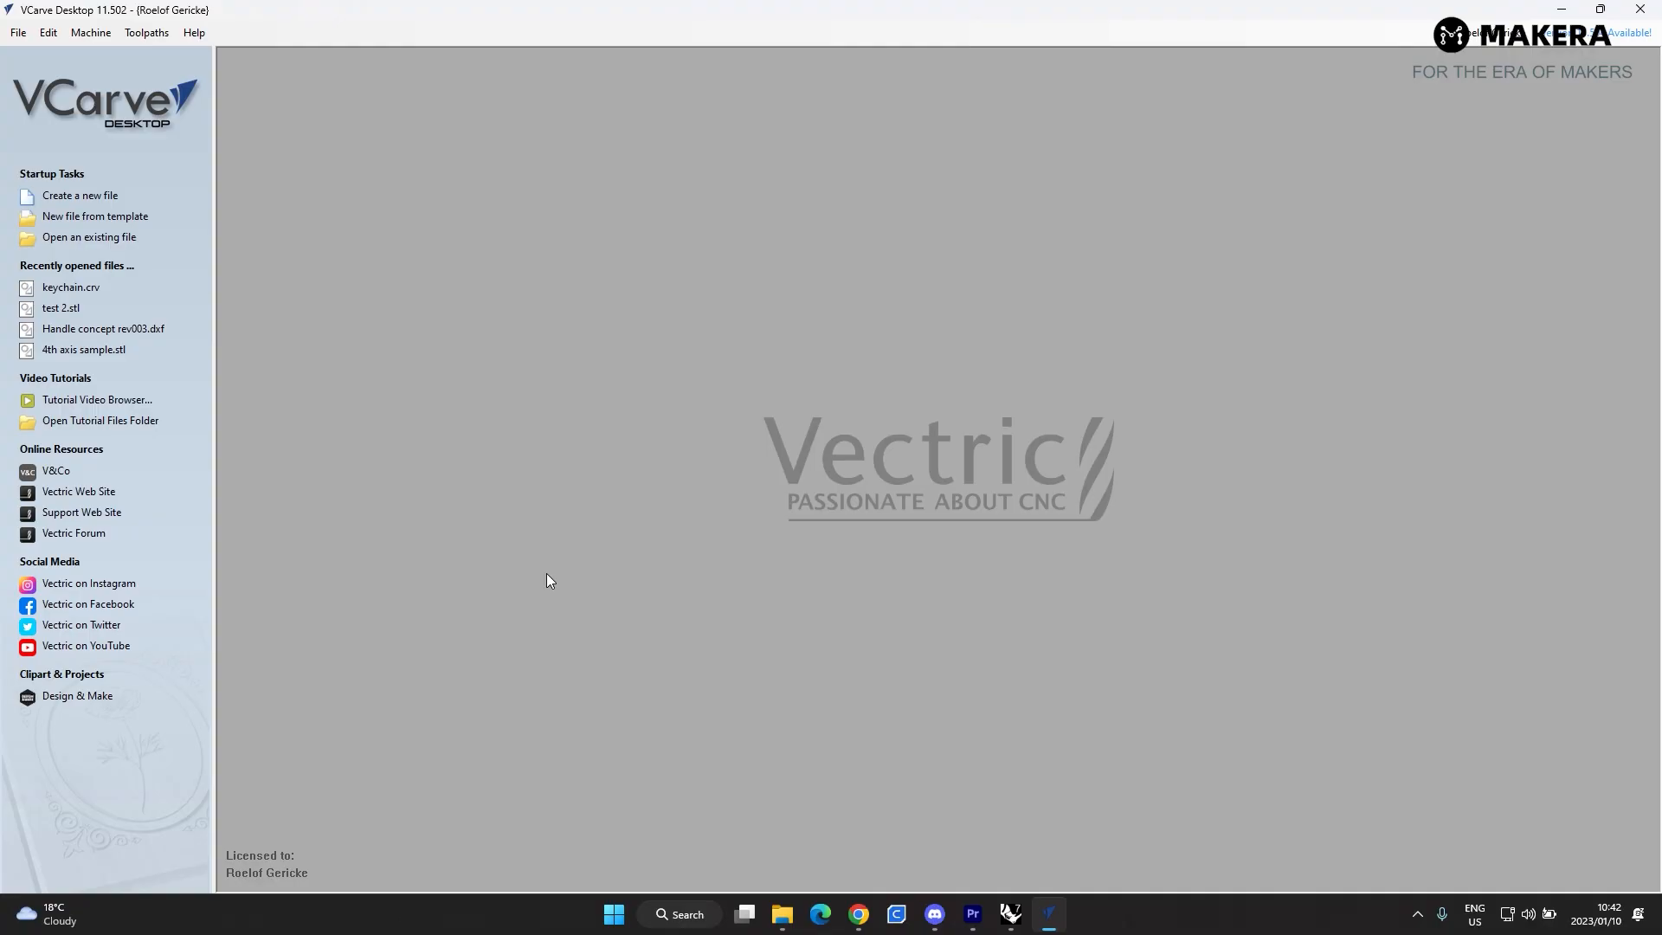
# - Create a new file in VCarve Desktop
pyautogui.click(79, 196)
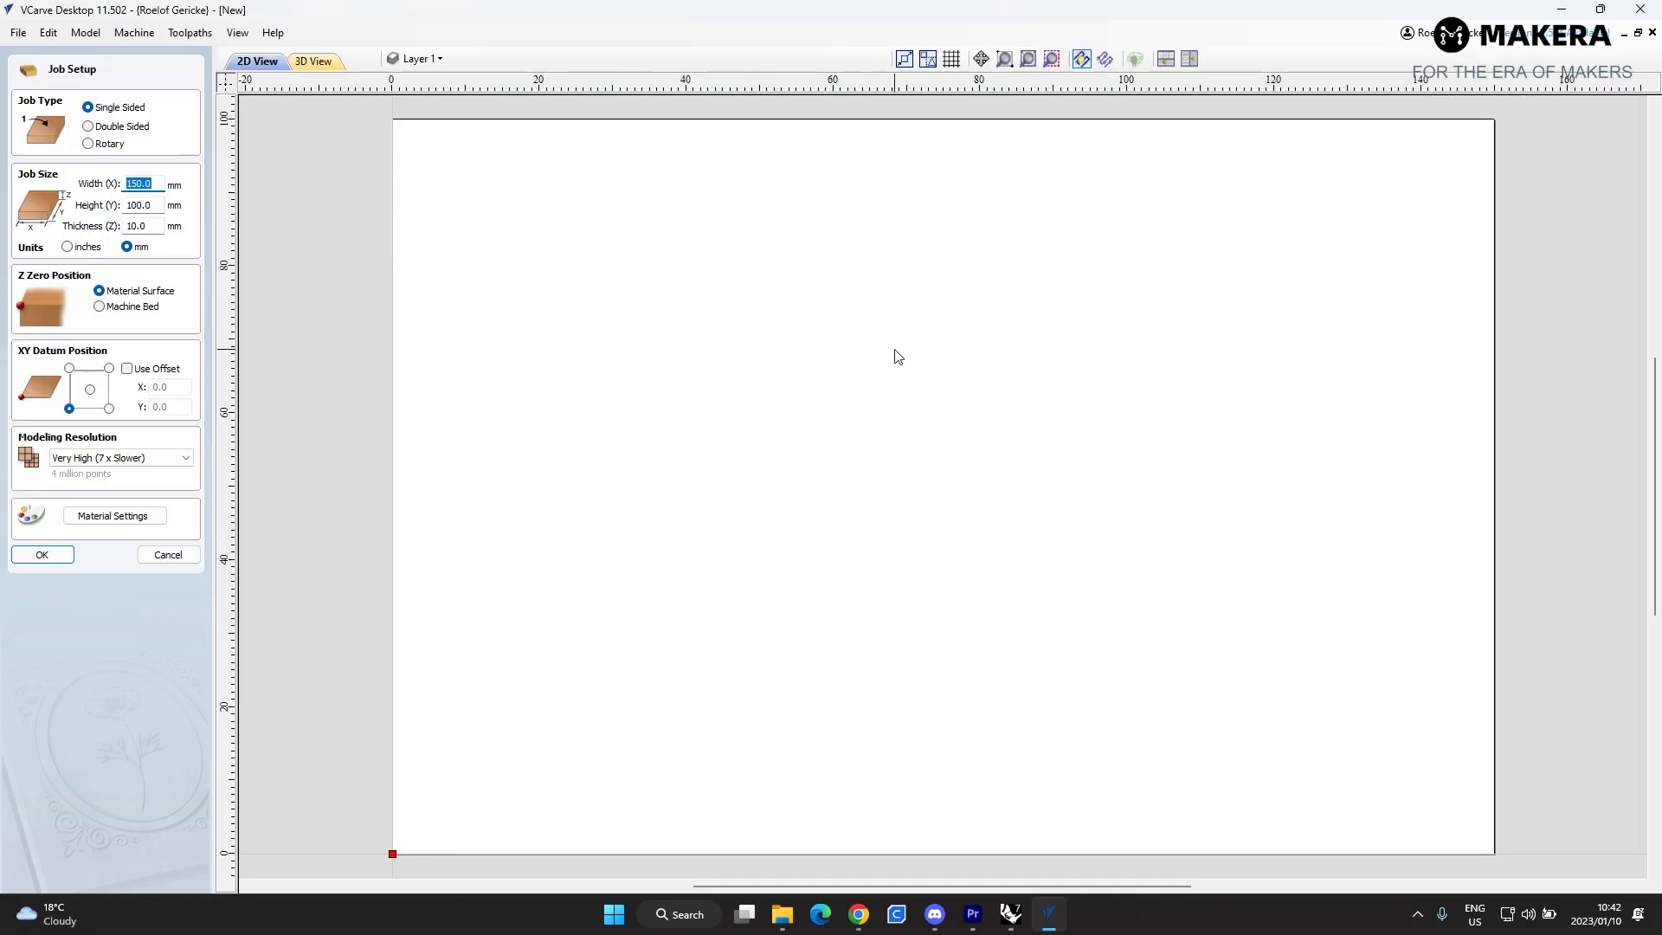
# - Switch to Chrome and find the VCarve Desktop profiles download section on Makera's software page
pyautogui.click(857, 914)
pyautogui.scroll(-5, 840, 445)
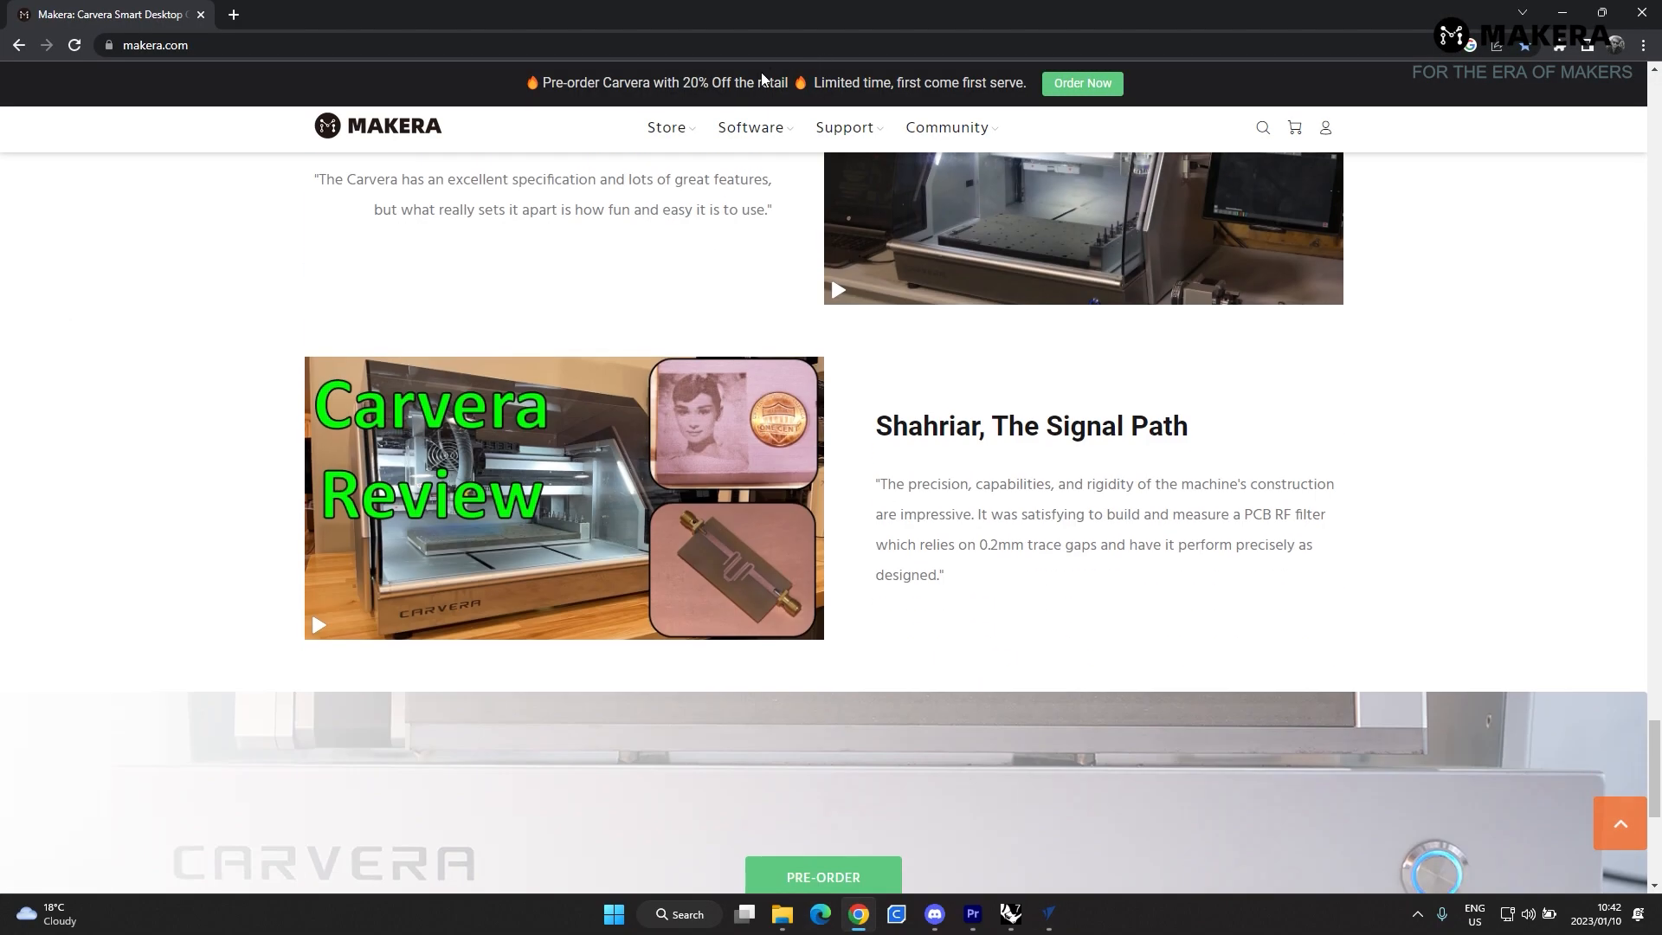
pyautogui.click(773, 130)
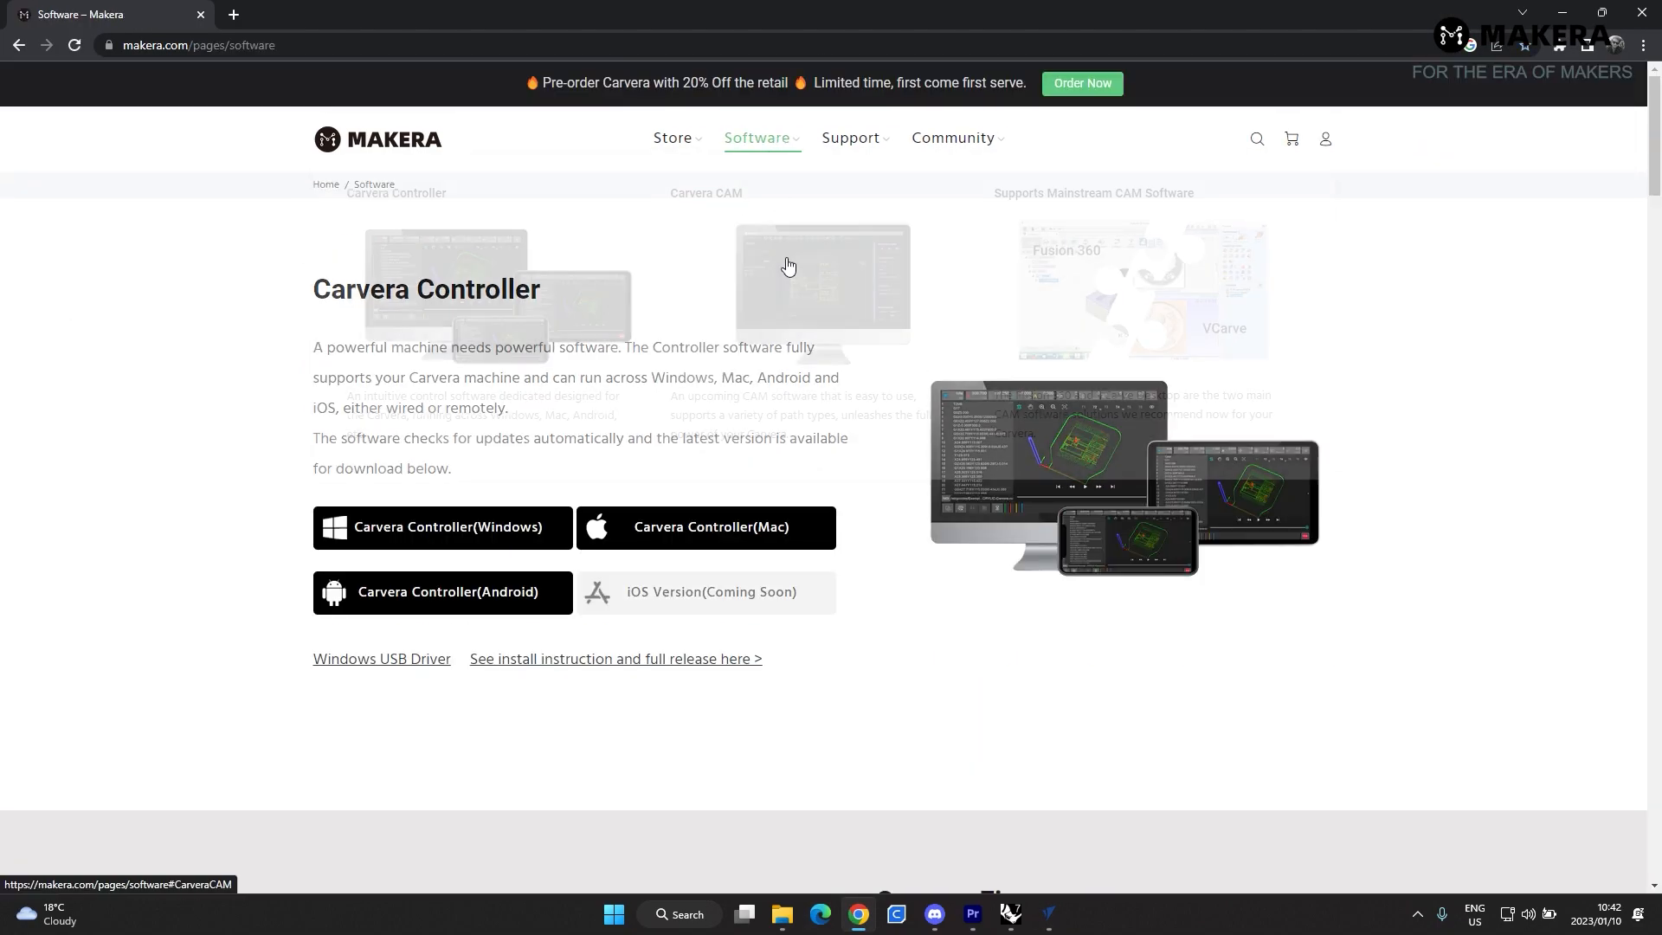
pyautogui.scroll(-5, 784, 312)
pyautogui.scroll(-12, 786, 346)
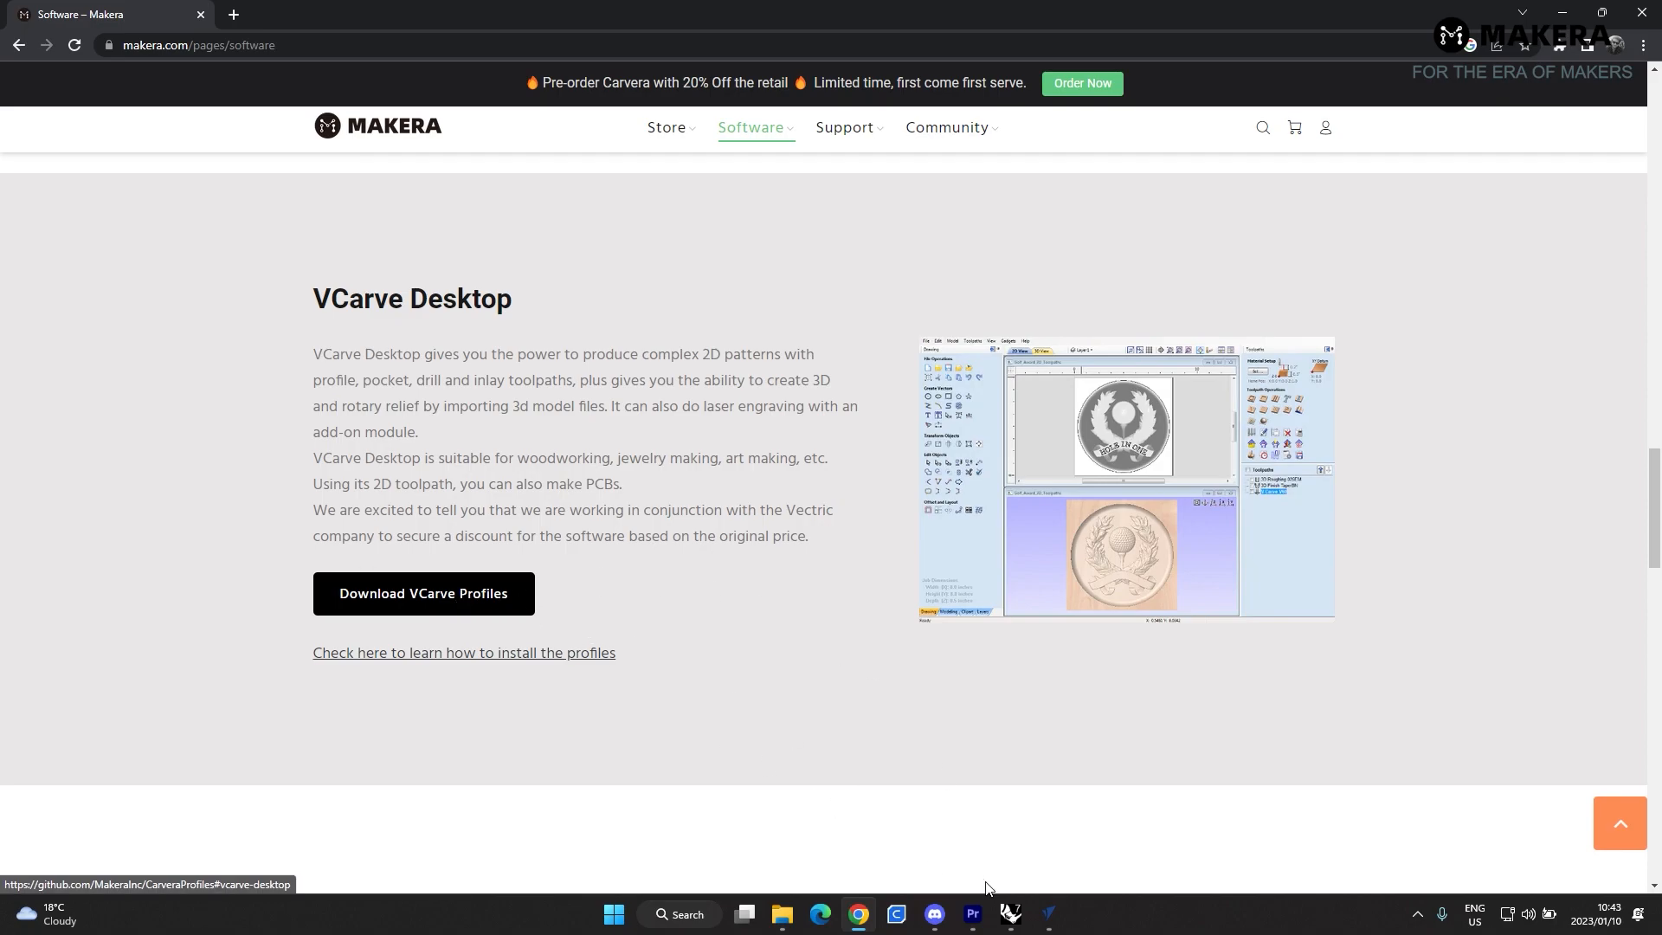
# - Switch back to VCarve Desktop, add a new machine without filling in its details, and close the machine configuration
pyautogui.click(1049, 914)
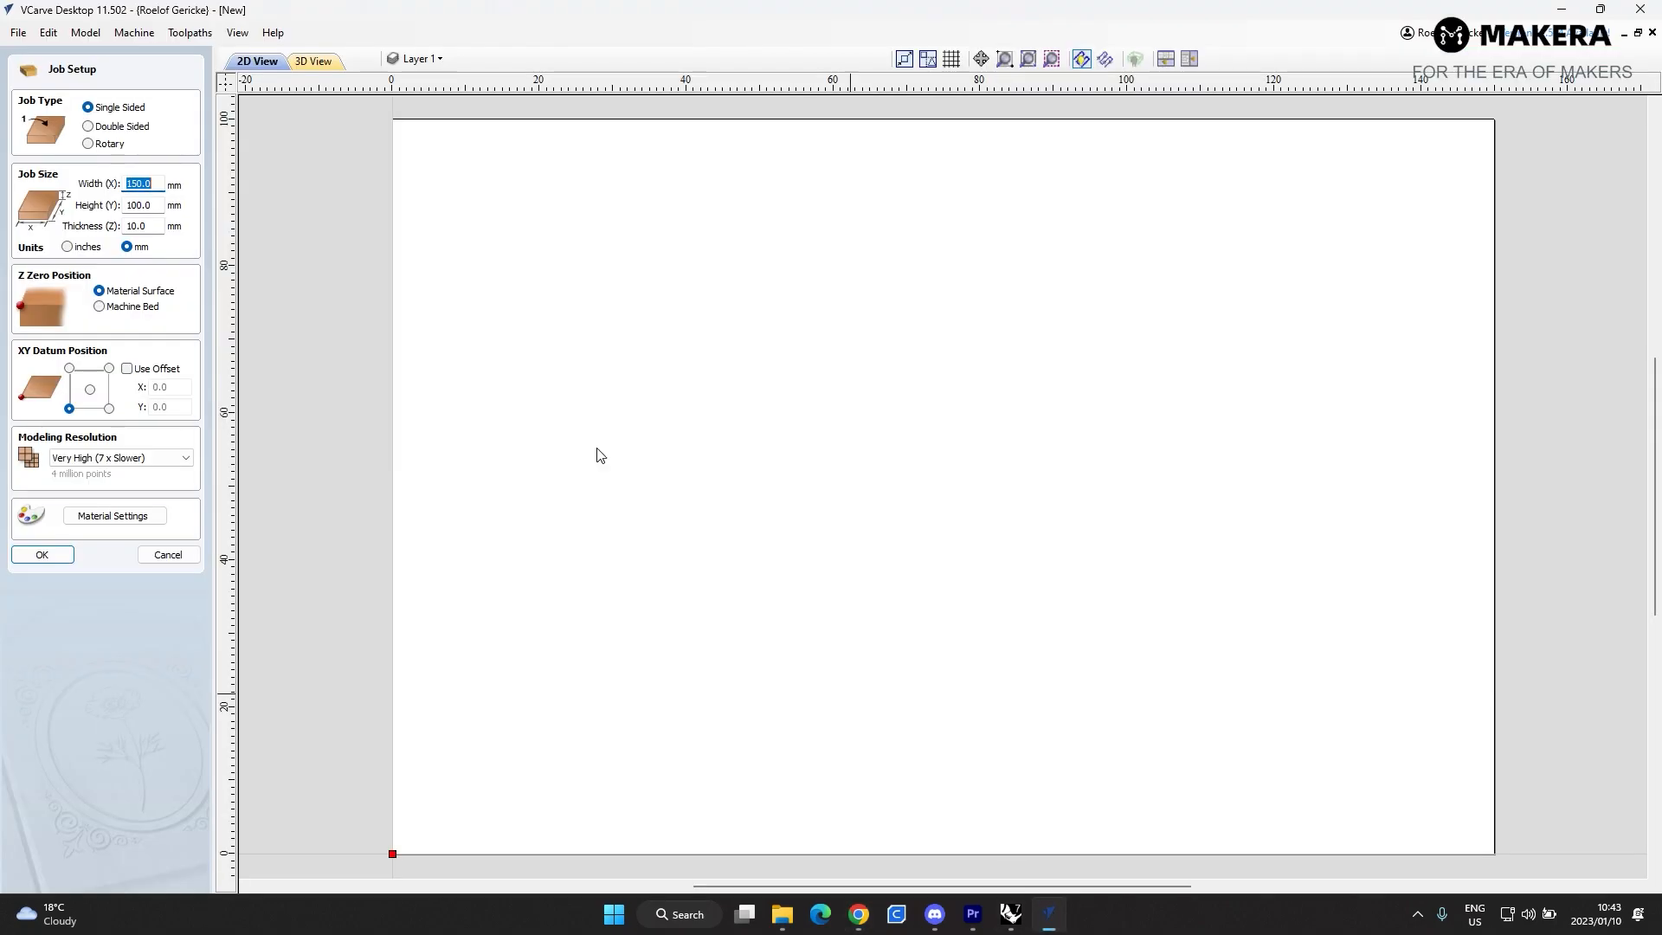
pyautogui.click(137, 37)
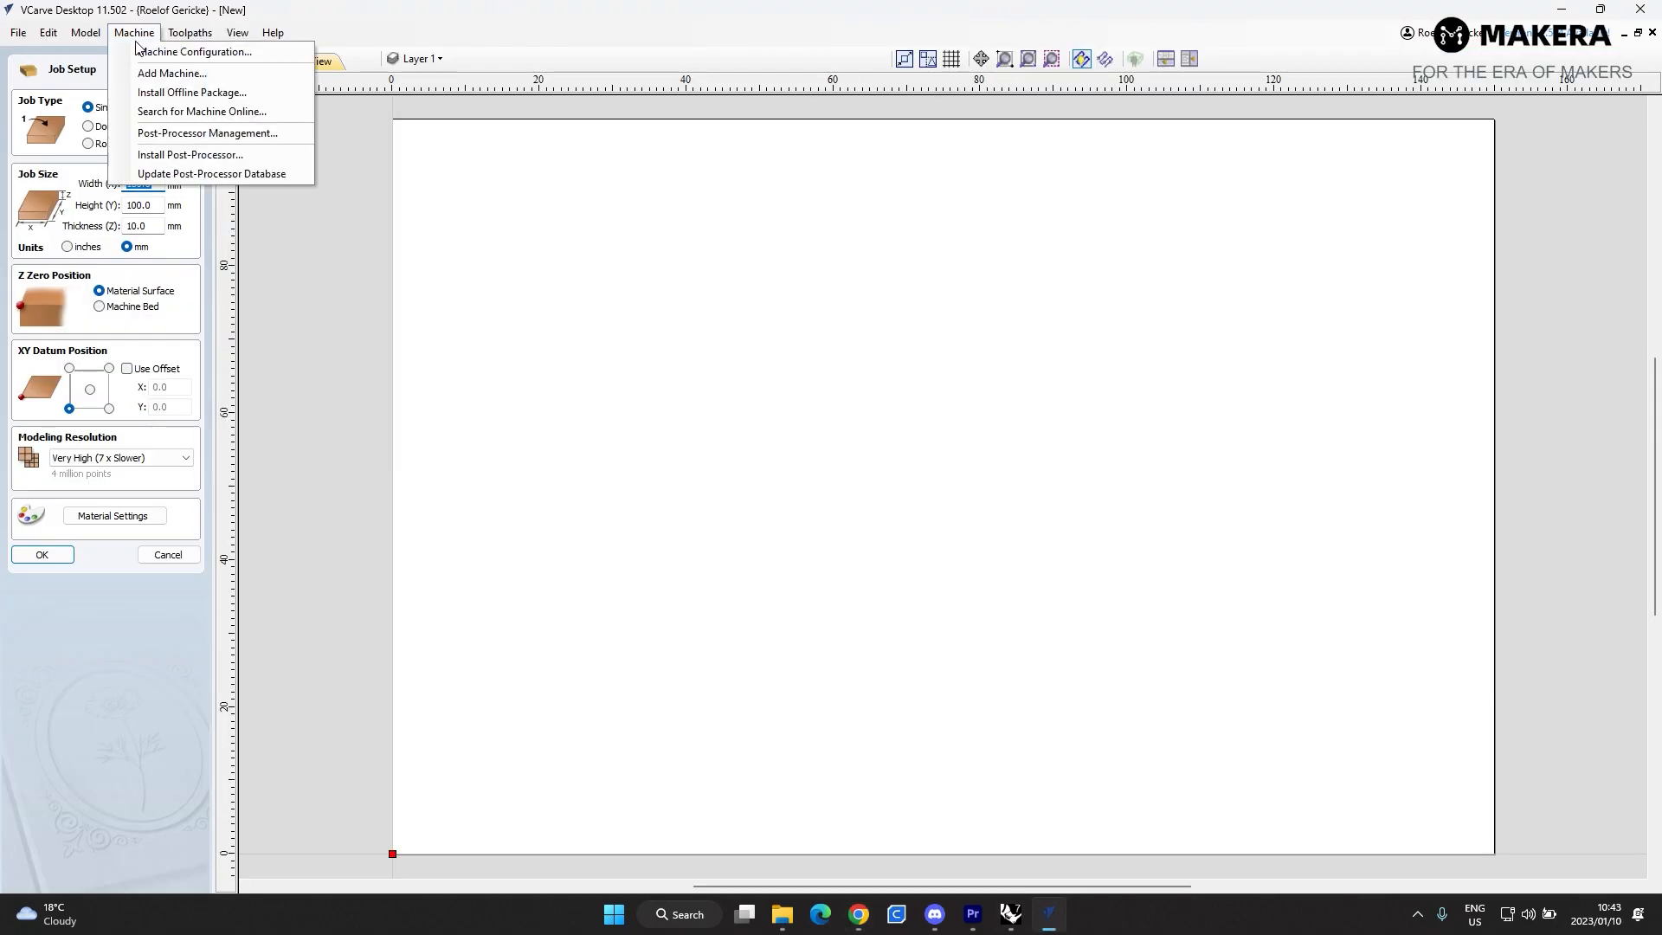
pyautogui.click(167, 76)
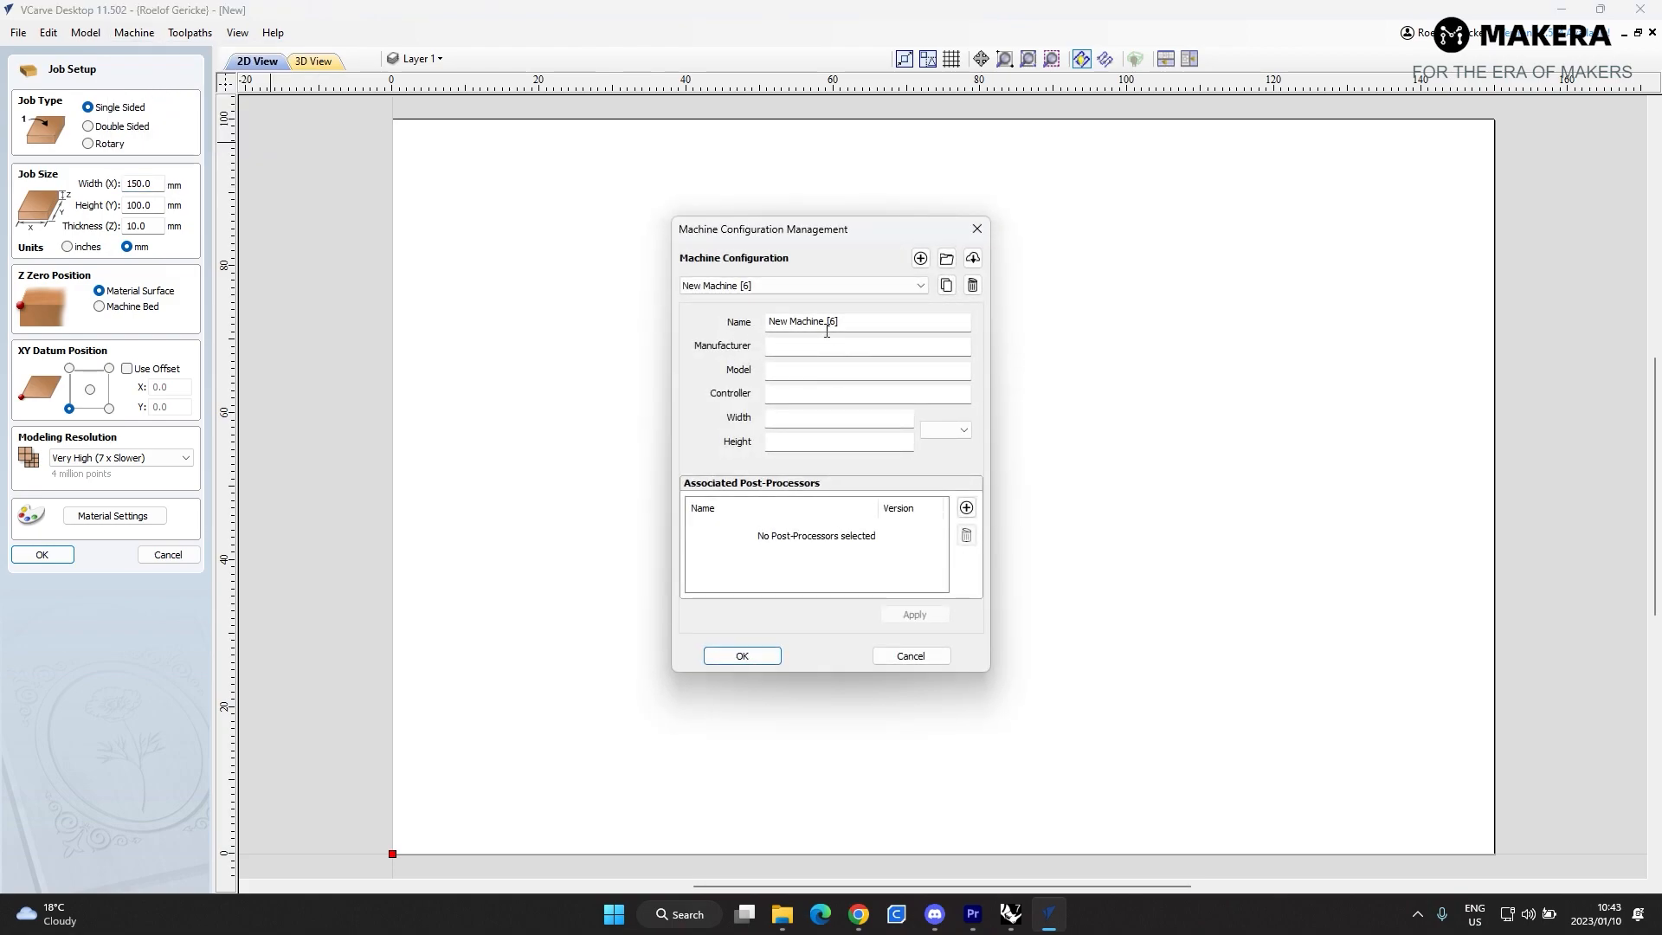
pyautogui.click(976, 228)
# - Open the machine configuration management and select the existing CARVERA machine
pyautogui.click(130, 32)
pyautogui.click(198, 53)
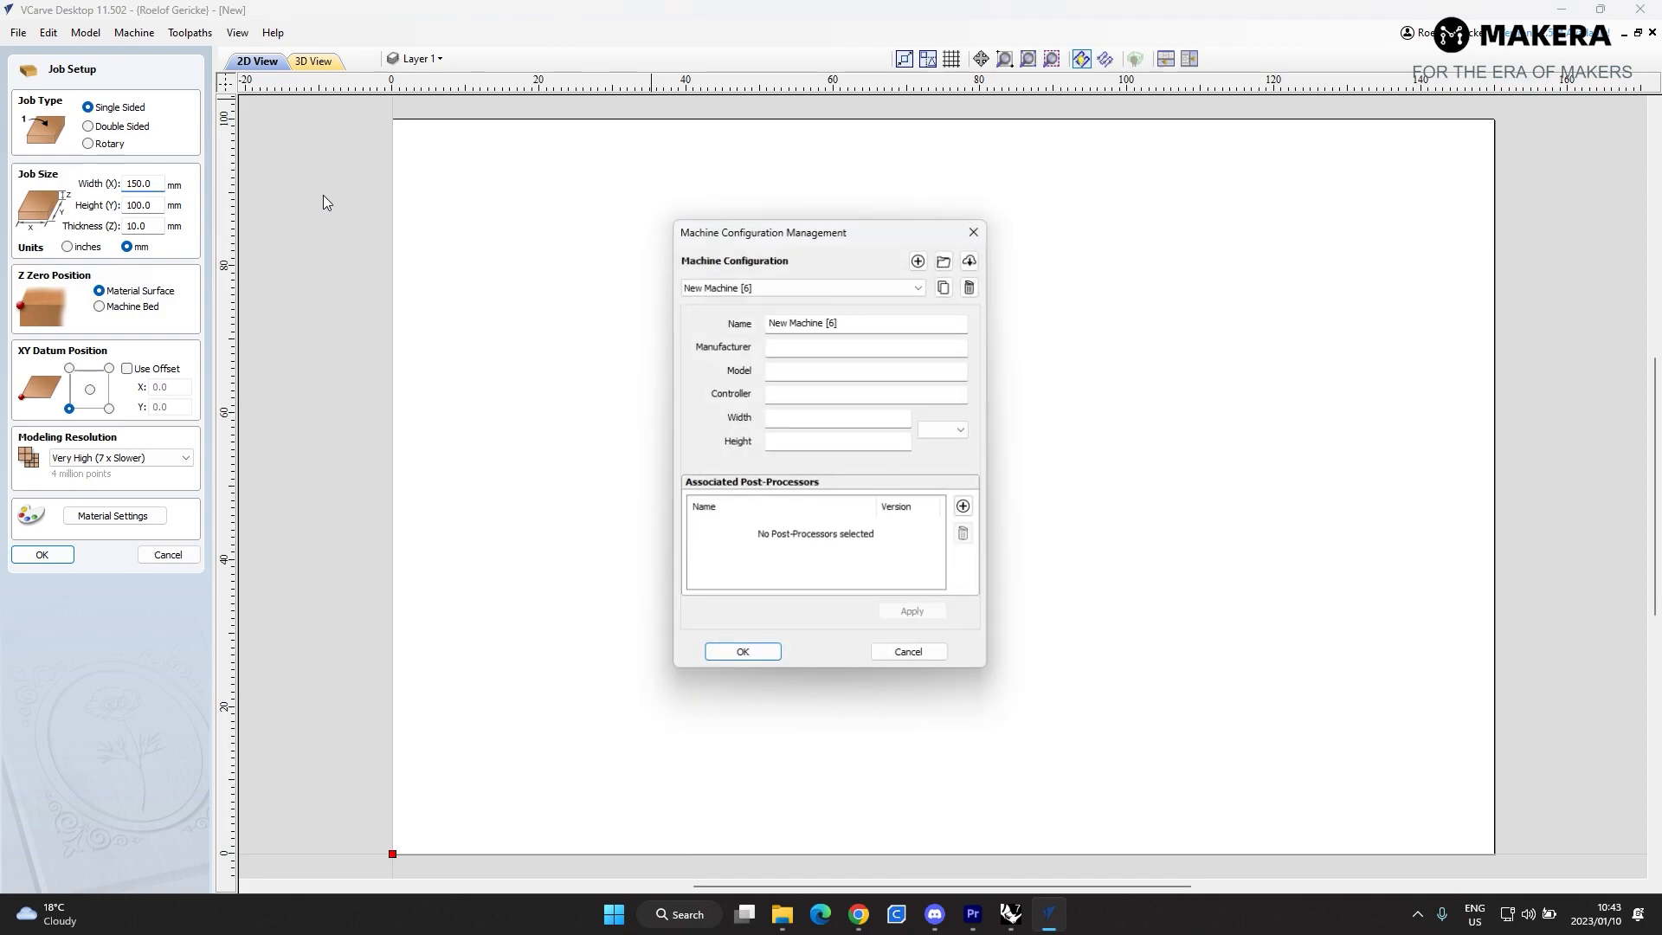
pyautogui.click(916, 290)
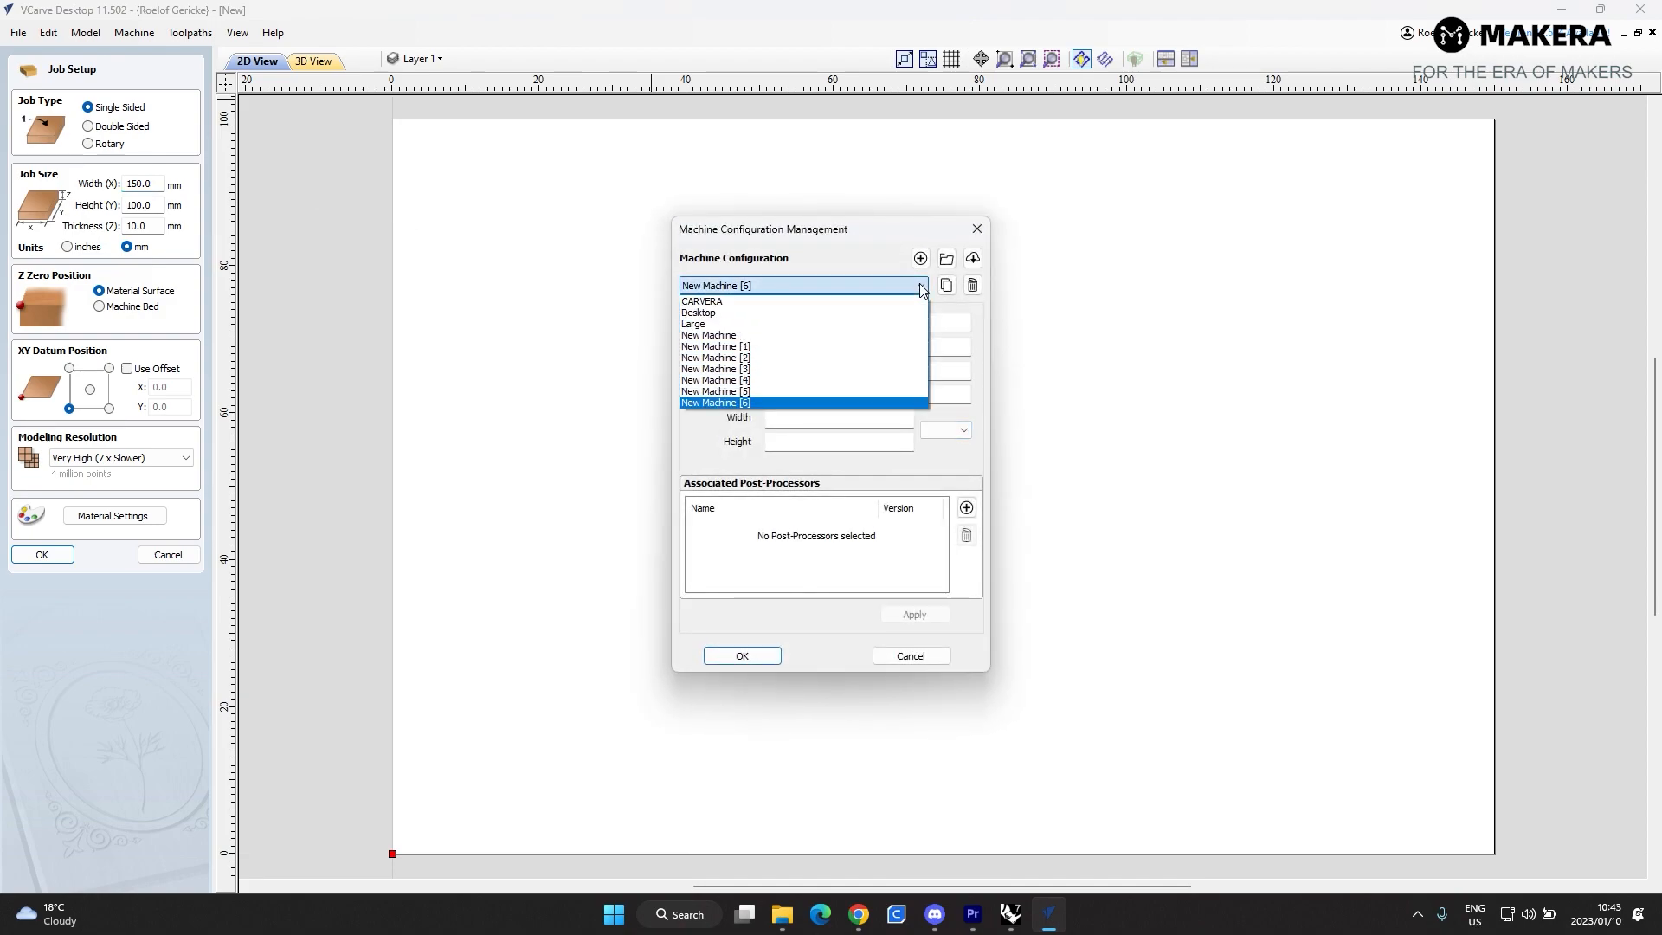
pyautogui.click(816, 303)
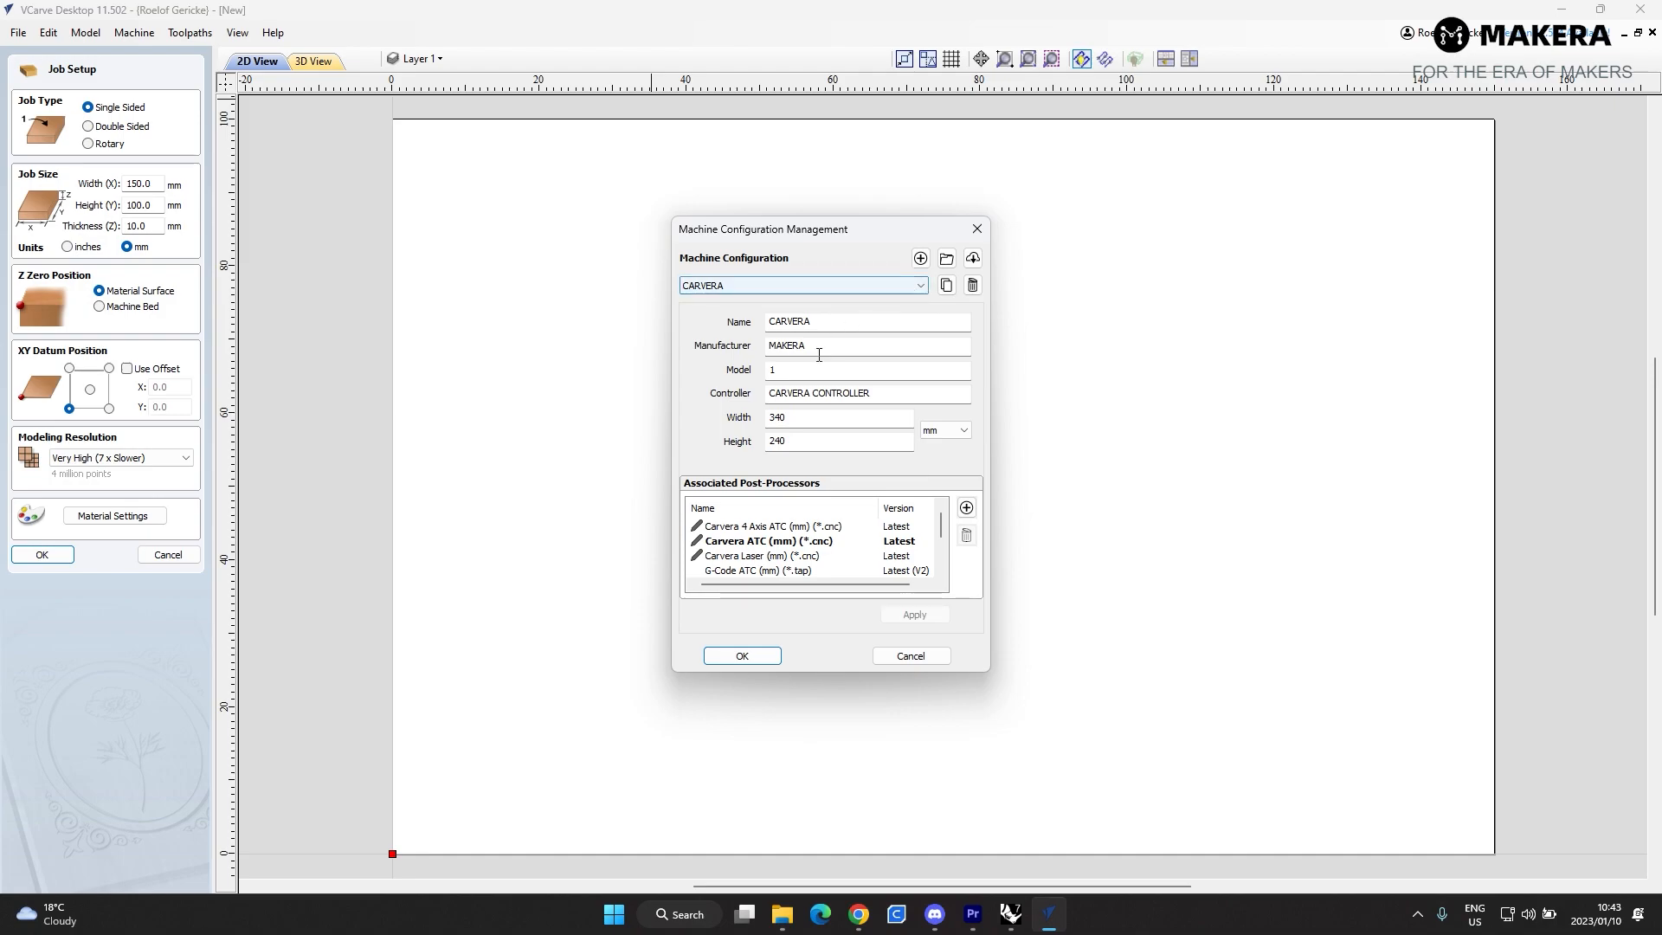
pyautogui.click(870, 330)
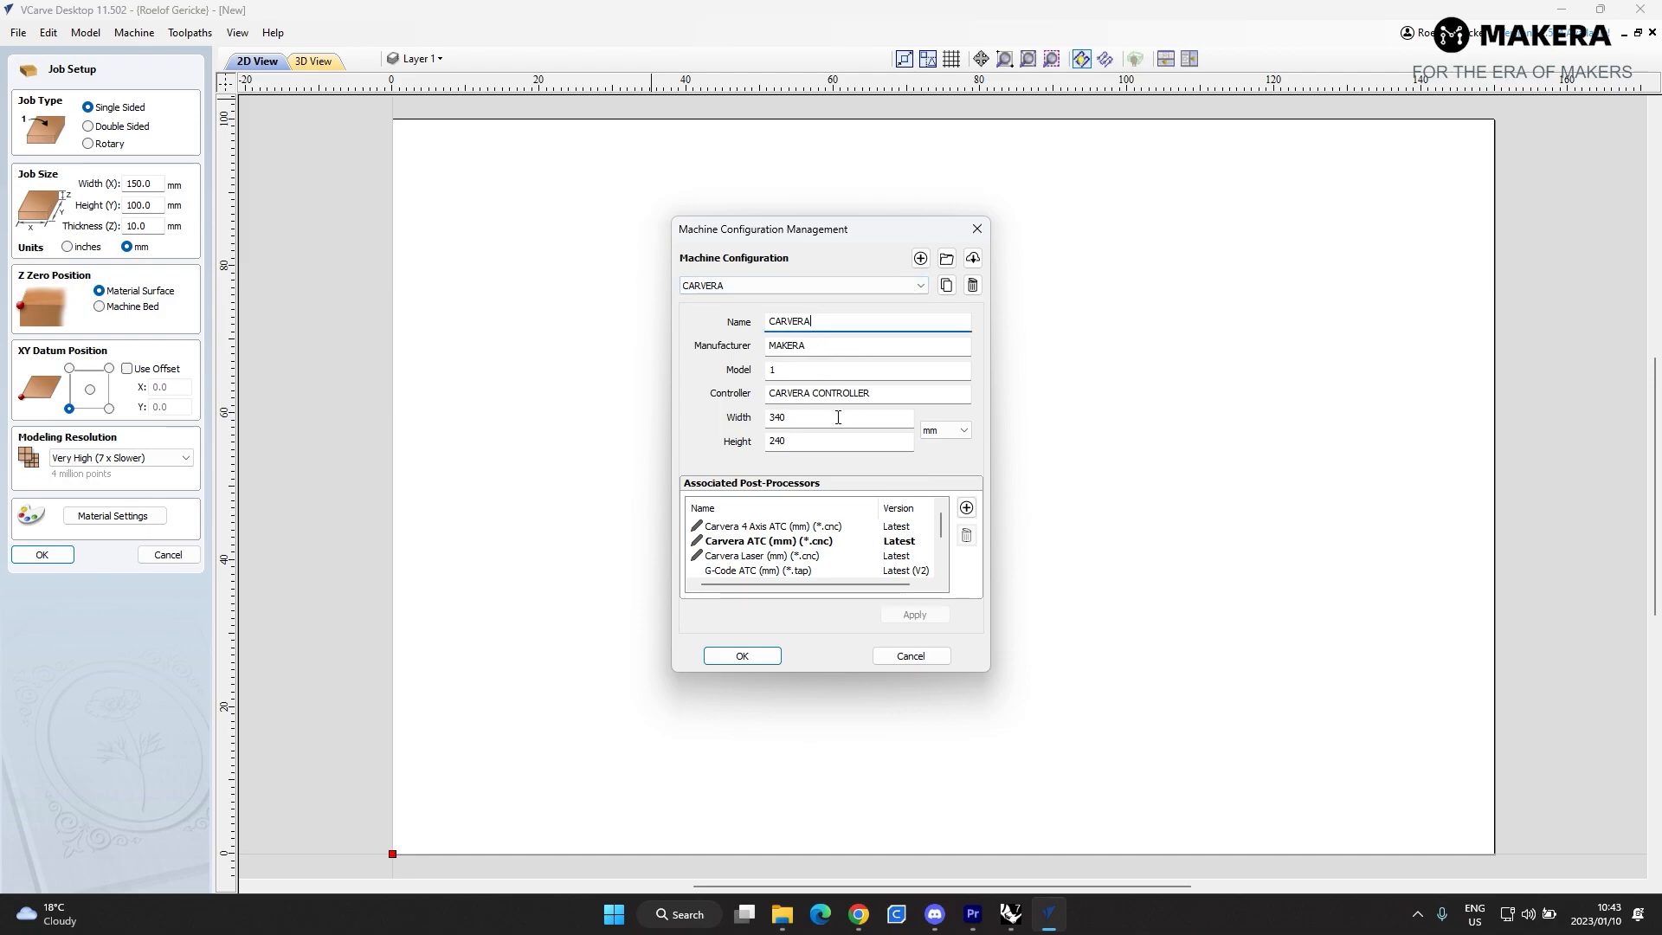
# - Import the post-processor file "Carvera ATC (mm) (!.cnc).pp" from the VCarveDesktop-profiles folder in Downloads for the CARVERA machine
pyautogui.click(966, 509)
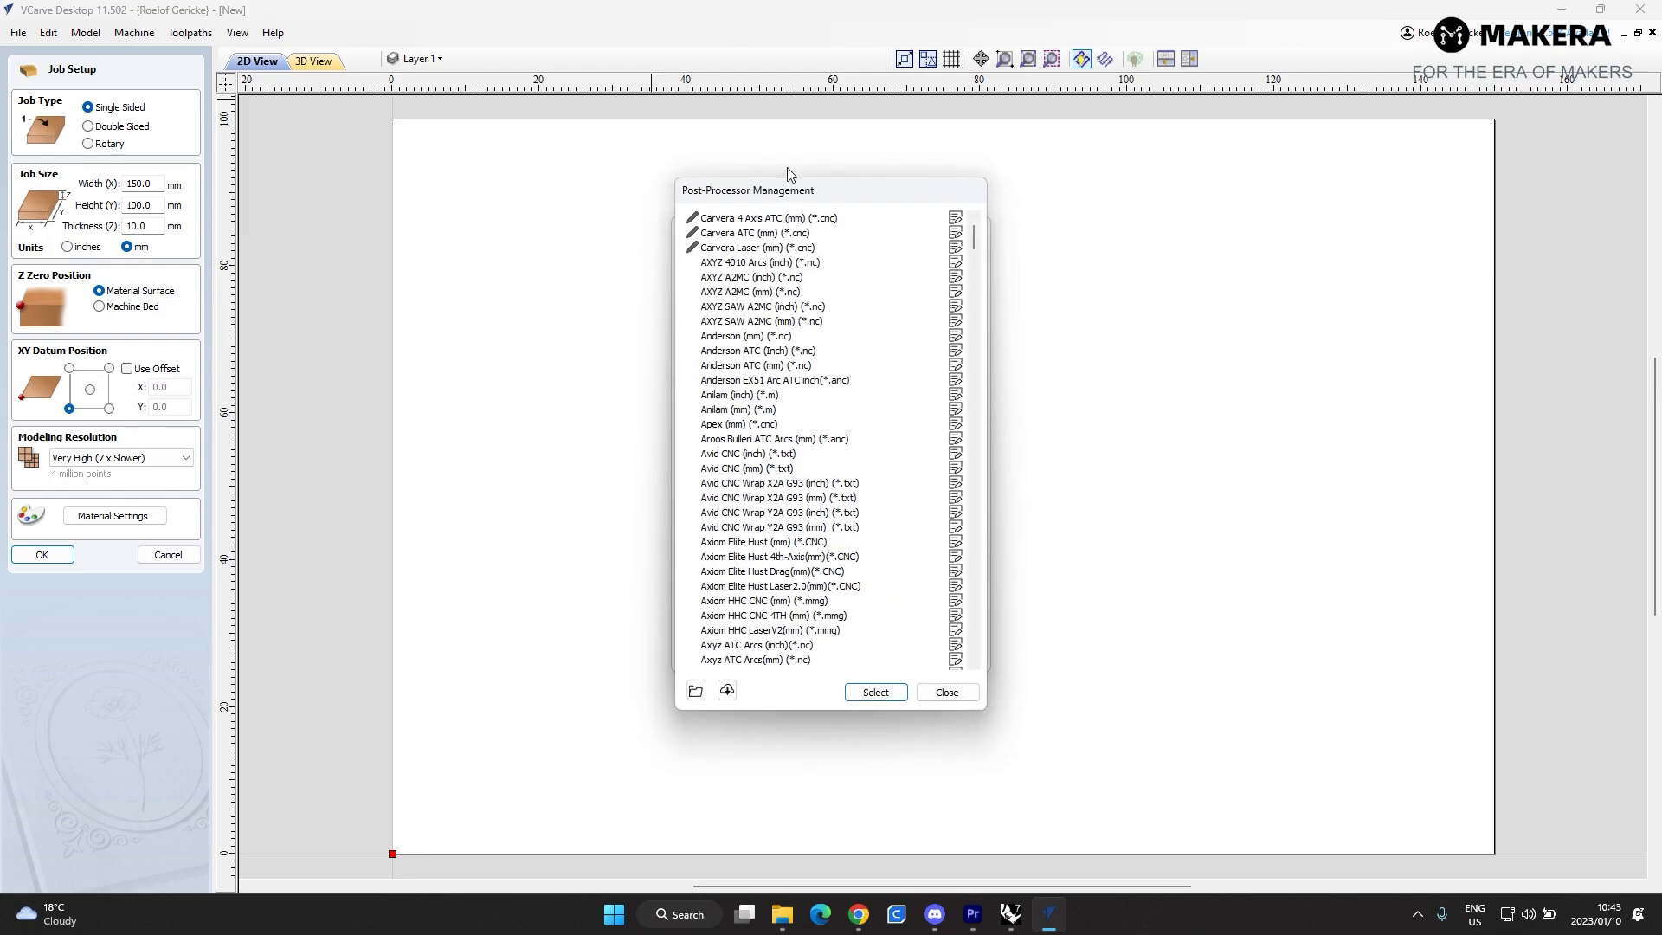
pyautogui.click(696, 692)
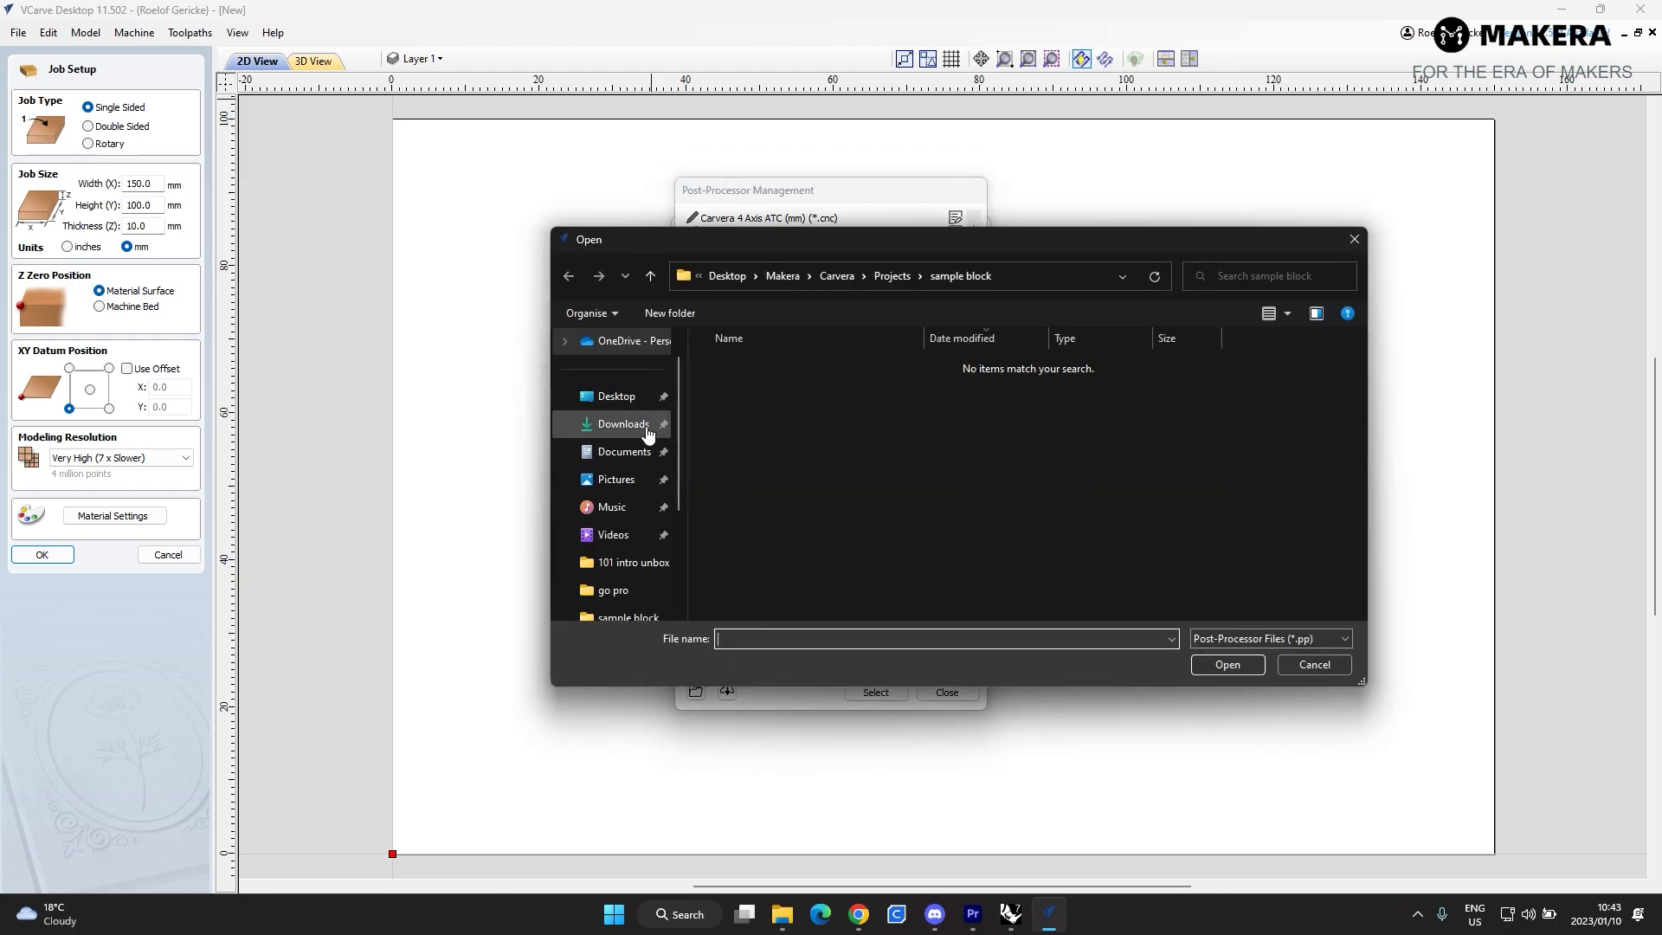
pyautogui.click(645, 425)
pyautogui.doubleClick(836, 491)
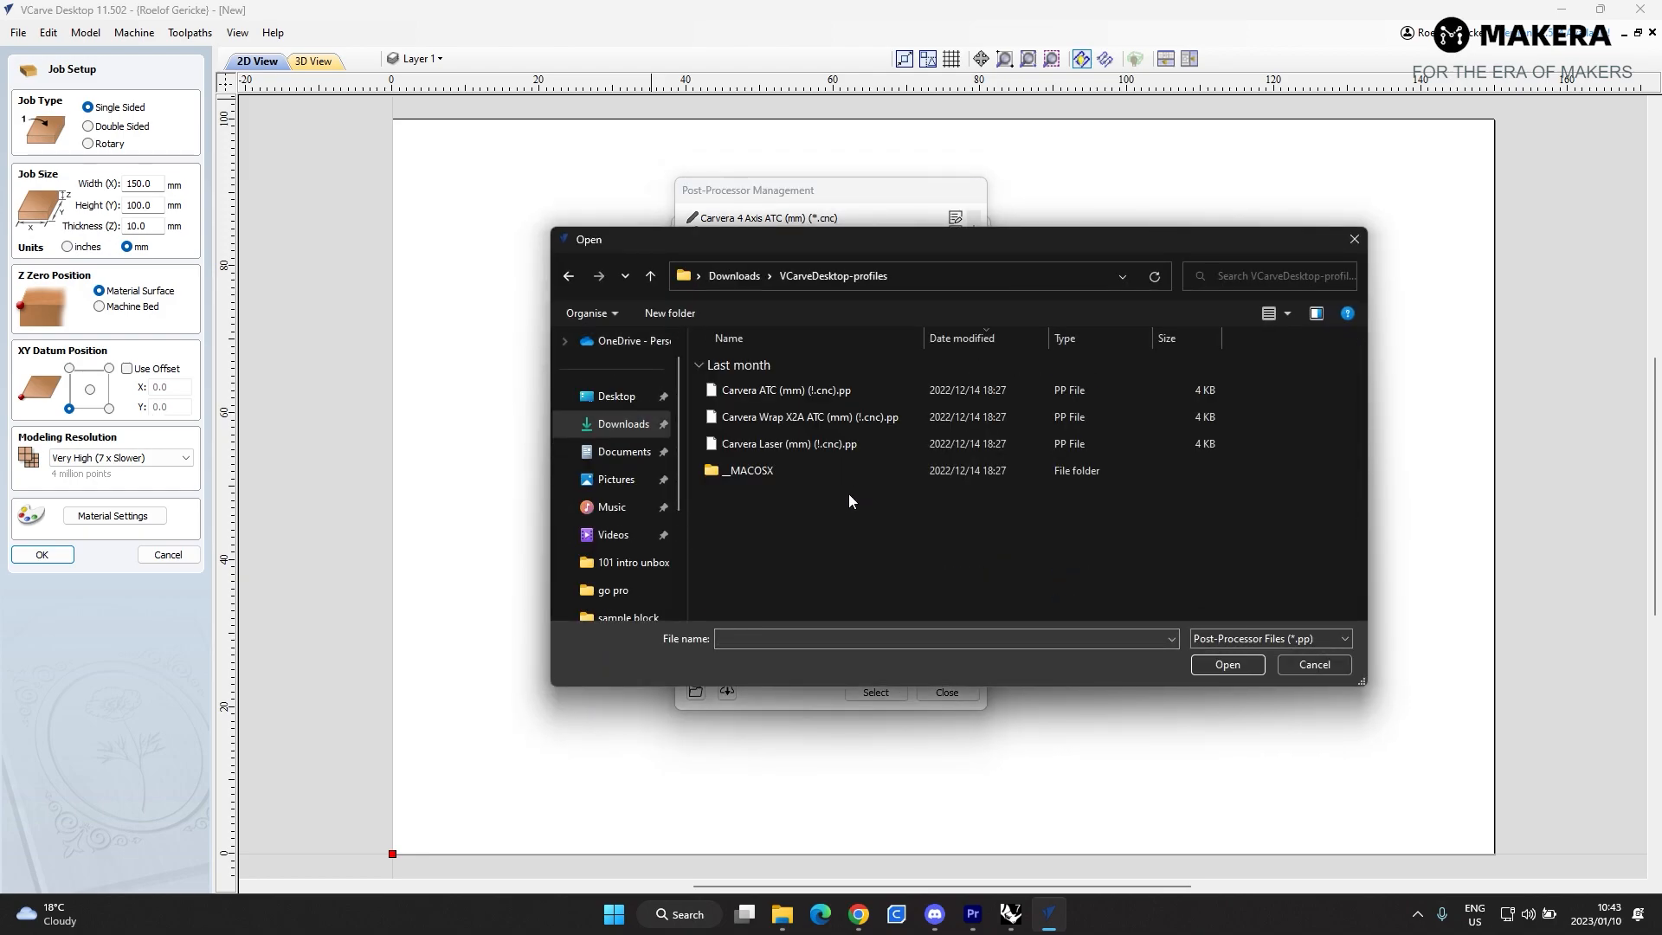
pyautogui.click(822, 444)
pyautogui.click(822, 418)
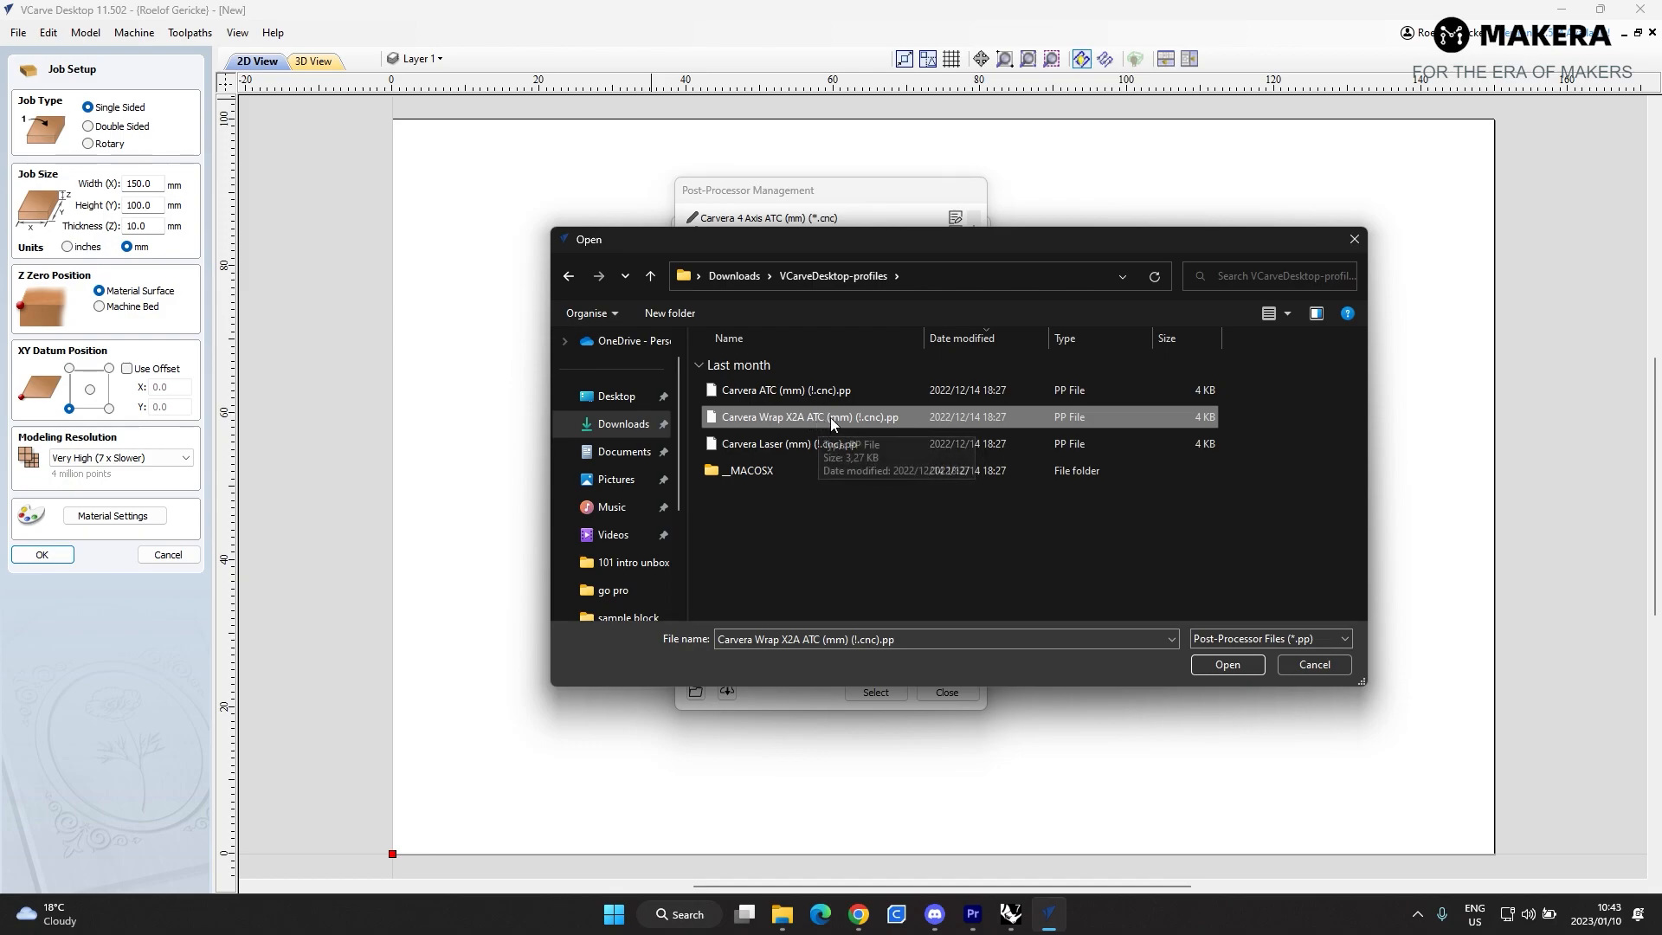
pyautogui.click(807, 386)
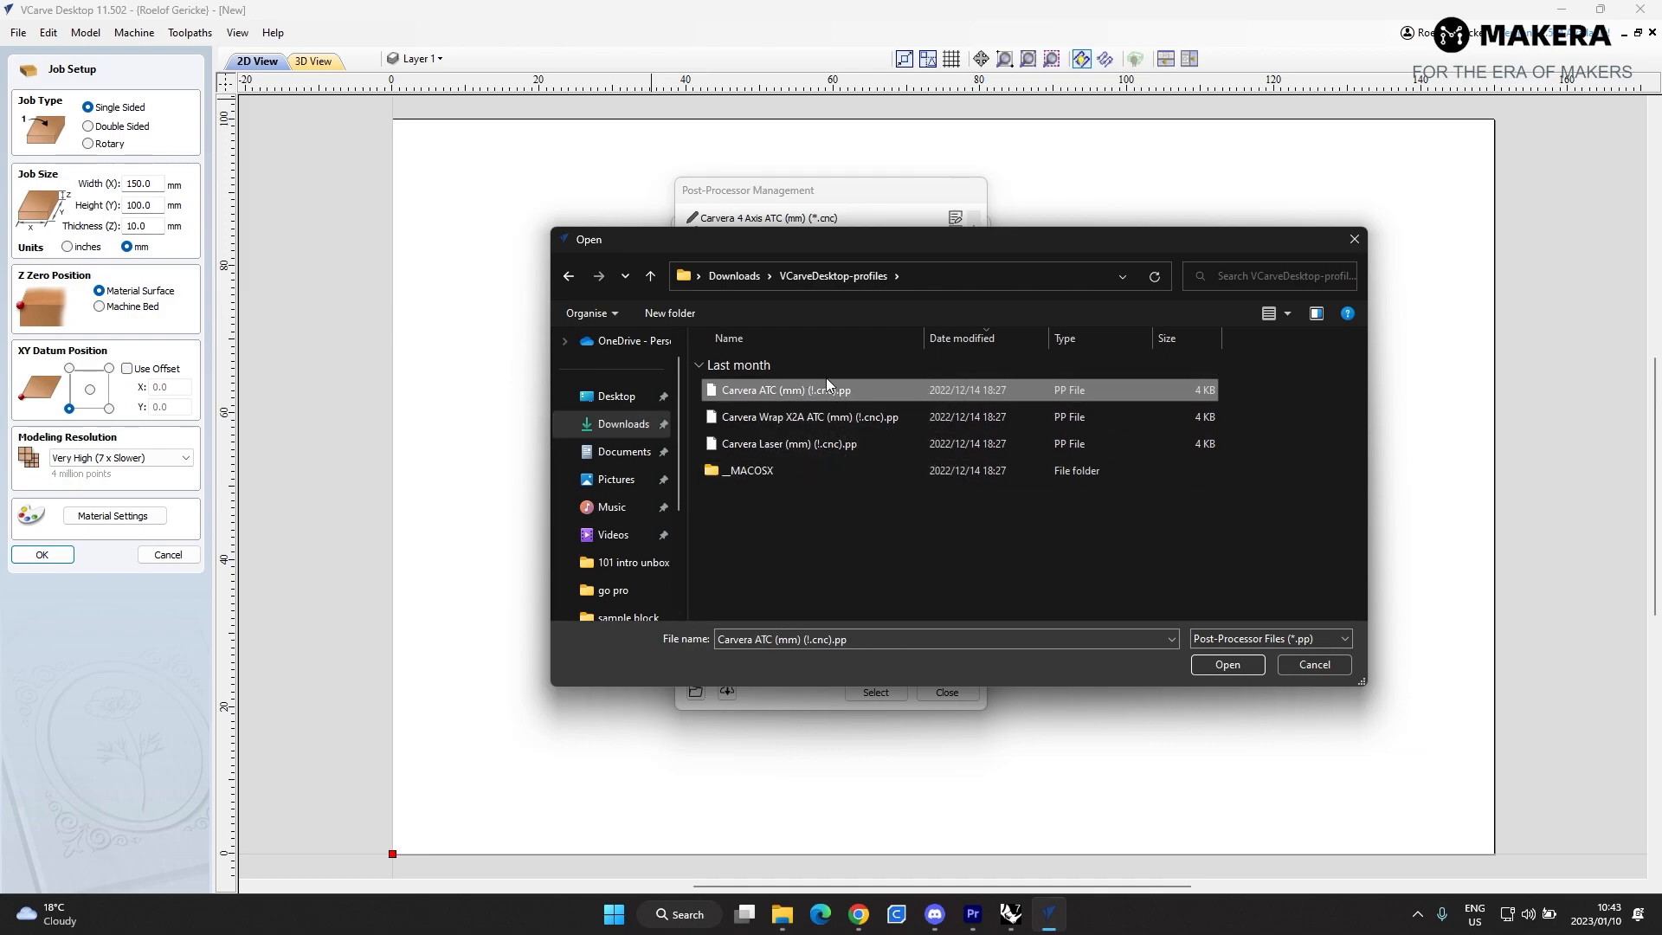
pyautogui.click(1245, 662)
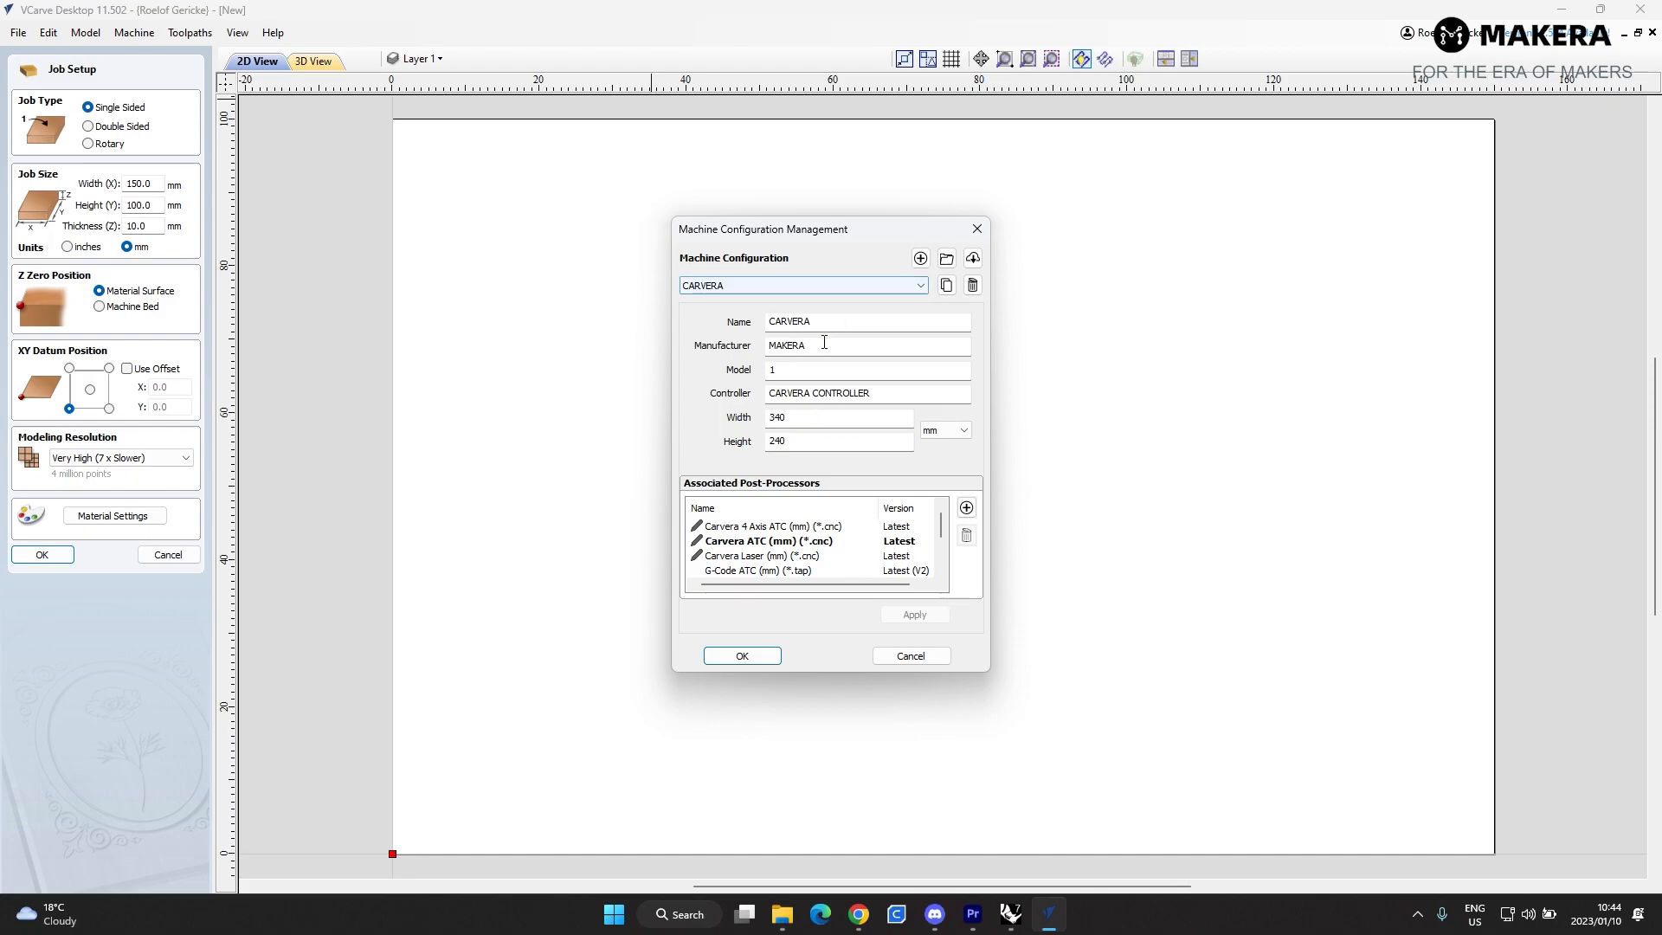
# - Keep CARVERA as the selected machine configuration and confirm the configuration dialog
pyautogui.click(918, 290)
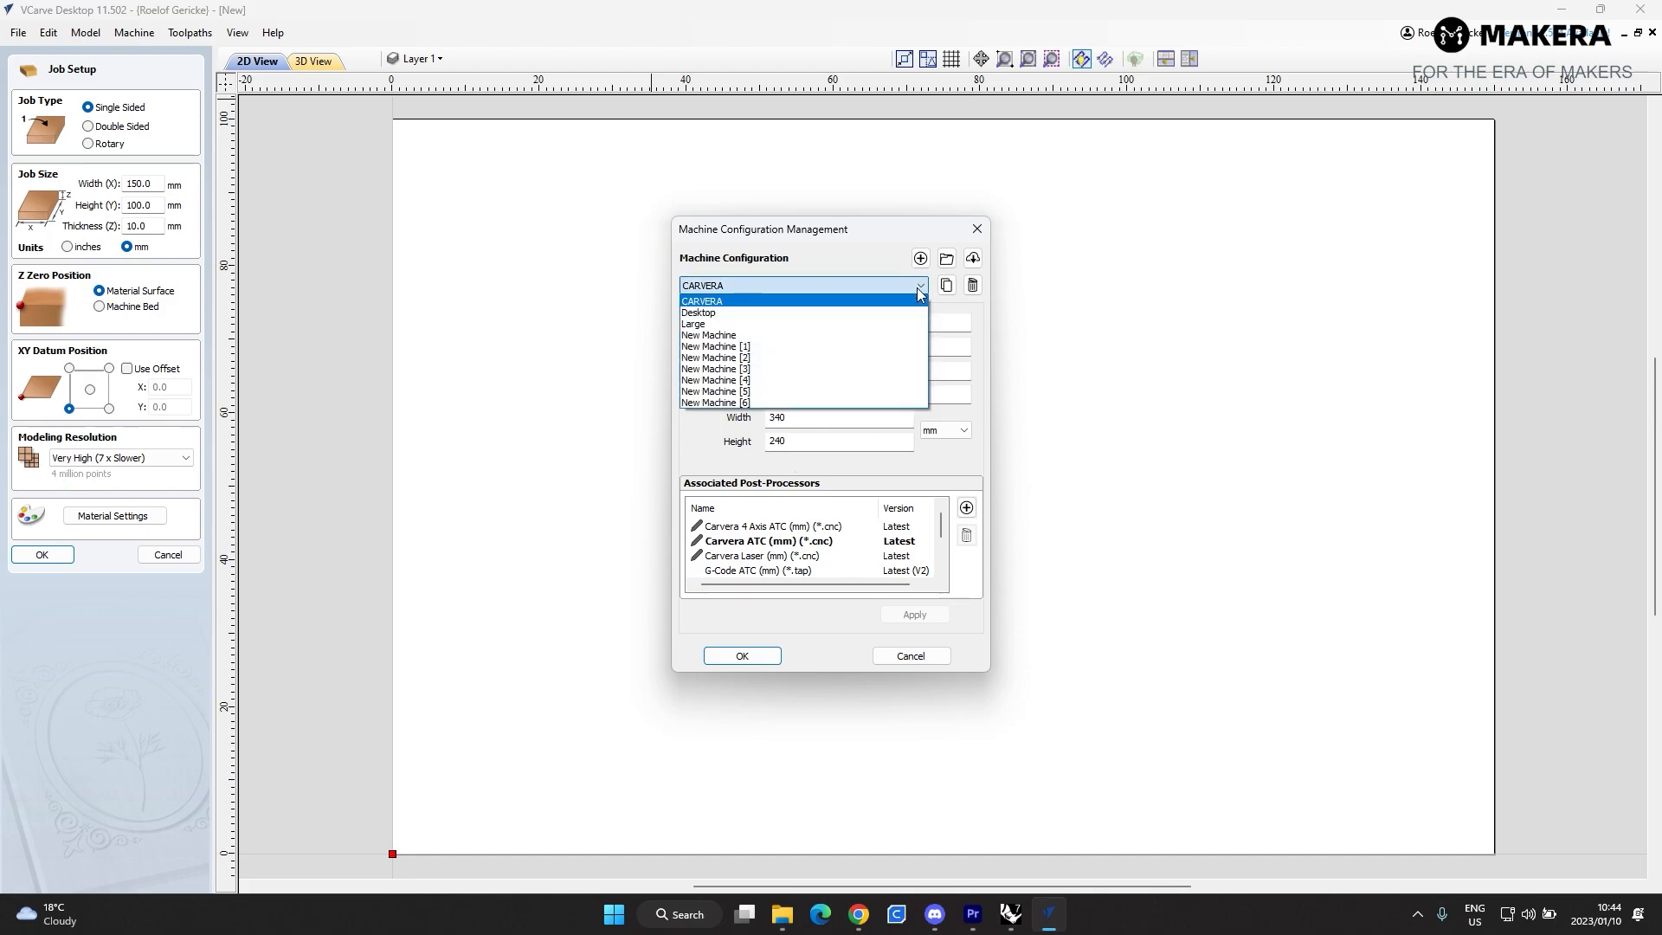
pyautogui.click(917, 287)
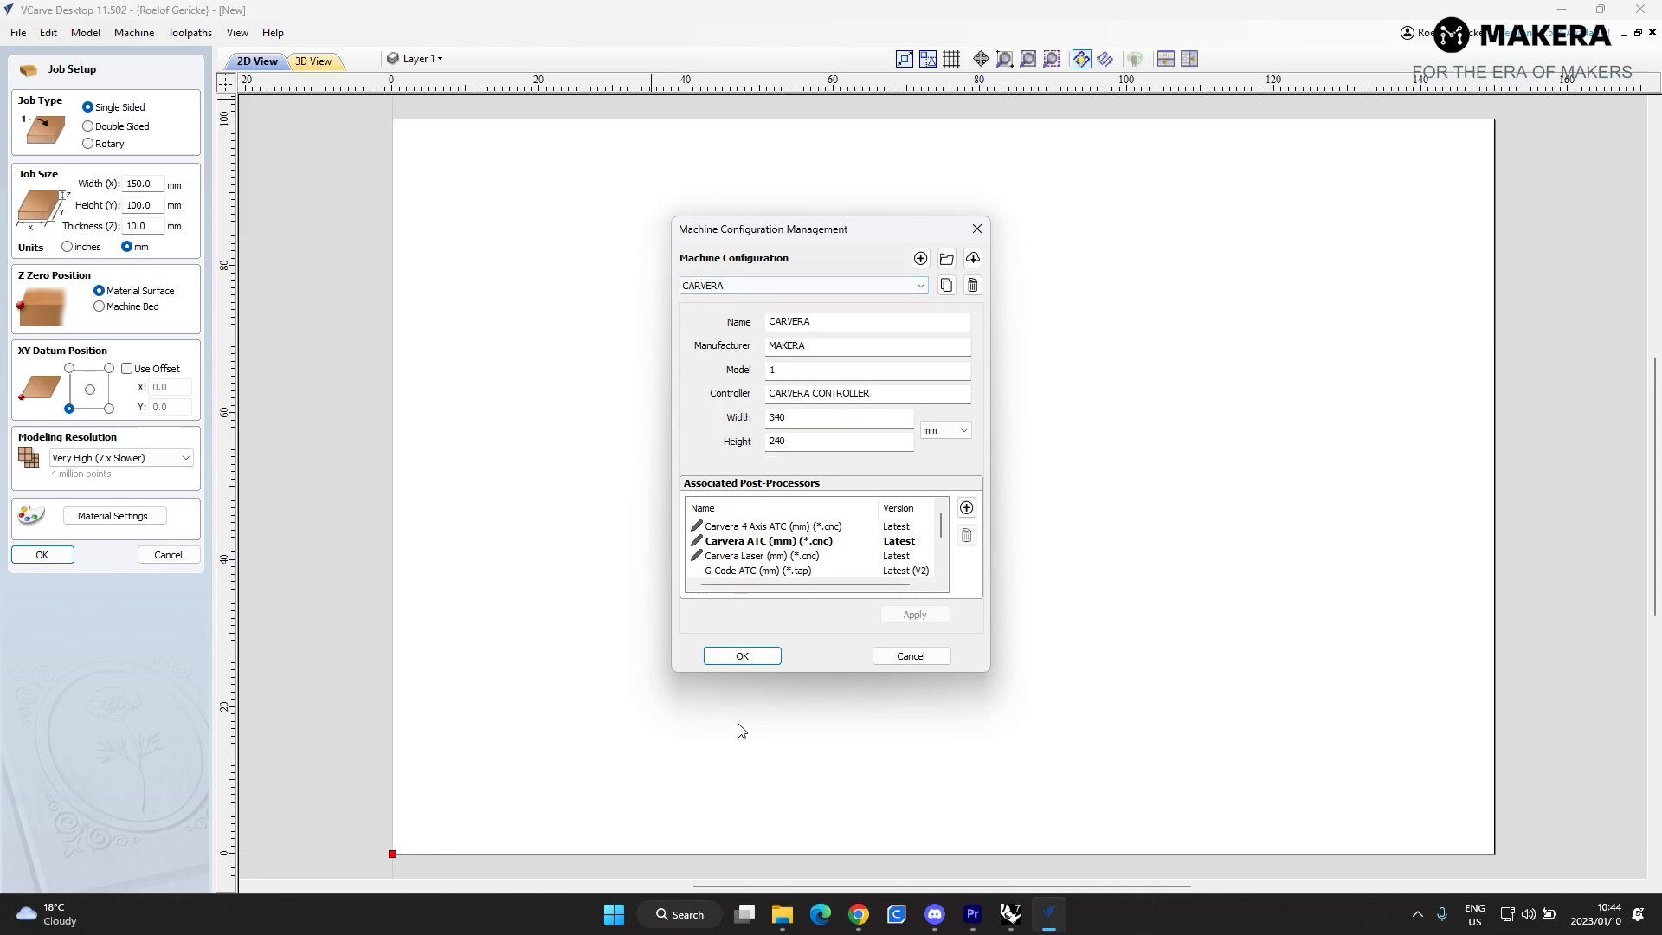
pyautogui.click(743, 656)
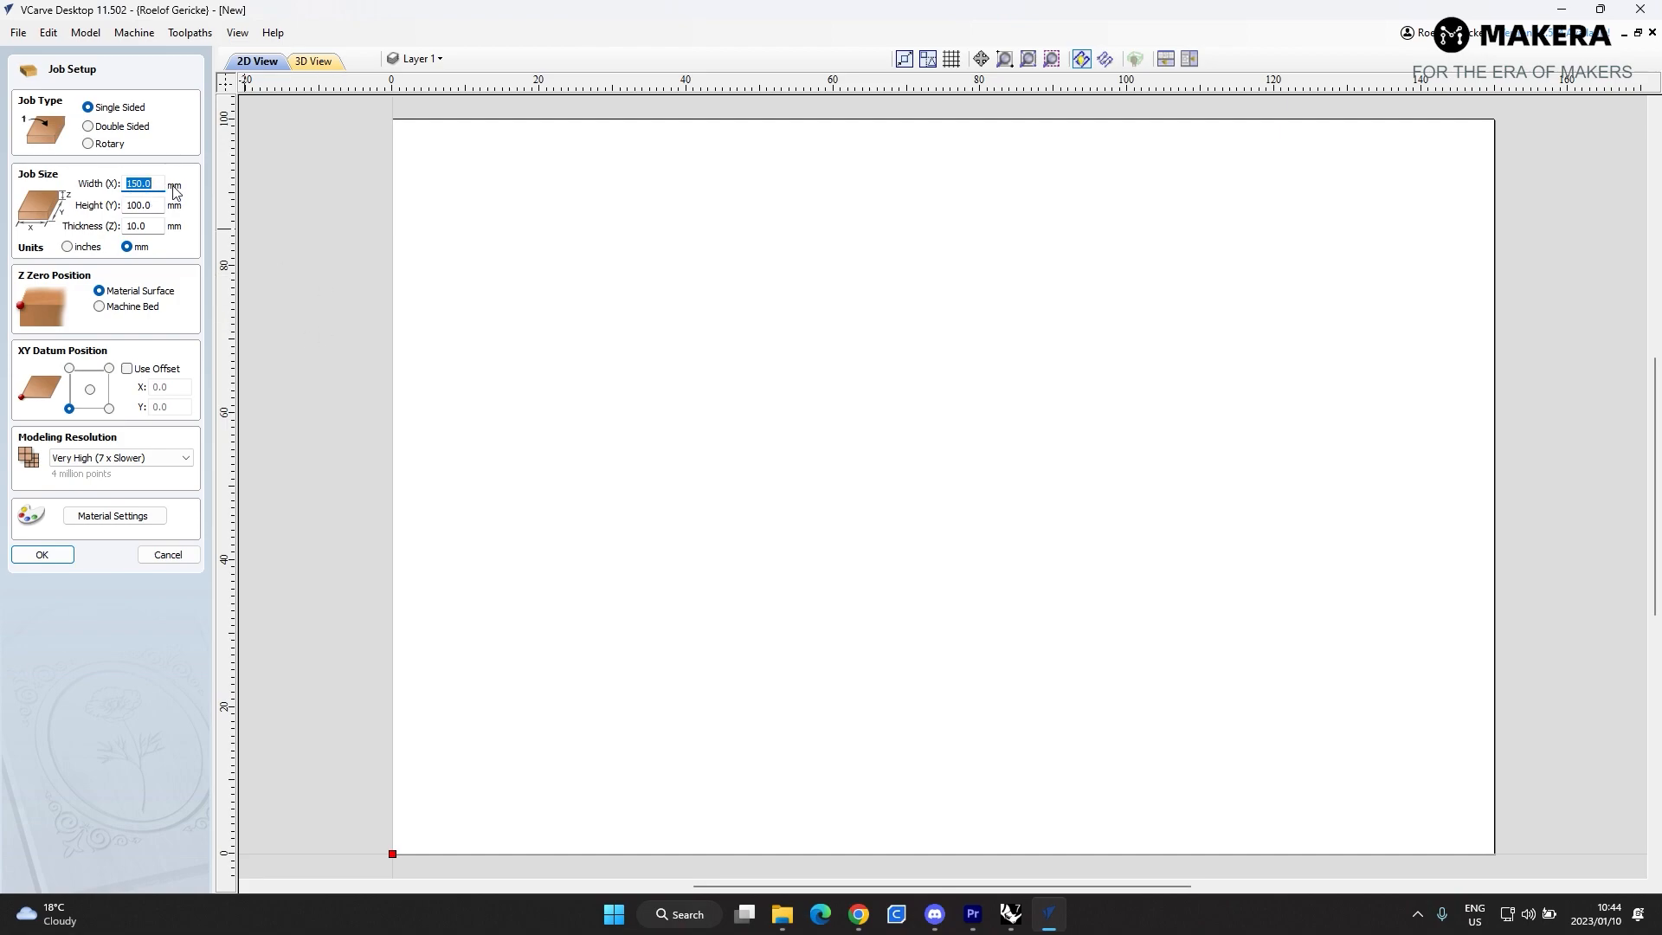
# - Switch the job type to Double Sided and to Rotary to compare their setup options, and return to Single Sided
pyautogui.moveTo(158, 184); pyautogui.dragTo(67, 249)
pyautogui.click(90, 126)
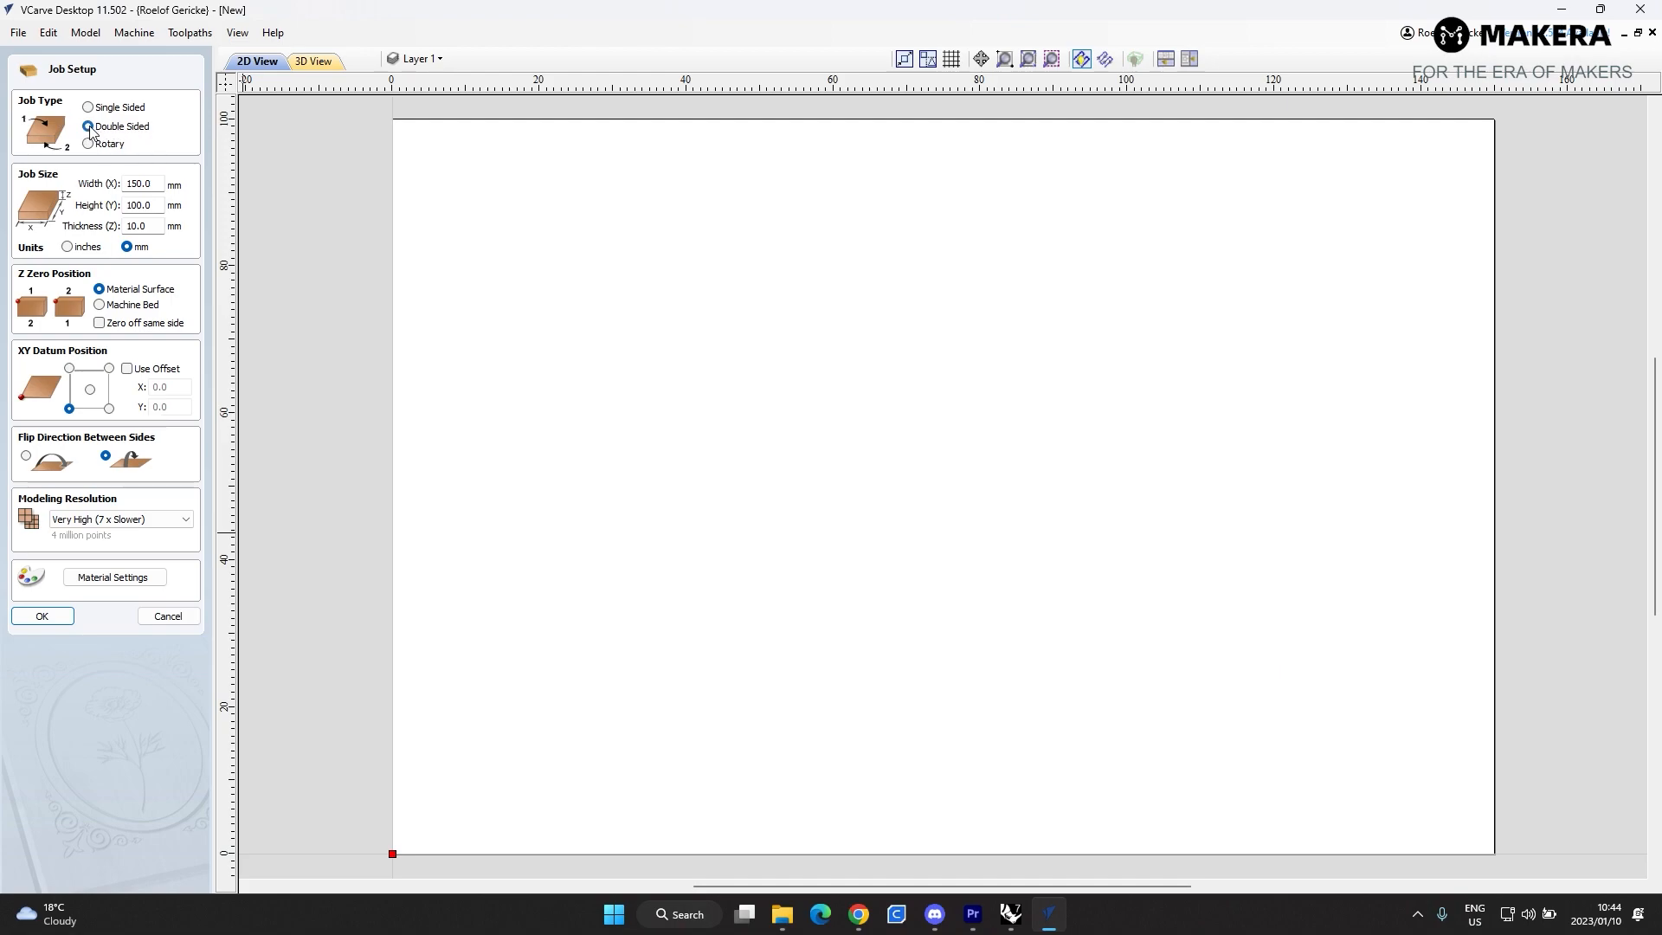
pyautogui.click(90, 145)
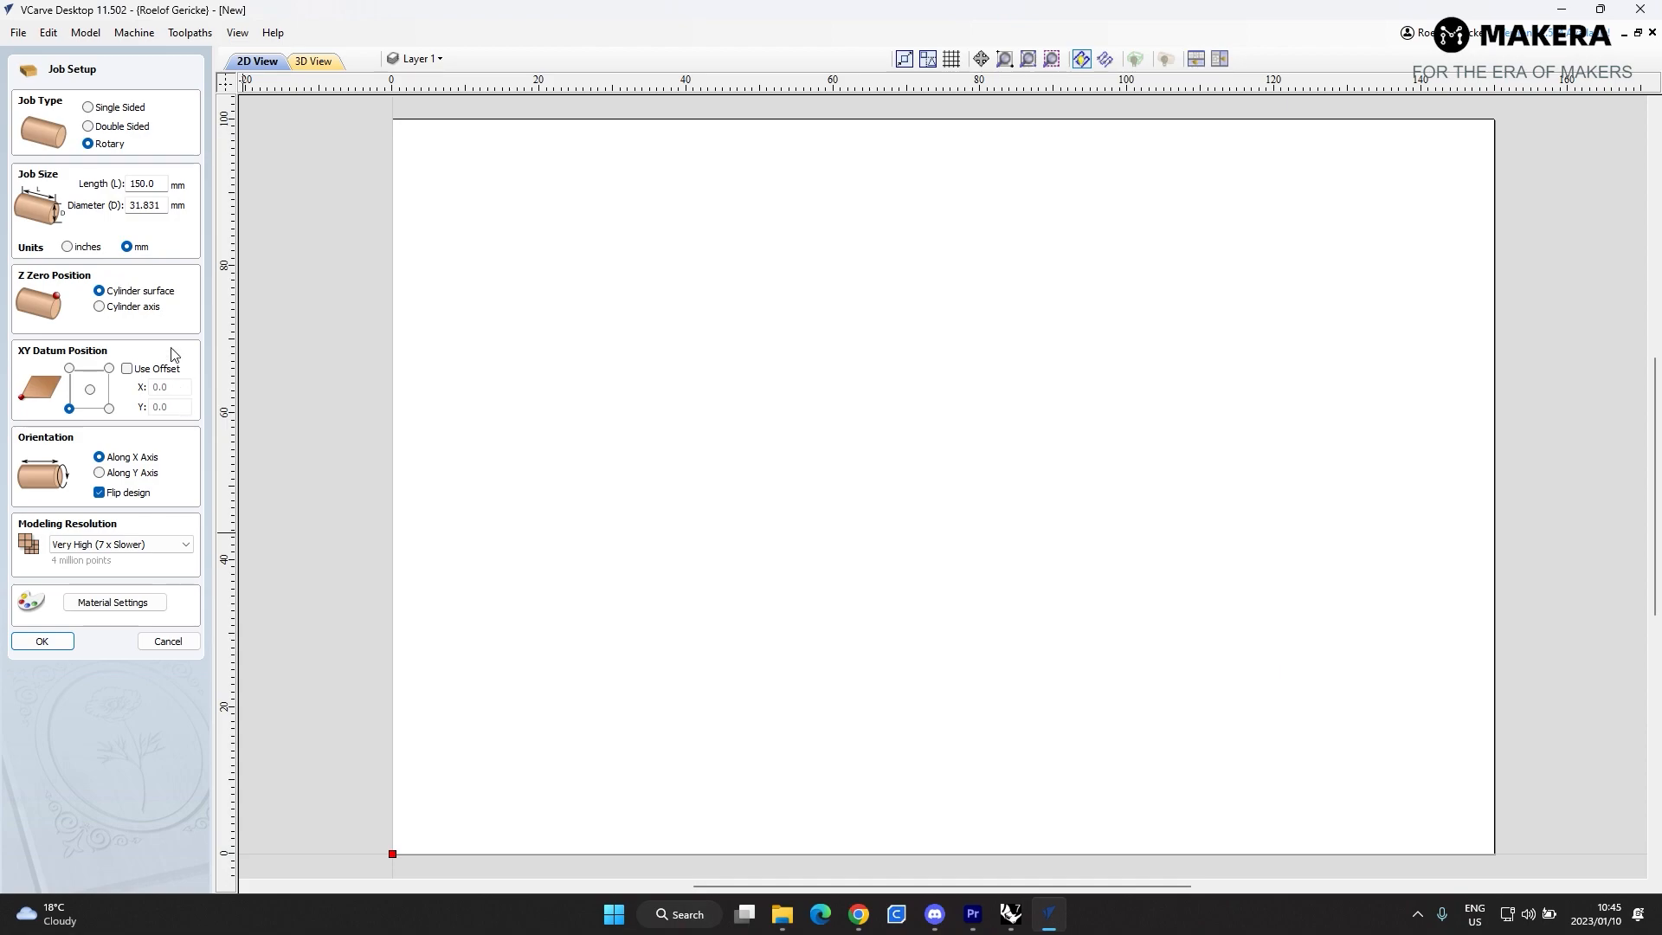
pyautogui.click(88, 107)
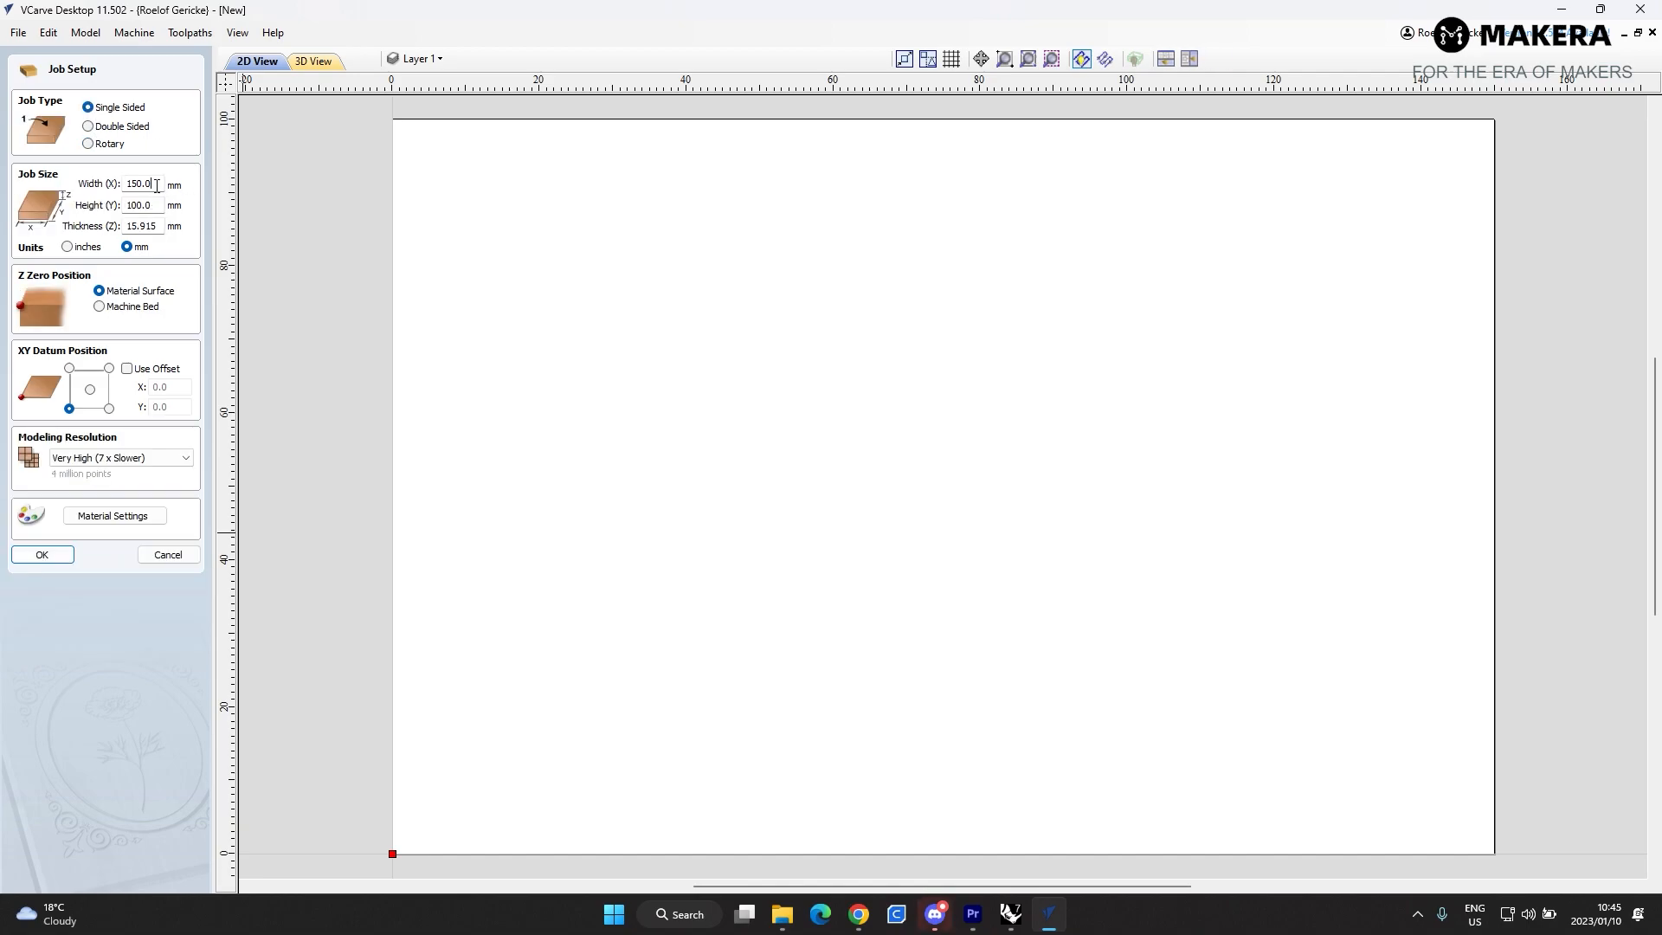
# - Set the material thickness of the single-sided job to 10 mm
pyautogui.moveTo(157, 184); pyautogui.dragTo(107, 205)
pyautogui.moveTo(161, 227); pyautogui.dragTo(49, 240)
pyautogui.write('10')
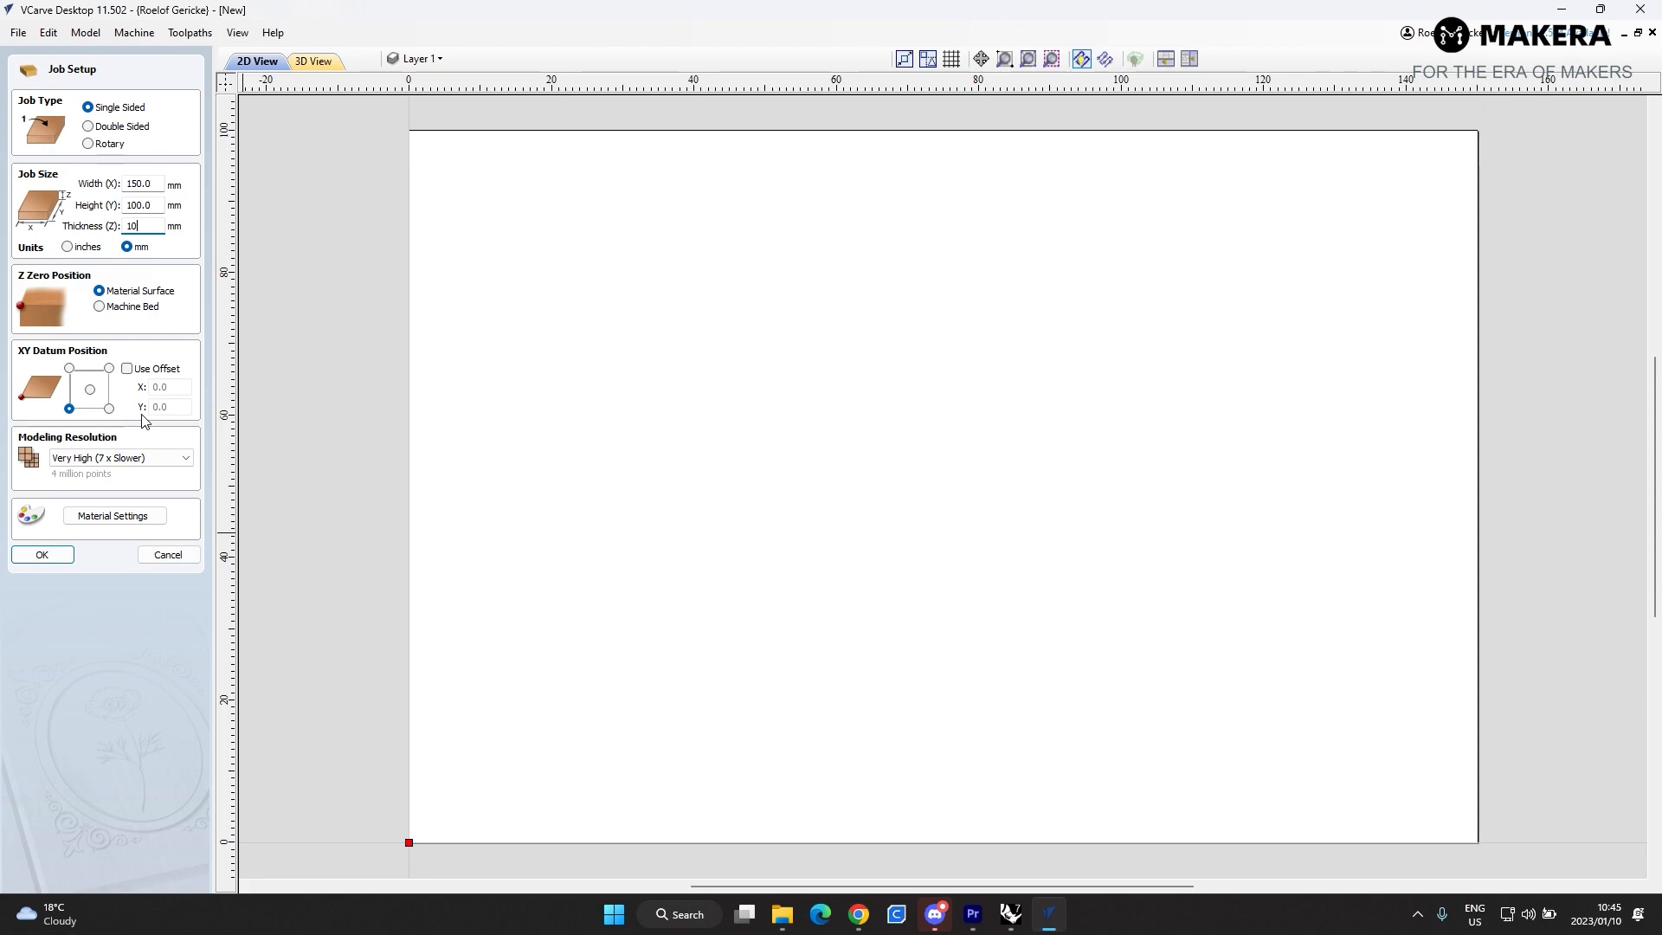
# - Keep the modeling resolution at Very High (7 x Slower) and confirm the job setup
pyautogui.click(185, 457)
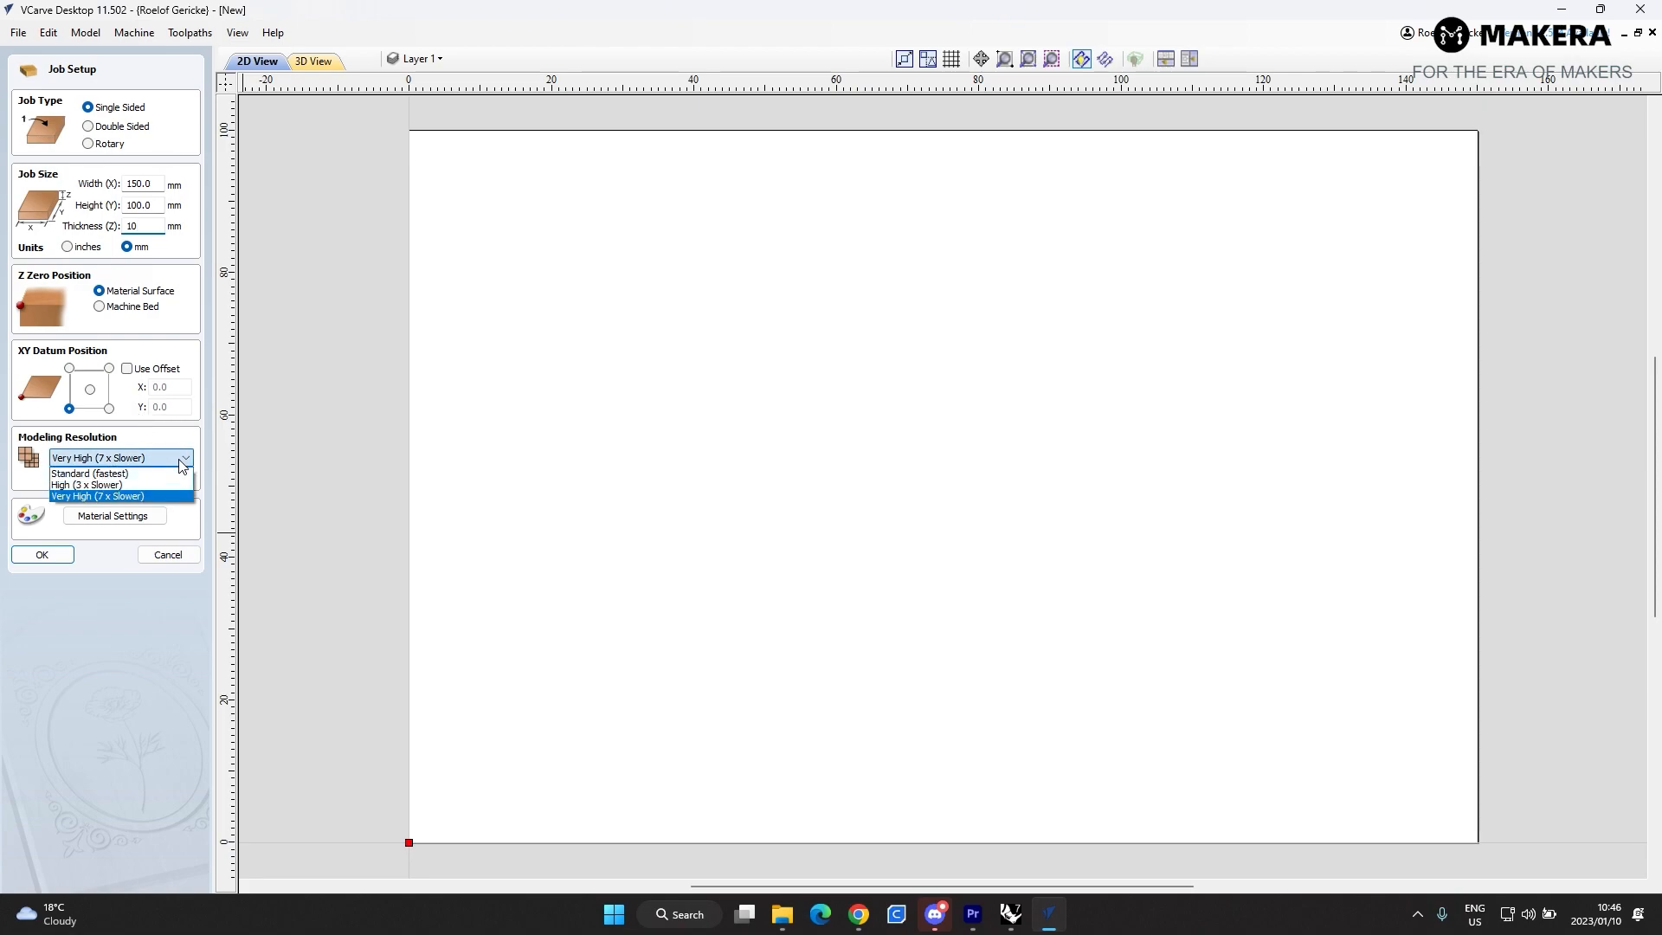
pyautogui.click(186, 457)
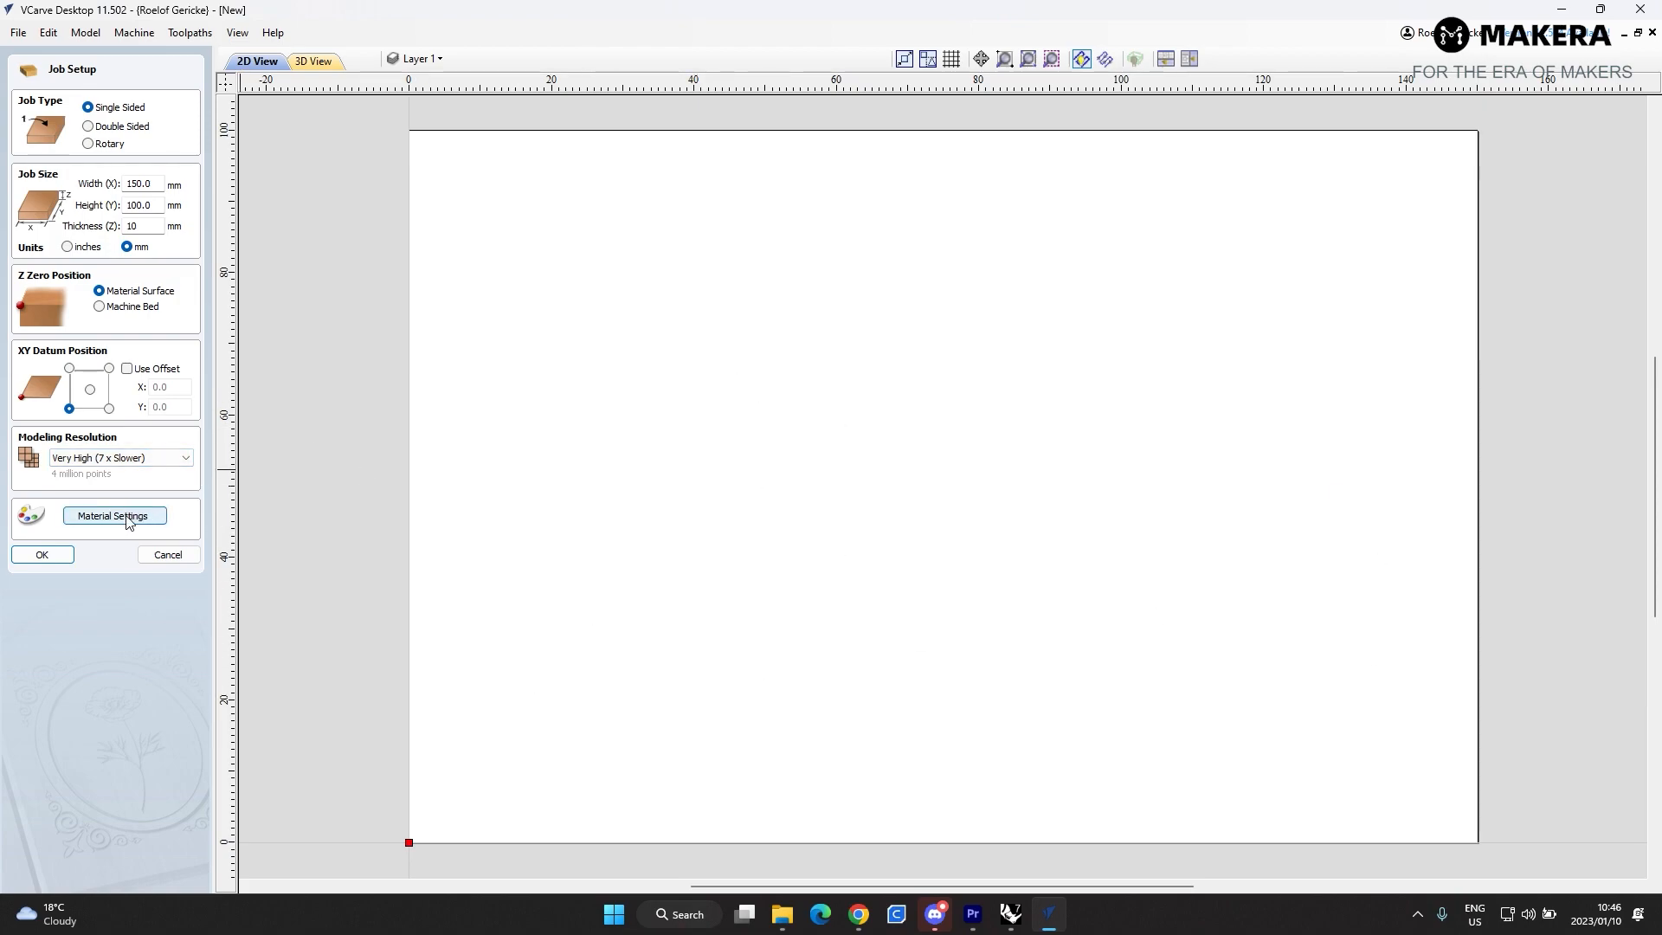
pyautogui.click(155, 517)
pyautogui.click(54, 559)
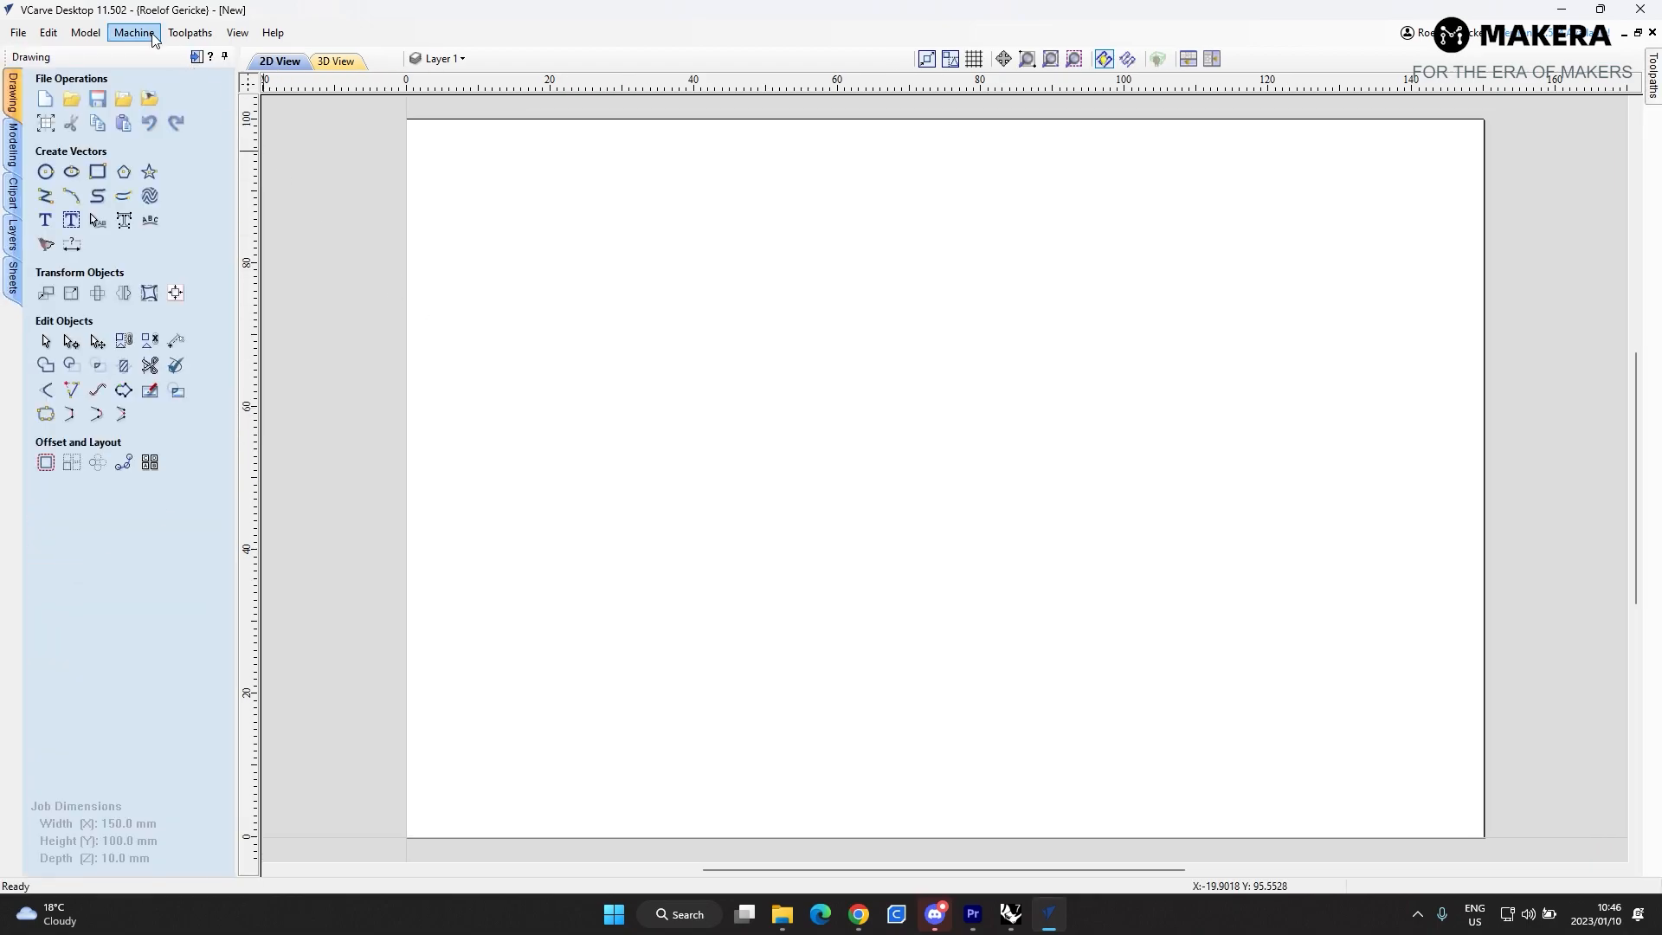
# - Import the vectors from the DXF file "2D sample block" in the sample block folder
pyautogui.click(18, 32)
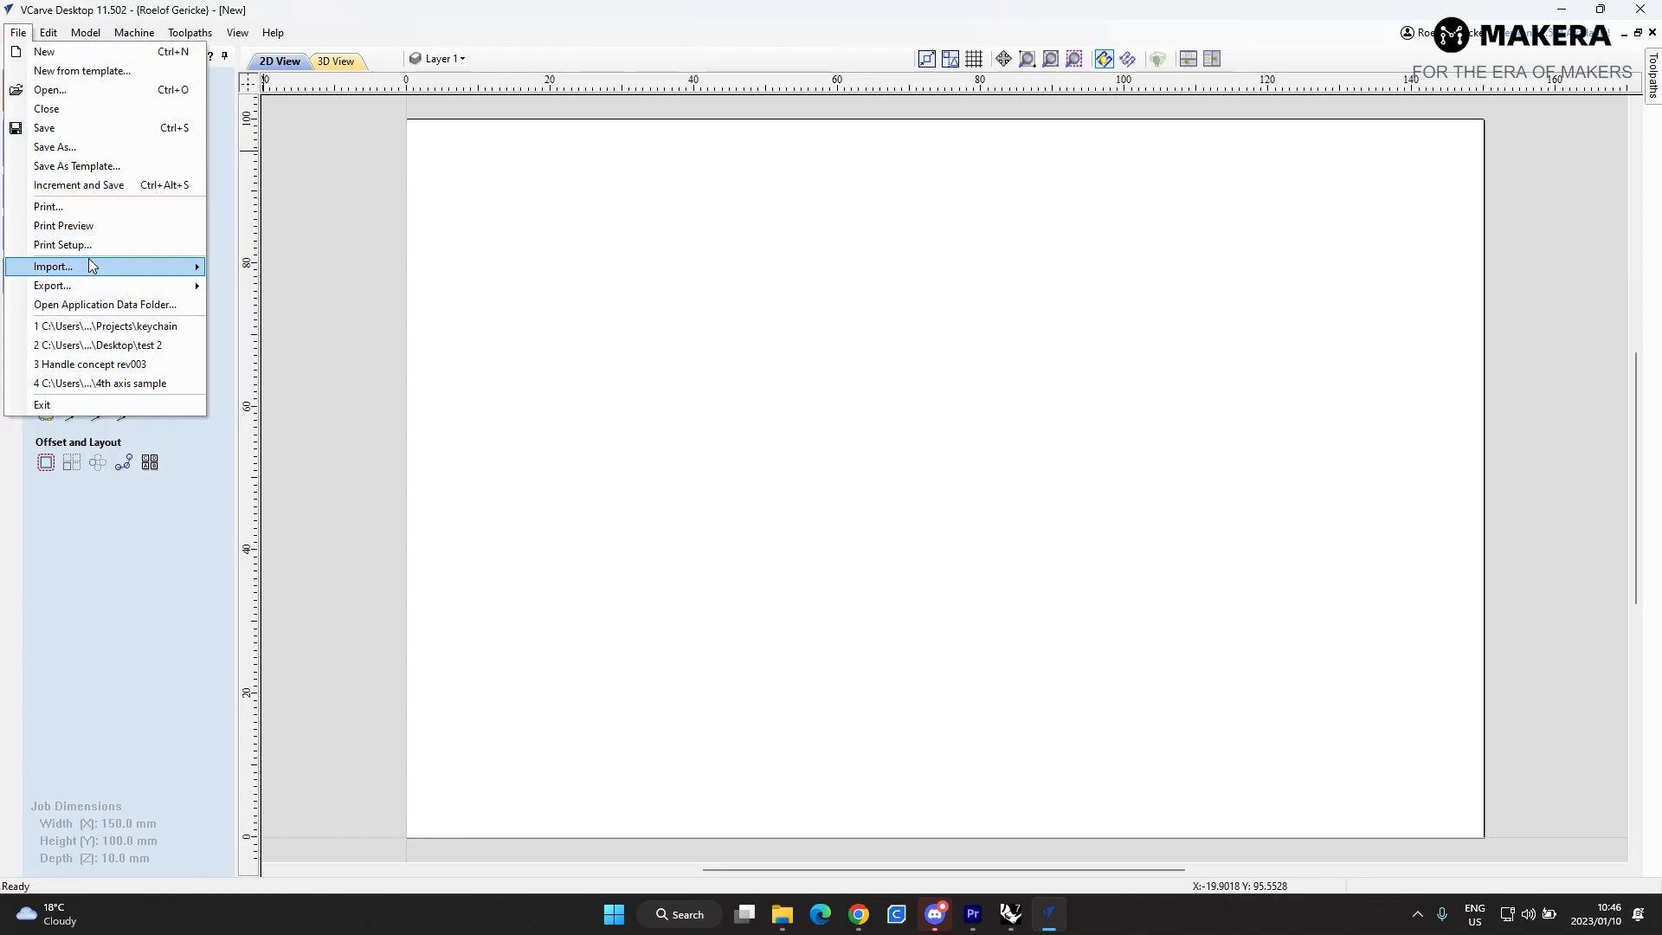
pyautogui.moveTo(90, 265)
pyautogui.click(309, 267)
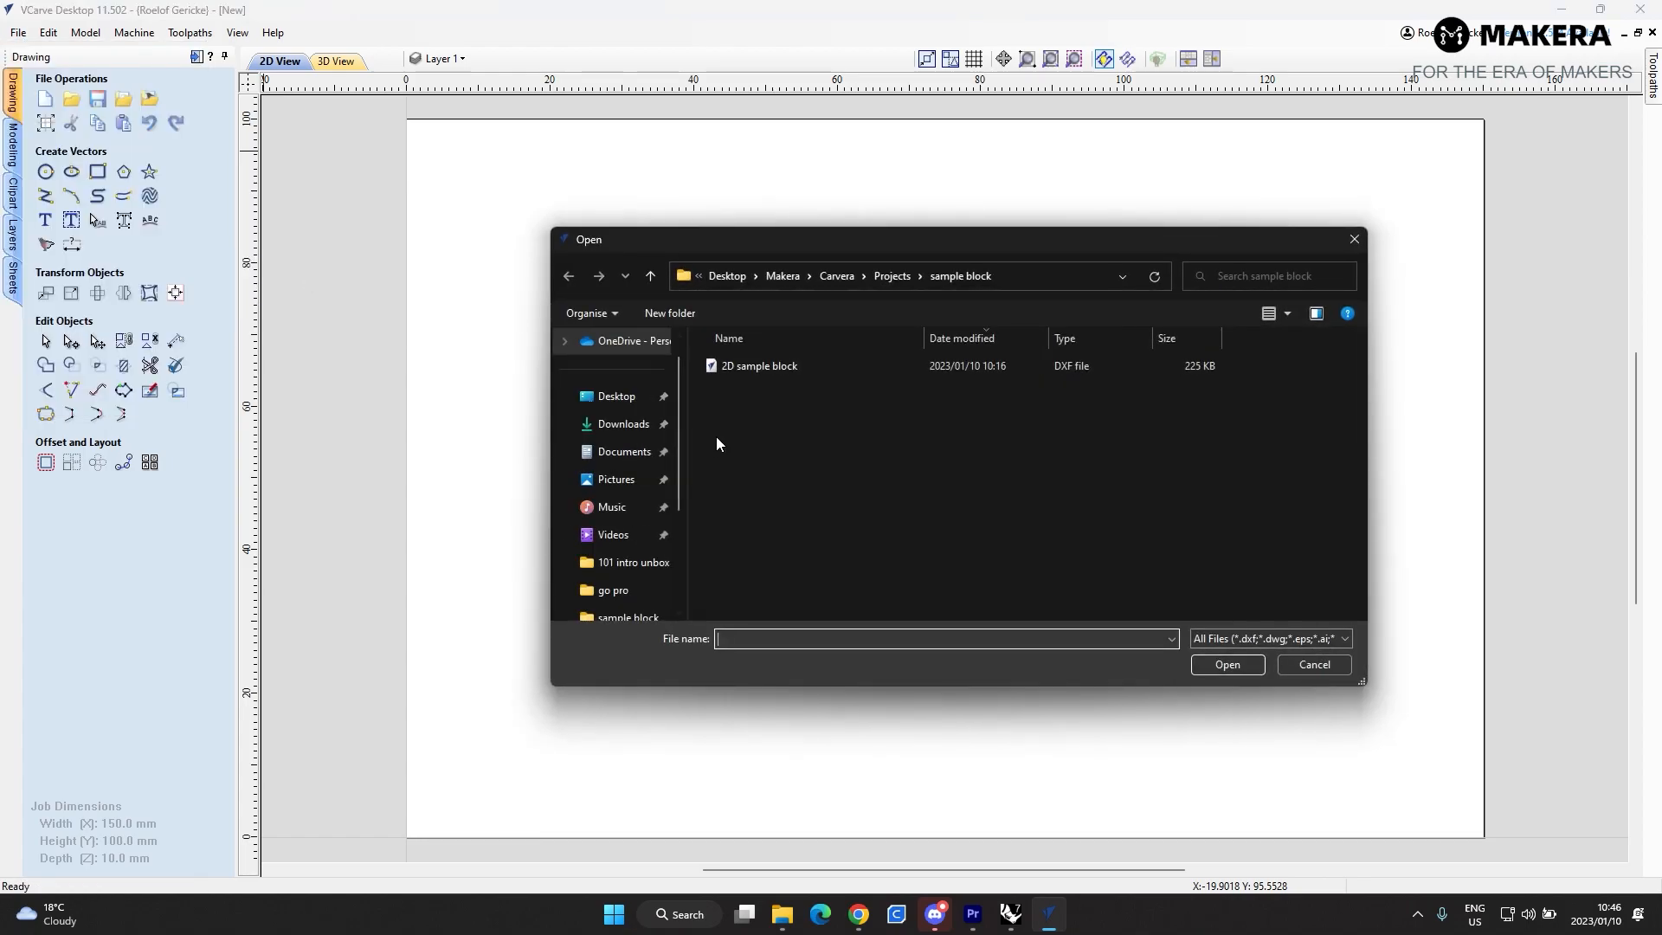
pyautogui.click(766, 367)
pyautogui.click(1234, 667)
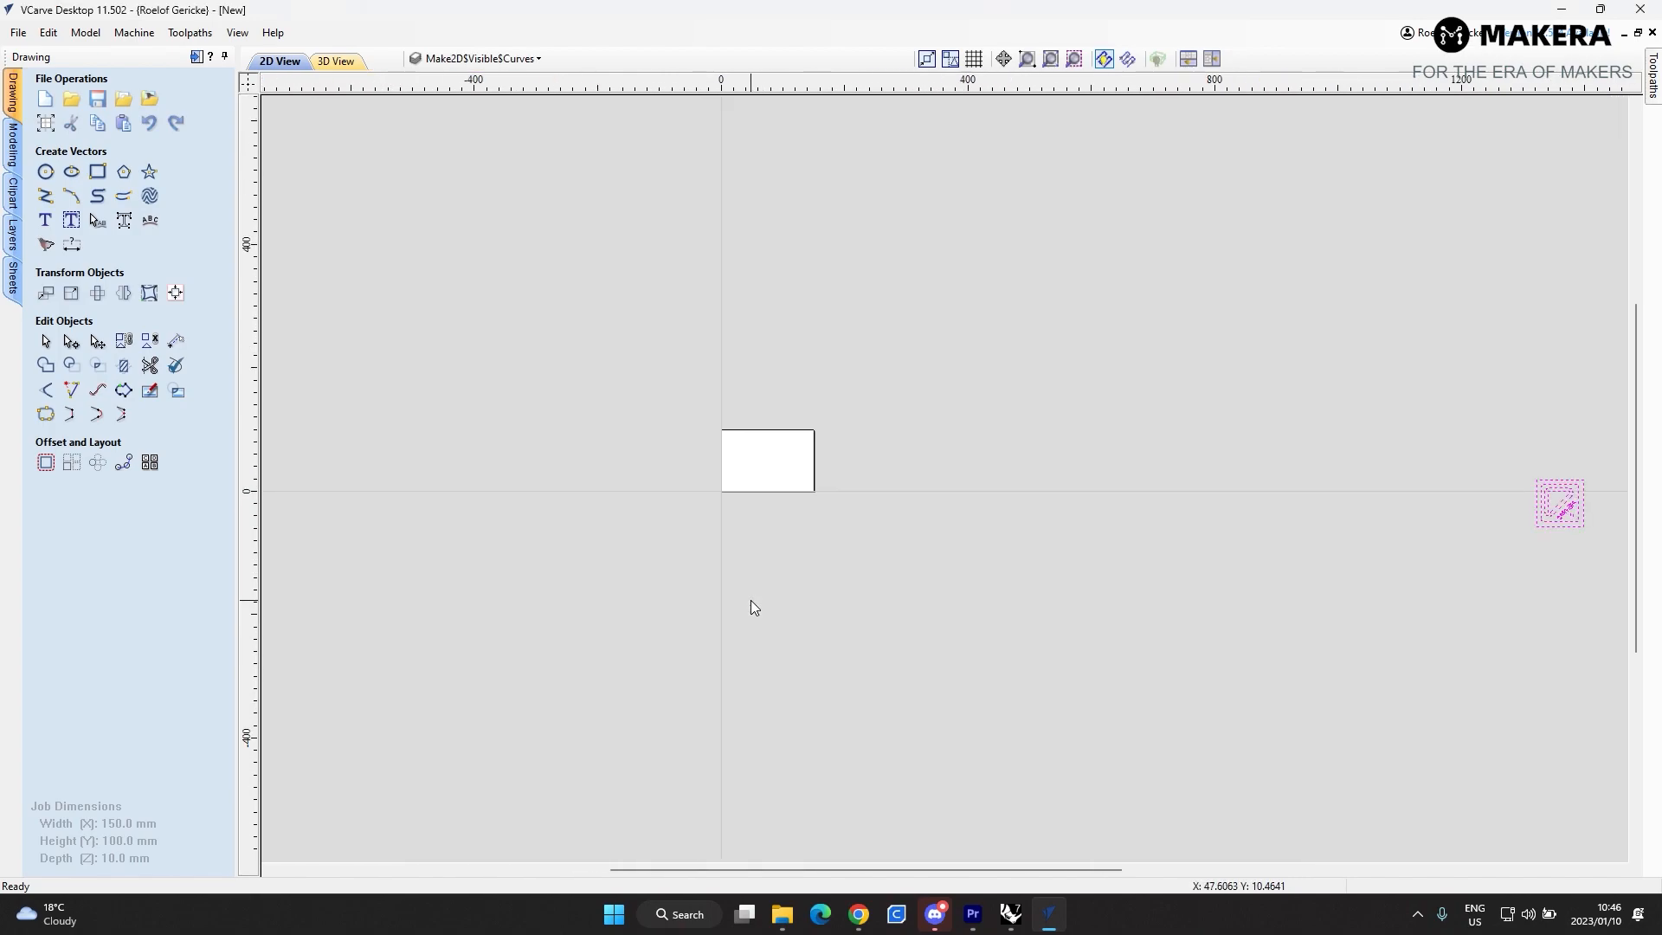
# - Move the imported vectors so the outer square's lower-left corner sits on the job origin, centred at X 38, Y 38 mm, and finish the move
pyautogui.press('F9')
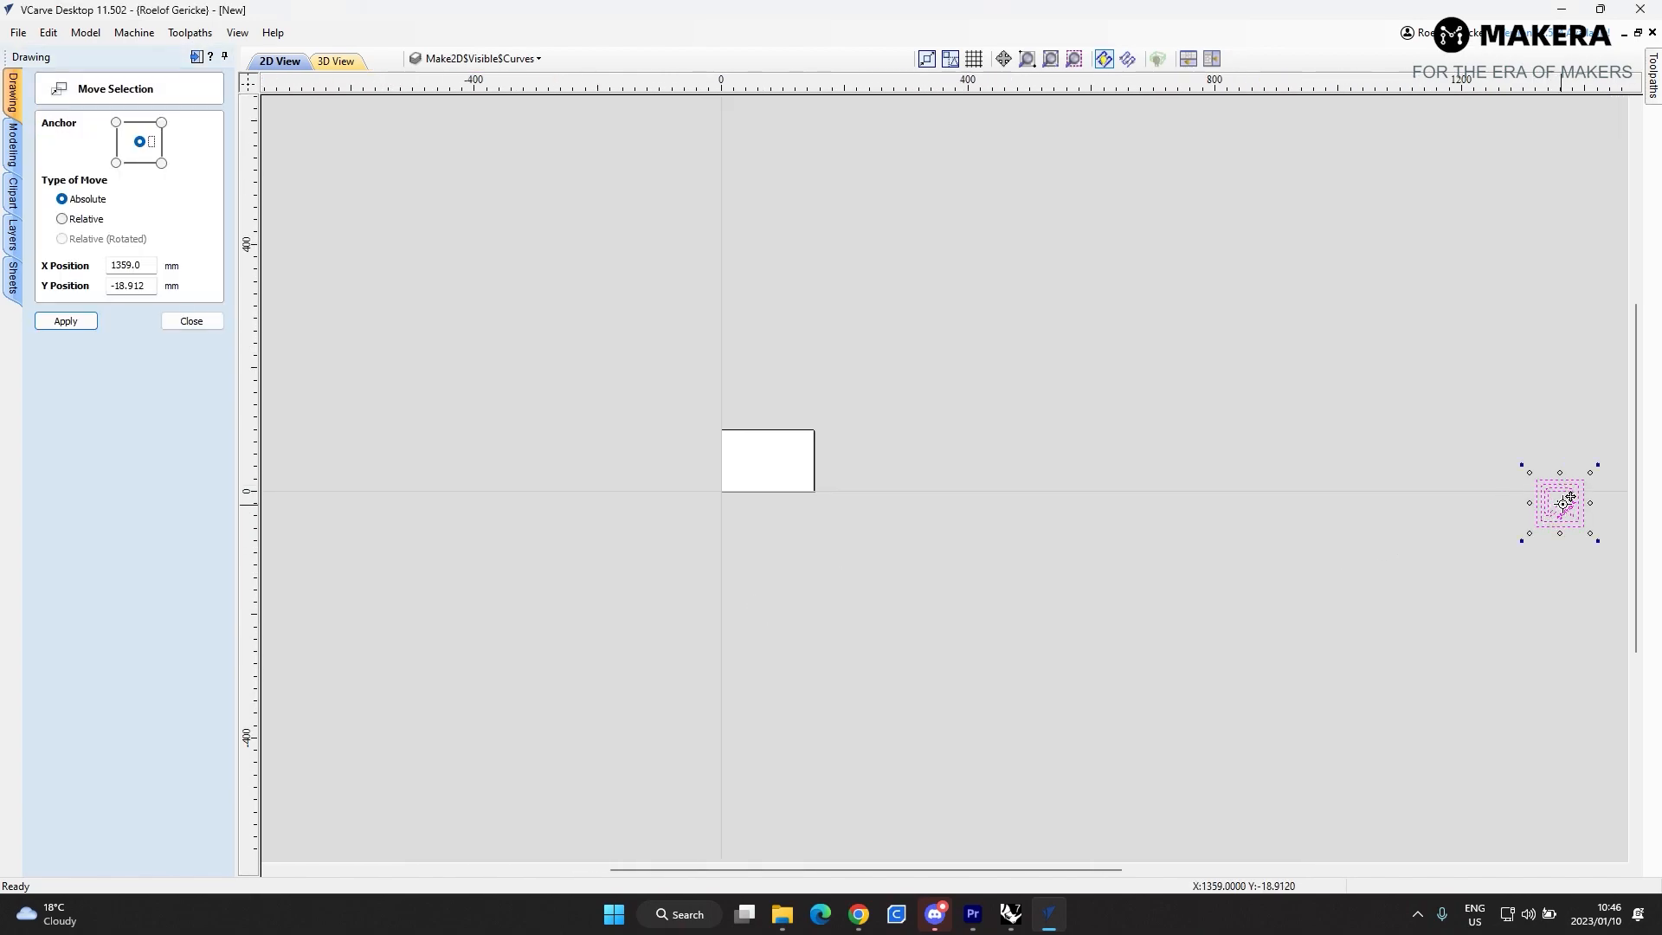
pyautogui.moveTo(1570, 499); pyautogui.dragTo(762, 454)
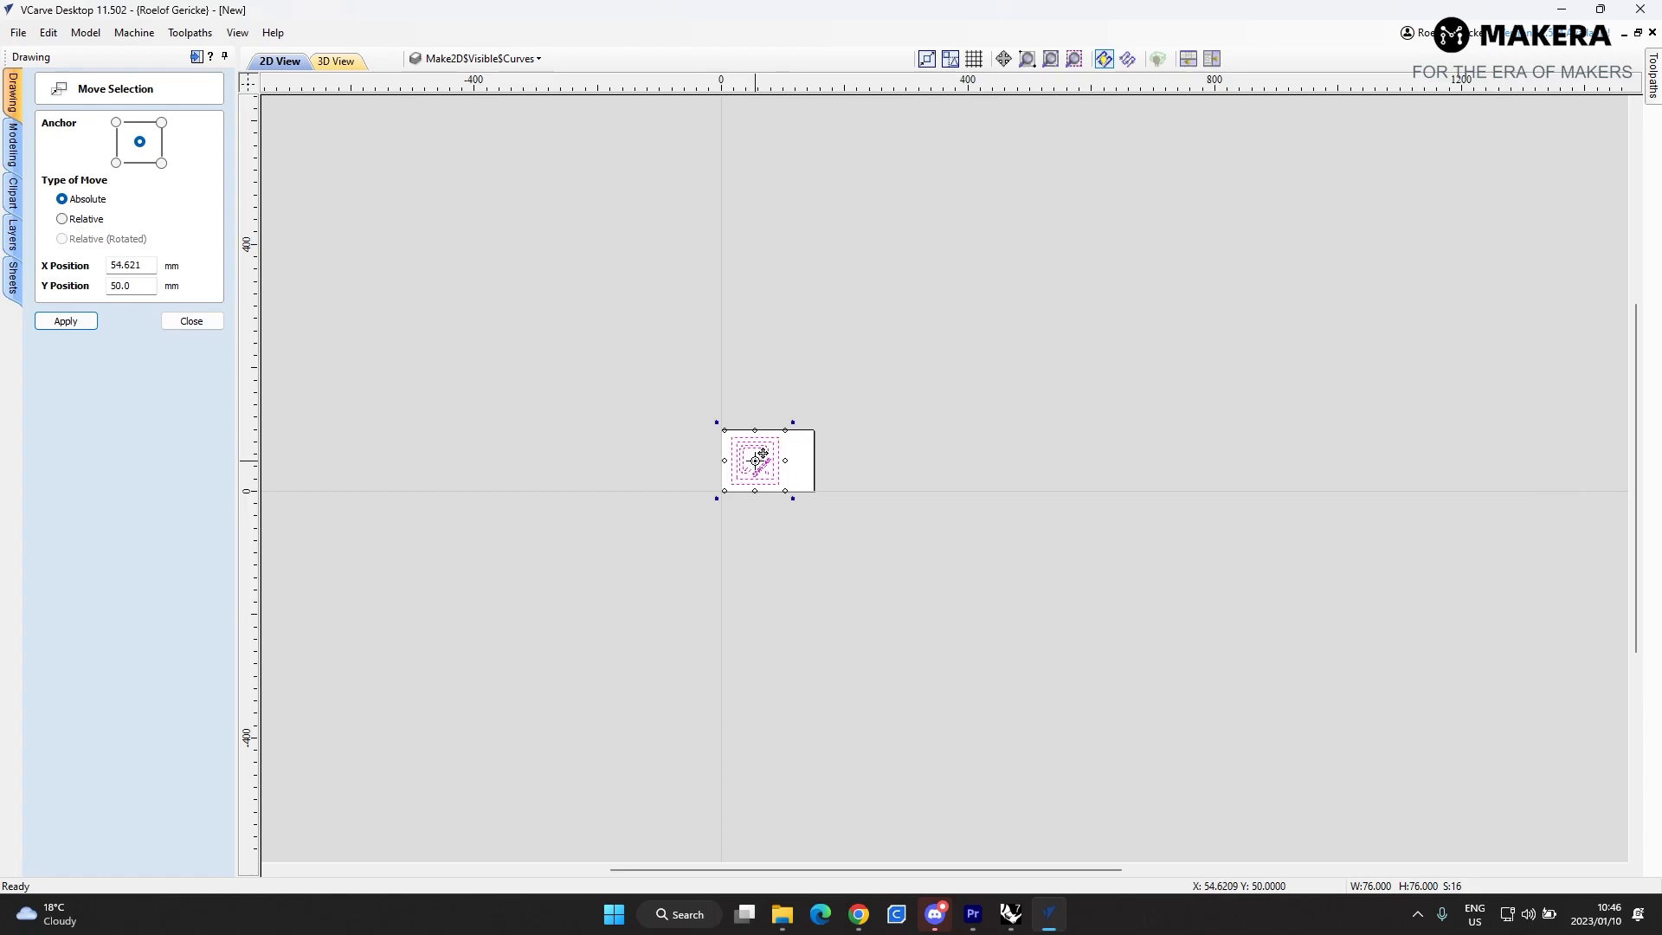
pyautogui.scroll(10, 724, 457)
pyautogui.scroll(-3, 800, 450)
pyautogui.scroll(-2, 894, 530)
pyautogui.press('alt')
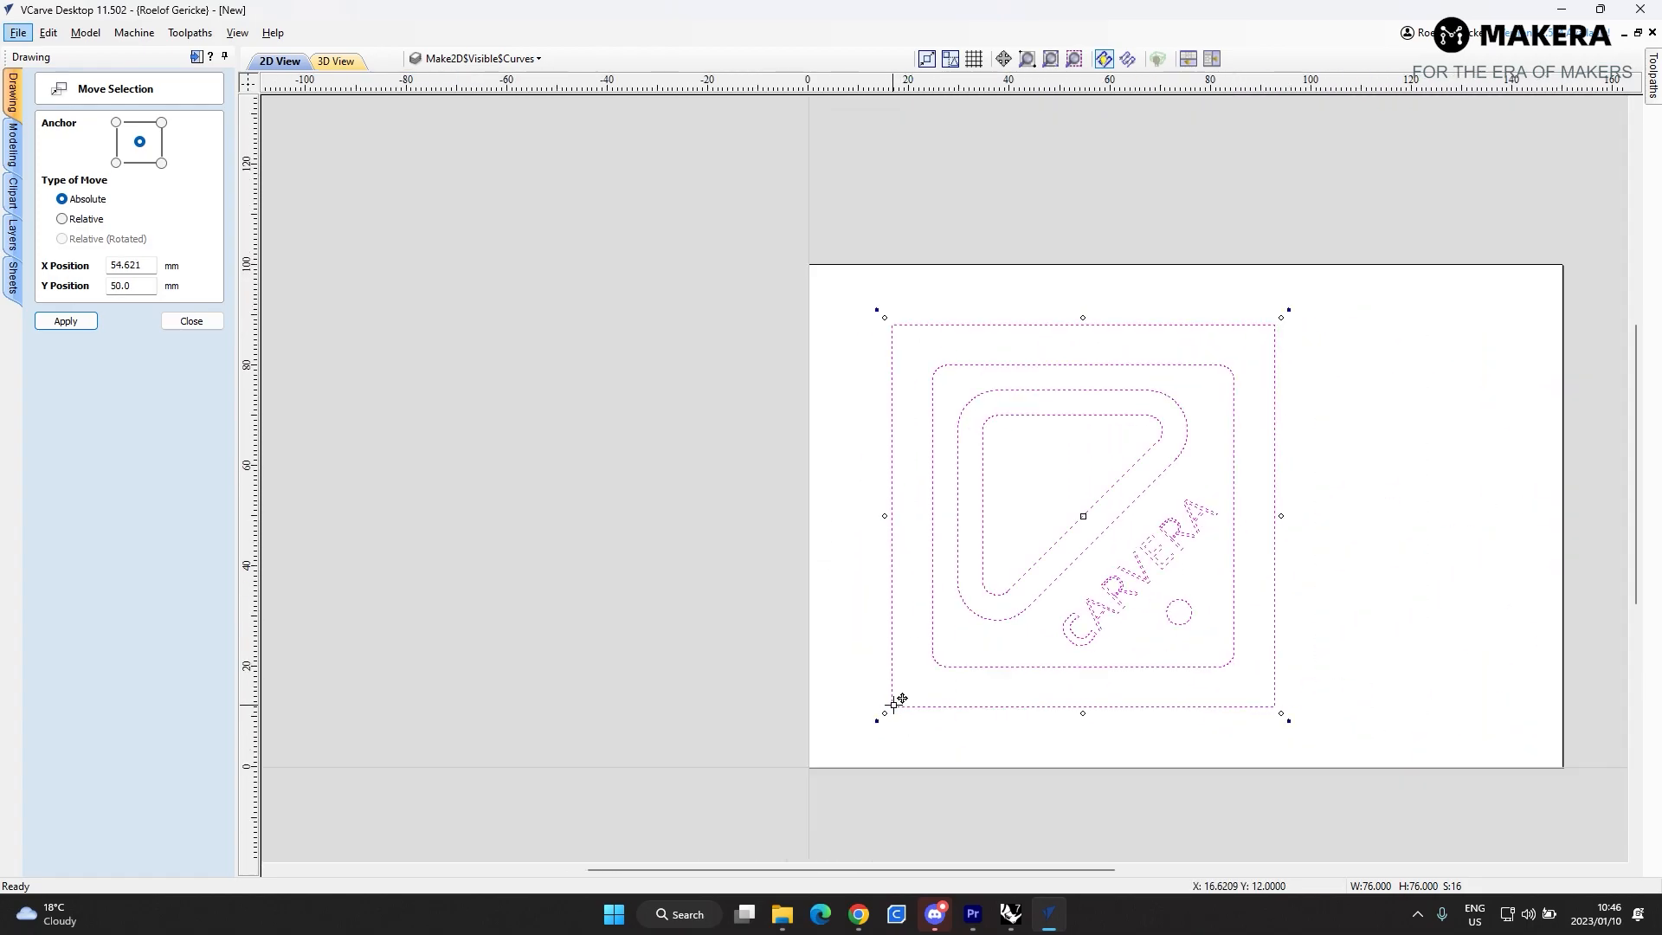
pyautogui.moveTo(891, 705); pyautogui.dragTo(806, 770)
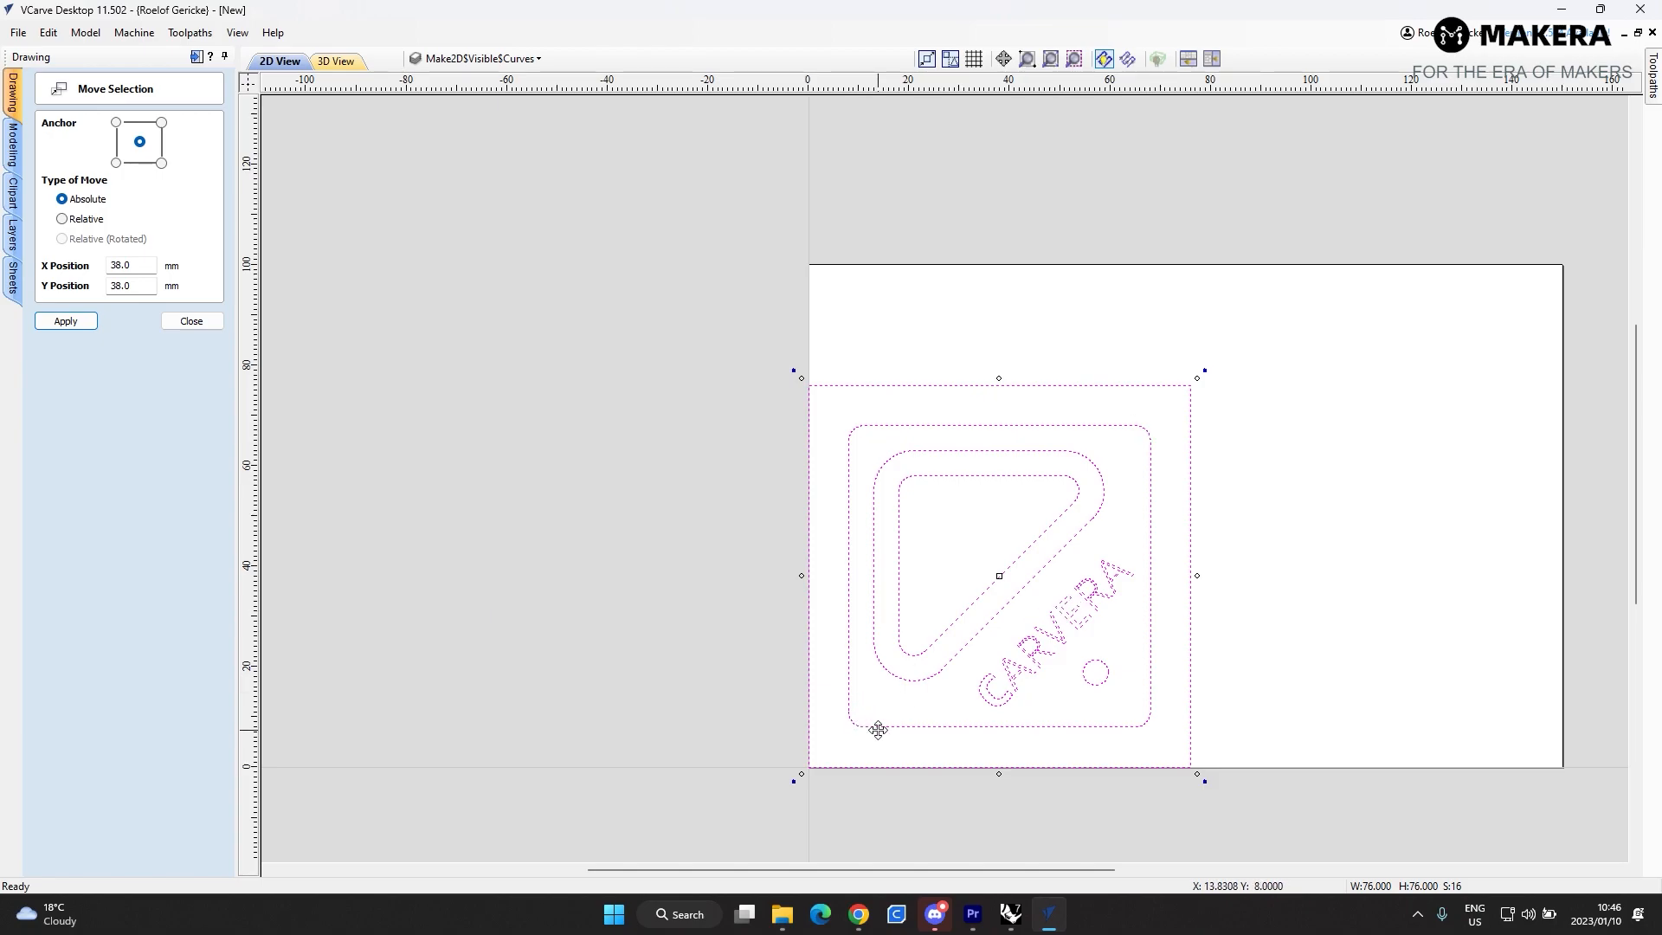
pyautogui.click(1245, 672)
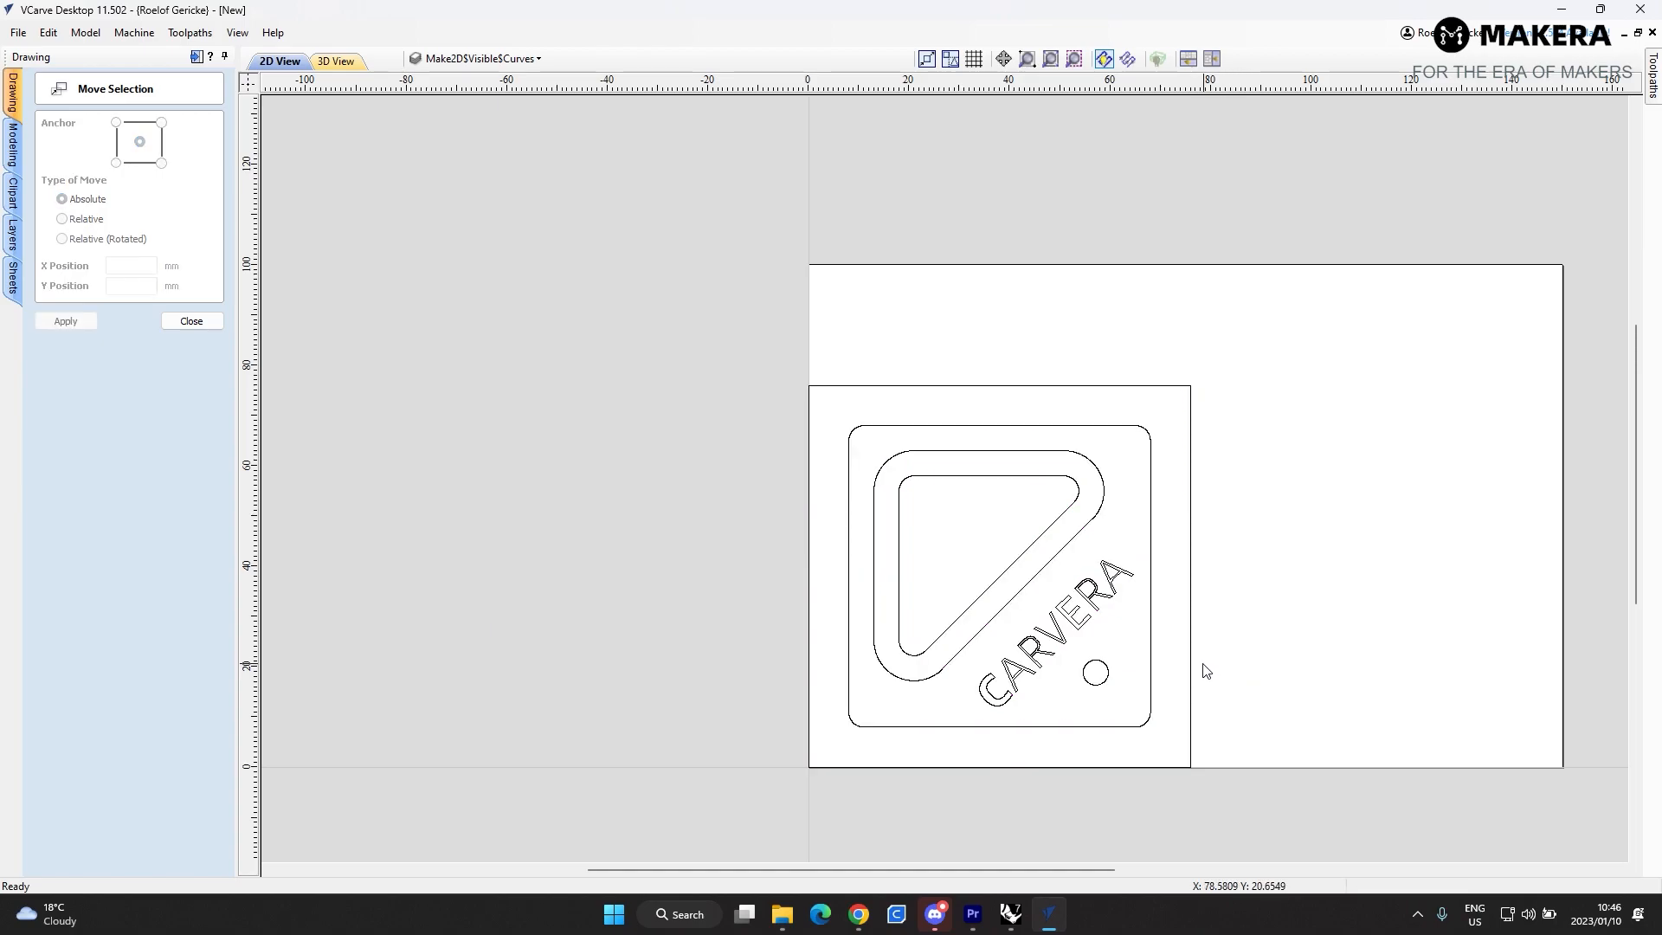
pyautogui.click(1203, 673)
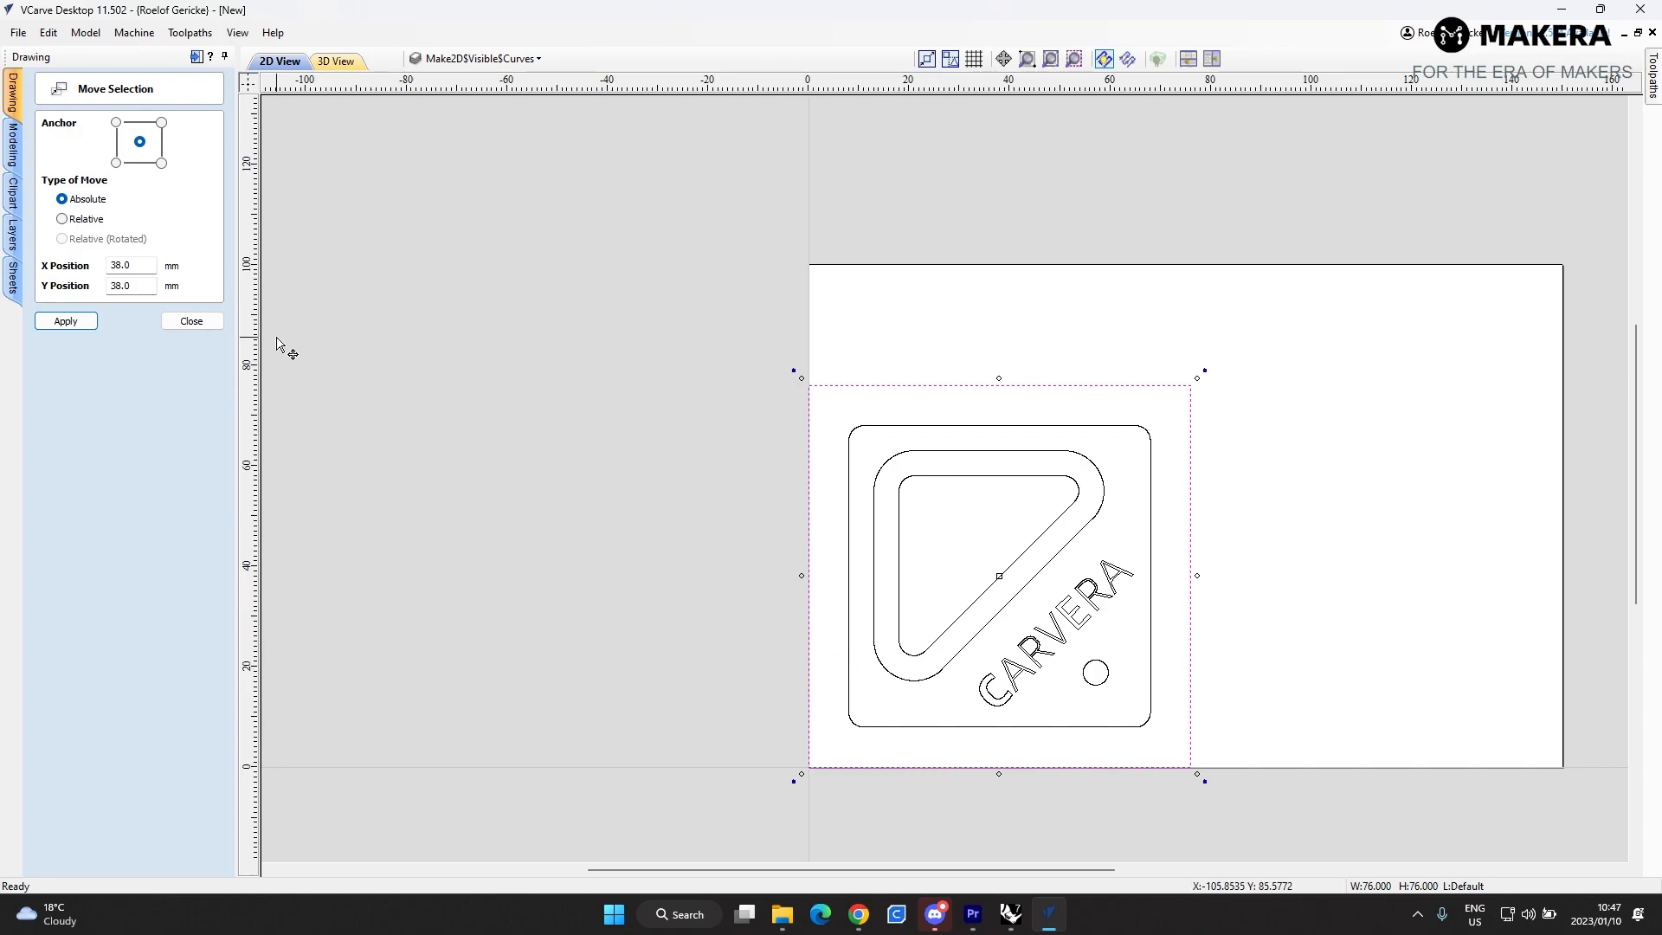
pyautogui.click(190, 322)
pyautogui.click(1264, 459)
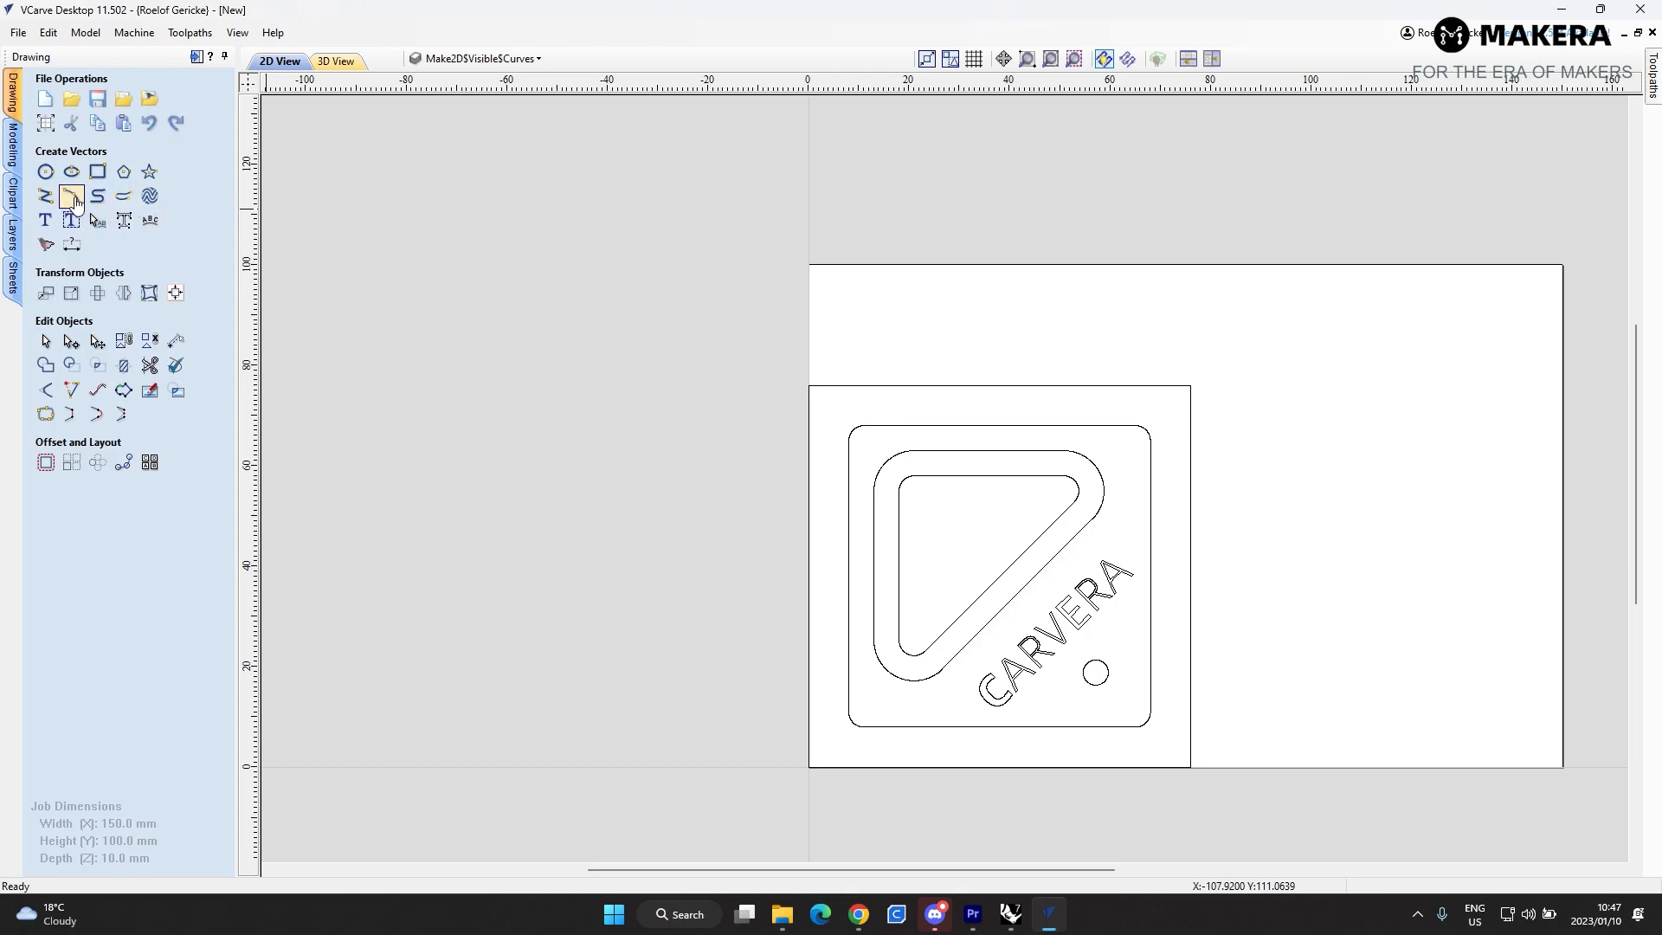
# - Select the outer square and browse the clipart library, covering the Objects & People folder and the complete Clipart collection
pyautogui.click(1116, 386)
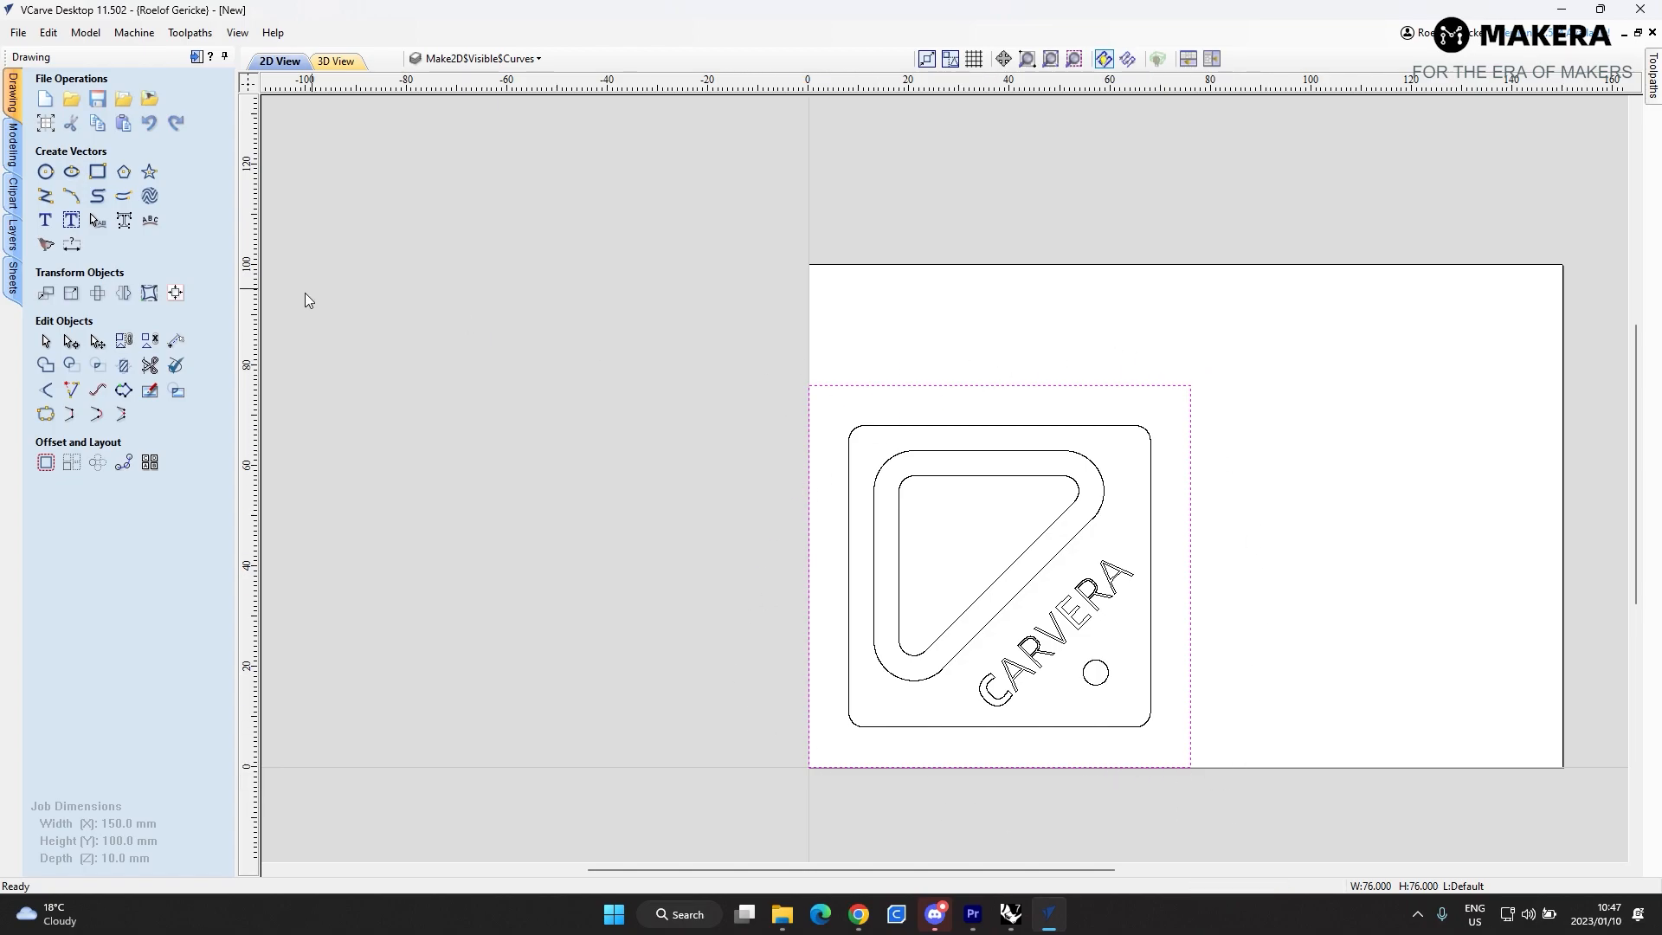
pyautogui.click(16, 201)
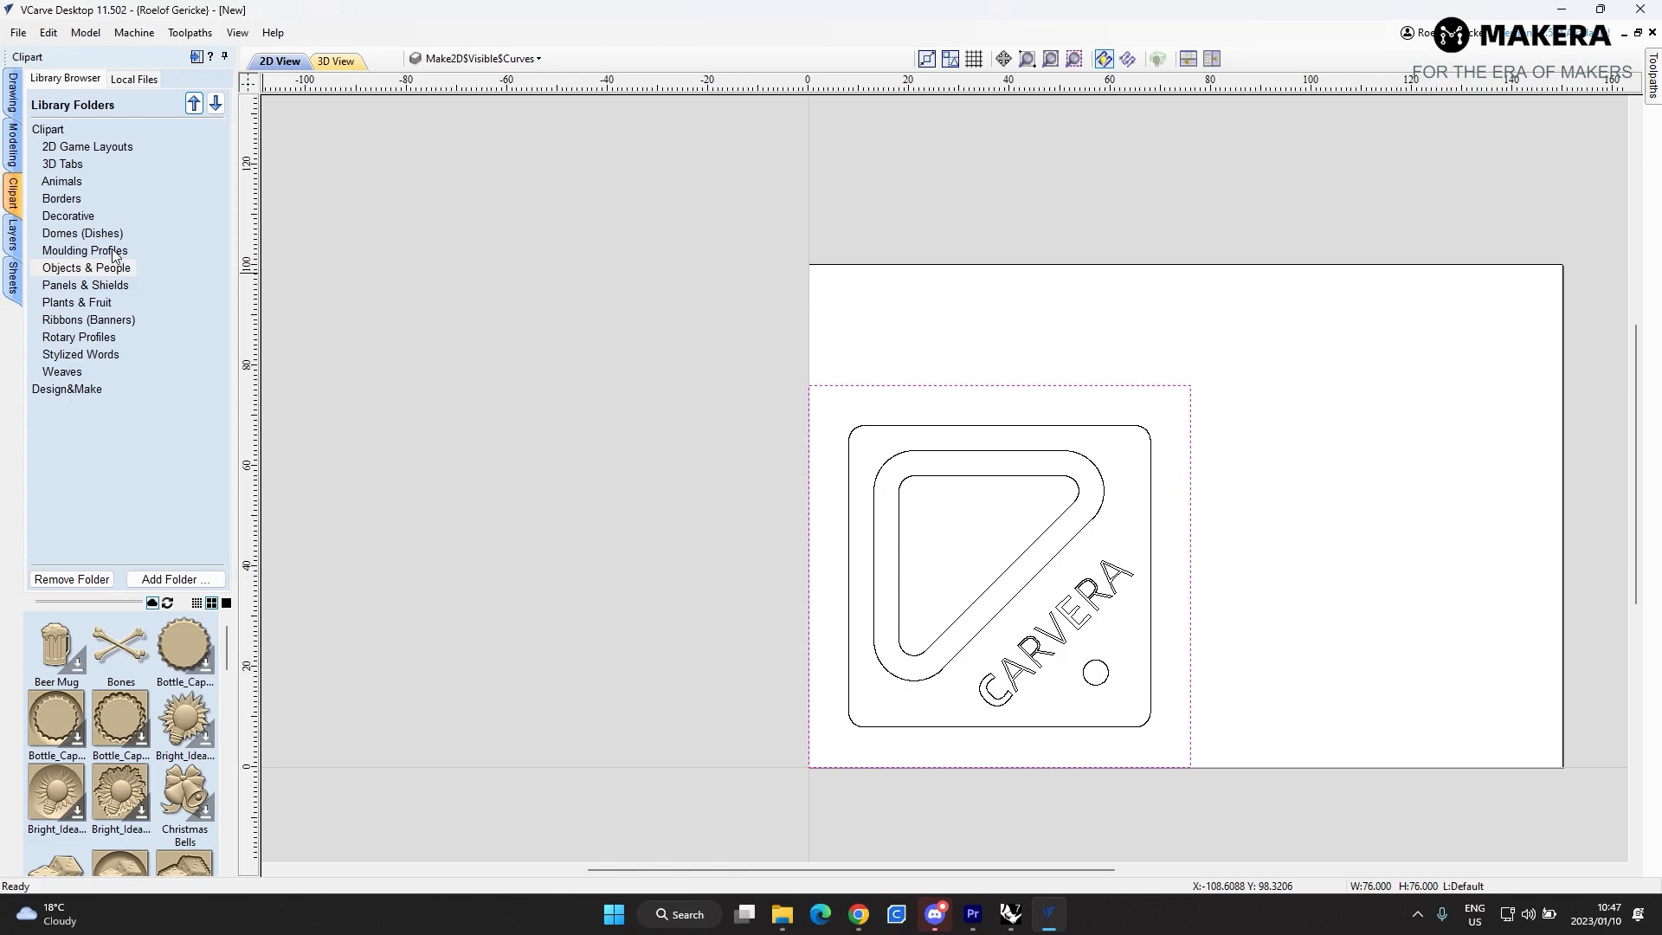
pyautogui.scroll(-15, 139, 736)
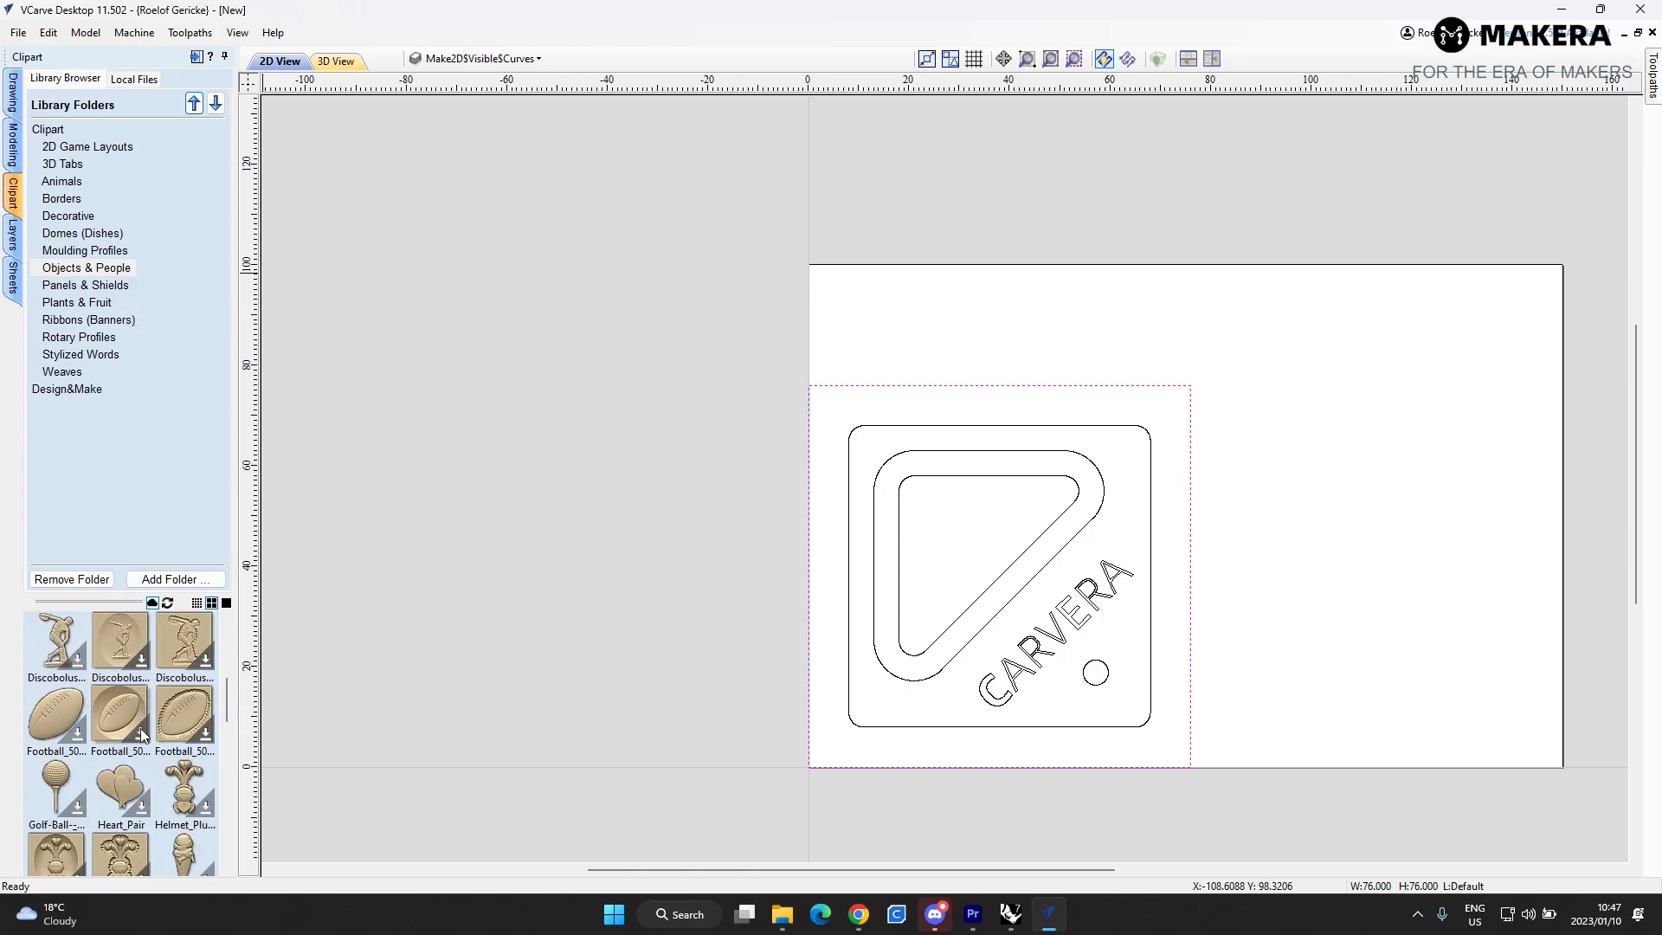
pyautogui.scroll(-3, 139, 736)
pyautogui.scroll(18, 138, 736)
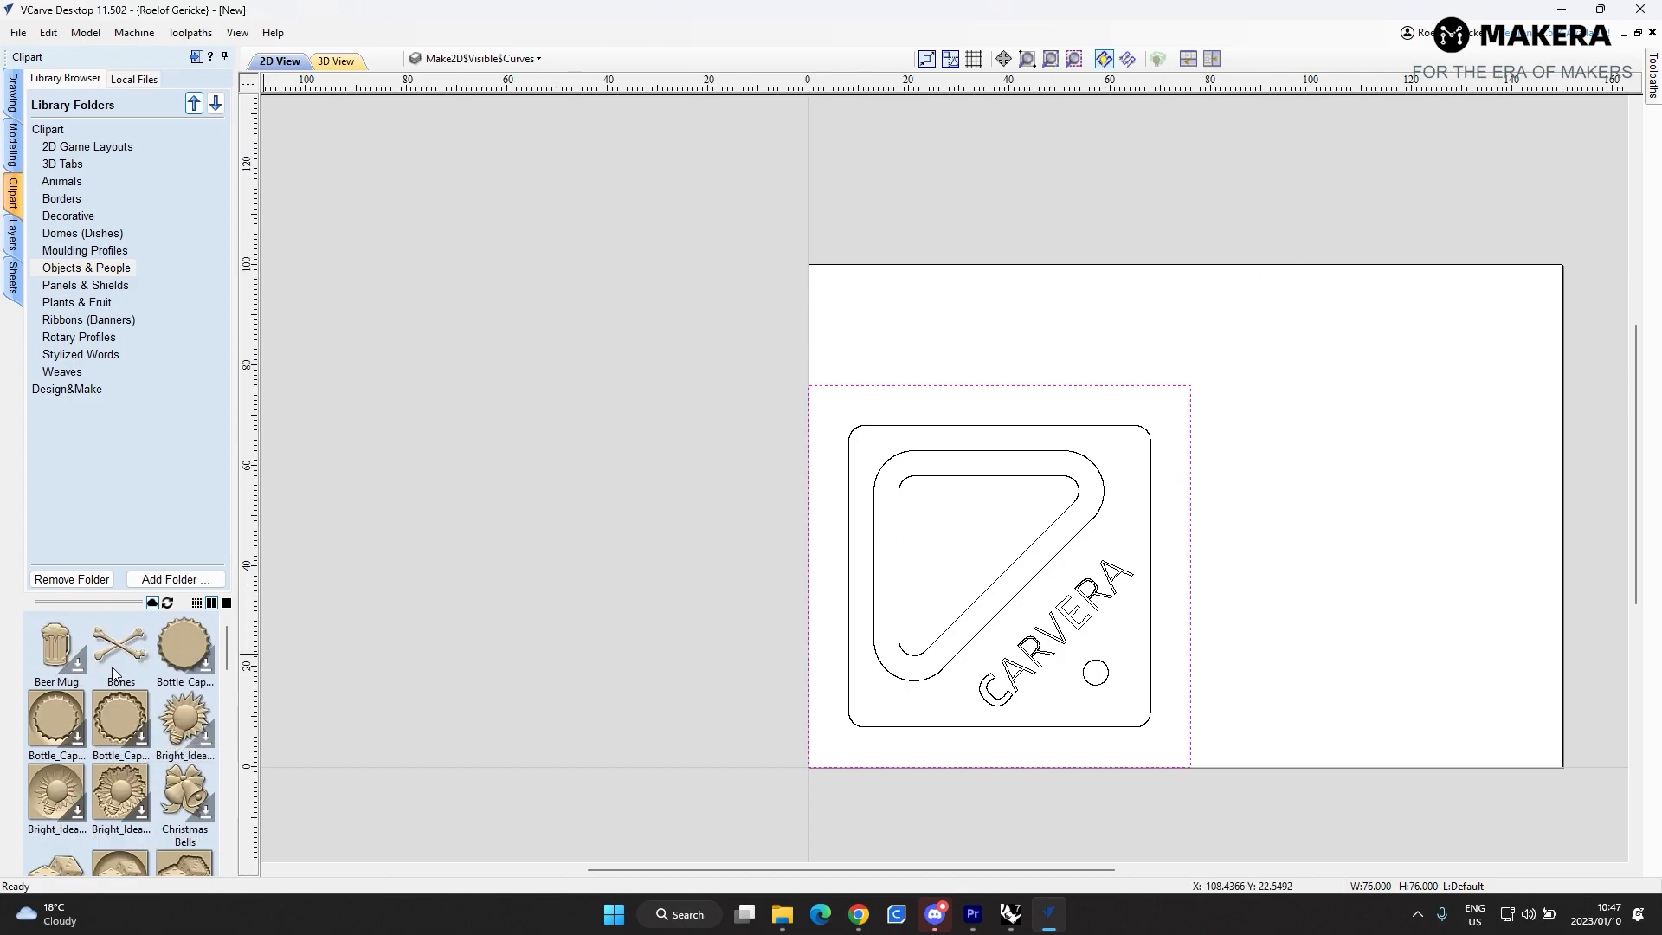
pyautogui.click(48, 129)
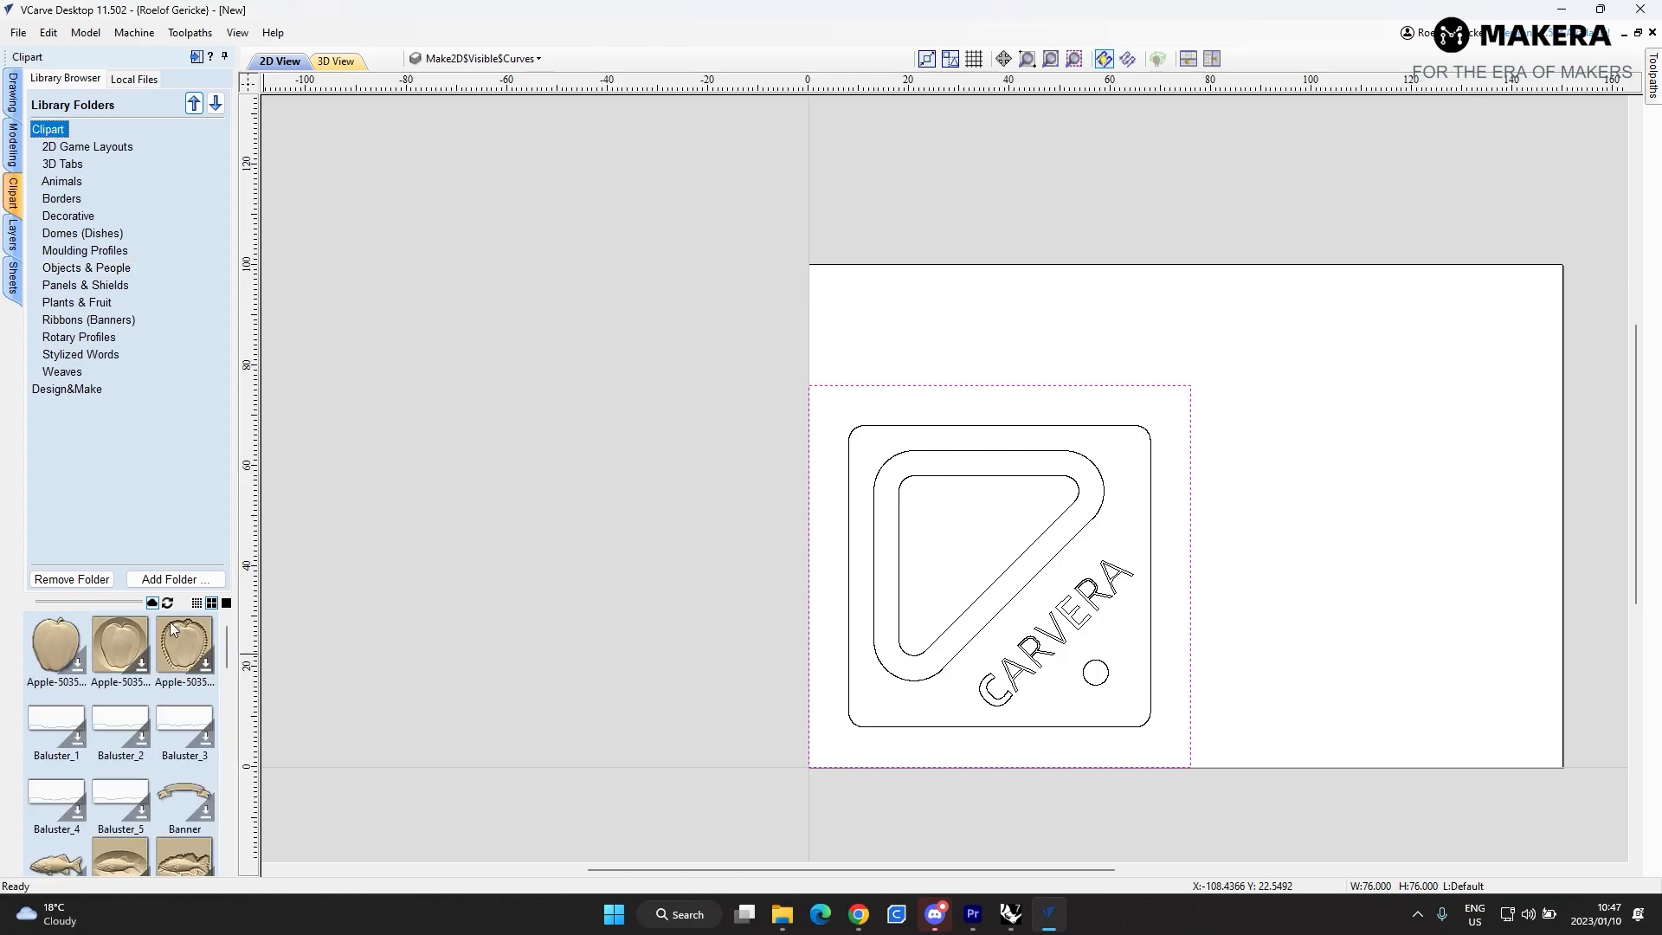
pyautogui.scroll(-10, 105, 730)
pyautogui.scroll(-5, 106, 730)
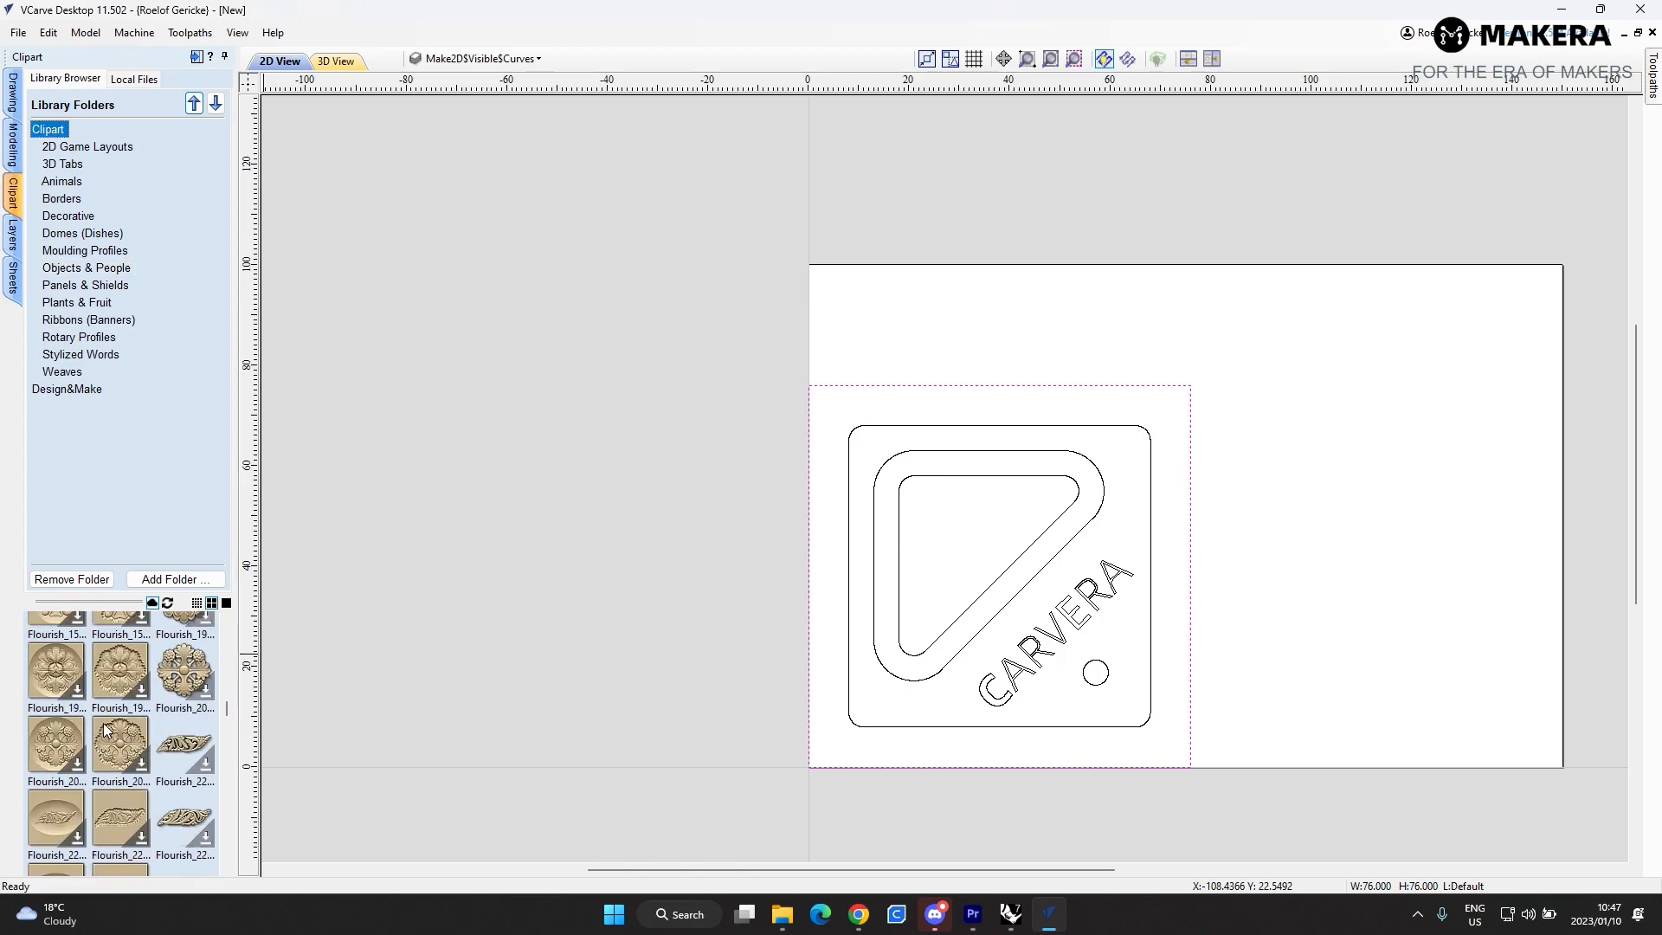
pyautogui.scroll(-10, 136, 713)
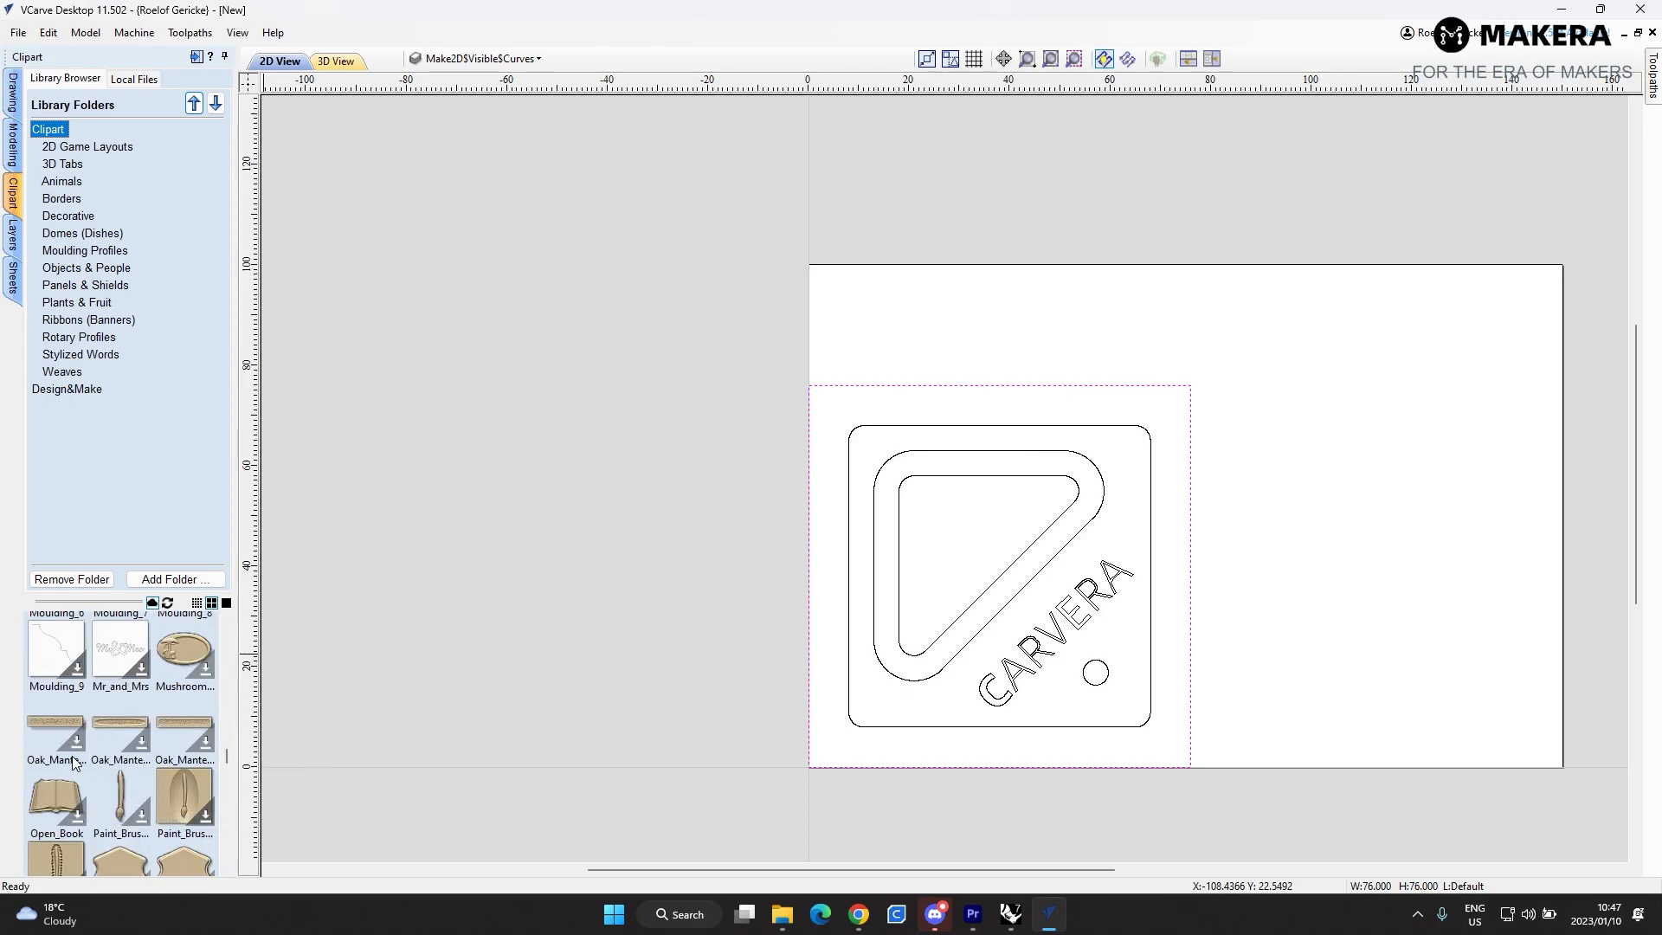
pyautogui.scroll(-3, 74, 762)
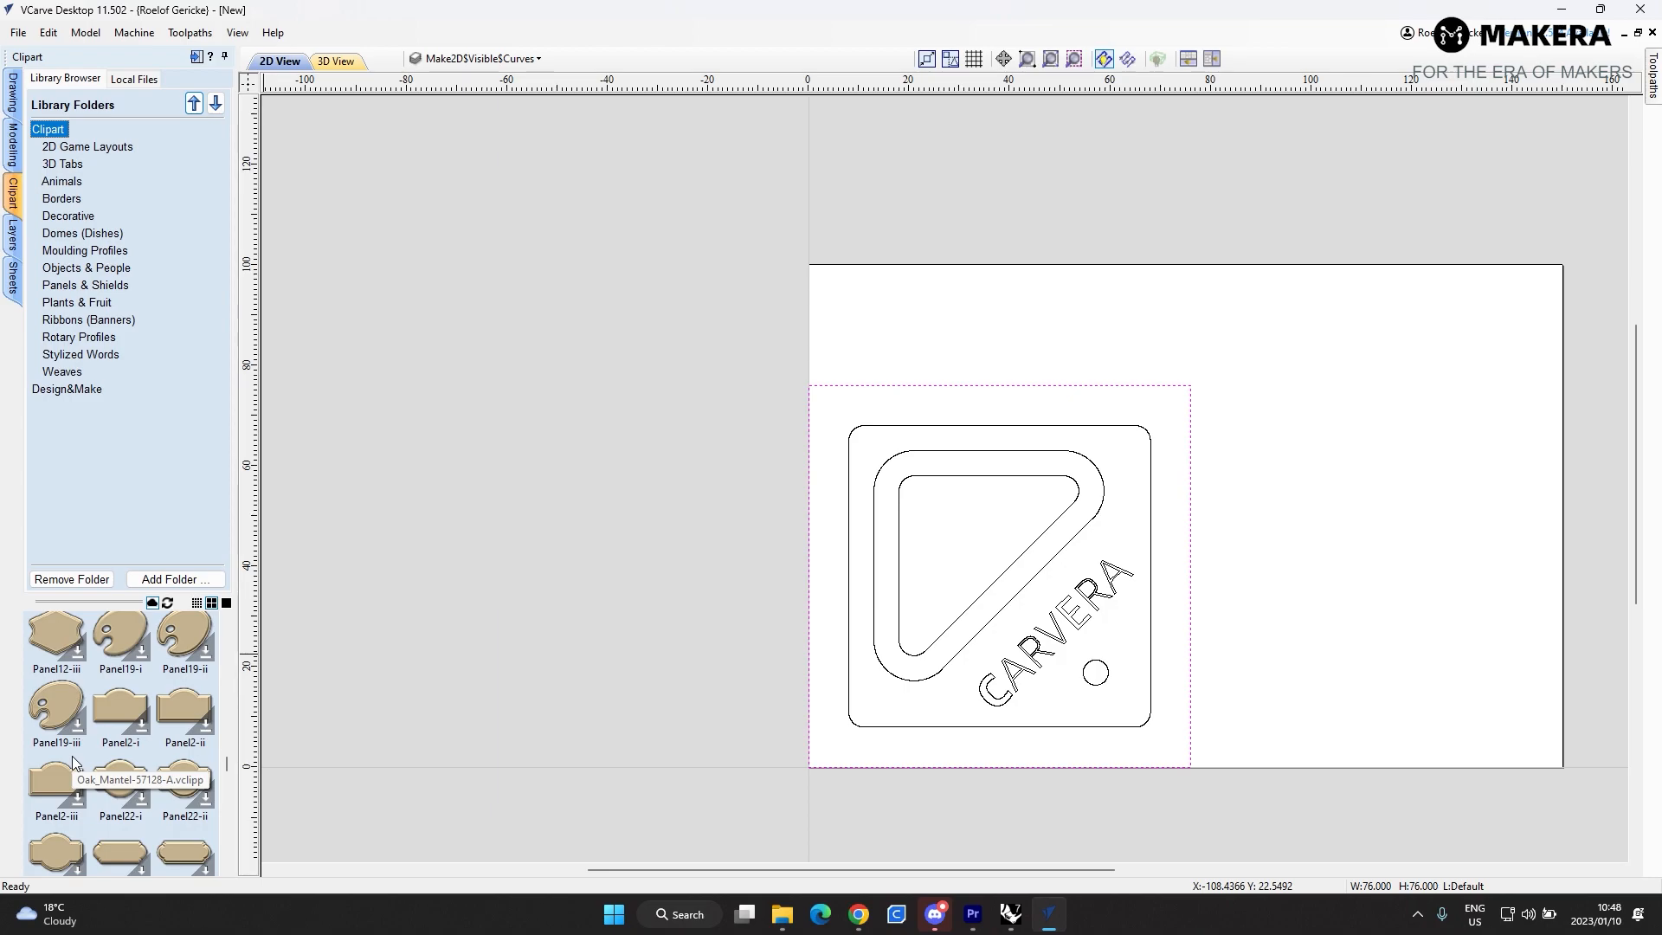
# - Deselect the outer square, review the lists of layers and sheets, and return to the drawing tools
pyautogui.click(12, 249)
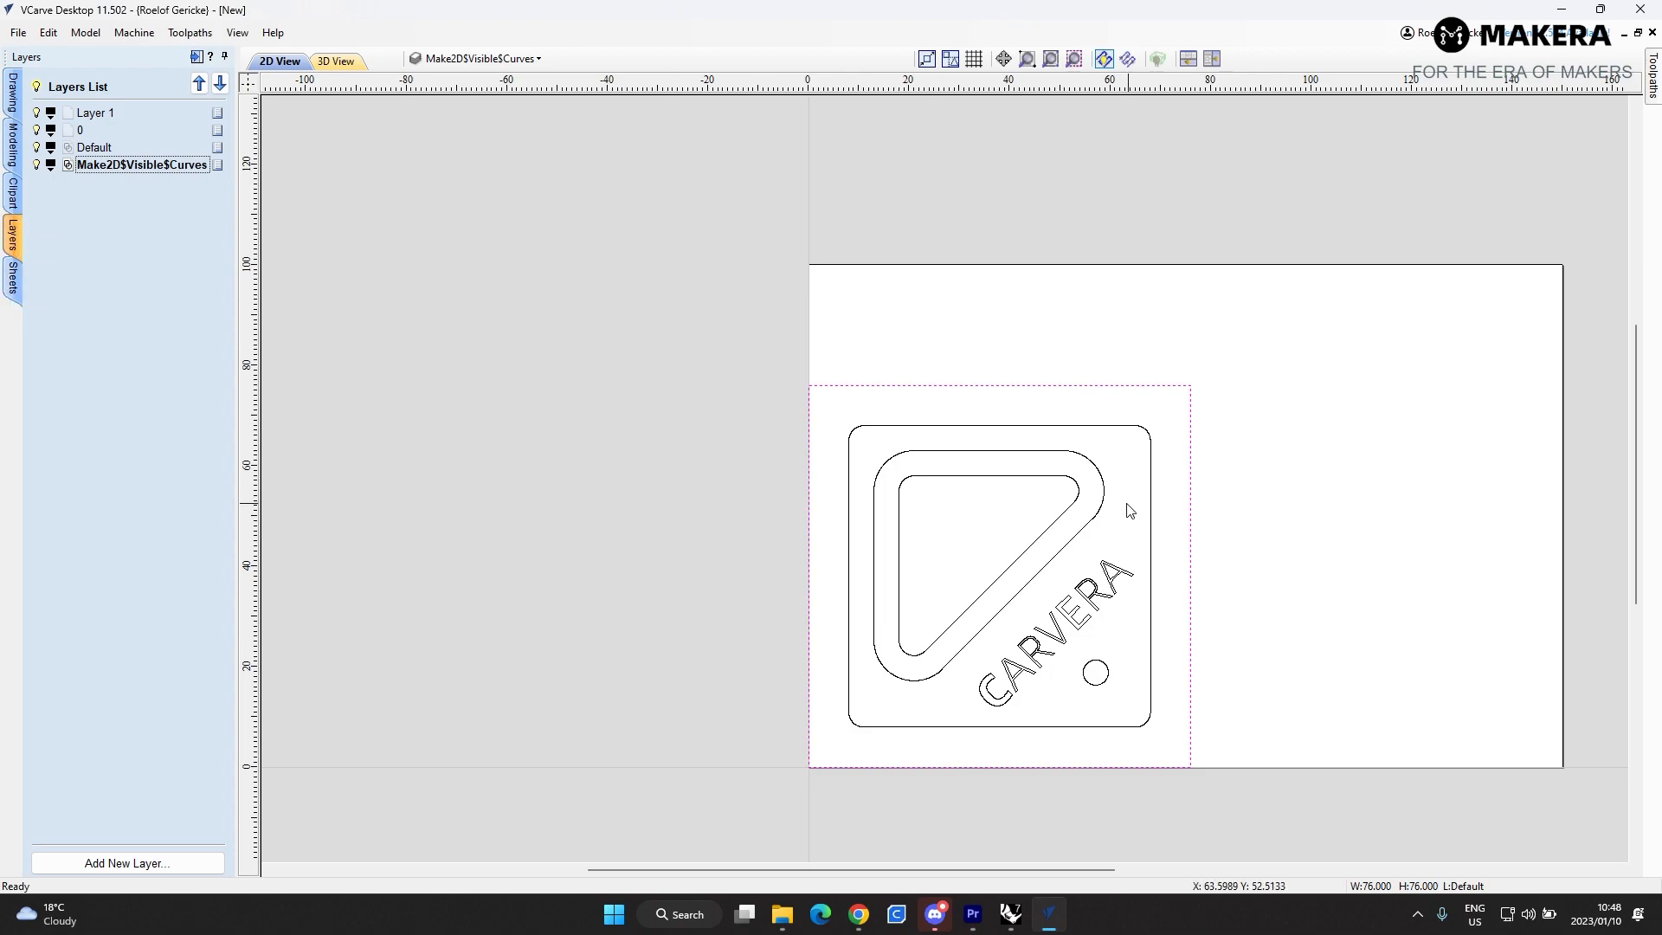
pyautogui.click(1231, 384)
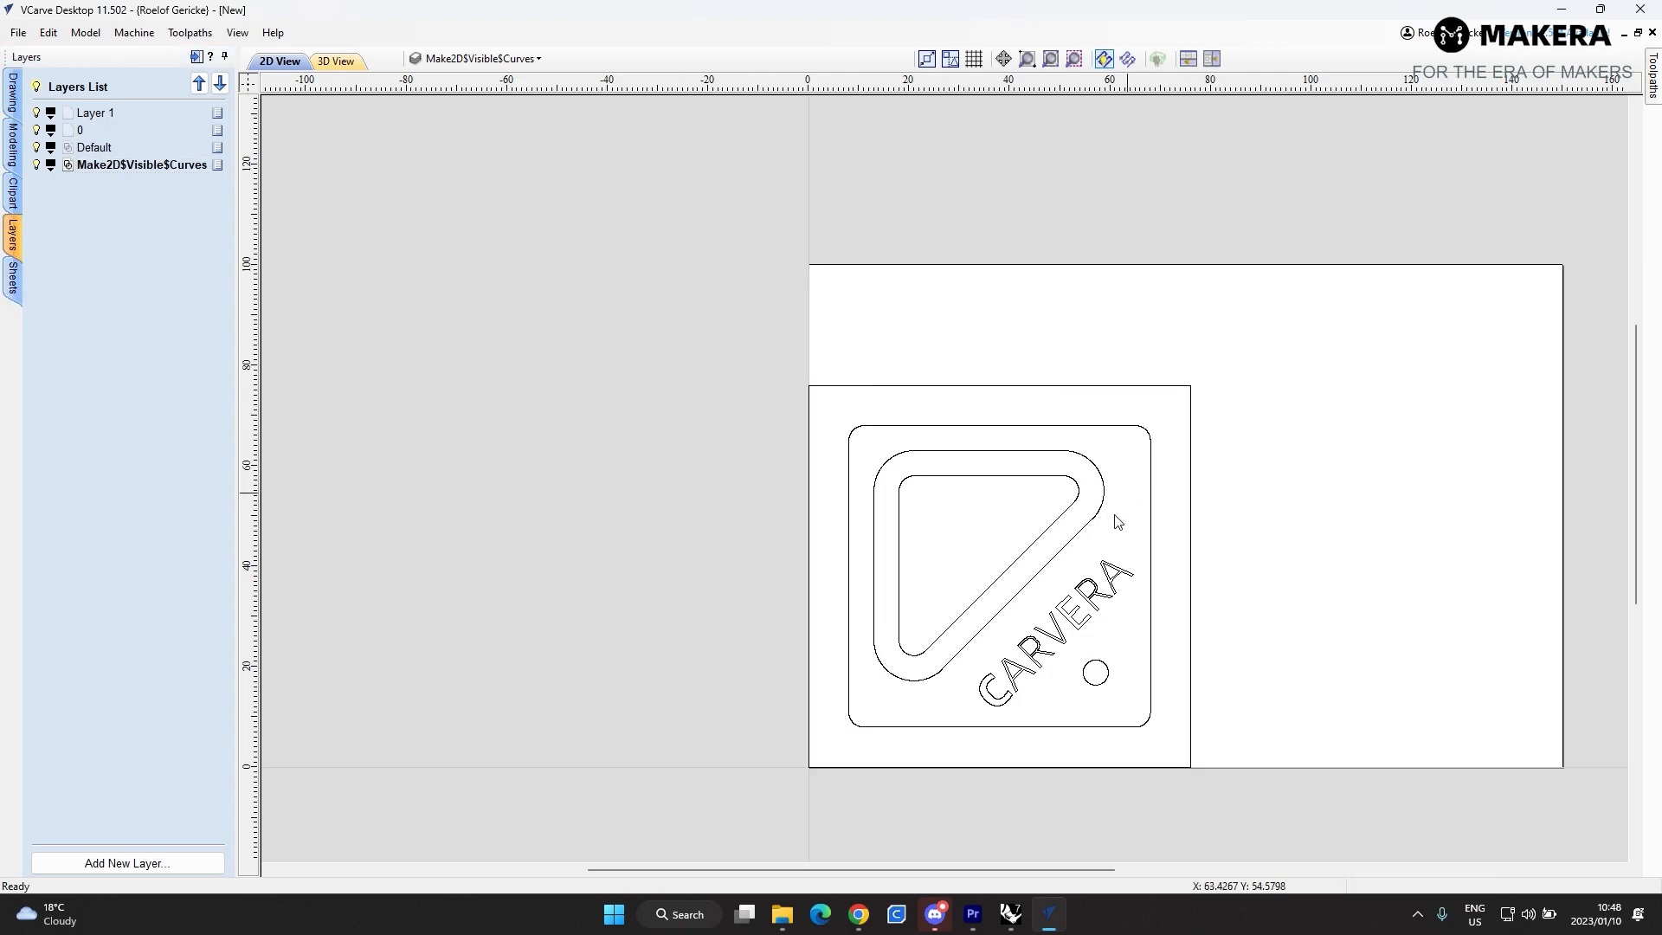
pyautogui.click(13, 286)
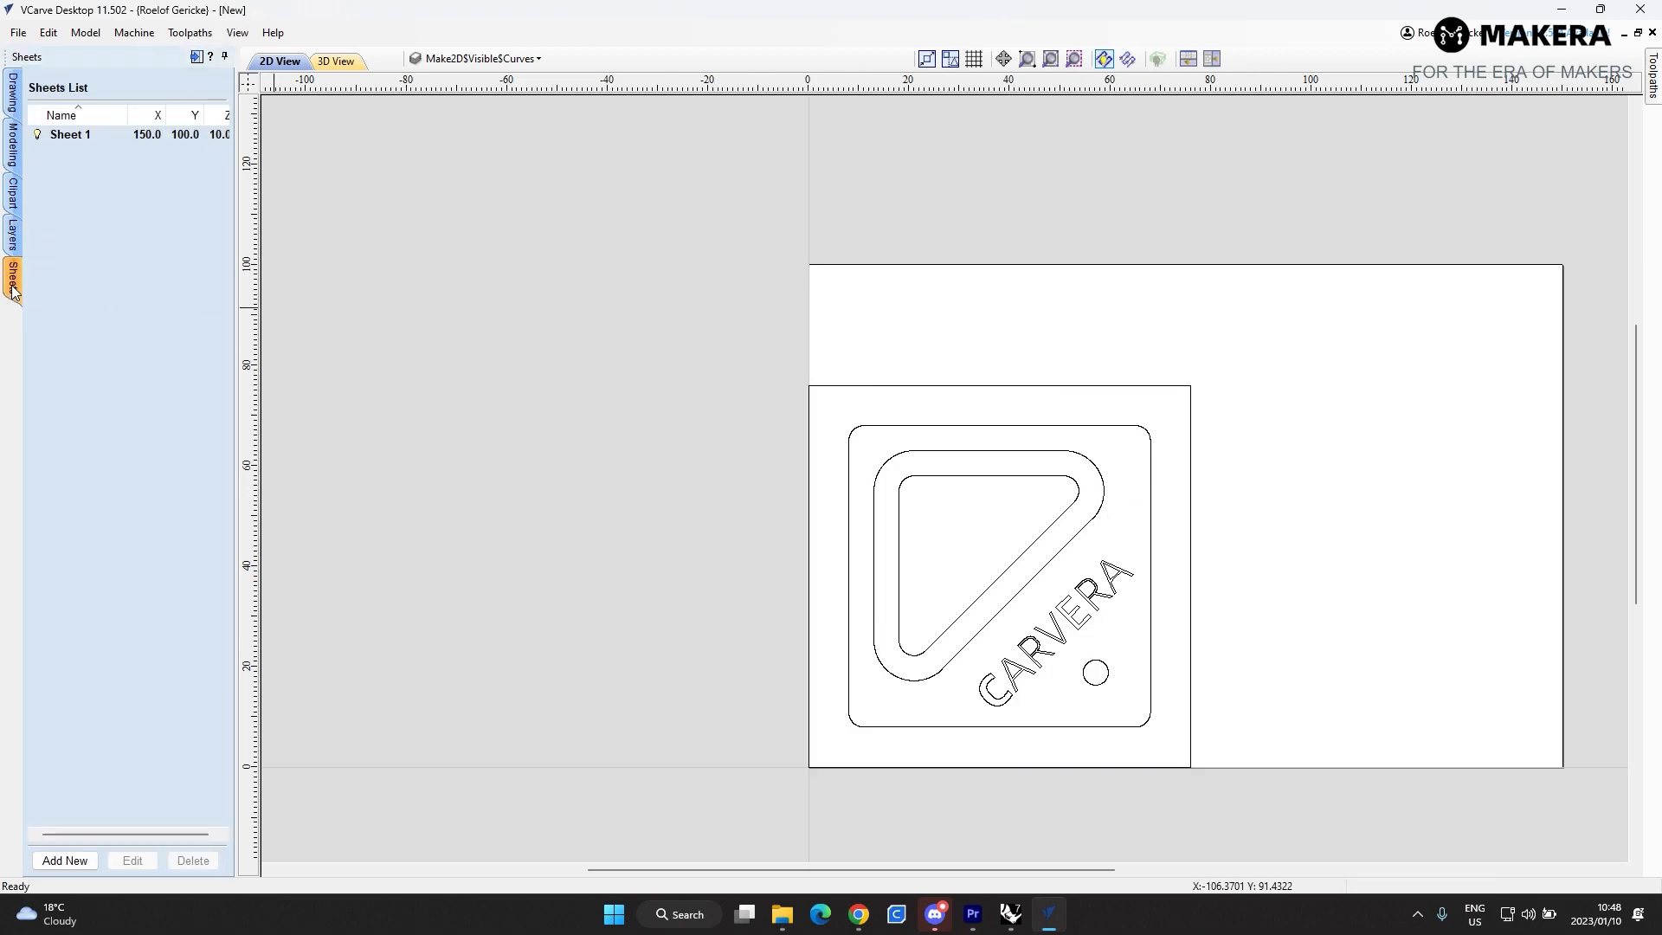
pyautogui.click(13, 102)
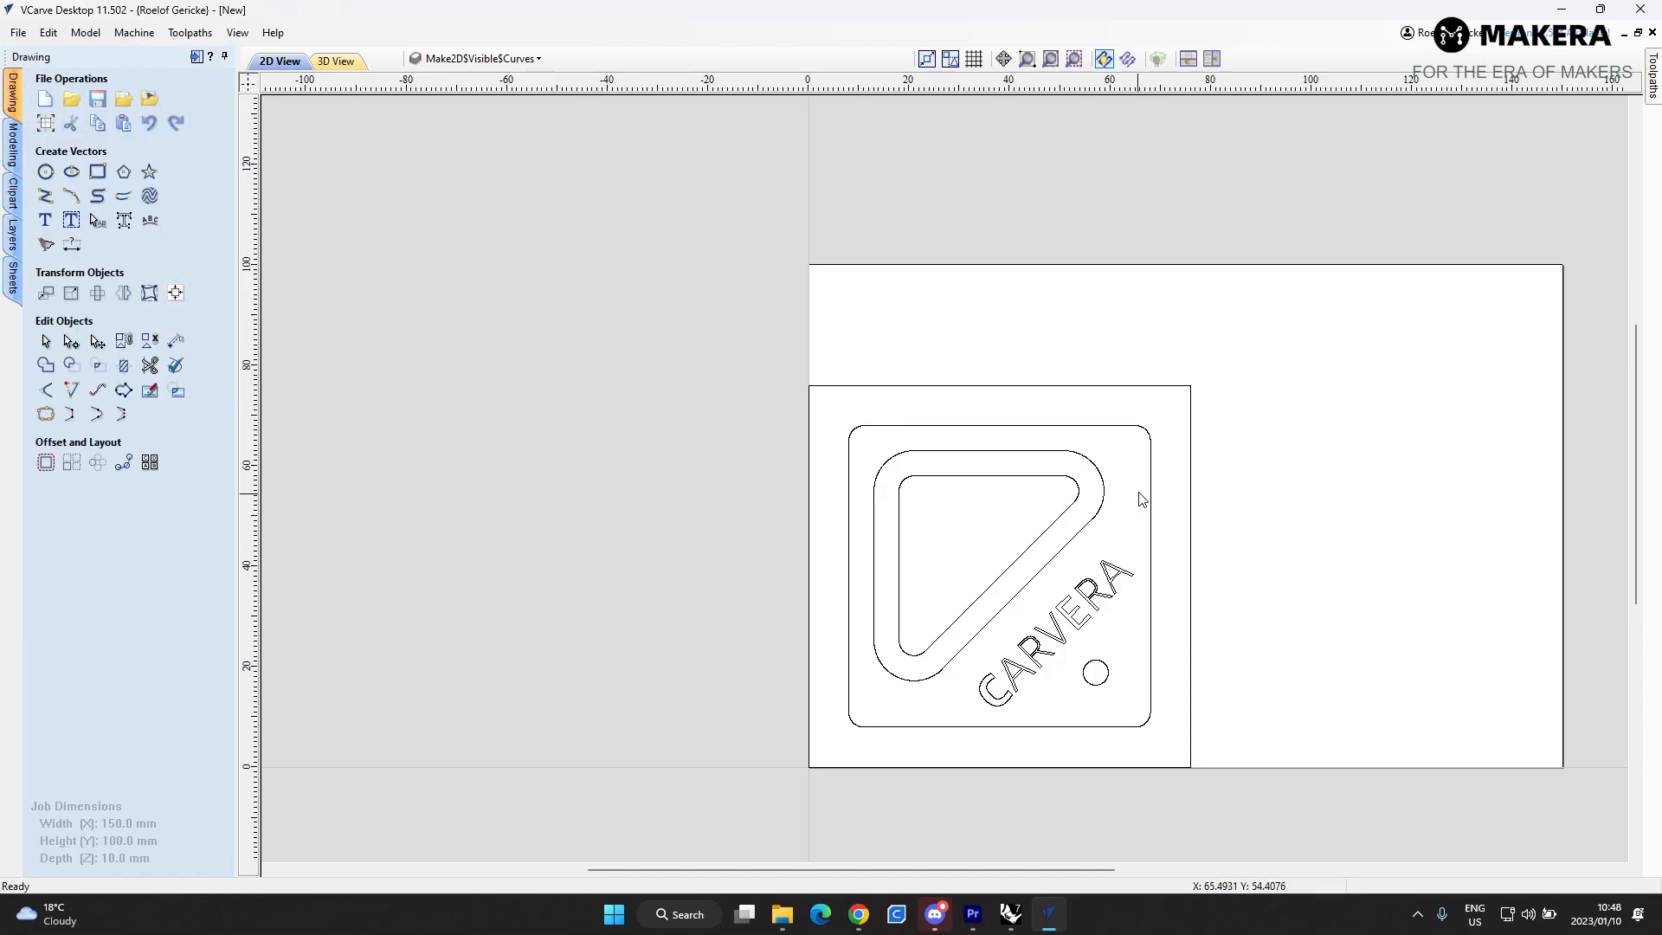
pyautogui.scroll(-3, 1065, 583)
pyautogui.scroll(1, 1185, 310)
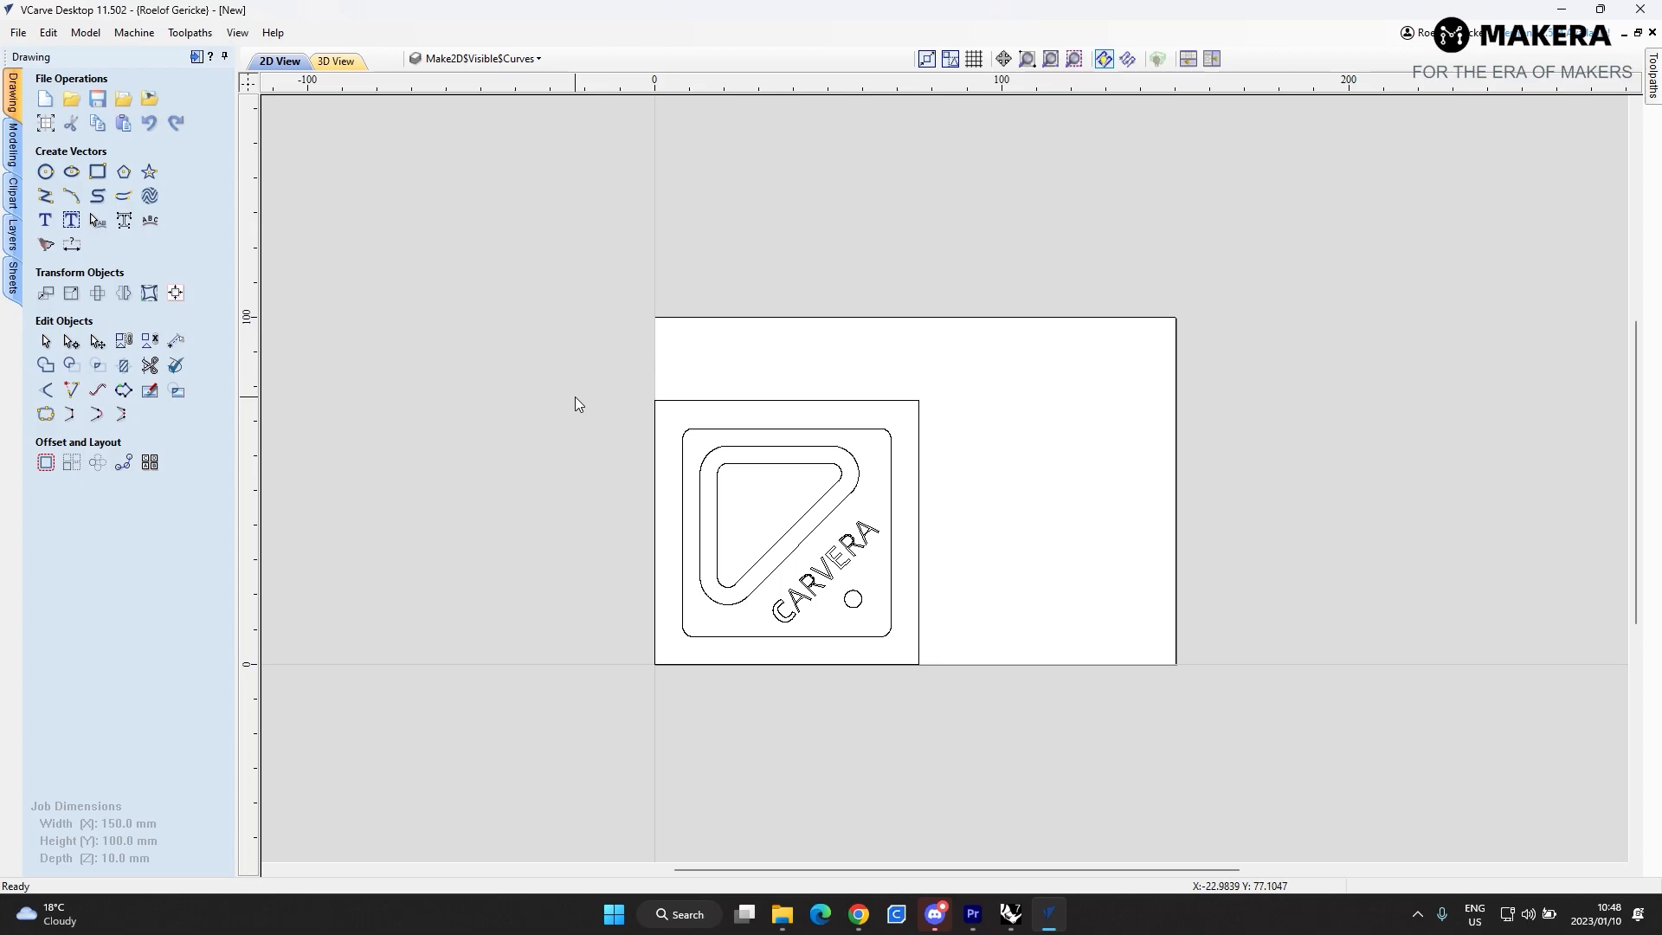
# - Open the tool database and add a 1 mm Ball Nose tool to the Metric Tools group
pyautogui.click(1650, 83)
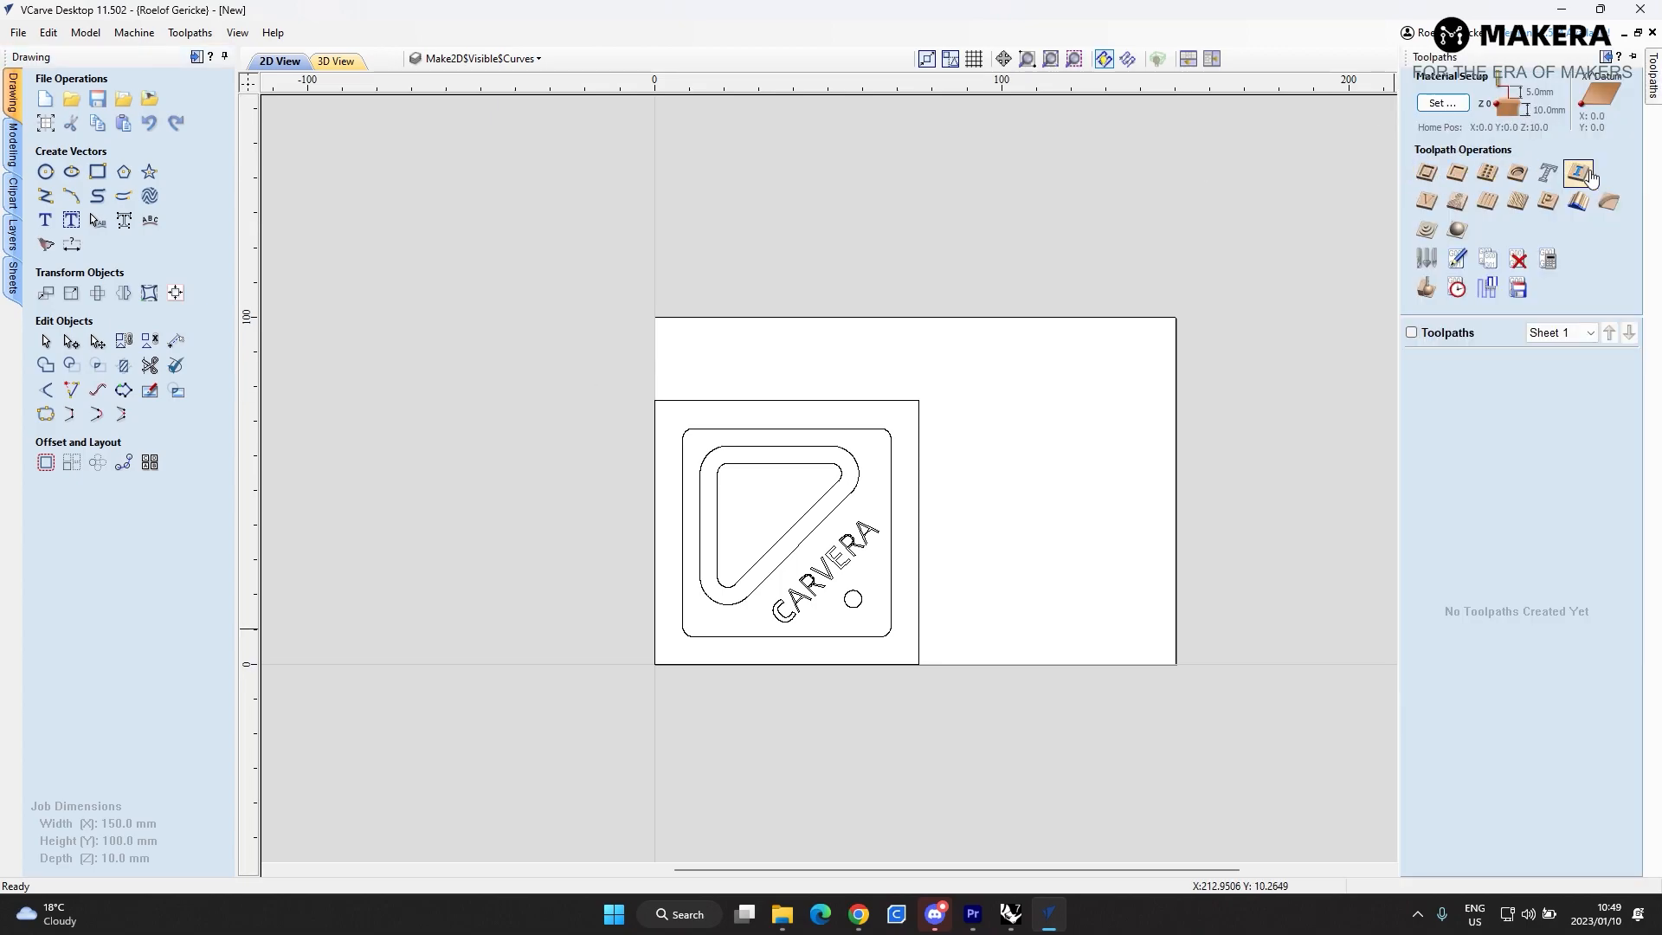
pyautogui.click(1427, 260)
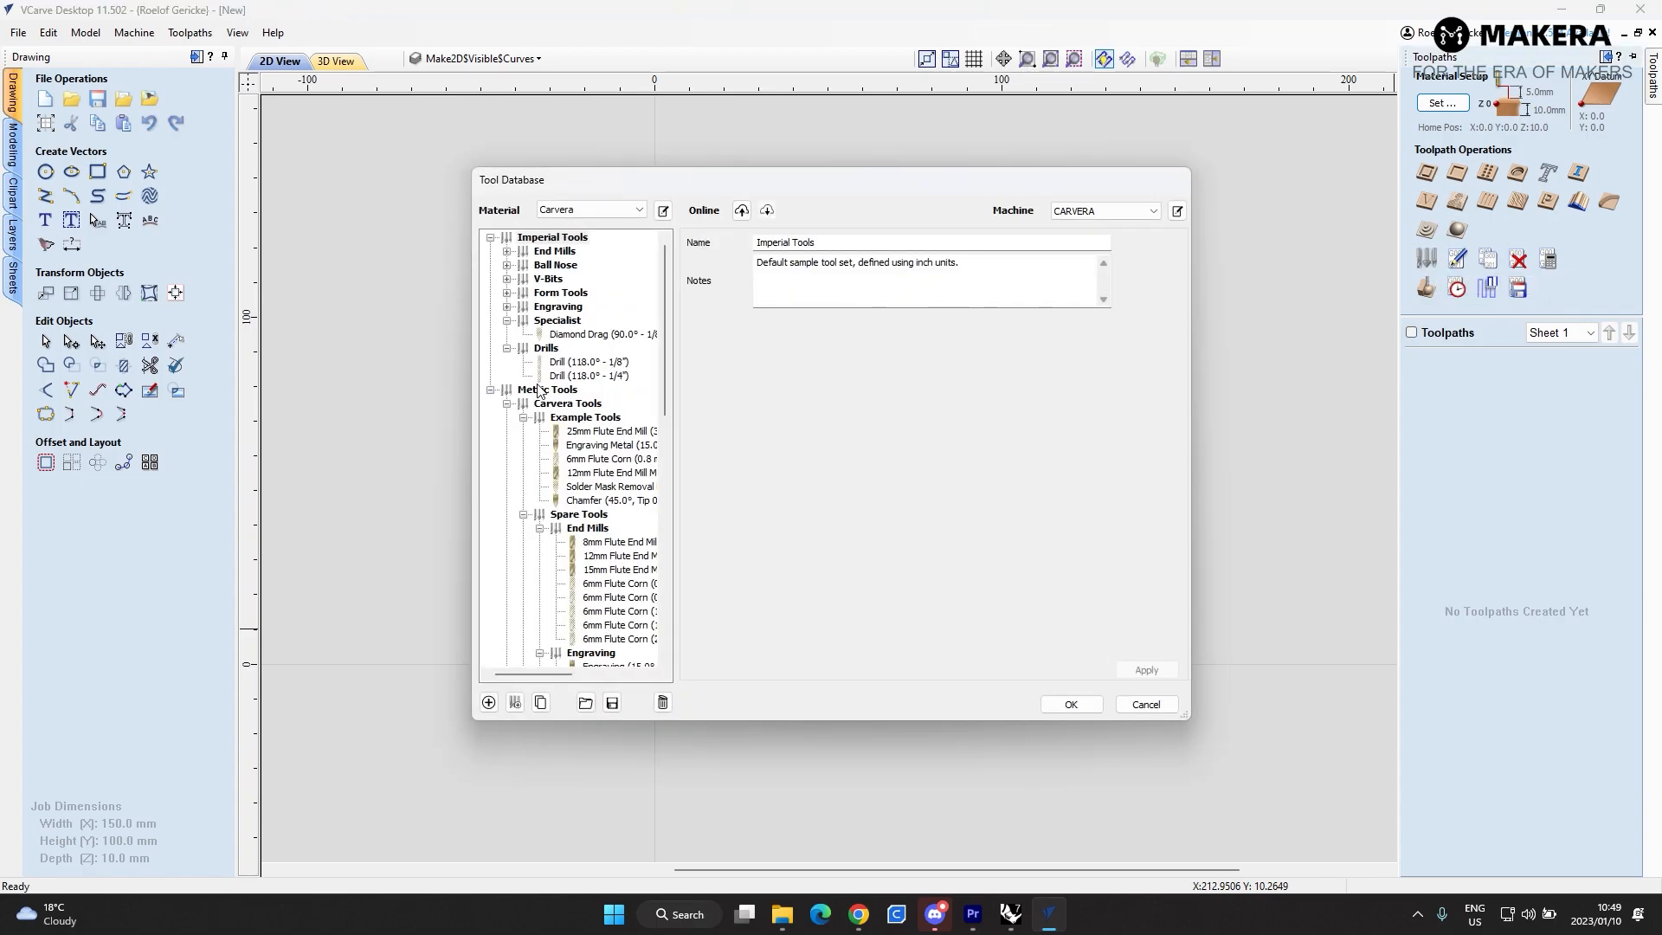
pyautogui.click(490, 237)
pyautogui.click(491, 251)
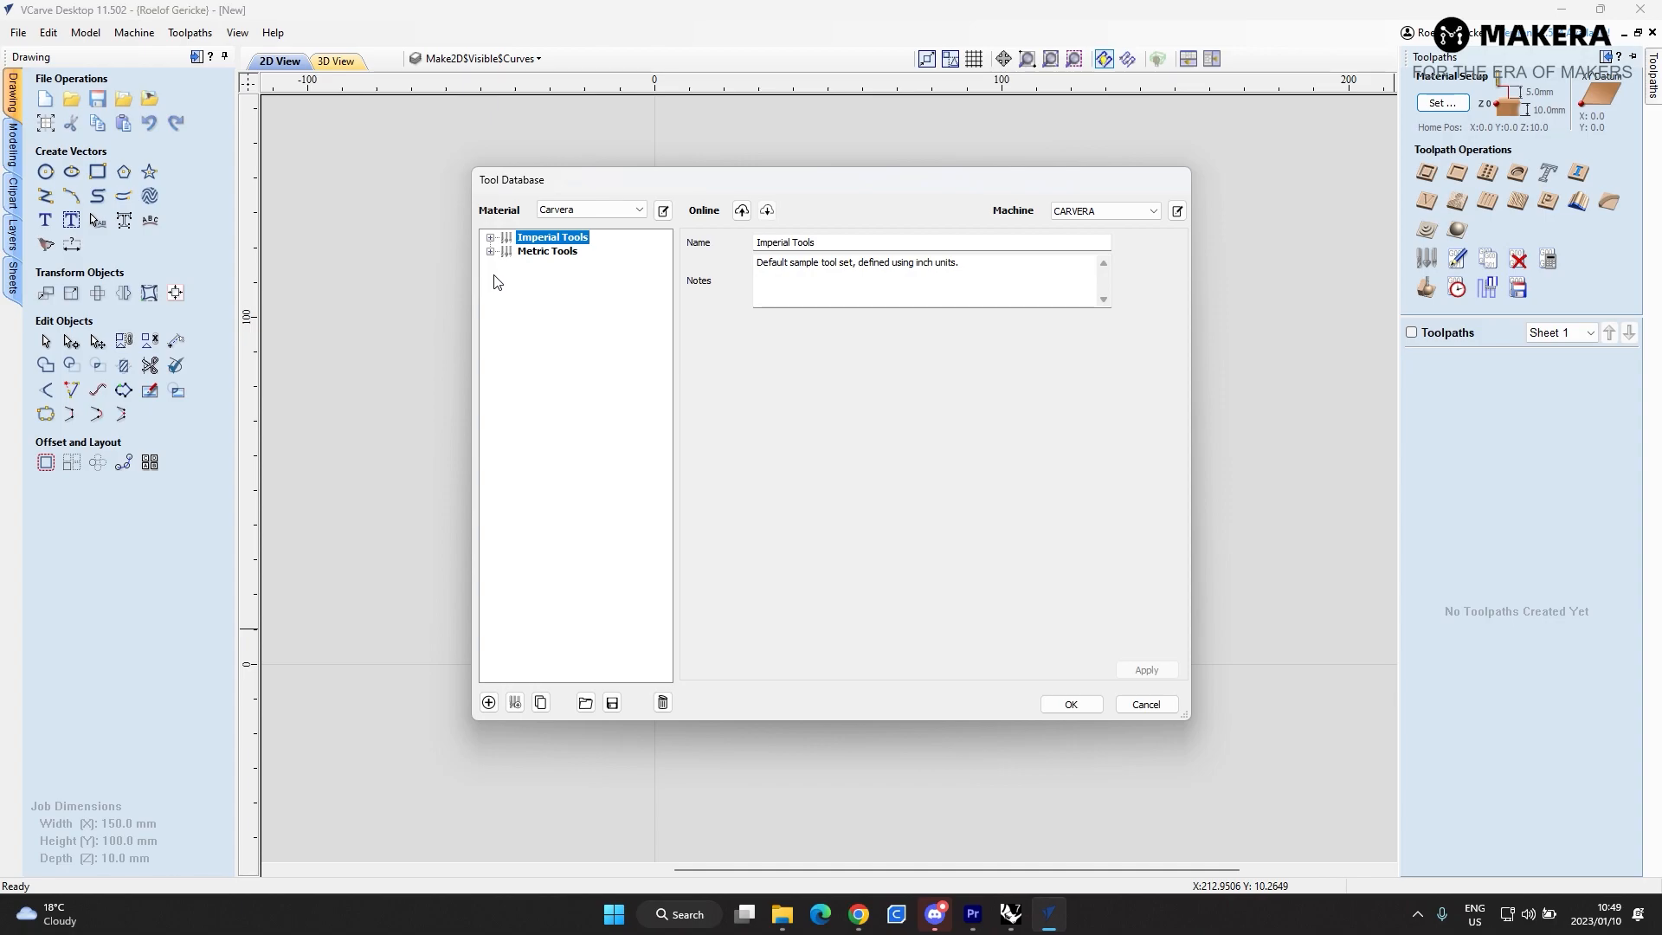
pyautogui.click(530, 256)
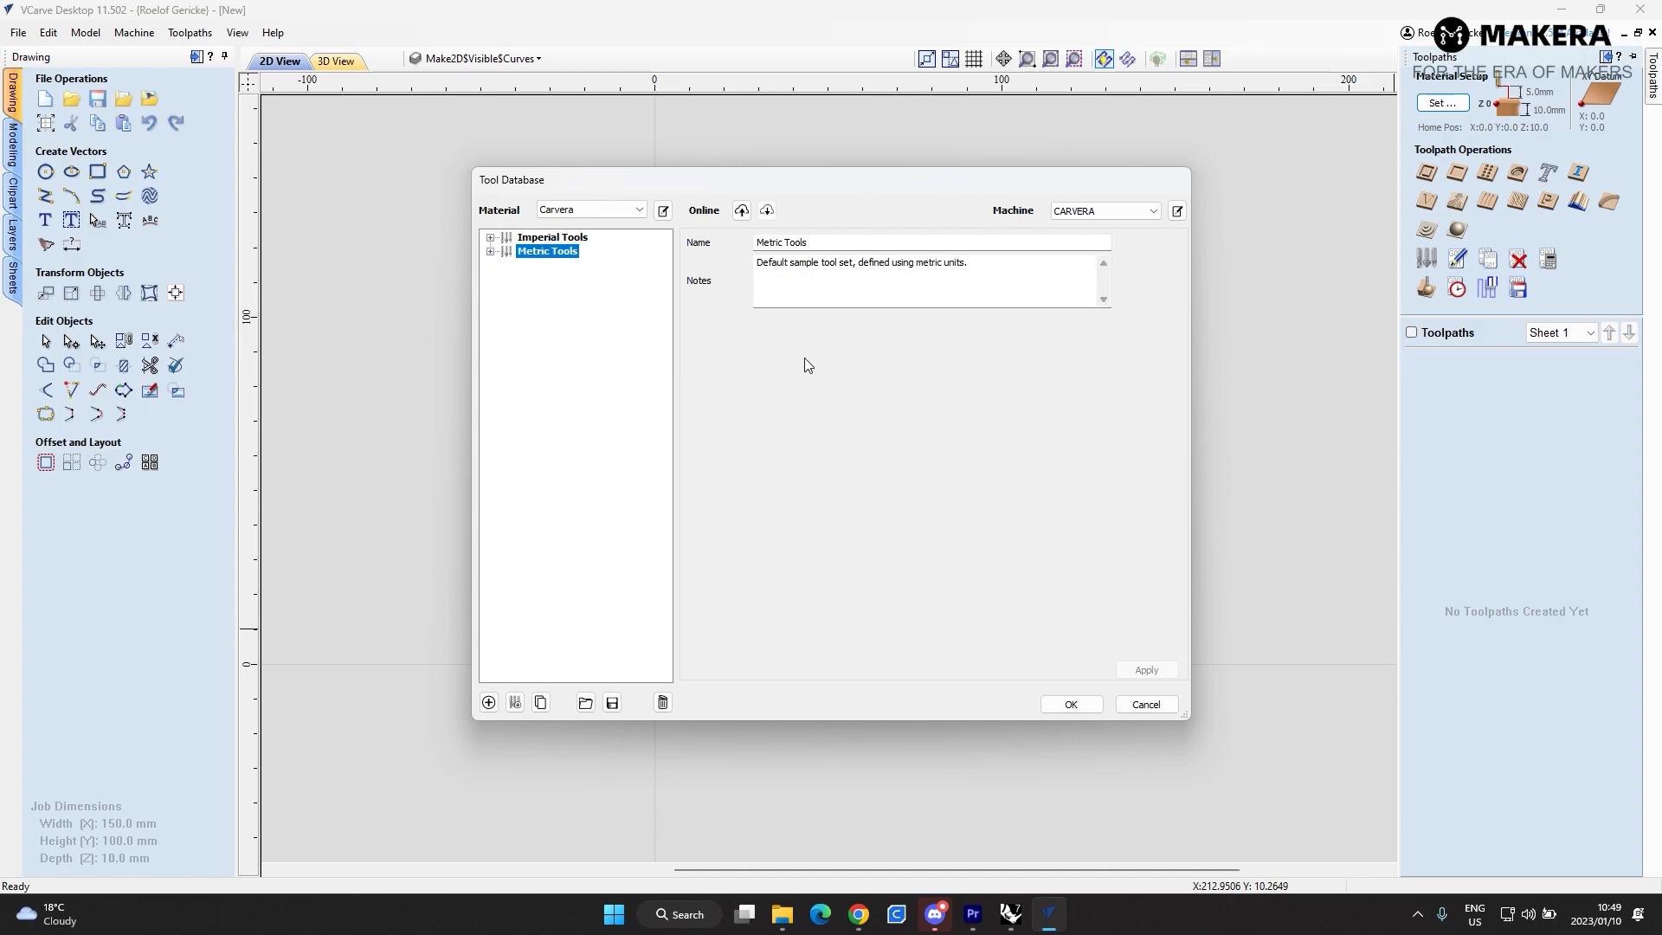
pyautogui.moveTo(862, 190); pyautogui.dragTo(873, 204)
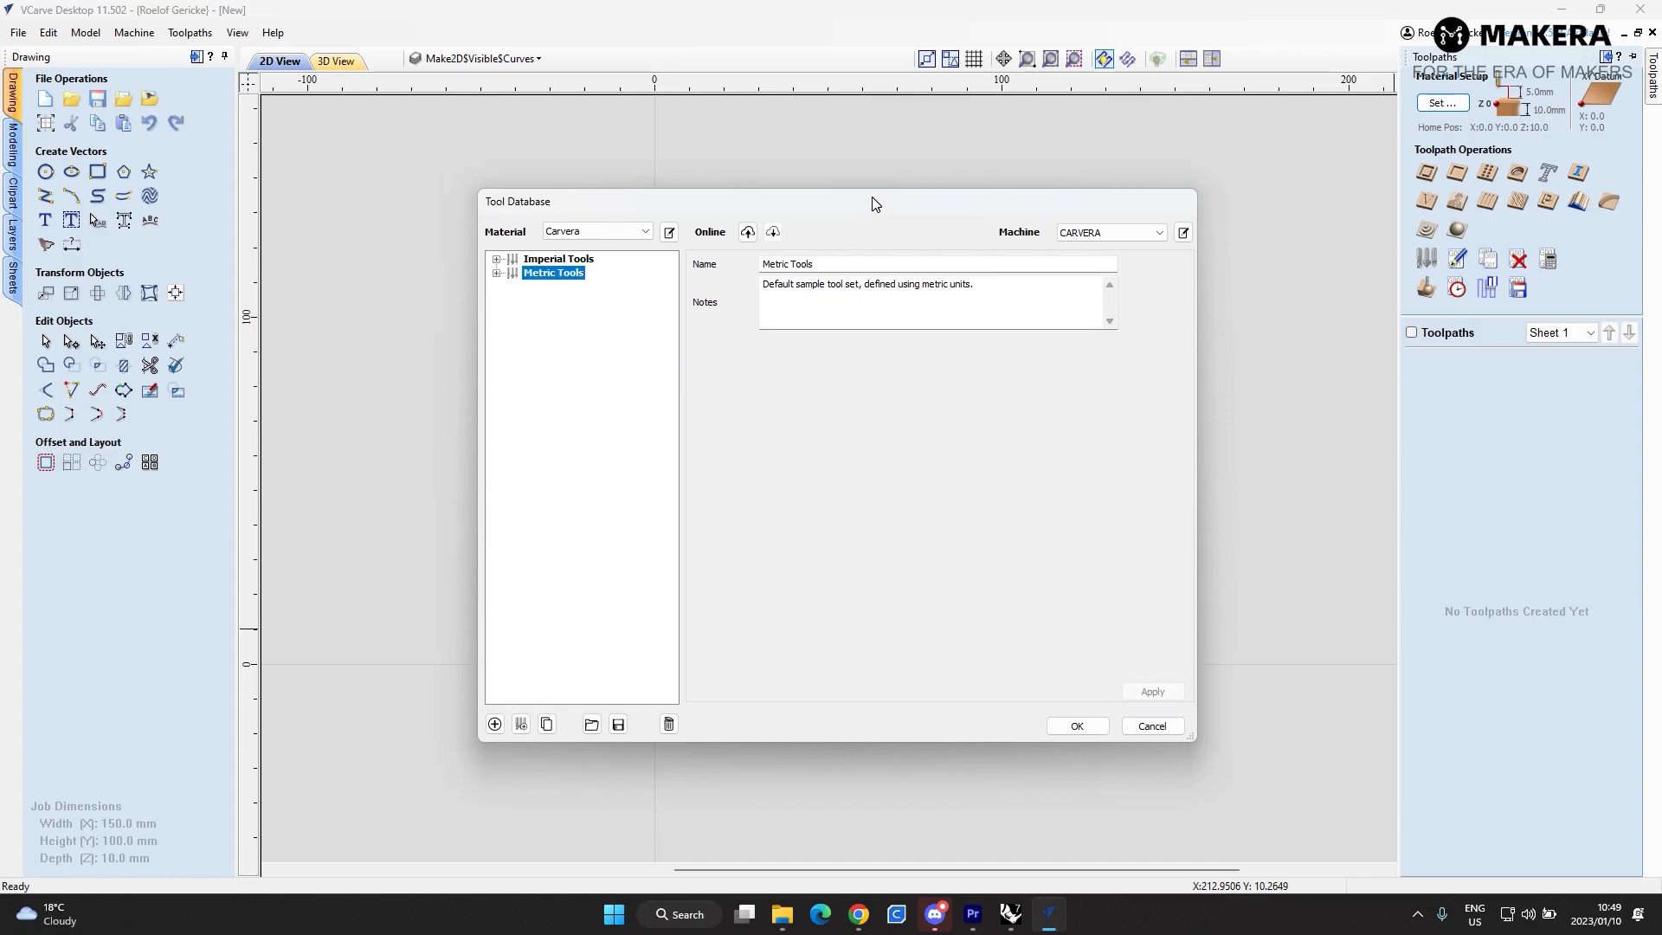
pyautogui.click(496, 725)
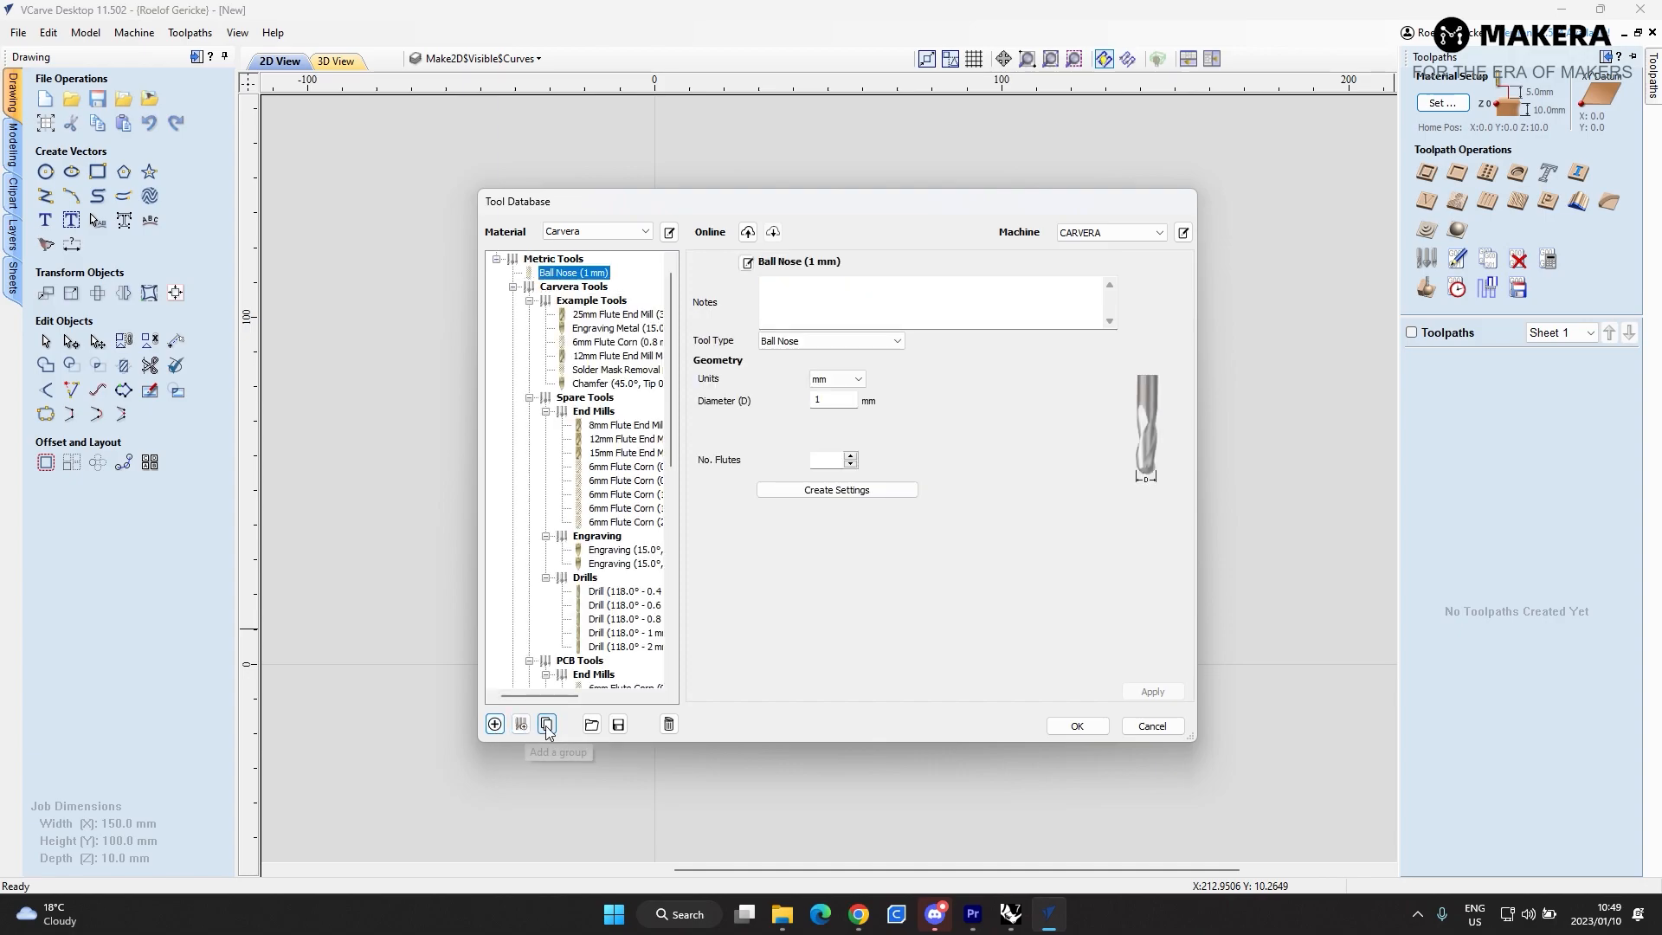
# - Locate the CarveraTools.vtdb tool database in the VCarveDesktop-profiles folder under Downloads and leave the file selection without importing it
pyautogui.click(594, 730)
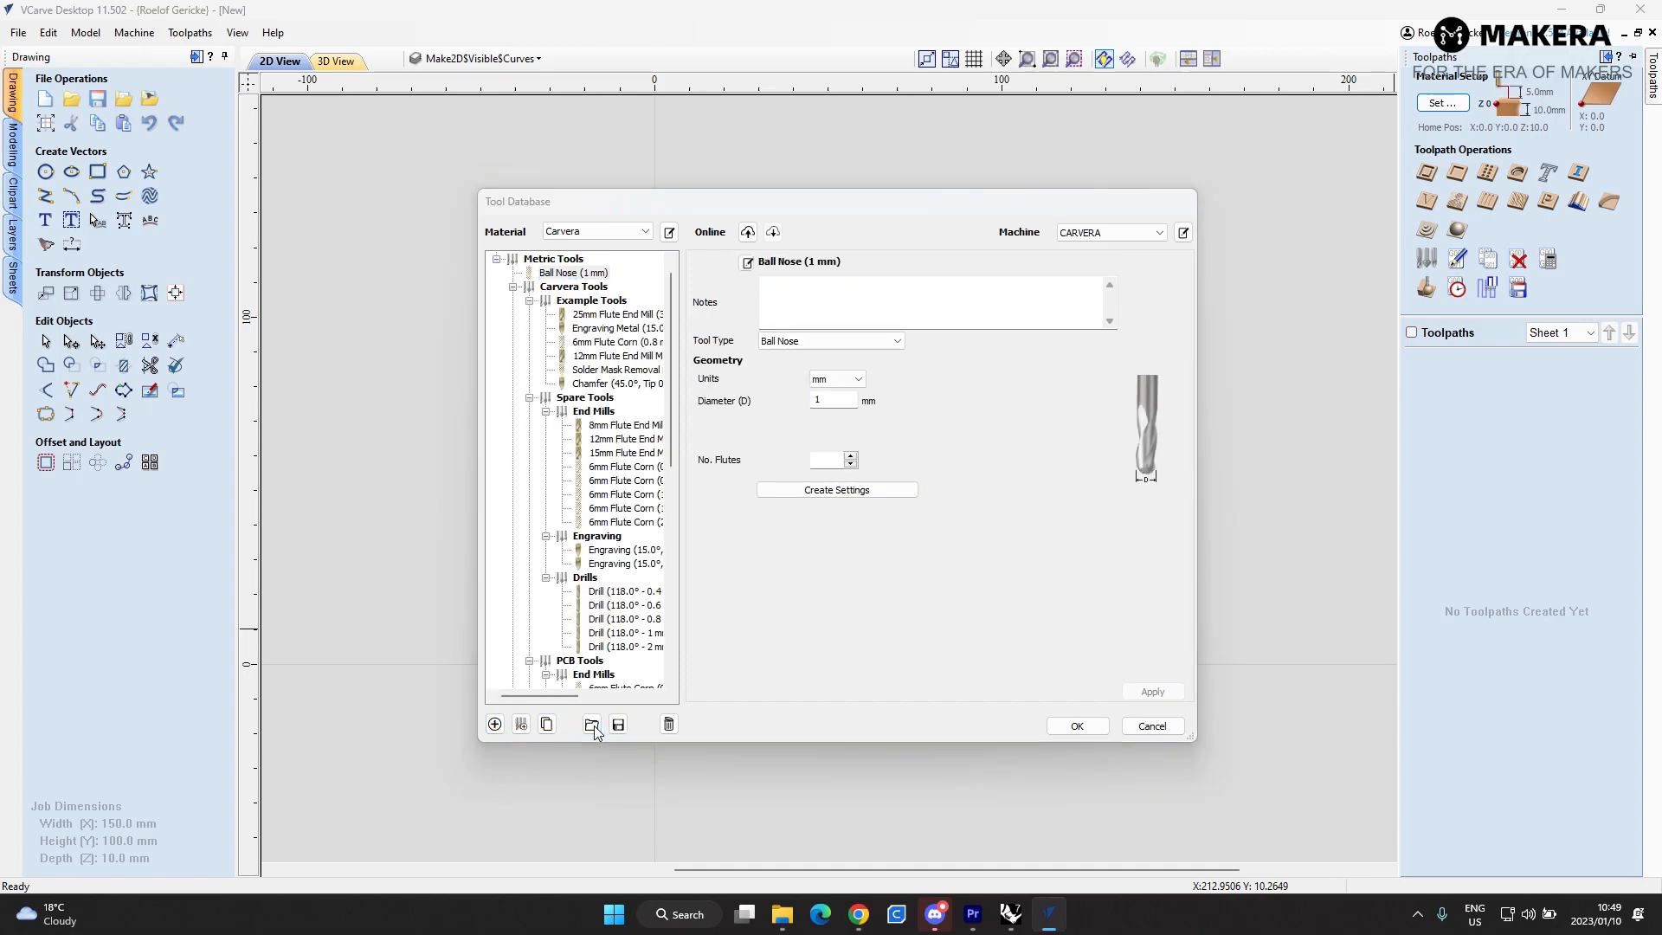
pyautogui.click(620, 428)
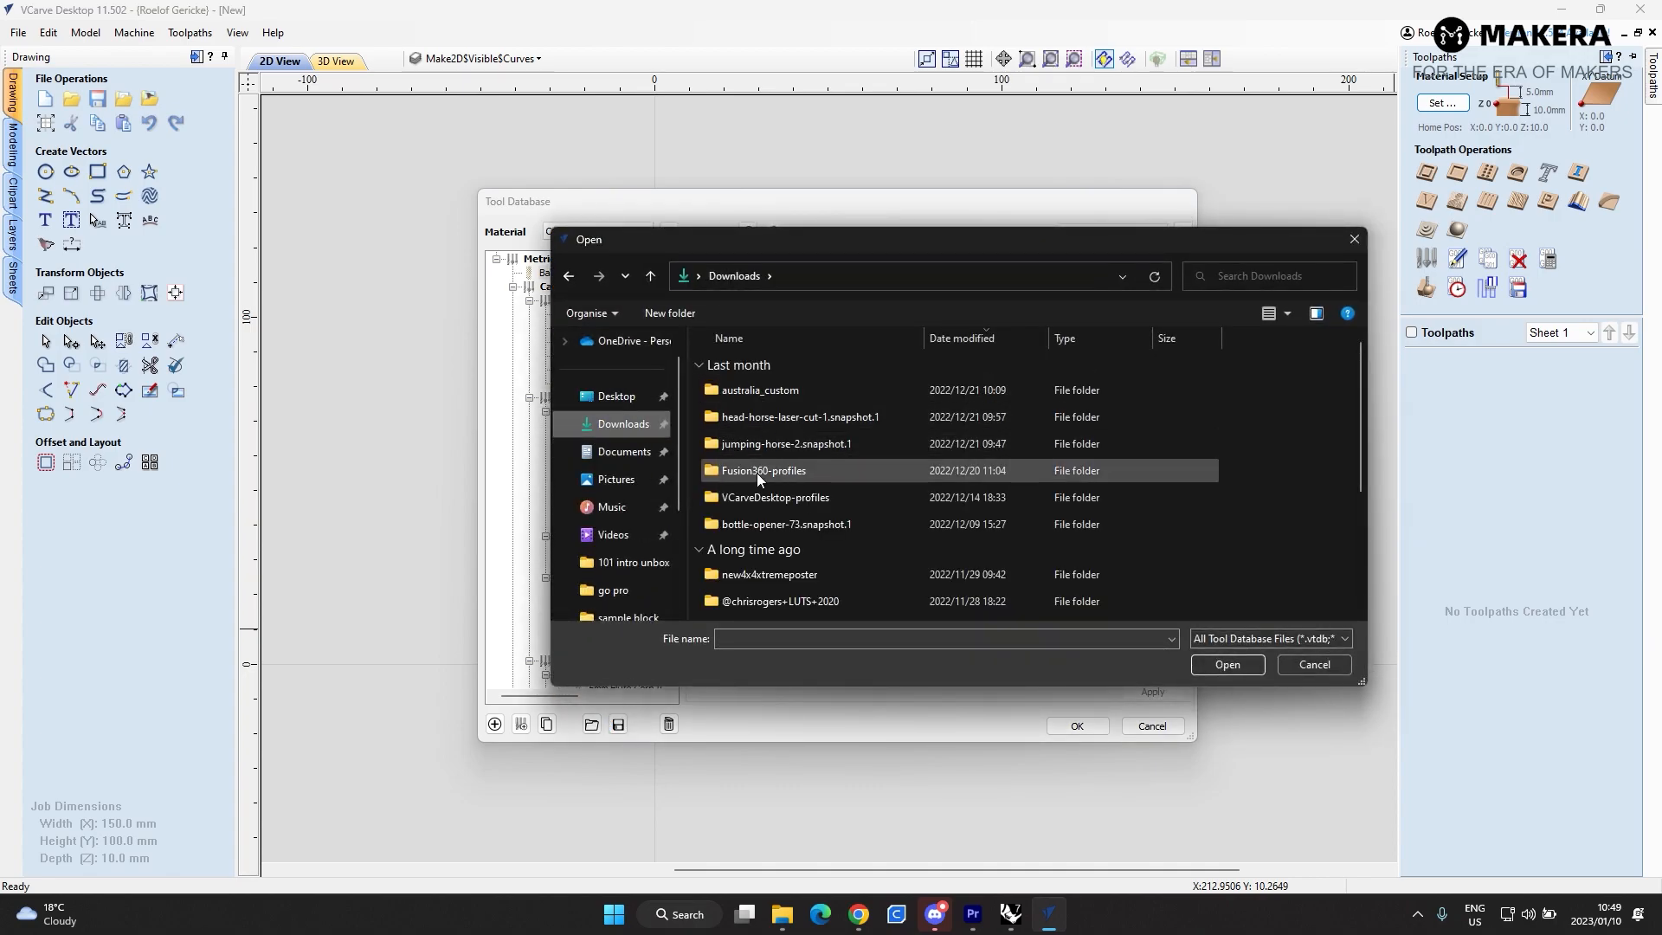
pyautogui.doubleClick(755, 496)
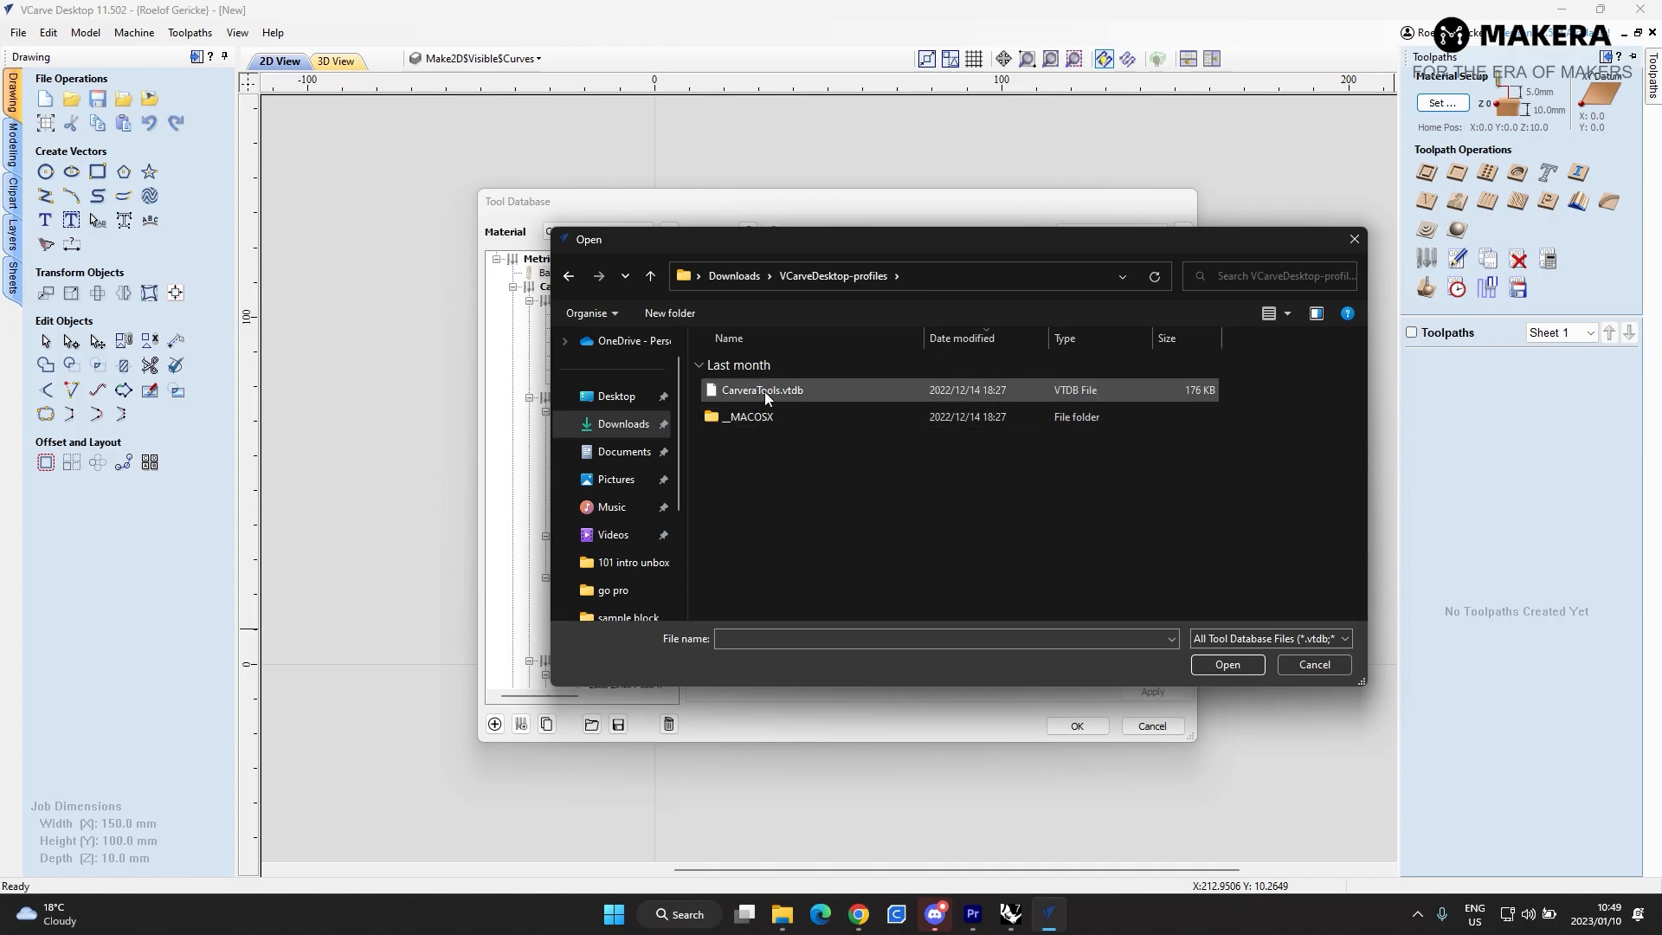
pyautogui.click(766, 392)
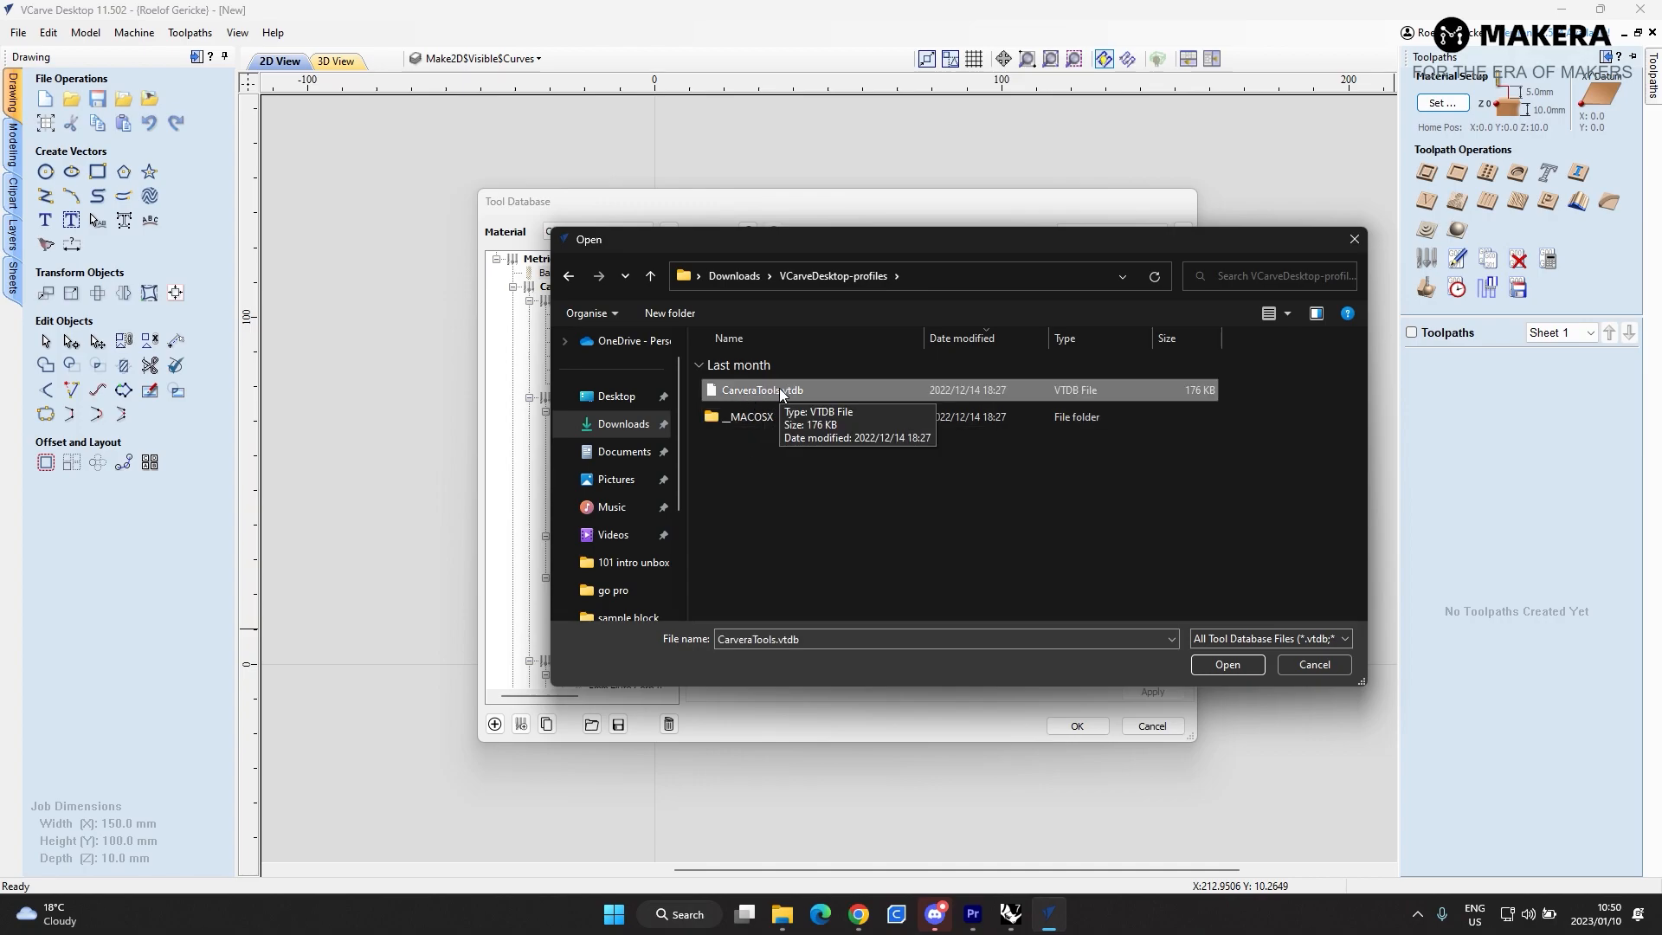
pyautogui.click(1315, 665)
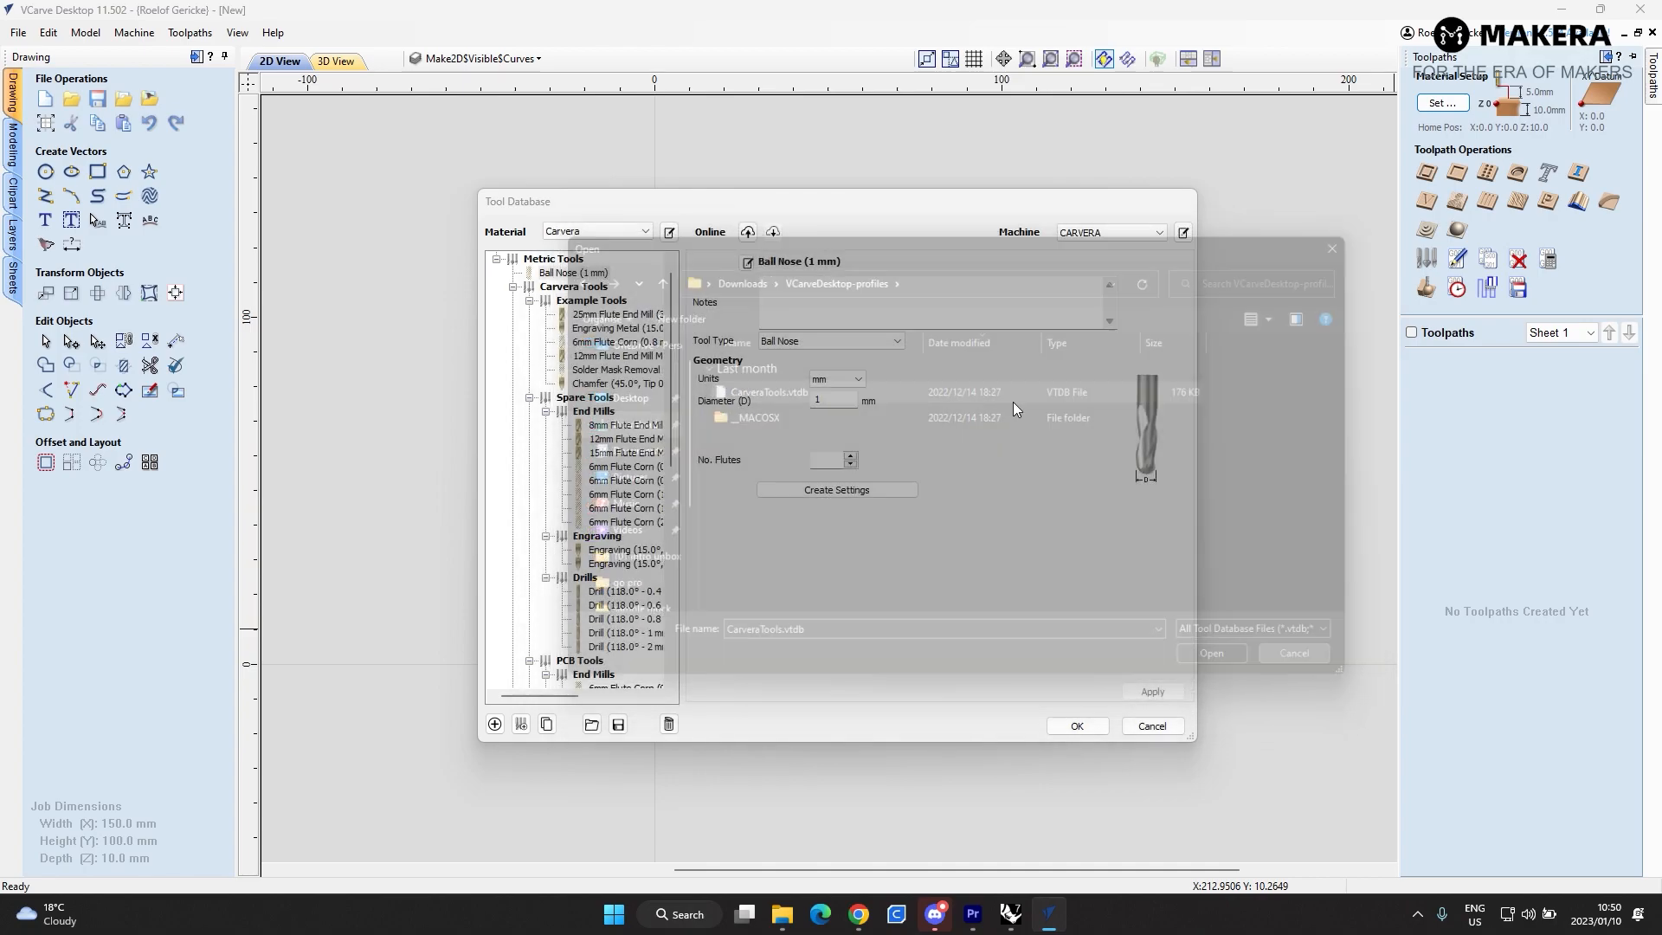
# - Collapse the Example Tools, Spare Tools and PCB Tools subgroups within Carvera Tools for an overview of the tool tree
pyautogui.scroll(1, 554, 338)
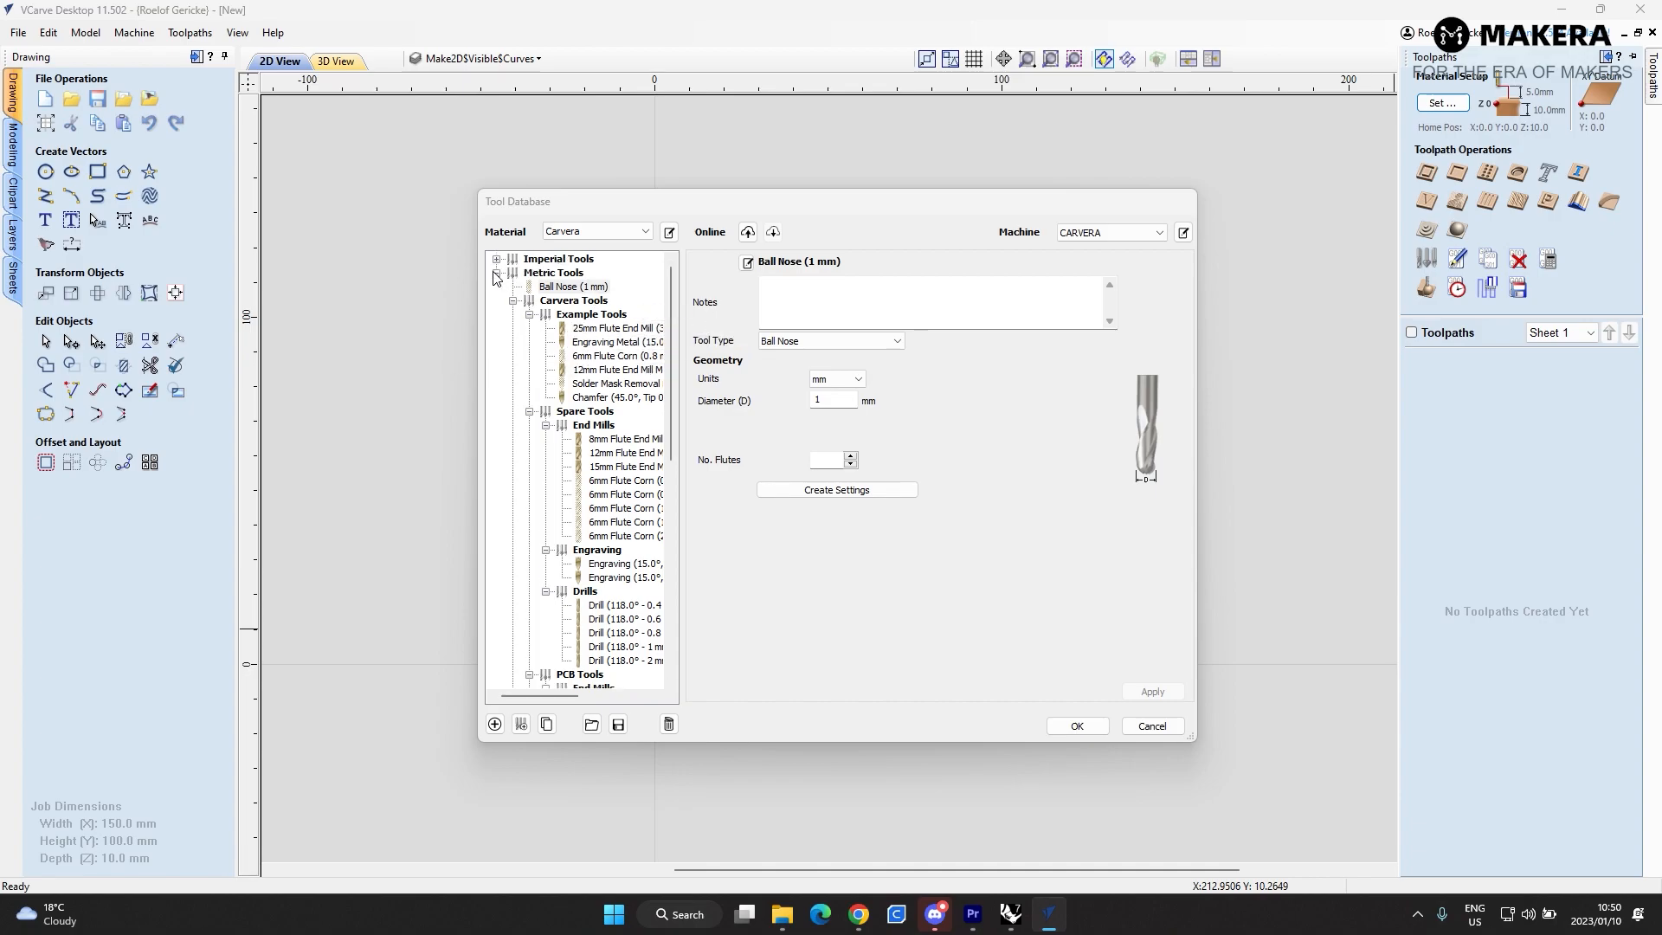
pyautogui.click(512, 300)
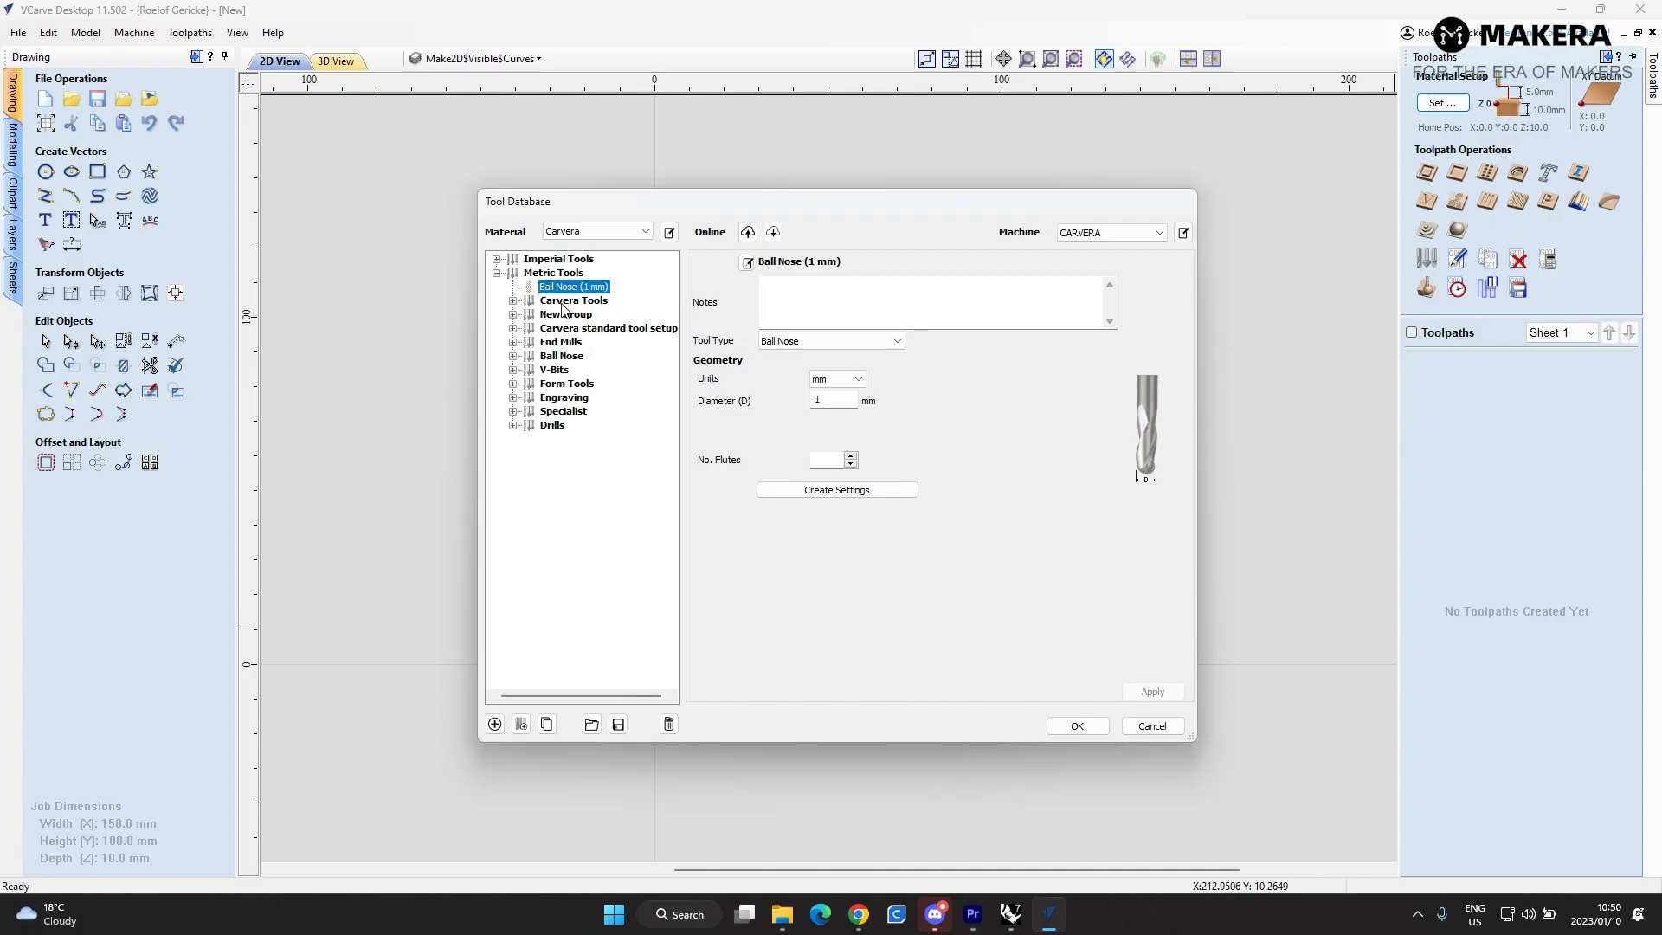
pyautogui.click(567, 301)
pyautogui.click(513, 301)
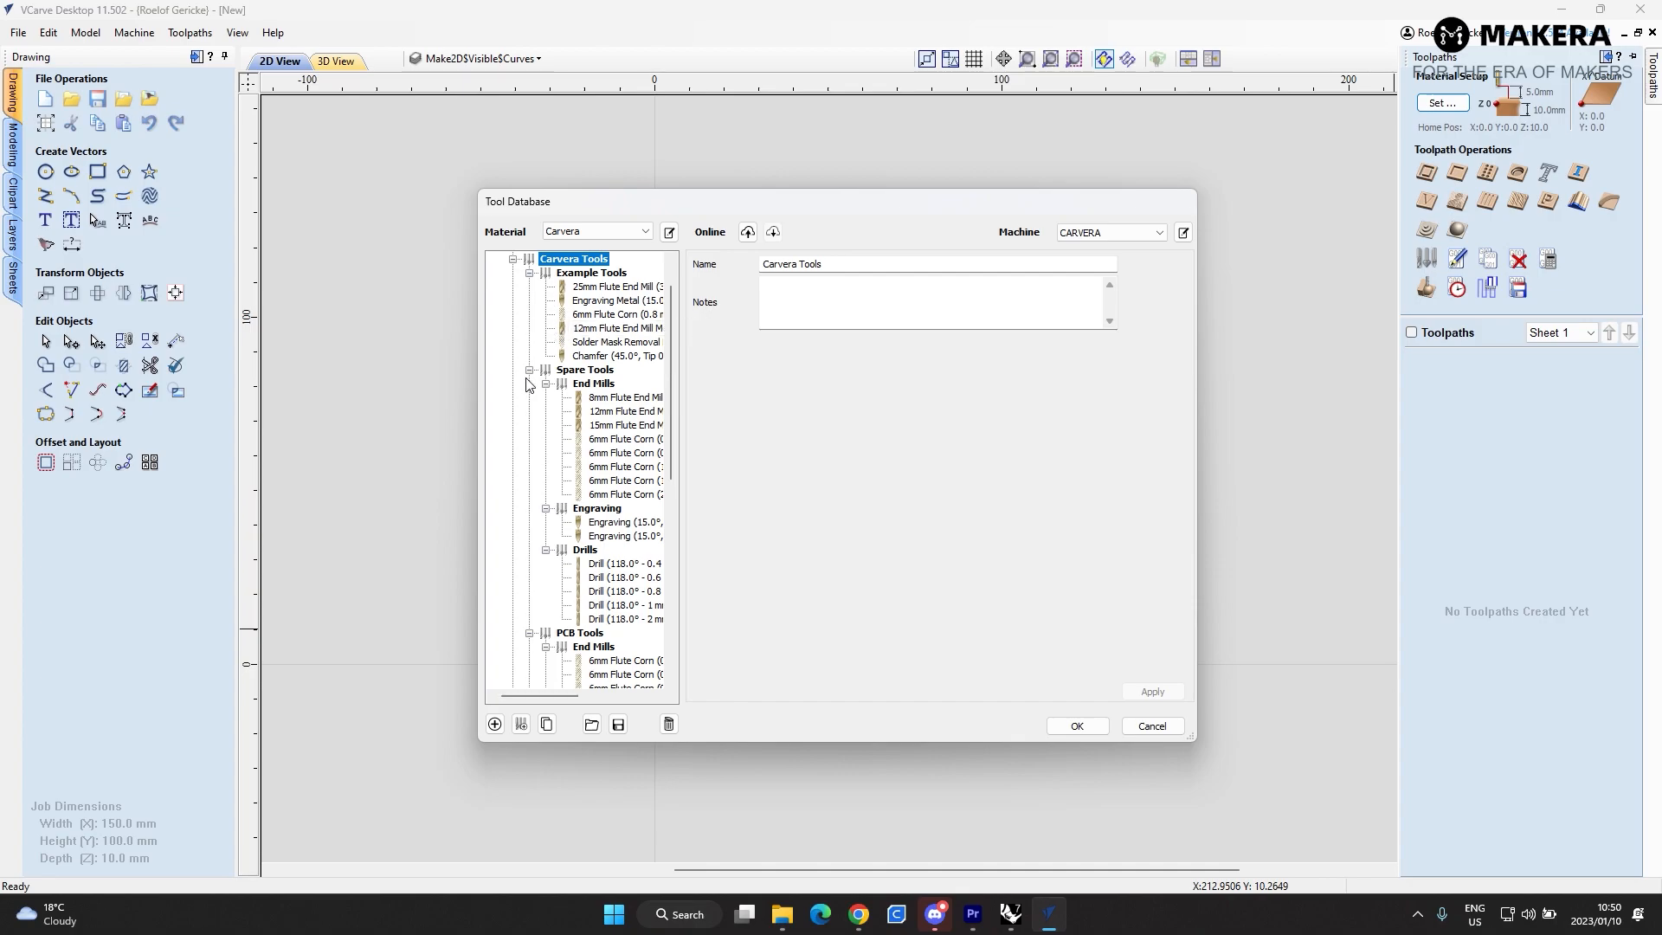
pyautogui.click(529, 370)
pyautogui.click(530, 273)
pyautogui.click(530, 301)
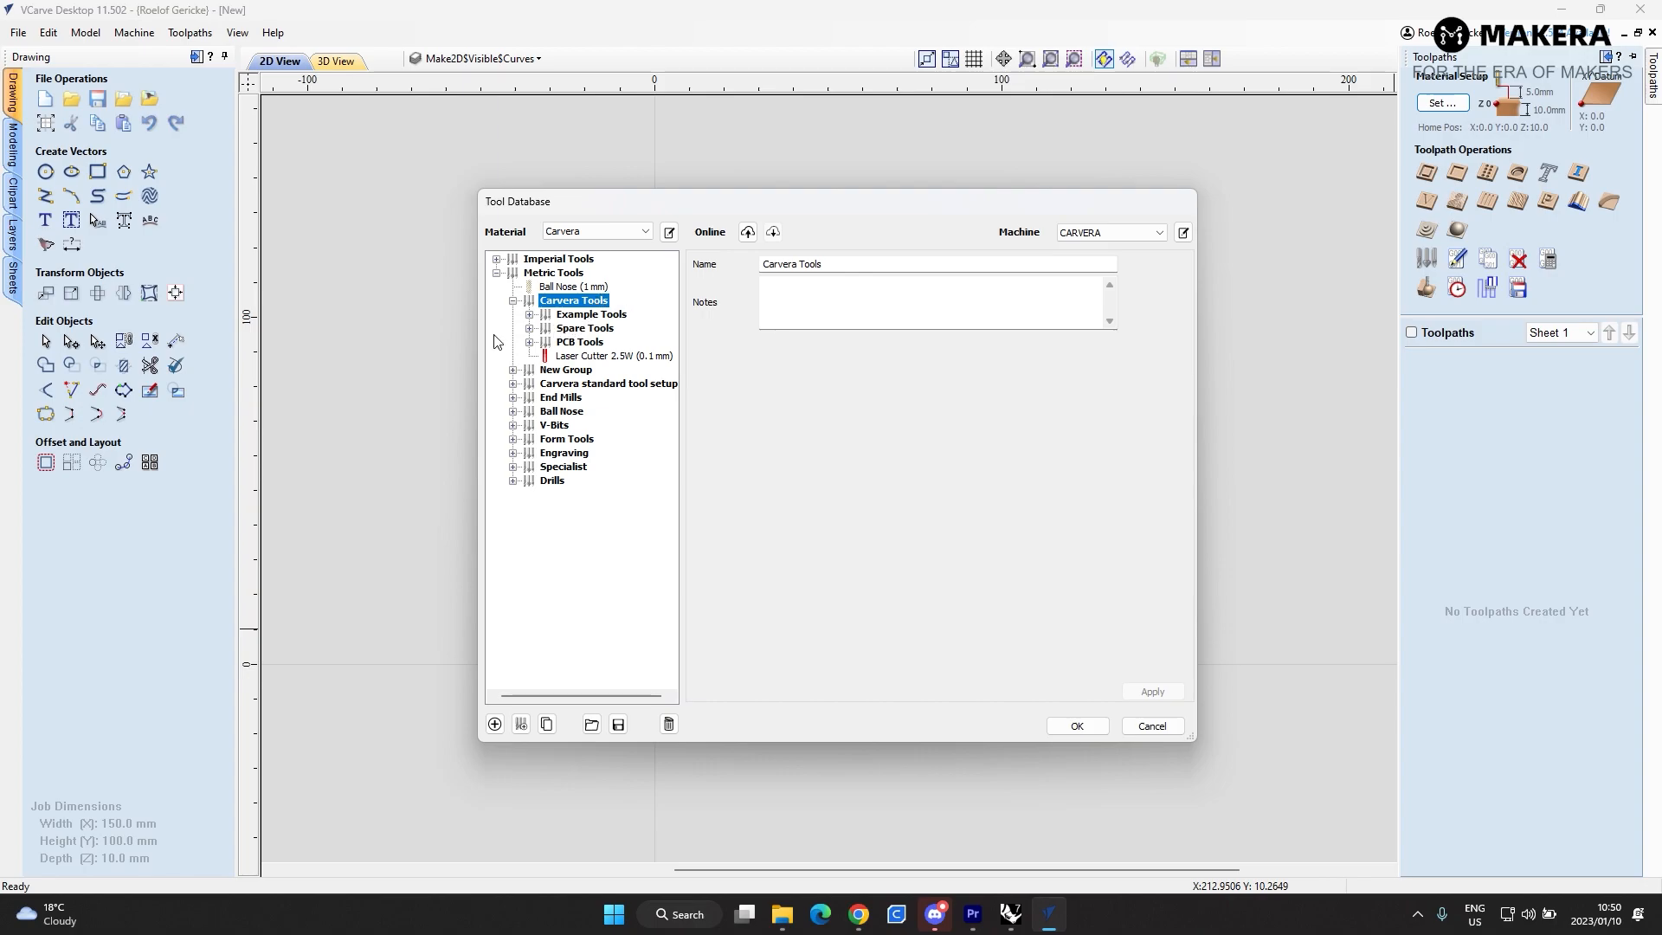
# - Review the tools in the Example Tools group, including the 25mm Flute End Mill, Engraving Metal, 12mm Flute End Mill Metal and Chamfer
pyautogui.click(529, 314)
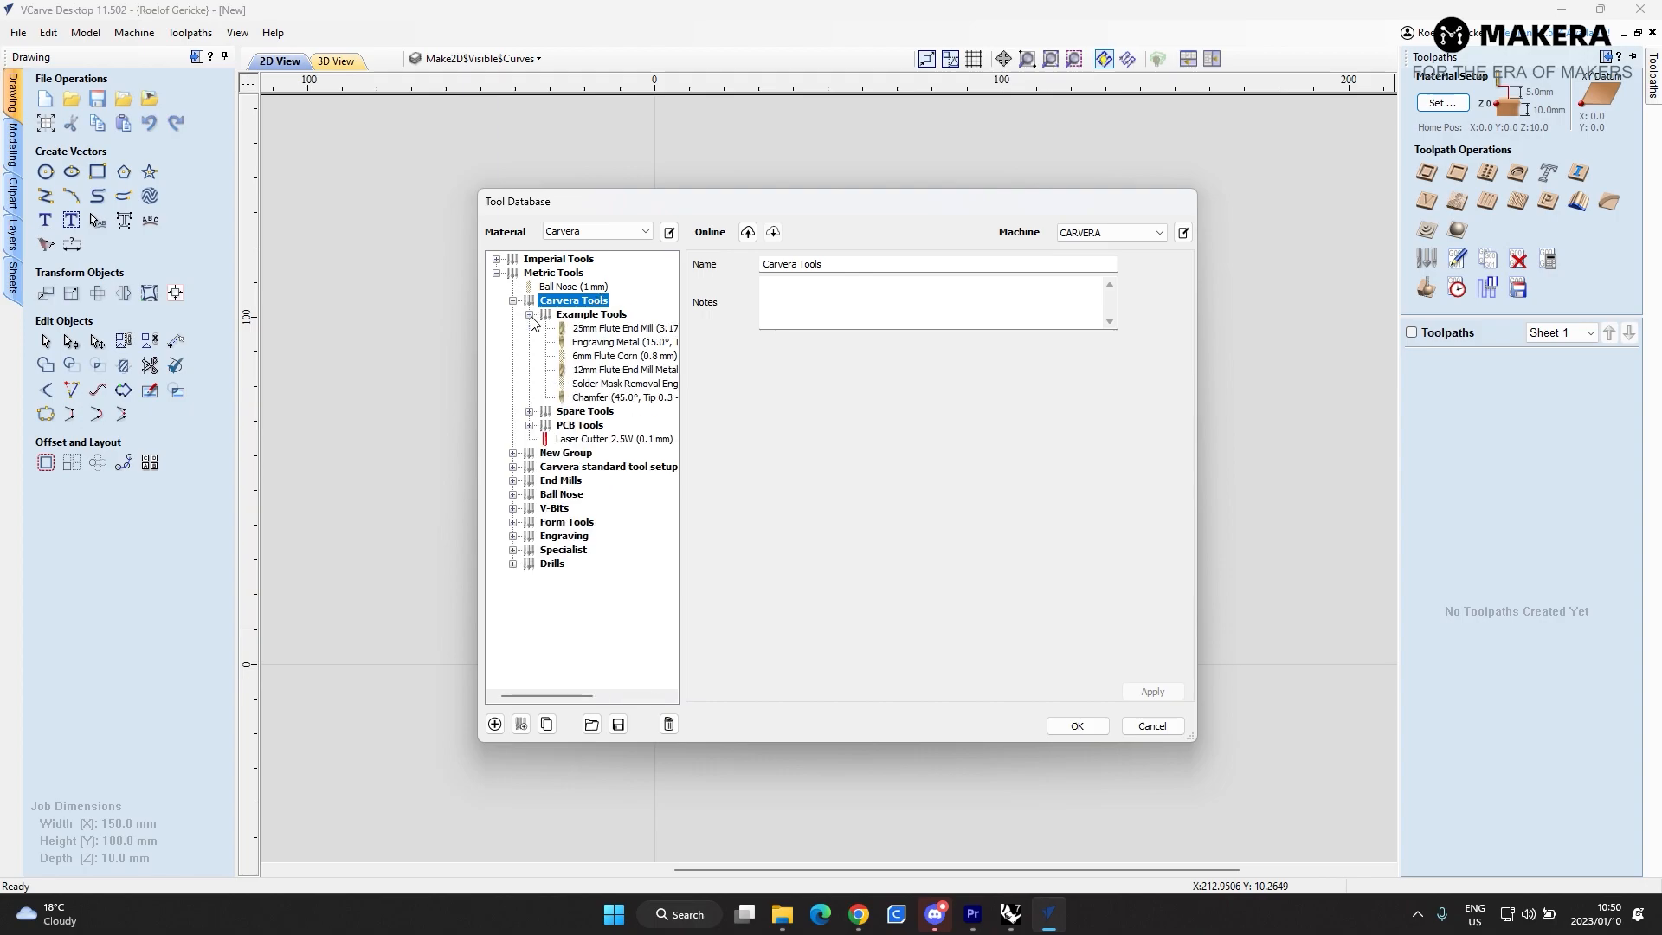
pyautogui.click(603, 334)
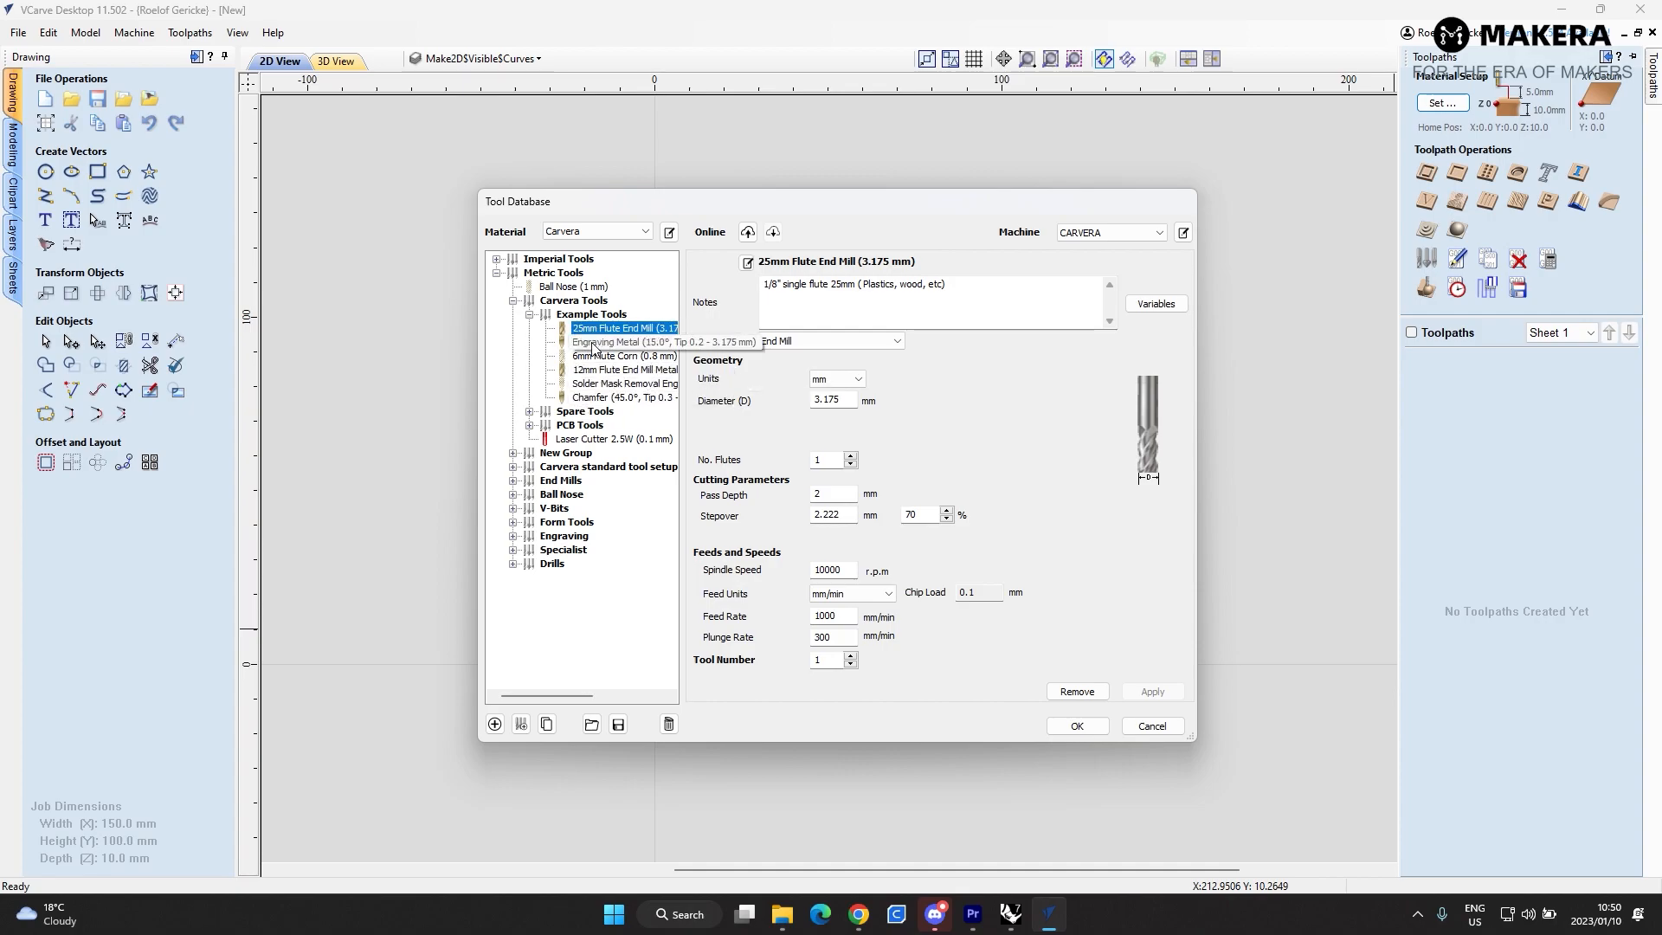
pyautogui.click(594, 343)
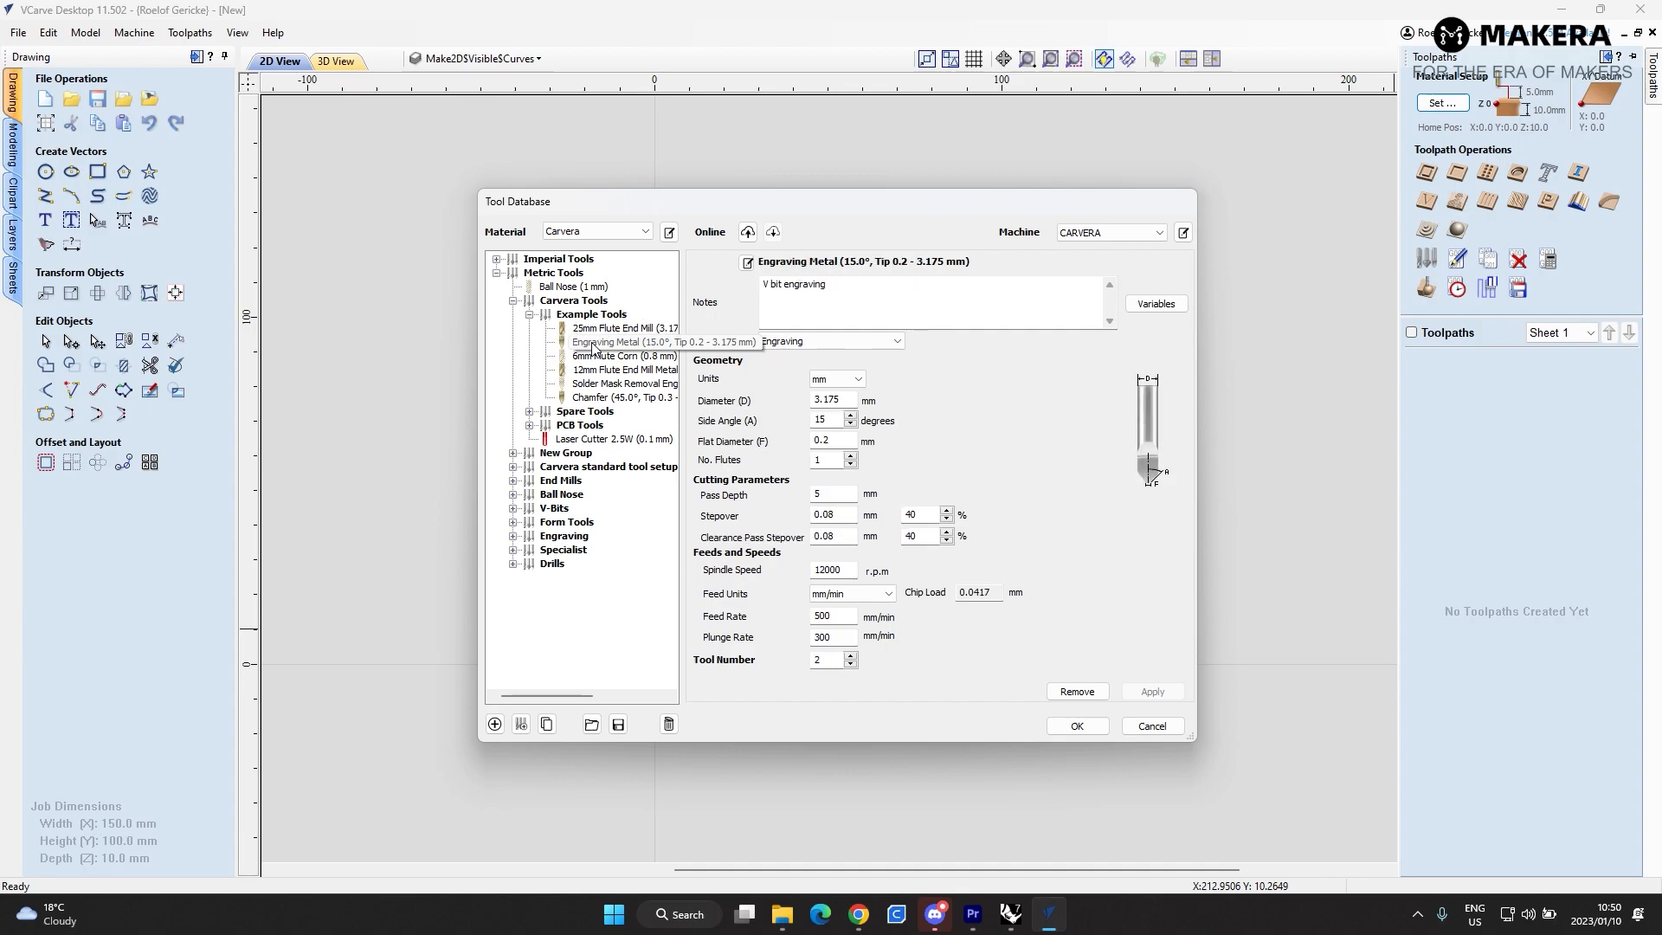
pyautogui.click(596, 371)
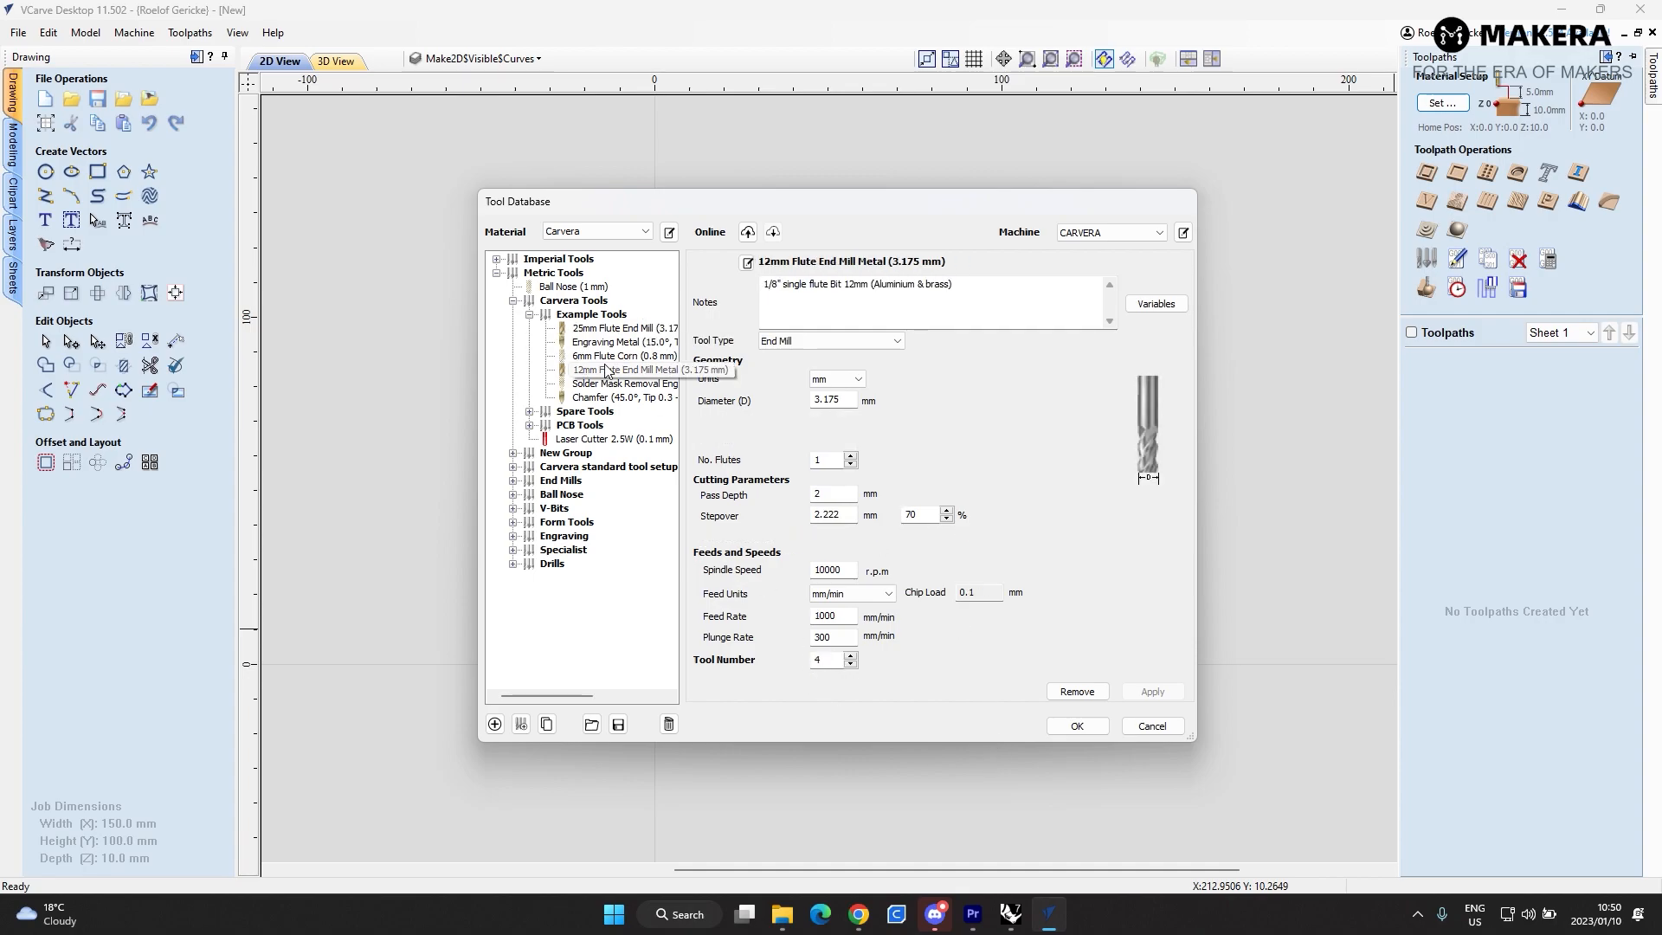
pyautogui.click(596, 356)
pyautogui.click(596, 371)
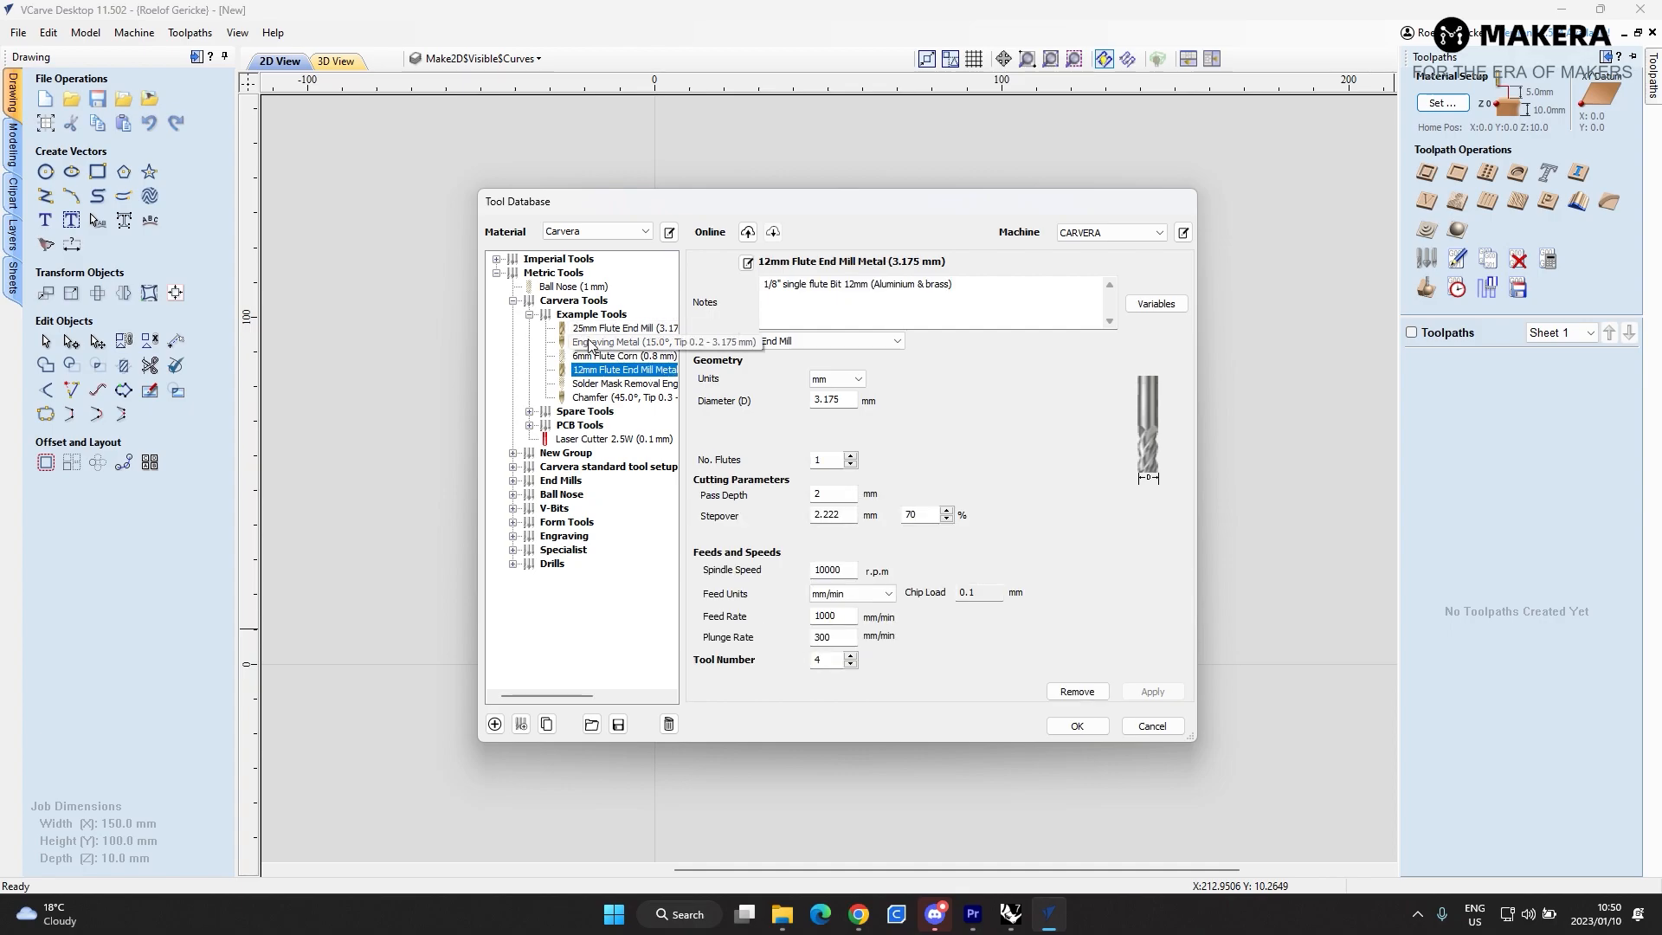
pyautogui.click(597, 398)
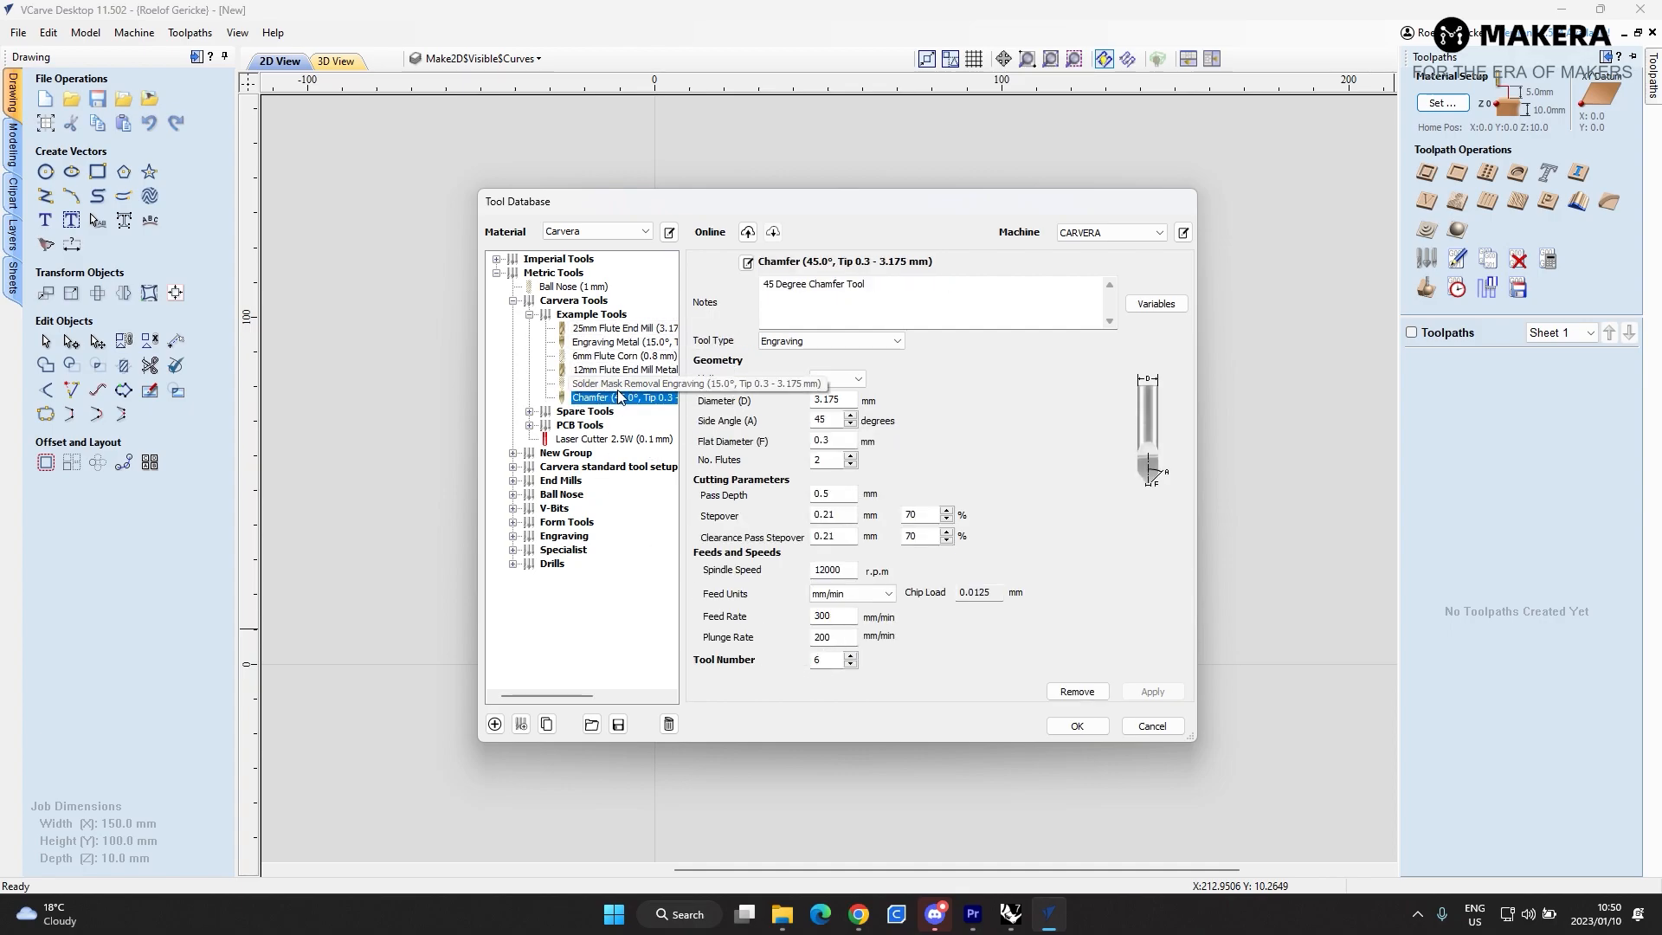
# - Look through the end mills, engraving bits and drills in the Spare Tools group, and collapse the group again
pyautogui.click(529, 412)
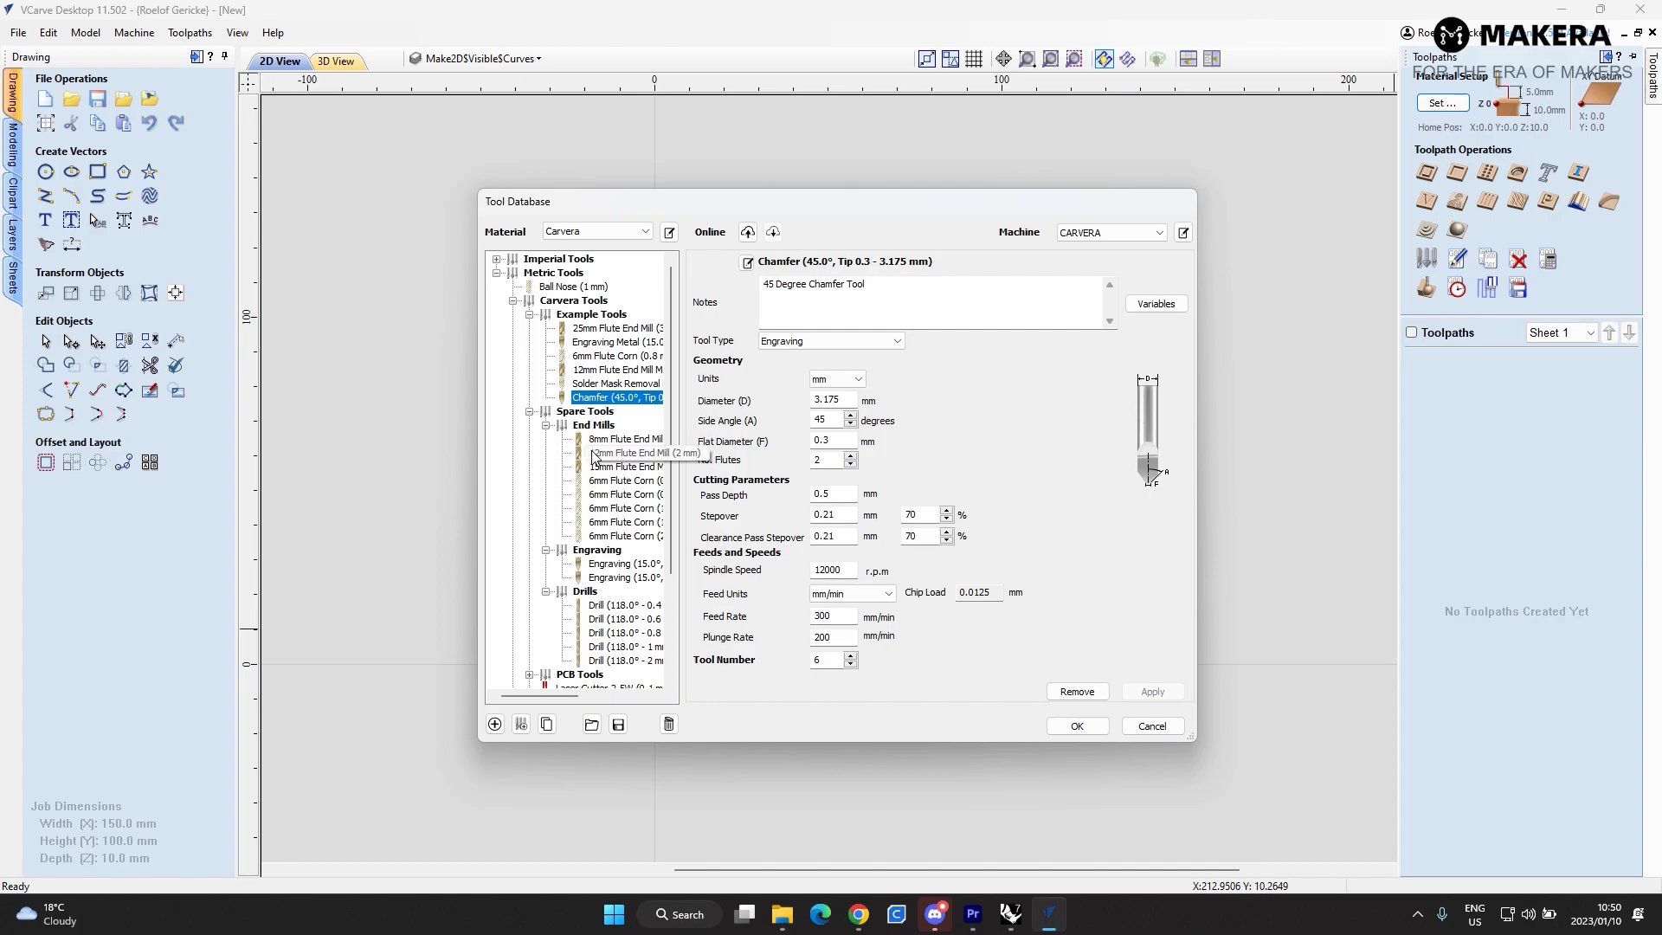
pyautogui.scroll(-1, 545, 485)
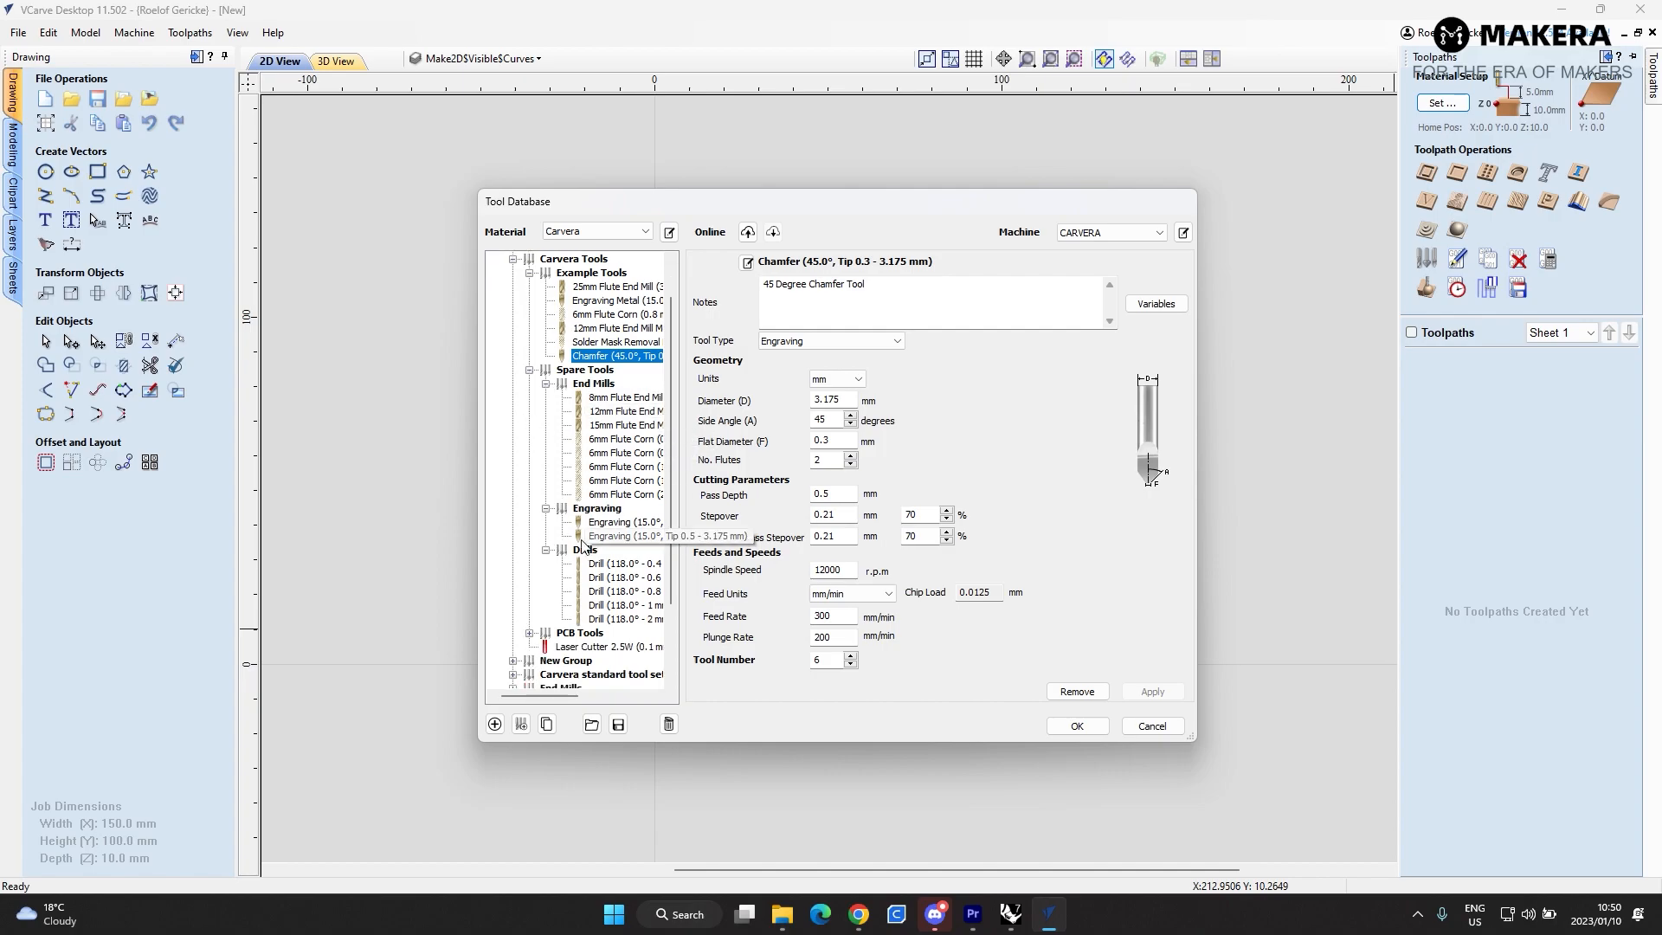
pyautogui.click(546, 384)
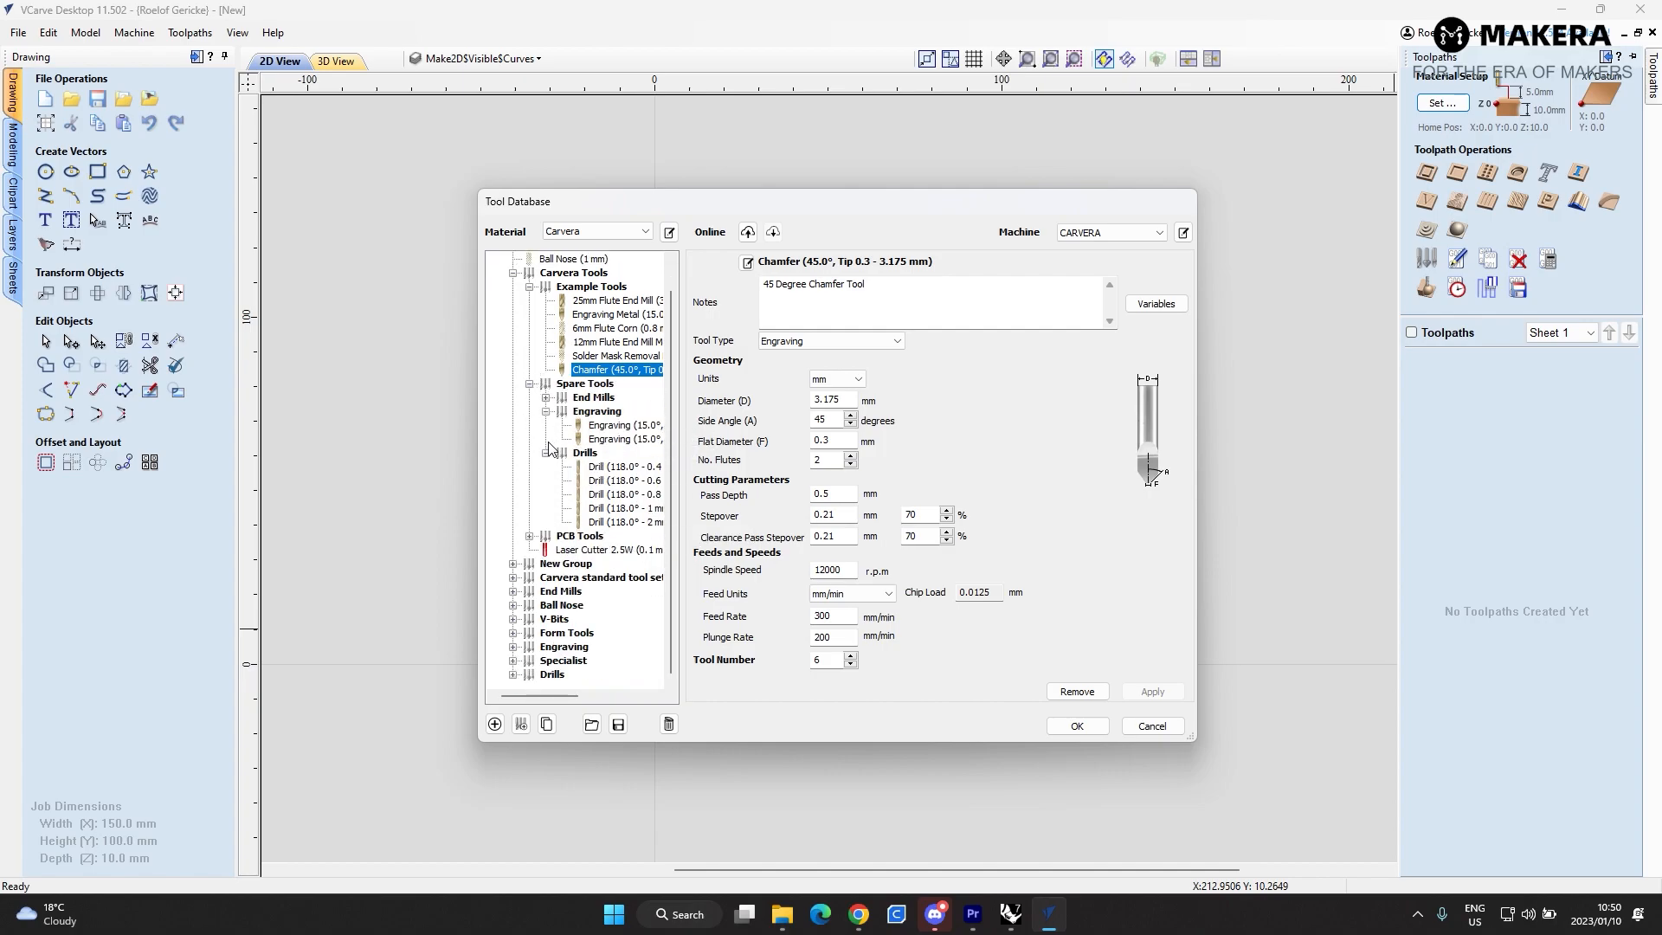
pyautogui.click(530, 384)
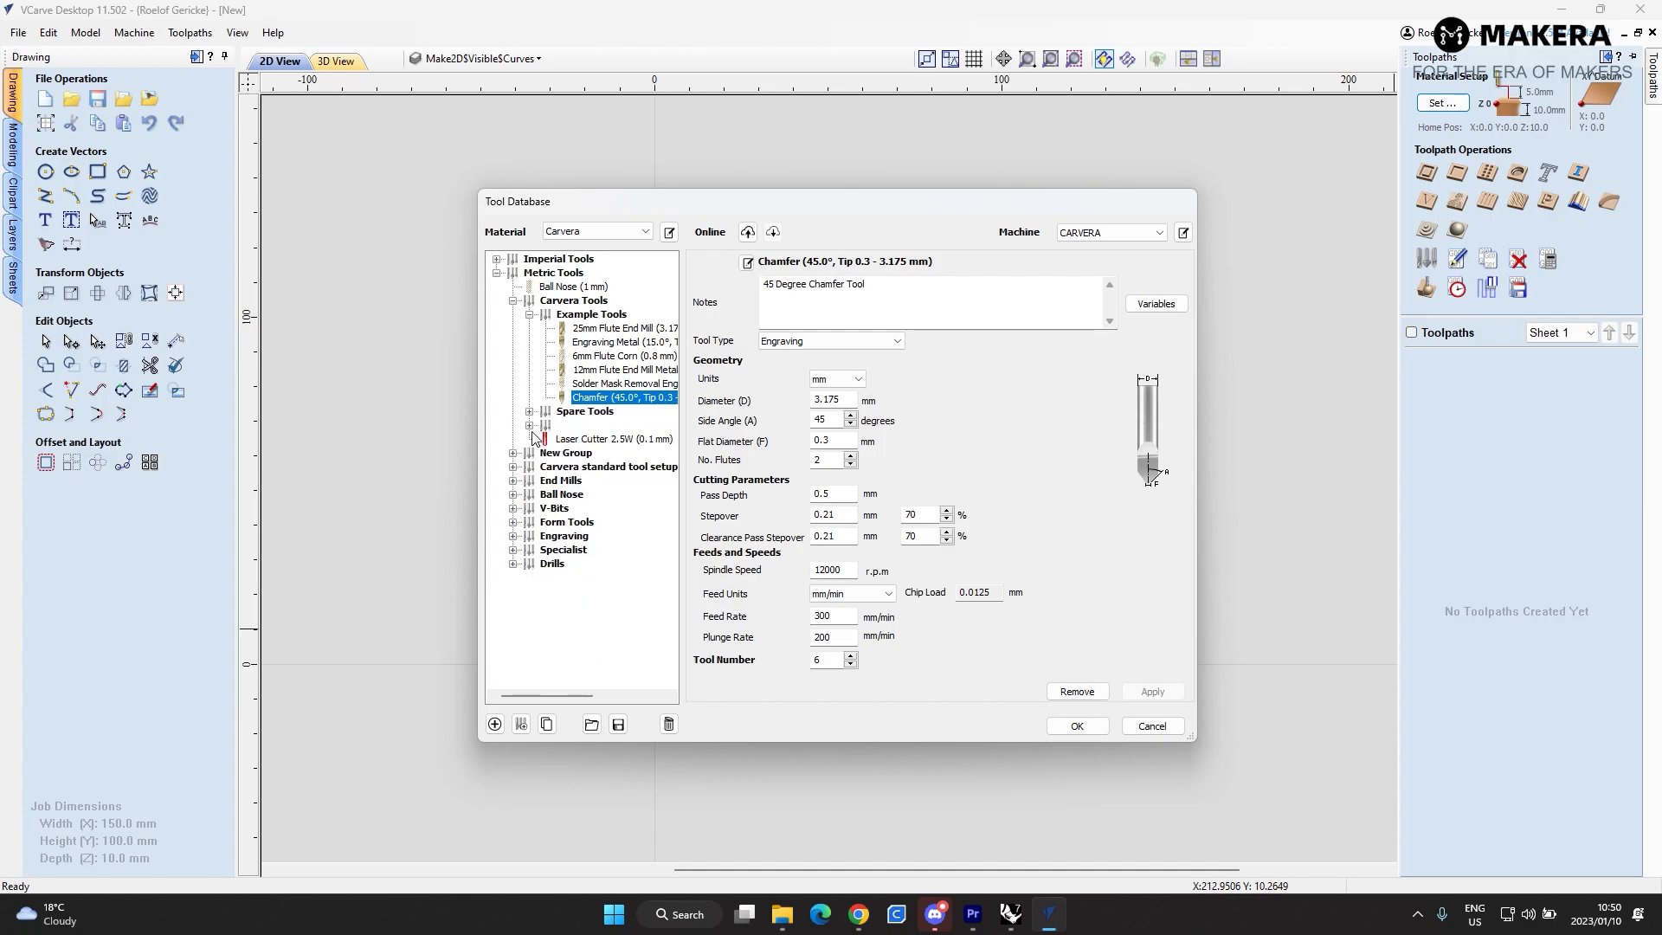
# - Examine the end mills, engraving bit and drills in the PCB Tools group, and collapse its End Mills and Drills subgroups
pyautogui.click(530, 426)
pyautogui.scroll(-4, 576, 529)
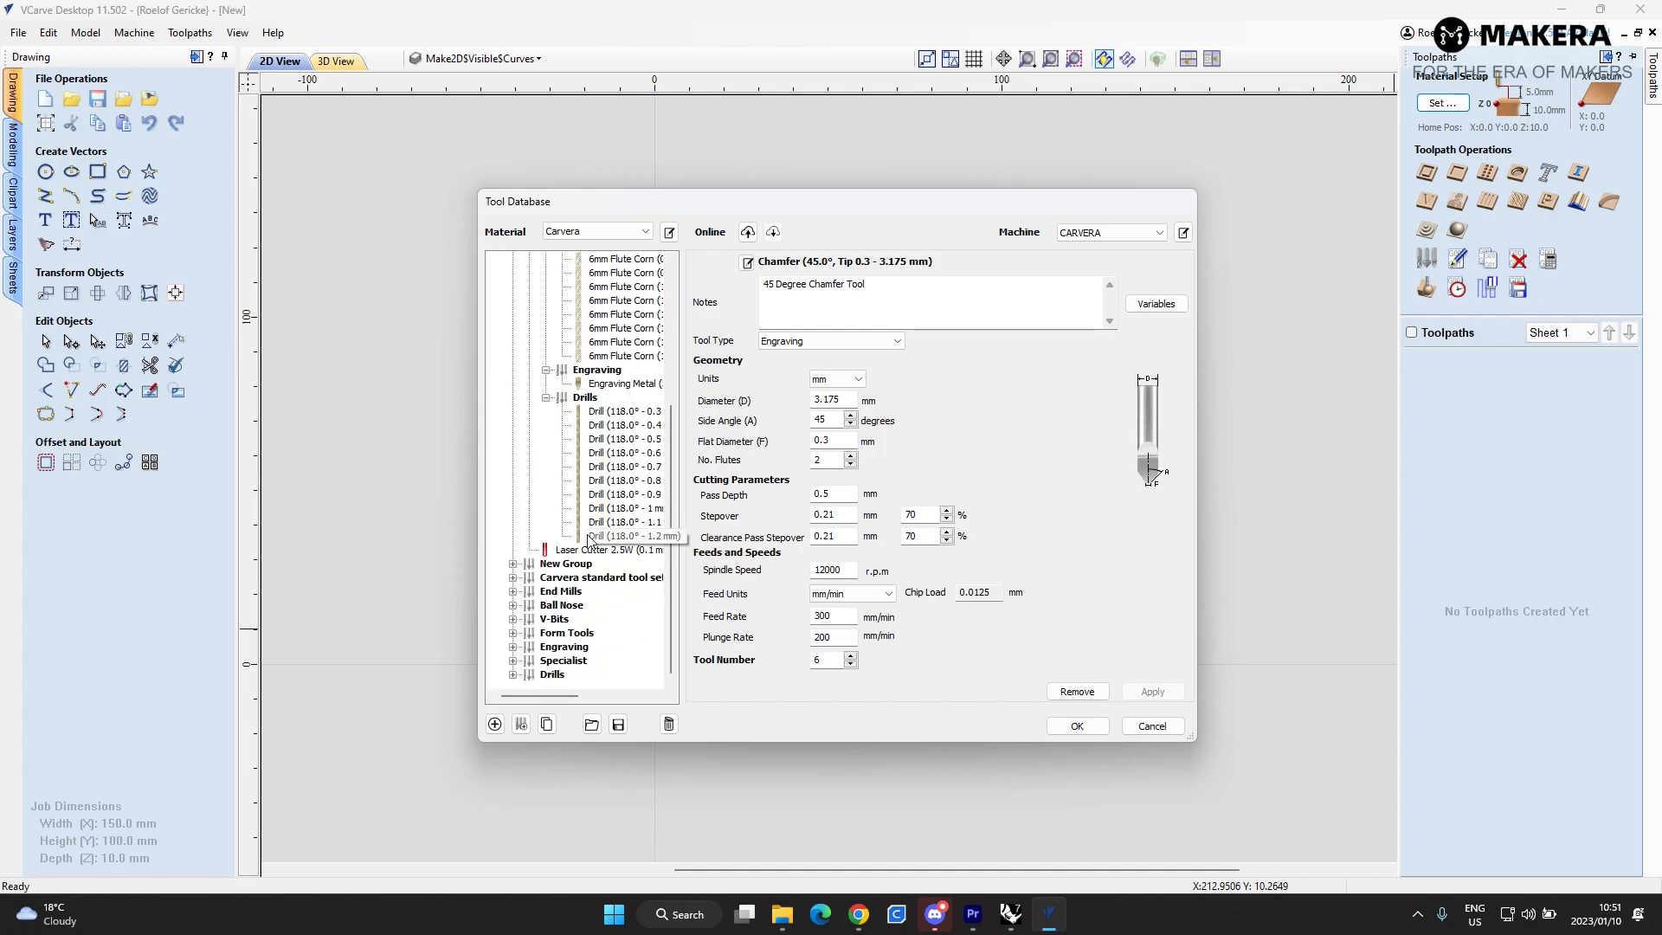
pyautogui.scroll(3, 591, 538)
pyautogui.scroll(2, 597, 528)
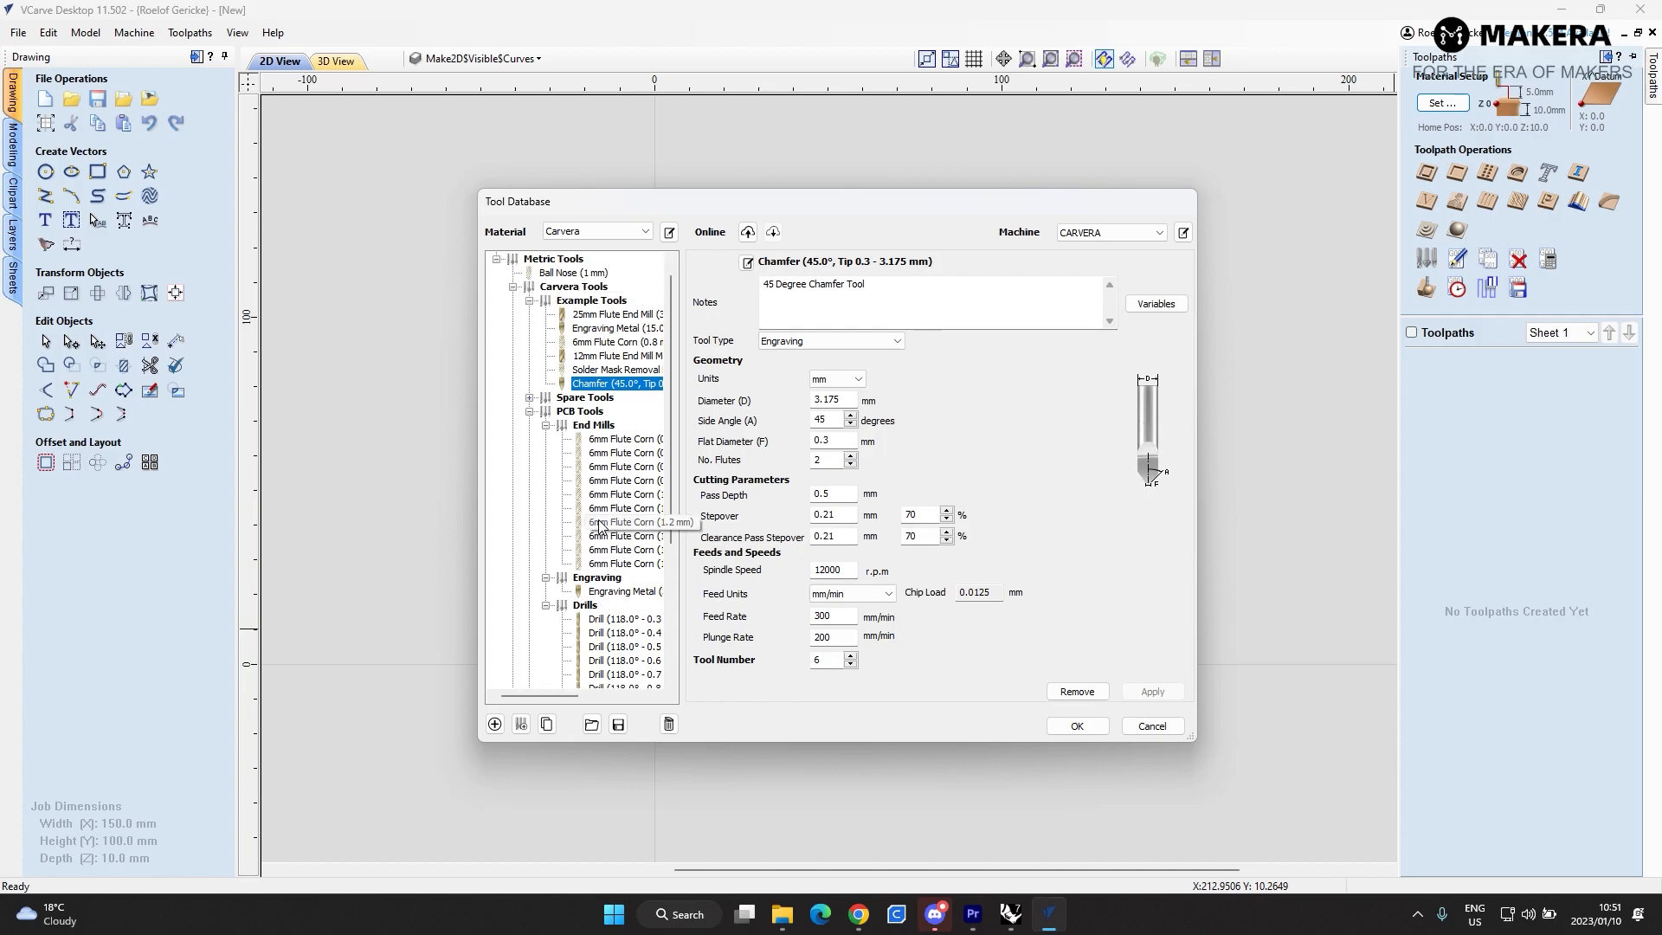
pyautogui.click(546, 425)
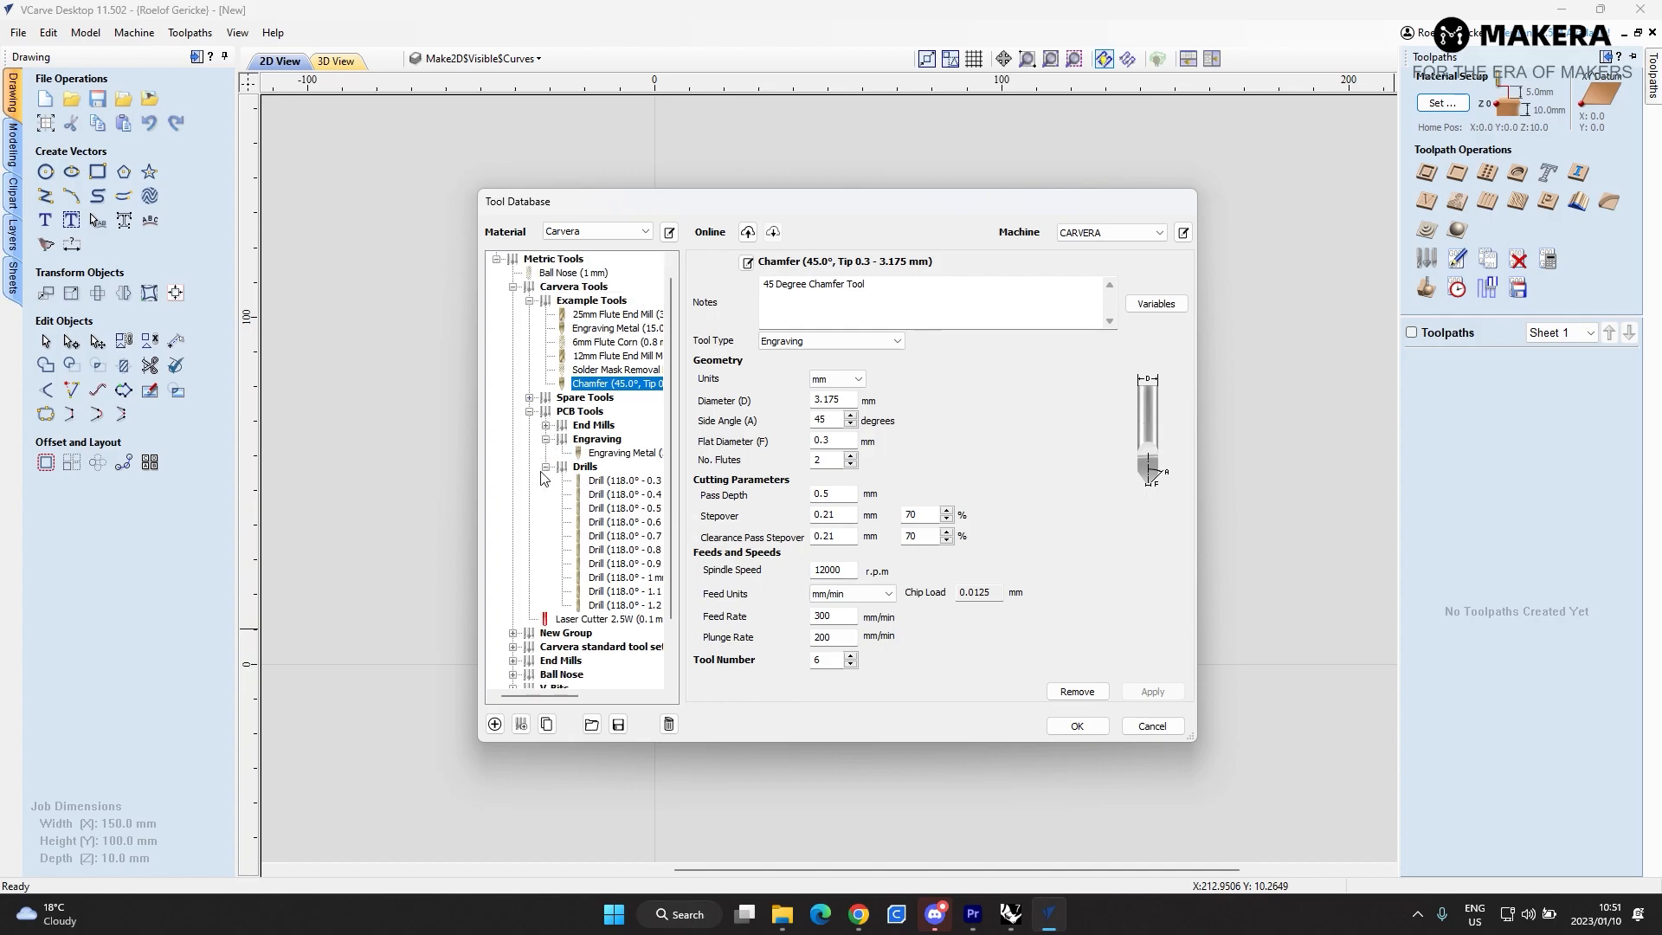
pyautogui.click(547, 469)
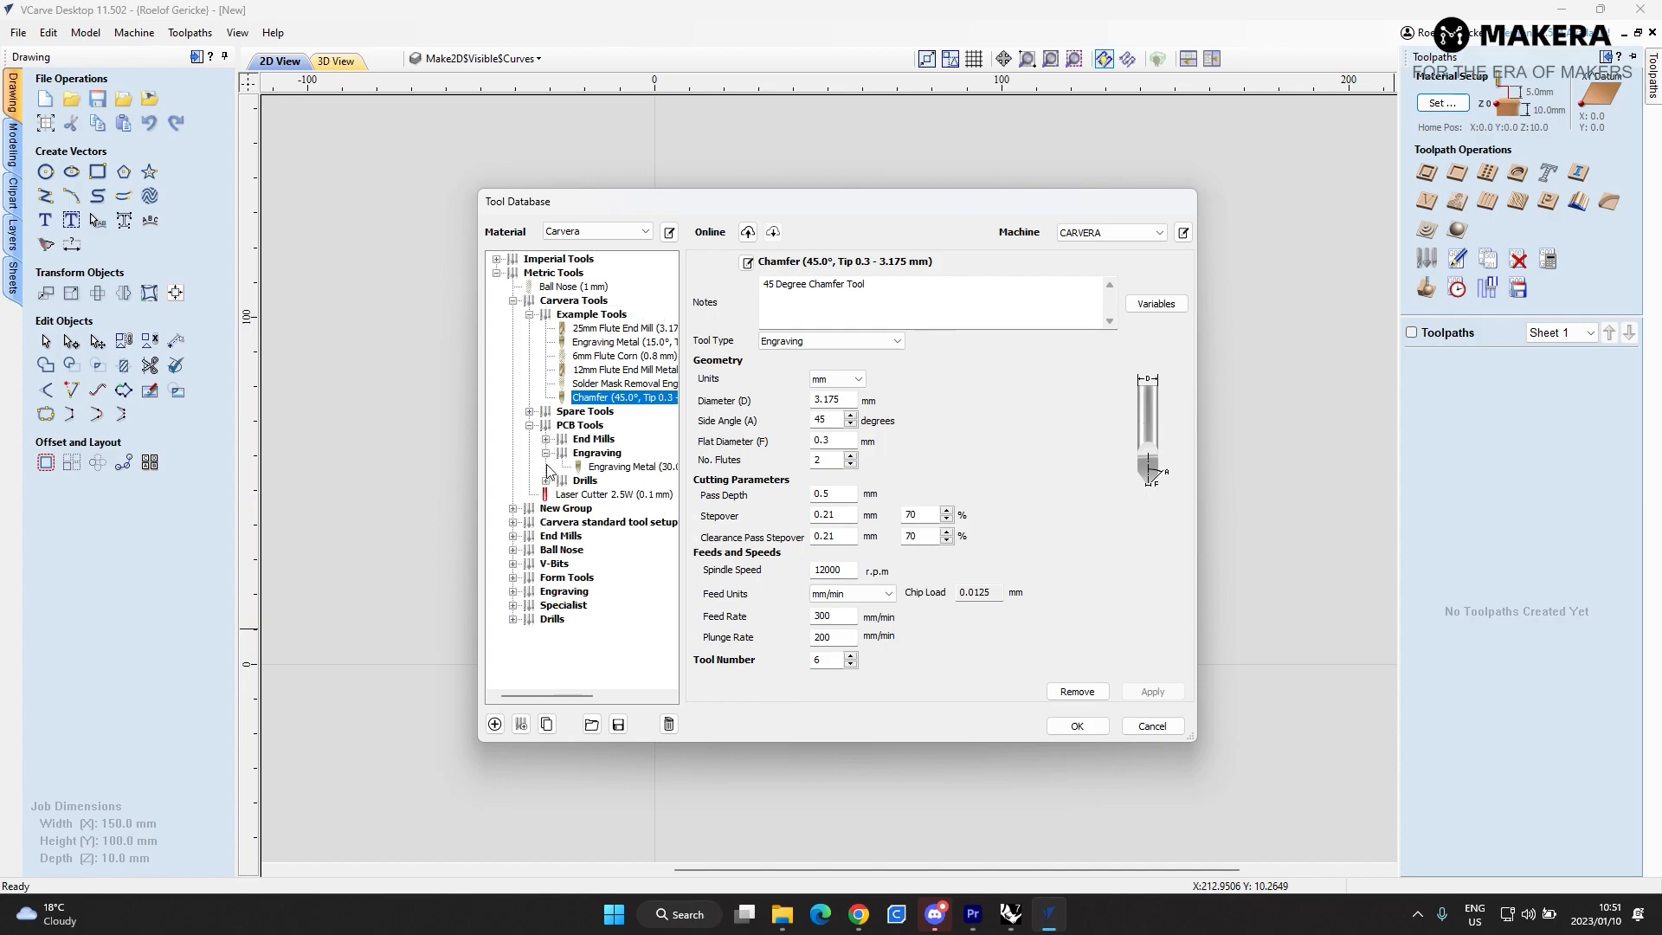
# - Check the 25mm Flute End Mill's cutting settings and feed units, and close the tool database, discarding all changes
pyautogui.click(630, 329)
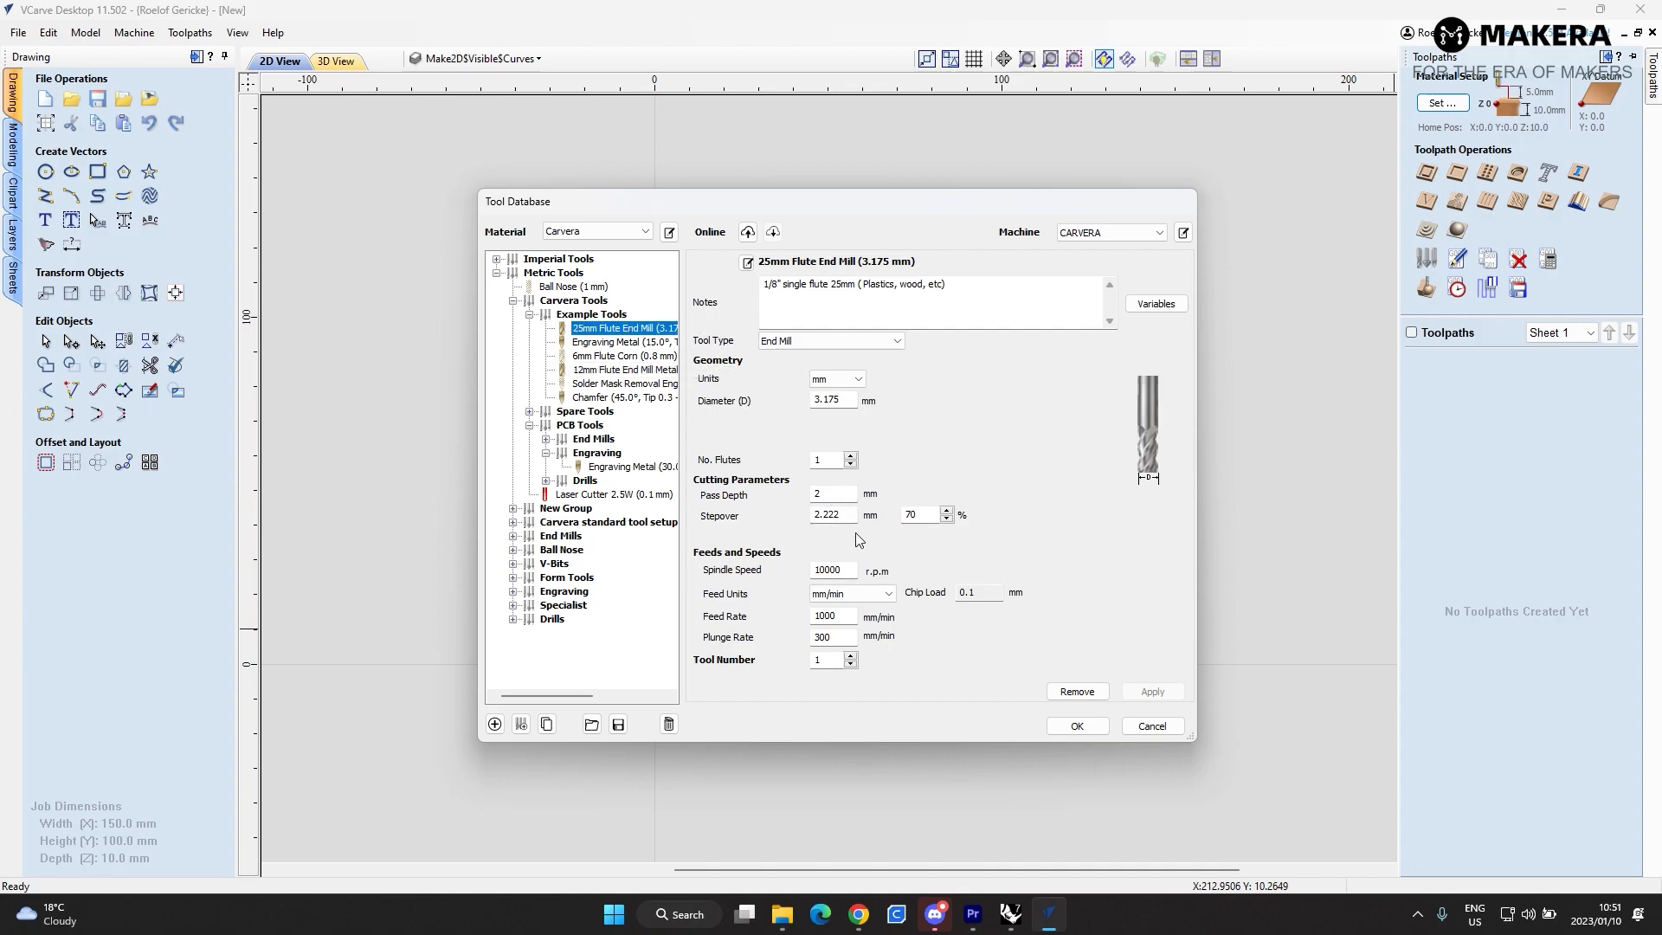
pyautogui.click(844, 594)
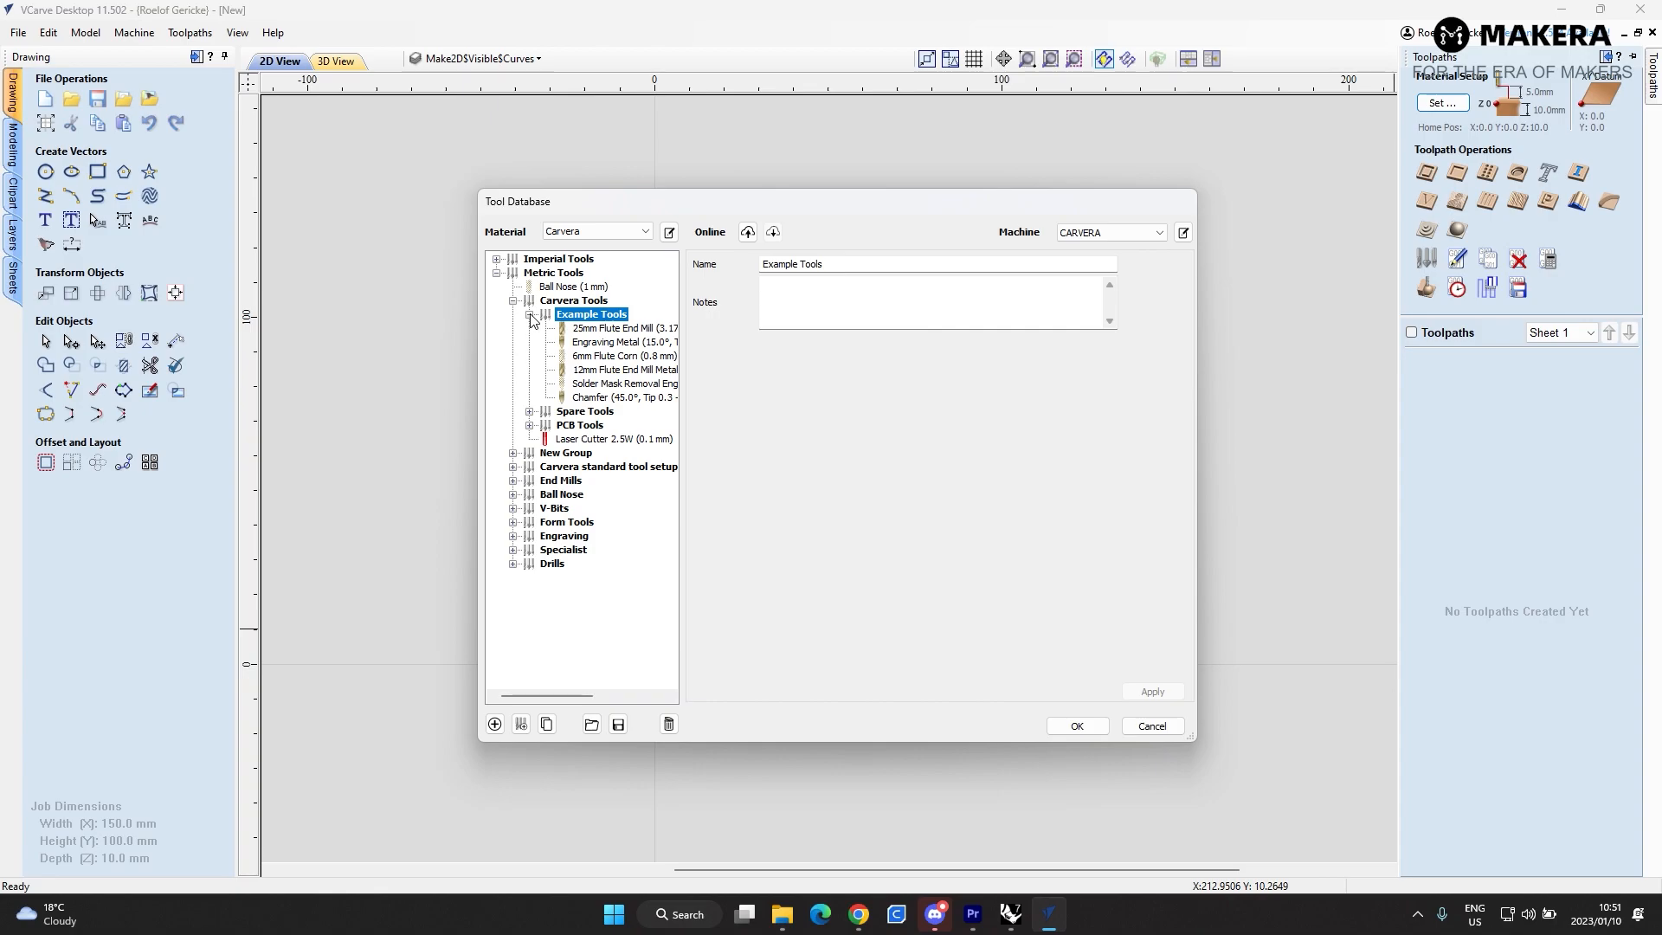
pyautogui.click(1150, 727)
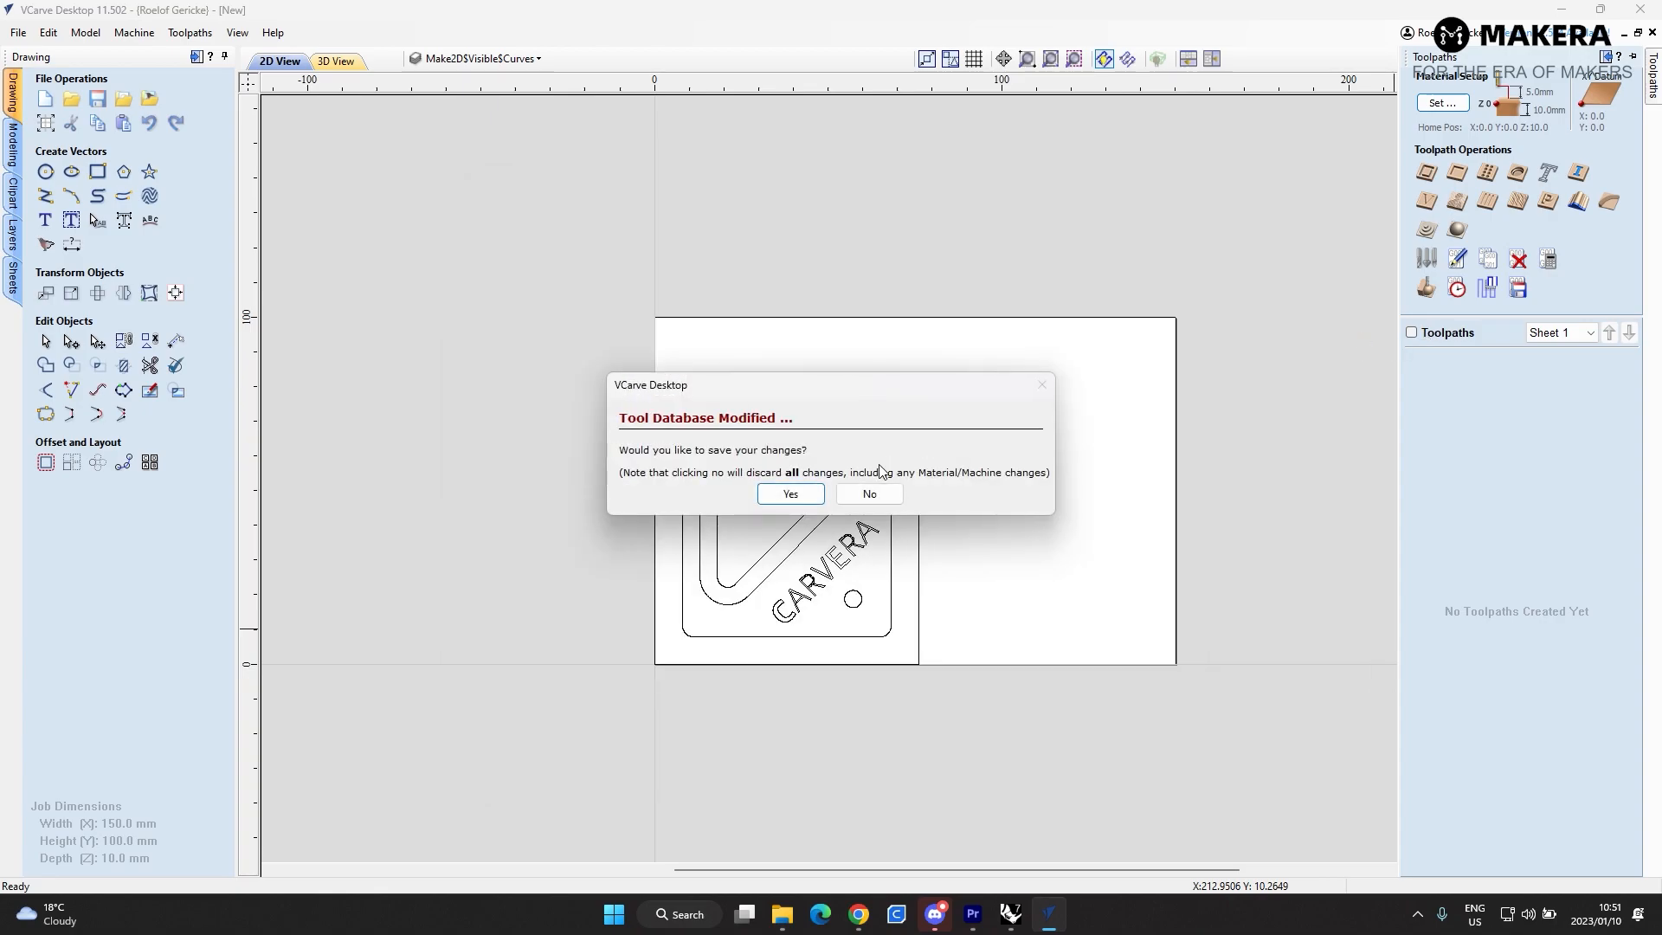
pyautogui.click(869, 495)
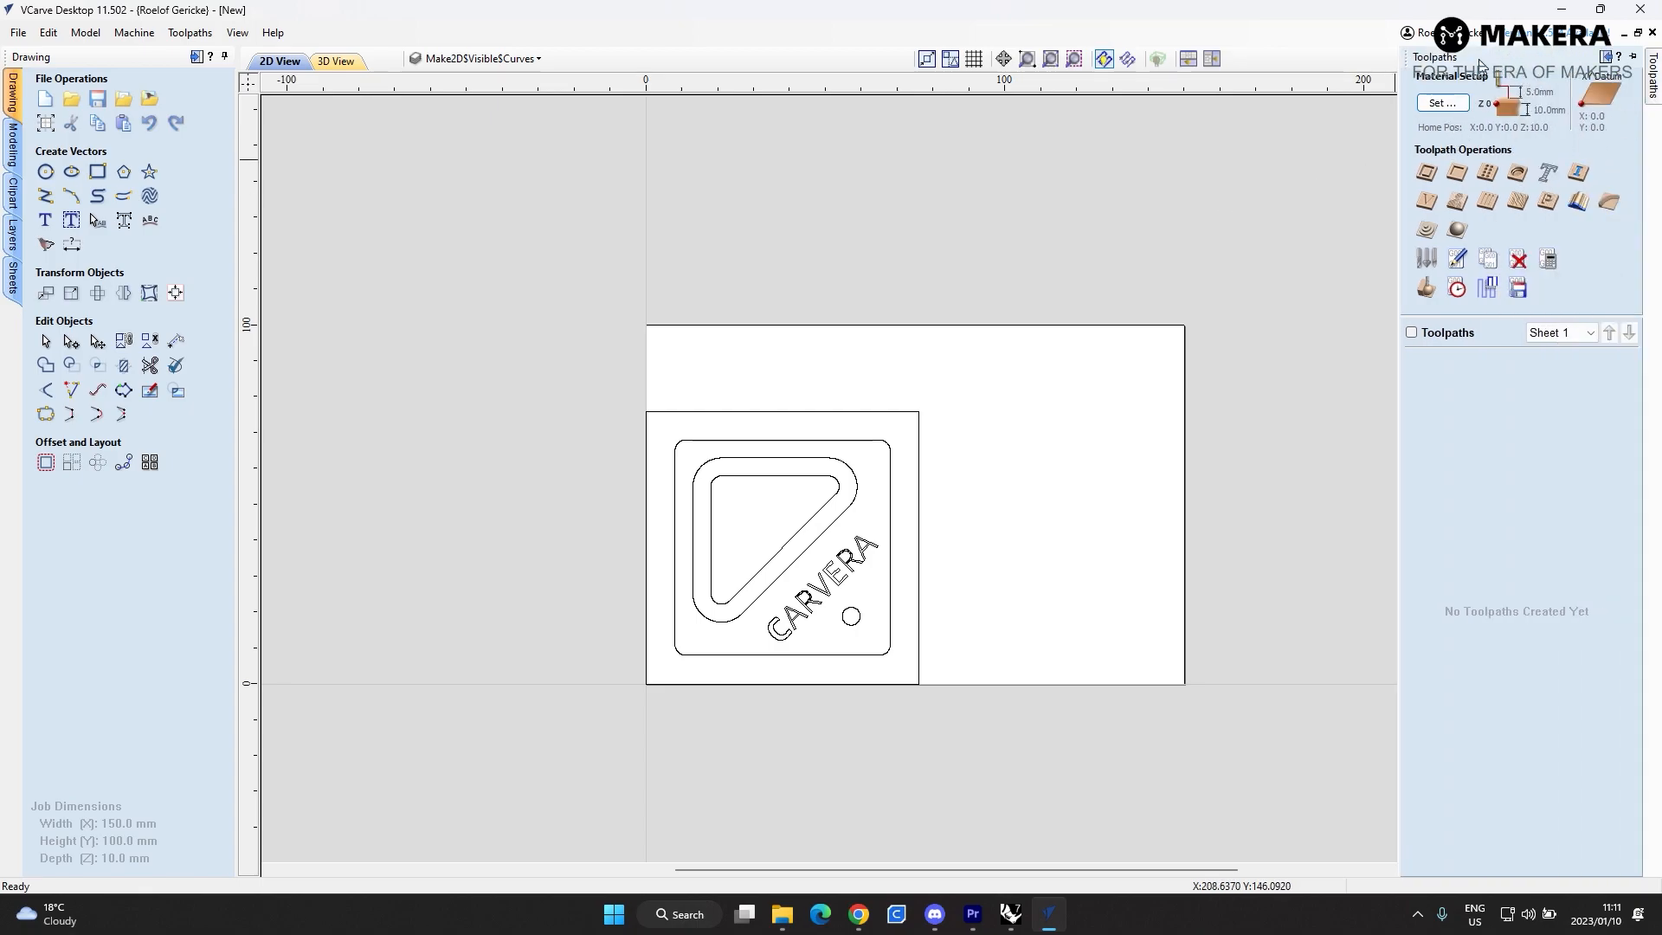
# - Open the material setup and set the XY datum to the lower-left corner of the job
pyautogui.click(1442, 103)
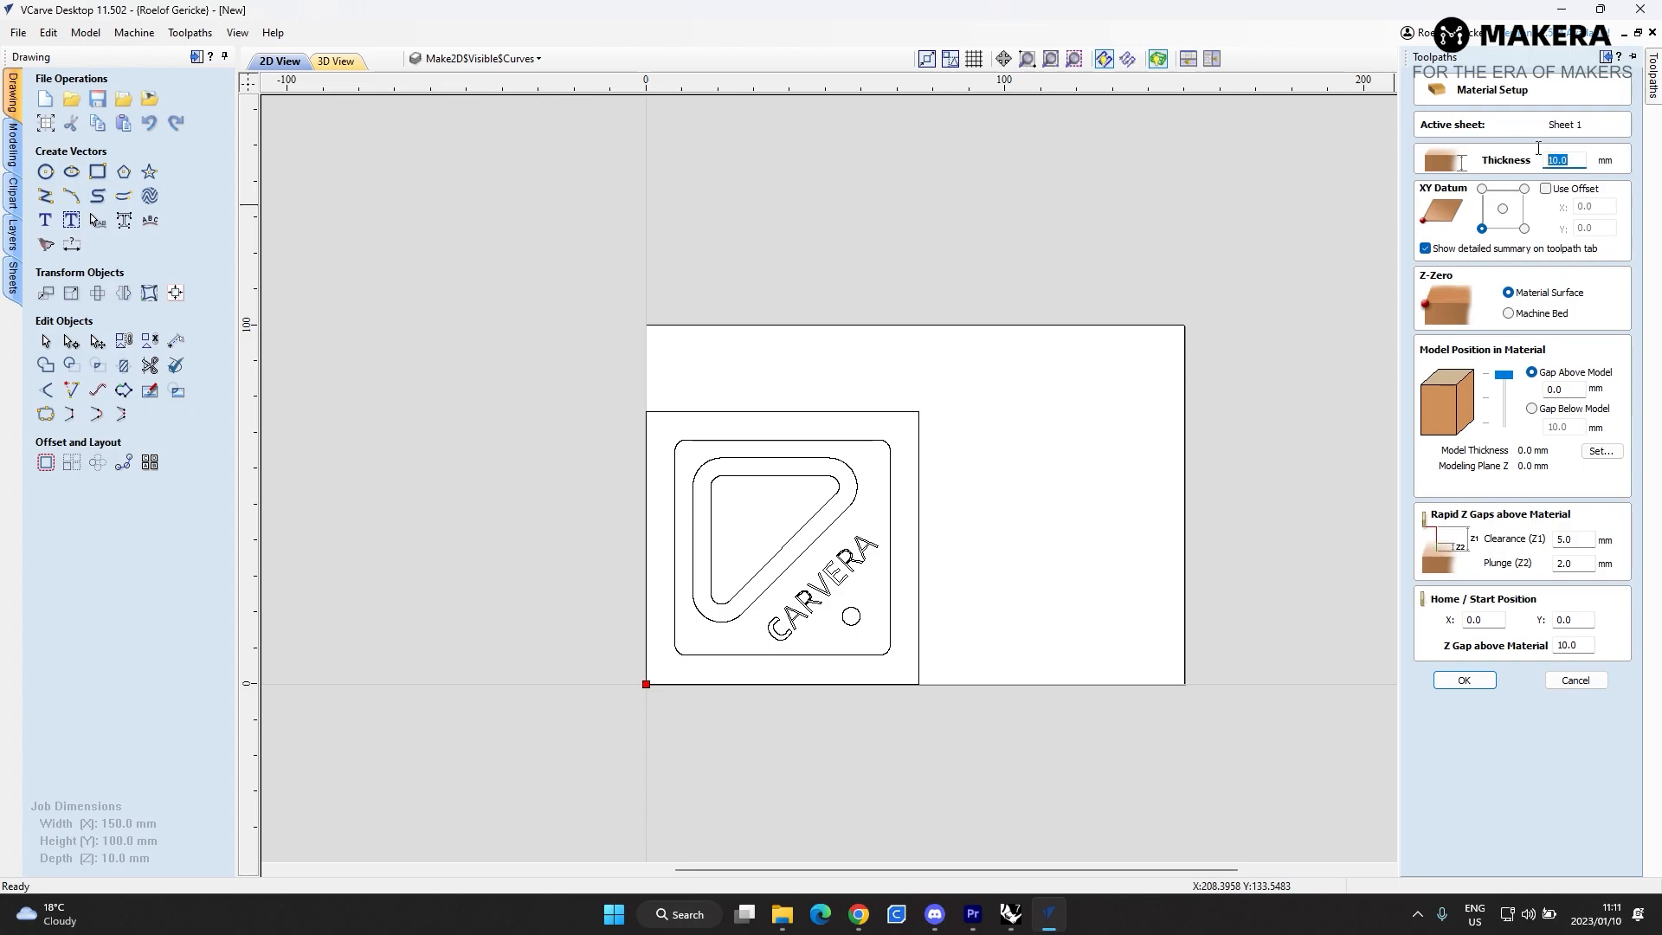
pyautogui.click(1484, 229)
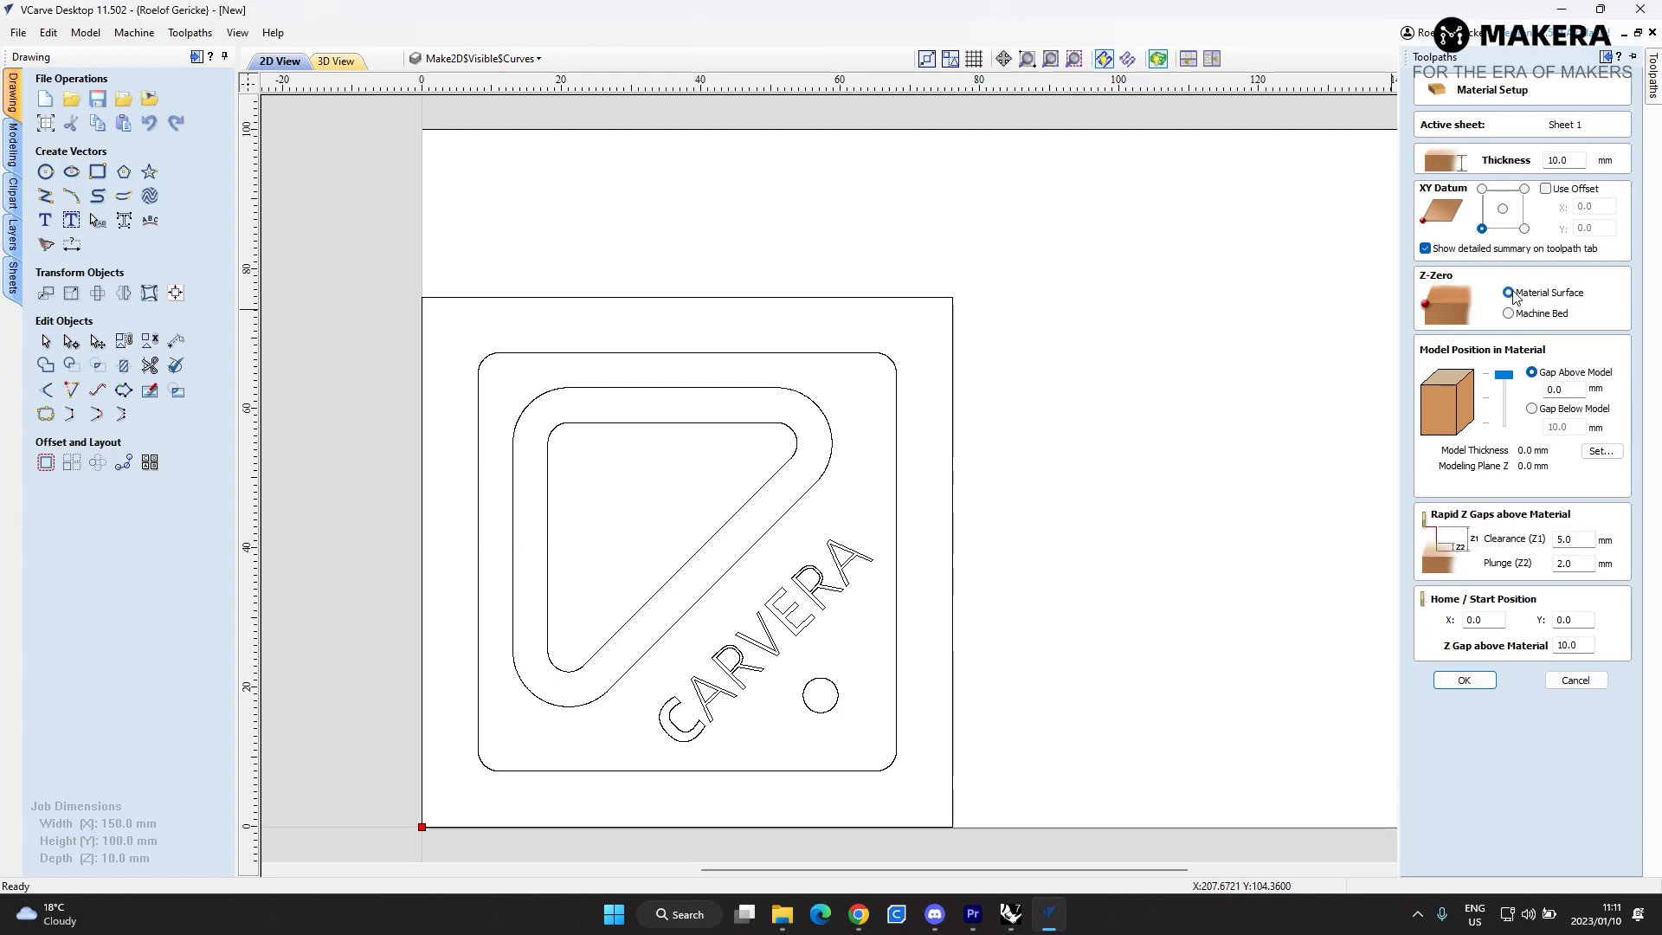
# - Try a 2 mm gap above the model in the material, and restore the gap to 0 mm
pyautogui.moveTo(1504, 374)
pyautogui.mouseDown()
pyautogui.moveTo(1502, 398)
pyautogui.moveTo(1504, 374)
pyautogui.mouseUp()
pyautogui.doubleClick(1566, 389)
pyautogui.write('2')
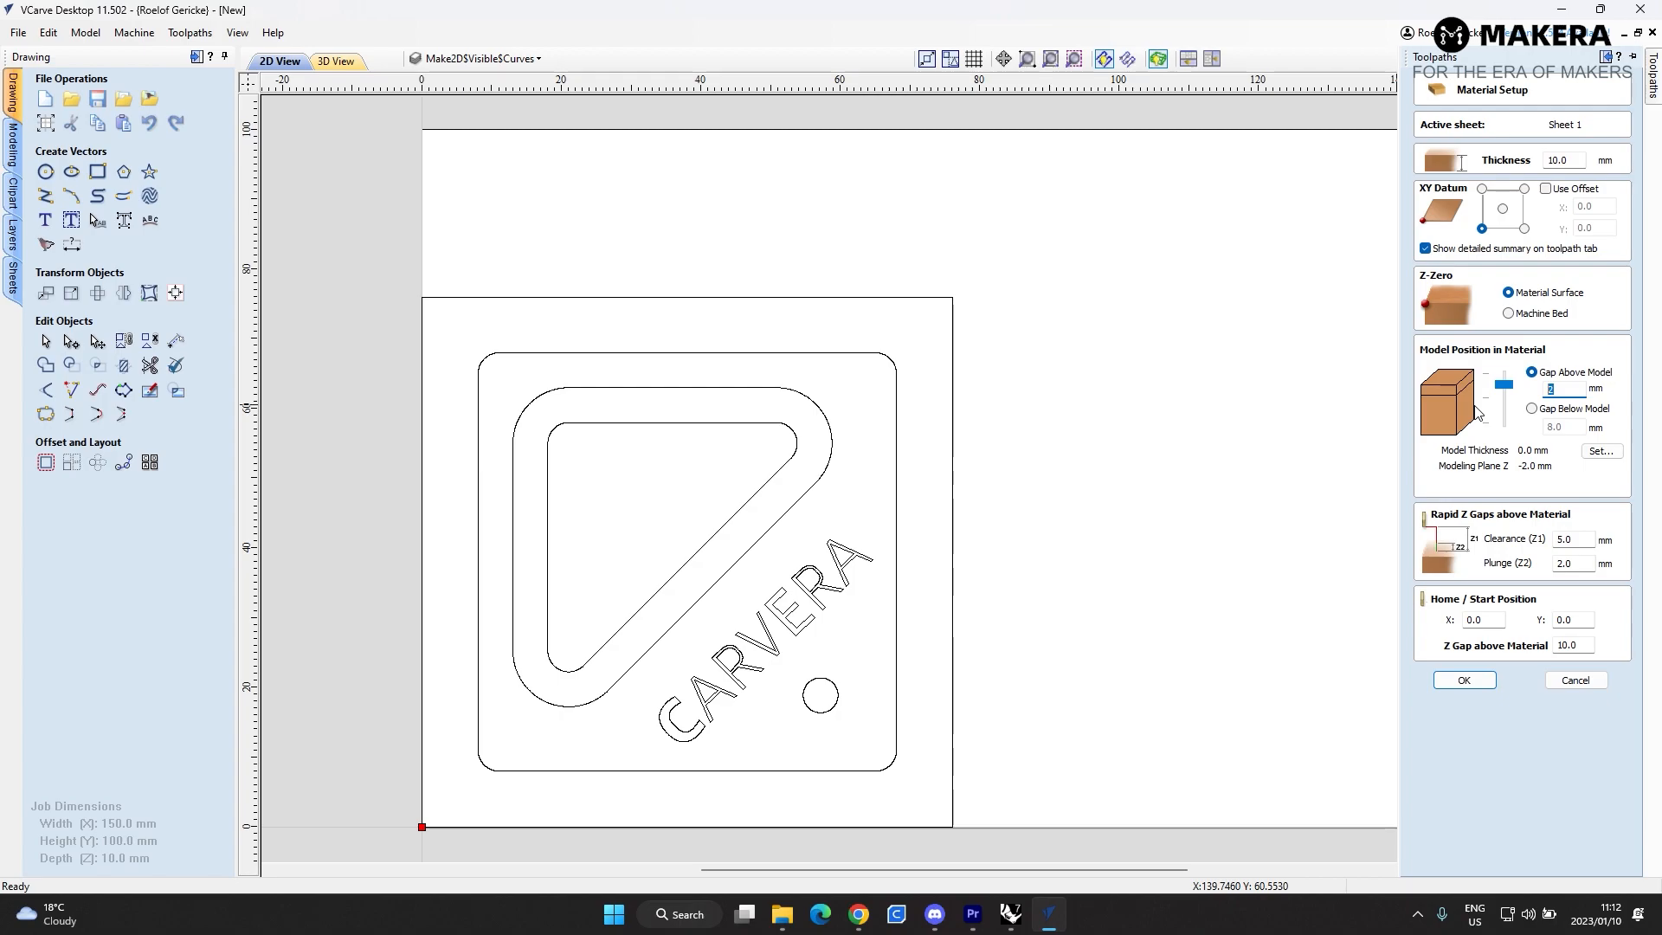
pyautogui.press('BackSpace')
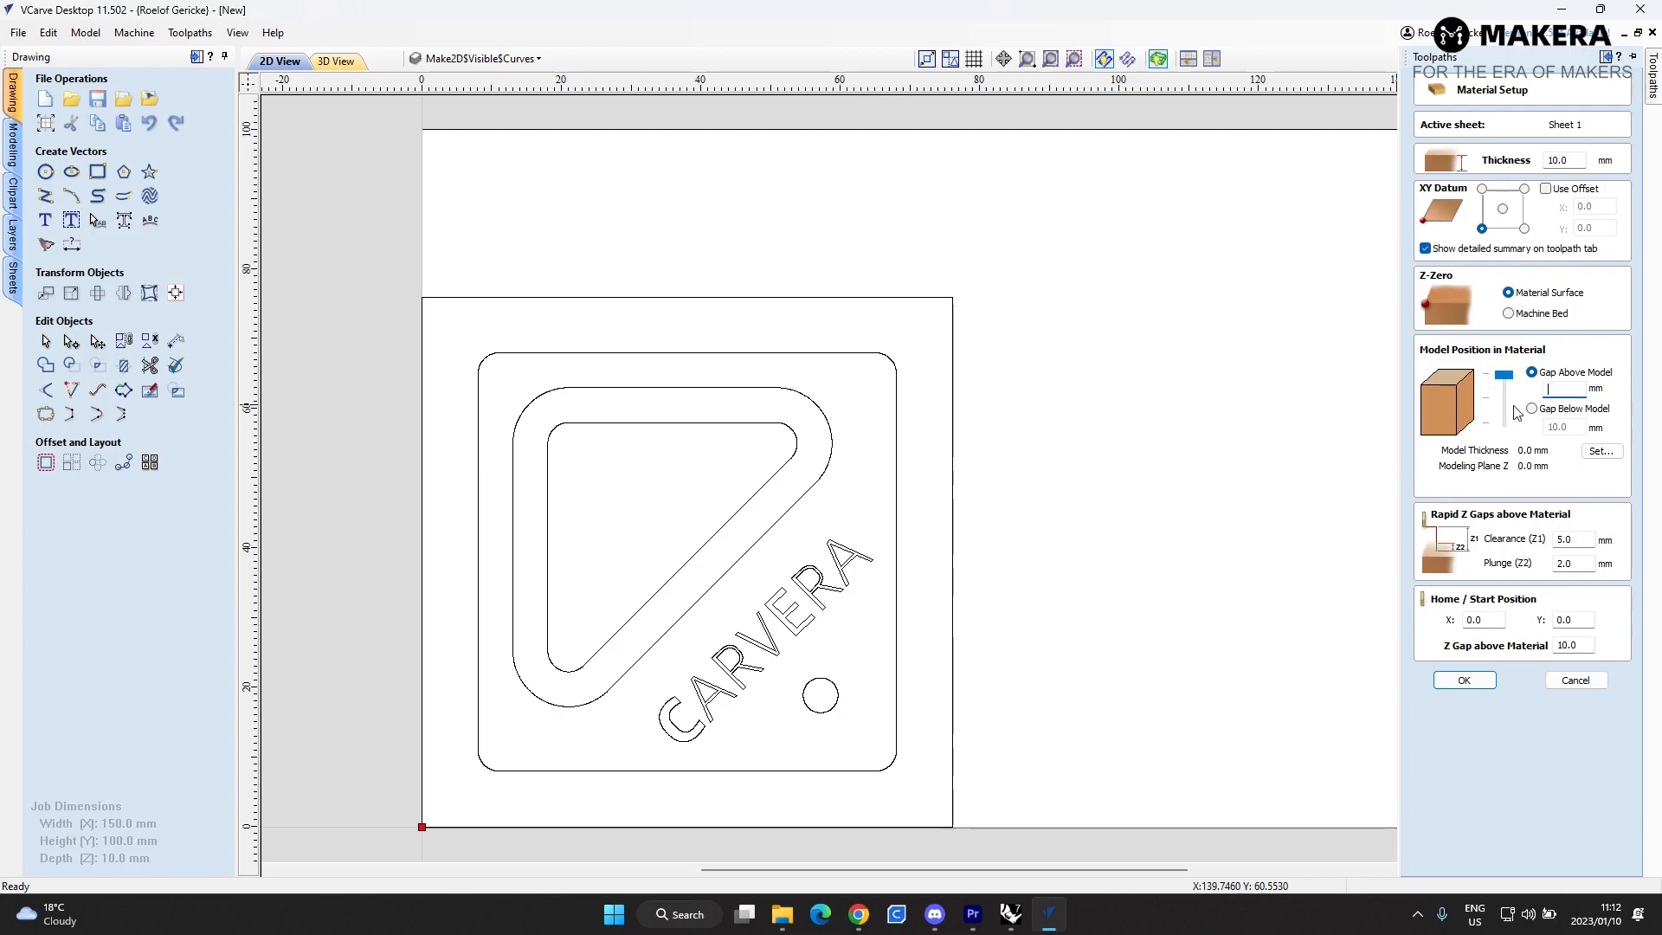
pyautogui.write('0')
# - Review the plunge gap and the home/start position settings in the material setup
pyautogui.click(1591, 564)
pyautogui.press('Tab')
pyautogui.press('Tab')
# - Try selection boxes on the outer square and on all vectors inside it, clearing the selection after each one
pyautogui.moveTo(981, 275); pyautogui.dragTo(916, 344)
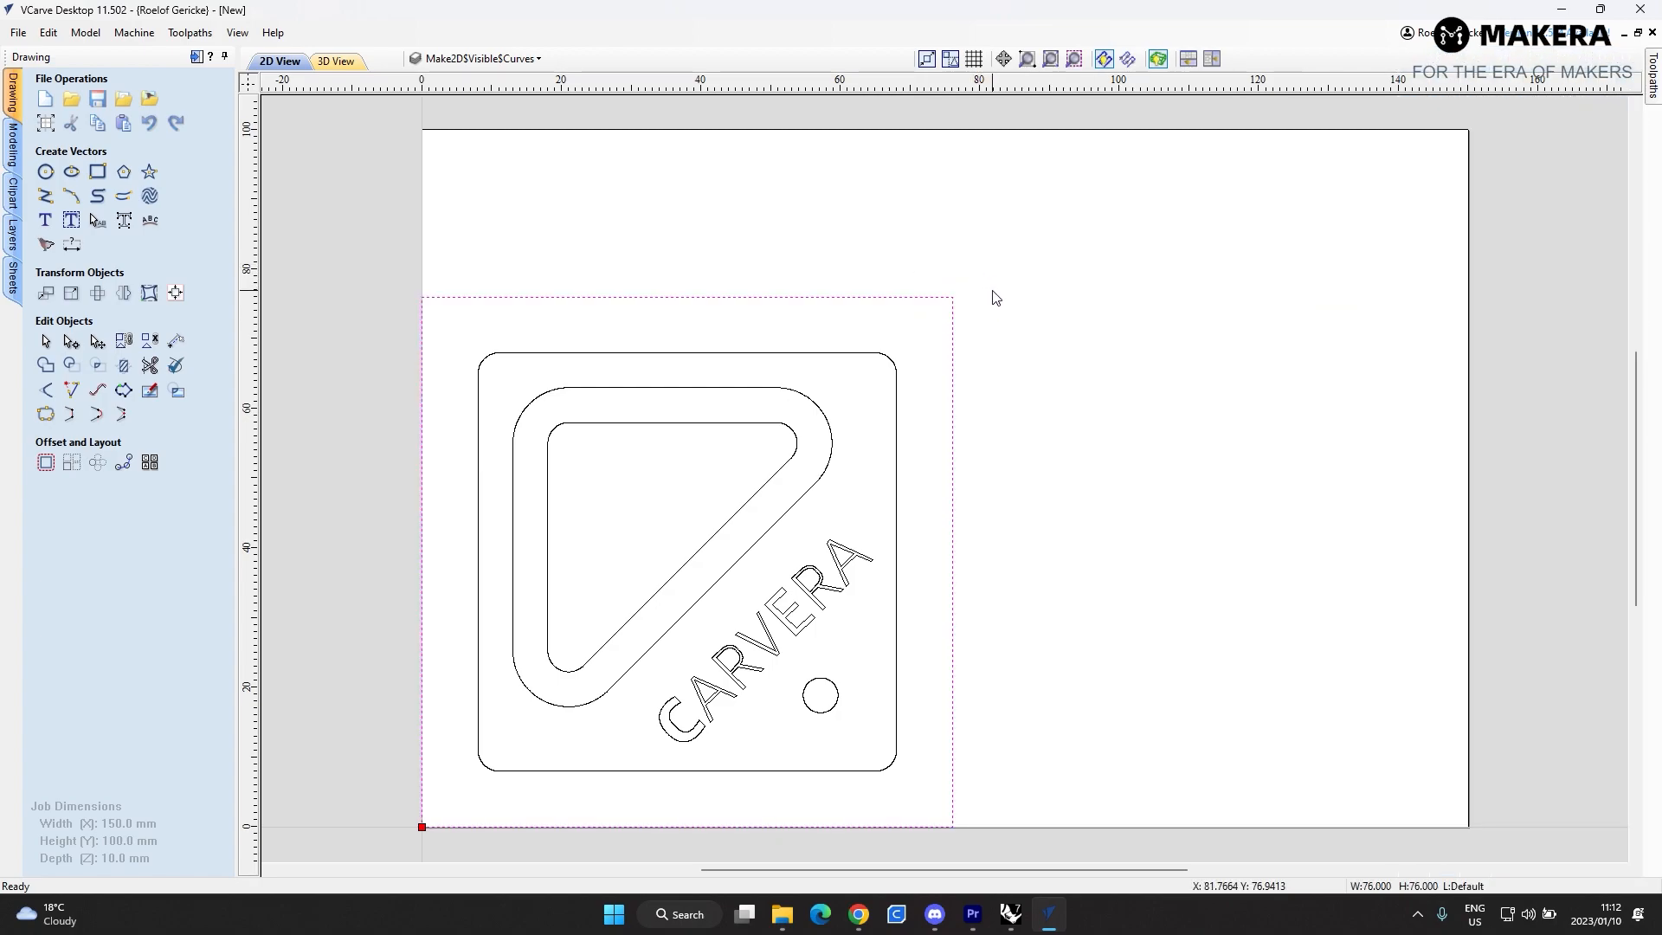
pyautogui.click(1131, 356)
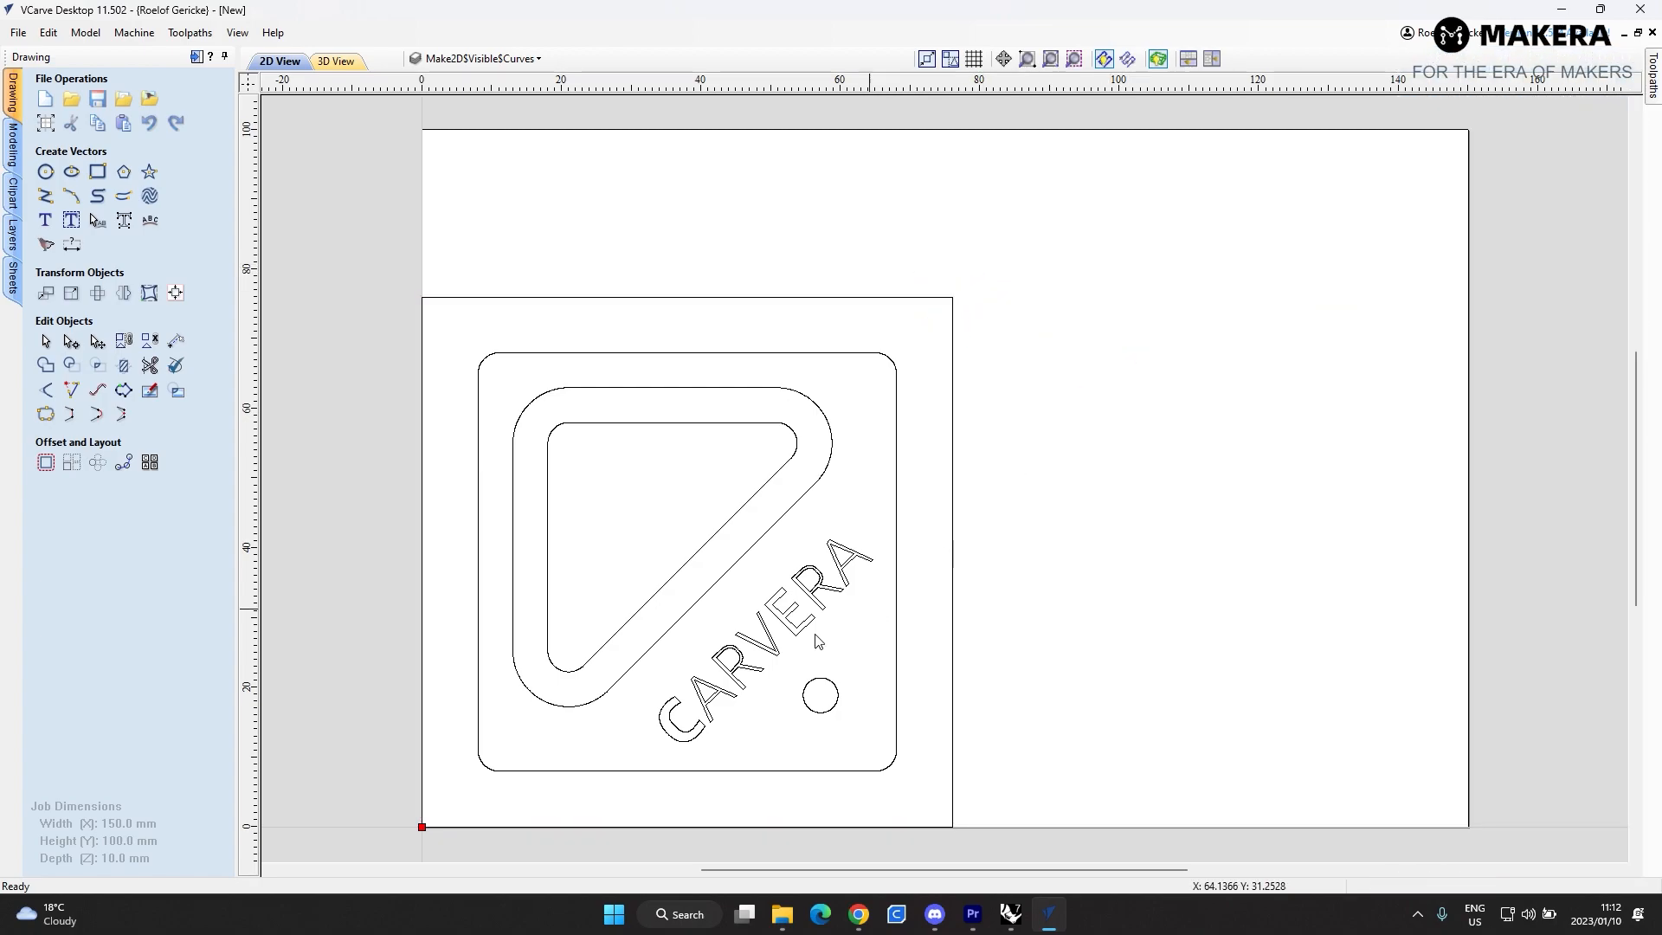
pyautogui.moveTo(907, 339); pyautogui.dragTo(486, 770)
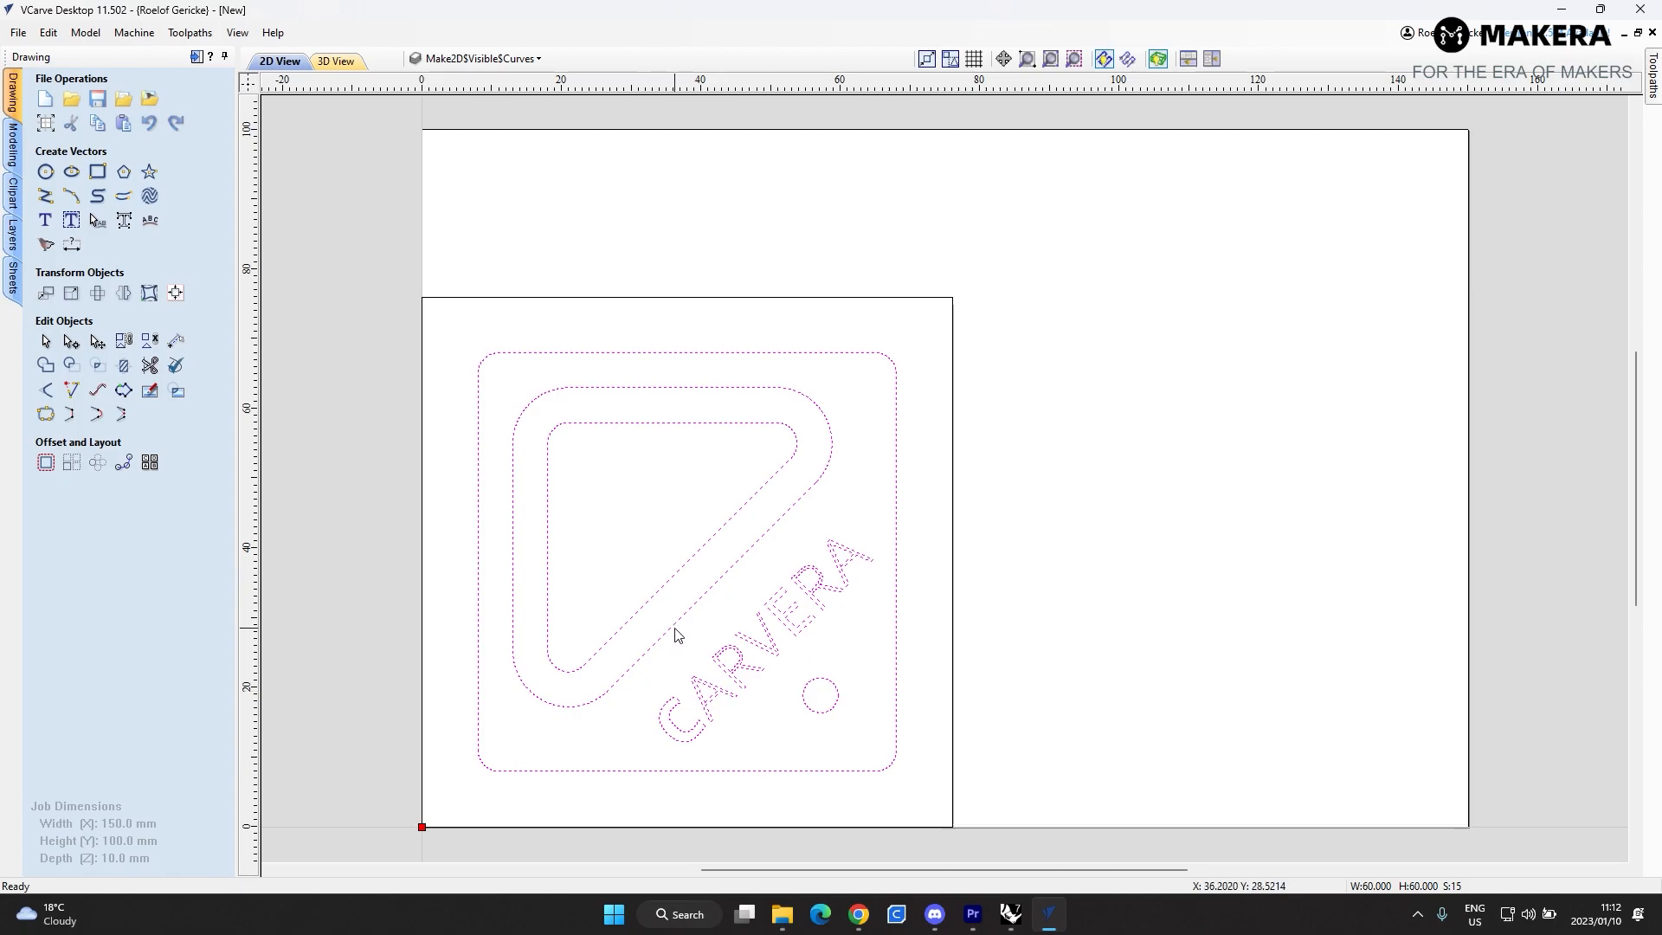
pyautogui.moveTo(676, 619); pyautogui.dragTo(734, 707)
pyautogui.moveTo(916, 332); pyautogui.dragTo(465, 795)
pyautogui.click(970, 287)
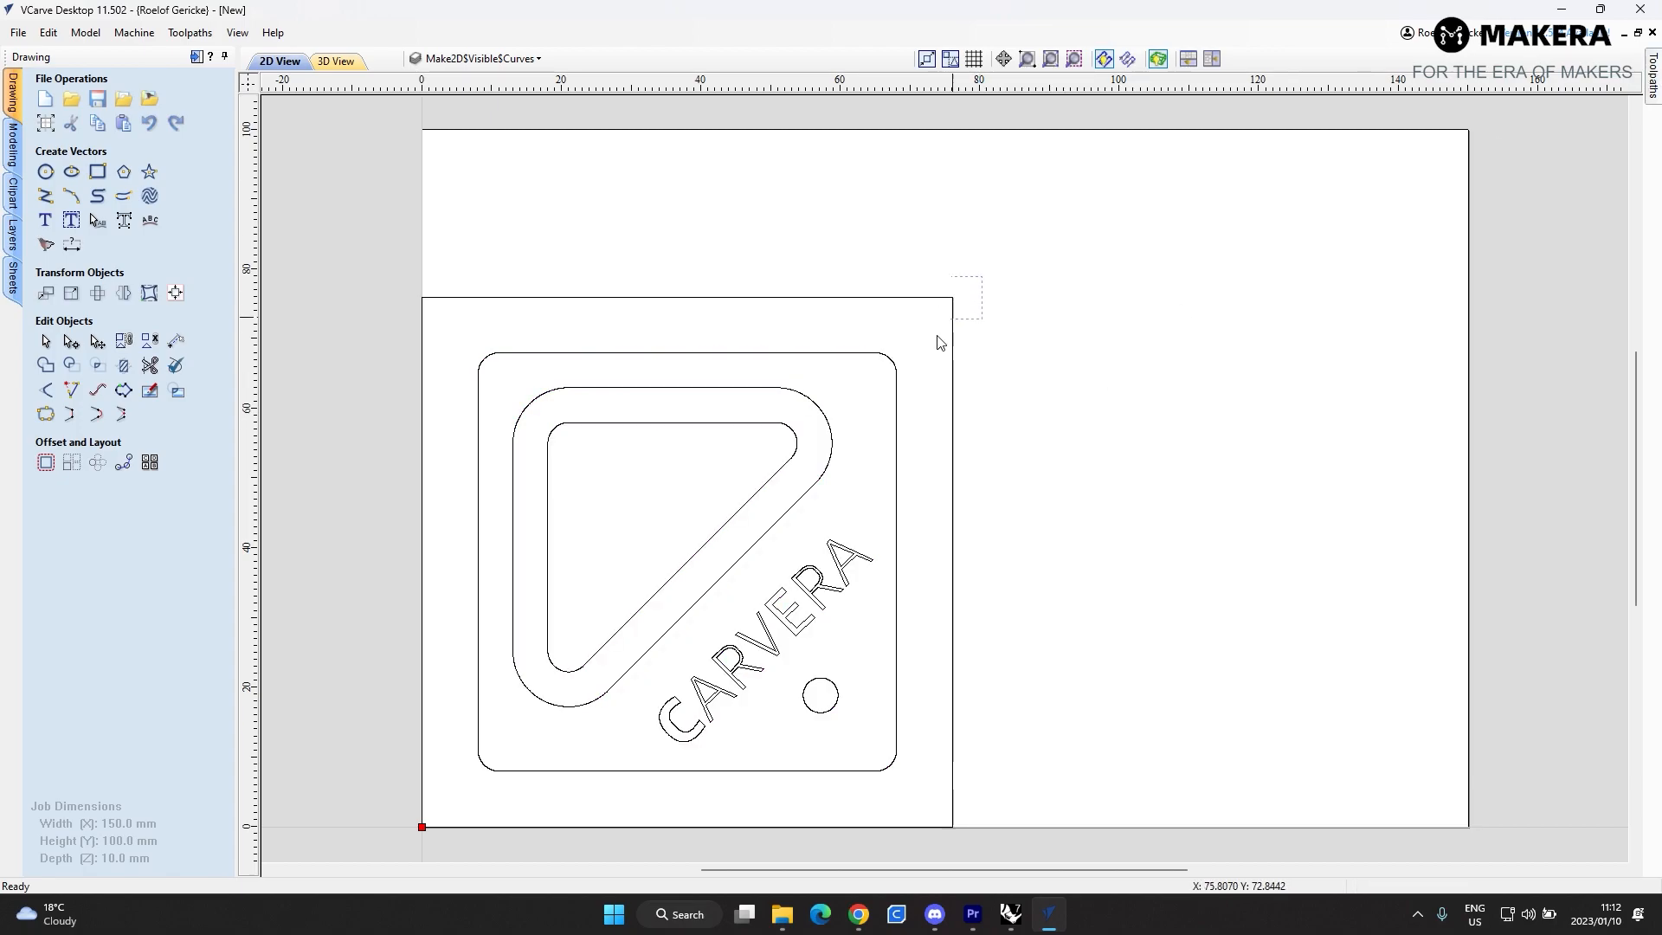
# - Accept the current material setup and return to the toolpath operations
pyautogui.click(929, 355)
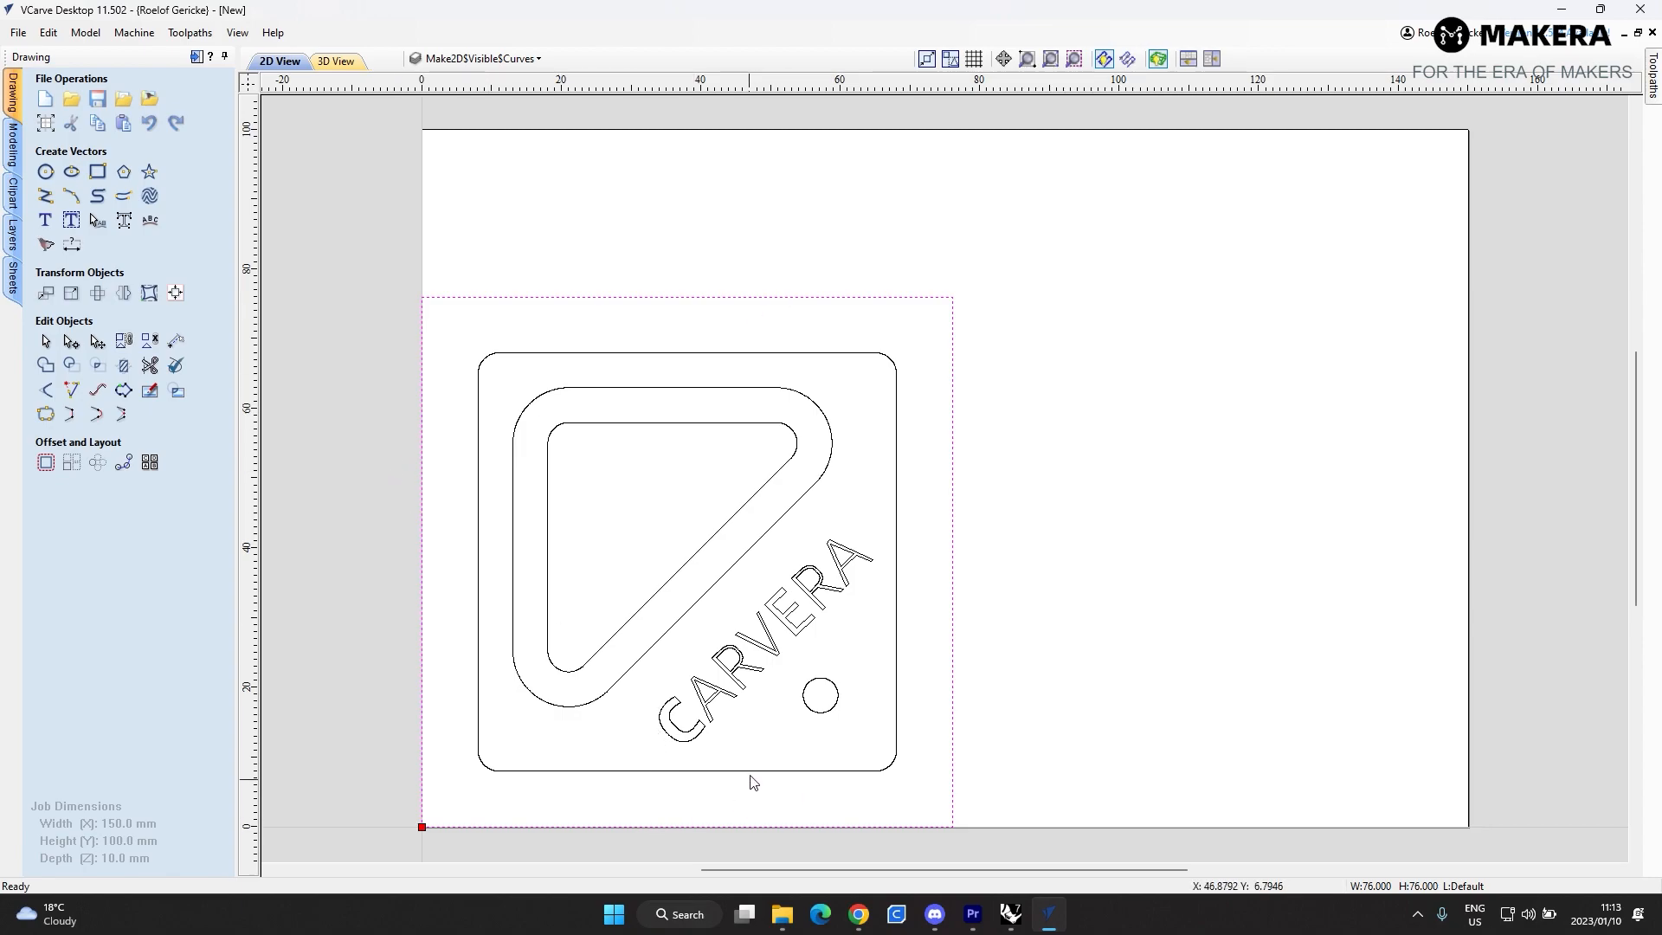
pyautogui.click(1653, 77)
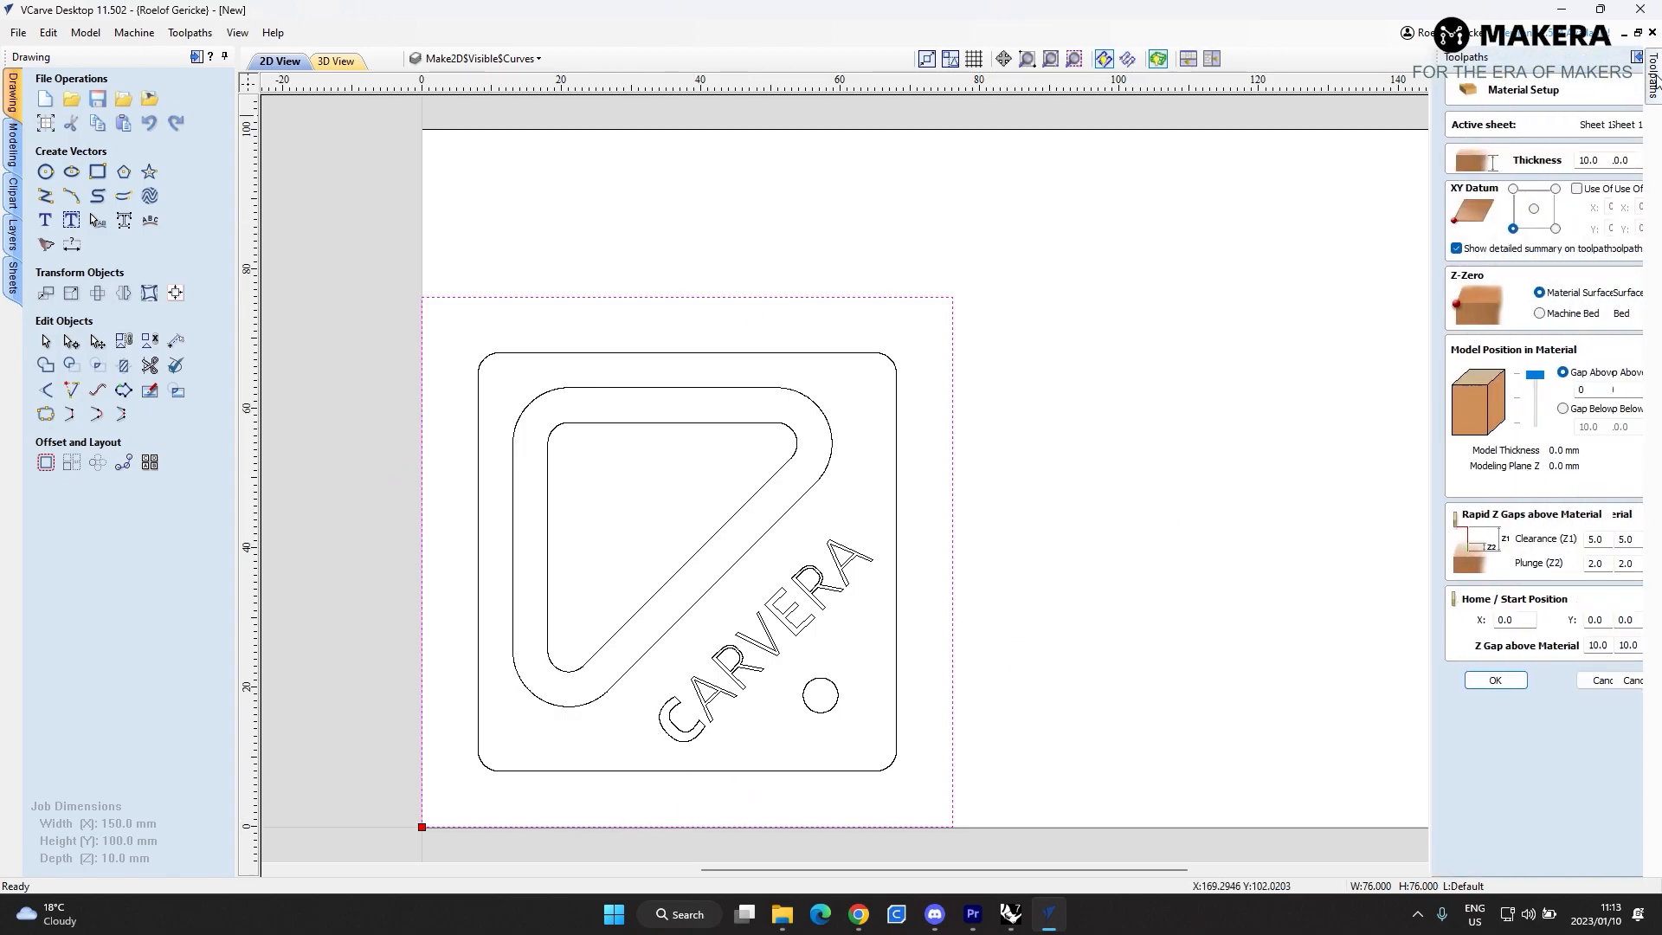
pyautogui.click(1464, 681)
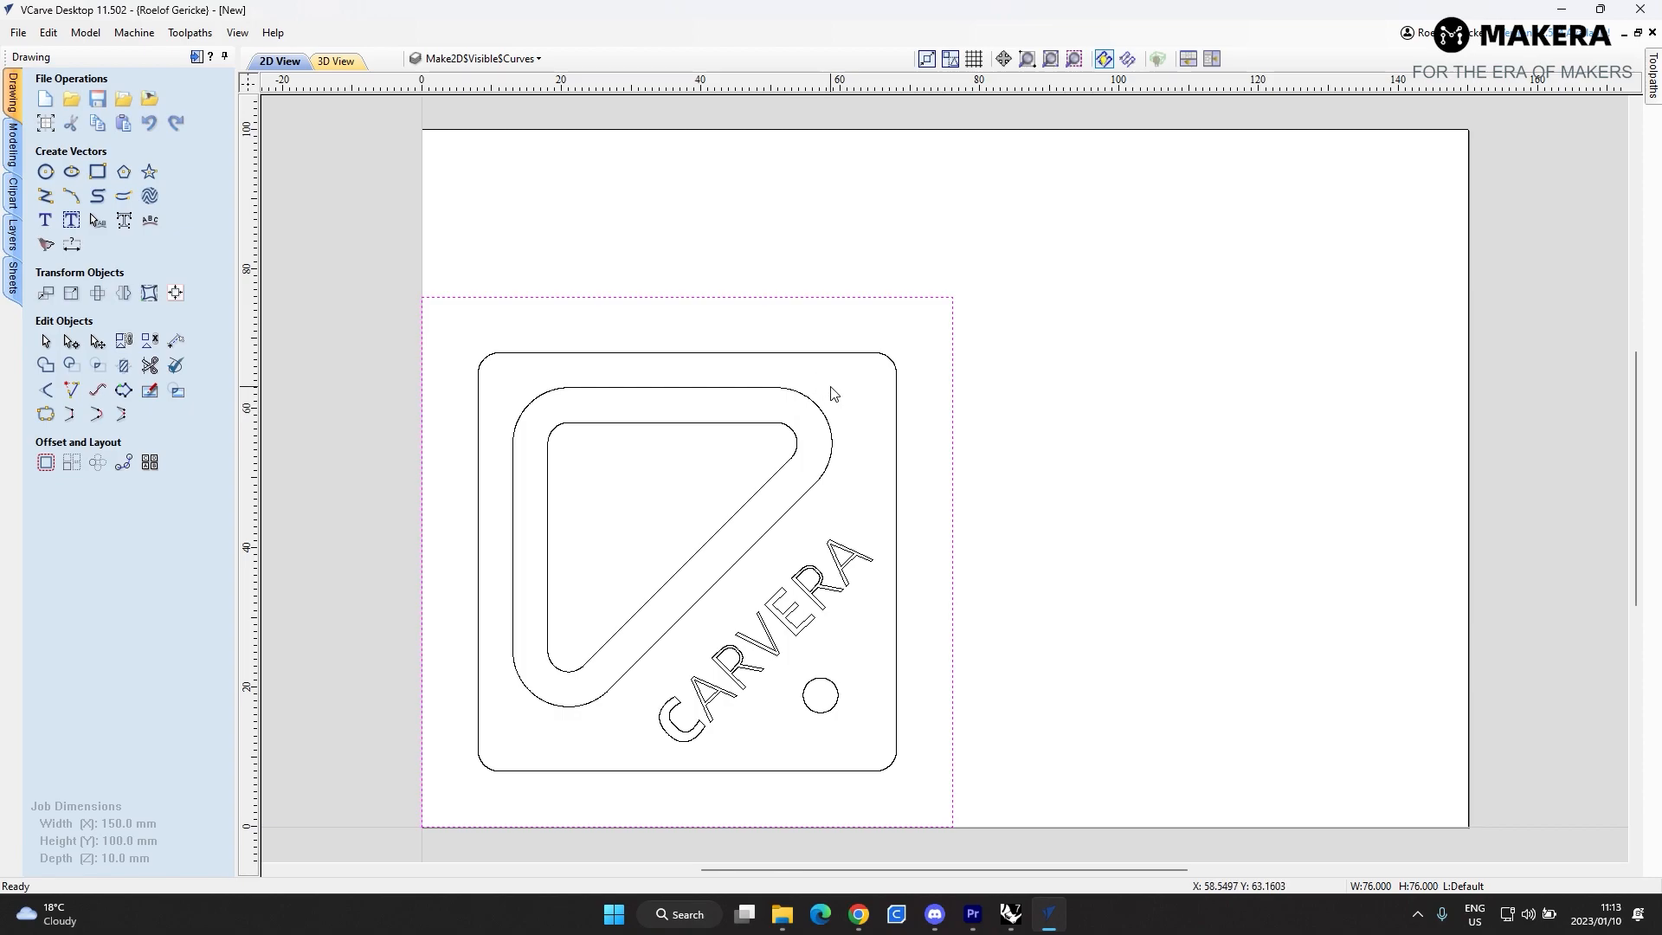
# - Start a pocket toolpath on the outer rounded triangle, keeping the start depth at 0.0 mm and the cut depth at 5.0 mm
pyautogui.click(811, 401)
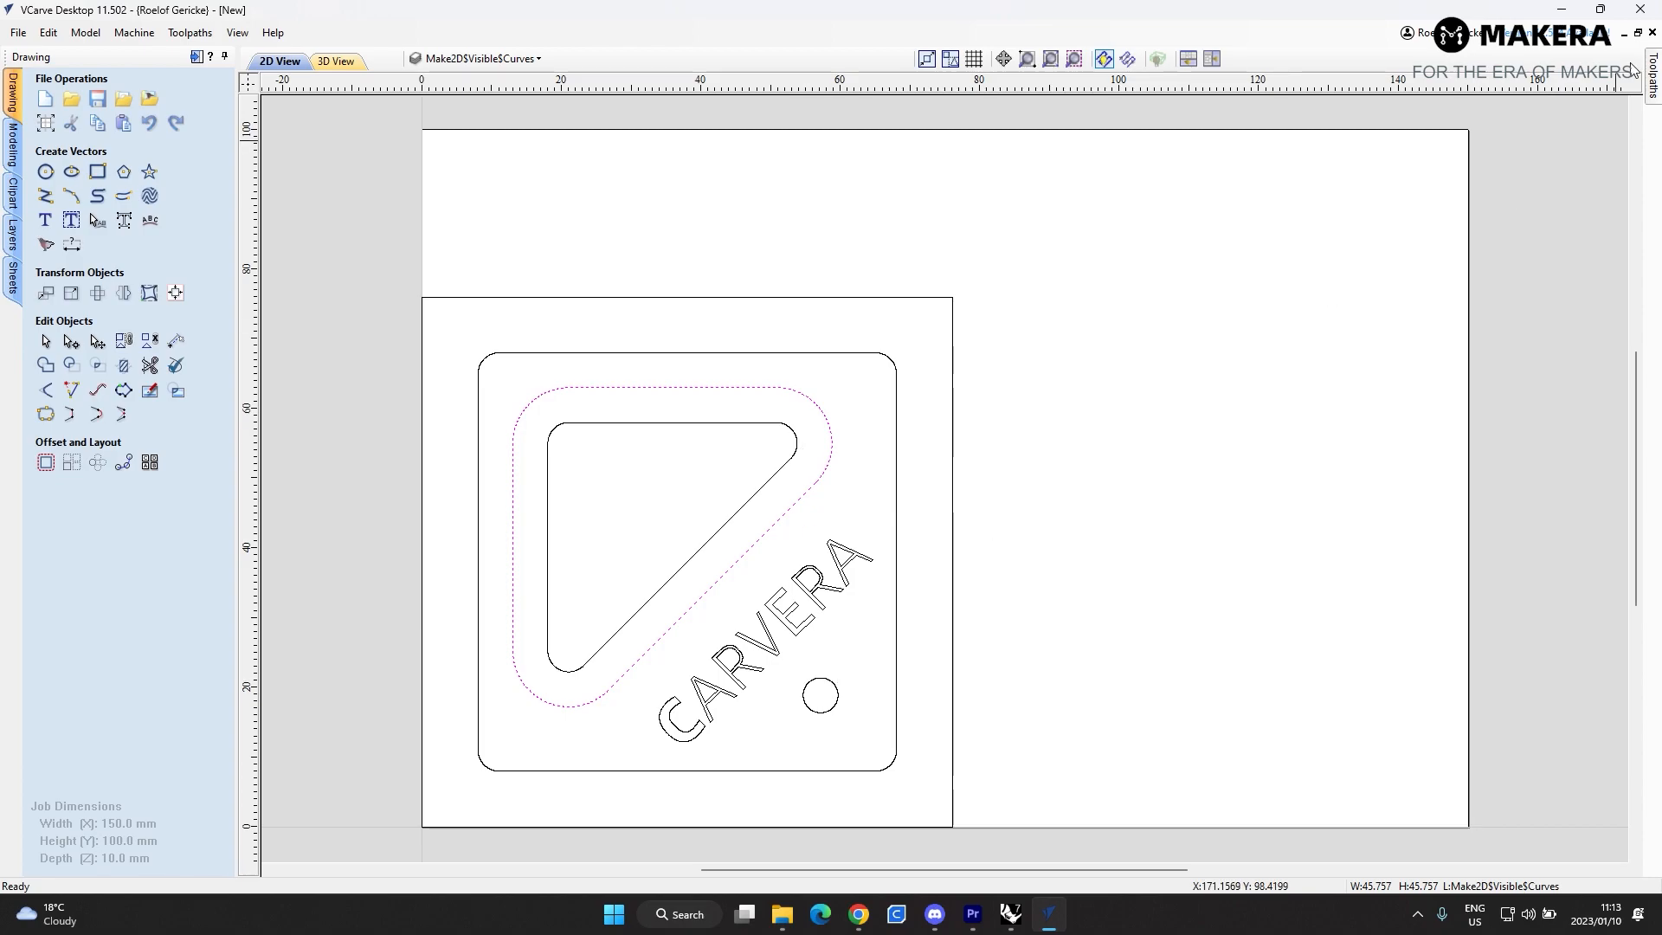
pyautogui.click(1654, 76)
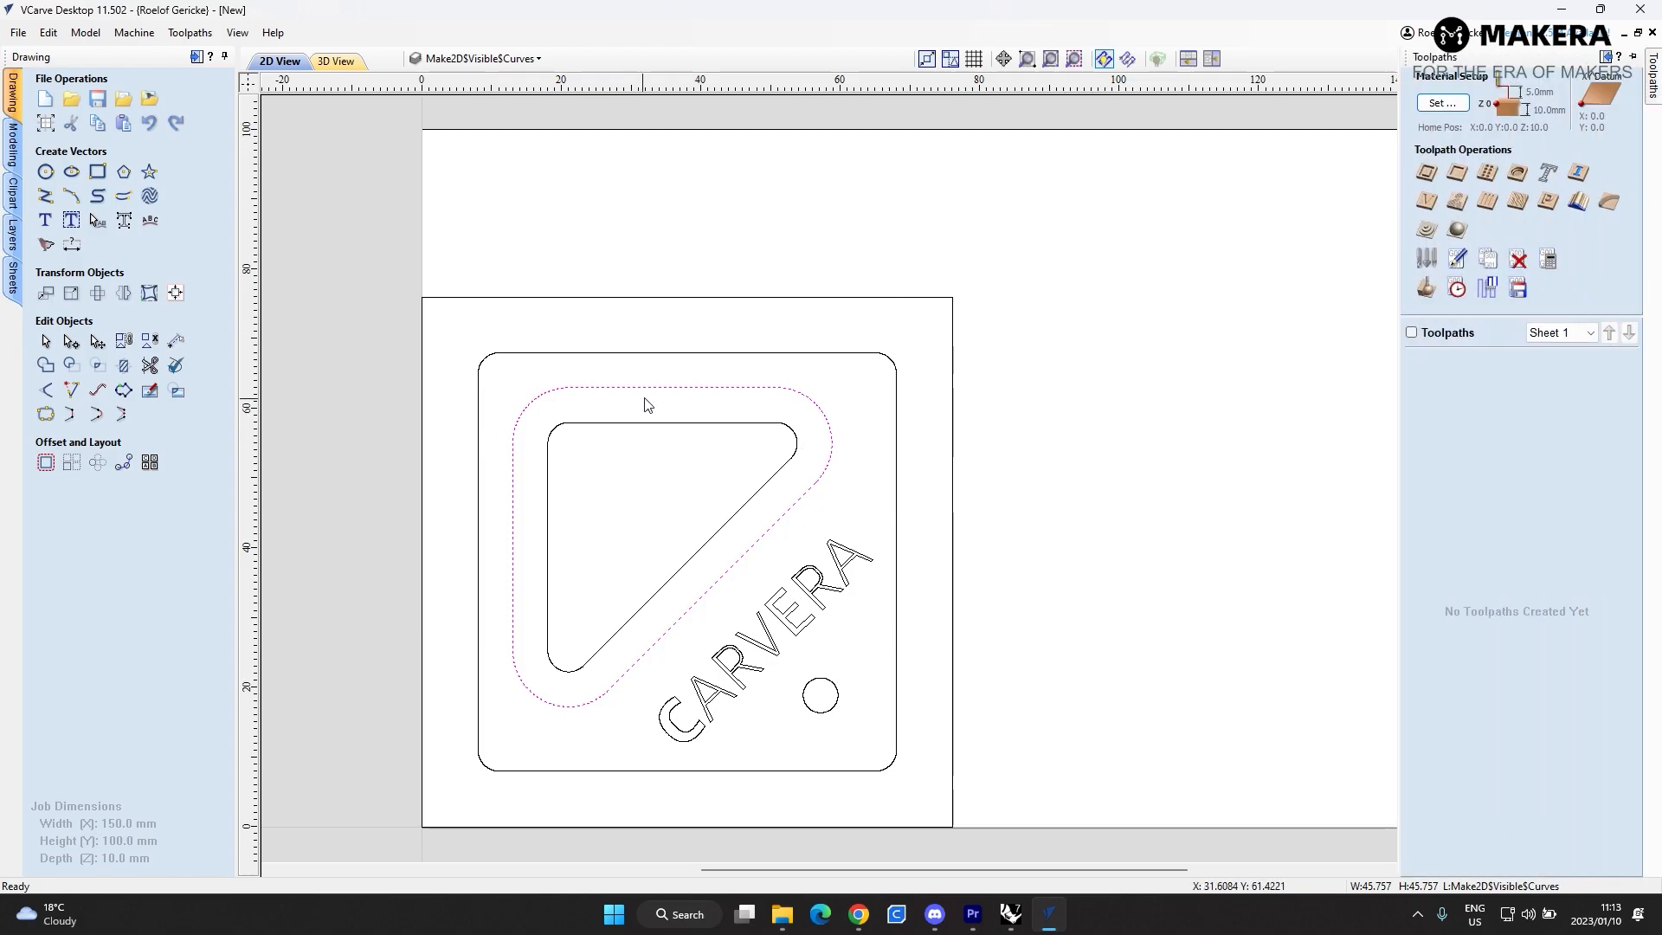
pyautogui.click(1458, 172)
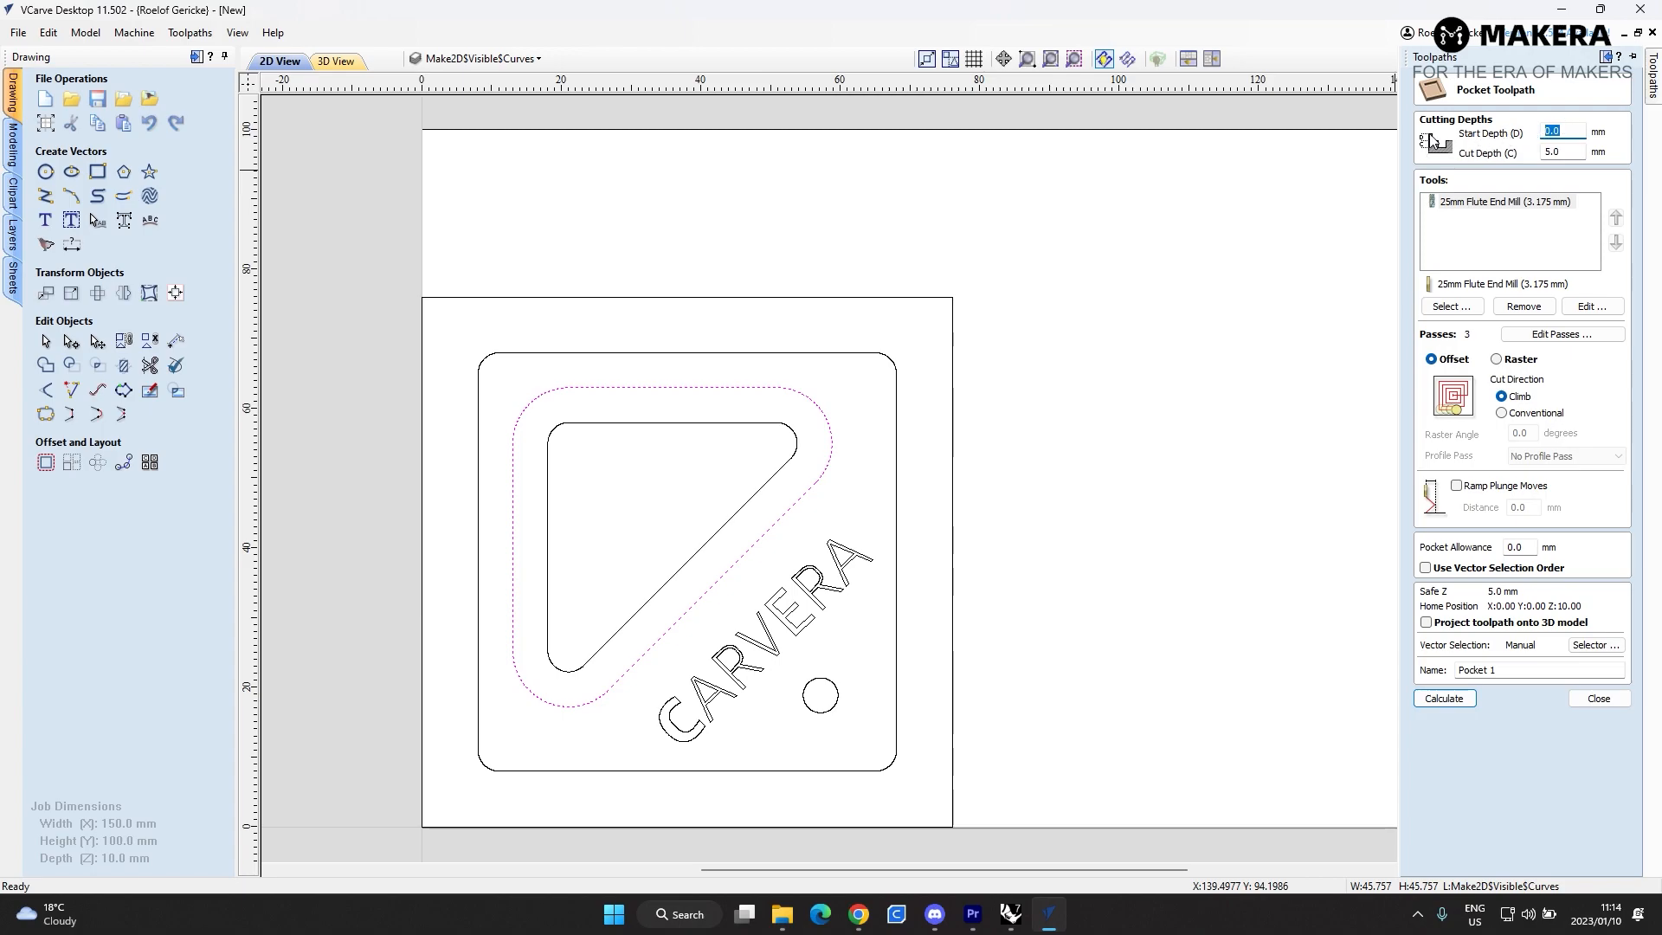
pyautogui.click(1577, 129)
pyautogui.press('Tab')
# - Add the 25mm Flute End Mill (3.175 mm) from the Example Tools to the pocket's tool list as a second tool
pyautogui.click(1455, 307)
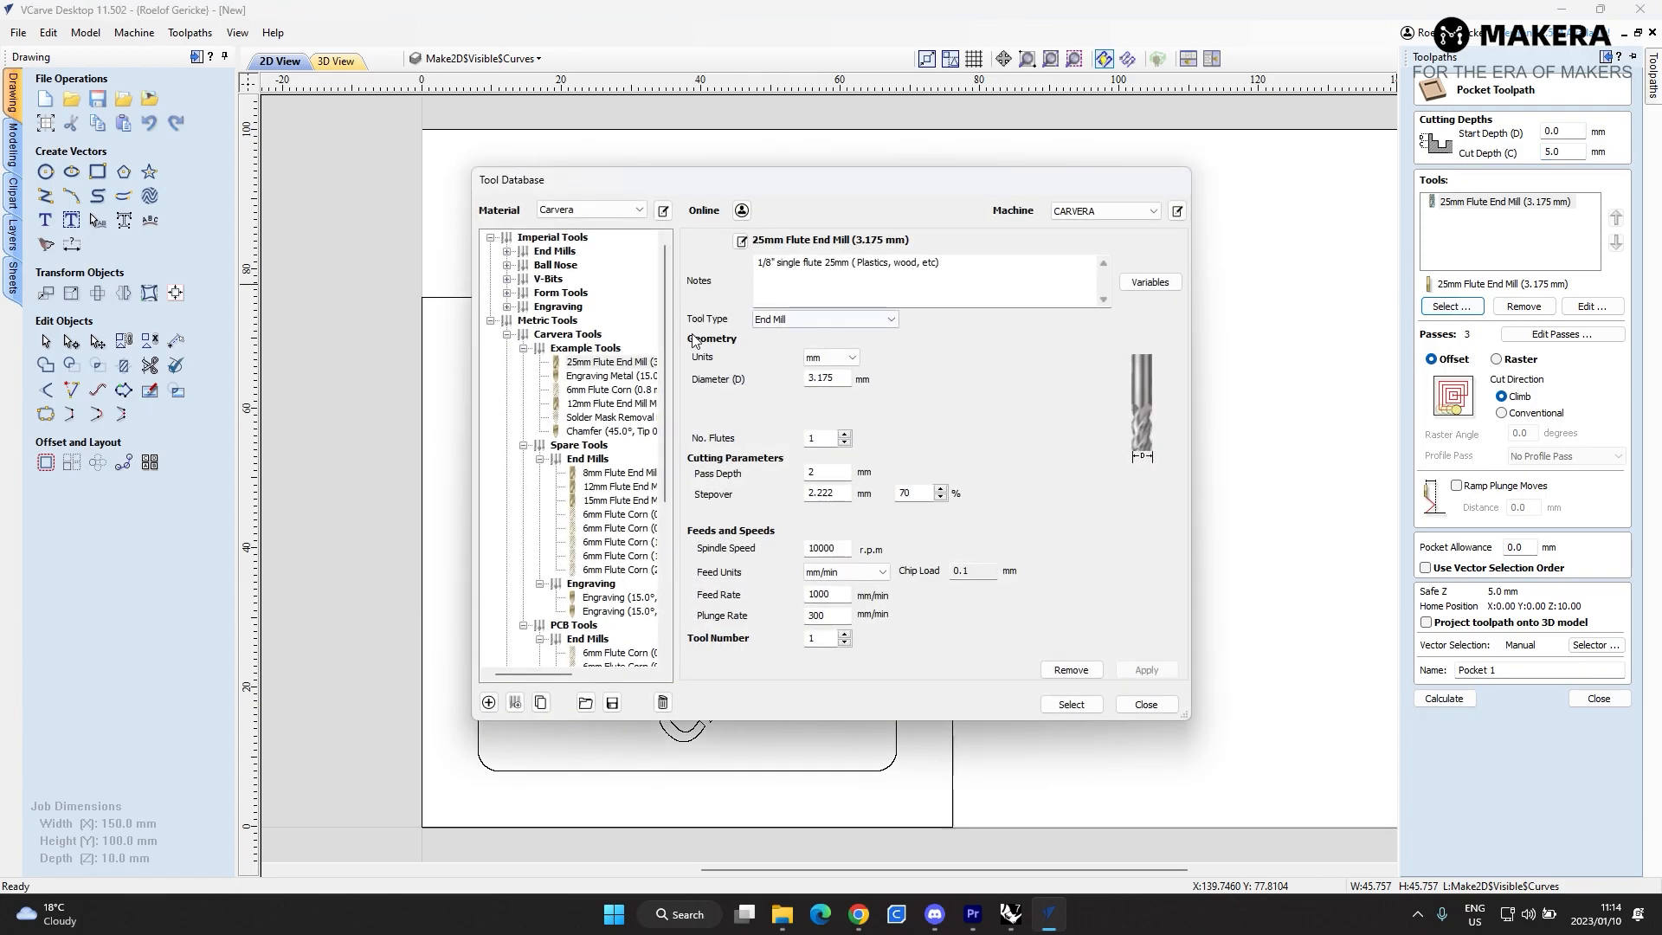
pyautogui.click(596, 363)
pyautogui.click(1069, 712)
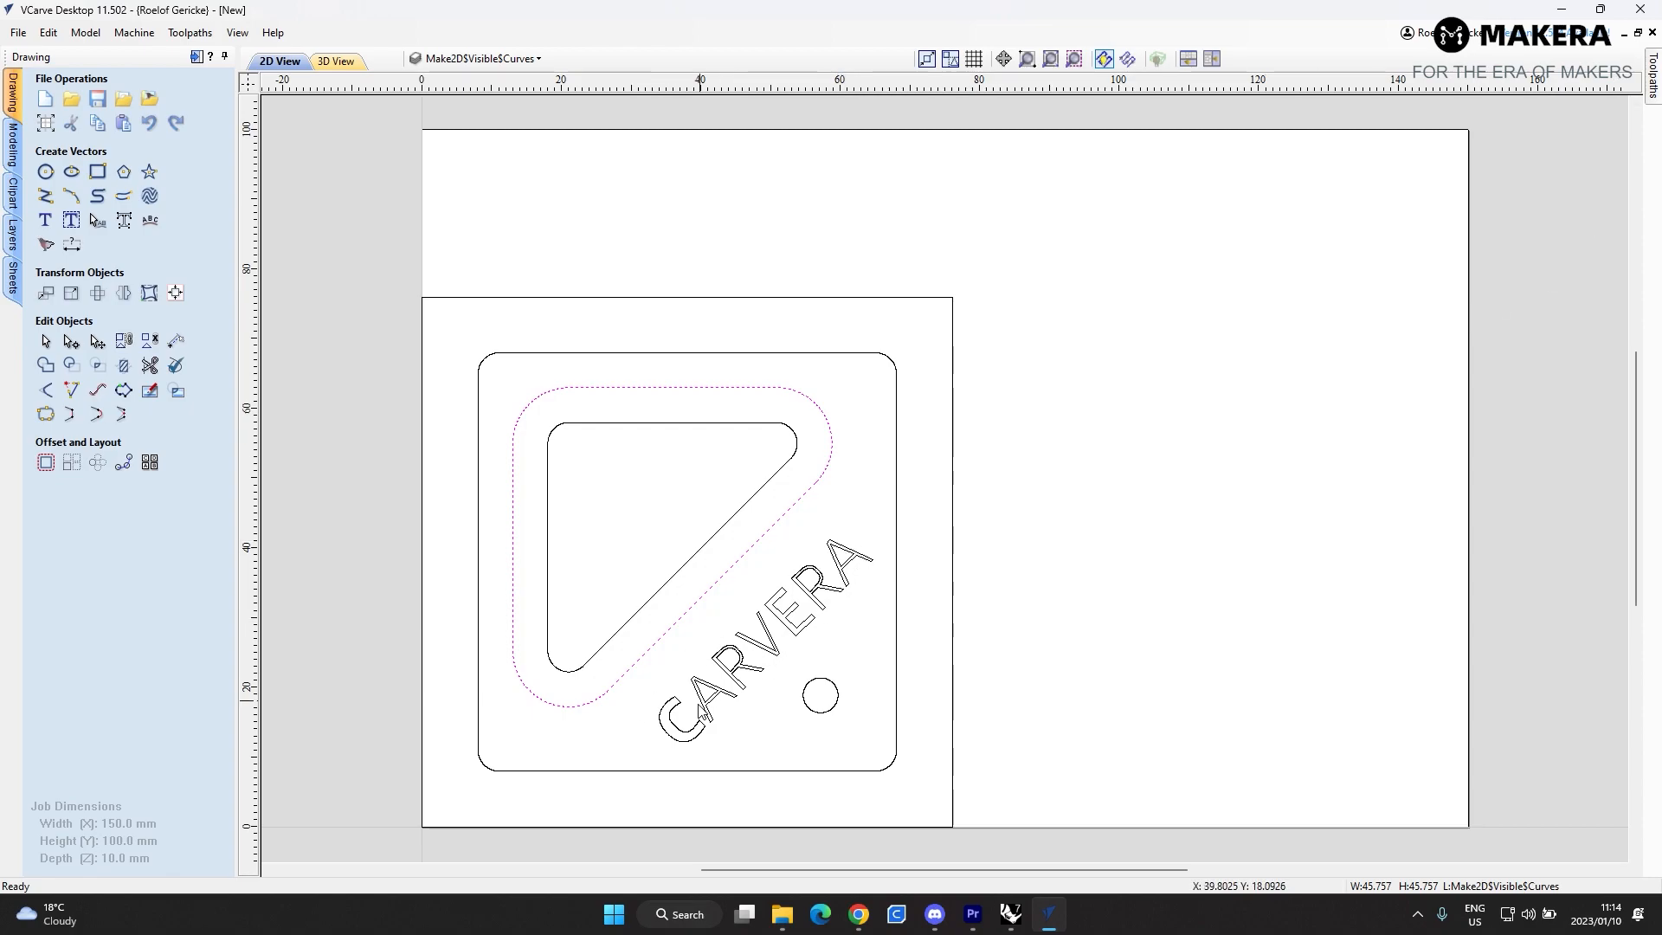
pyautogui.moveTo(1656, 86)
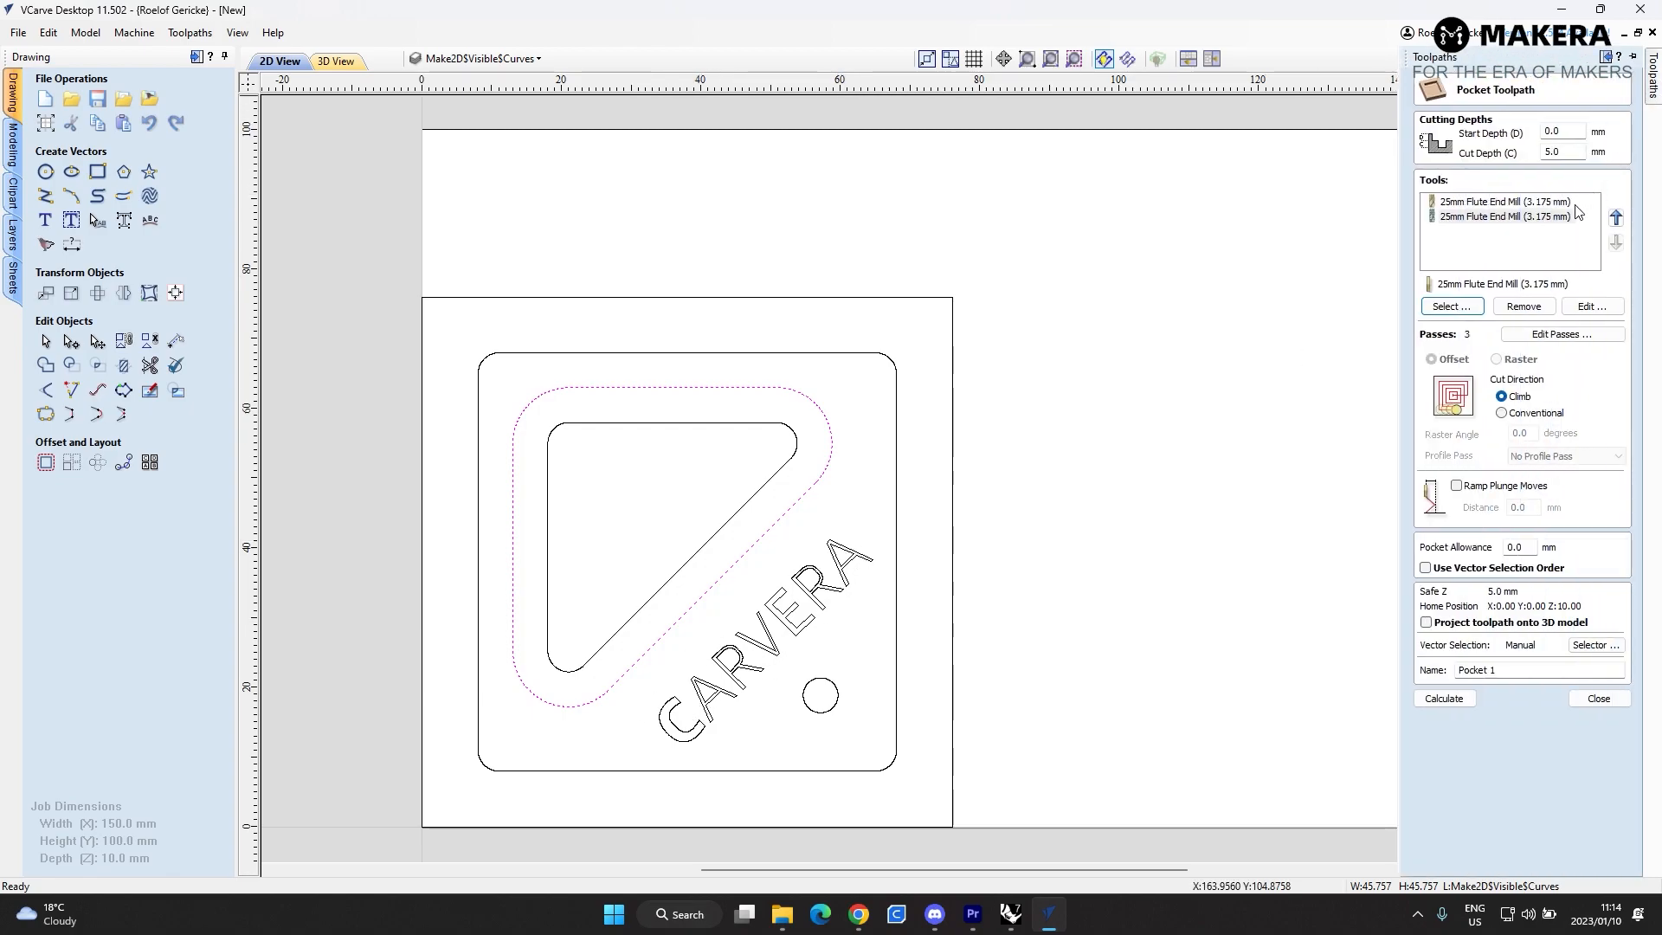
pyautogui.click(1548, 219)
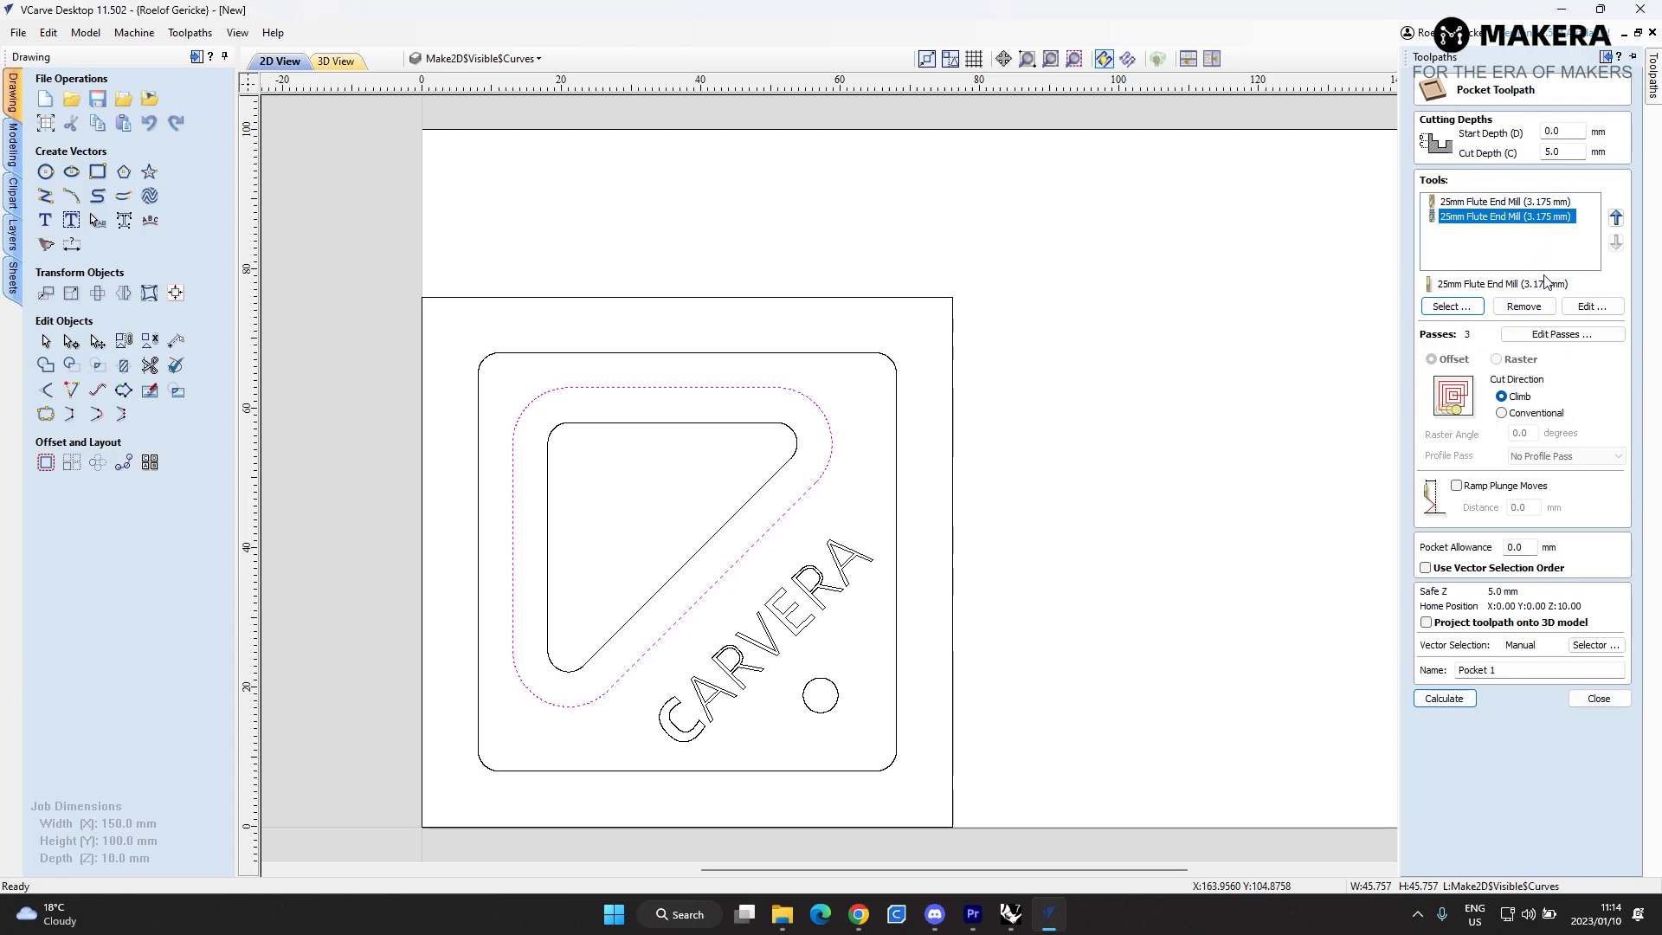
# - Set the pocket's number of passes to 2 for the second end mill
pyautogui.click(1550, 334)
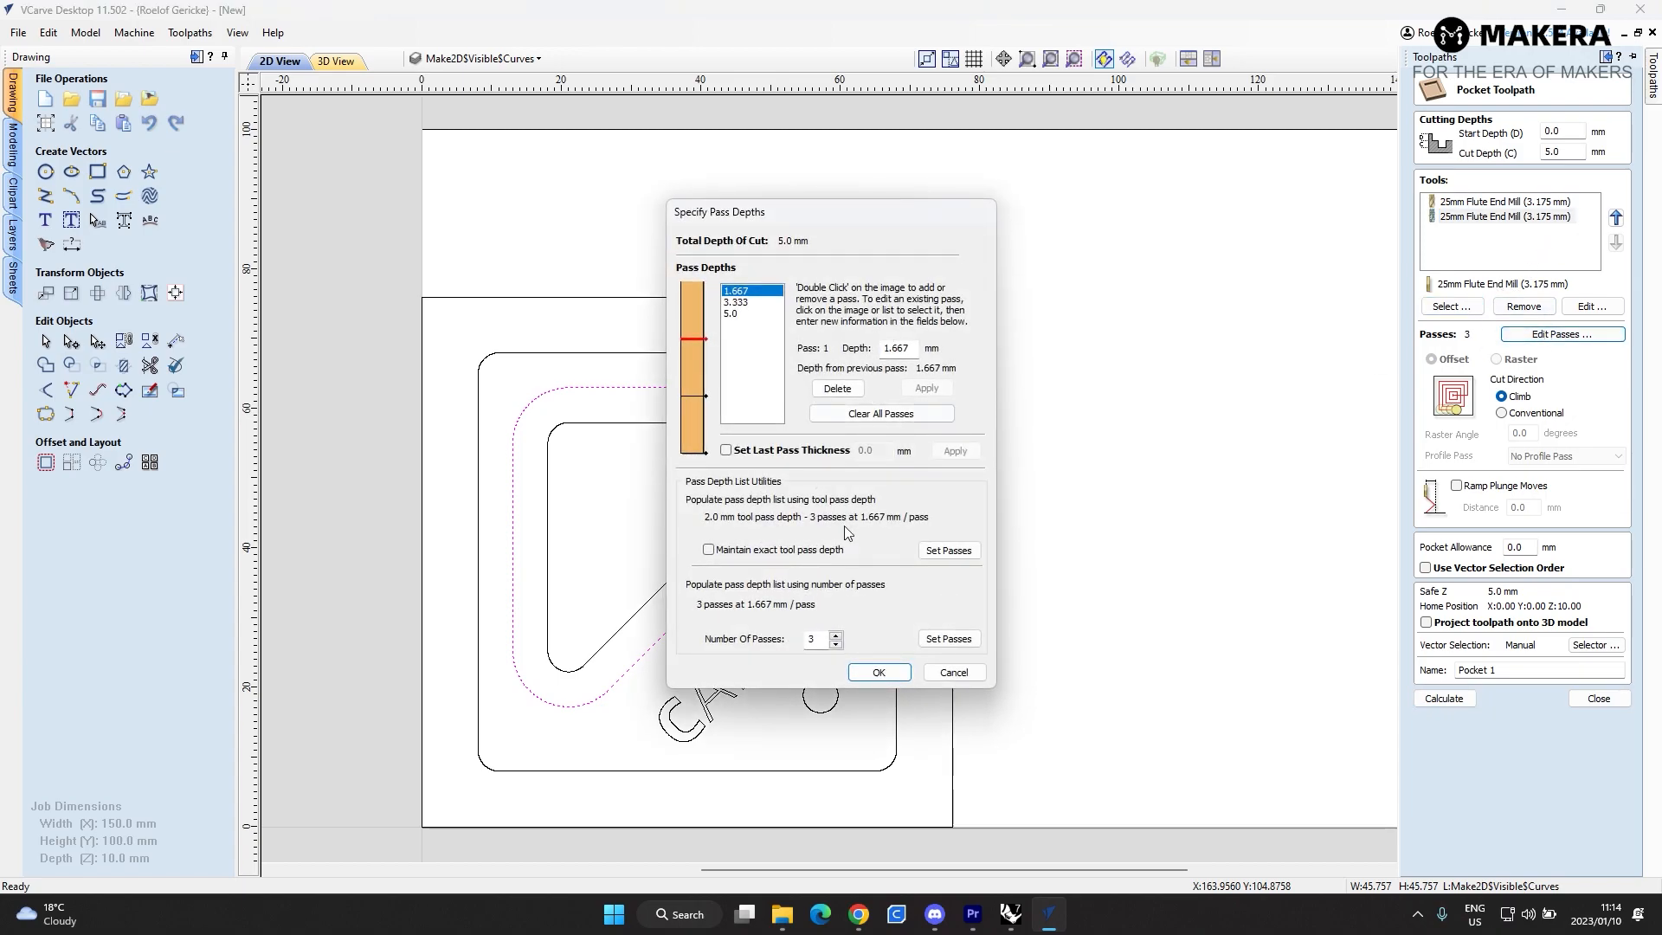
pyautogui.moveTo(913, 348); pyautogui.dragTo(882, 345)
pyautogui.click(835, 645)
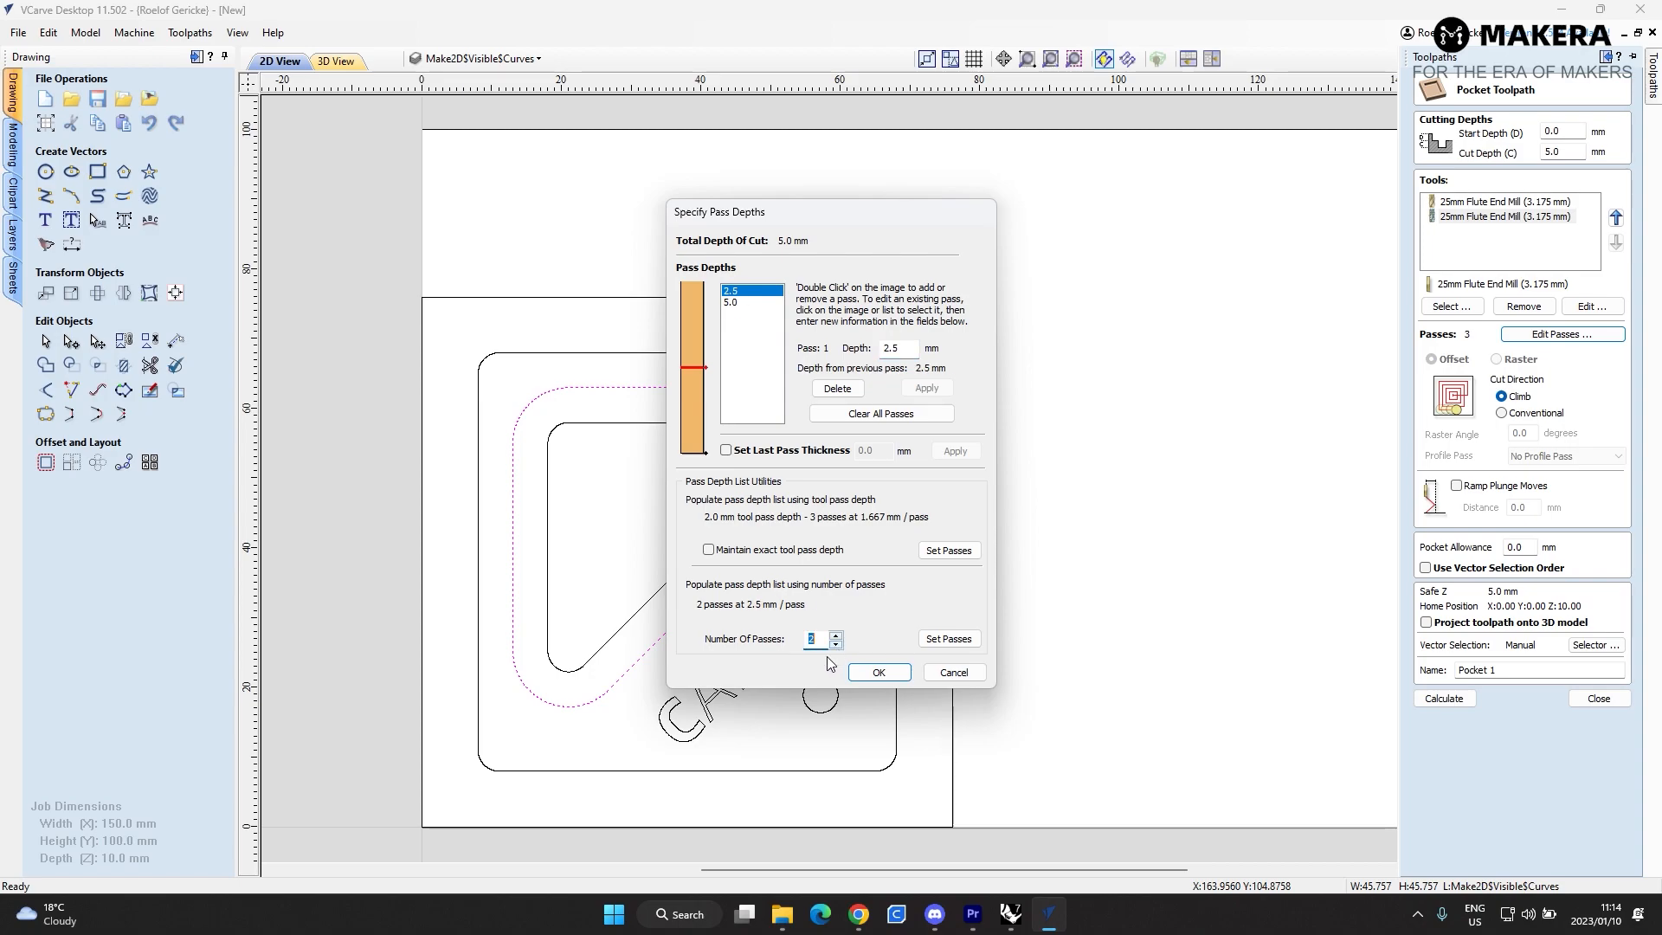
pyautogui.click(836, 645)
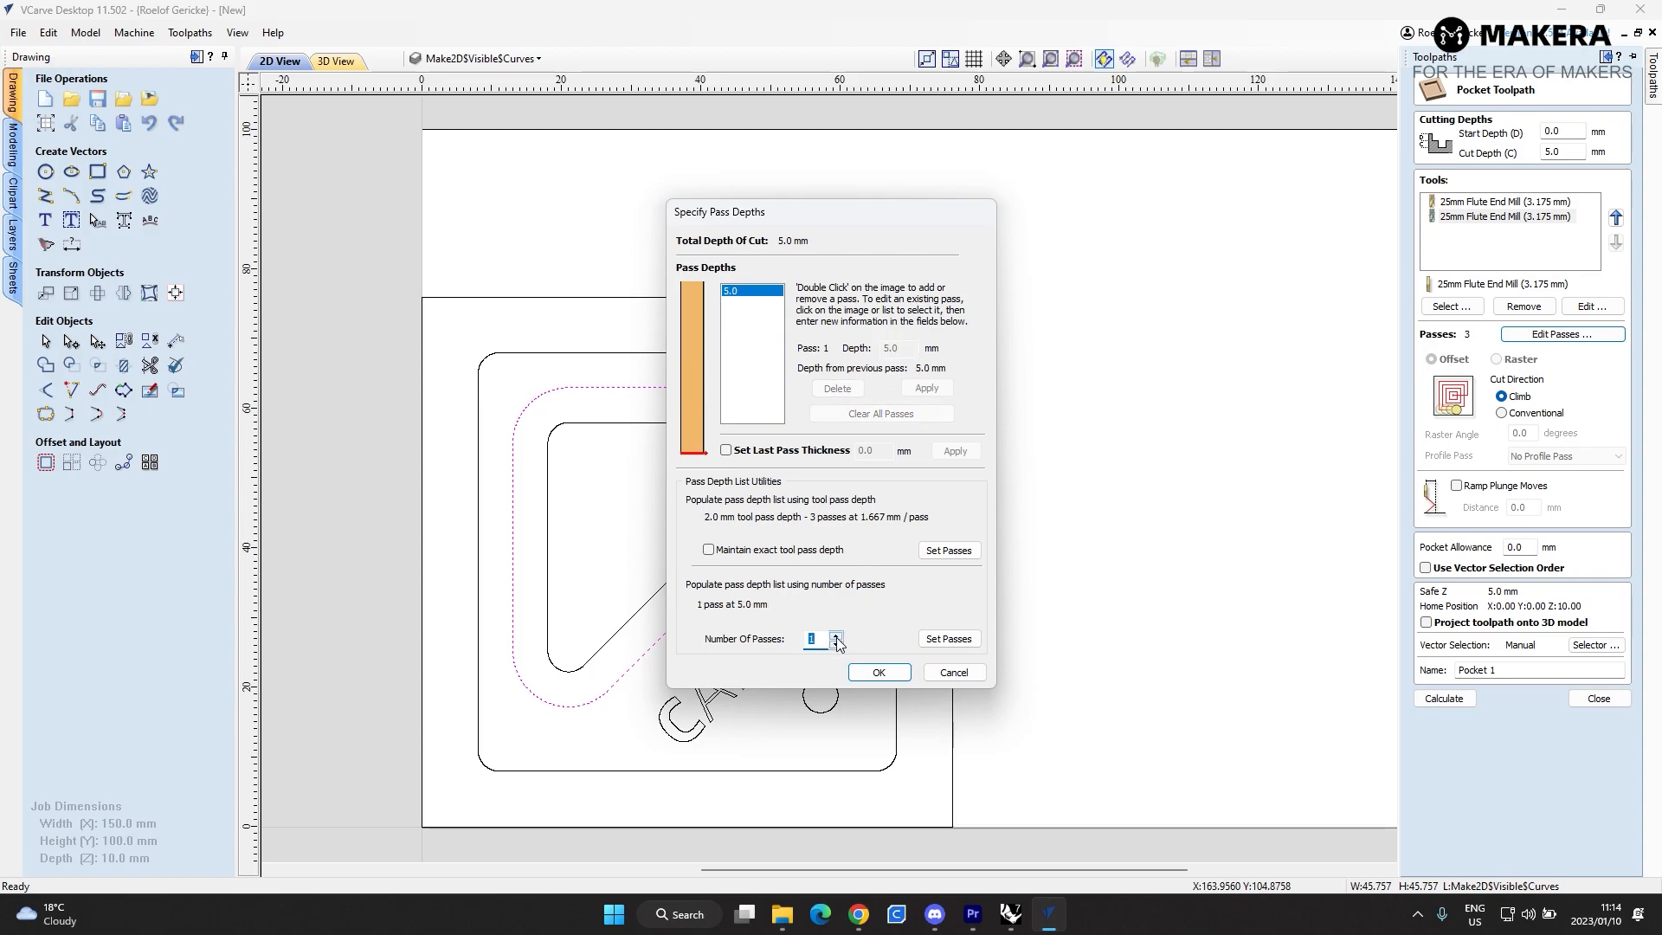
pyautogui.click(834, 636)
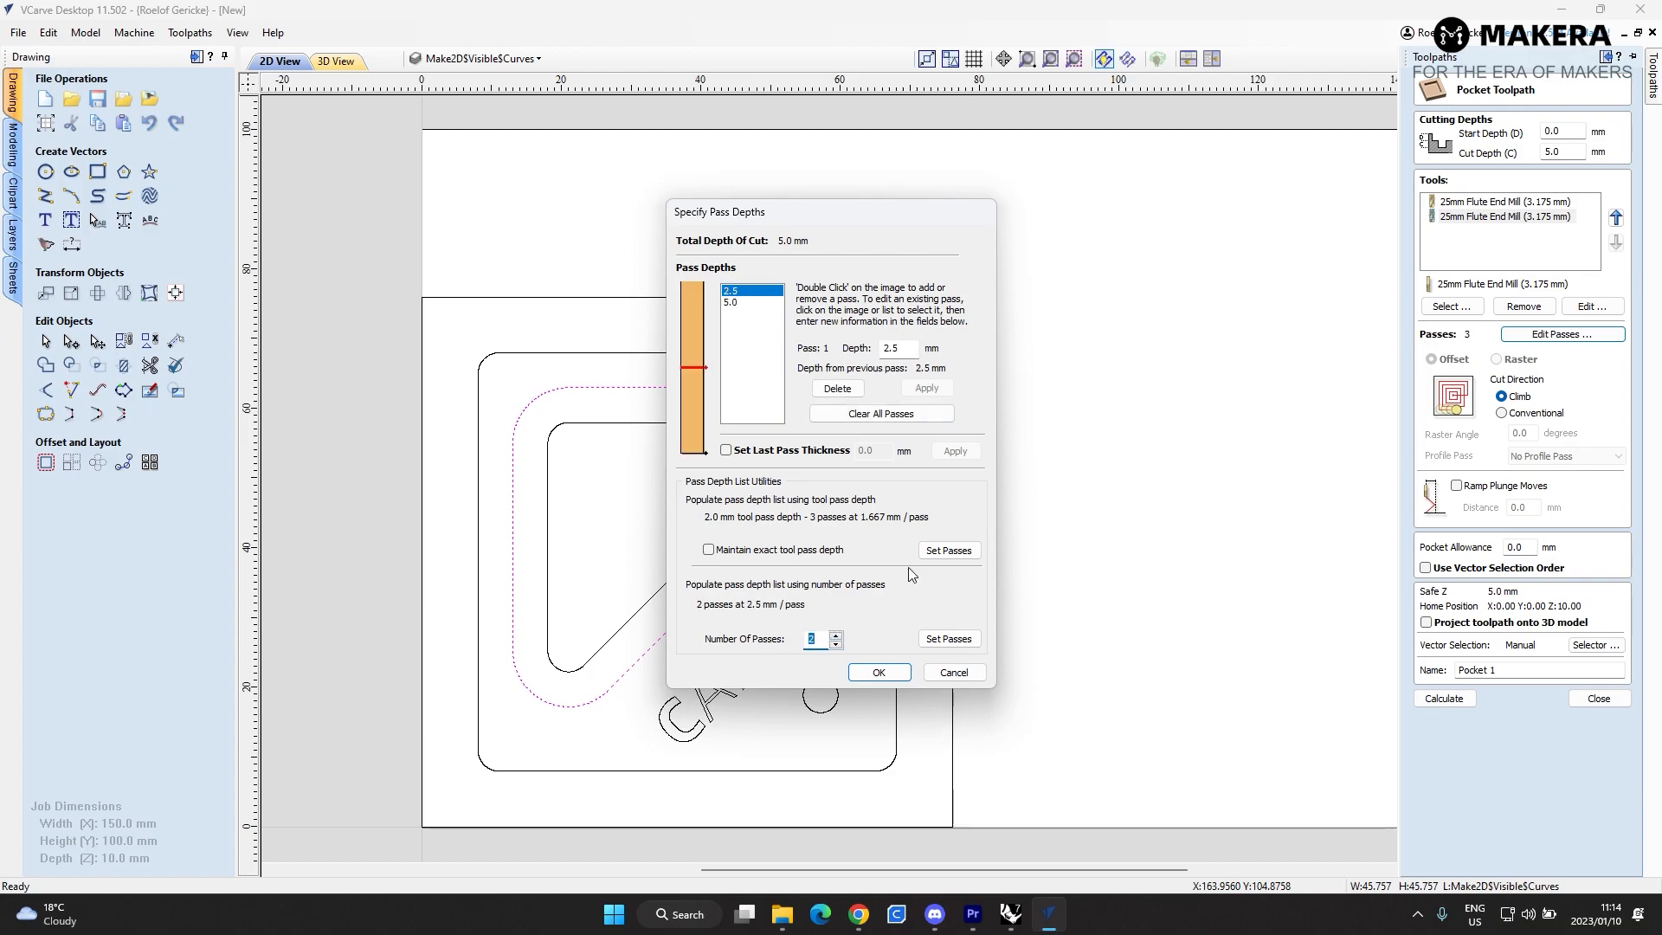
pyautogui.click(877, 674)
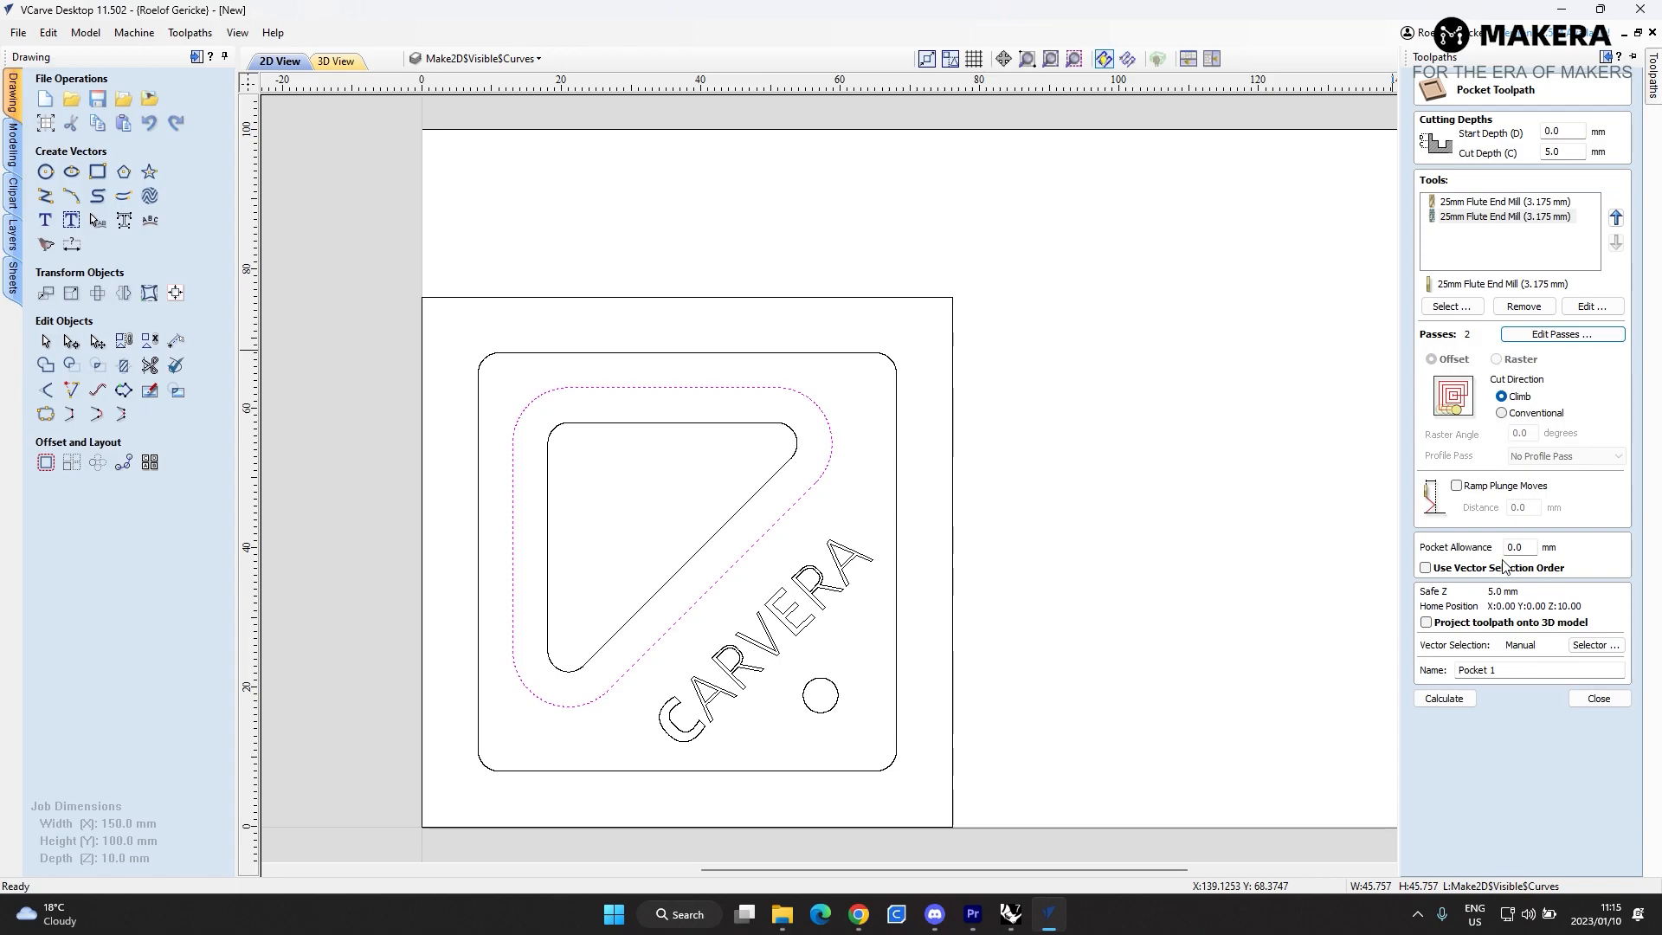
# - Name the toolpath "inside pocket" and calculate it
pyautogui.click(1521, 671)
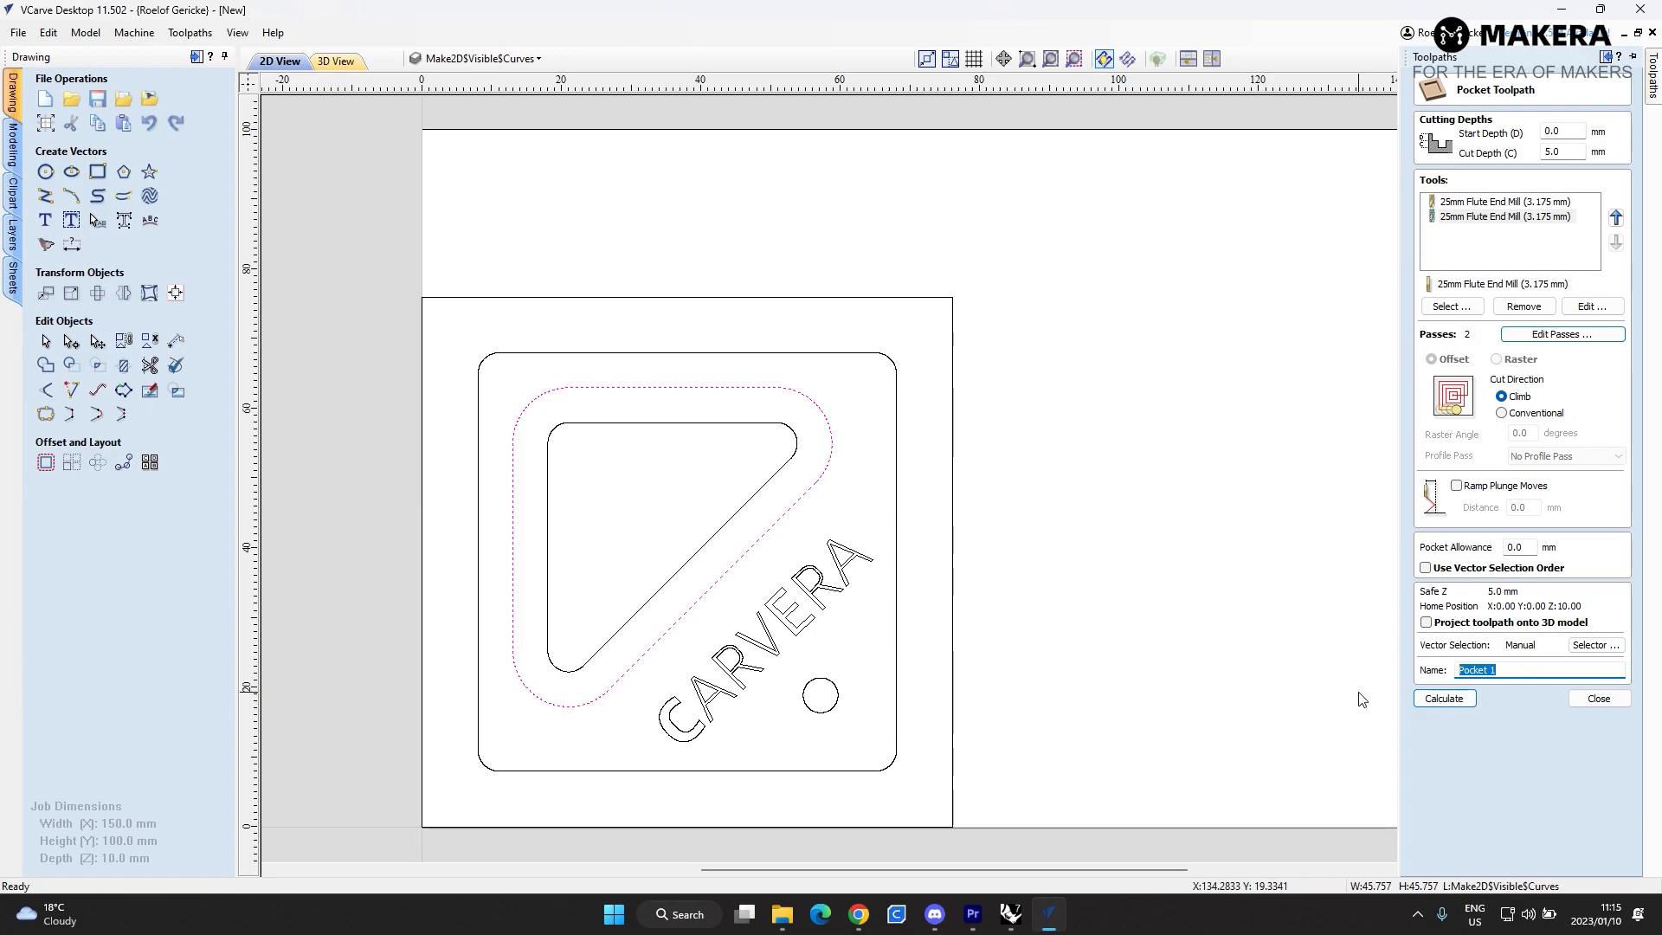
pyautogui.write('inside p')
pyautogui.click(1446, 698)
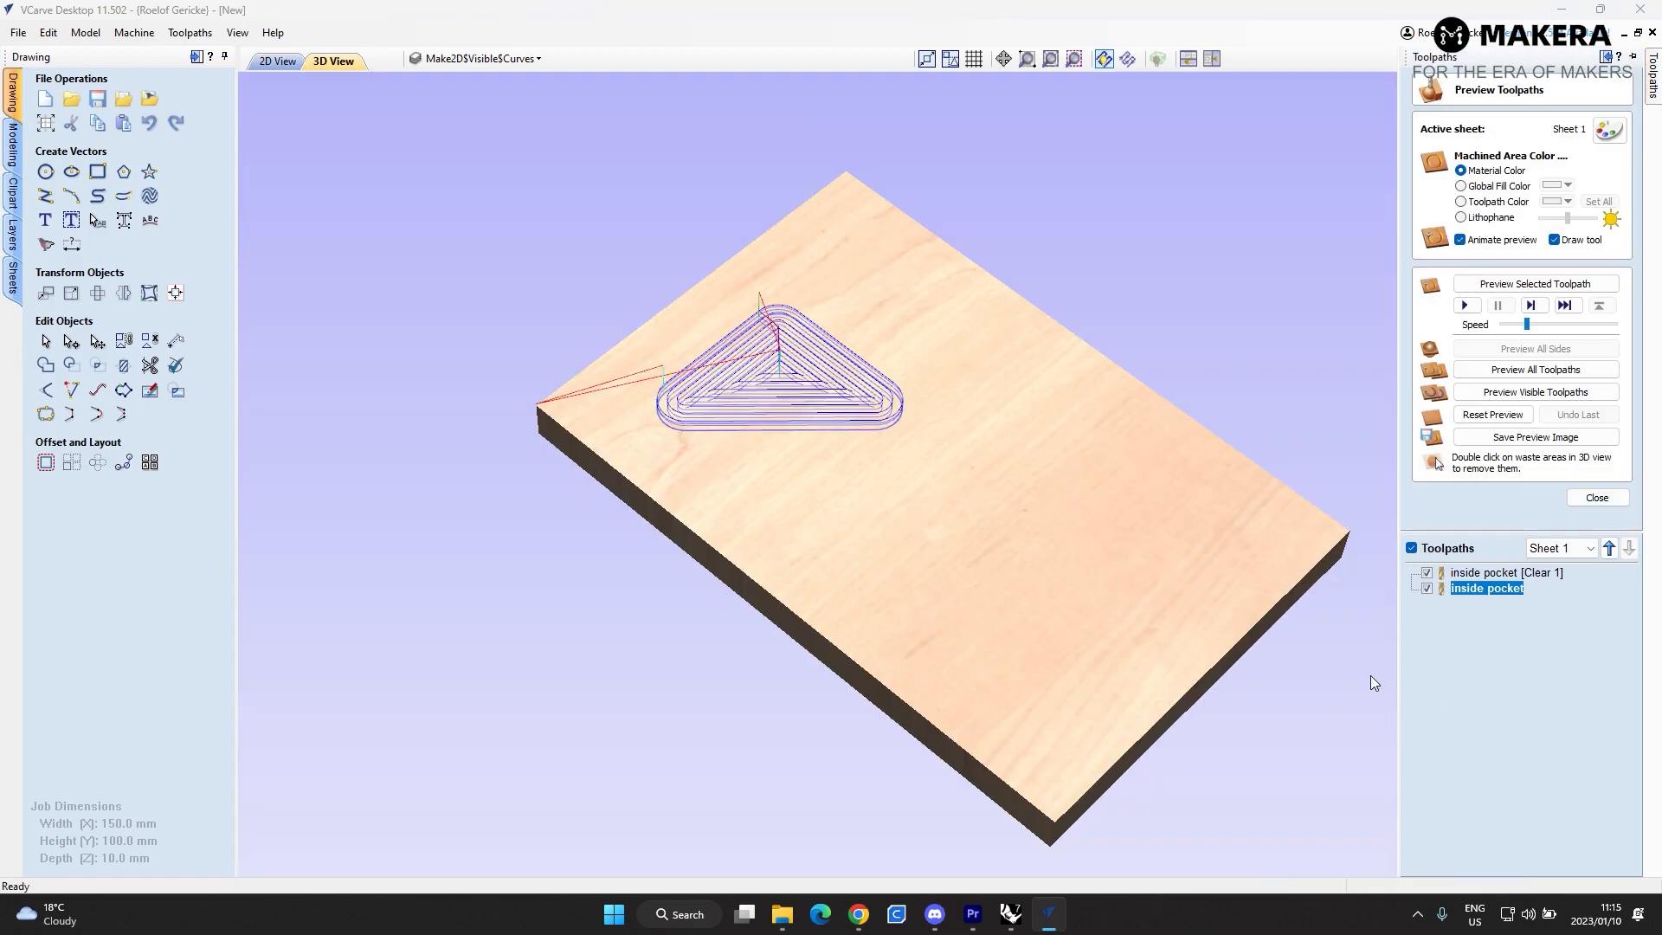
# - Examine the calculated pocket in the 3D view and play the cutting simulation of the inside pocket toolpath
pyautogui.moveTo(897, 437); pyautogui.dragTo(1312, 381)
pyautogui.scroll(5, 864, 376)
pyautogui.scroll(-8, 1312, 381)
pyautogui.scroll(3, 597, 434)
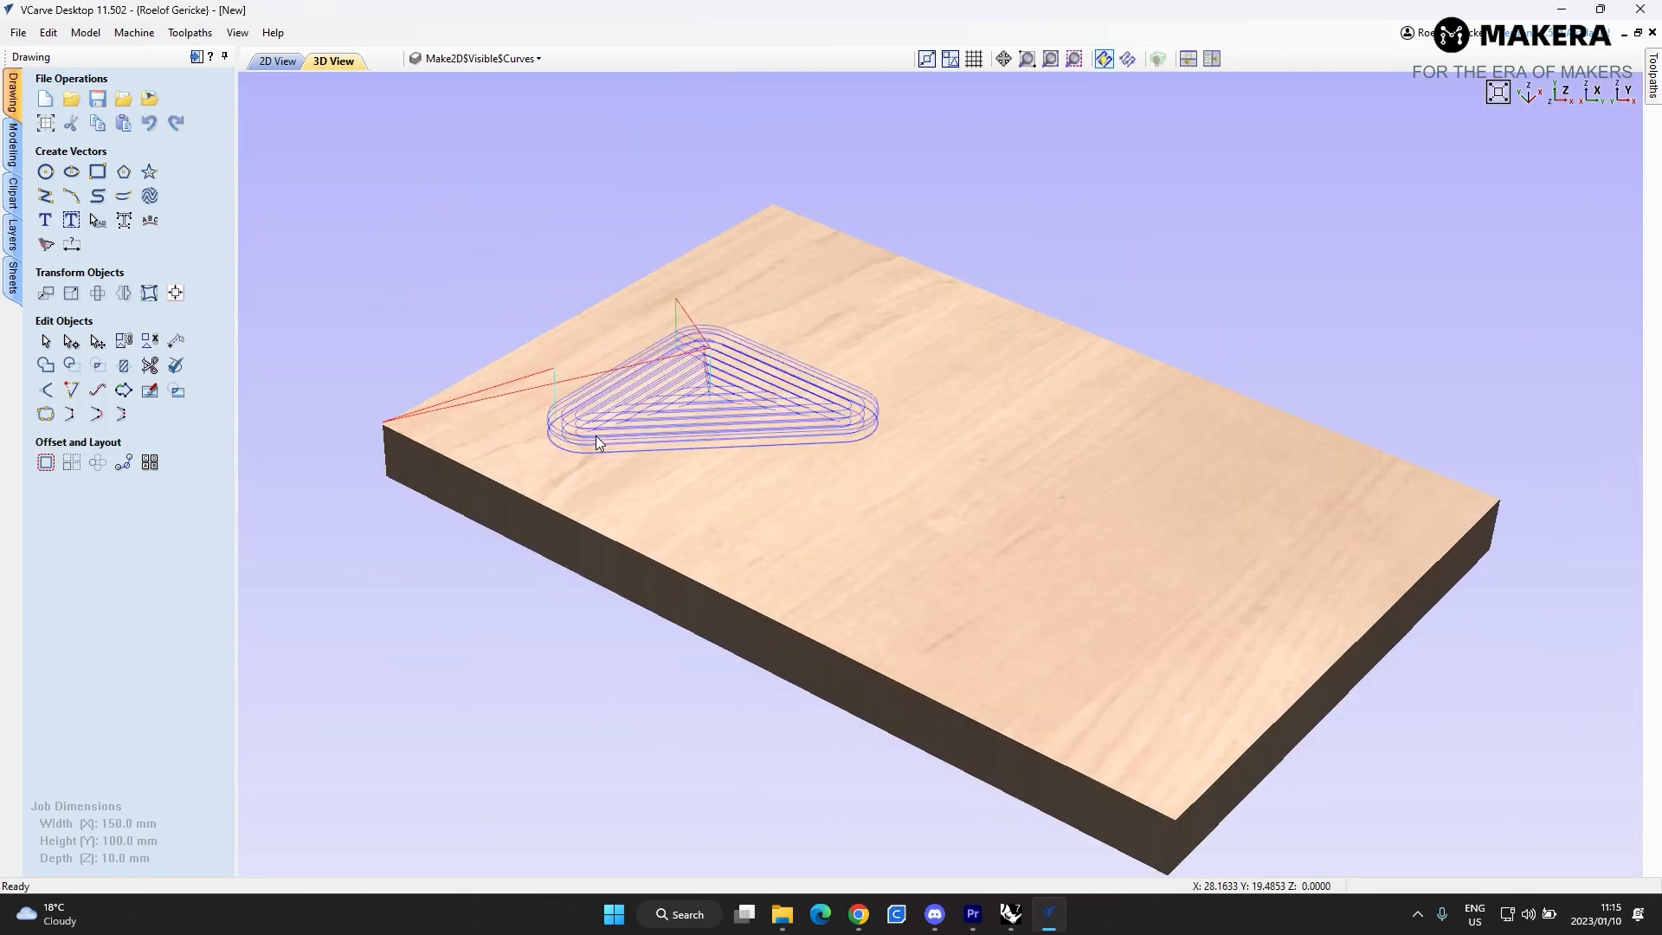
pyautogui.moveTo(1654, 95)
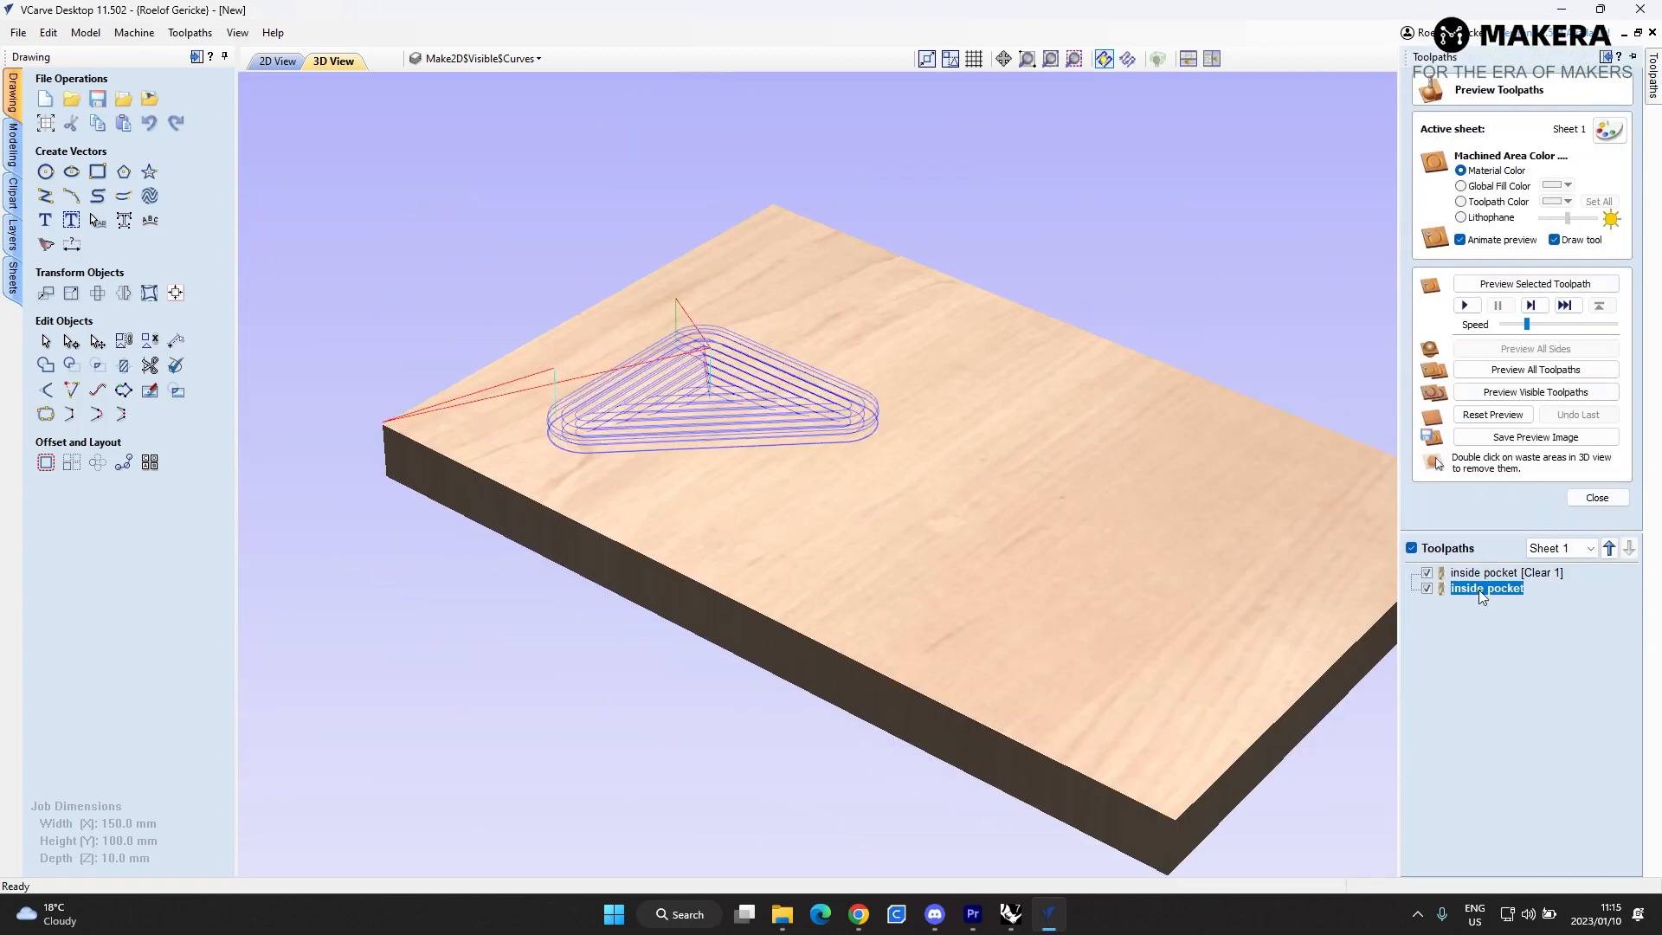
pyautogui.click(1464, 305)
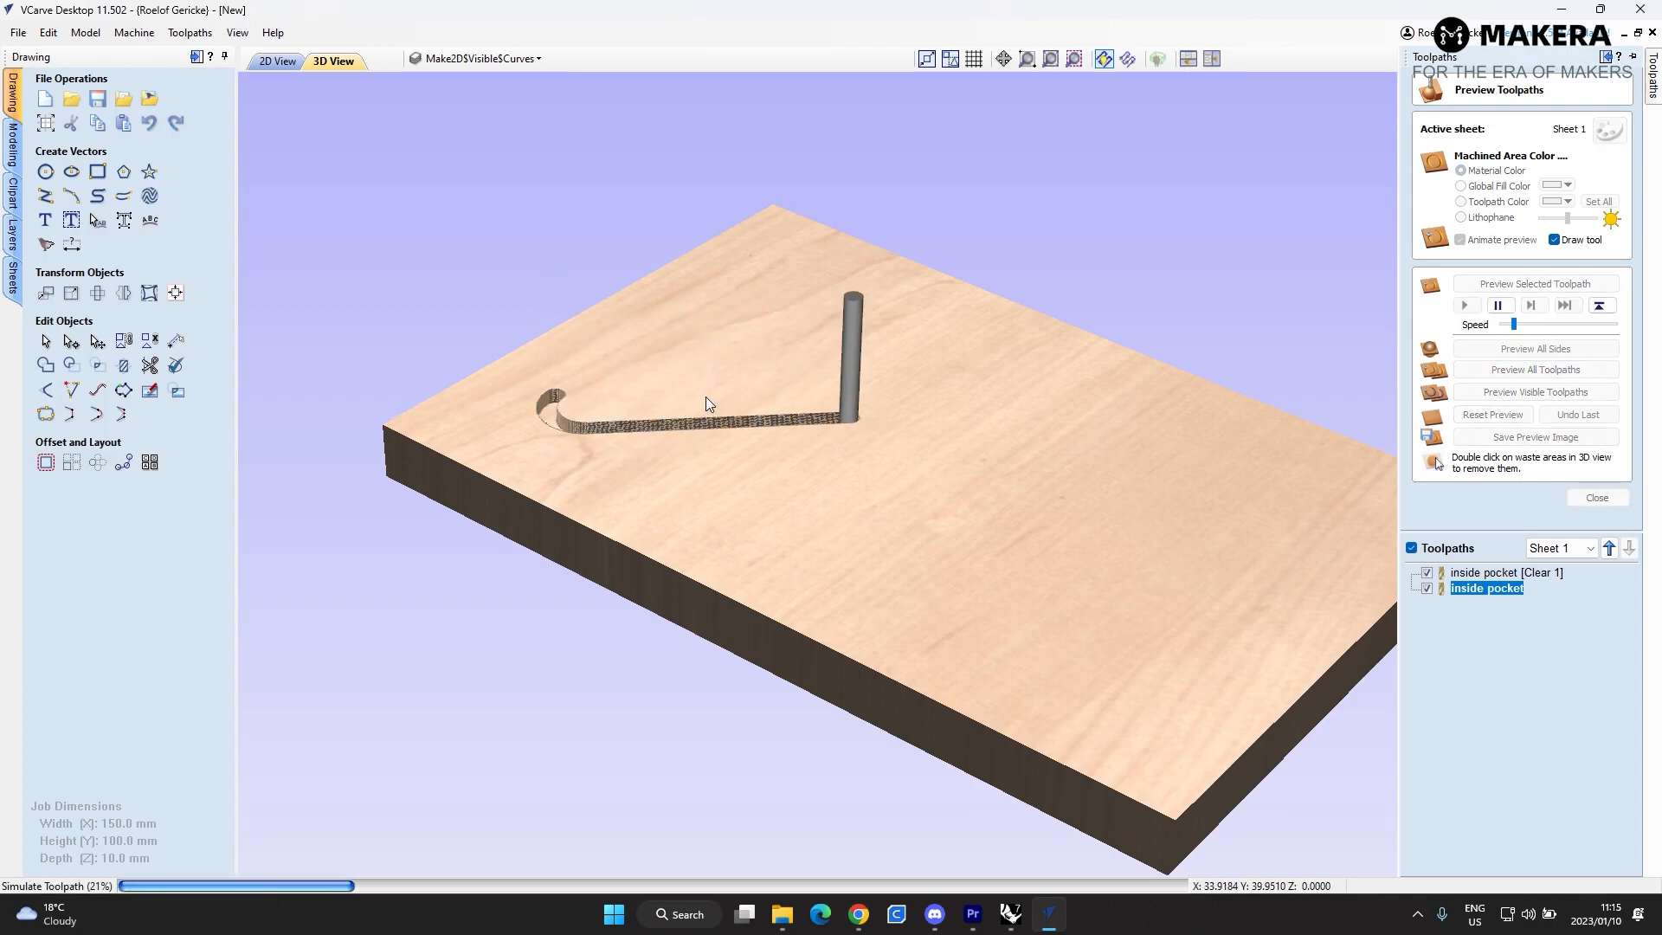
pyautogui.moveTo(705, 397); pyautogui.dragTo(730, 484)
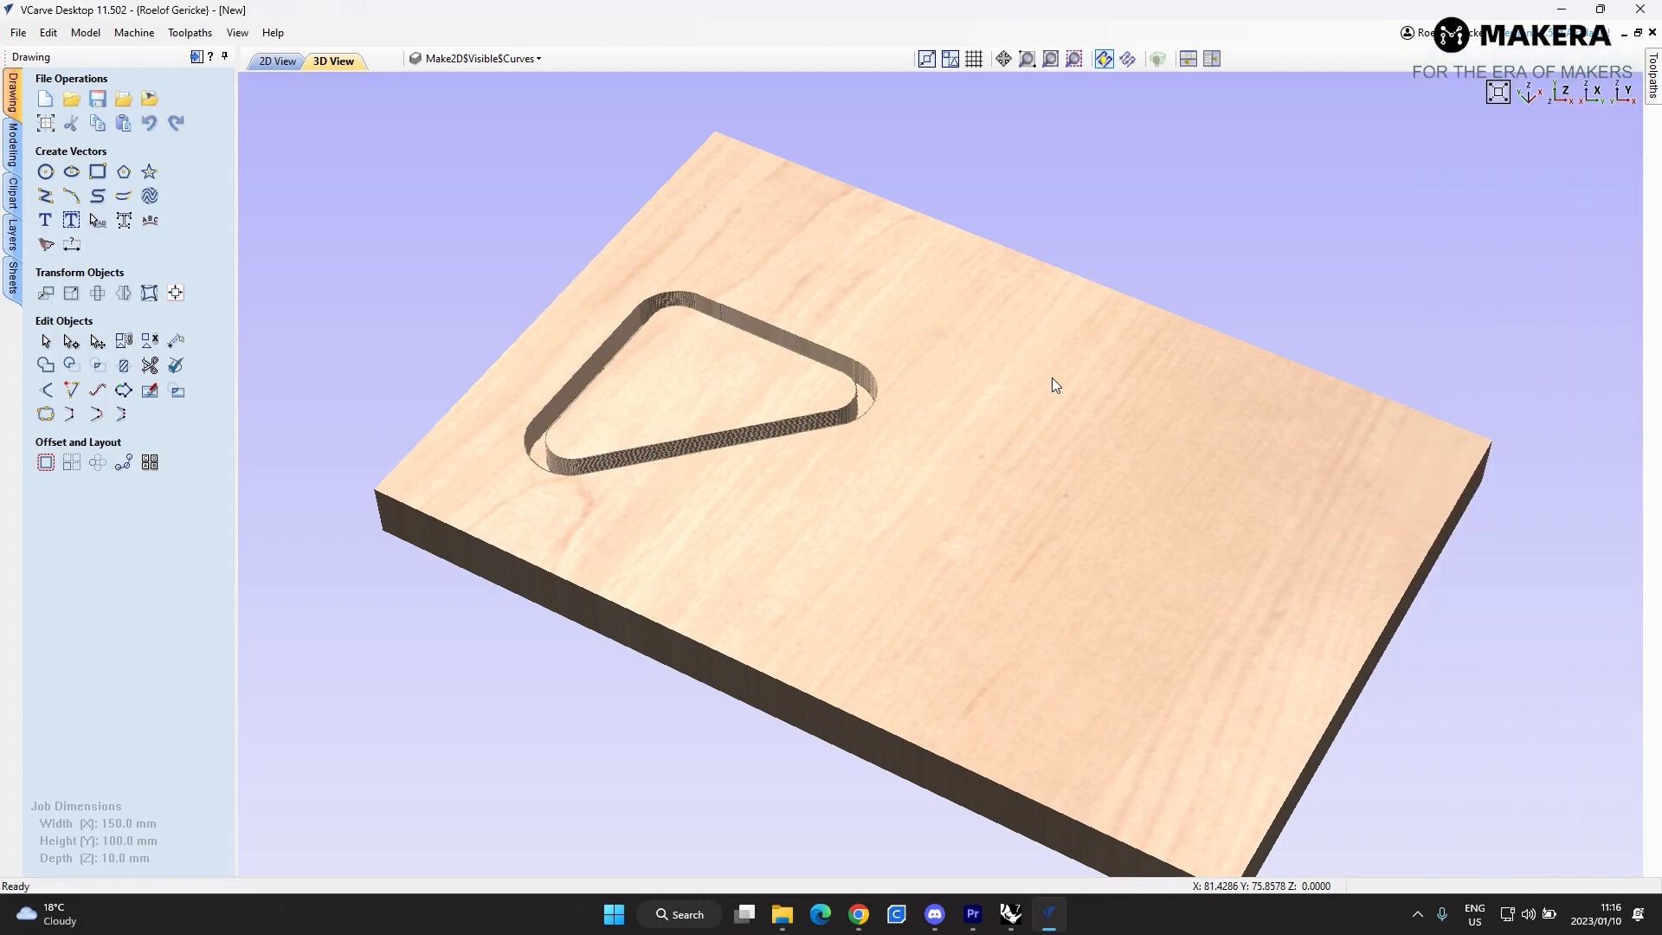
pyautogui.moveTo(1052, 377); pyautogui.dragTo(659, 339)
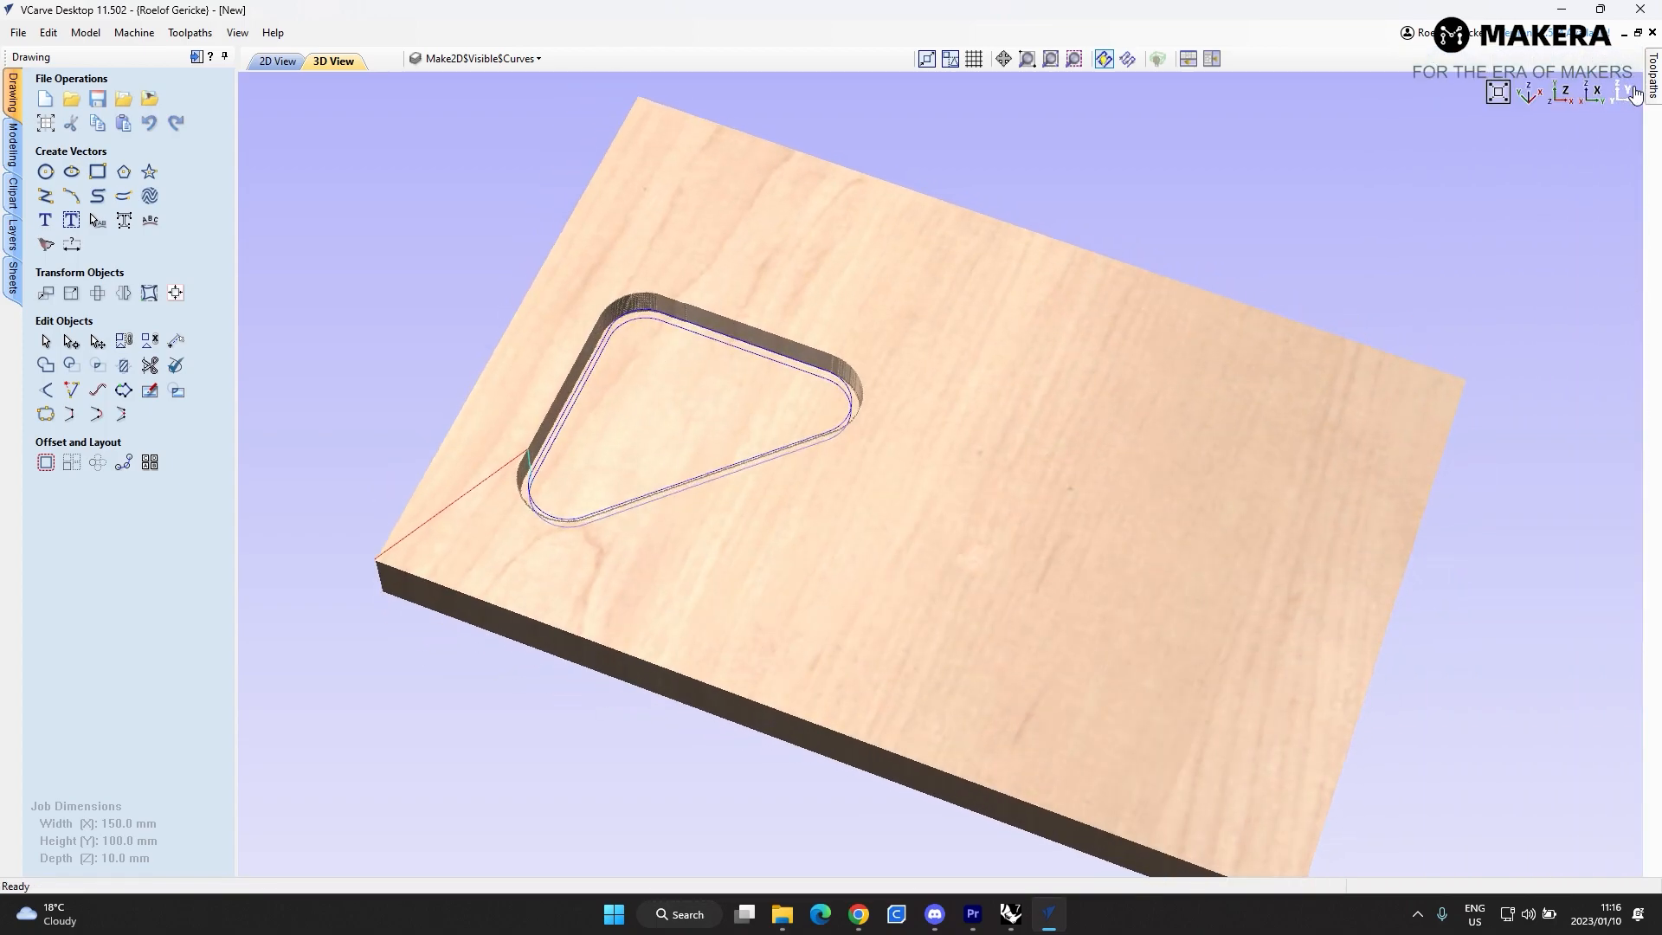
# - Hide the inside pocket [Clear 1] toolpath and examine the remaining inside pocket toolpath along the triangle's edge
pyautogui.moveTo(1656, 87)
pyautogui.click(1478, 574)
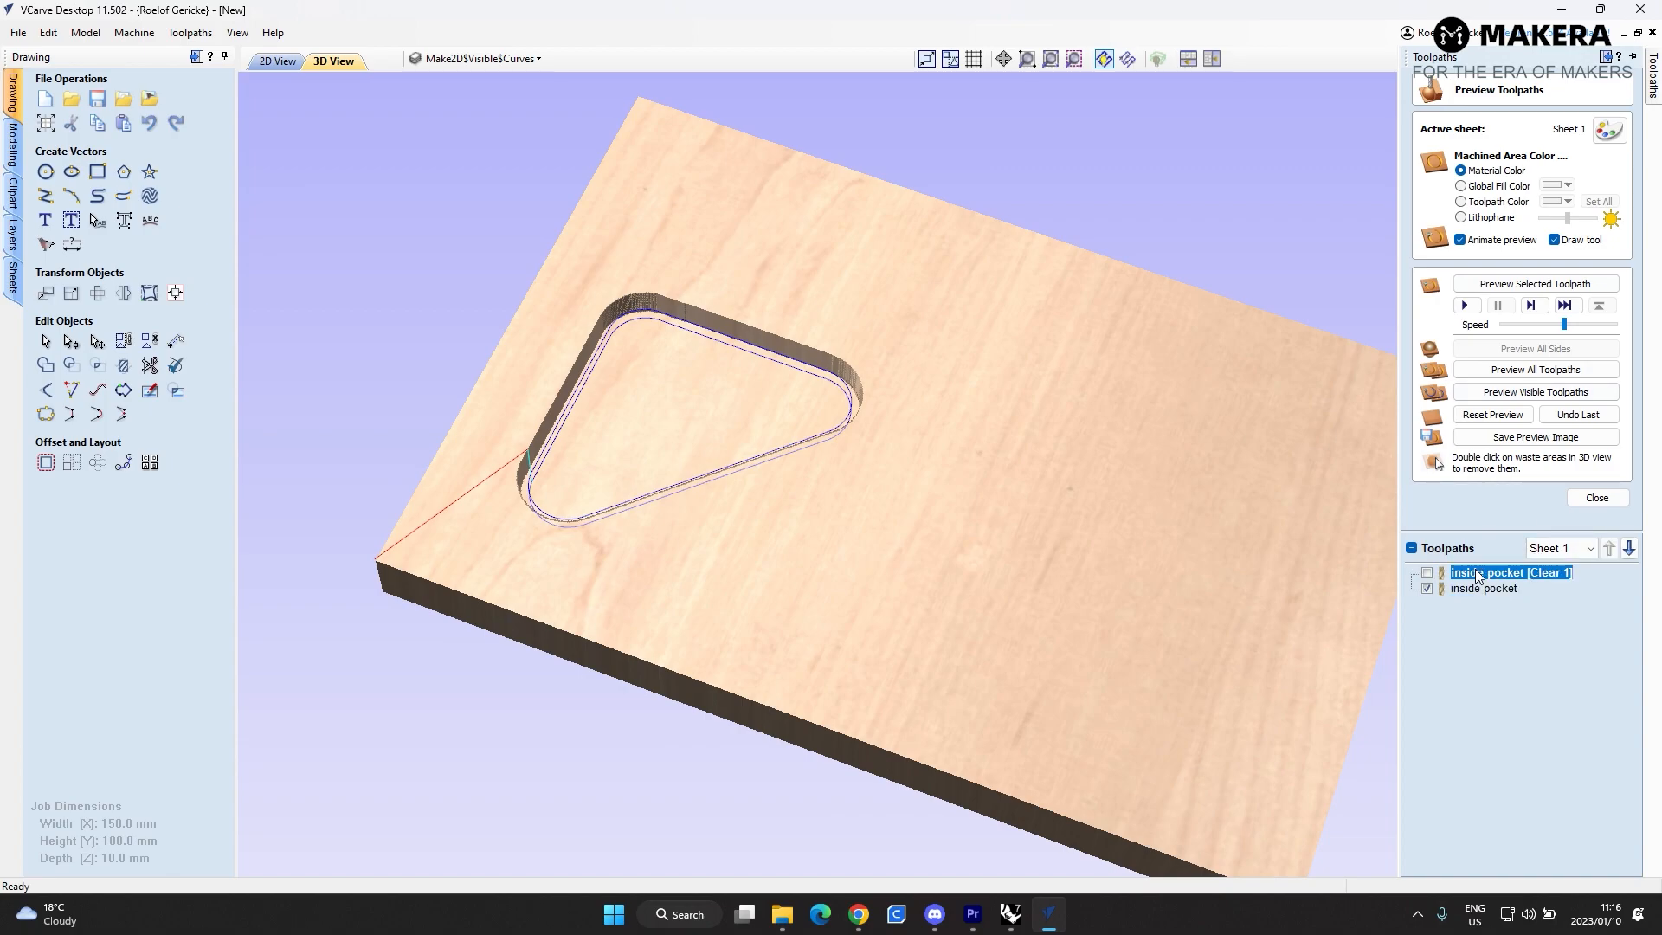
pyautogui.click(1428, 574)
pyautogui.click(1428, 575)
pyautogui.moveTo(711, 404); pyautogui.dragTo(556, 204)
pyautogui.scroll(5, 662, 352)
pyautogui.scroll(-5, 829, 362)
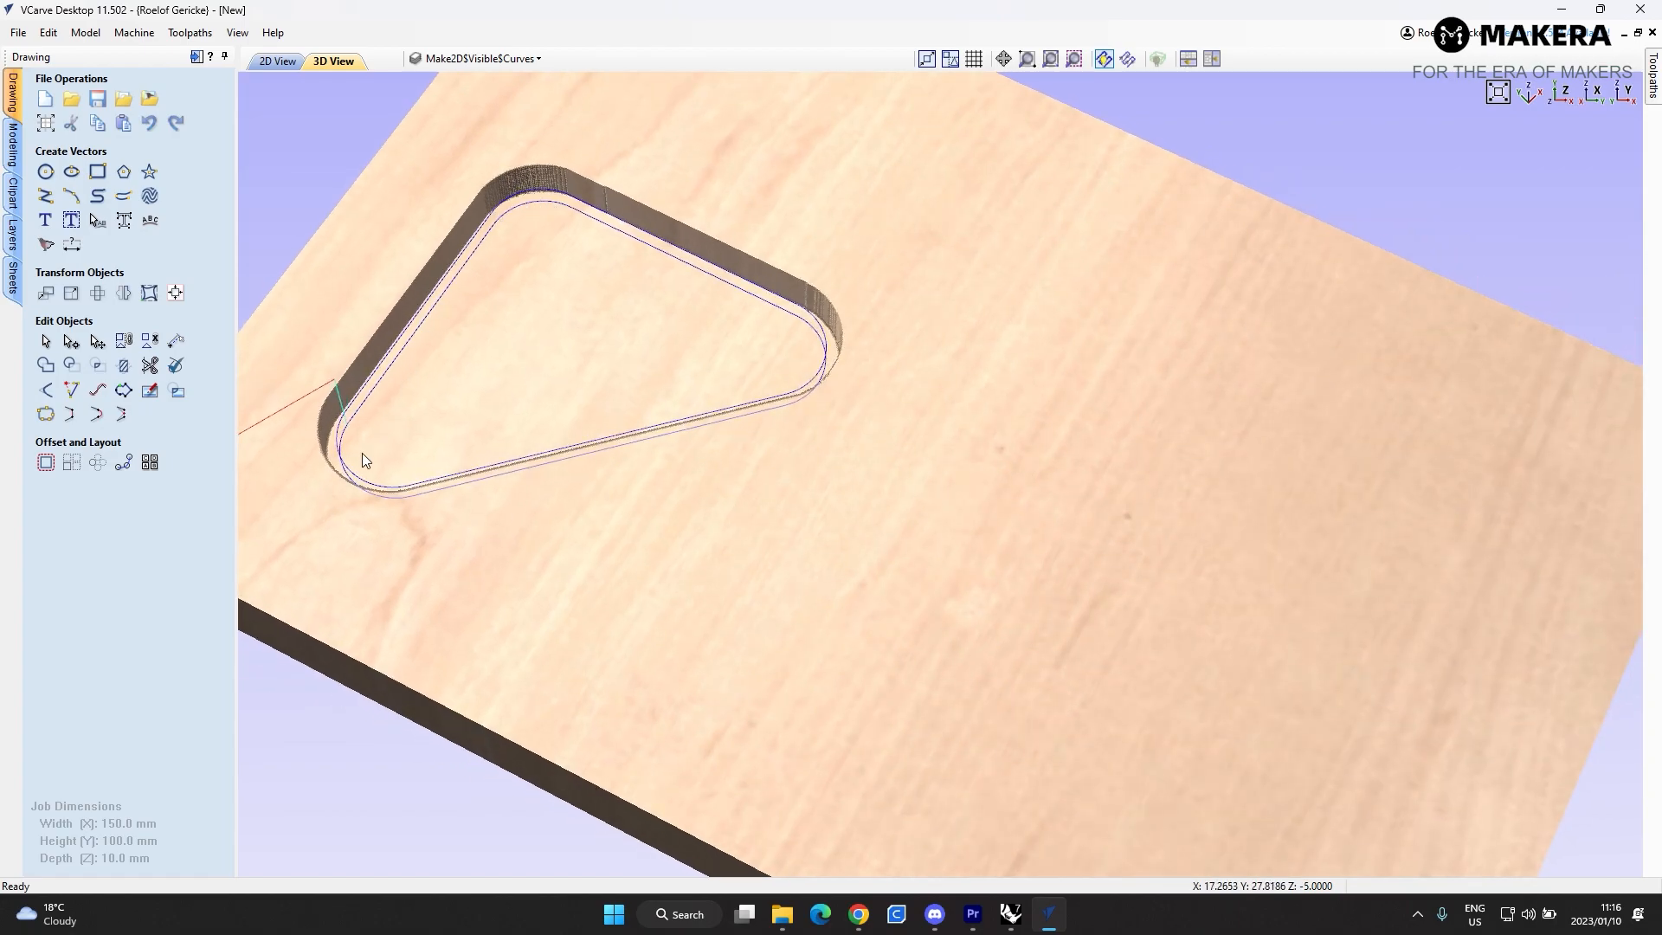
pyautogui.moveTo(1655, 95)
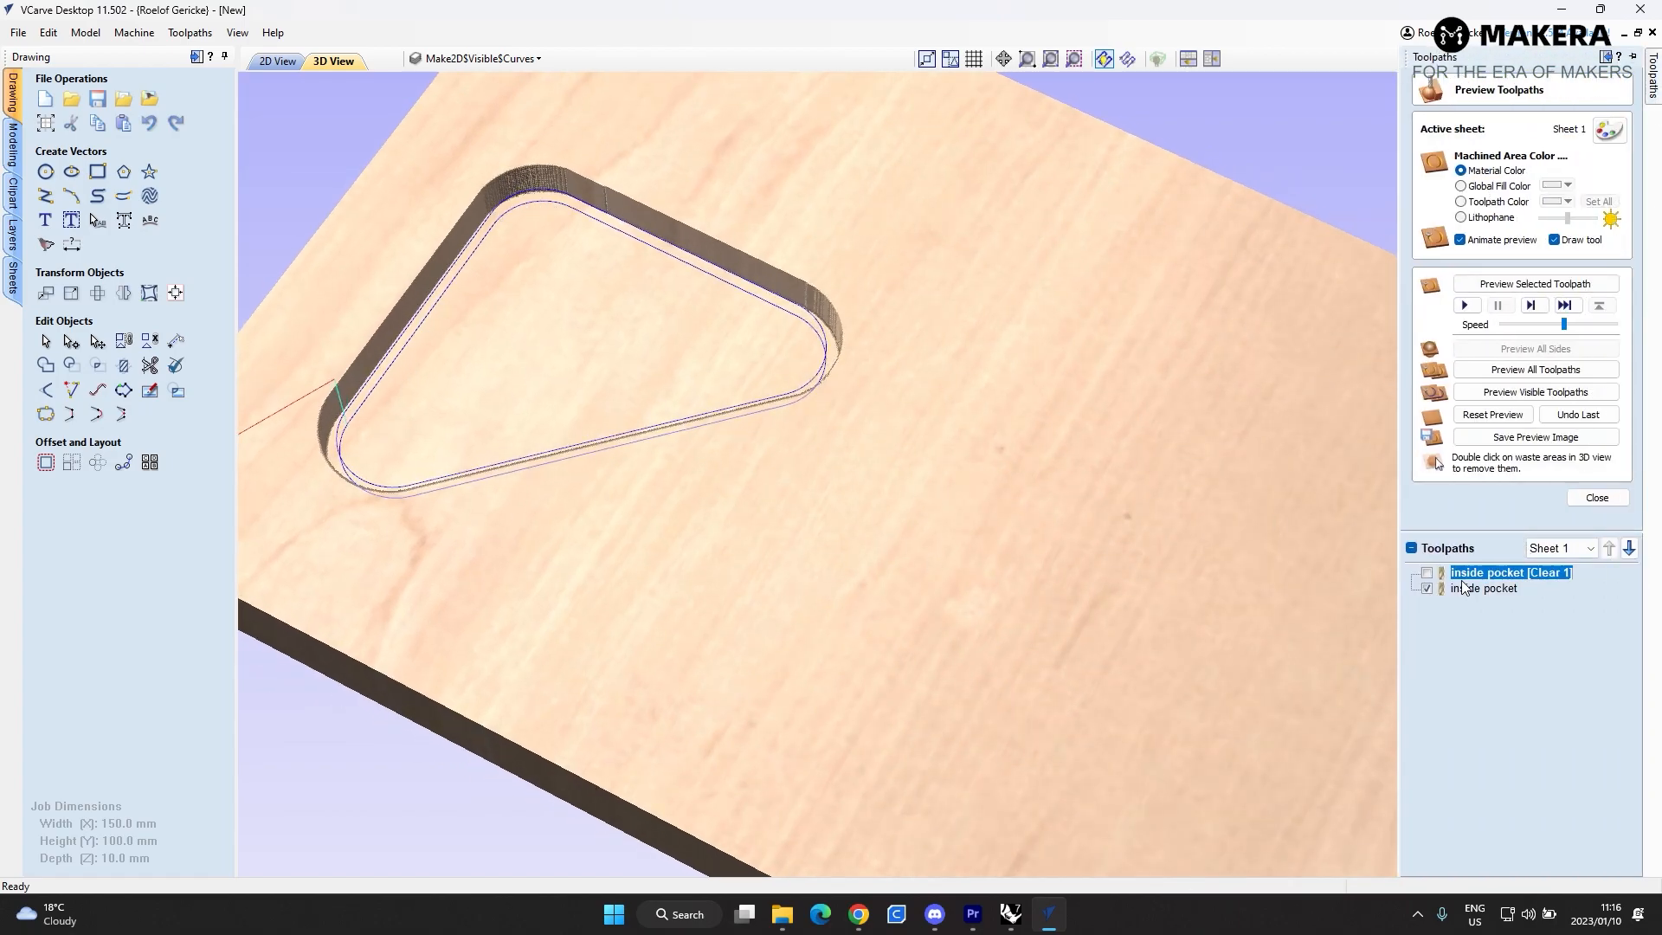
# - Show the inside pocket [Clear 1] toolpath again and compare both toolpaths in 3D, closing the toolpath preview when done
pyautogui.click(1427, 572)
pyautogui.scroll(4, 542, 146)
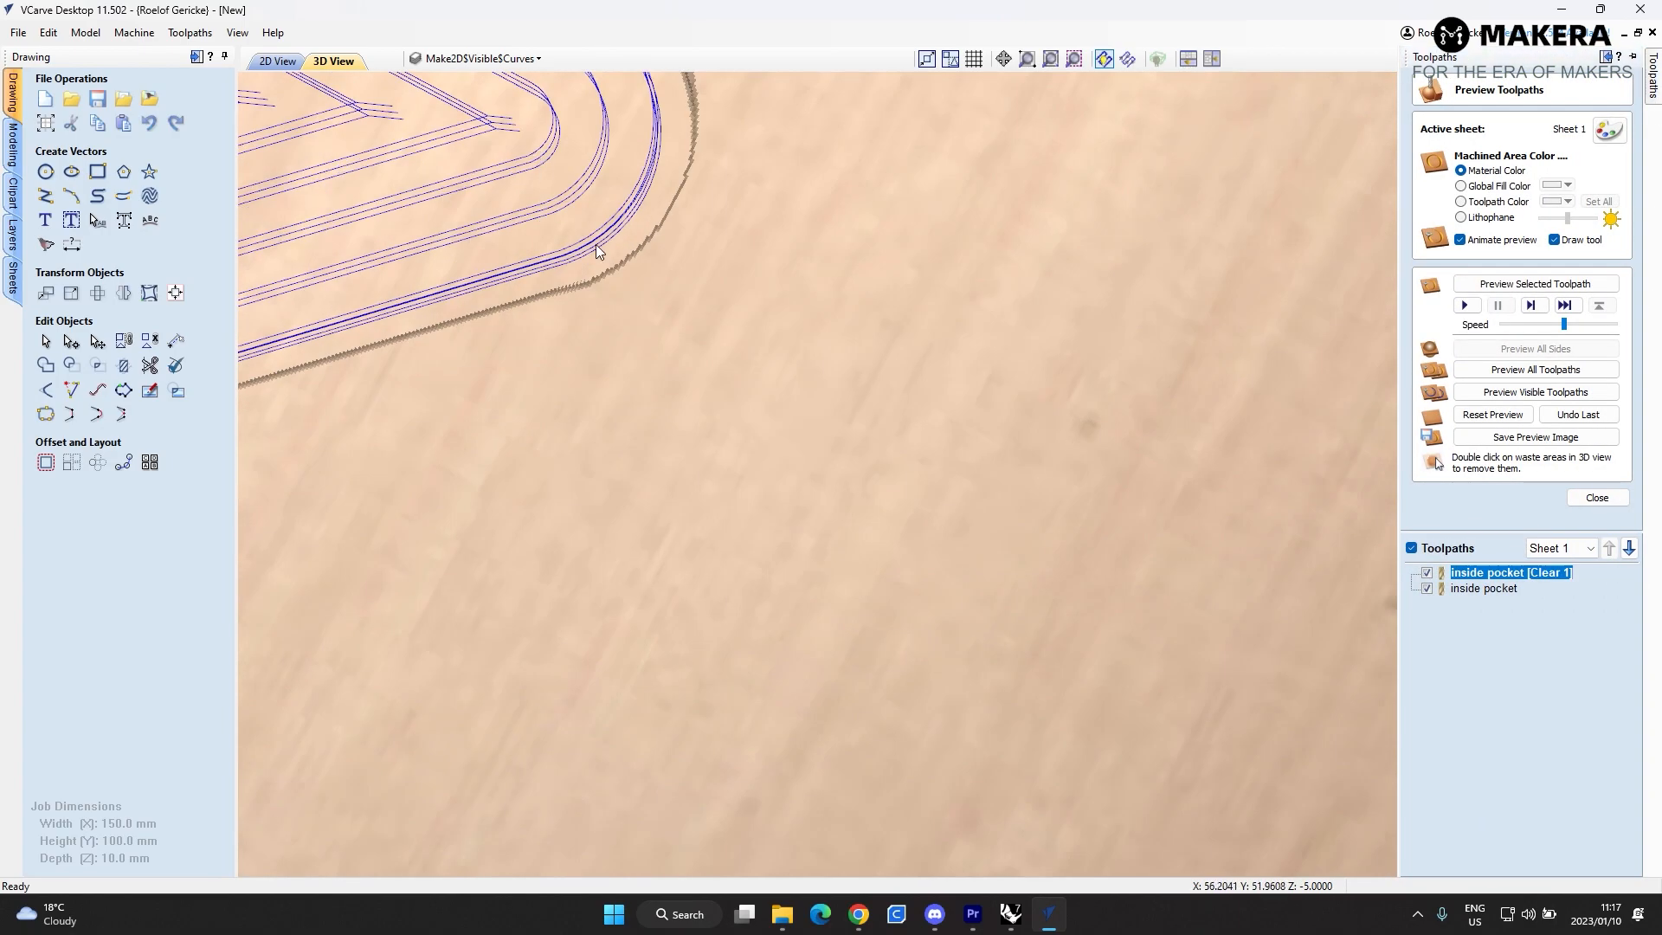
pyautogui.moveTo(596, 245); pyautogui.dragTo(643, 275)
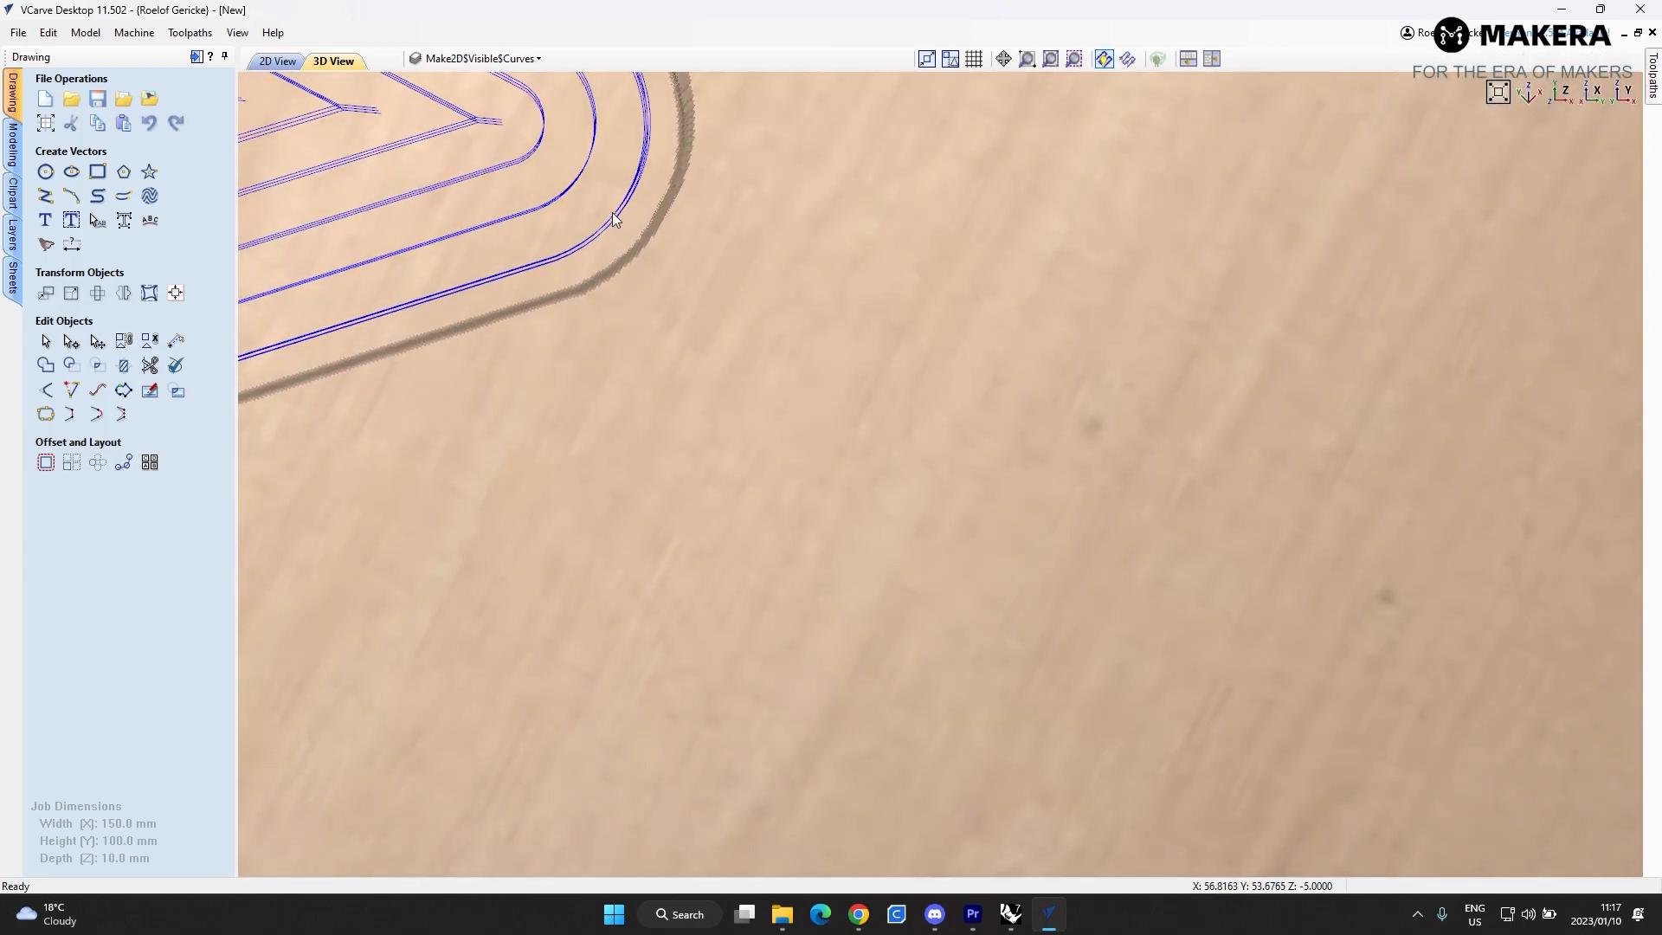
pyautogui.scroll(-6, 788, 267)
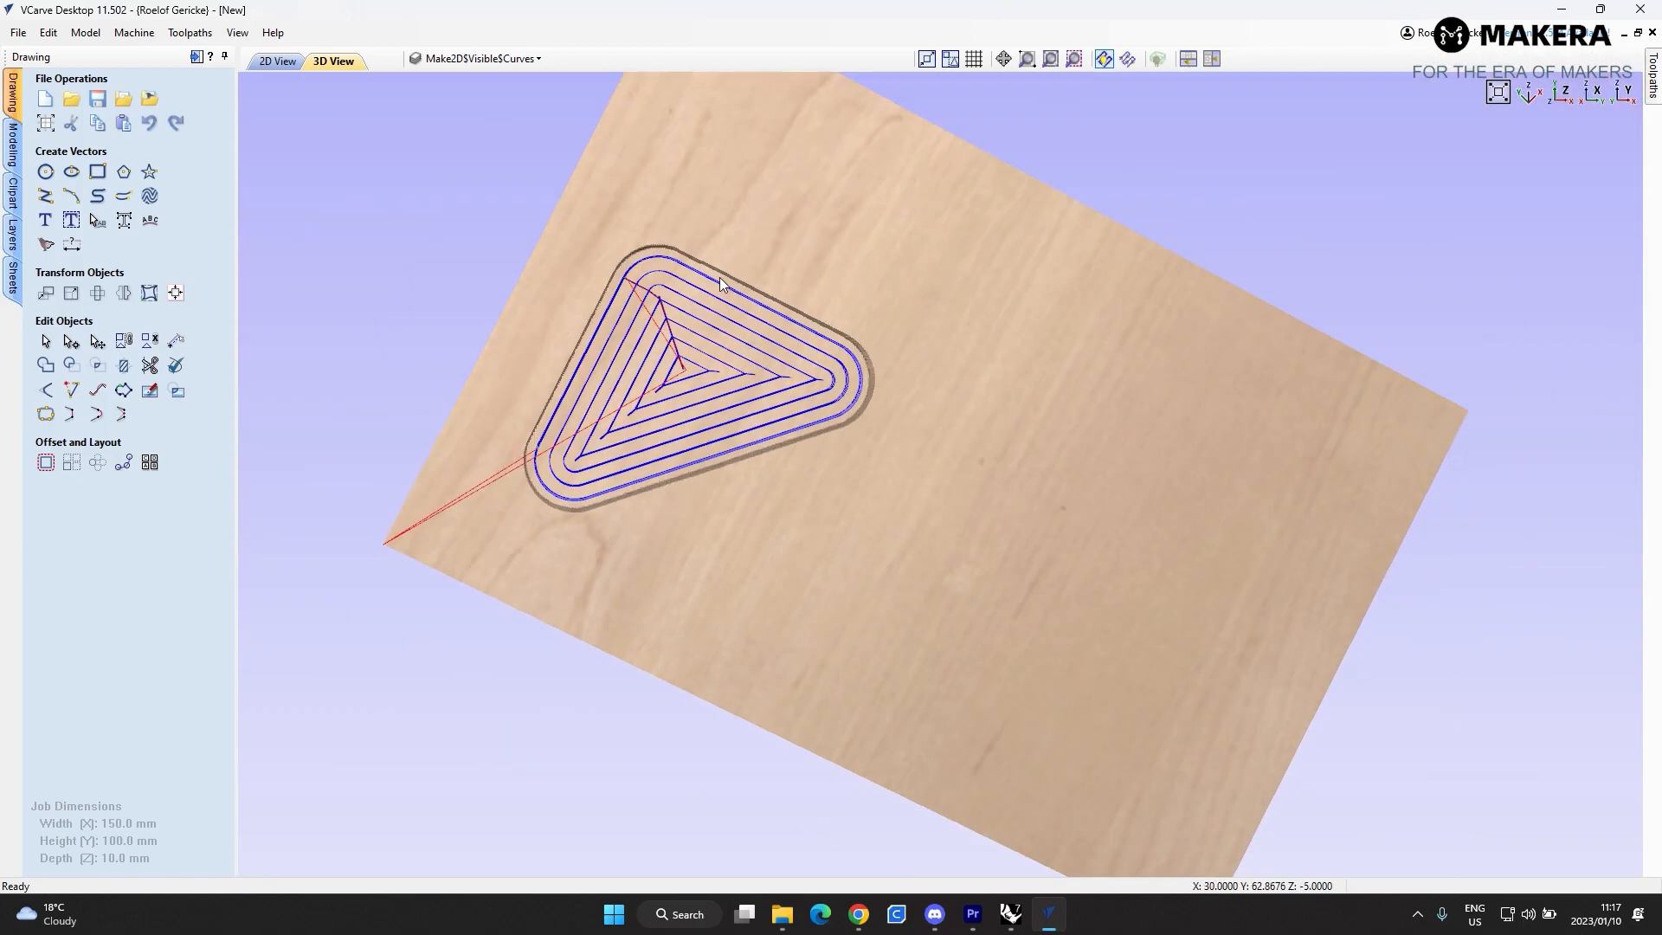
pyautogui.moveTo(719, 277); pyautogui.dragTo(669, 154)
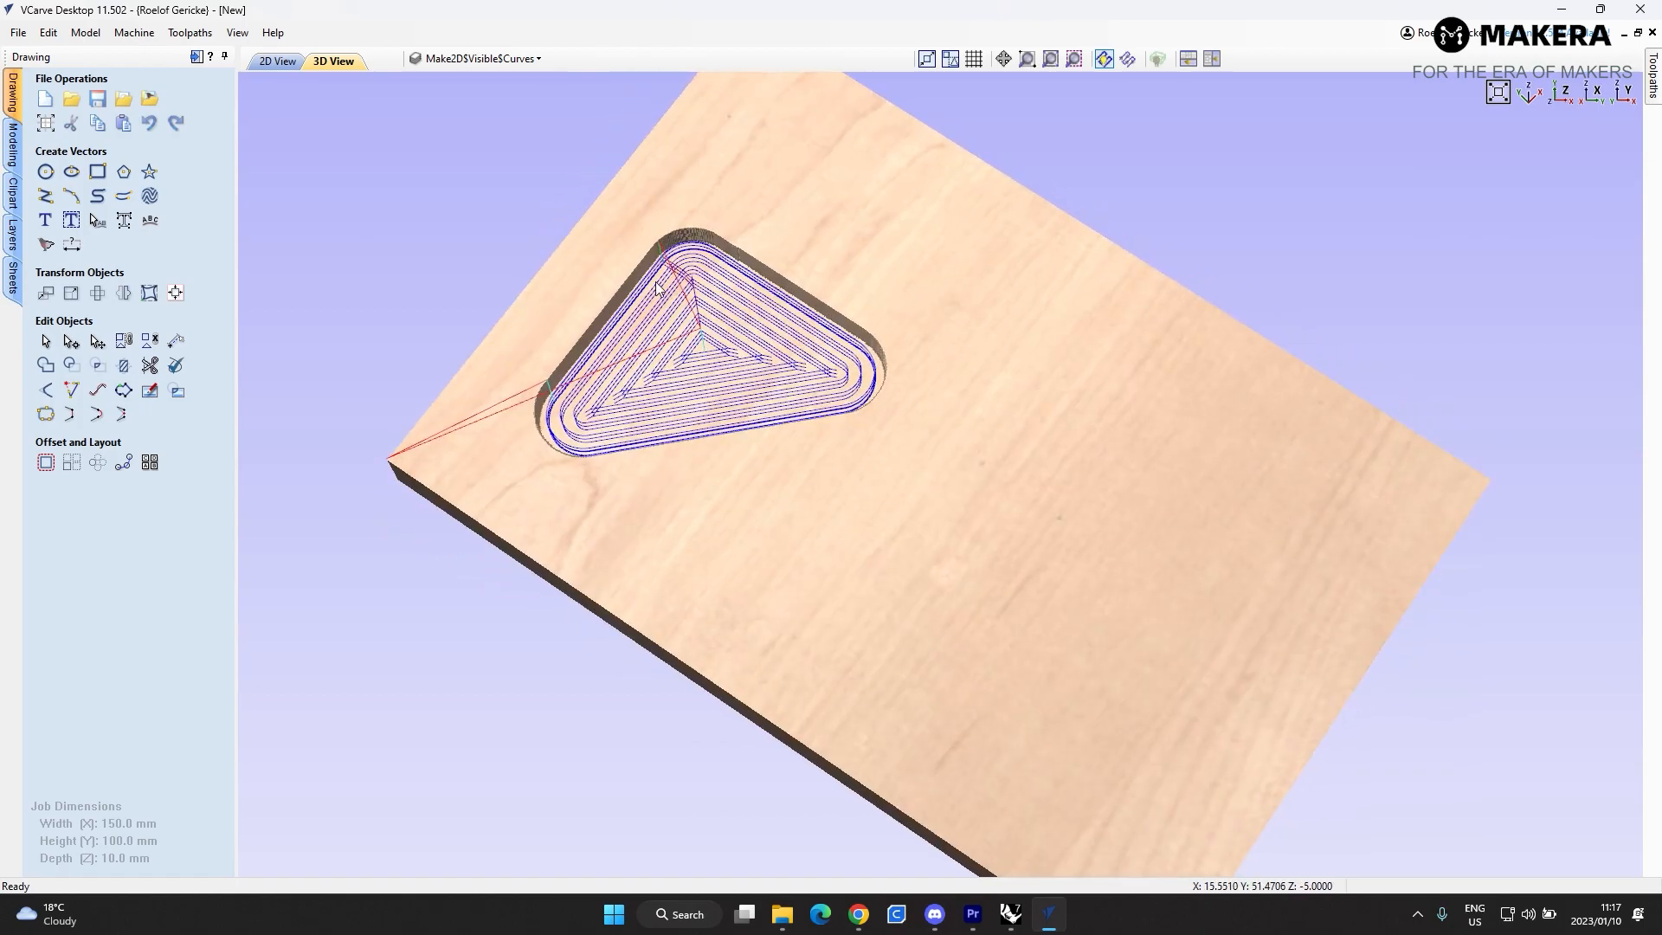
pyautogui.scroll(3, 632, 277)
pyautogui.click(1654, 93)
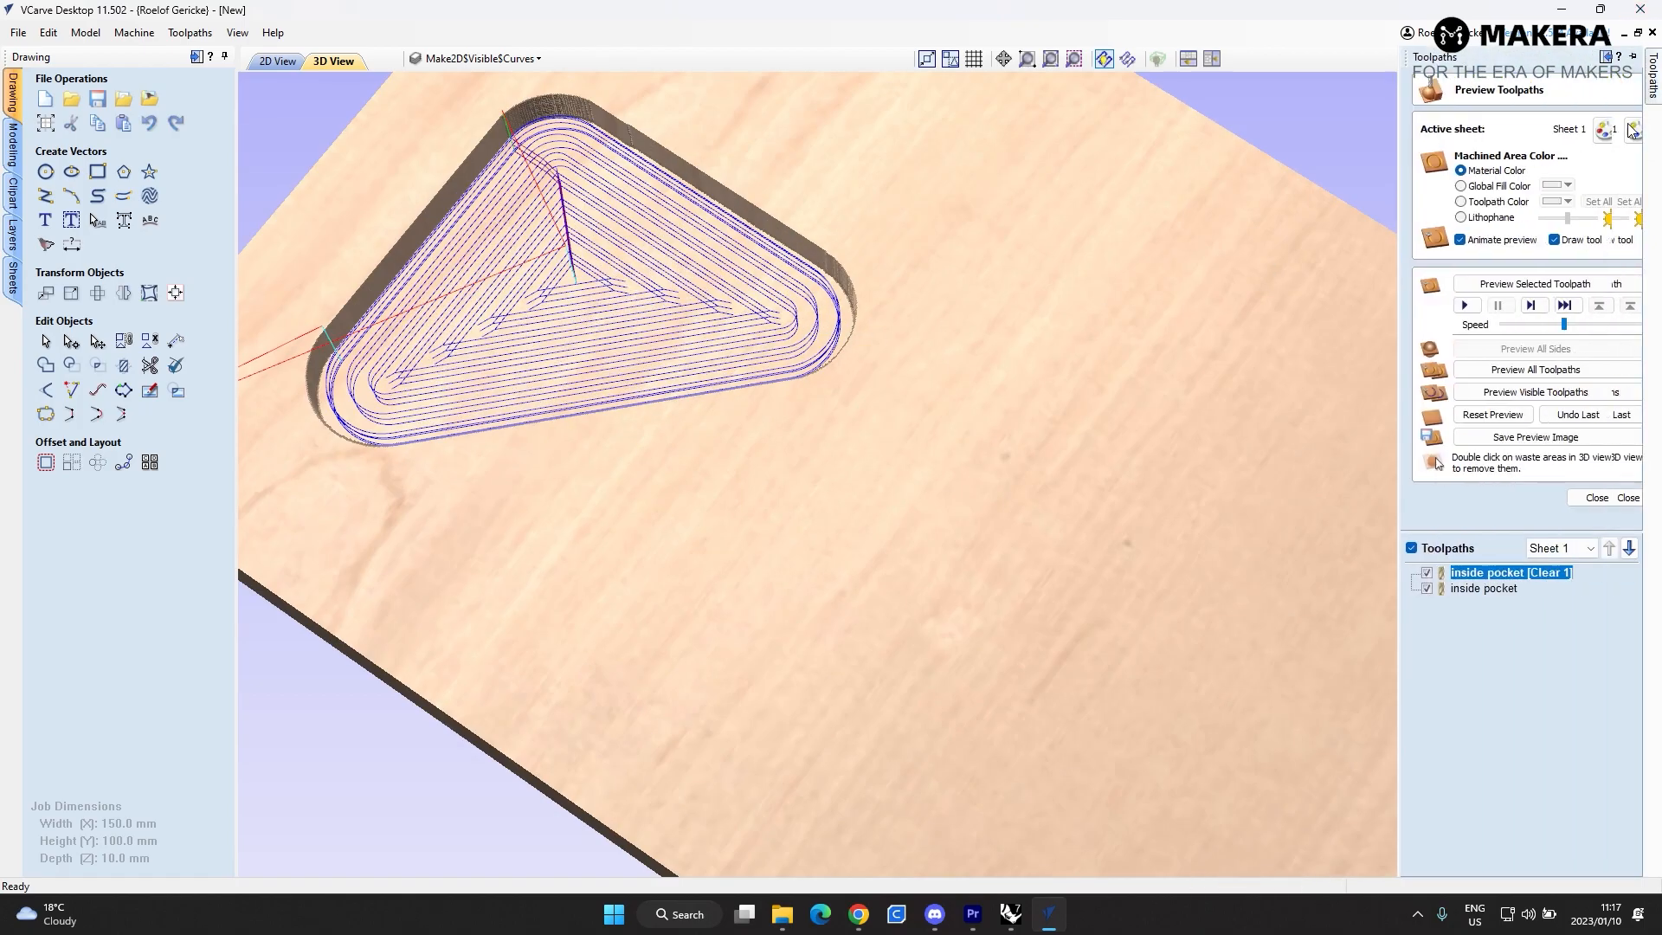
pyautogui.click(1595, 498)
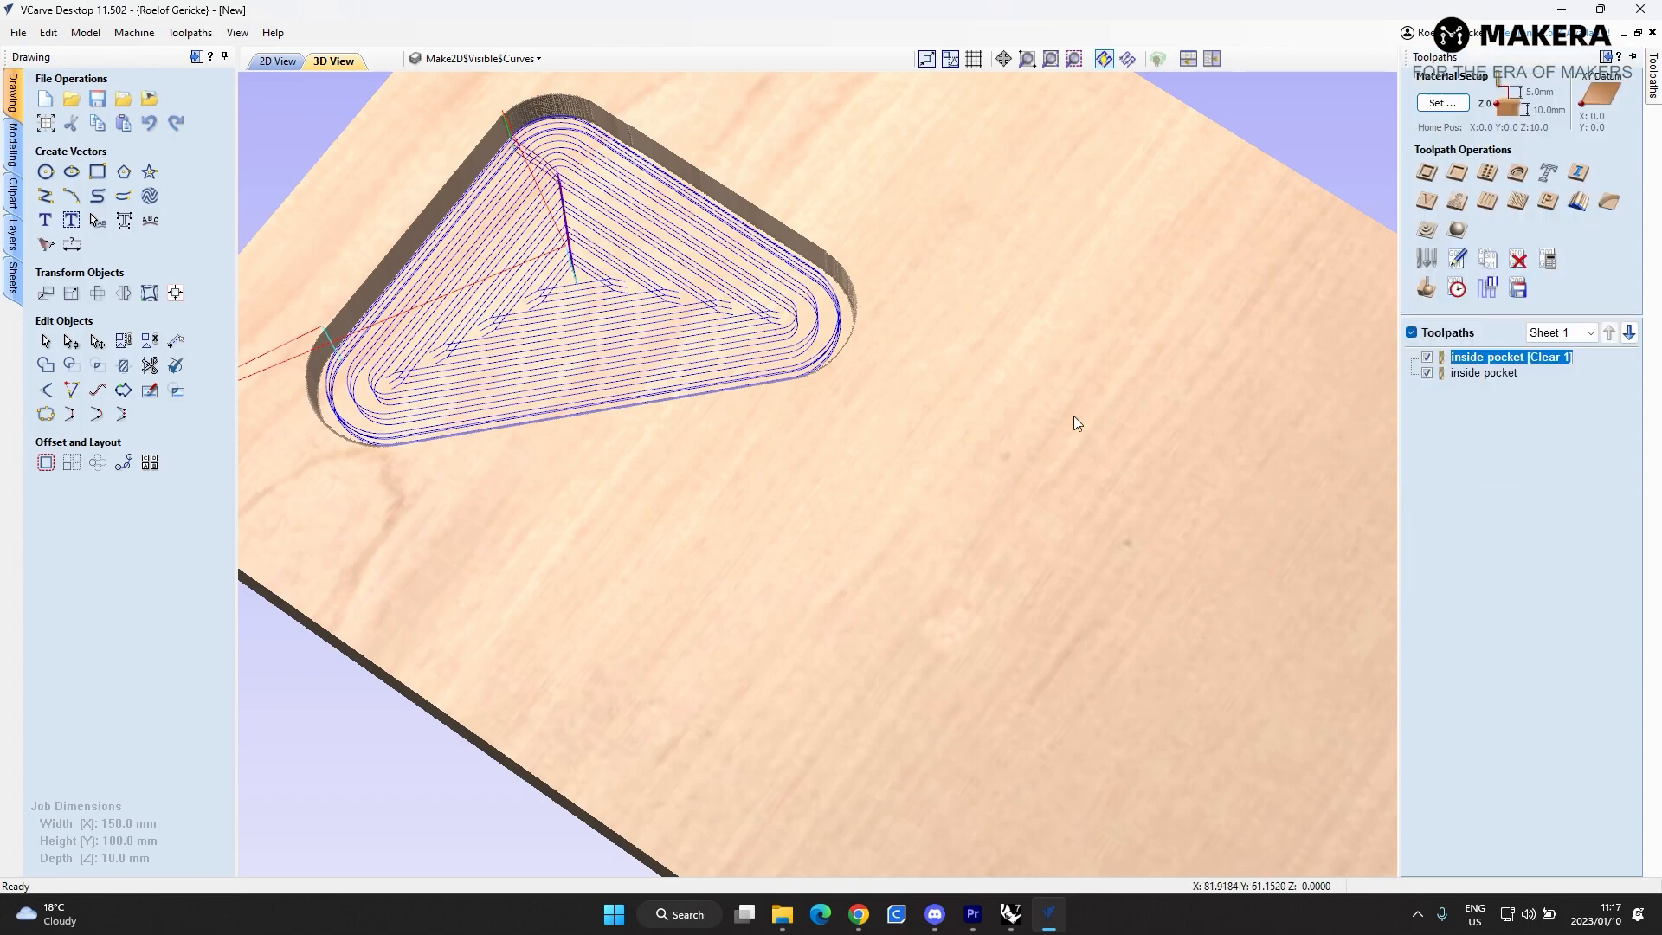
# - Select the inner rounded triangle in the 2D view and examine the toolpath lines around the pocket's rounded corner
pyautogui.click(277, 61)
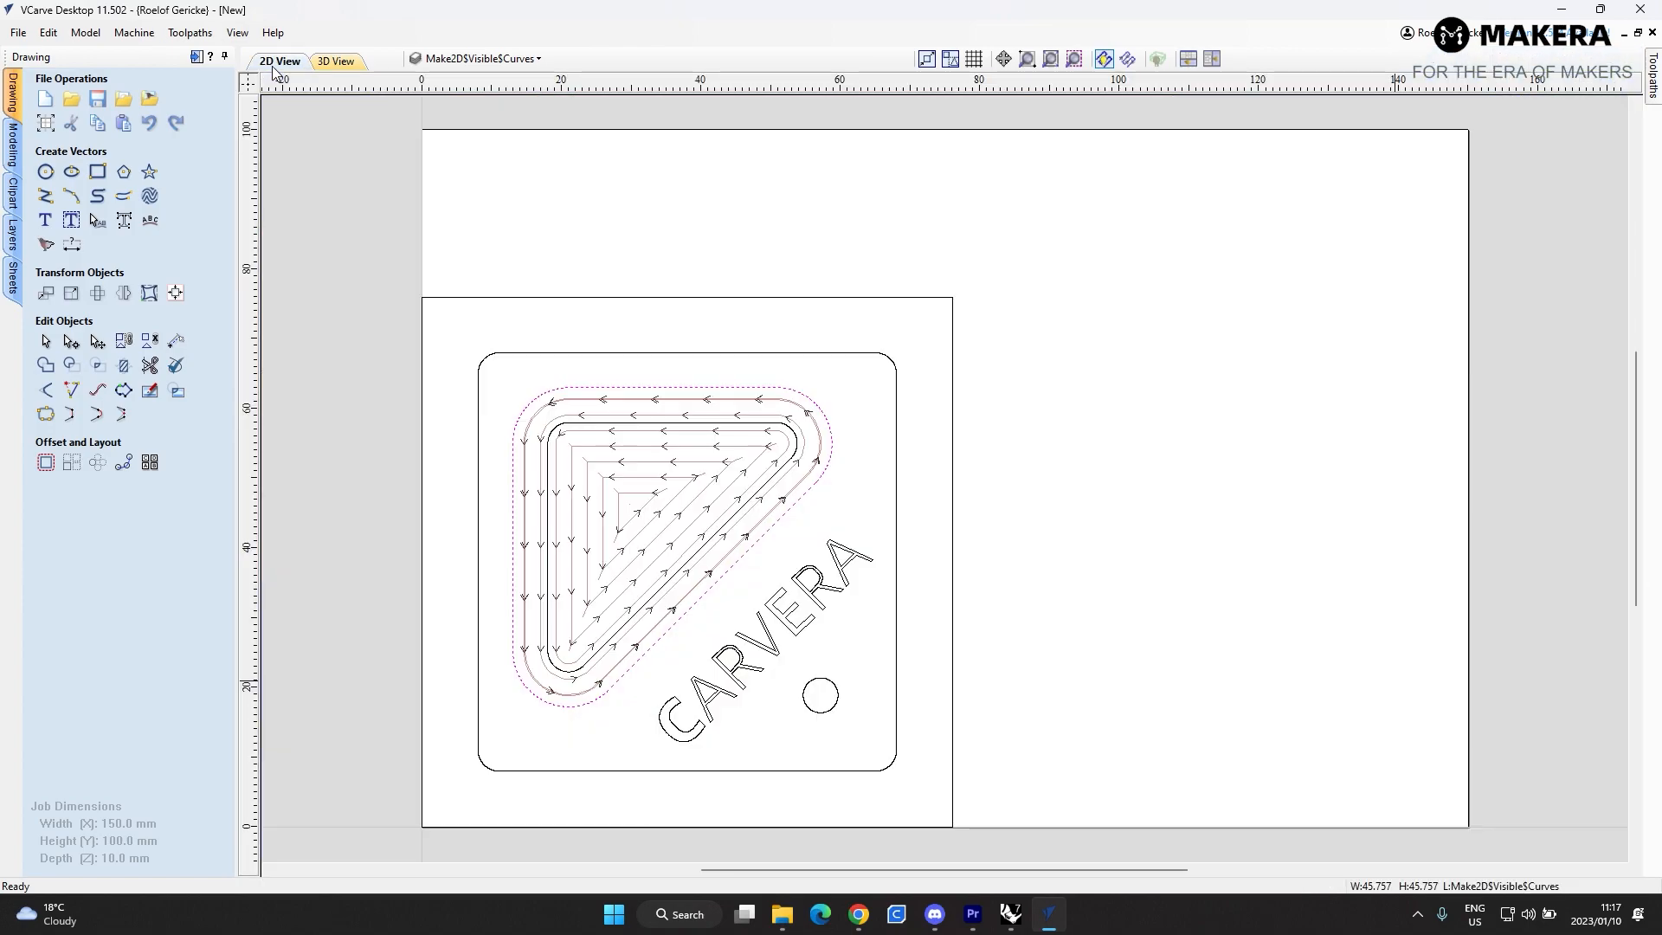
pyautogui.scroll(3, 853, 446)
pyautogui.click(823, 429)
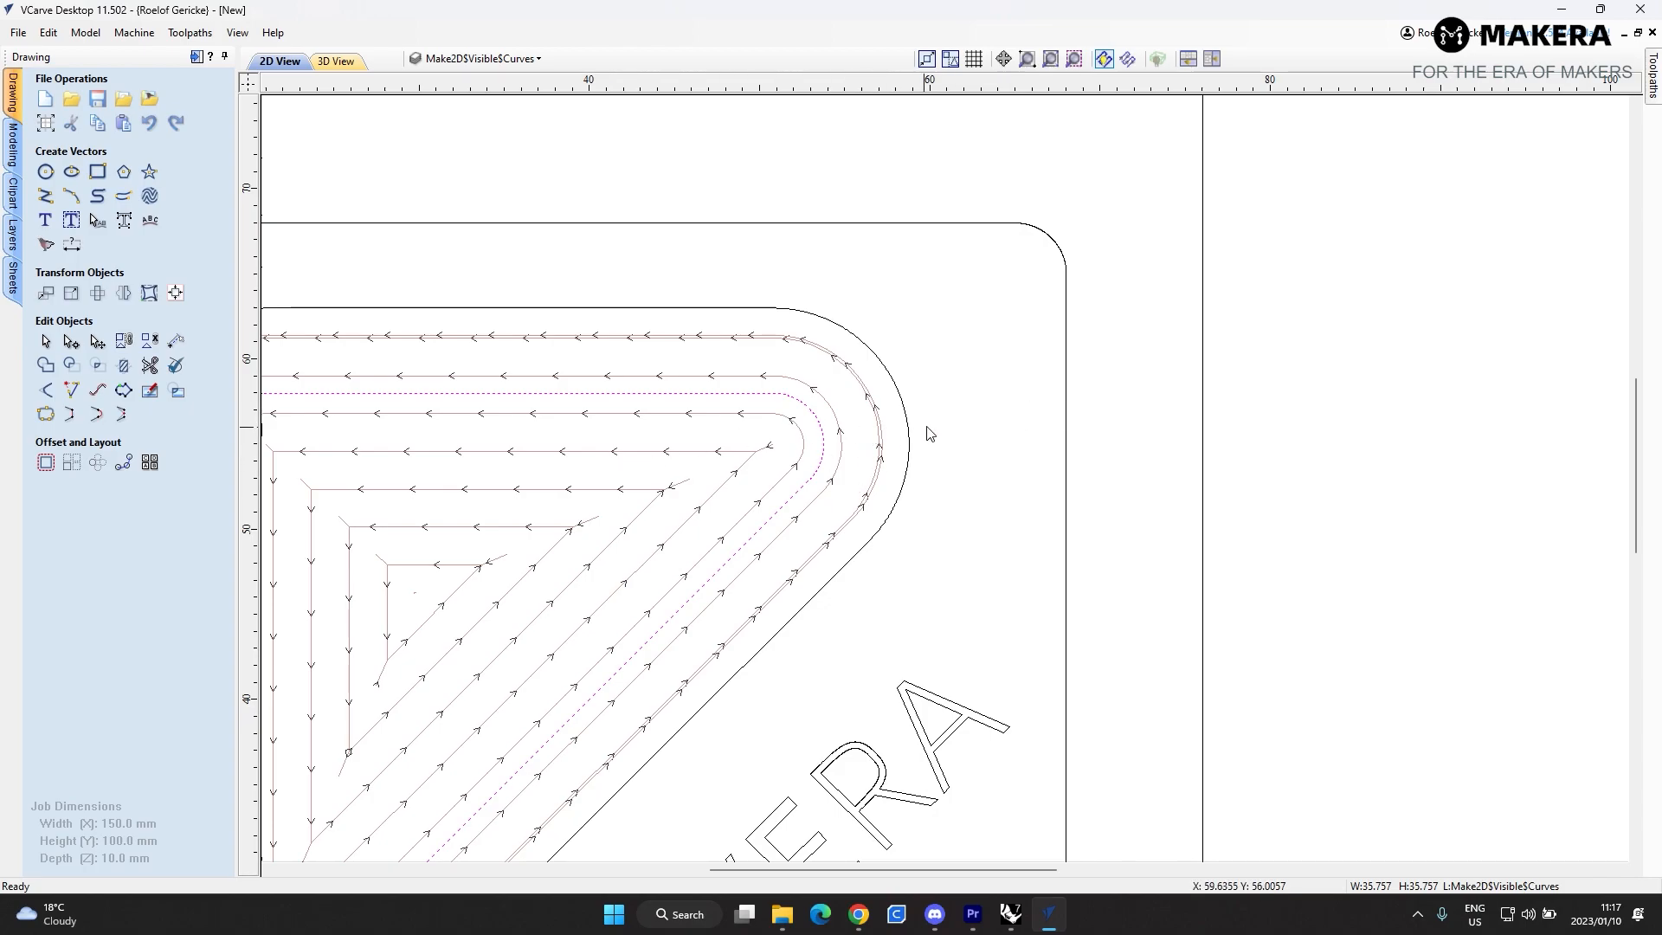
pyautogui.scroll(-4, 922, 433)
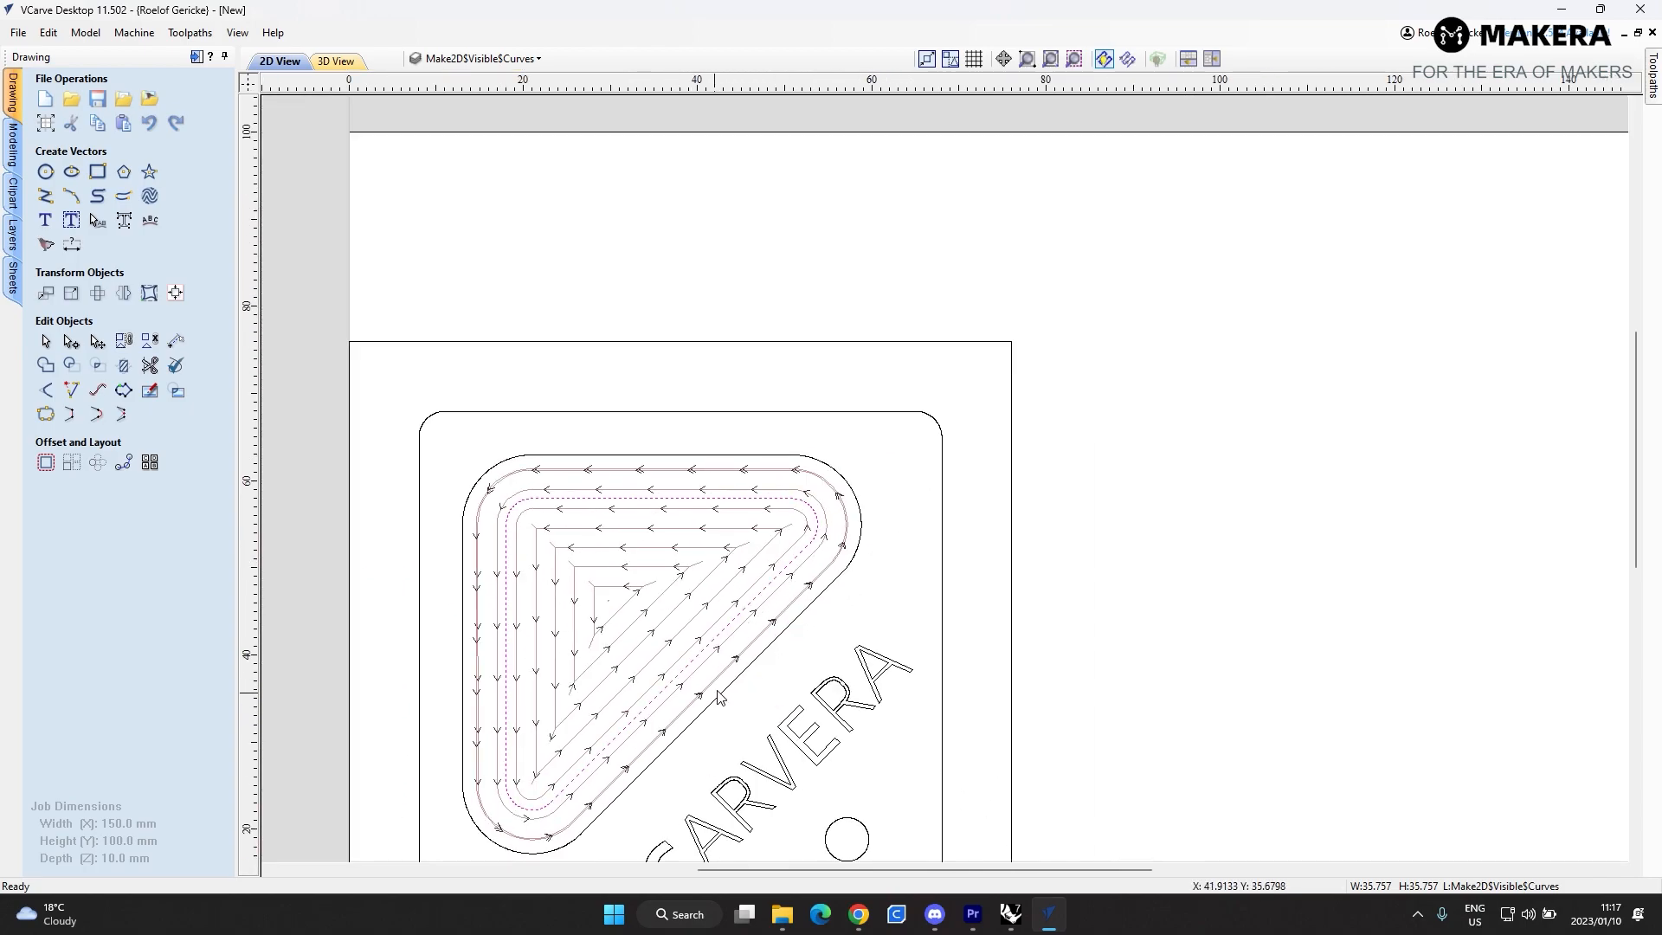
pyautogui.scroll(5, 868, 431)
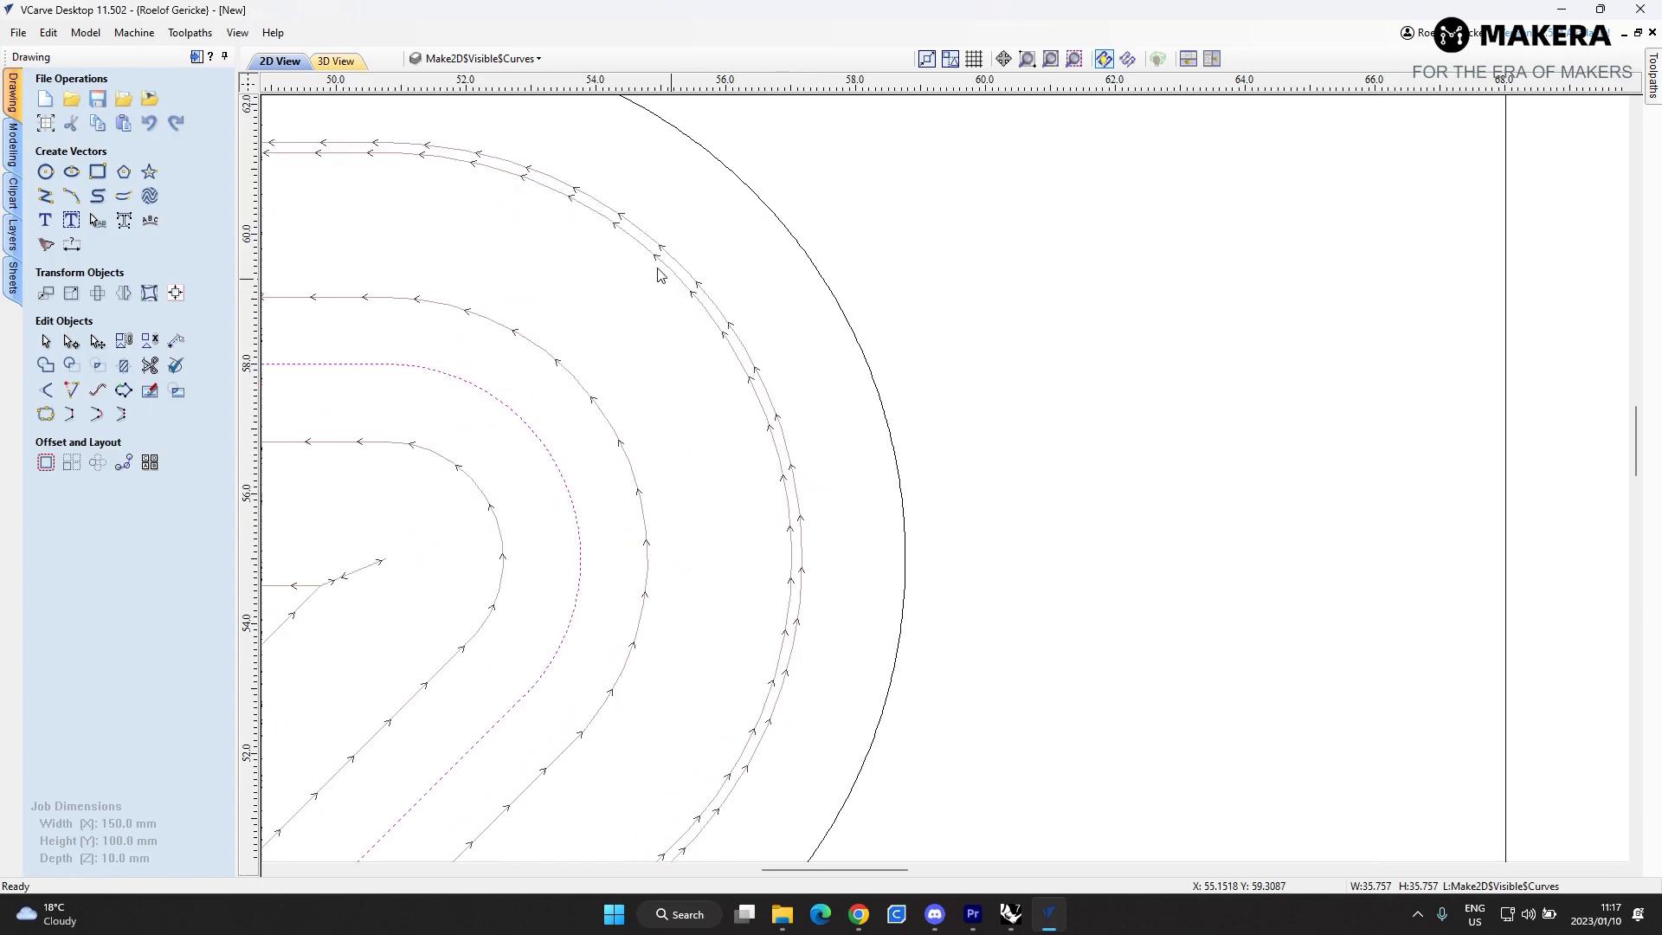
# - Start a 2D profile toolpath on the inner triangle with a start depth of 5 mm and a cut depth of 5.05 mm
pyautogui.scroll(-6, 866, 329)
pyautogui.scroll(3, 731, 433)
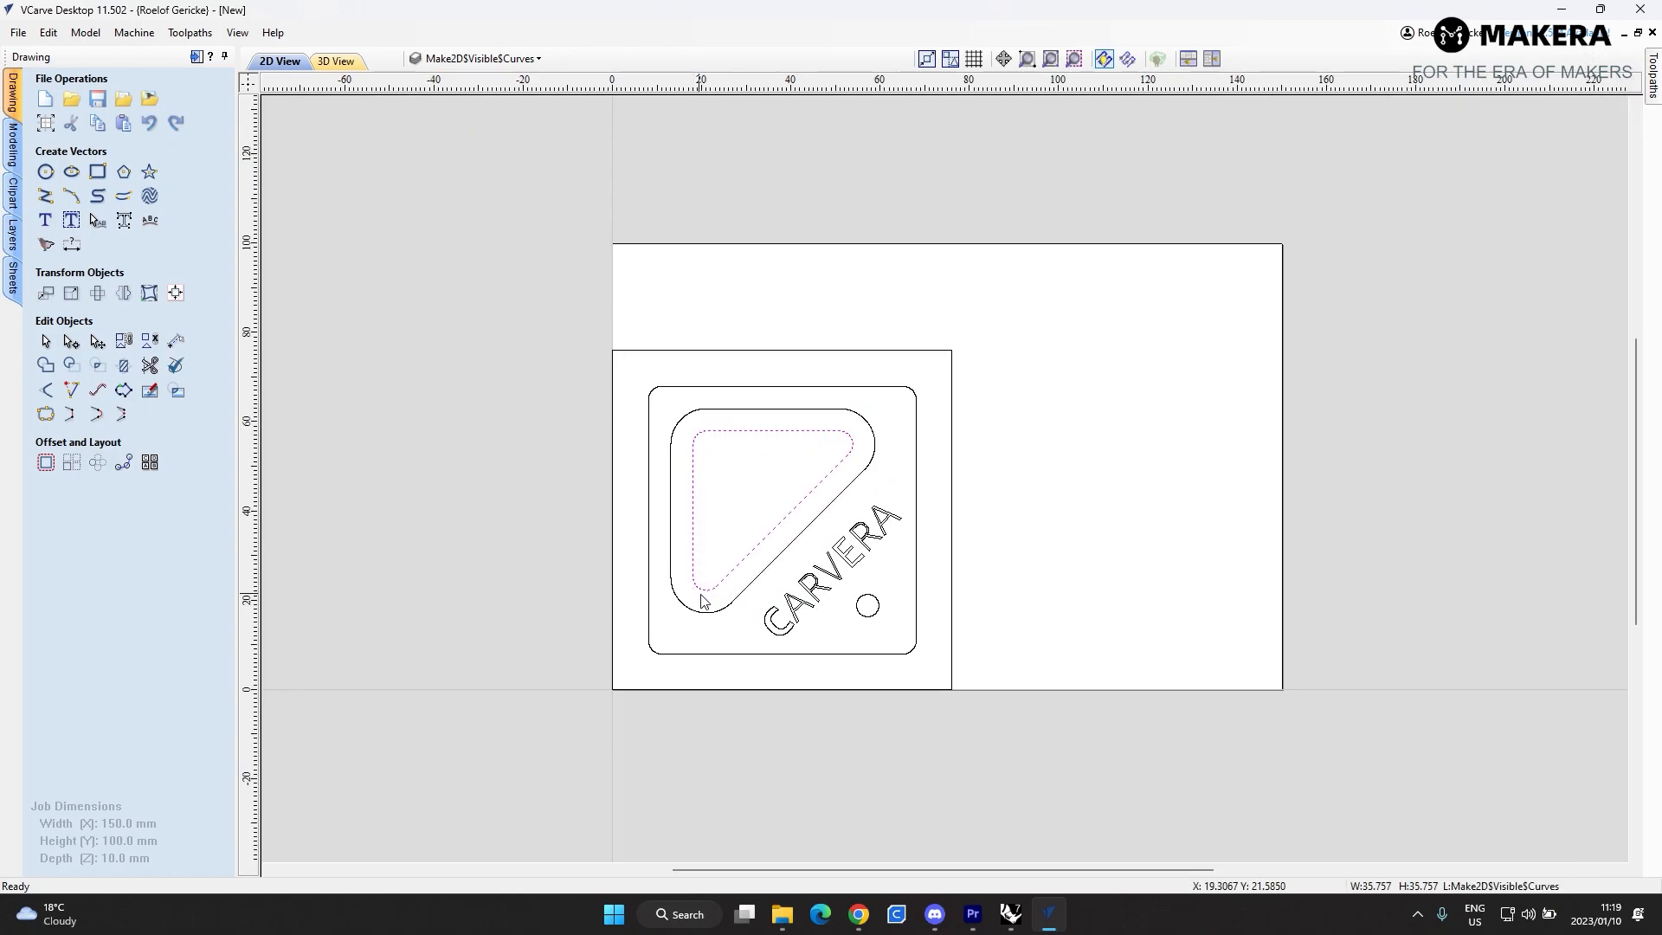
pyautogui.click(1653, 76)
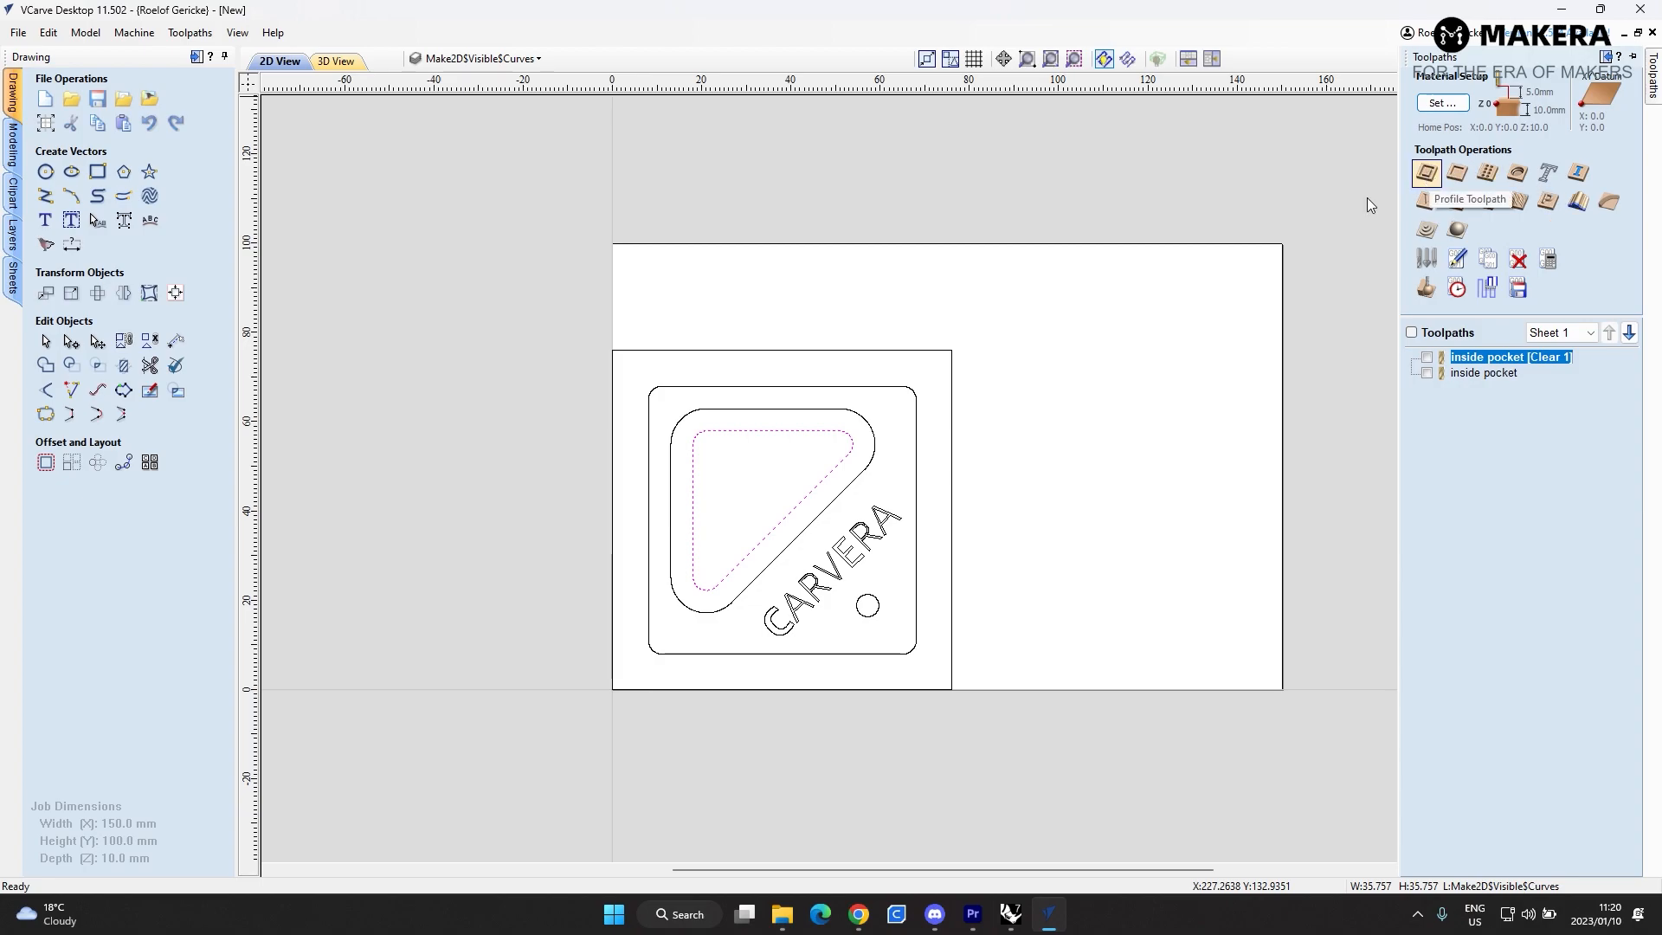
pyautogui.click(1427, 172)
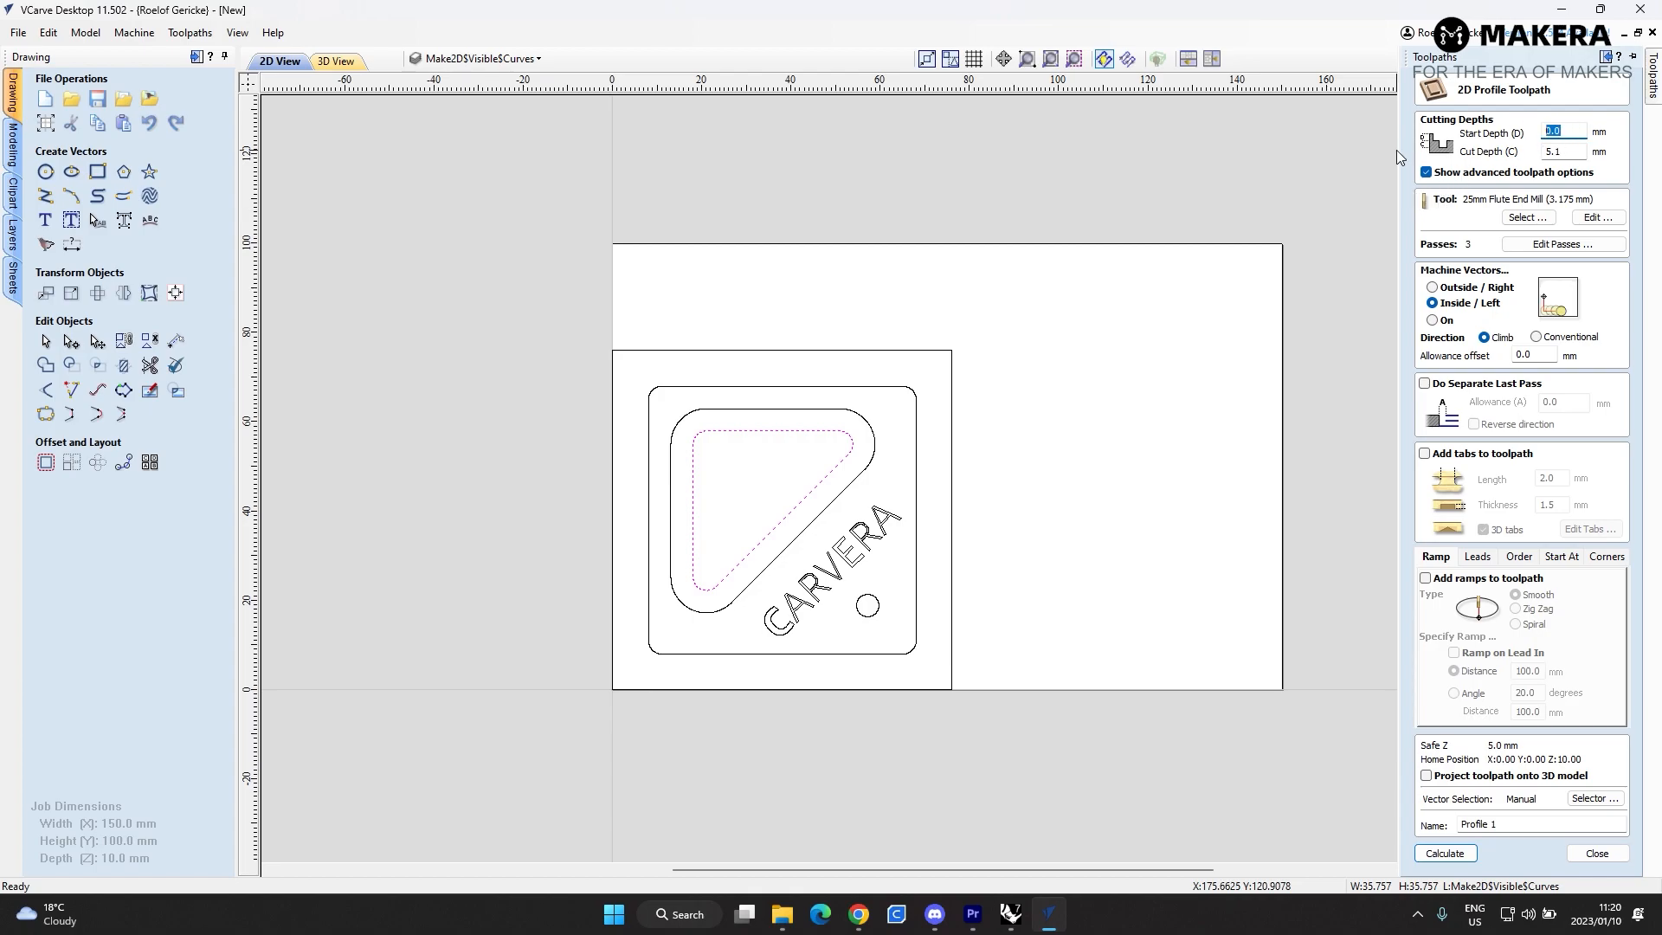
pyautogui.write('5')
pyautogui.moveTo(1580, 150); pyautogui.dragTo(1427, 164)
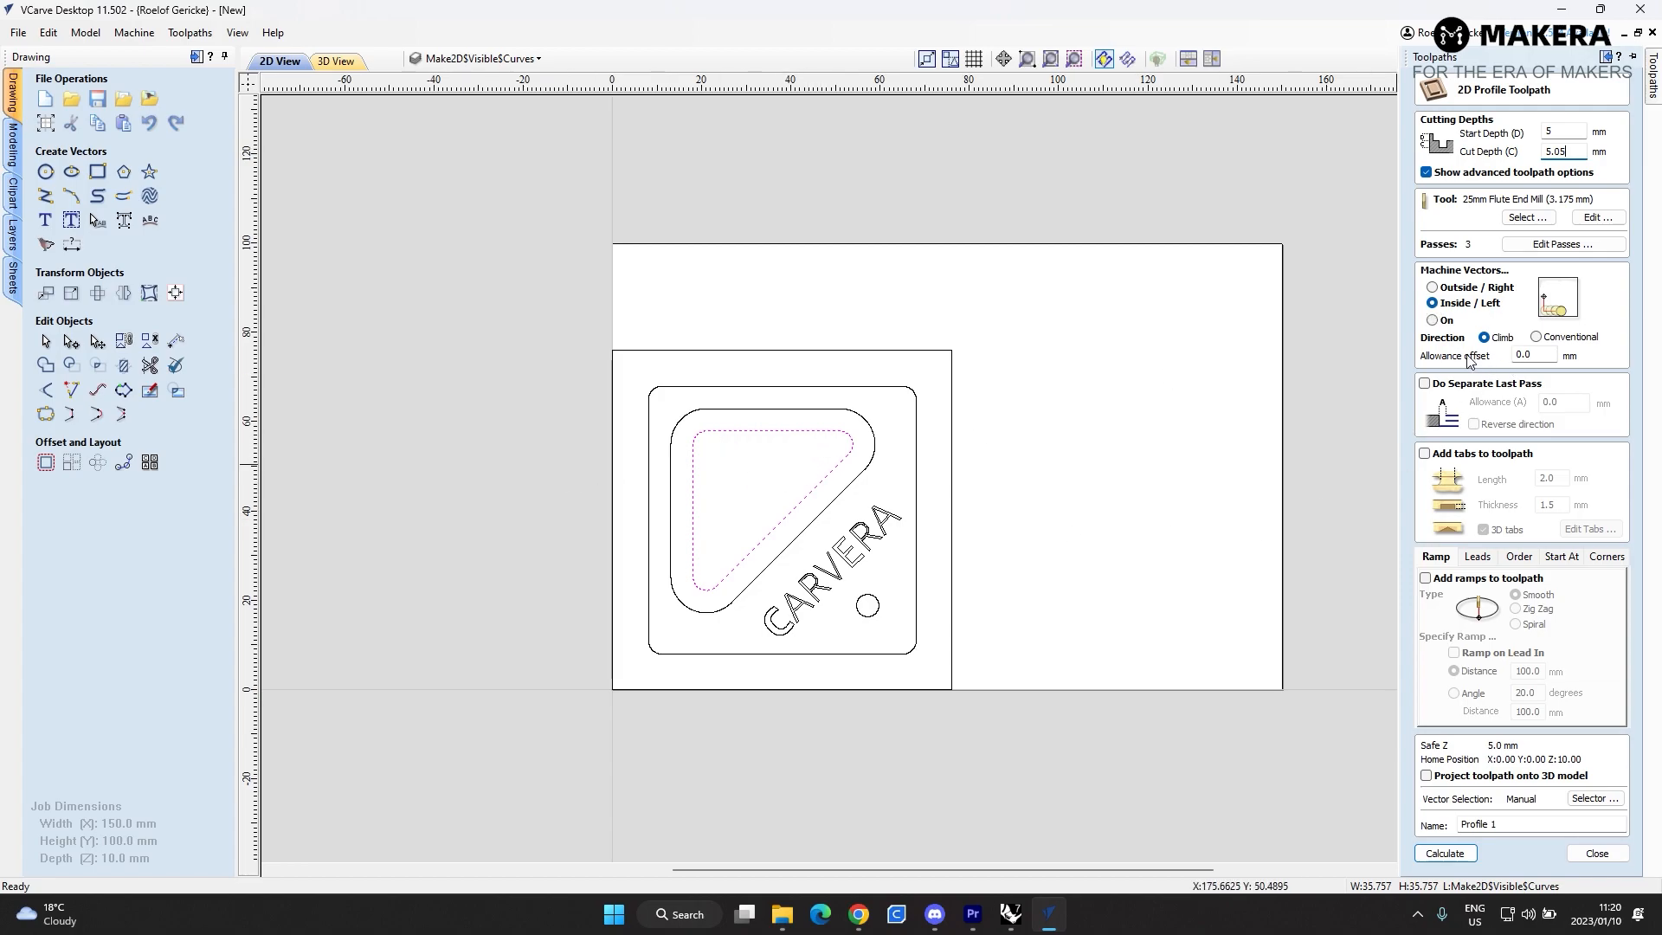
# - Add tabs to the profile toolpath, name it "inside cut" and calculate it, allowing it to cut through the material
pyautogui.click(1425, 455)
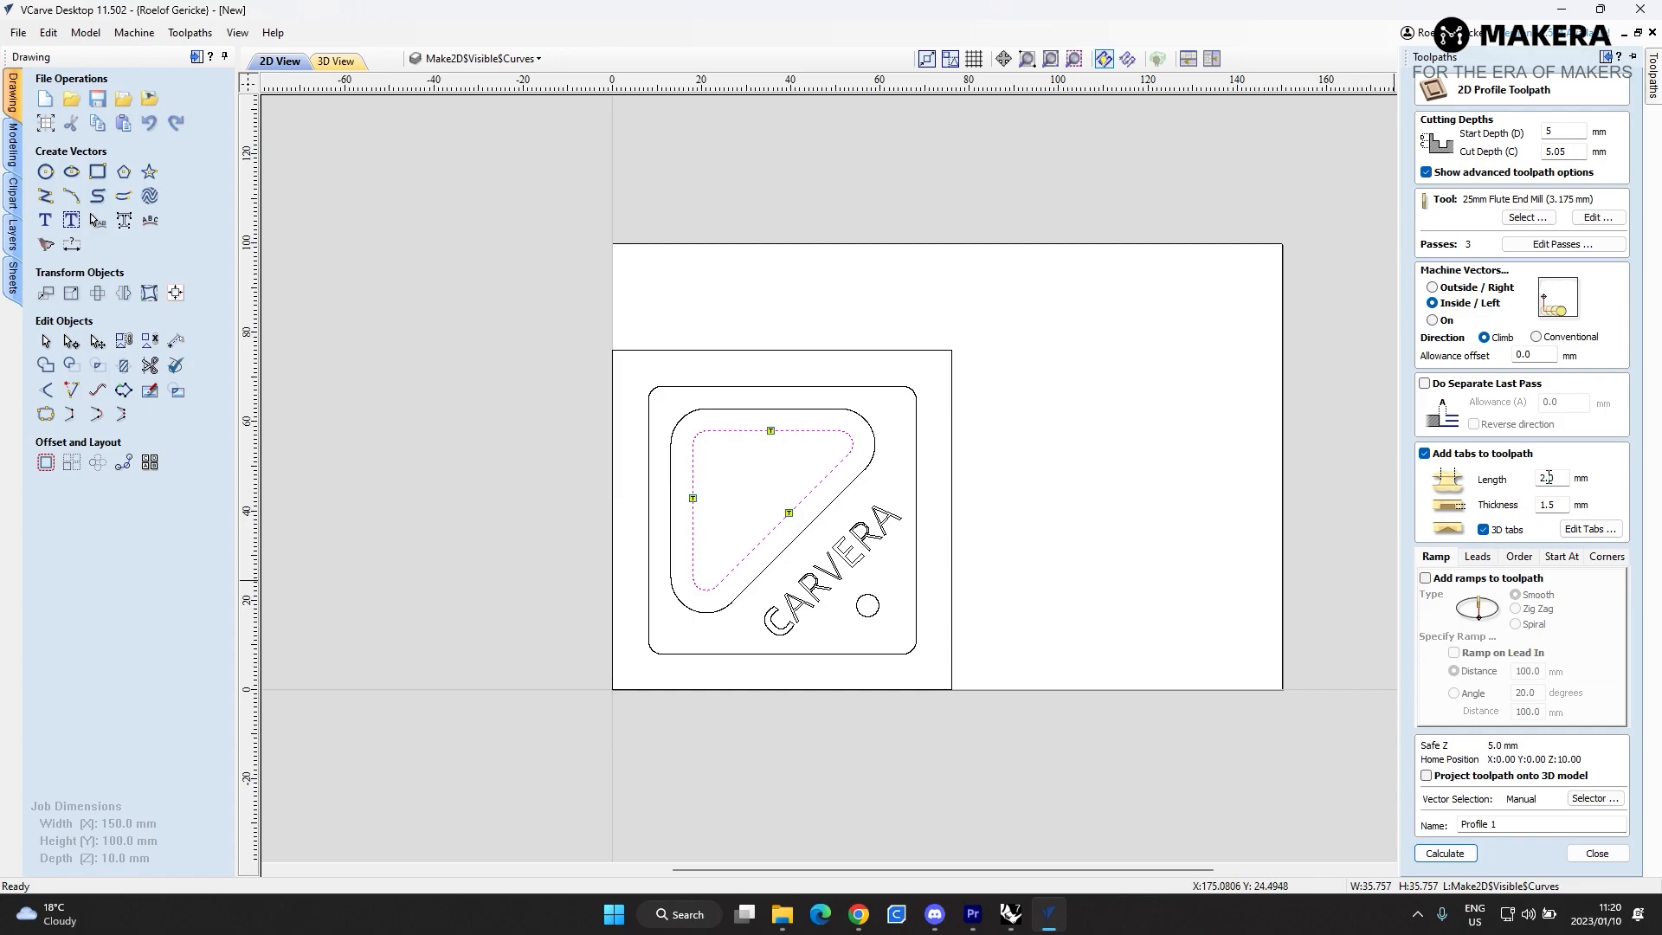
pyautogui.moveTo(1530, 824); pyautogui.dragTo(1380, 844)
pyautogui.write('insie cut')
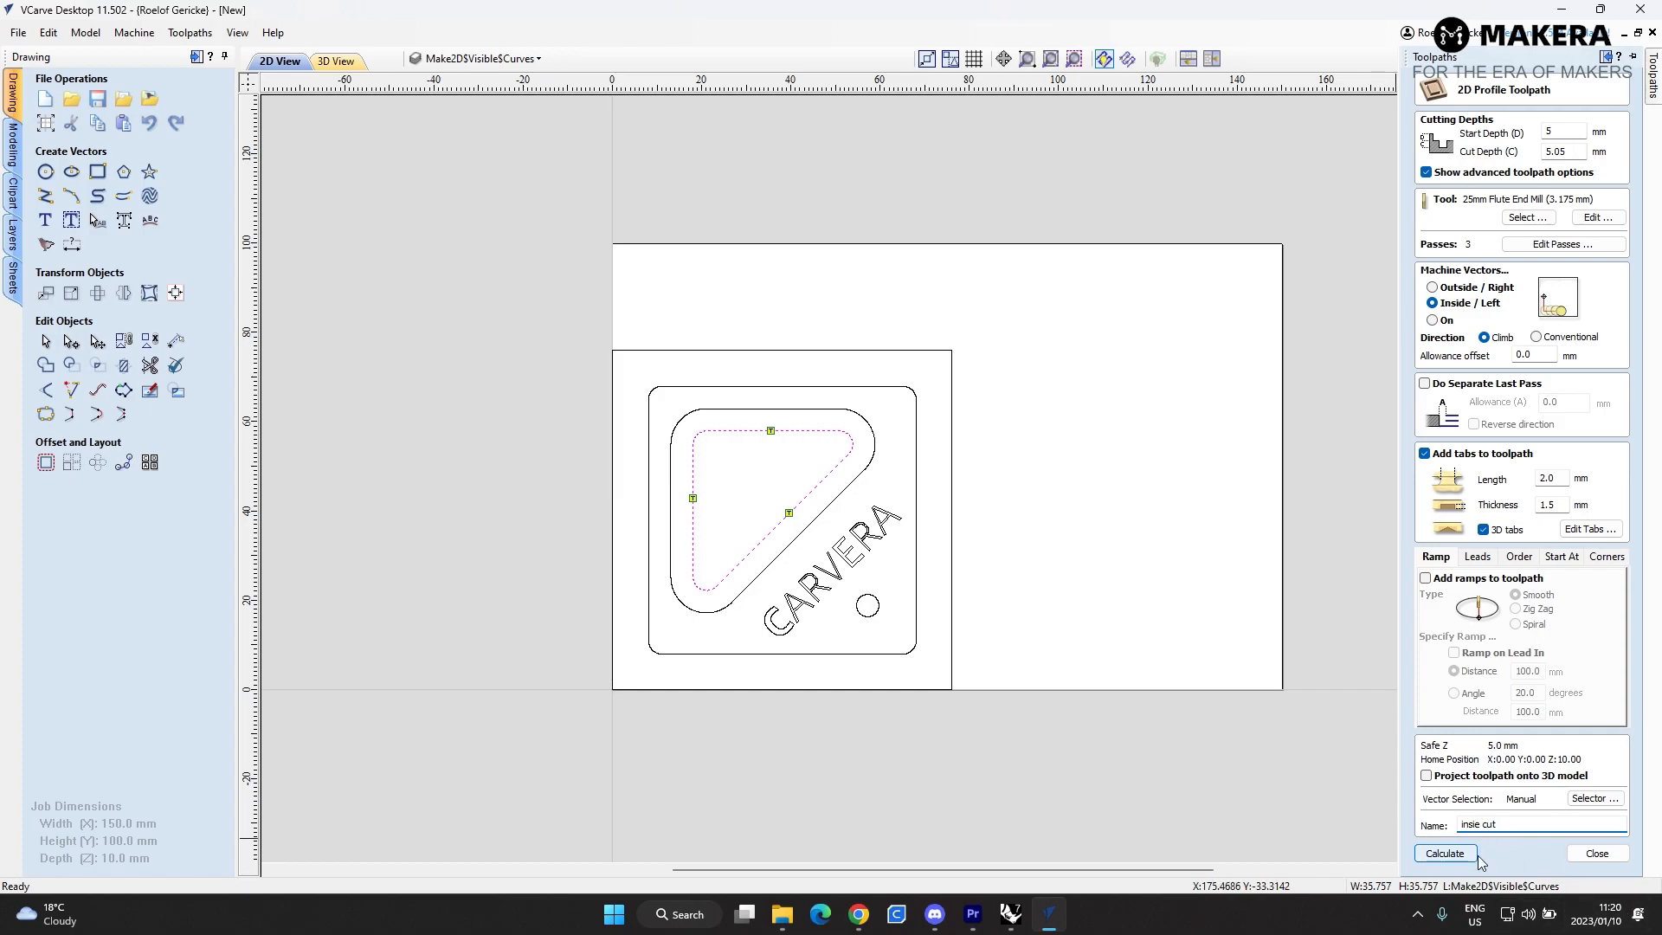
pyautogui.write('d')
pyautogui.click(1459, 856)
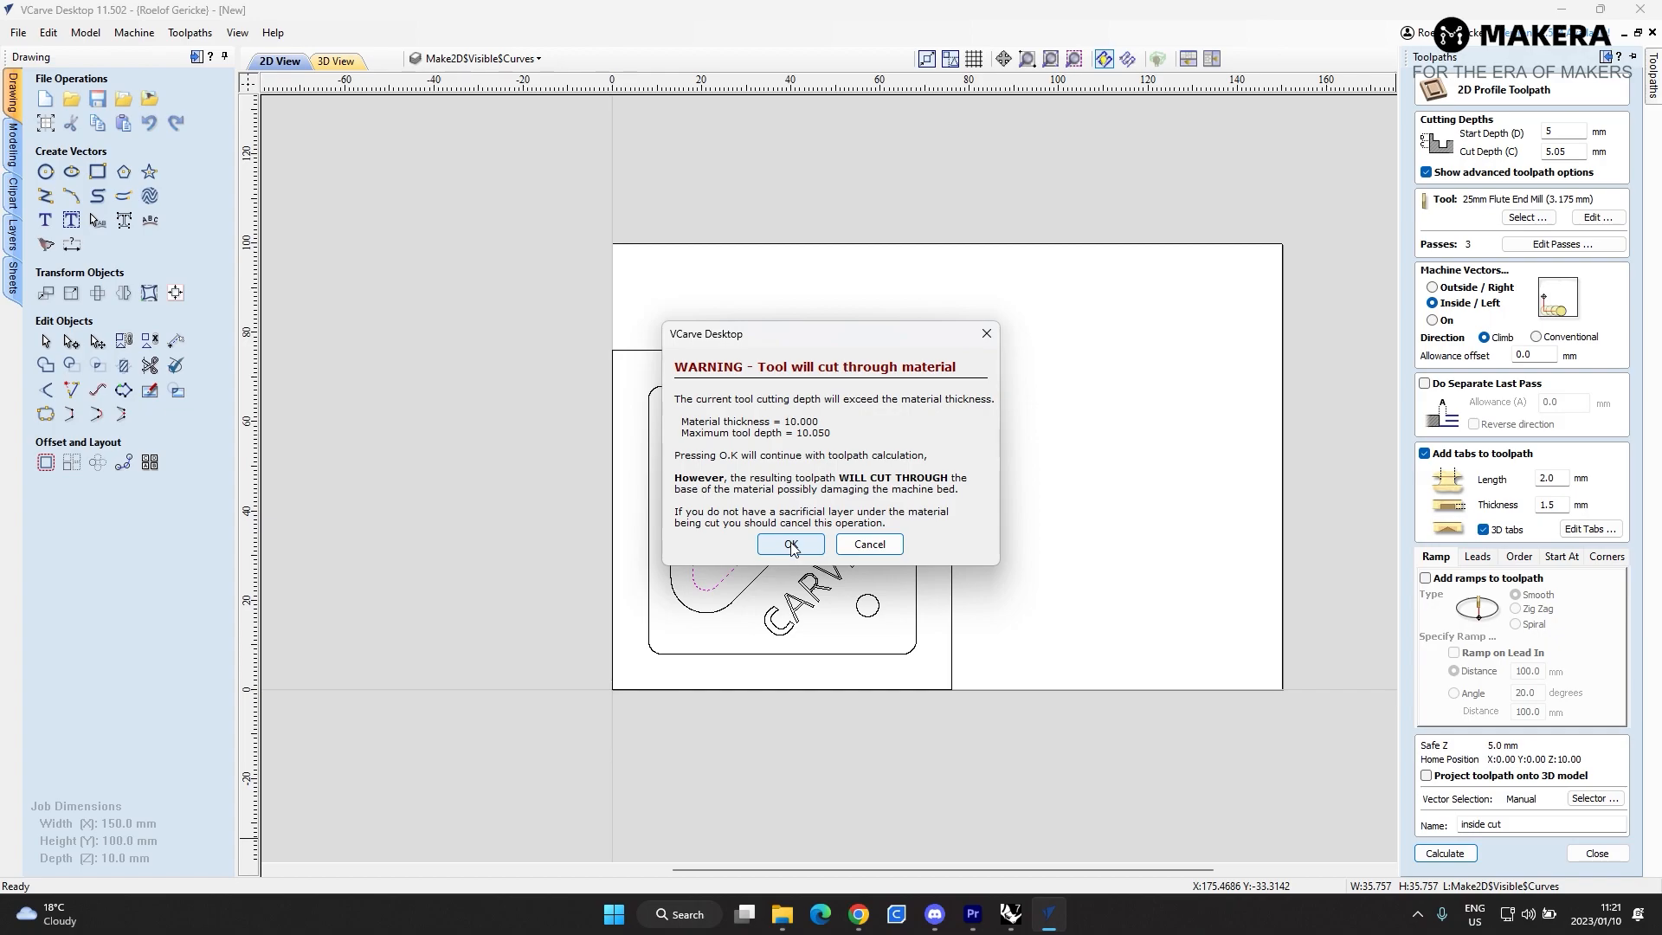
pyautogui.click(791, 544)
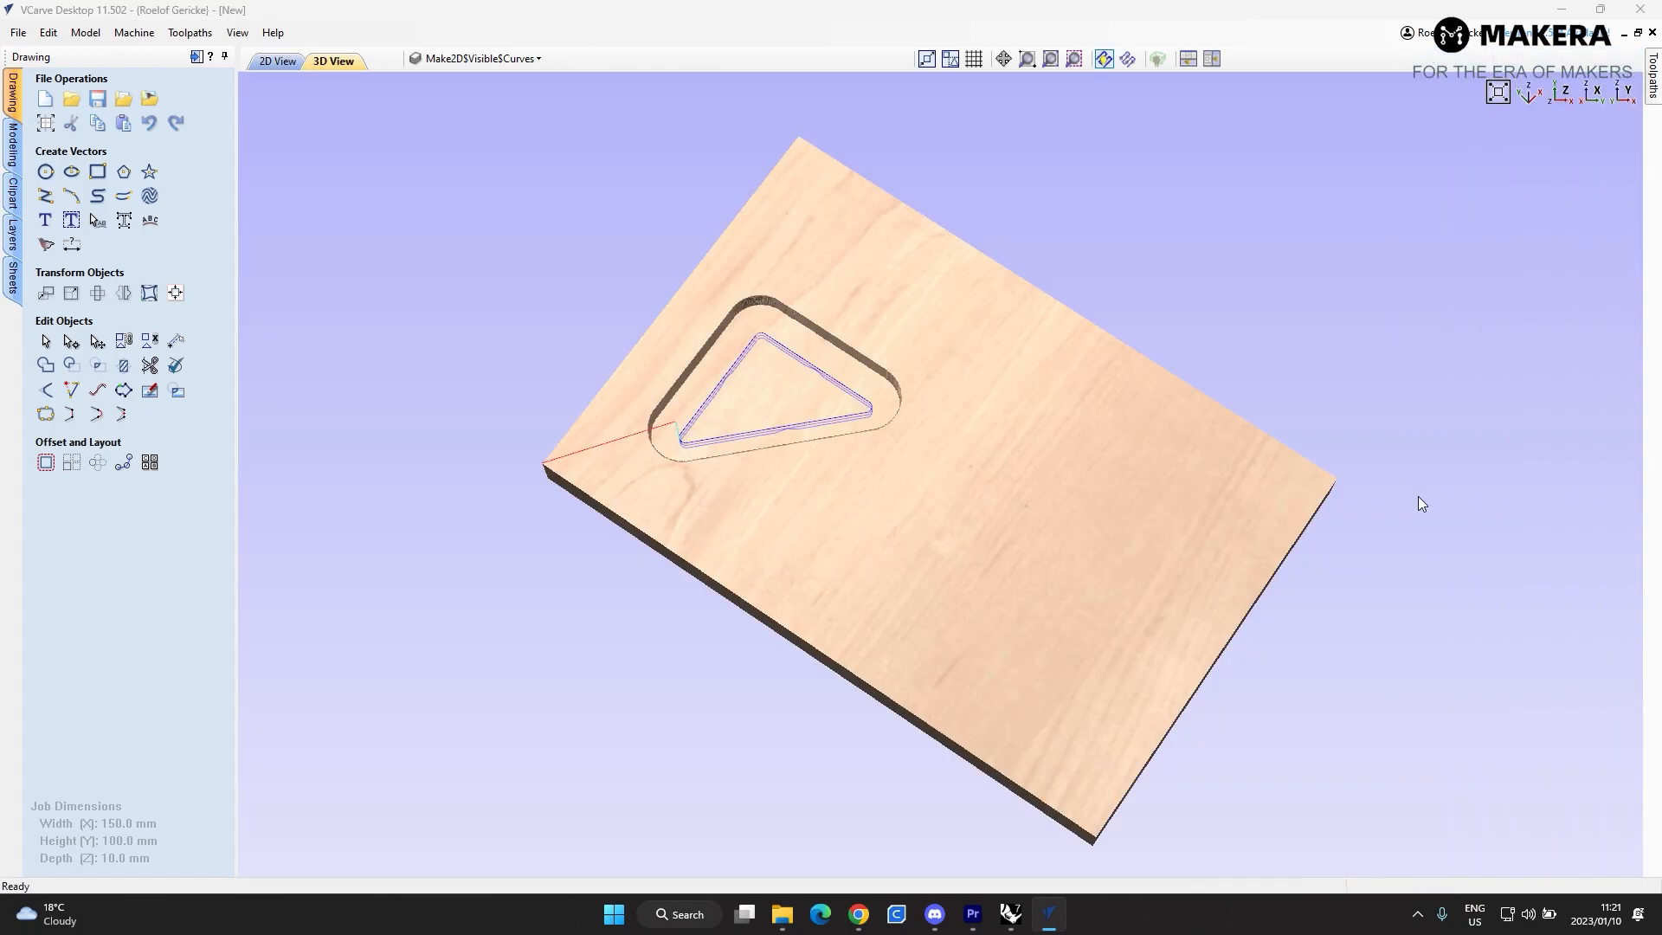
# - Preview all toolpaths as an animated simulation, raising the playback speed to its maximum
pyautogui.moveTo(1654, 78)
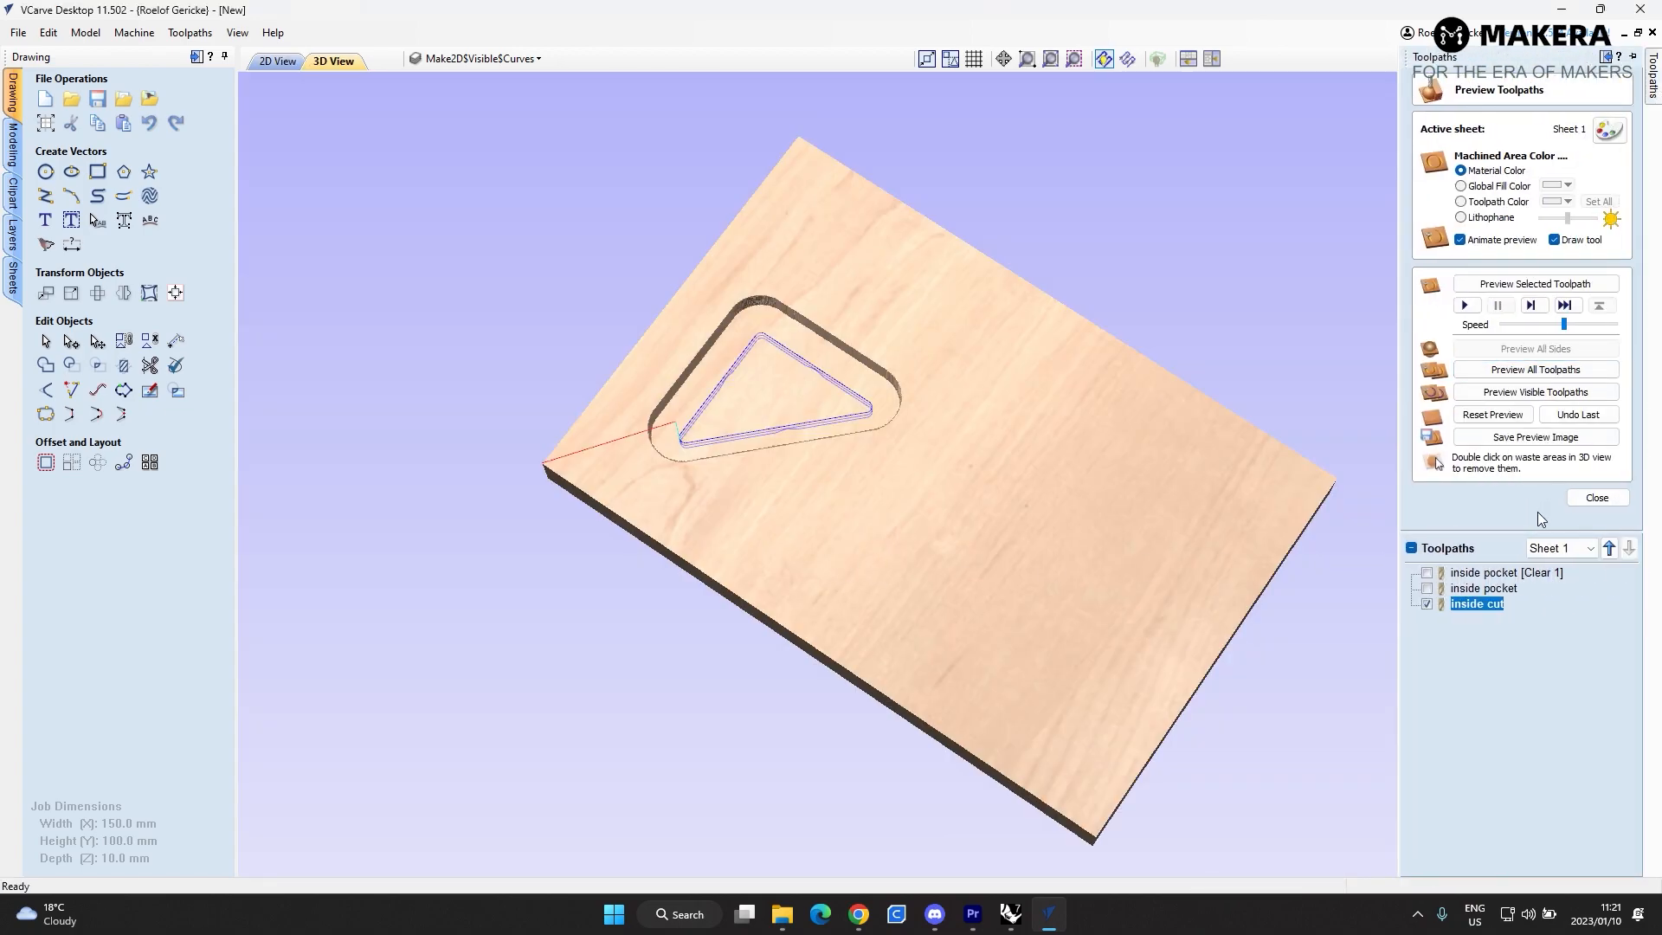
pyautogui.click(1571, 326)
pyautogui.click(1520, 327)
pyautogui.click(1526, 370)
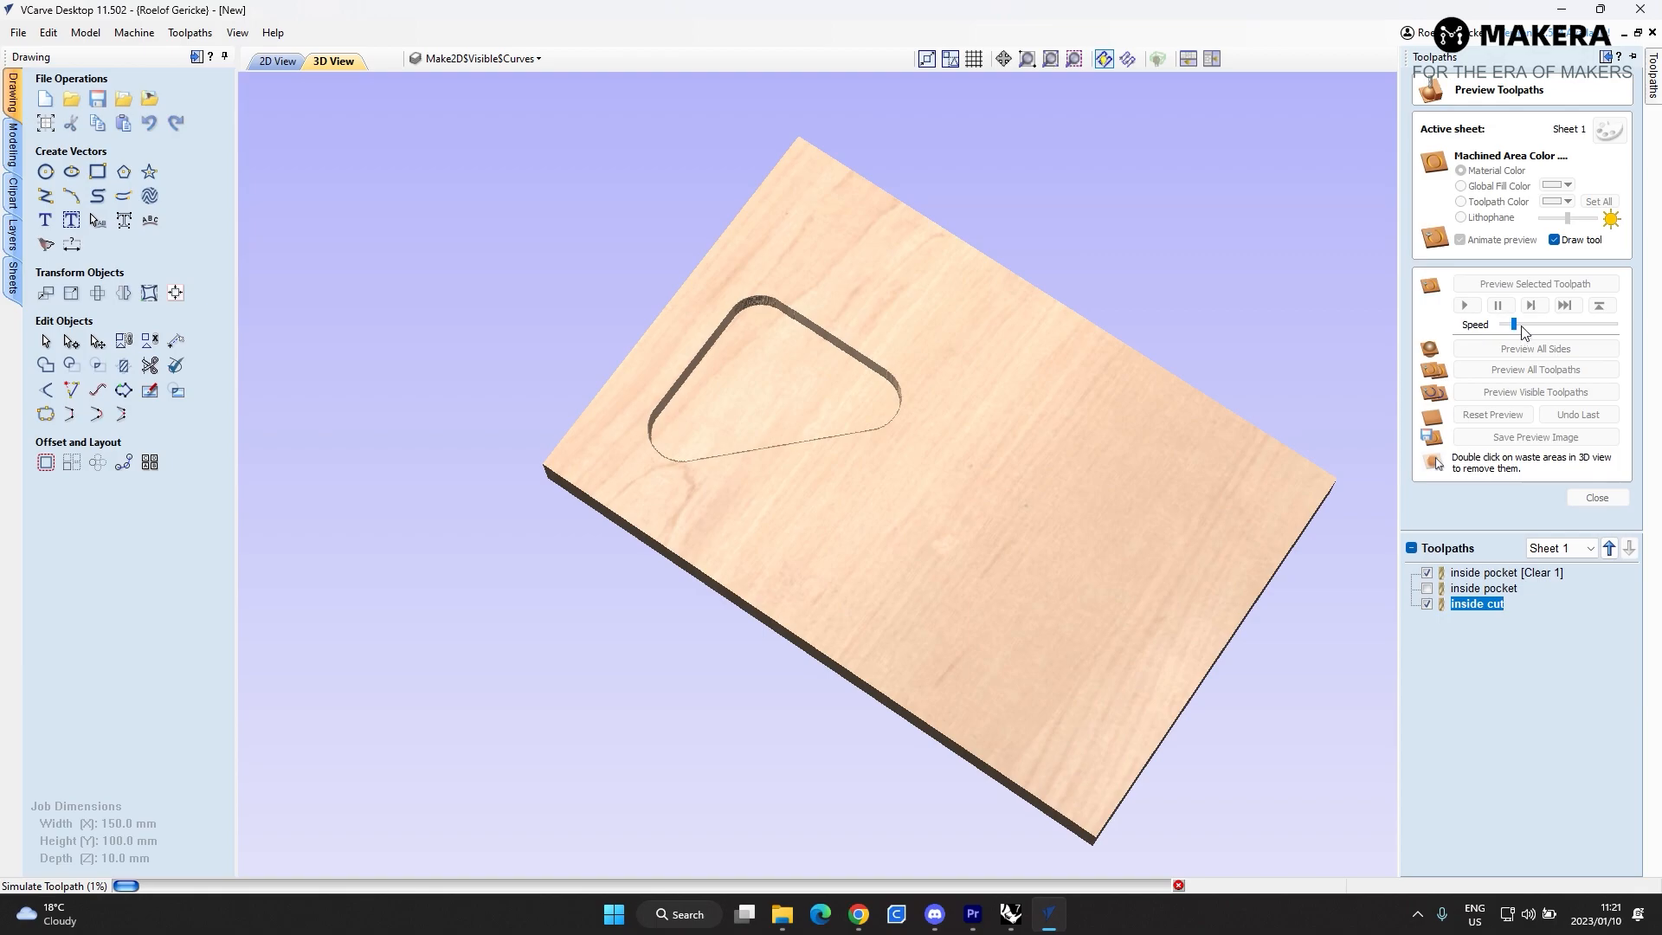
pyautogui.moveTo(1528, 334); pyautogui.dragTo(1616, 335)
pyautogui.click(1536, 370)
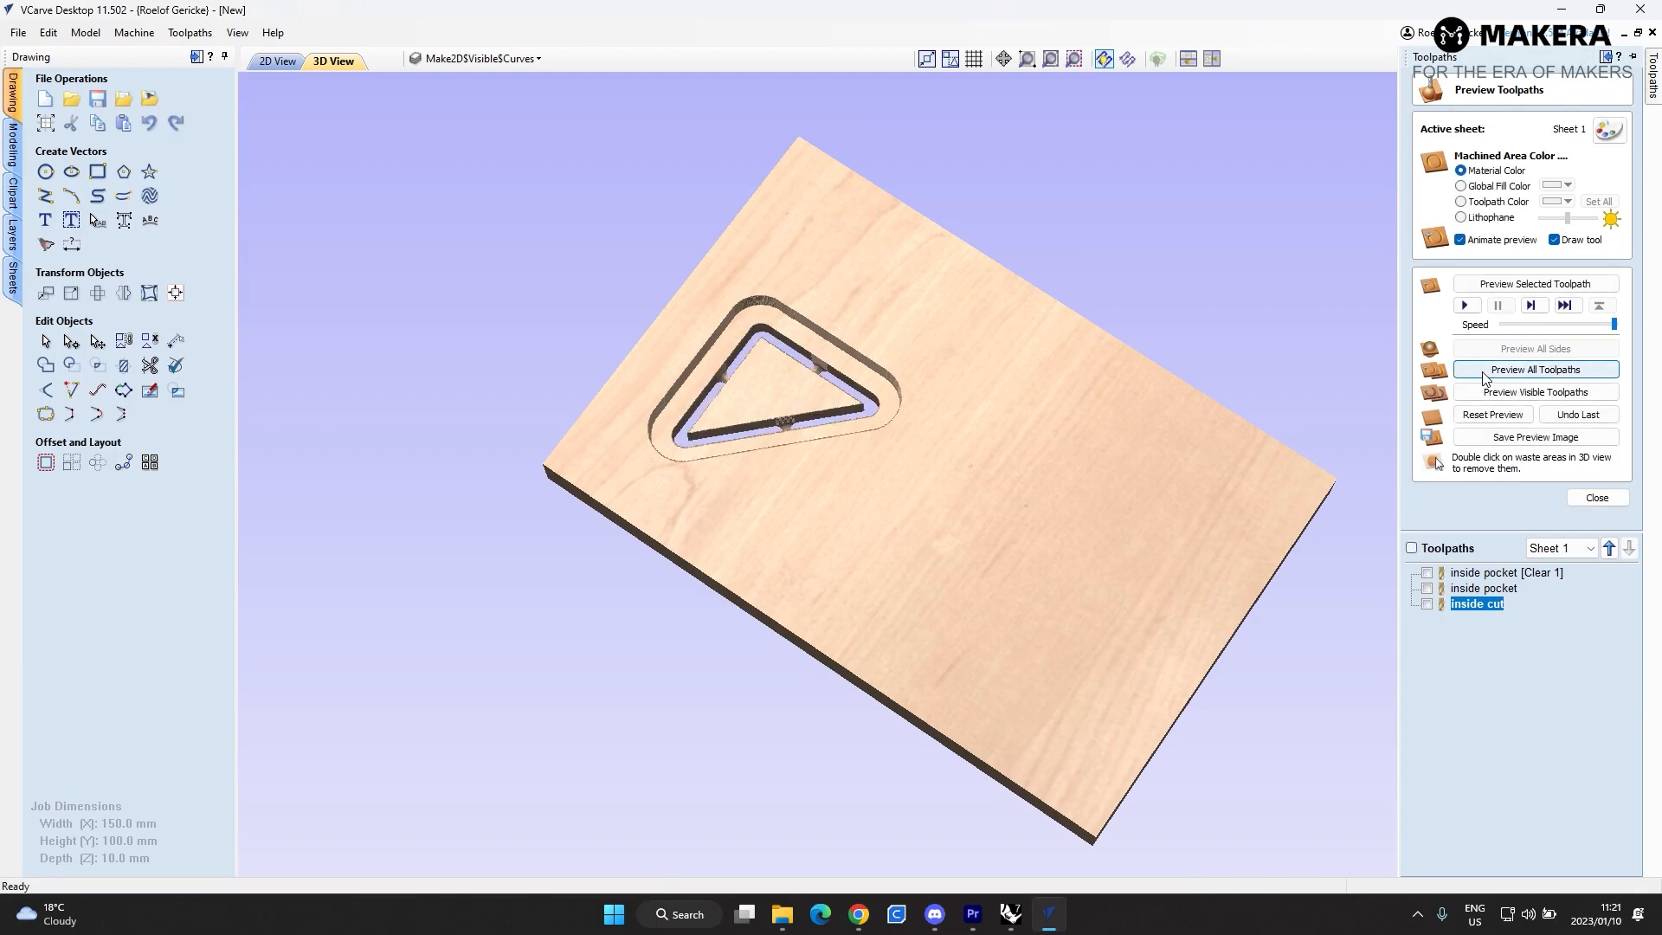
# - Examine the tabs holding the inner triangle in the 3D view from several angles, closing the toolpath preview when done
pyautogui.scroll(7, 755, 396)
pyautogui.moveTo(755, 397); pyautogui.dragTo(879, 444)
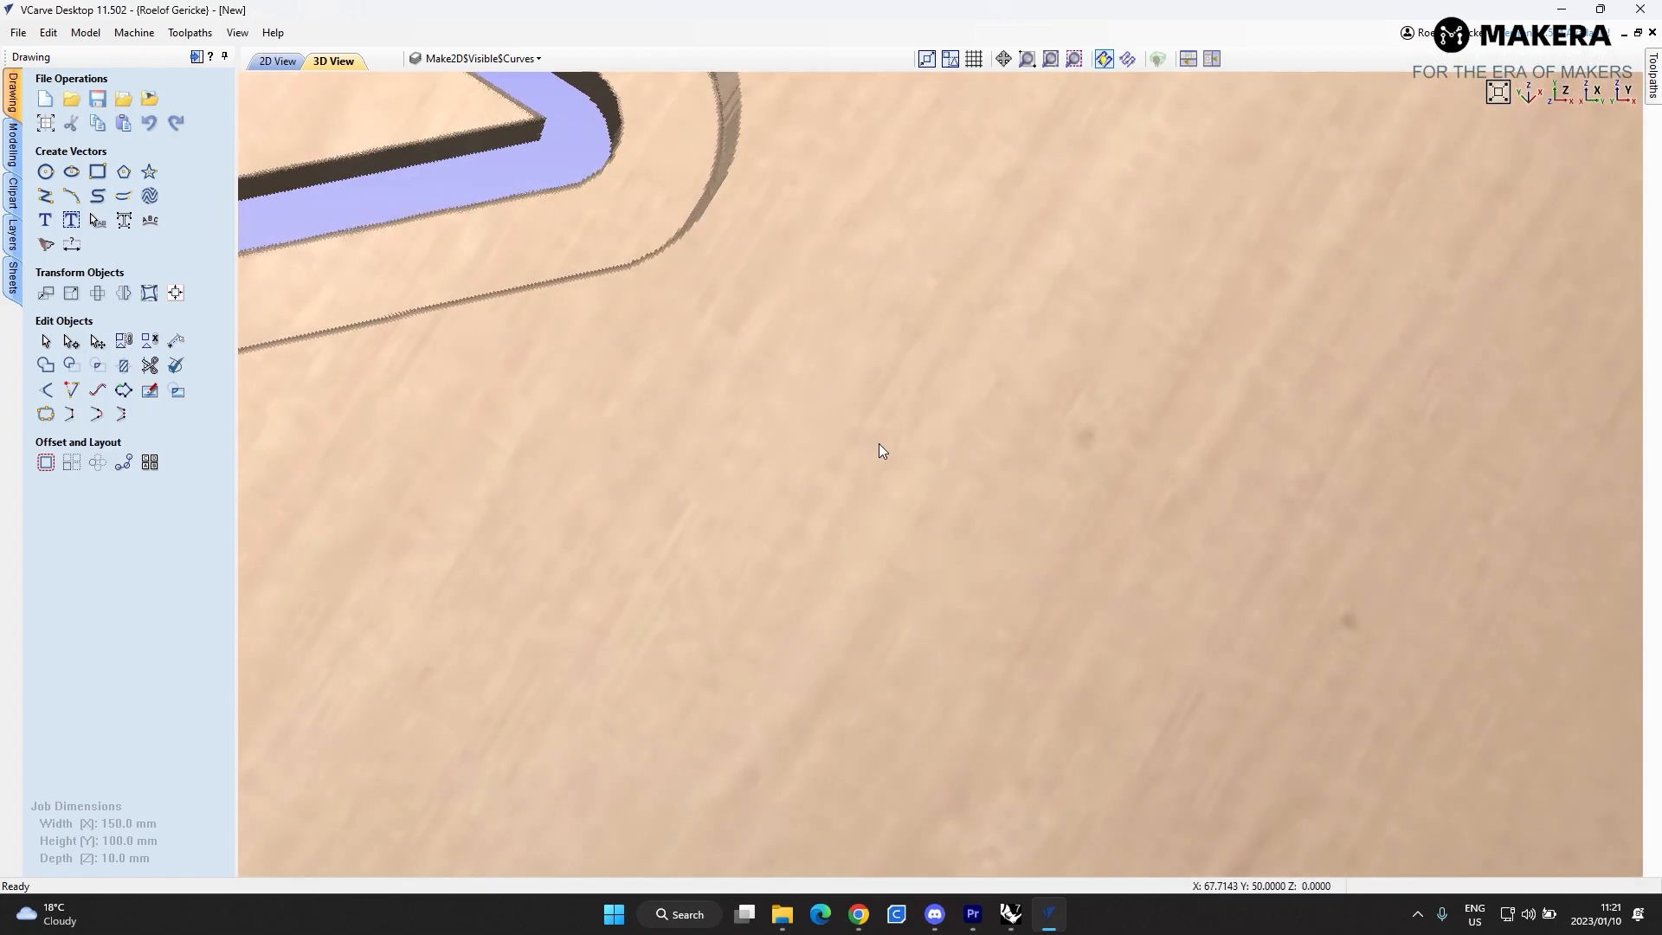
pyautogui.scroll(4, 1006, 469)
pyautogui.scroll(-5, 1006, 470)
pyautogui.scroll(-6, 1006, 469)
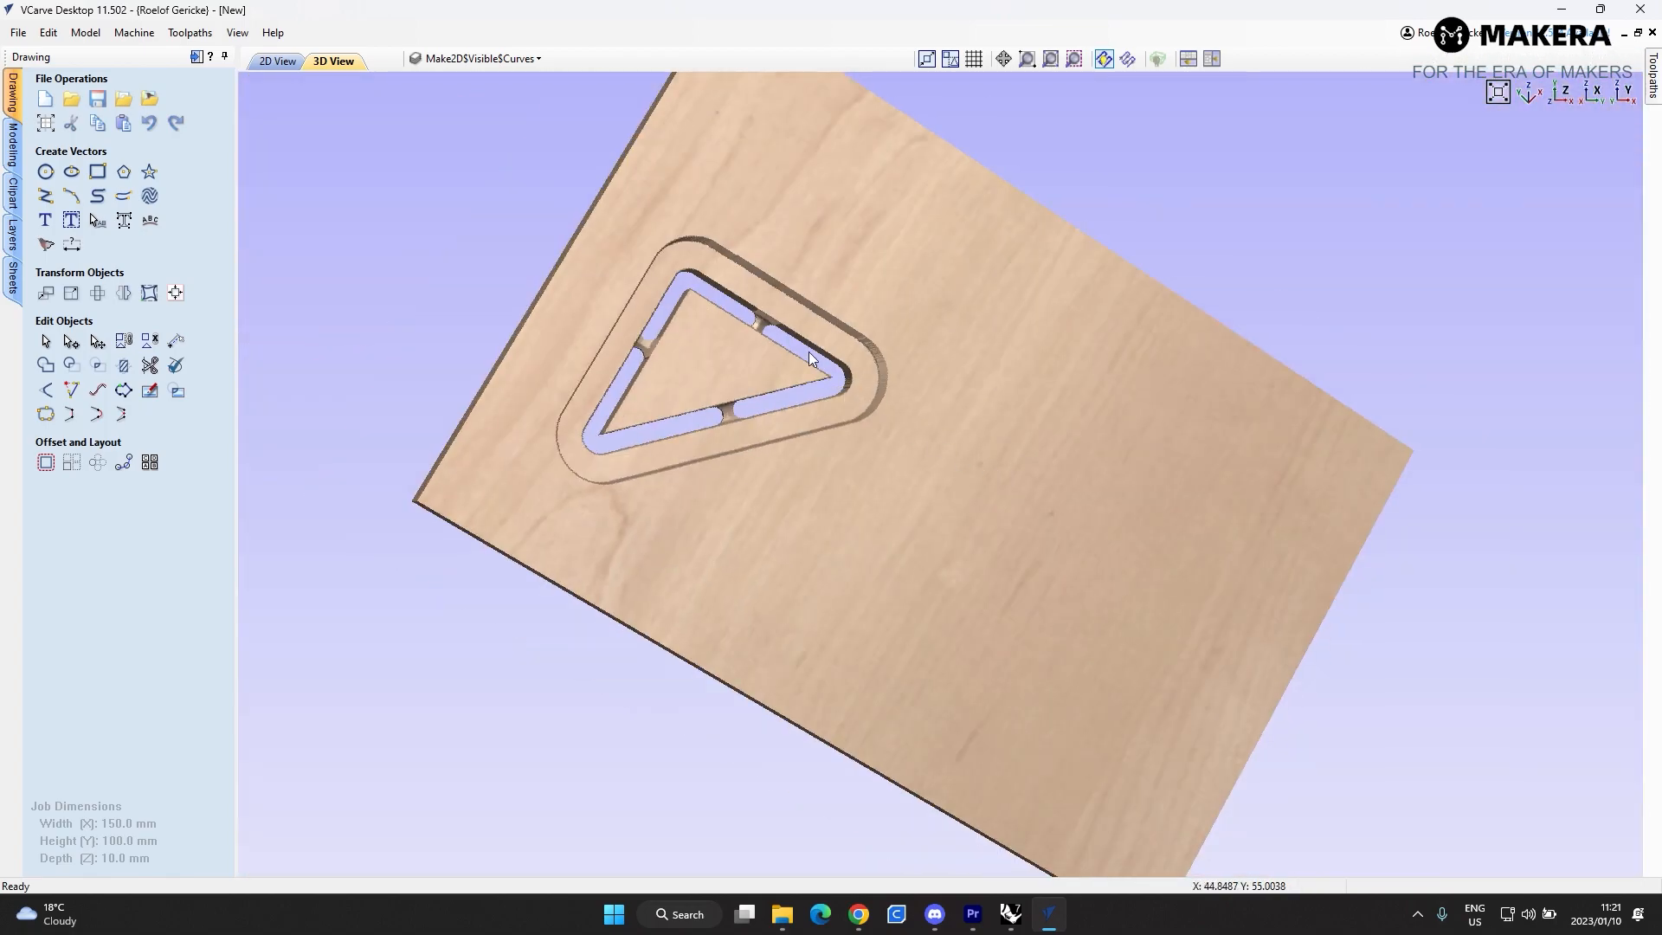
pyautogui.moveTo(809, 351); pyautogui.dragTo(729, 323)
pyautogui.moveTo(681, 330); pyautogui.dragTo(904, 409, button='middle')
pyautogui.scroll(4, 995, 474)
pyautogui.moveTo(994, 475); pyautogui.dragTo(923, 419)
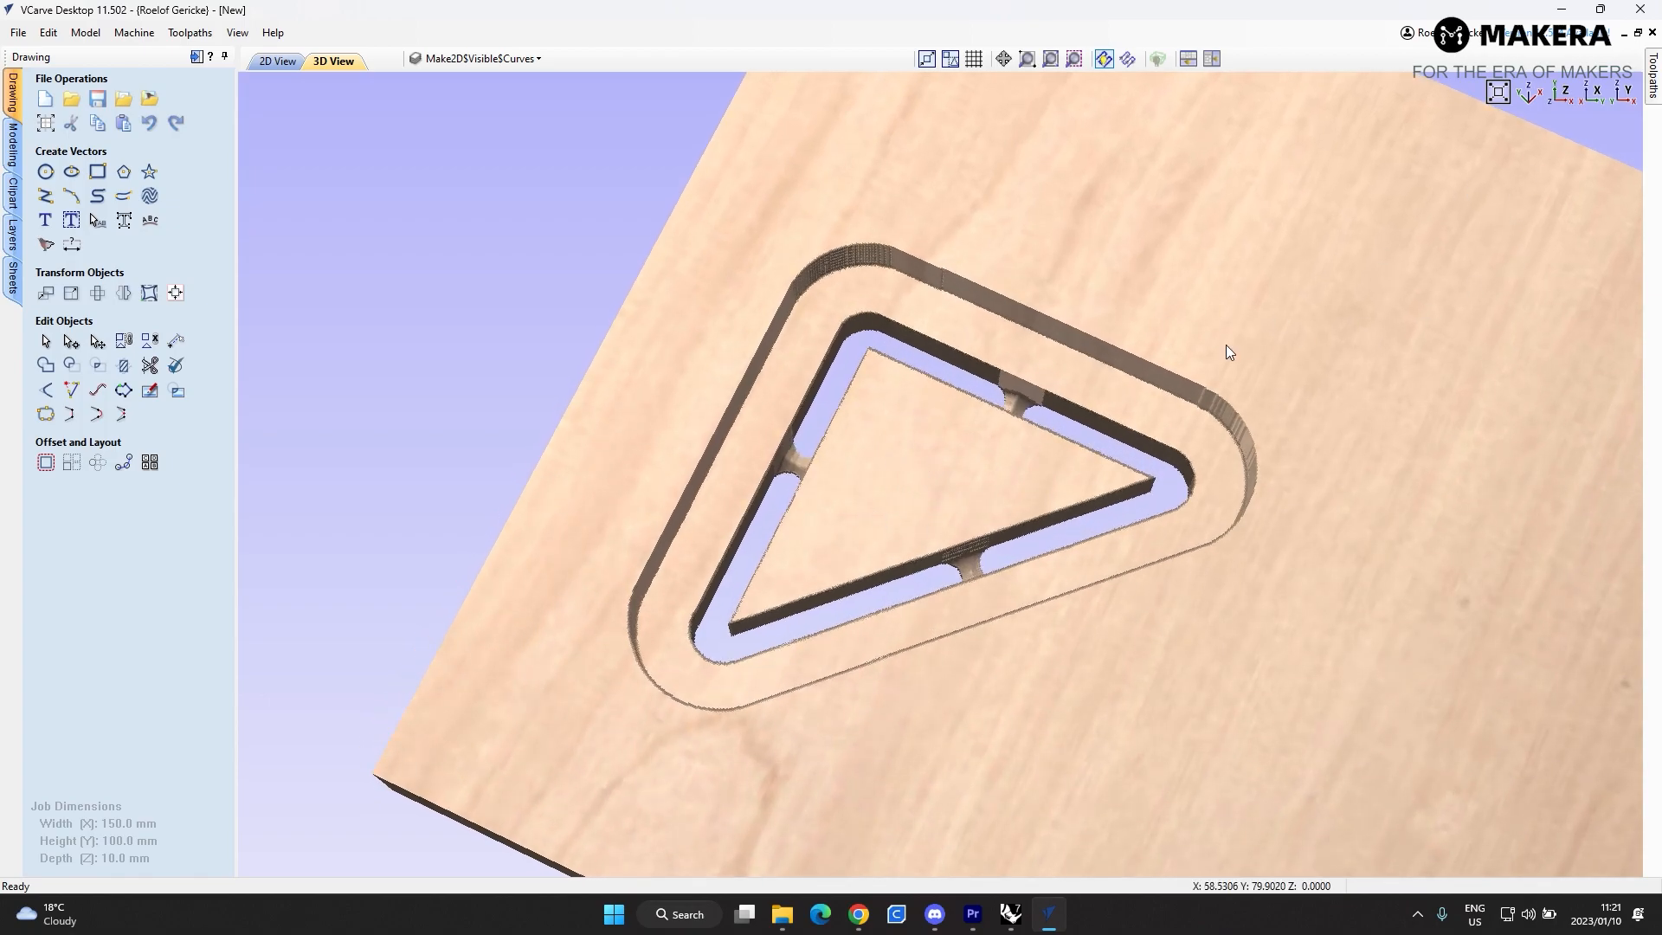
pyautogui.moveTo(1226, 346); pyautogui.dragTo(963, 455)
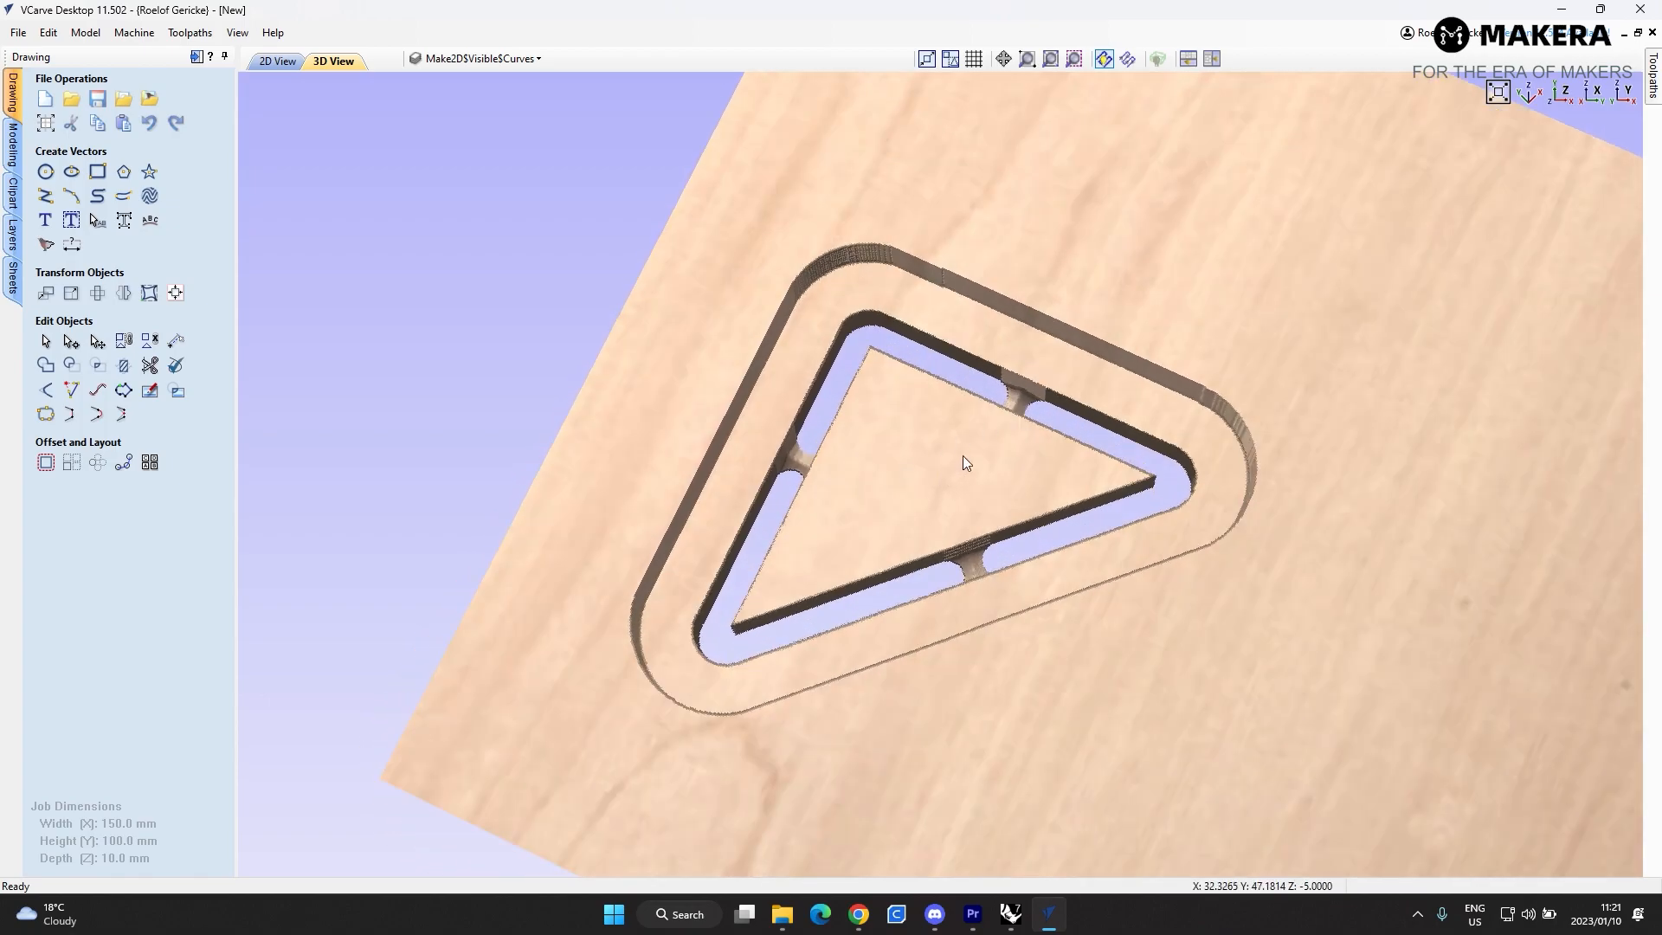
pyautogui.moveTo(1654, 83)
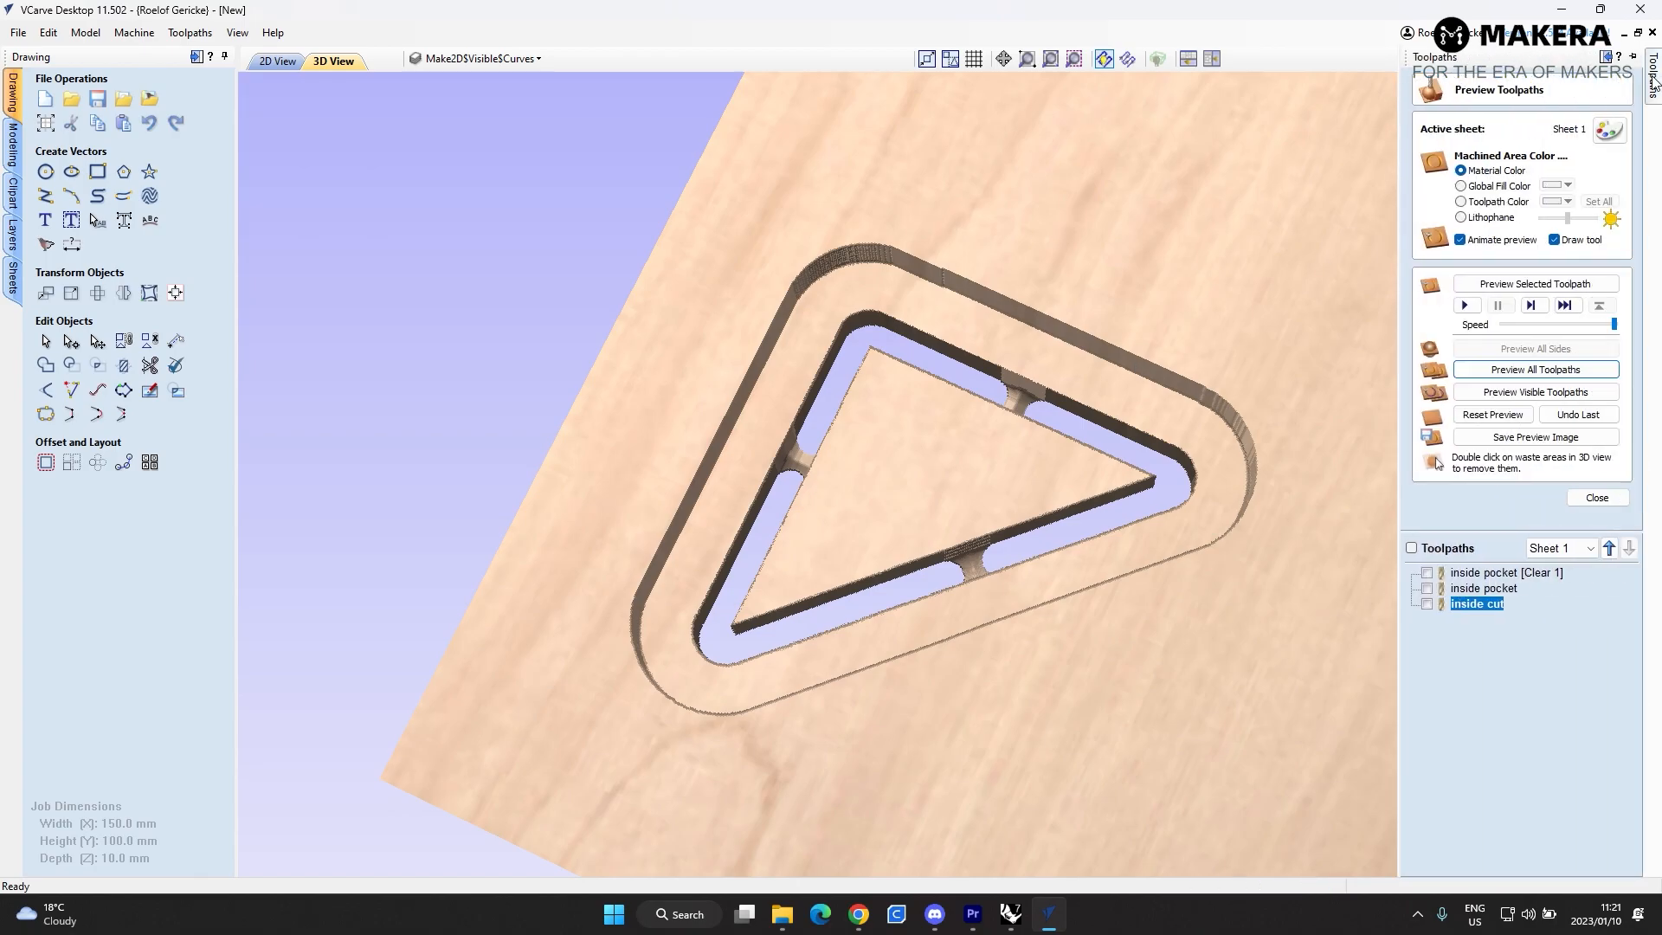
pyautogui.click(1594, 495)
# - Create a drilling toolpath on the small circle with a cut depth of 10.05 mm and calculate it, accepting the cut-through
pyautogui.click(281, 60)
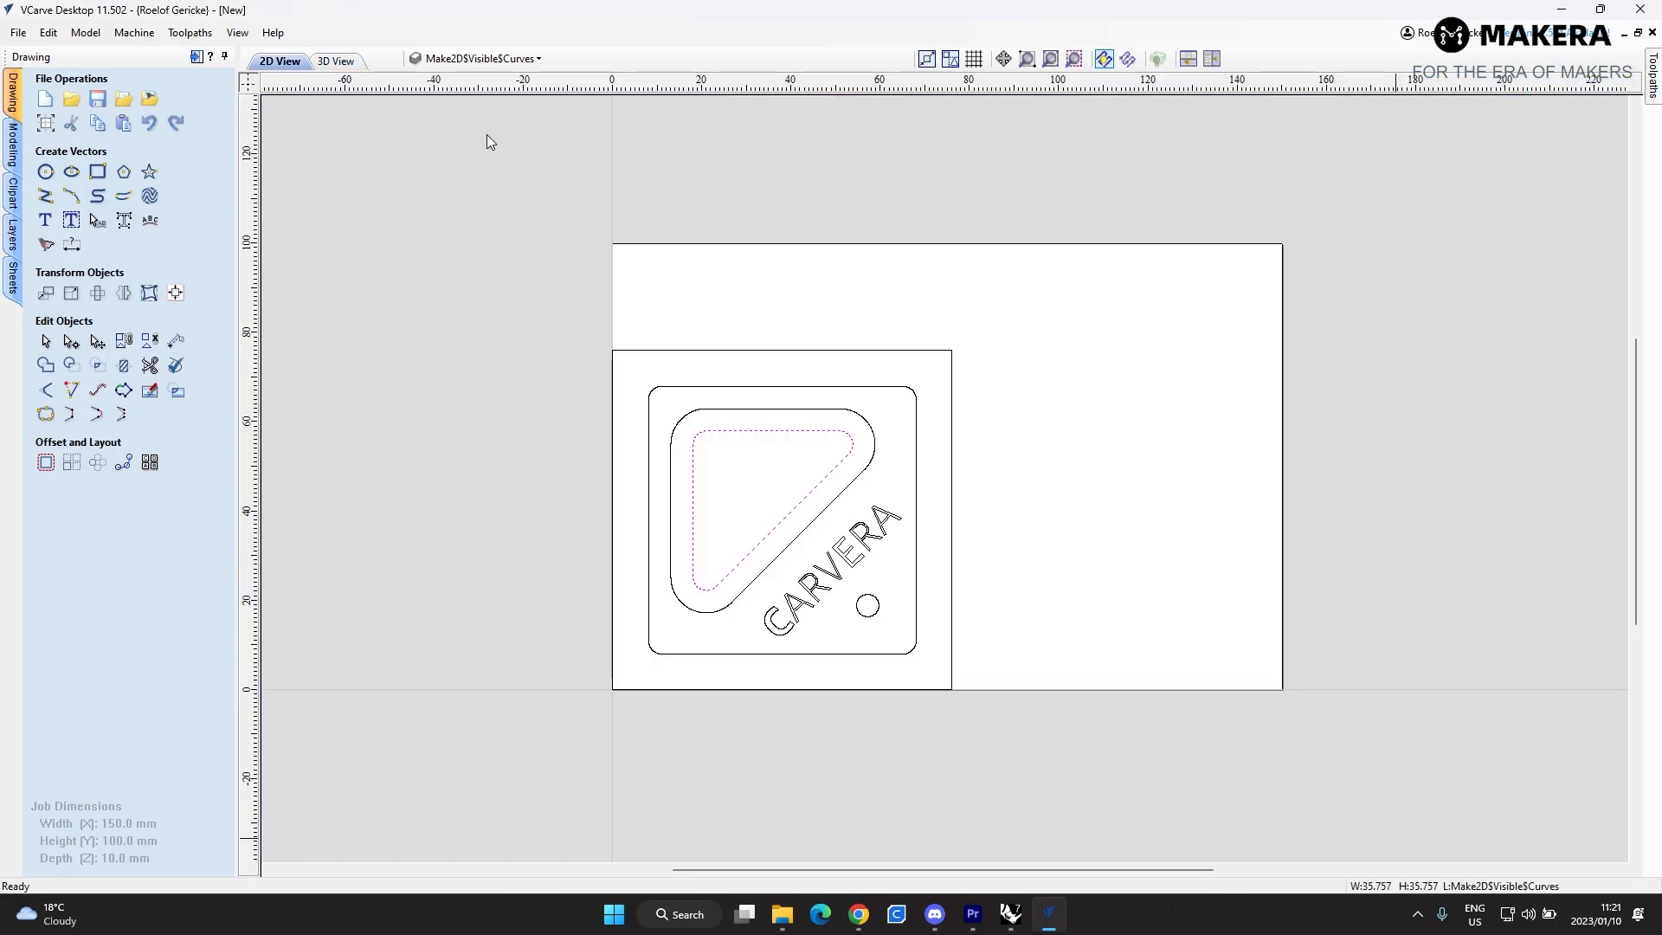
pyautogui.click(1058, 444)
pyautogui.click(879, 606)
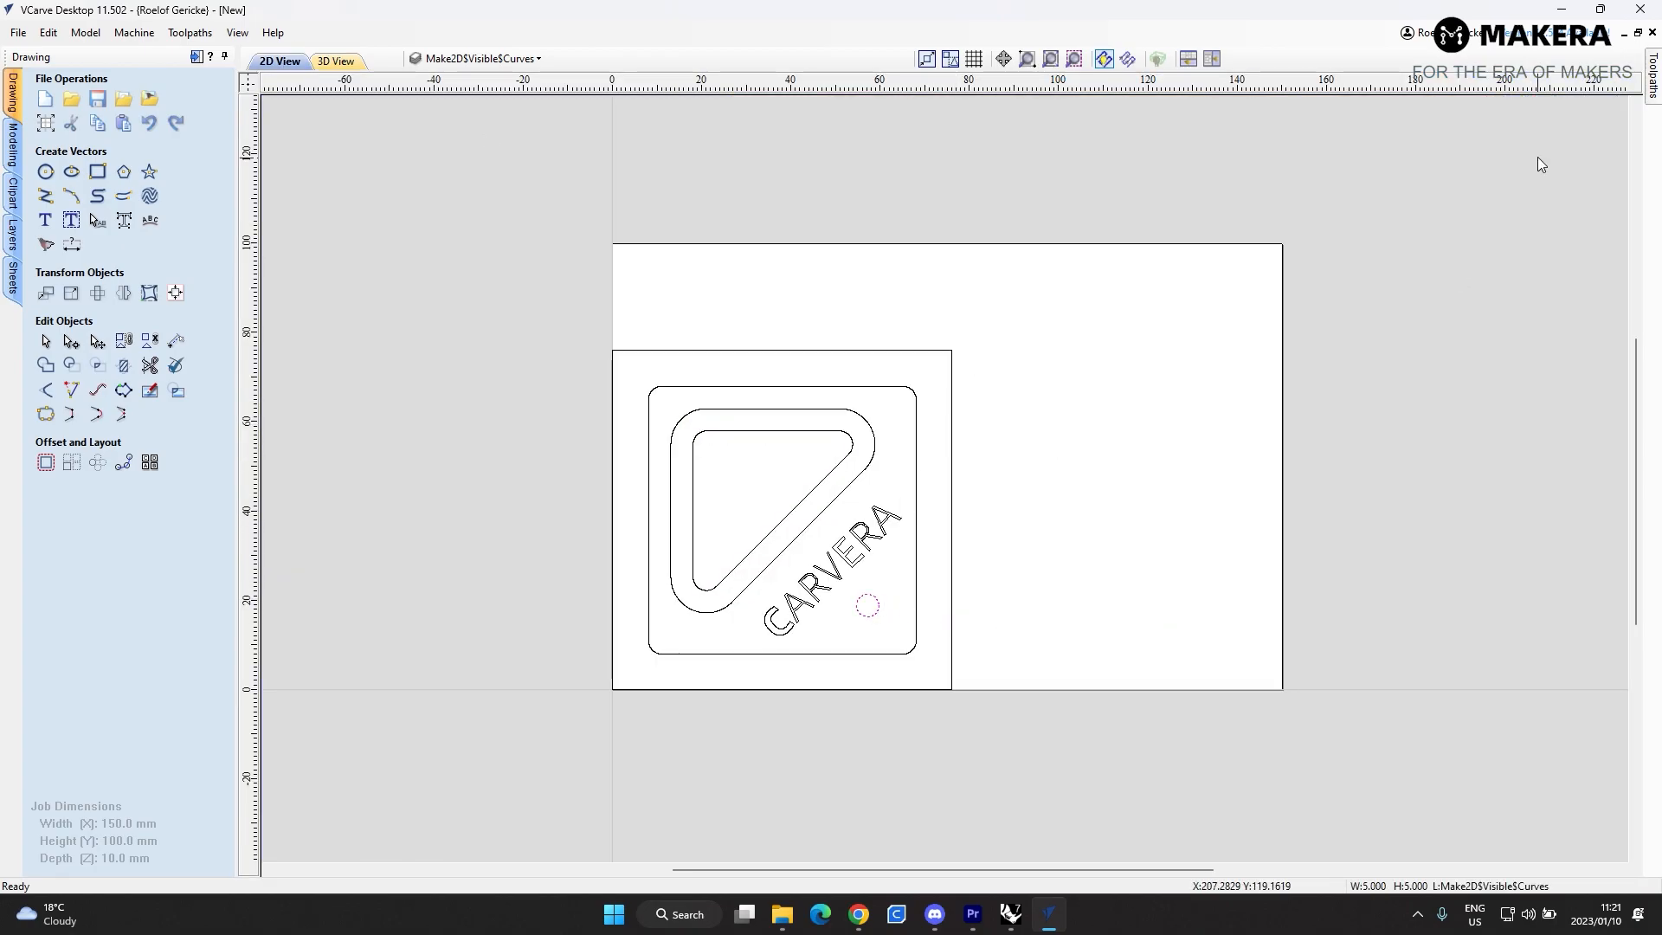
pyautogui.click(1653, 87)
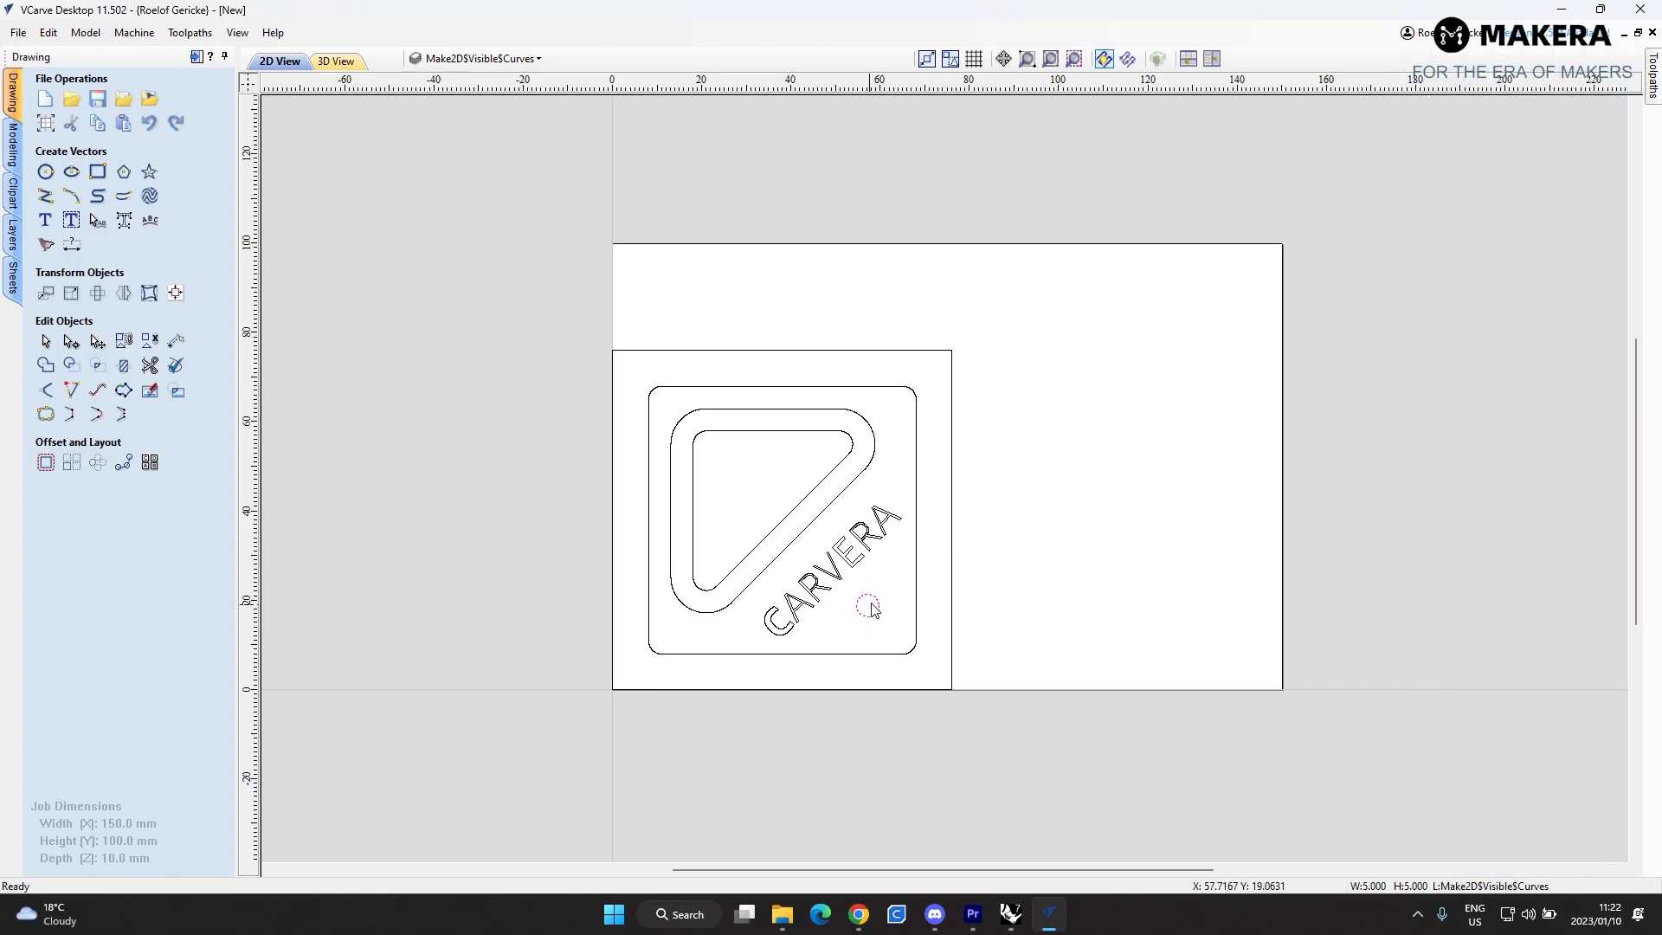
pyautogui.moveTo(1653, 77)
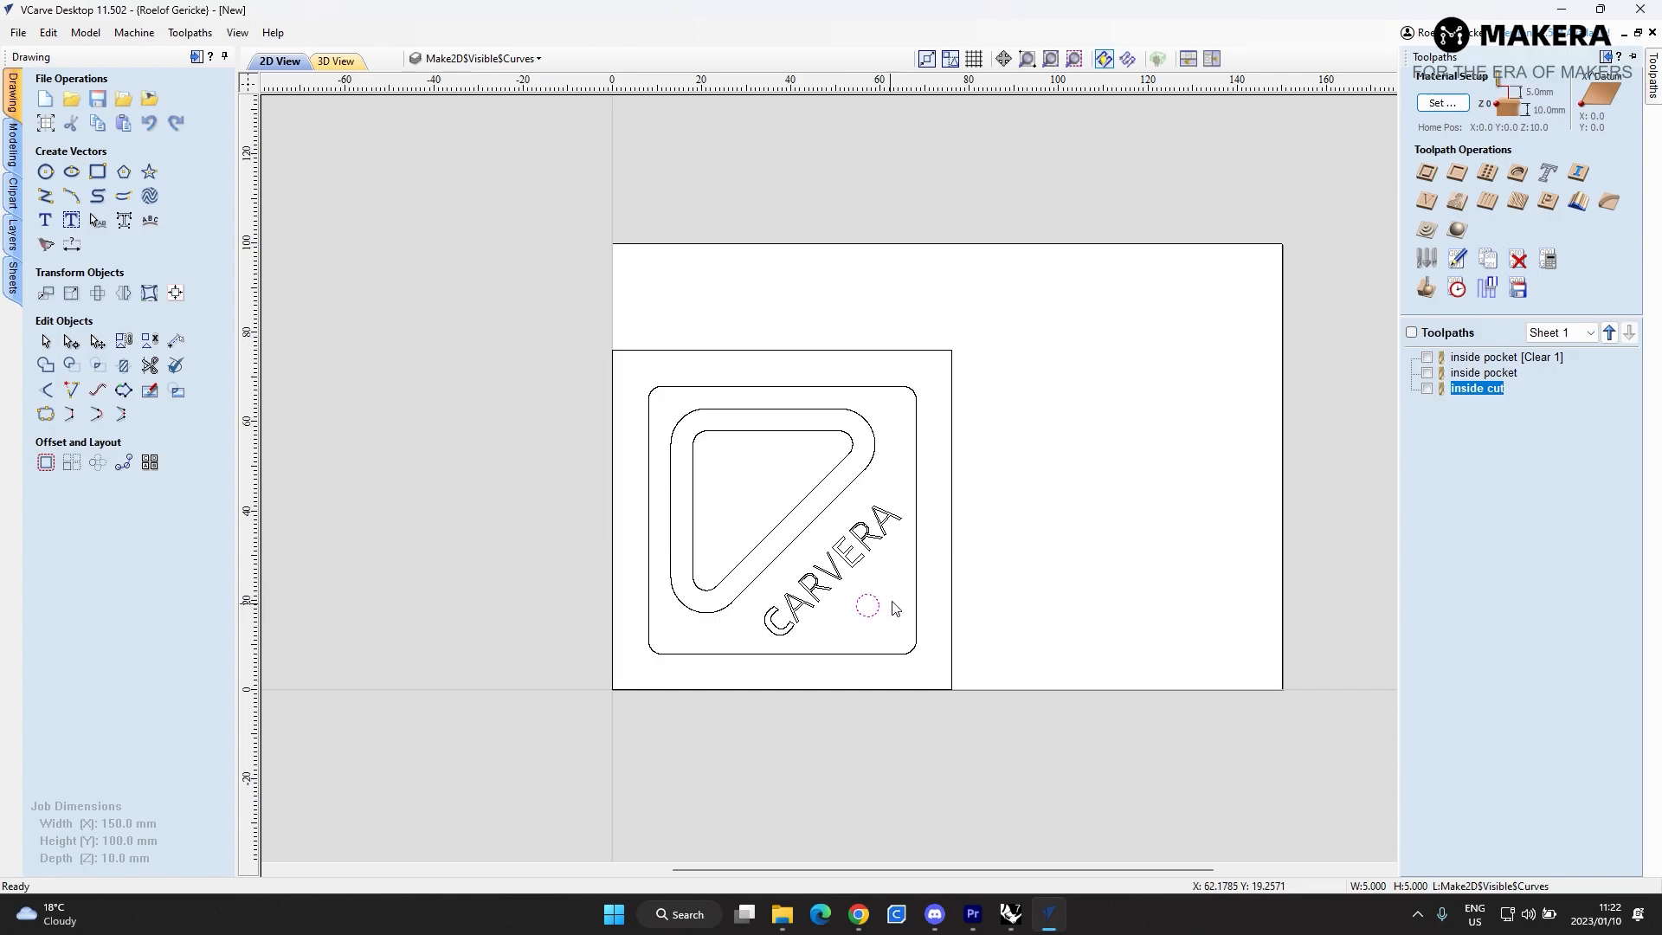
pyautogui.click(1488, 201)
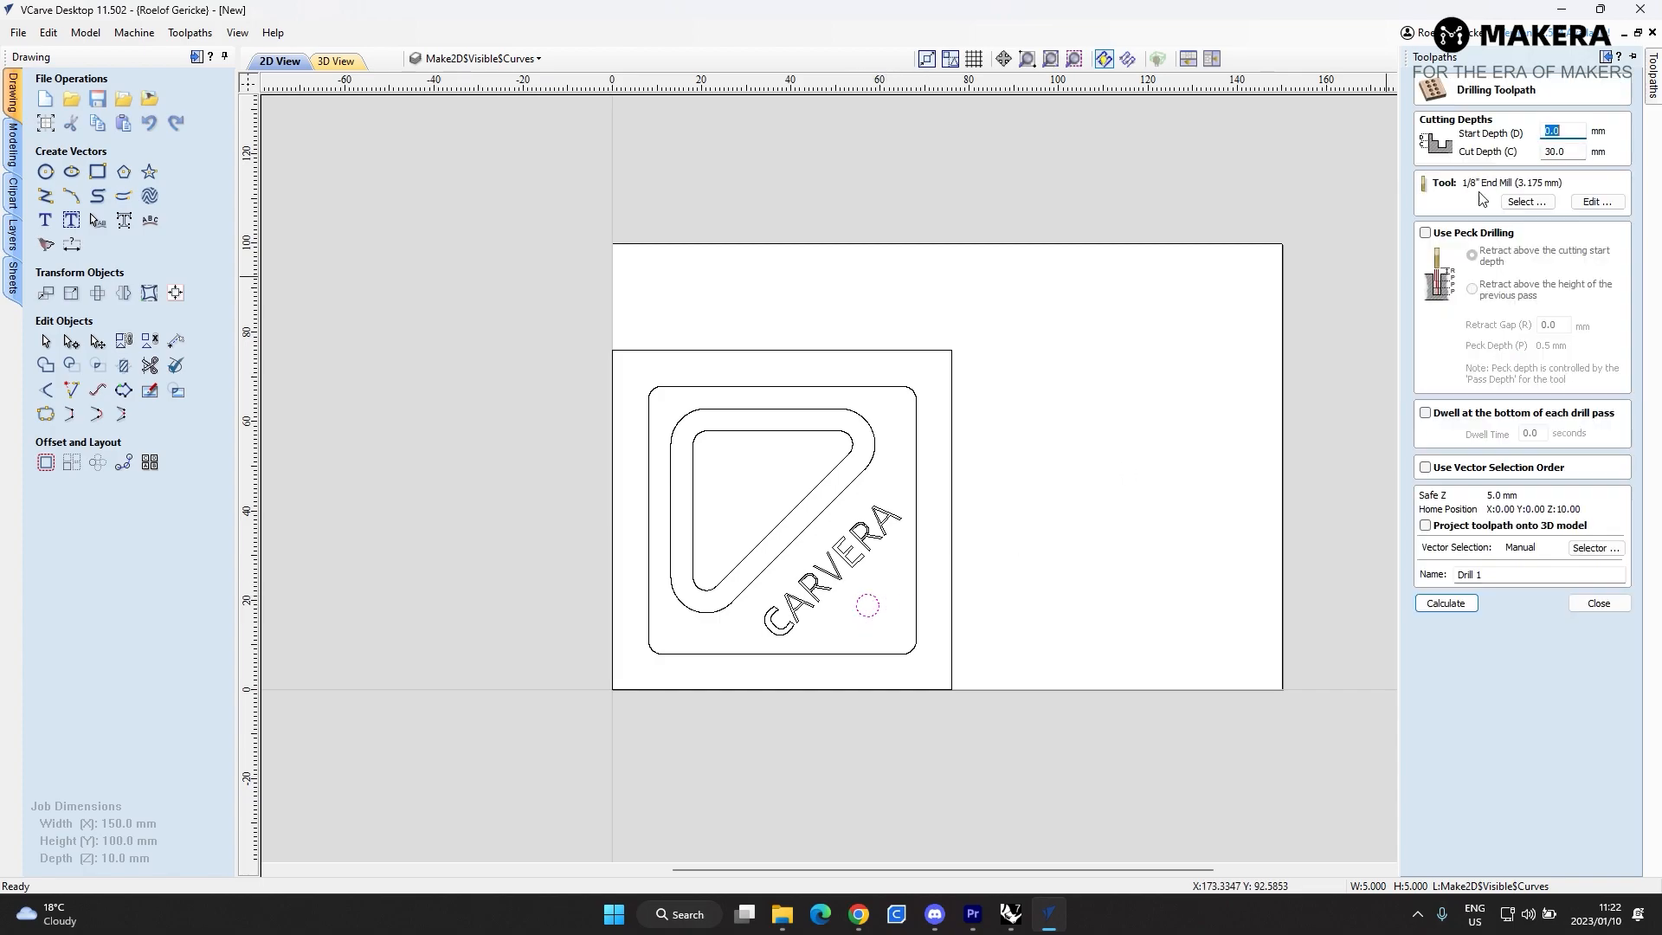
pyautogui.click(1576, 151)
pyautogui.write('1')
pyautogui.click(1448, 605)
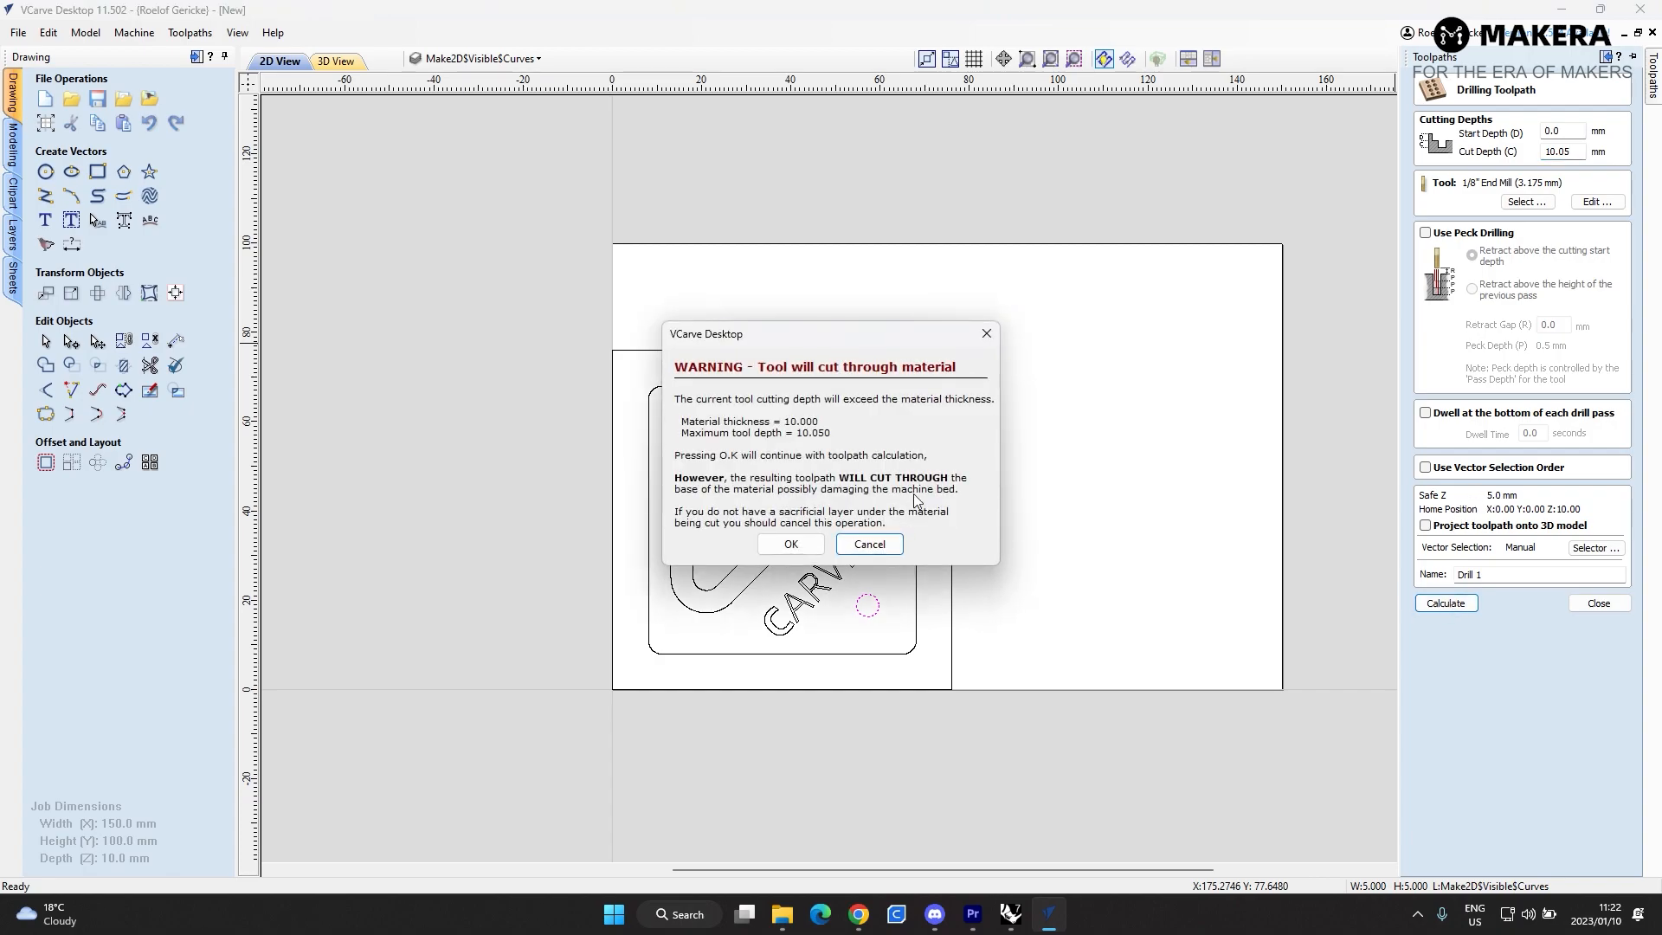
pyautogui.click(817, 542)
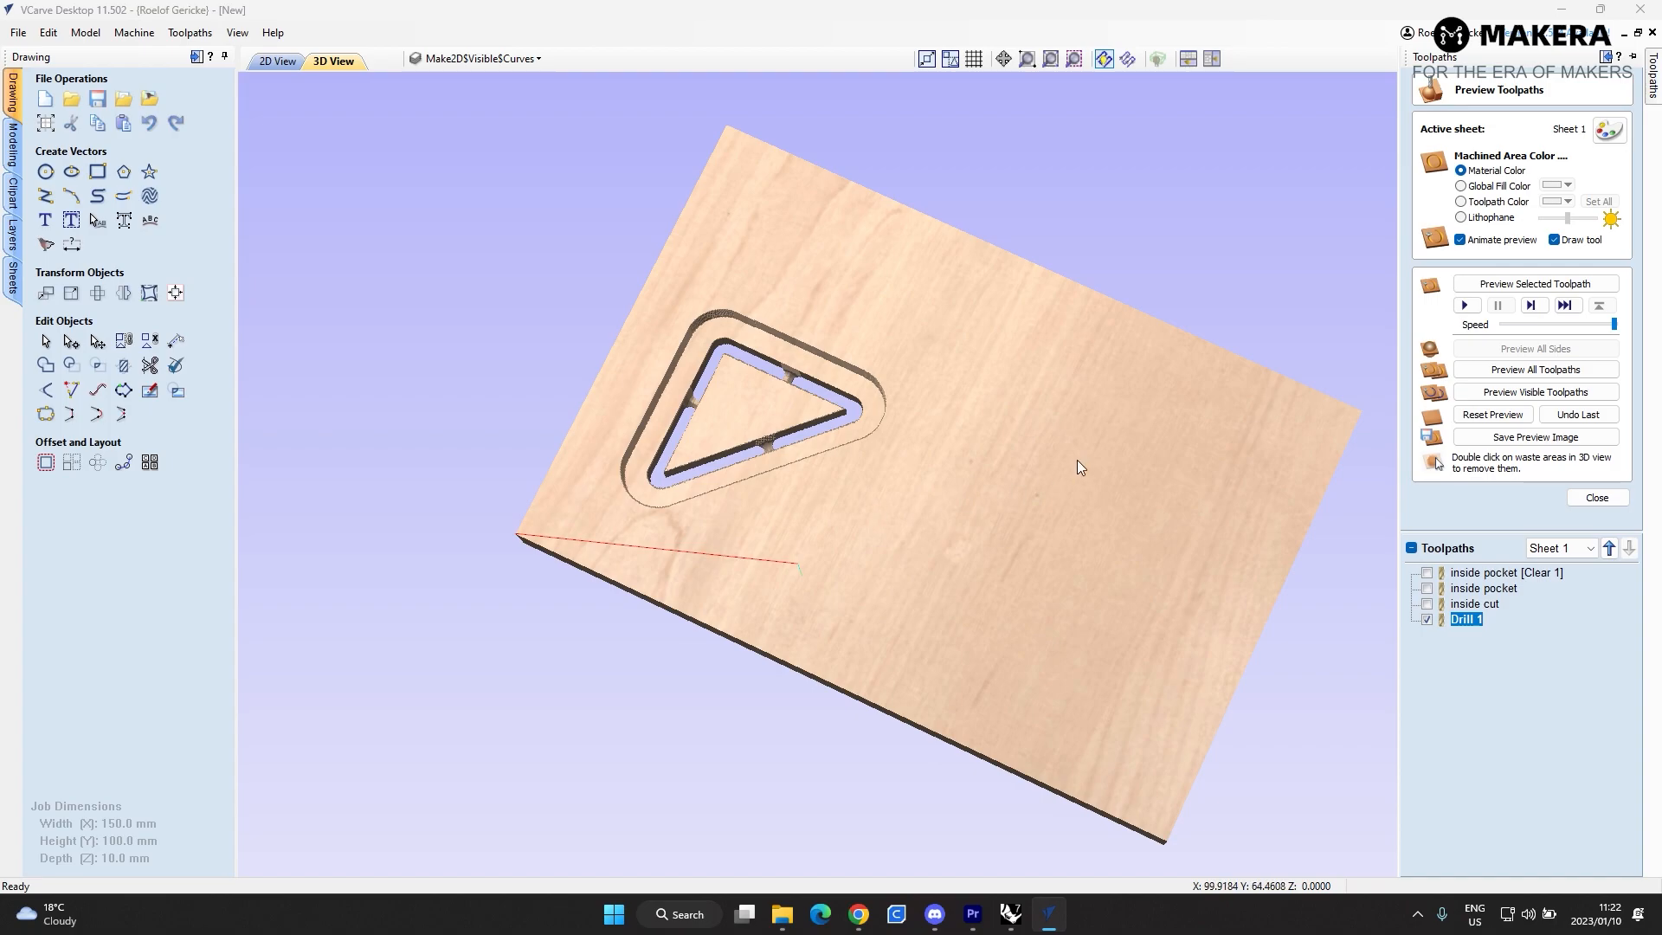
# - Play the simulation of the Drill 1 toolpath and examine the drilled hole in 3D, closing the preview when done
pyautogui.click(1651, 93)
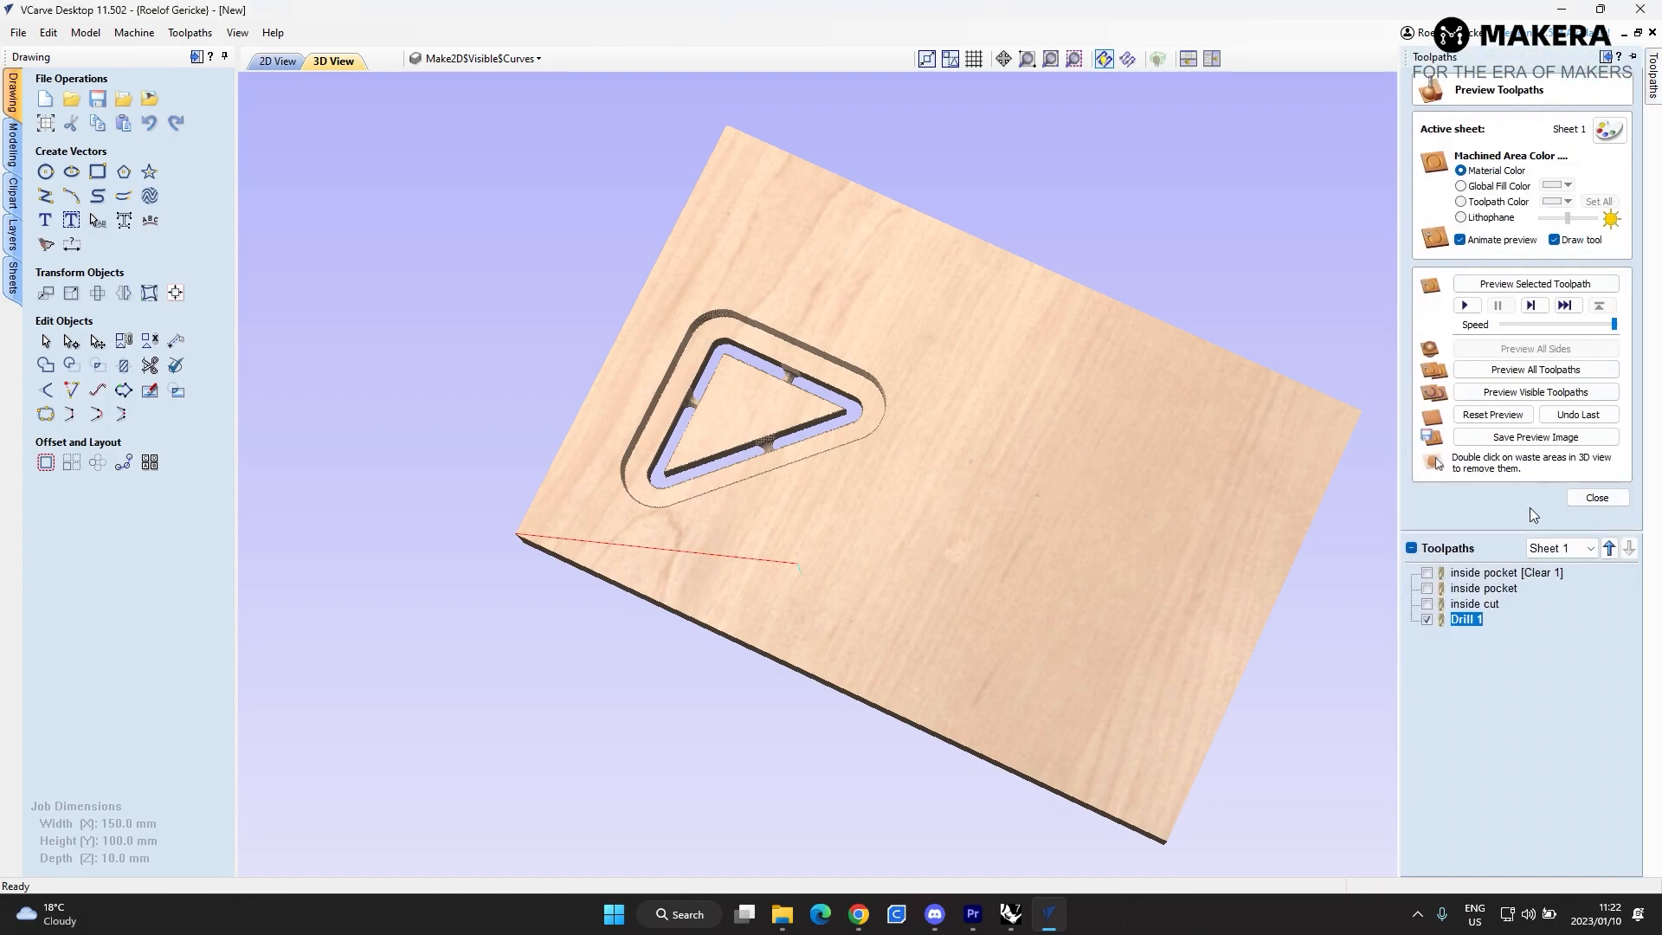
pyautogui.click(1477, 309)
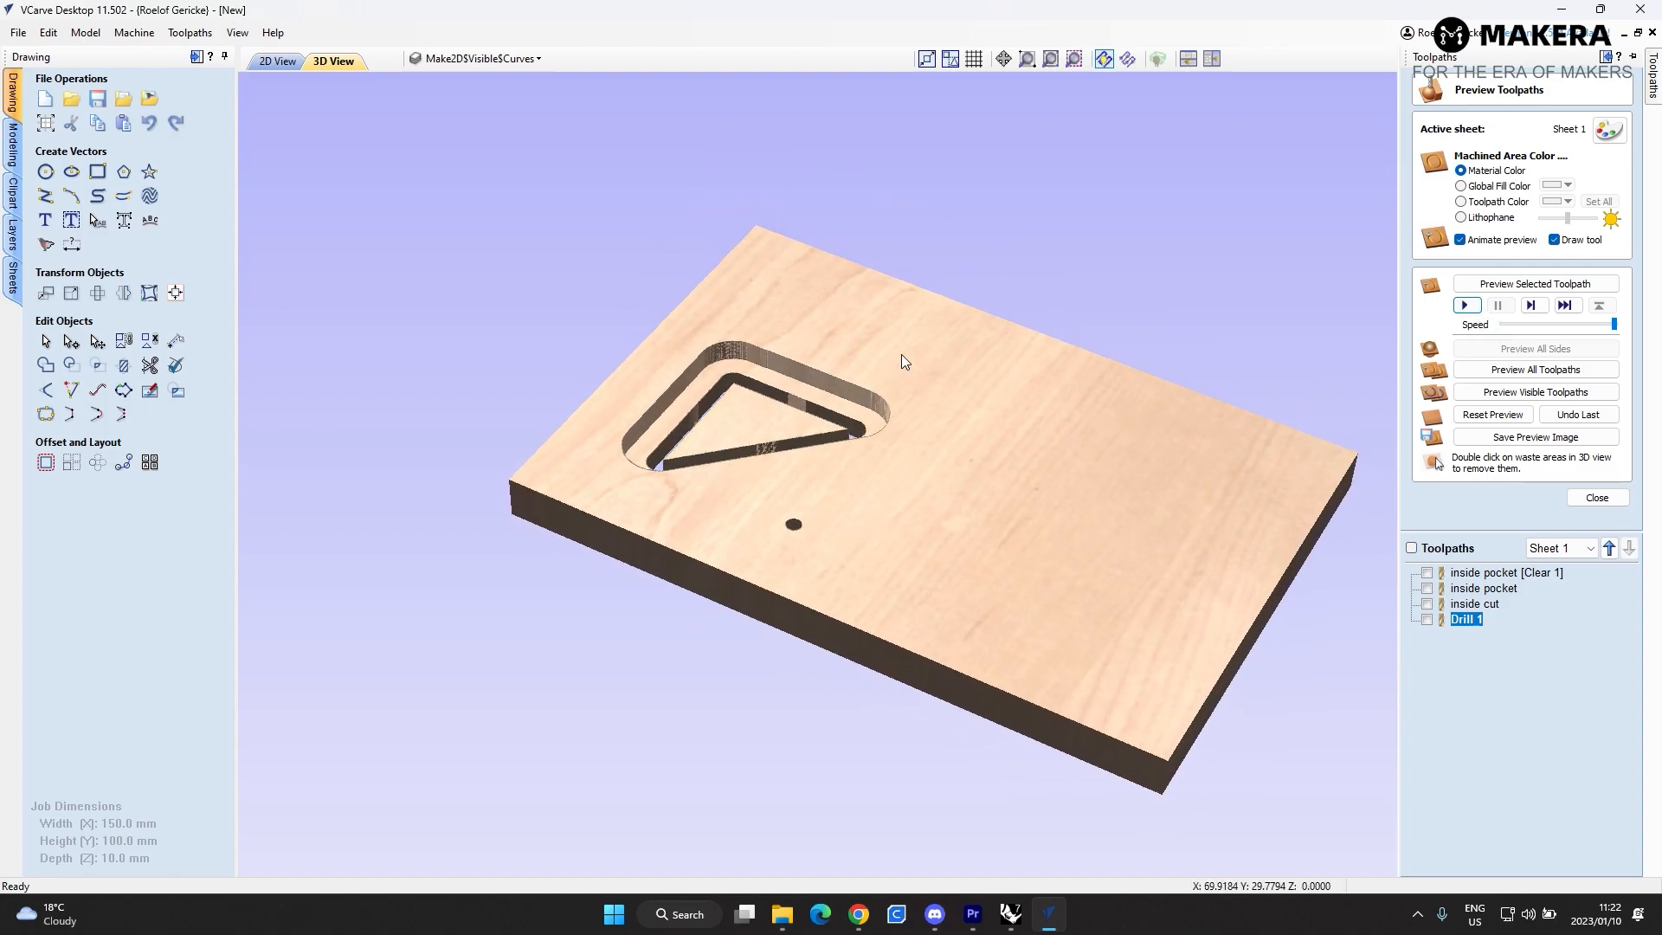
pyautogui.moveTo(901, 355); pyautogui.dragTo(859, 530)
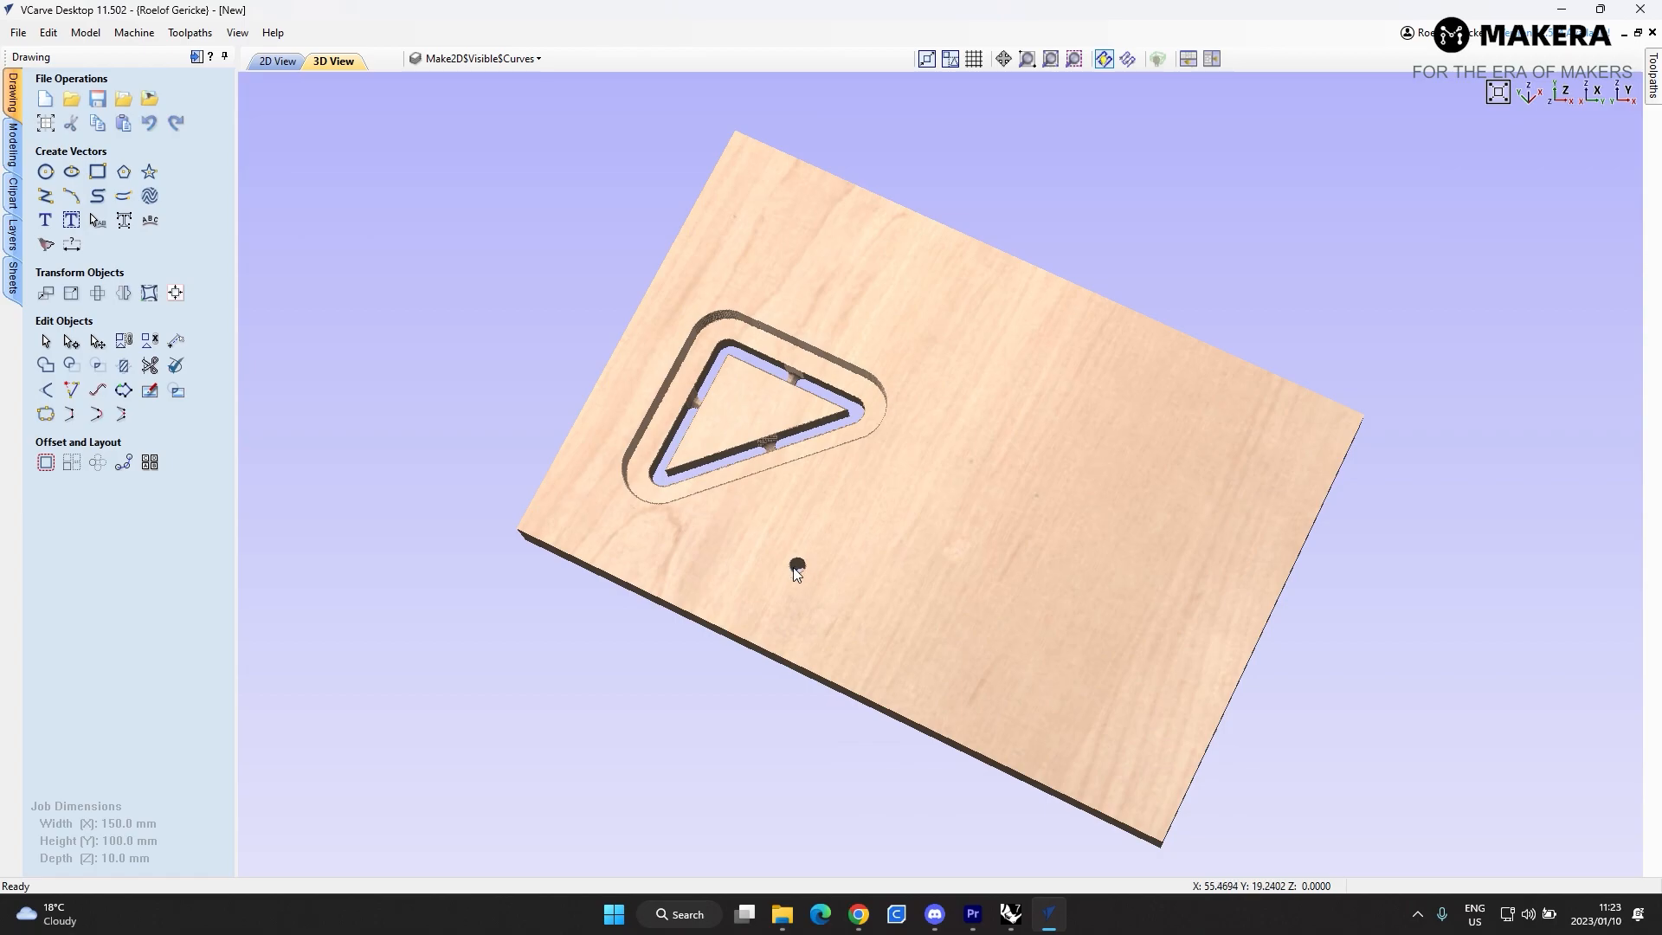
pyautogui.moveTo(1652, 113)
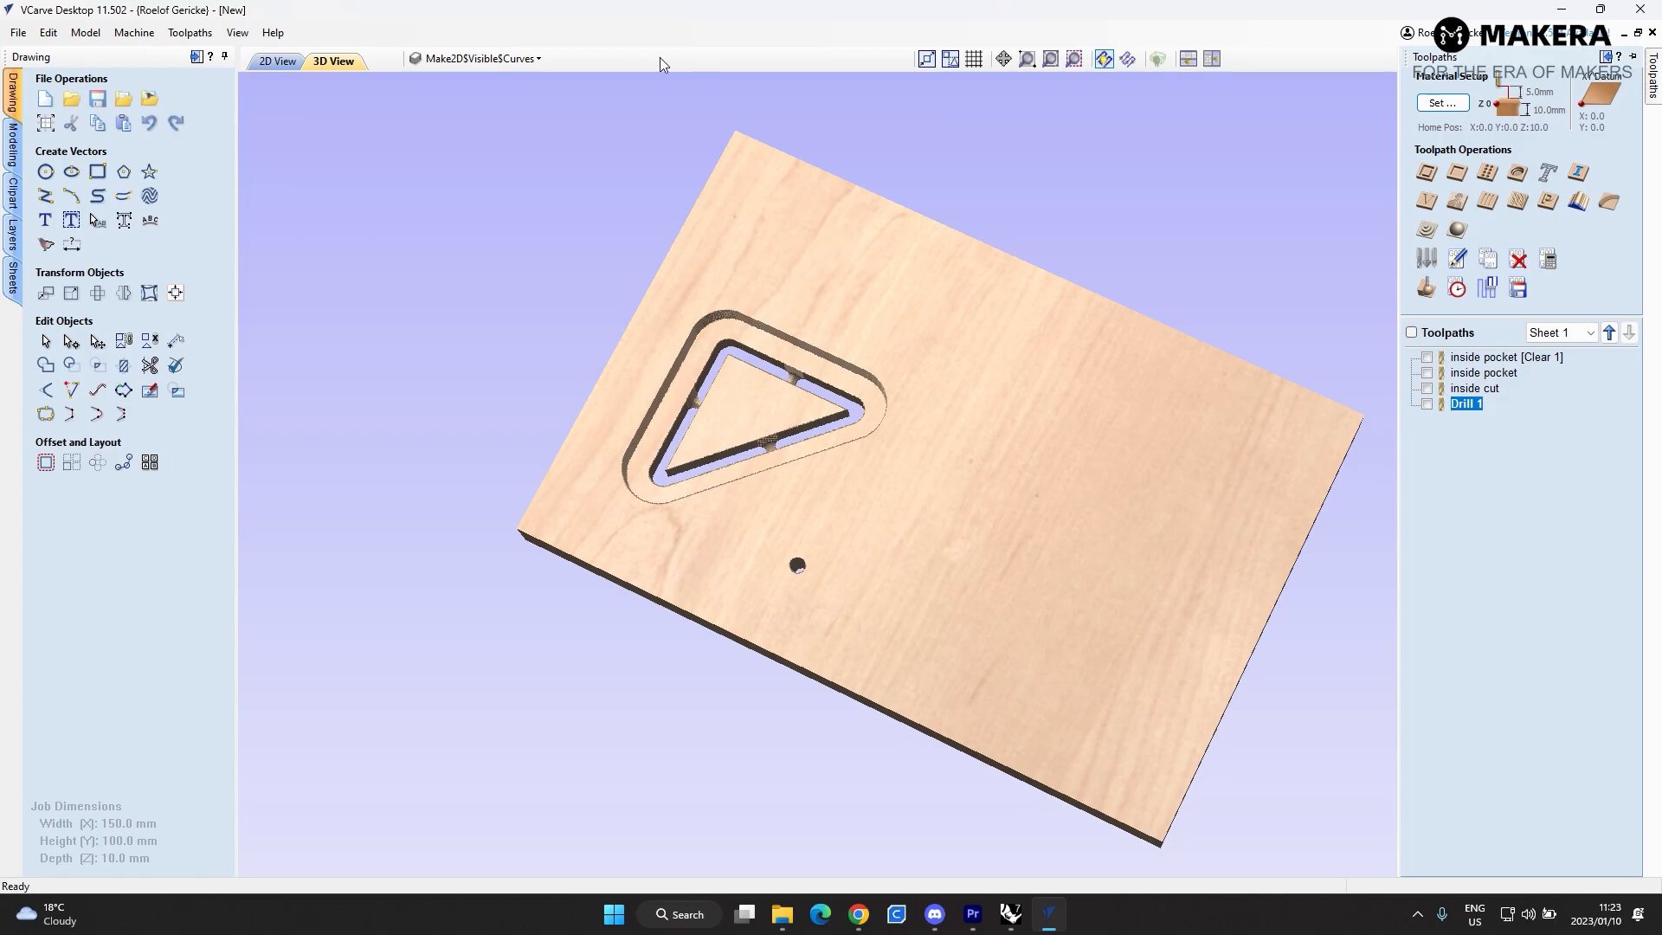
# - Select all the letter outlines of the CARVERA text in the 2D view
pyautogui.click(279, 60)
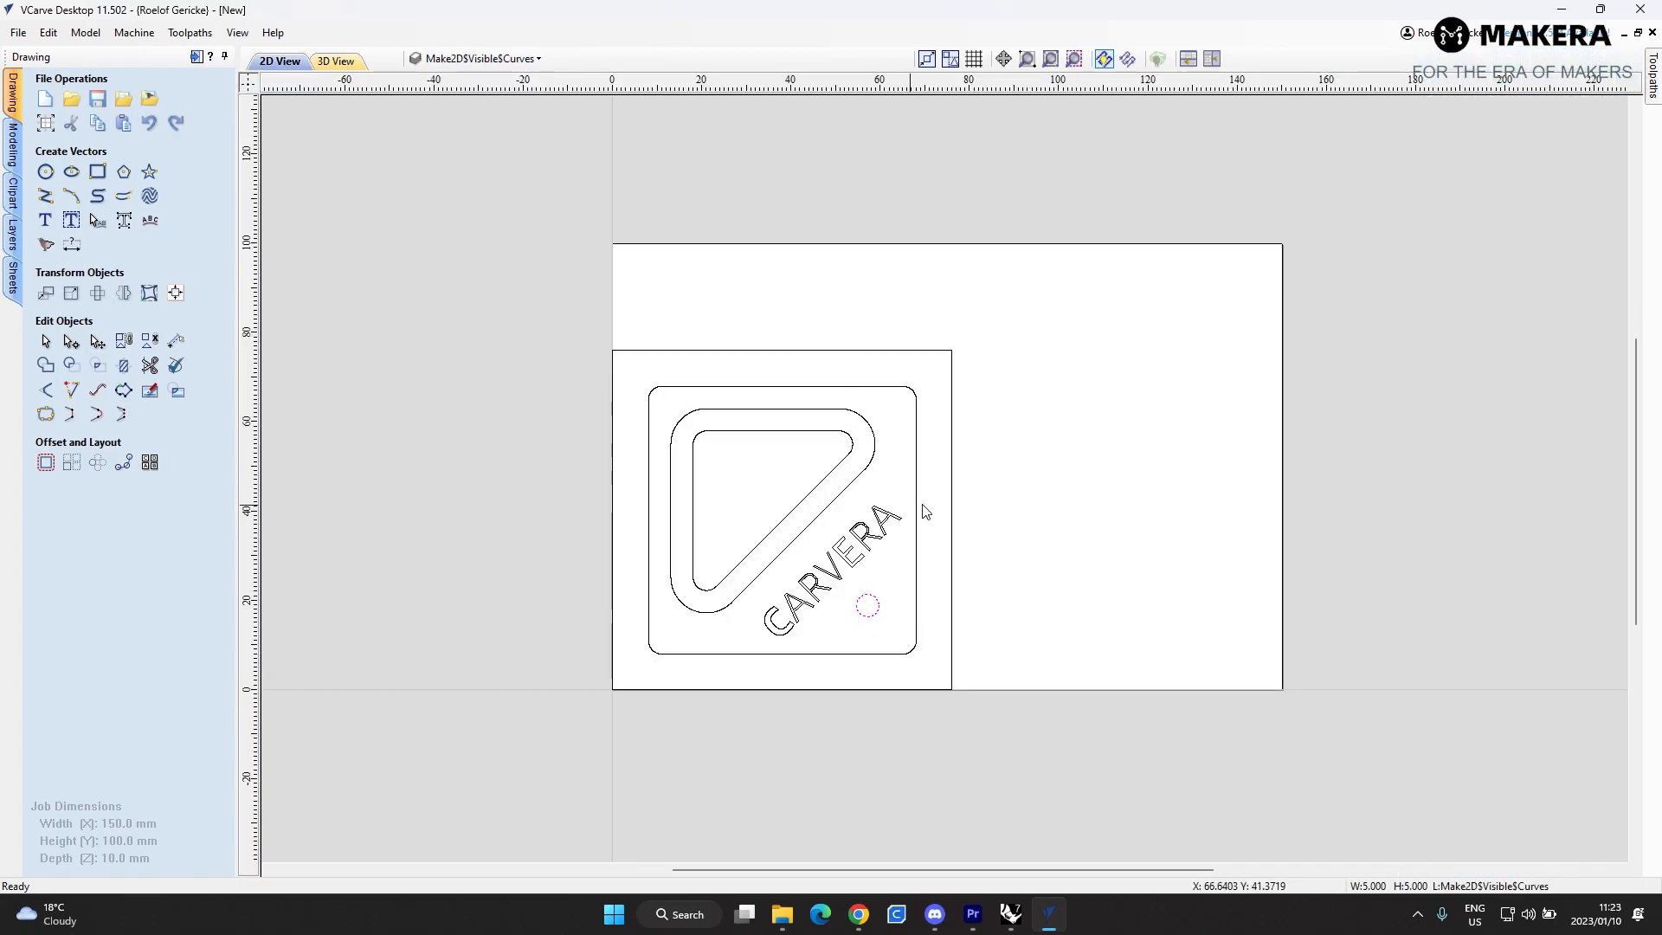
pyautogui.scroll(2, 857, 581)
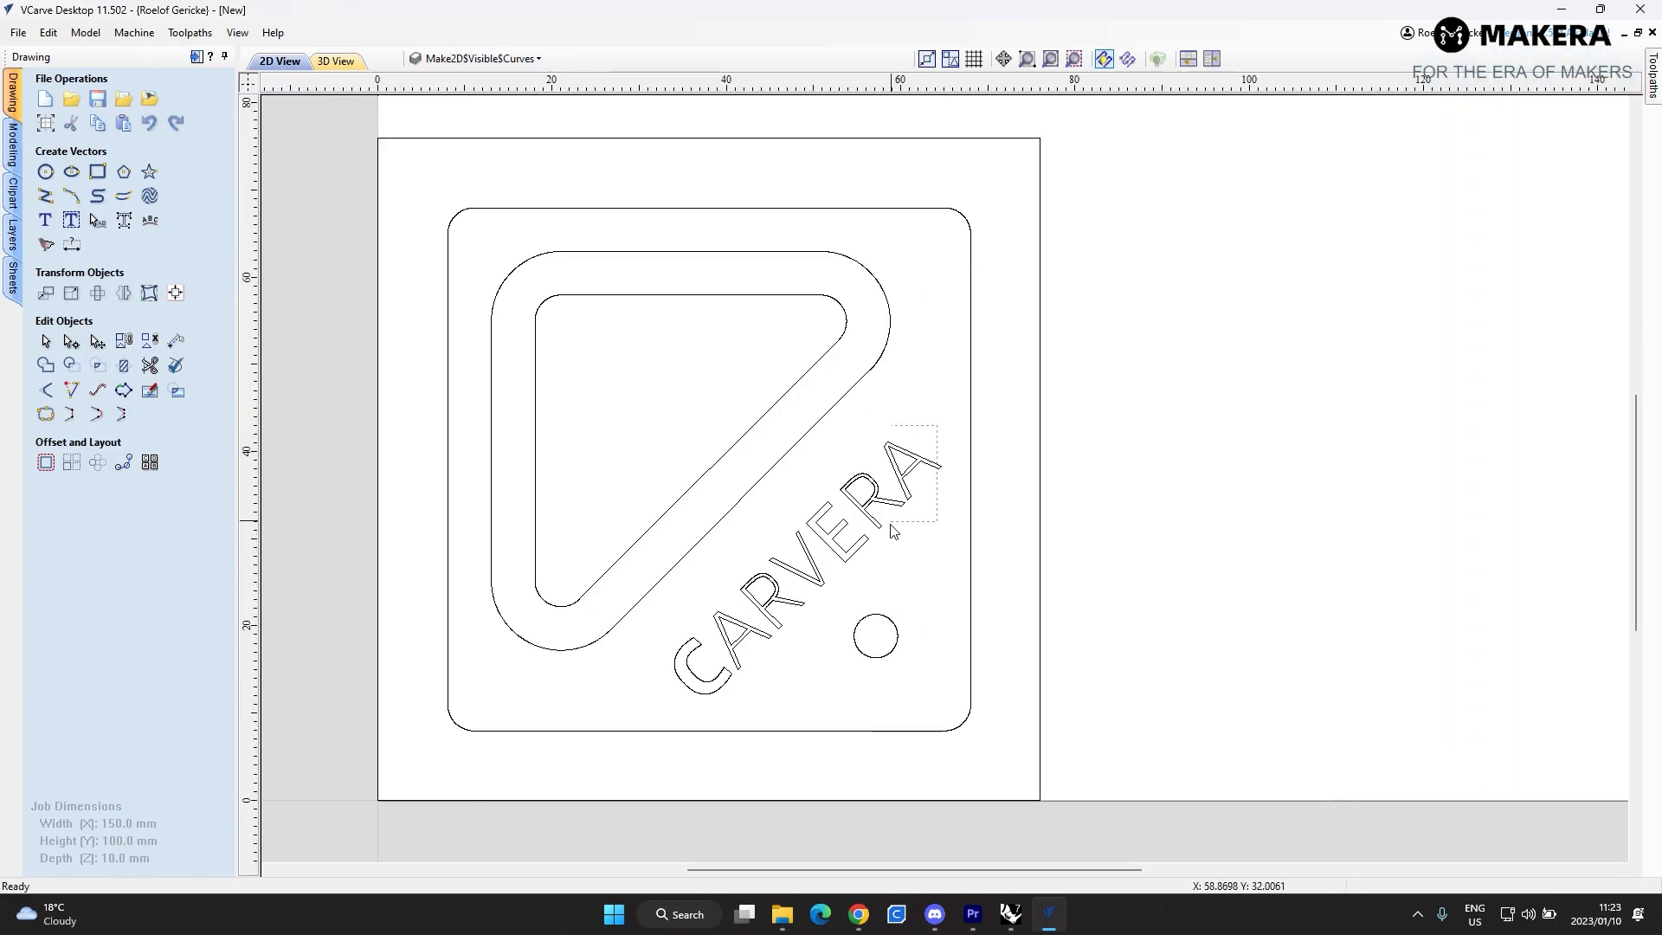
pyautogui.moveTo(894, 531); pyautogui.dragTo(853, 567)
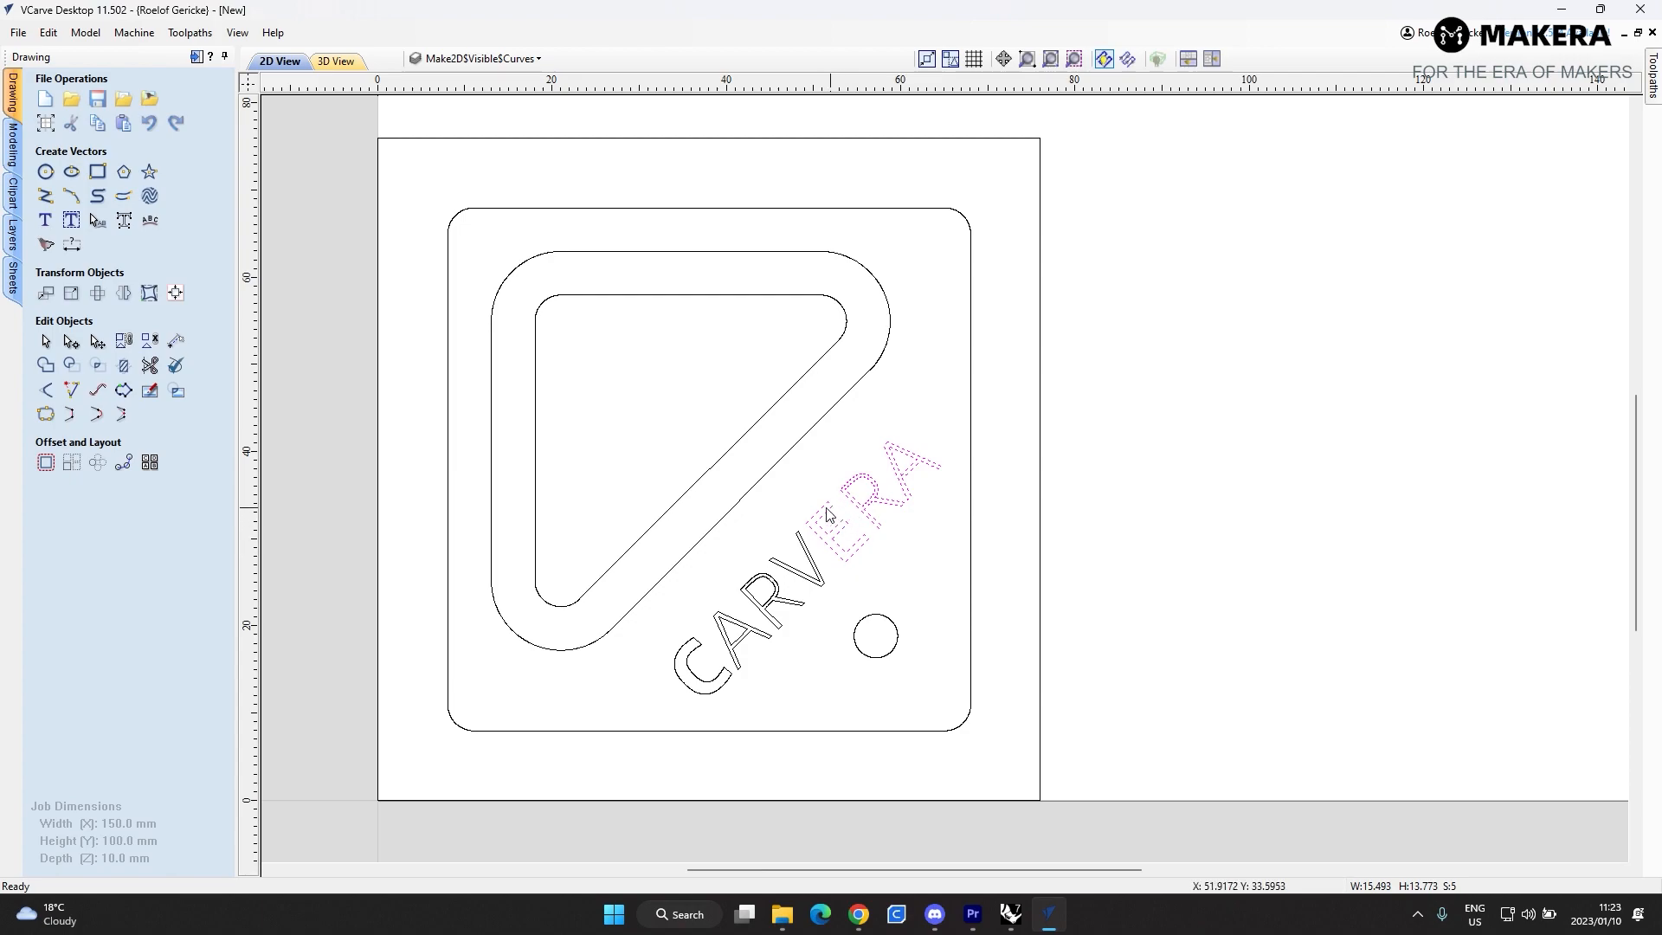
pyautogui.keyDown('shift'); pyautogui.moveTo(831, 502); pyautogui.dragTo(768, 607); pyautogui.keyUp('shift')
pyautogui.keyDown('shift'); pyautogui.moveTo(786, 687); pyautogui.dragTo(704, 615); pyautogui.keyUp('shift')
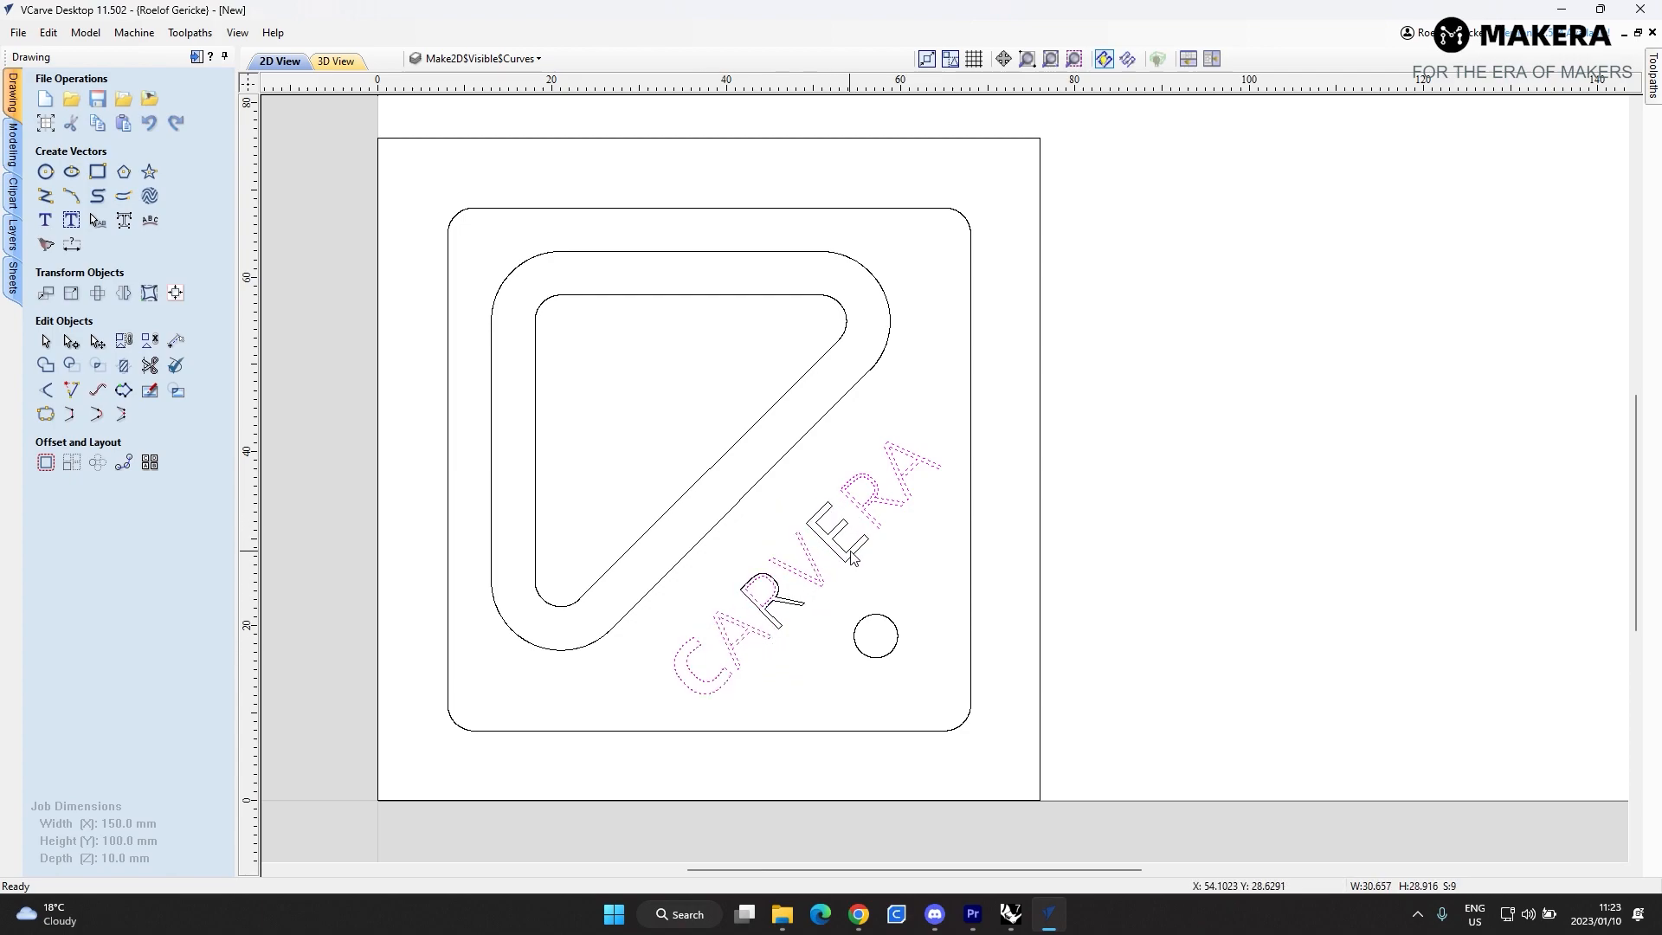
pyautogui.keyDown('shift'); pyautogui.click(852, 552); pyautogui.keyUp('shift')
pyautogui.keyDown('shift'); pyautogui.click(780, 594); pyautogui.keyUp('shift')
# - Start a V-Carve / Engraving toolpath on the selected CARVERA letters with a flat depth of 0.5 mm
pyautogui.moveTo(1653, 74)
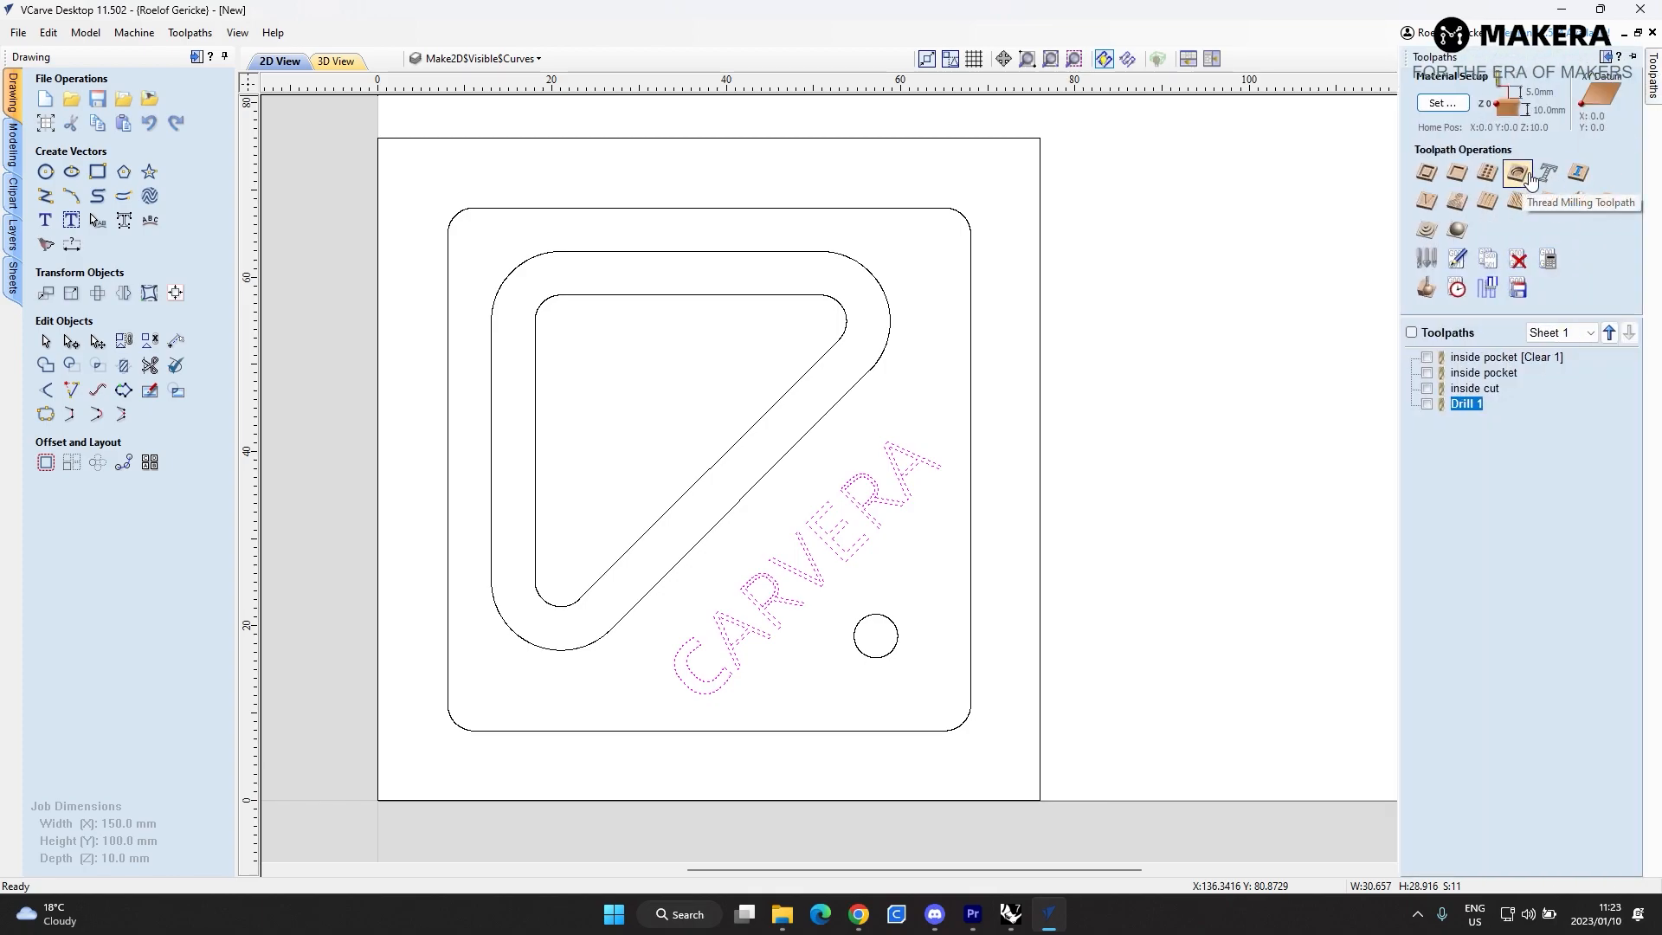
pyautogui.click(1427, 202)
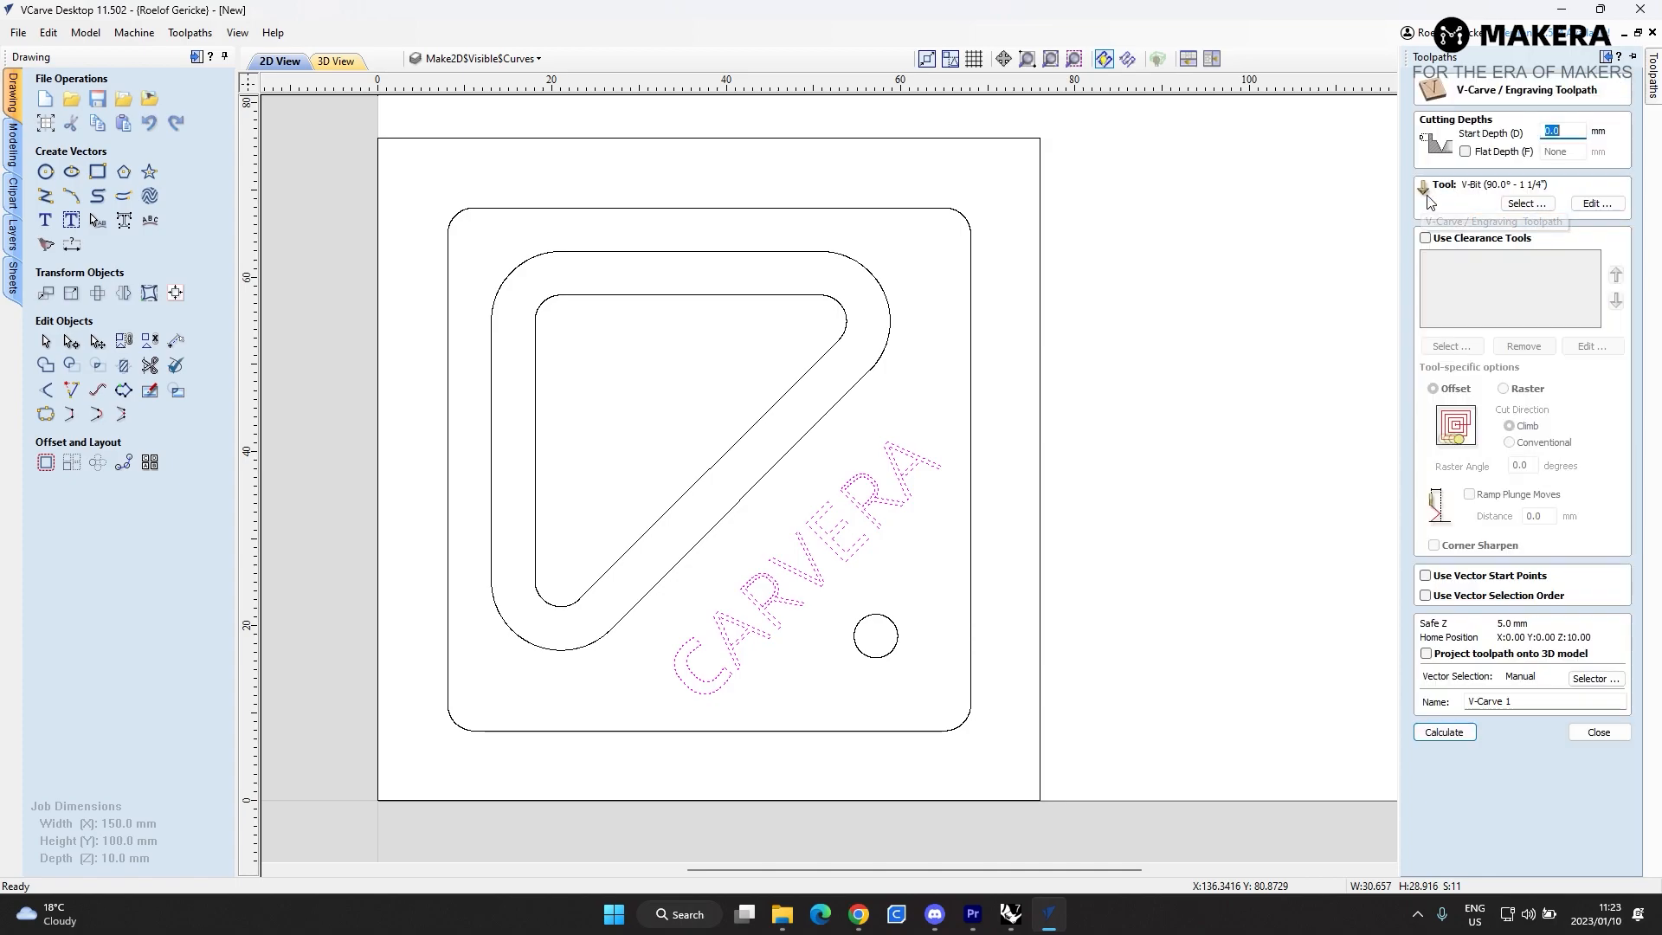
pyautogui.click(1571, 131)
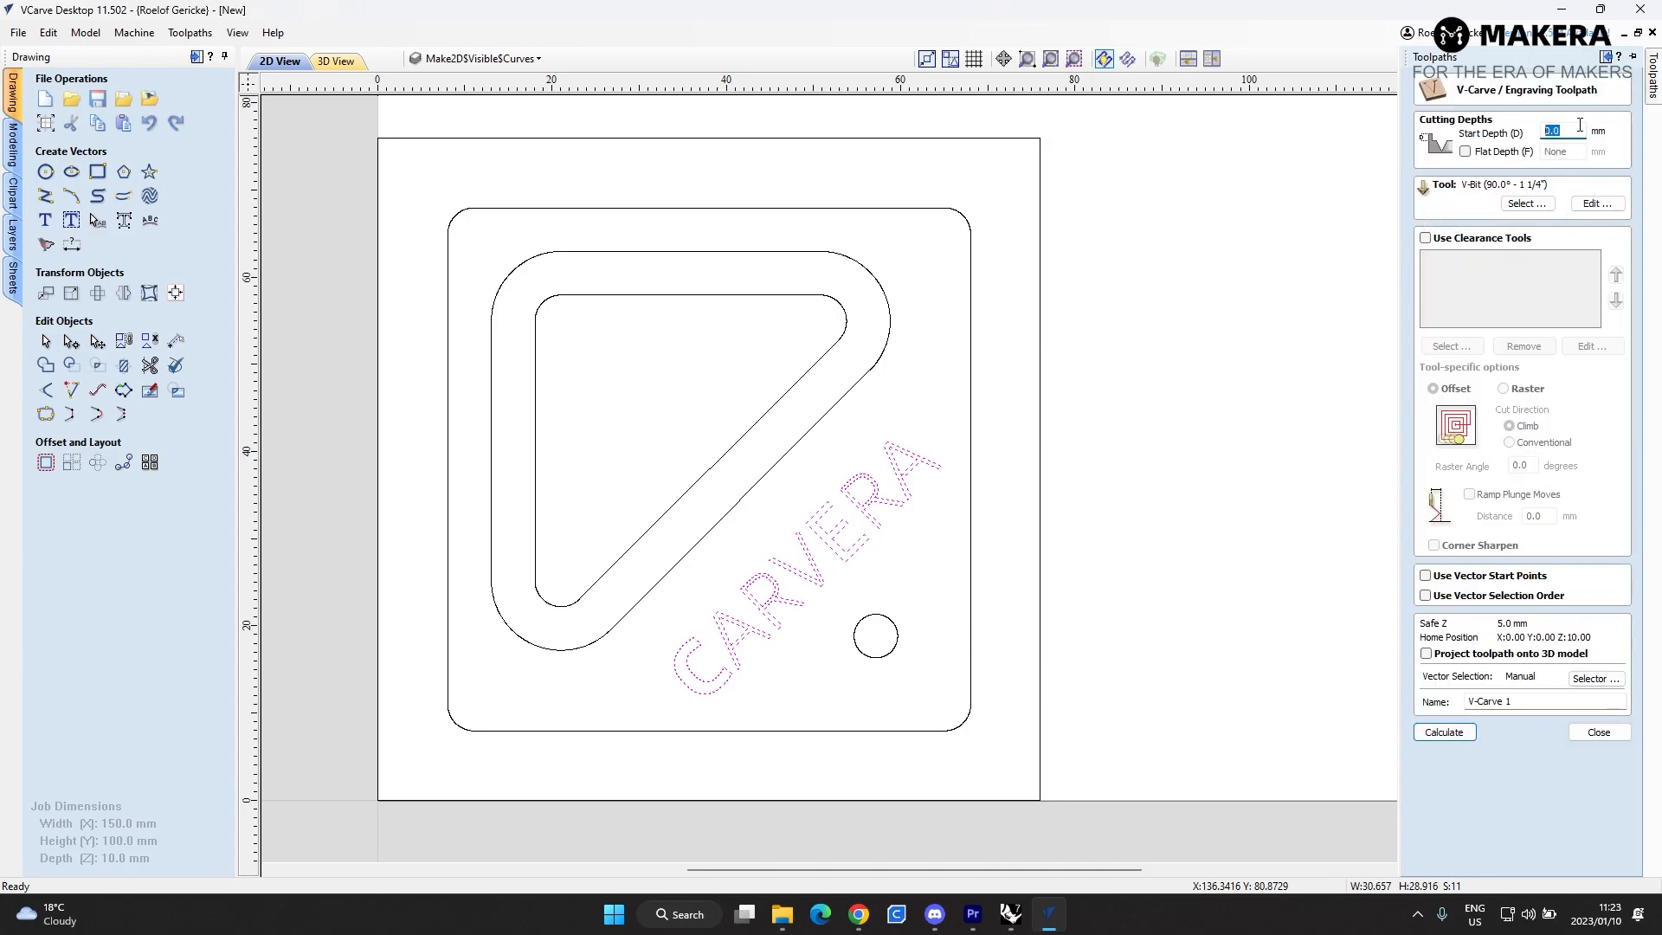
pyautogui.click(1466, 153)
pyautogui.doubleClick(1565, 153)
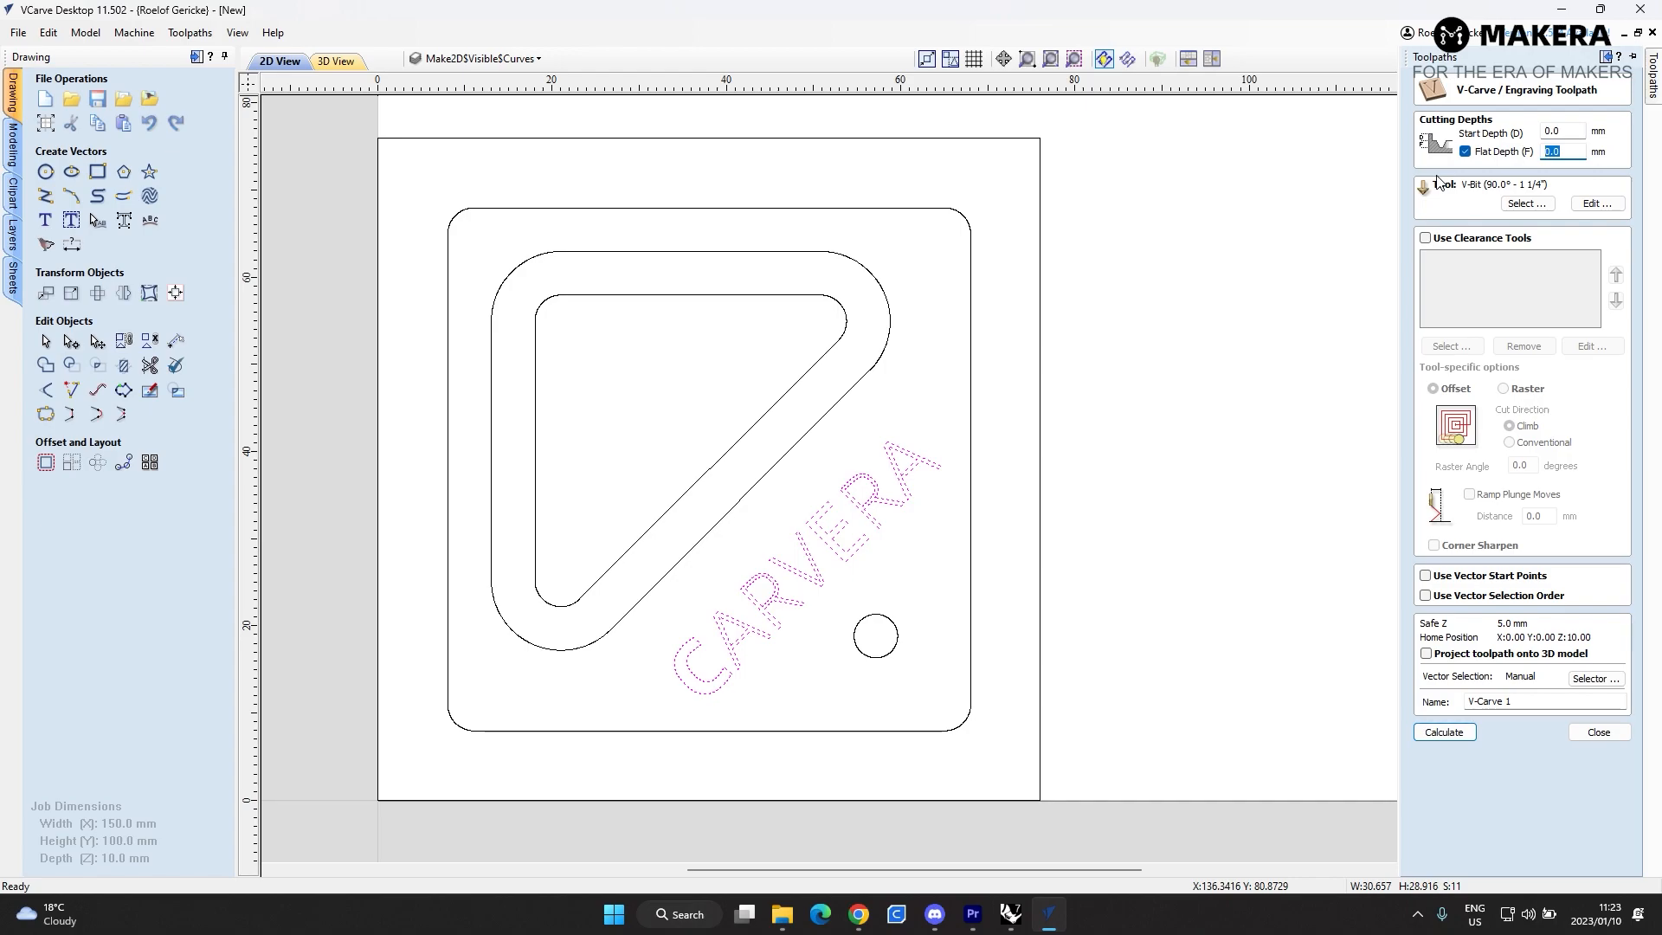
pyautogui.write('.5')
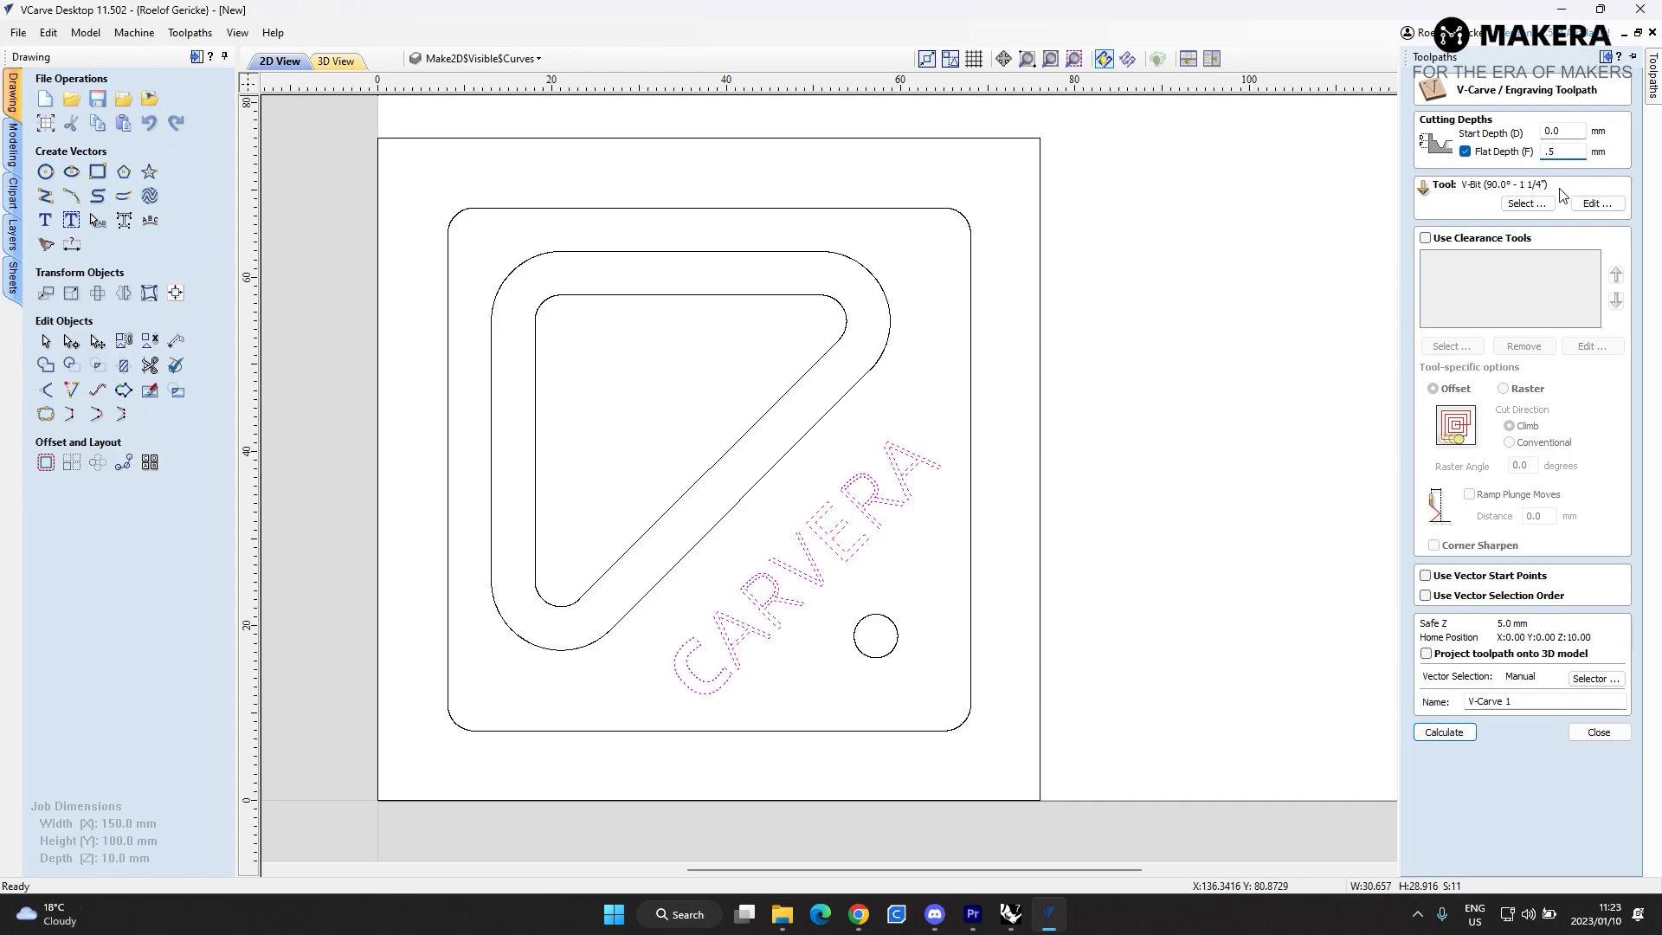
# - Assign the Engraving Metal (15.0°, Tip 0.2 - 3.175 mm) tool to the V-carve toolpath and calculate it
pyautogui.click(1536, 205)
pyautogui.click(1526, 206)
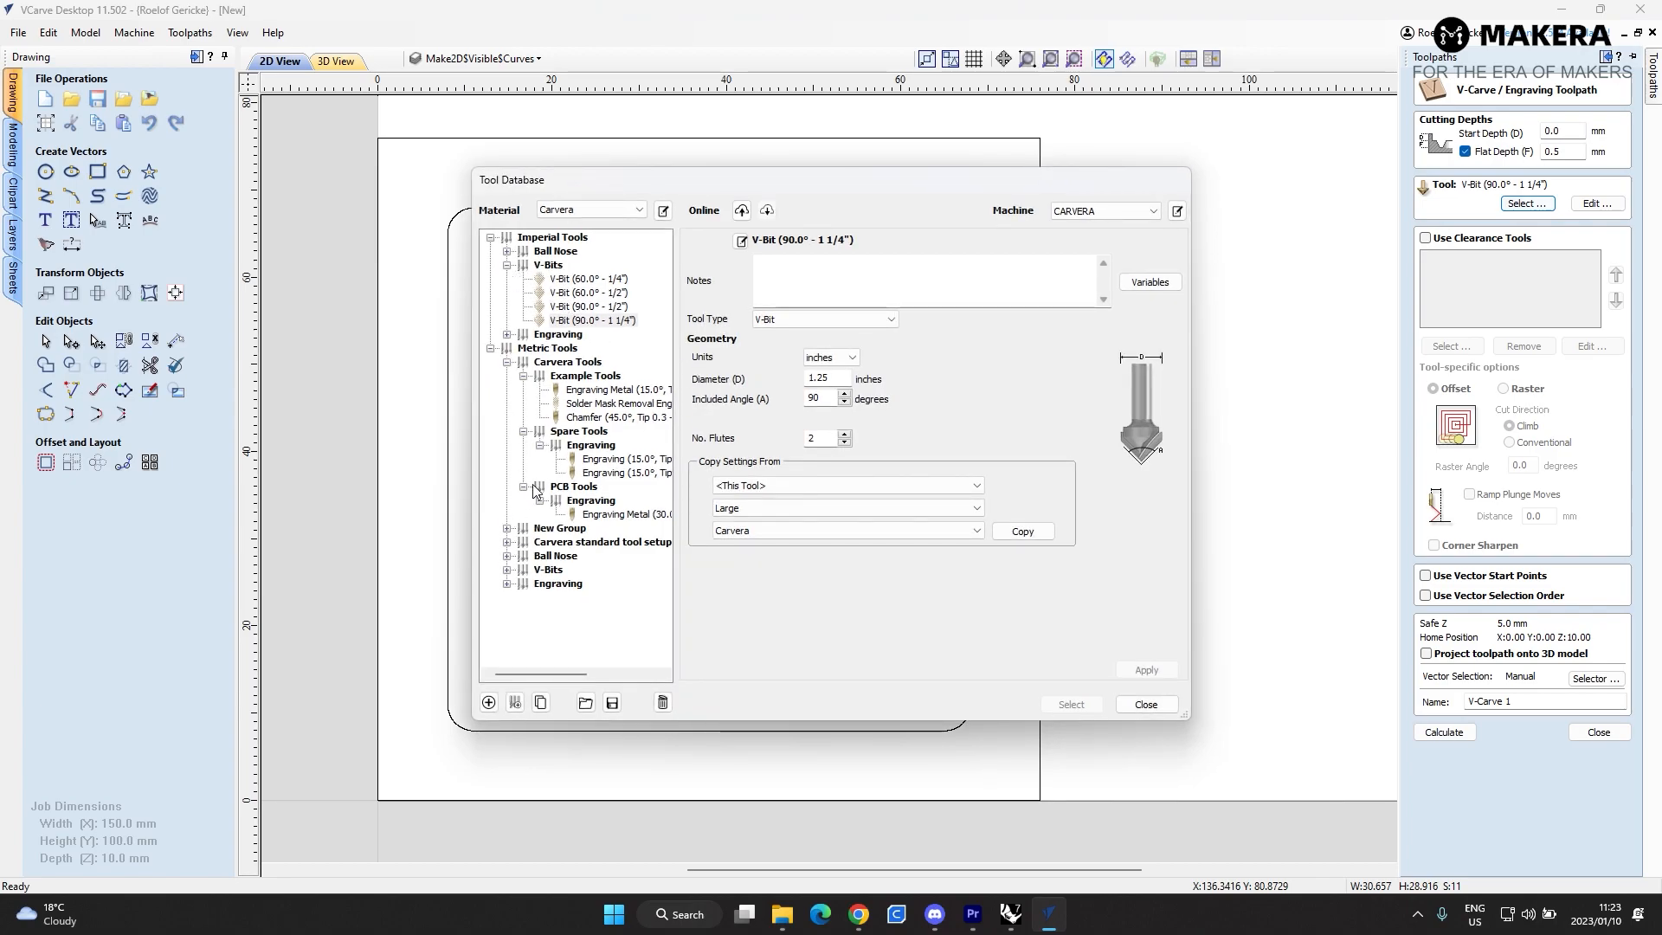
pyautogui.click(602, 390)
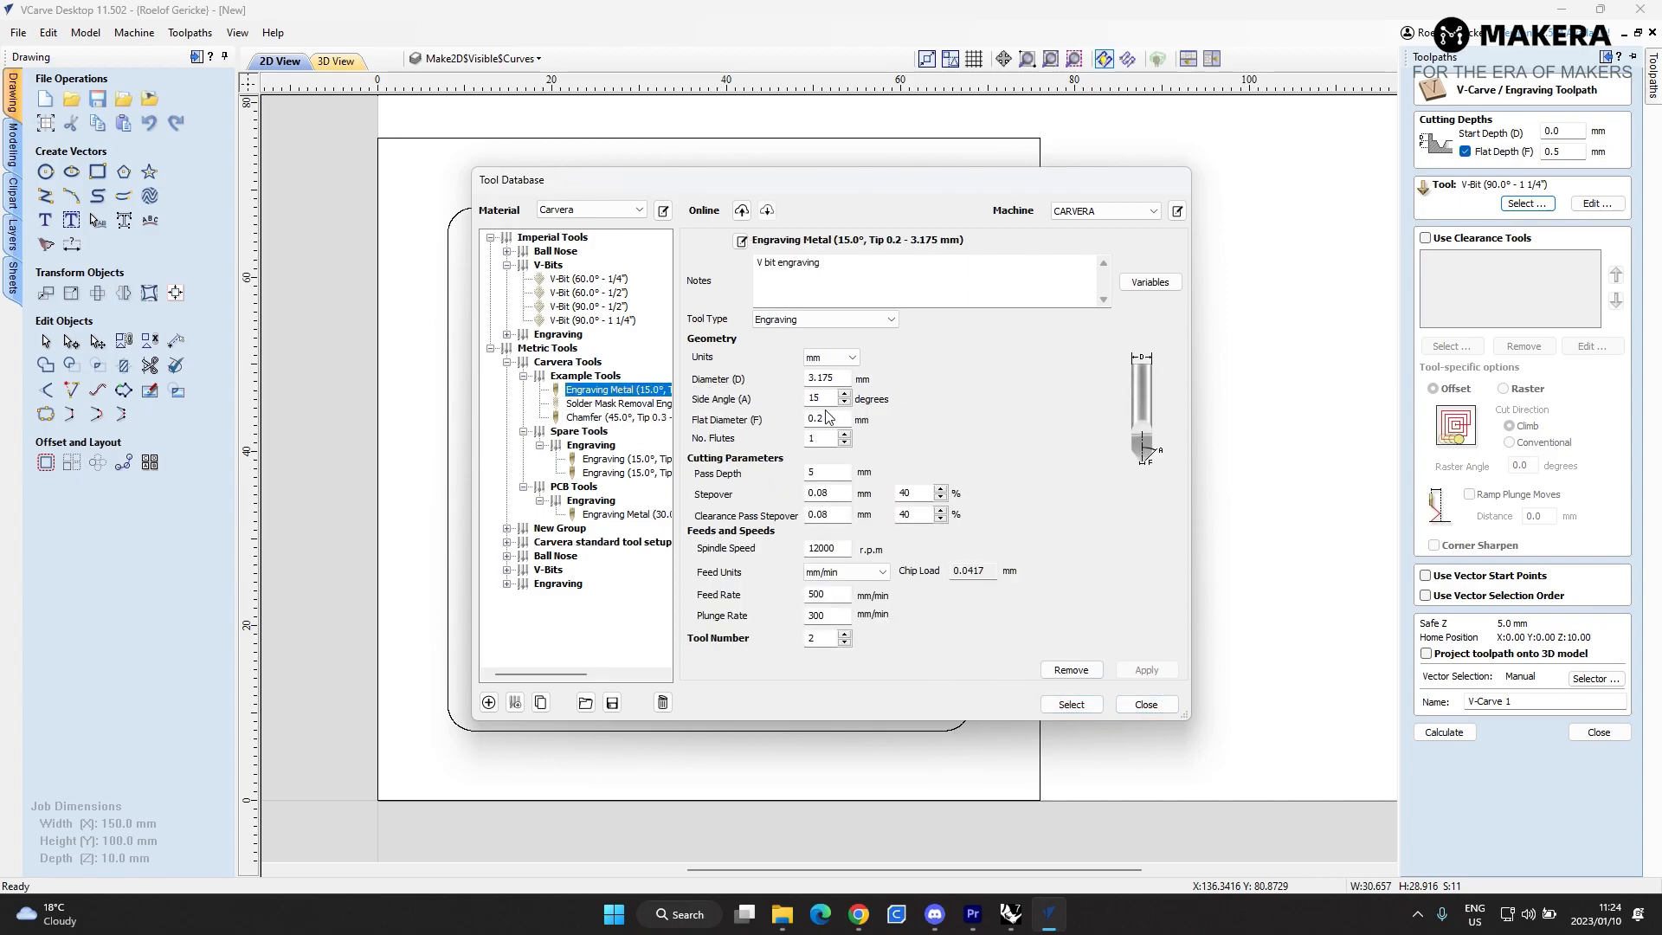
pyautogui.doubleClick(829, 594)
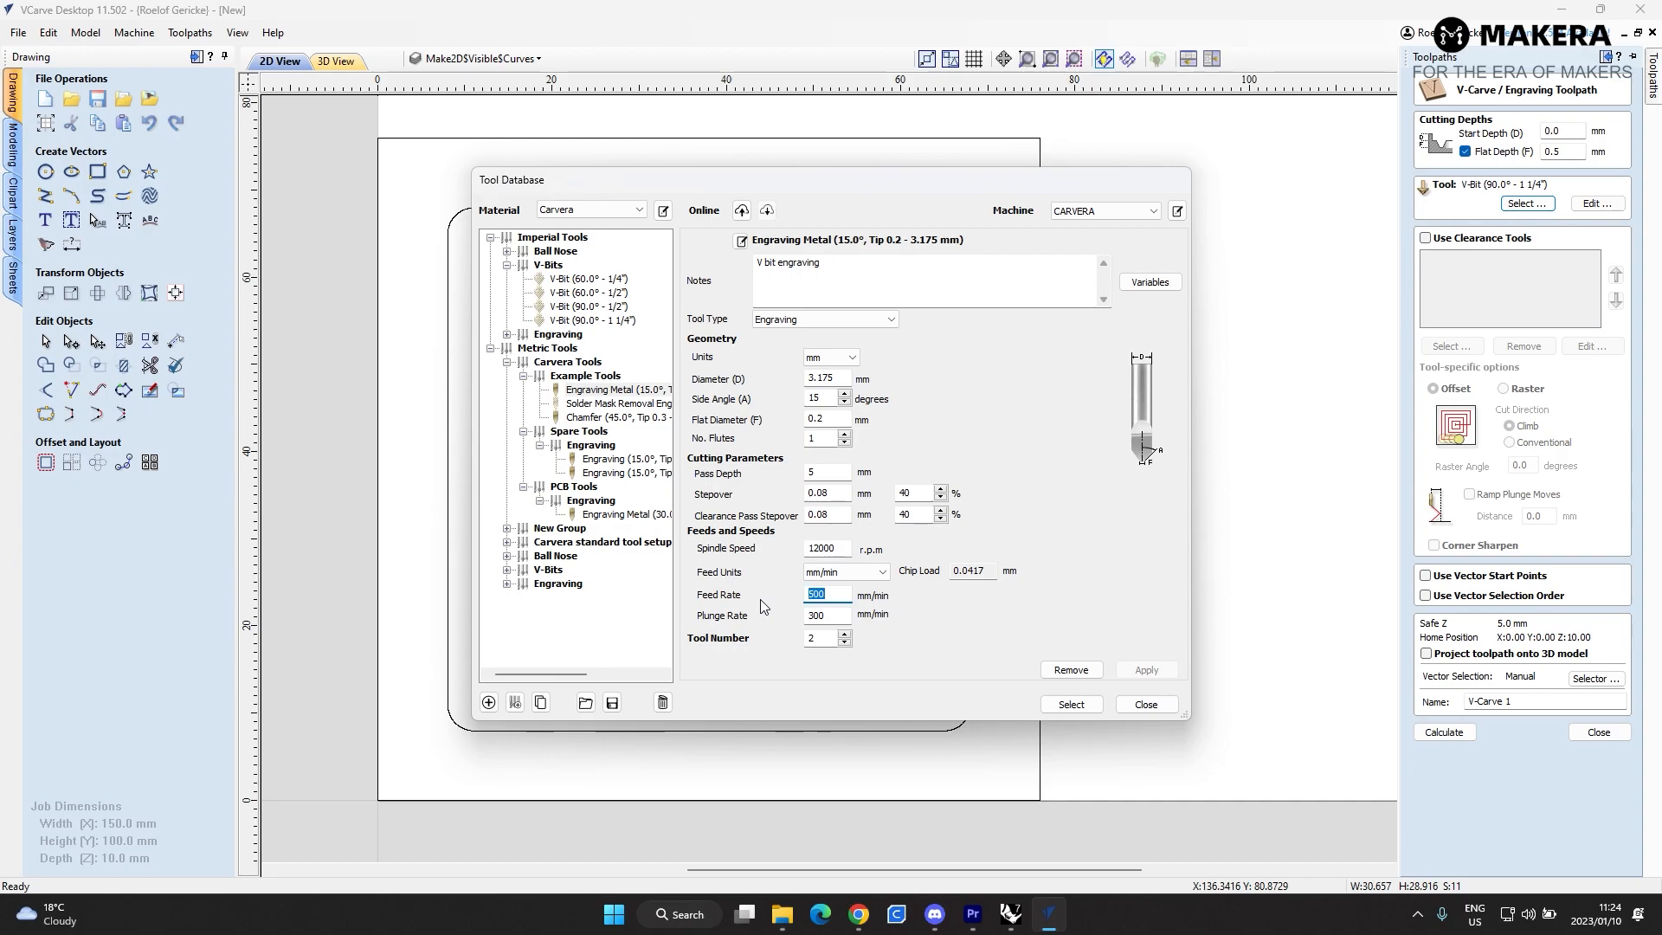
pyautogui.press('Tab')
pyautogui.click(1072, 705)
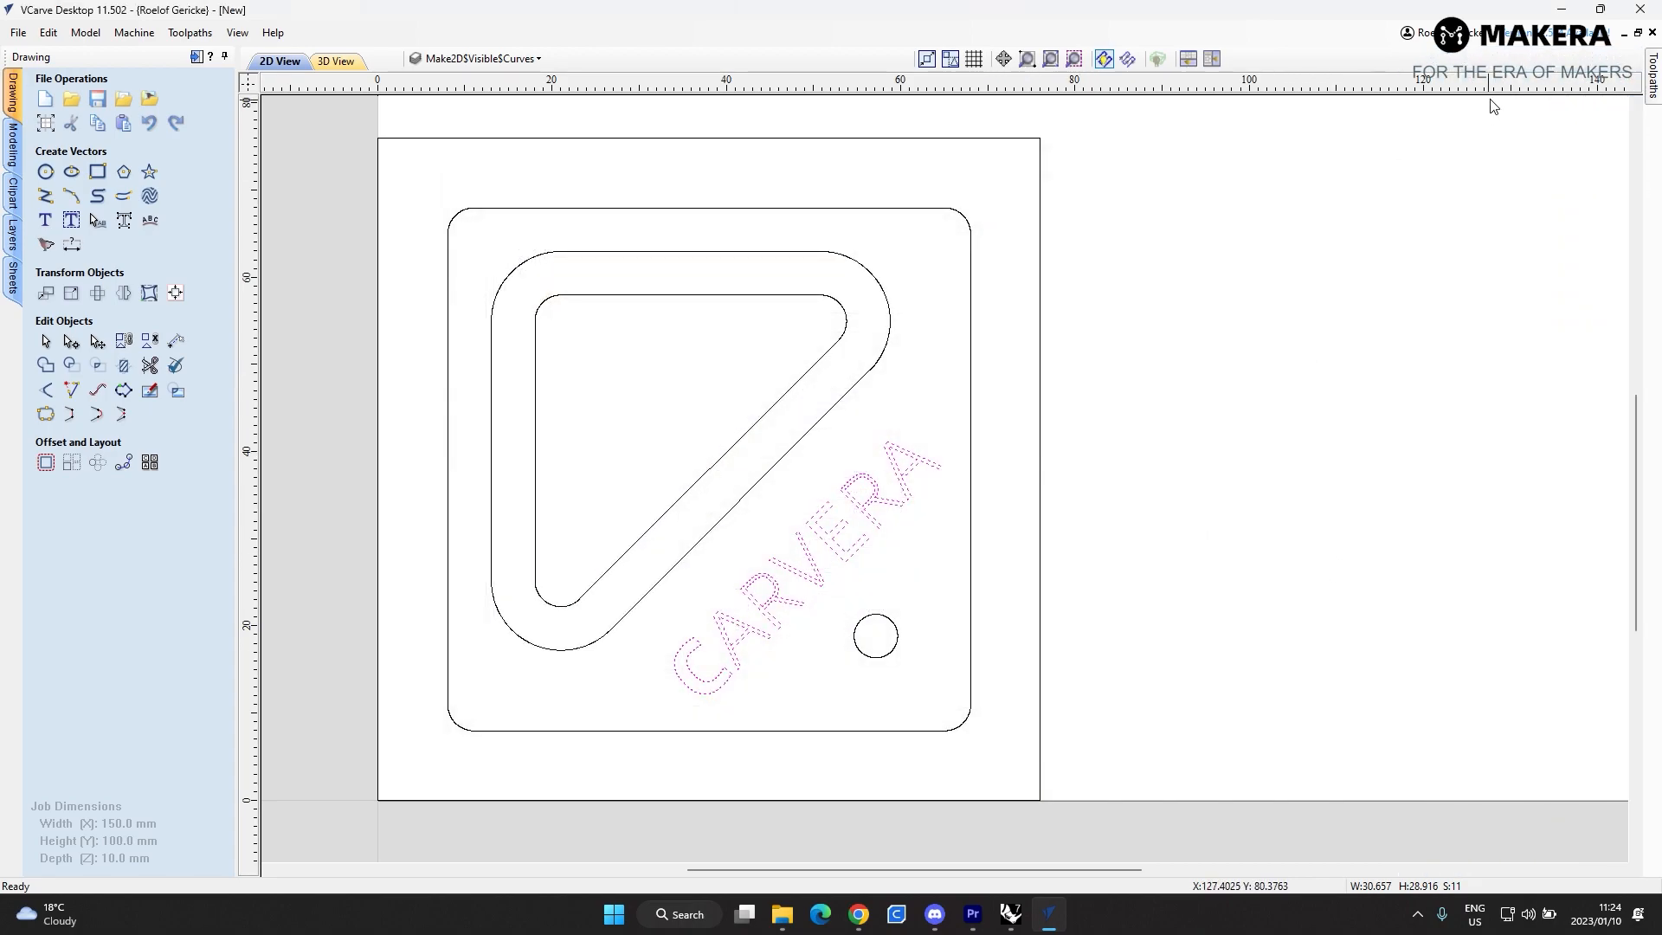
pyautogui.moveTo(1654, 80)
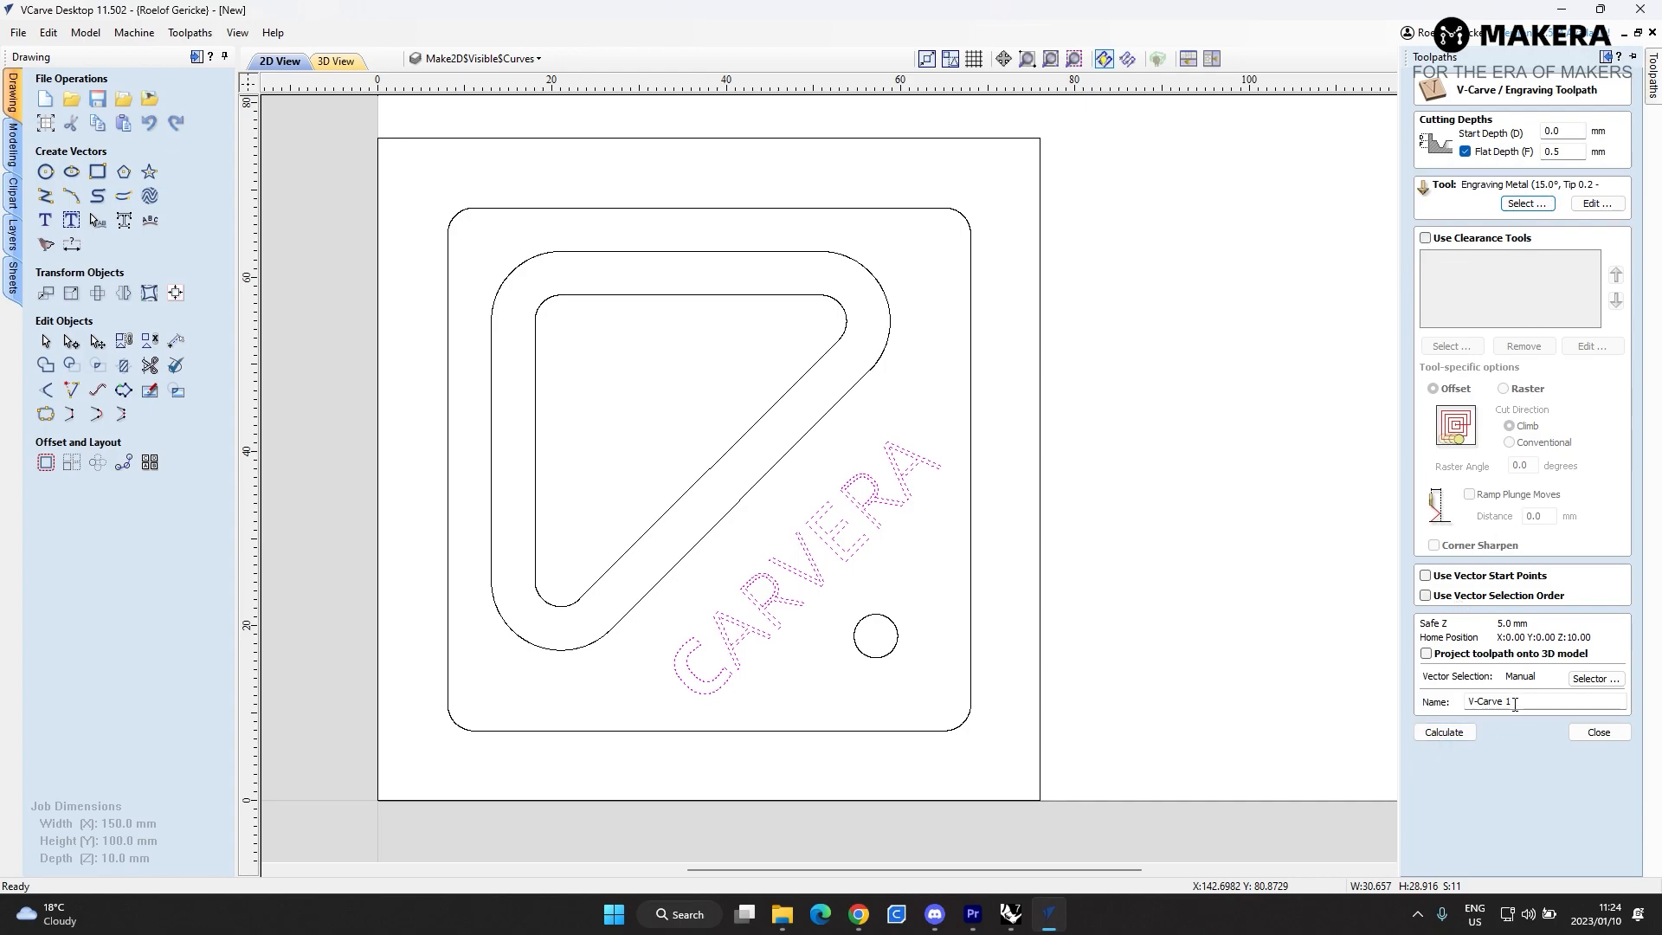
pyautogui.click(1442, 733)
# - Examine the calculated V-carve toolpath lines over the CARVERA lettering in 3D from several angles and distances
pyautogui.scroll(8, 792, 452)
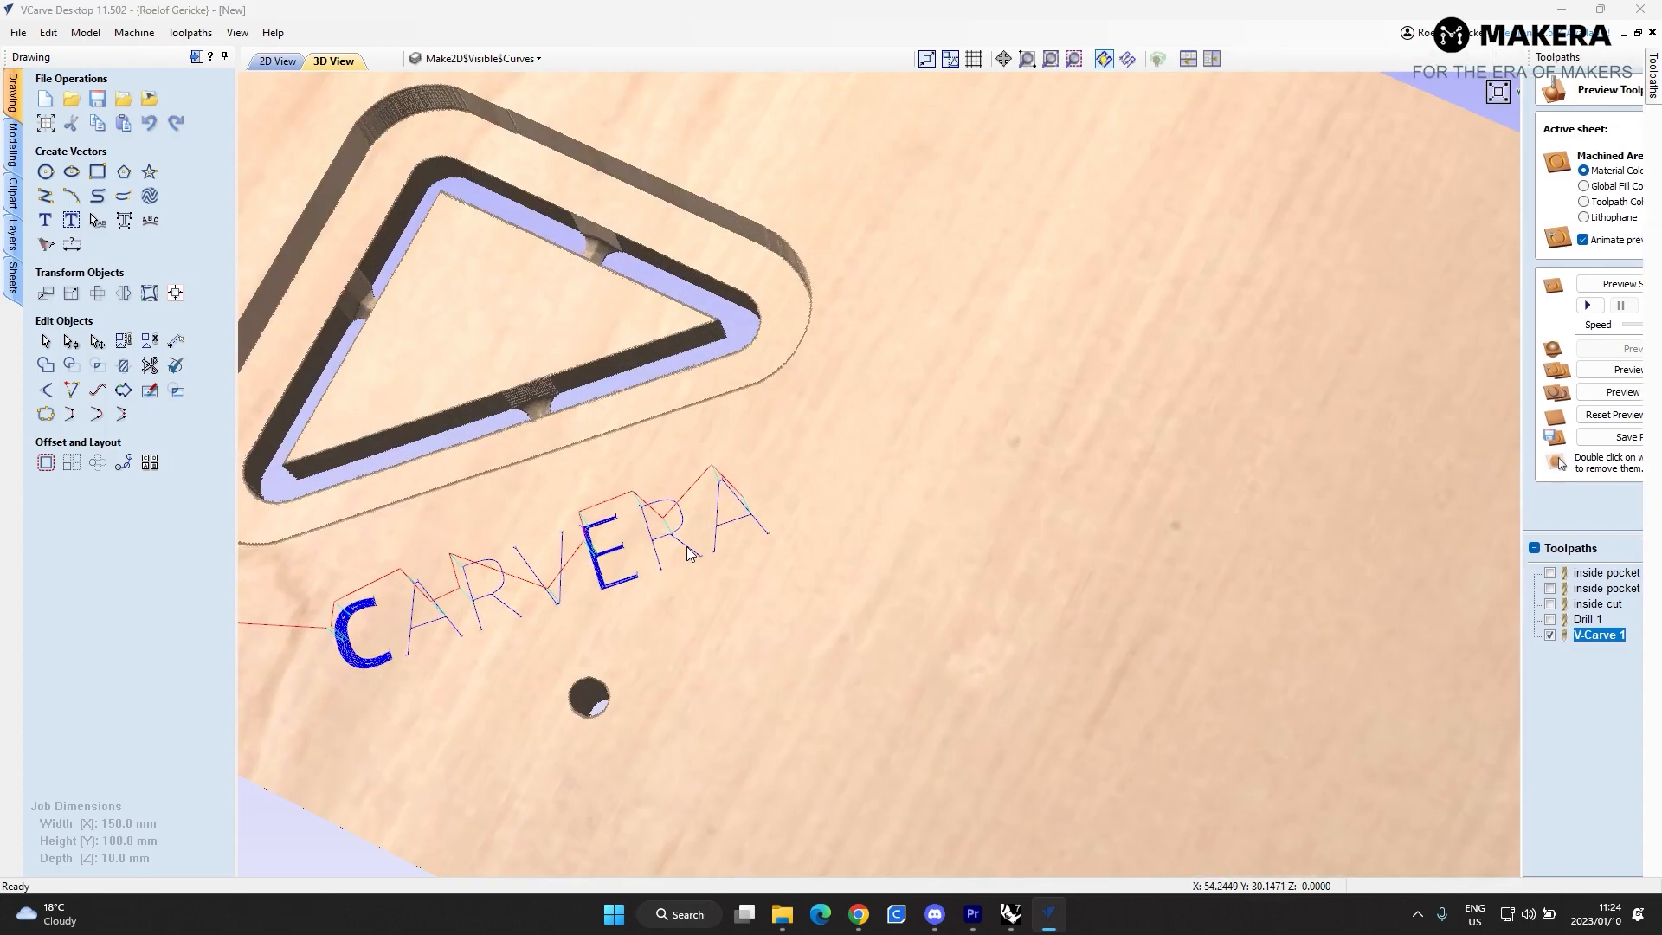
pyautogui.moveTo(616, 442); pyautogui.dragTo(978, 476)
pyautogui.scroll(2, 979, 476)
pyautogui.scroll(-5, 979, 476)
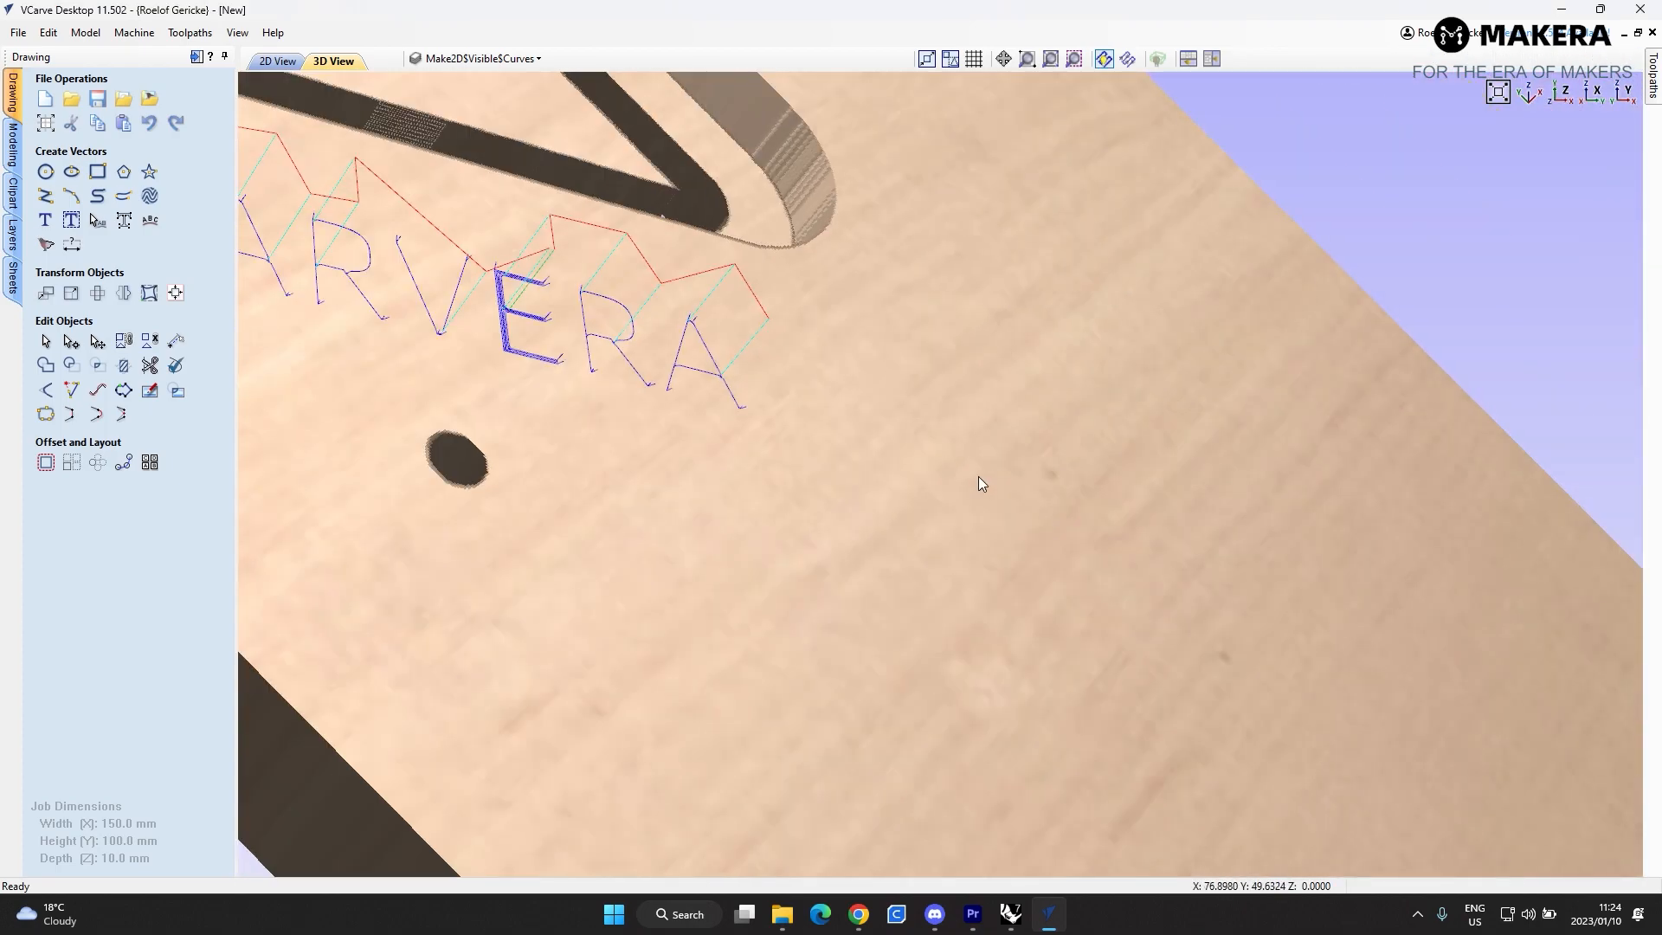
pyautogui.scroll(5, 554, 320)
pyautogui.moveTo(554, 320); pyautogui.dragTo(641, 414)
pyautogui.scroll(3, 944, 367)
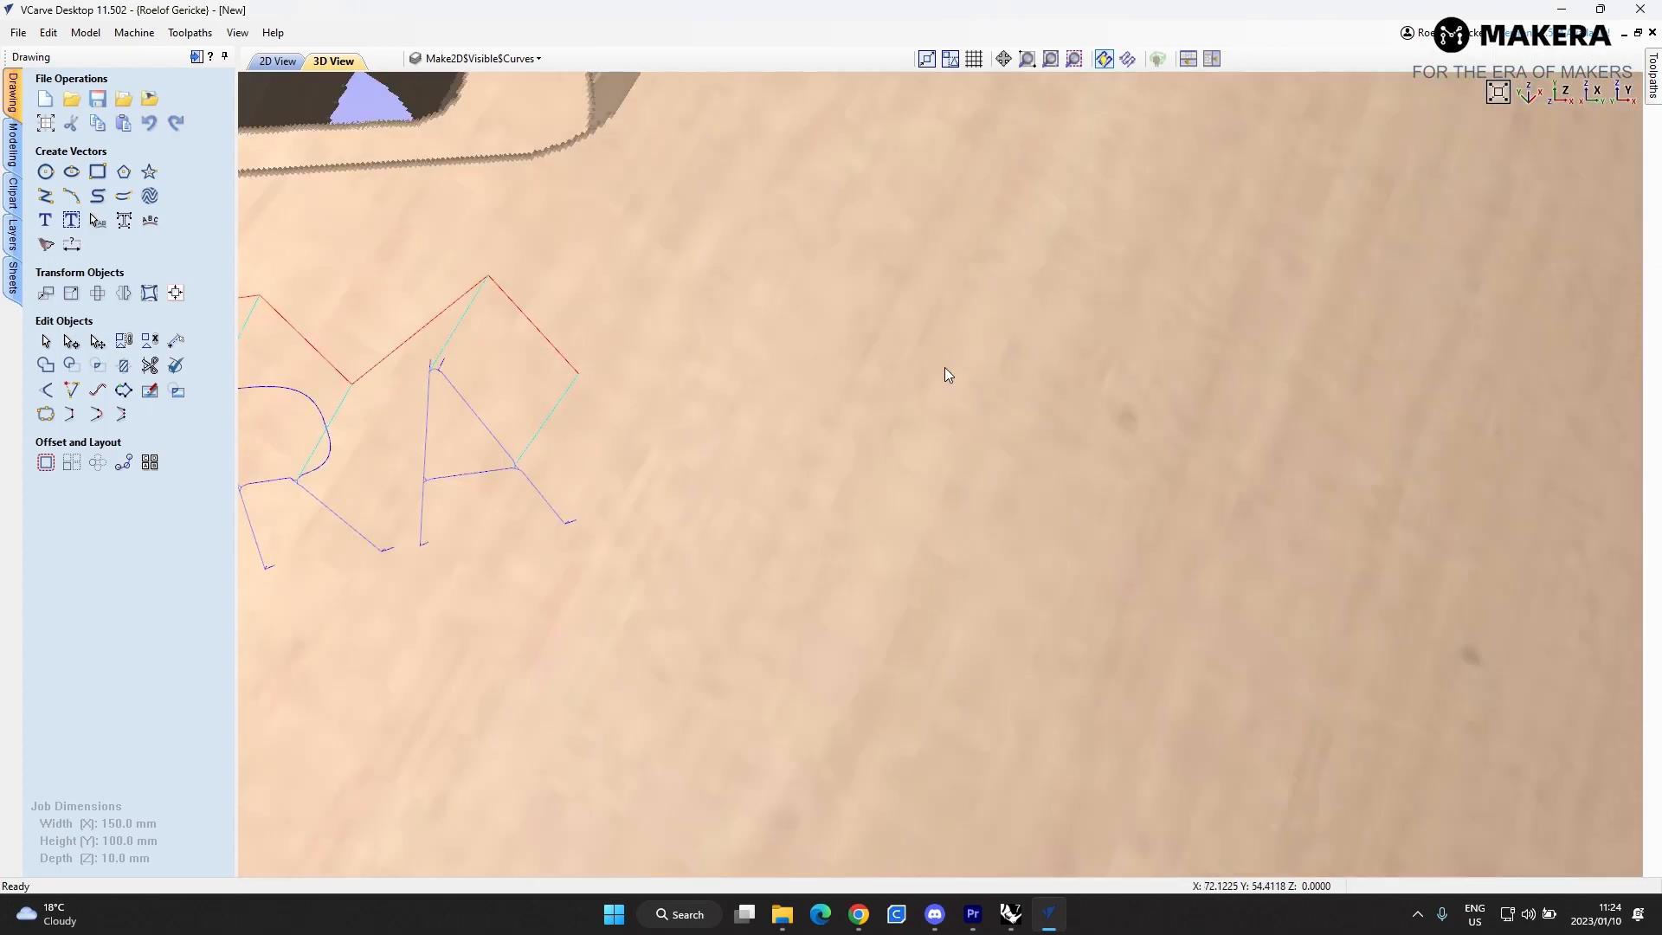
pyautogui.scroll(-6, 943, 367)
pyautogui.scroll(2, 447, 520)
pyautogui.moveTo(447, 519); pyautogui.dragTo(632, 470)
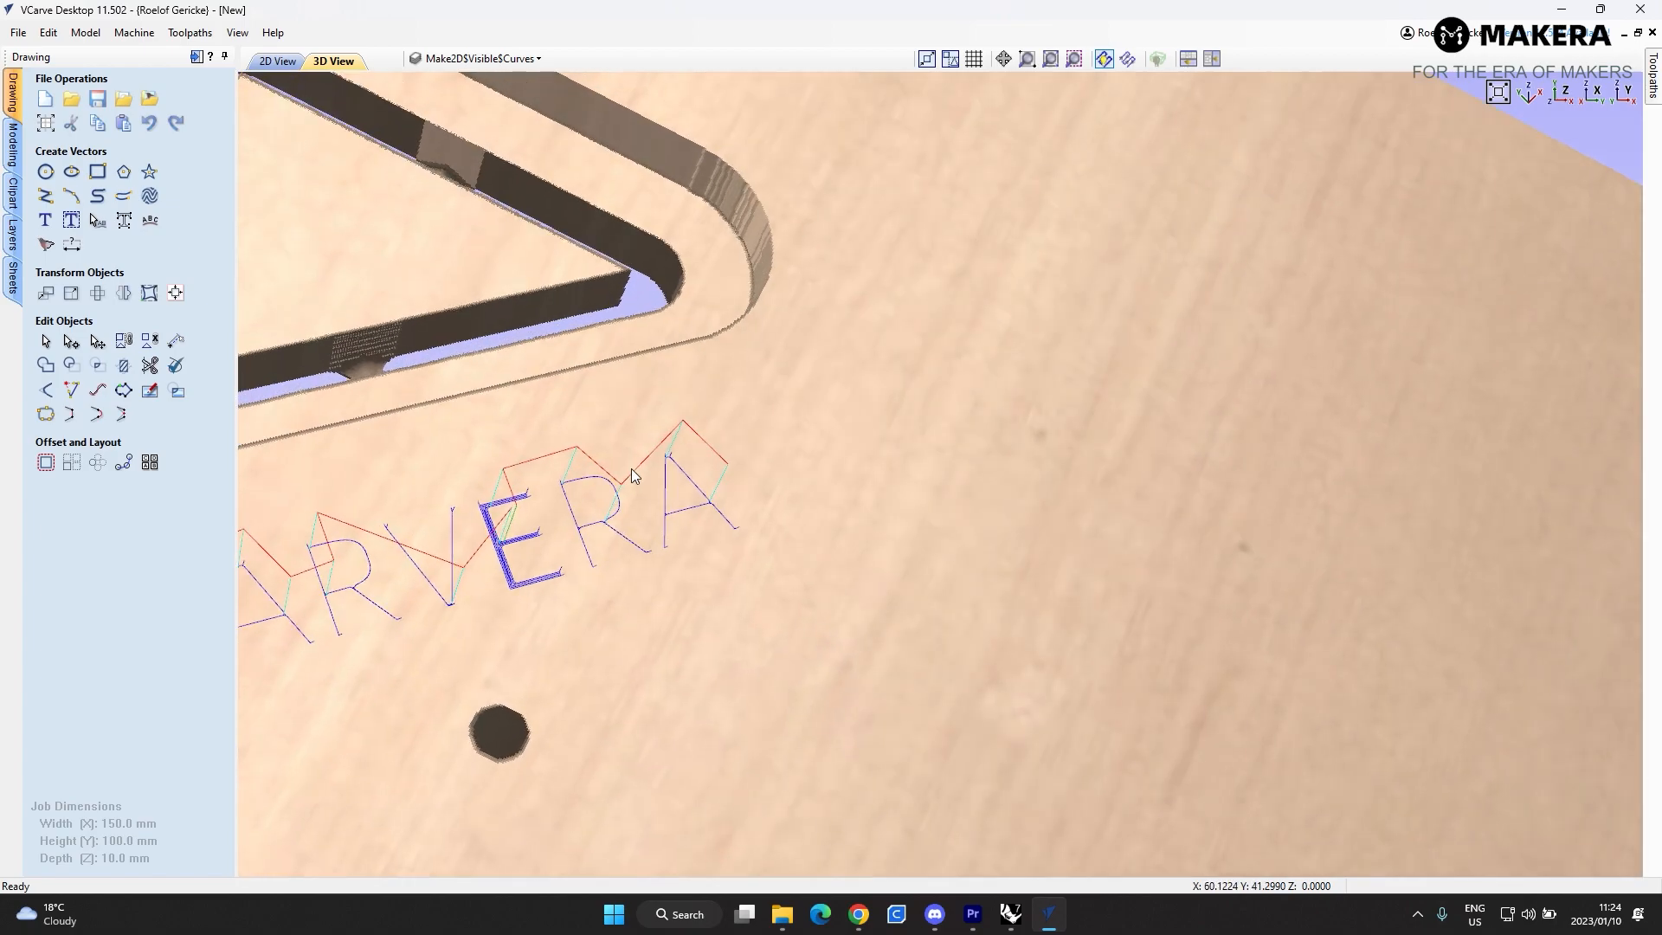
pyautogui.moveTo(845, 400)
pyautogui.mouseDown()
pyautogui.moveTo(935, 392)
pyautogui.moveTo(866, 416)
pyautogui.mouseUp()
pyautogui.moveTo(813, 414); pyautogui.dragTo(1229, 275, button='middle')
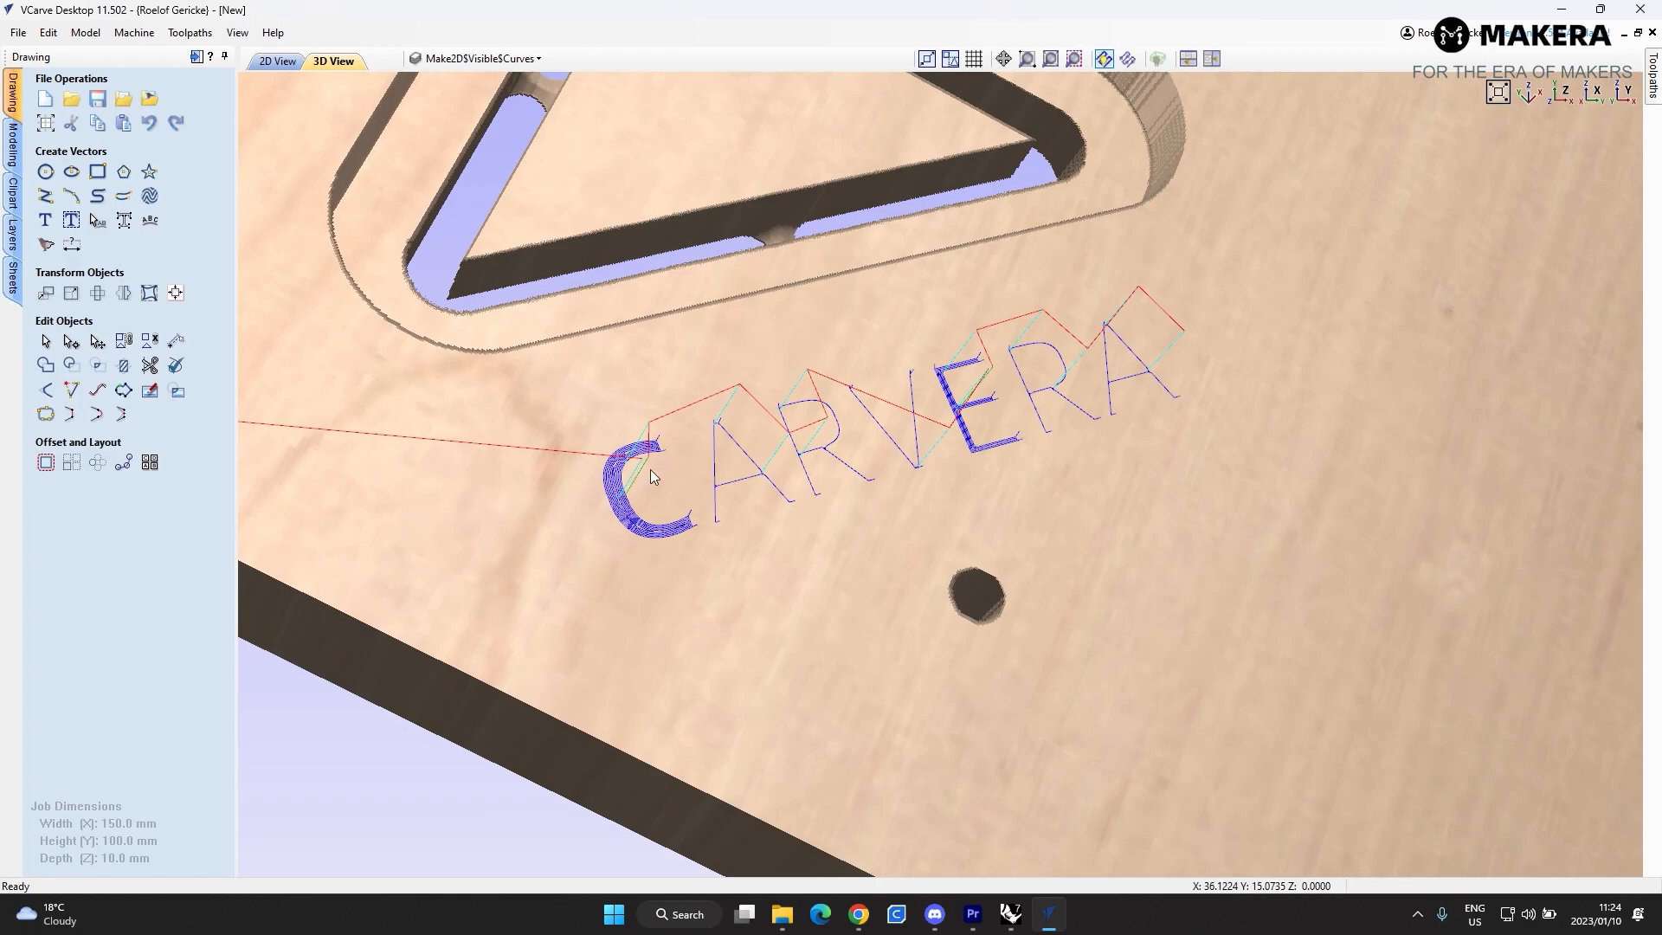
pyautogui.moveTo(678, 450); pyautogui.dragTo(633, 465)
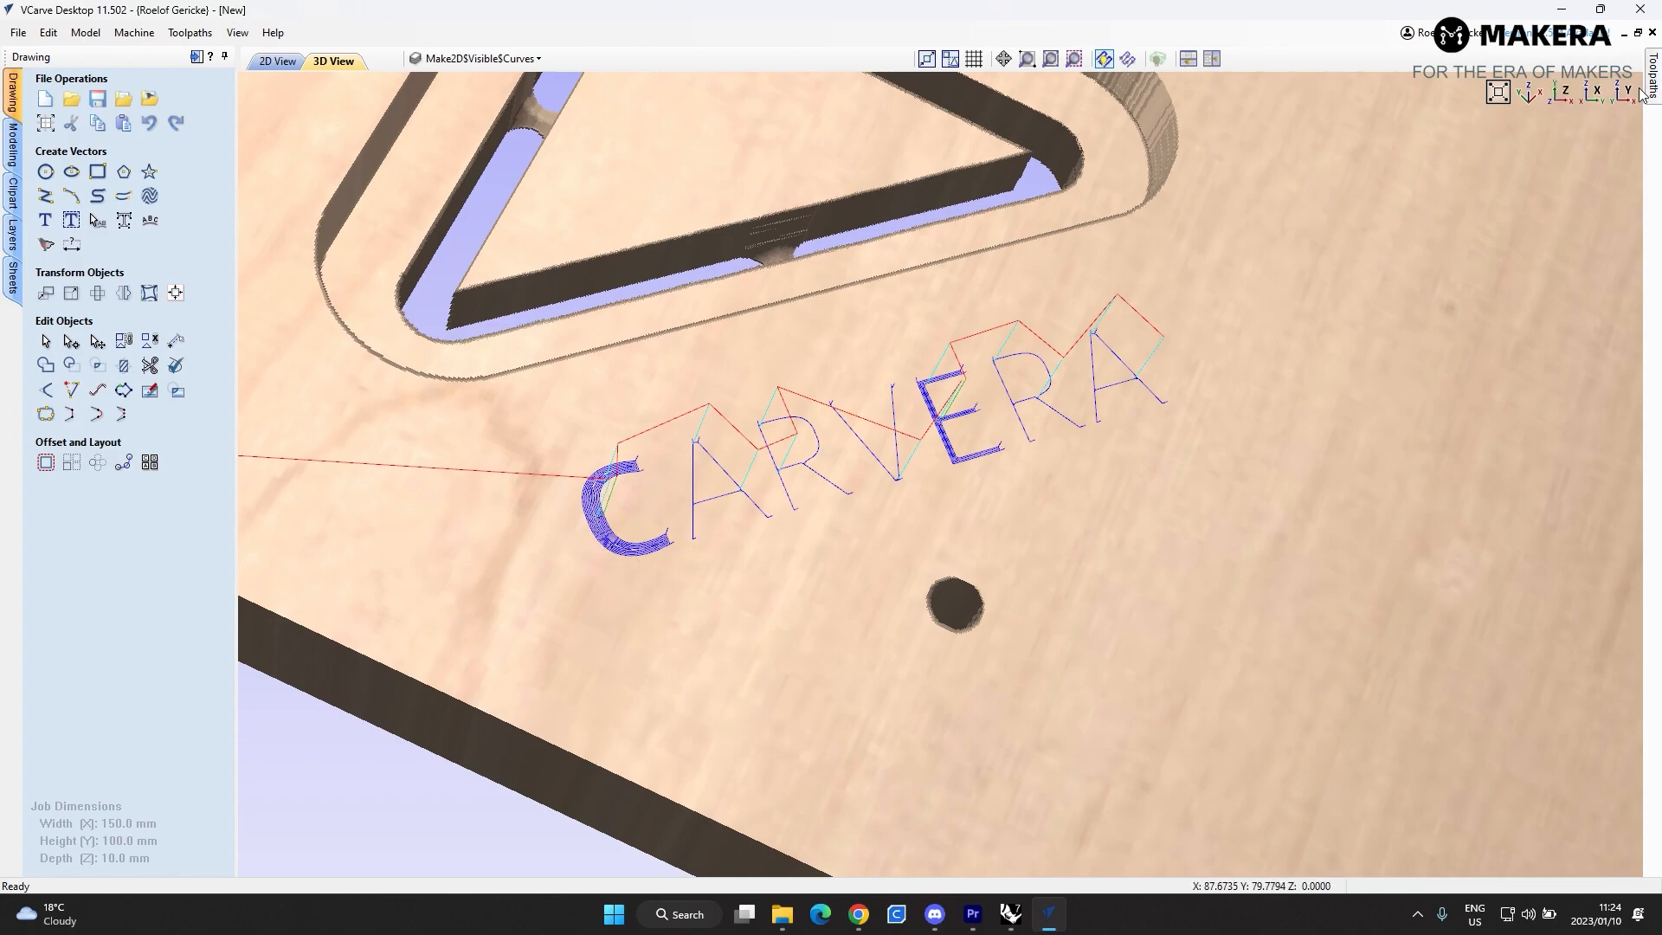
# - Play the V-carve toolpath simulation at reduced speed, adjust the speed while it runs, and close the preview when done
pyautogui.moveTo(1652, 95)
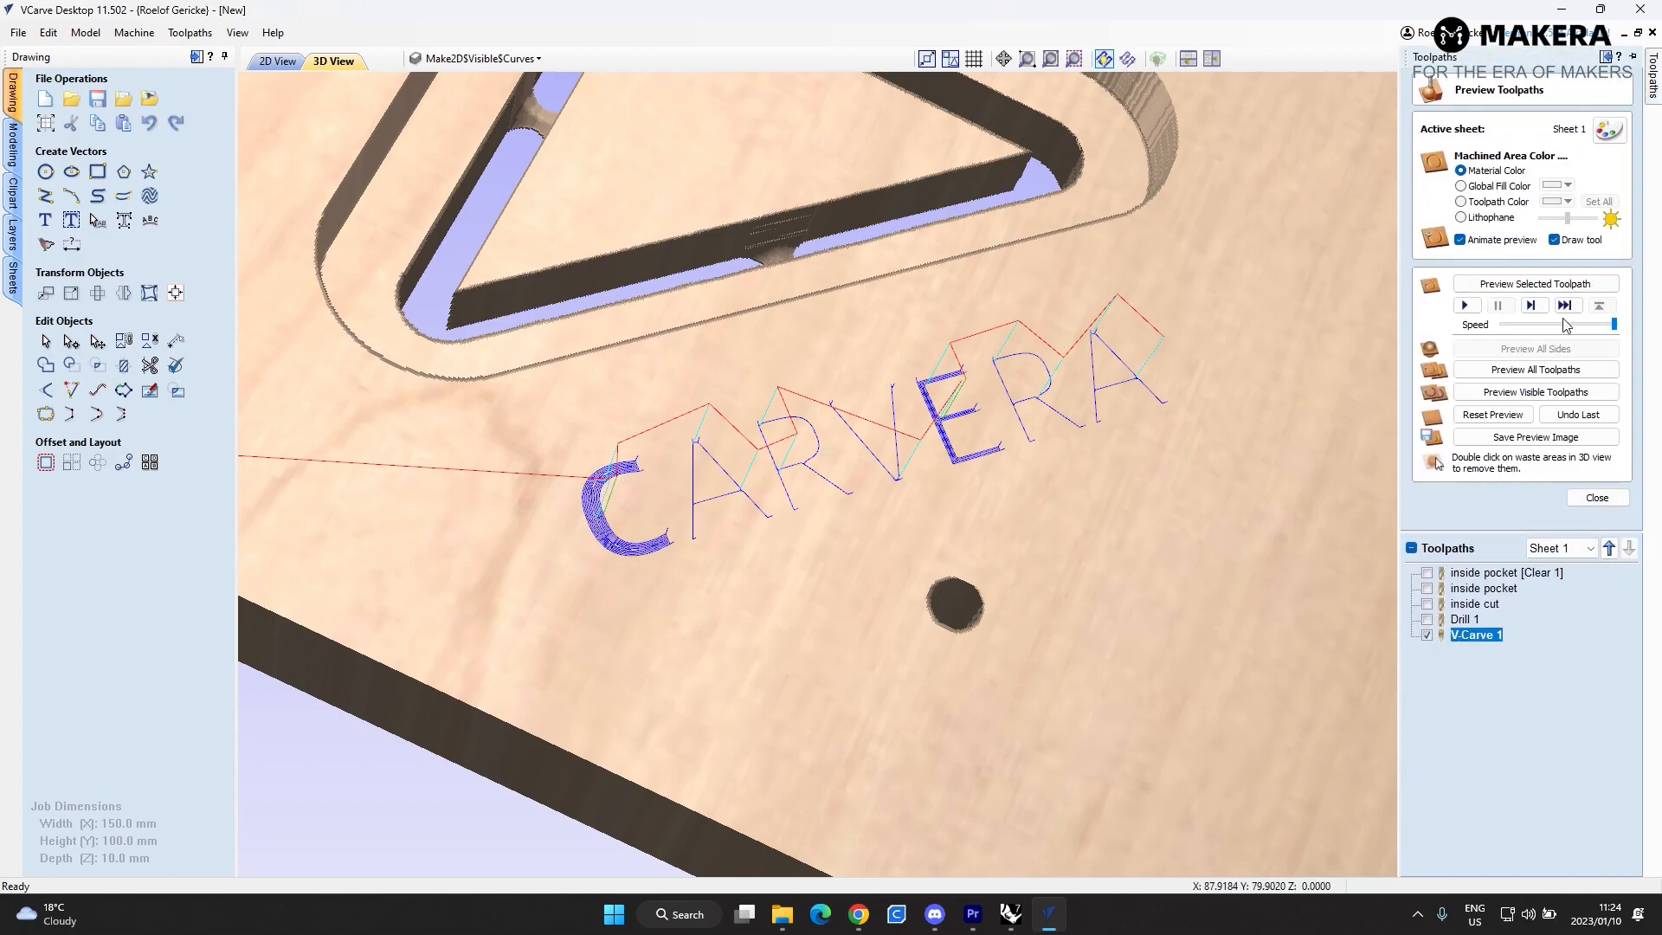
pyautogui.moveTo(1588, 328); pyautogui.dragTo(1515, 328)
pyautogui.click(1467, 307)
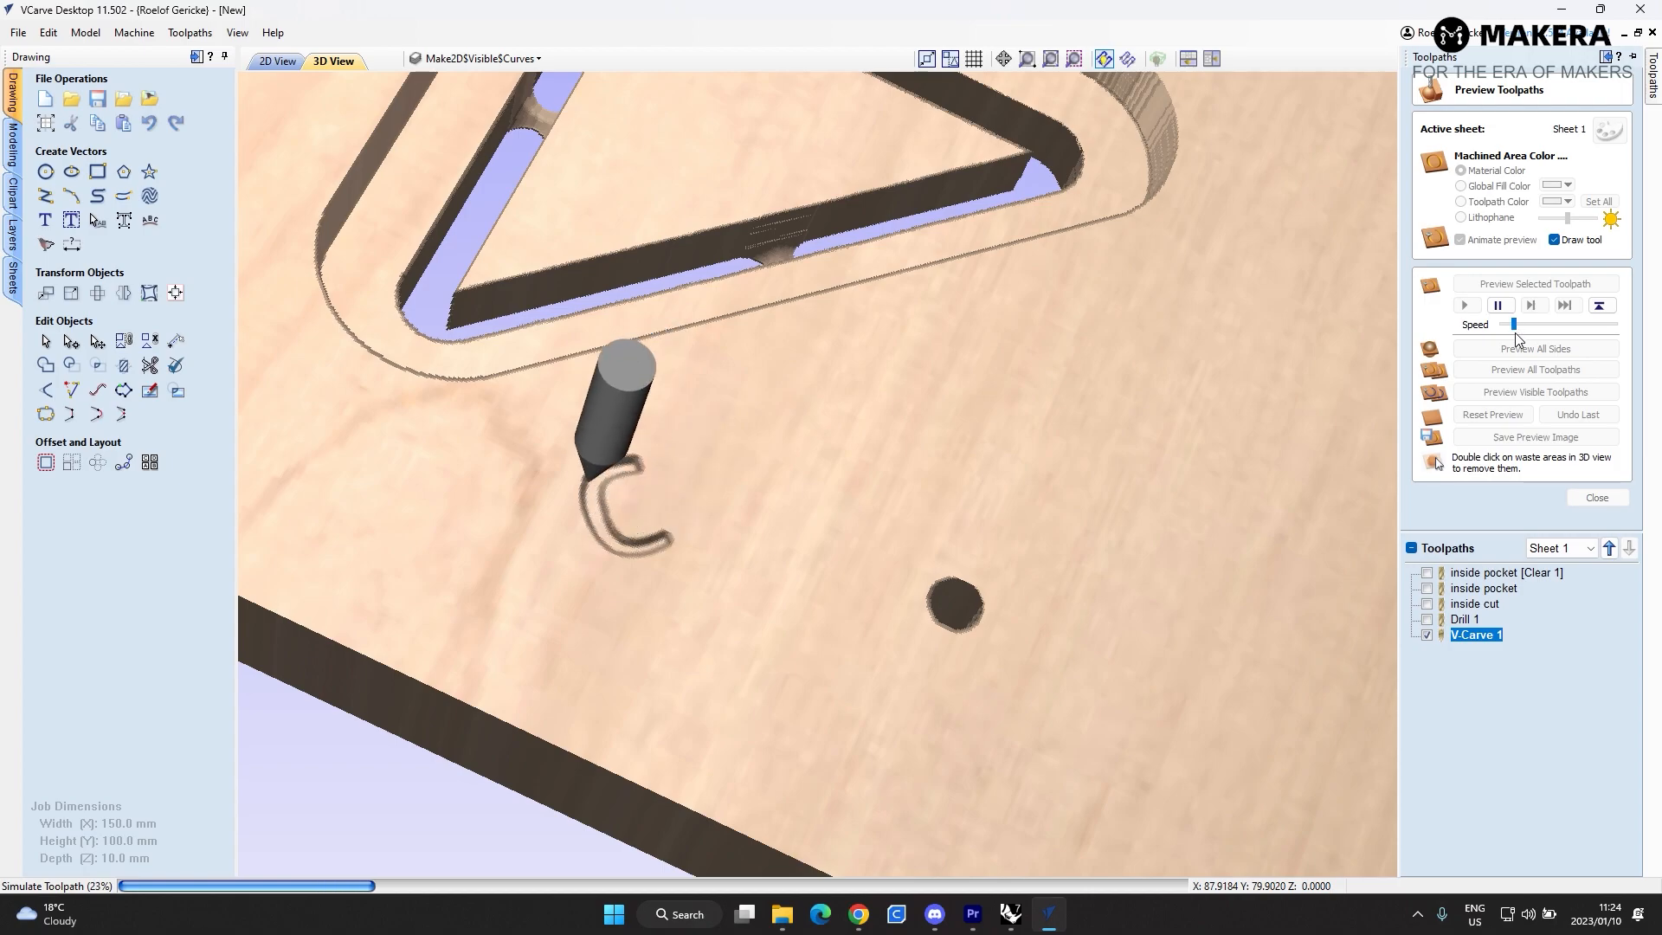
pyautogui.moveTo(1521, 331); pyautogui.dragTo(1549, 329)
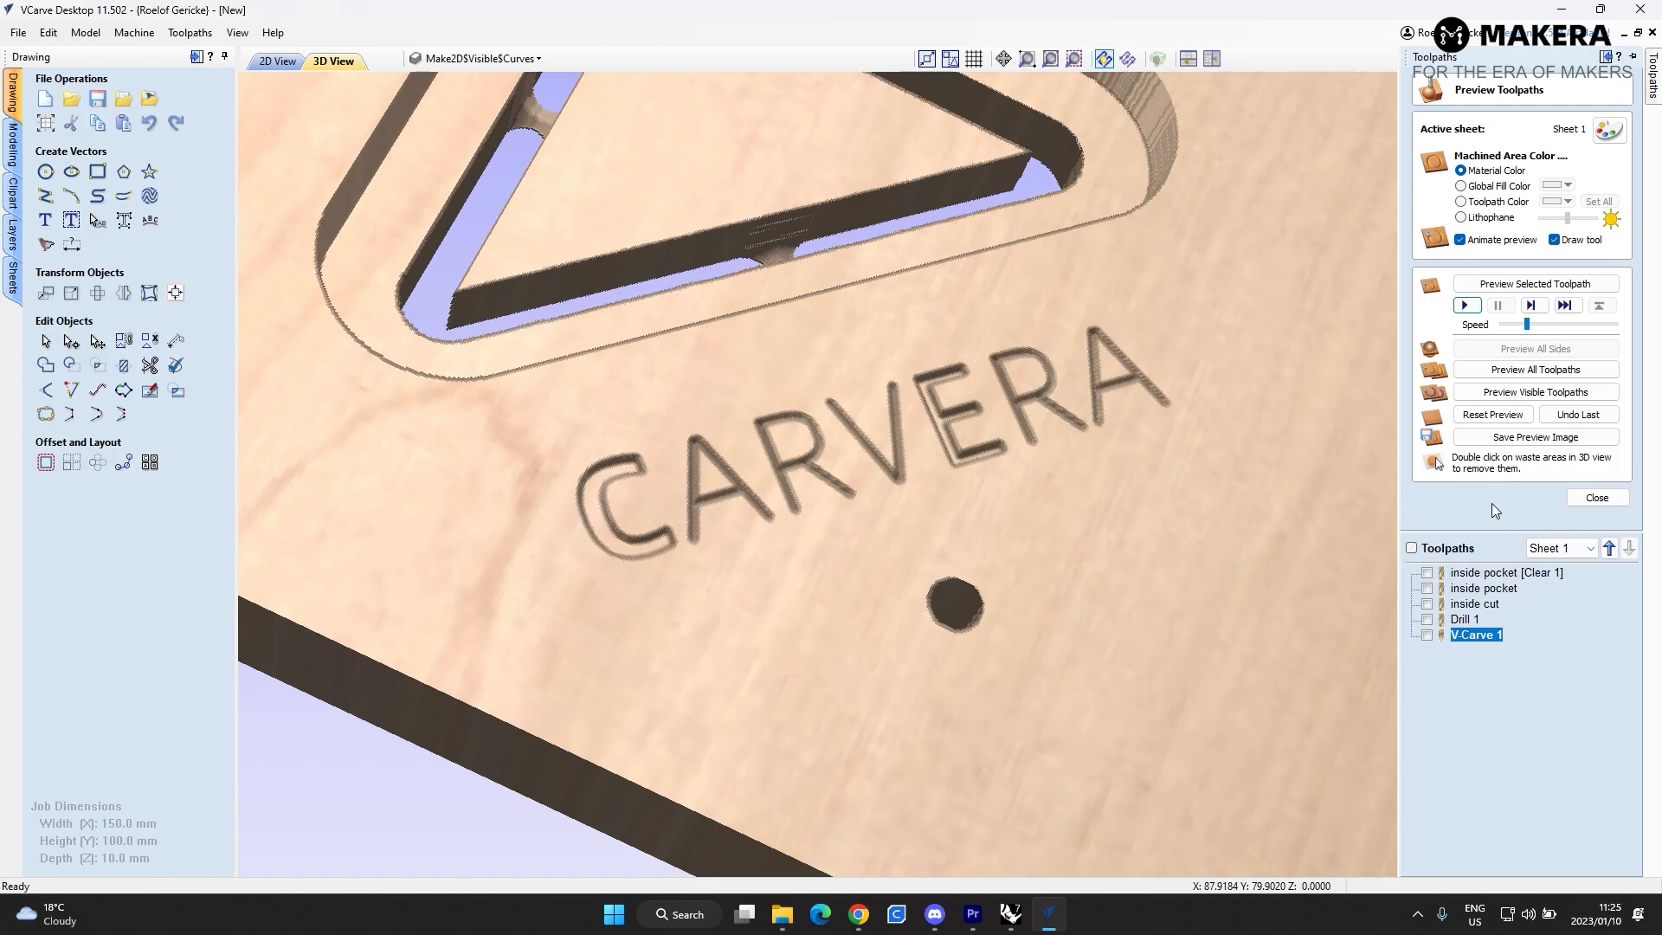
pyautogui.click(1597, 498)
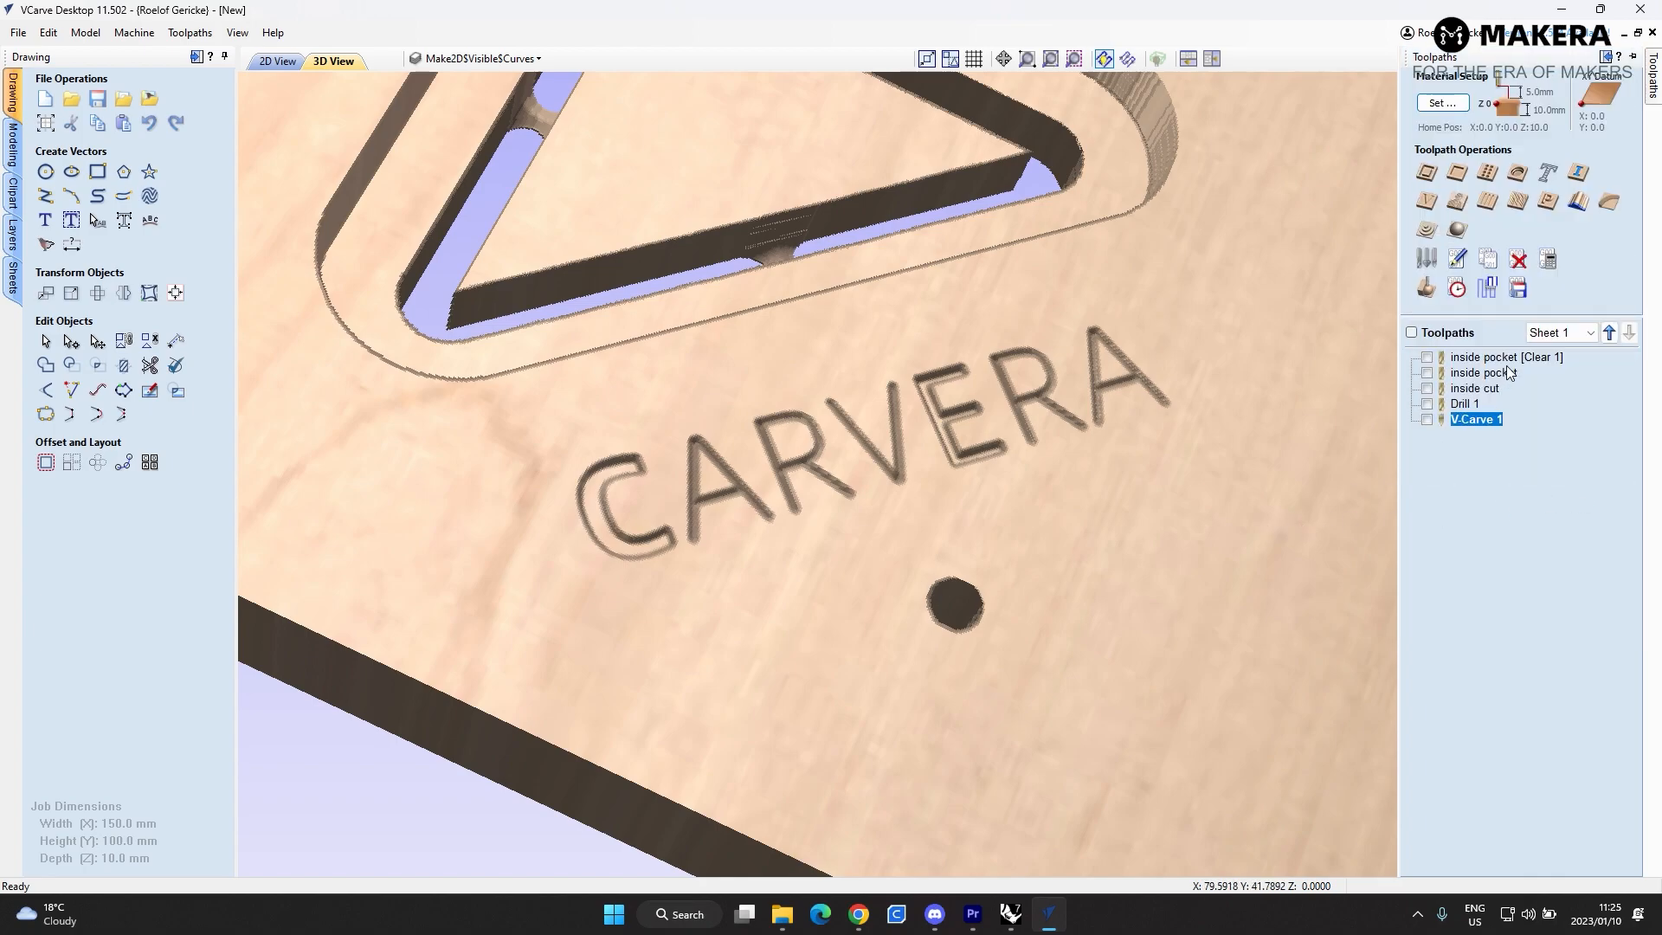
# - Select the rounded square outline in the 2D view and start a 2D profile toolpath with a cut depth of 10.05 mm
pyautogui.click(278, 61)
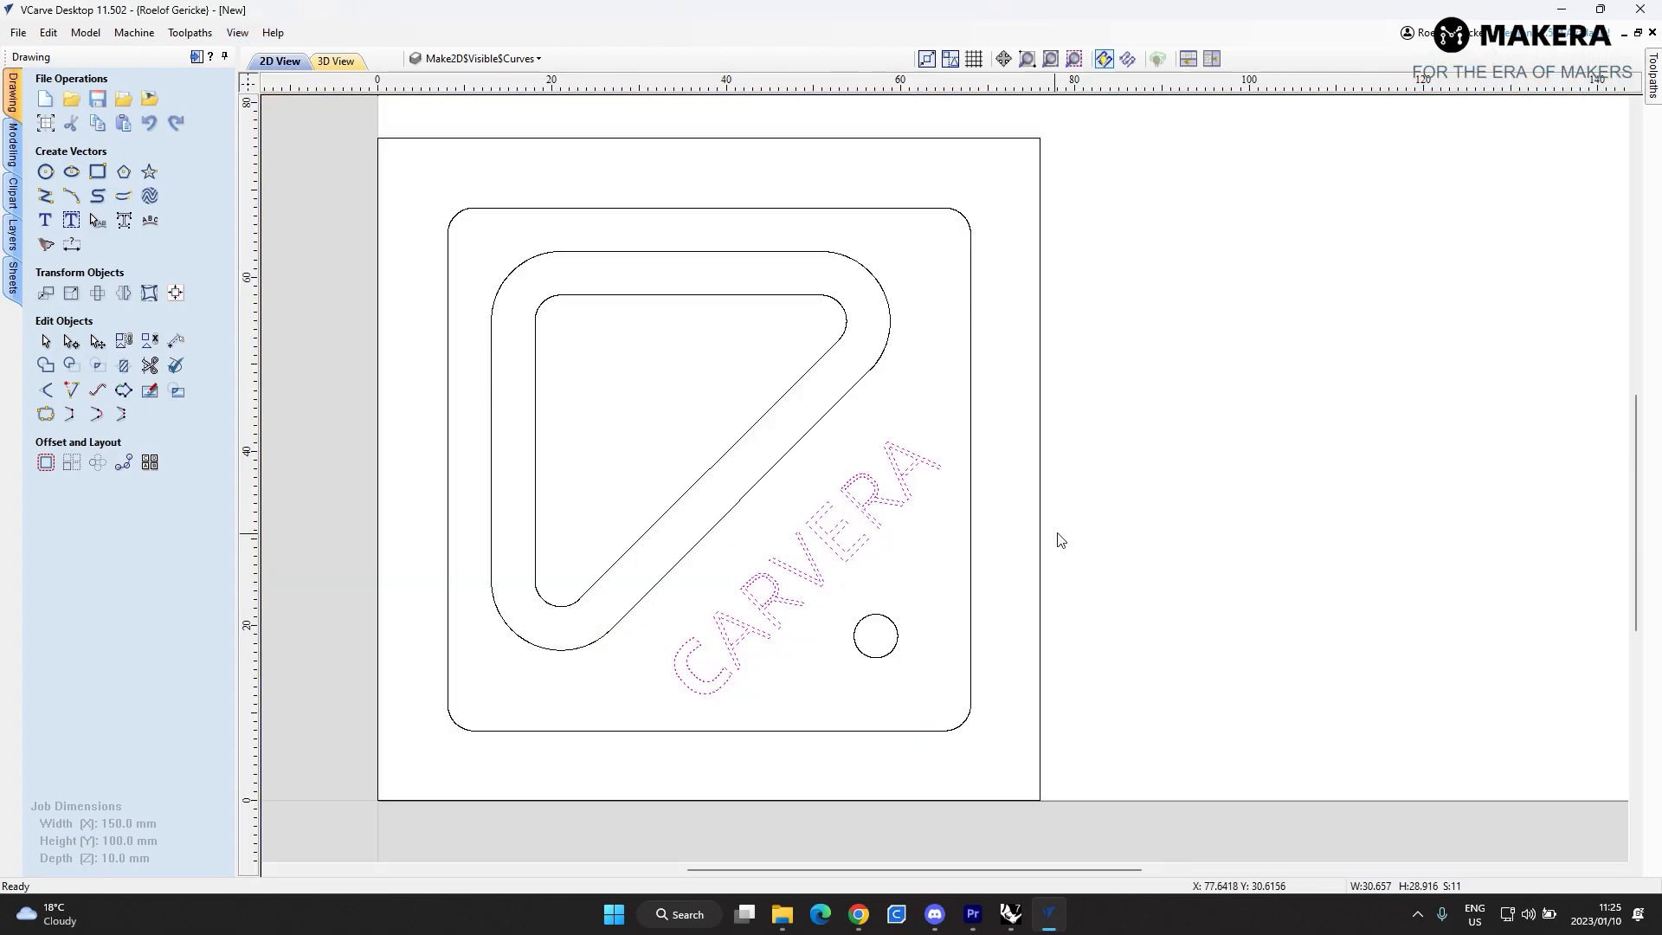
pyautogui.scroll(-1, 1057, 542)
pyautogui.click(1013, 424)
pyautogui.click(990, 384)
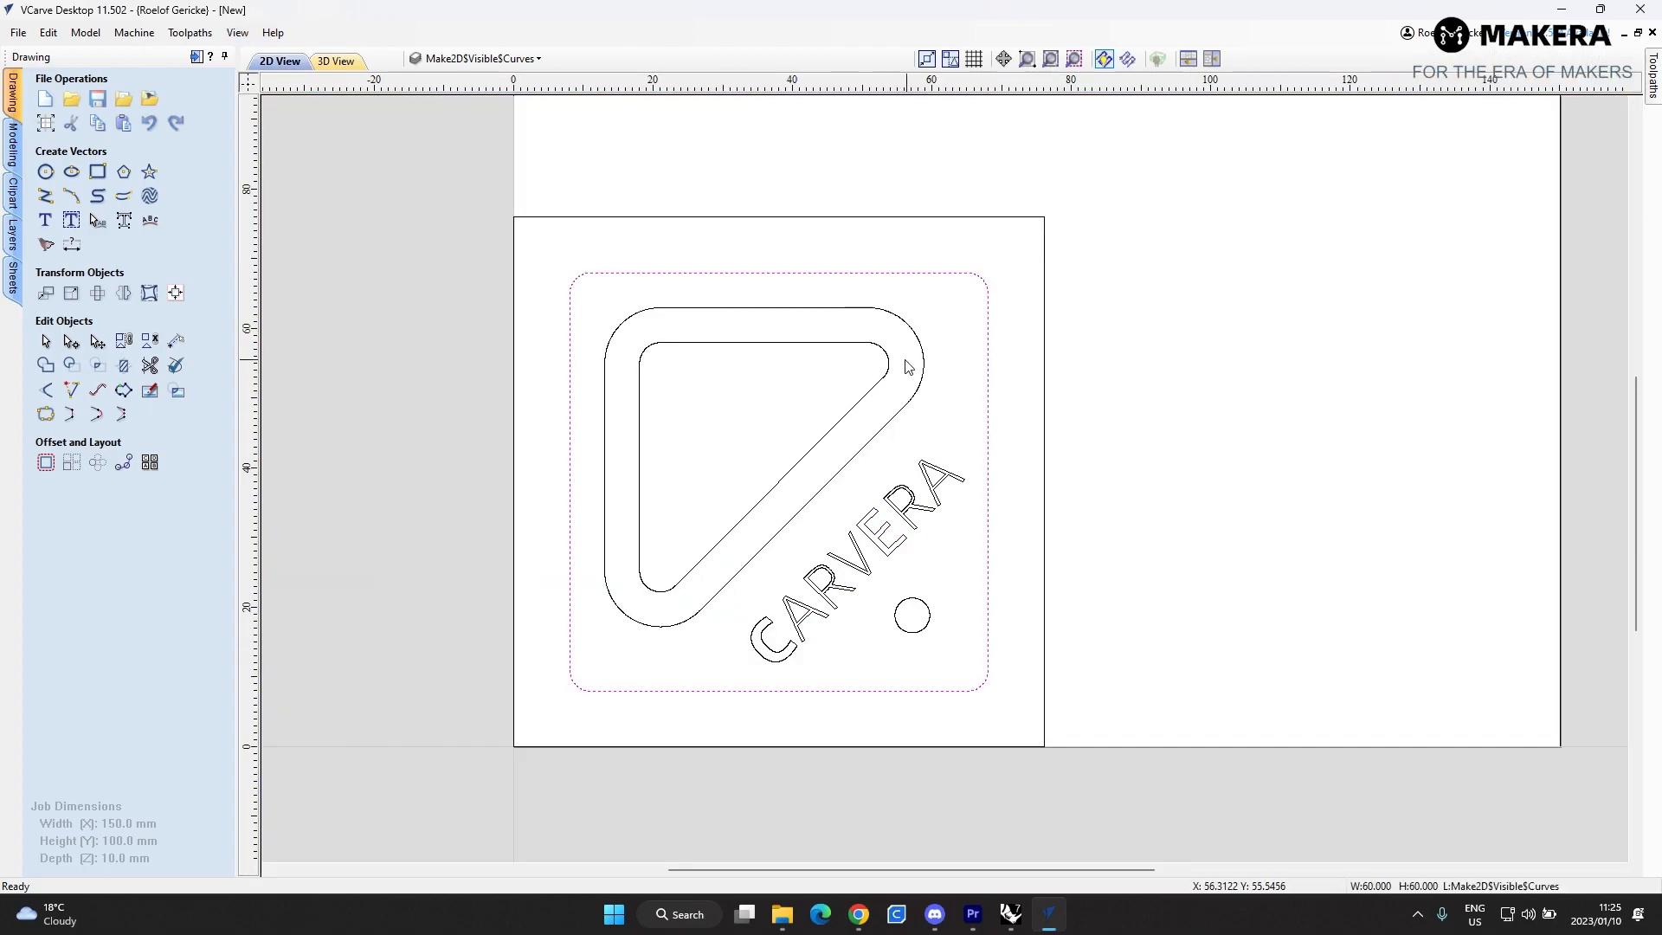
pyautogui.click(1654, 91)
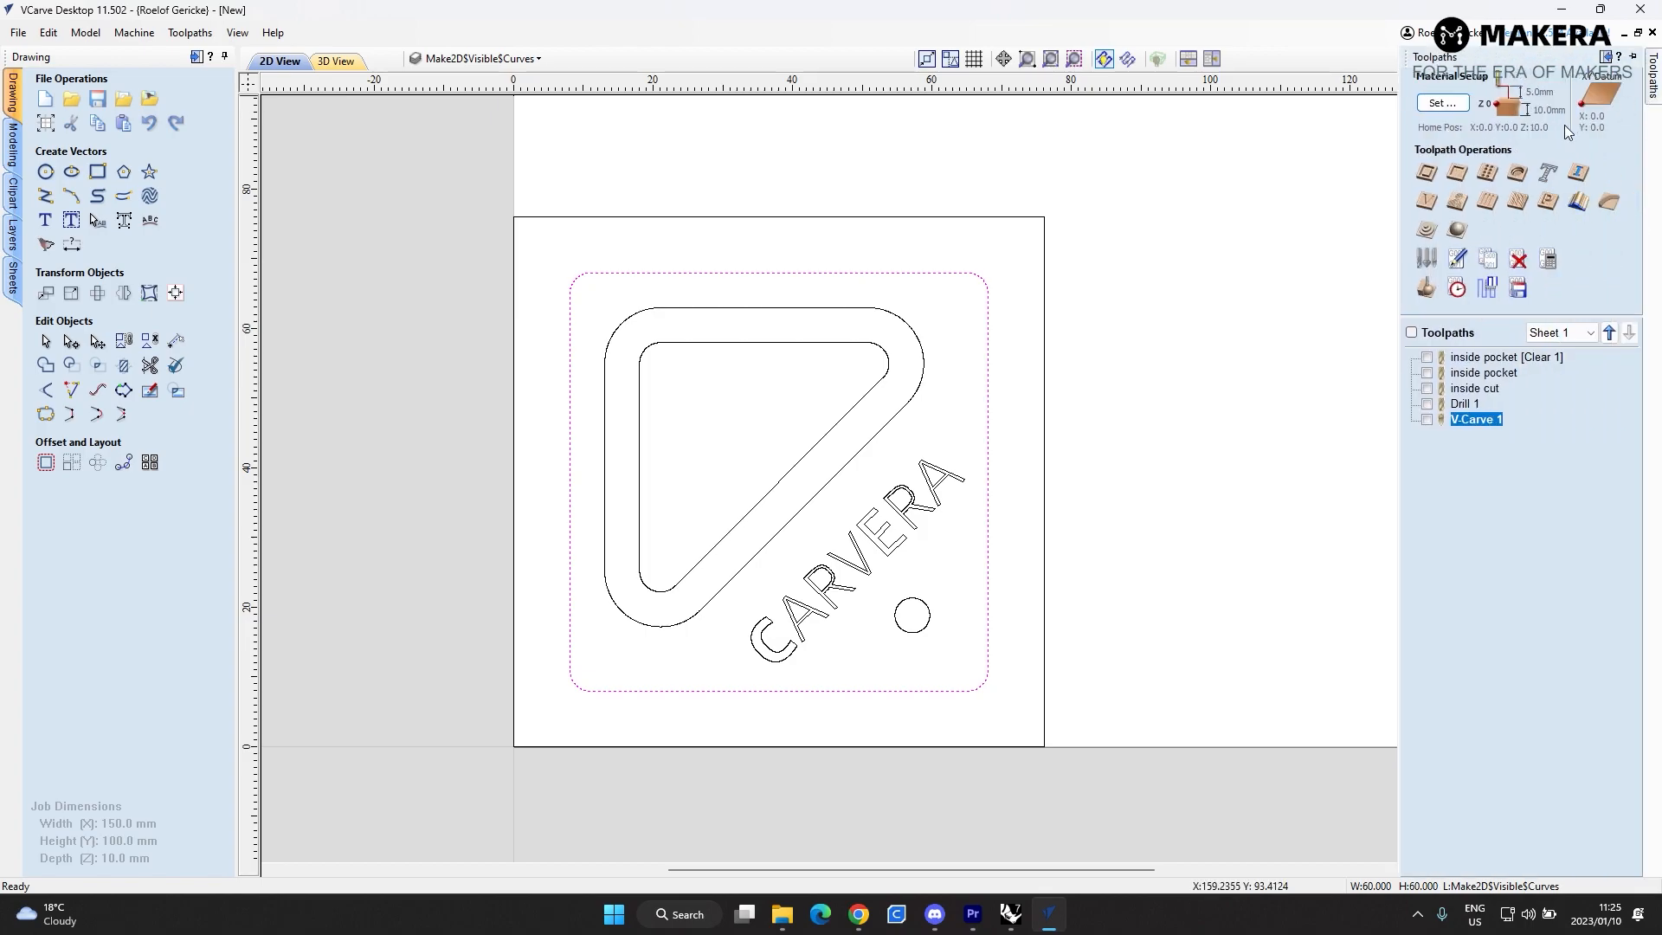
pyautogui.click(1428, 174)
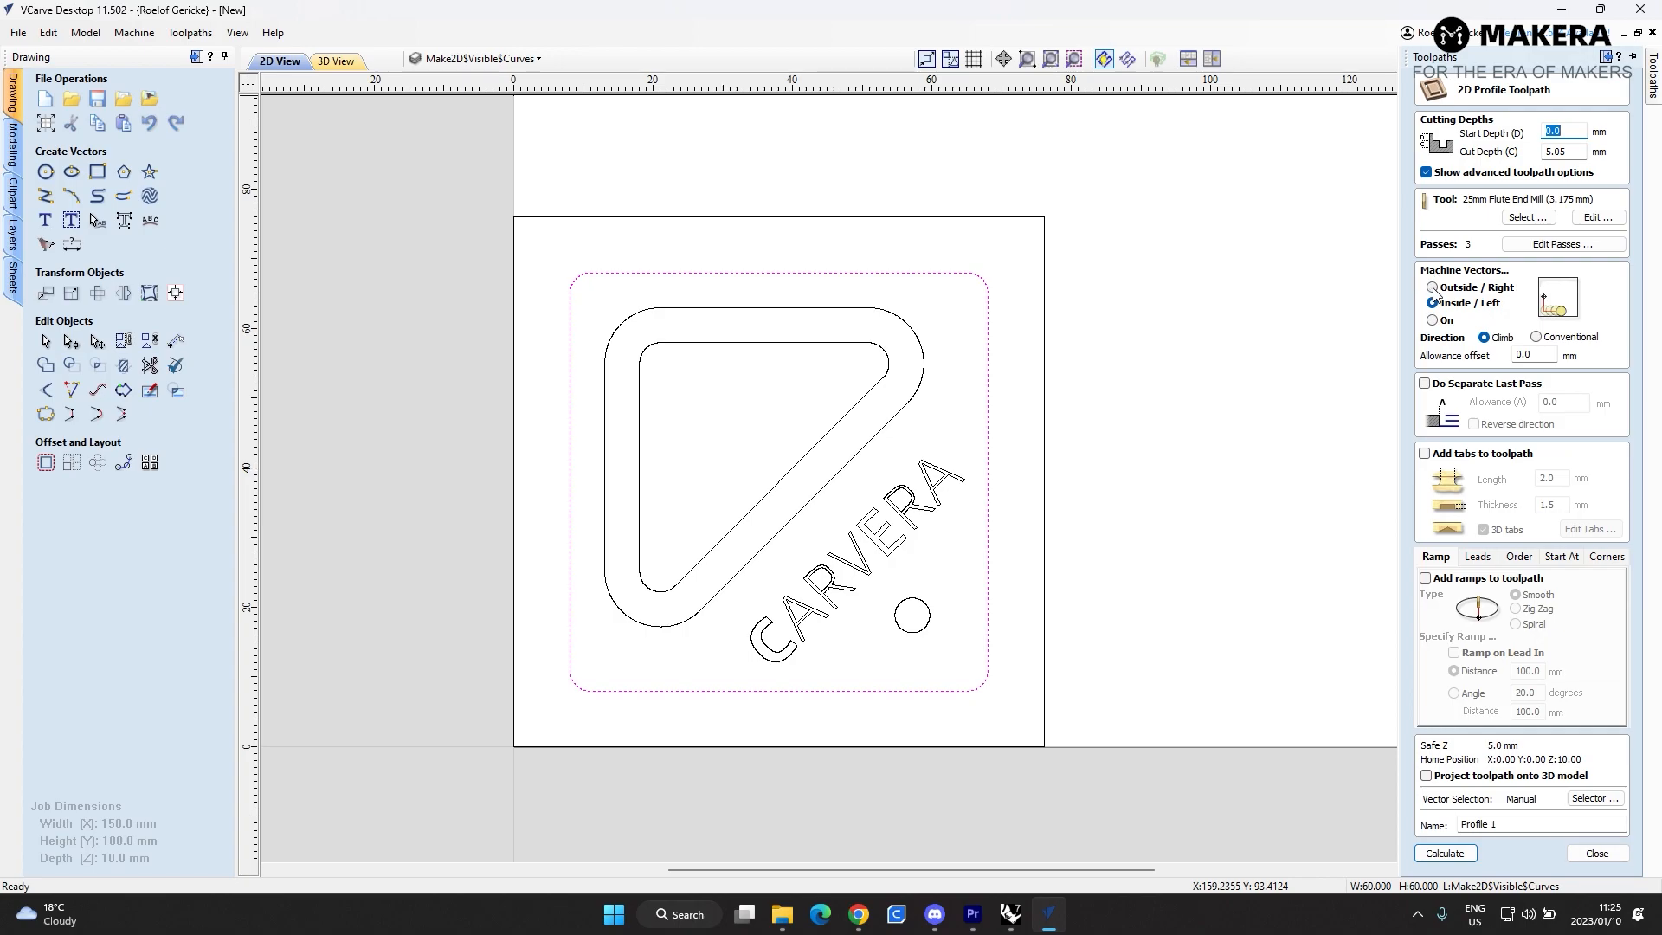
pyautogui.click(1569, 137)
pyautogui.press('Tab')
pyautogui.write('10')
# - Set the profile toolpath to 4 passes and machine on the outside of the rounded square
pyautogui.click(1557, 245)
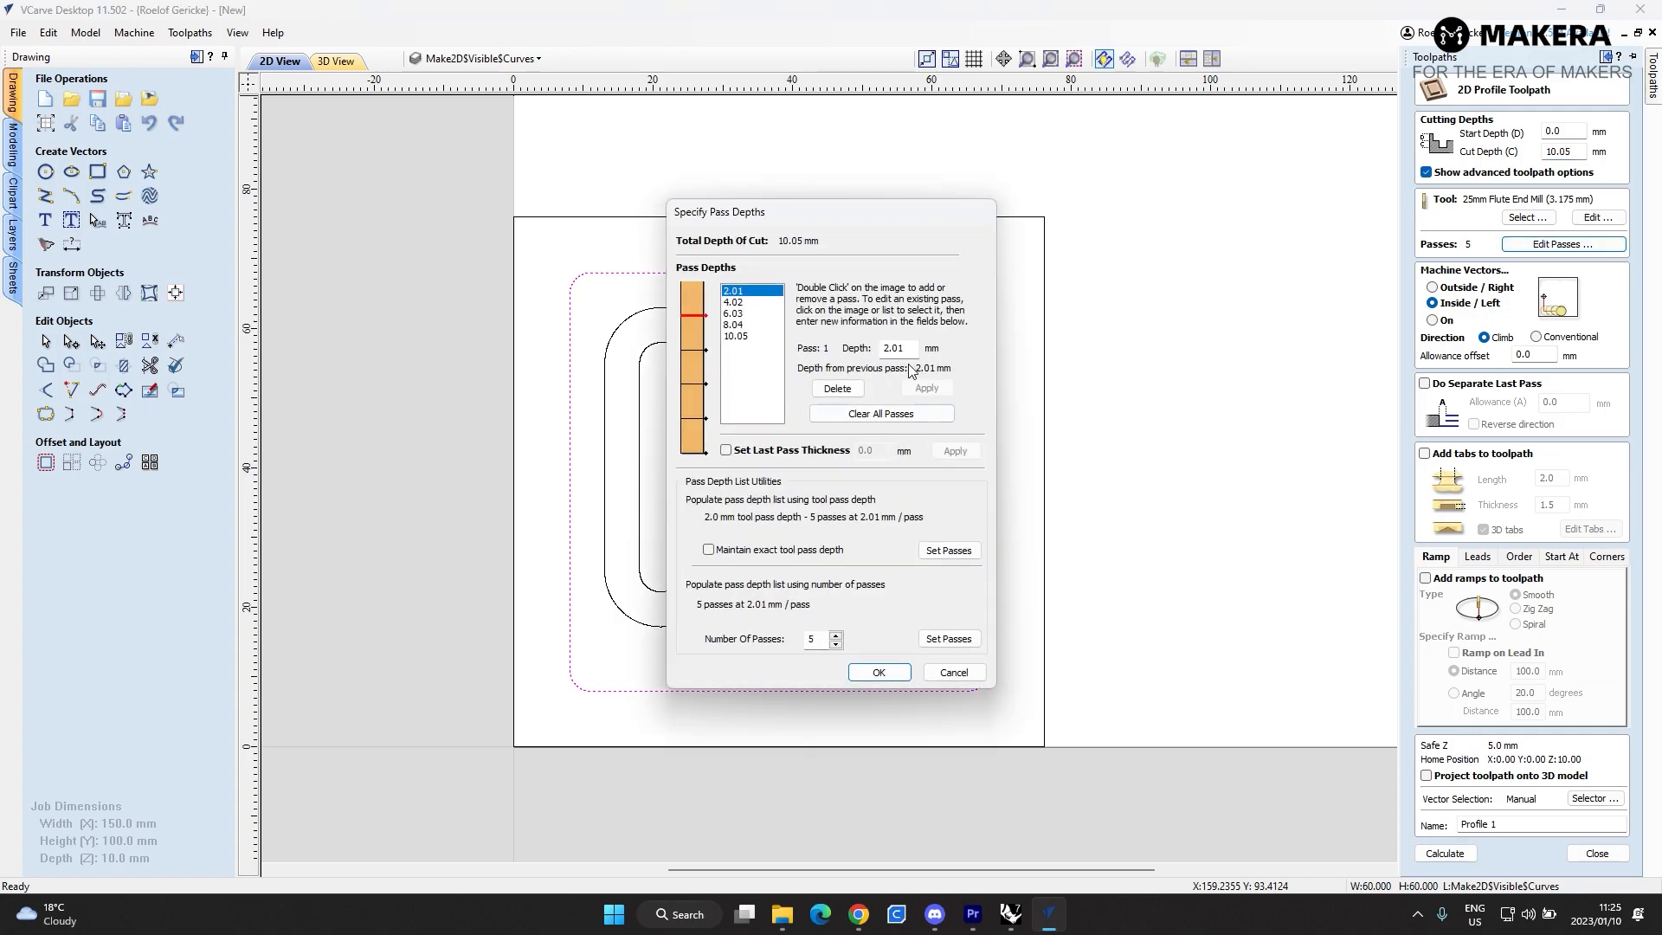
pyautogui.click(835, 645)
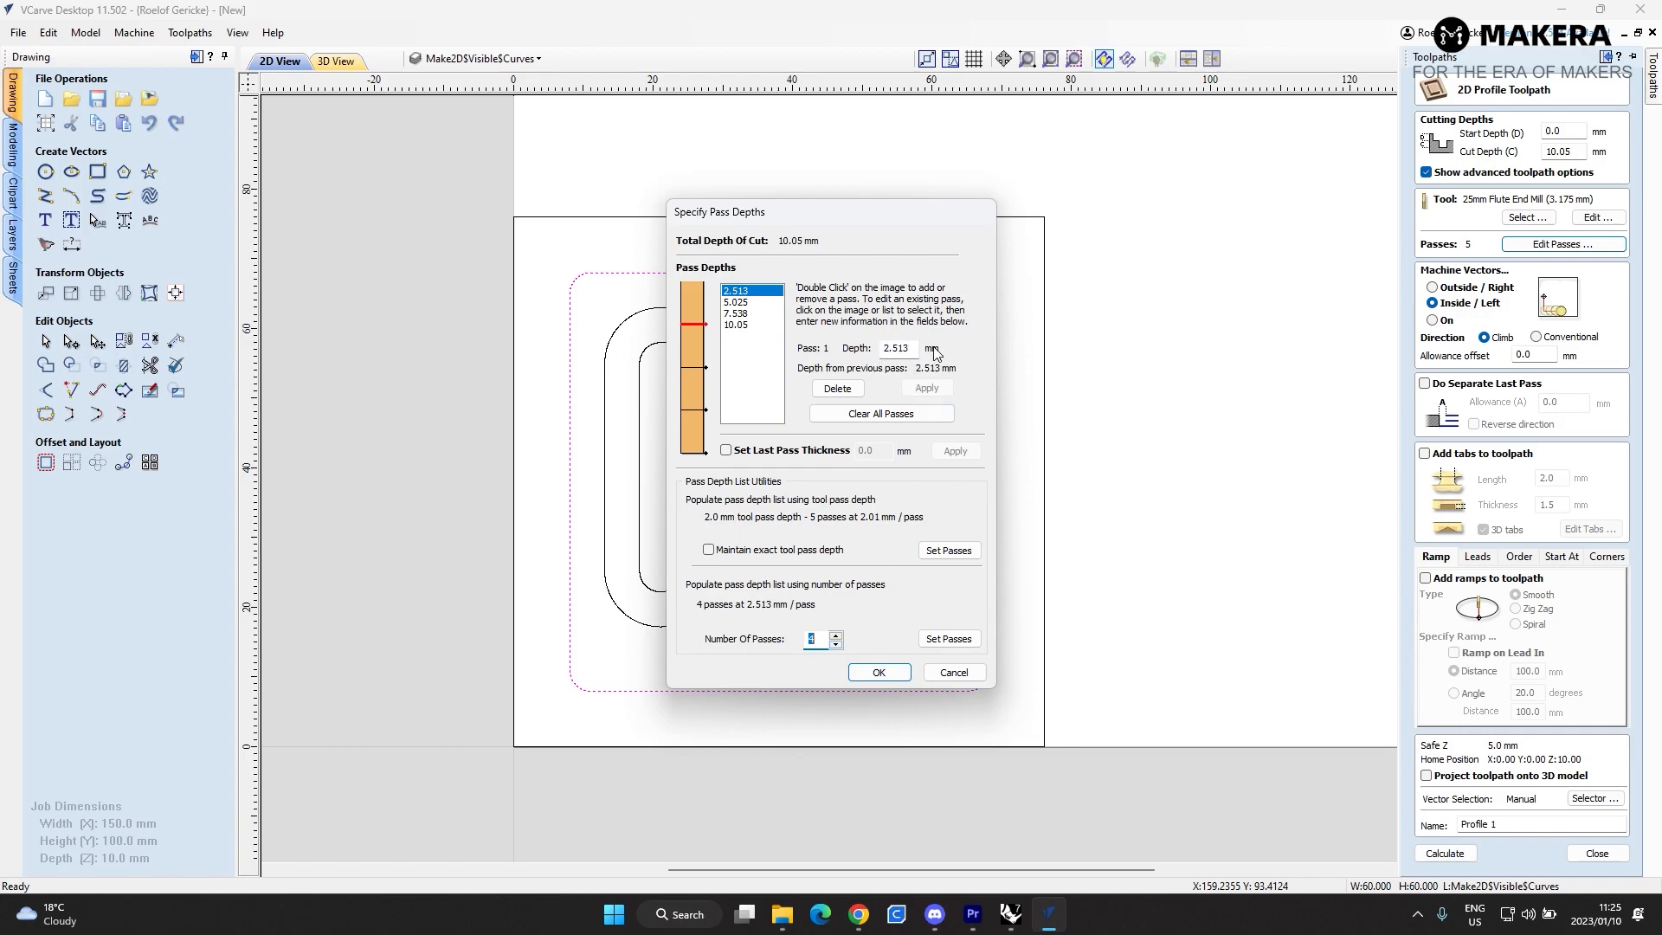
pyautogui.click(877, 673)
pyautogui.moveTo(1653, 76)
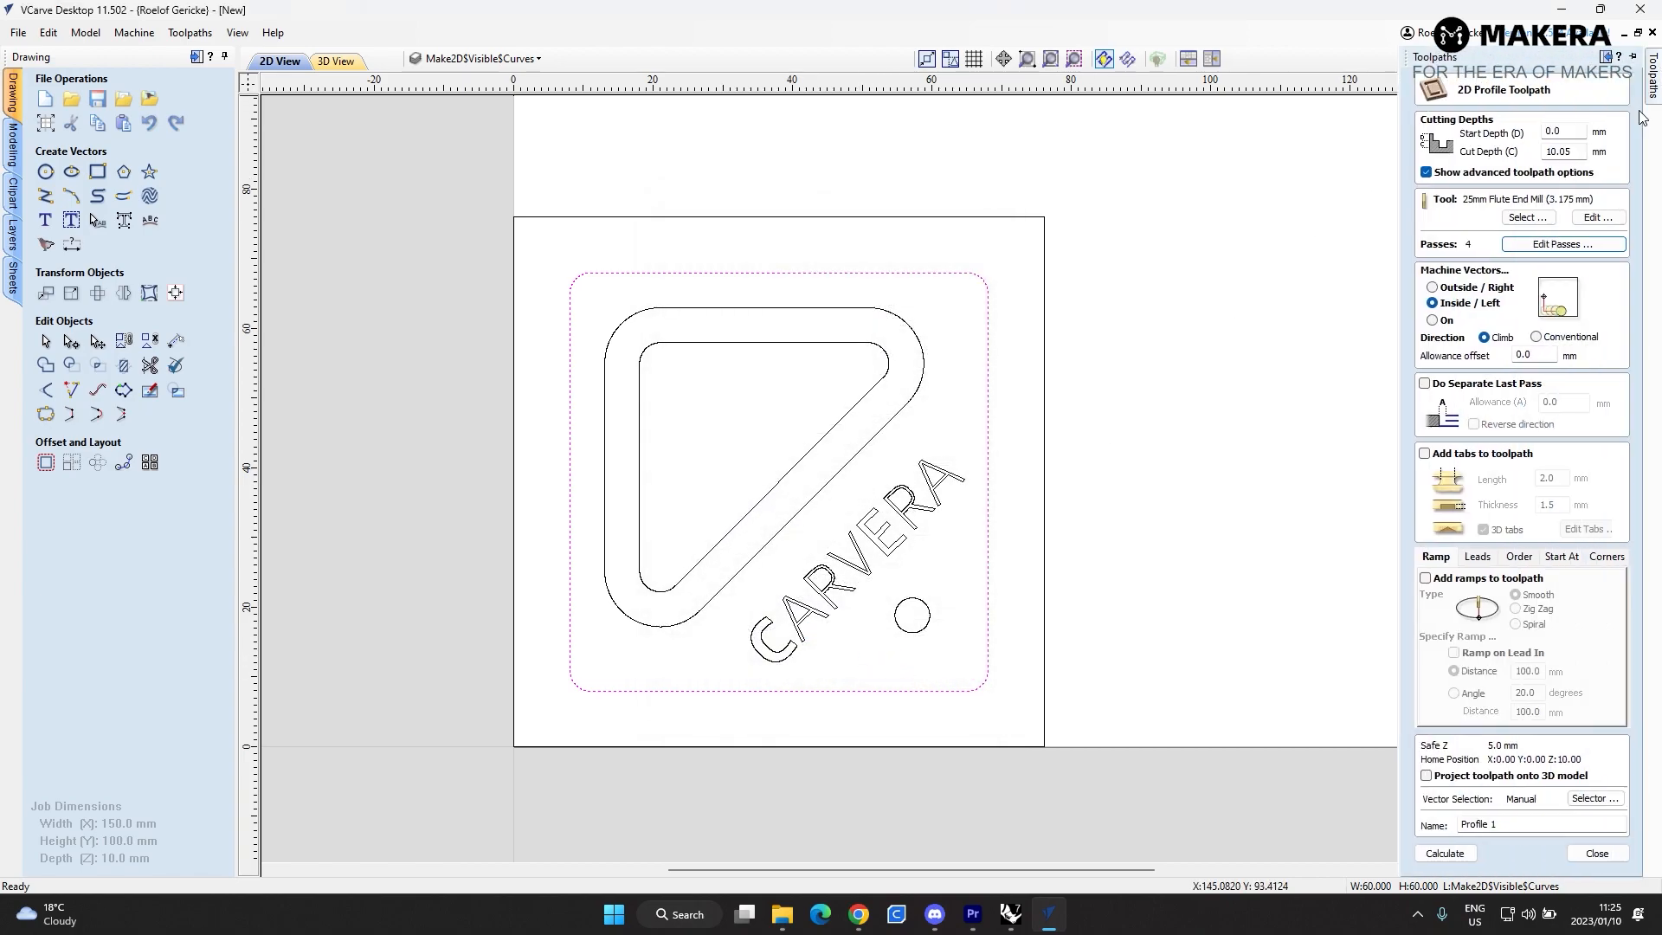
pyautogui.click(1432, 289)
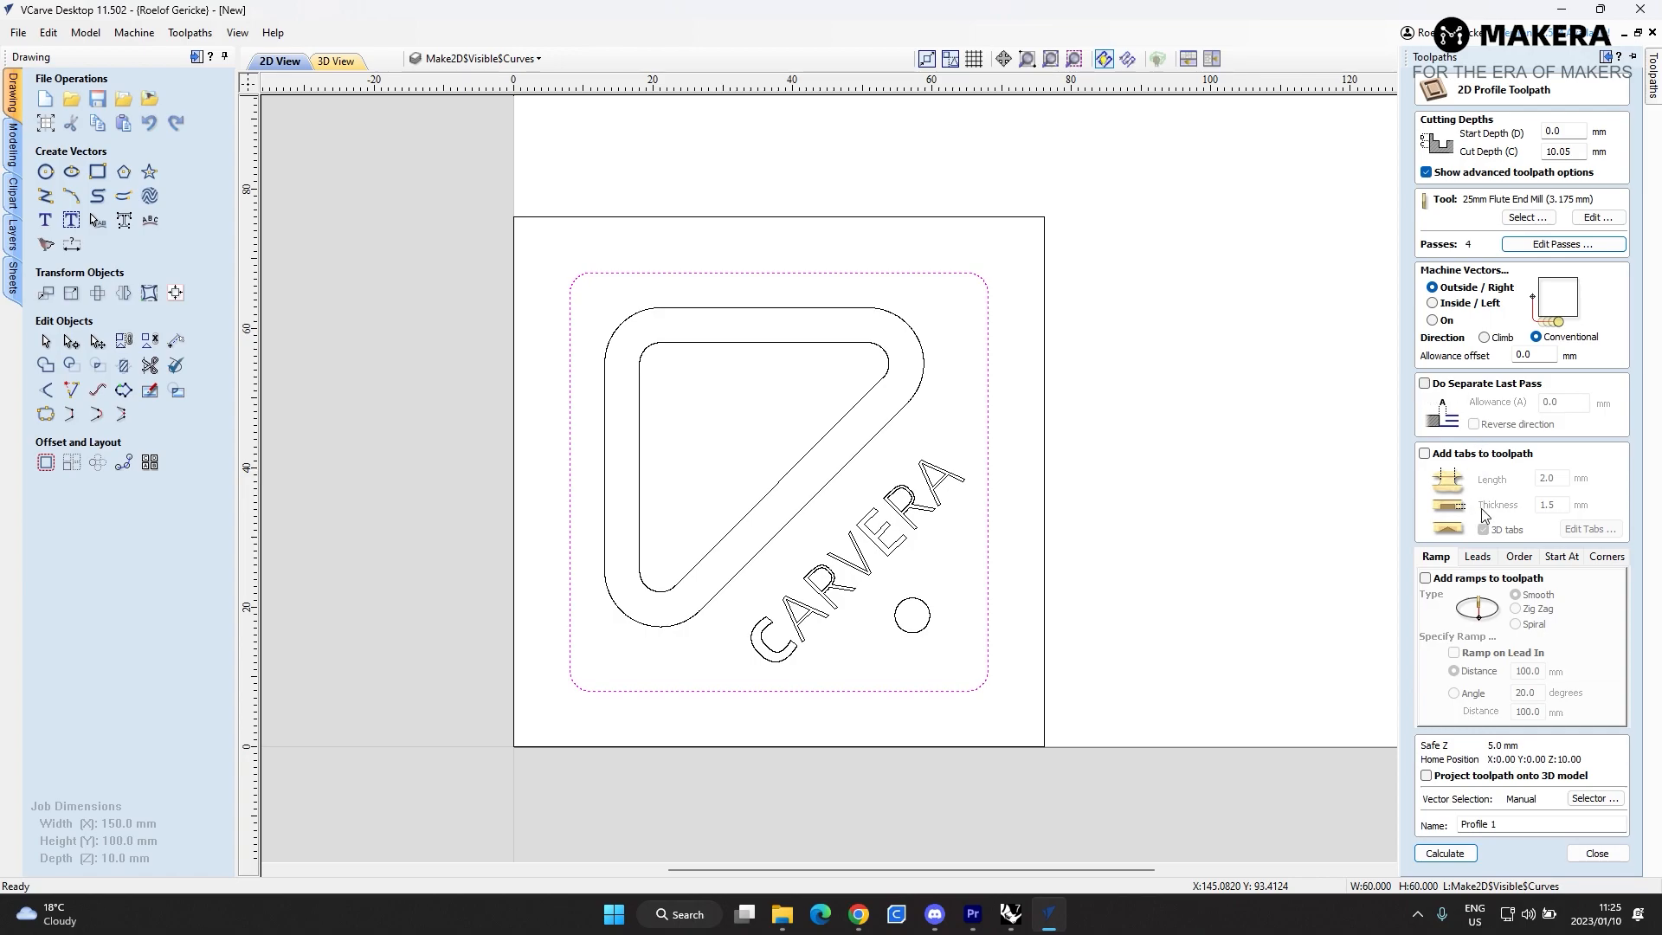
# - Enable tabs on the profile toolpath and place one near the middle of each side of the rounded square
pyautogui.click(1424, 452)
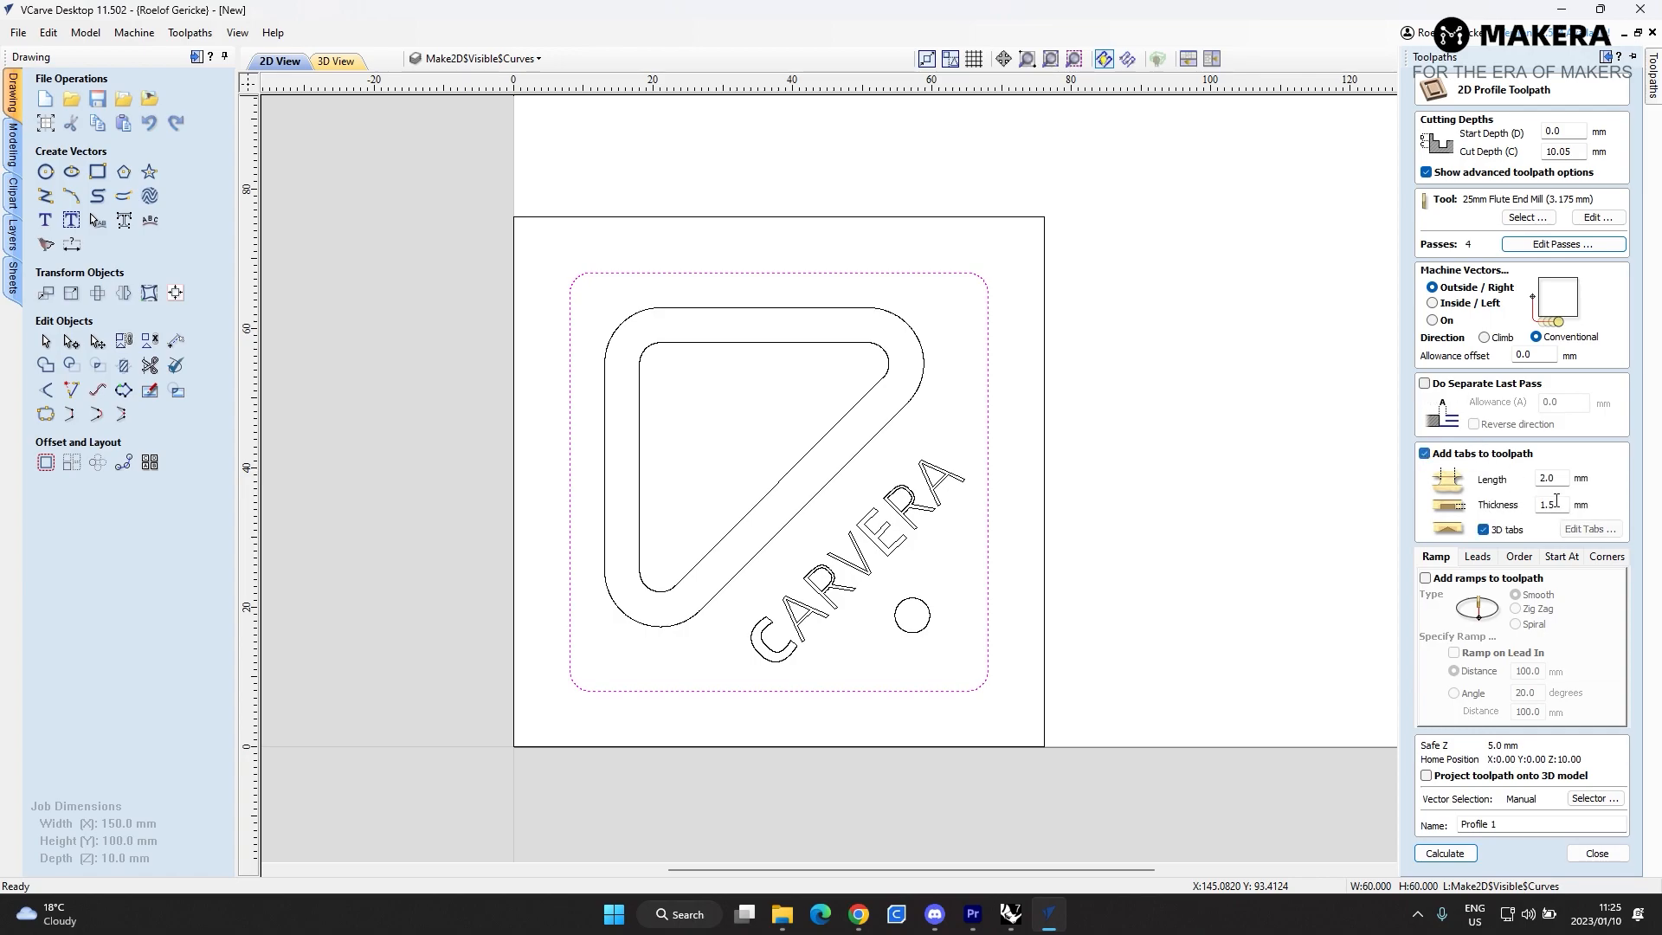
pyautogui.click(1591, 529)
pyautogui.click(988, 471)
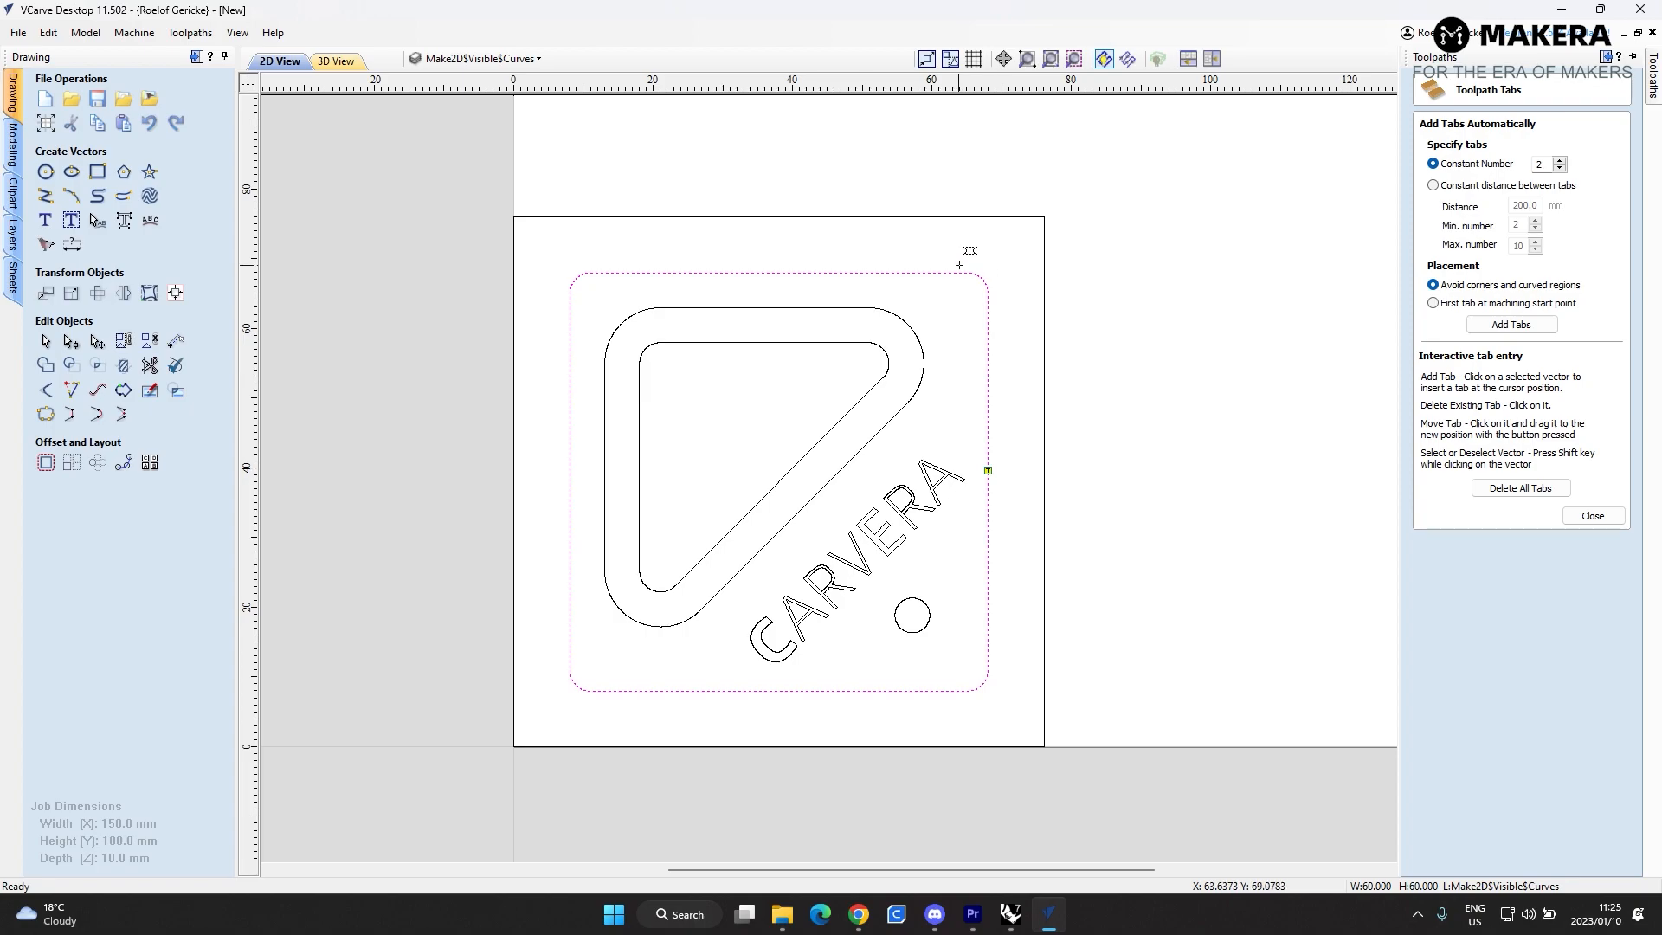
pyautogui.click(789, 273)
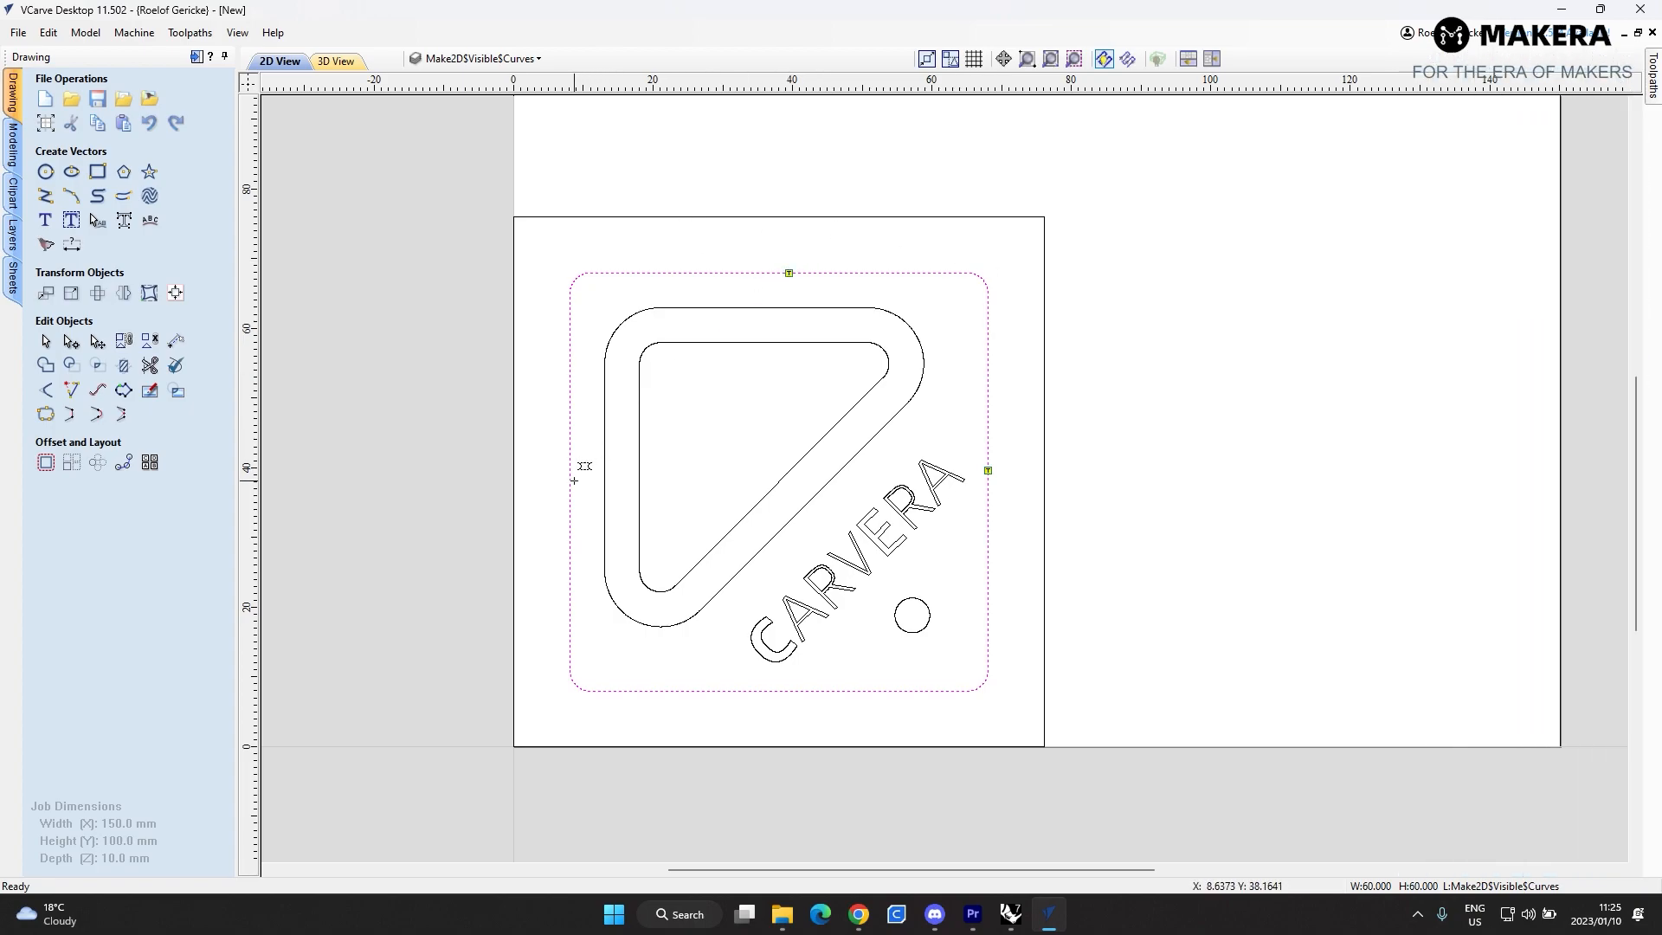
pyautogui.click(570, 478)
pyautogui.click(774, 691)
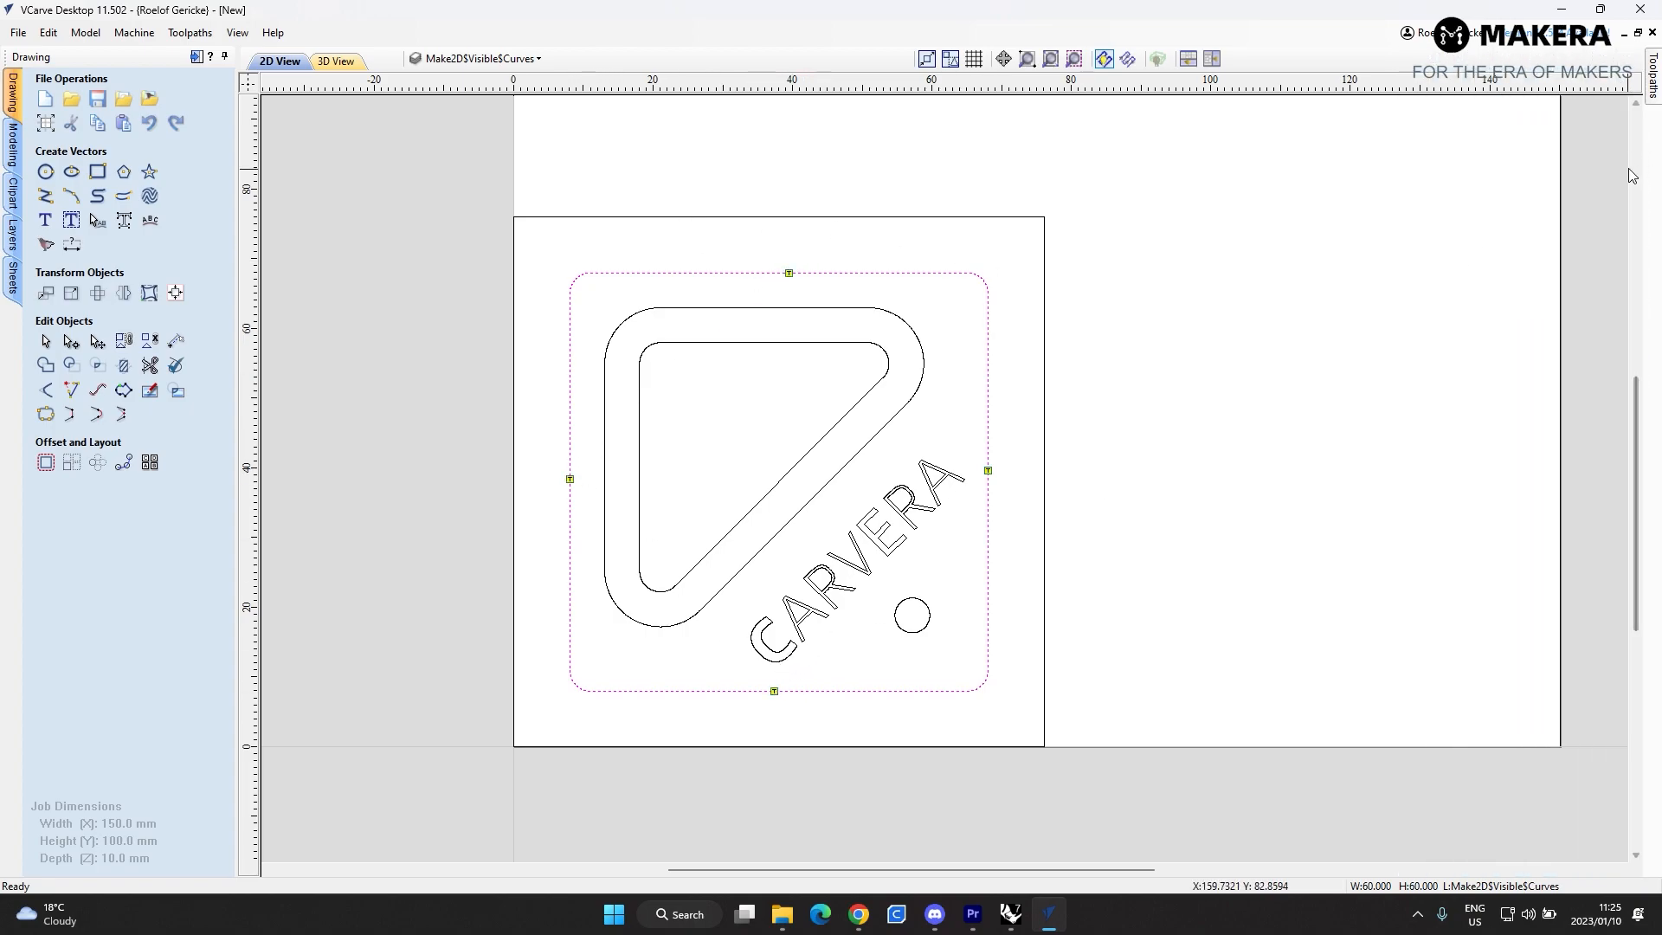
pyautogui.moveTo(1651, 94)
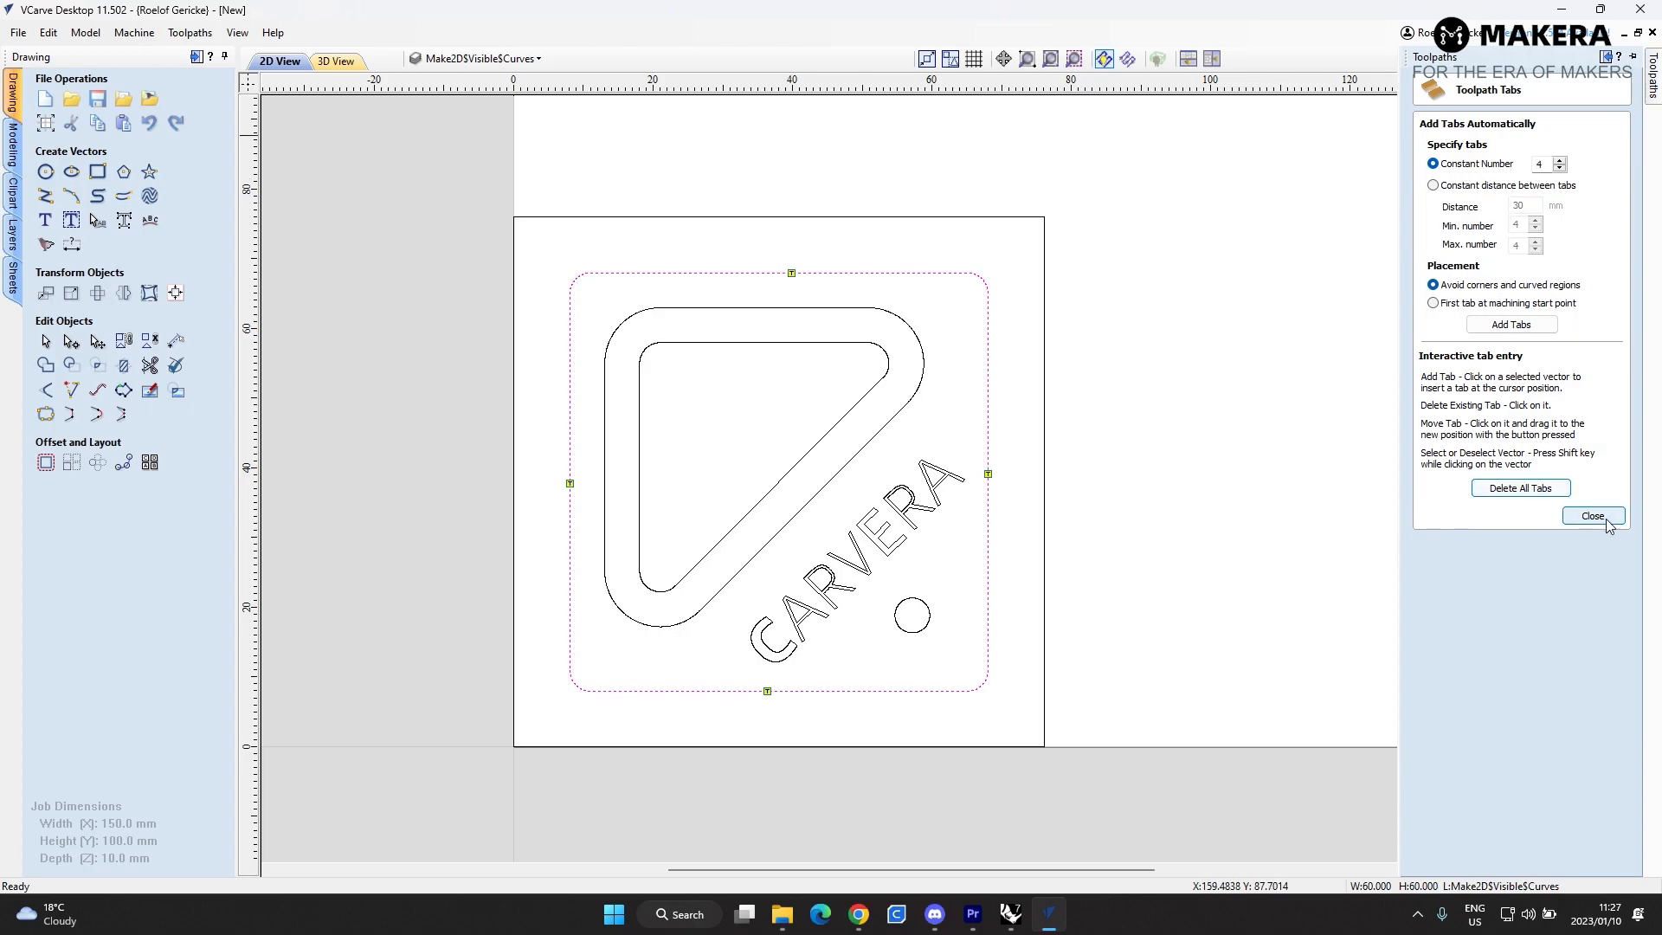
pyautogui.click(1606, 518)
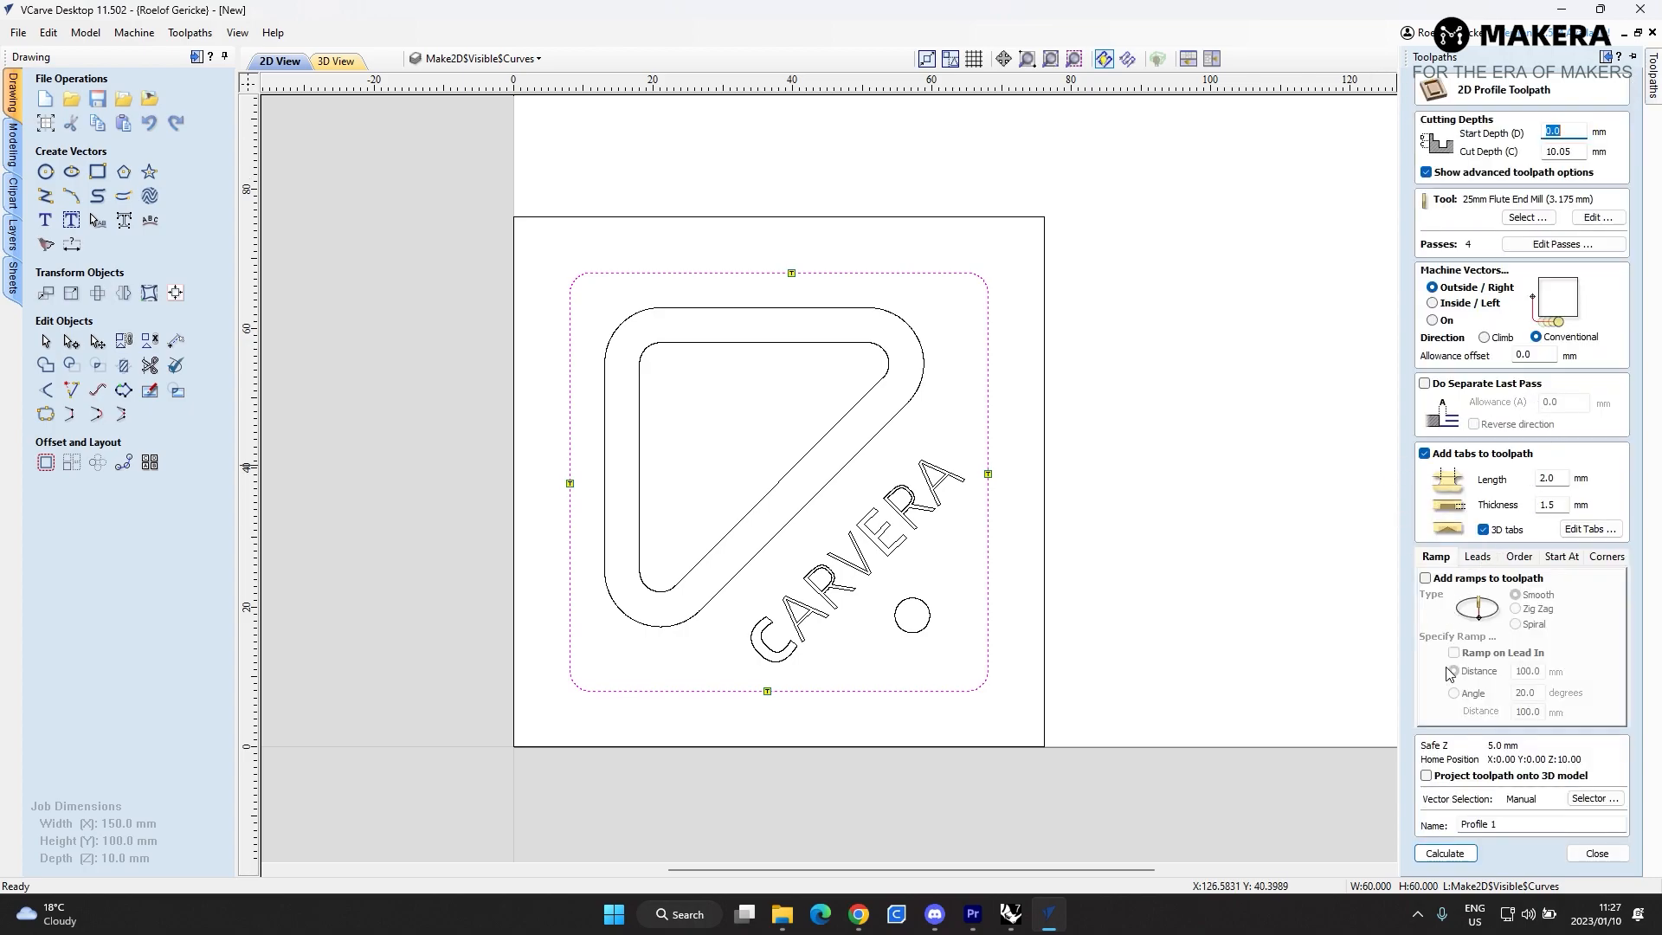
# - Name the profile toolpath "outside cut" and calculate it, accepting that the tool cuts through the material
pyautogui.moveTo(1510, 829); pyautogui.dragTo(1414, 862)
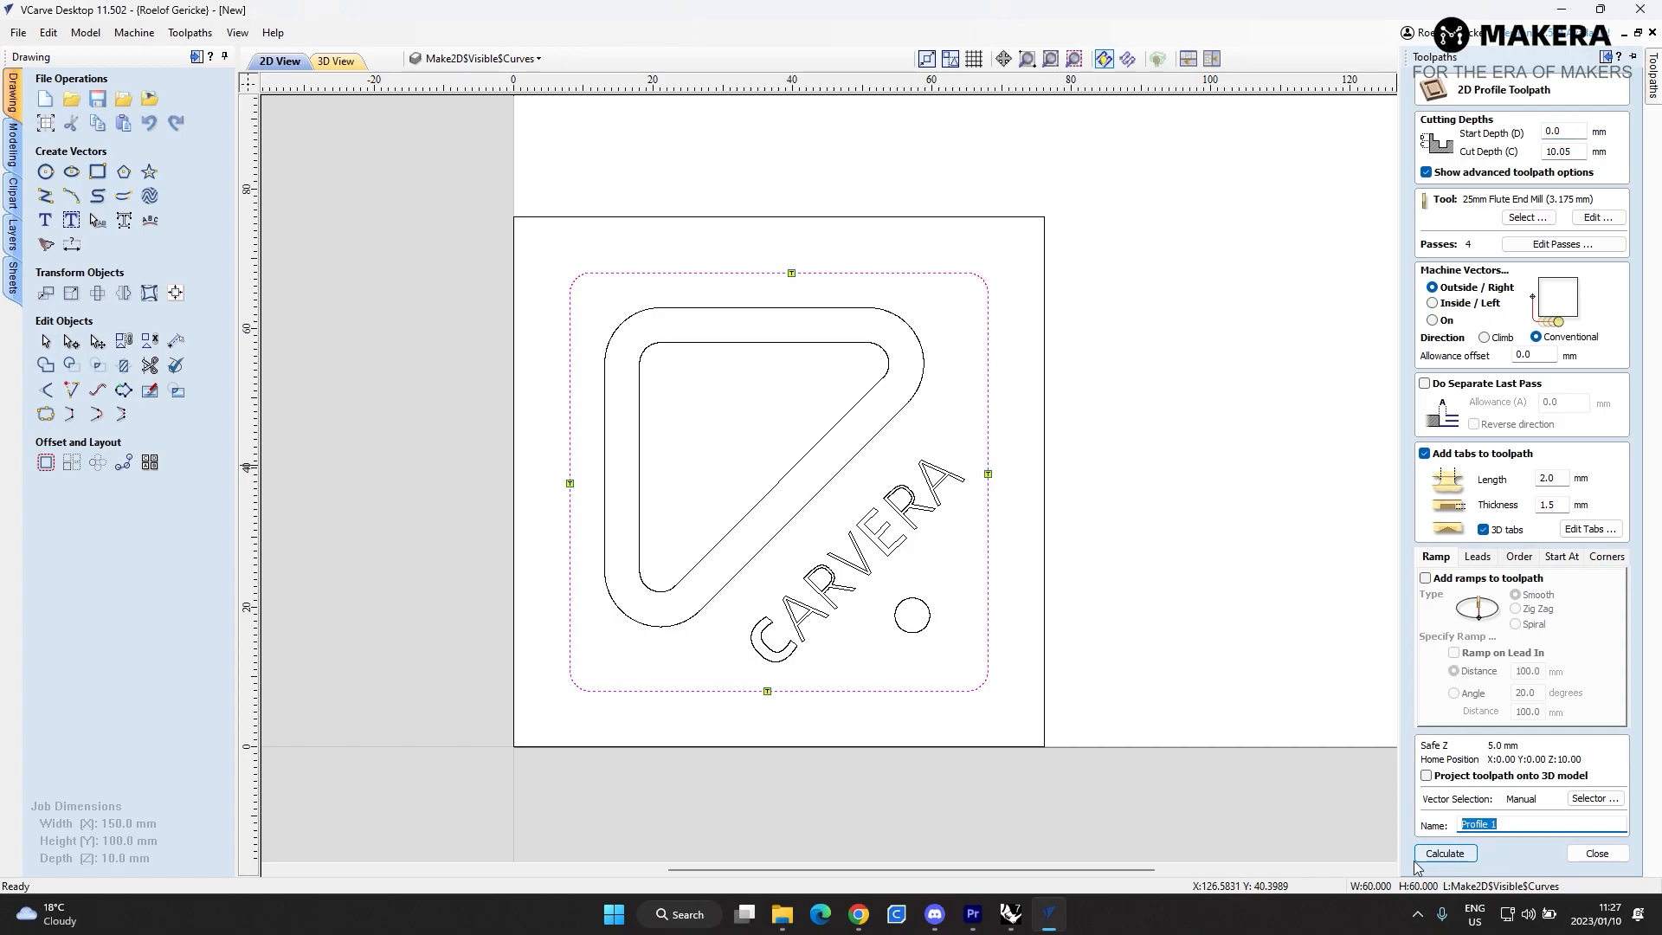
pyautogui.write('outside cut')
pyautogui.click(1461, 855)
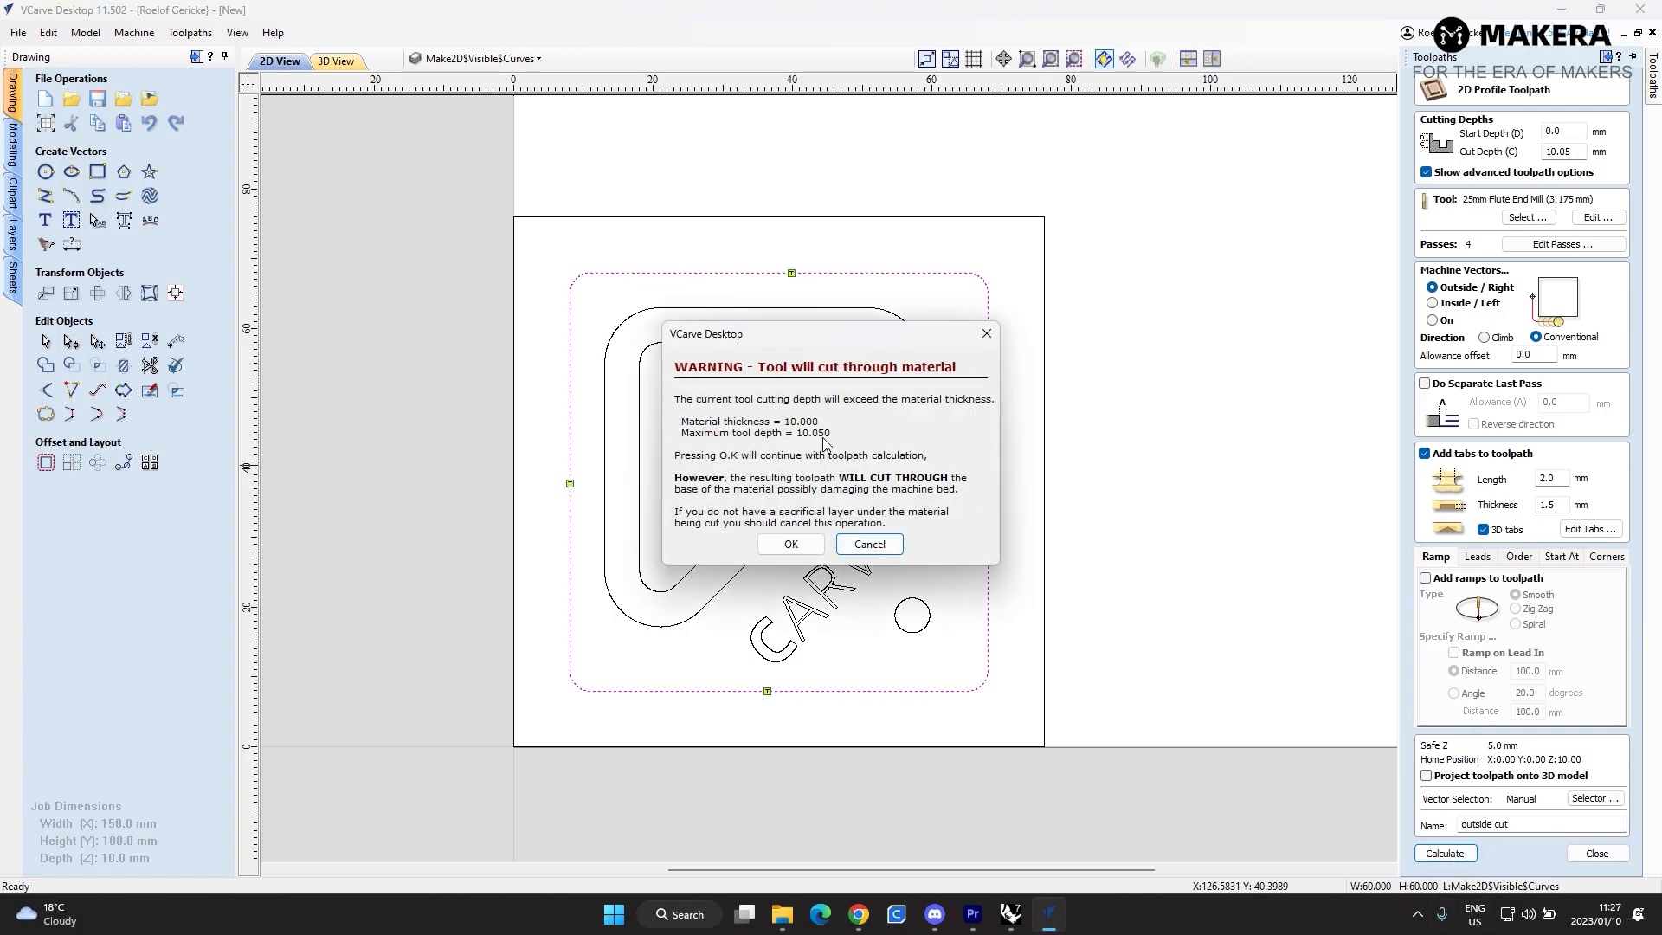
pyautogui.click(792, 544)
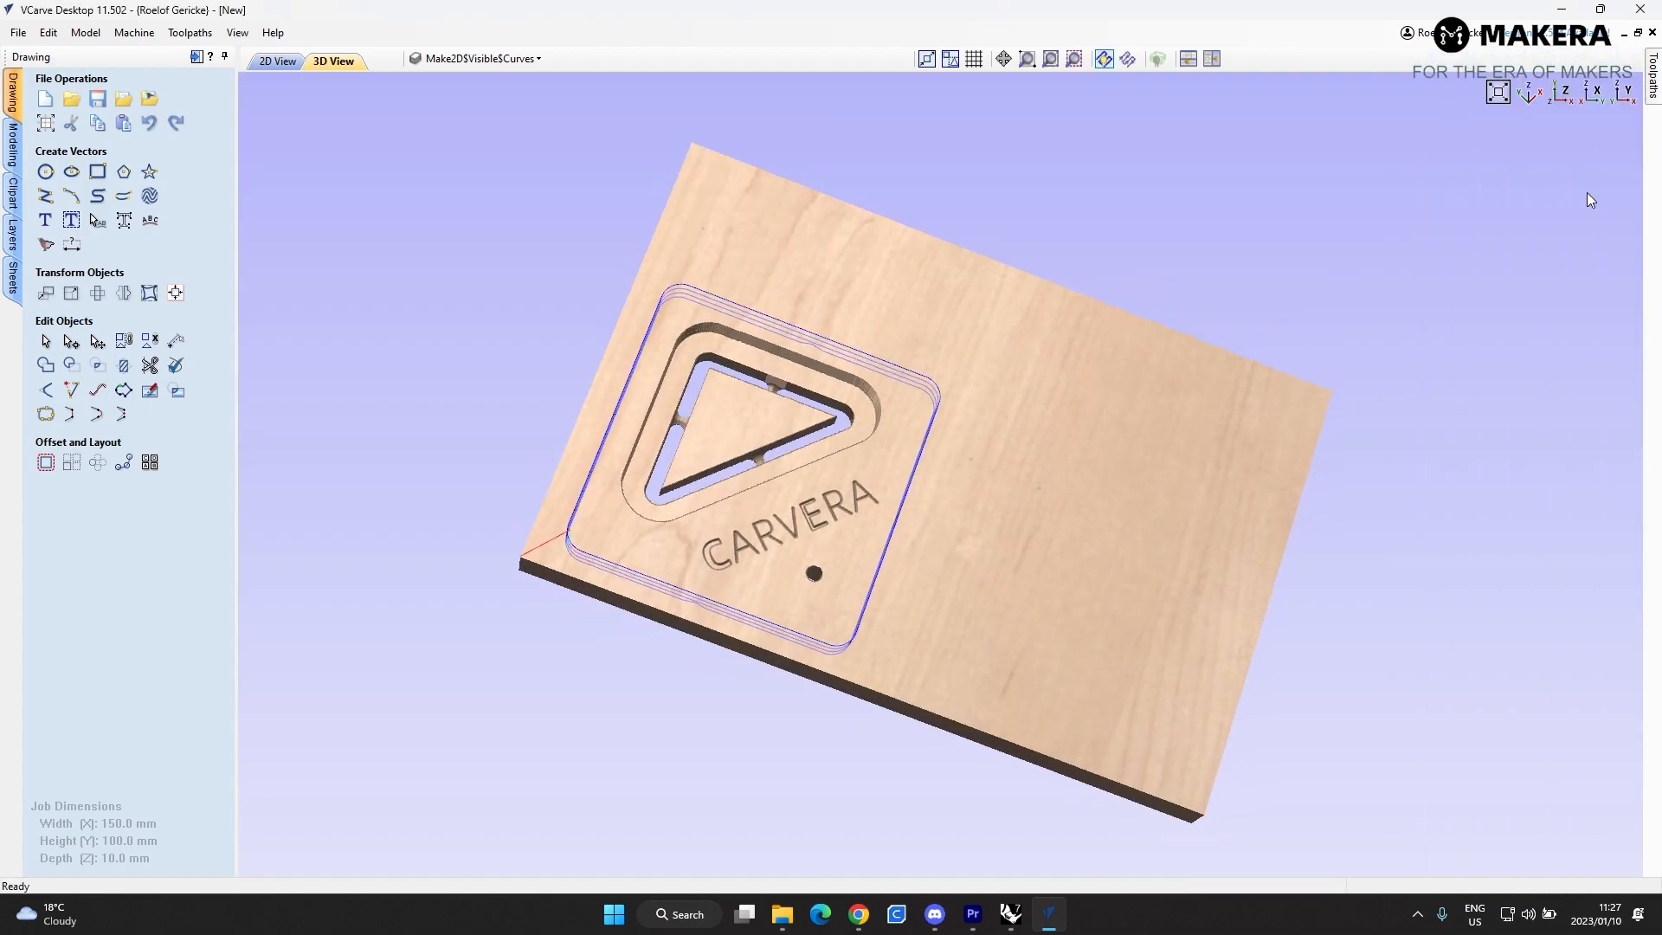
# - Play the outside cut toolpath simulation, raise its speed while it runs, and inspect the tabbed result in 3D
pyautogui.moveTo(1653, 100)
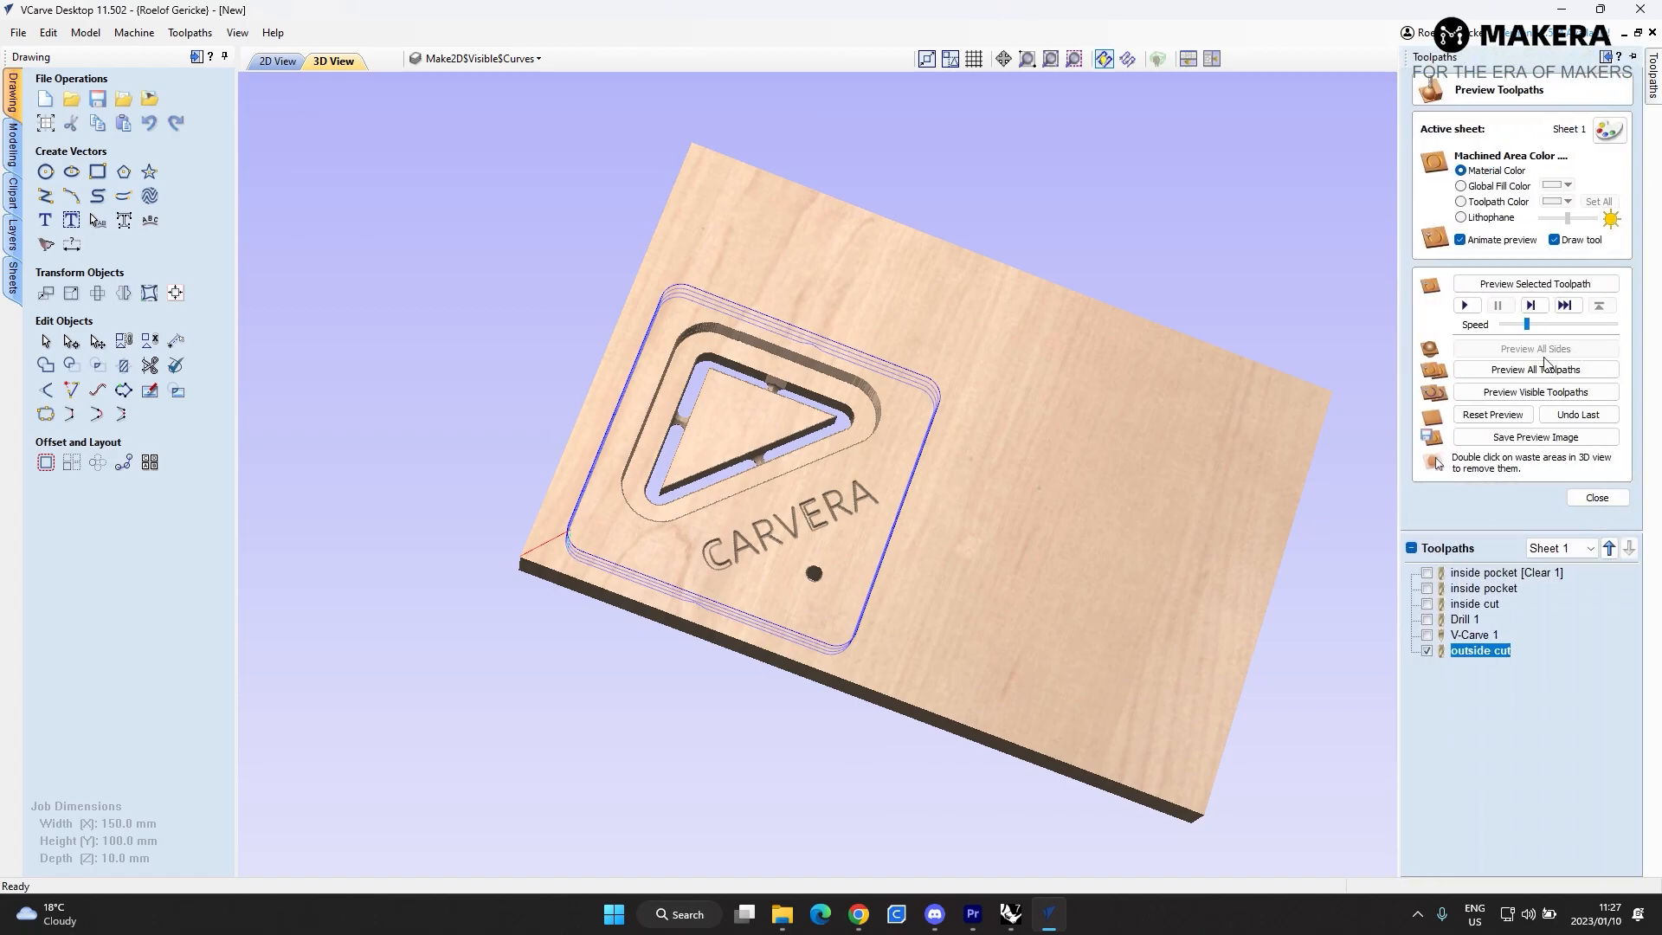
pyautogui.click(1470, 307)
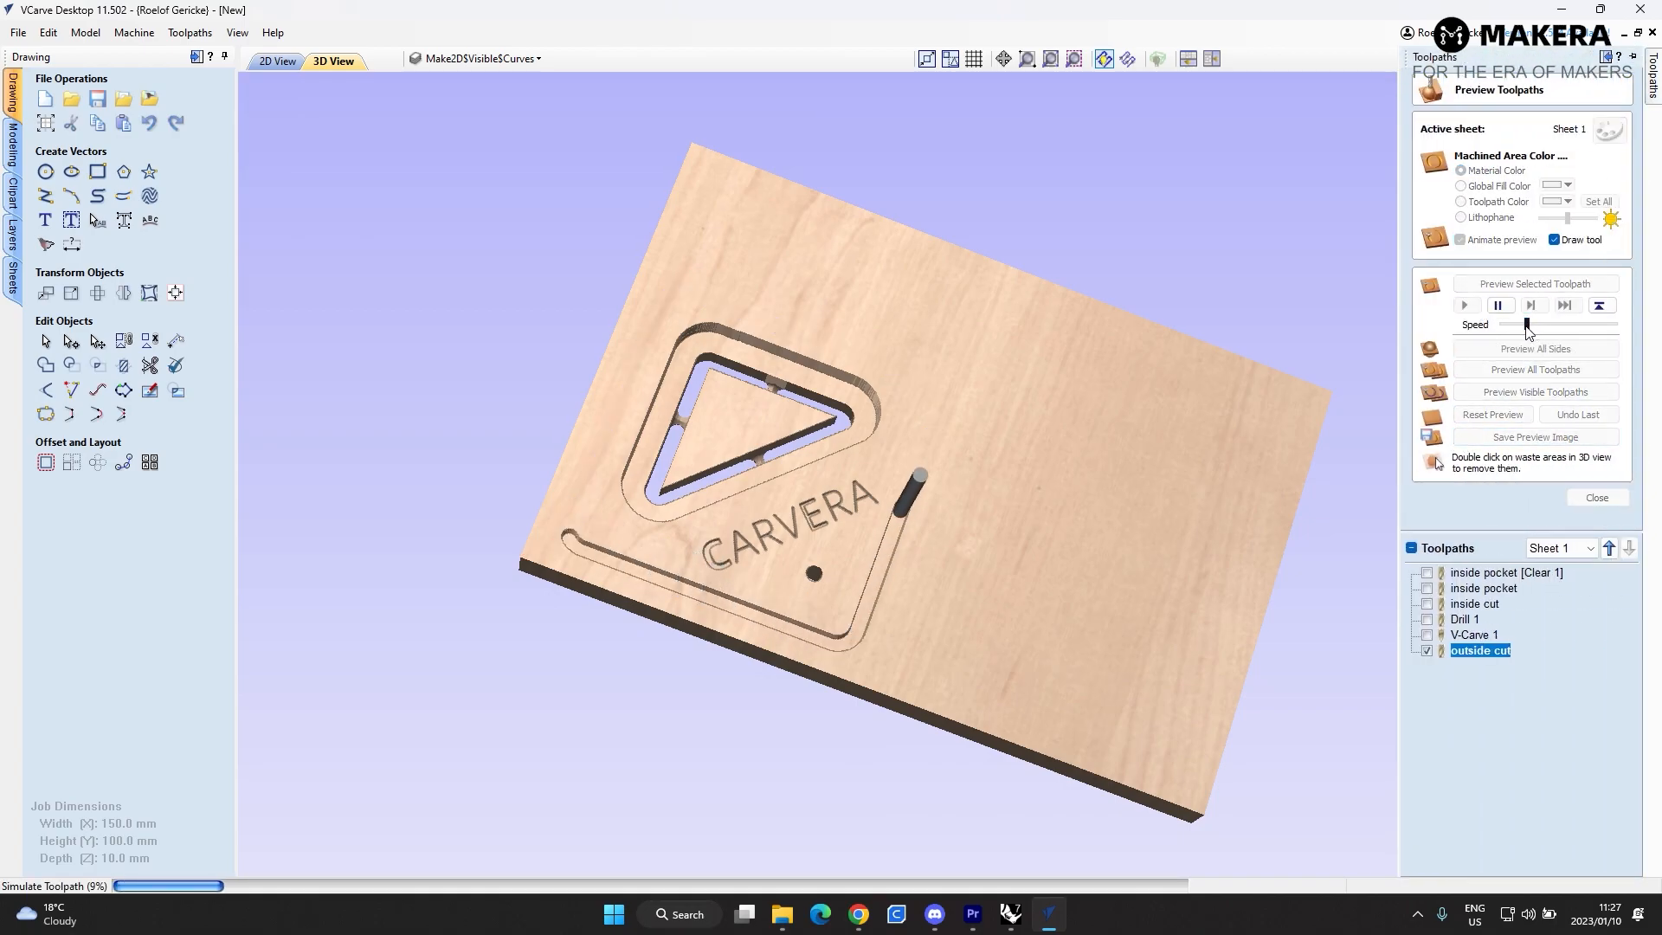
pyautogui.moveTo(1530, 329); pyautogui.dragTo(1555, 329)
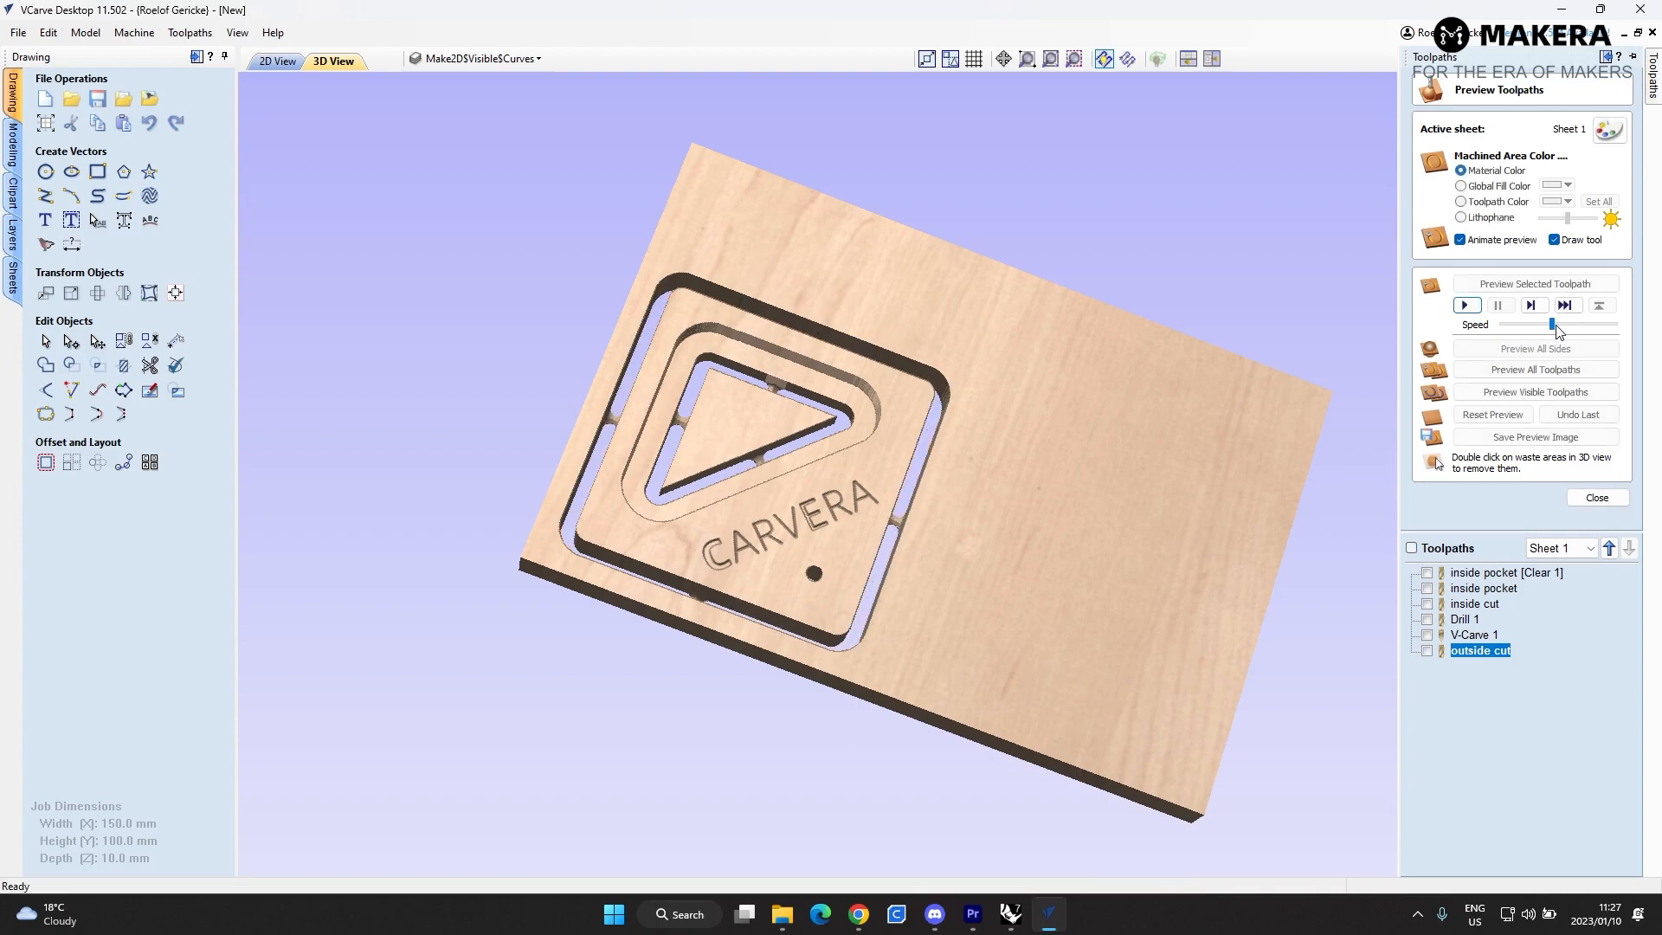
pyautogui.moveTo(892, 348); pyautogui.dragTo(718, 503)
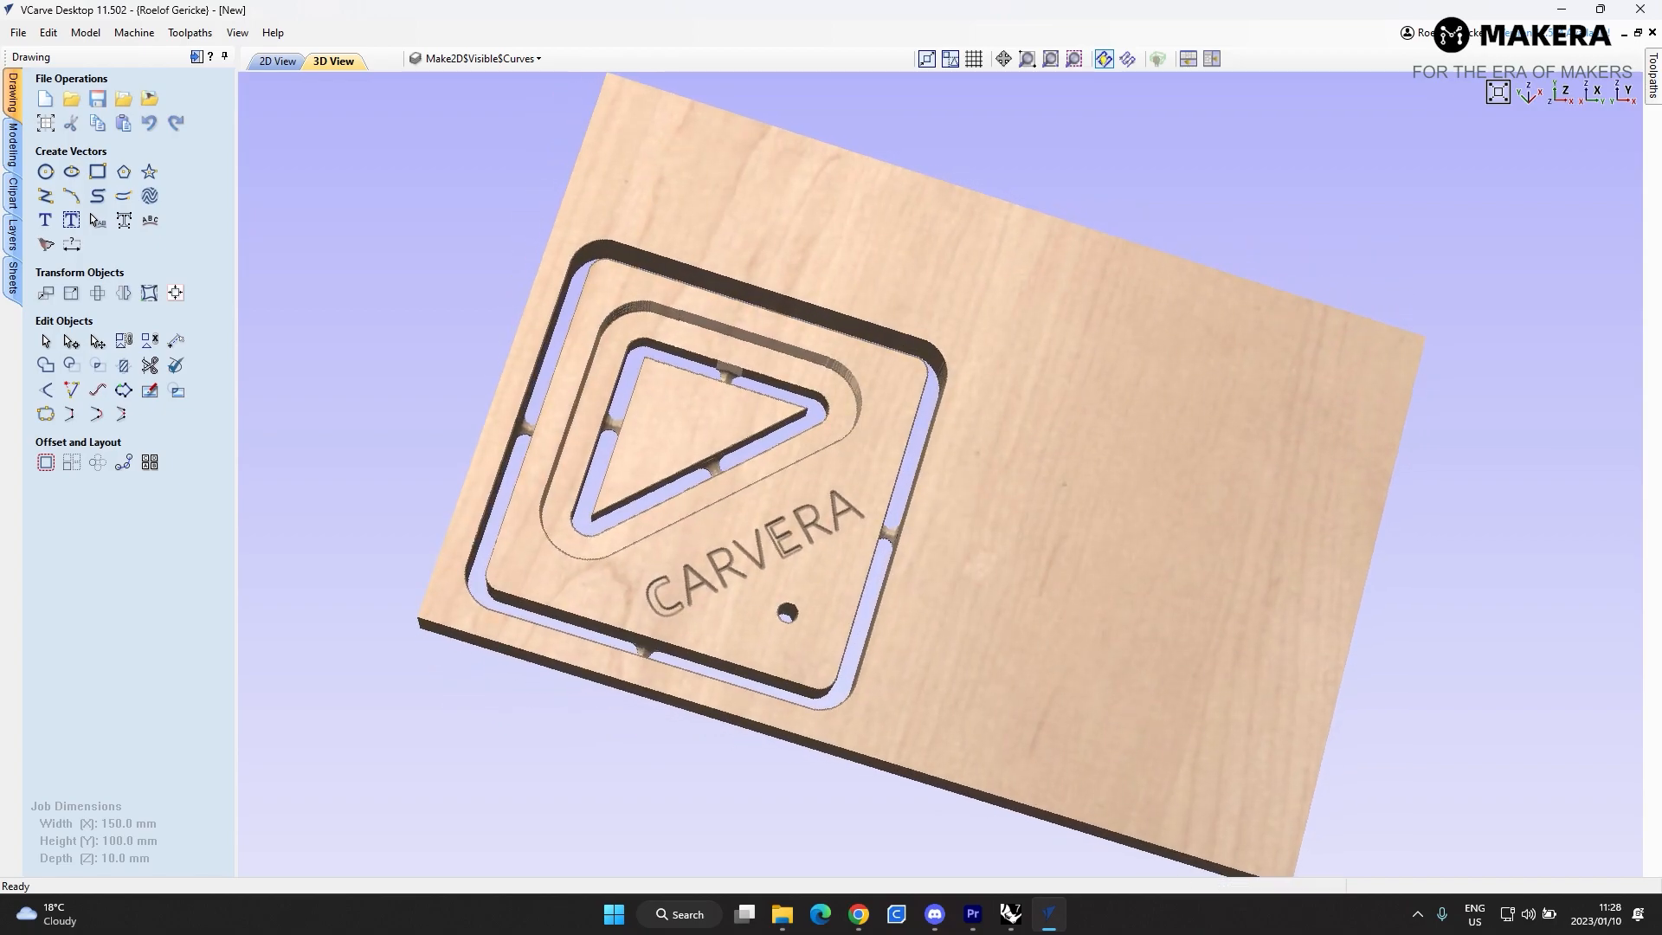
# - Make all toolpaths of Sheet 1 visible and close the toolpath preview
pyautogui.moveTo(1655, 76)
pyautogui.click(1413, 548)
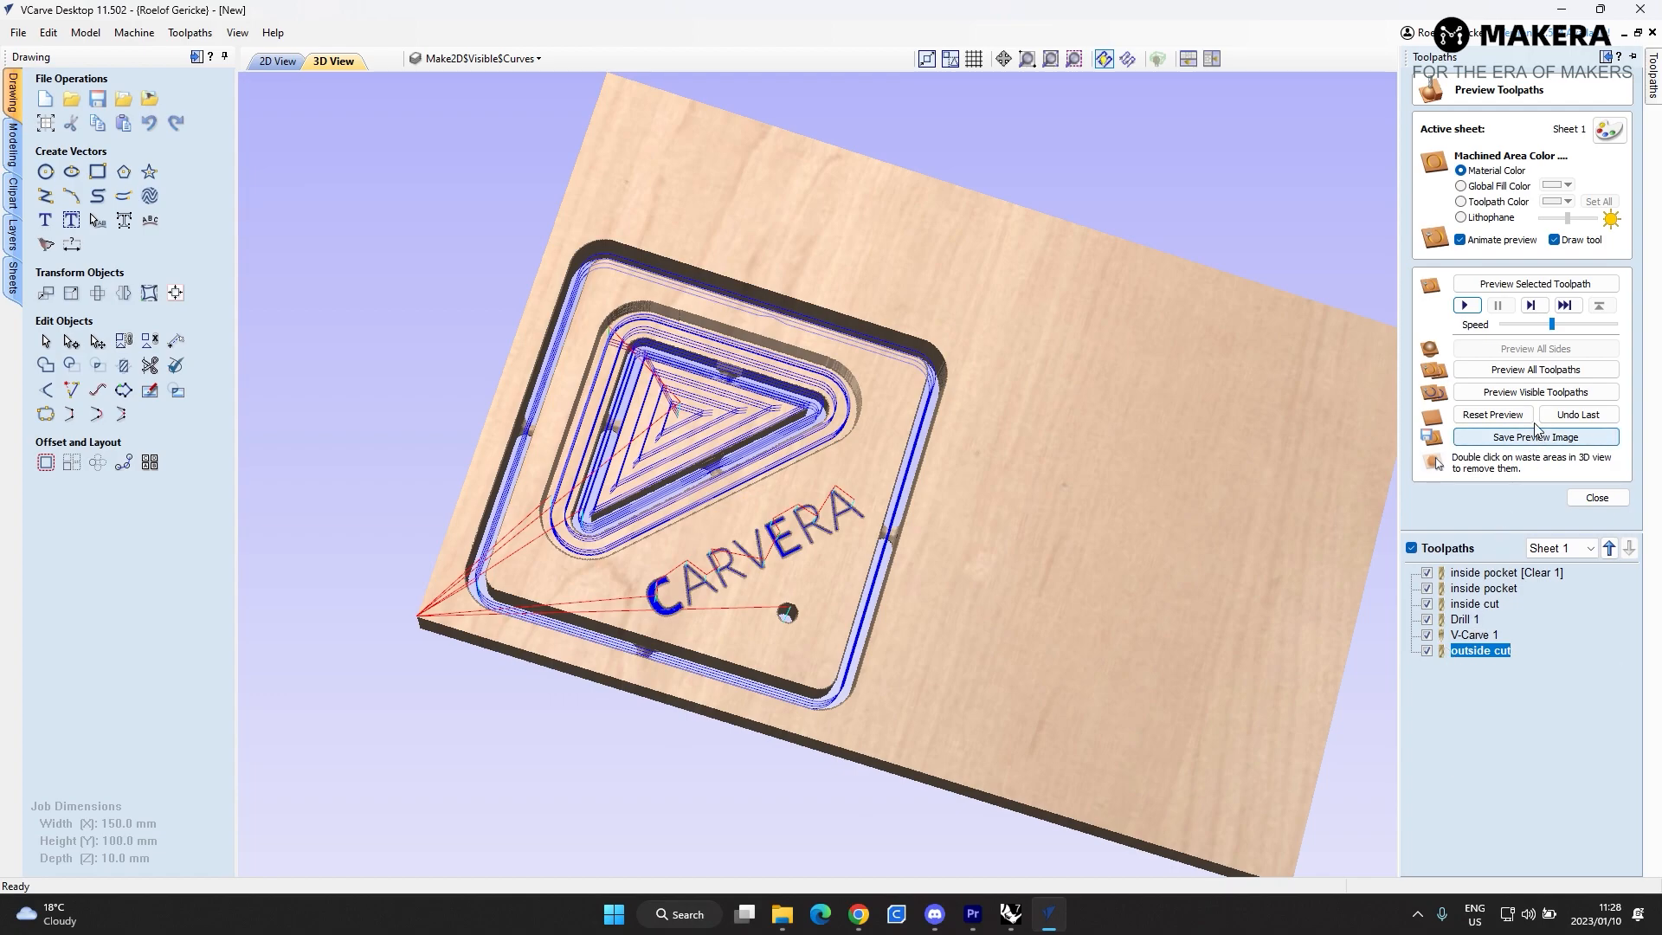
pyautogui.click(1597, 498)
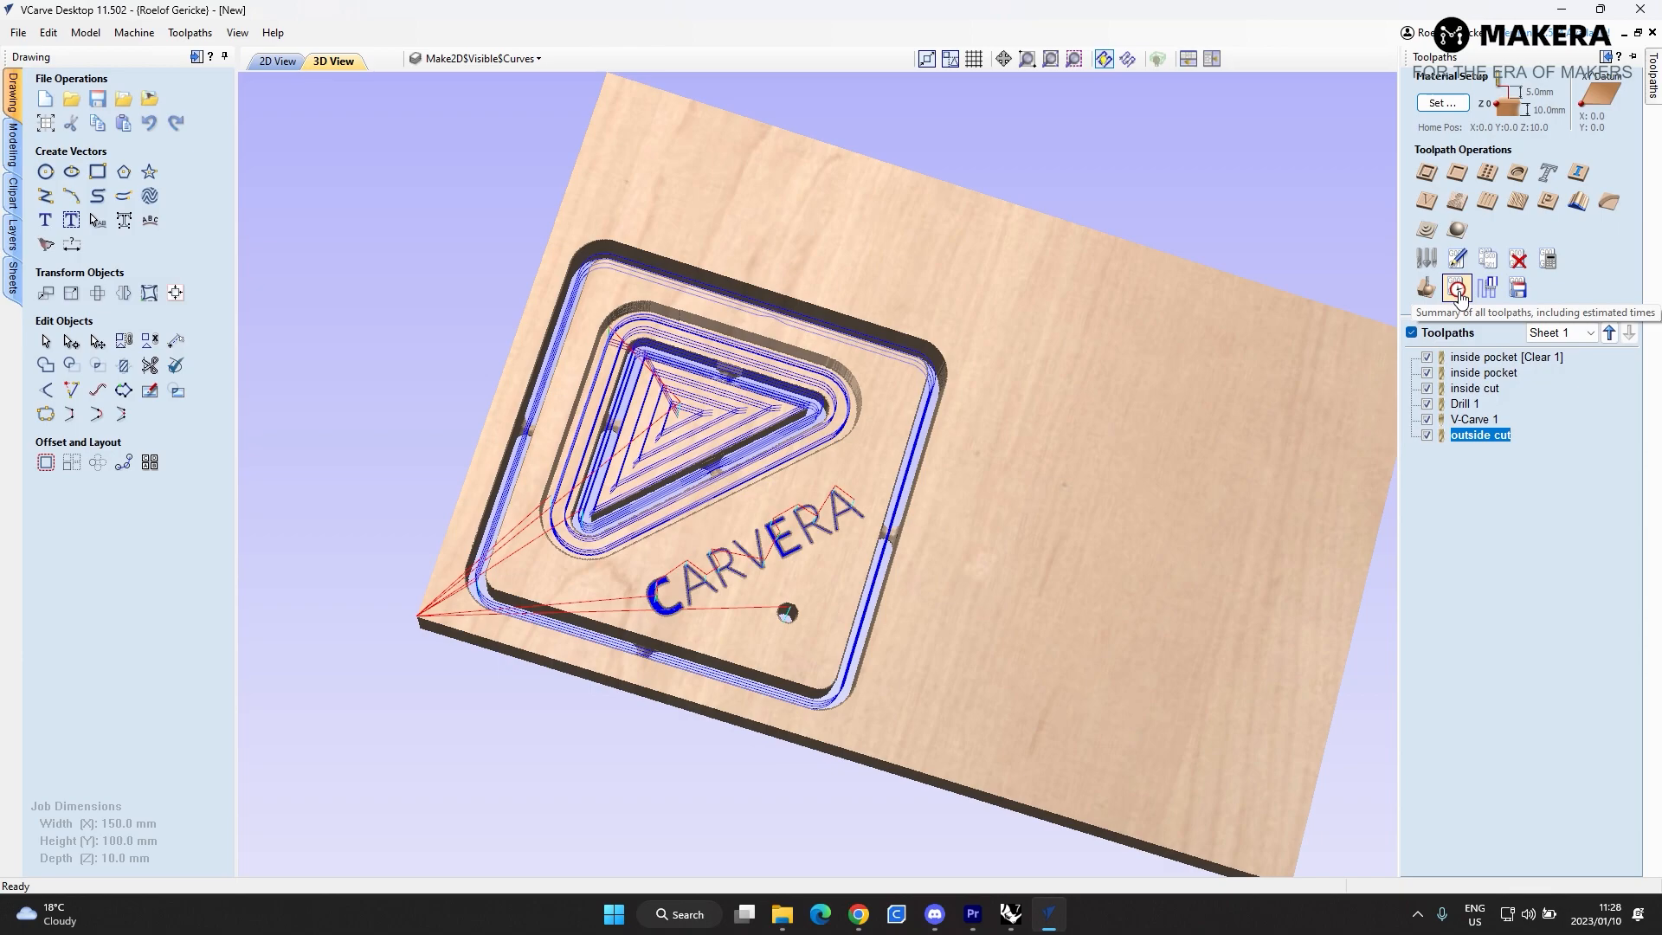
# - Start saving the visible toolpaths, check the list and their tools, and use the Carvera ATC (mm) (*.cnc) post processor with the CARVERA machine
pyautogui.click(1520, 291)
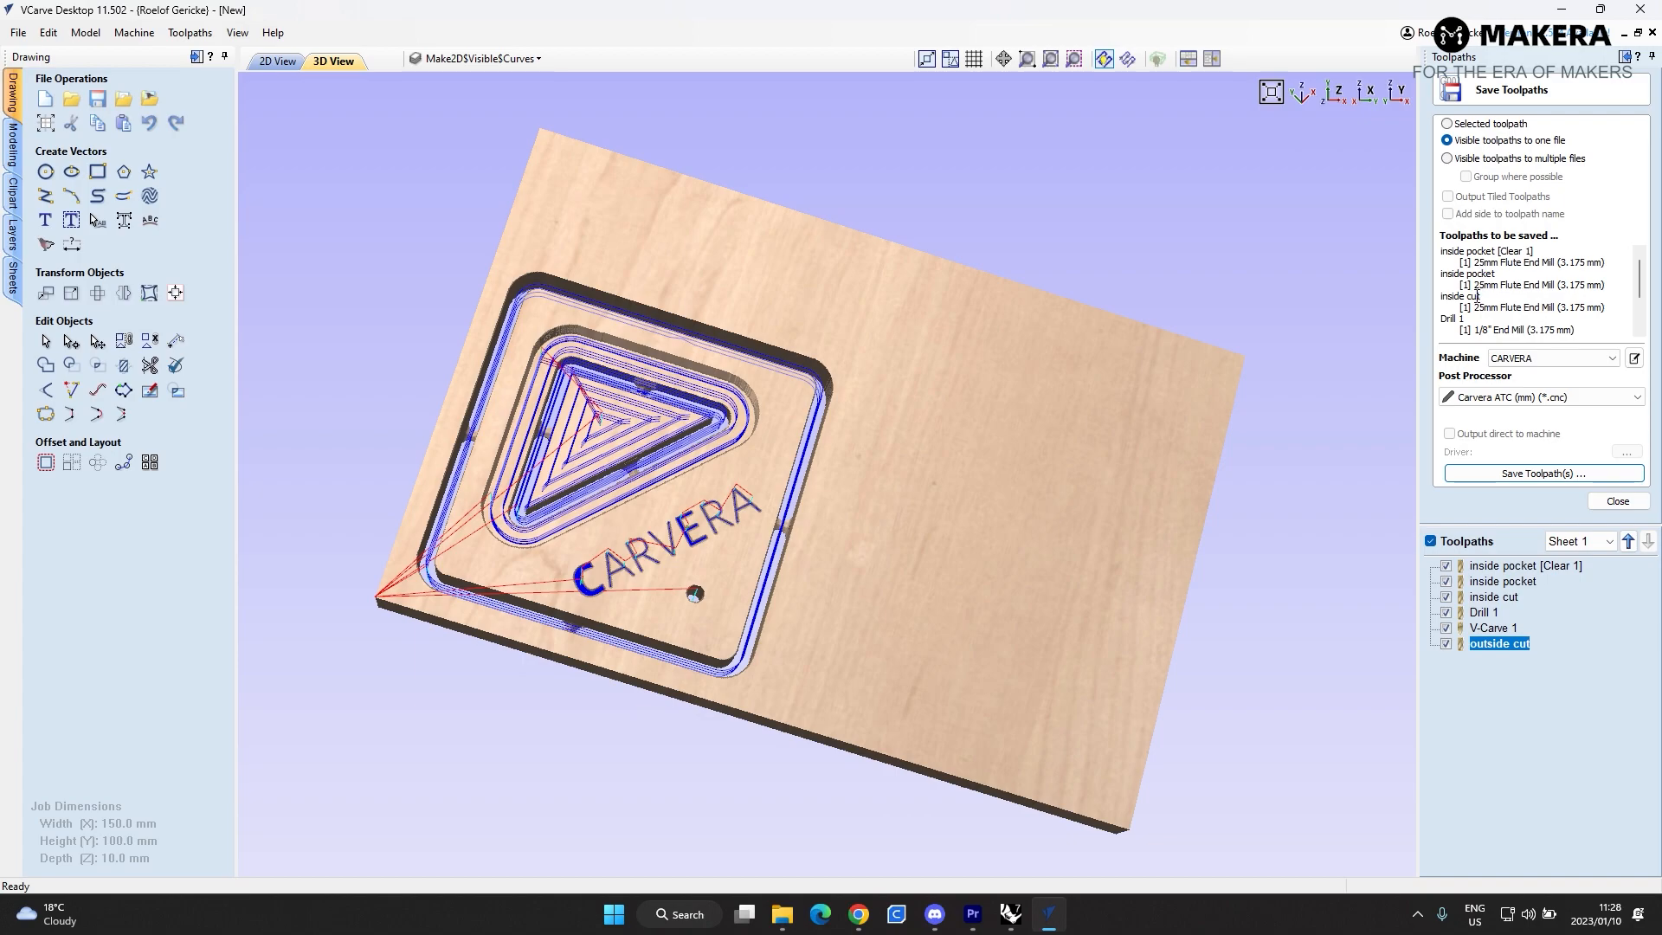
pyautogui.scroll(-1, 1486, 319)
pyautogui.scroll(-1, 1505, 326)
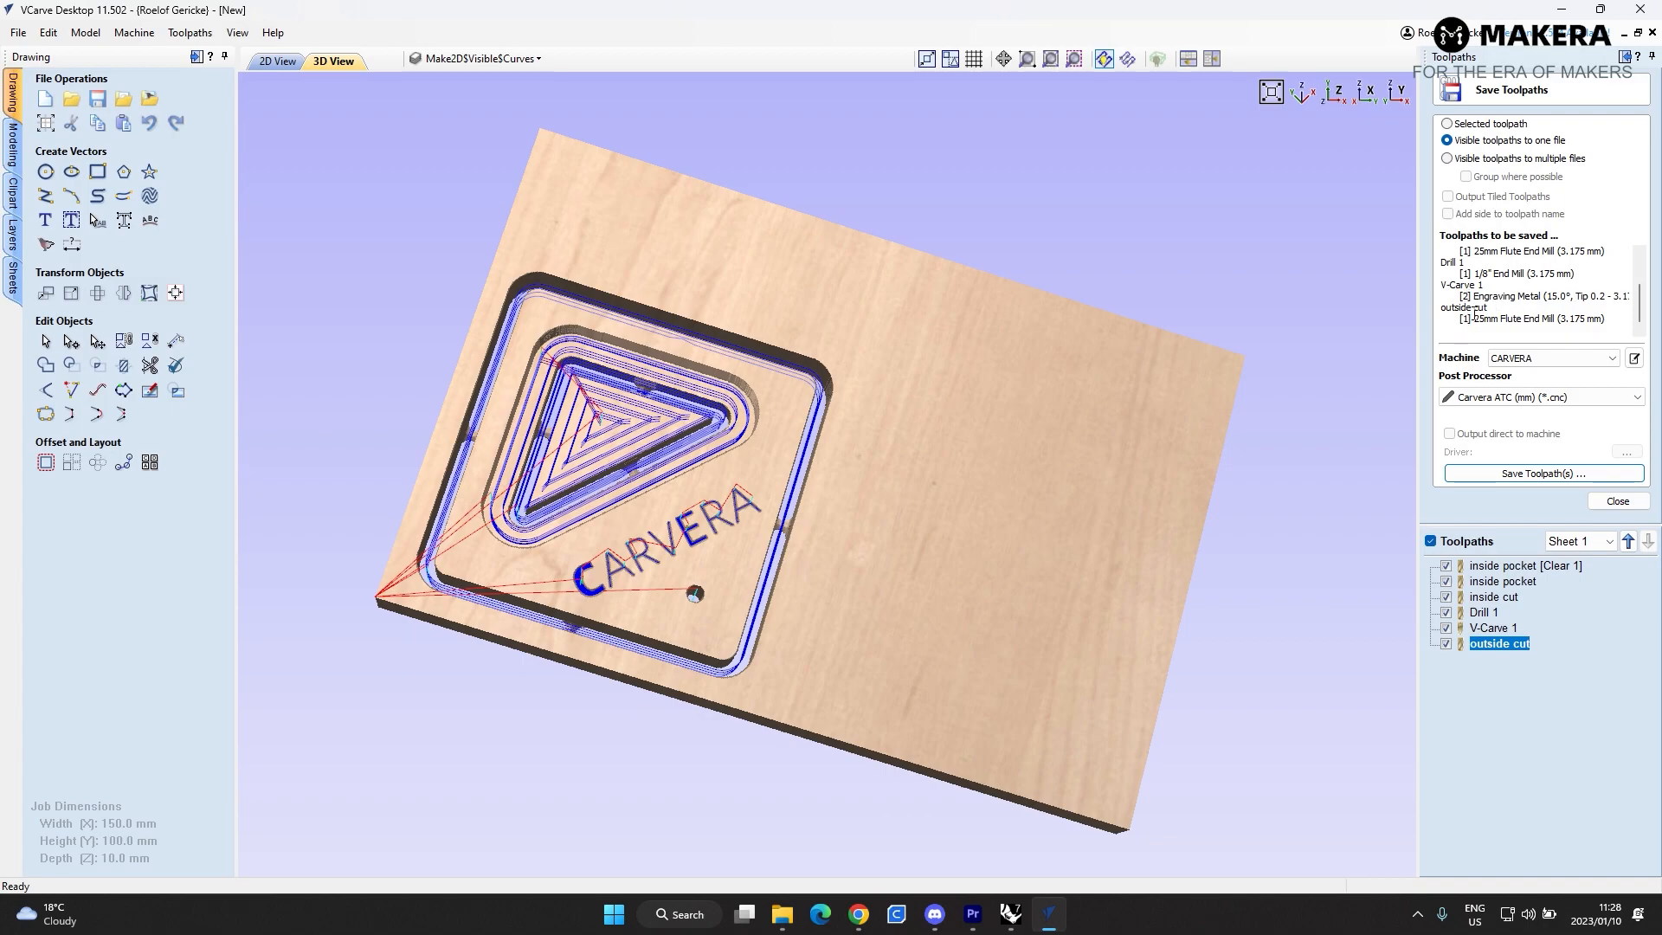
pyautogui.click(1613, 398)
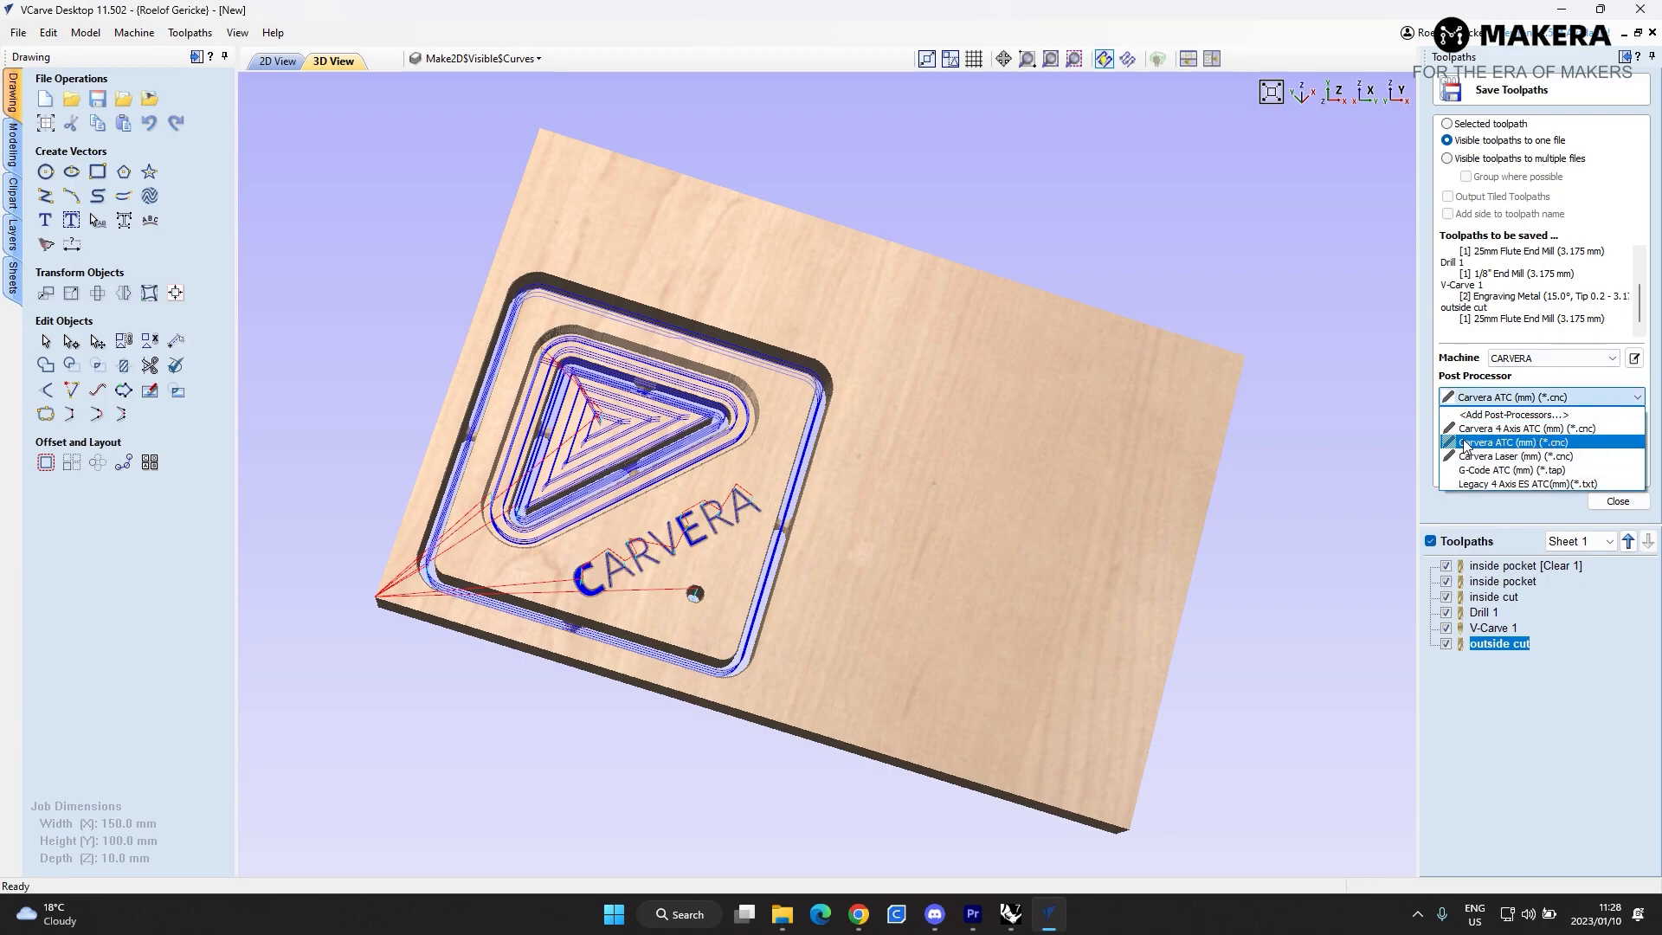
pyautogui.click(1527, 444)
pyautogui.click(1588, 362)
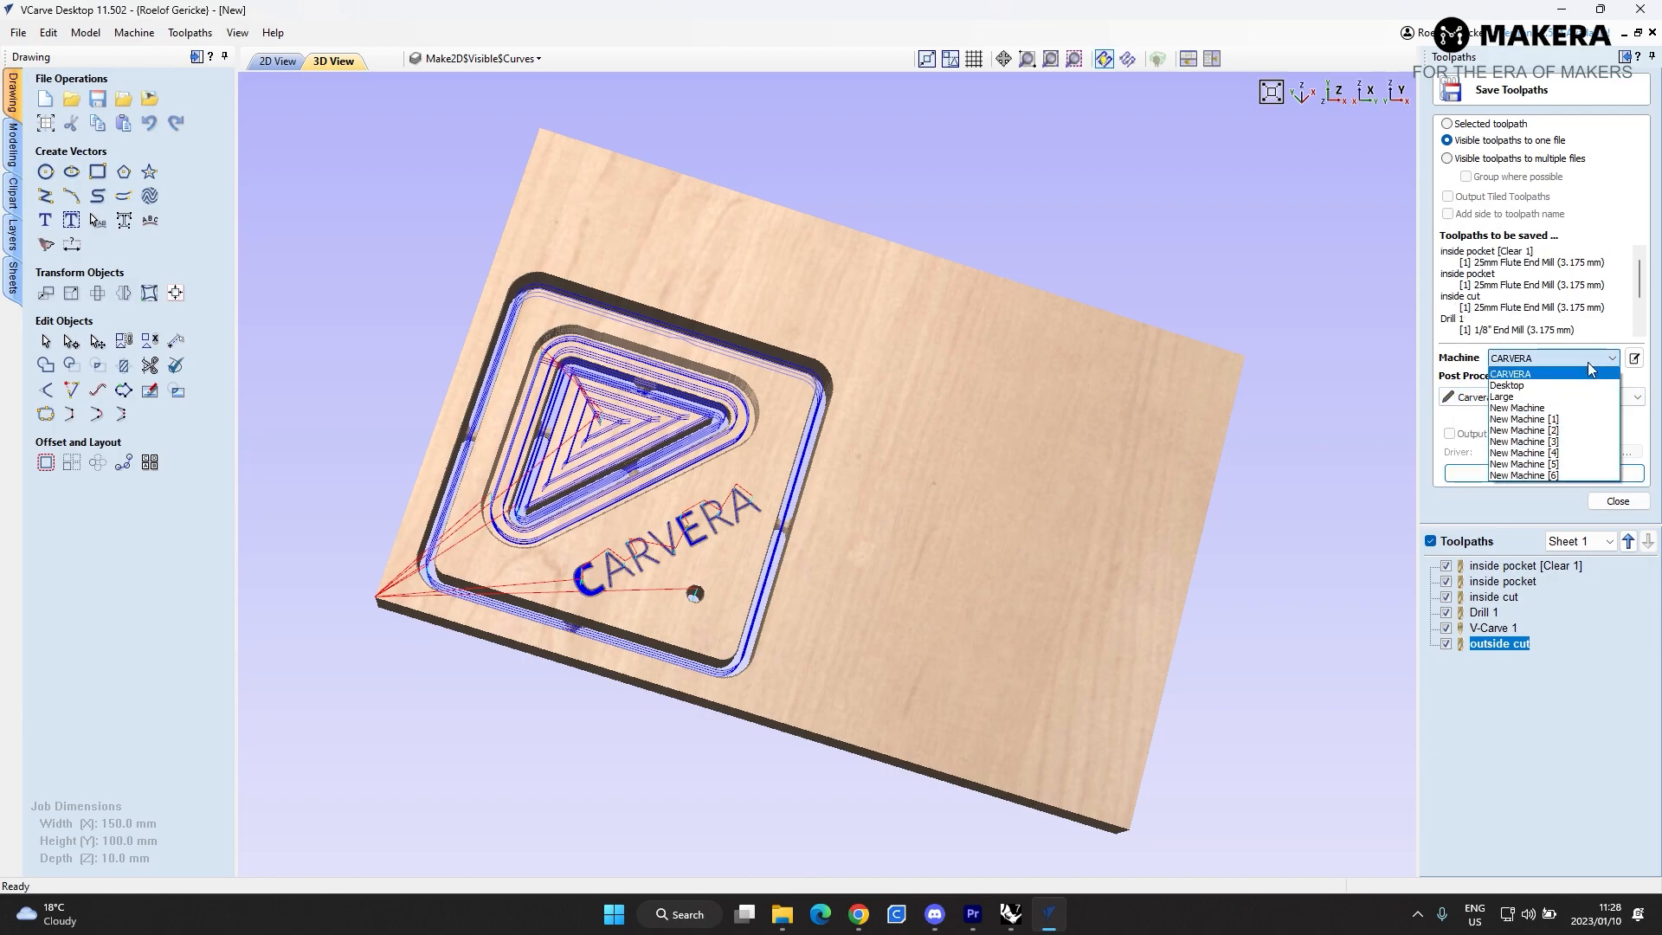
pyautogui.click(1589, 362)
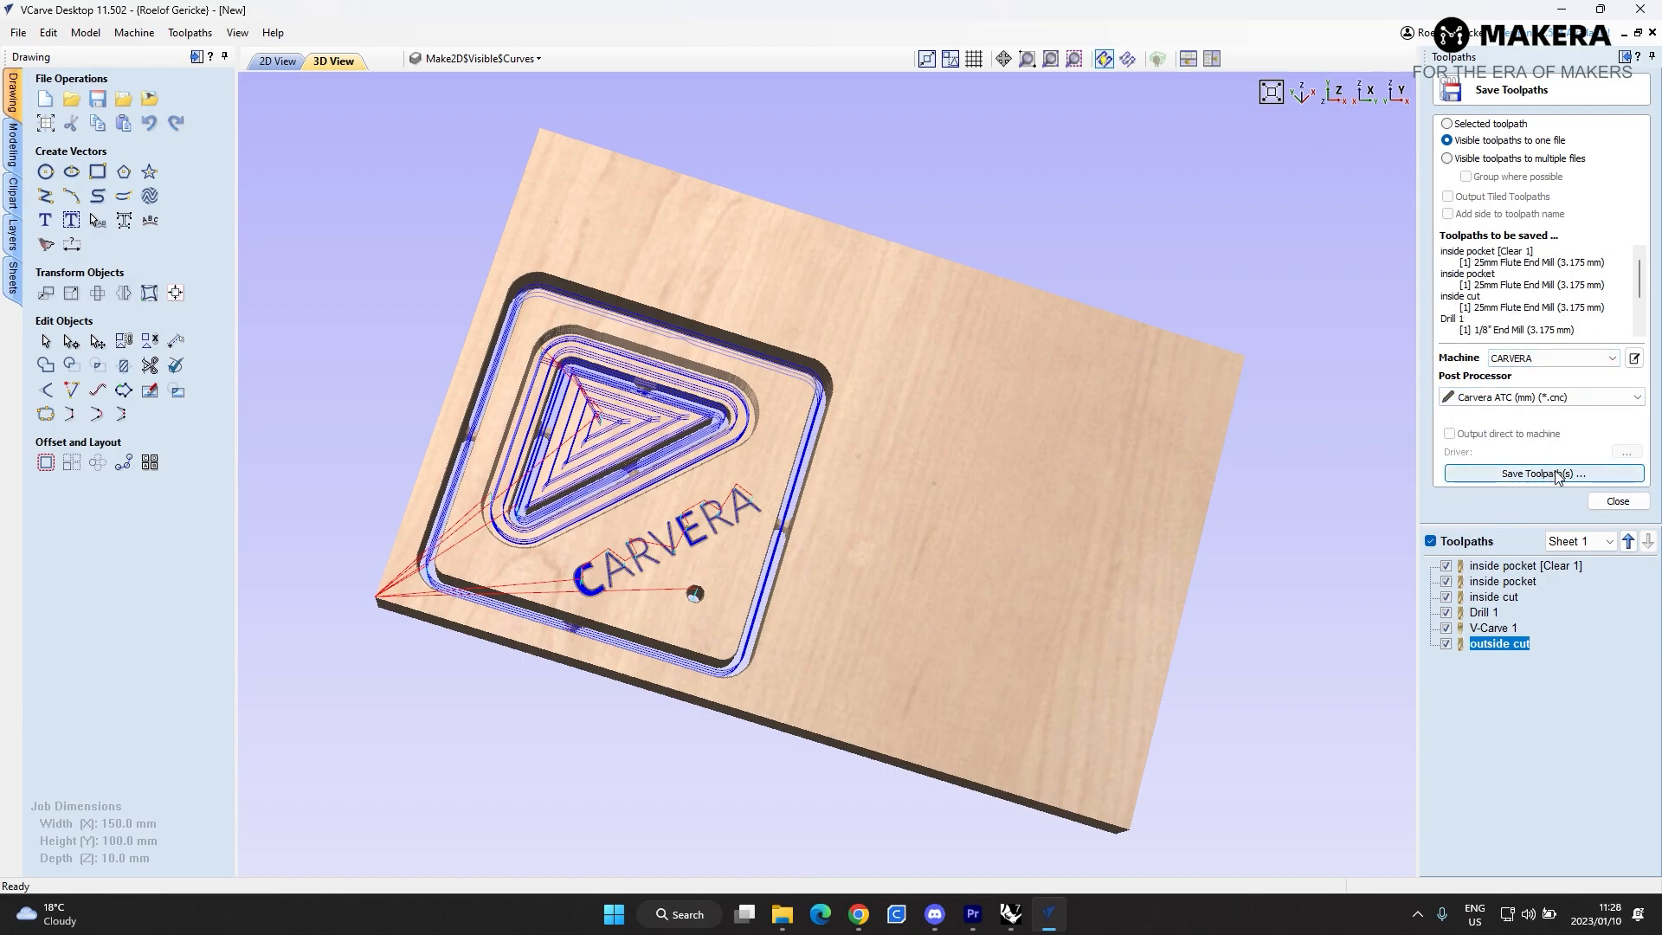
# - Save the visible toolpaths to the Desktop as one file named "Vcarve toolchange sample block"
pyautogui.click(1558, 475)
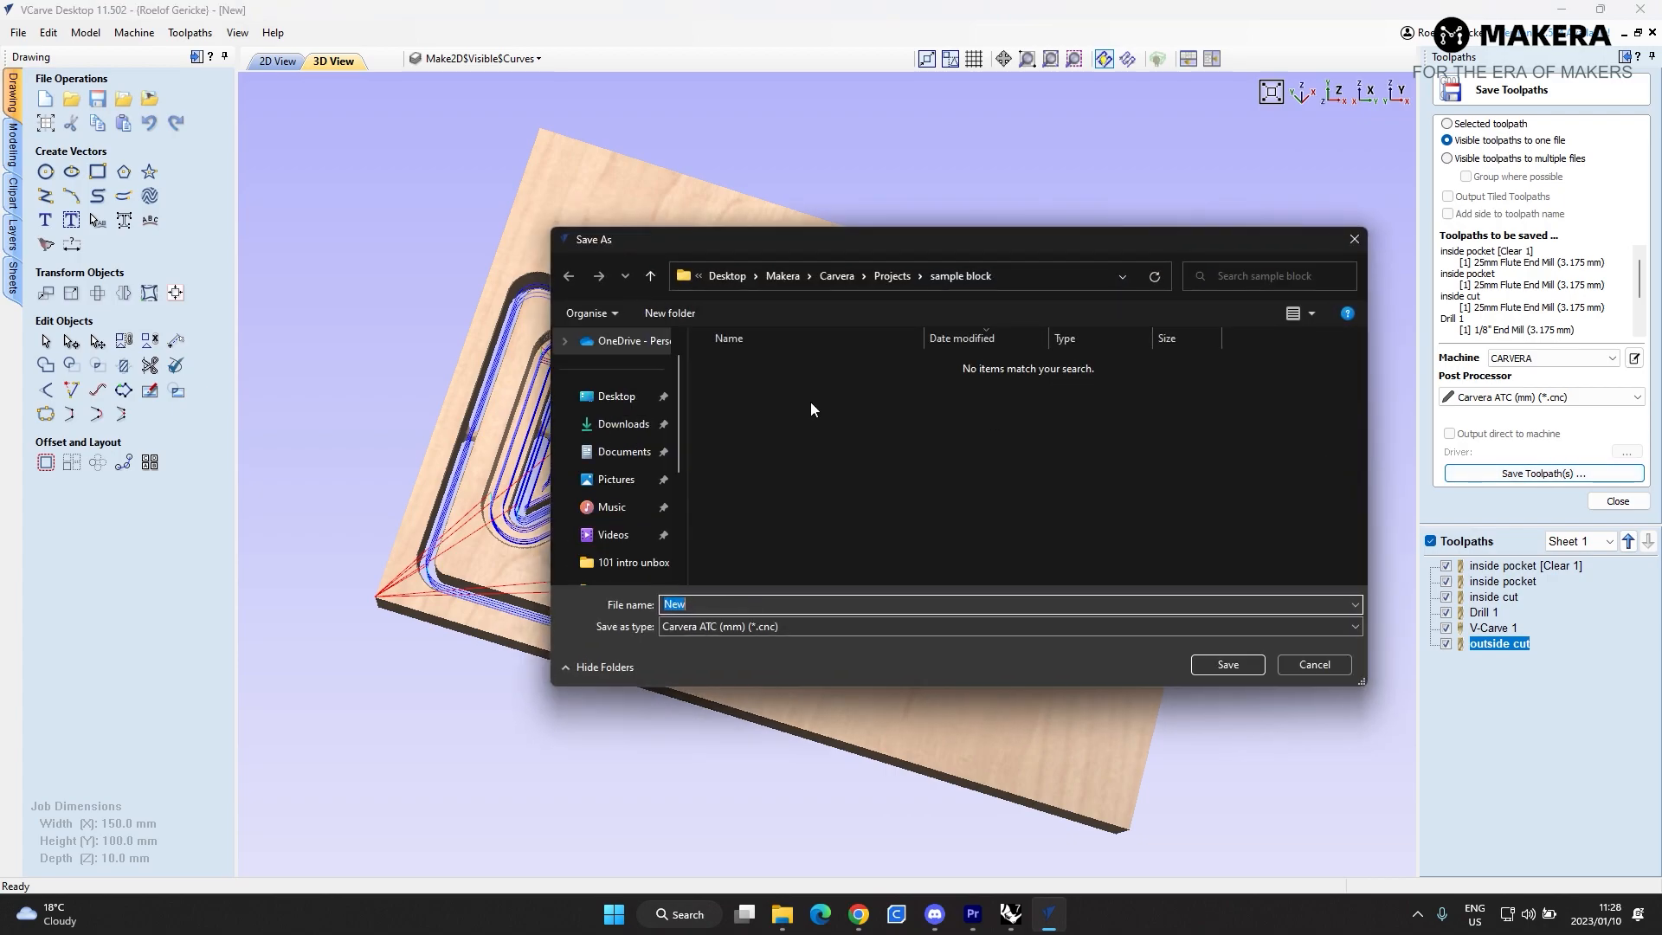
pyautogui.press('BackSpace')
pyautogui.moveTo(681, 607); pyautogui.dragTo(586, 625)
pyautogui.write('Vcarve toolchange sample block')
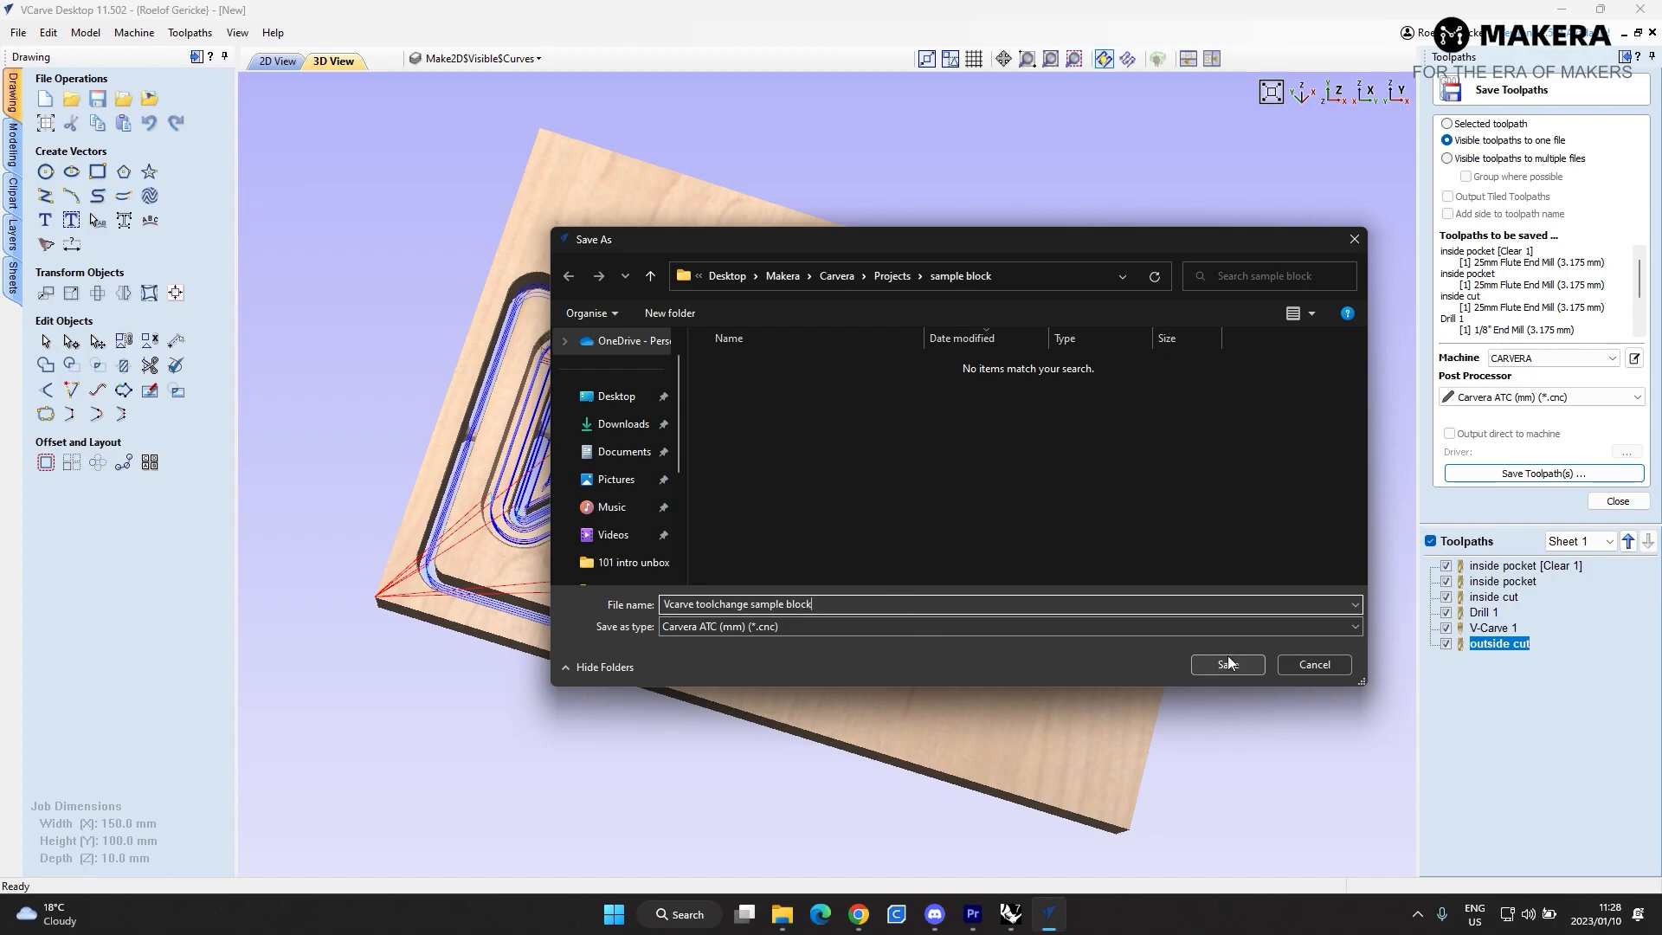
pyautogui.click(612, 396)
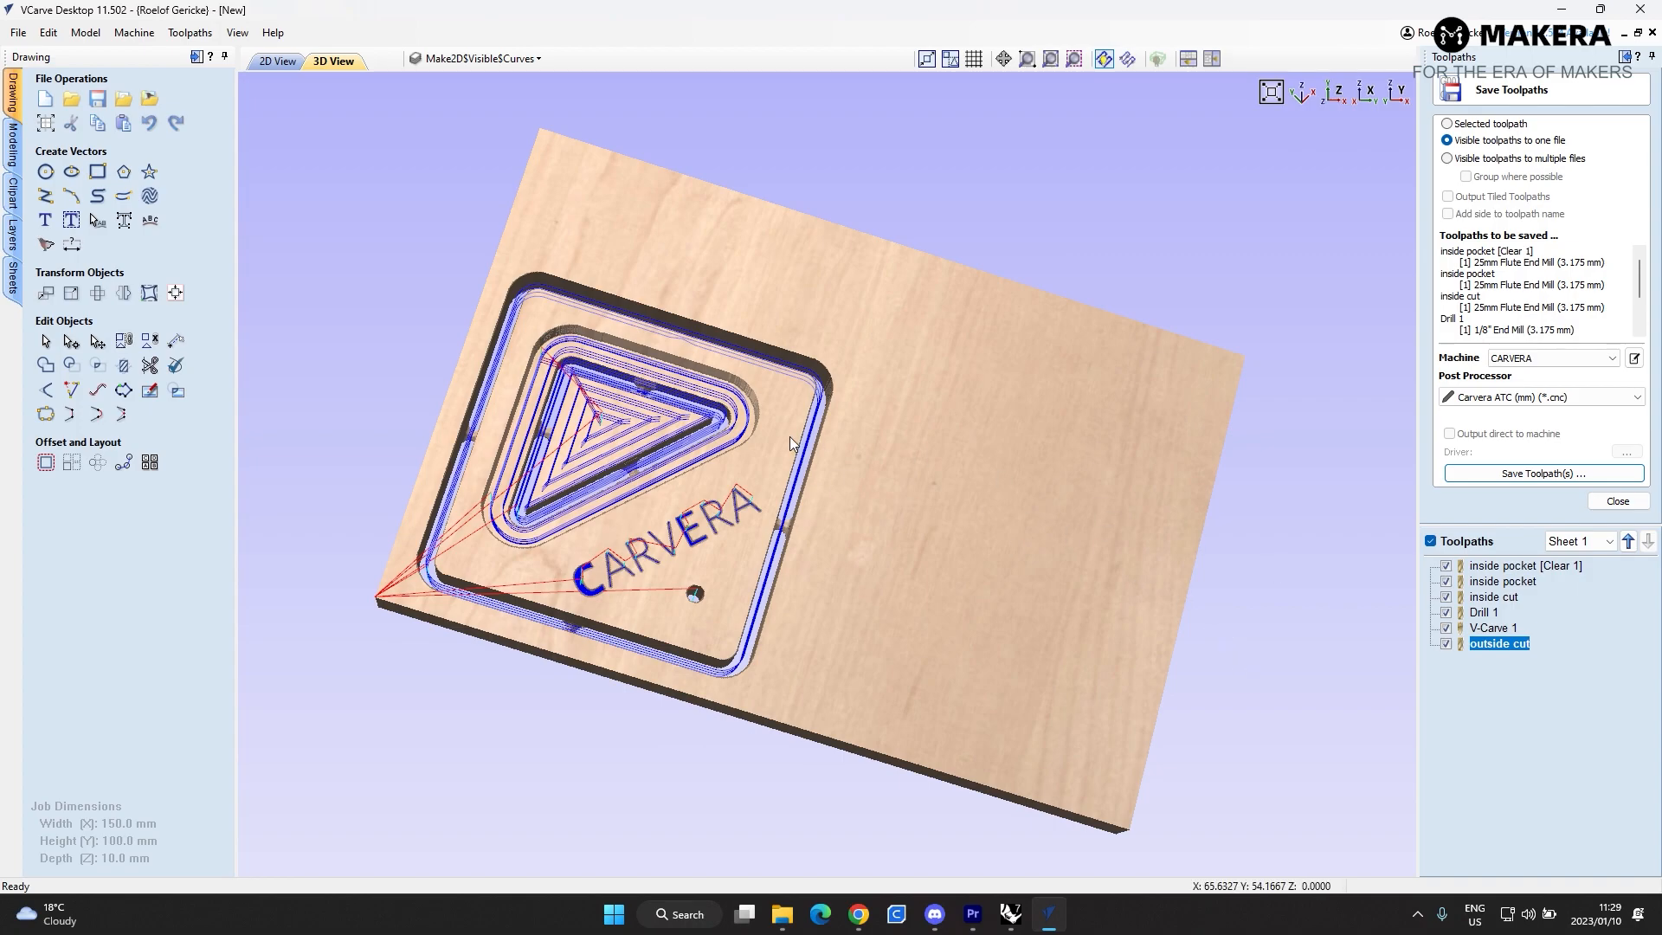
pyautogui.moveTo(788, 438); pyautogui.dragTo(563, 556)
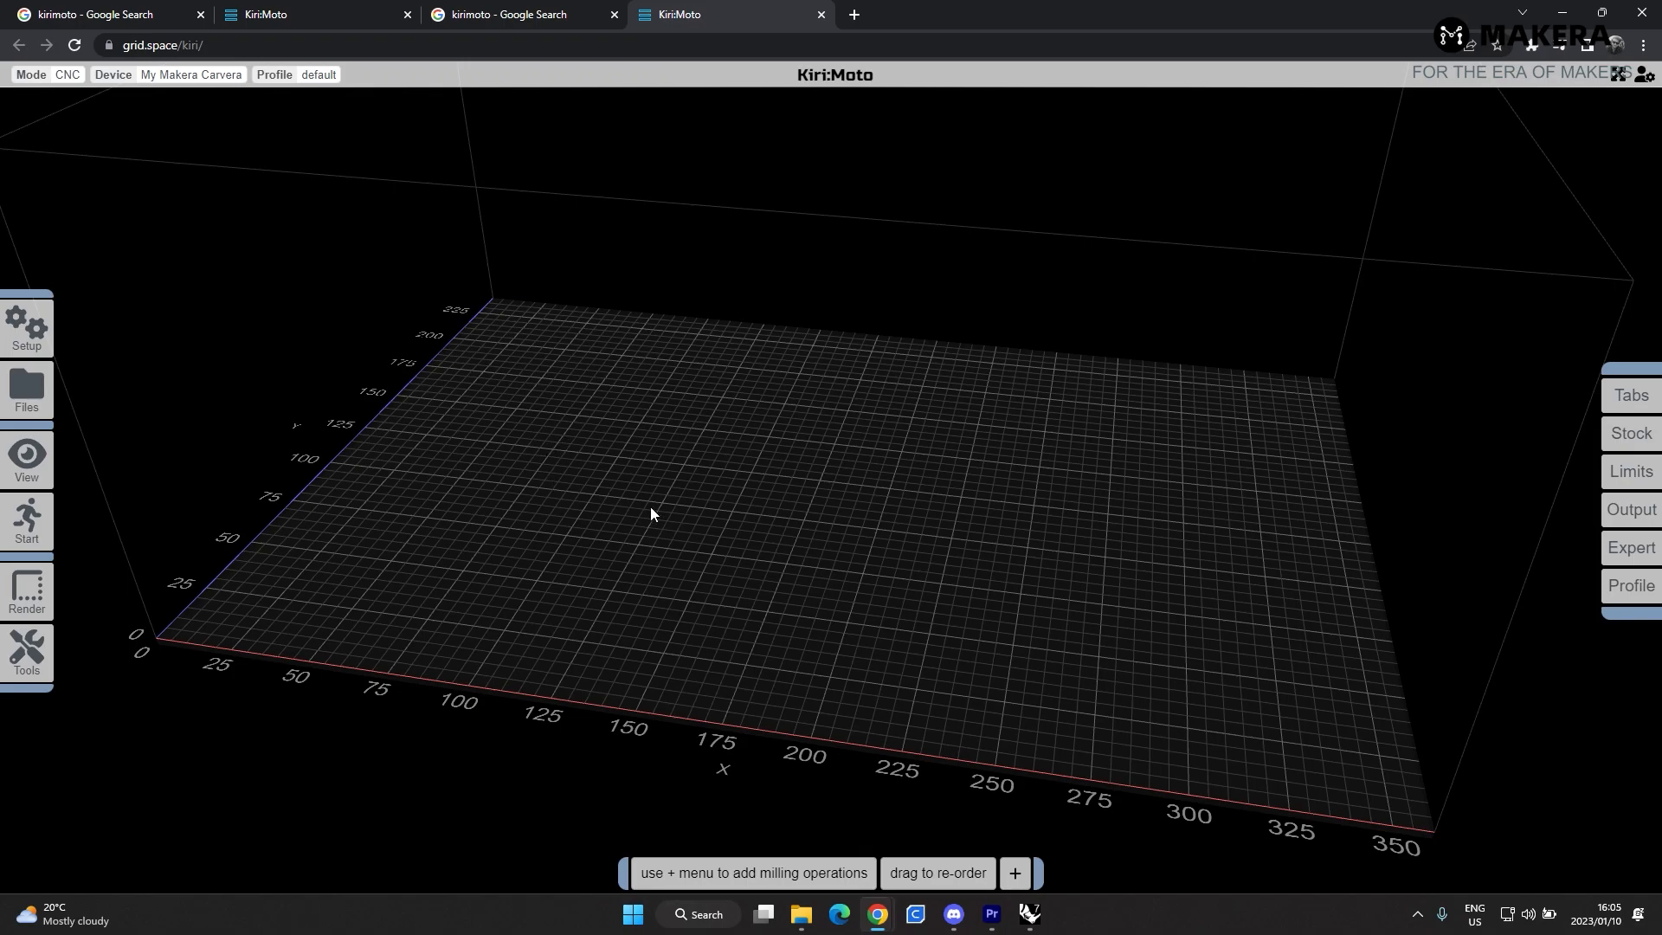
# - Switch to Kiri:Moto, open its device selection and look through the SLA, laser and CNC device types
pyautogui.click(187, 75)
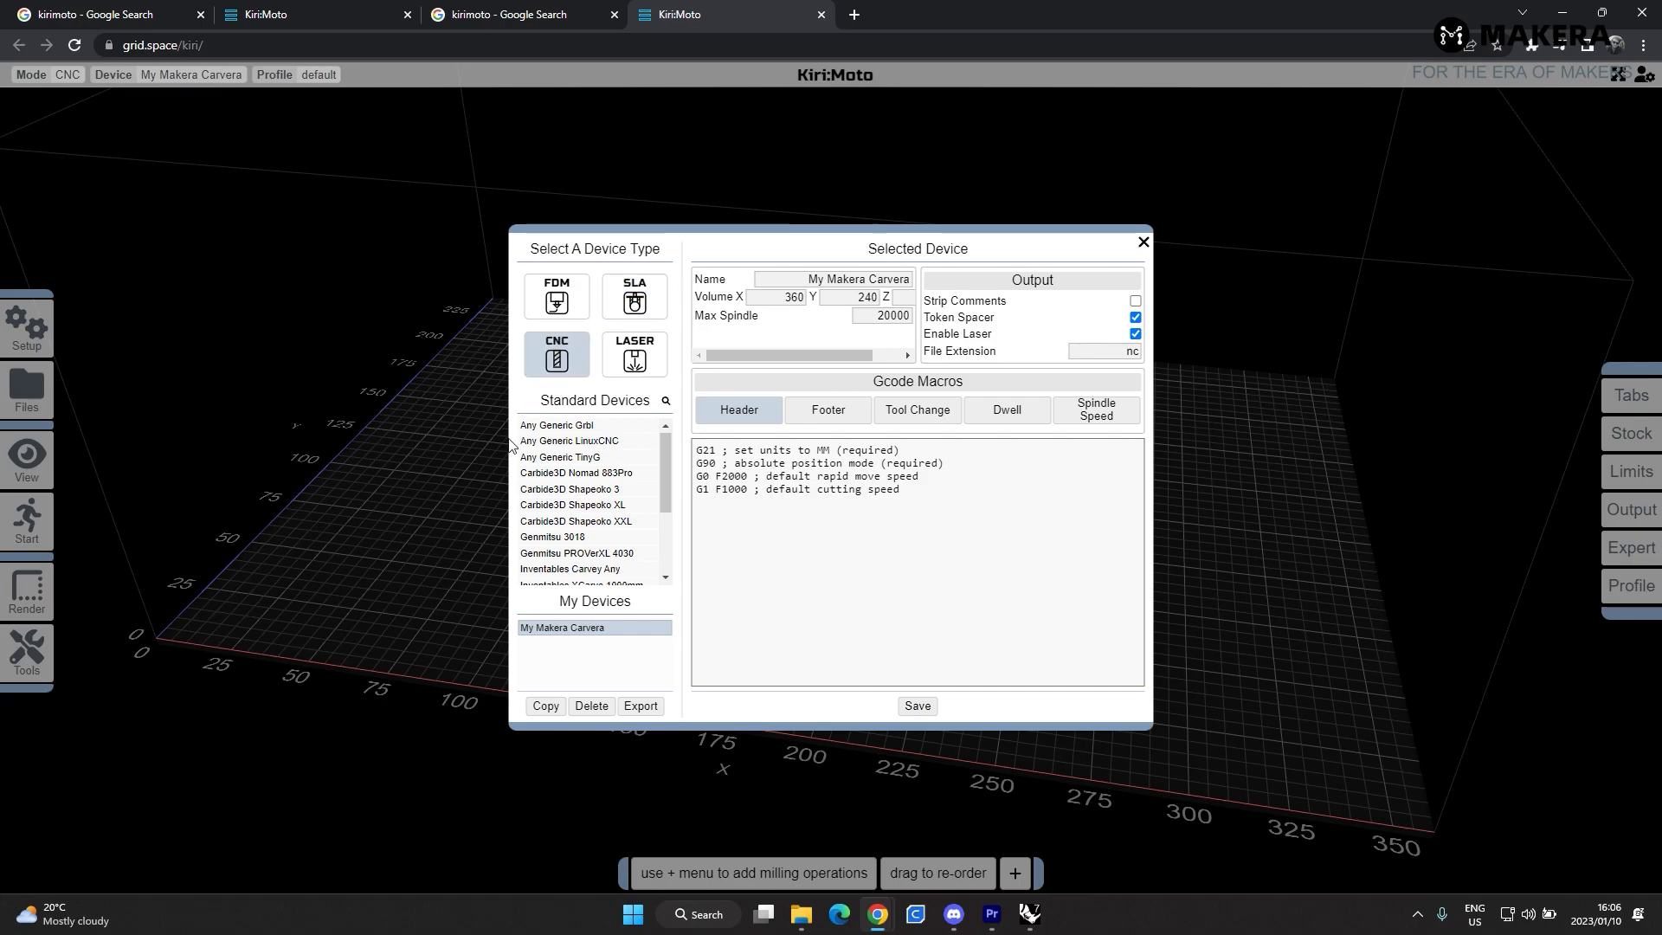
pyautogui.click(635, 297)
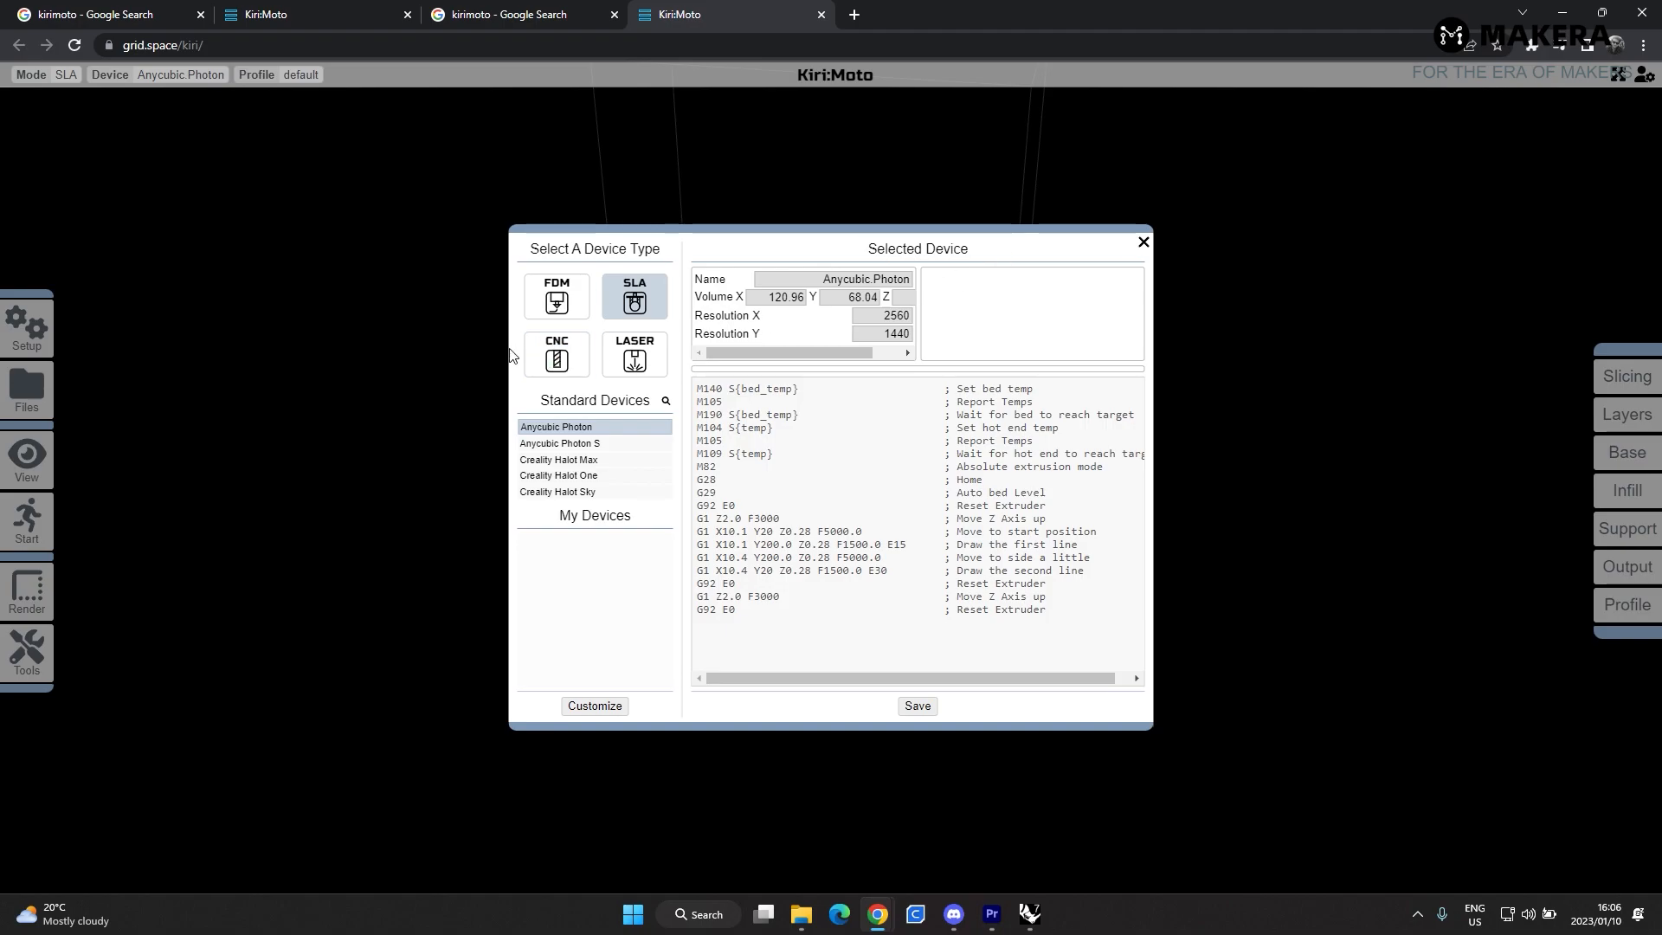
pyautogui.click(556, 362)
pyautogui.click(650, 364)
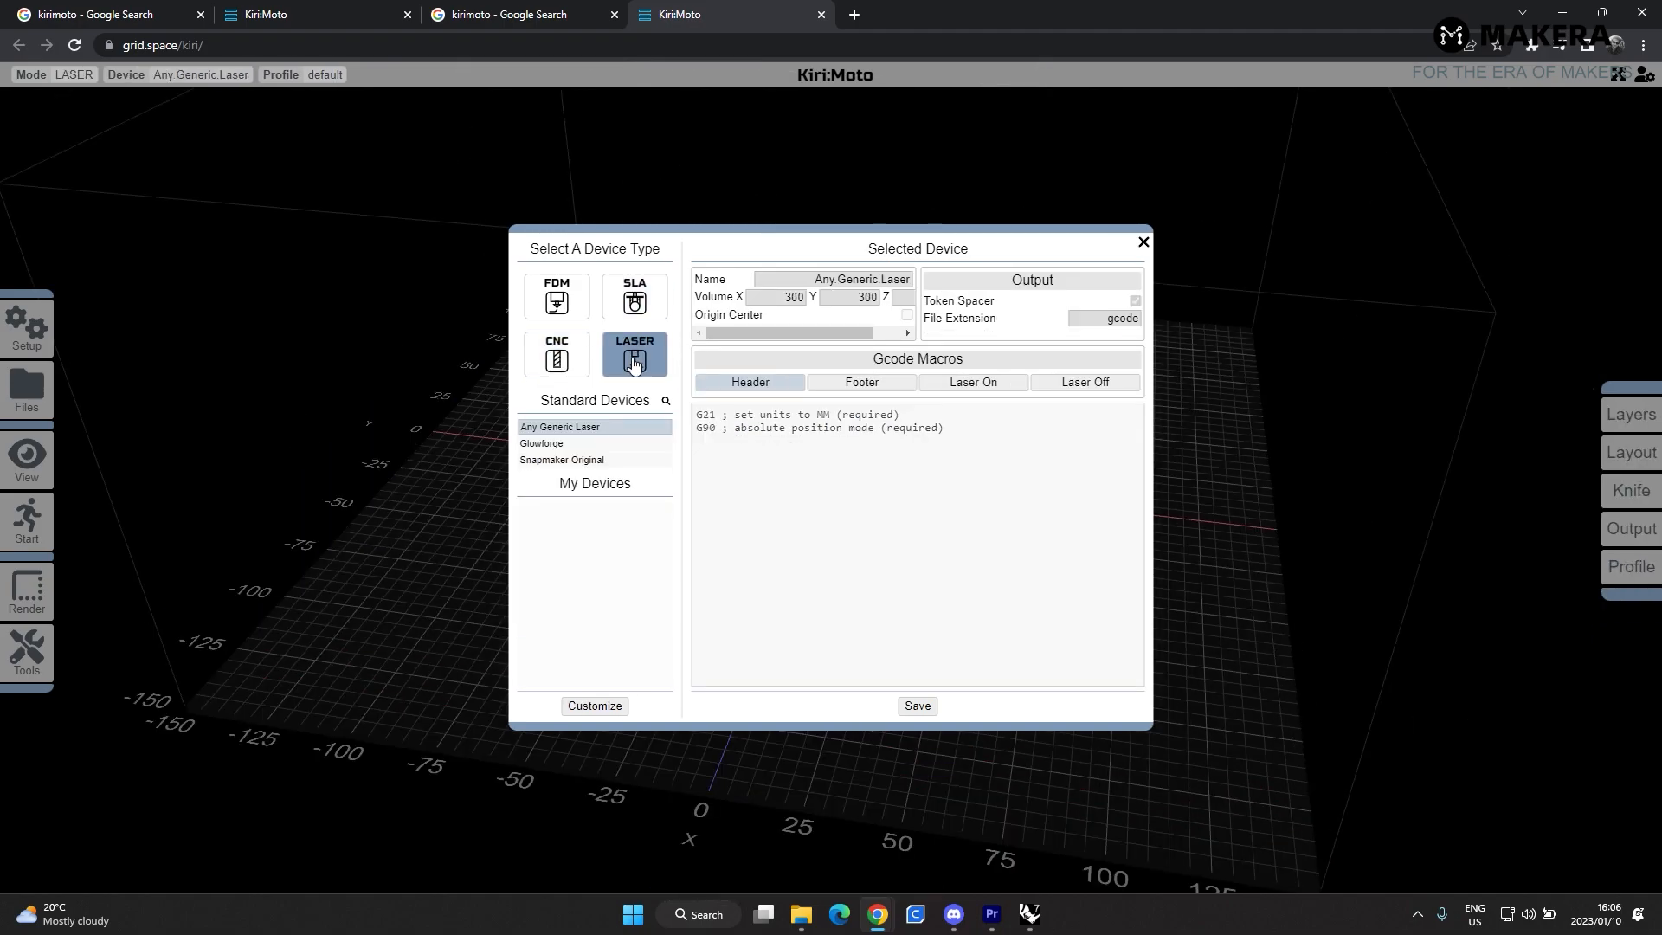
pyautogui.click(554, 361)
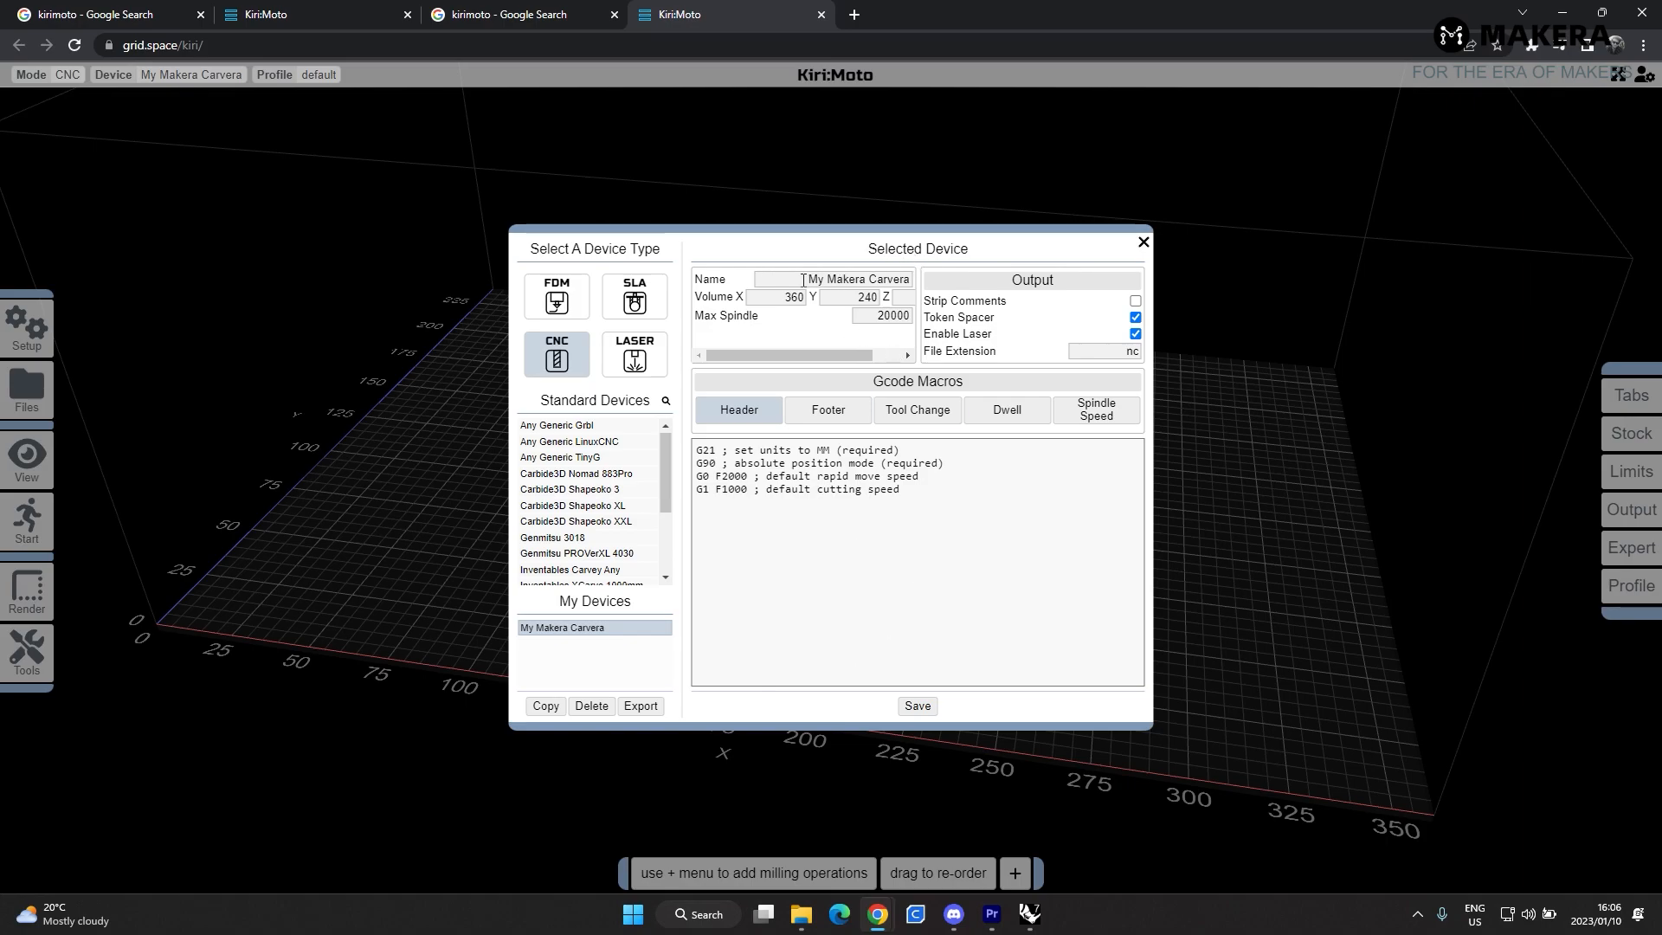
# - Choose the standard Makera Carvera as the CNC device and close the device selection
pyautogui.scroll(-2, 578, 532)
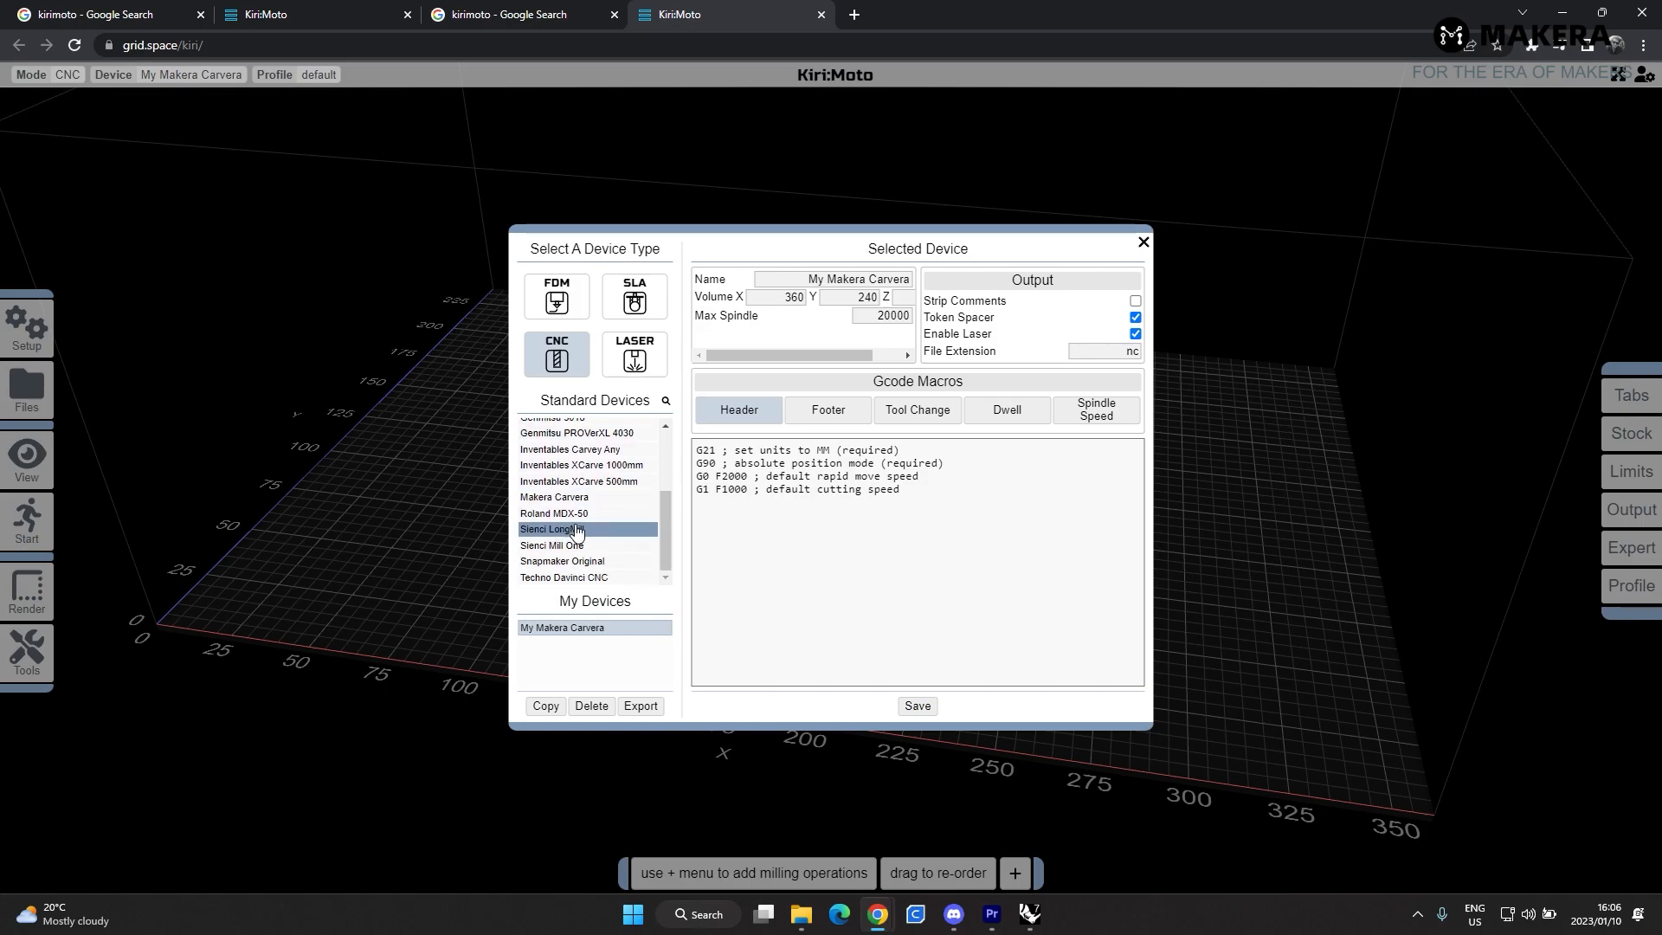
pyautogui.click(580, 497)
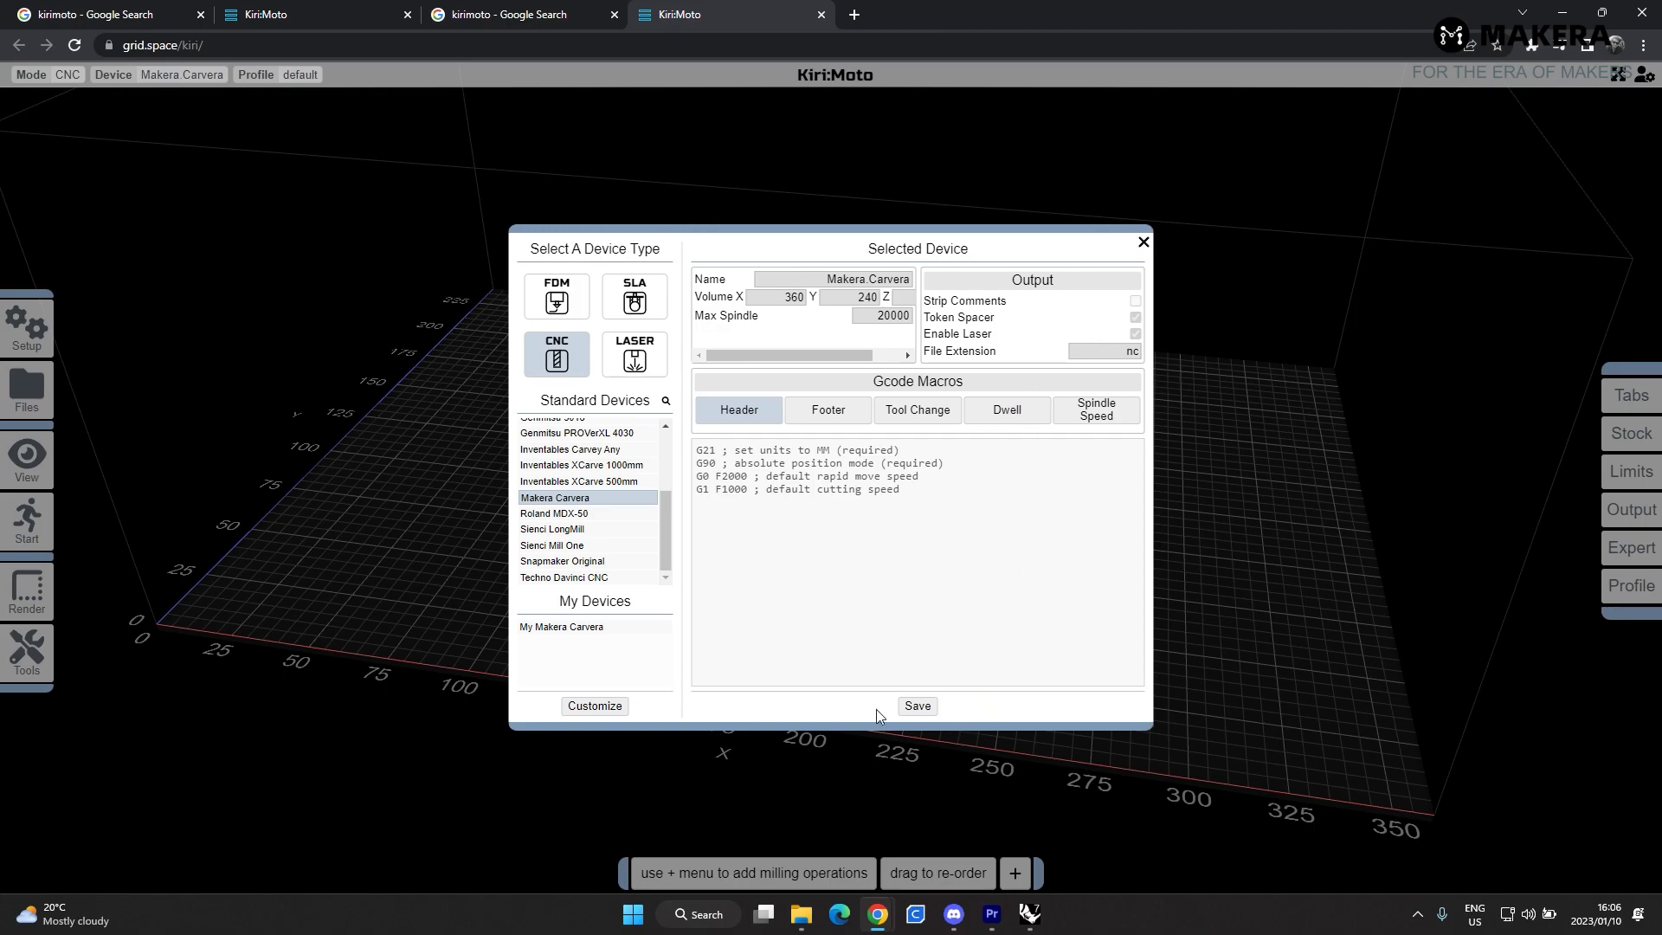
pyautogui.click(1143, 243)
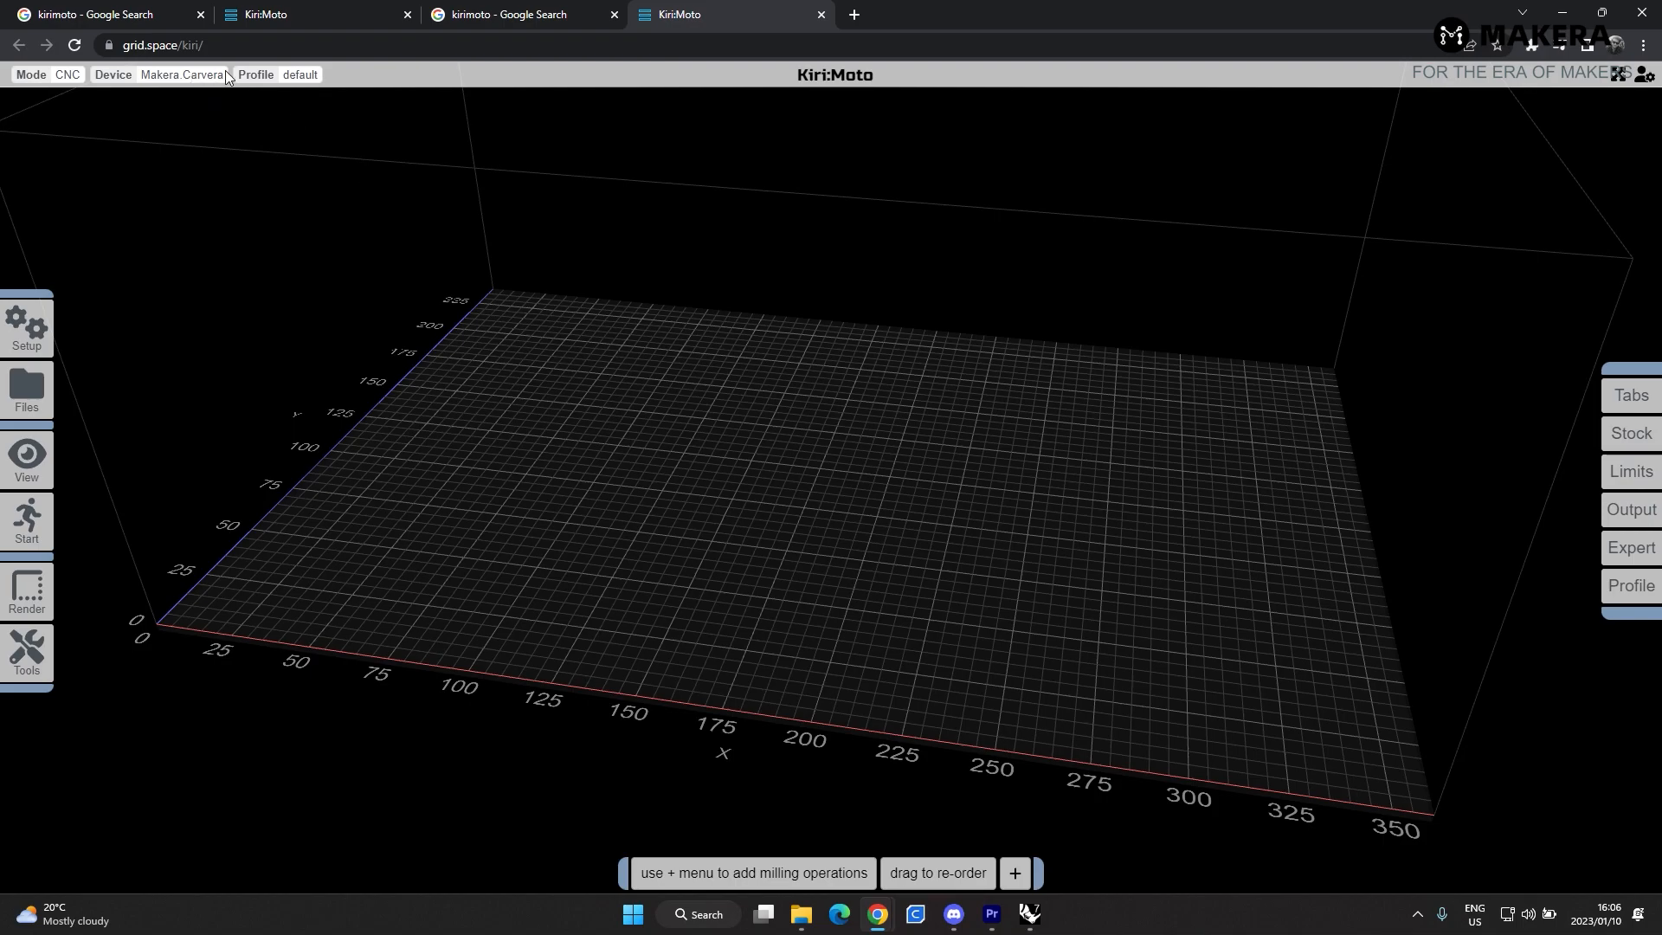
pyautogui.click(283, 78)
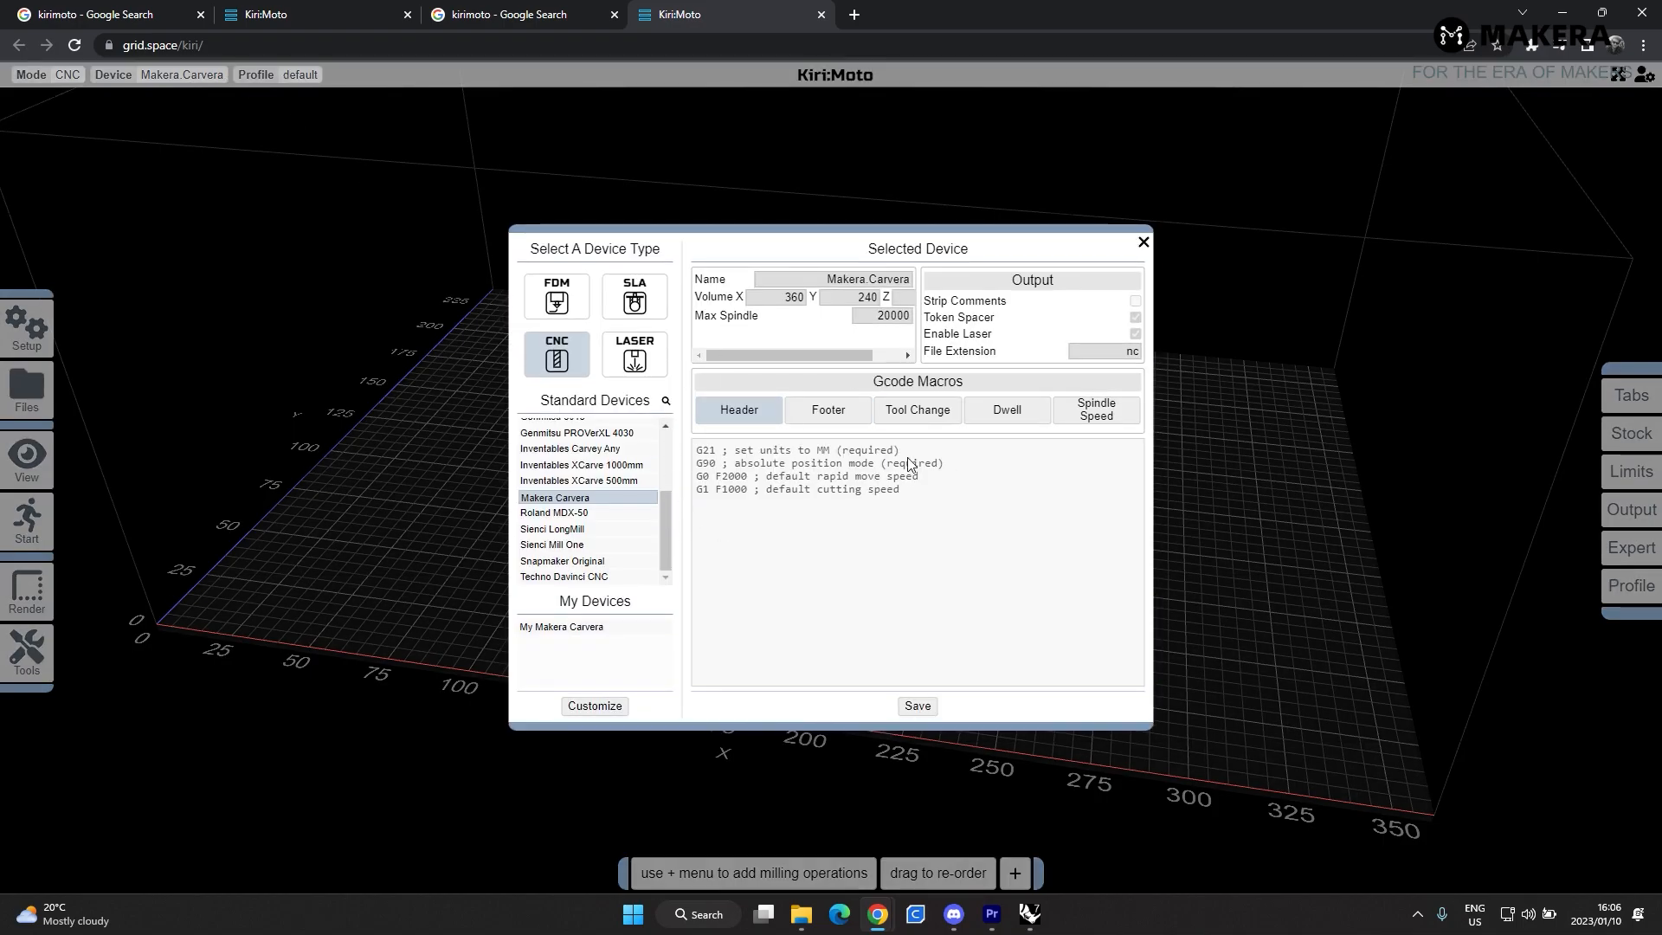
pyautogui.click(1143, 243)
pyautogui.moveTo(24, 331)
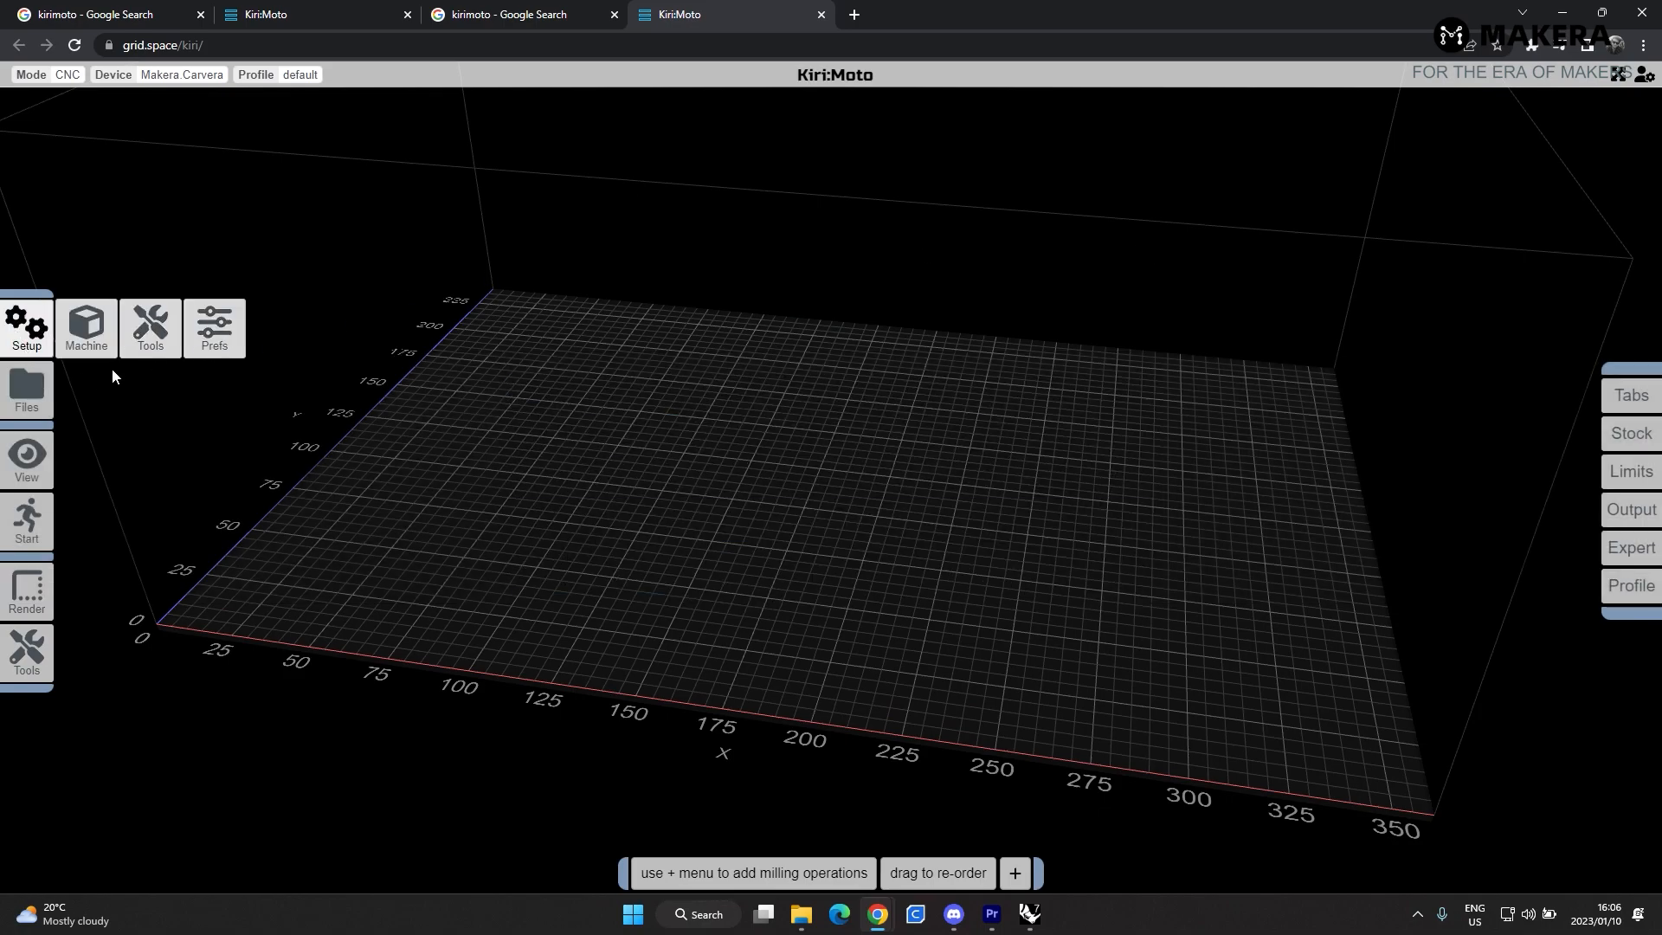
pyautogui.moveTo(37, 414)
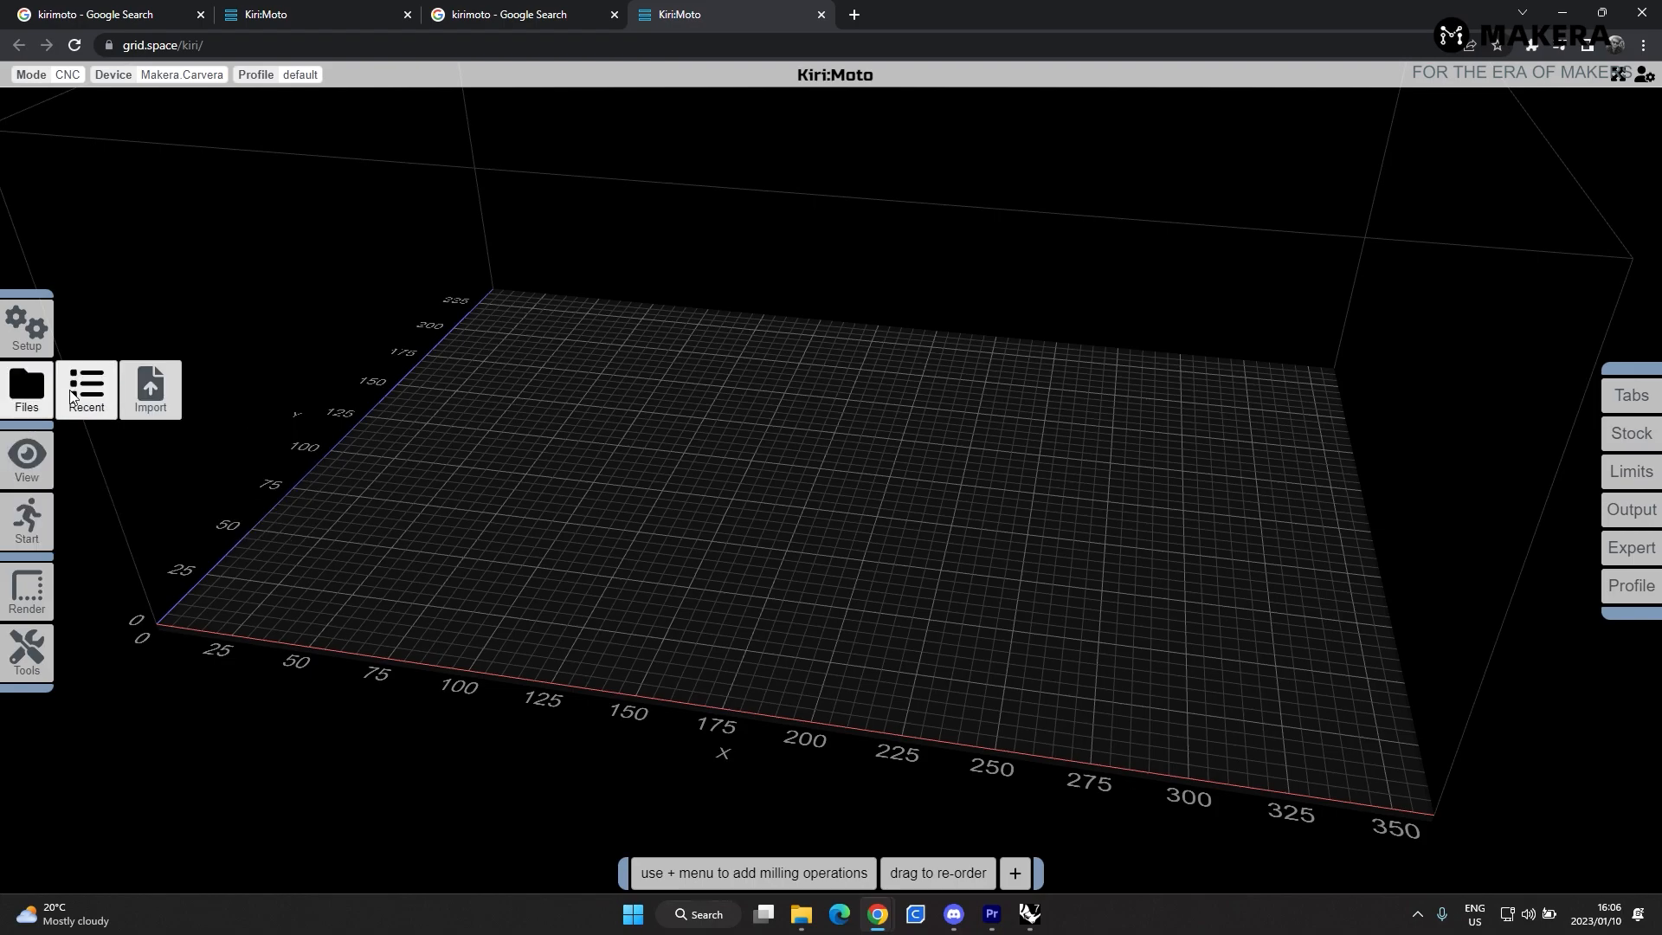
pyautogui.moveTo(30, 472)
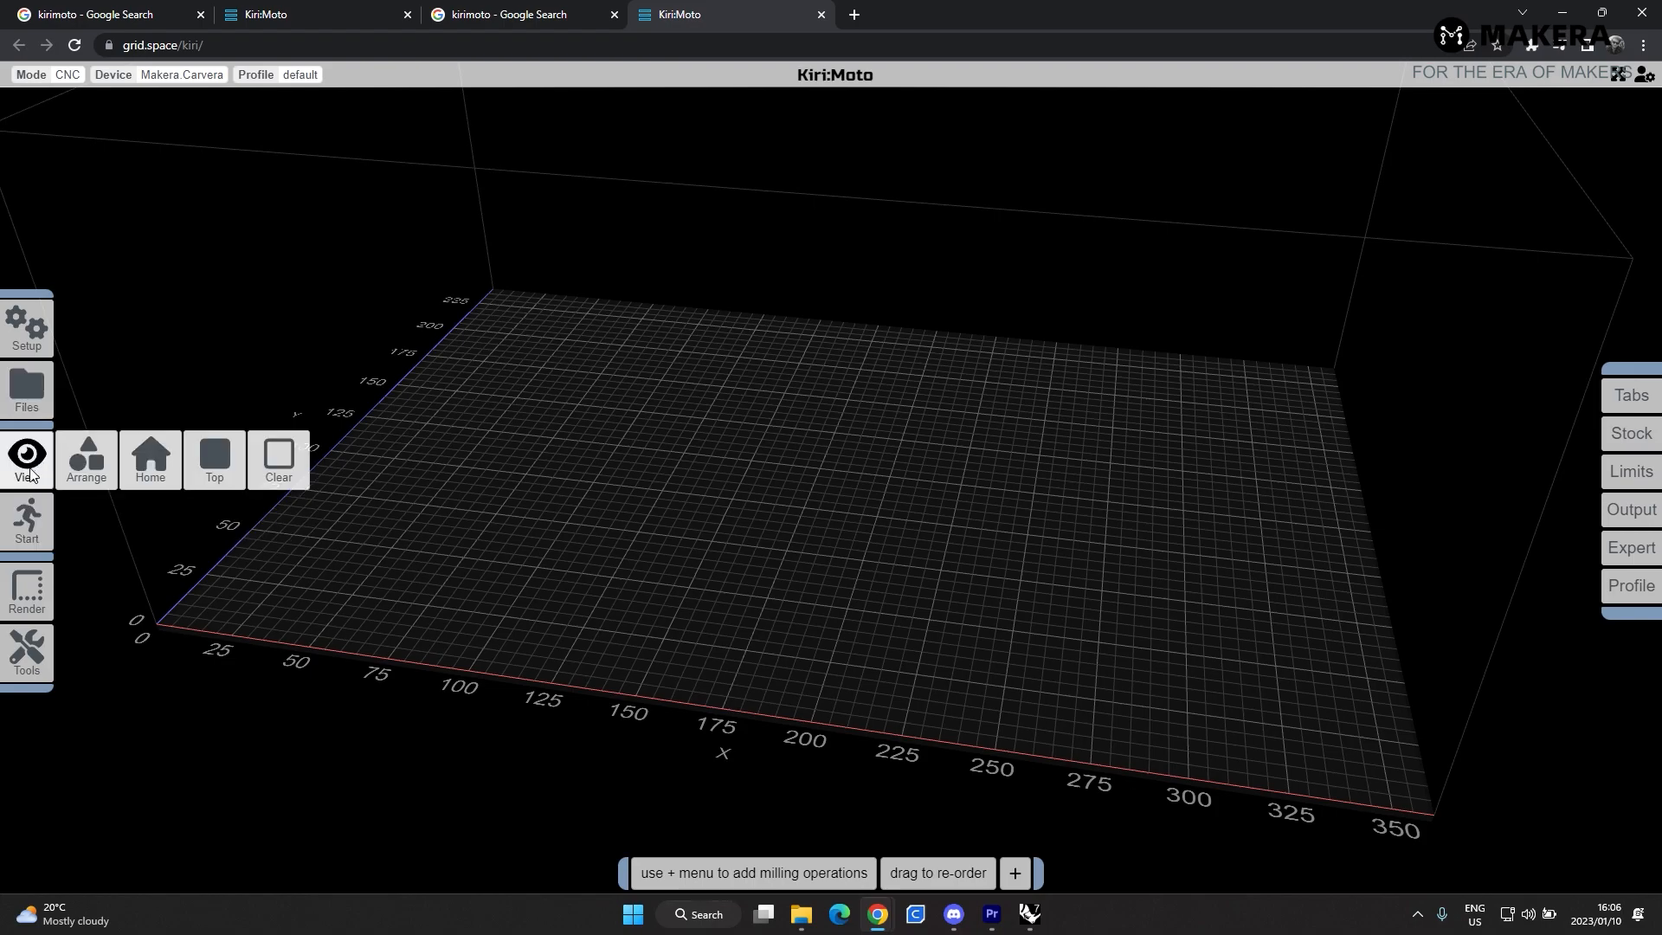
pyautogui.moveTo(33, 523)
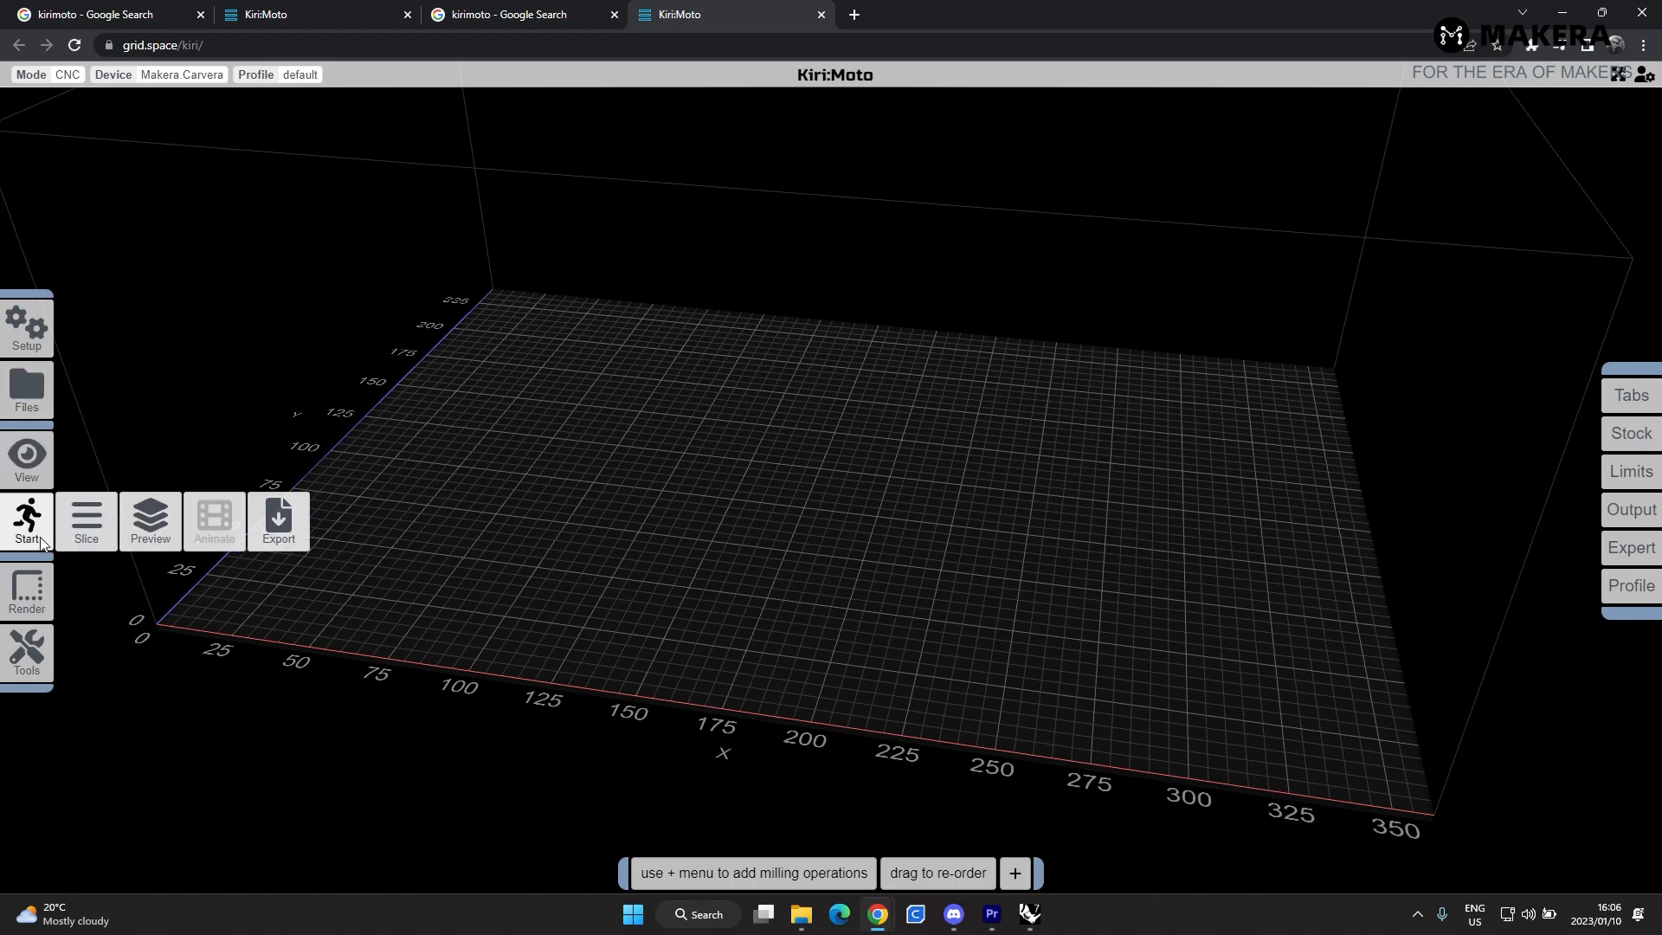
pyautogui.moveTo(30, 591)
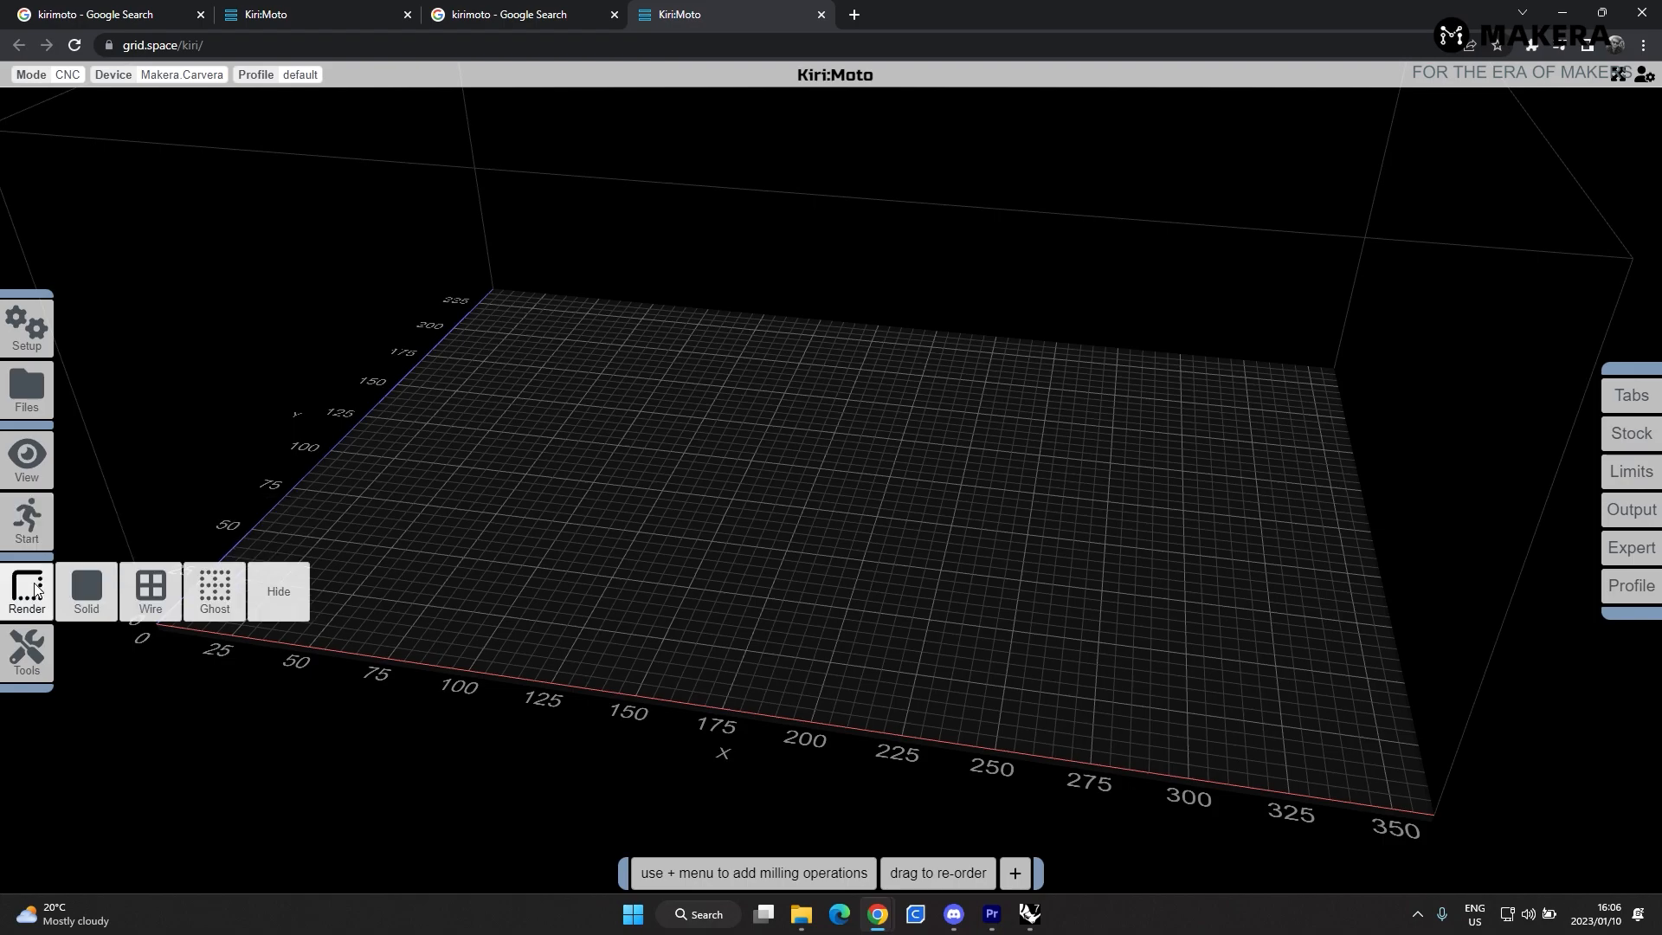
pyautogui.moveTo(32, 668)
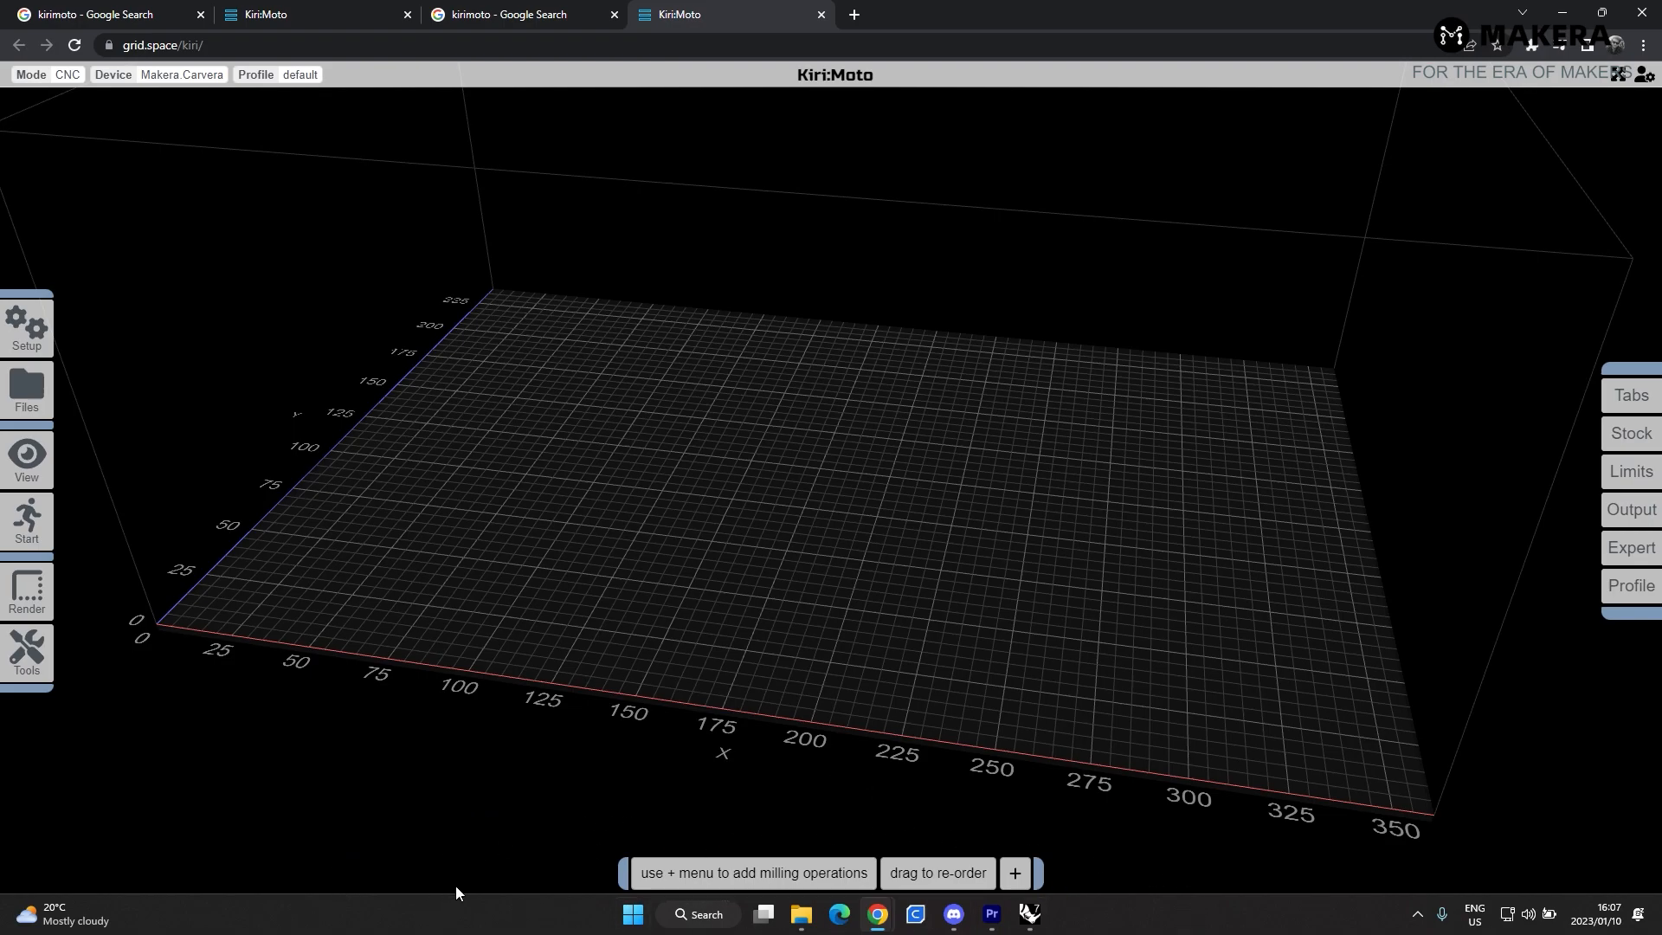
pyautogui.moveTo(1022, 876)
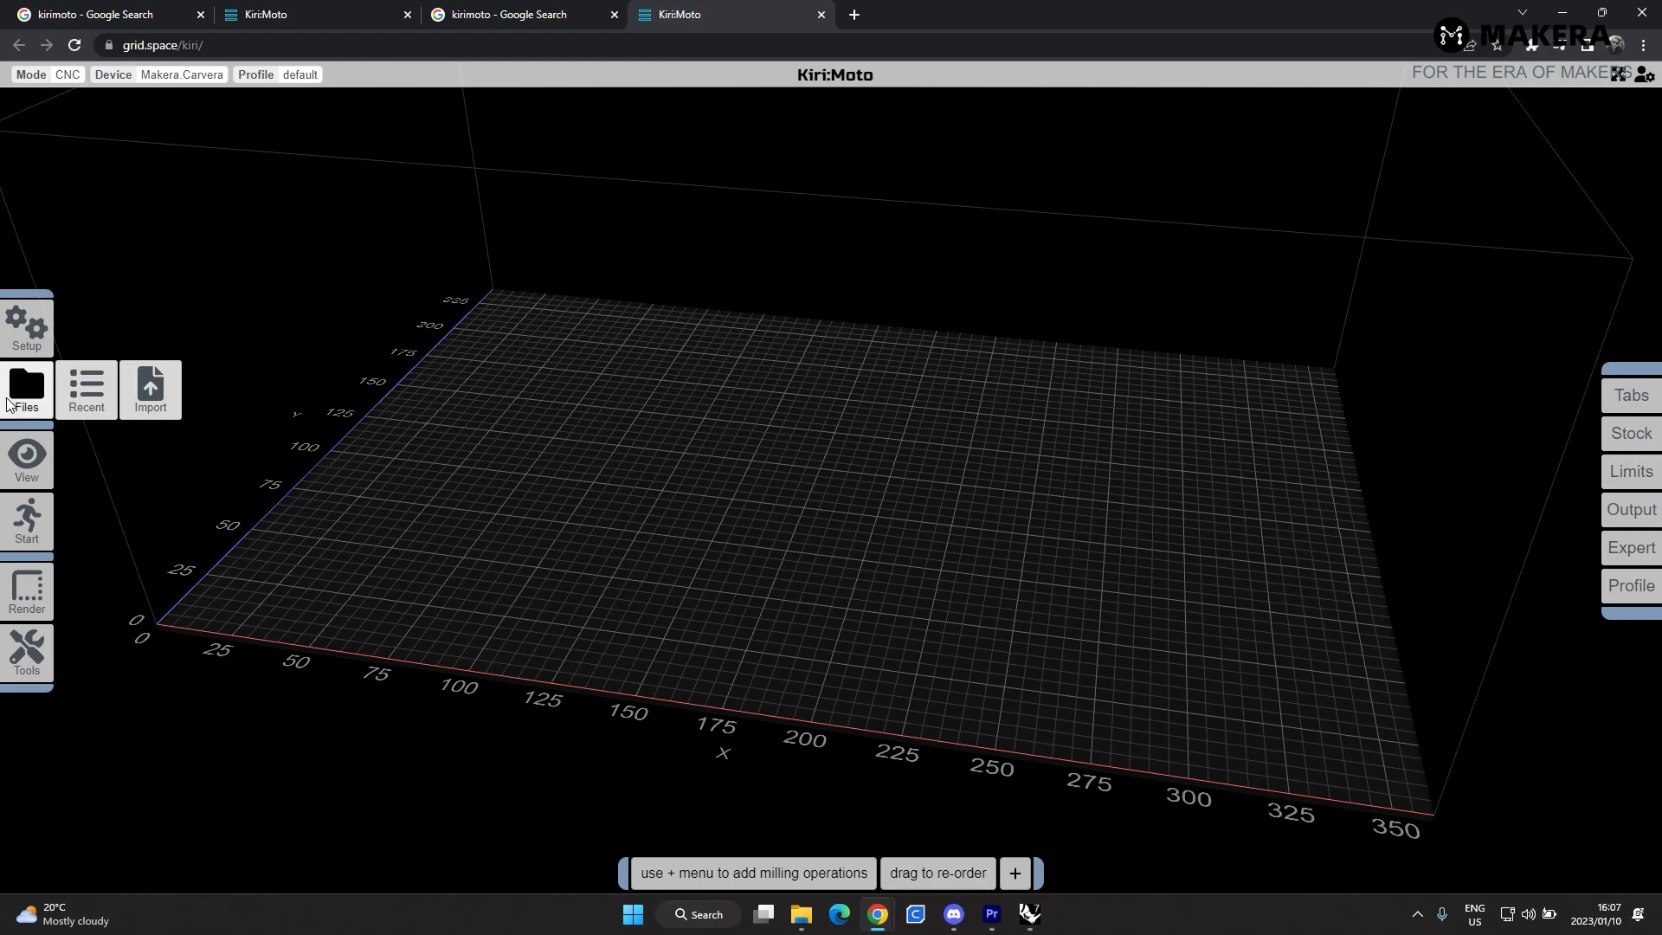
# - Import the "3d sample block" STL model from the sample block project folder into the workspace
pyautogui.click(150, 390)
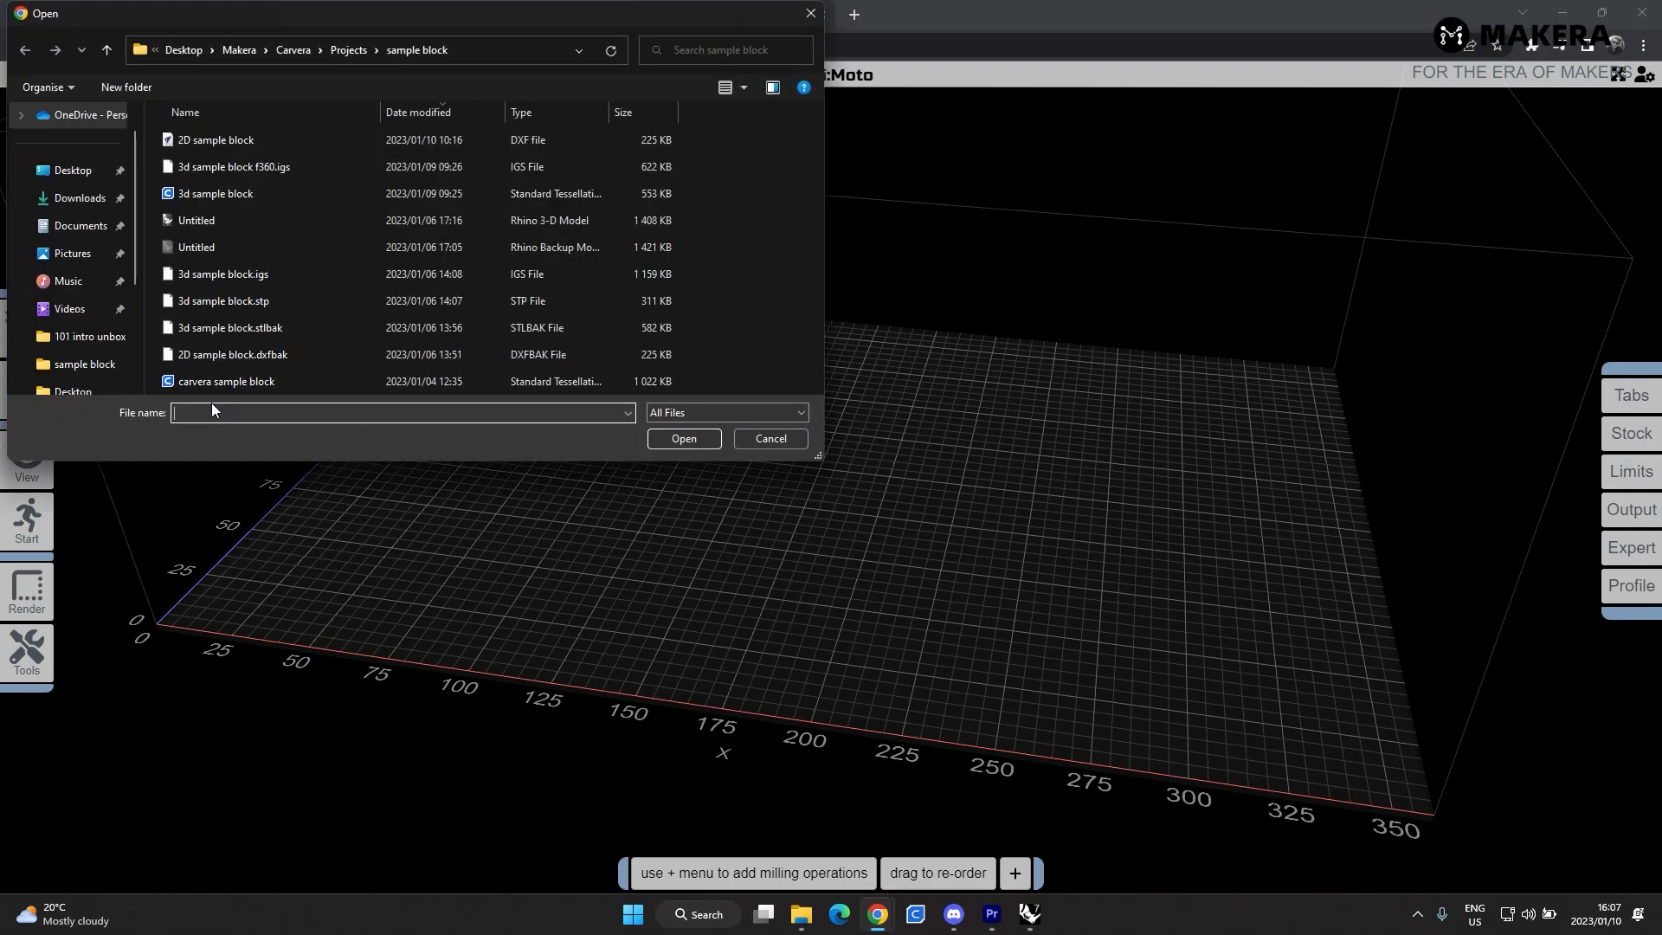
pyautogui.click(247, 192)
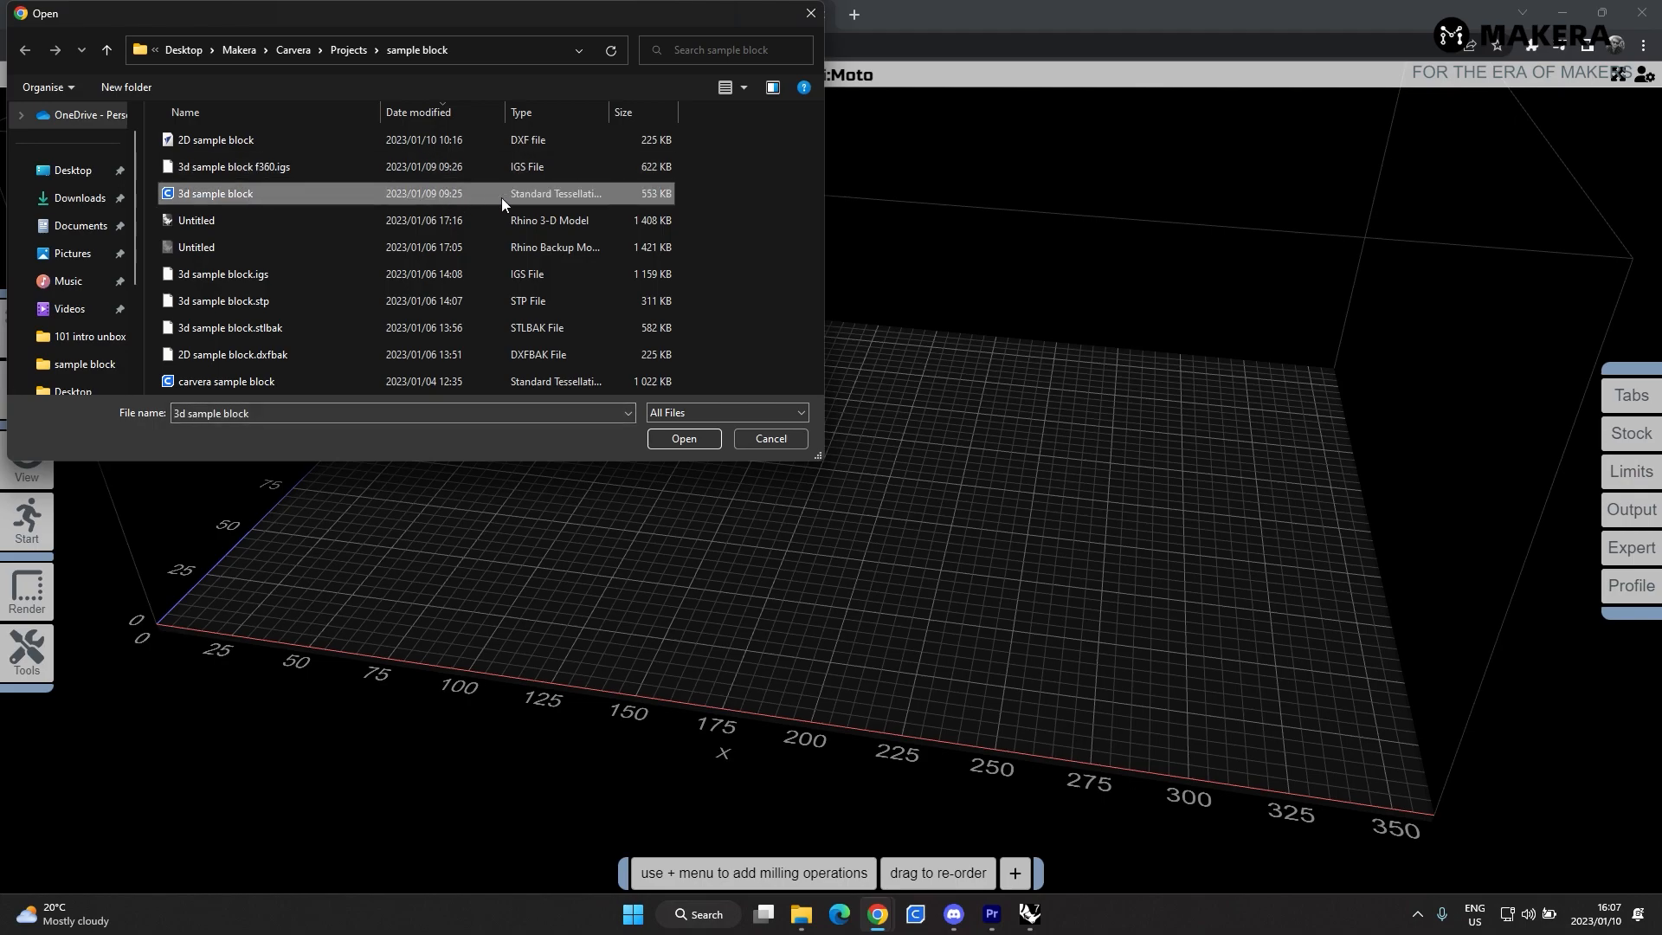
pyautogui.click(693, 438)
pyautogui.moveTo(1131, 495); pyautogui.dragTo(1104, 528)
pyautogui.scroll(3, 813, 475)
pyautogui.moveTo(813, 474)
pyautogui.mouseDown()
pyautogui.moveTo(860, 533)
pyautogui.moveTo(756, 514)
pyautogui.moveTo(618, 548)
pyautogui.moveTo(916, 538)
pyautogui.moveTo(886, 436)
pyautogui.moveTo(812, 462)
pyautogui.mouseUp()
pyautogui.scroll(3, 917, 537)
pyautogui.scroll(-3, 812, 462)
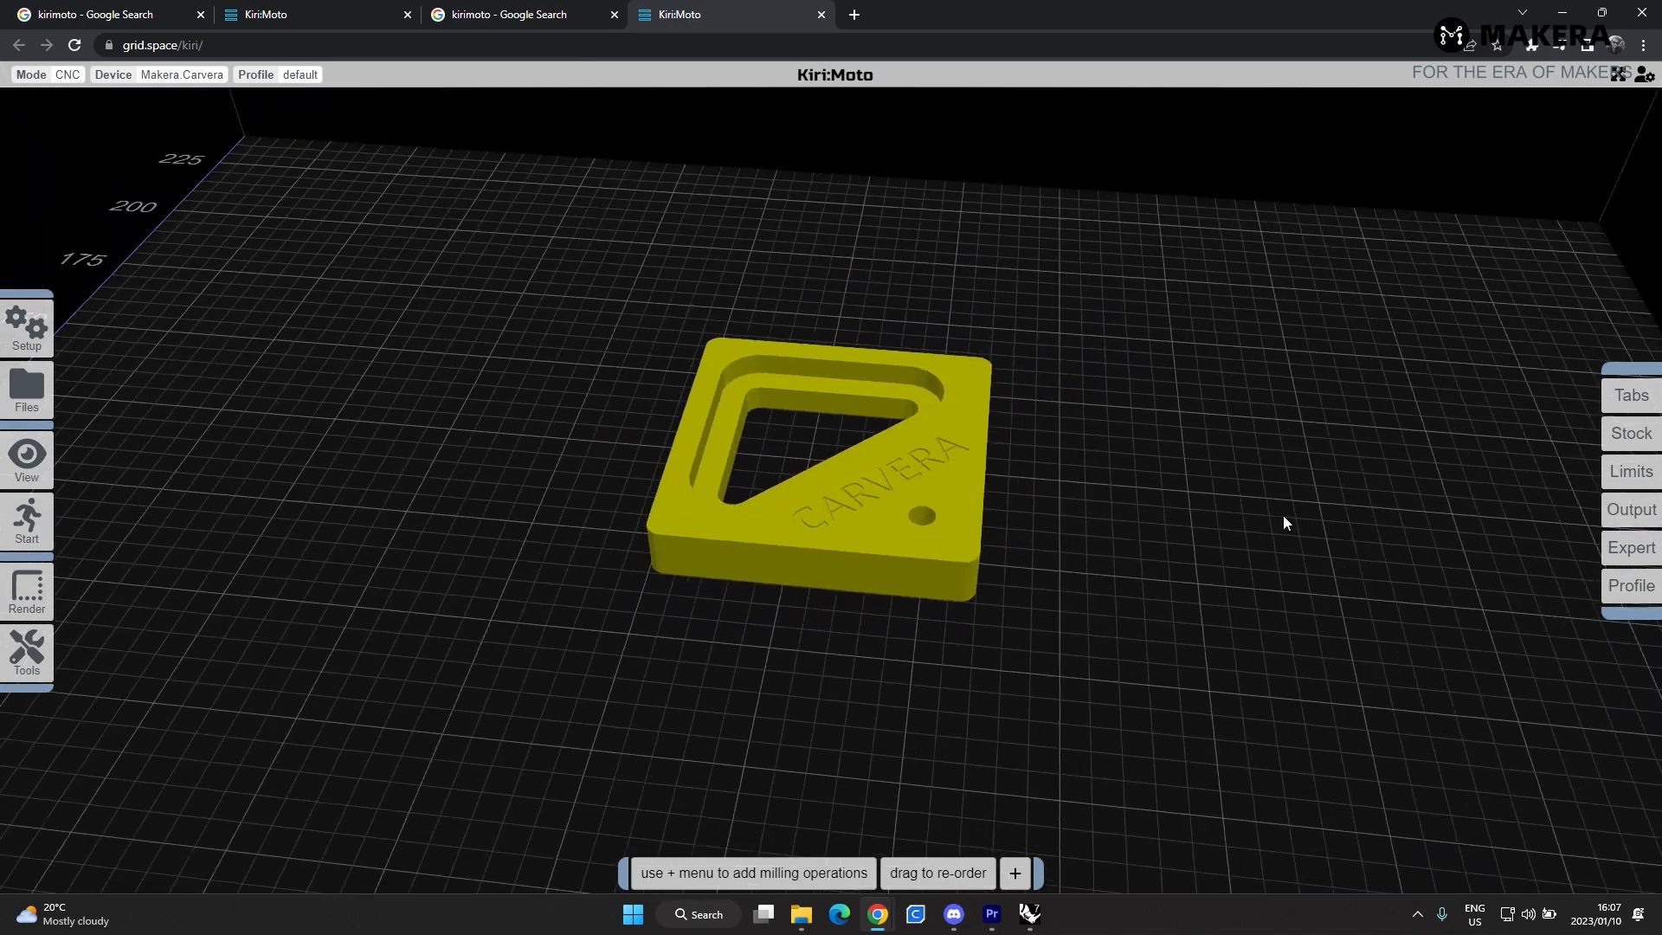
# - Enable the stock in offset mode with its width and depth offsets set to 10
pyautogui.click(1639, 434)
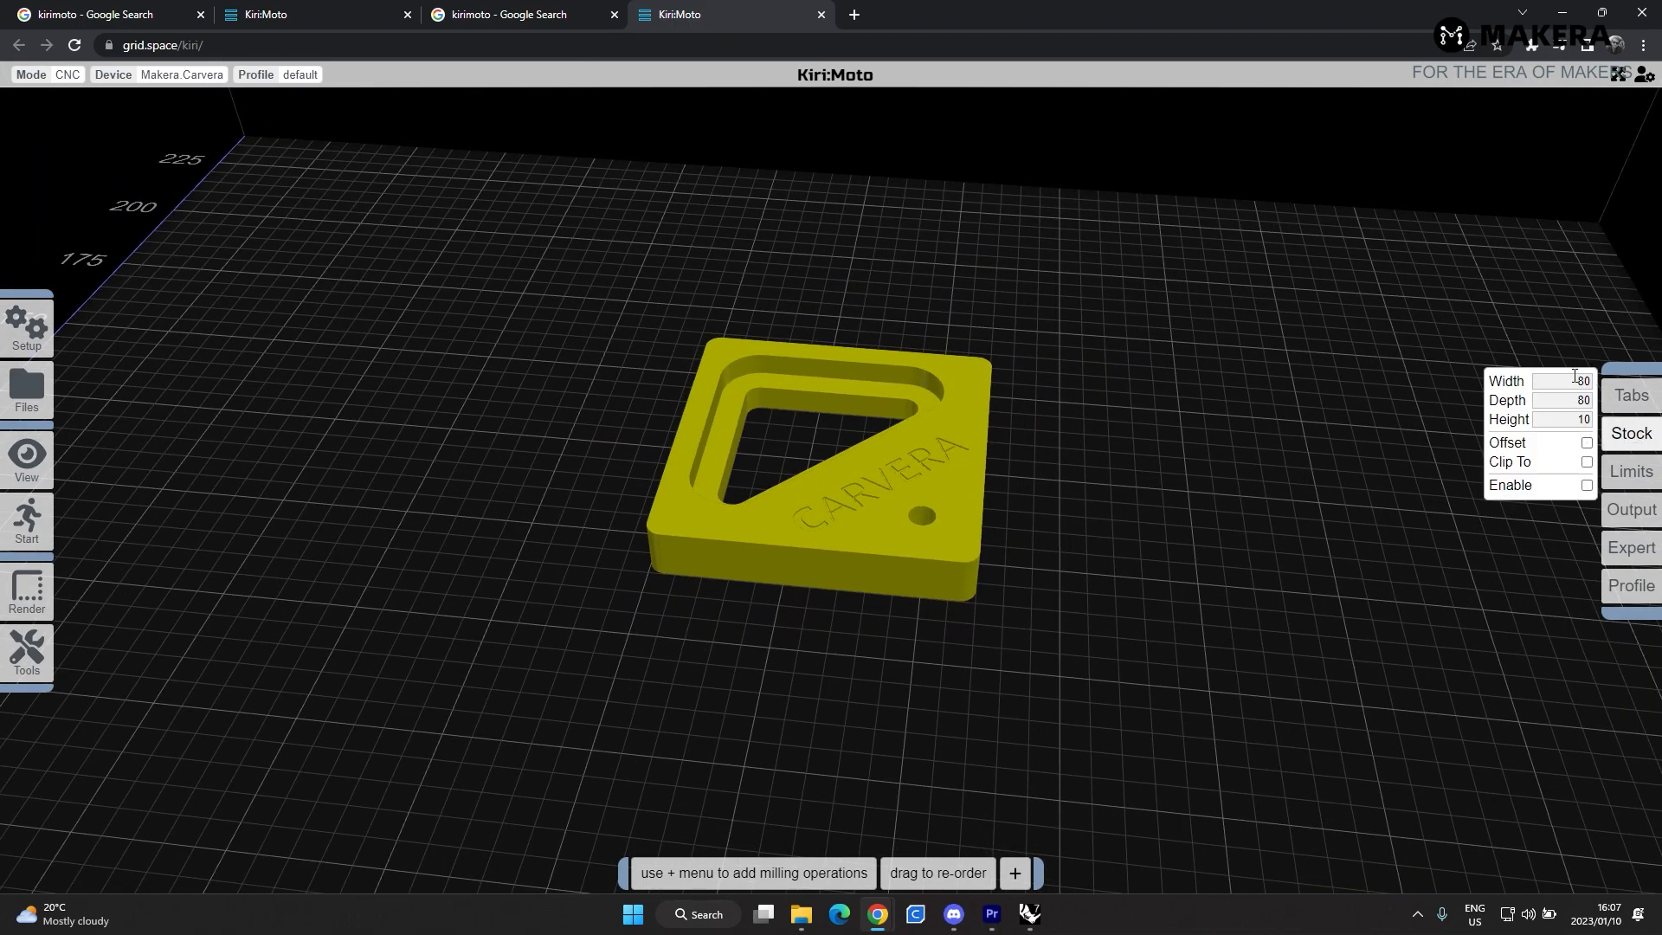
pyautogui.click(1635, 433)
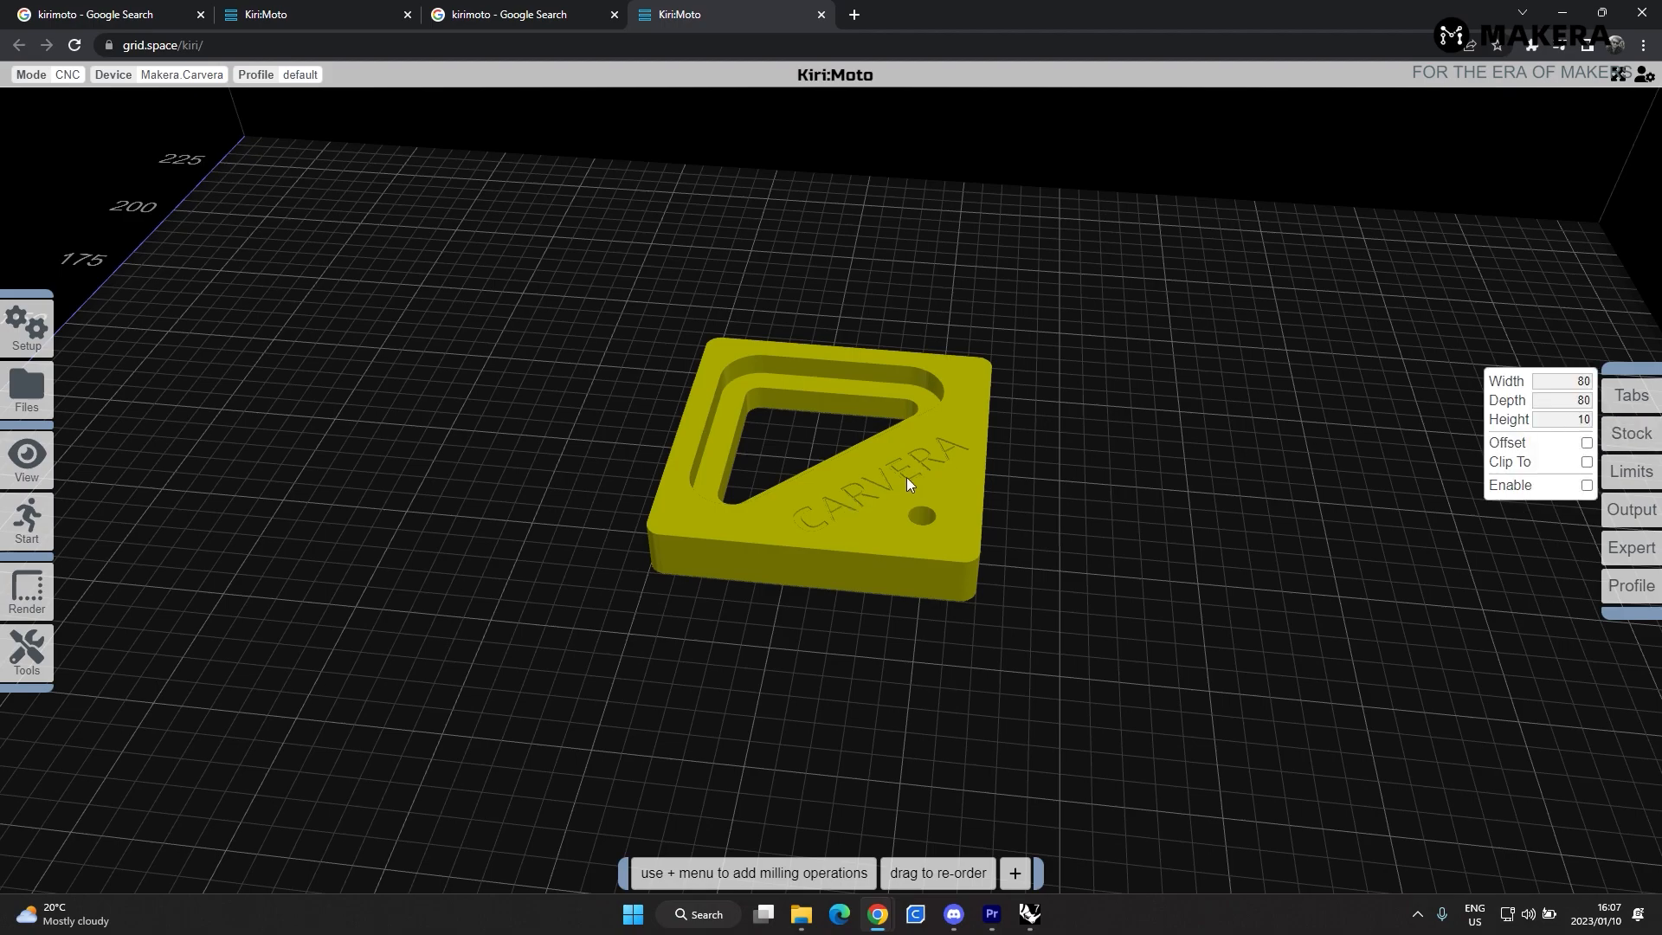
pyautogui.click(1563, 419)
pyautogui.click(1565, 399)
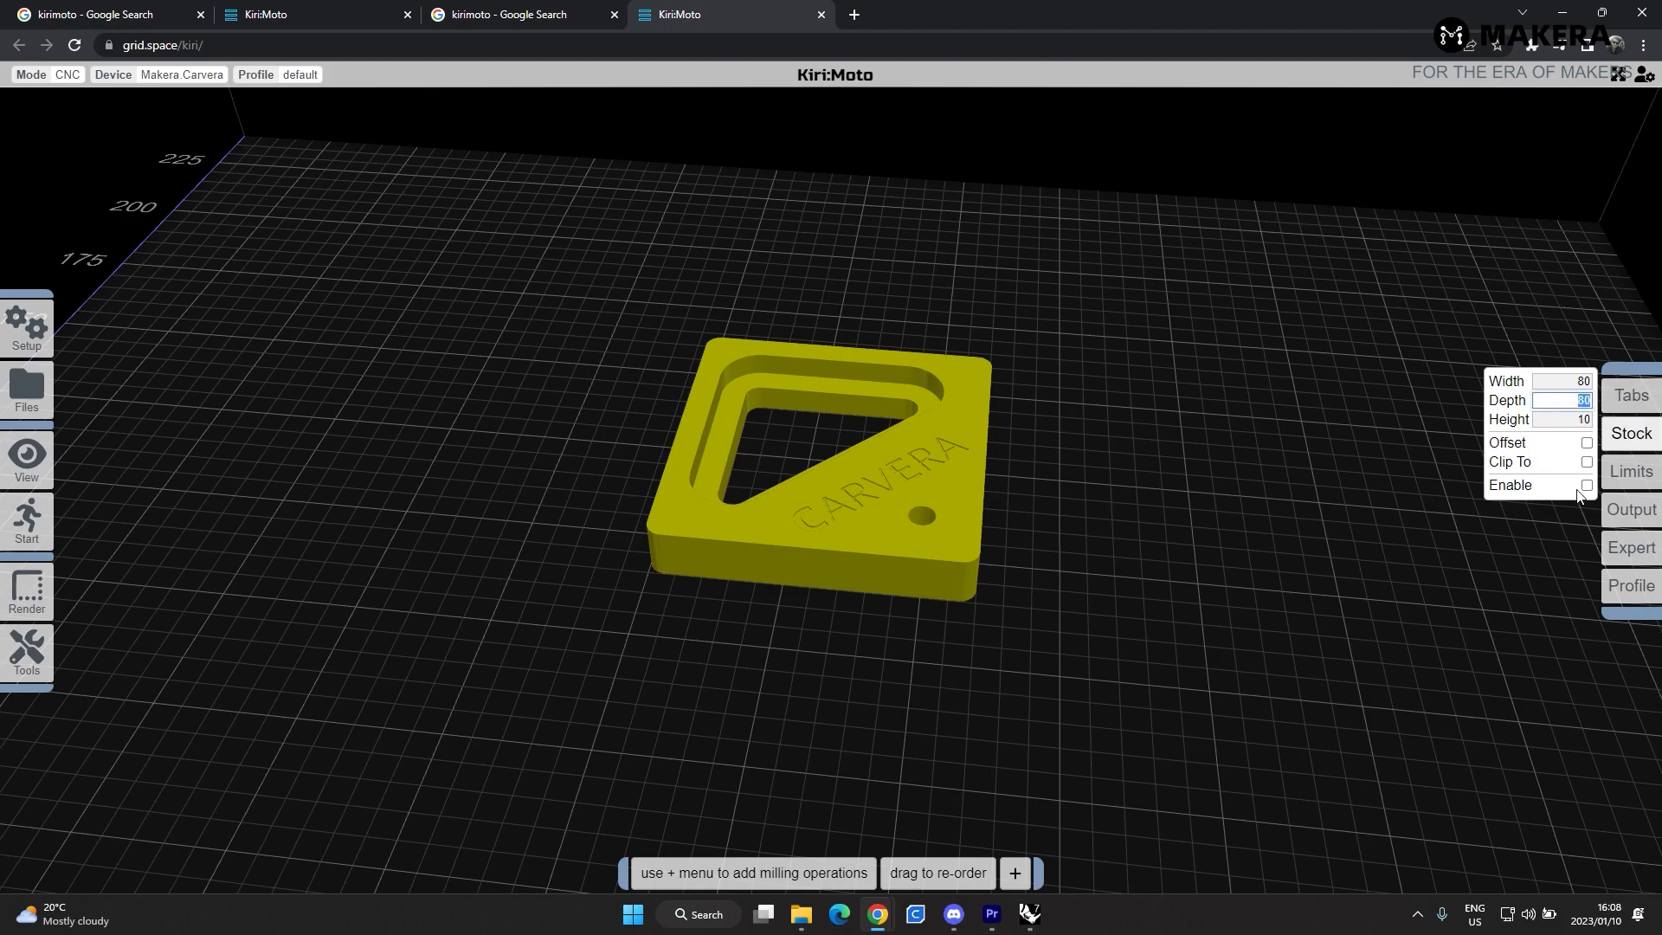
pyautogui.click(1587, 443)
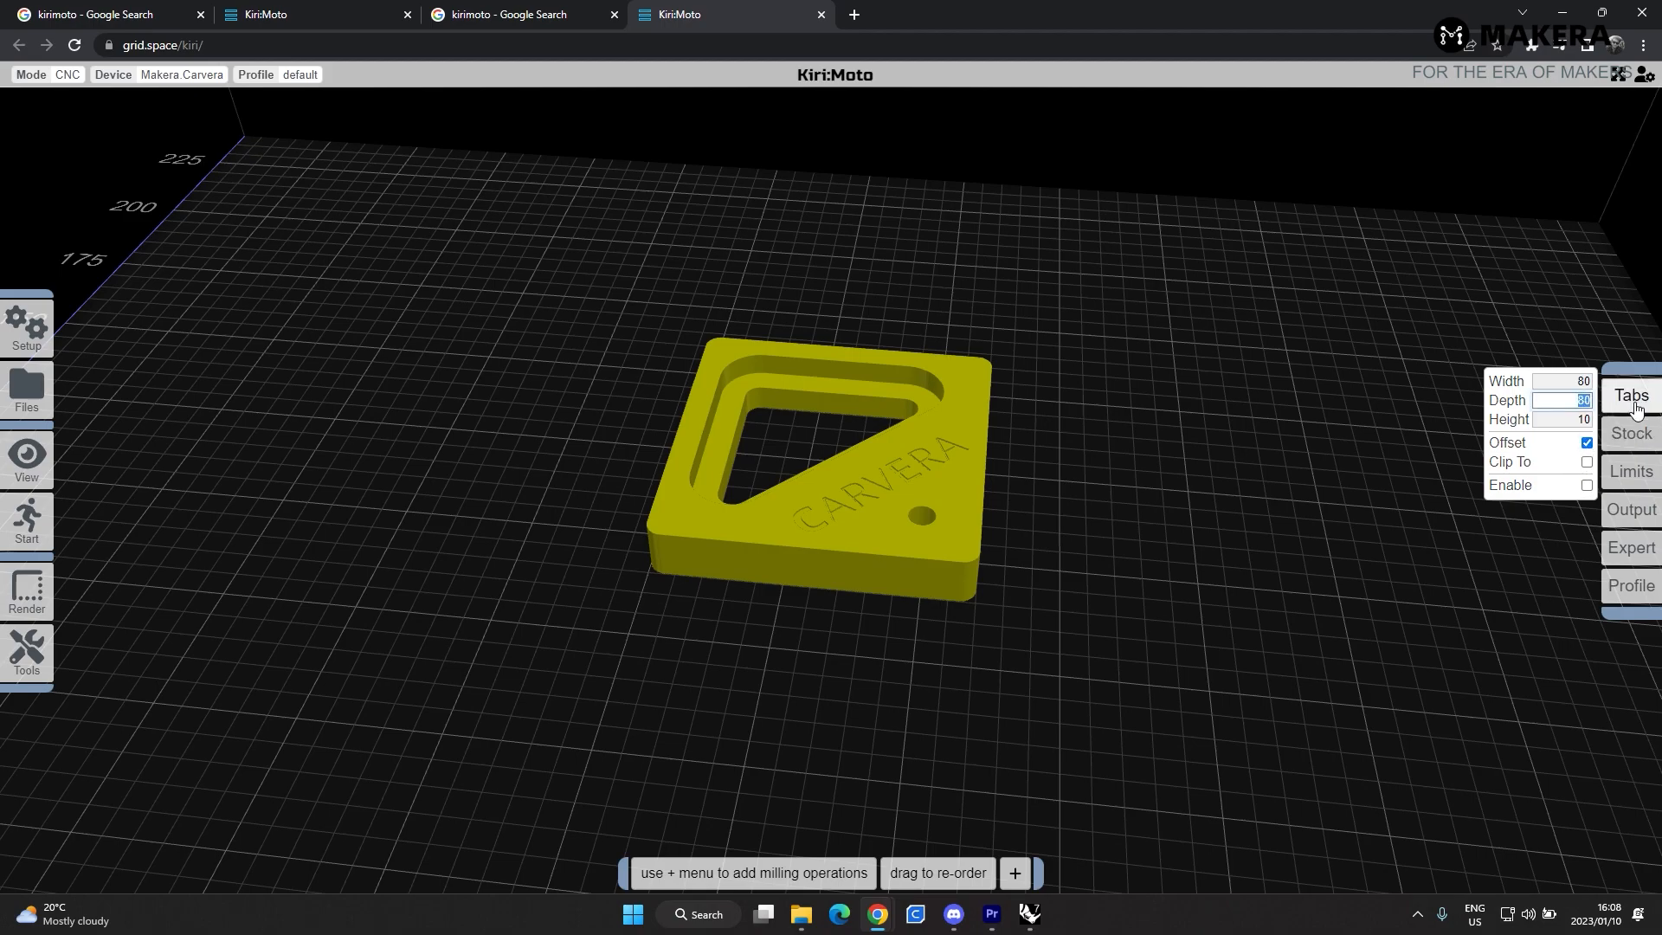
pyautogui.write('10')
pyautogui.moveTo(1576, 382); pyautogui.dragTo(1643, 391)
pyautogui.write('10')
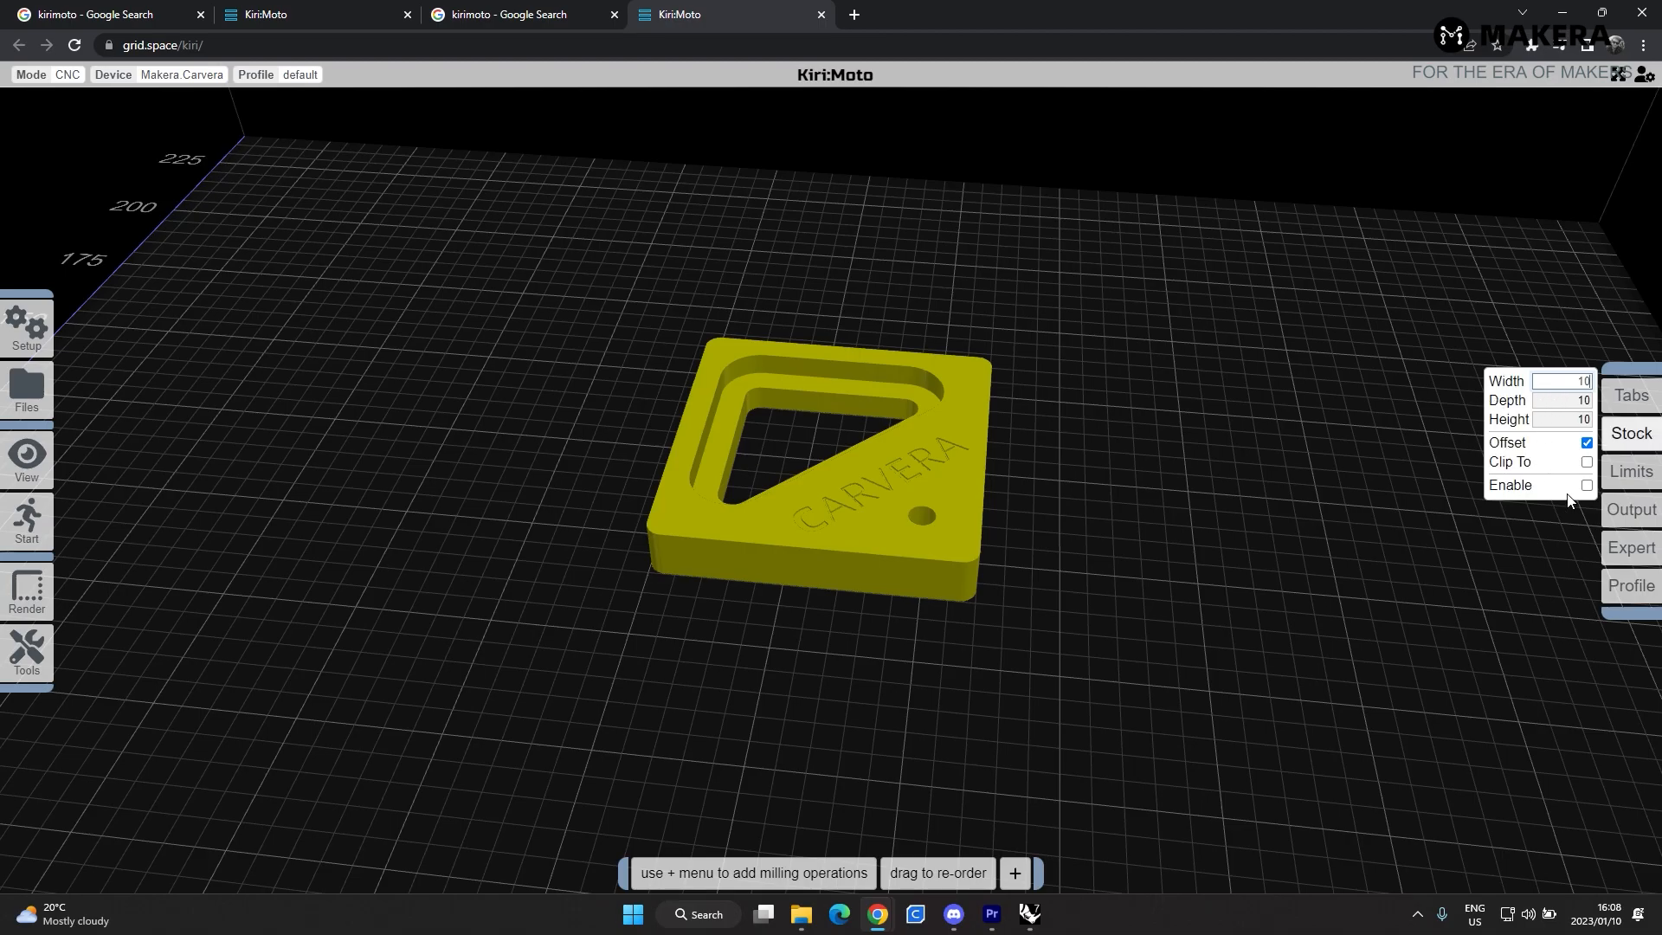
pyautogui.click(1587, 485)
# - Set the stock's height offset to 0 so no extra material is added in height
pyautogui.moveTo(1143, 481); pyautogui.dragTo(888, 445)
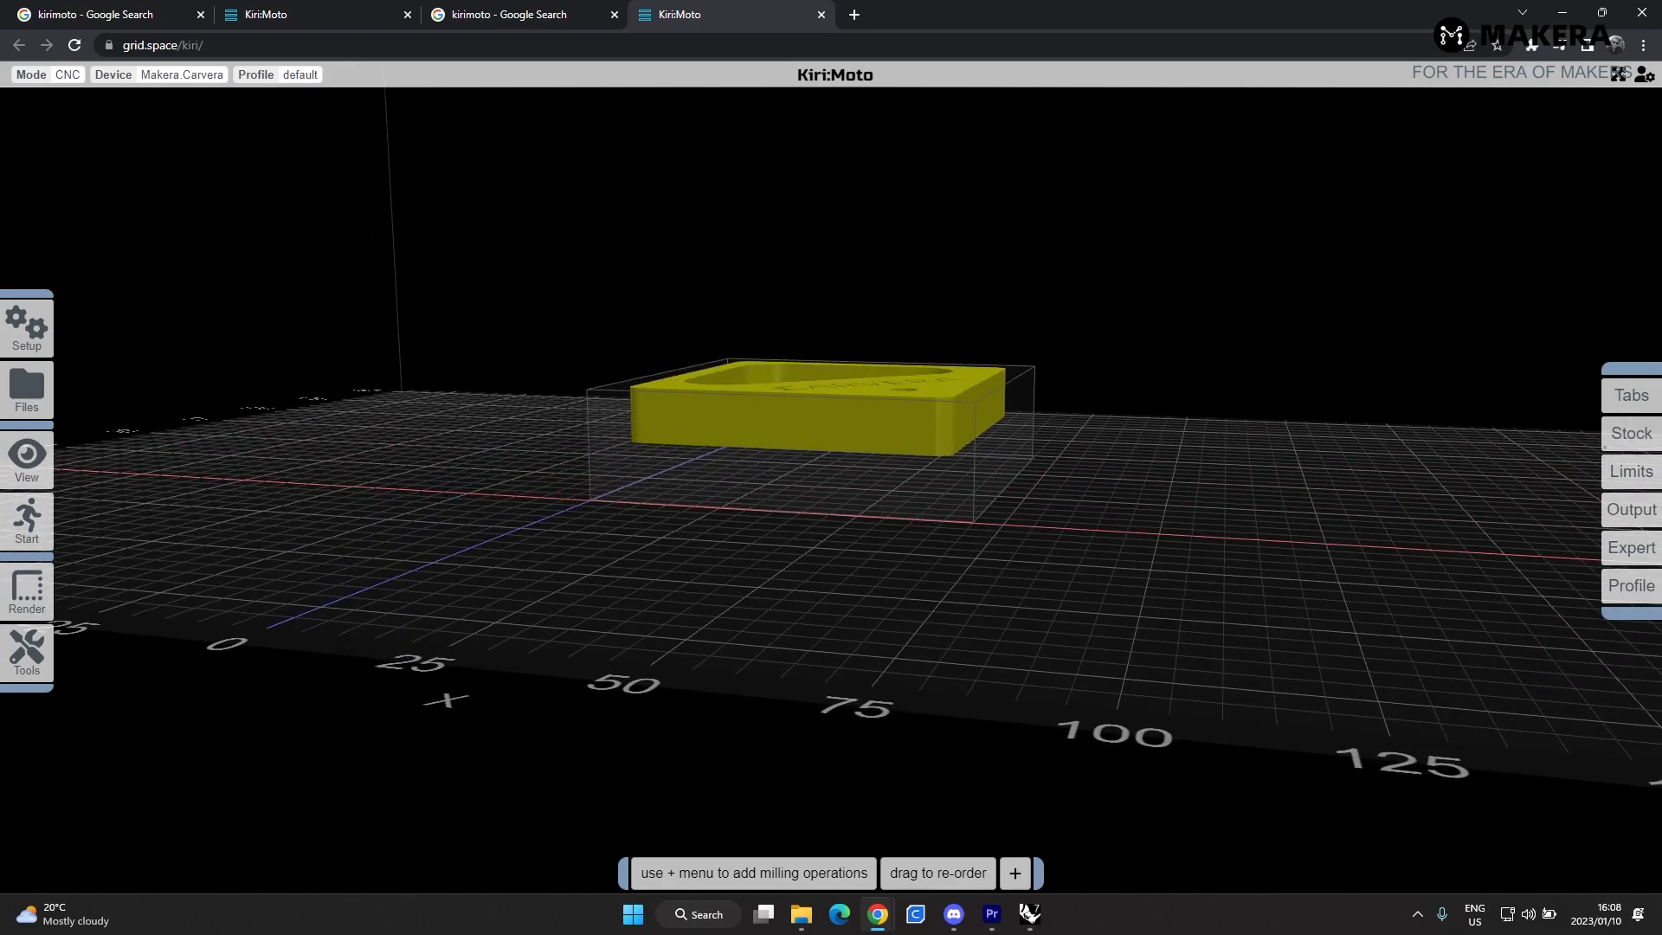
pyautogui.moveTo(1631, 433)
pyautogui.click(1567, 409)
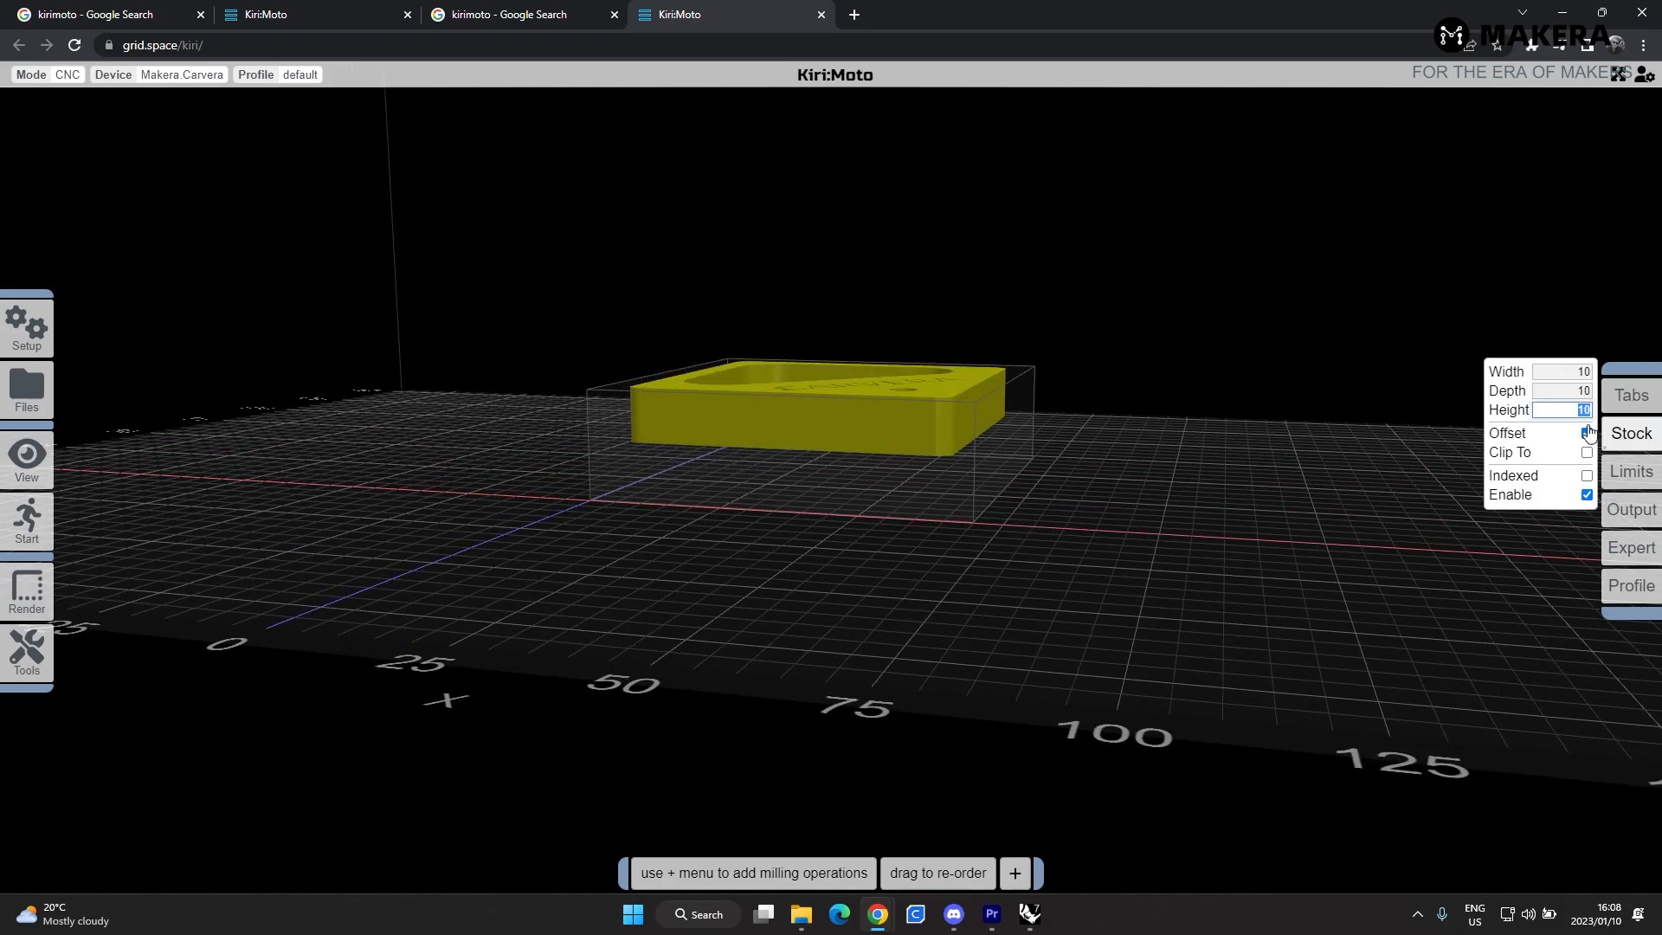
pyautogui.write('0')
pyautogui.press('Return')
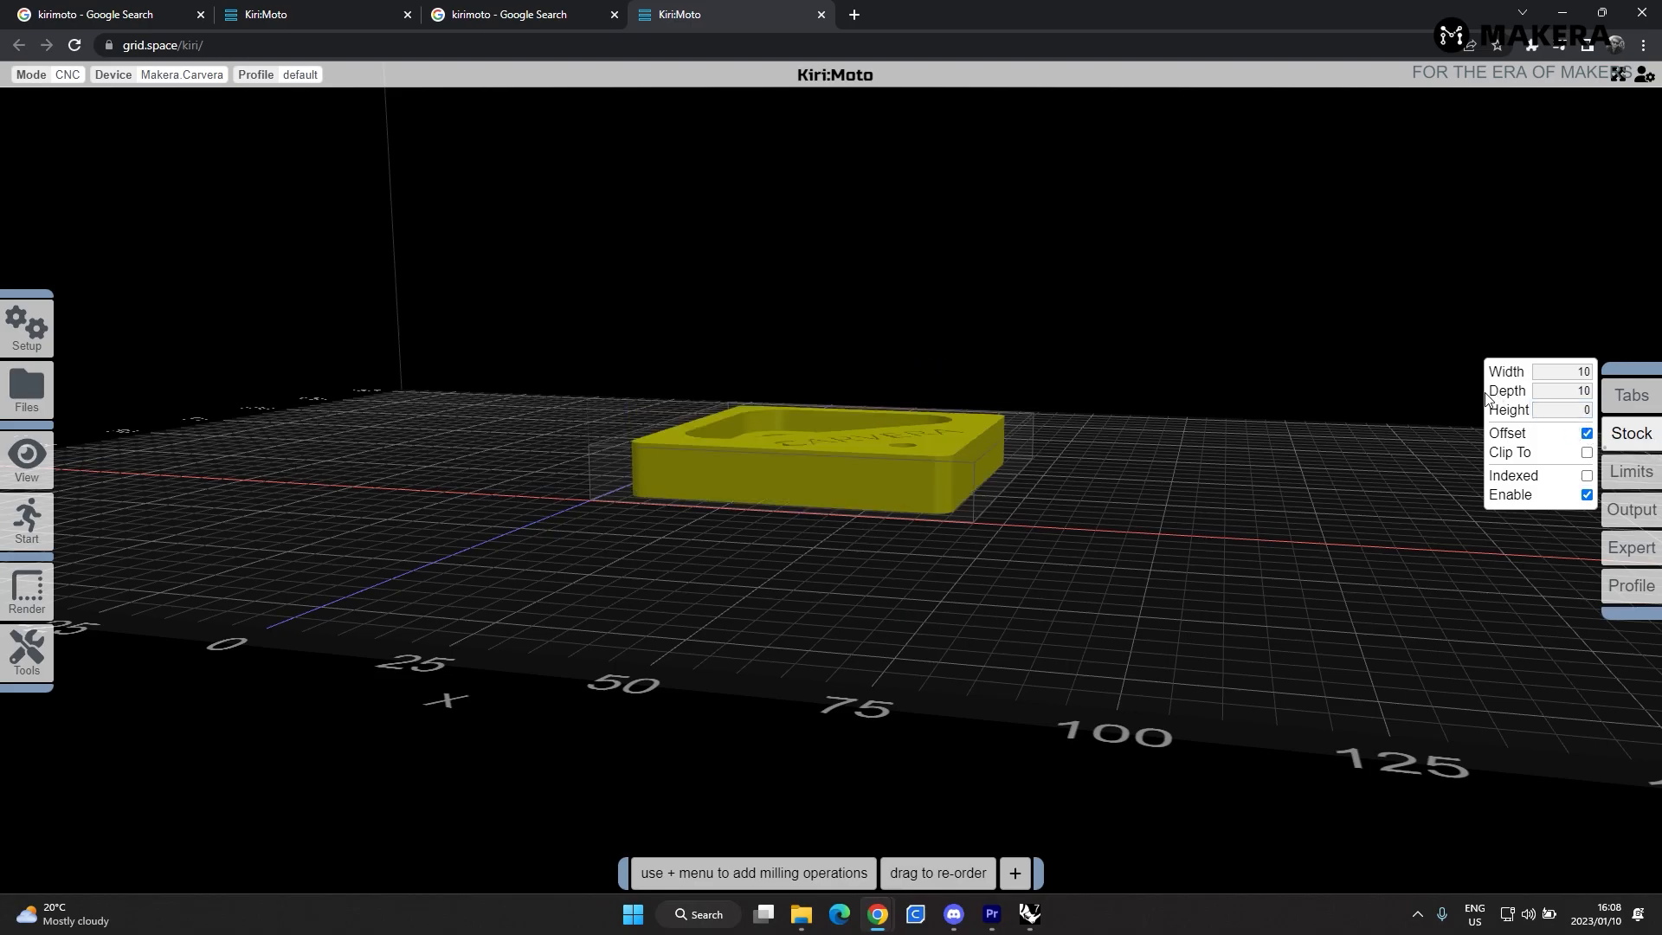
# - Set the stock's depth and width offsets to 20 and check the Z limits and feed settings
pyautogui.moveTo(1263, 376); pyautogui.dragTo(1359, 537)
pyautogui.click(1636, 437)
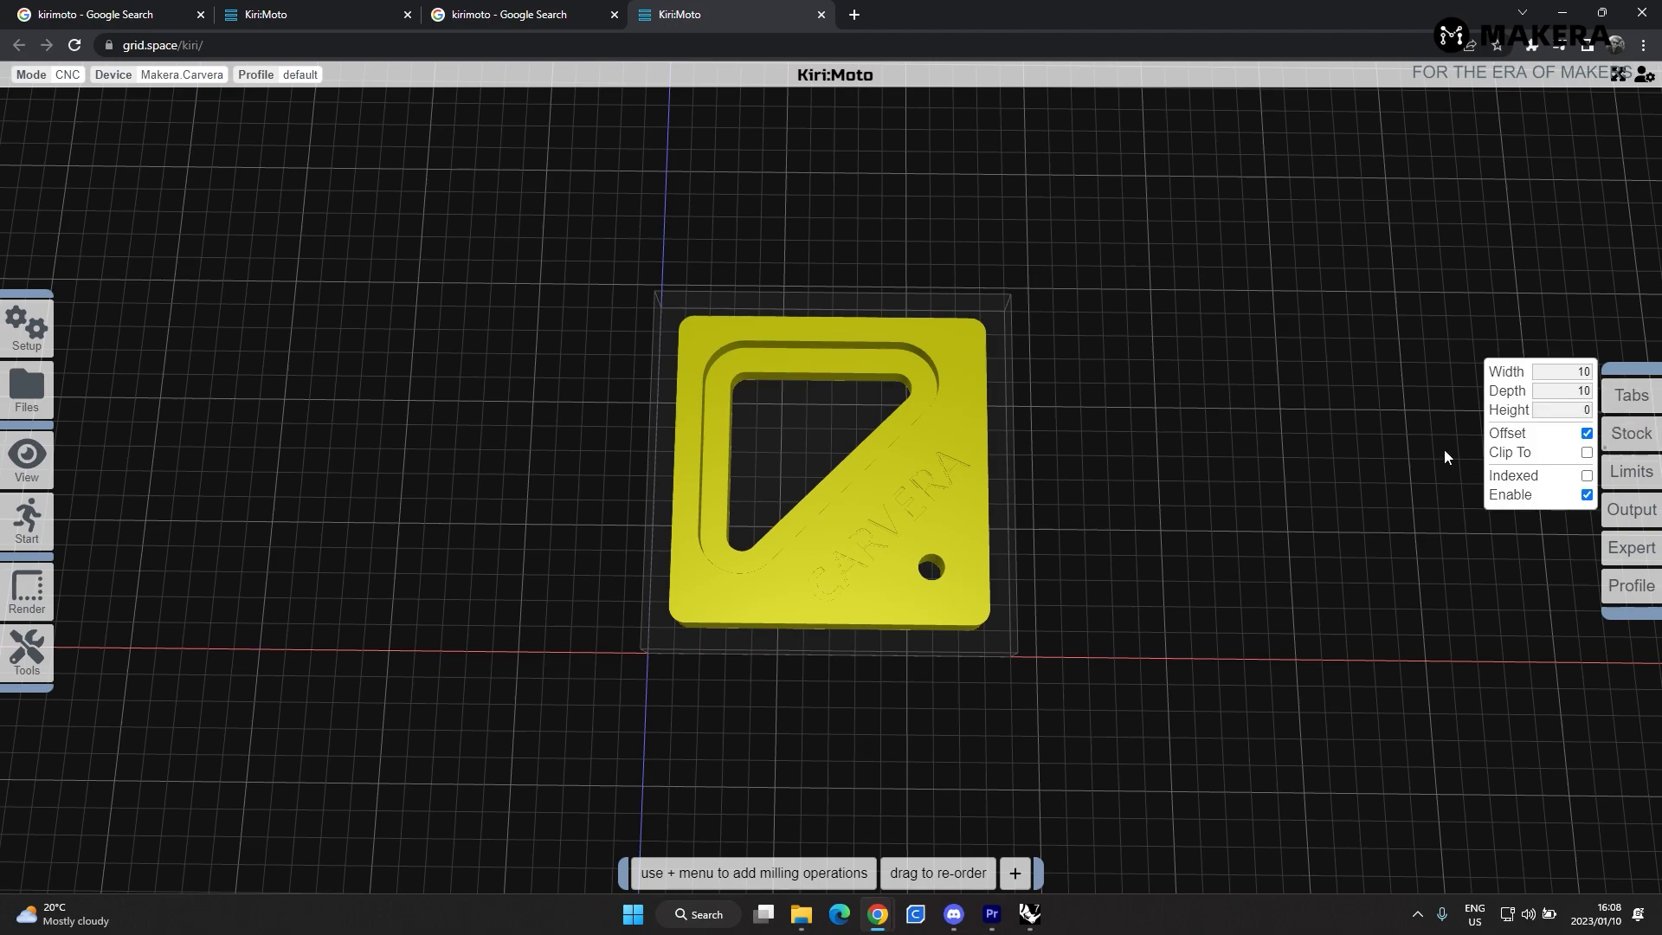
pyautogui.click(1581, 390)
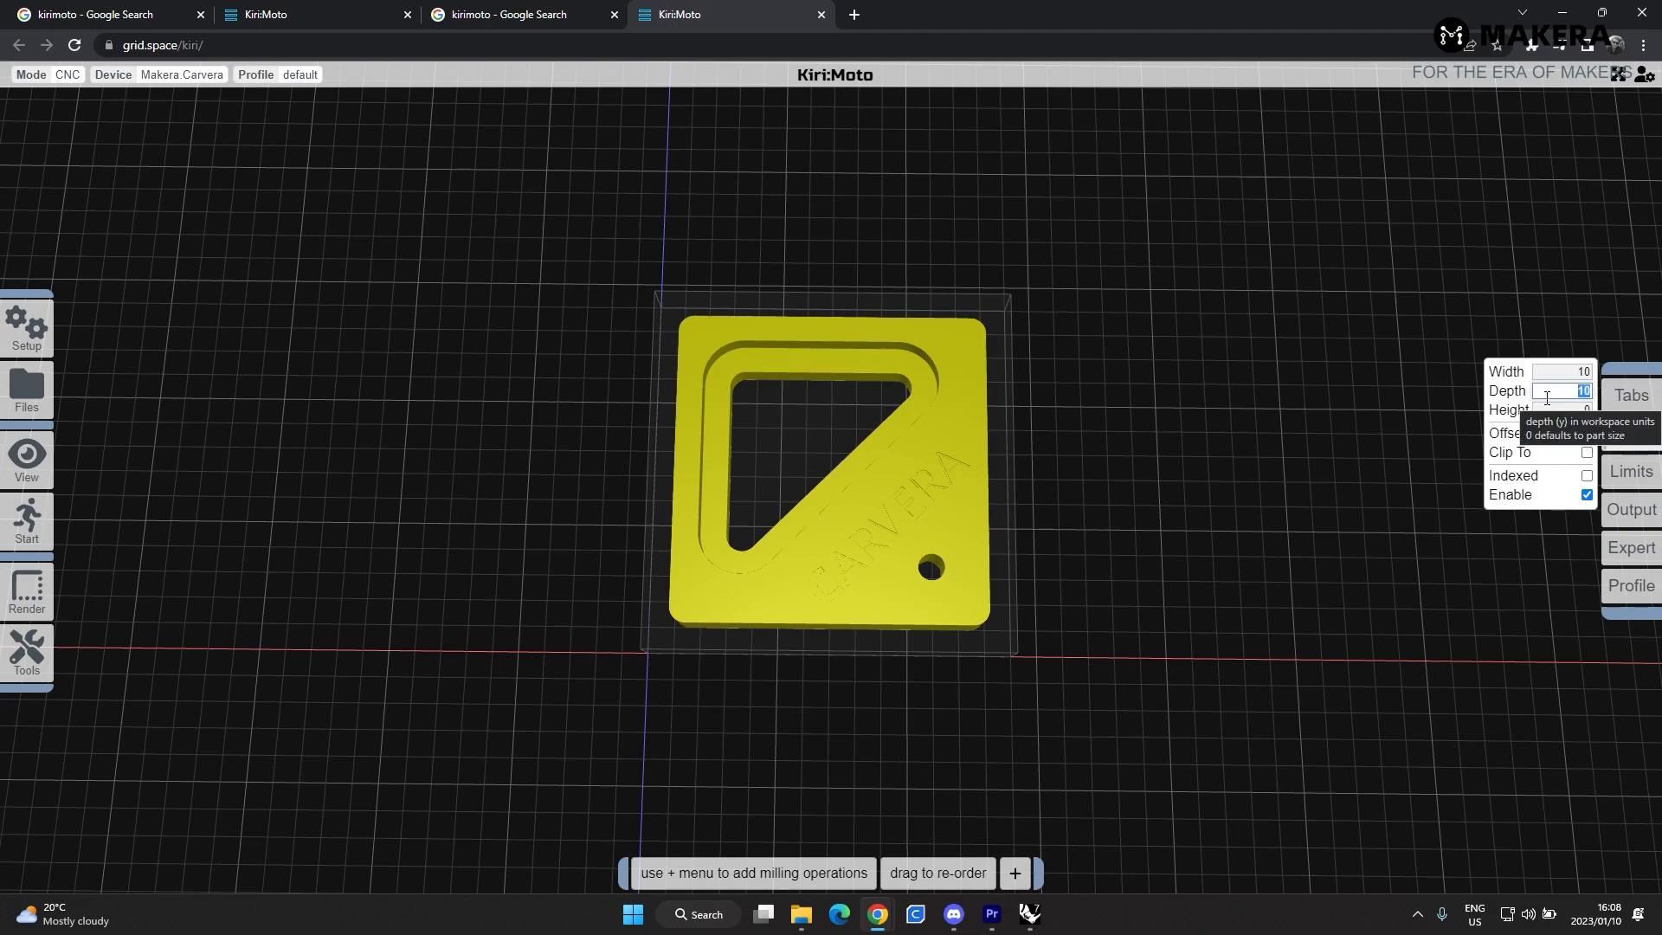
pyautogui.write('20')
pyautogui.click(1569, 373)
pyautogui.write('20')
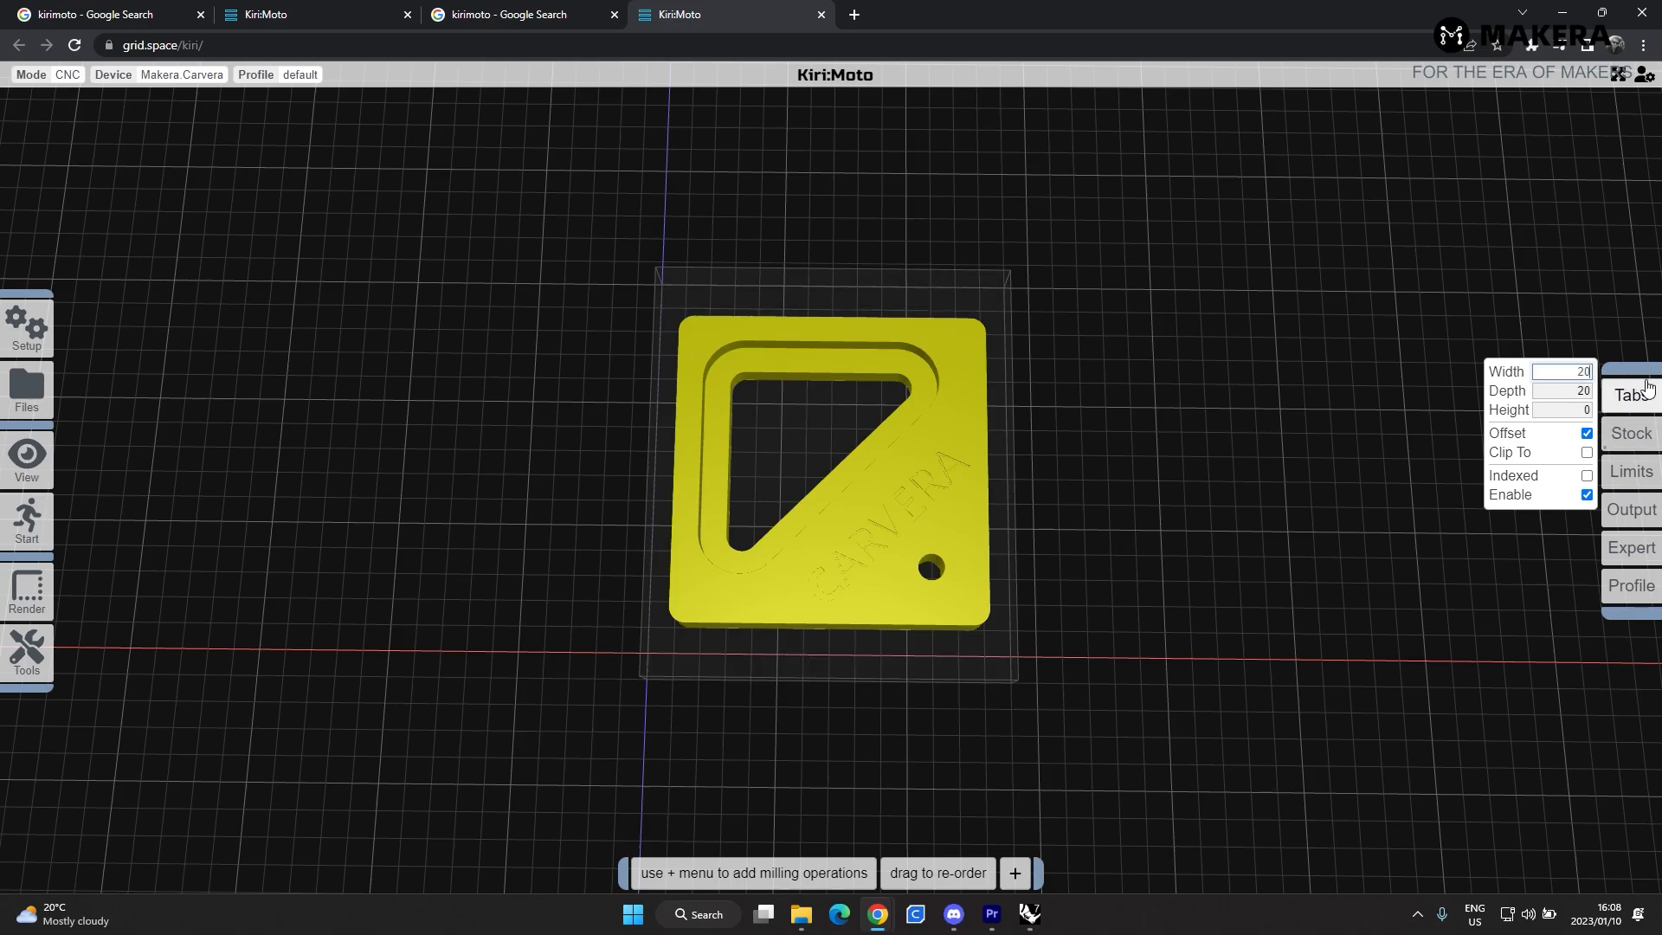
pyautogui.moveTo(1119, 483); pyautogui.dragTo(1472, 482)
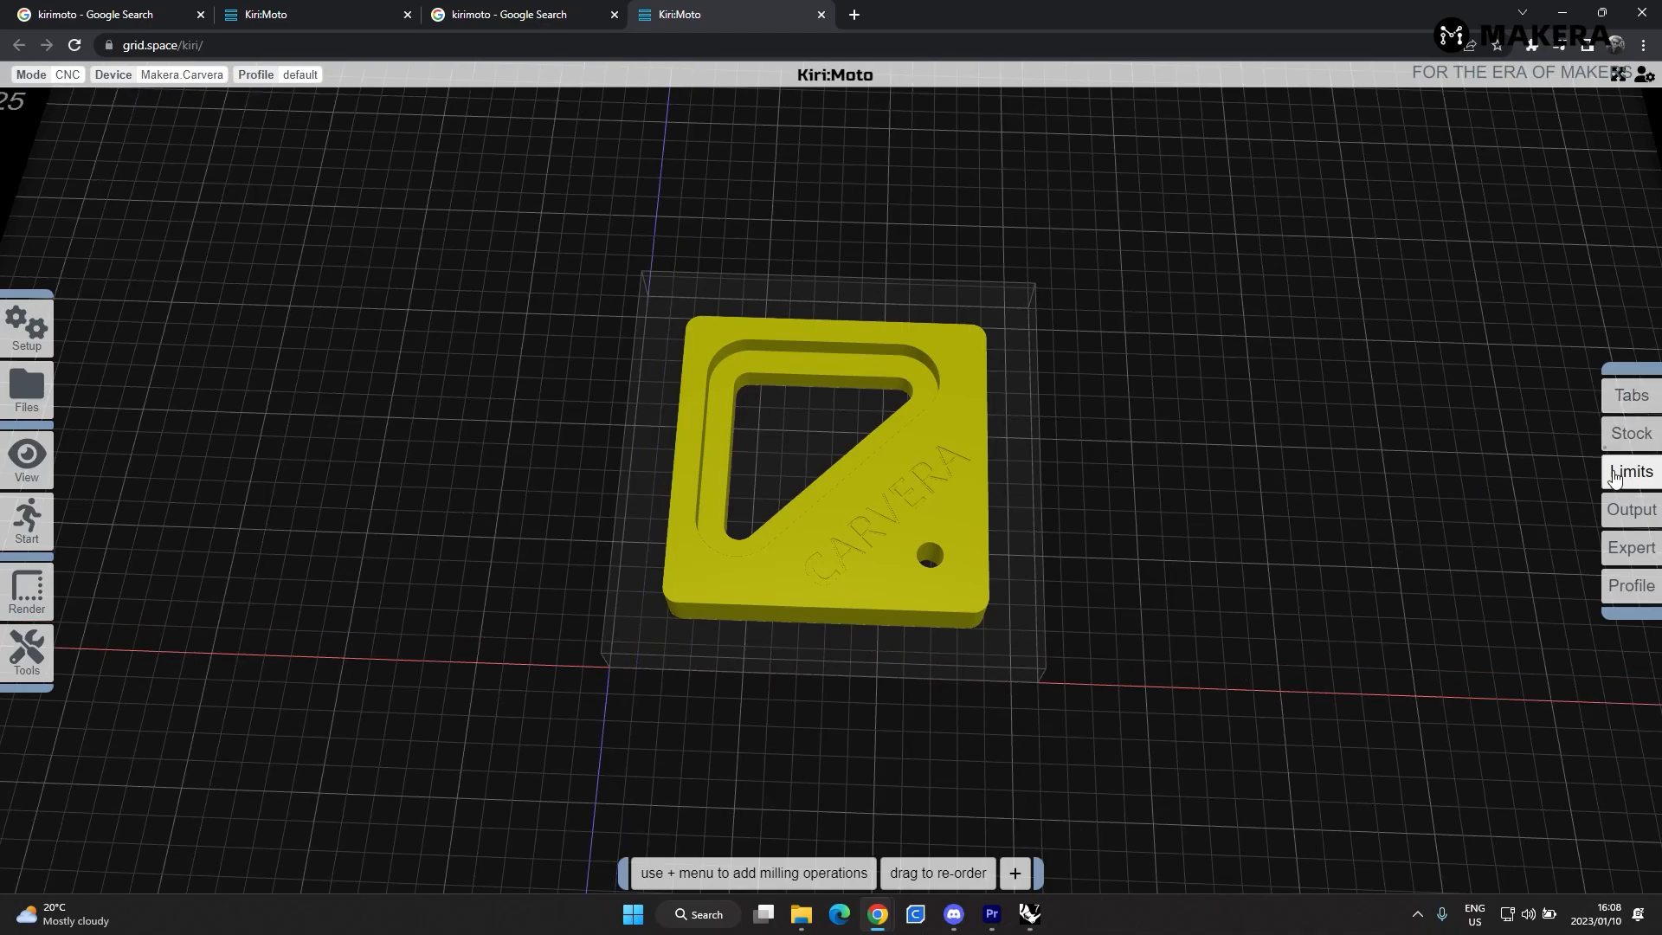
pyautogui.moveTo(1634, 486)
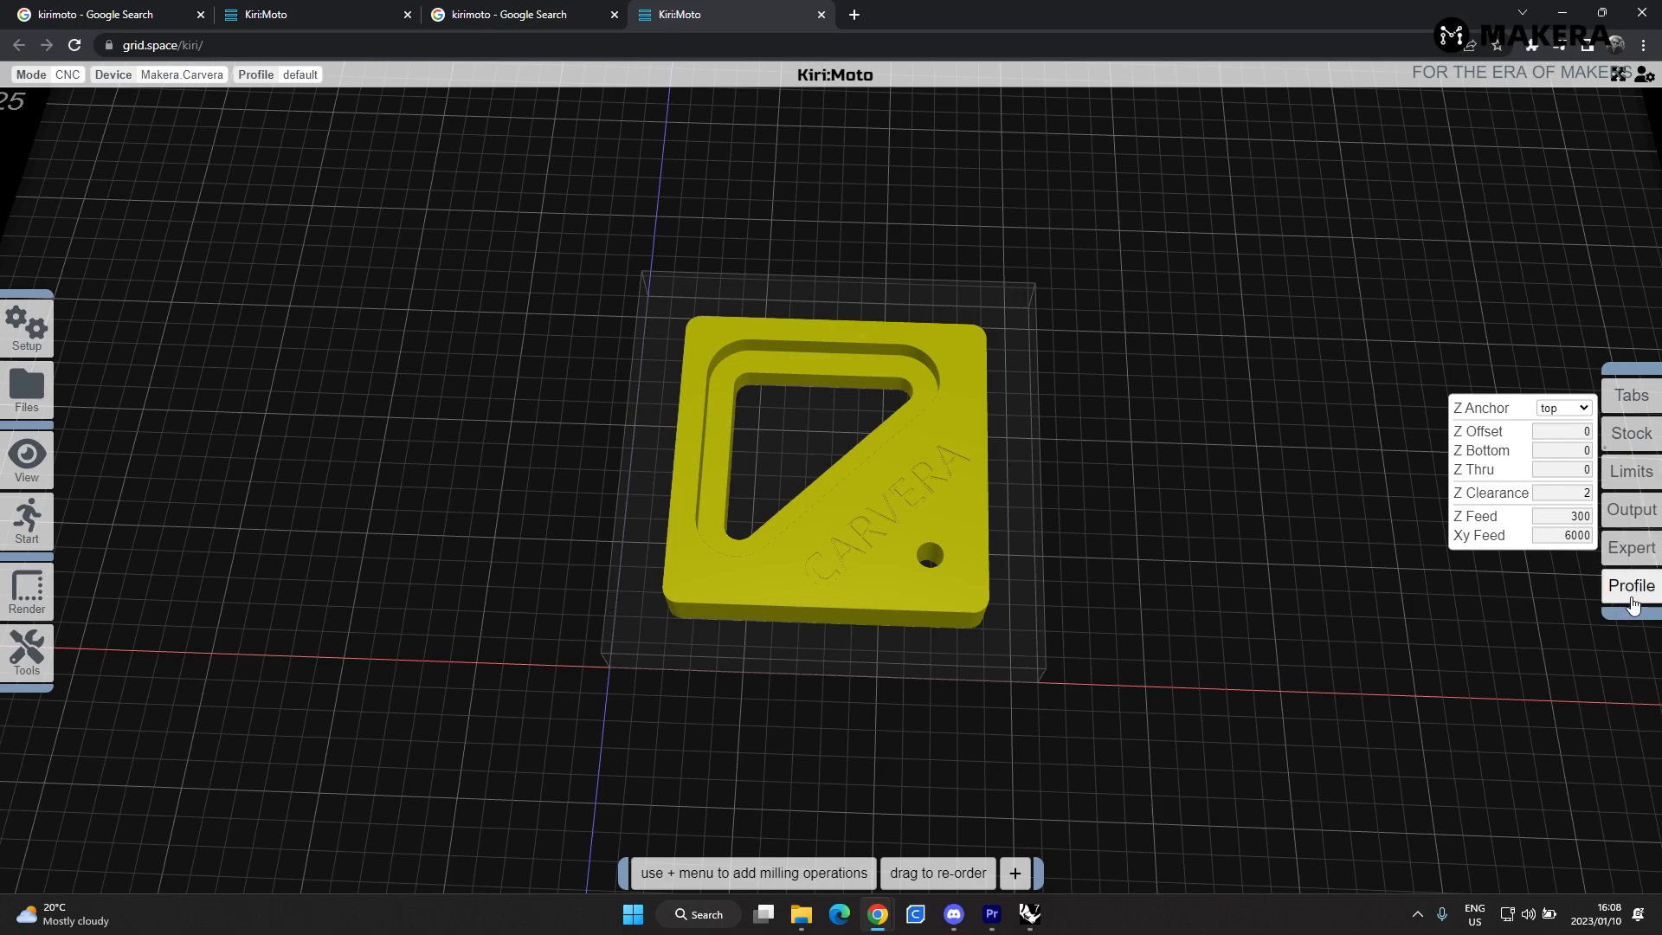
pyautogui.click(1408, 348)
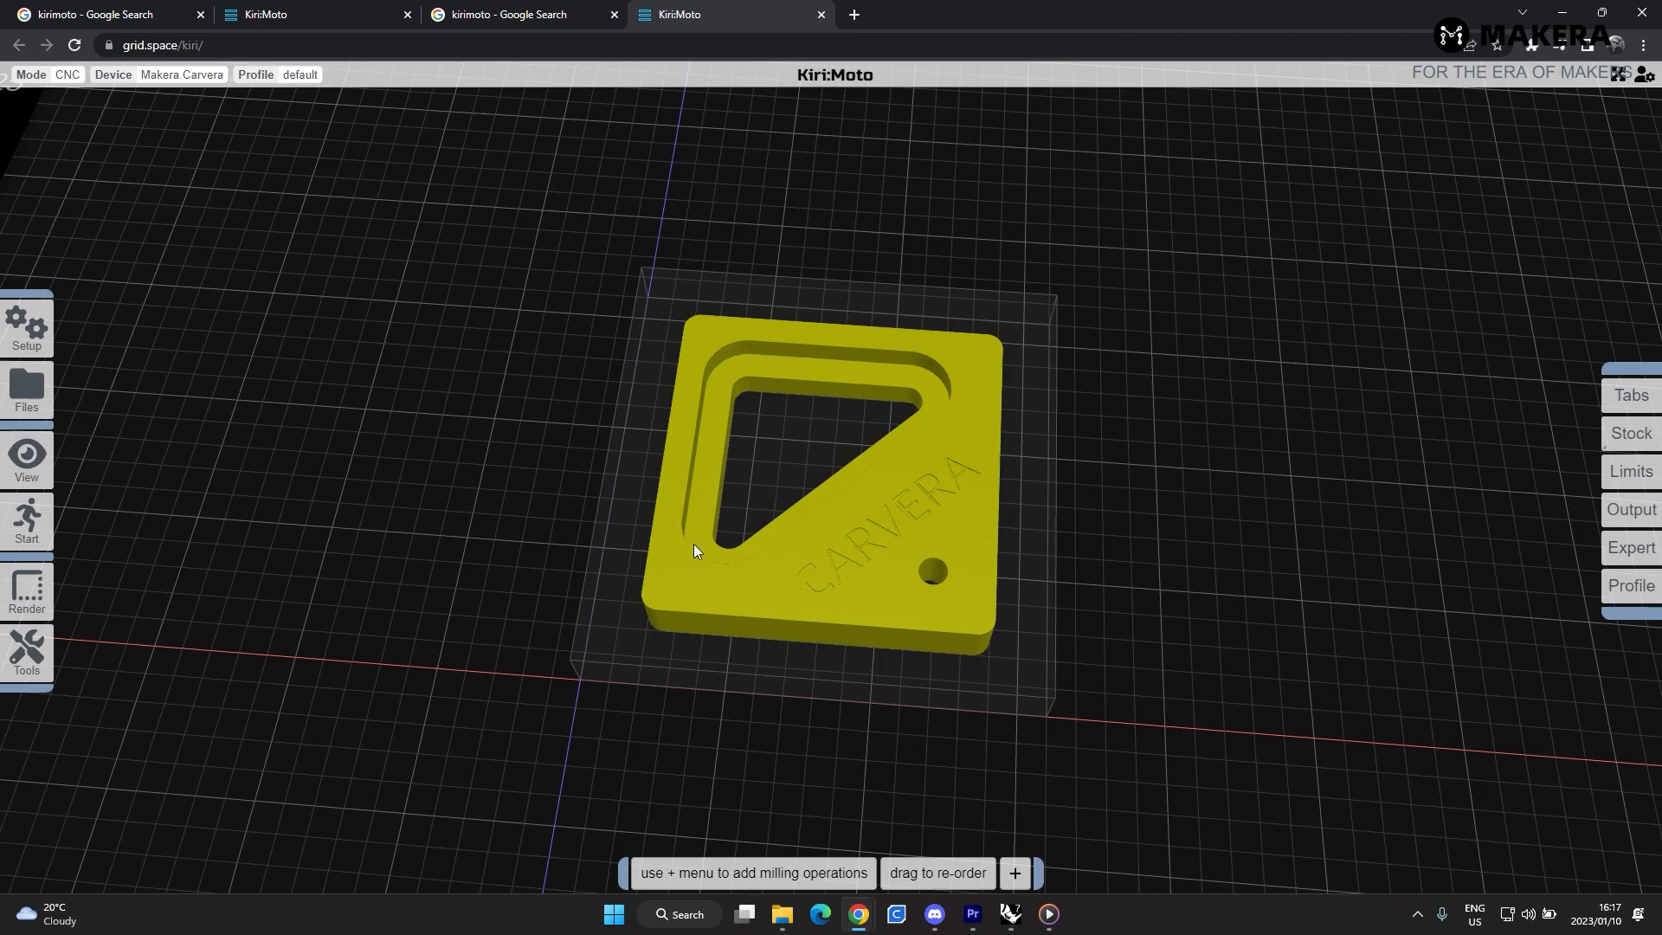
# - Add a pocket milling operation for the sample block and bring up its settings
pyautogui.moveTo(1017, 873)
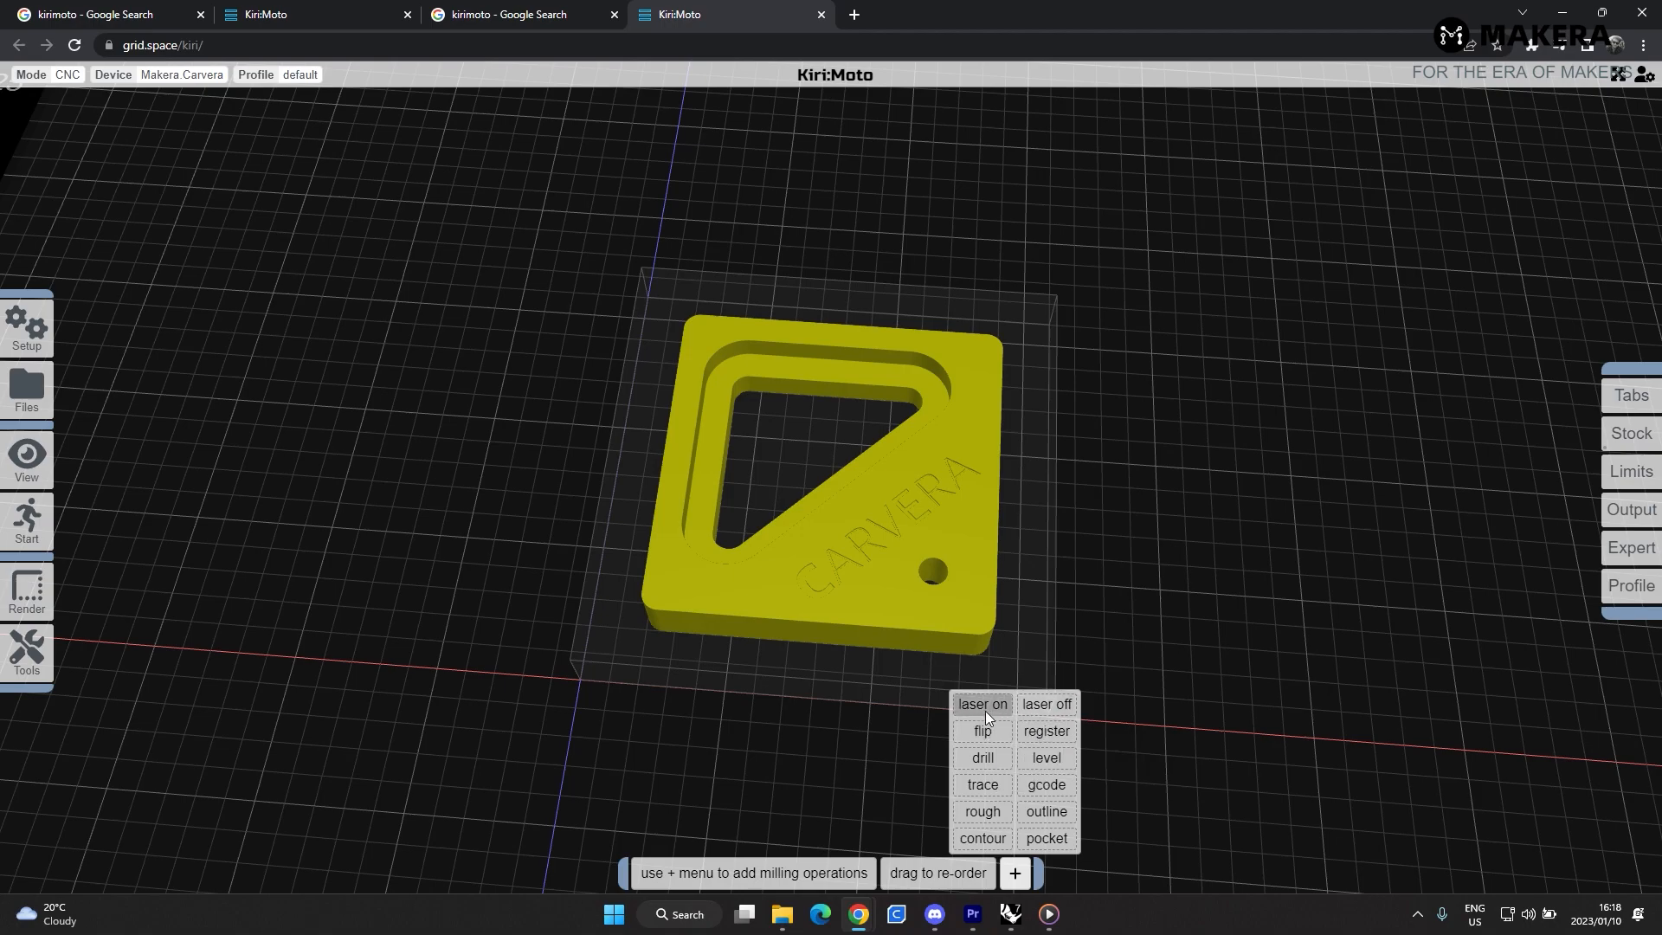
pyautogui.click(1051, 838)
pyautogui.moveTo(819, 875)
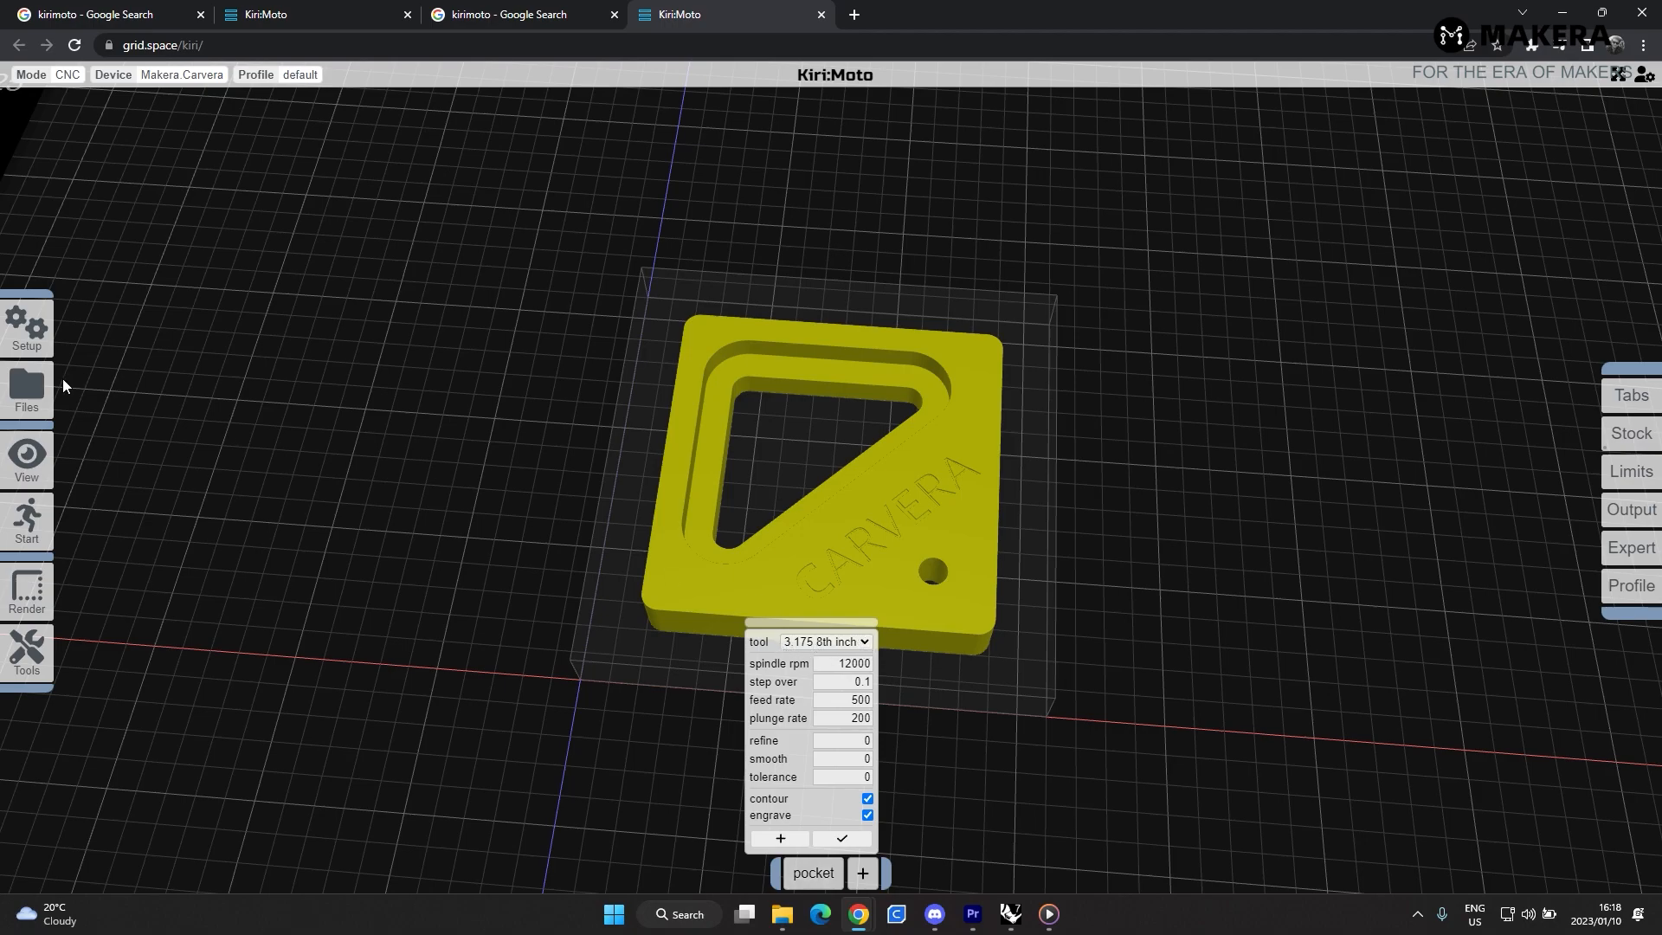
# - Examine the tool library's 3.175 8th inch, end mill, new and vbit engraving definitions, then close the library
pyautogui.moveTo(24, 342)
pyautogui.click(151, 328)
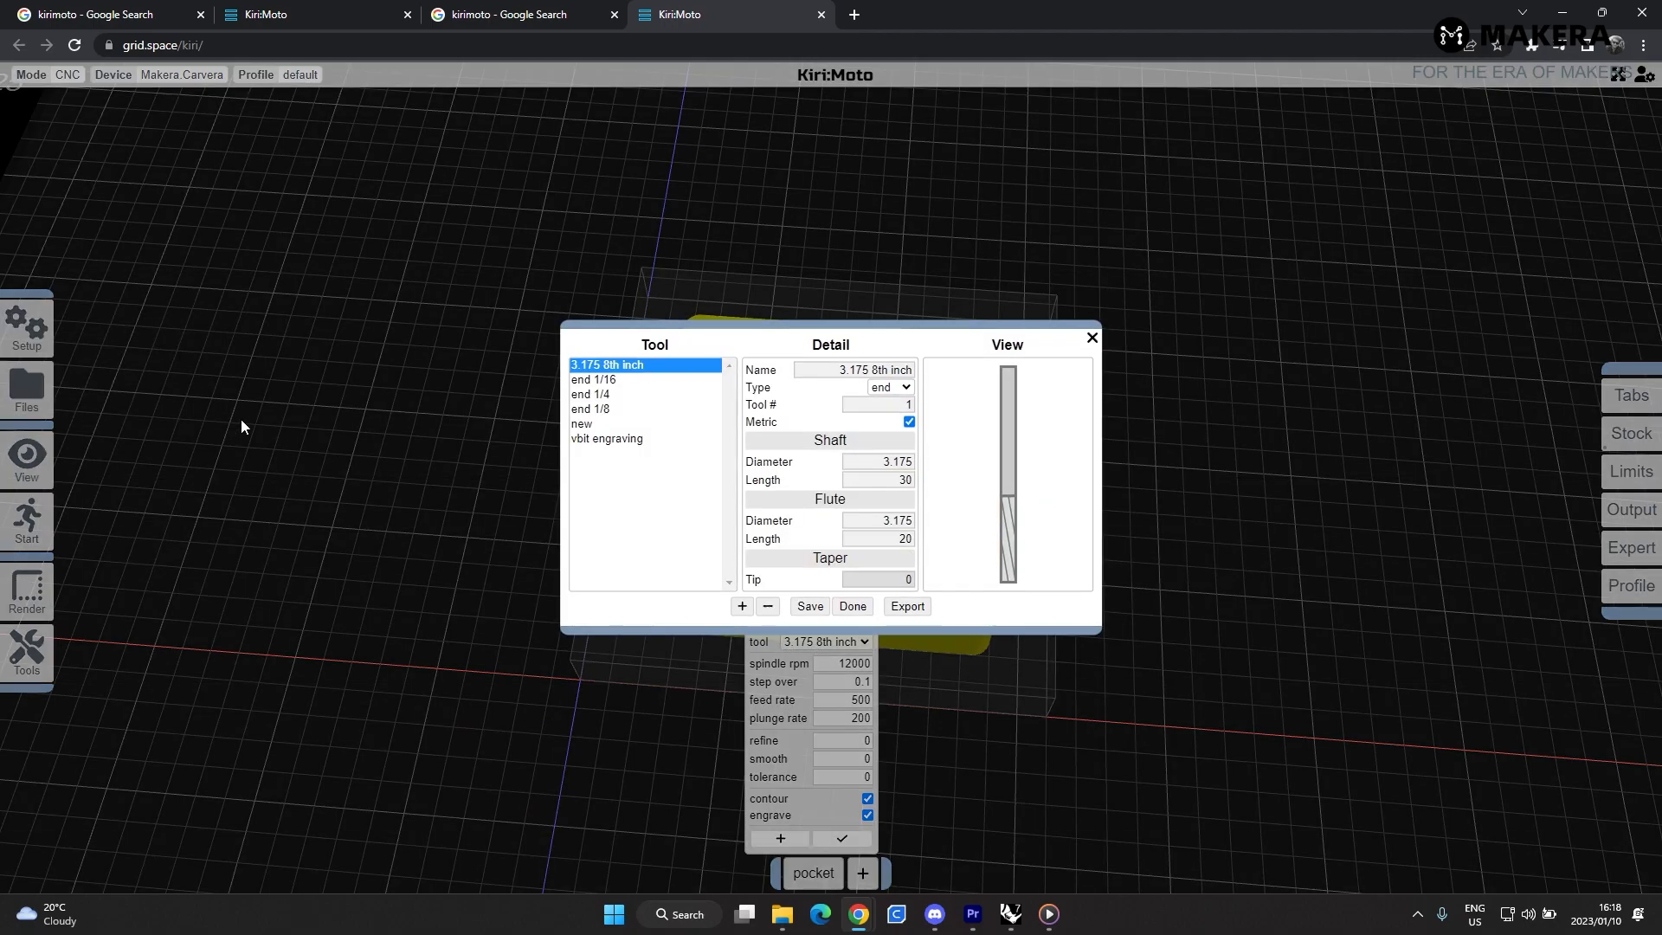
pyautogui.click(602, 397)
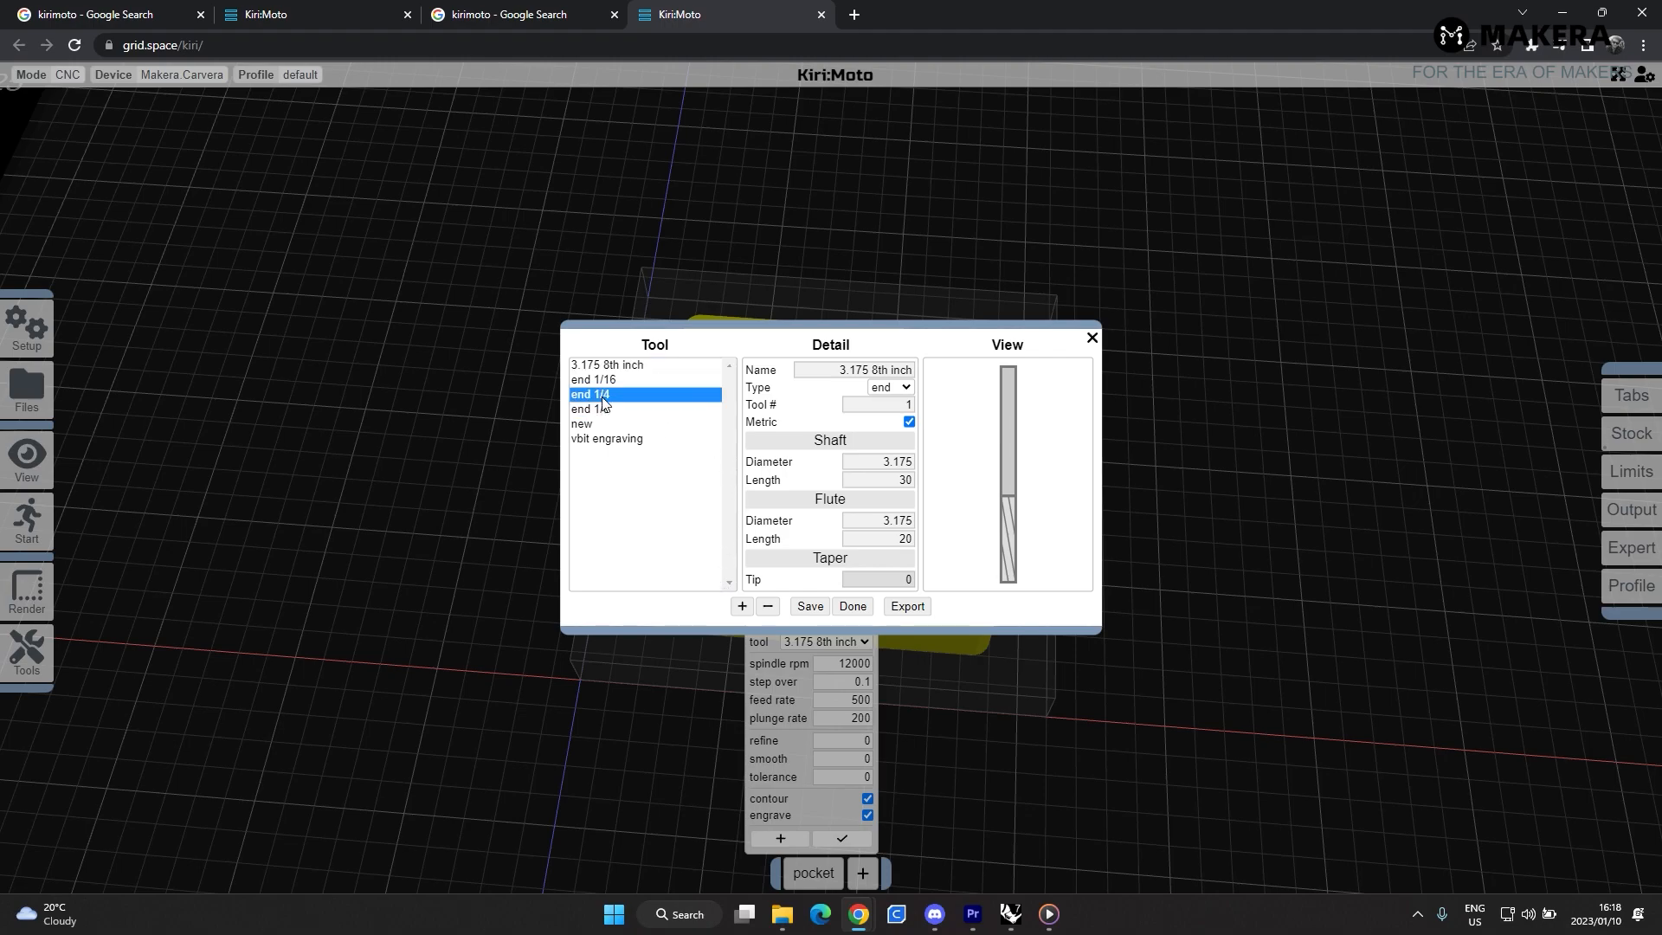
pyautogui.click(609, 380)
pyautogui.click(610, 394)
pyautogui.click(608, 408)
pyautogui.click(609, 395)
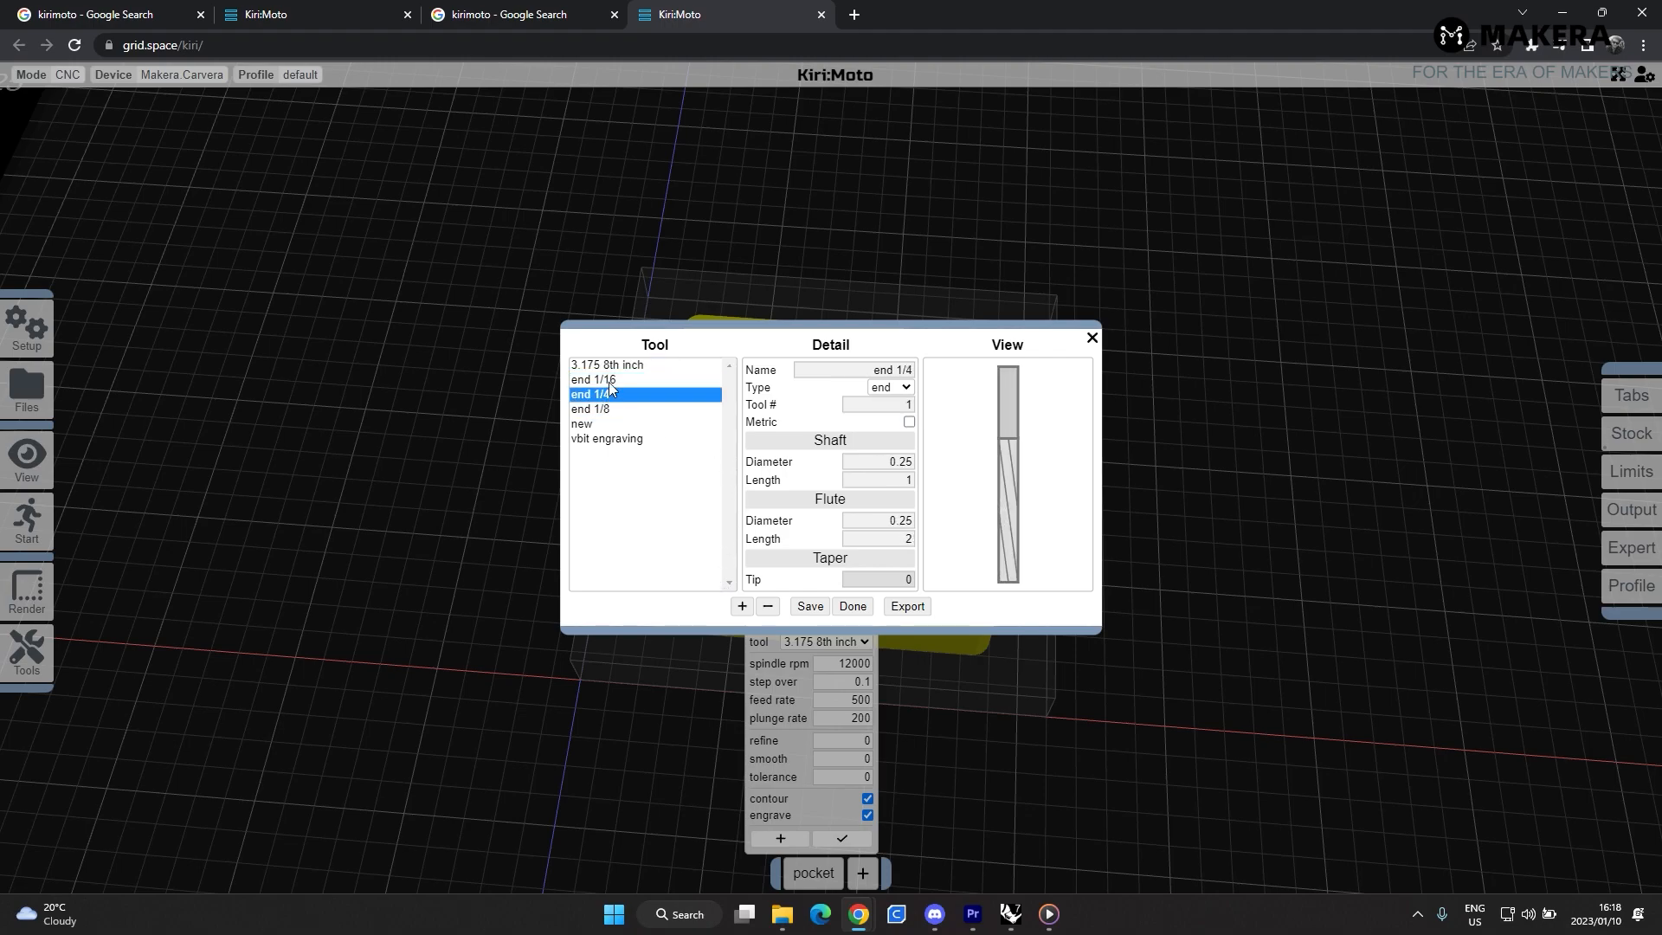
pyautogui.click(607, 380)
pyautogui.click(610, 393)
pyautogui.click(615, 410)
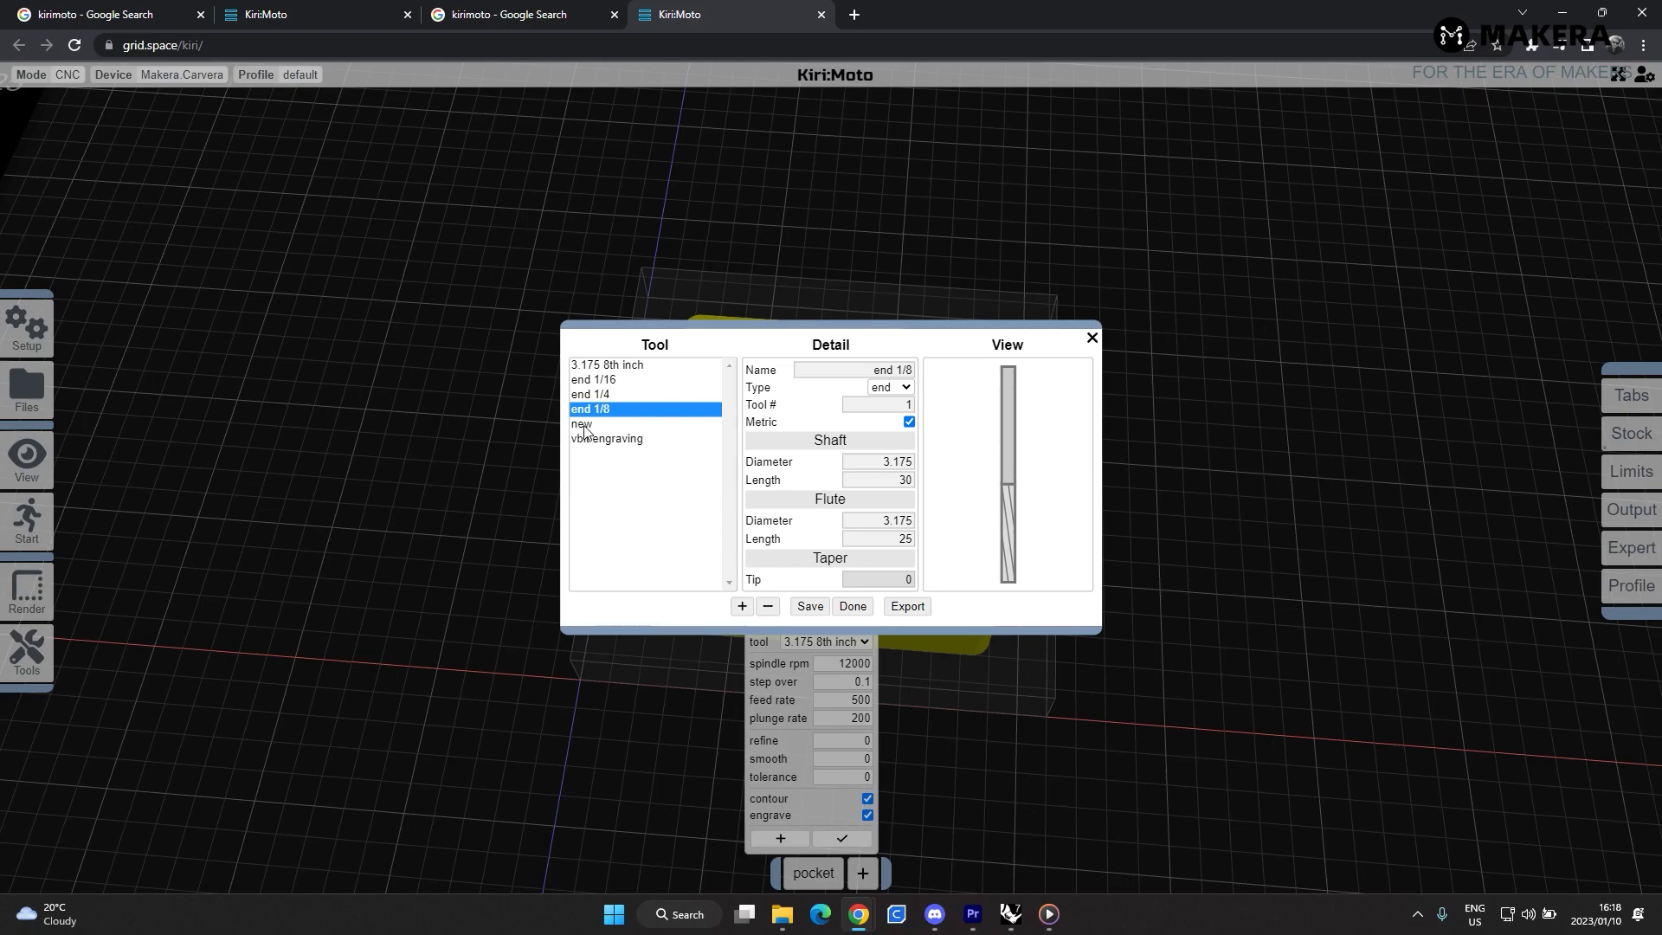
pyautogui.click(591, 424)
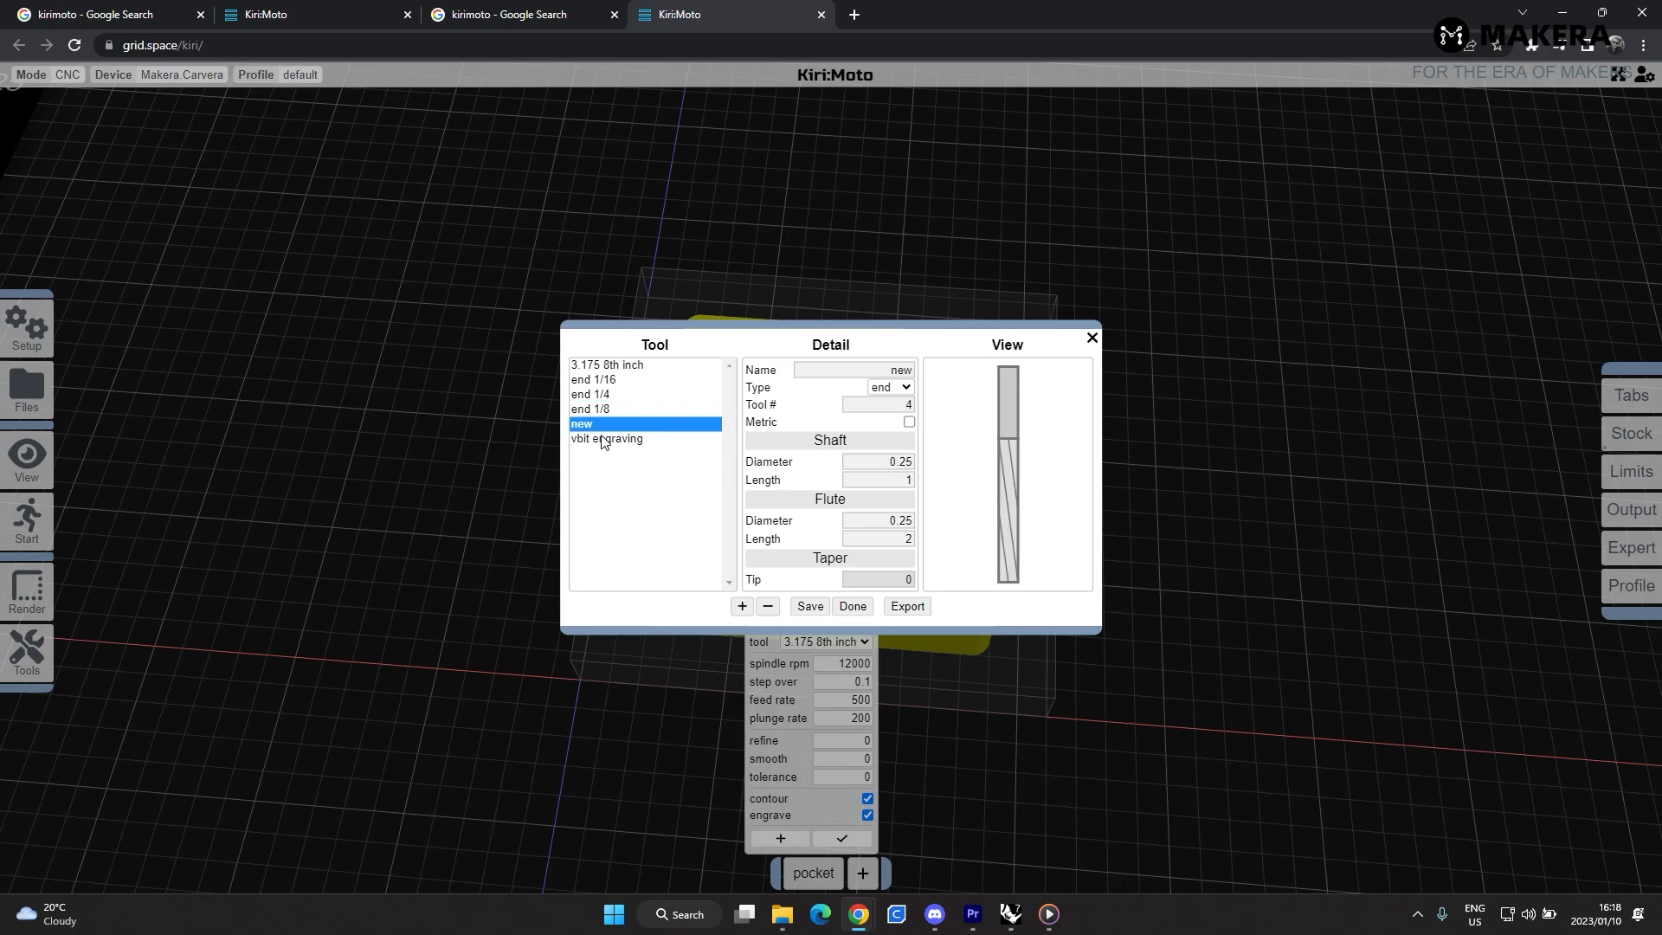
pyautogui.click(617, 366)
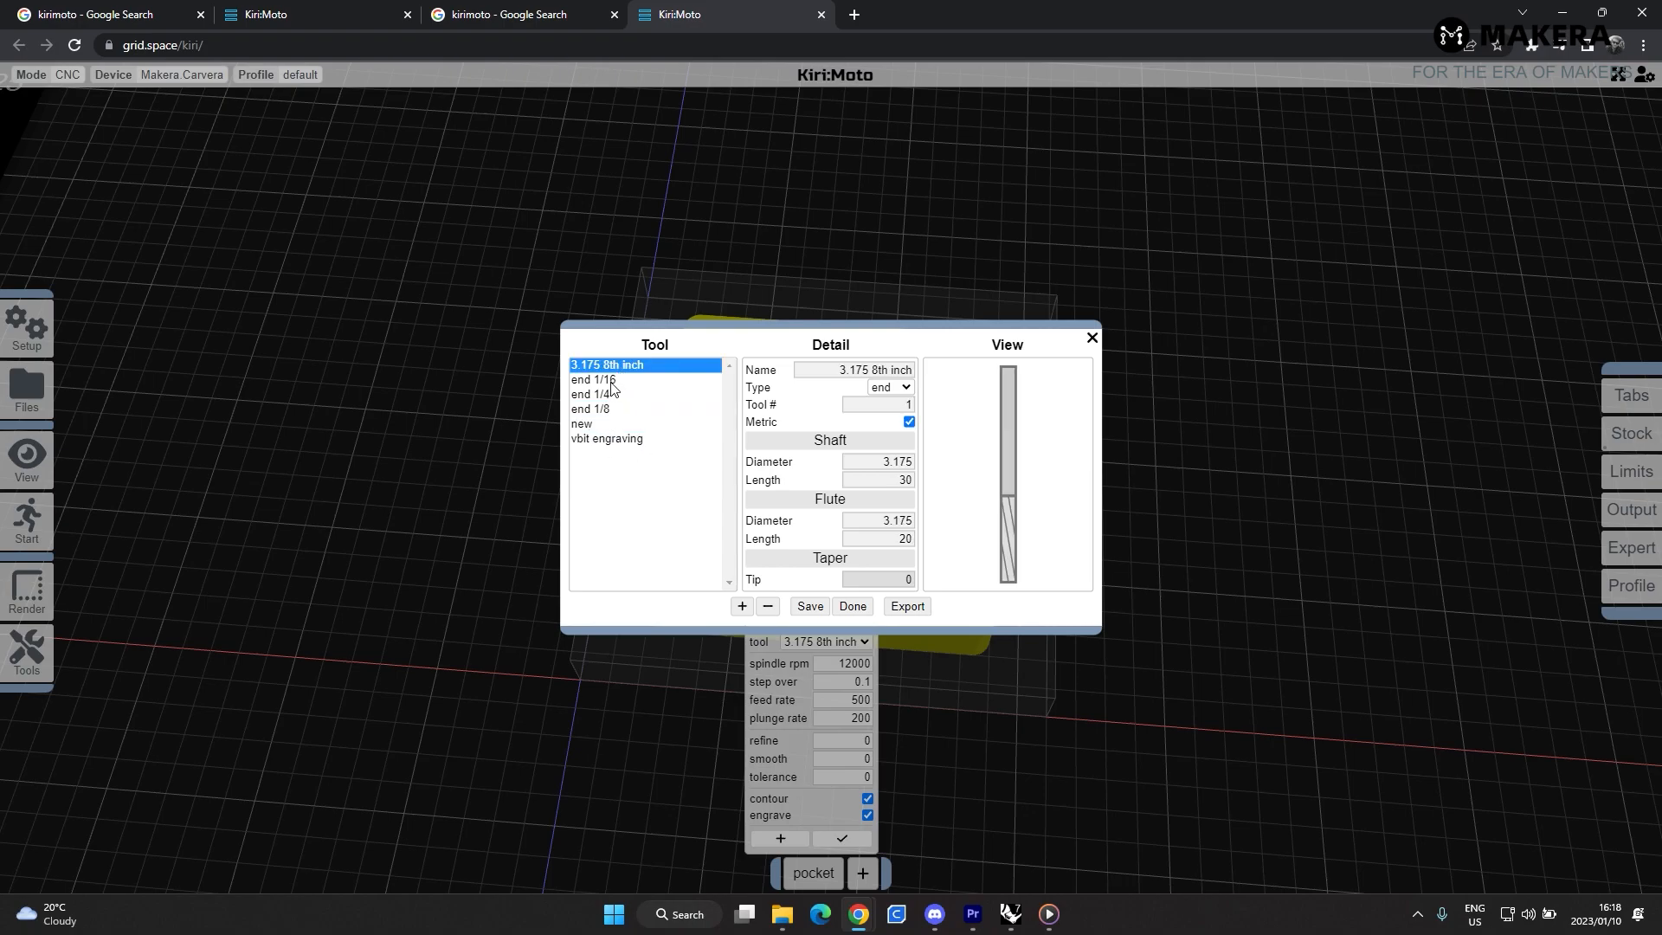
pyautogui.click(623, 439)
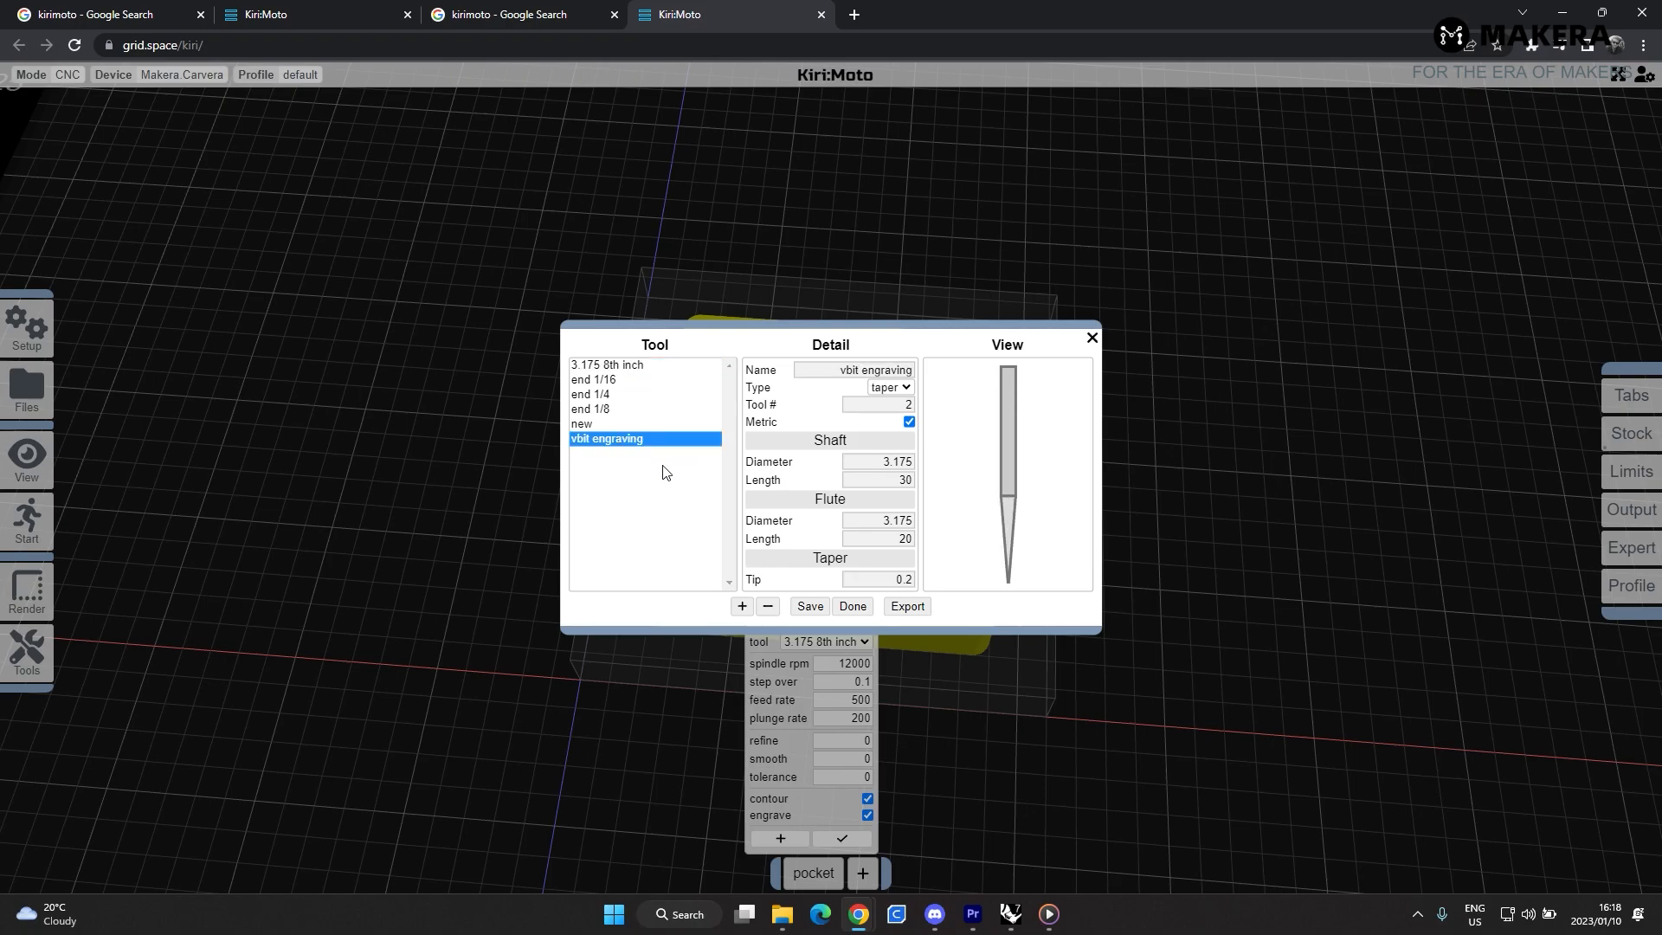
pyautogui.click(614, 365)
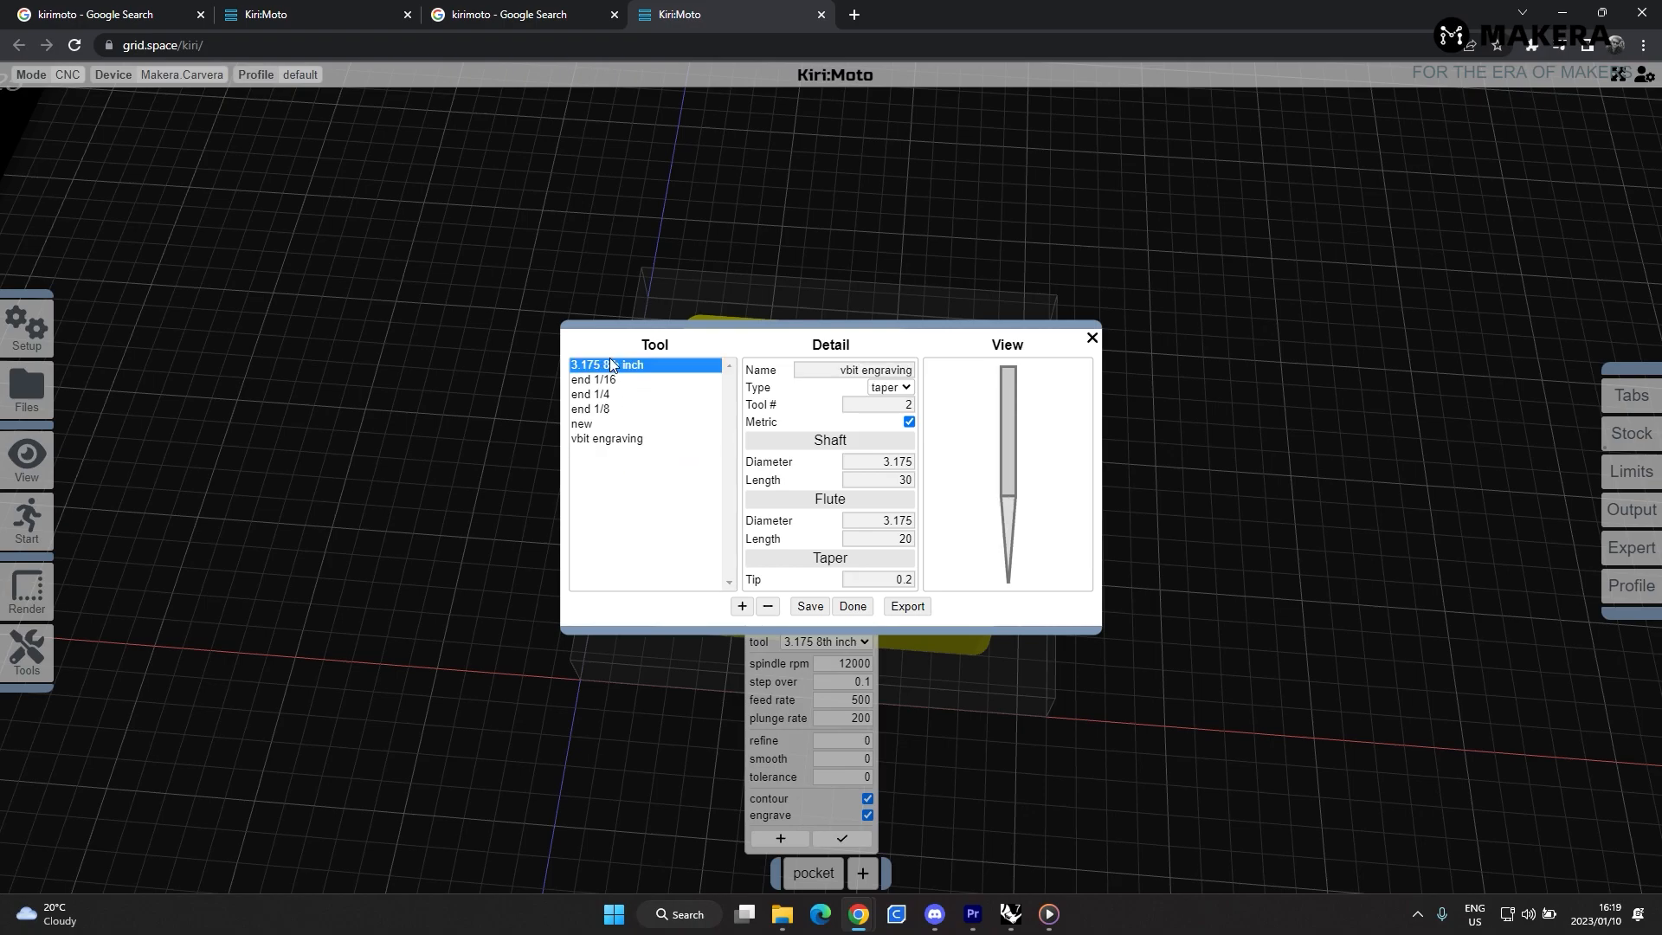
pyautogui.click(588, 424)
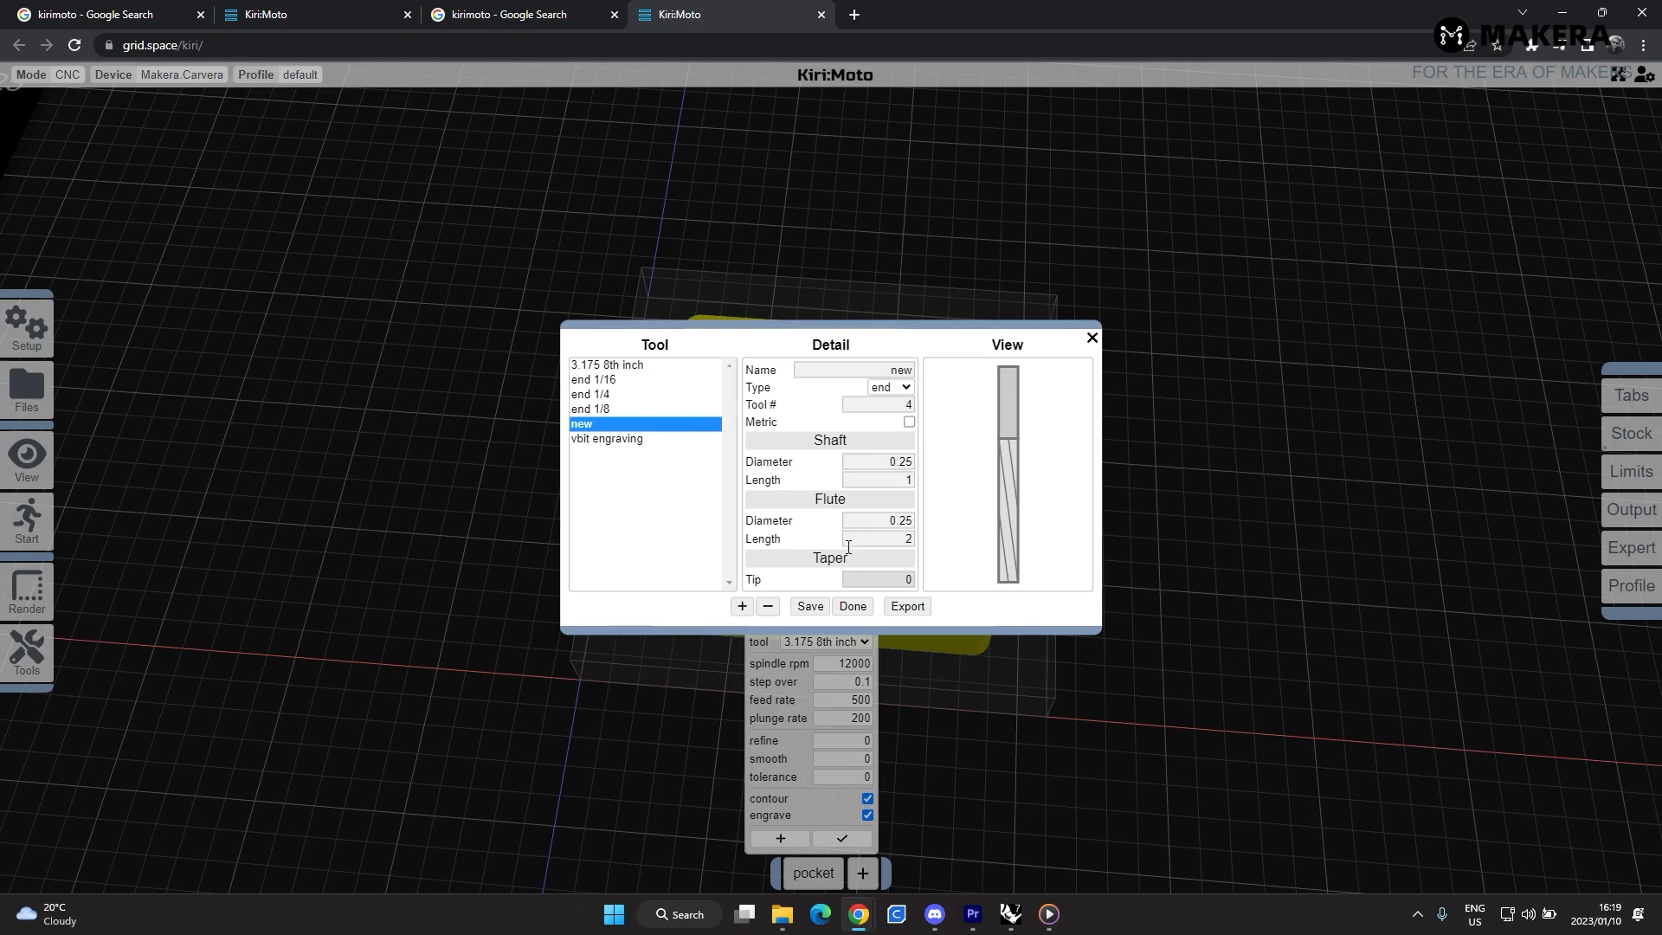
pyautogui.click(853, 606)
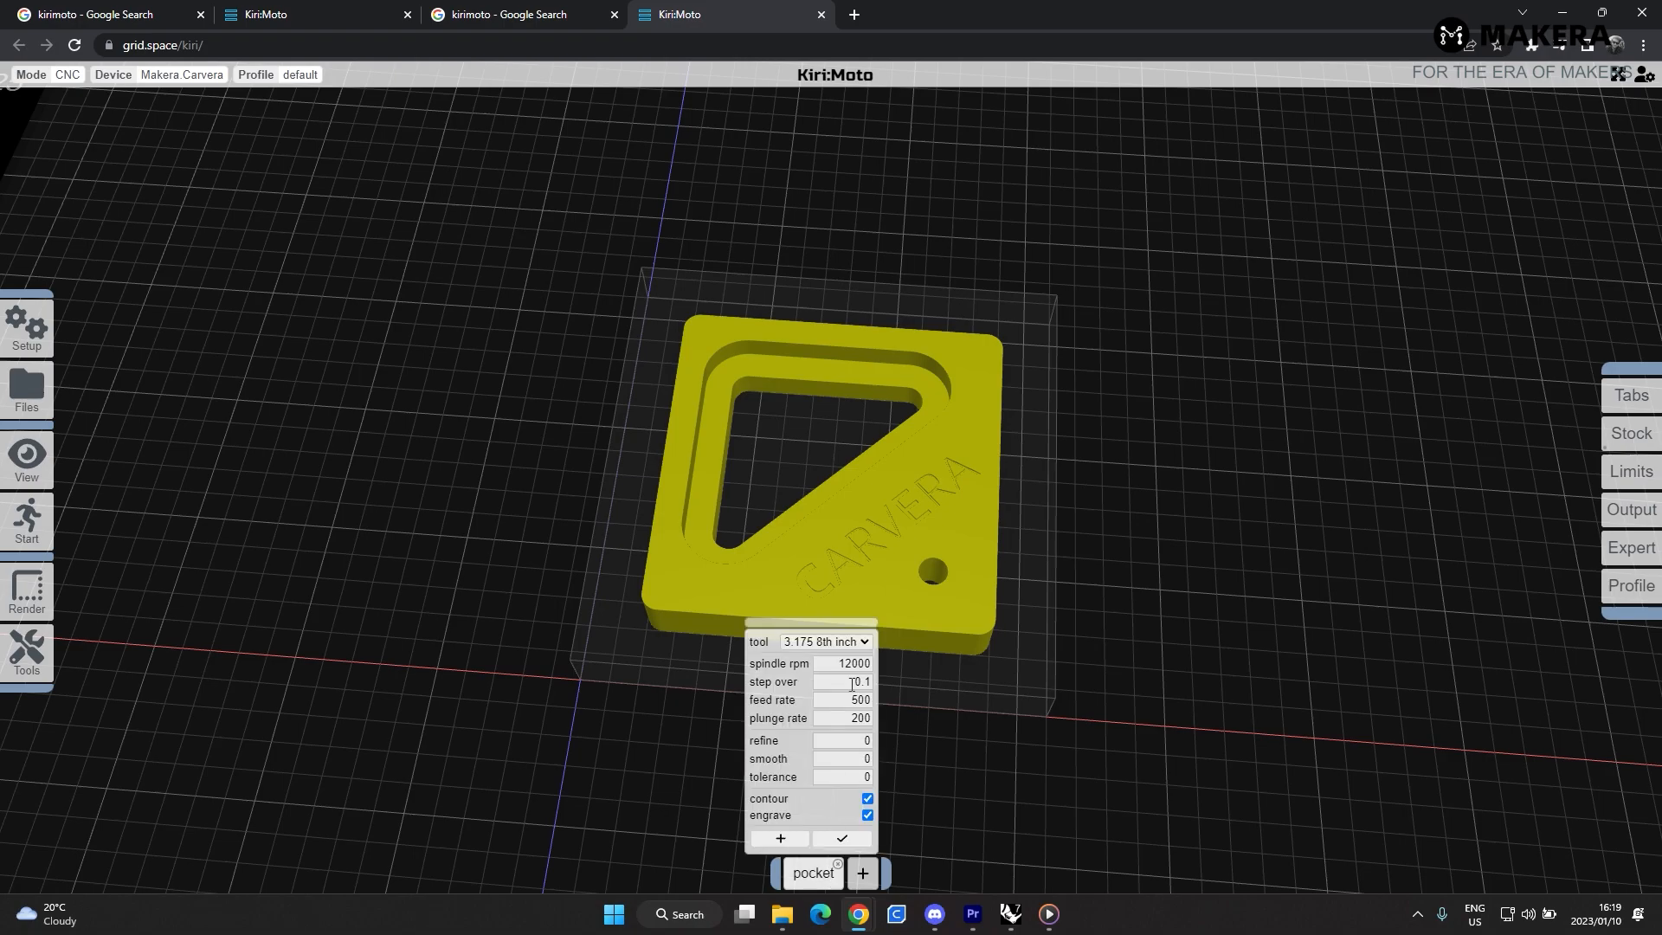
# - Configure the pocket operation with the 3.175 8th inch tool, a step over of 1 and contour turned off
pyautogui.click(866, 643)
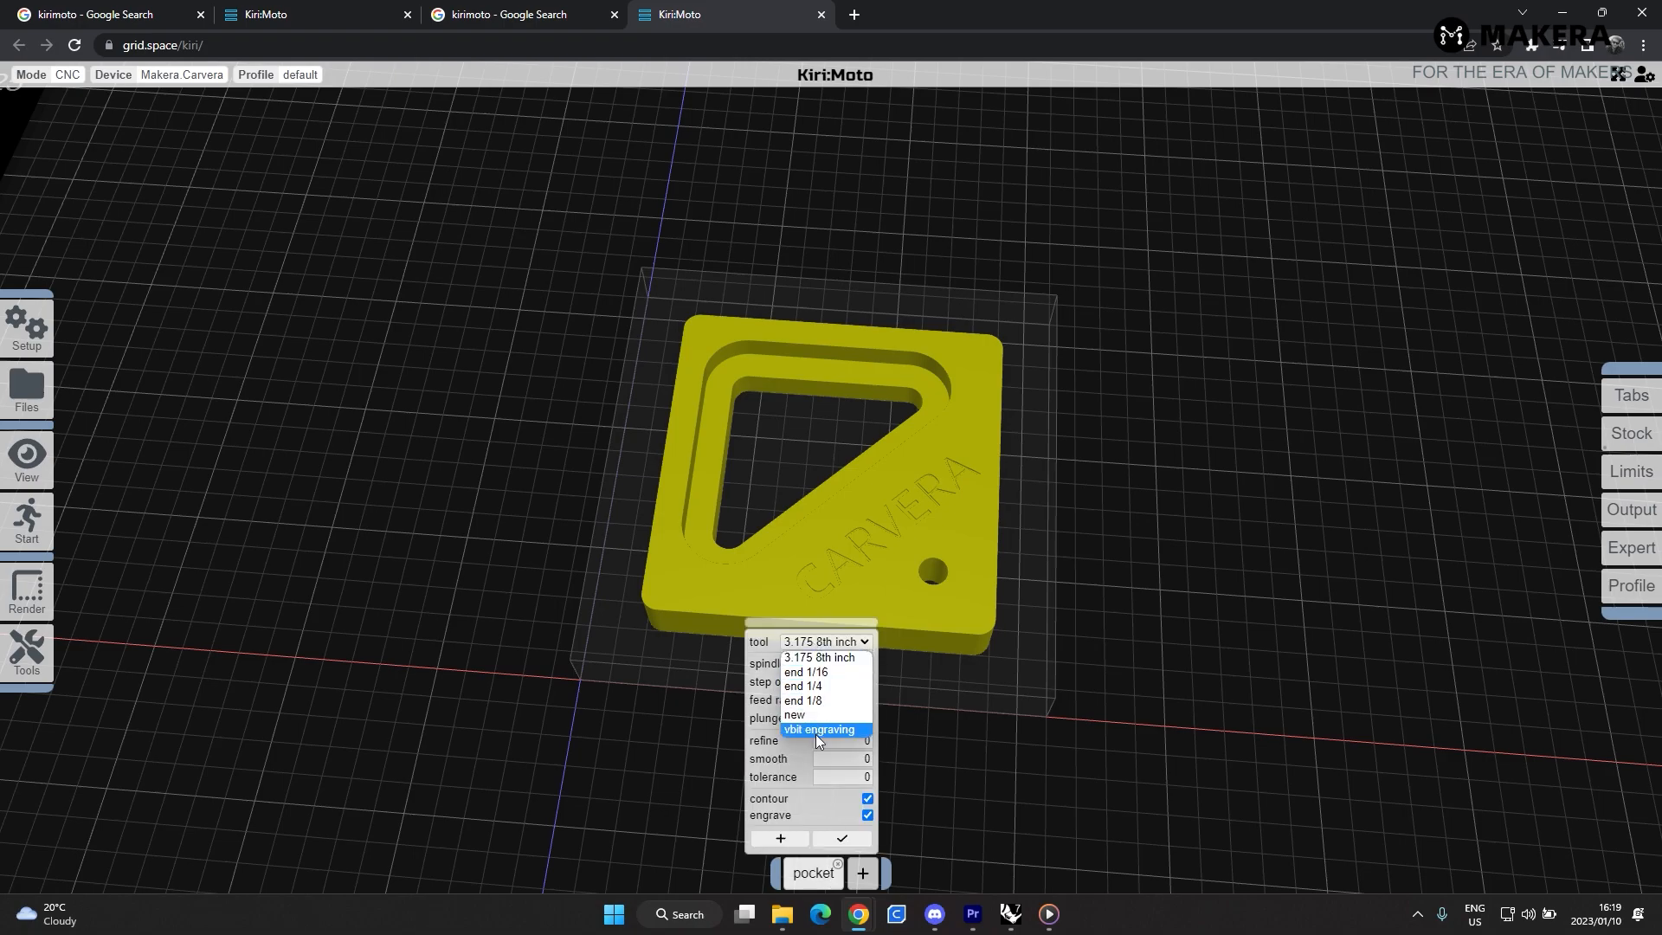
pyautogui.click(828, 658)
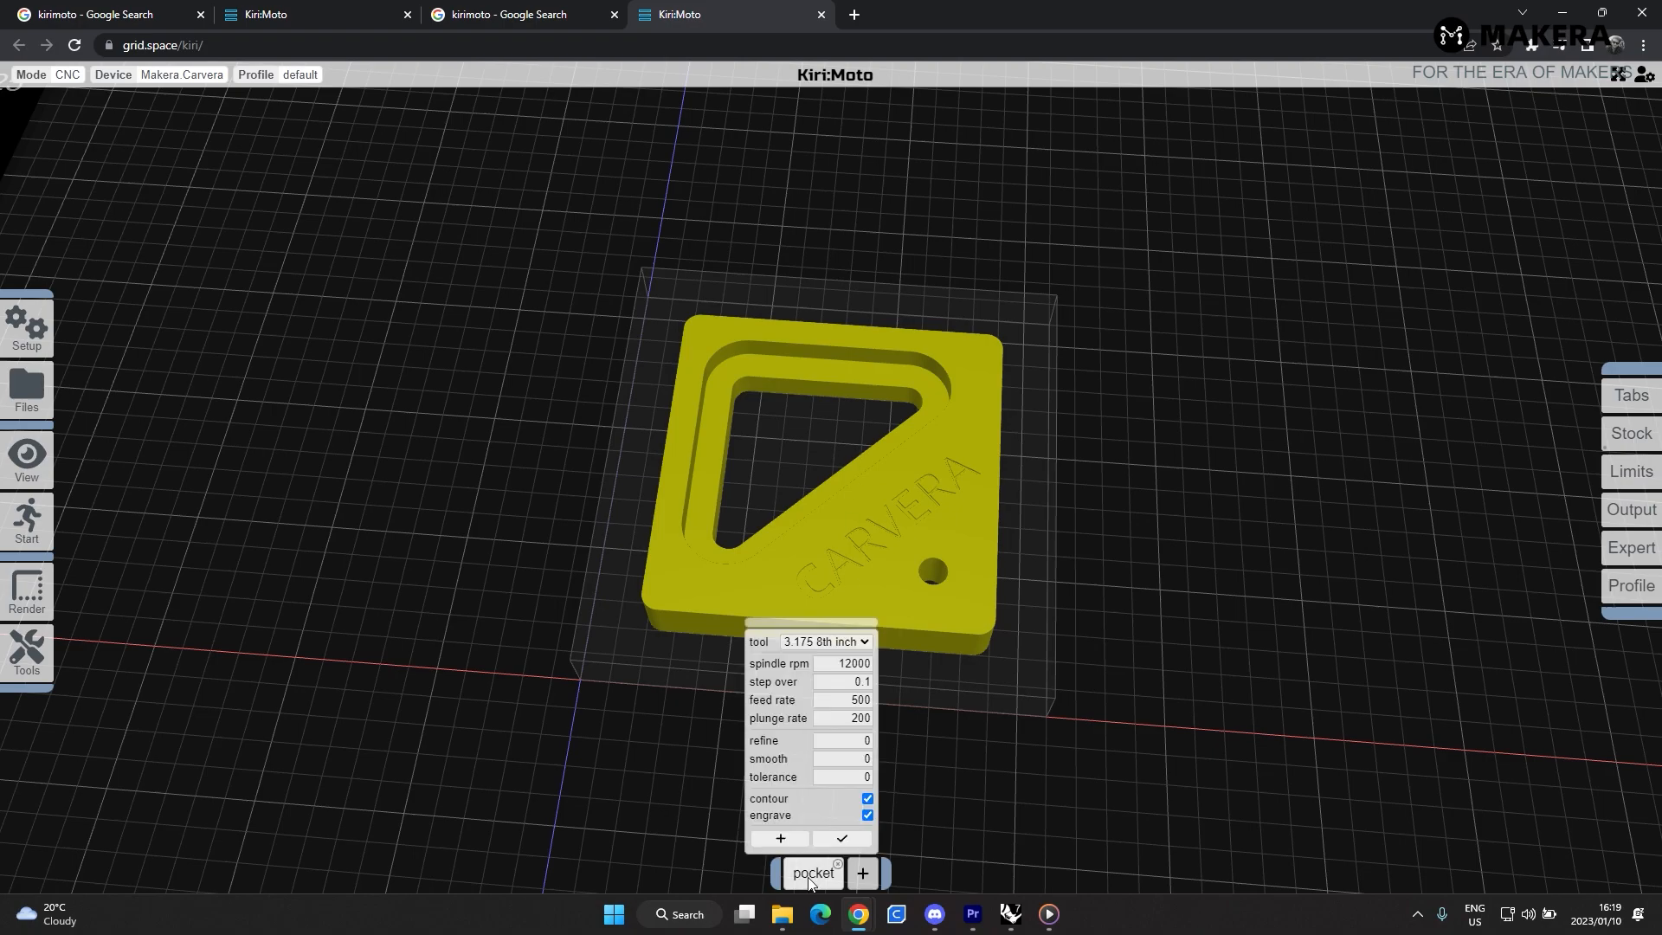
pyautogui.click(840, 683)
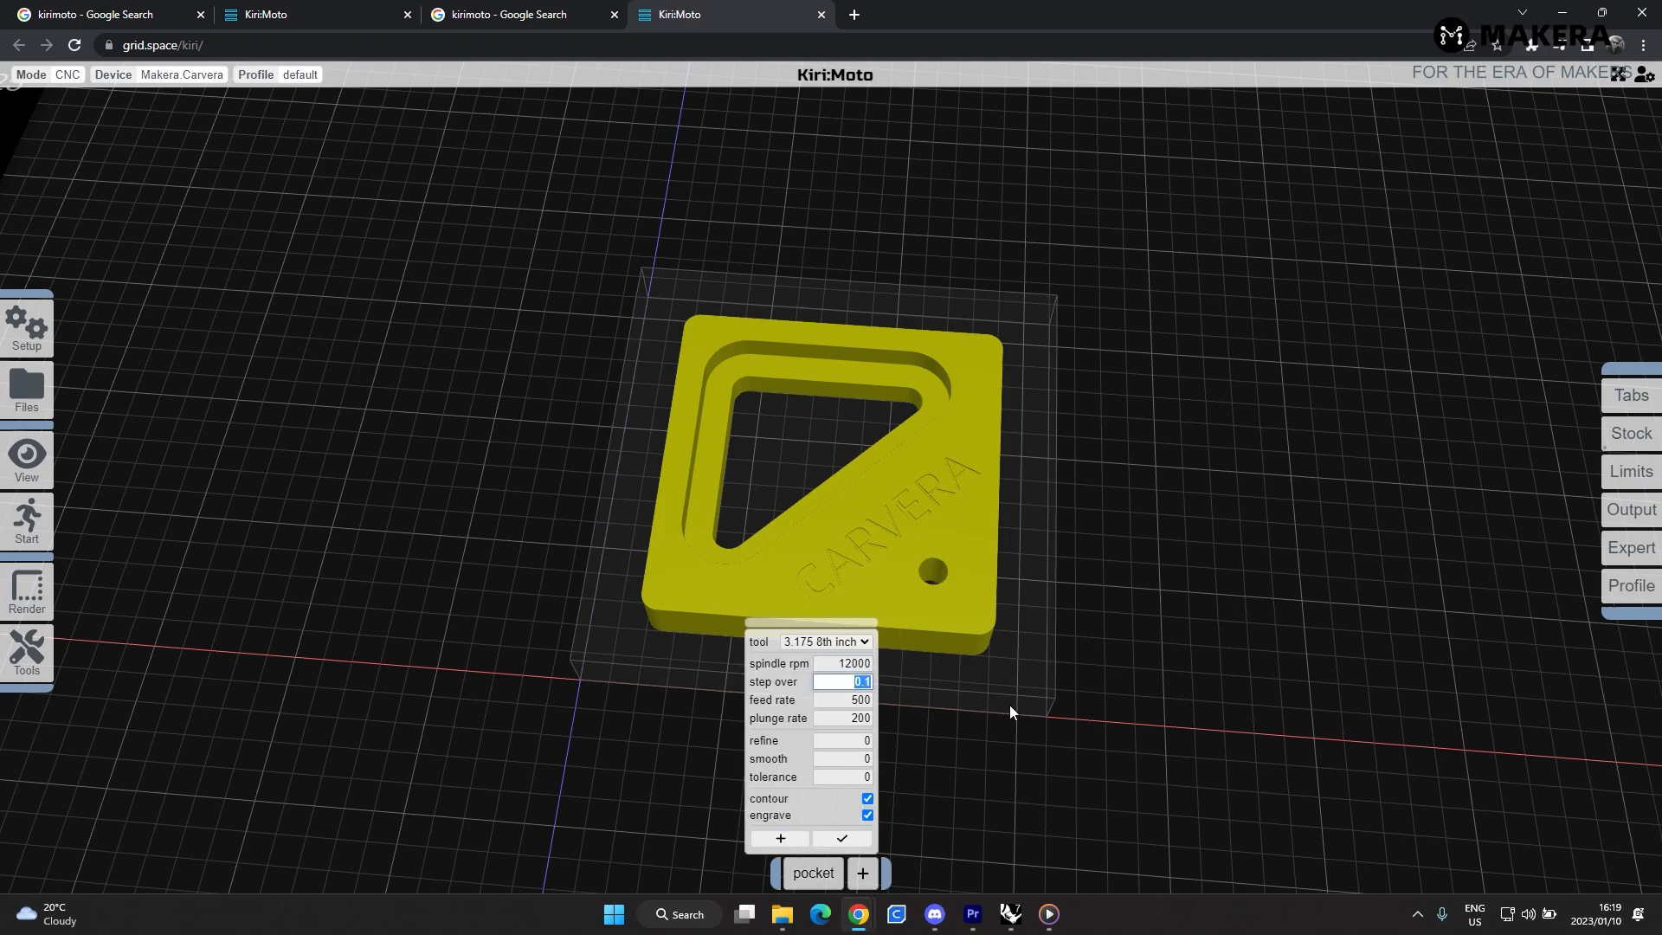
pyautogui.write('1')
pyautogui.press('Return')
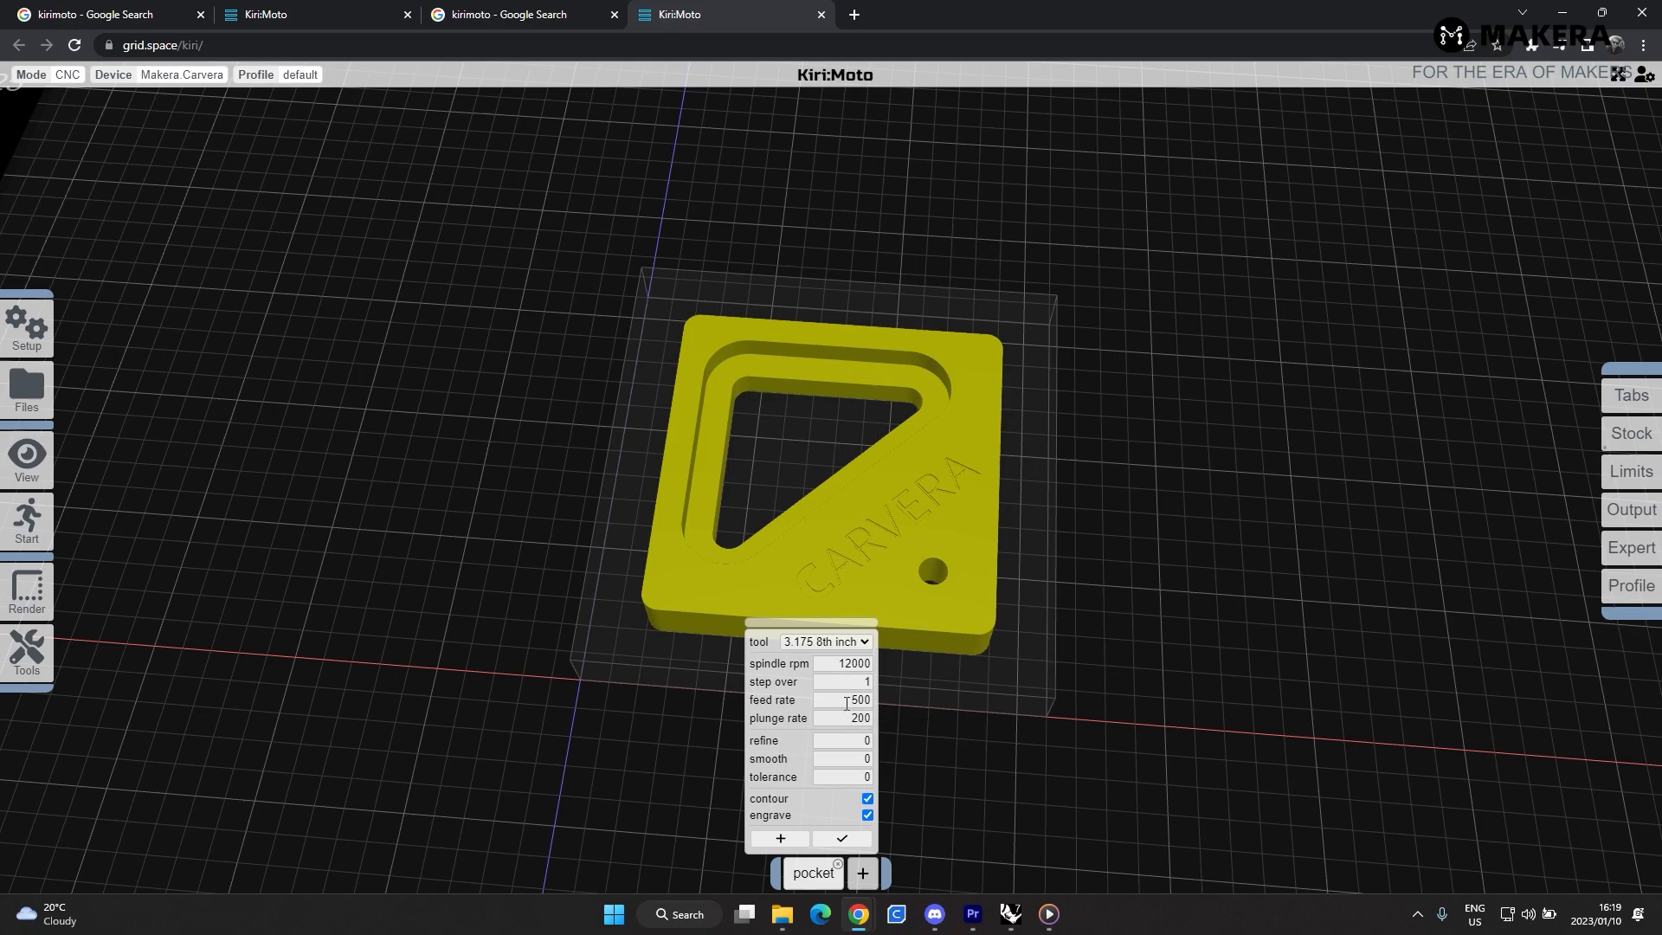
pyautogui.click(847, 715)
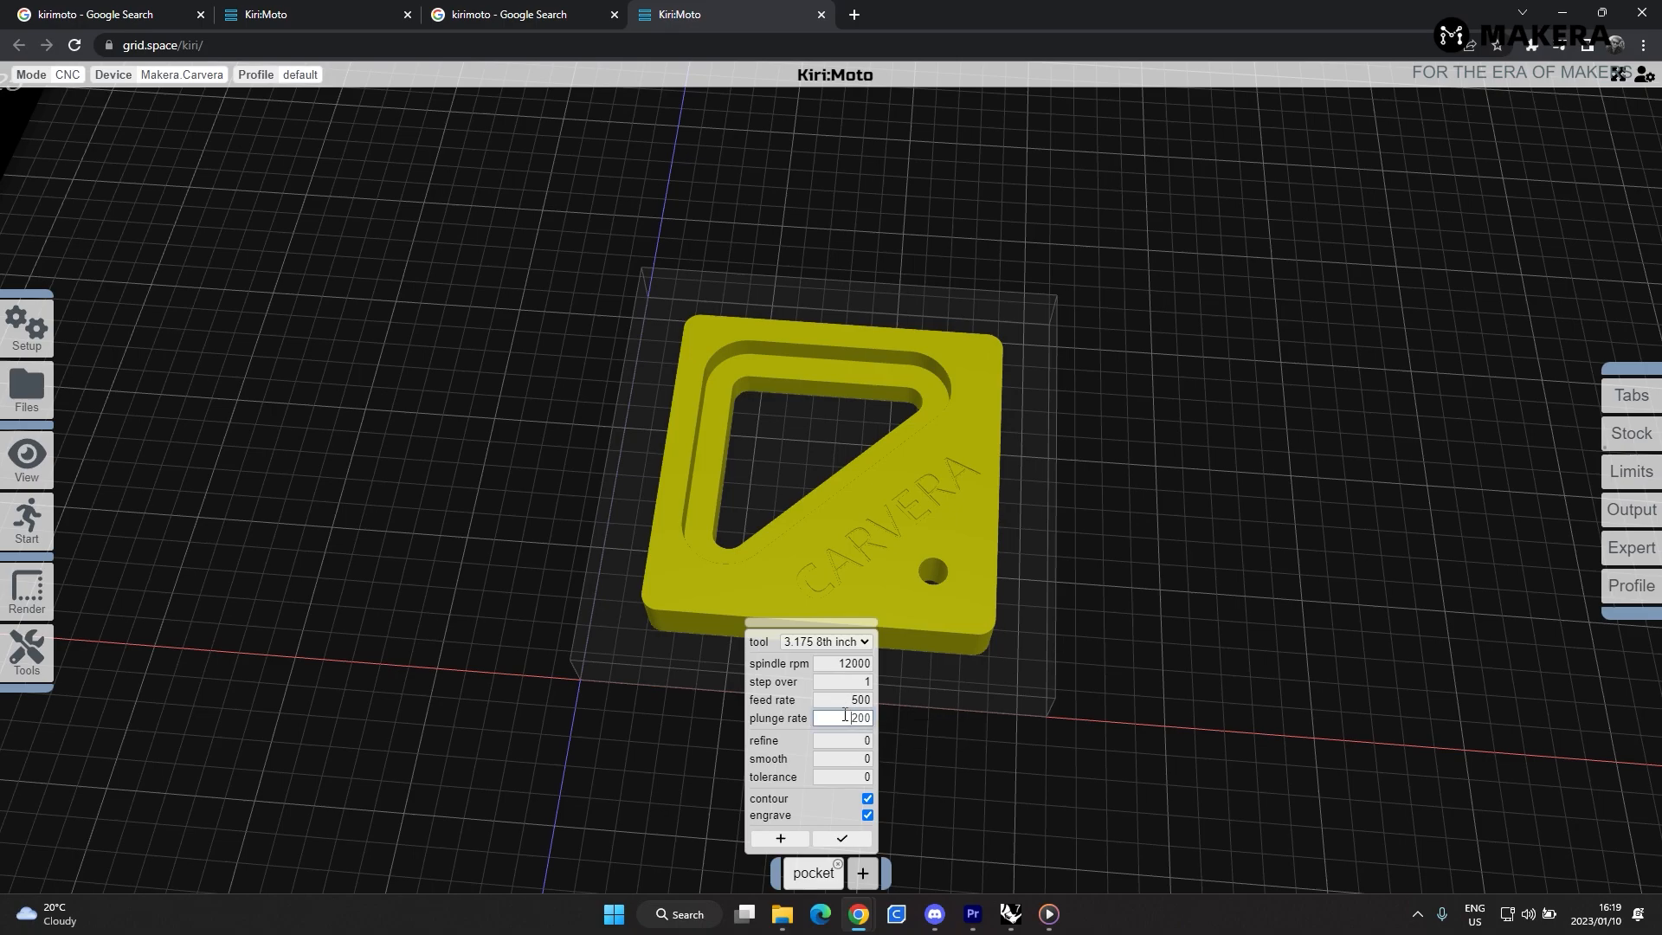
pyautogui.click(868, 798)
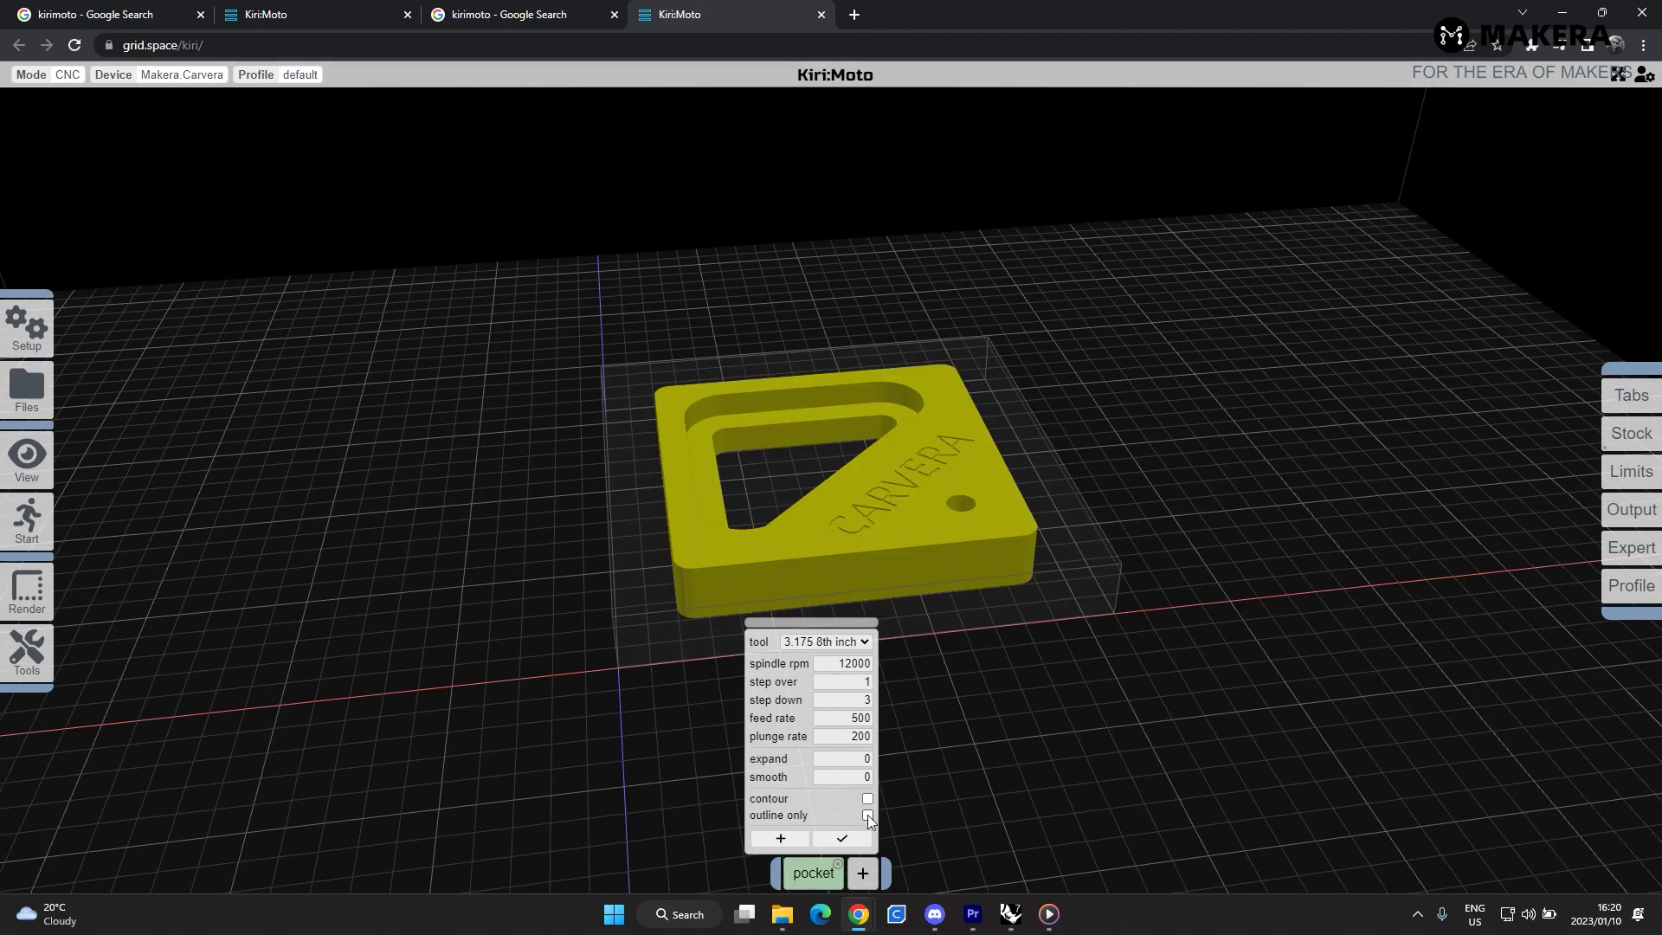
# - Assign the triangular ledge surface around the through opening to the pocket operation and end surface editing
pyautogui.click(792, 842)
pyautogui.moveTo(843, 414); pyautogui.dragTo(883, 510)
pyautogui.click(800, 382)
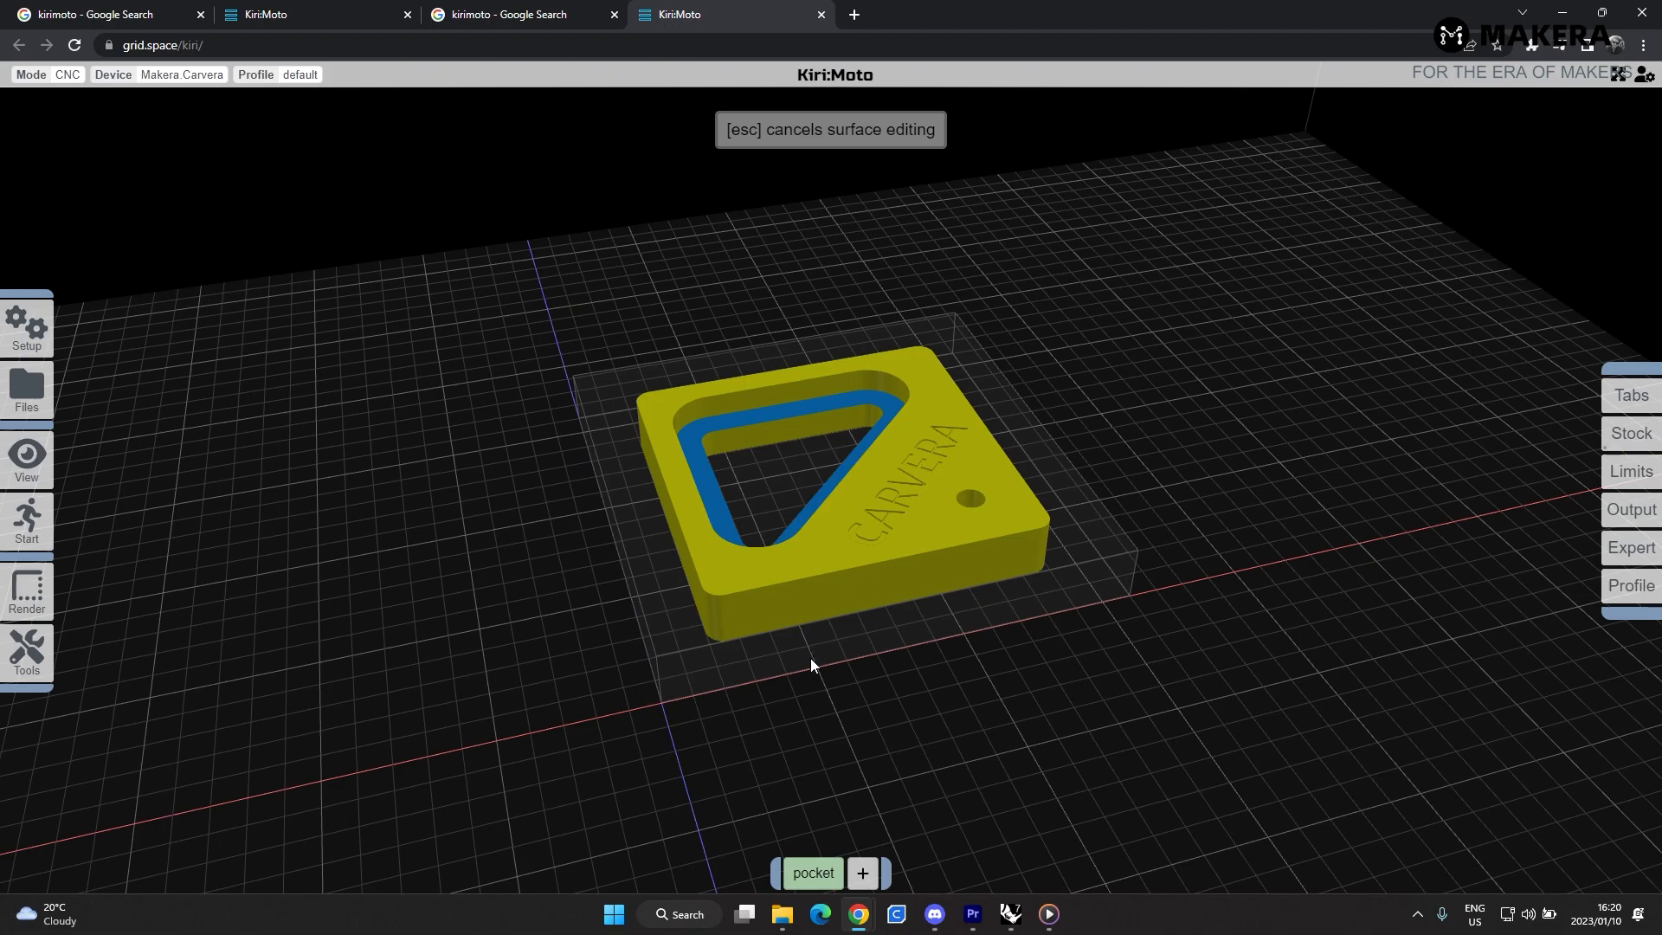
pyautogui.press('Escape')
pyautogui.moveTo(810, 873)
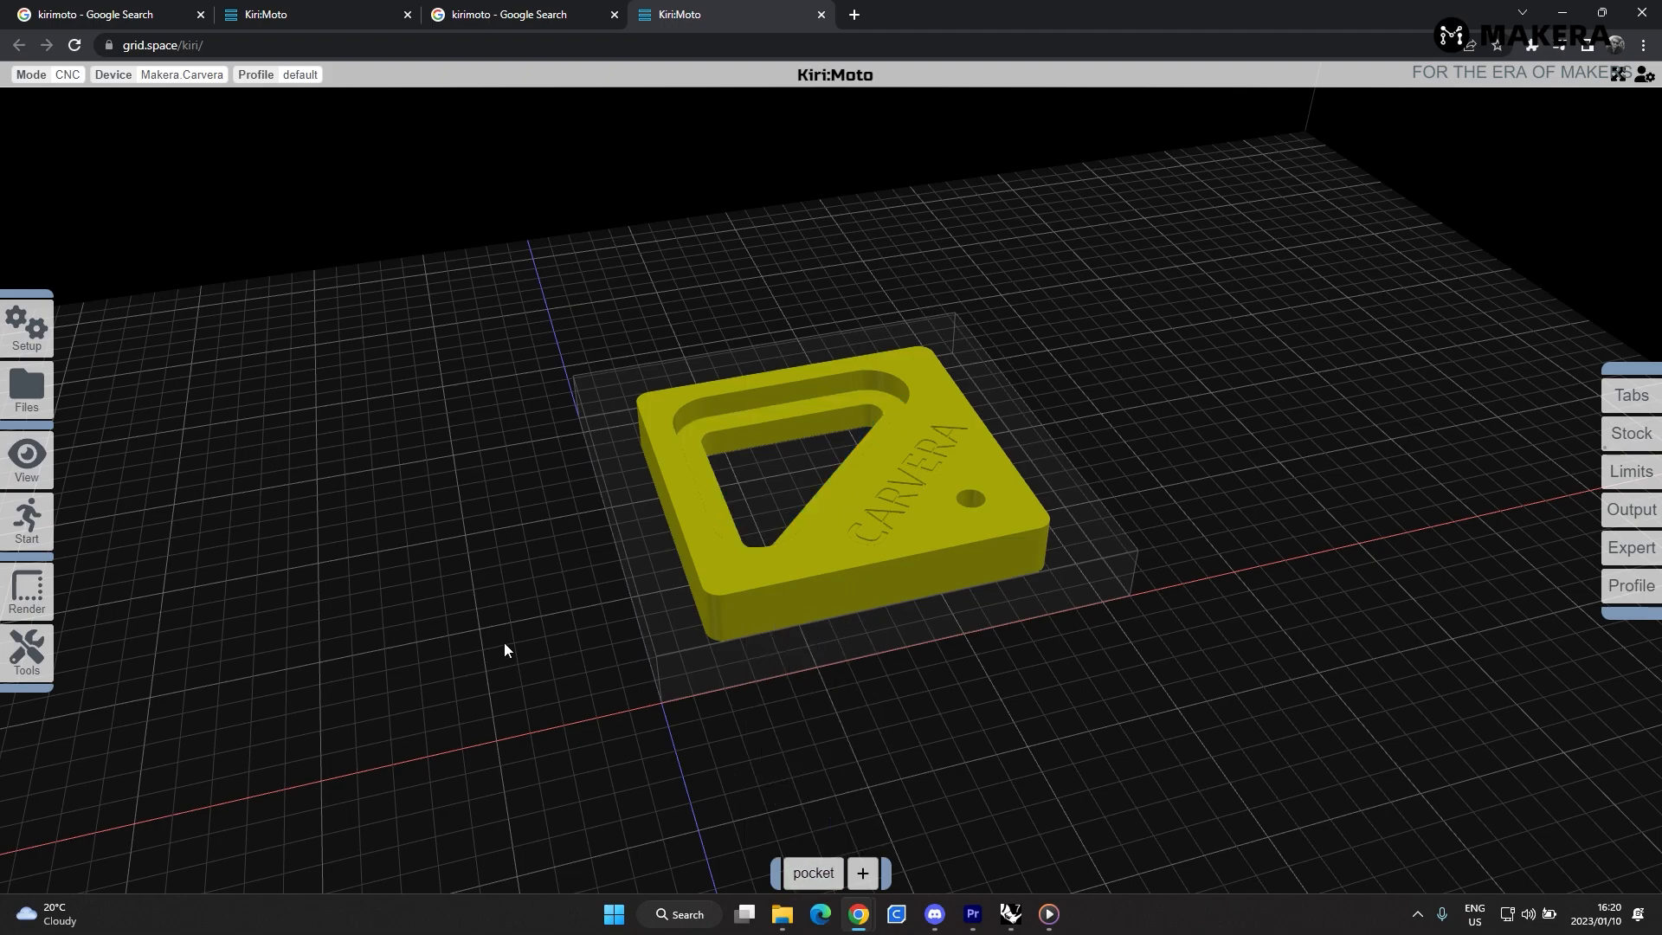
# - Slice the sample block and play the milling animation of the triangular pocket, then return to the model
pyautogui.press('s')
pyautogui.moveTo(850, 630); pyautogui.dragTo(606, 520)
pyautogui.scroll(8, 799, 464)
pyautogui.moveTo(27, 520)
pyautogui.click(213, 524)
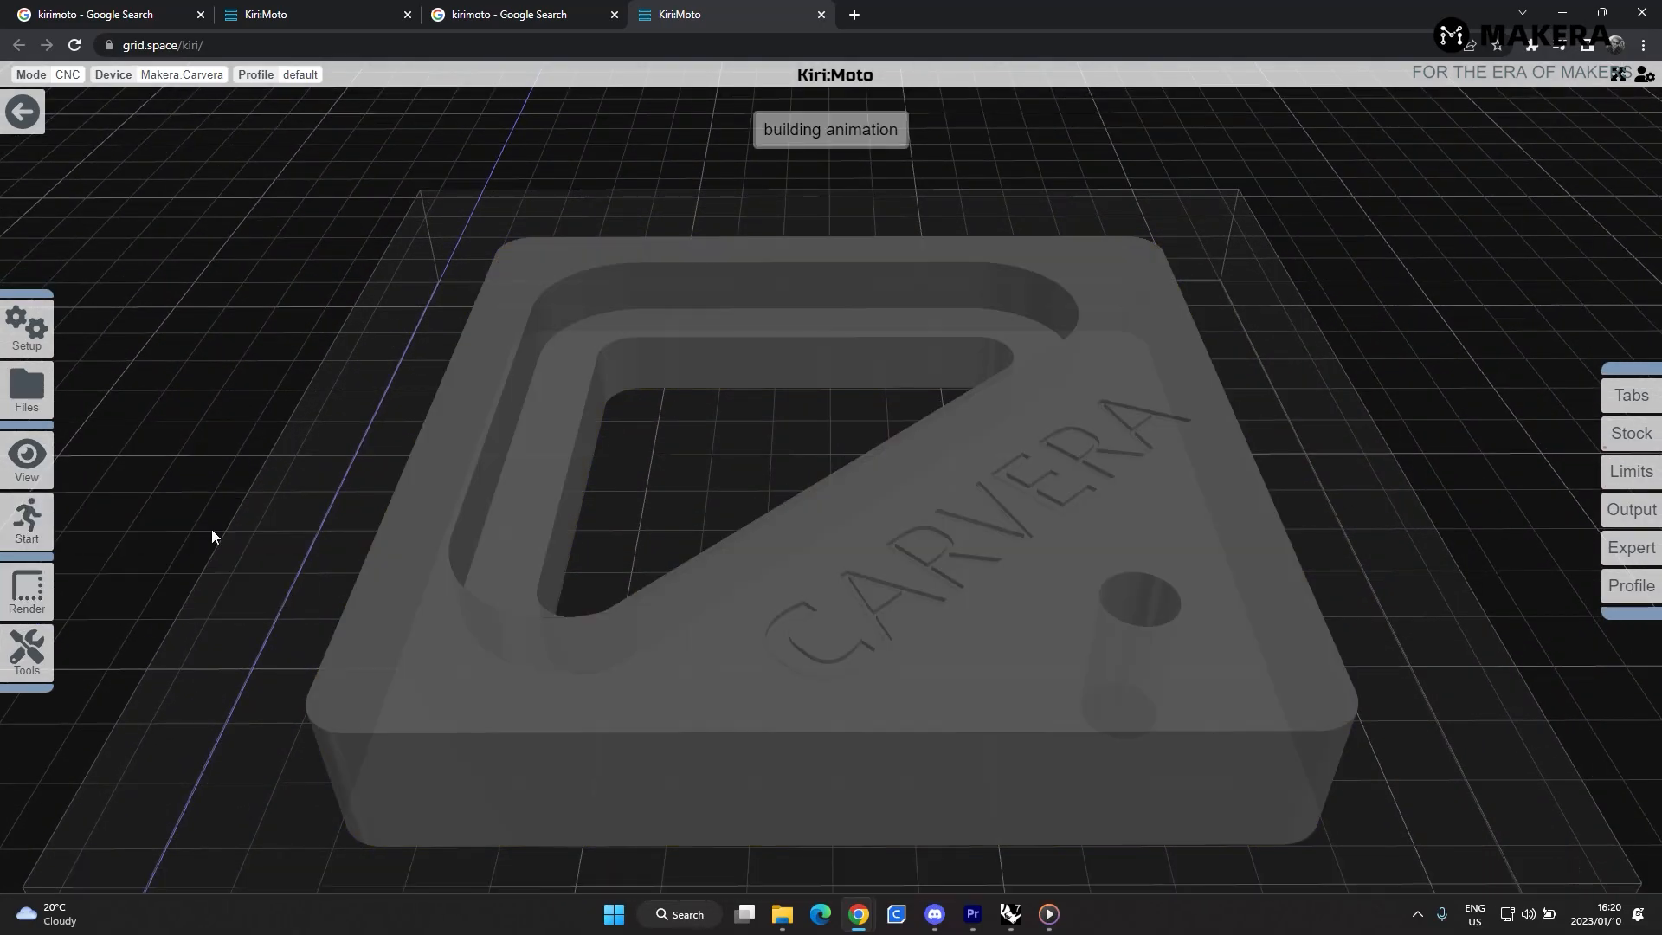
pyautogui.click(770, 874)
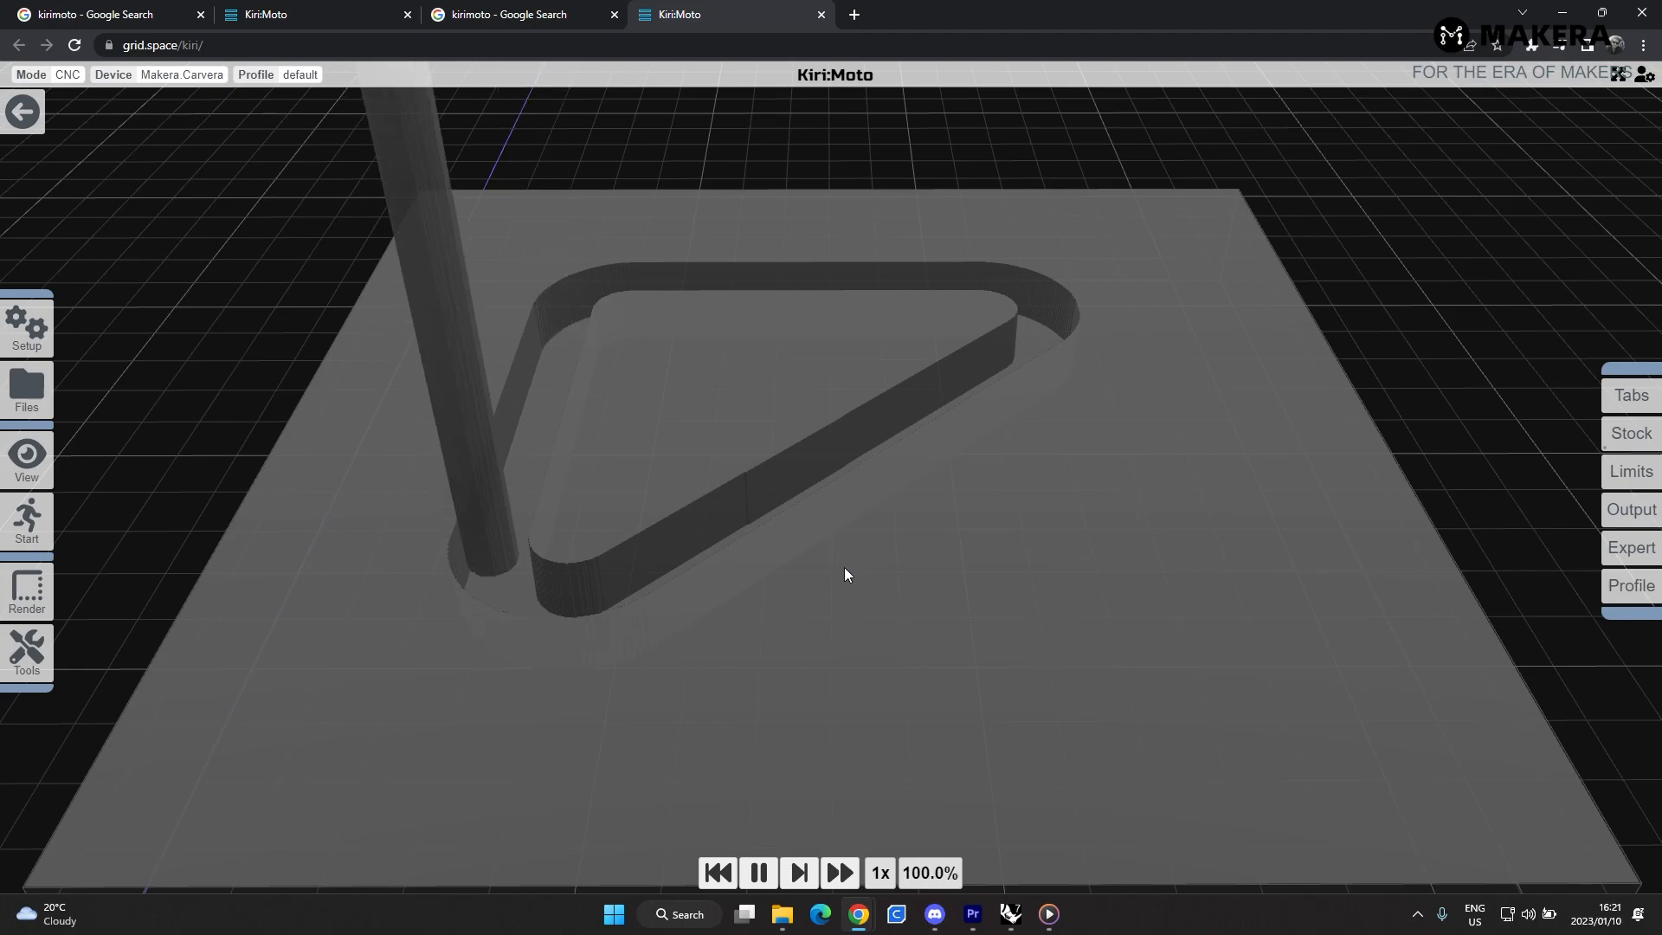
pyautogui.moveTo(846, 575); pyautogui.dragTo(862, 713)
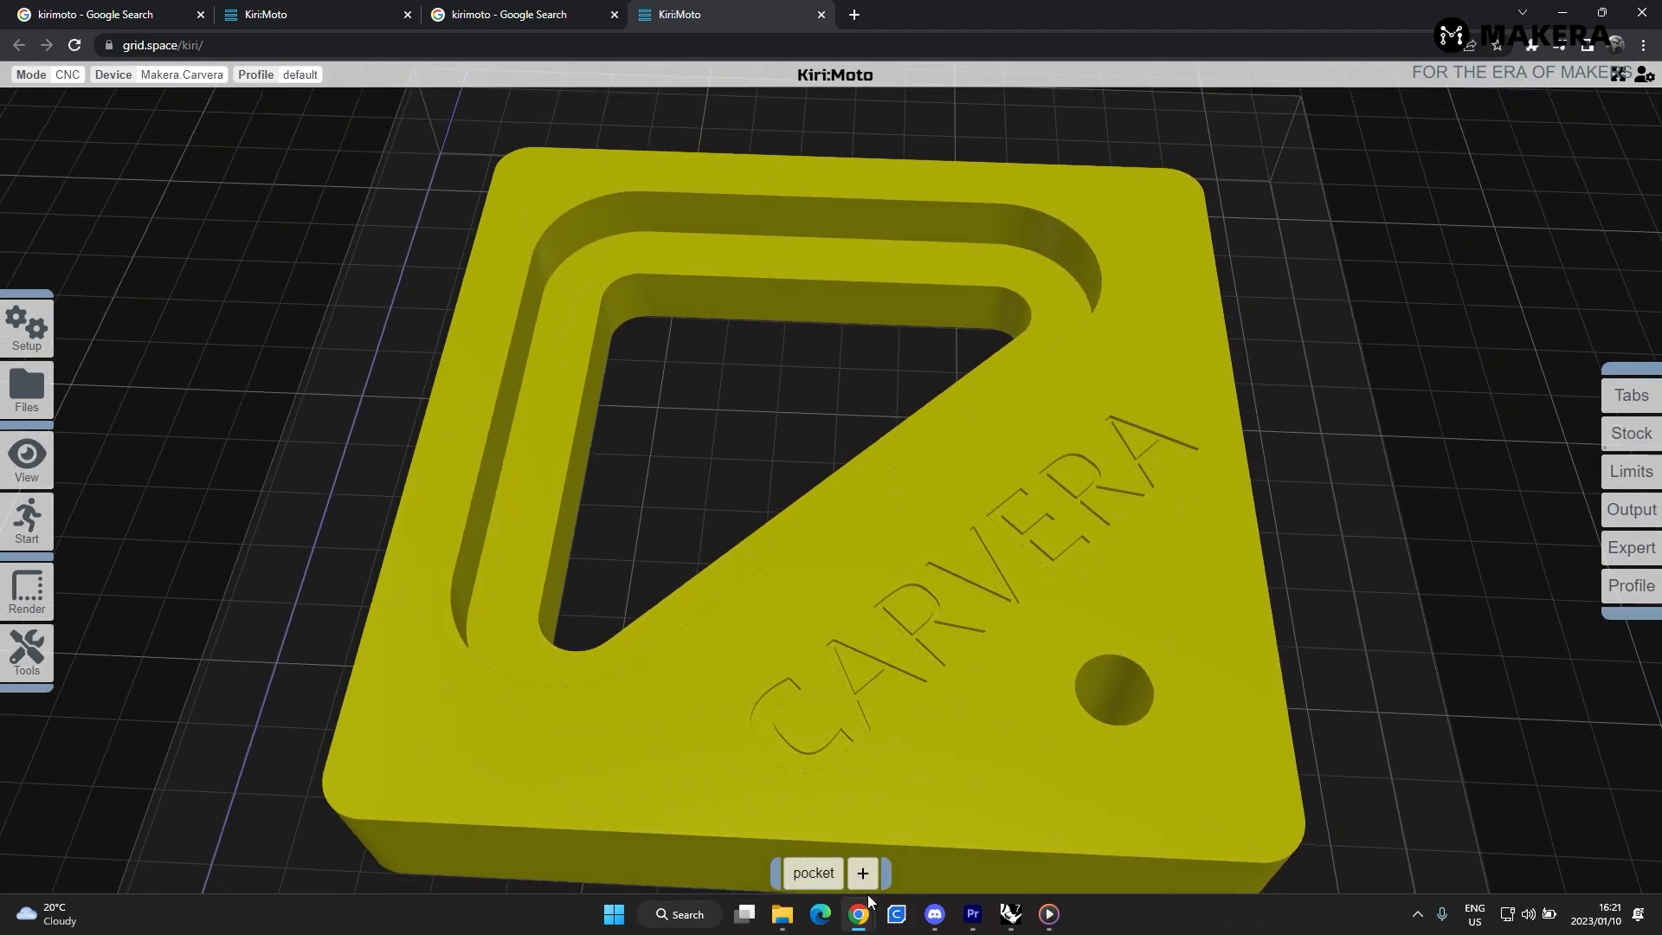
# - Add a second pocket operation with the vbit engraving tool, a step over of 0.1, and contour and engrave turned on
pyautogui.moveTo(861, 876)
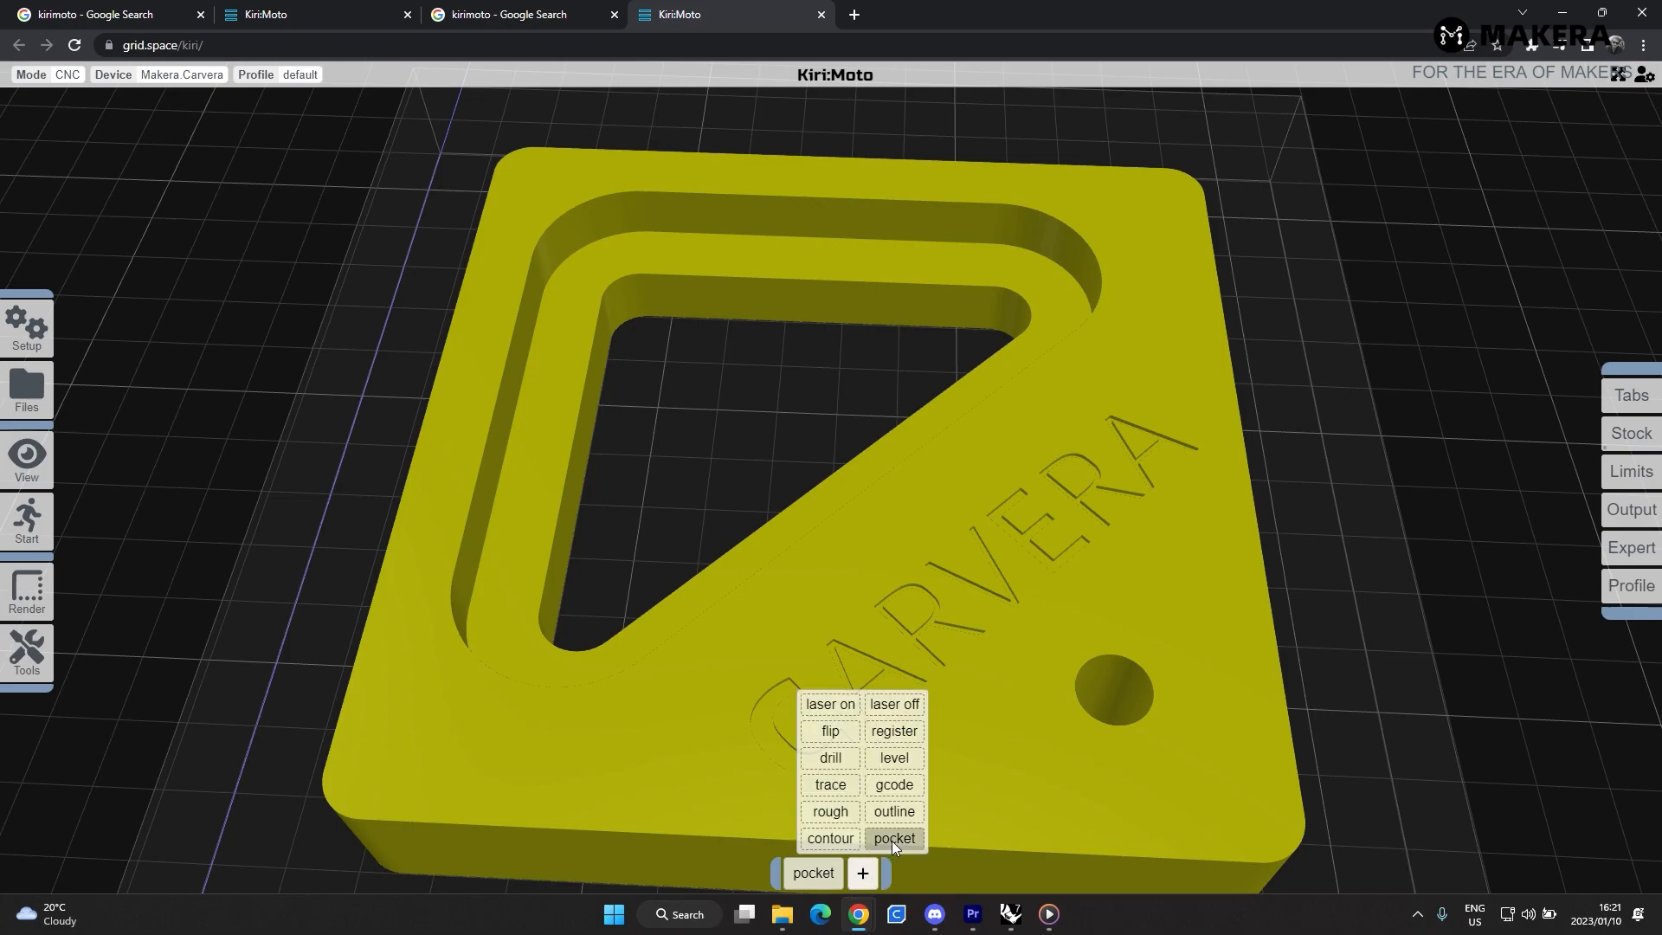
pyautogui.click(892, 840)
pyautogui.moveTo(846, 880)
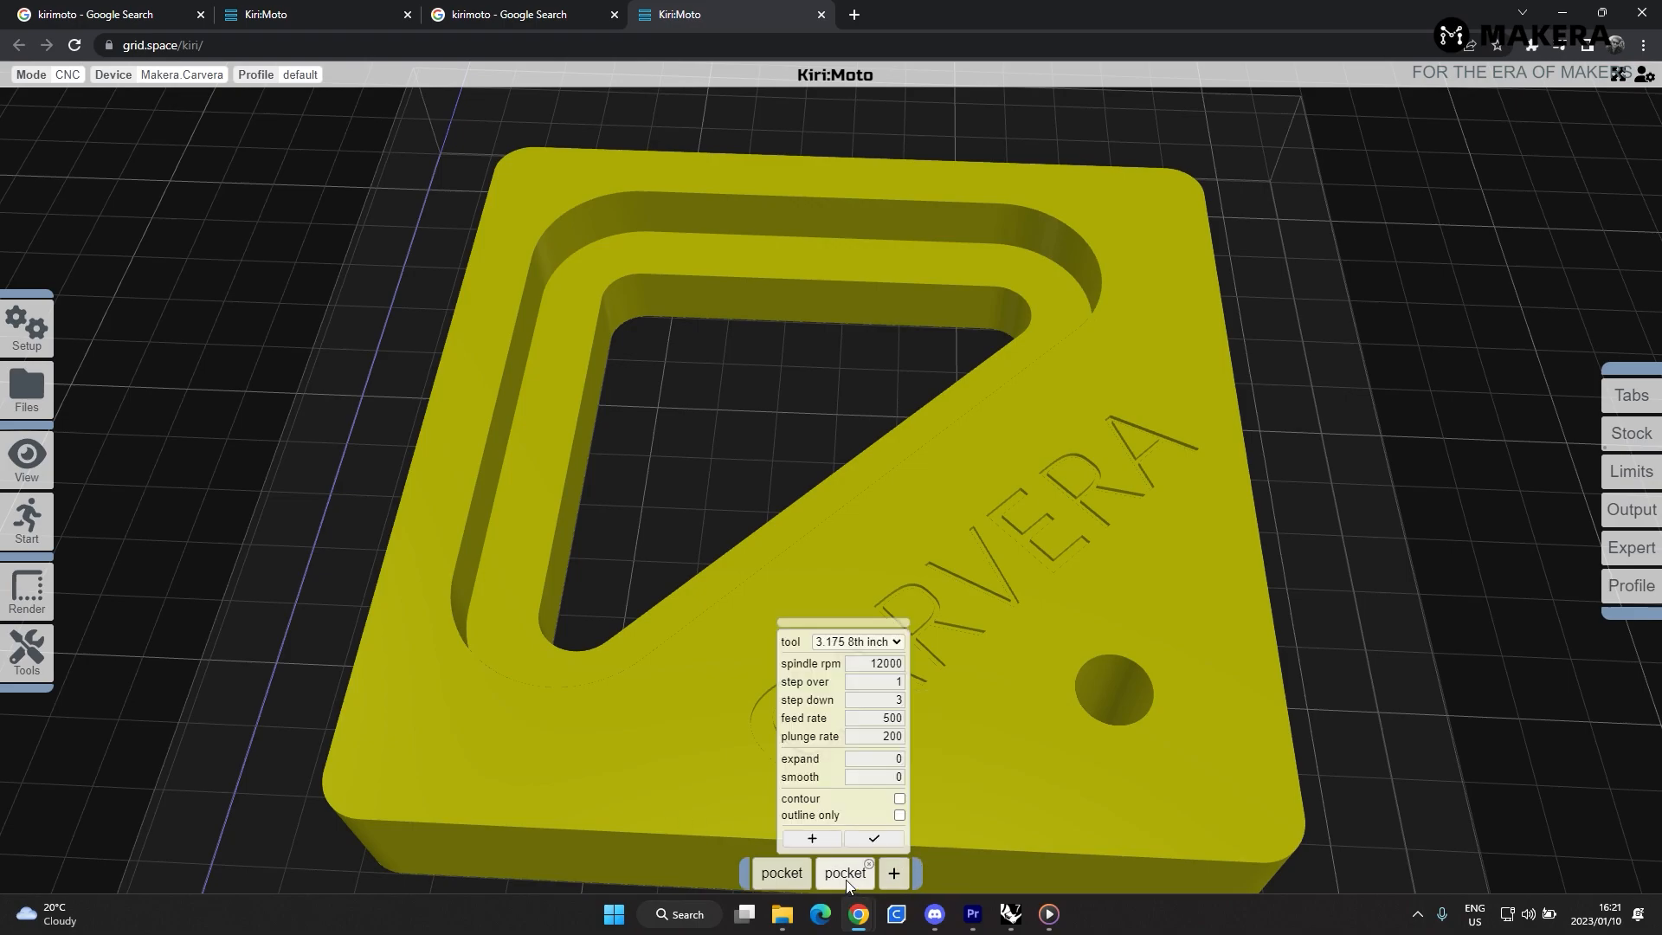
pyautogui.click(896, 646)
pyautogui.click(864, 725)
pyautogui.click(874, 683)
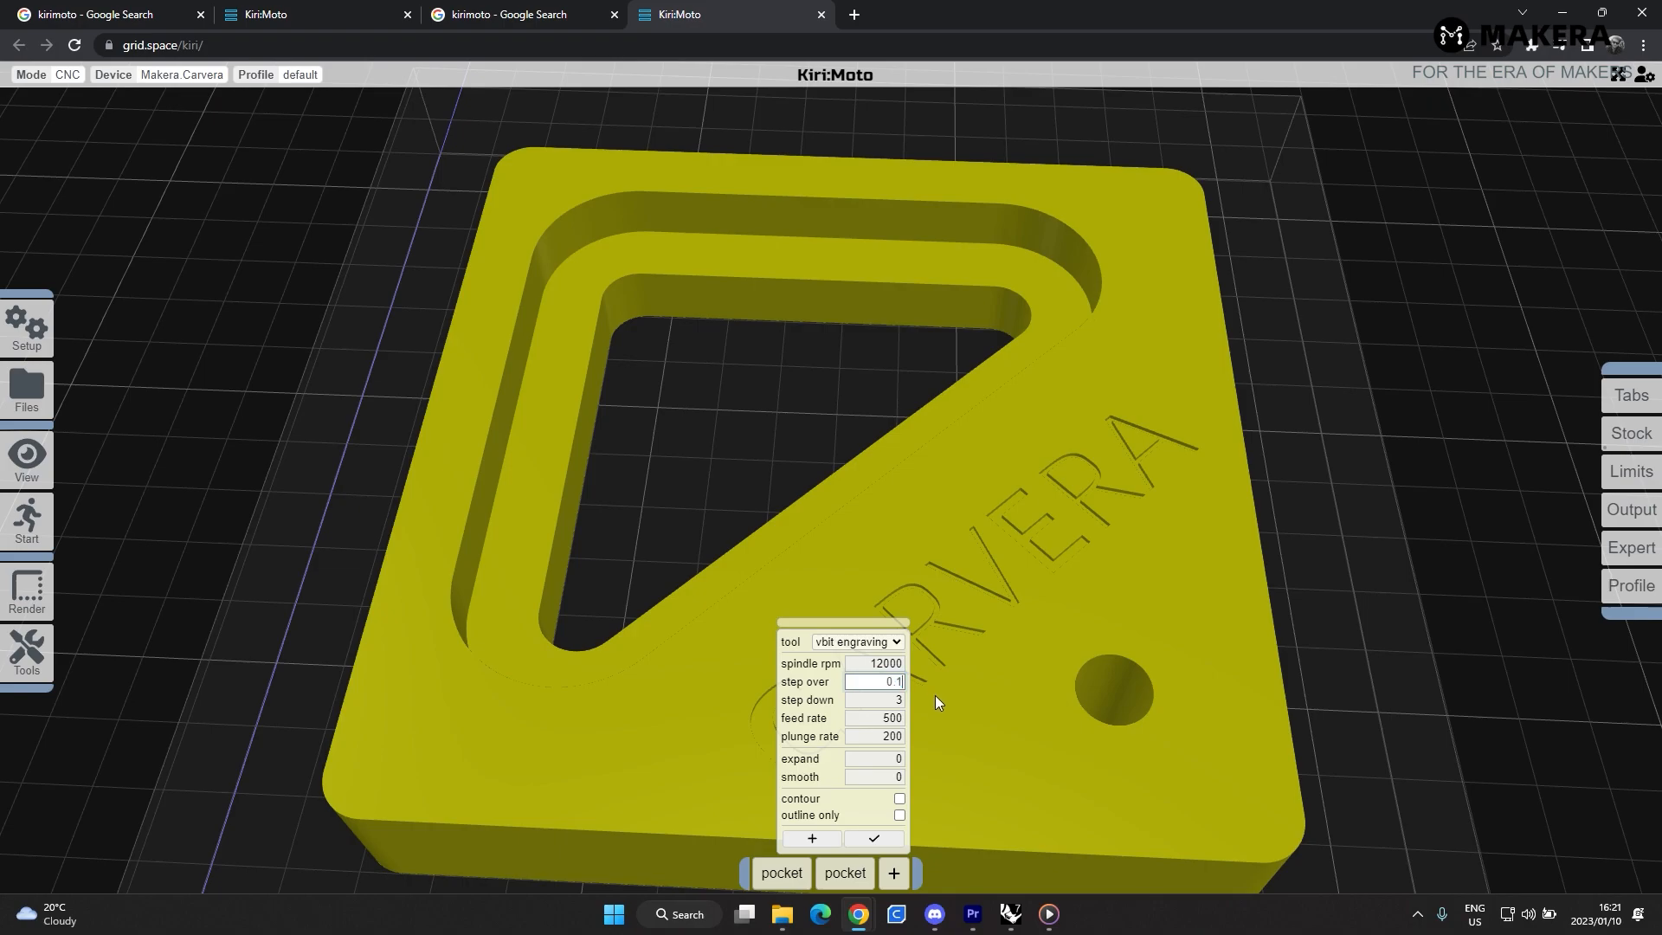
pyautogui.press('Return')
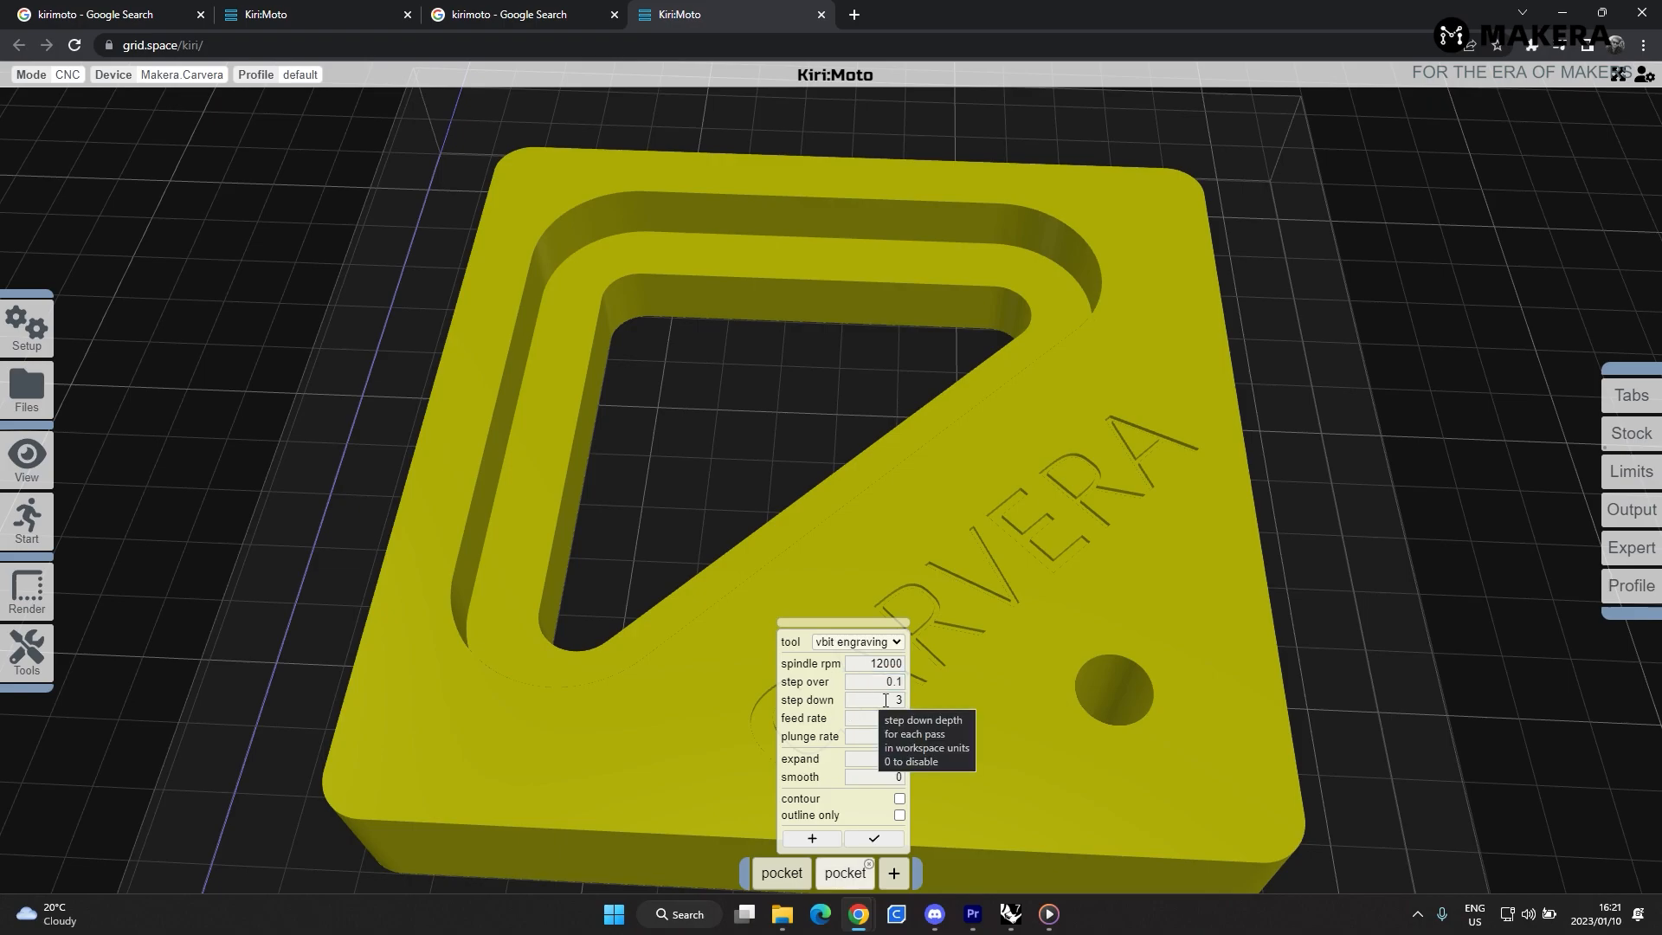
pyautogui.click(899, 799)
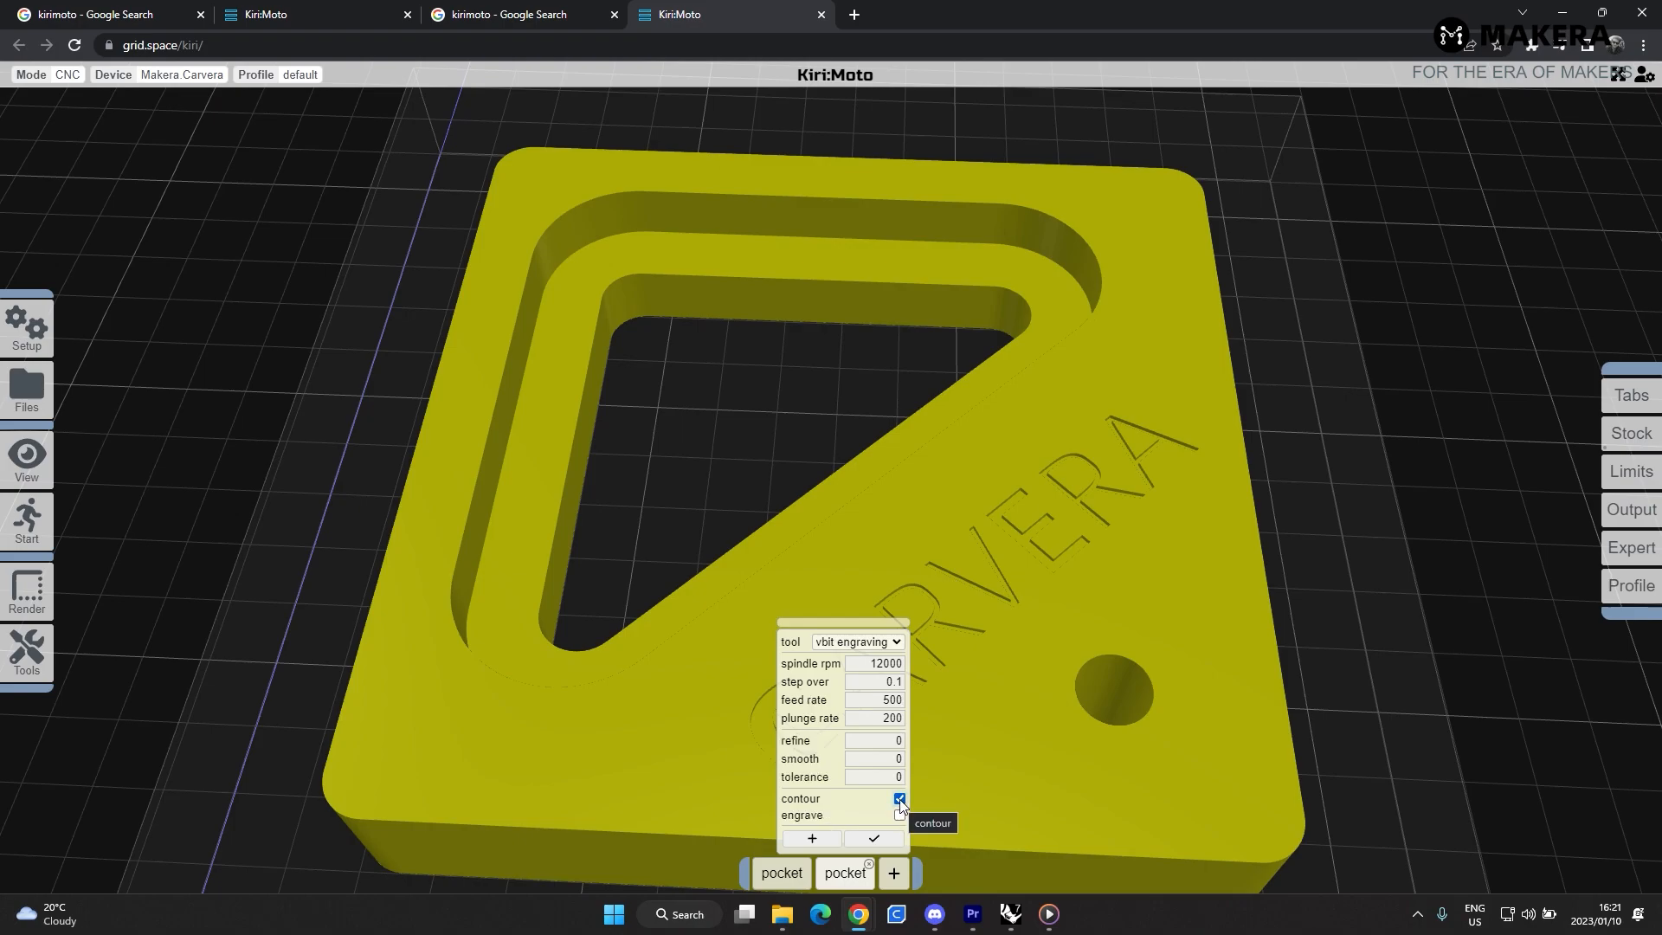
pyautogui.click(899, 815)
# - Assign the floor surfaces of all the letters in CARVERA to the second pocket operation and finish the selection
pyautogui.click(812, 838)
pyautogui.click(779, 714)
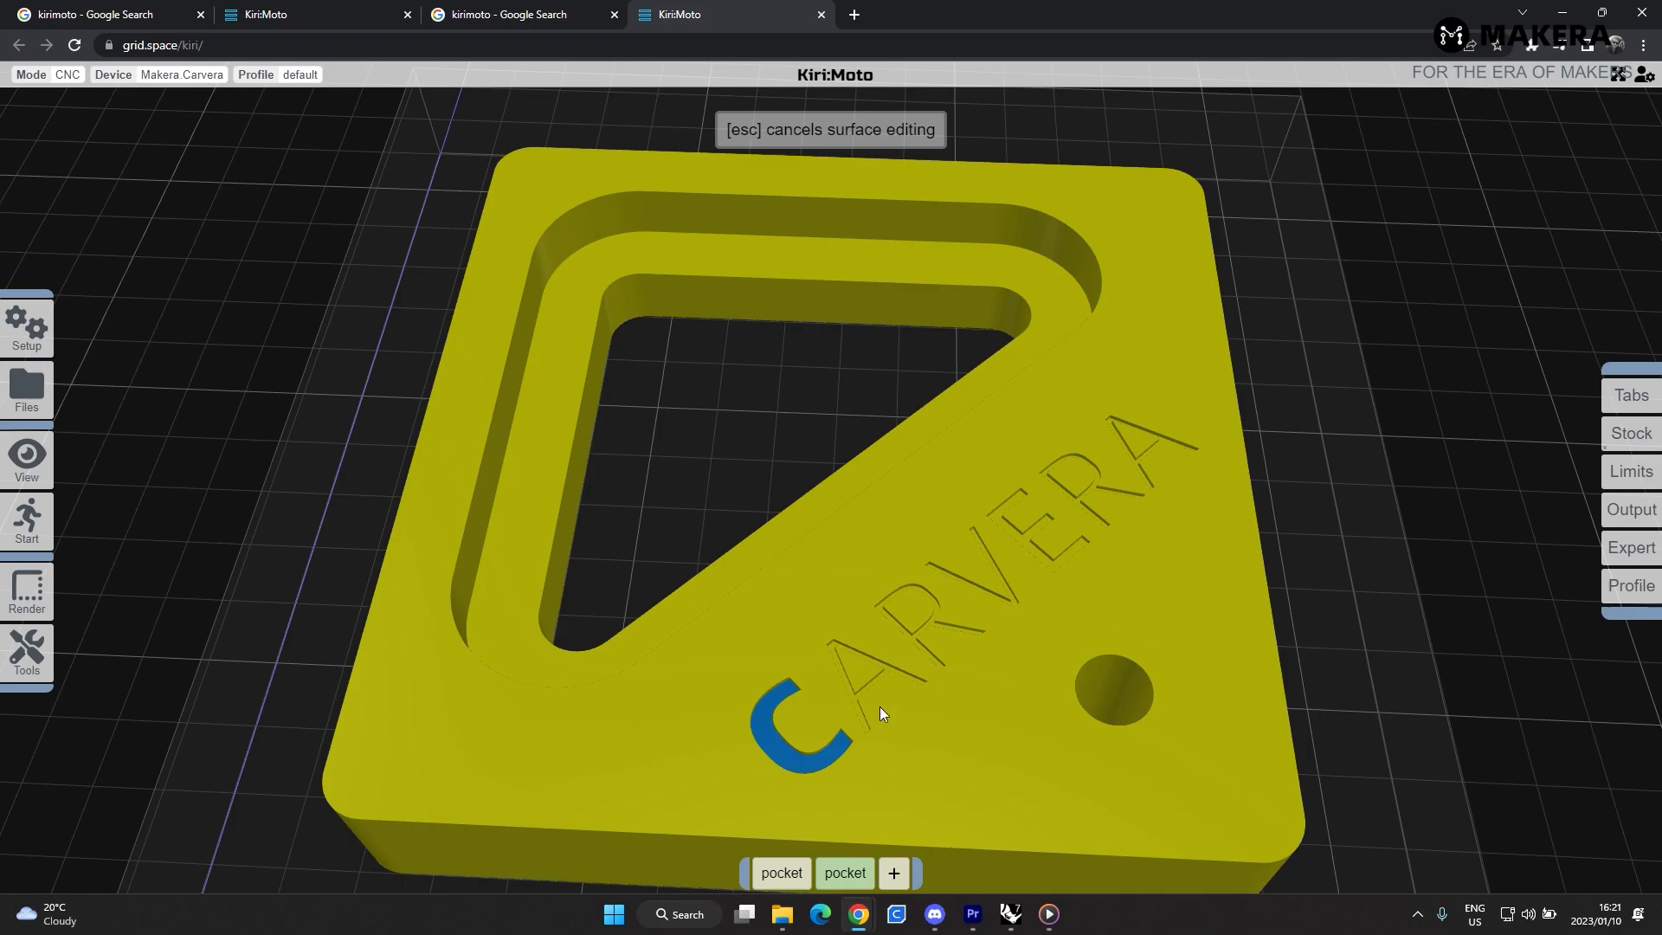
pyautogui.scroll(5, 921, 687)
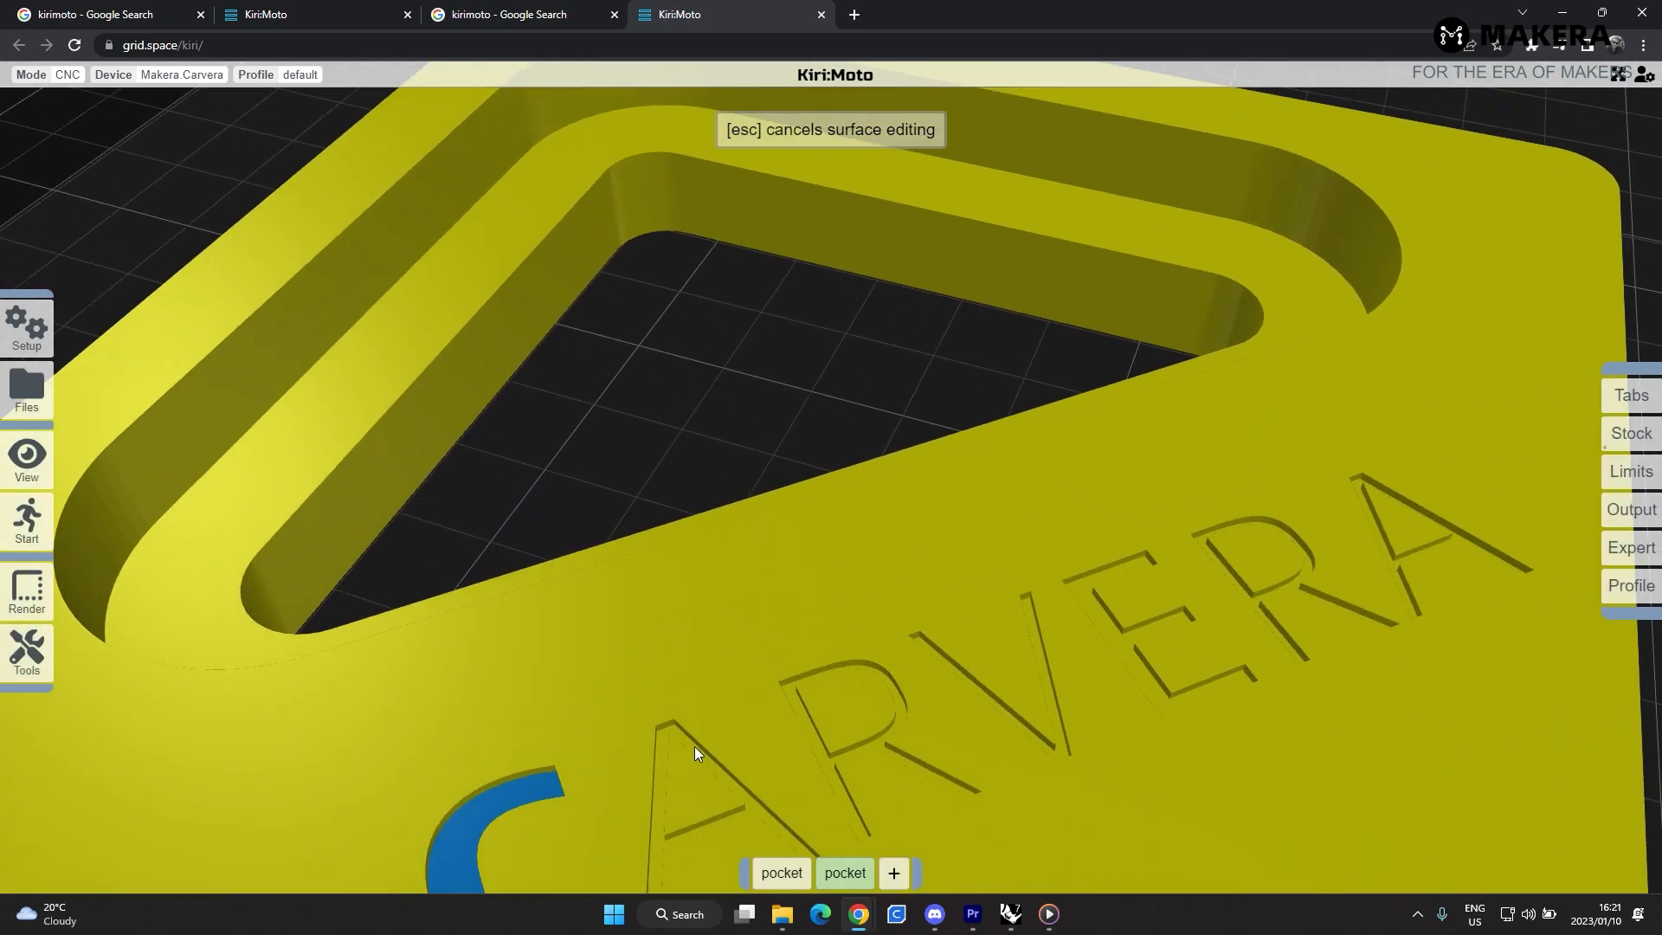
pyautogui.click(714, 750)
pyautogui.click(819, 746)
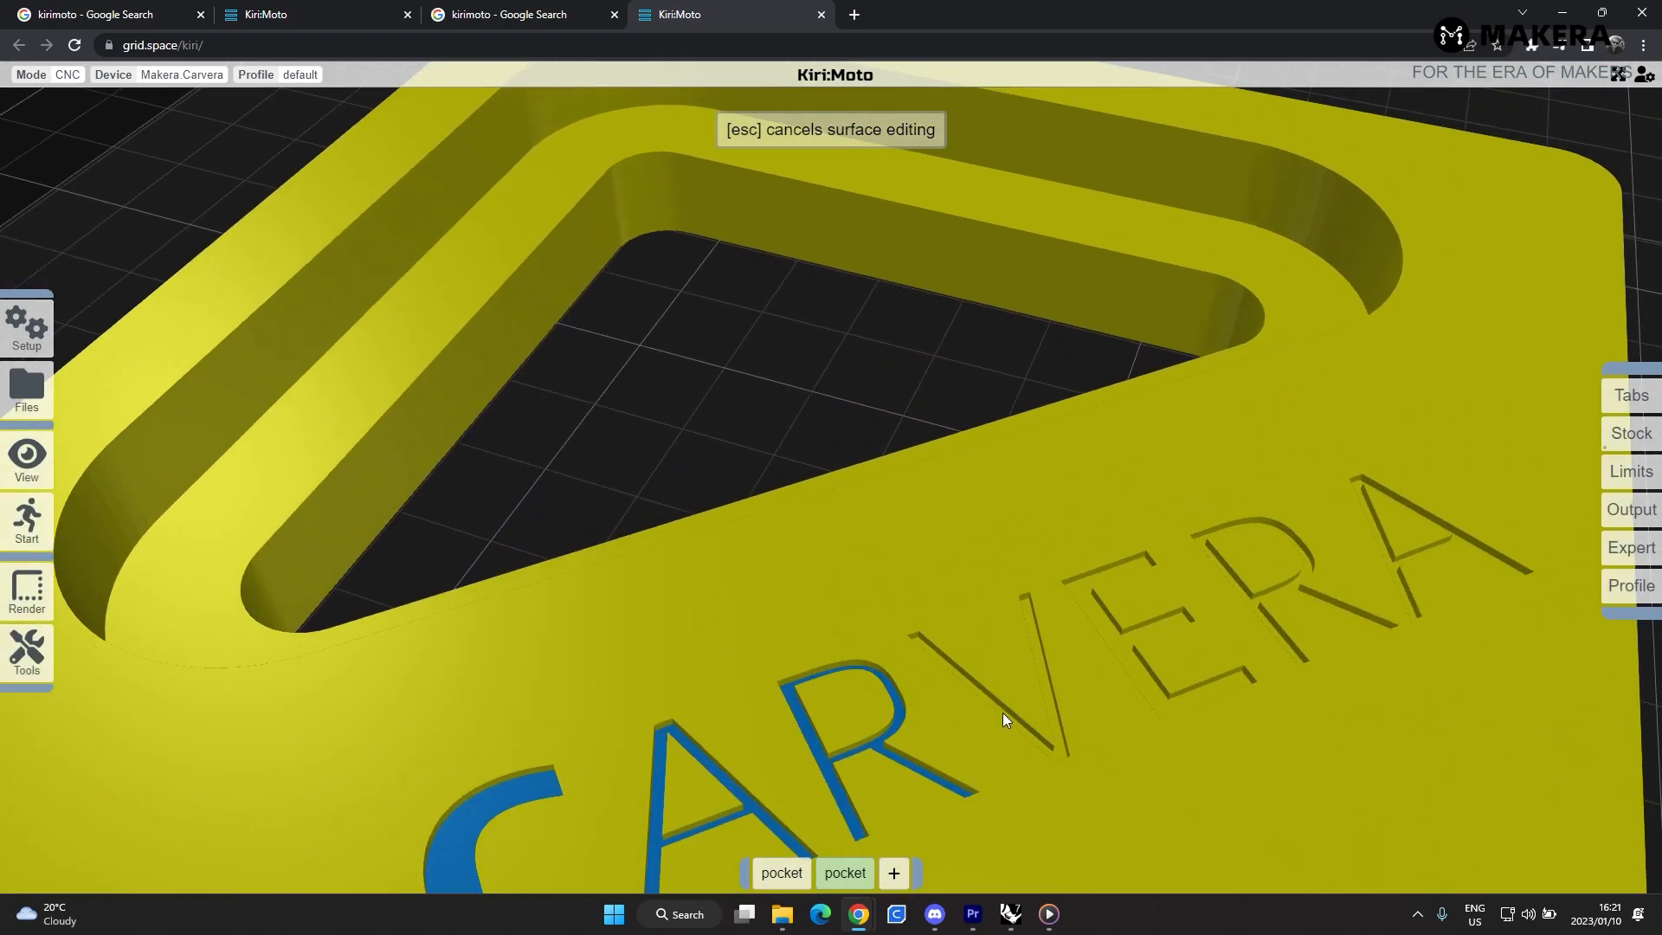
pyautogui.click(1057, 722)
pyautogui.click(1134, 671)
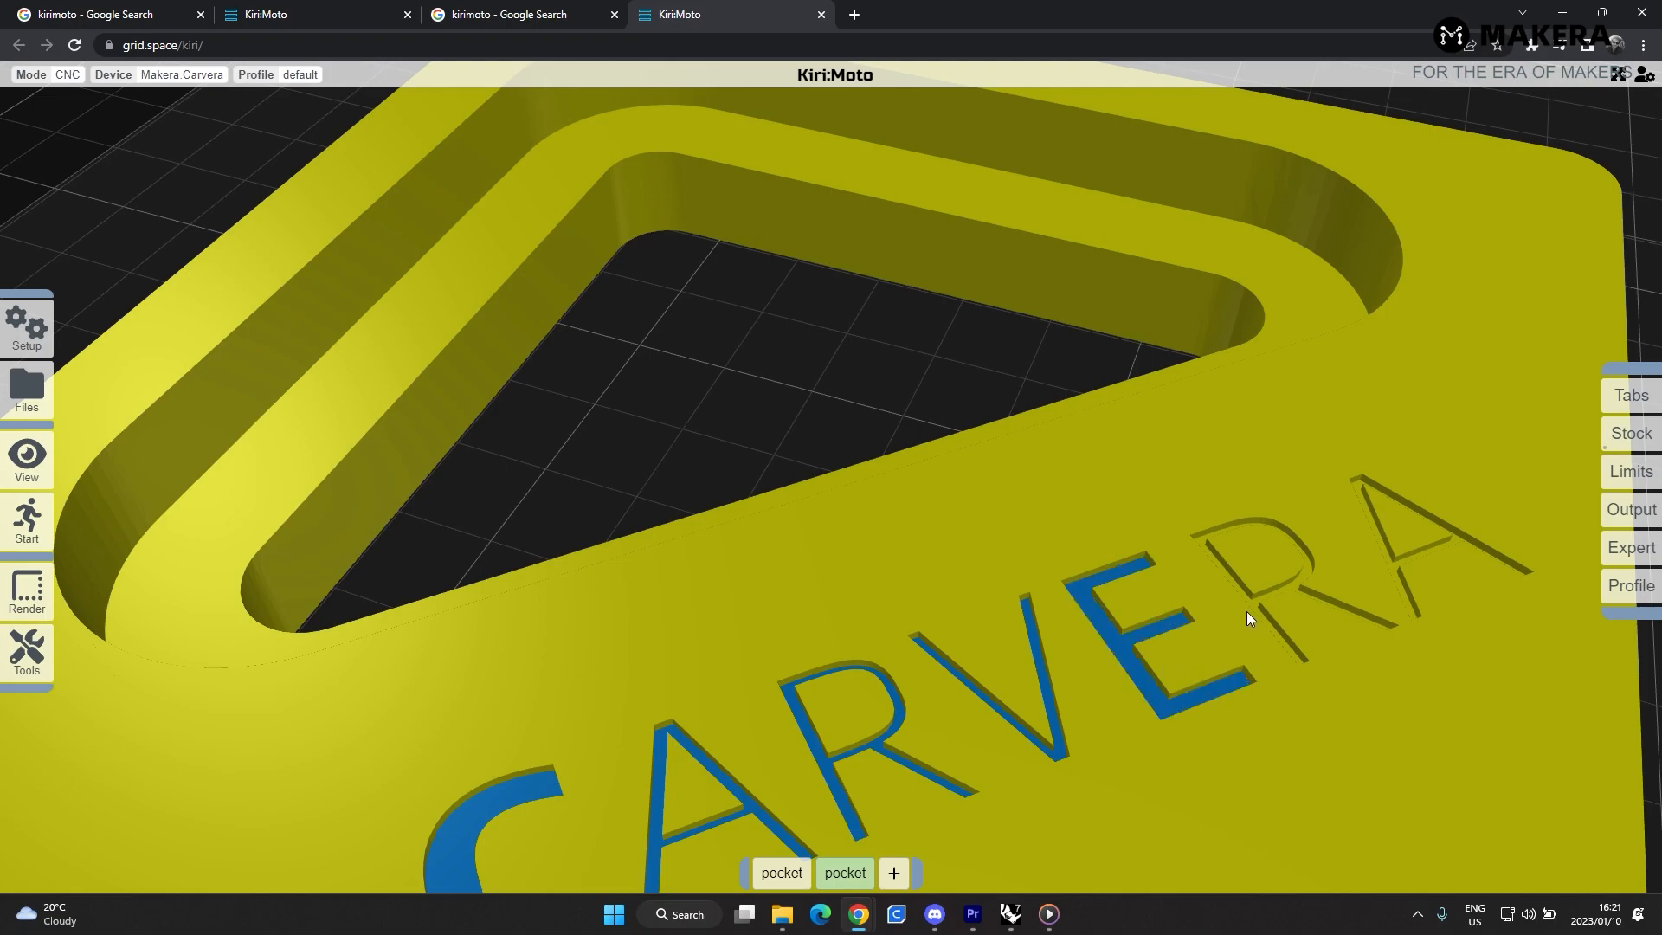
pyautogui.click(1253, 600)
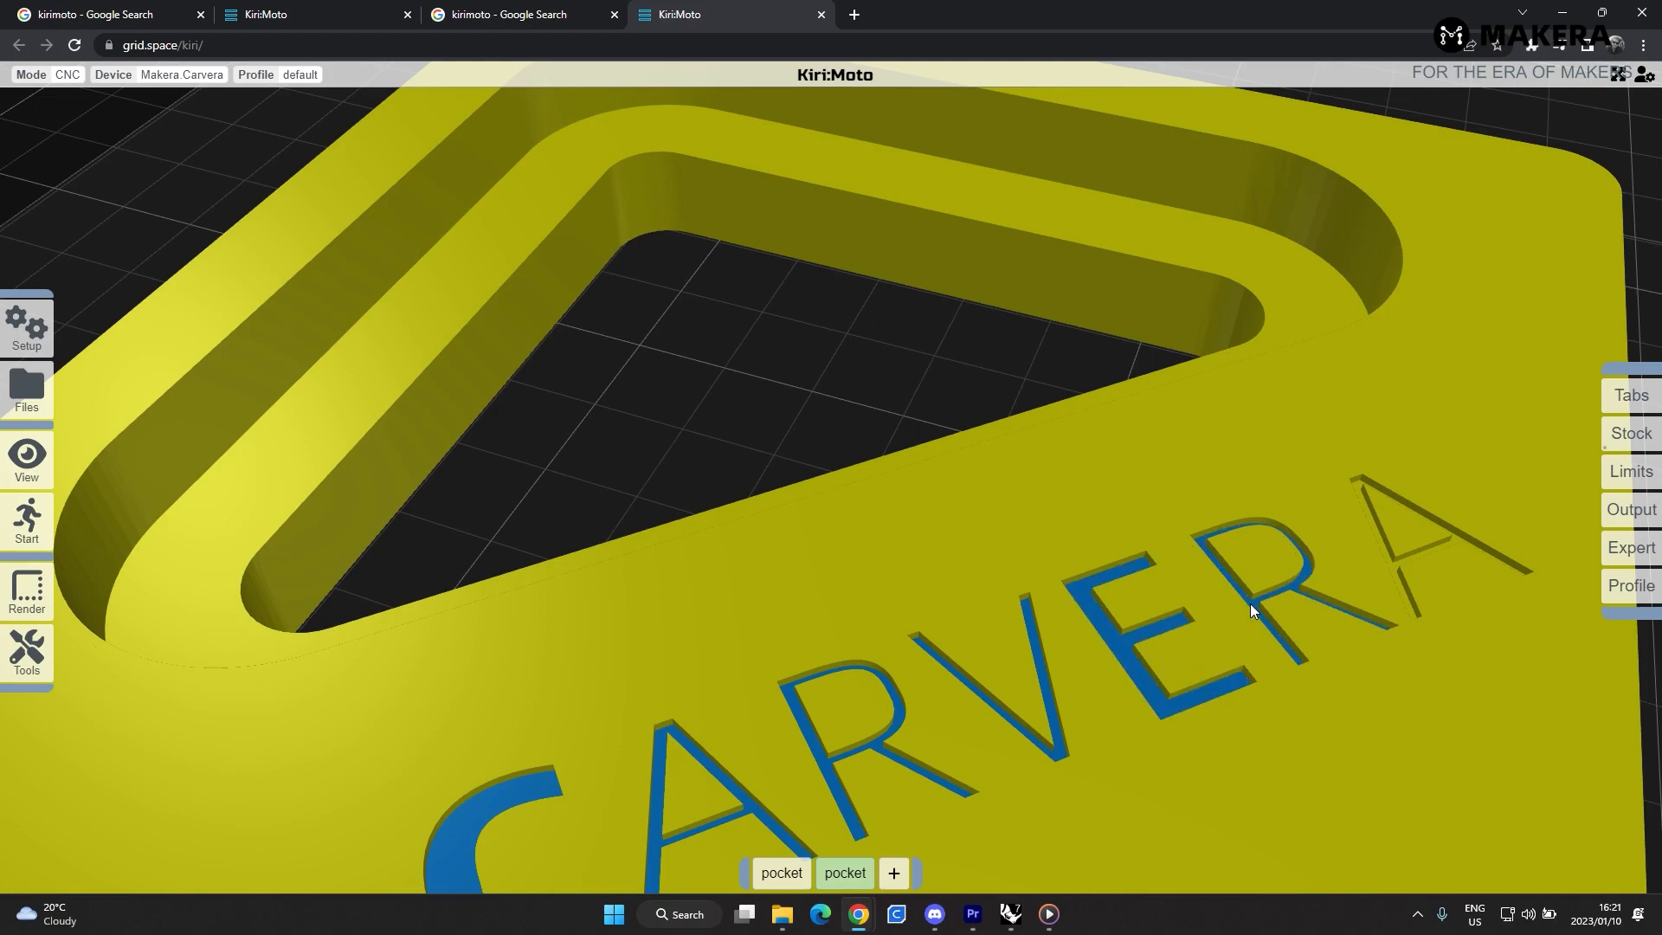
pyautogui.click(1391, 566)
pyautogui.scroll(-5, 1113, 571)
pyautogui.moveTo(857, 876)
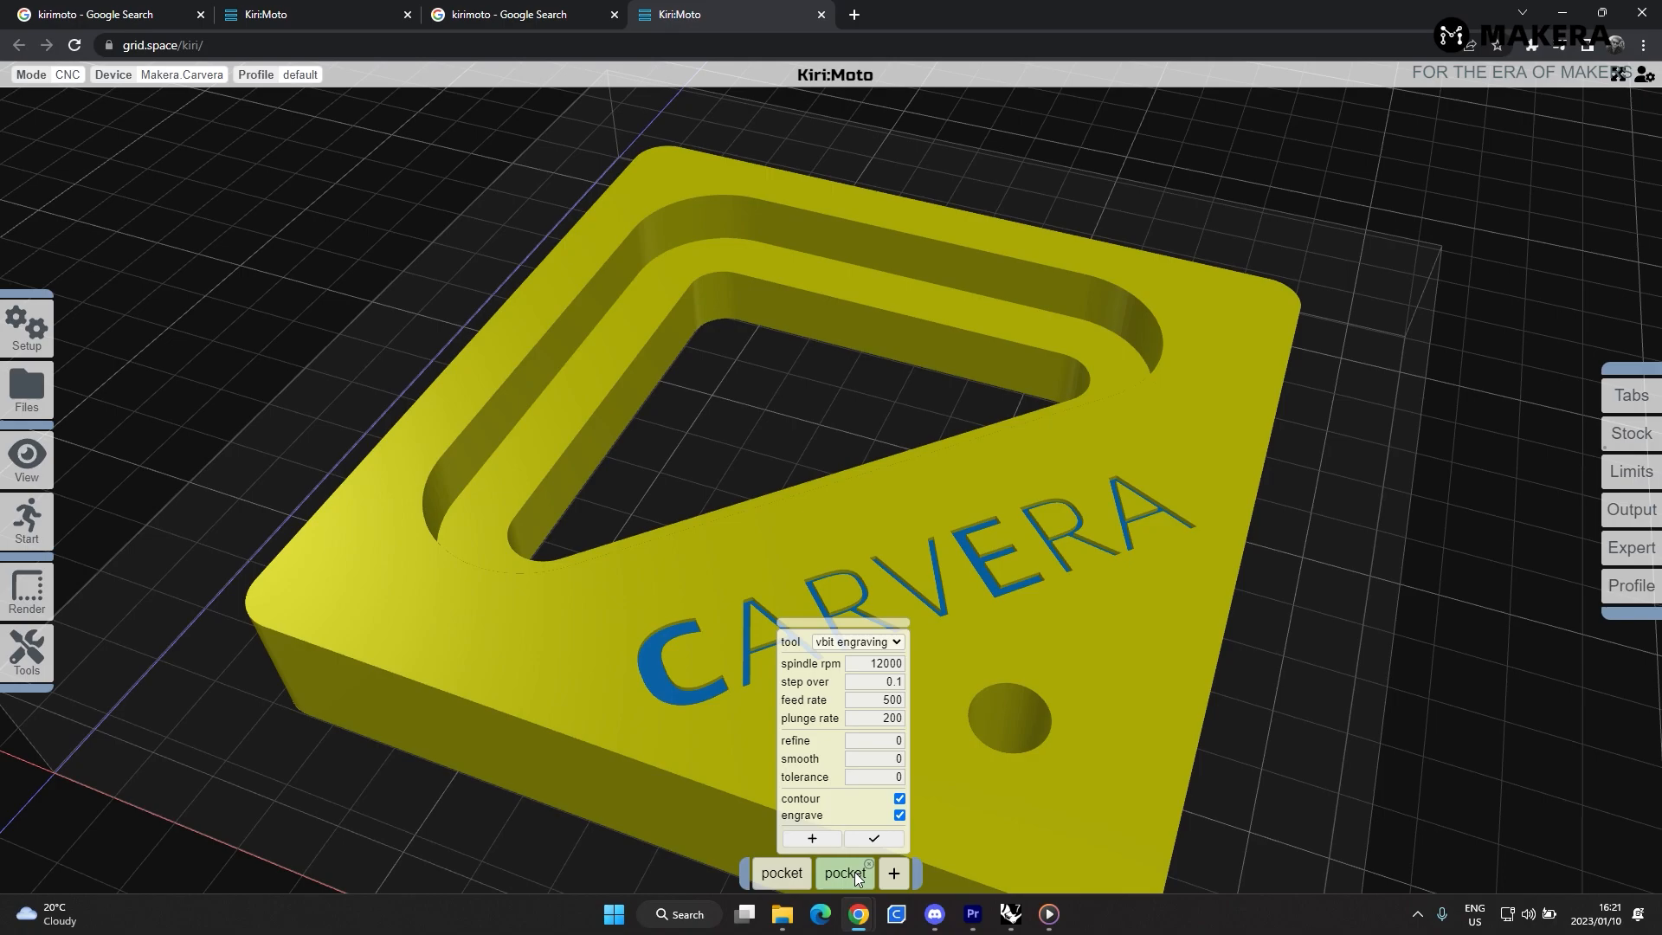
pyautogui.click(863, 841)
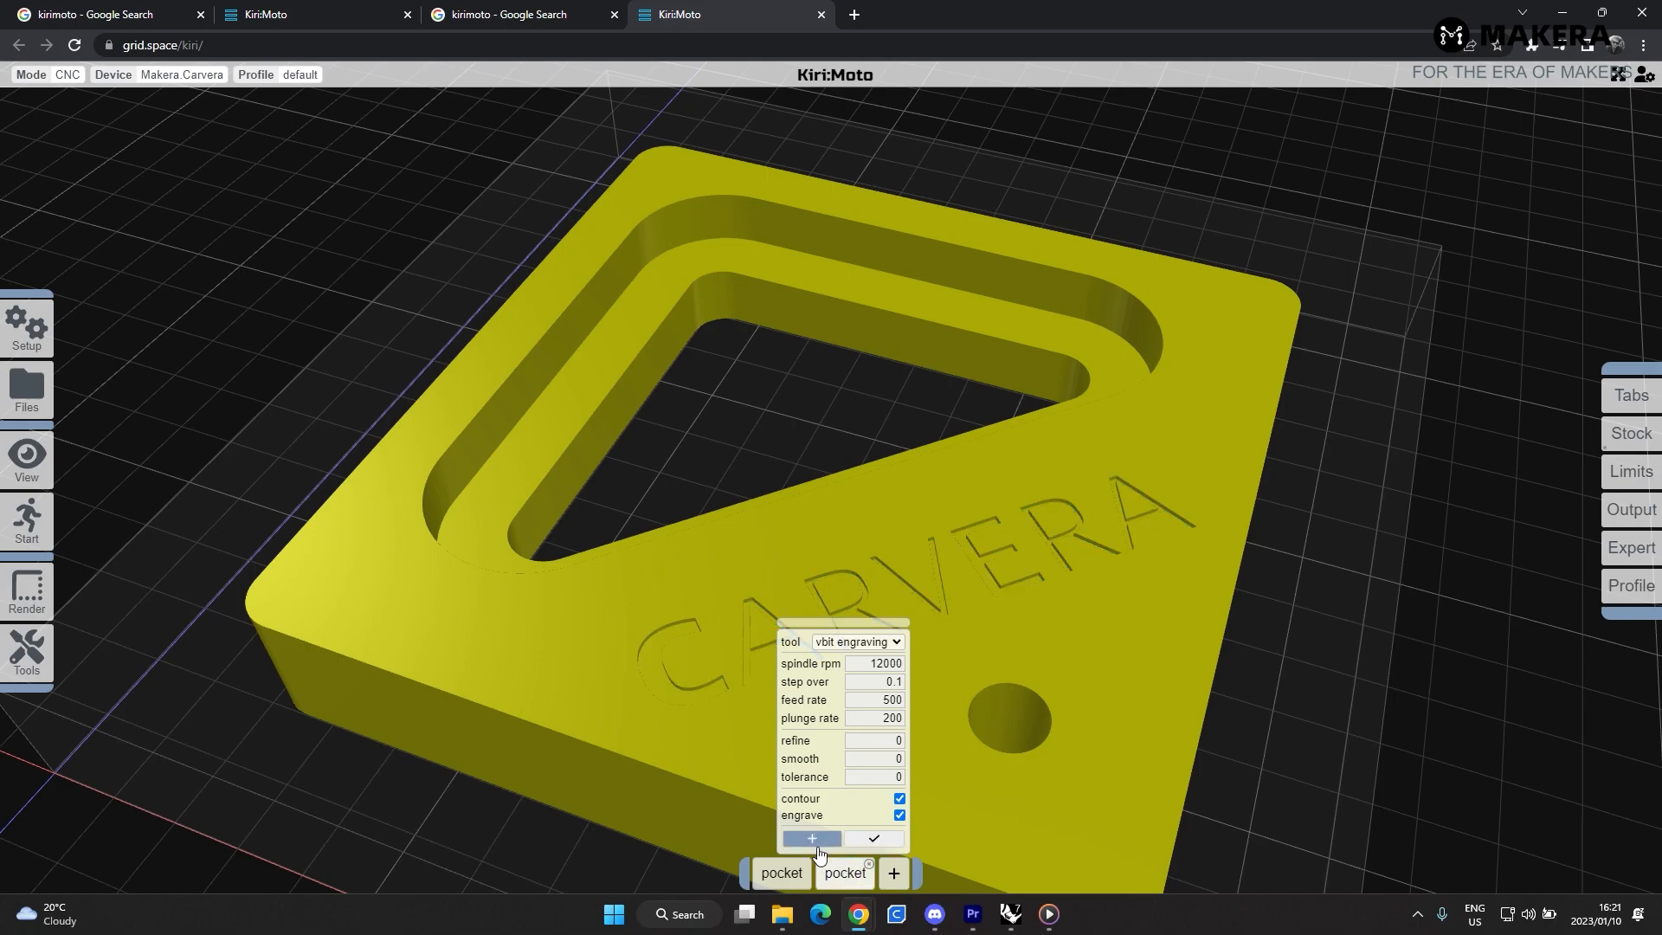
# - Slice the part and examine the engraving toolpaths along the CARVERA letters, then return to the model
pyautogui.moveTo(27, 586)
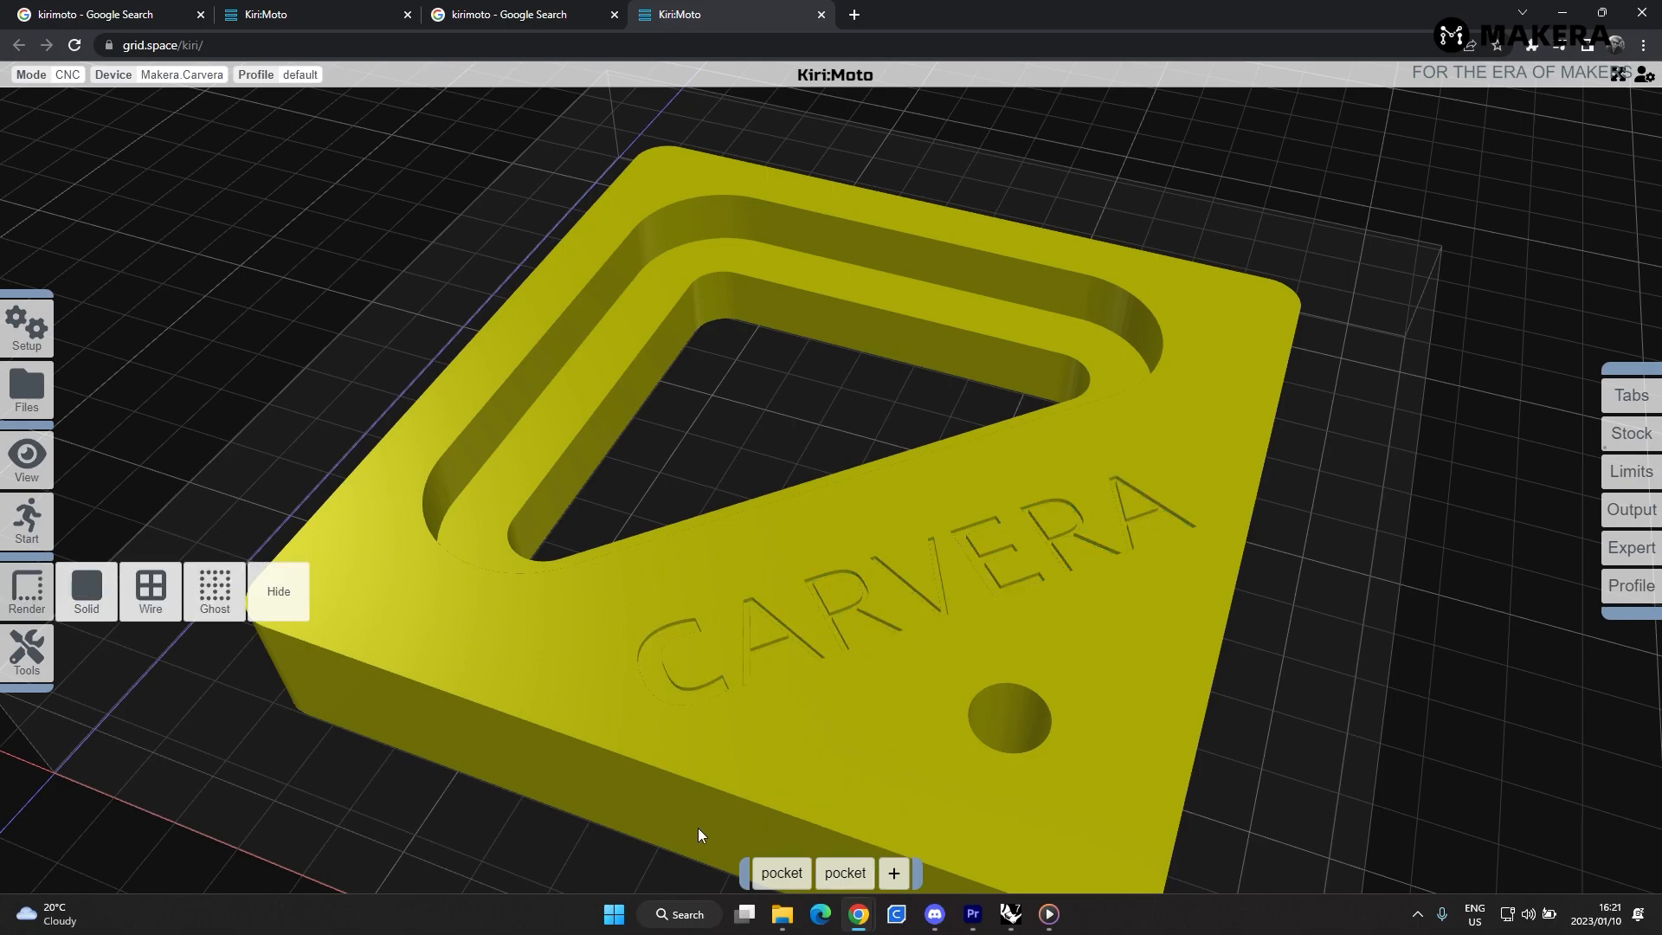
pyautogui.press('s')
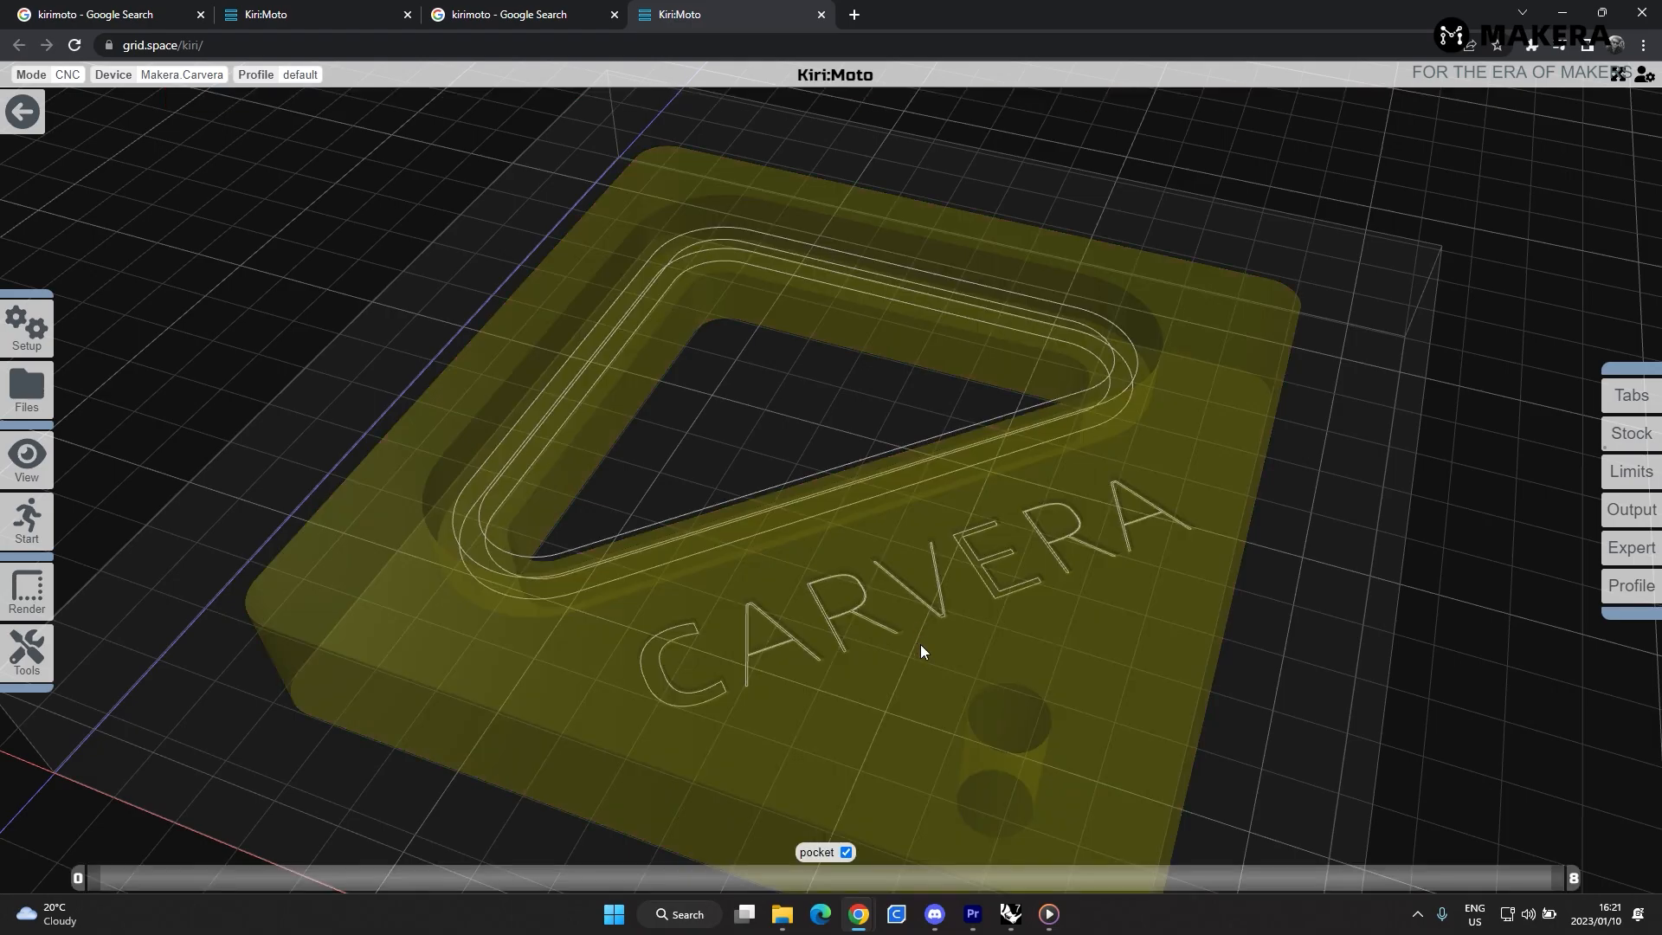
pyautogui.moveTo(921, 644); pyautogui.dragTo(695, 643)
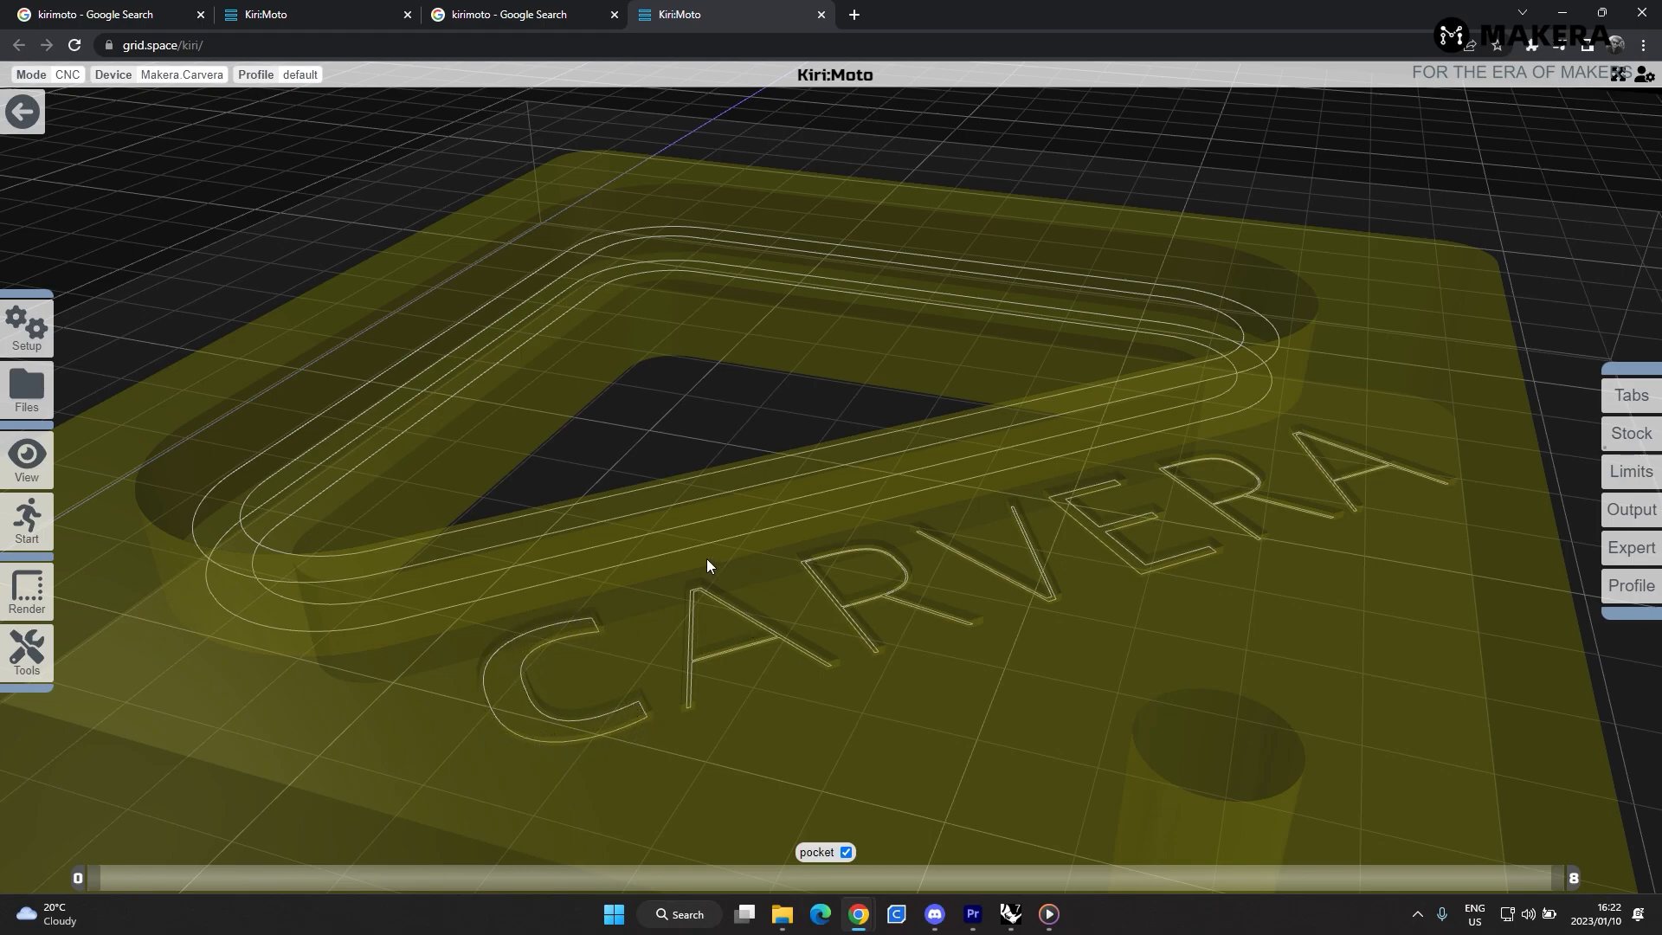
pyautogui.moveTo(952, 573); pyautogui.dragTo(885, 621)
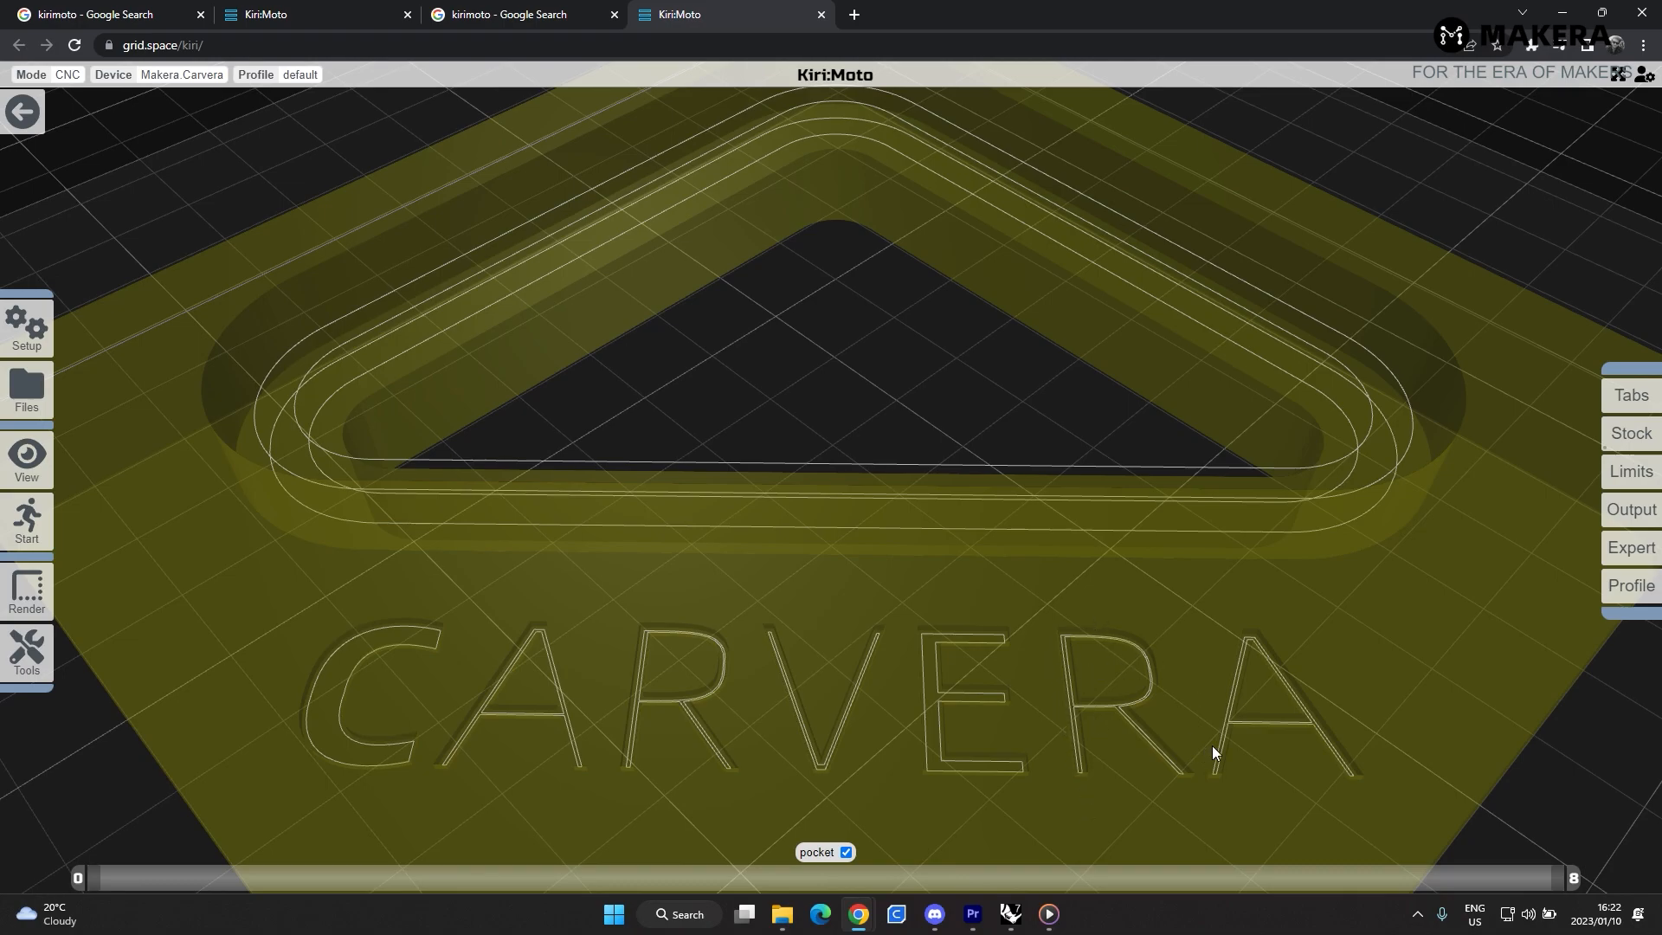
pyautogui.moveTo(810, 804); pyautogui.dragTo(933, 771)
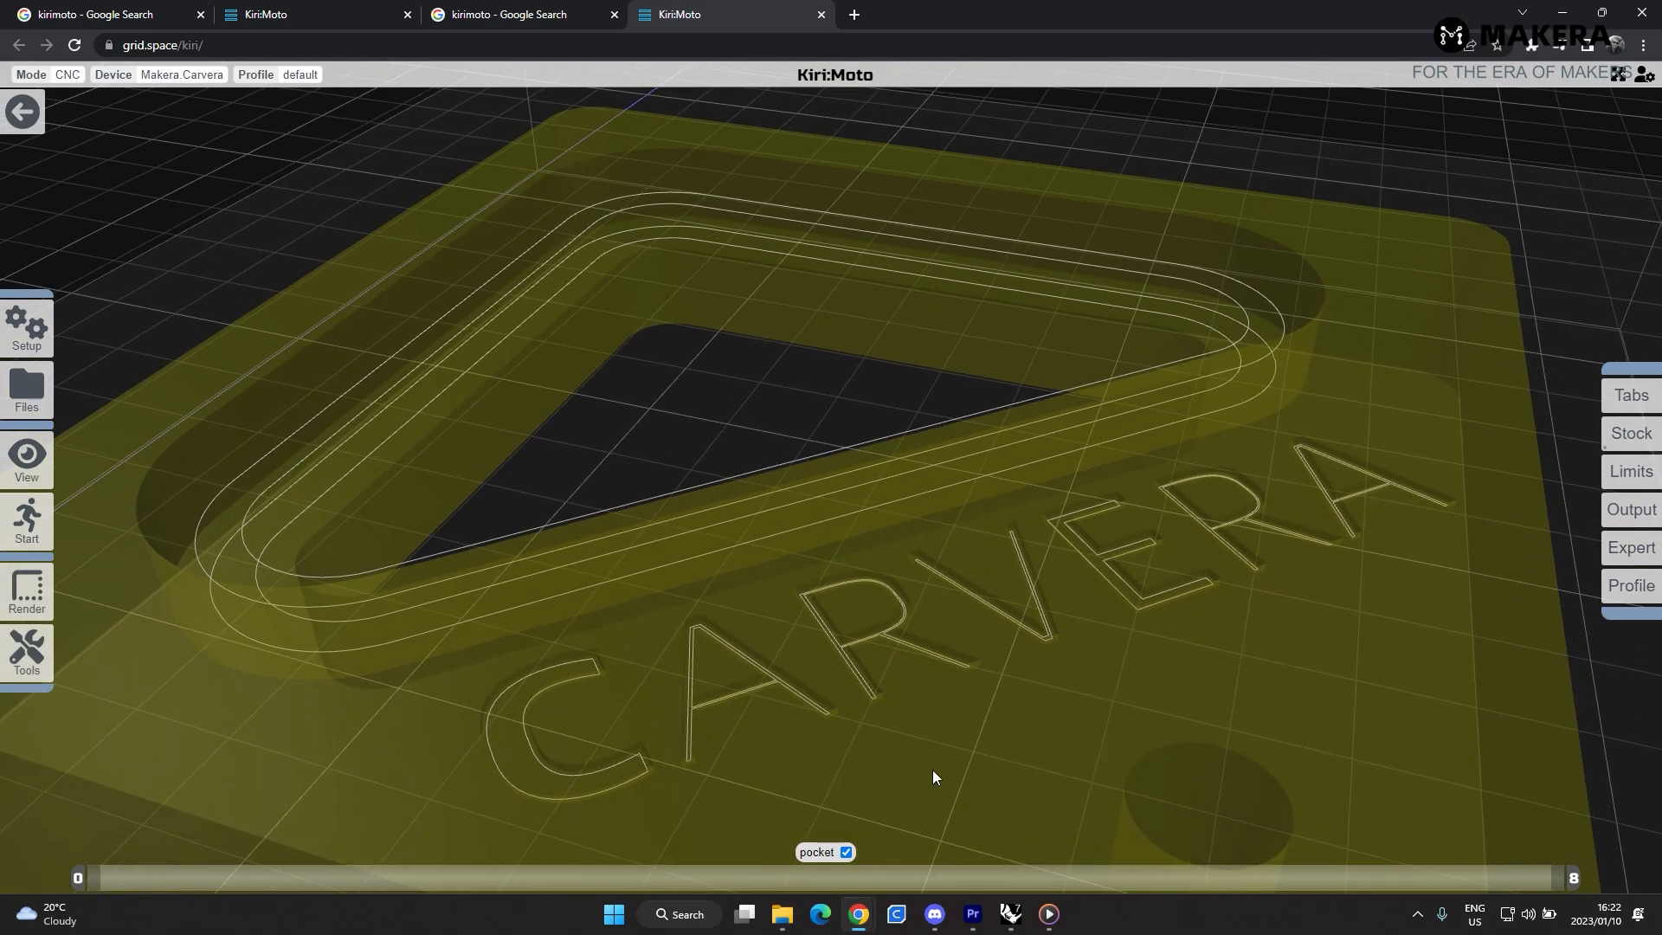
pyautogui.press('Escape')
pyautogui.scroll(-5, 838, 469)
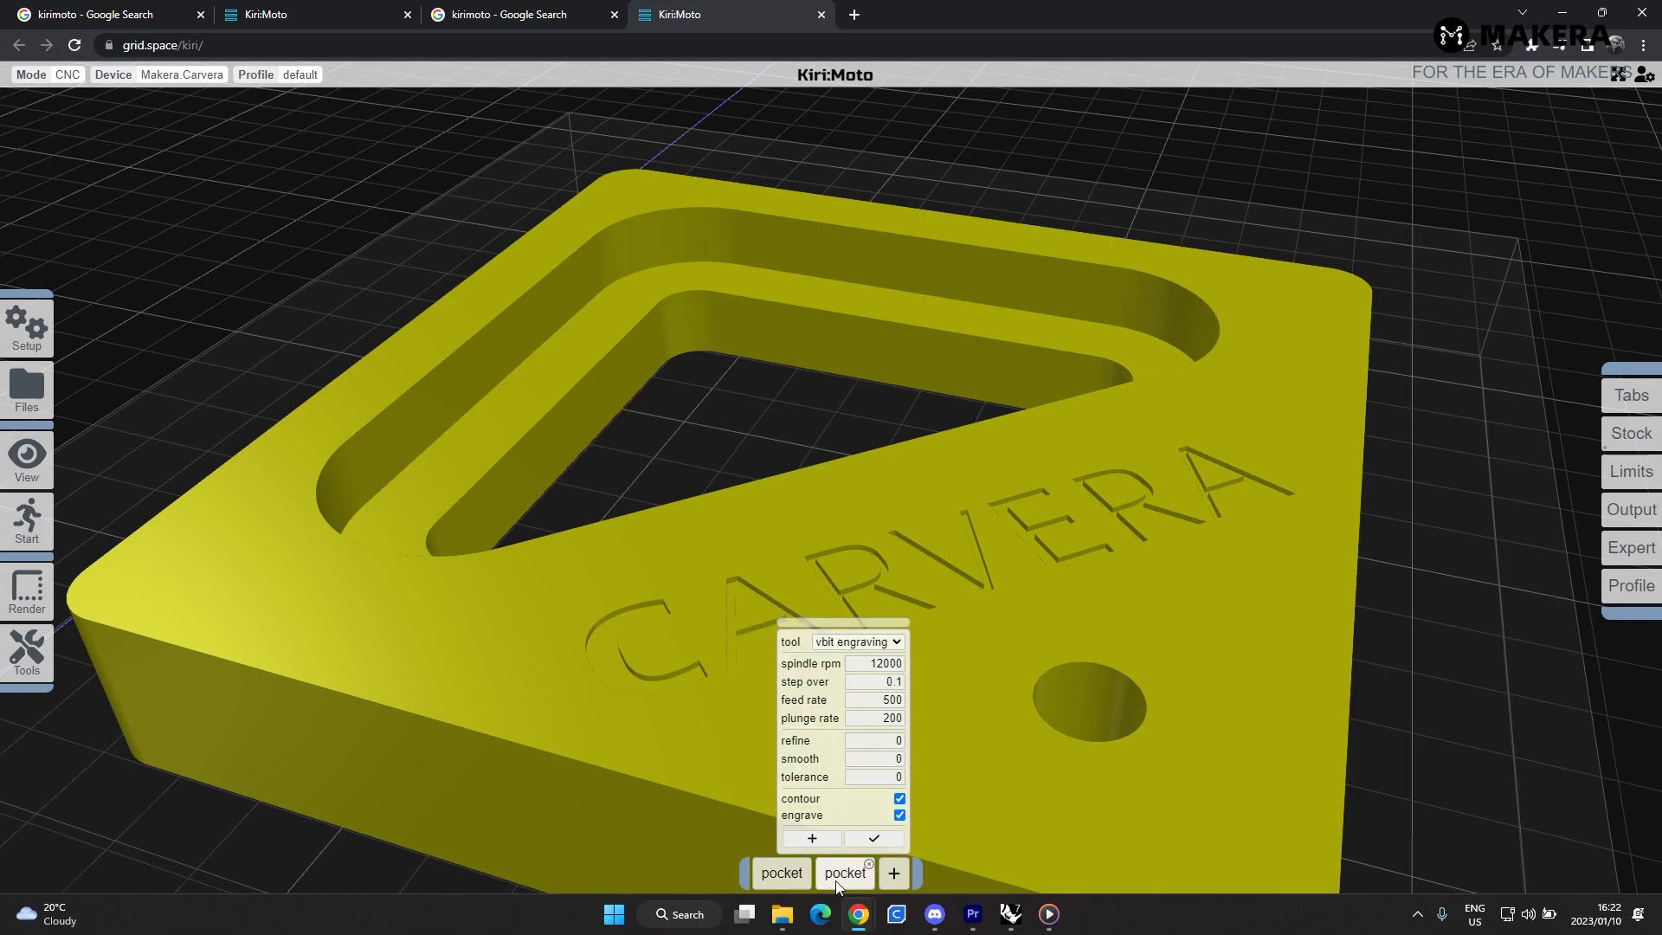
pyautogui.moveTo(790, 875)
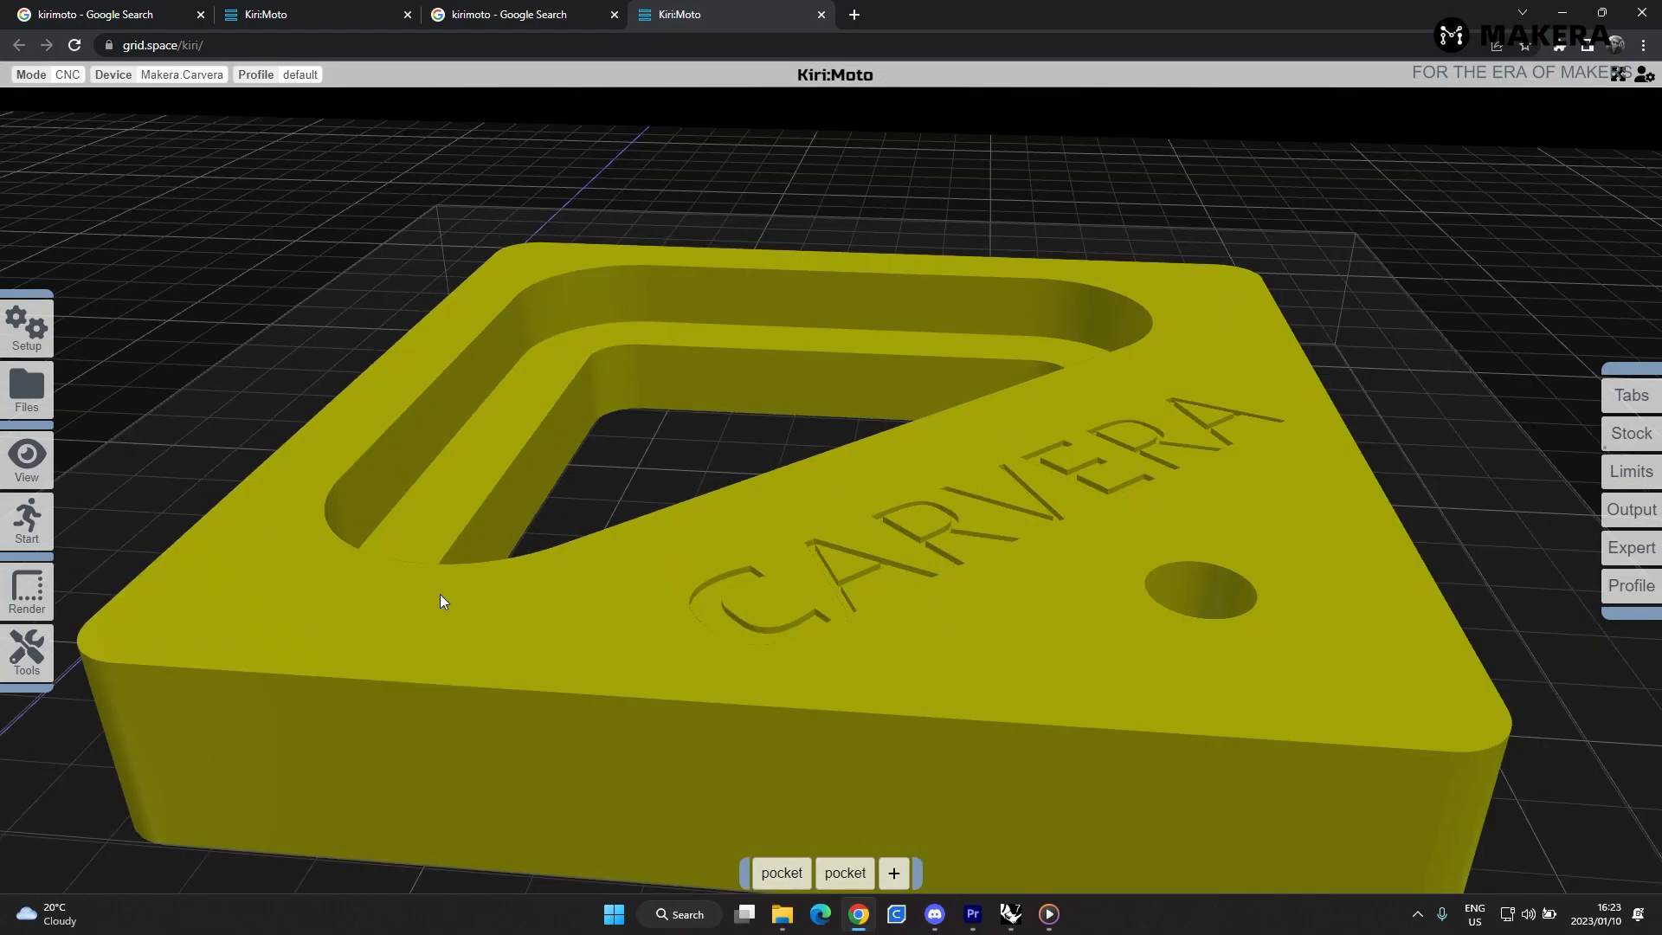
# - Add an outline operation with the 3.175 8th inch tool and review its speed, feed and cut-limiting options
pyautogui.moveTo(893, 872)
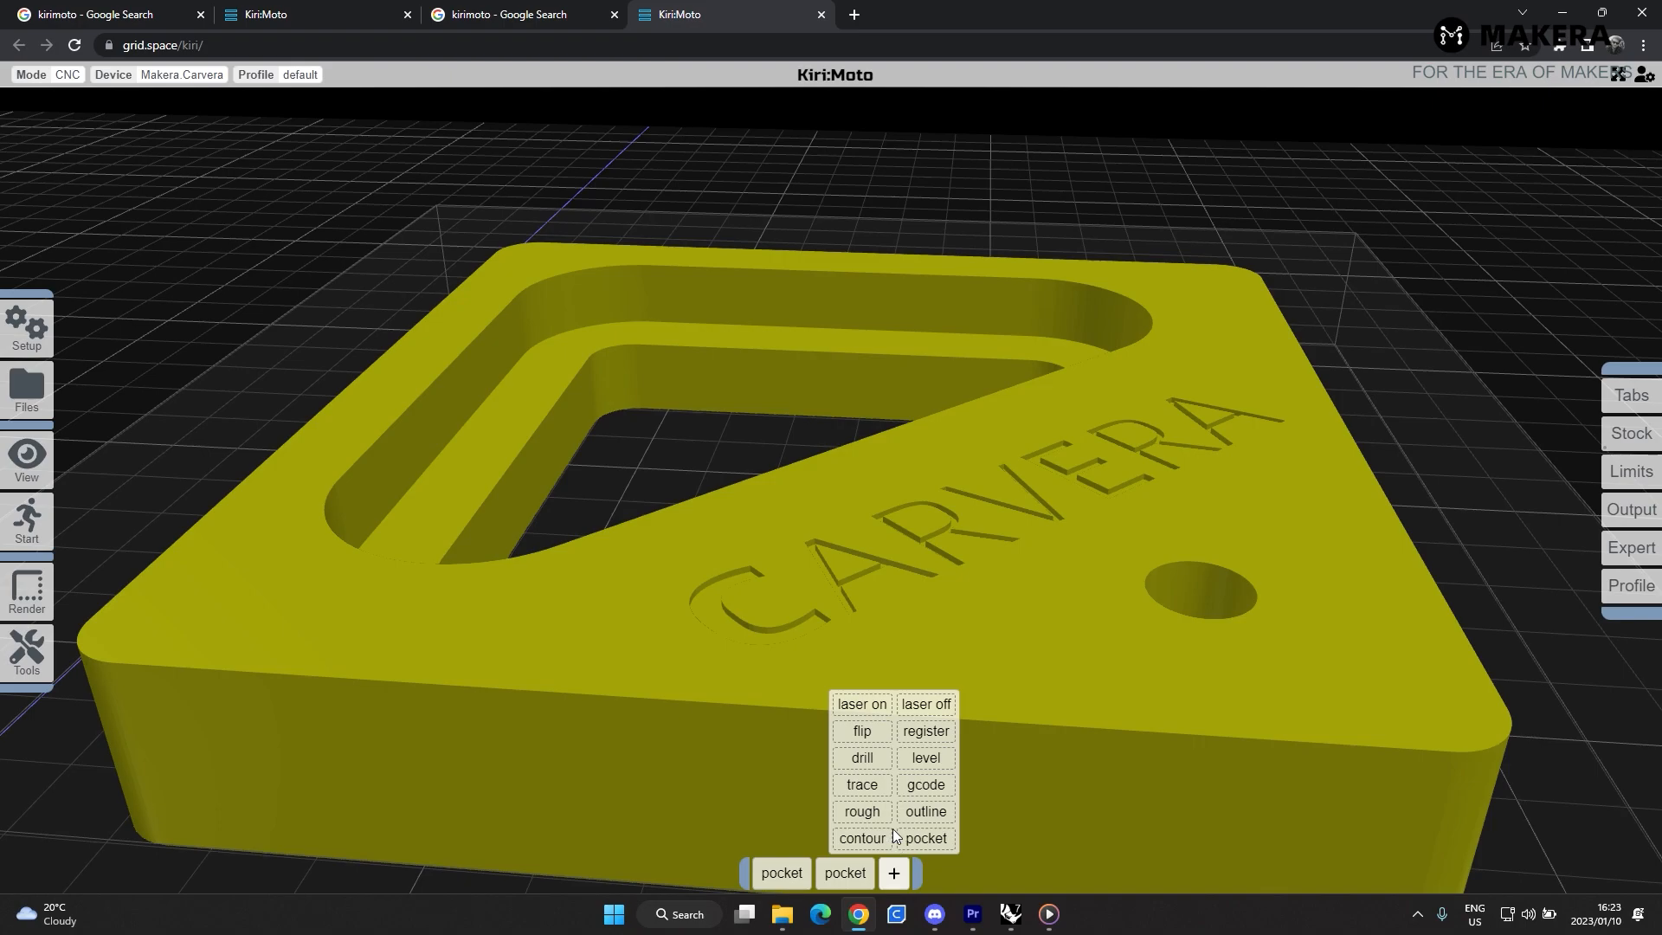
pyautogui.click(935, 811)
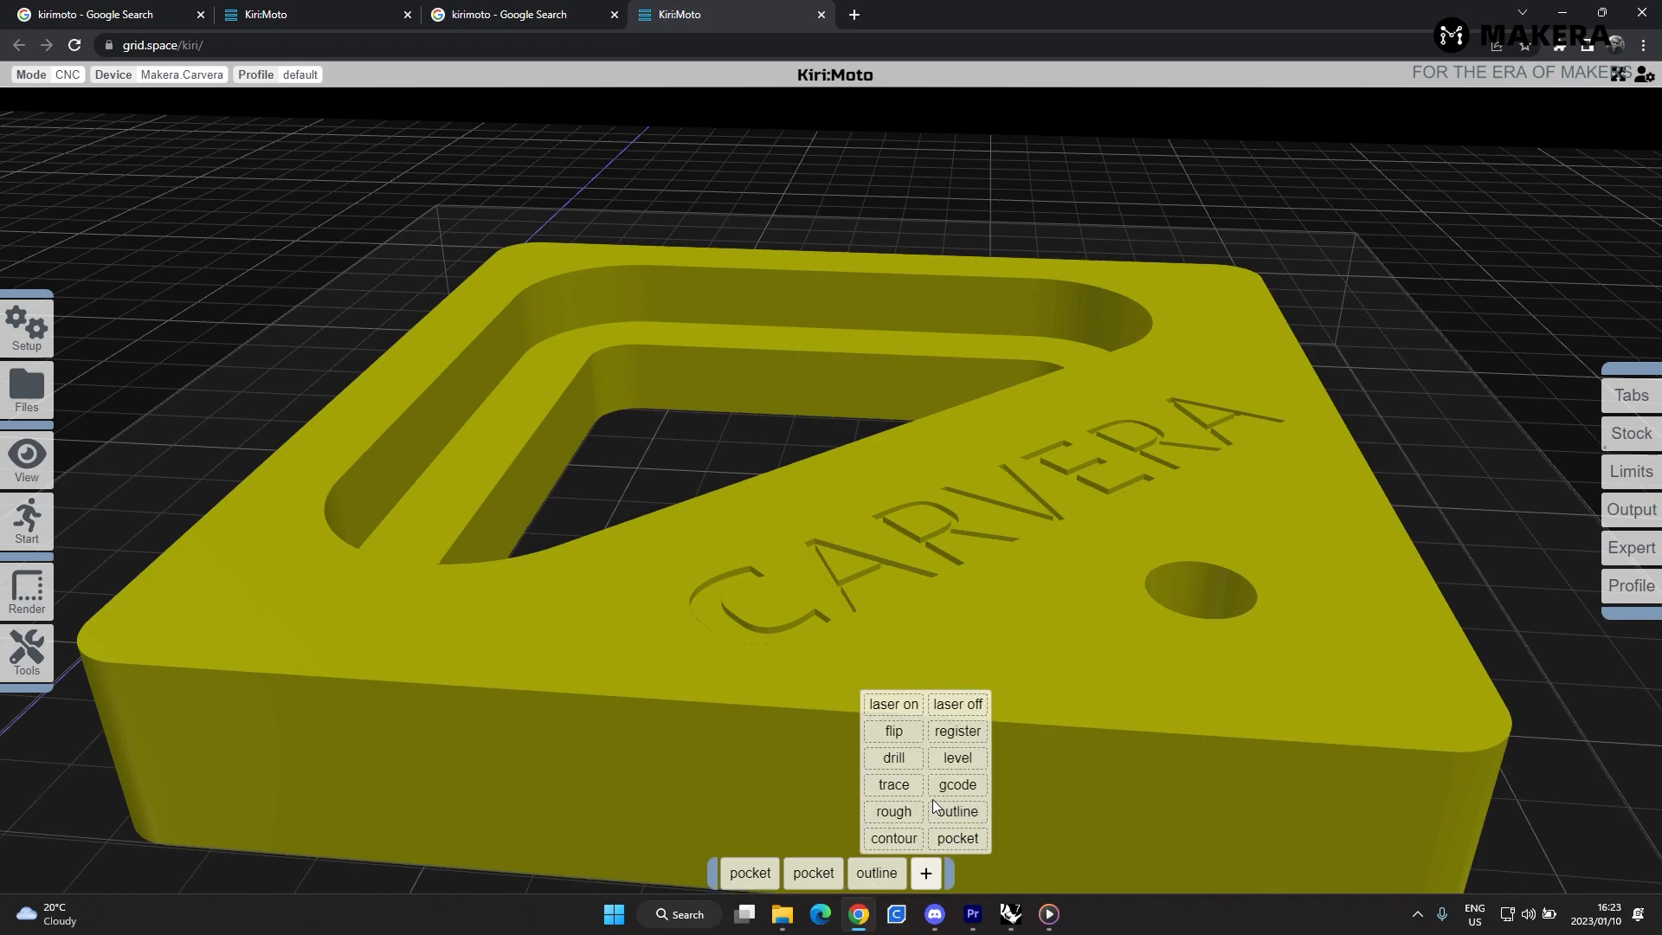
pyautogui.moveTo(884, 874)
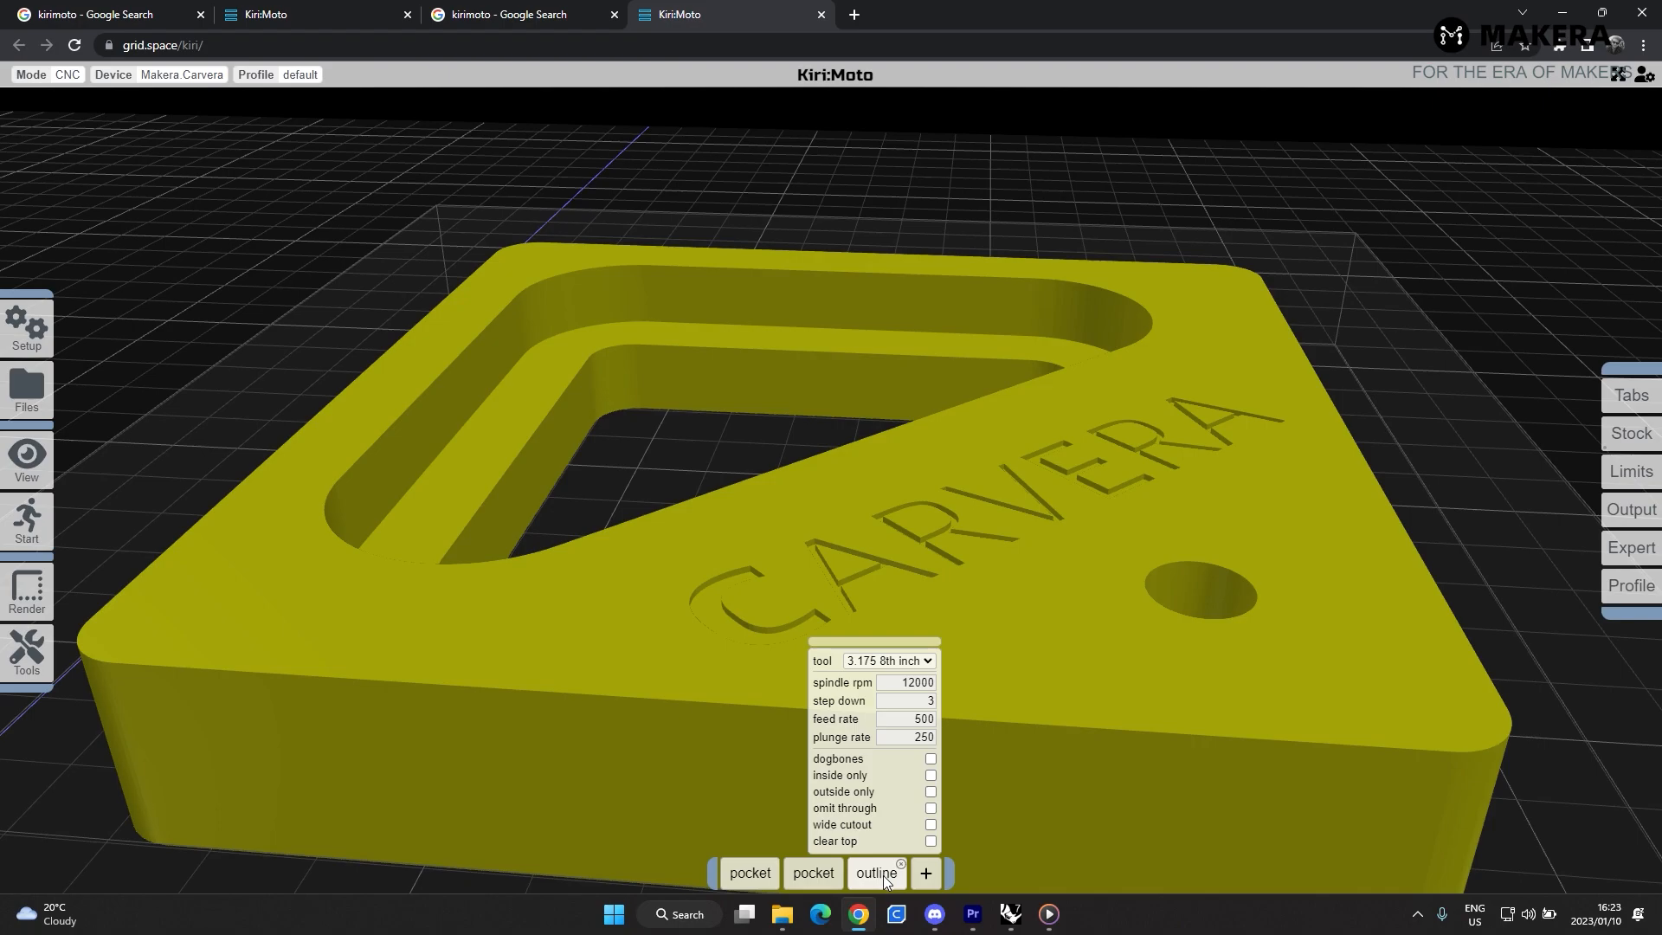
pyautogui.click(929, 663)
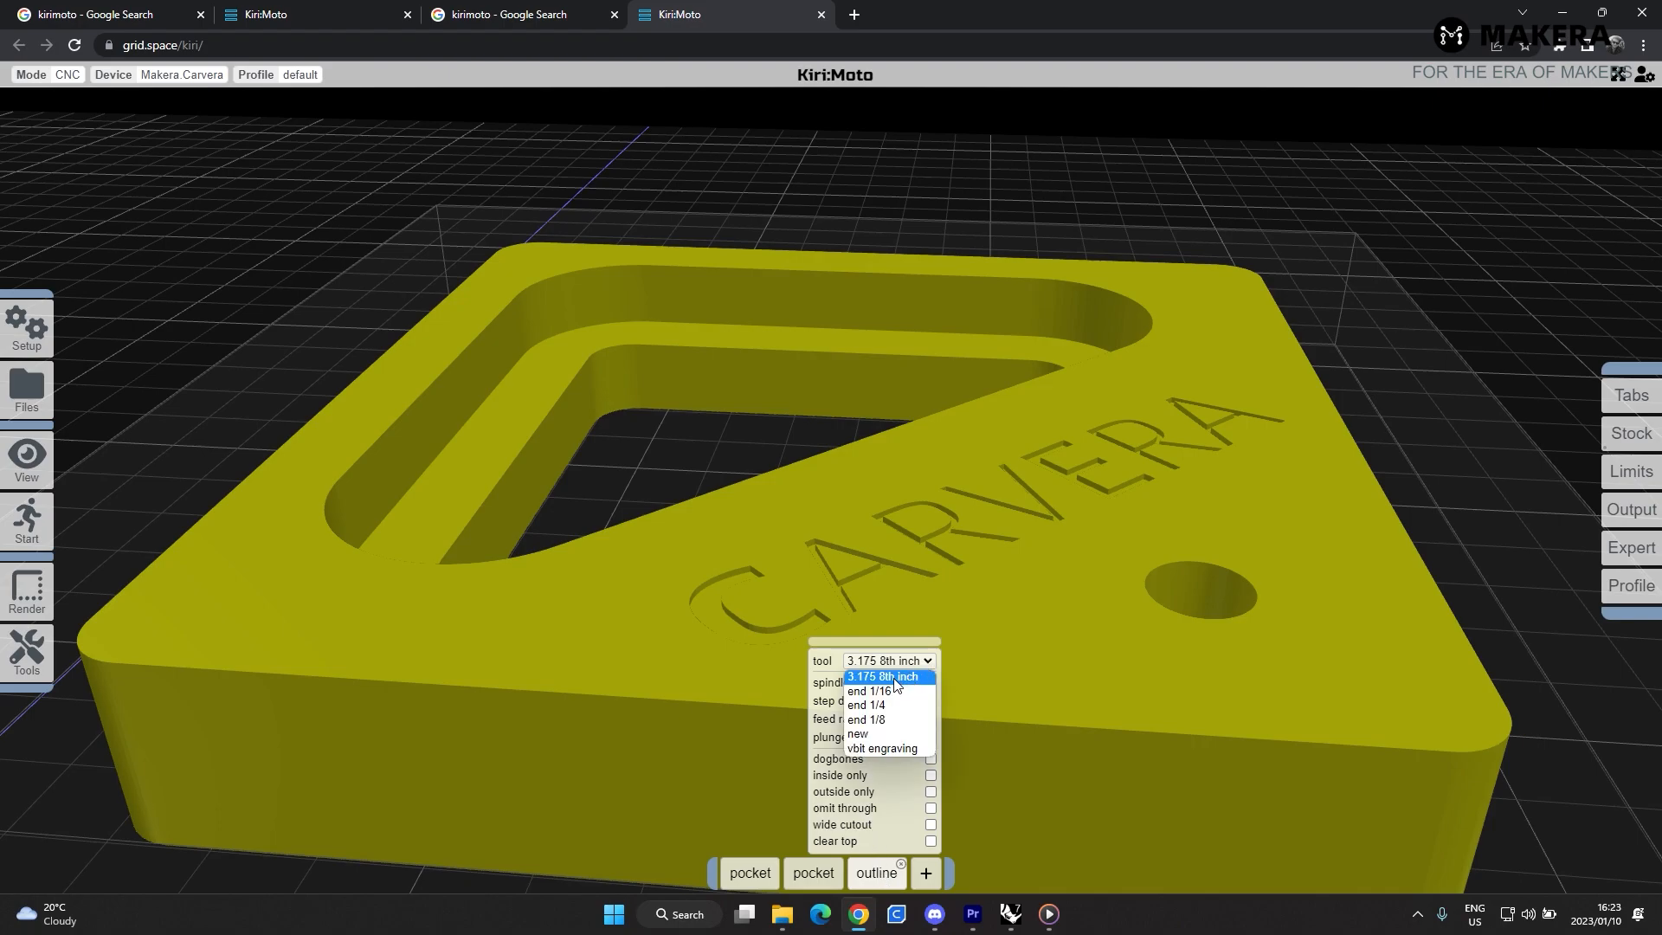
pyautogui.click(900, 678)
pyautogui.moveTo(899, 683); pyautogui.dragTo(969, 686)
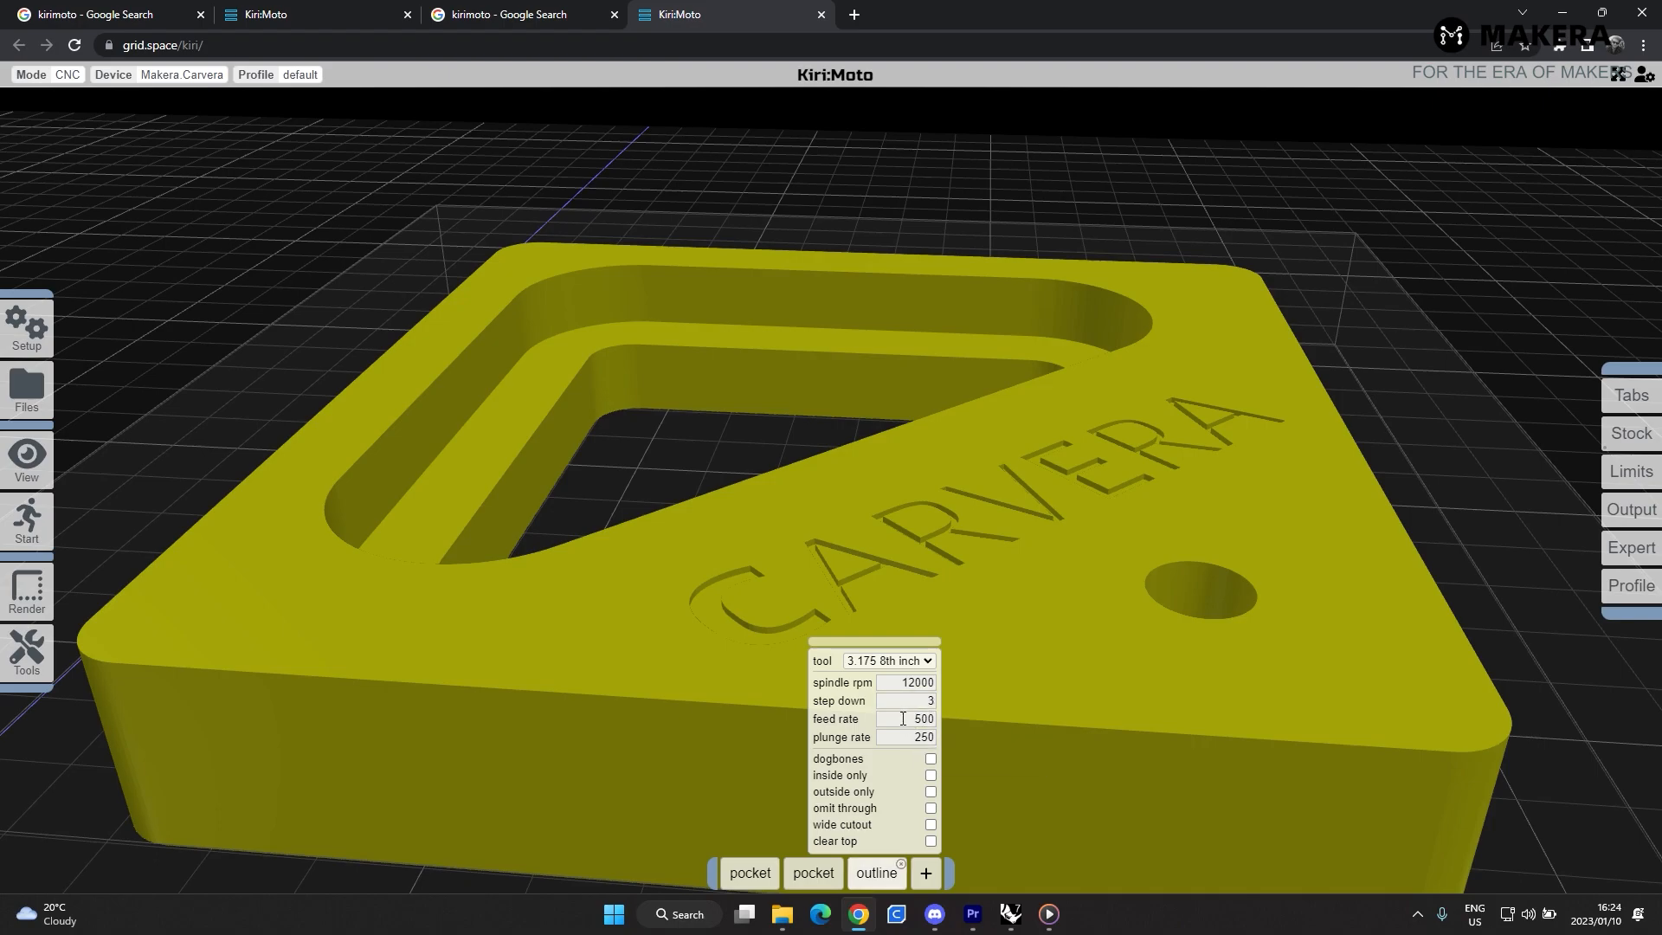
pyautogui.click(916, 738)
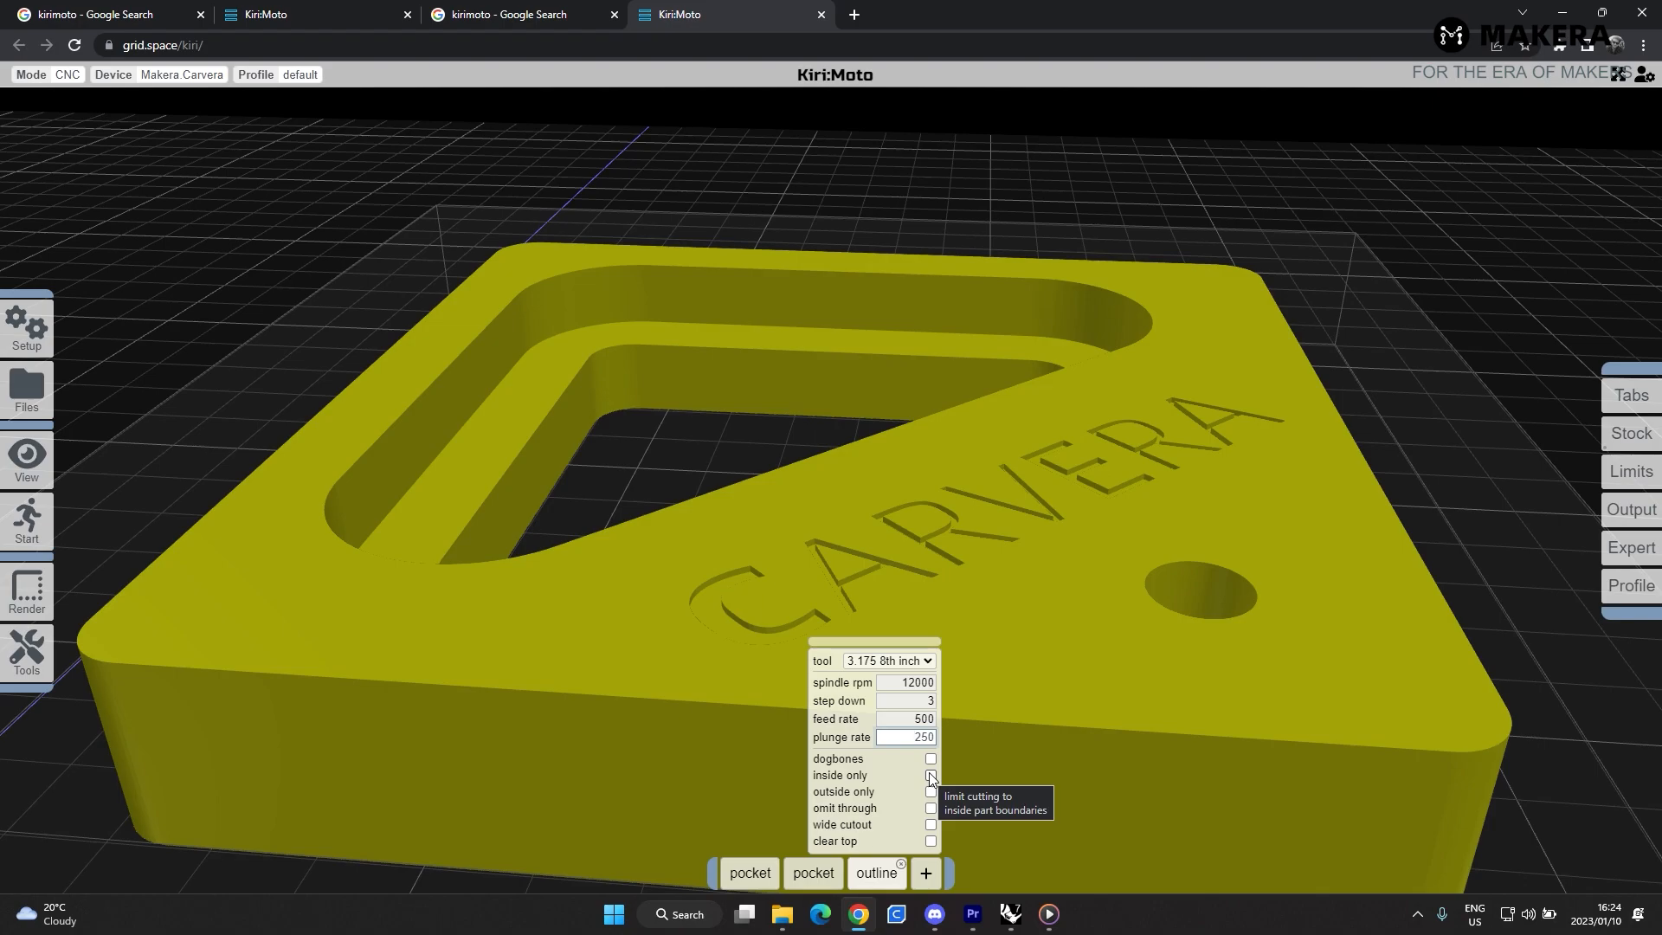
pyautogui.click(931, 776)
pyautogui.click(932, 809)
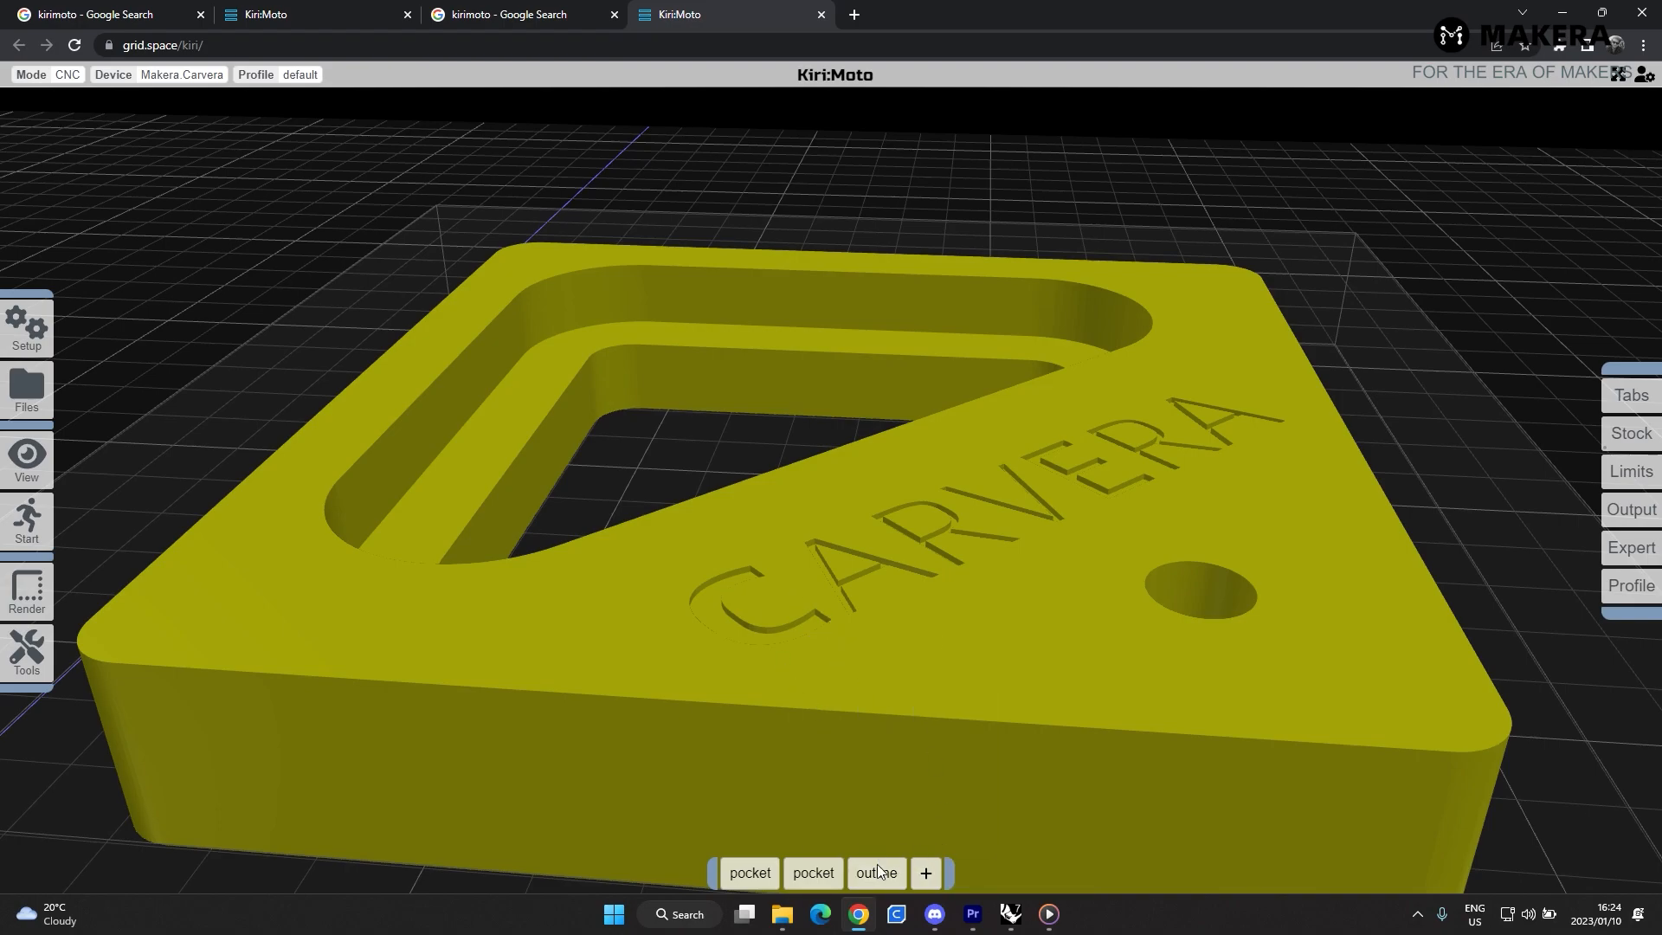
# - Slice the part and examine the outline toolpaths around the outer boundary, the triangular opening and the round hole
pyautogui.moveTo(876, 881)
pyautogui.press('s')
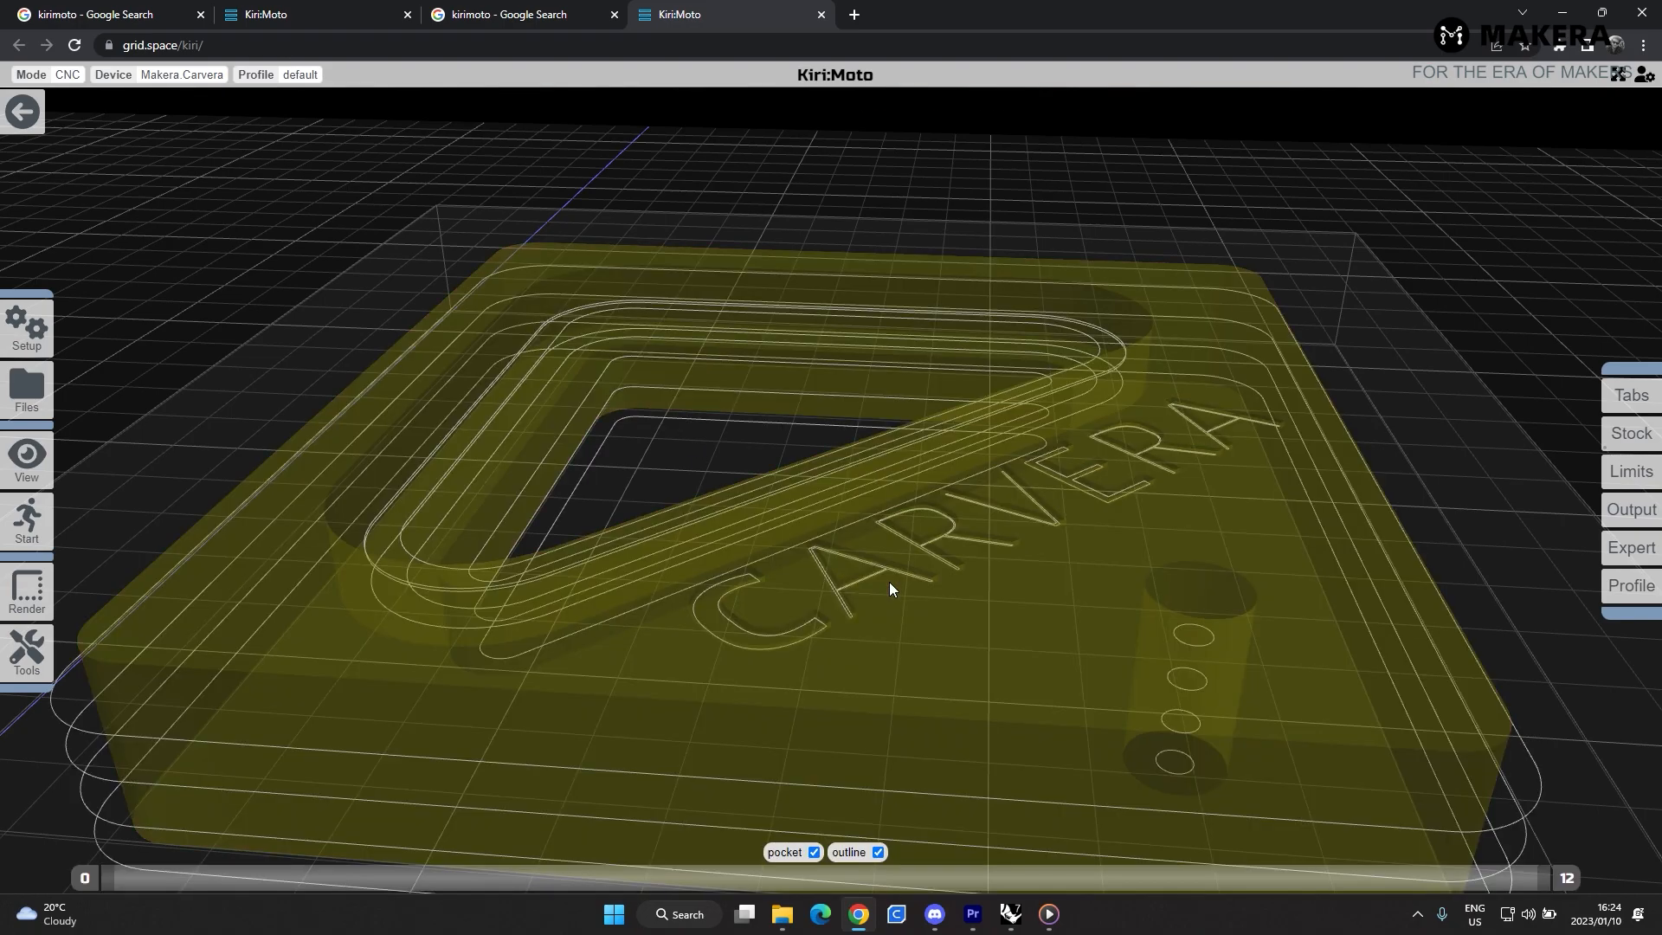
pyautogui.moveTo(854, 584); pyautogui.dragTo(1248, 716)
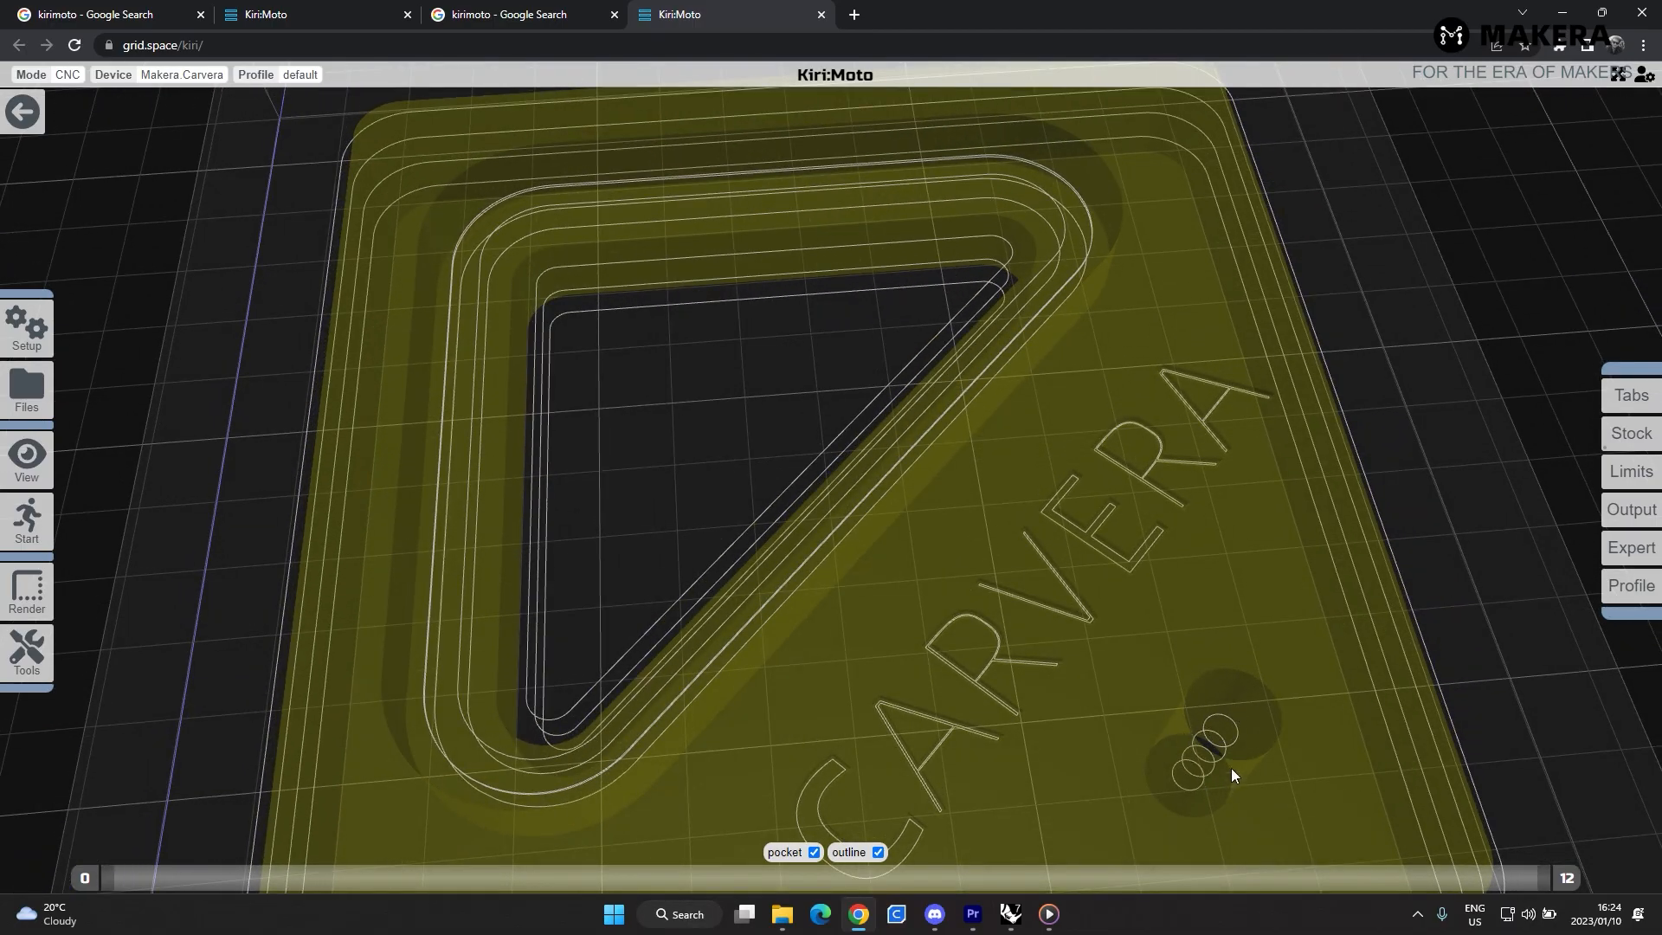
pyautogui.moveTo(987, 688); pyautogui.dragTo(871, 538)
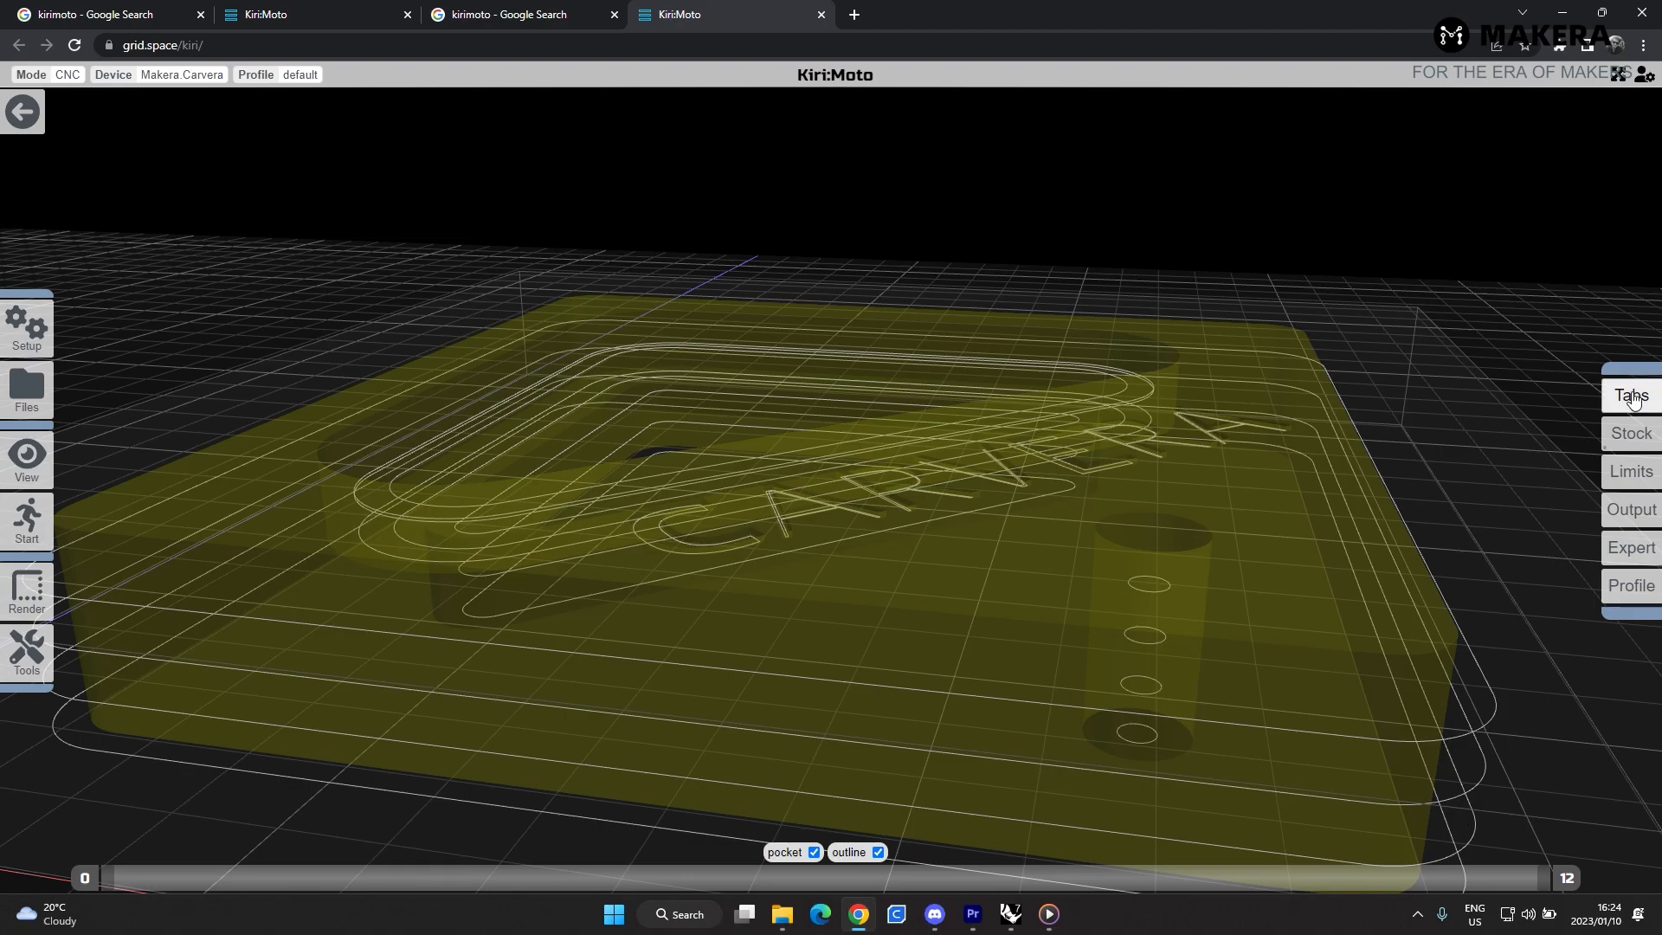
pyautogui.moveTo(775, 416)
pyautogui.mouseDown()
pyautogui.moveTo(843, 483)
pyautogui.moveTo(805, 421)
pyautogui.mouseUp()
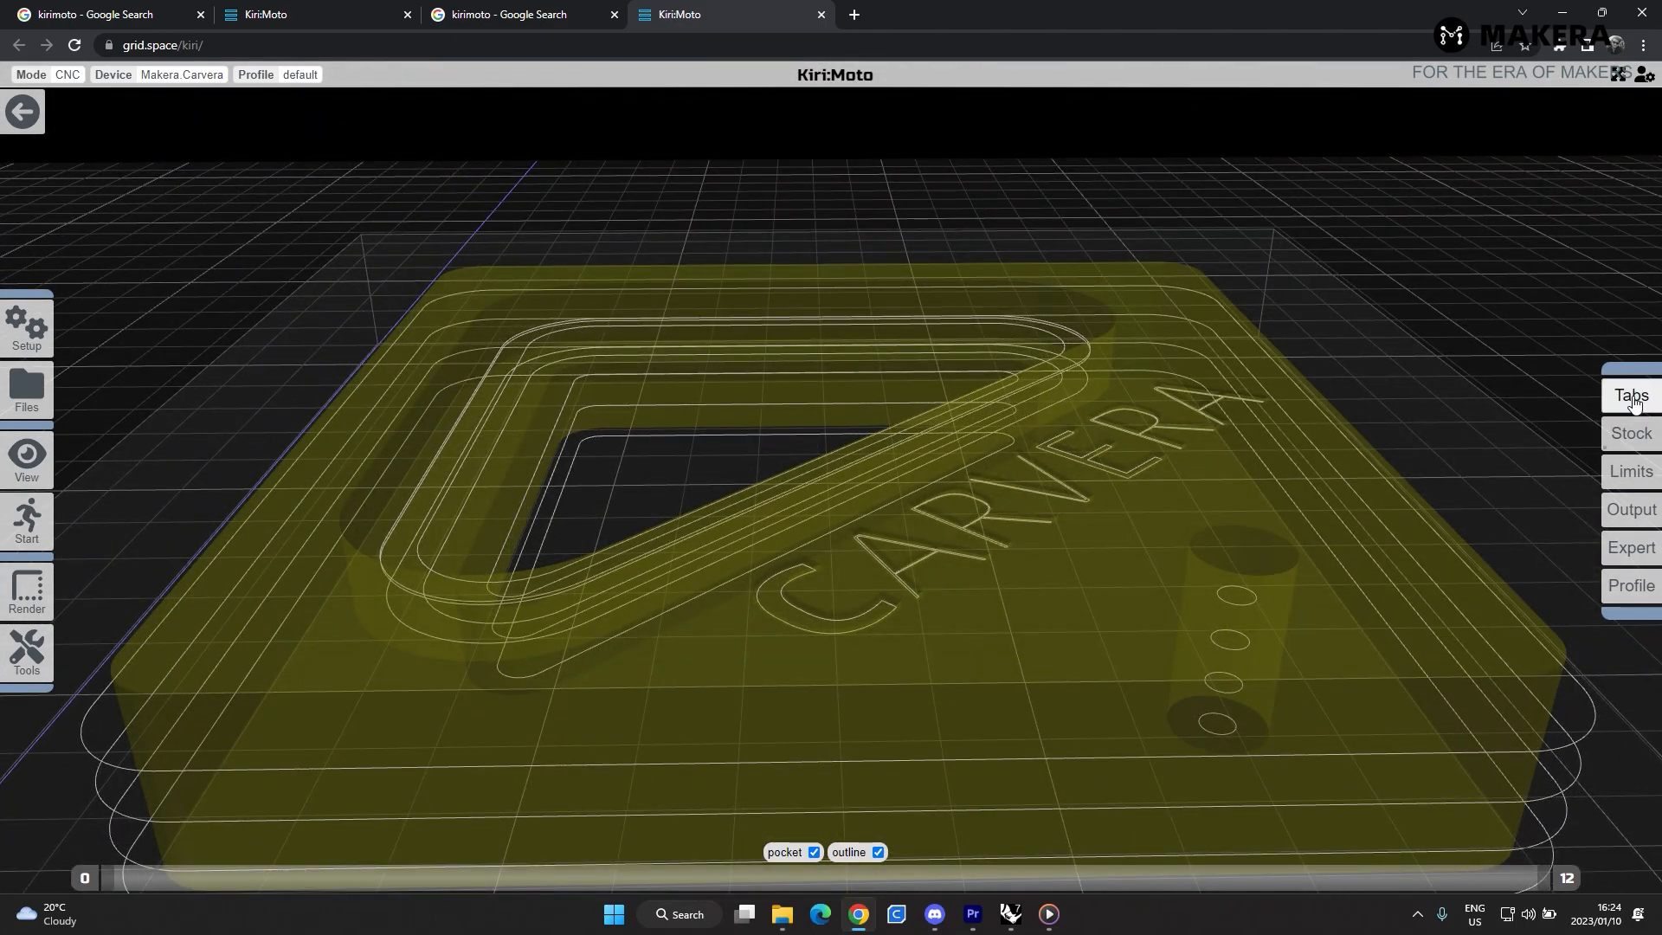
# - Set the holding tabs' width to 5 and height to 1.5, and review the tab settings
pyautogui.click(1633, 401)
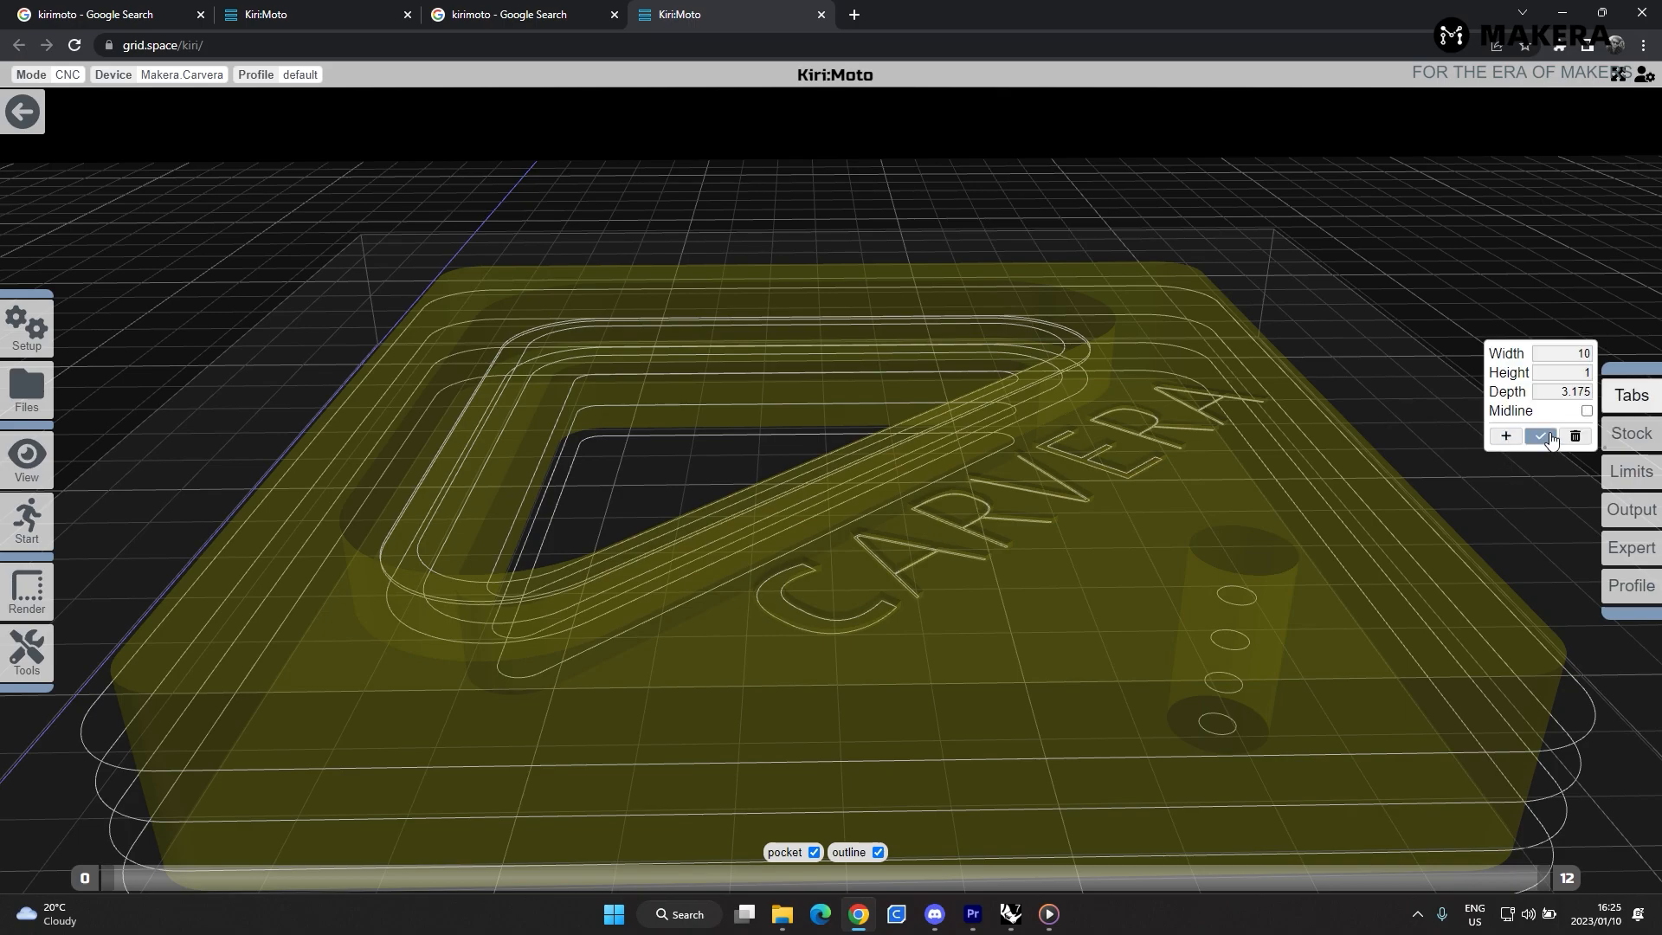
pyautogui.moveTo(1302, 372); pyautogui.dragTo(1141, 381)
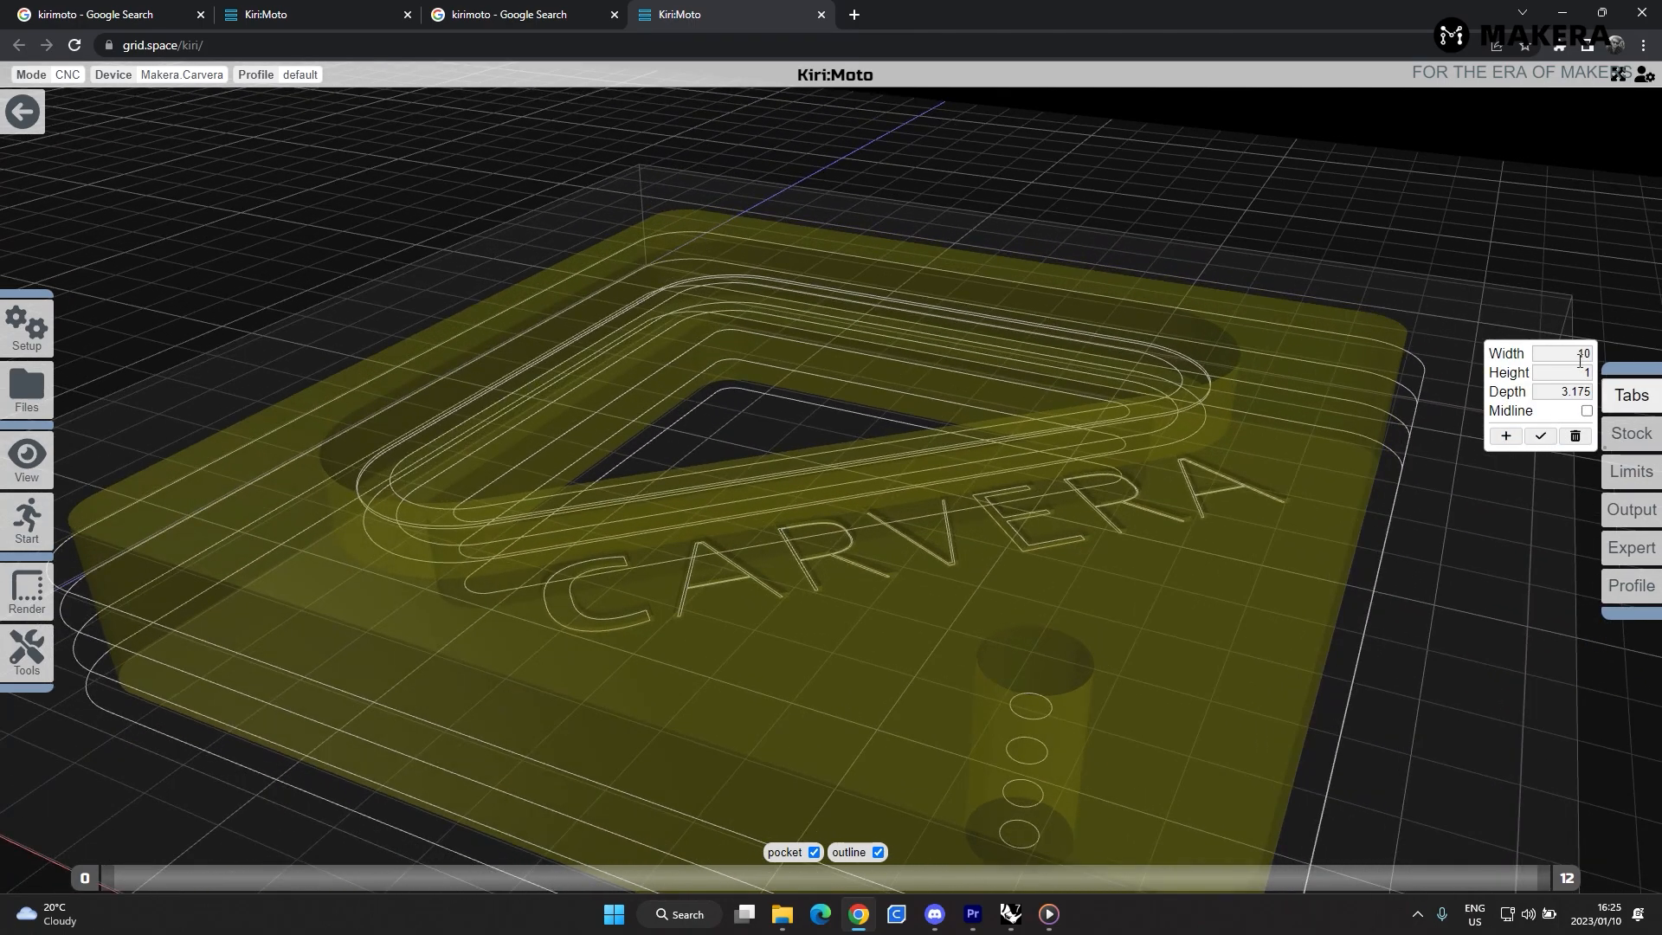
pyautogui.doubleClick(1571, 355)
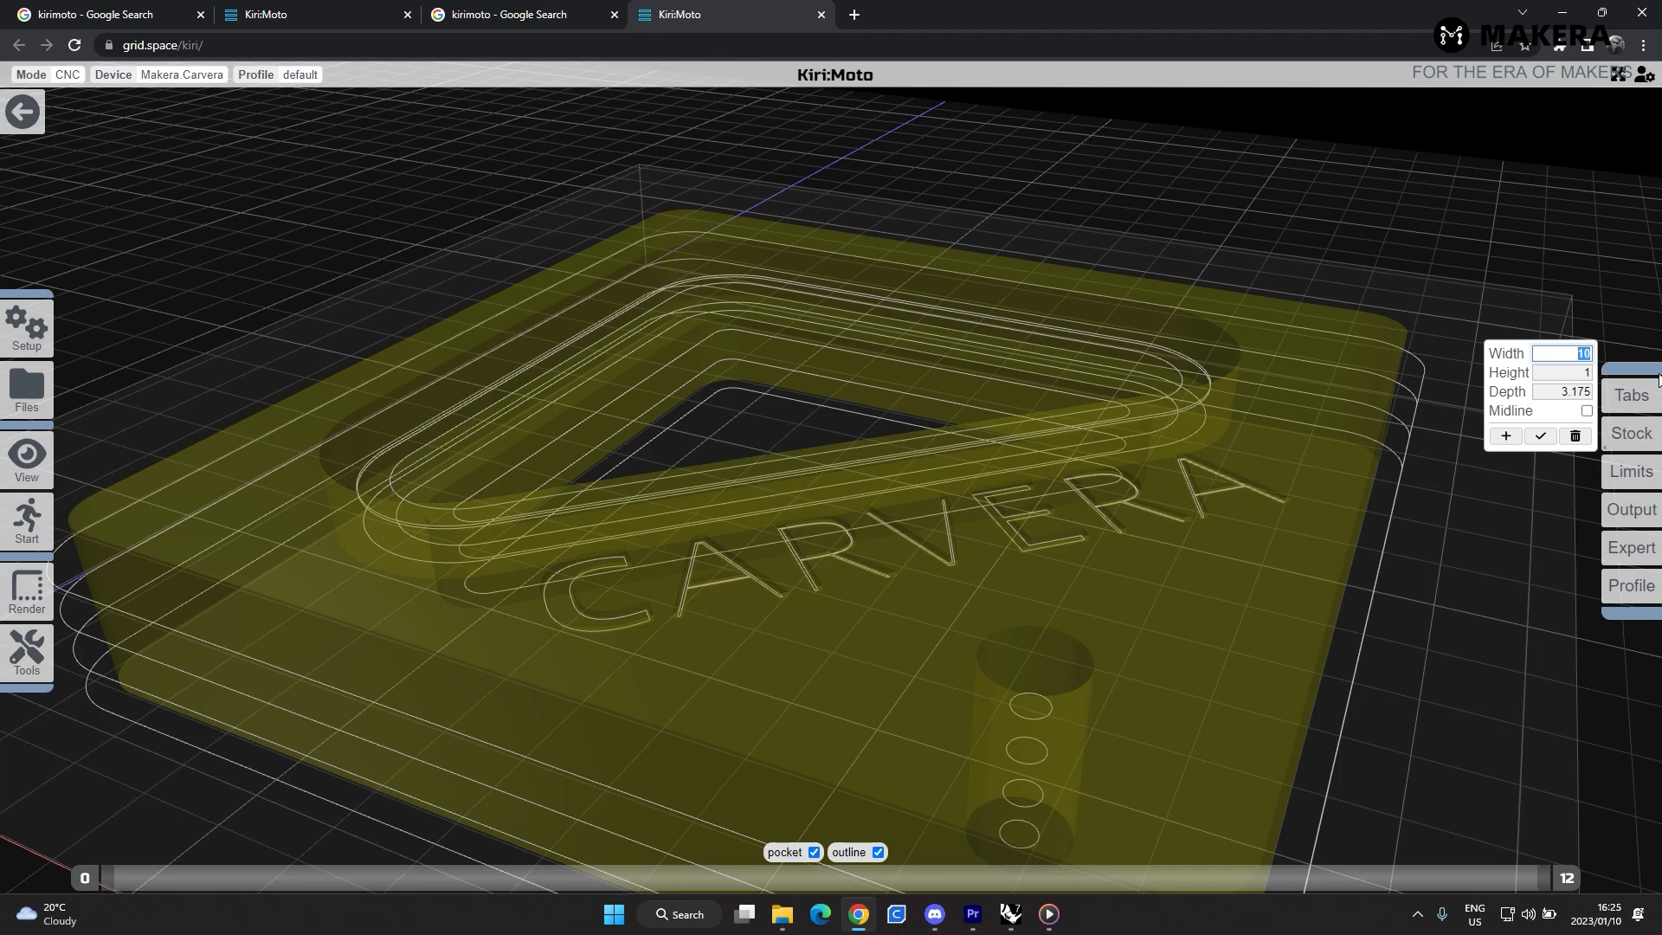
pyautogui.write('5')
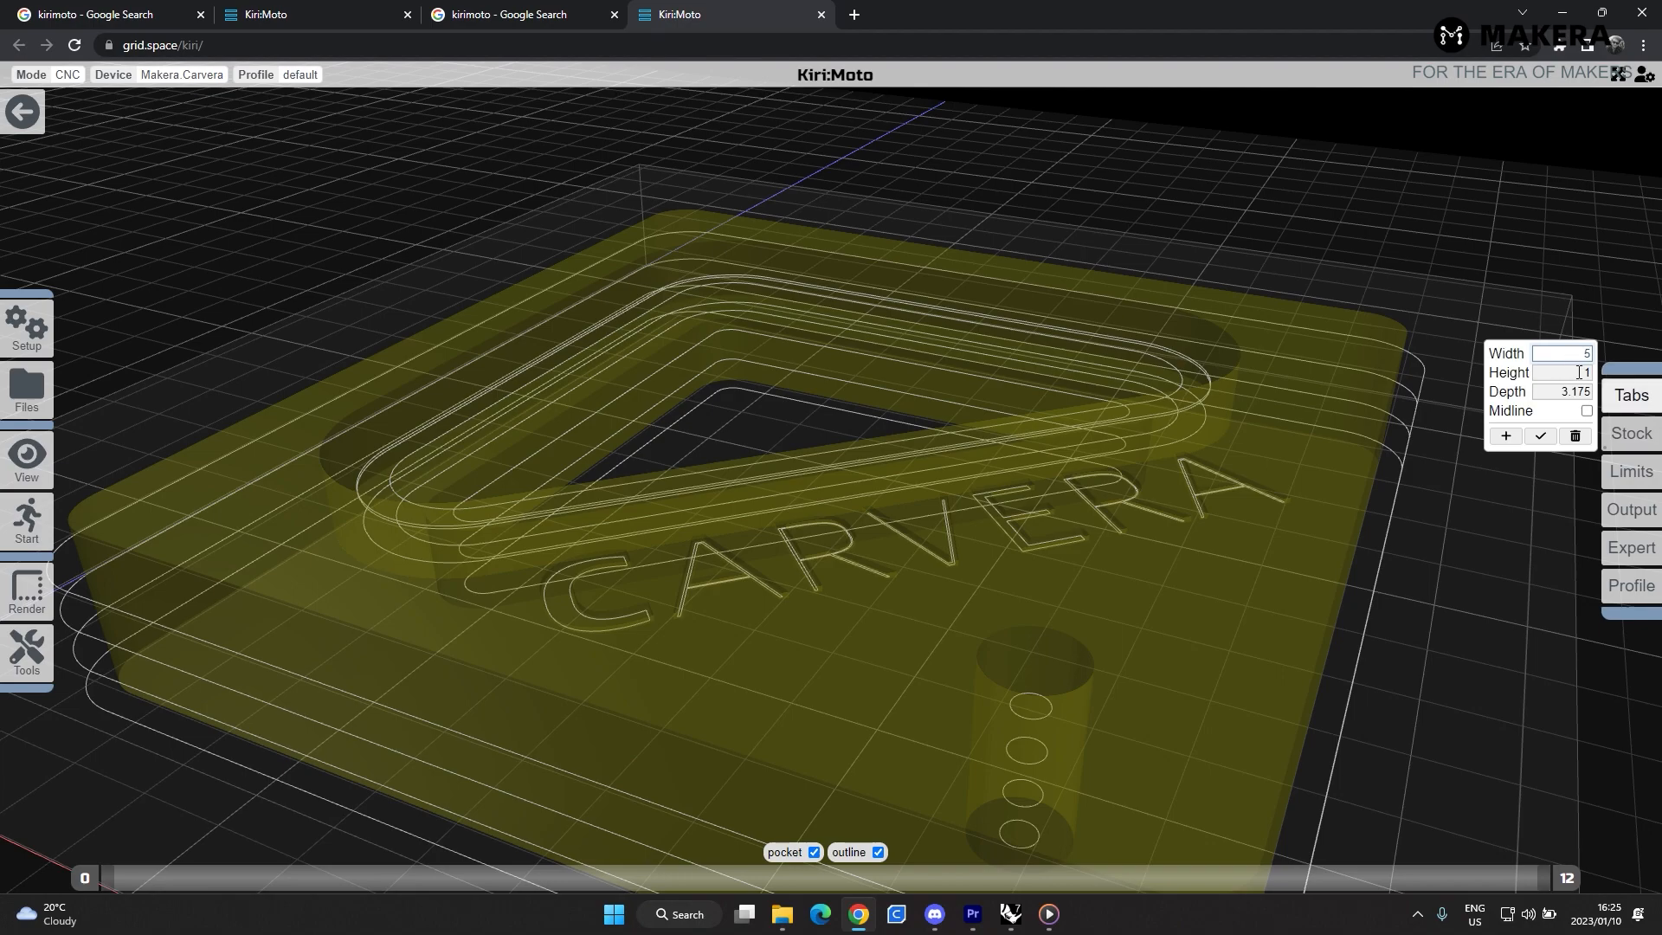
pyautogui.doubleClick(1558, 374)
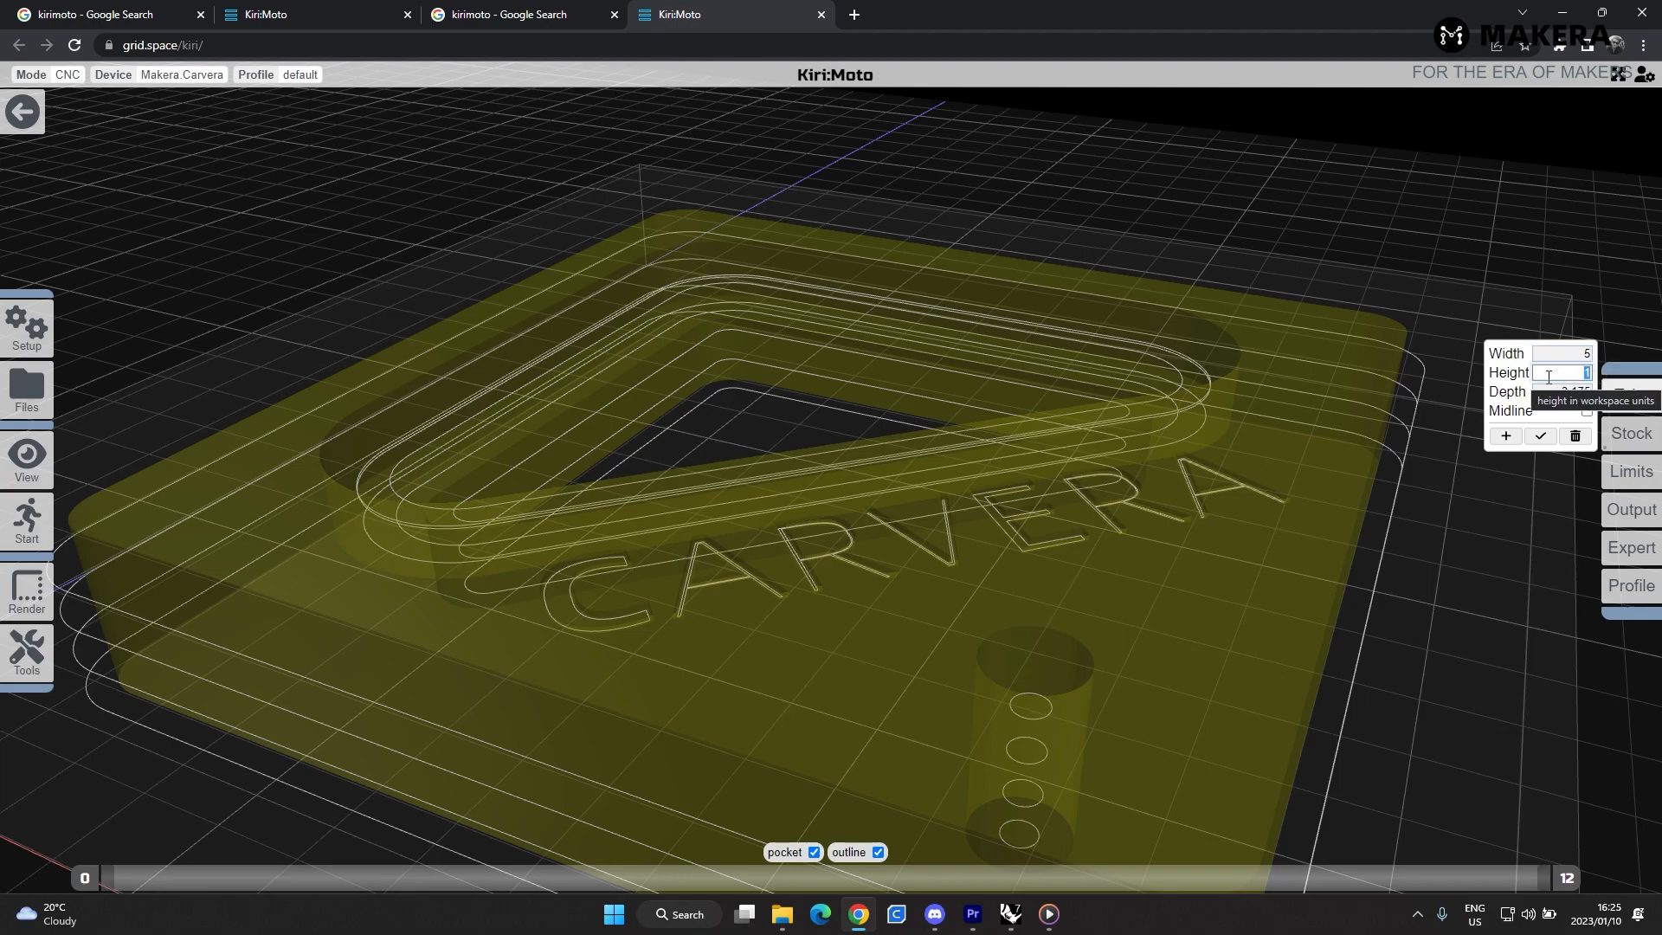
pyautogui.write('1.5')
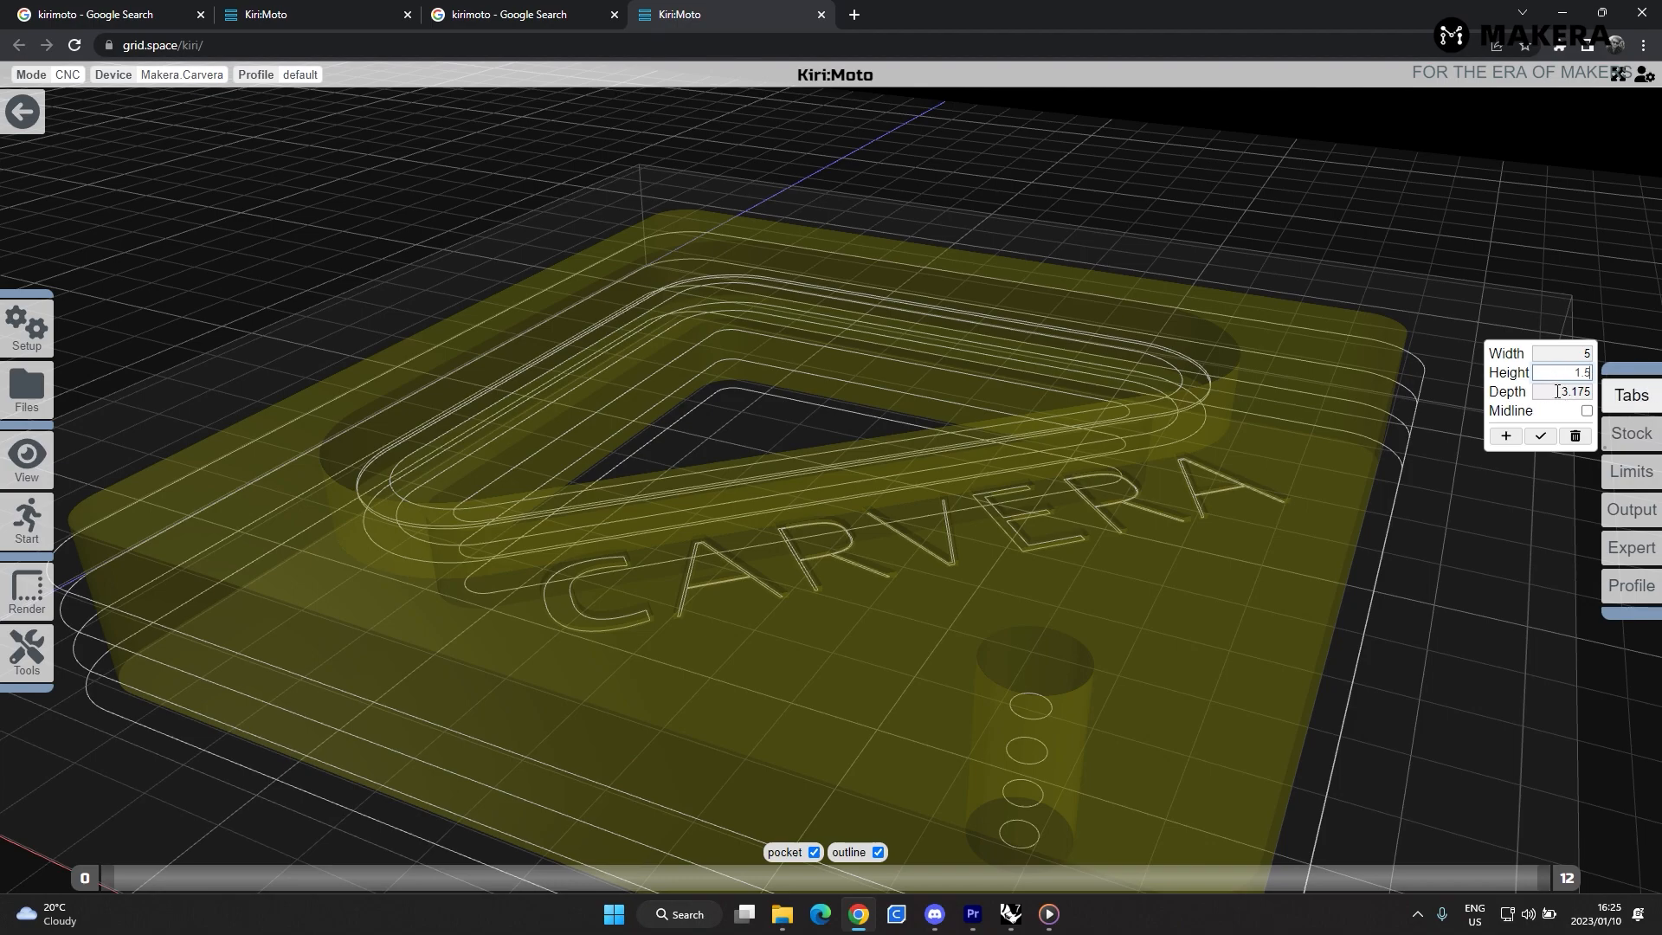
pyautogui.click(1382, 507)
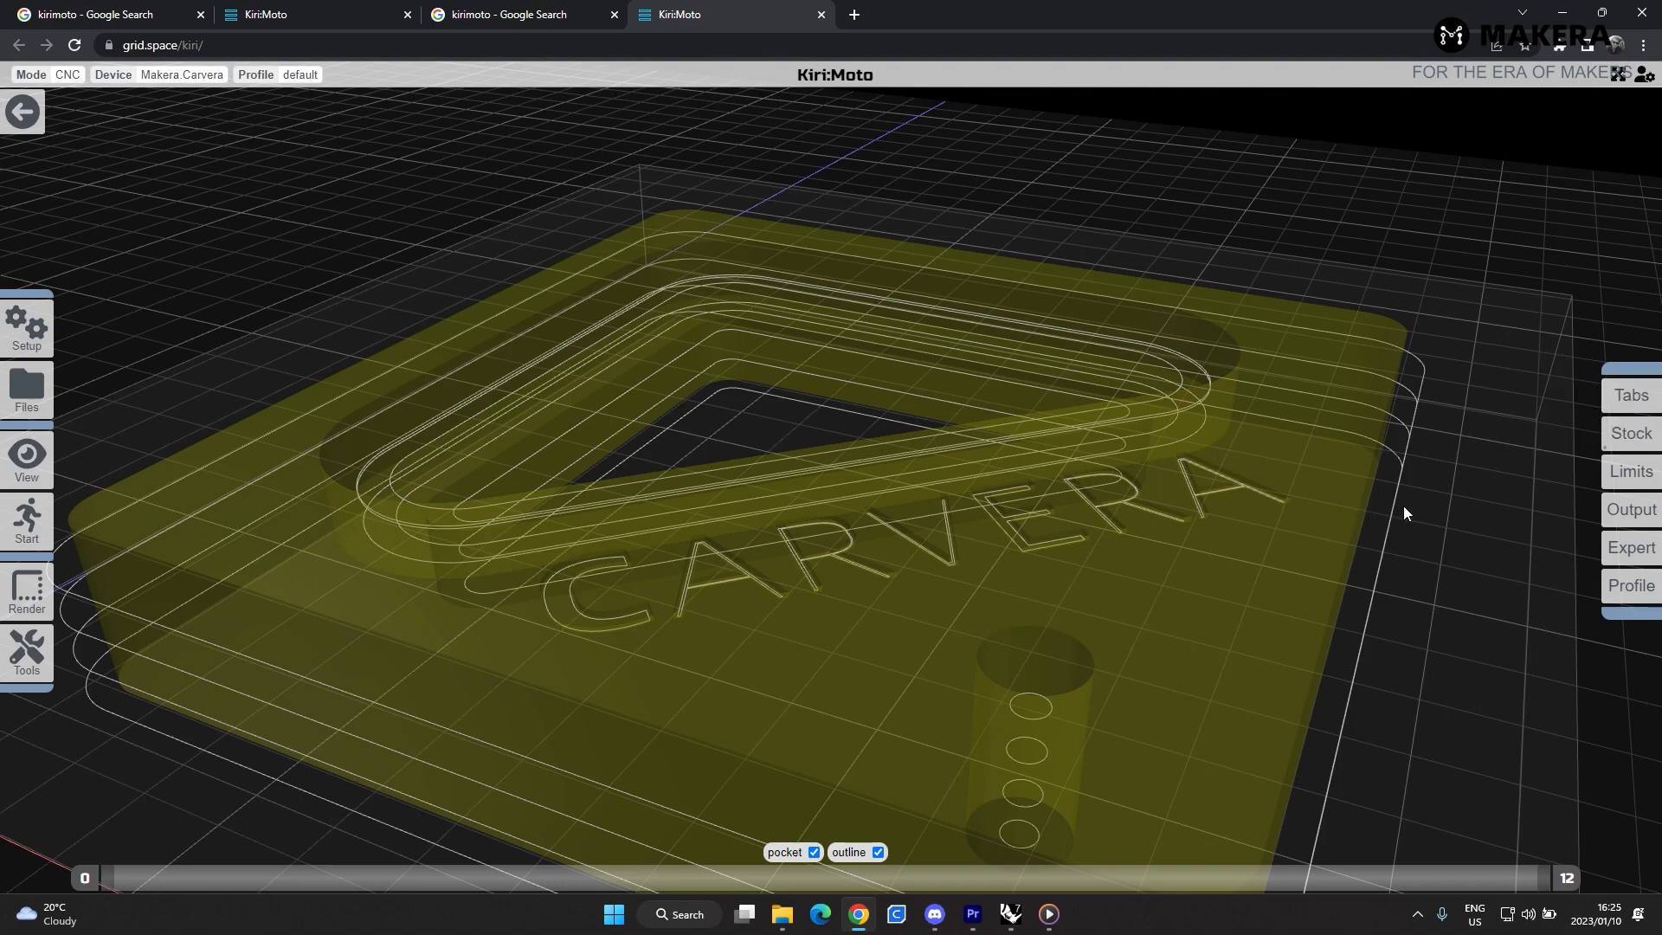
pyautogui.click(1642, 404)
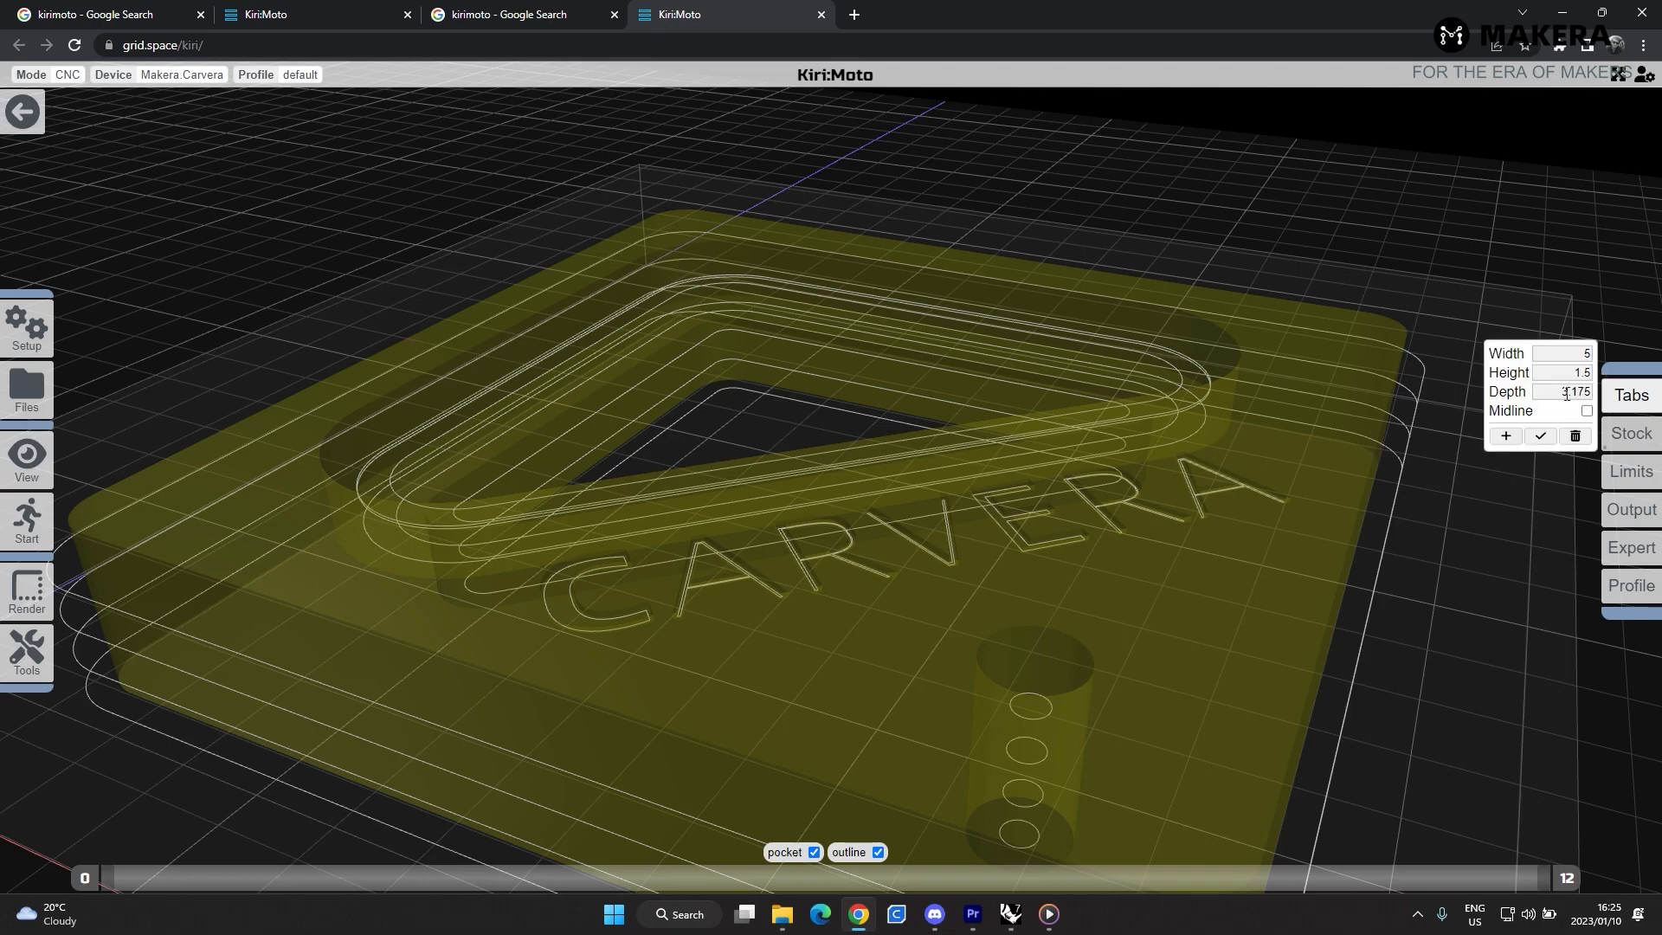
pyautogui.click(1416, 402)
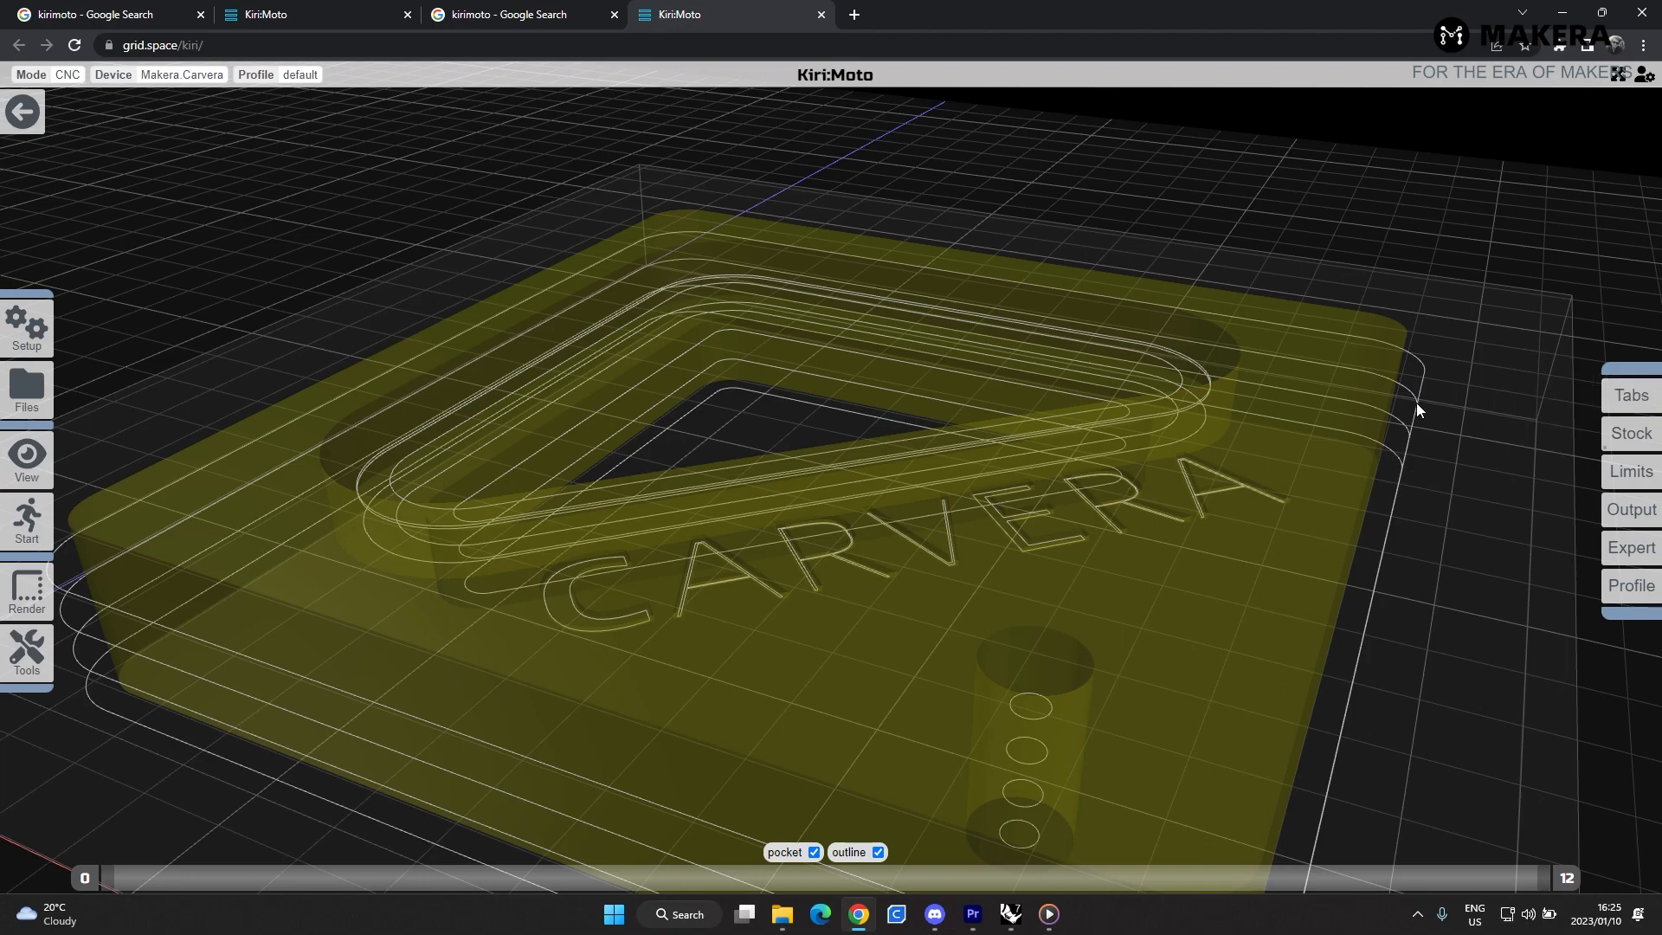
# - Add one holding tab at the middle of each of the block's four outer sides
pyautogui.click(1632, 398)
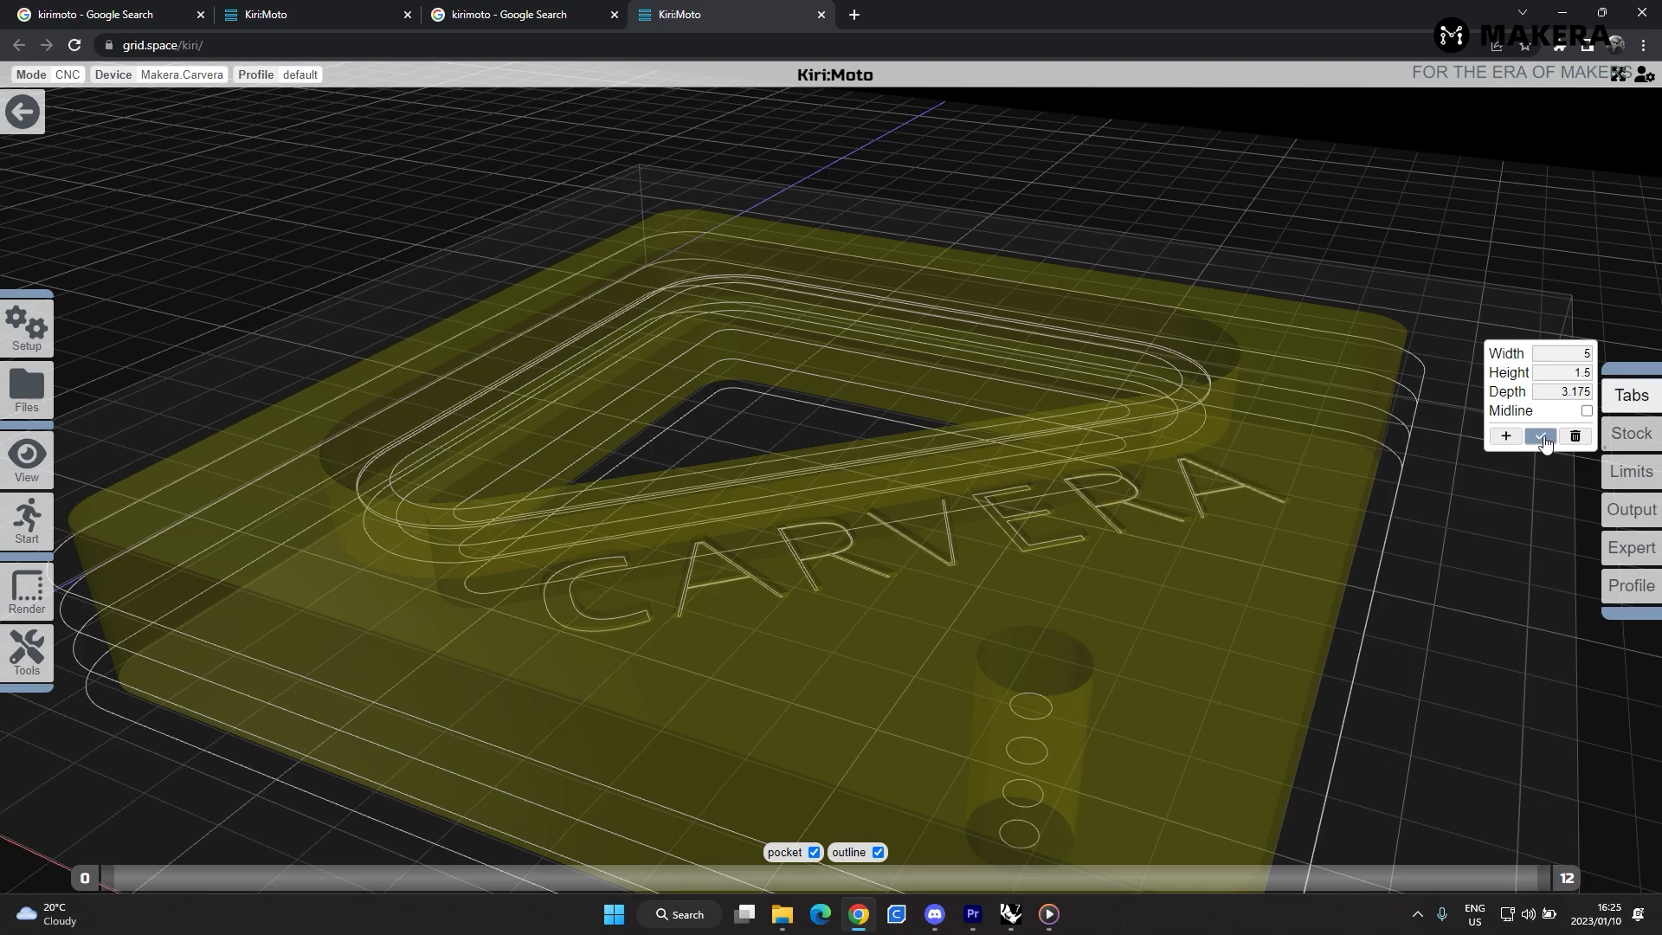
pyautogui.scroll(3, 1152, 329)
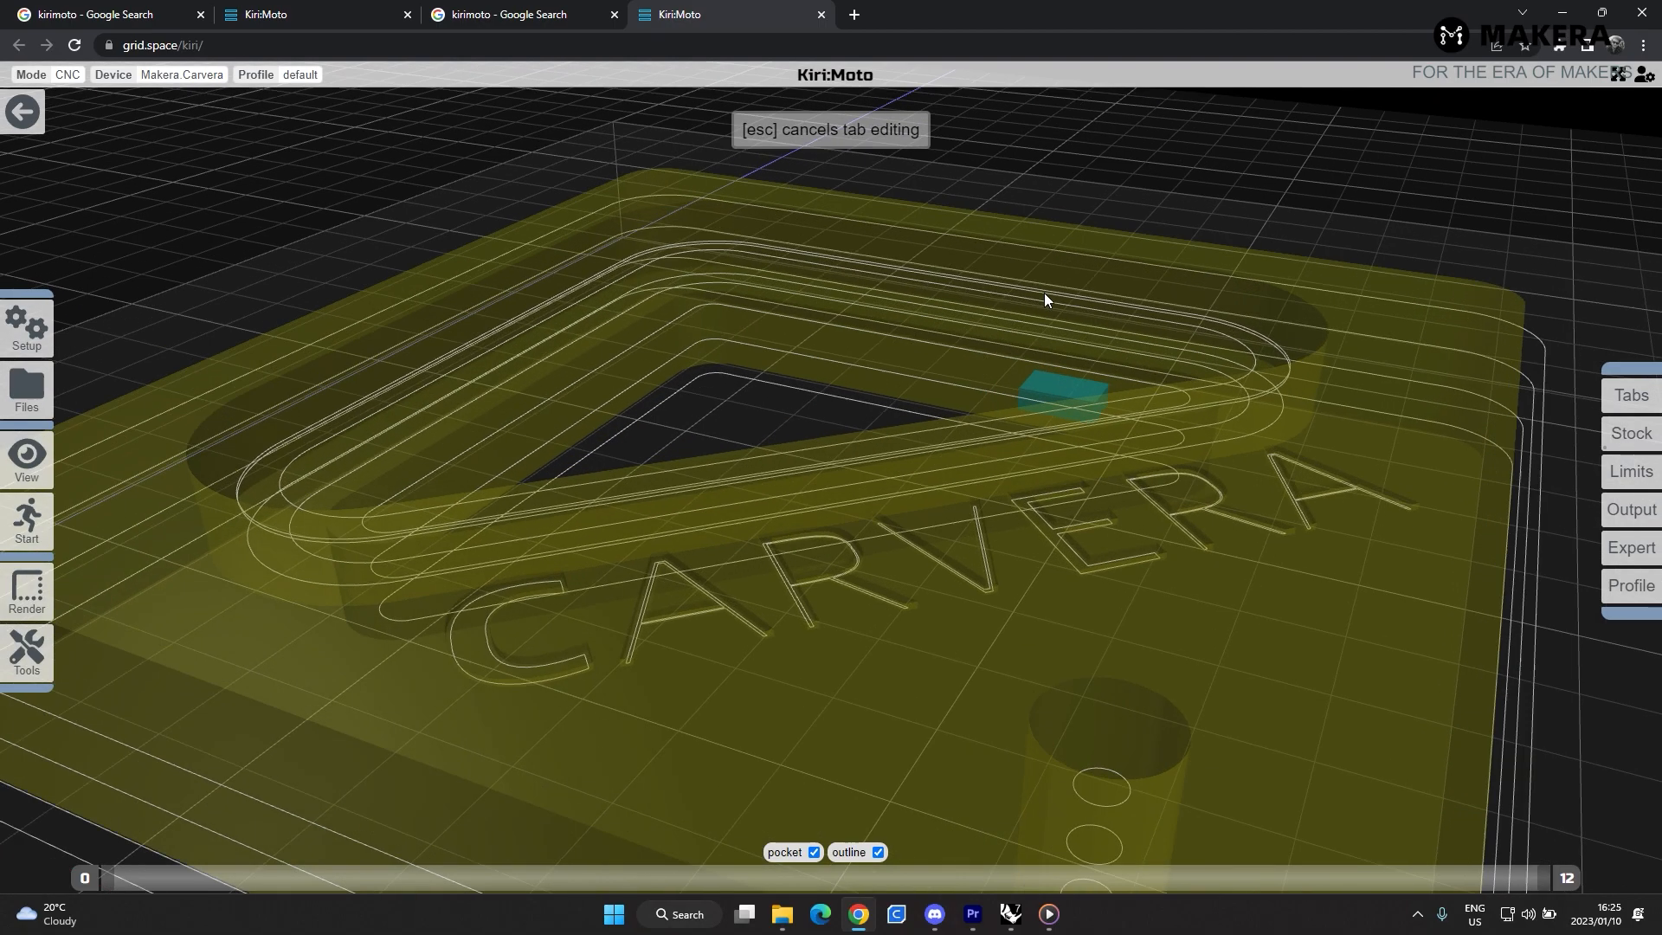
pyautogui.scroll(-7, 1053, 310)
pyautogui.moveTo(1269, 561); pyautogui.dragTo(1044, 658)
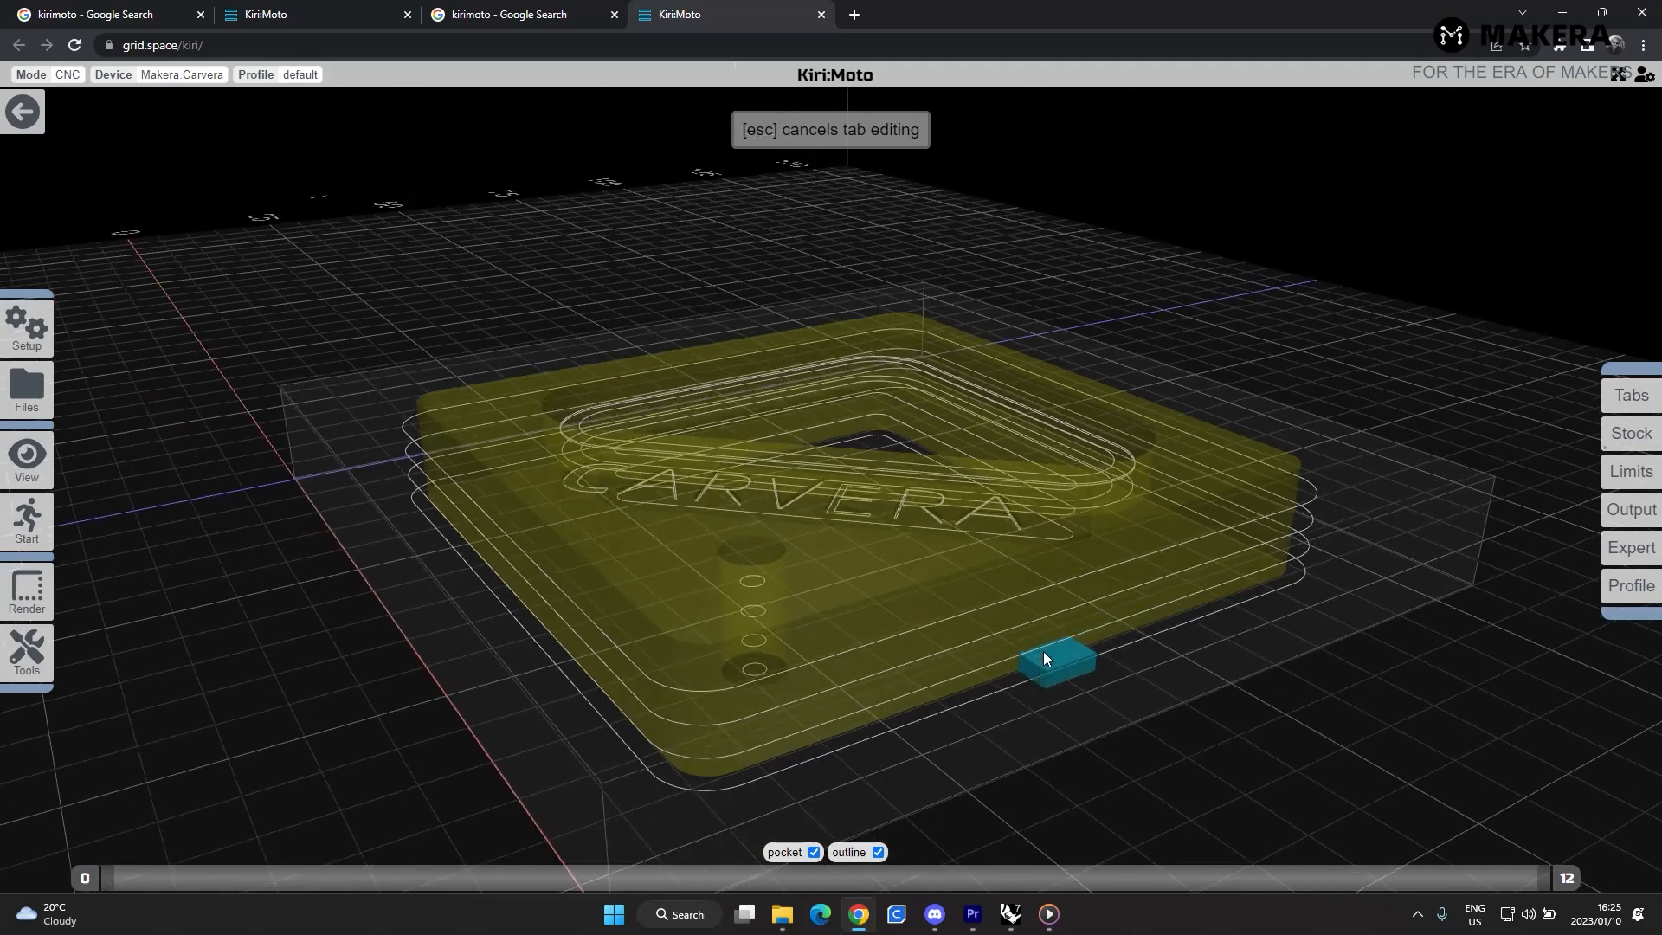
pyautogui.click(1032, 654)
pyautogui.moveTo(792, 598); pyautogui.dragTo(952, 606)
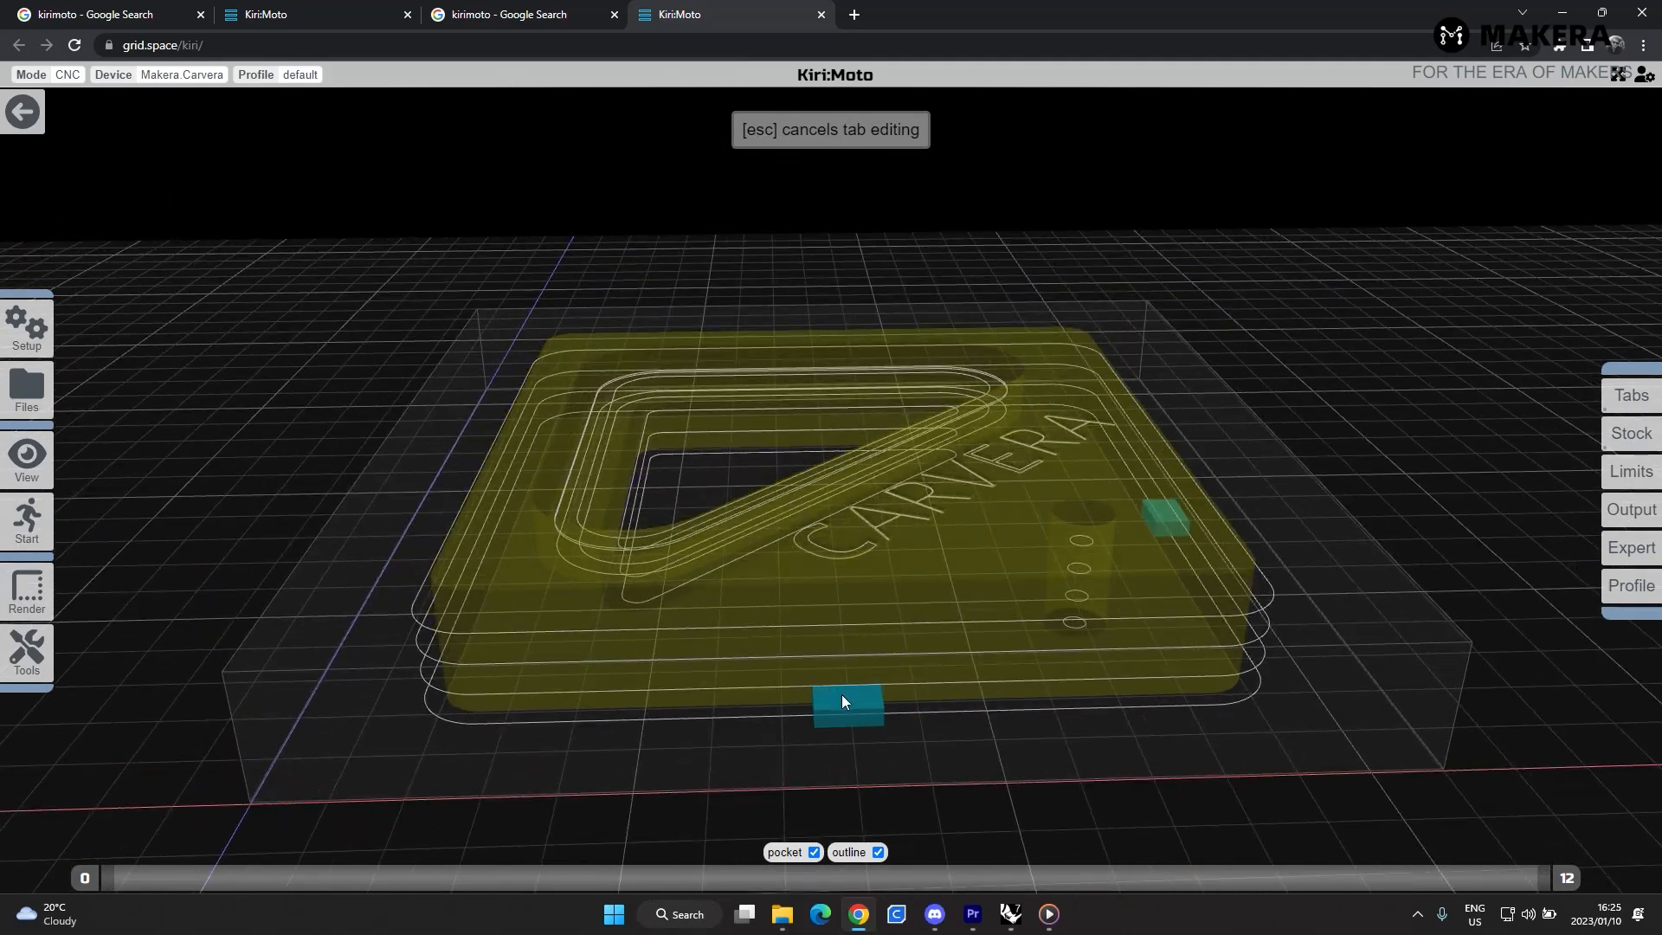
pyautogui.click(839, 700)
pyautogui.moveTo(771, 675); pyautogui.dragTo(1067, 654)
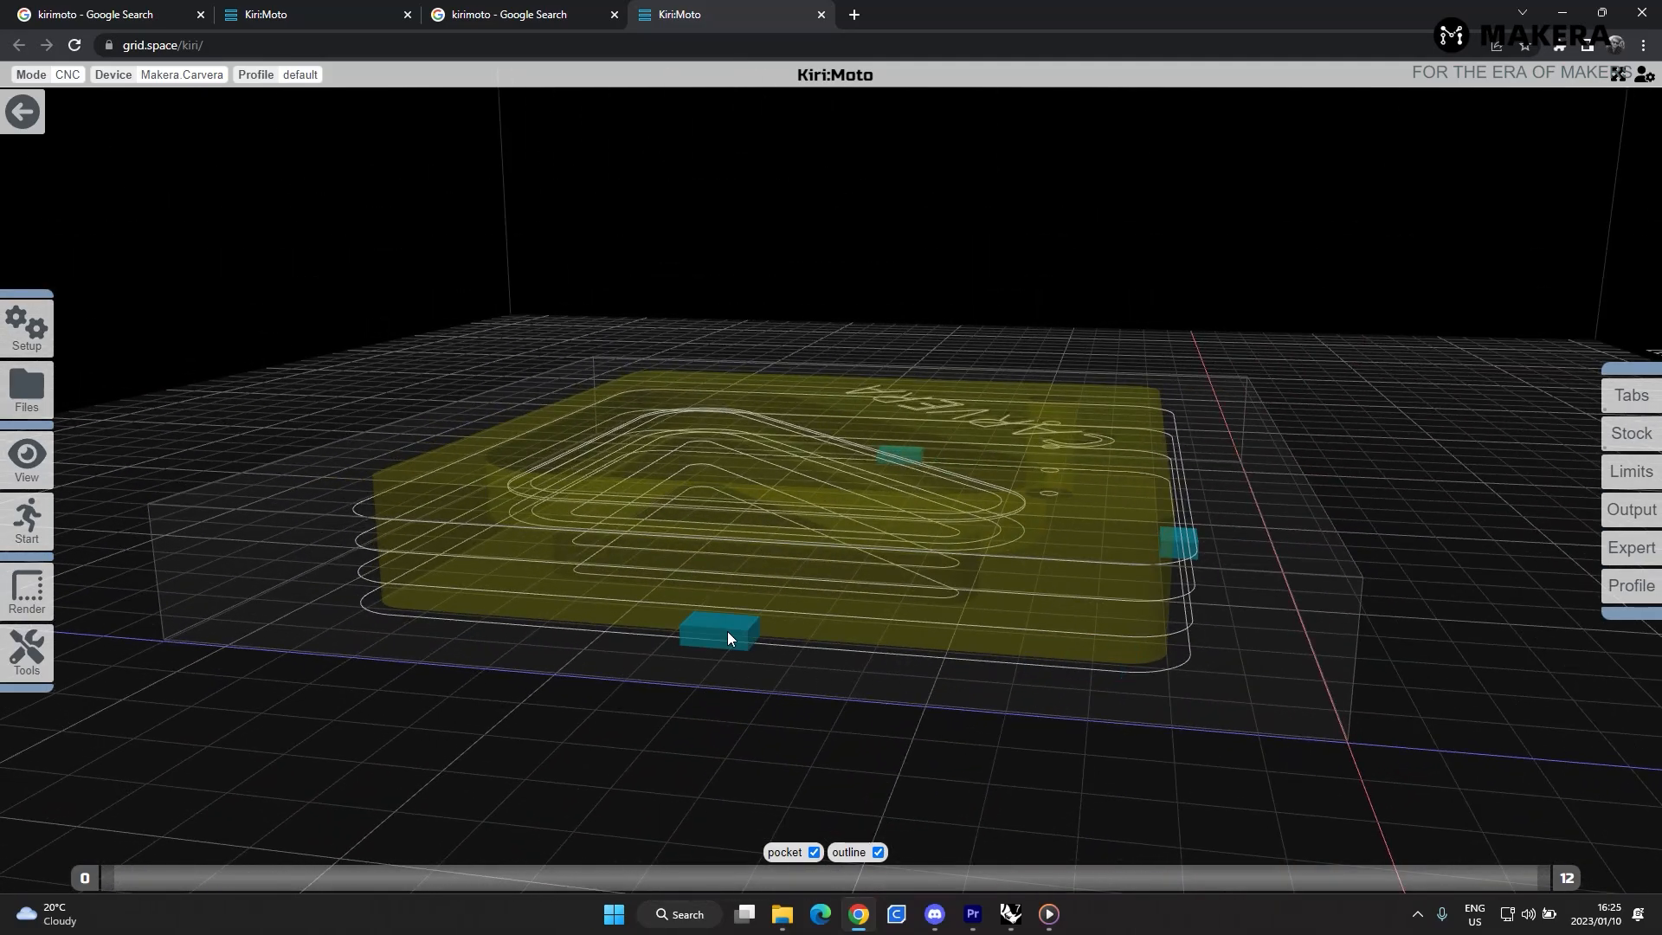
pyautogui.moveTo(693, 636); pyautogui.dragTo(1039, 658)
pyautogui.click(712, 654)
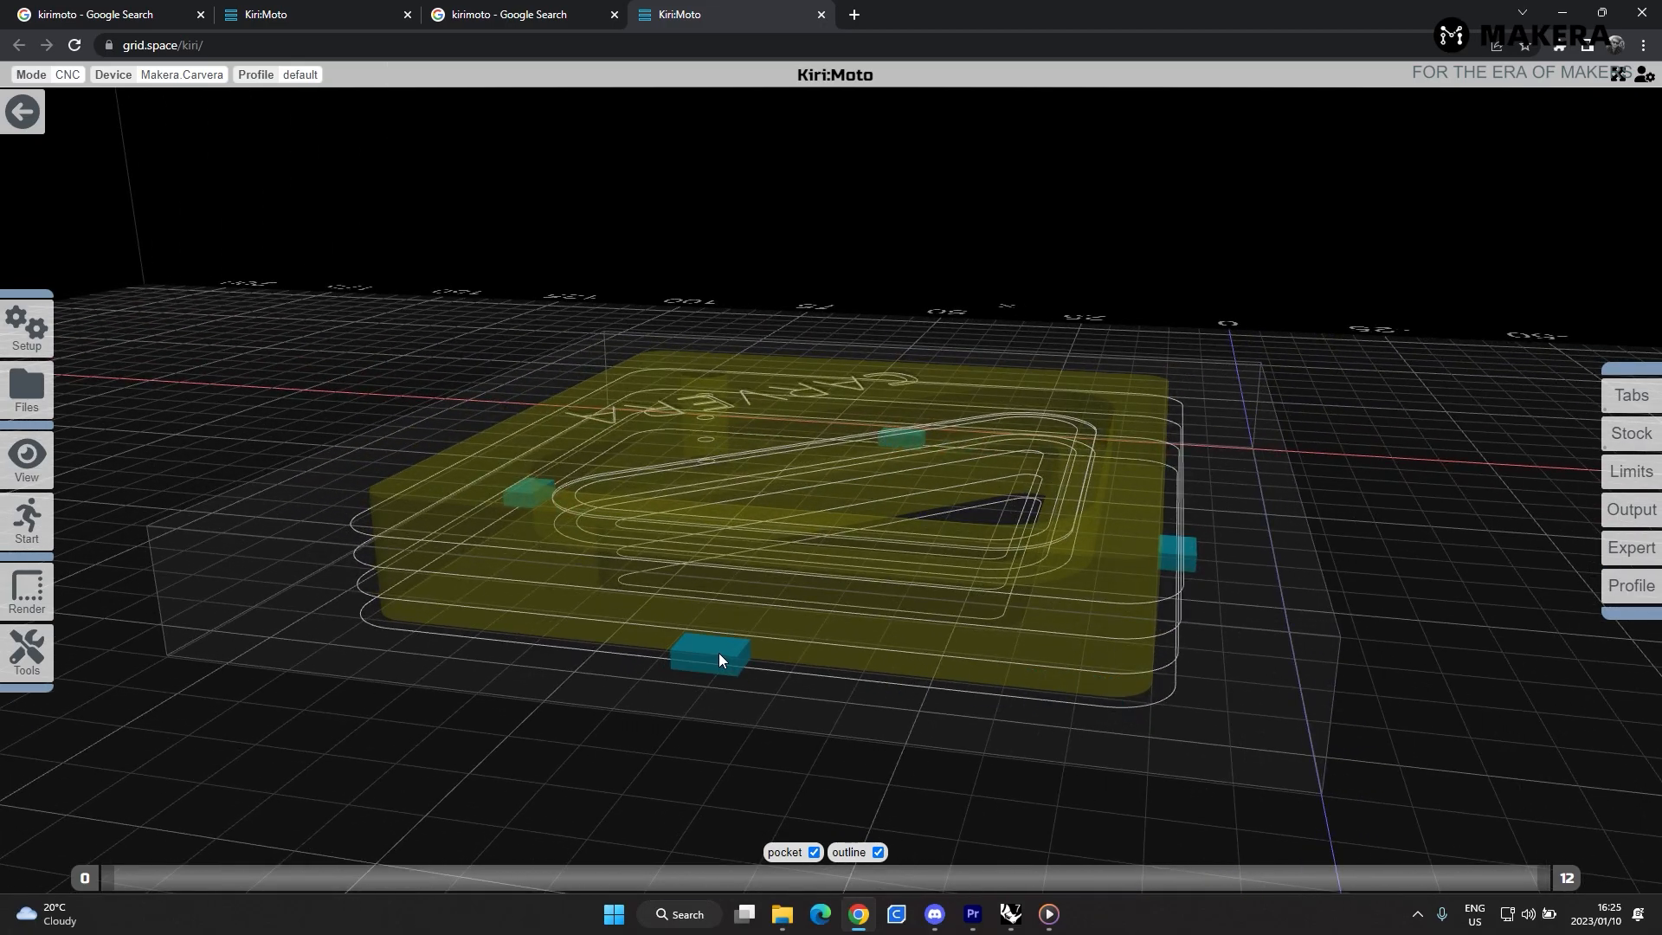
pyautogui.moveTo(719, 653); pyautogui.dragTo(1282, 679)
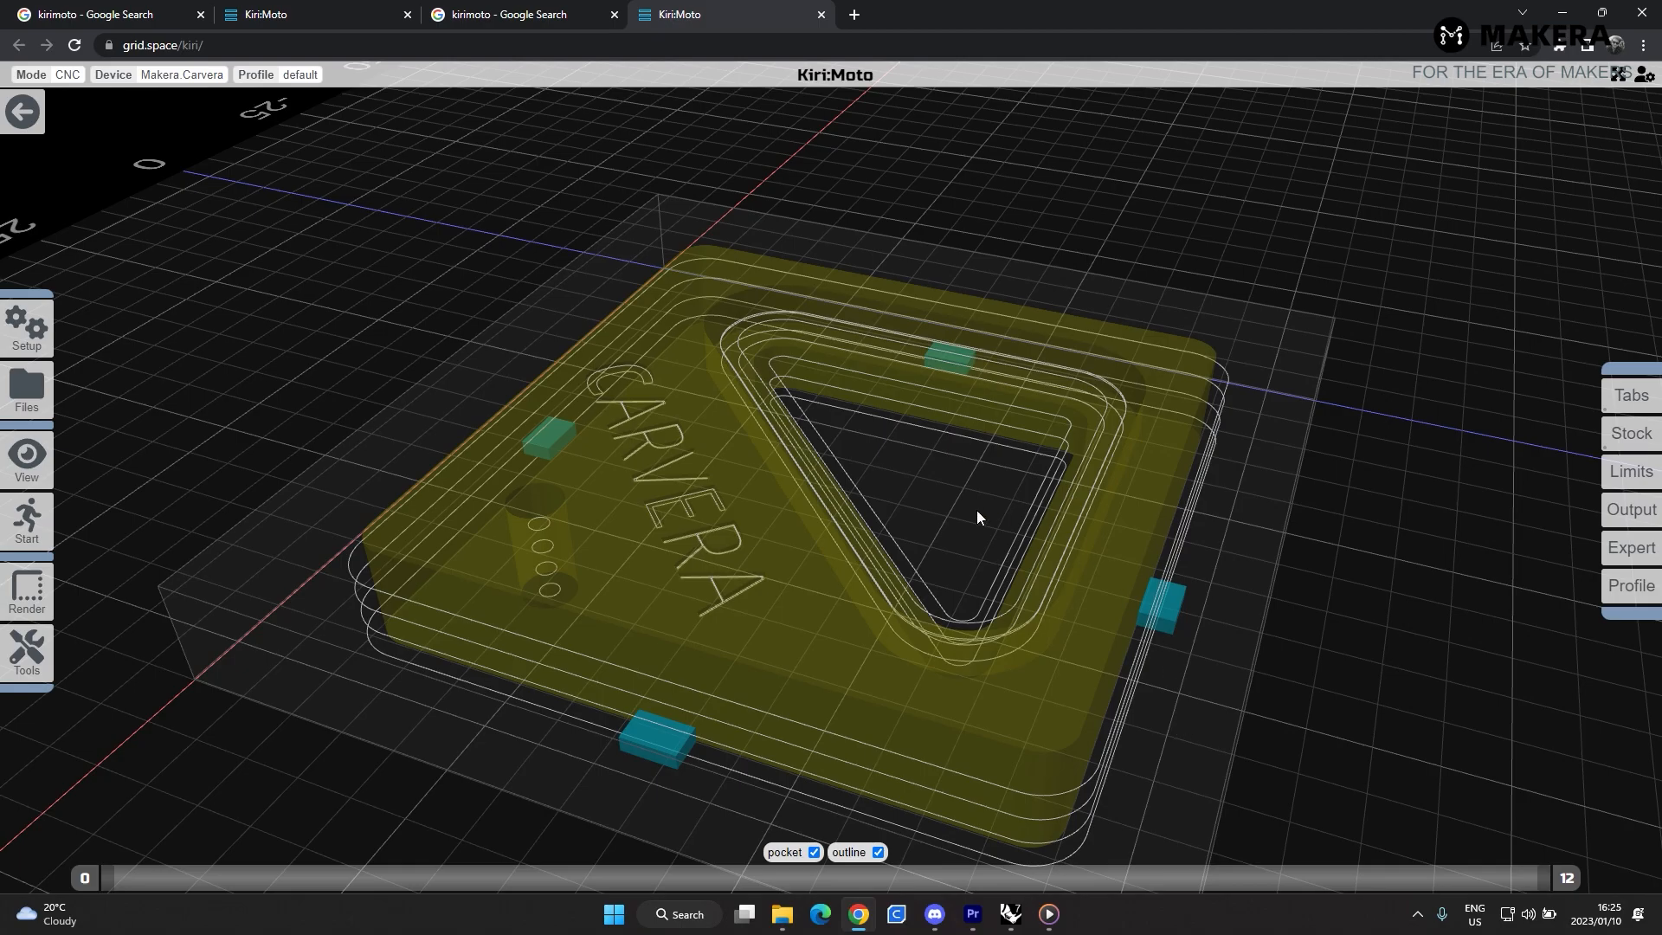
# - Slice the part and examine how the outline toolpaths run around the four outer tabs
pyautogui.press('s')
pyautogui.moveTo(1361, 653); pyautogui.dragTo(1064, 711)
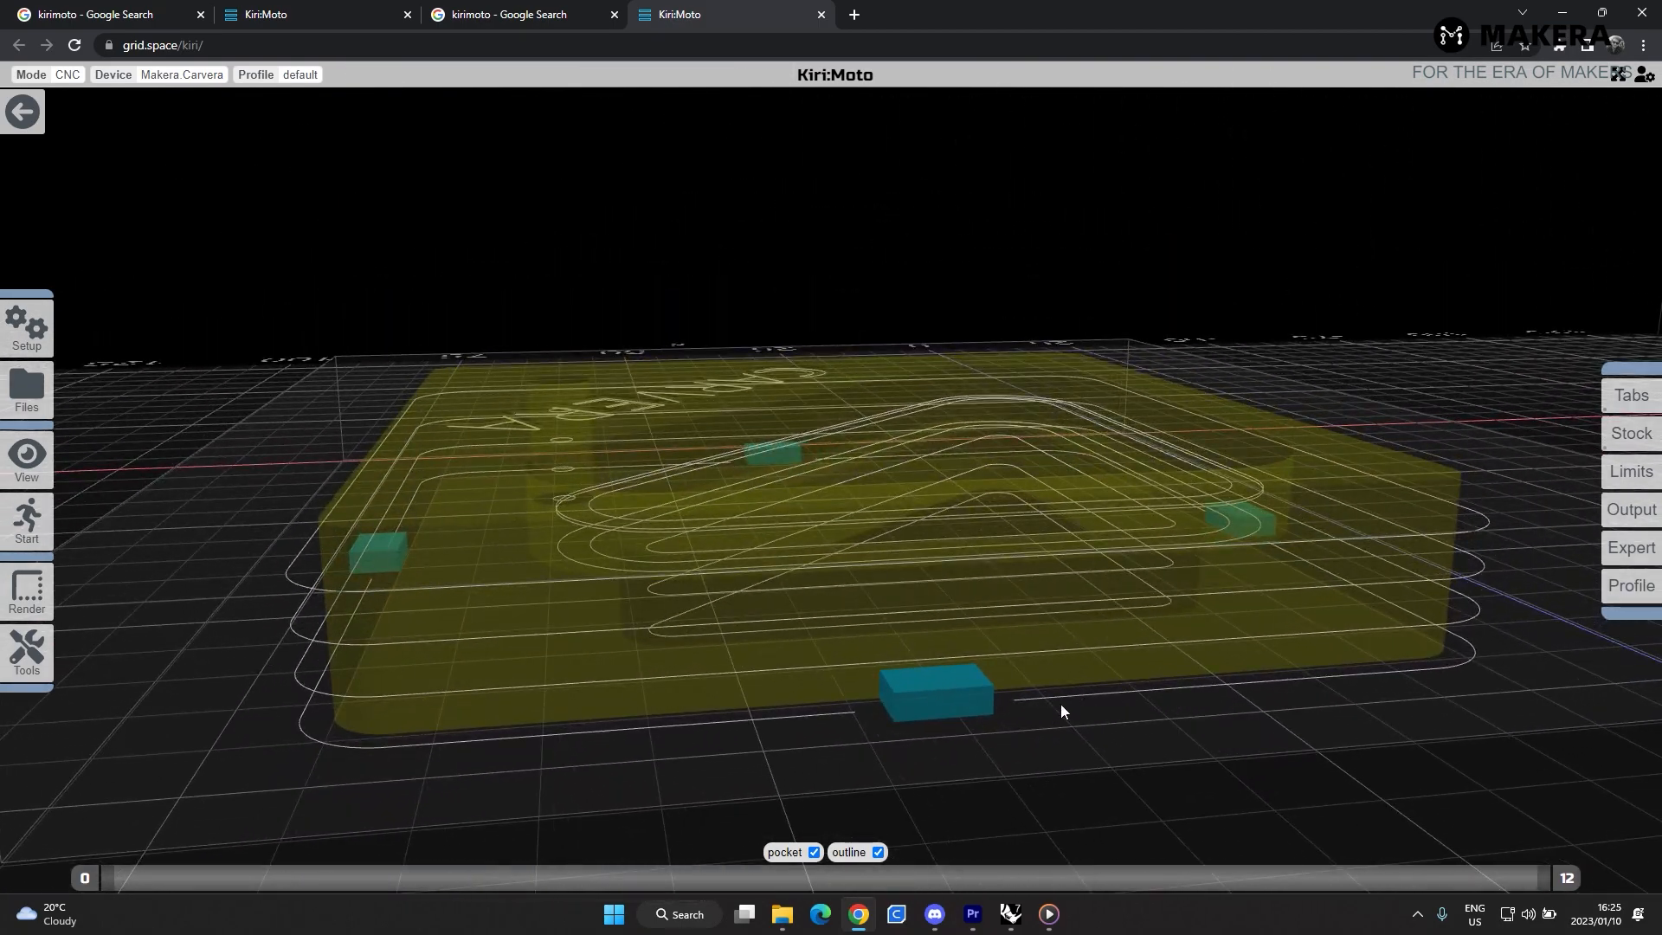
pyautogui.moveTo(812, 833); pyautogui.dragTo(514, 719)
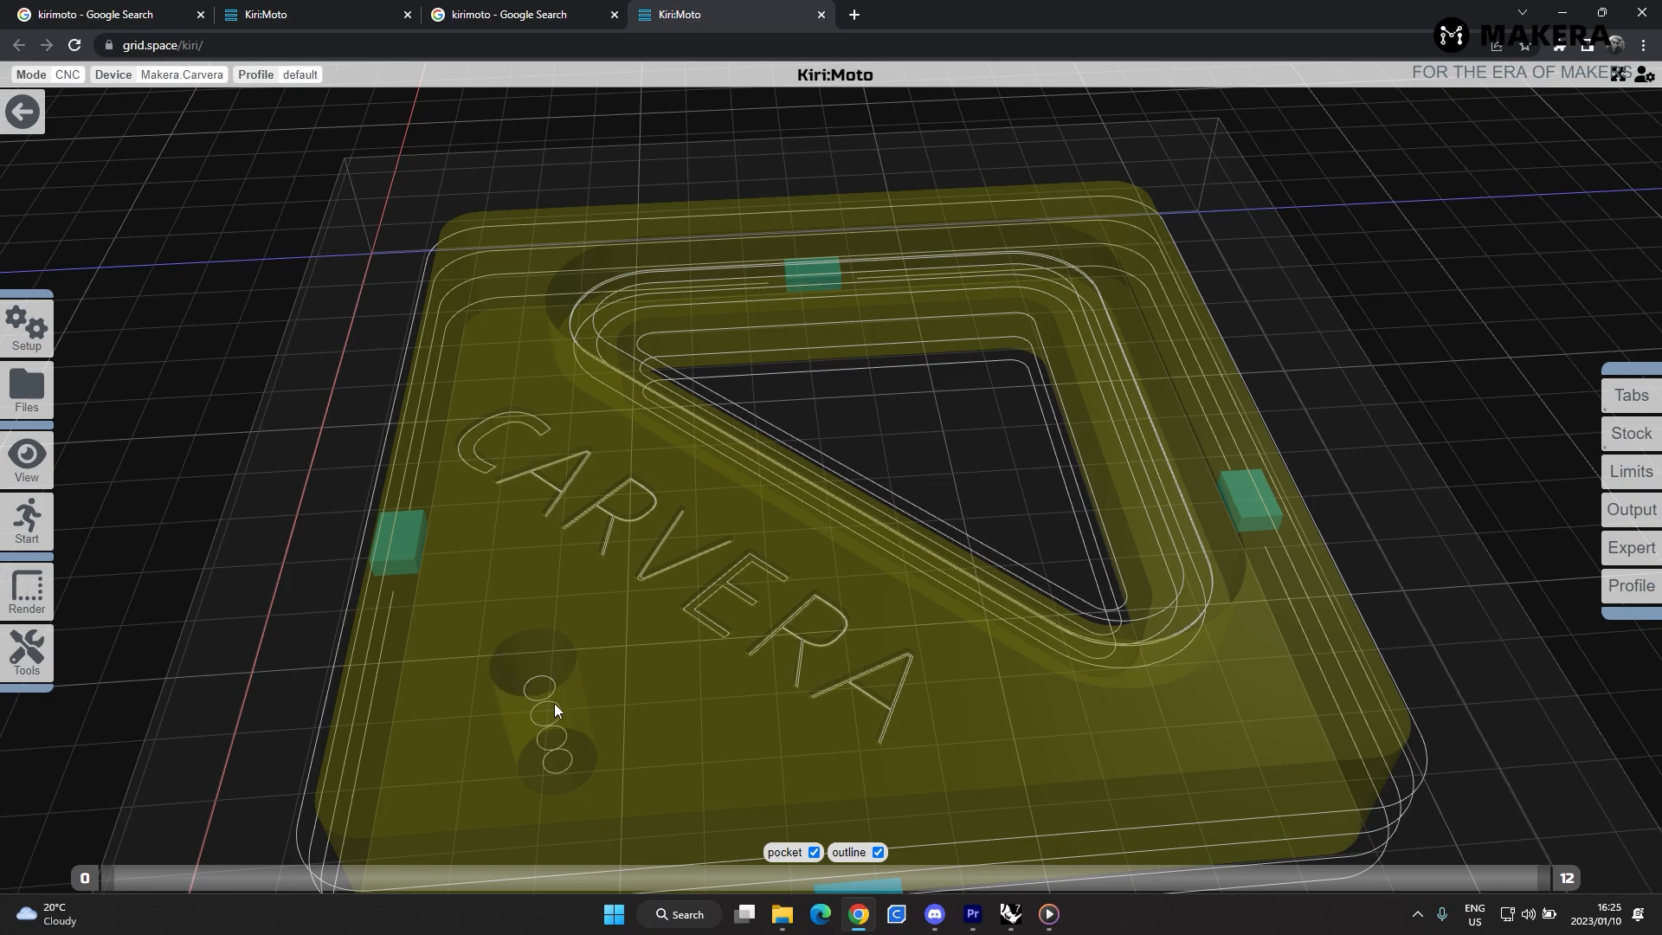
pyautogui.moveTo(553, 711); pyautogui.dragTo(557, 684)
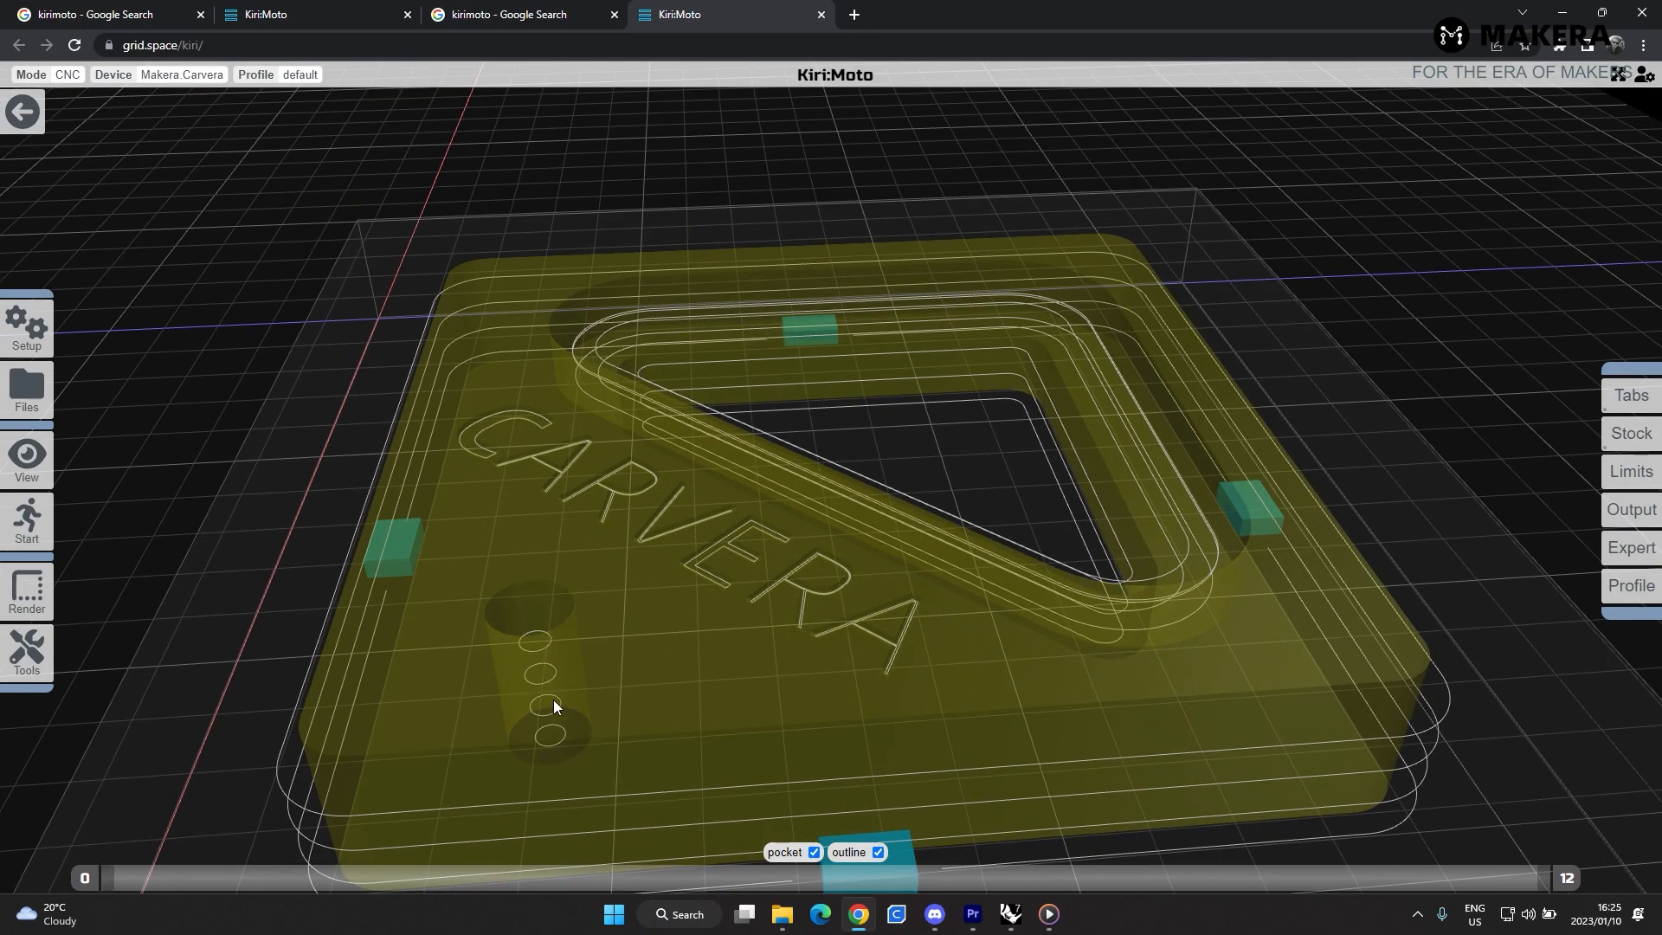
pyautogui.moveTo(564, 751); pyautogui.dragTo(632, 735)
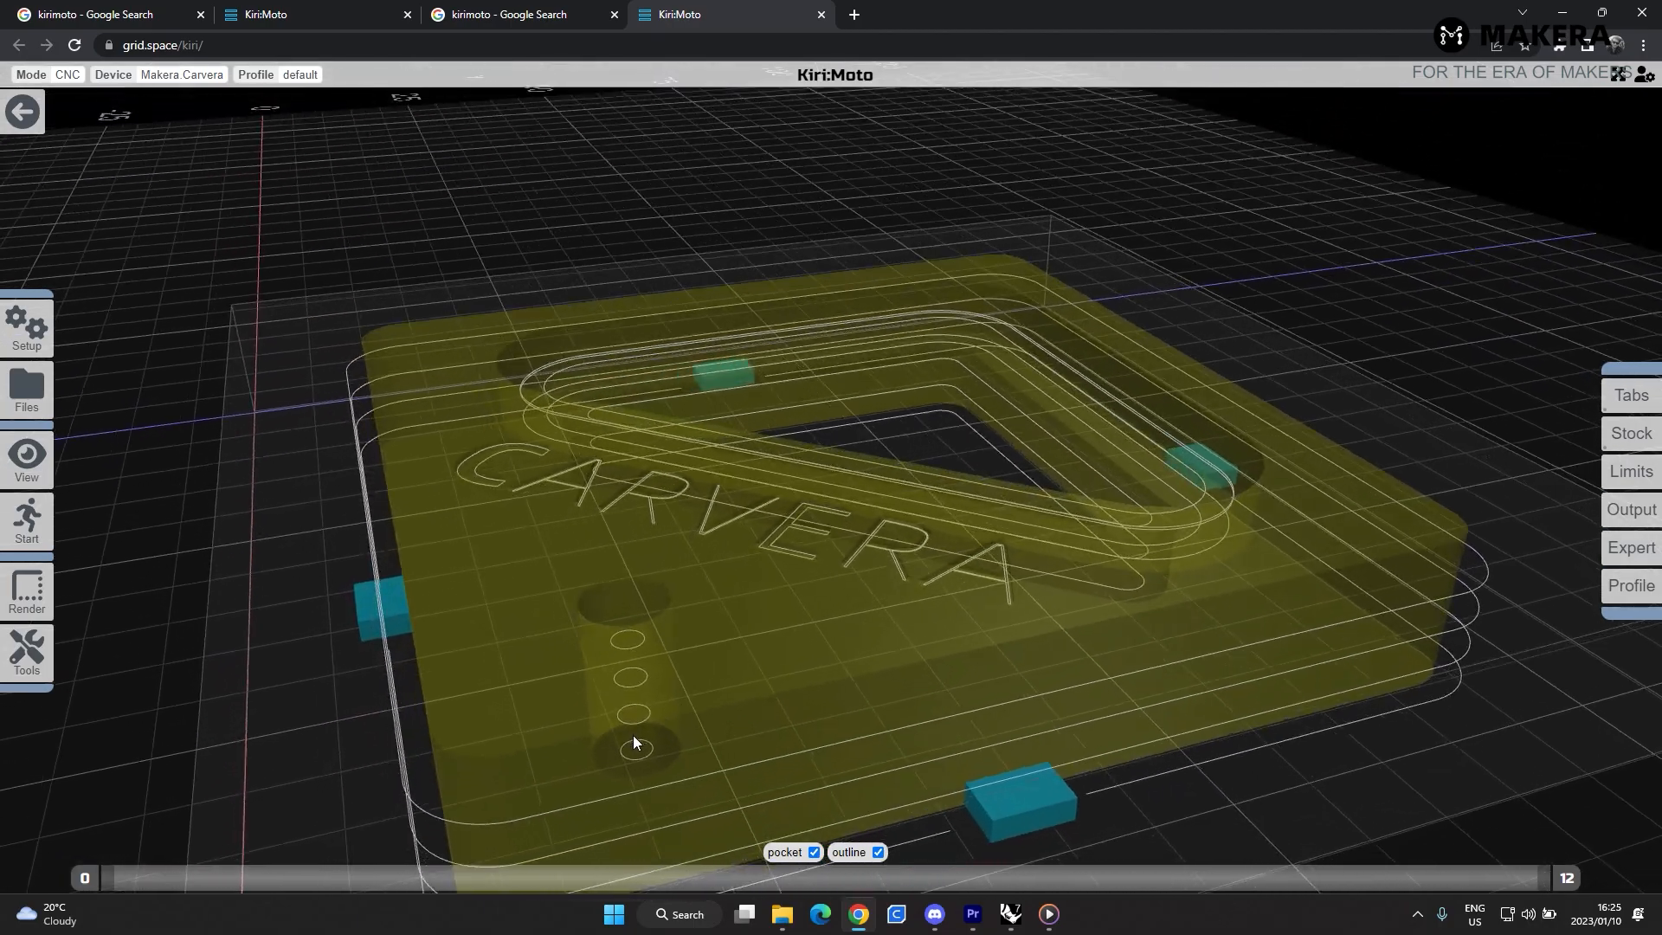
pyautogui.scroll(-1, 937, 527)
pyautogui.scroll(5, 933, 531)
pyautogui.scroll(-10, 927, 537)
pyautogui.moveTo(665, 468); pyautogui.dragTo(1020, 478)
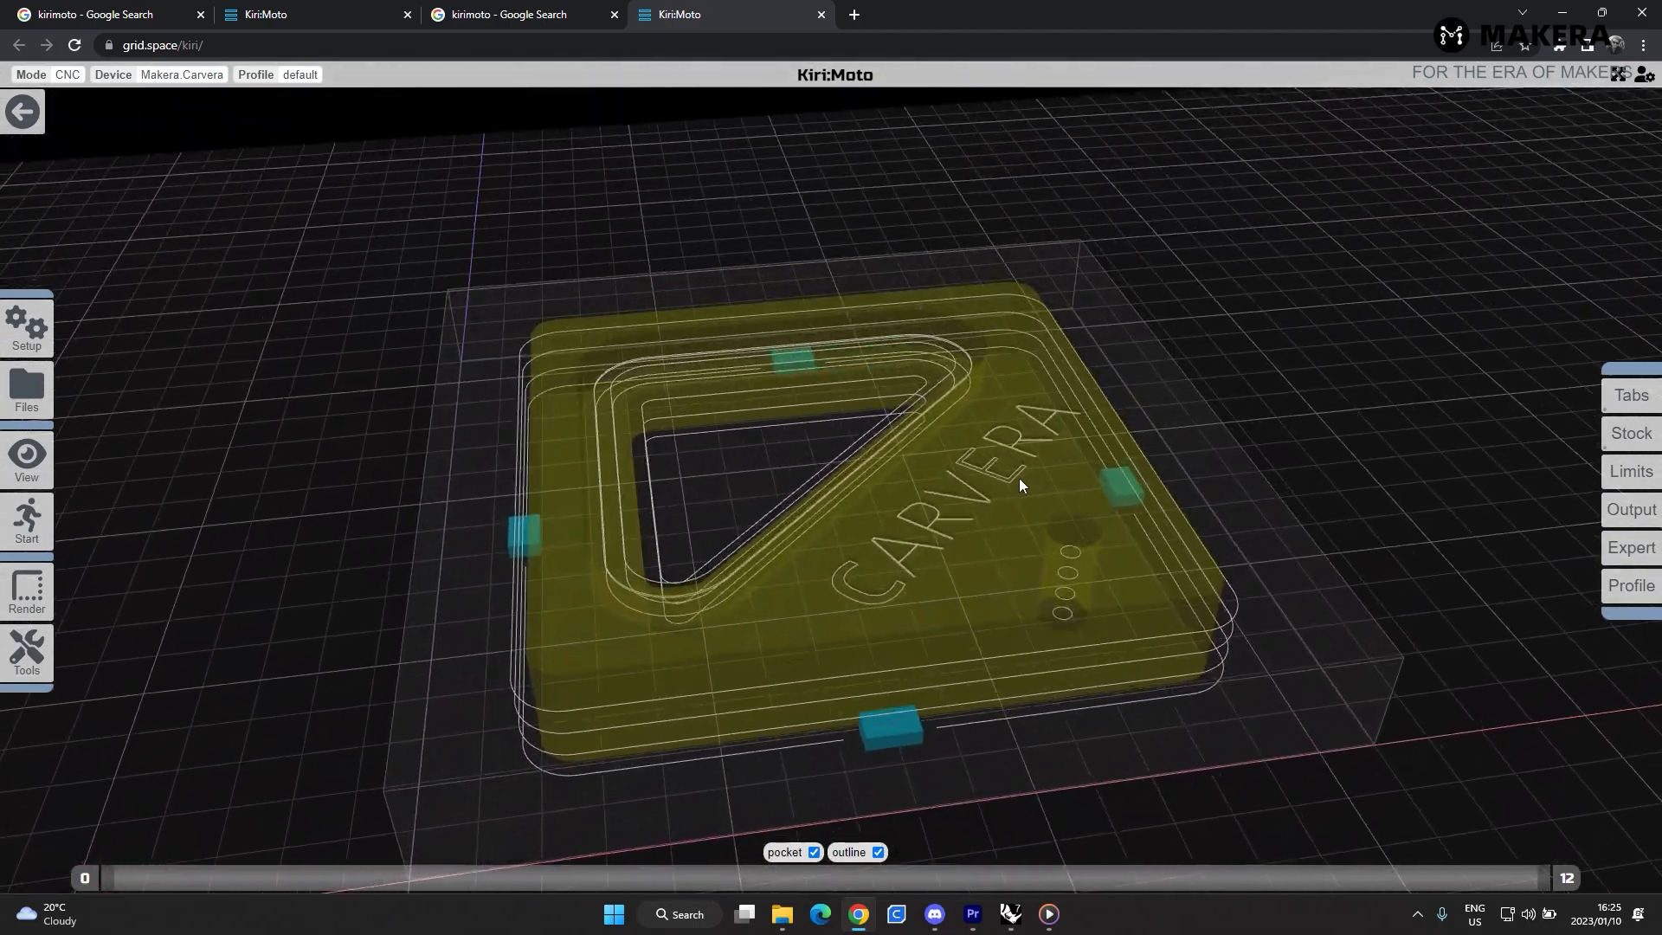
# - Play the machining animation and inspect the simulated cut around the outer tabs, the triangular opening and the hole
pyautogui.moveTo(26, 520)
pyautogui.click(215, 519)
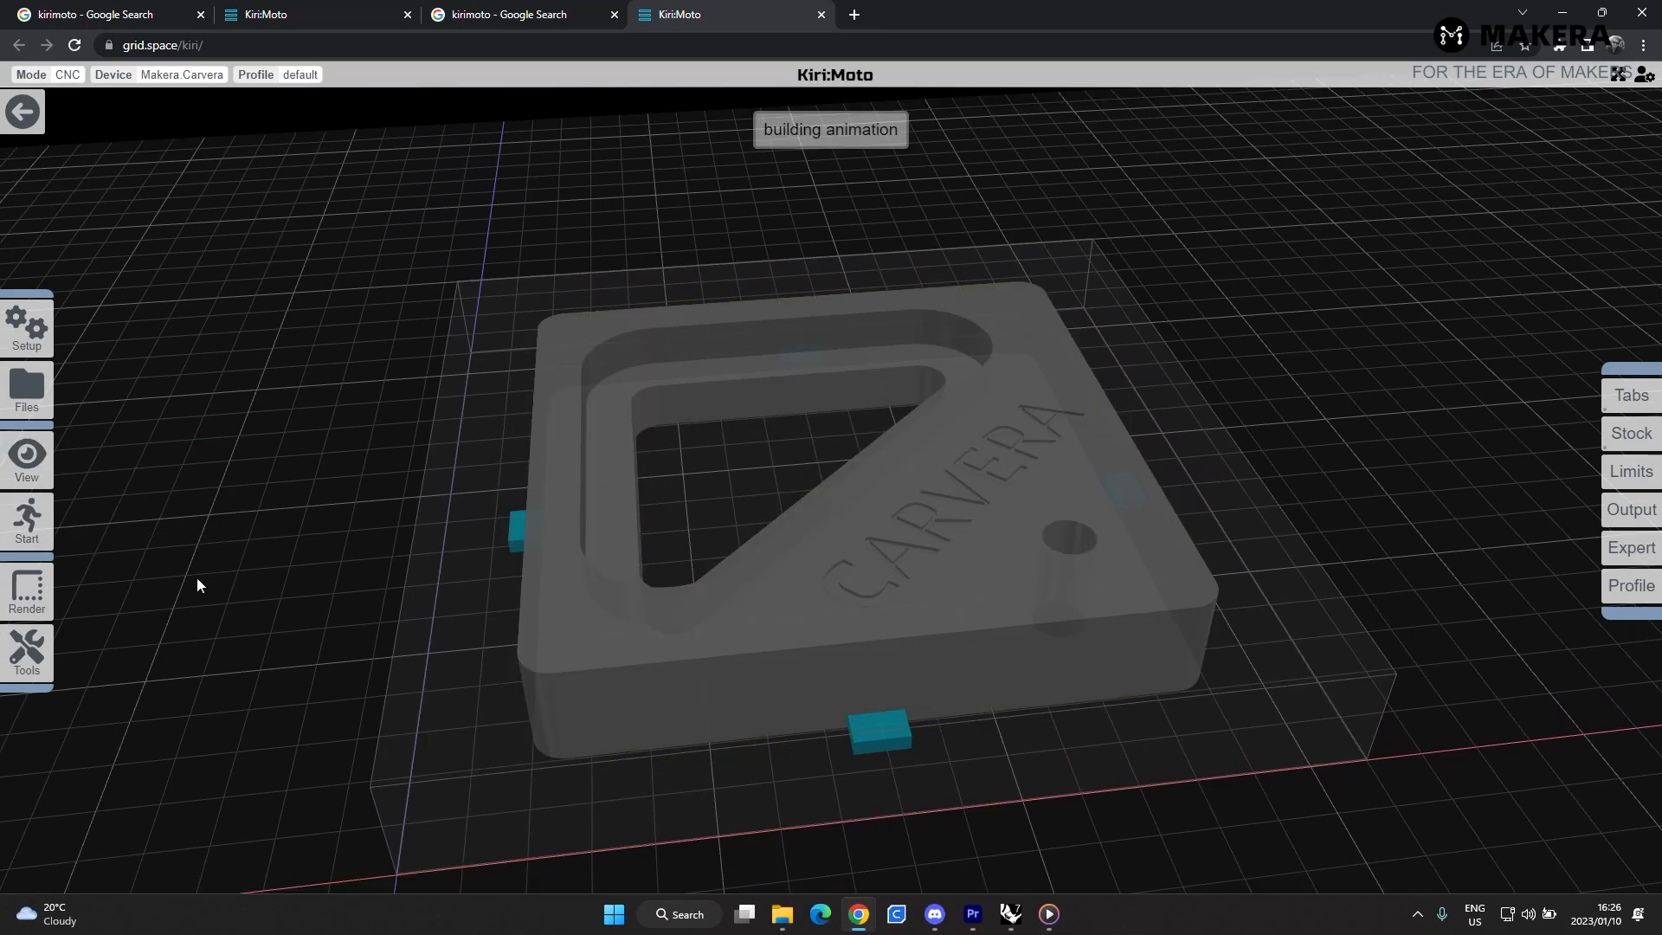
pyautogui.click(762, 873)
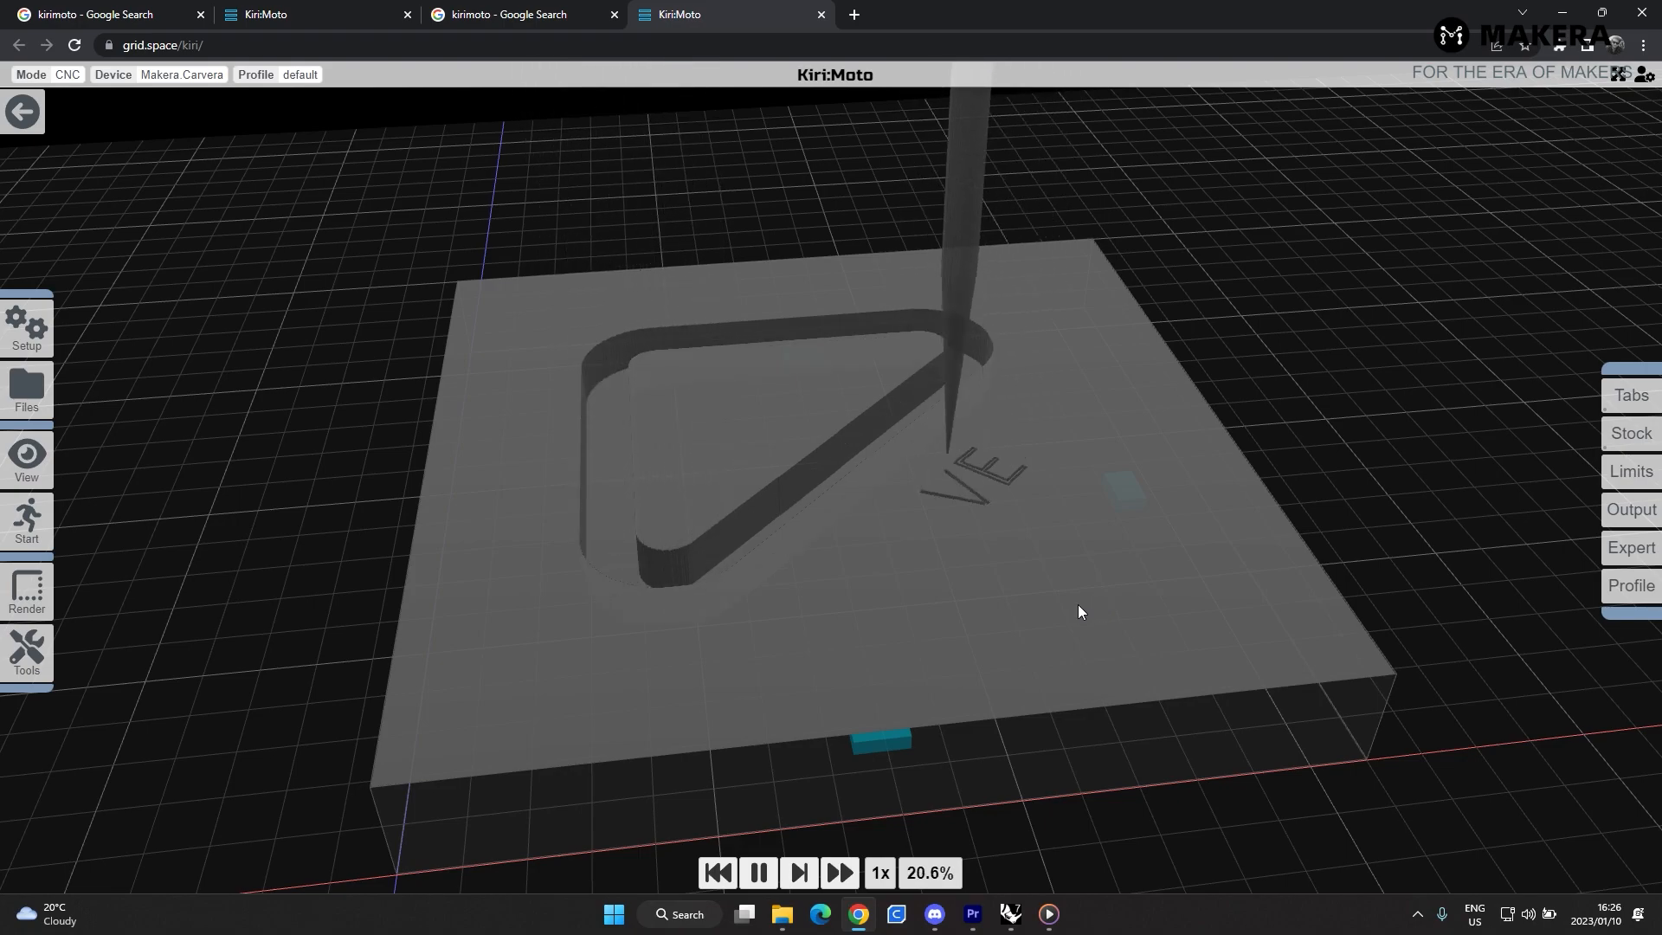
pyautogui.moveTo(1094, 606); pyautogui.dragTo(1049, 627)
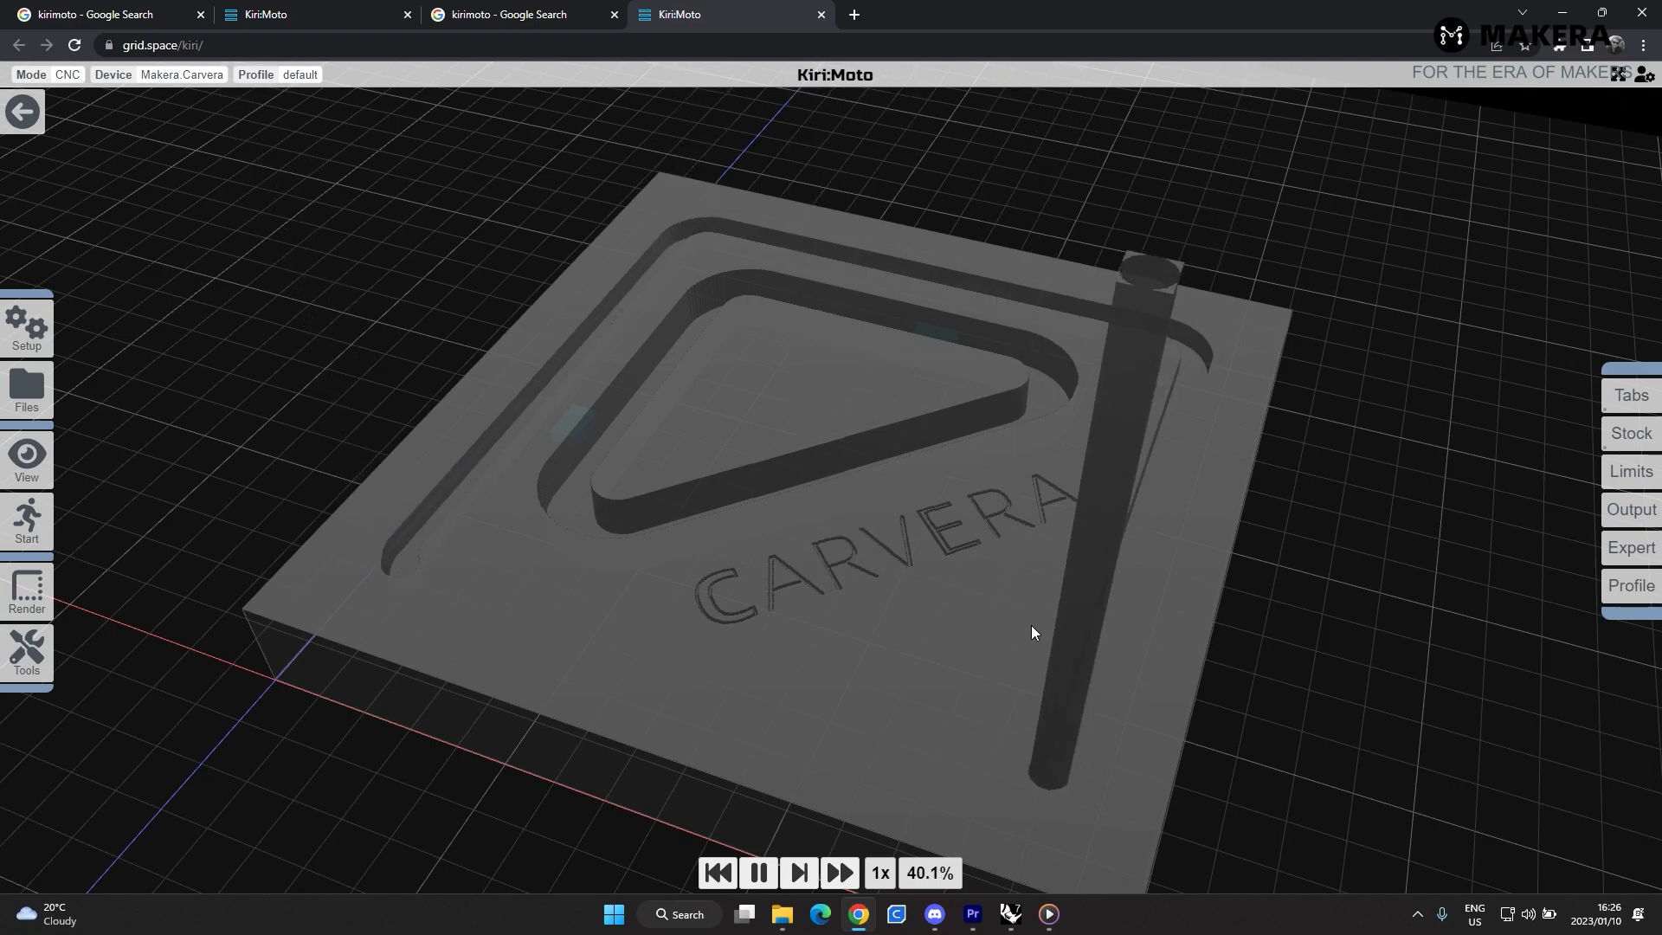
pyautogui.moveTo(987, 615); pyautogui.dragTo(850, 547)
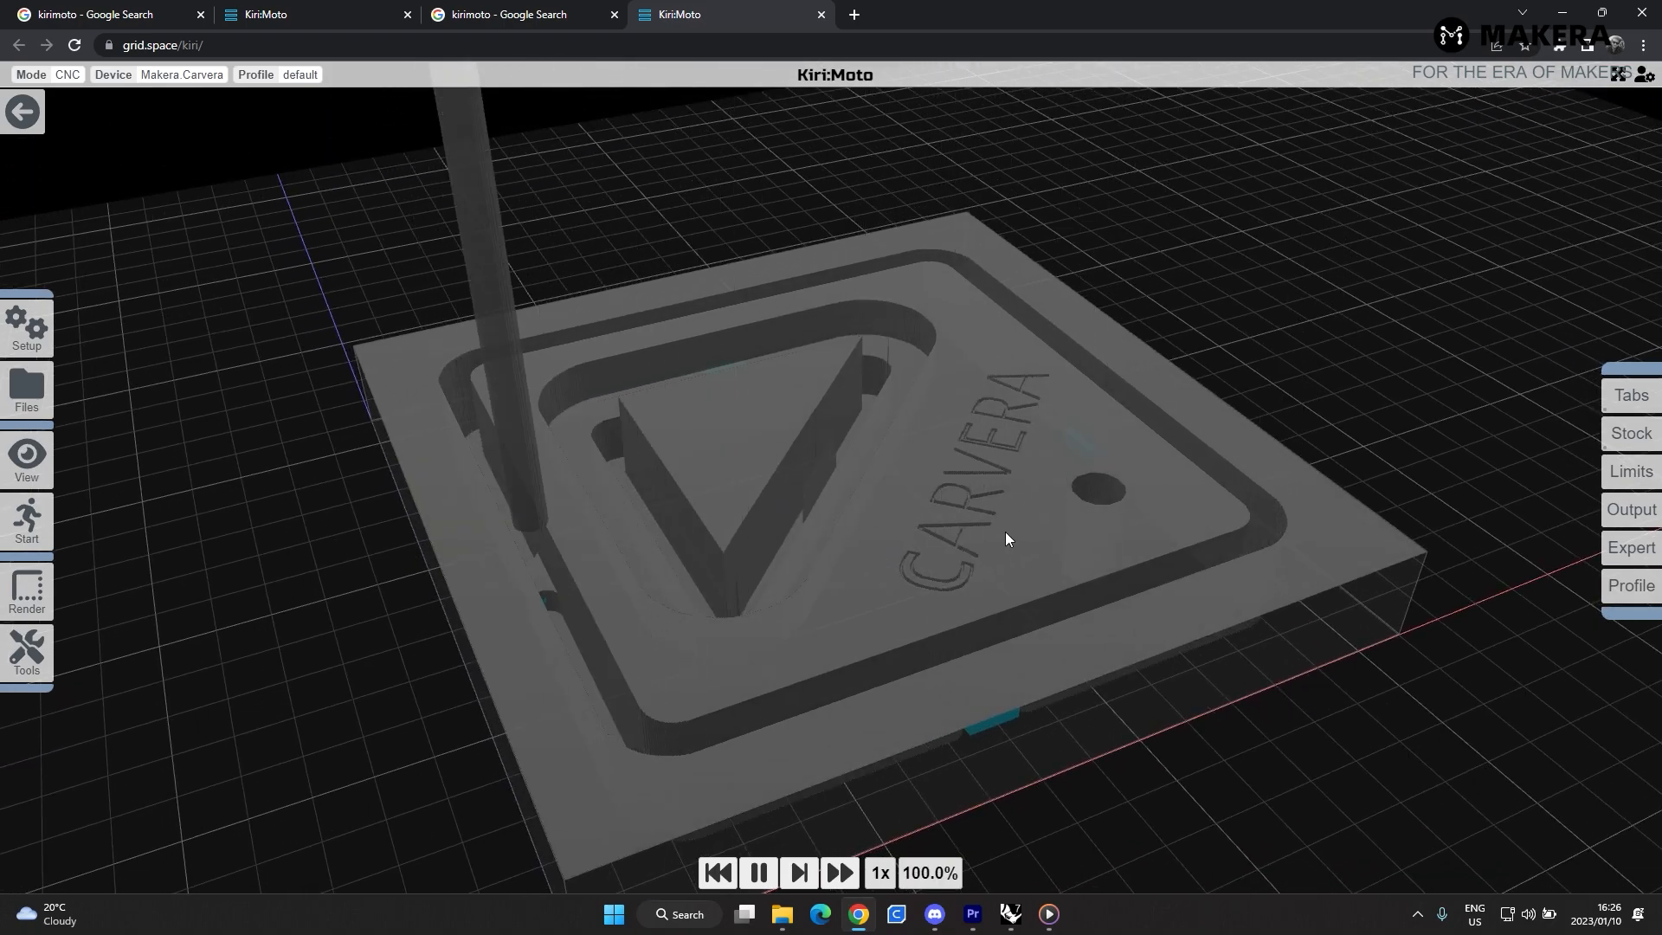
pyautogui.moveTo(1006, 535); pyautogui.dragTo(1230, 618)
pyautogui.scroll(3, 1234, 641)
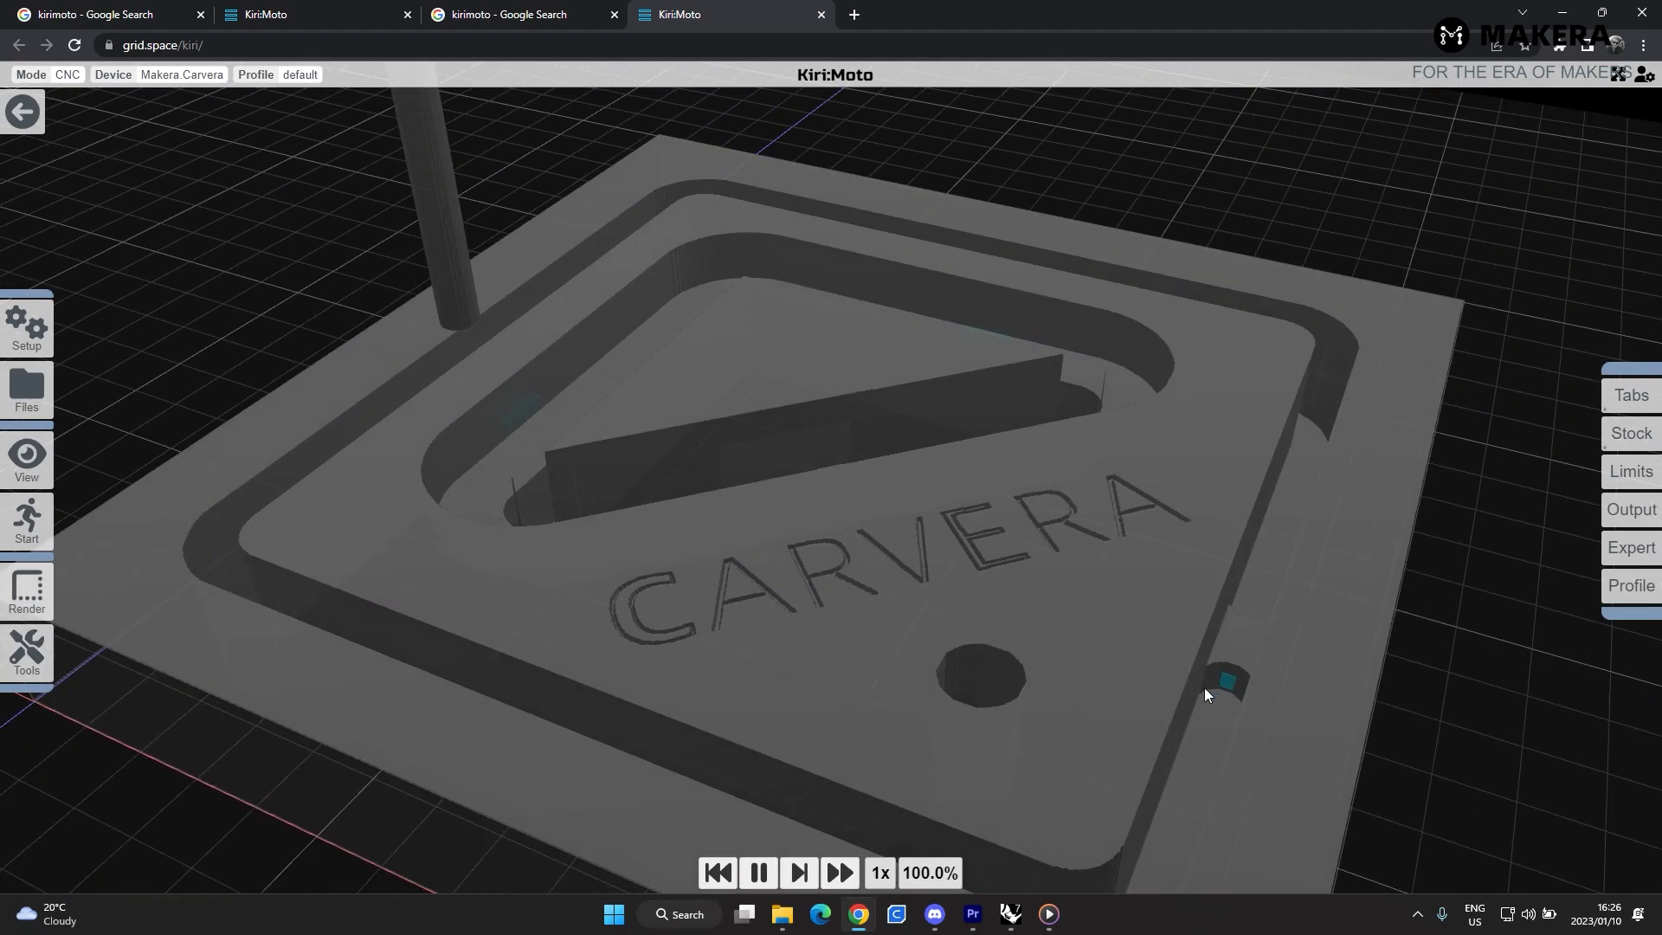
pyautogui.moveTo(1088, 659); pyautogui.dragTo(917, 519)
pyautogui.scroll(-5, 858, 586)
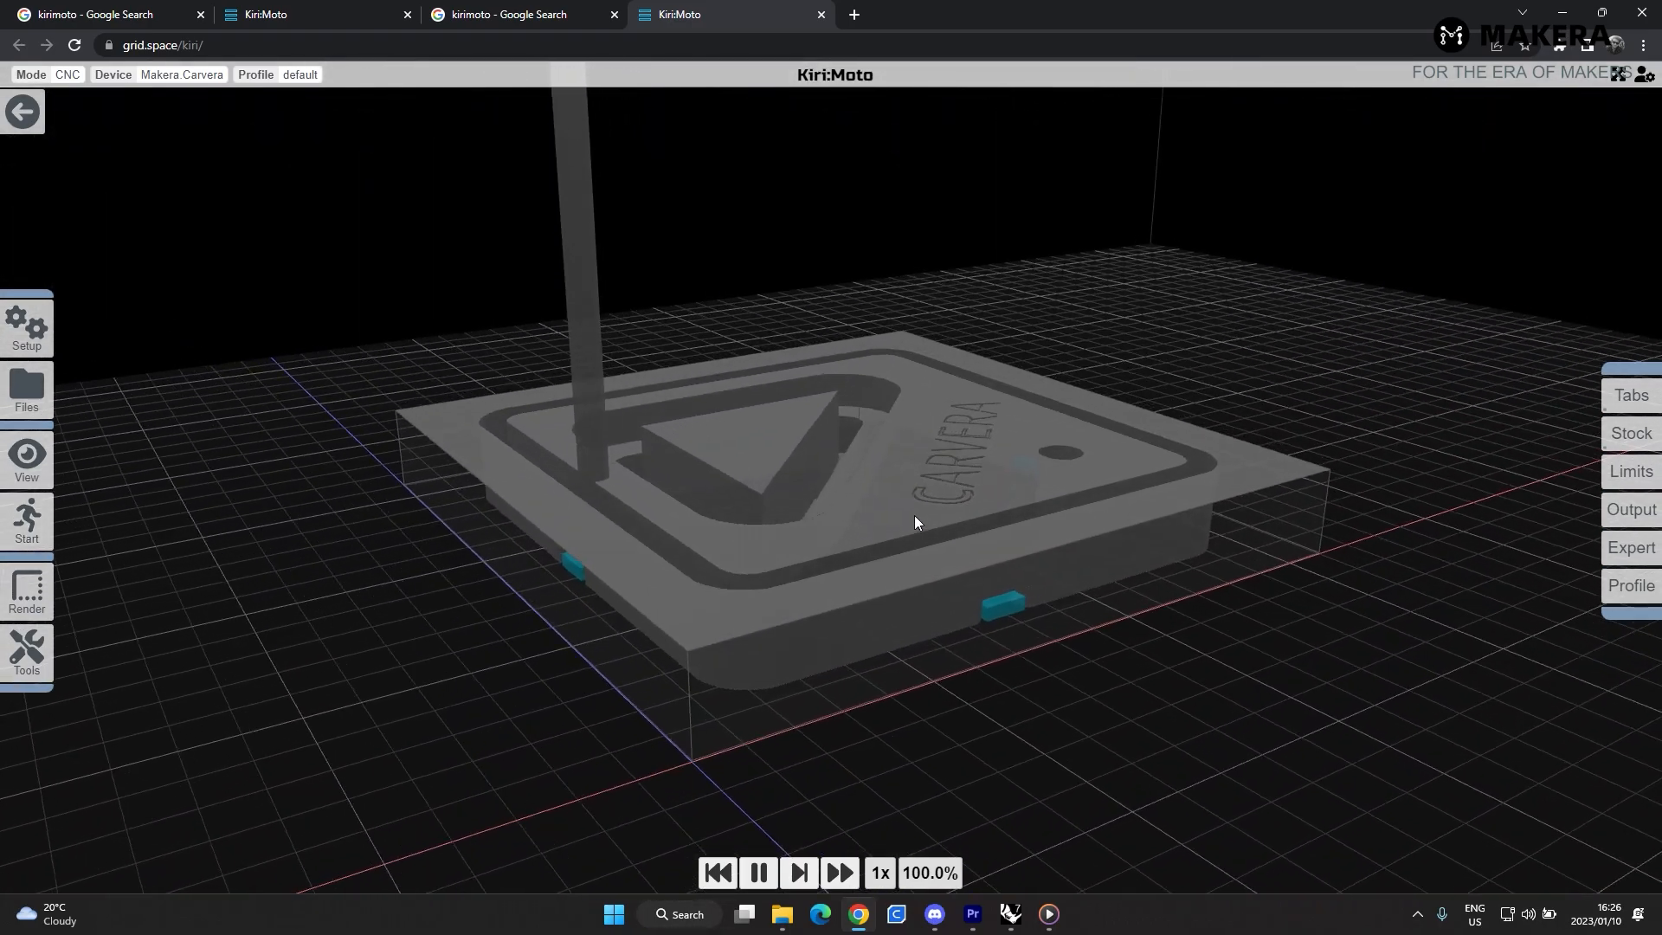
pyautogui.scroll(5, 917, 520)
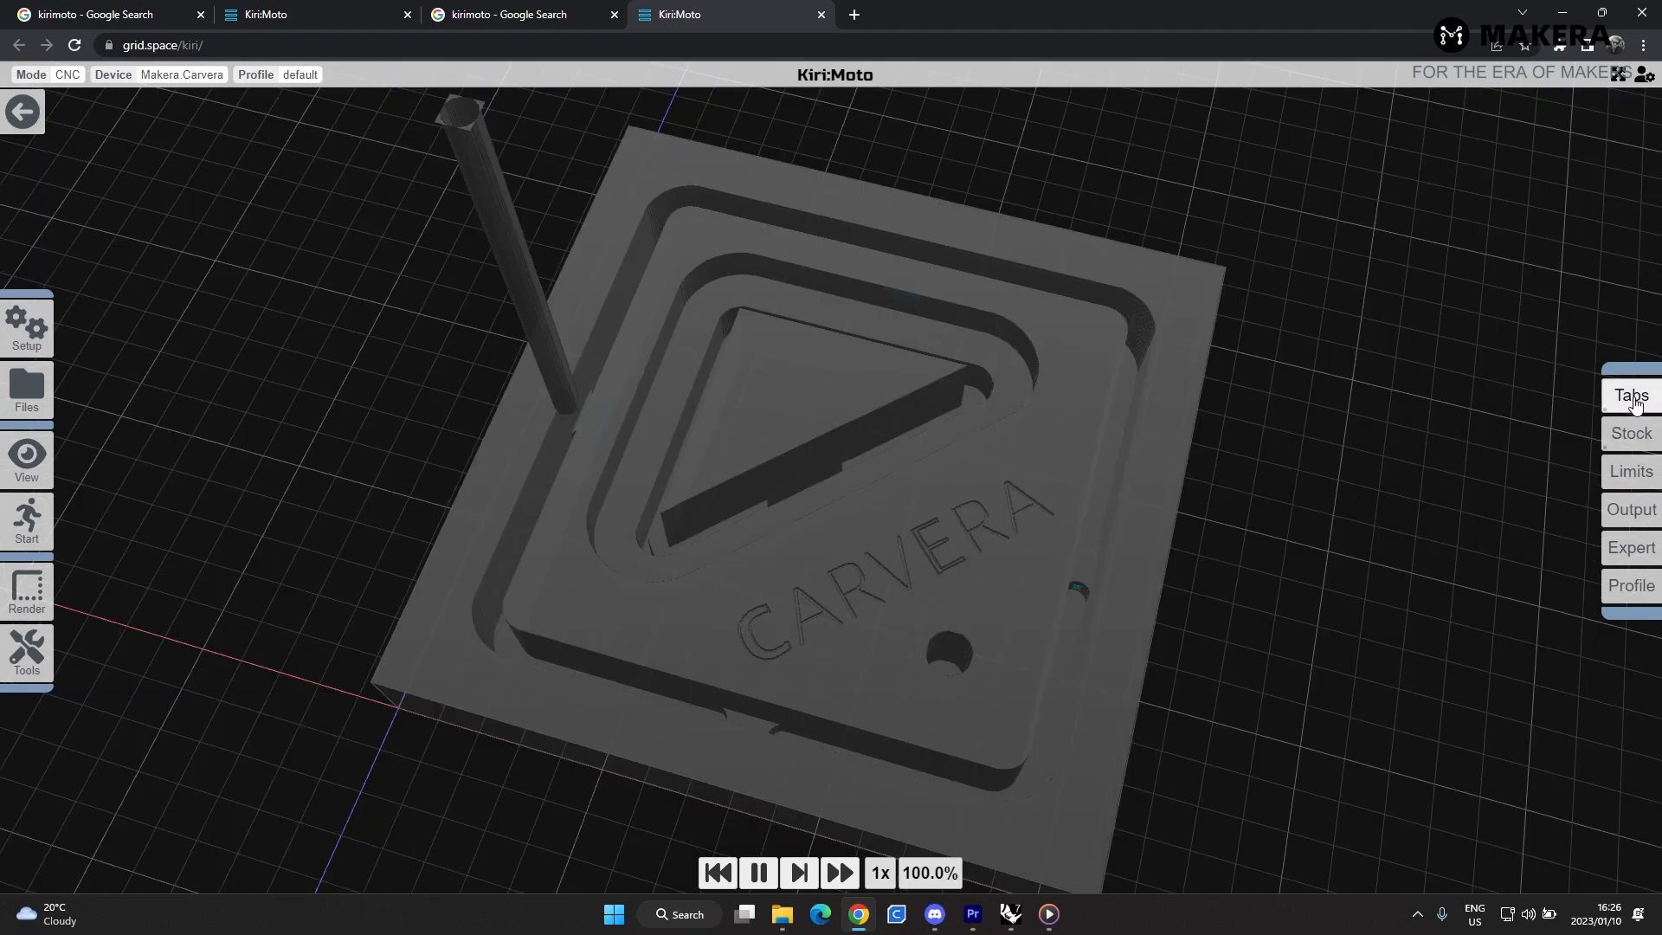
pyautogui.moveTo(1635, 404)
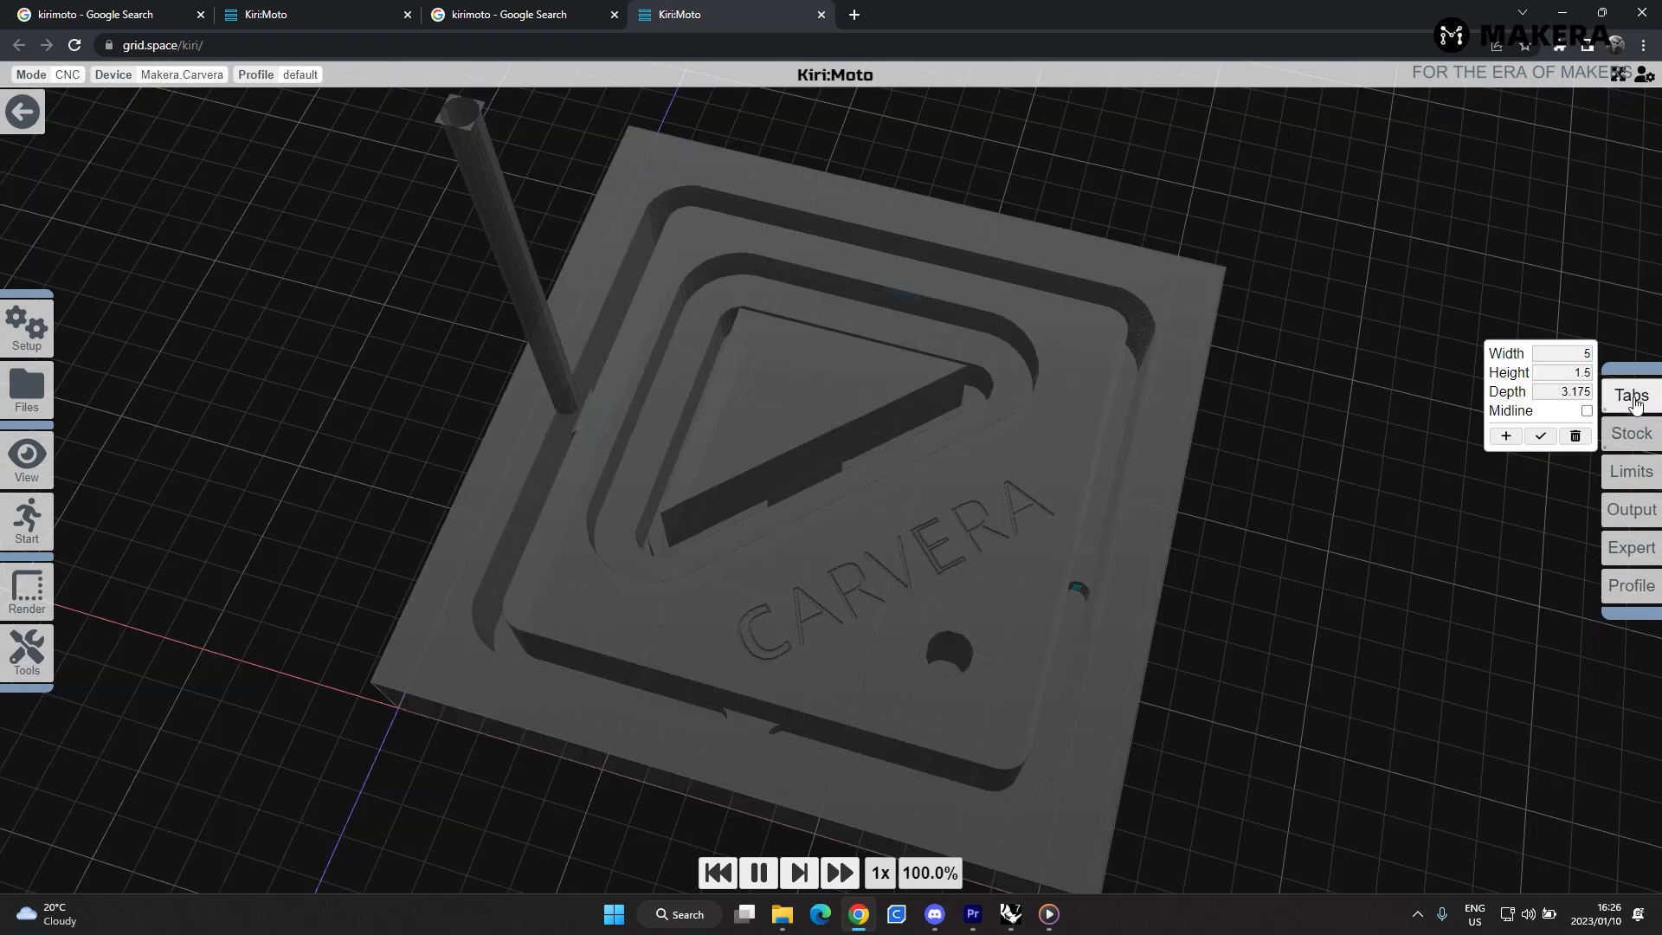
pyautogui.click(1507, 442)
pyautogui.moveTo(854, 472); pyautogui.dragTo(877, 430)
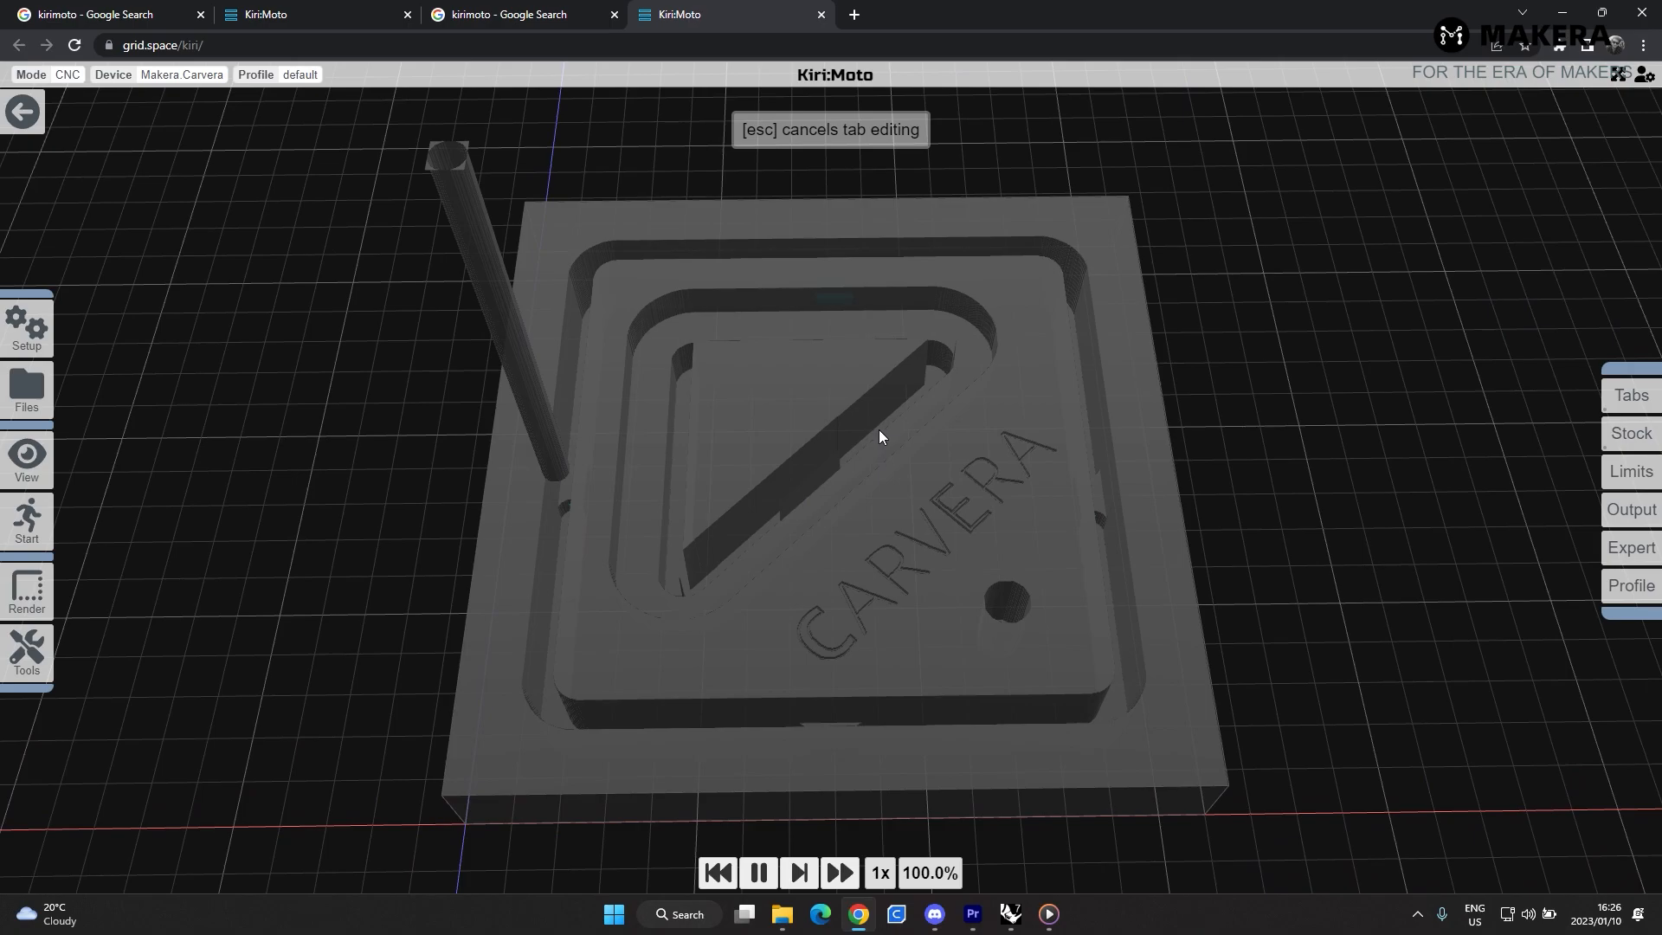
# - Leave the animation and add one holding tab on each of the triangular opening's three inner sides
pyautogui.press('Escape')
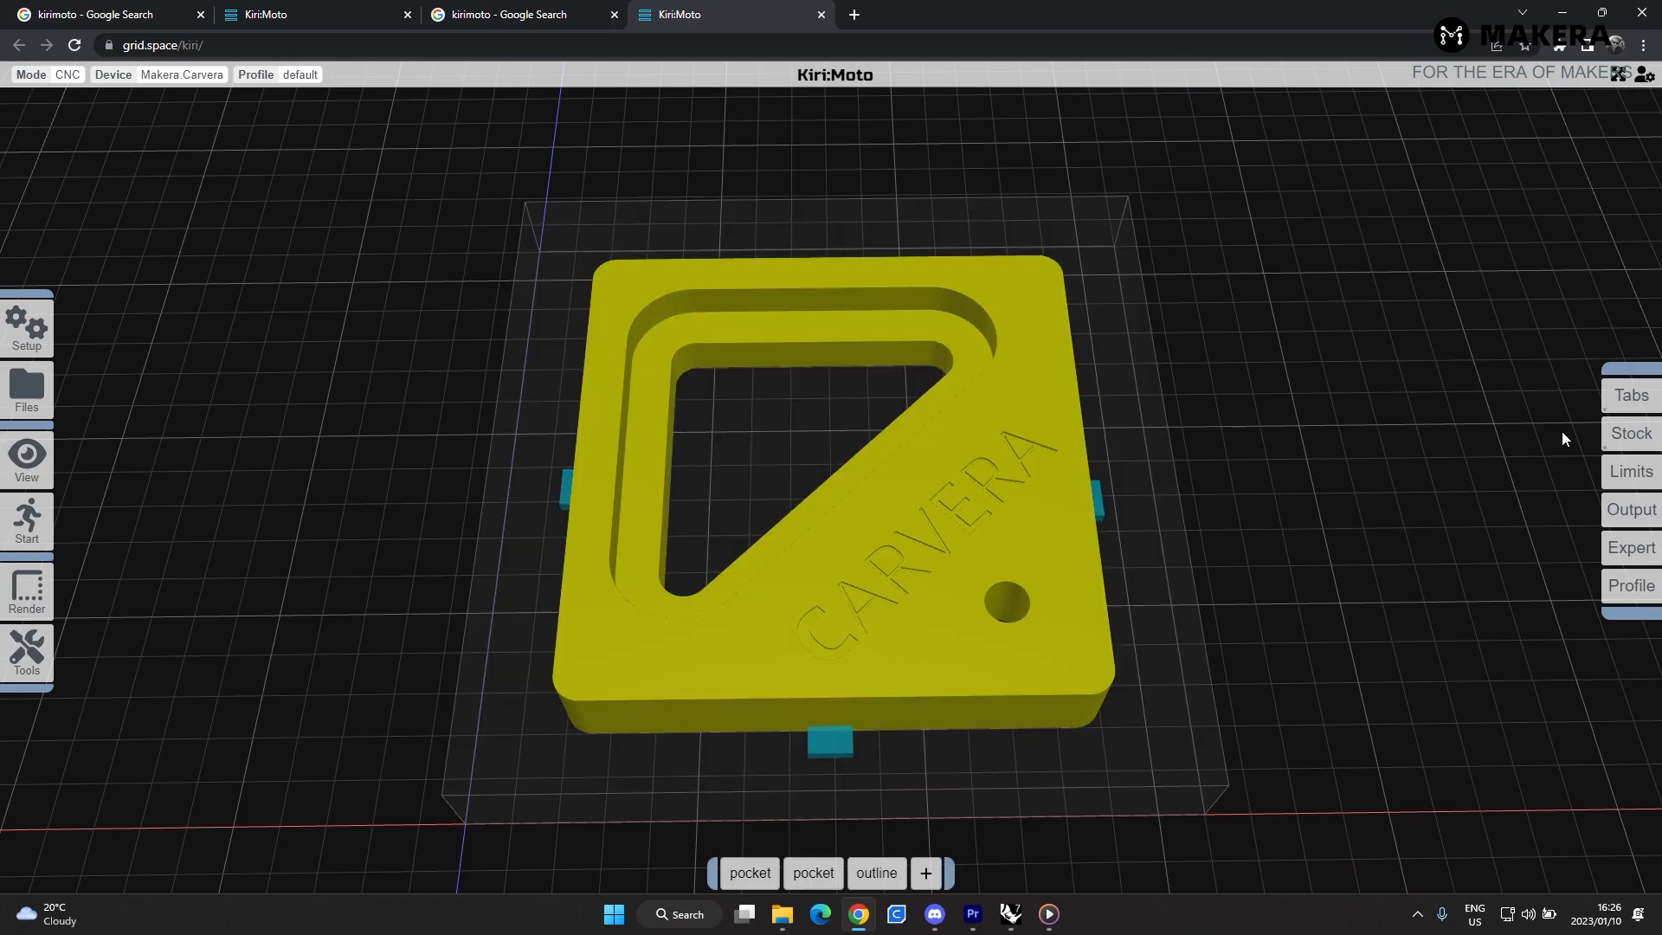
pyautogui.moveTo(1633, 396)
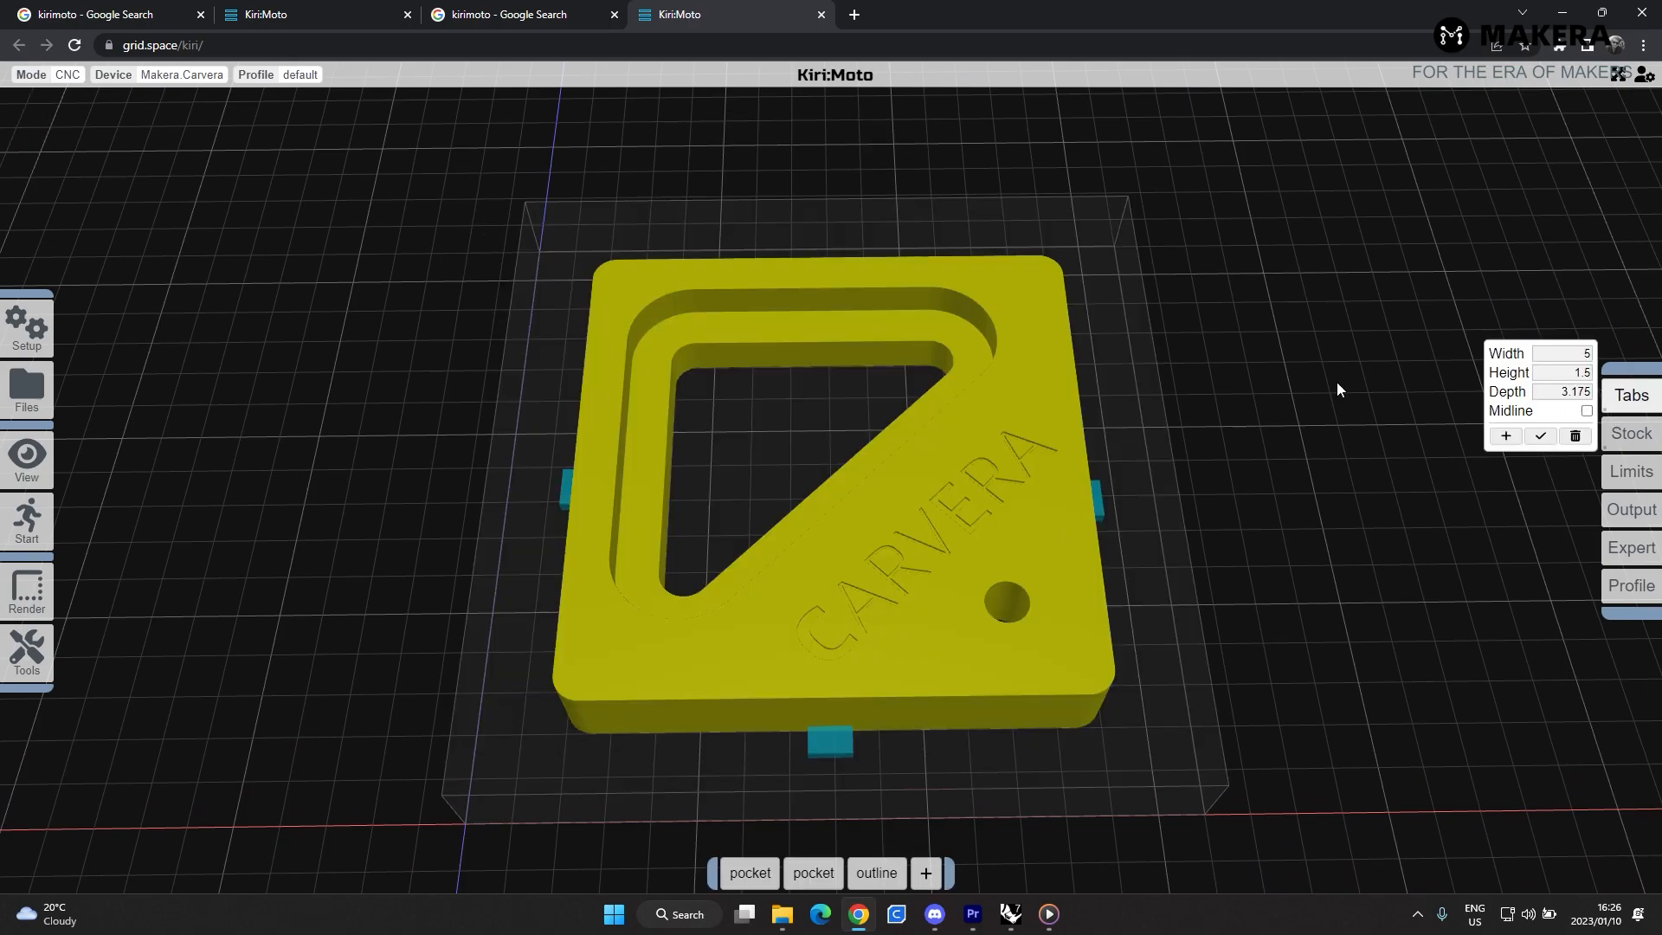
pyautogui.click(1507, 436)
pyautogui.click(793, 373)
pyautogui.moveTo(793, 373); pyautogui.dragTo(1166, 464)
pyautogui.click(825, 491)
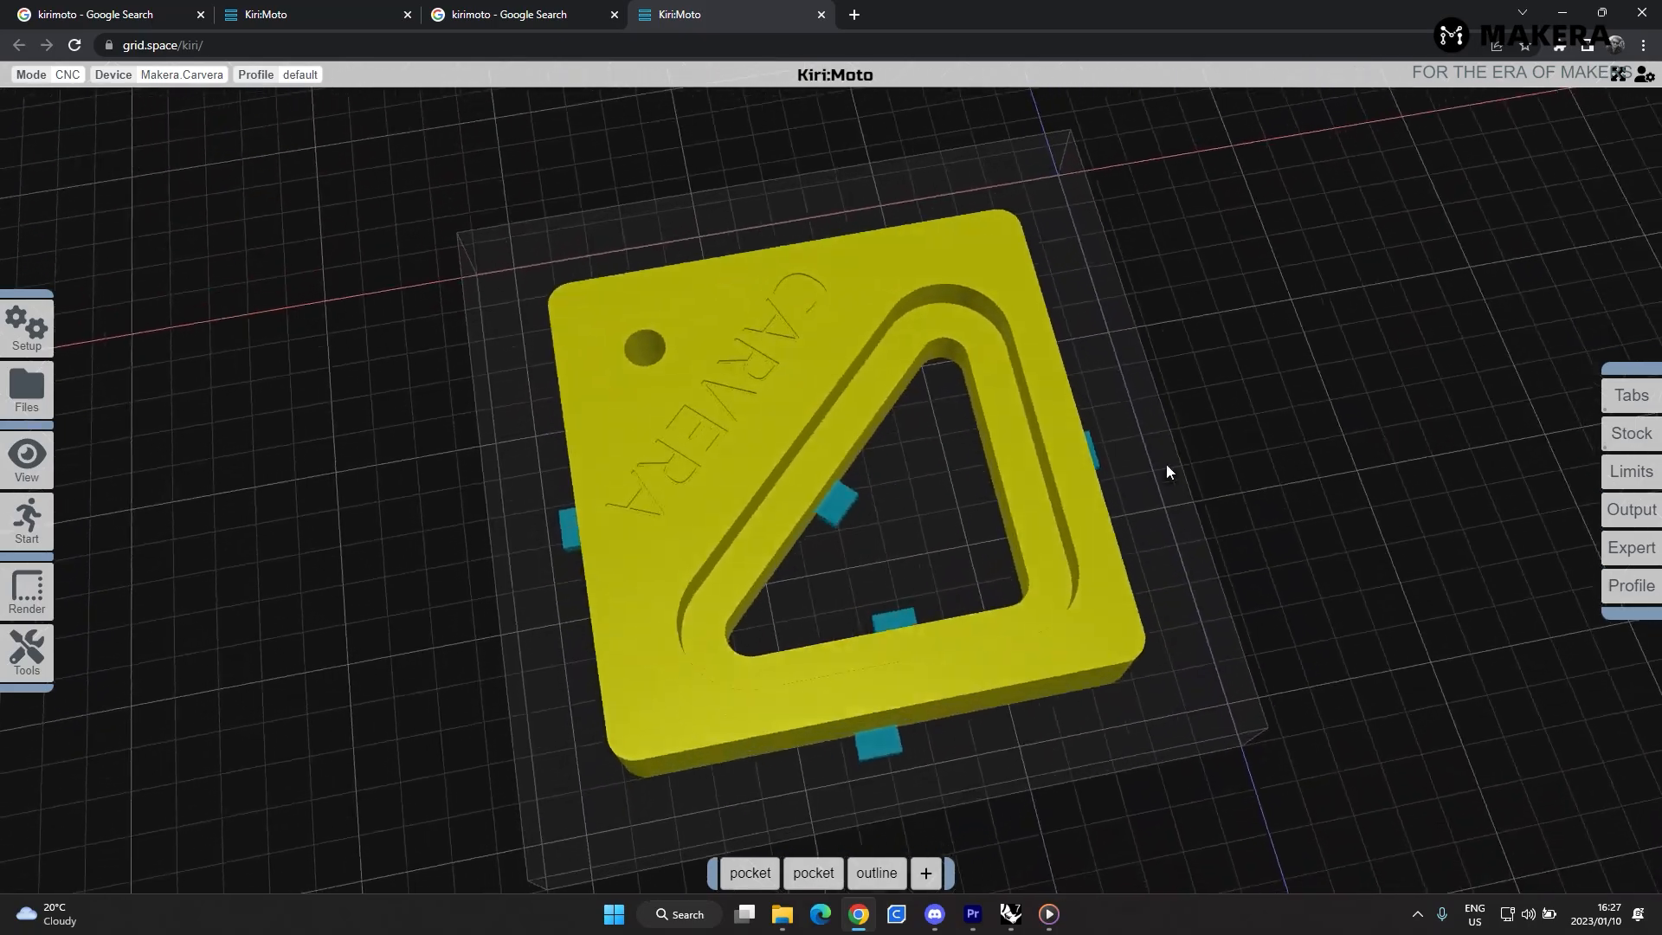
pyautogui.click(996, 490)
pyautogui.moveTo(987, 422); pyautogui.dragTo(834, 450)
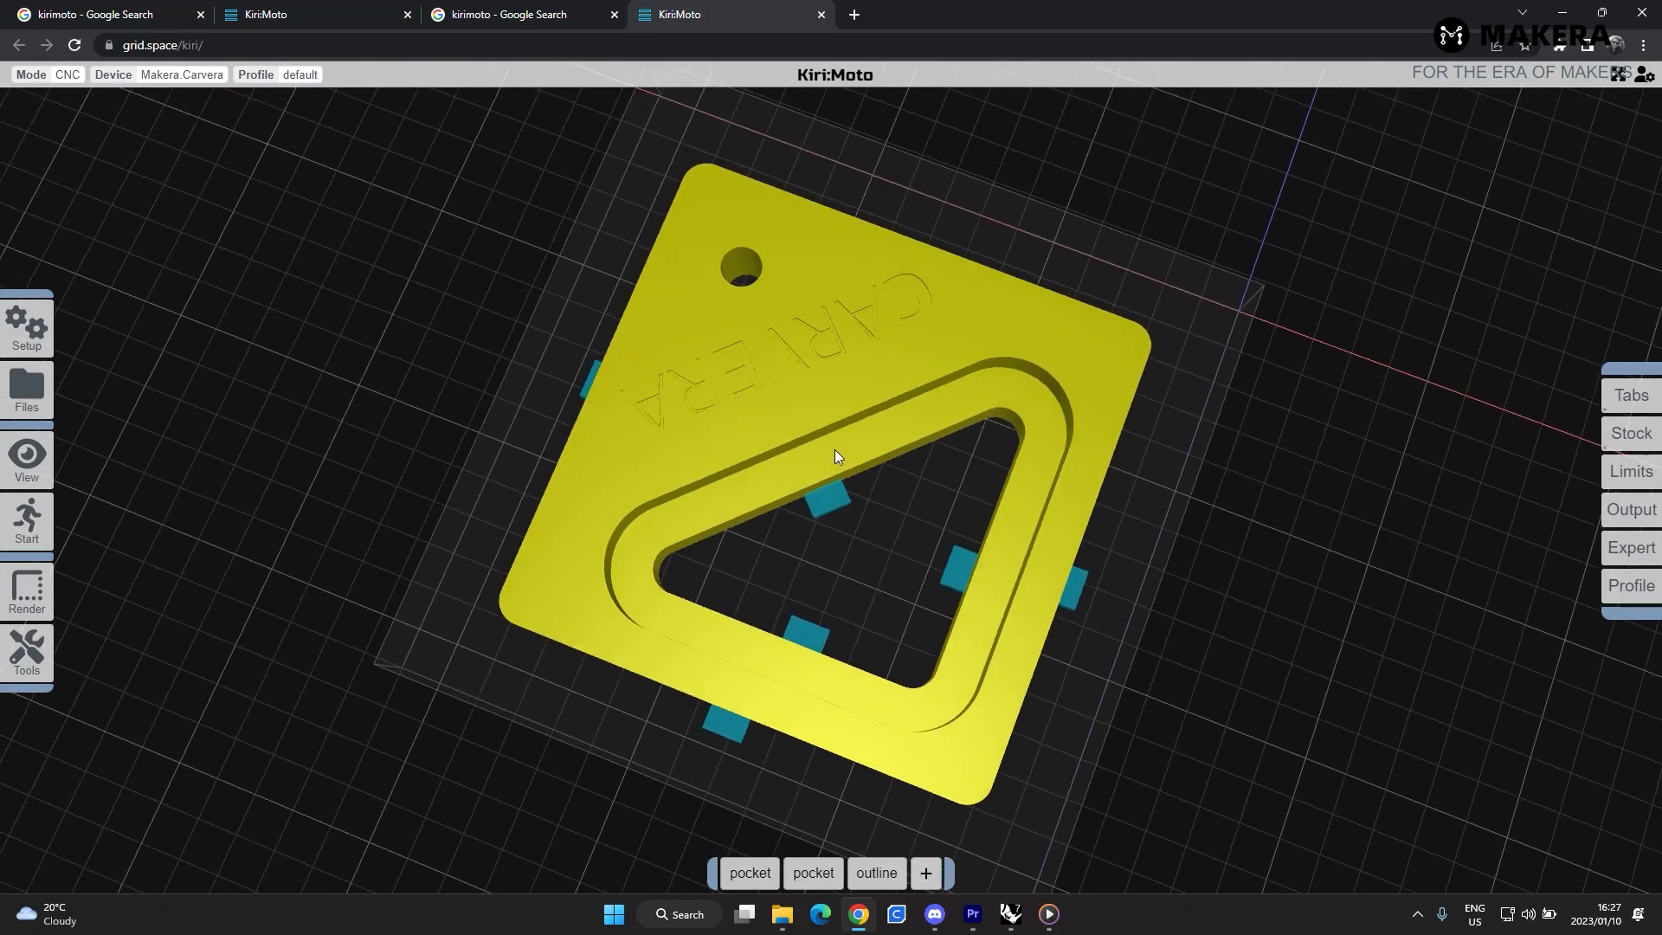
pyautogui.moveTo(1024, 558); pyautogui.dragTo(938, 421)
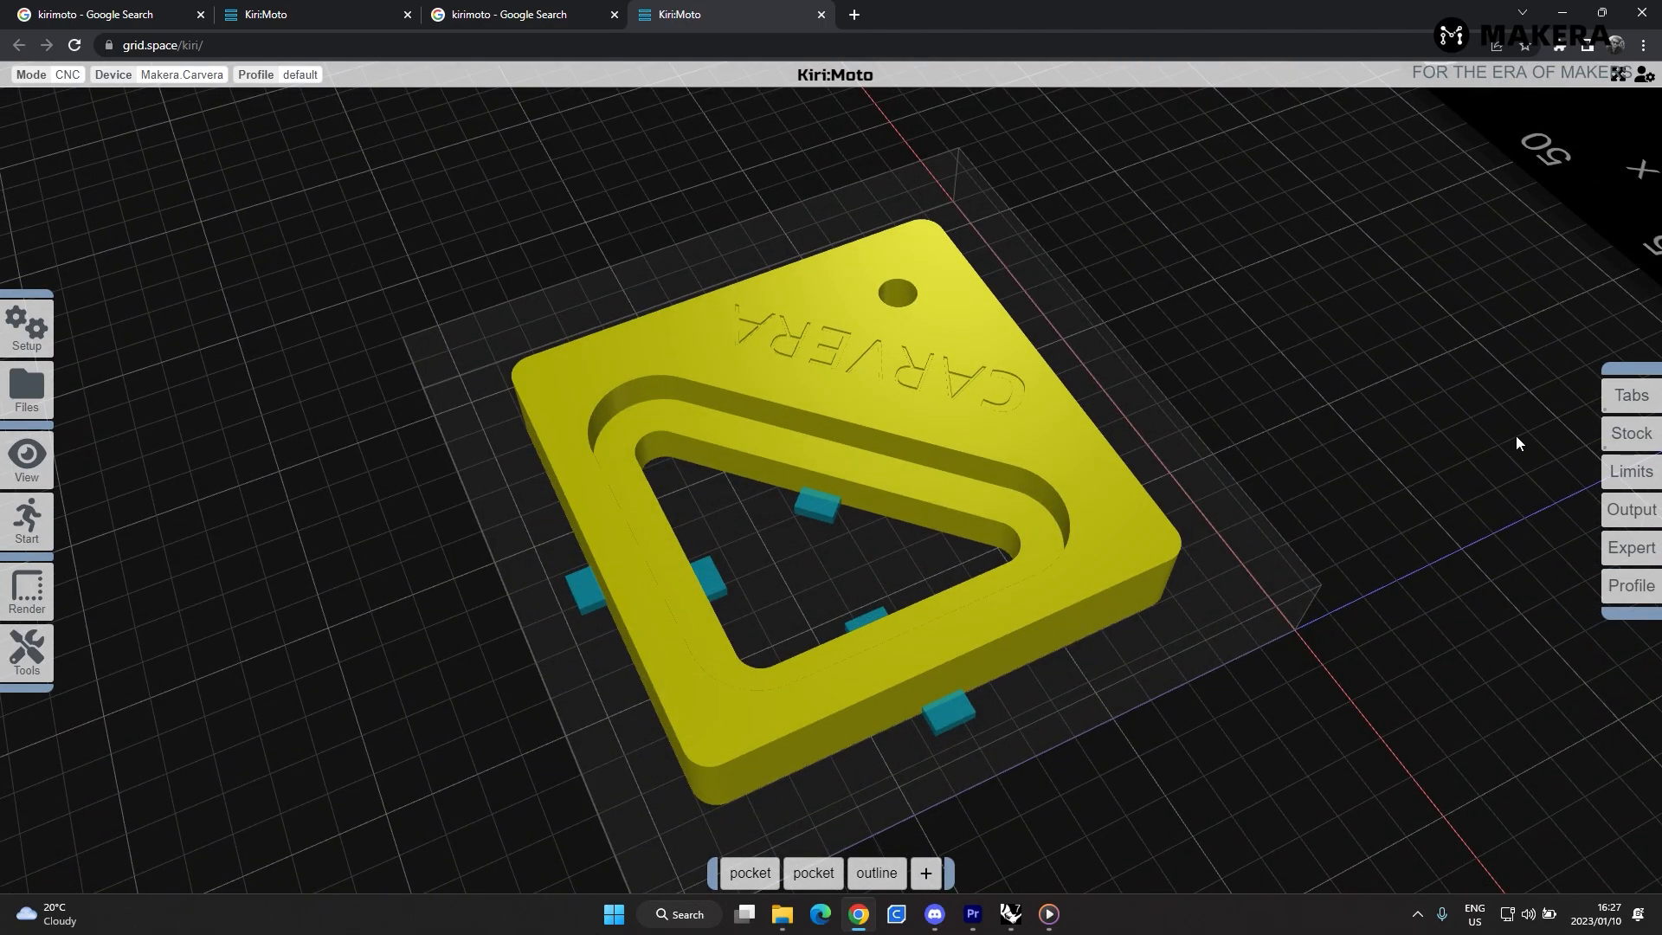
# - Play the machining animation at increased speed and inspect the simulated cut around the triangular opening's three inner tabs
pyautogui.moveTo(30, 519)
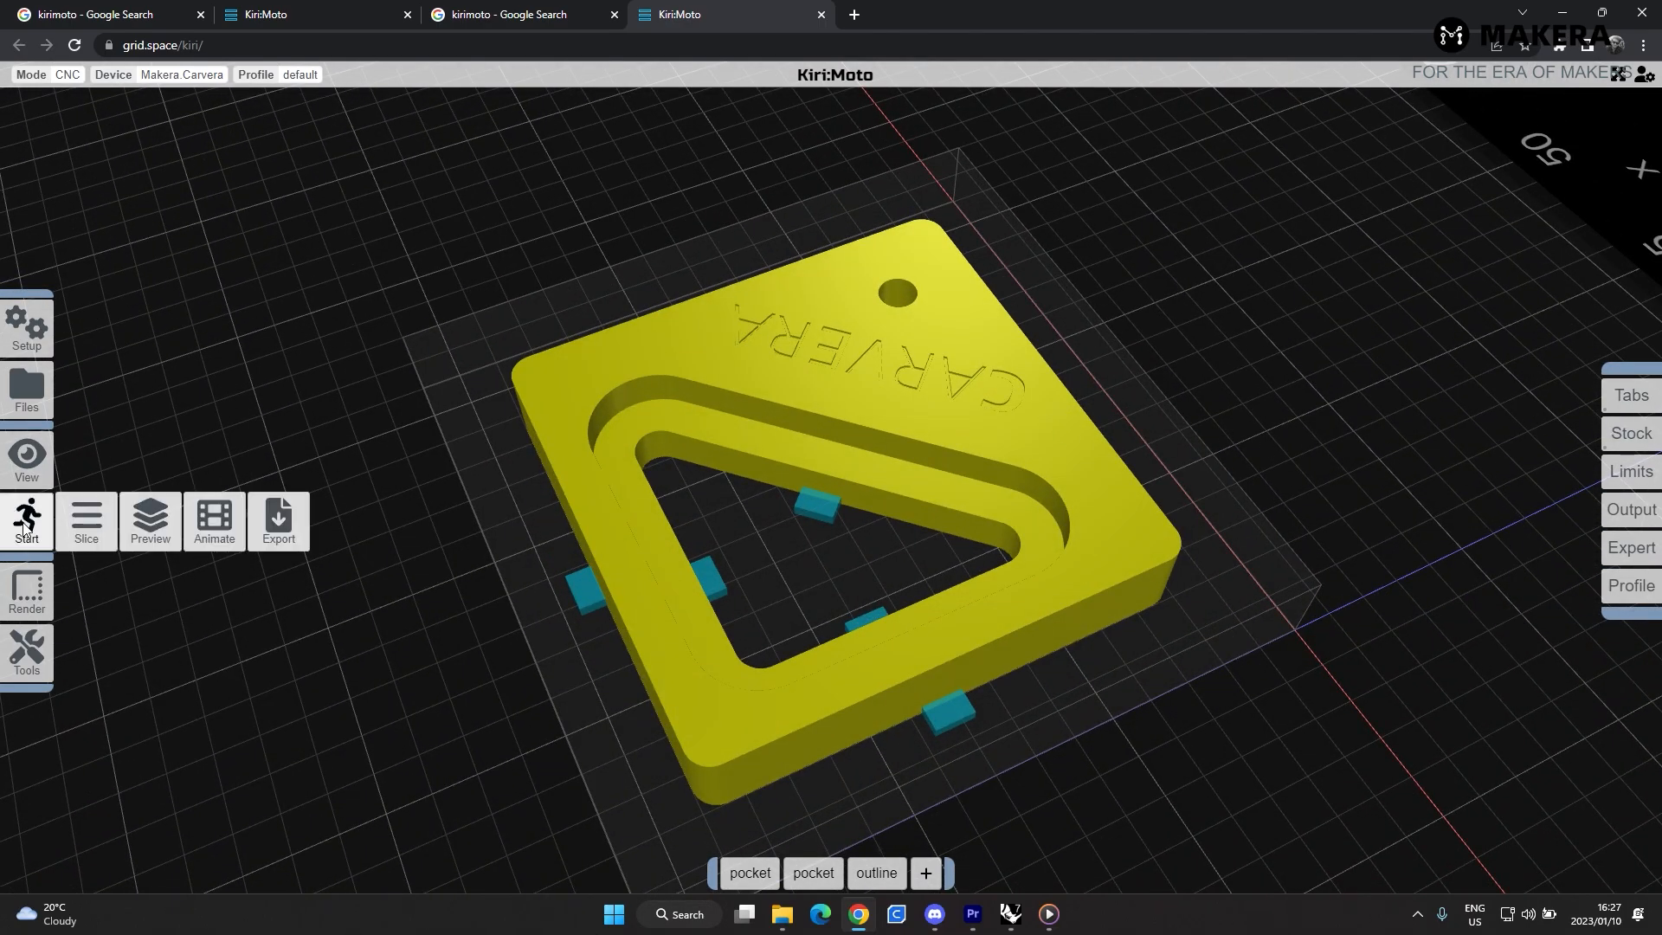
pyautogui.click(232, 523)
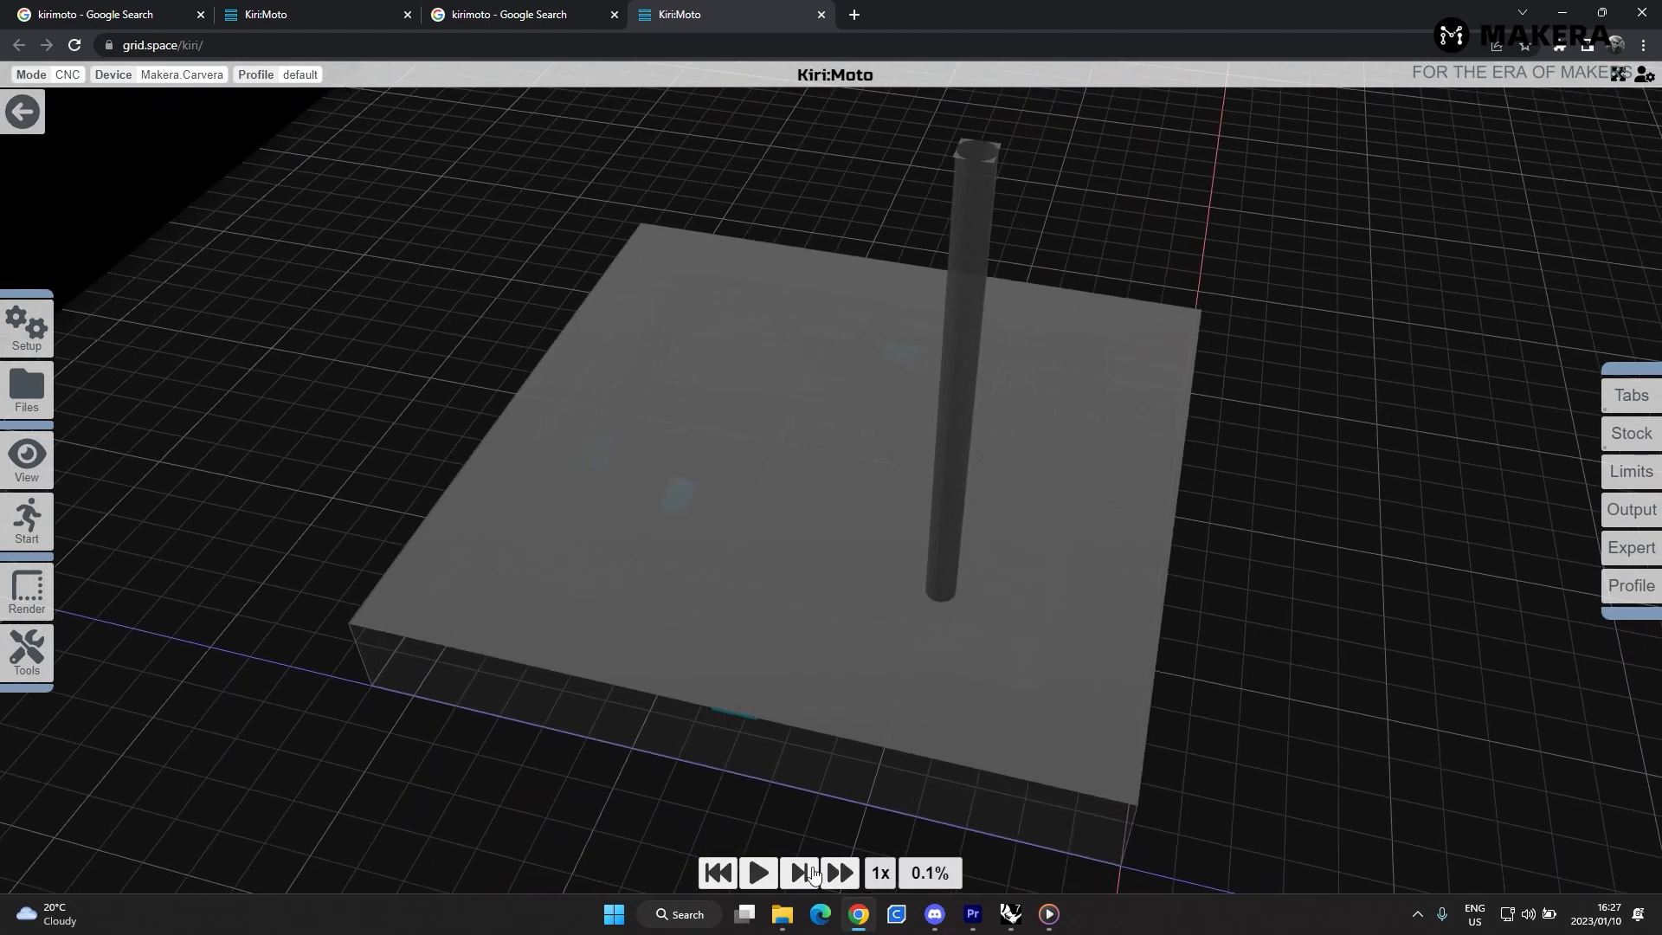
pyautogui.click(760, 873)
pyautogui.click(839, 881)
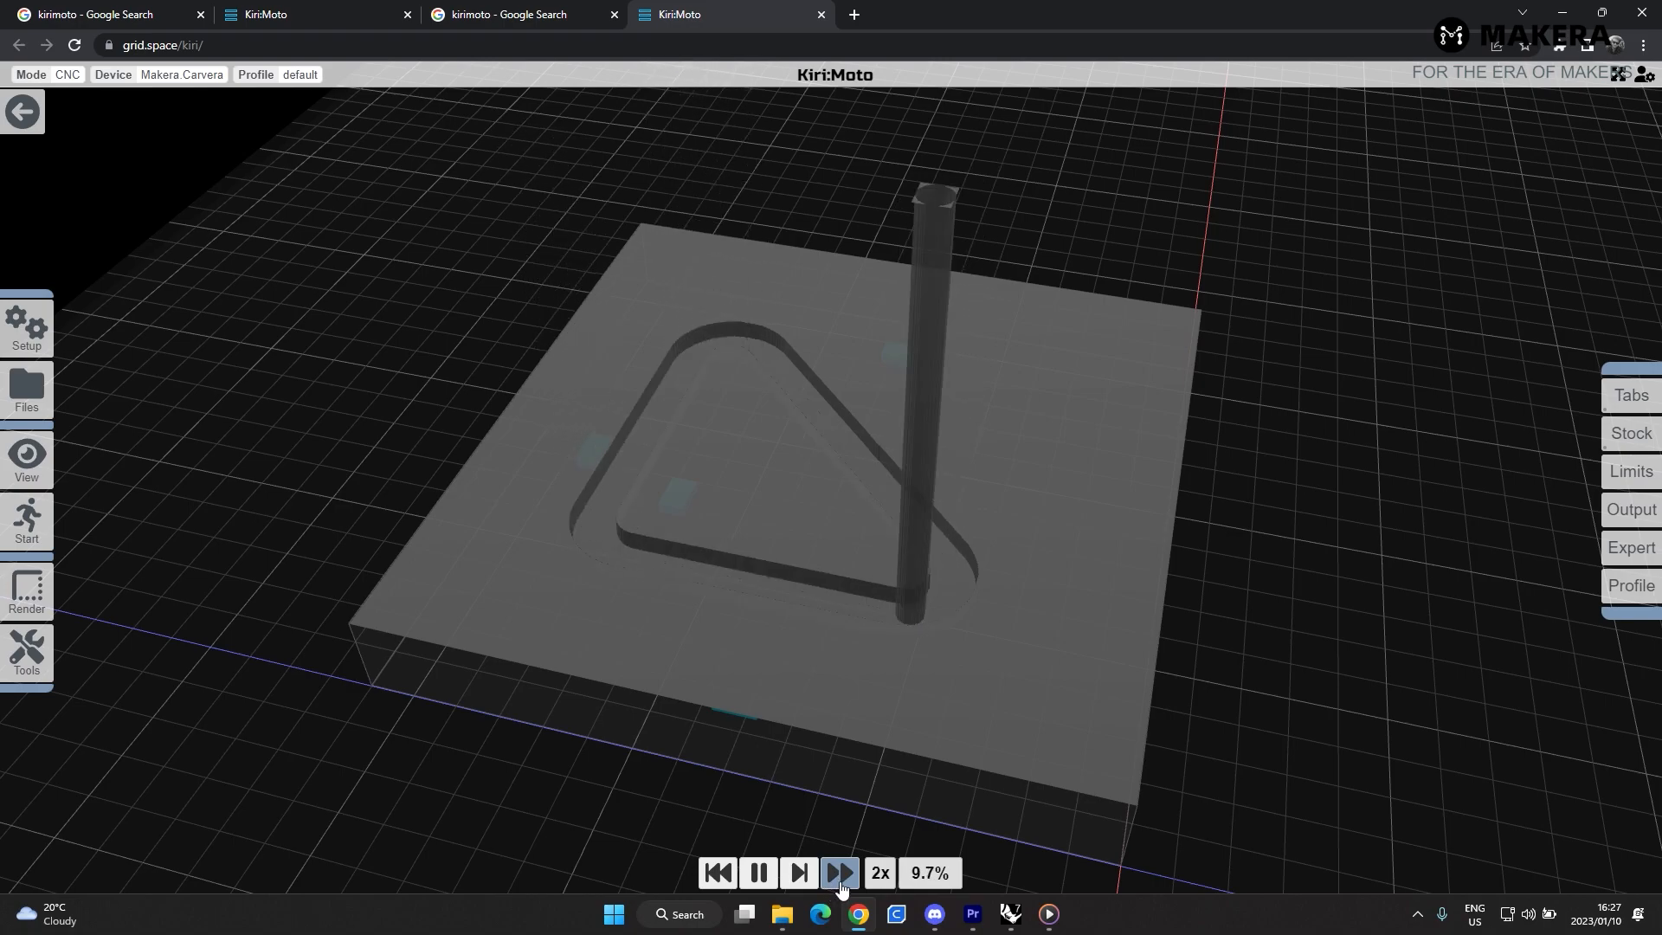
pyautogui.click(841, 883)
pyautogui.click(841, 883)
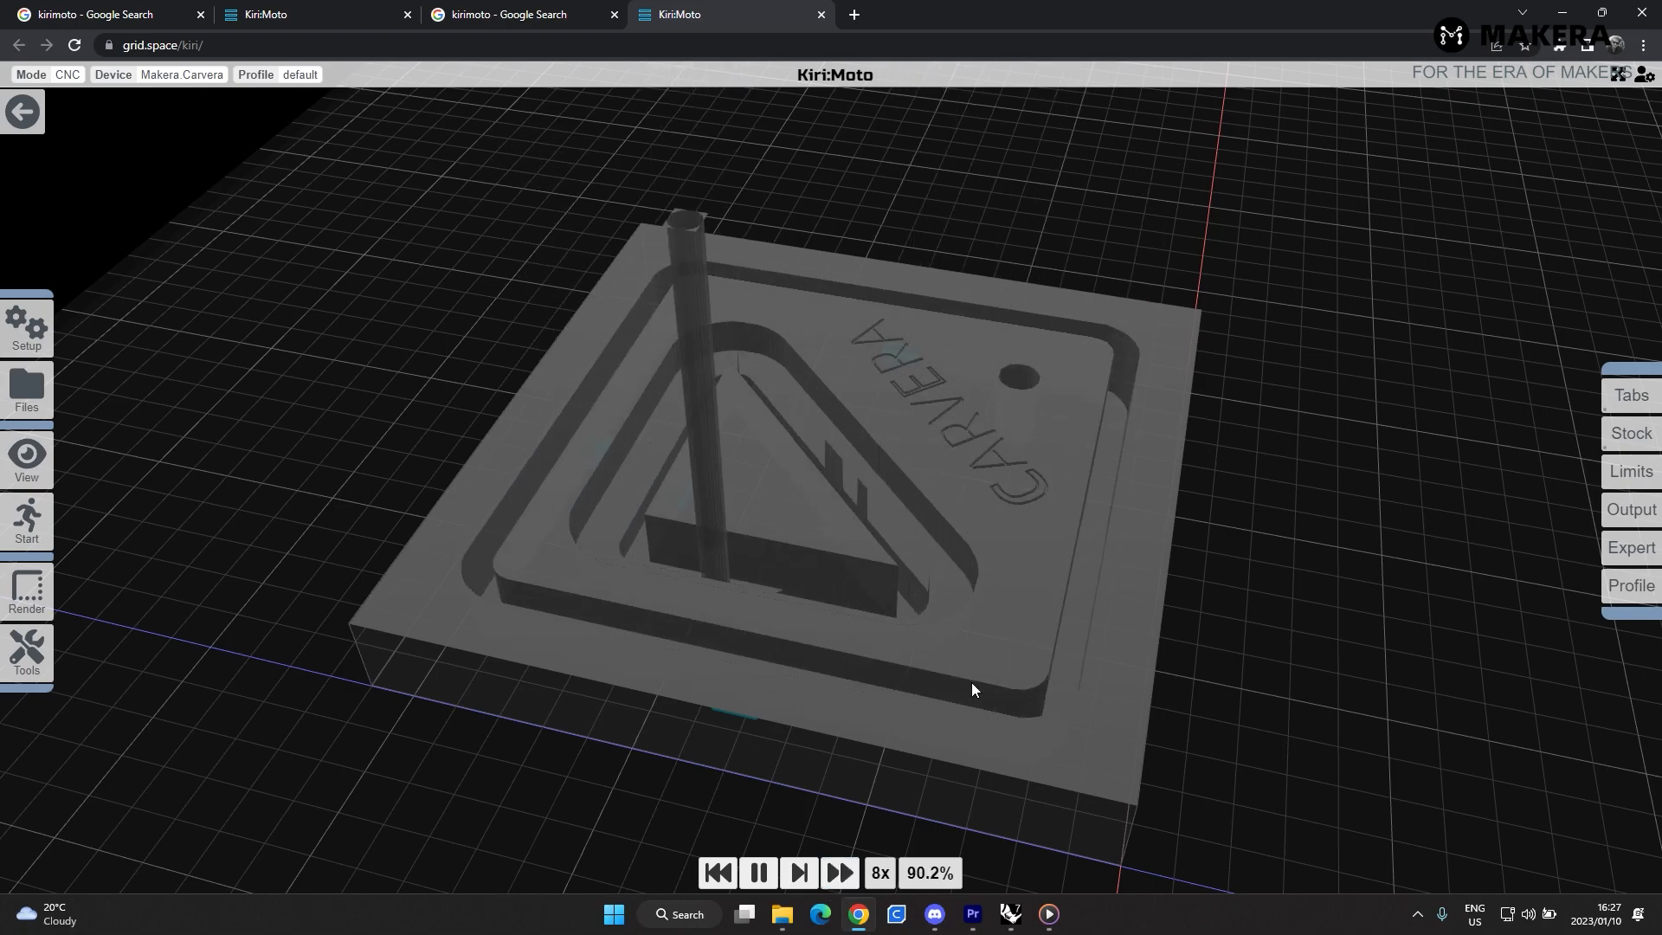
pyautogui.moveTo(1029, 558); pyautogui.dragTo(576, 588)
pyautogui.scroll(5, 822, 502)
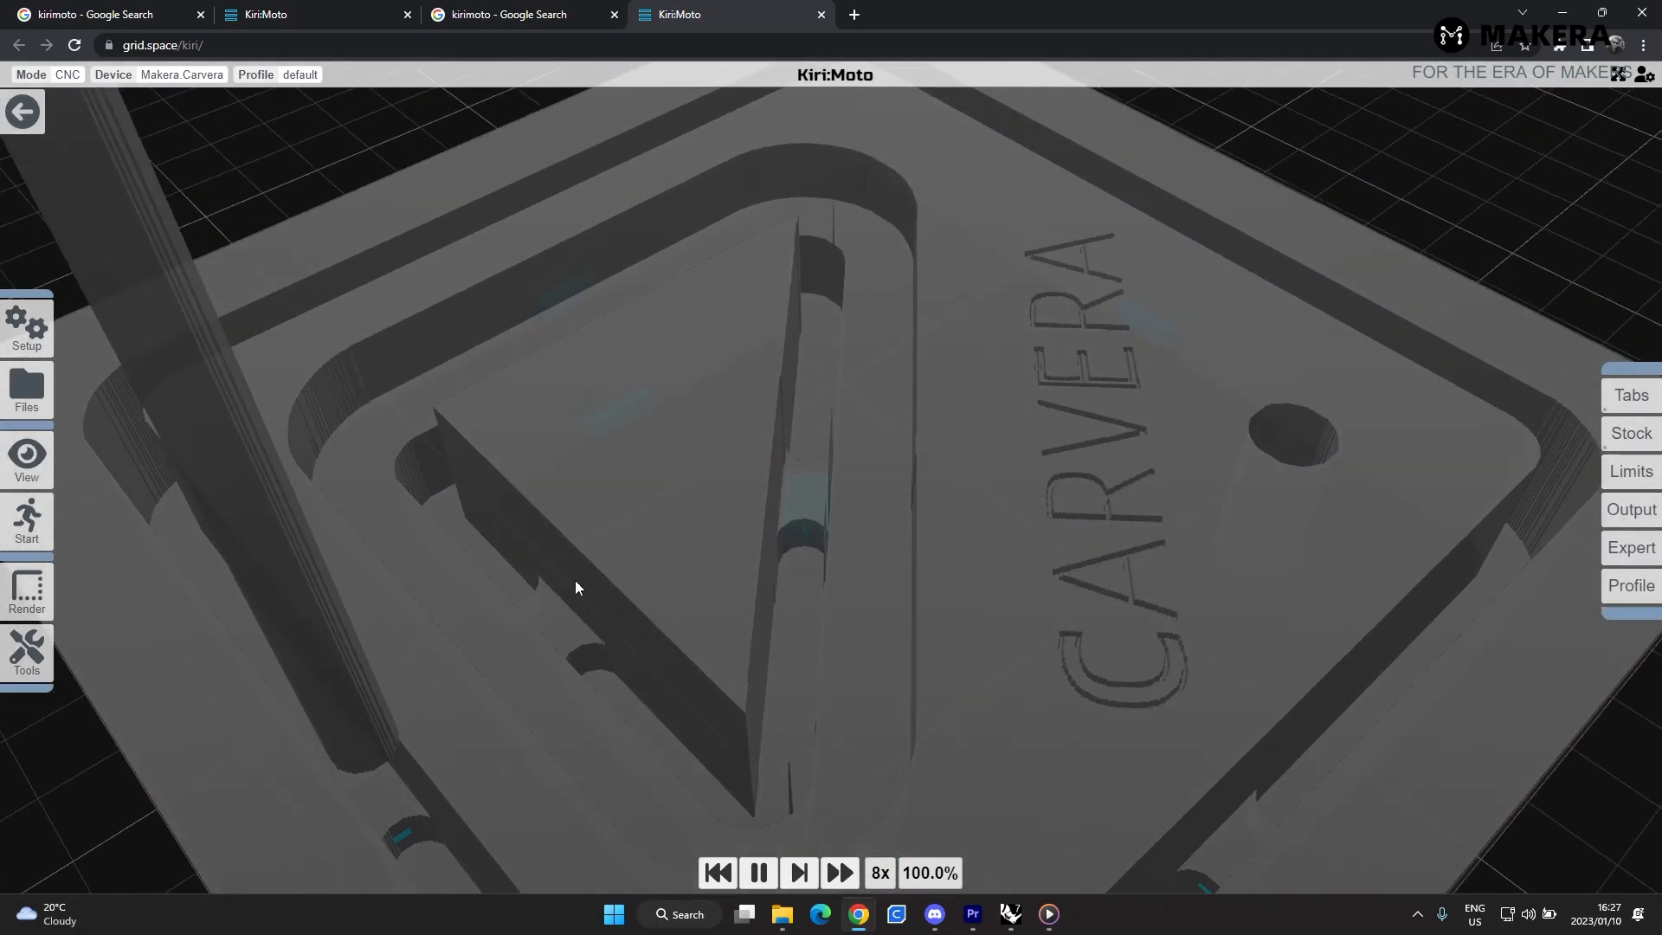
pyautogui.moveTo(669, 525); pyautogui.dragTo(574, 513)
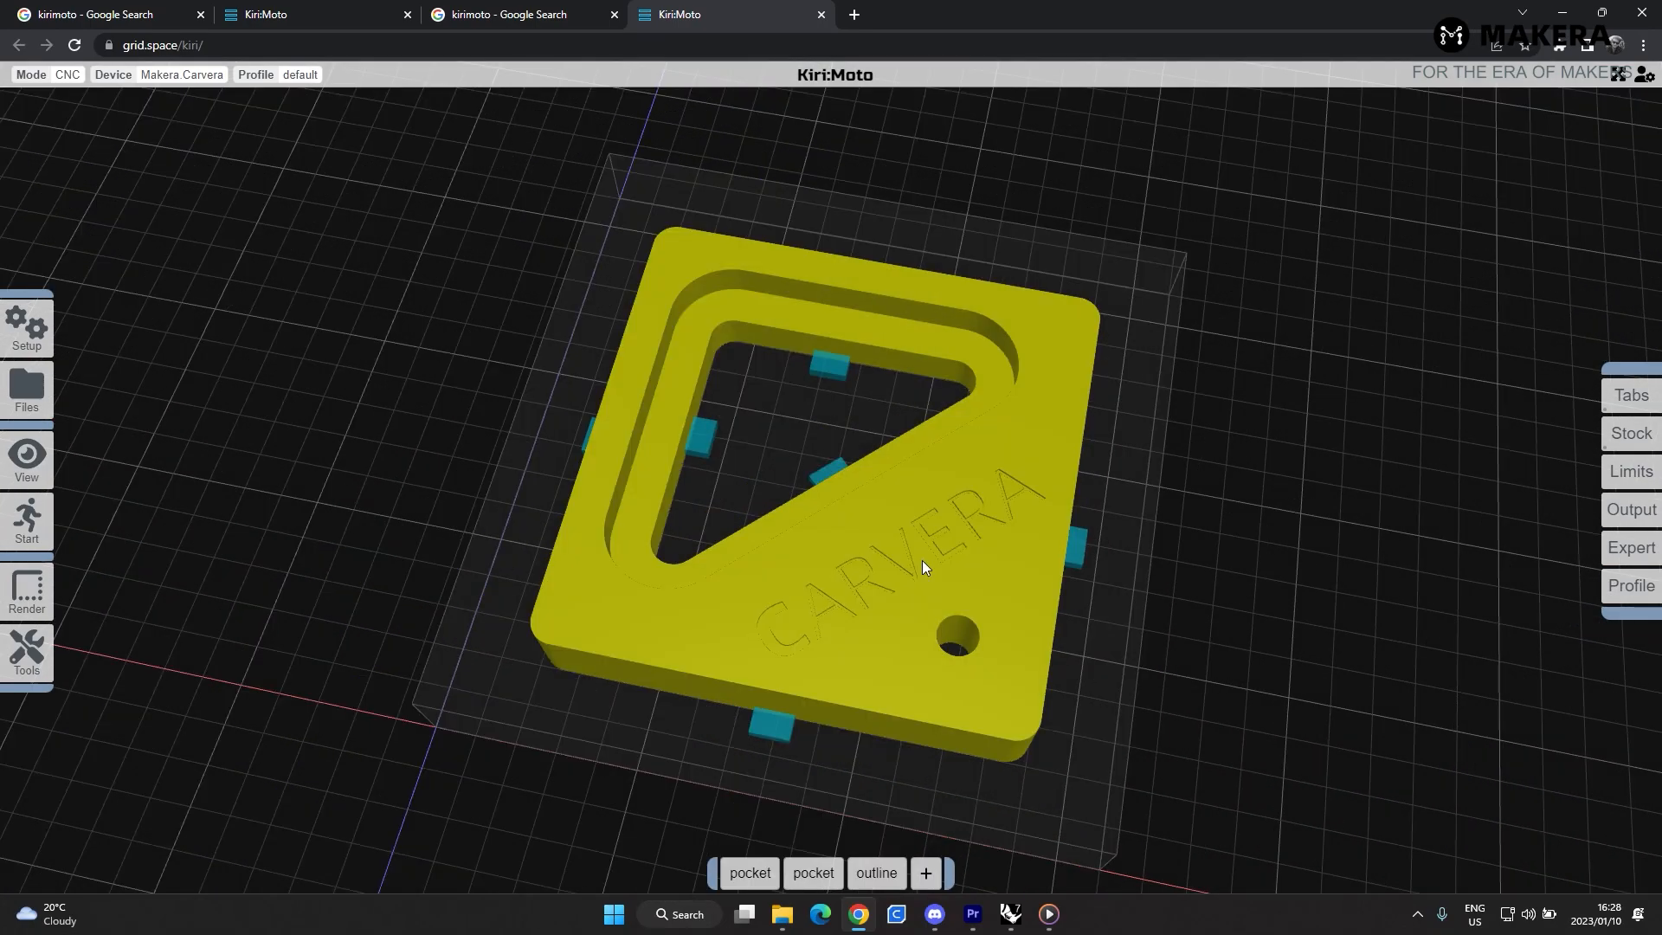
pyautogui.click(927, 873)
pyautogui.moveTo(979, 620); pyautogui.dragTo(1070, 495)
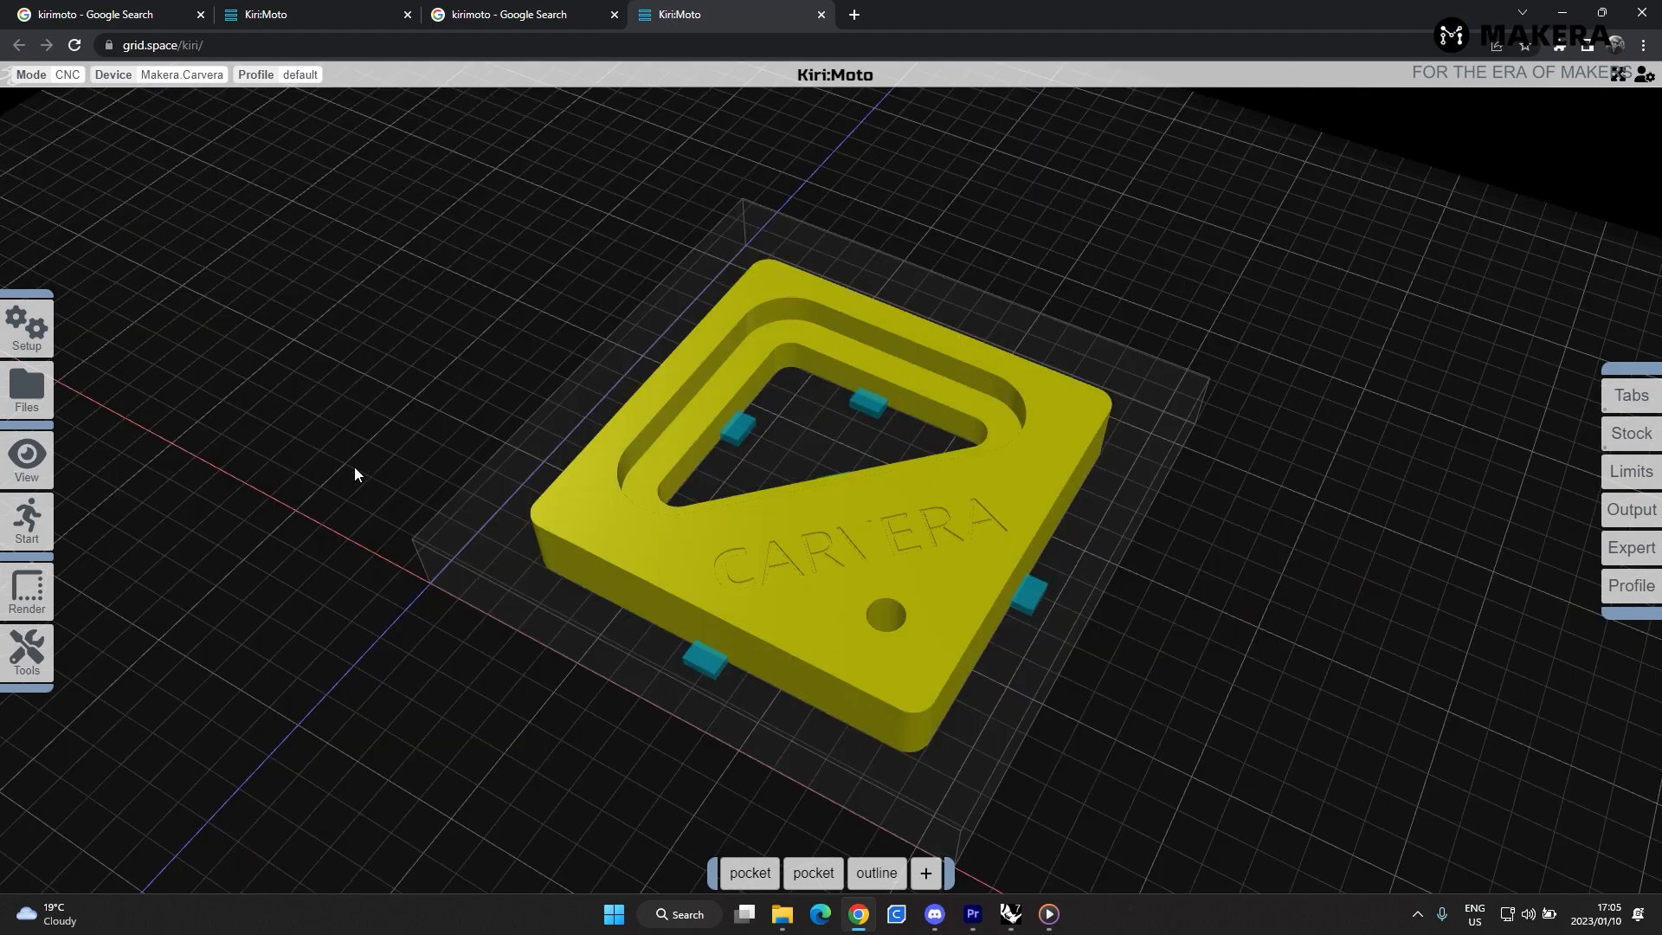
# - Export the block's toolpaths and download them as an unzipped G-code file
pyautogui.moveTo(27, 538)
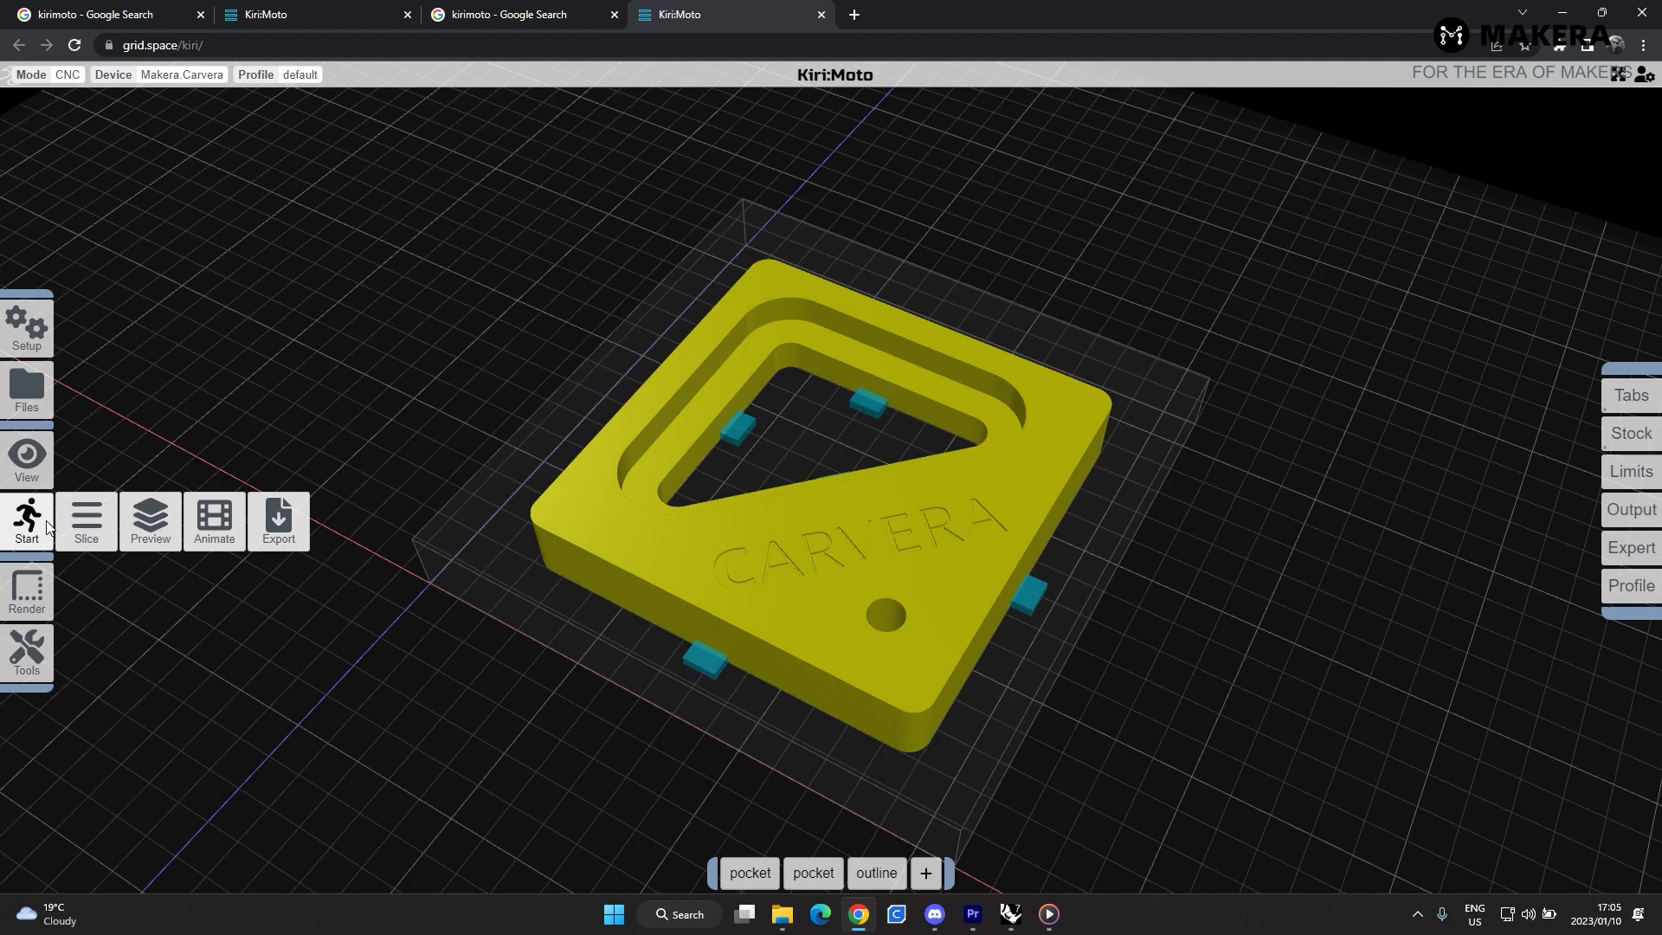
pyautogui.click(280, 524)
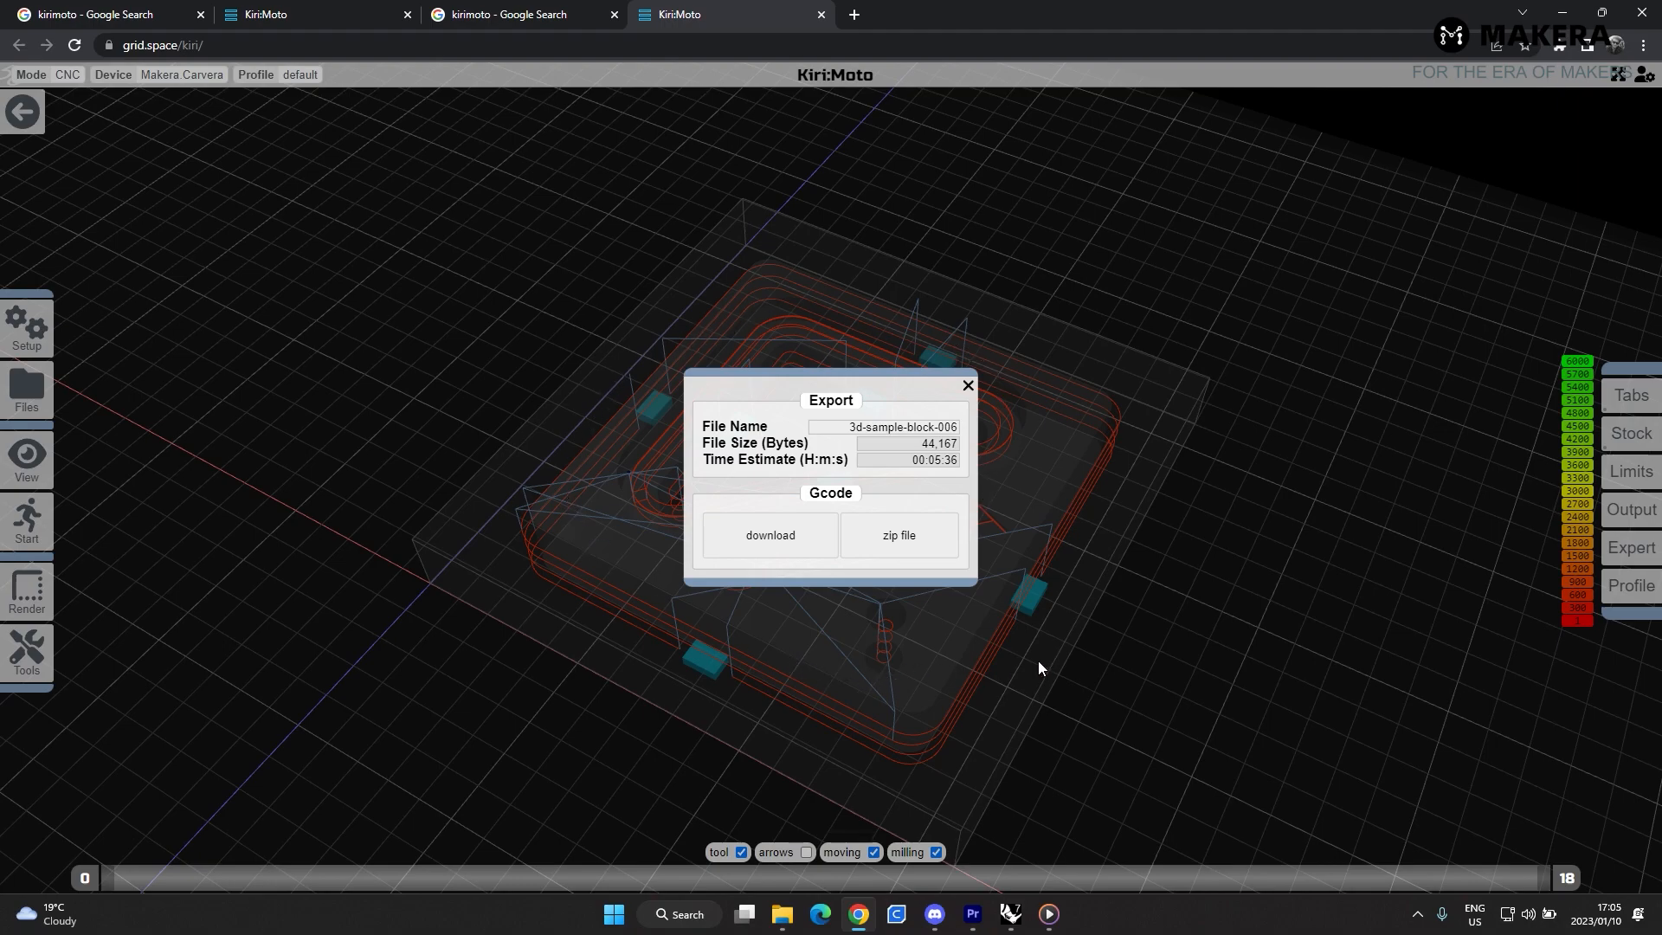
pyautogui.click(797, 549)
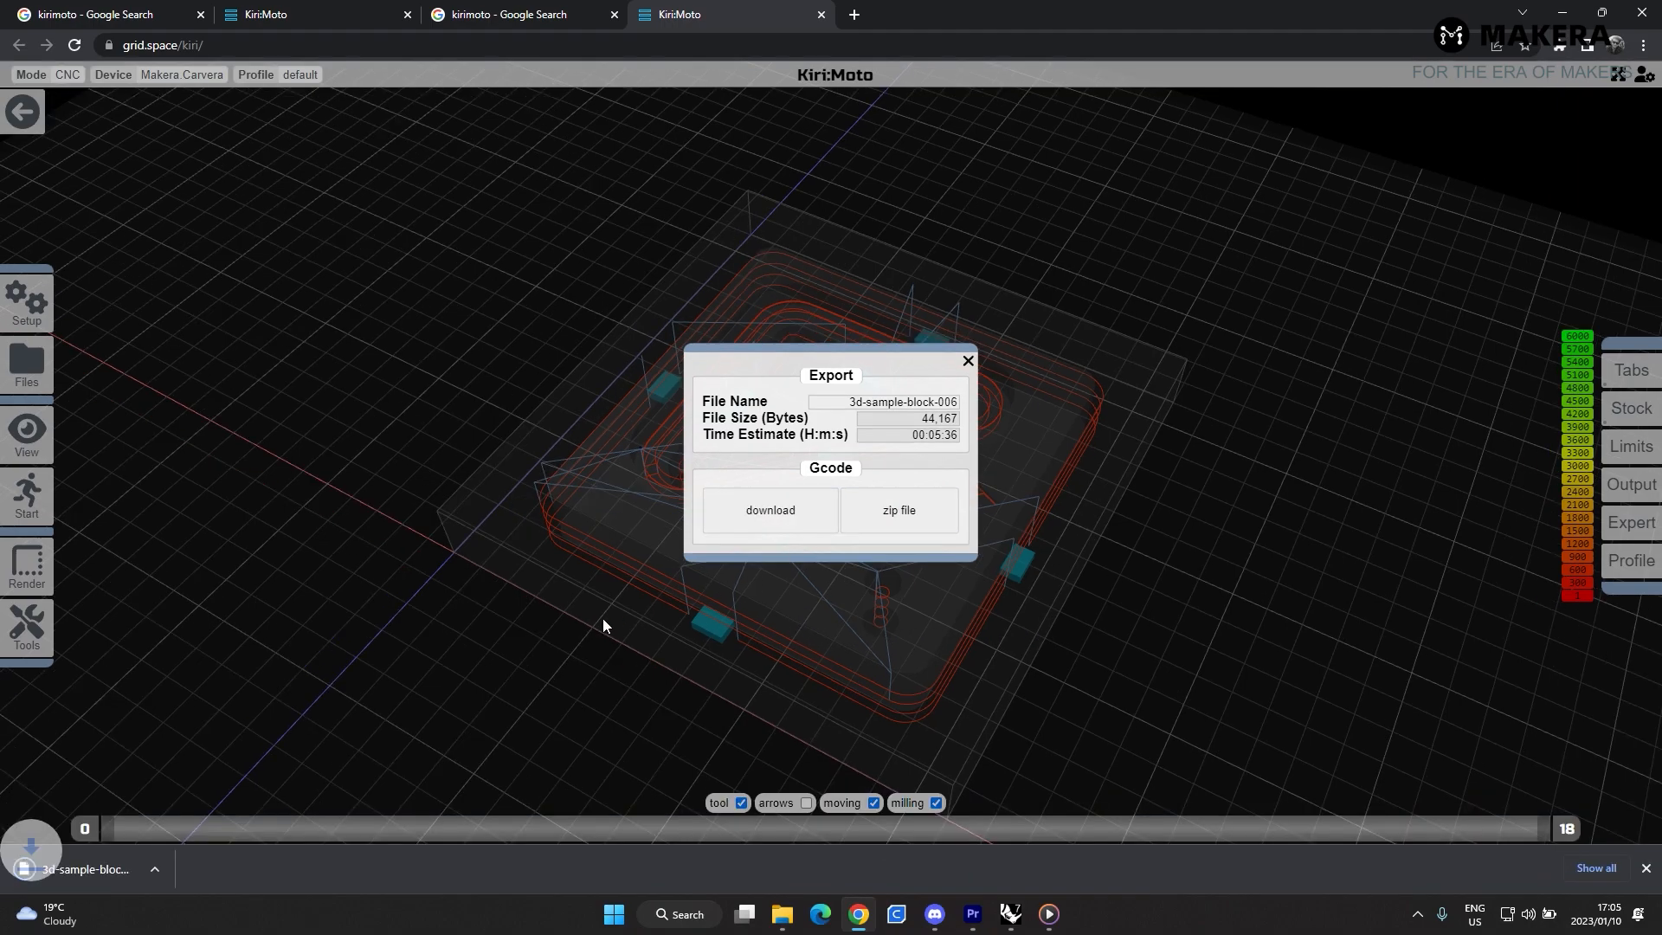